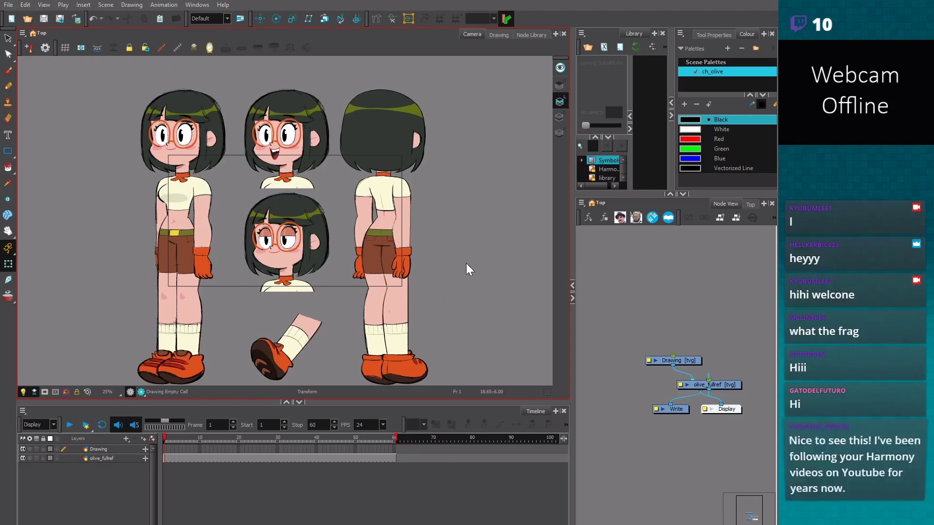
Delete the empty Drawing layer, keeping only the olive_fullref layer in the scene
{"action": "left_click", "coordinate": [133, 449]}
{"action": "left_click", "coordinate": [135, 439]}
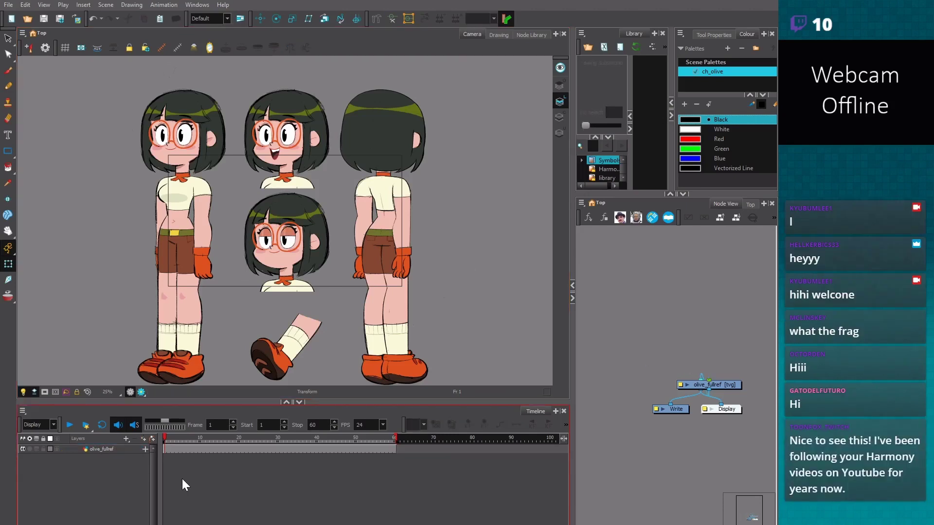
{"action": "left_click", "coordinate": [673, 504]}
Shorten the Timeline panel and narrow the Camera view to give the Node View more width
{"action": "left_click_drag", "start_coordinate": [259, 401], "coordinate": [259, 422]}
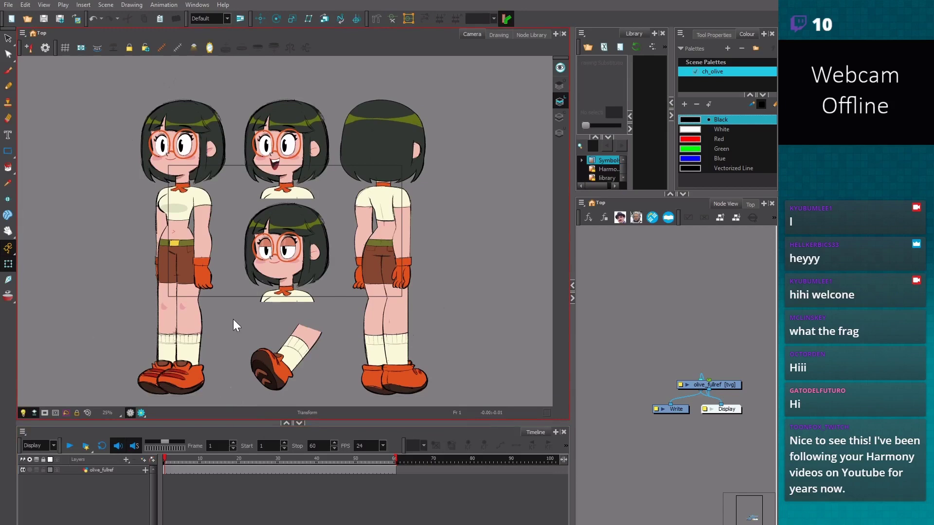
{"action": "left_click_drag", "start_coordinate": [571, 261], "coordinate": [578, 261]}
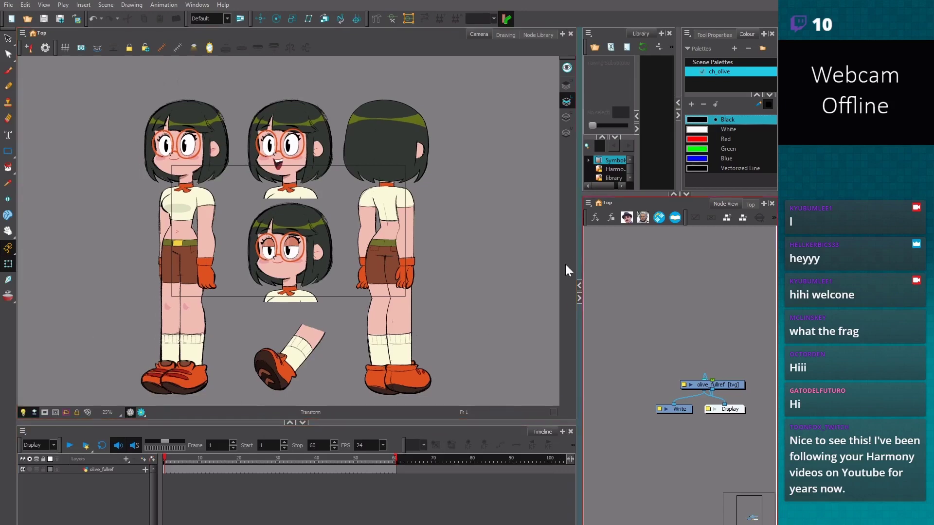
{"action": "key", "text": "1"}
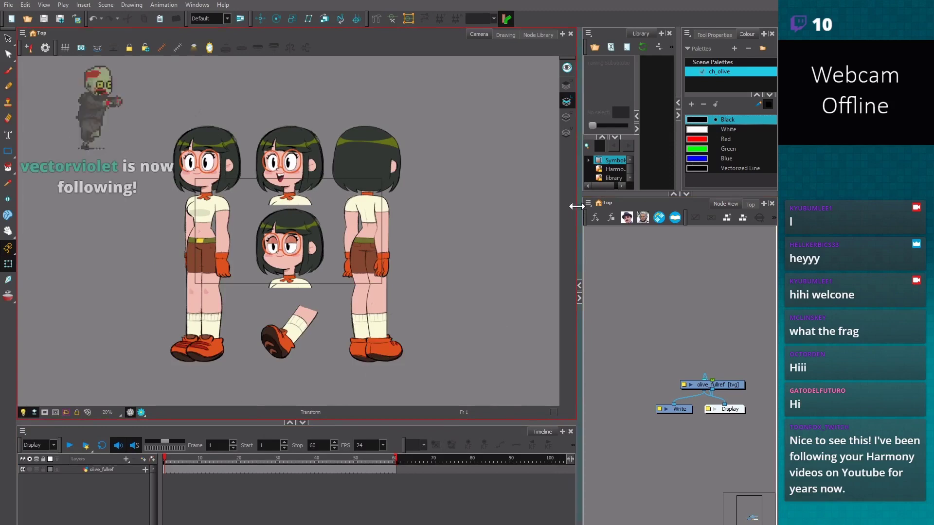
{"action": "left_click_drag", "start_coordinate": [579, 213], "coordinate": [472, 214]}
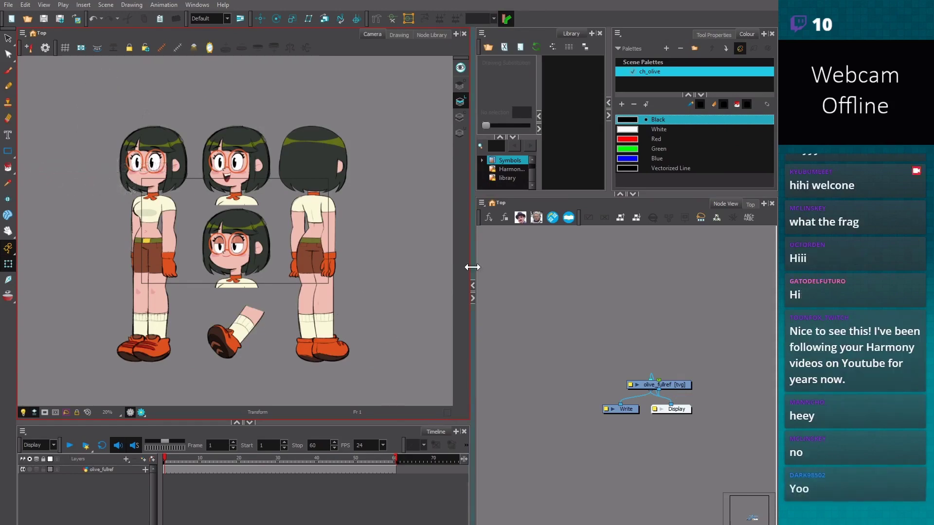
{"action": "left_click_drag", "start_coordinate": [470, 265], "coordinate": [453, 267]}
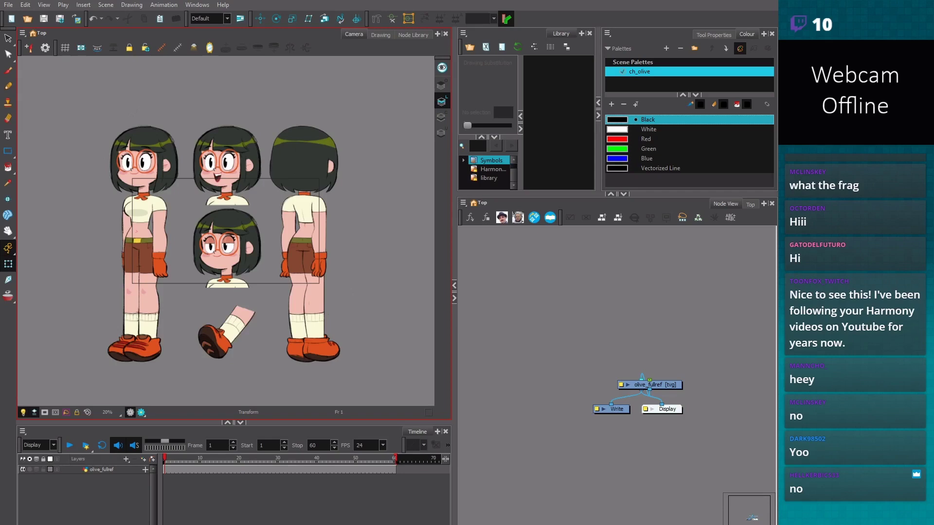
{"action": "left_click_drag", "start_coordinate": [453, 273], "coordinate": [460, 272]}
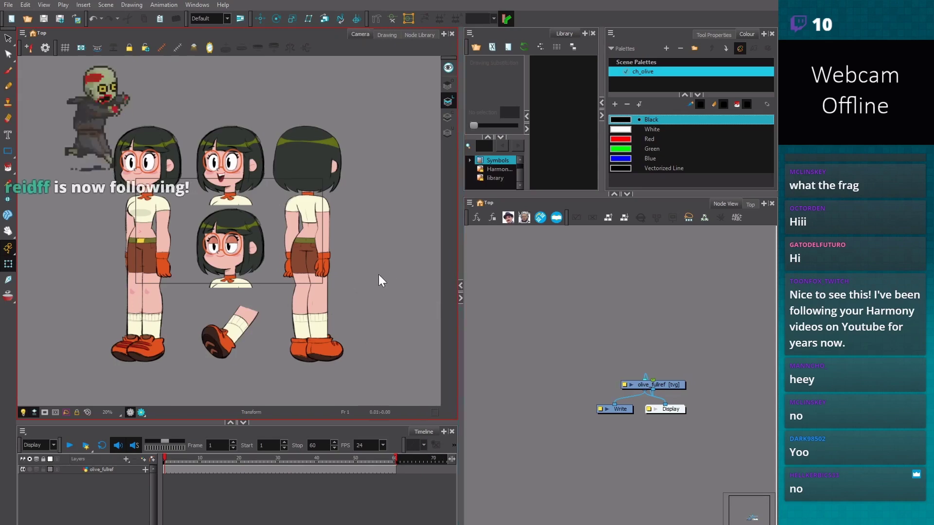
{"action": "key", "text": "2"}
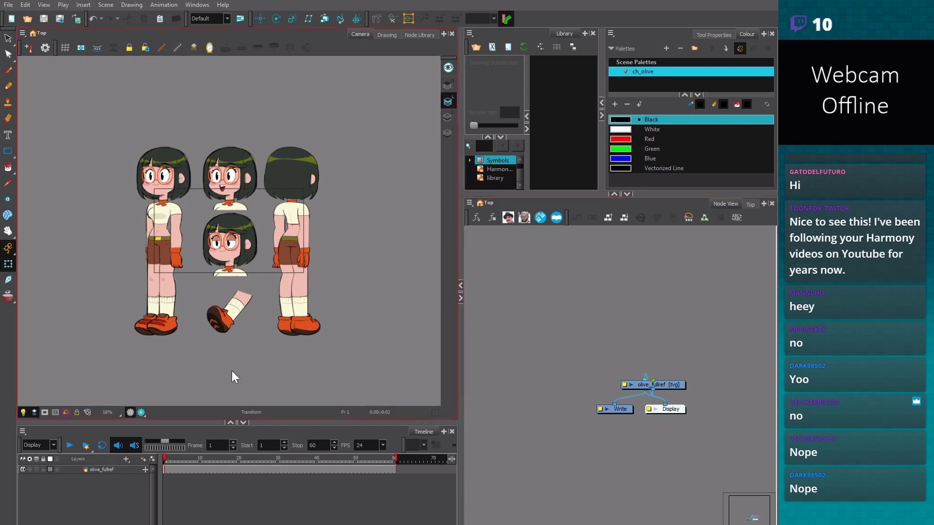
{"action": "left_click_drag", "start_coordinate": [458, 268], "coordinate": [435, 270]}
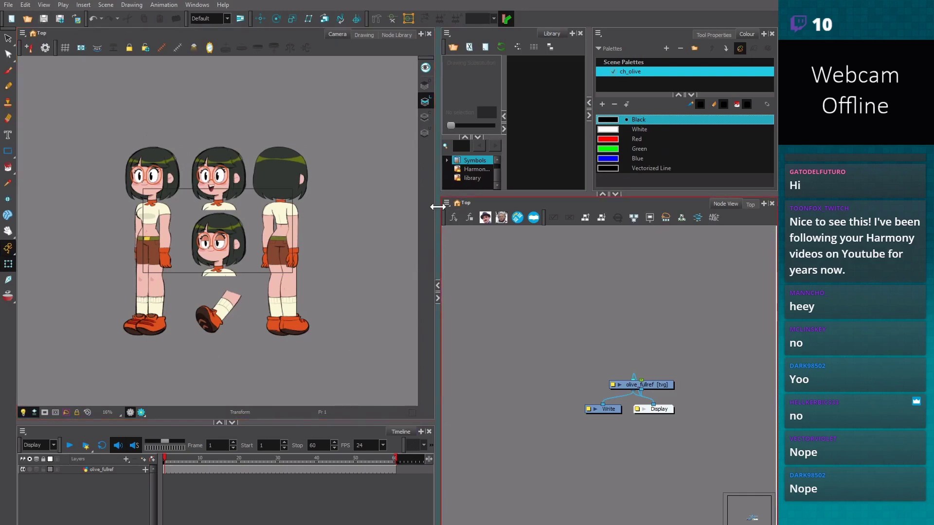
{"action": "left_click_drag", "start_coordinate": [436, 205], "coordinate": [389, 214]}
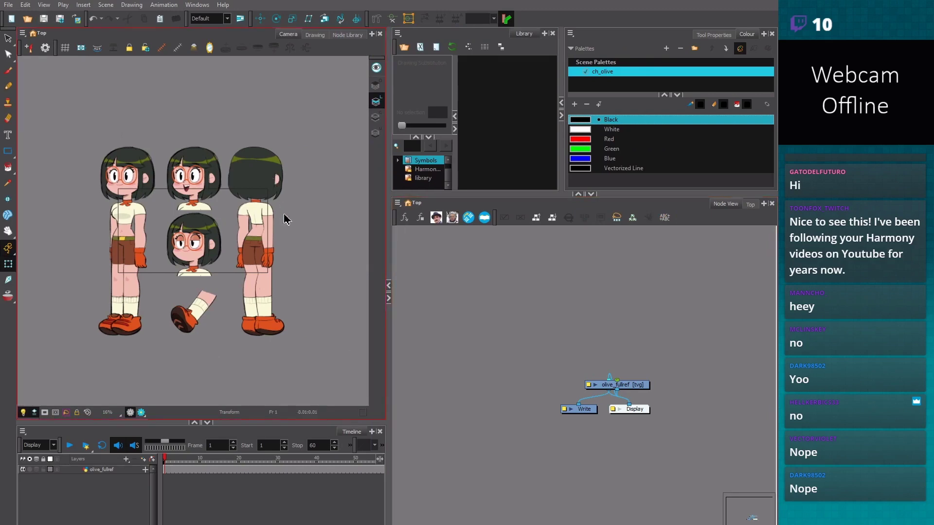
Move the olive_fullref node above the Composite and delete the olive_fullref layer from the scene
{"action": "left_click", "coordinate": [272, 195]}
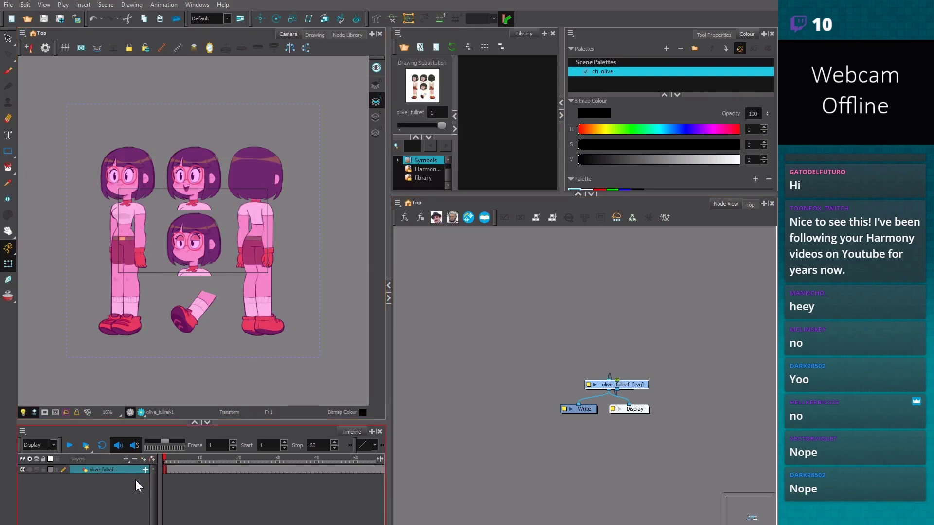
{"action": "left_click_drag", "start_coordinate": [640, 386], "coordinate": [606, 320]}
{"action": "left_click", "coordinate": [114, 457]}
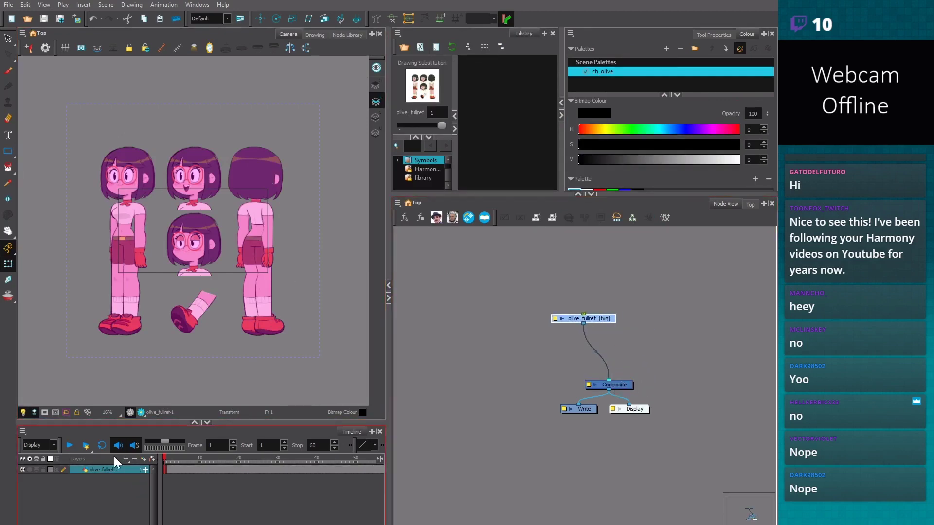
{"action": "left_click", "coordinate": [135, 458]}
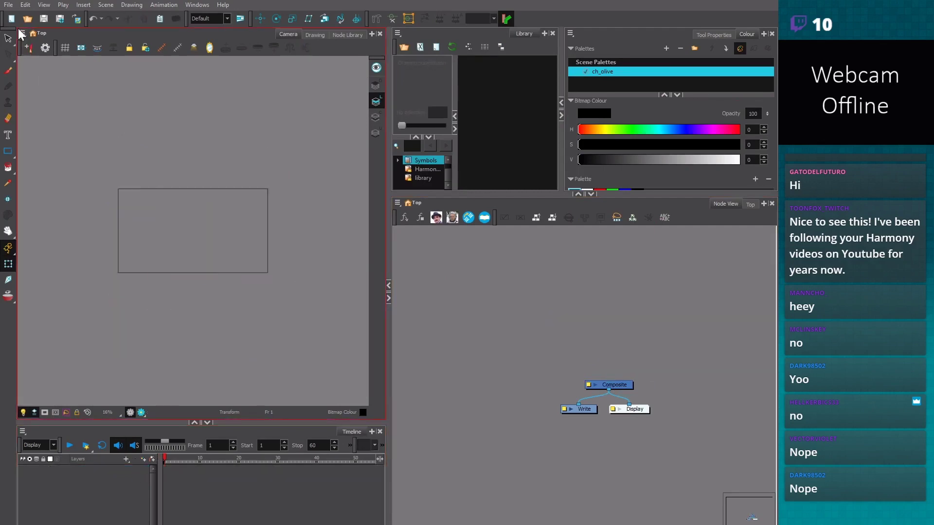
Start an image import with olive_fullref.png from My Documents as the source, keeping the preset file
{"action": "left_click", "coordinate": [9, 5]}
{"action": "mouse_move", "coordinate": [104, 147]}
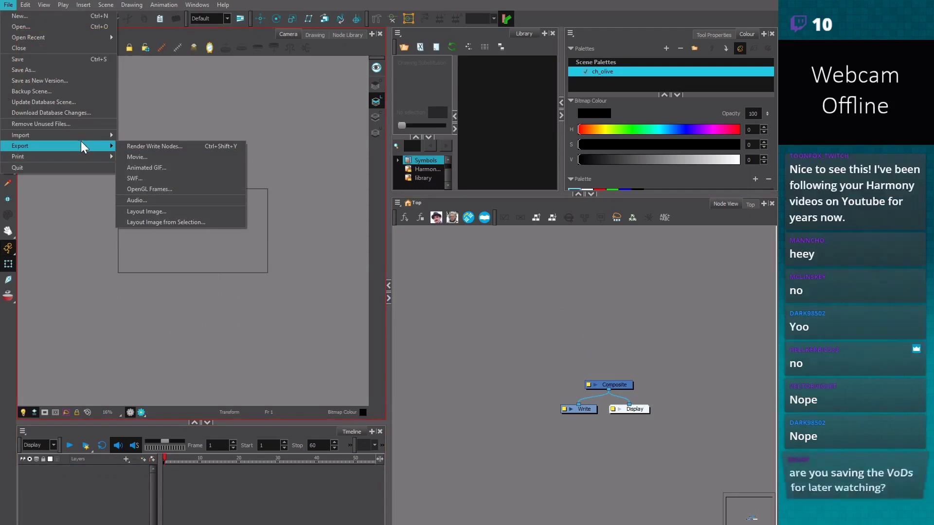
{"action": "mouse_move", "coordinate": [38, 3]}
{"action": "mouse_move", "coordinate": [9, 6]}
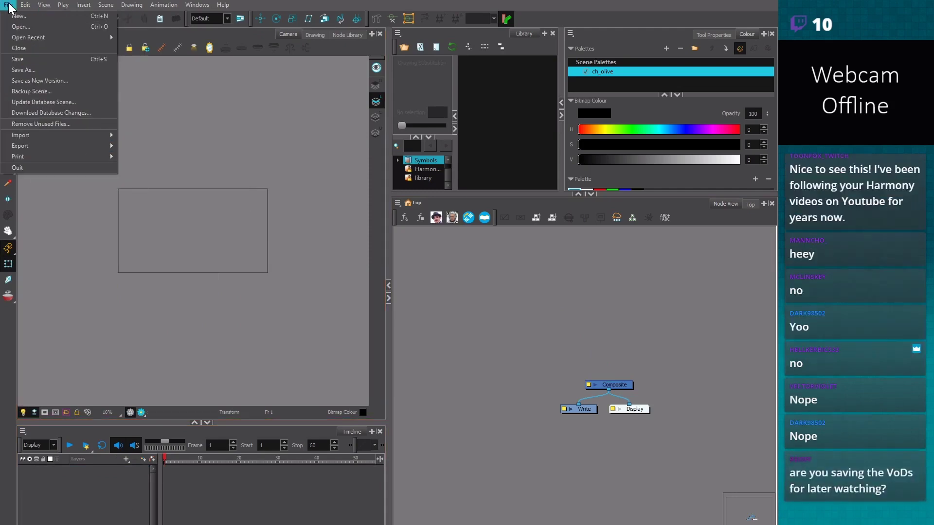
{"action": "mouse_move", "coordinate": [60, 135]}
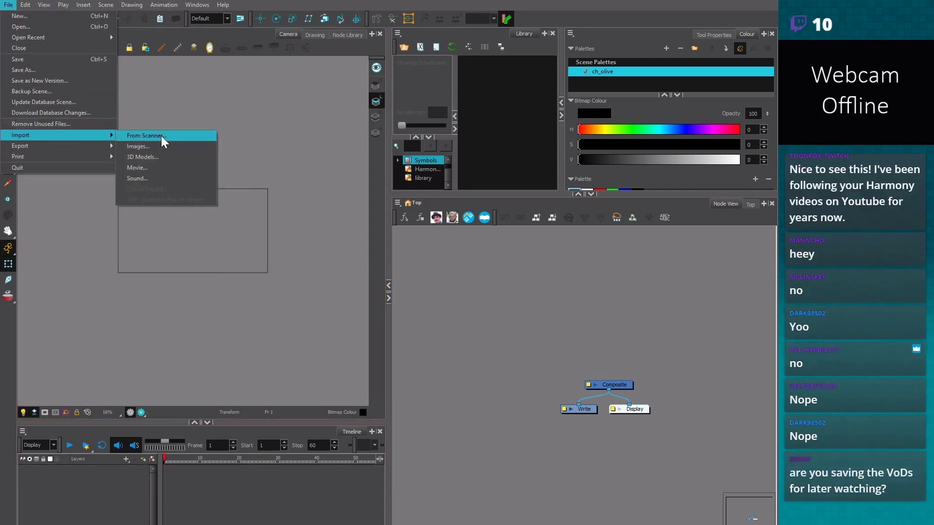
{"action": "left_click", "coordinate": [163, 147]}
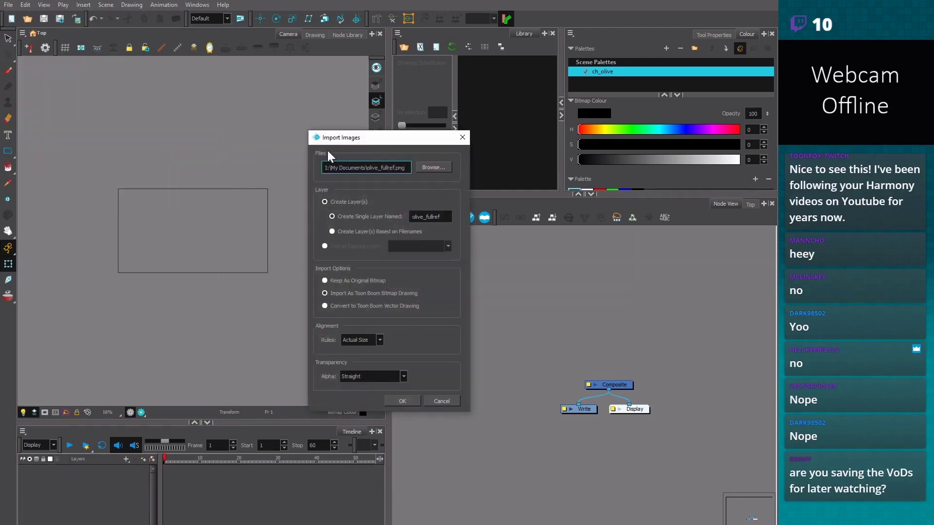
{"action": "left_click_drag", "start_coordinate": [378, 140], "coordinate": [176, 126]}
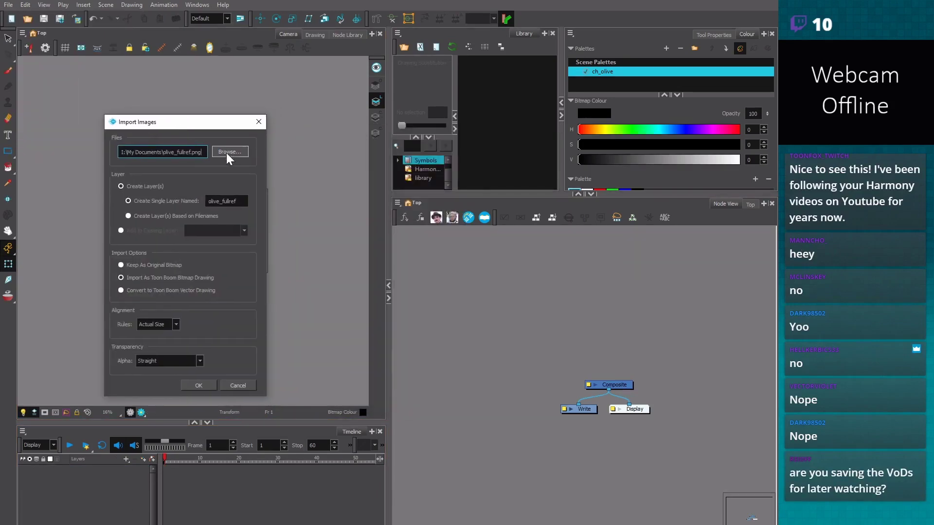
{"action": "left_click", "coordinate": [227, 152]}
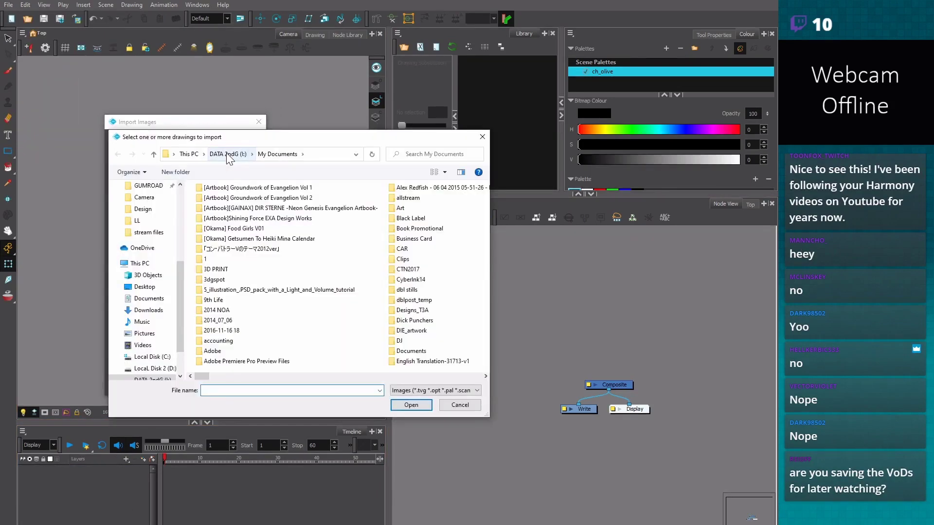
{"action": "left_click", "coordinate": [459, 405]}
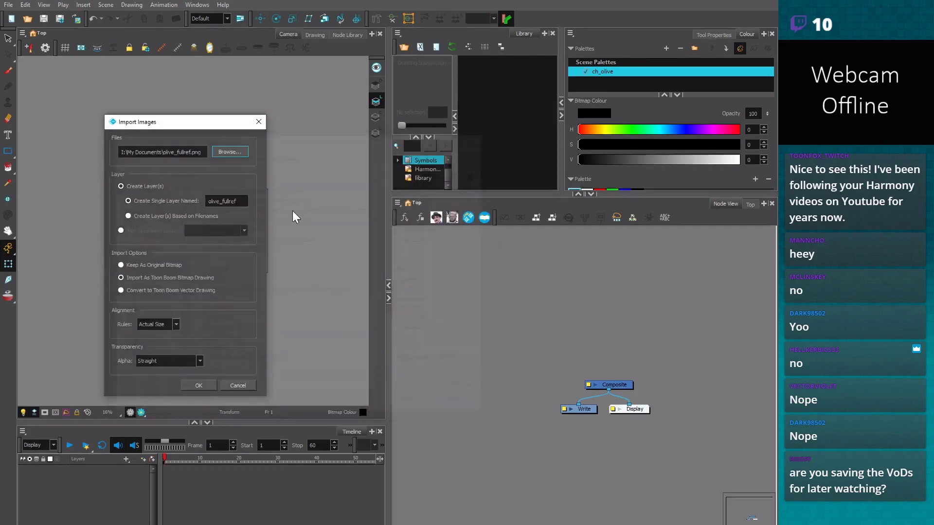
{"action": "left_click_drag", "start_coordinate": [201, 124], "coordinate": [253, 142]}
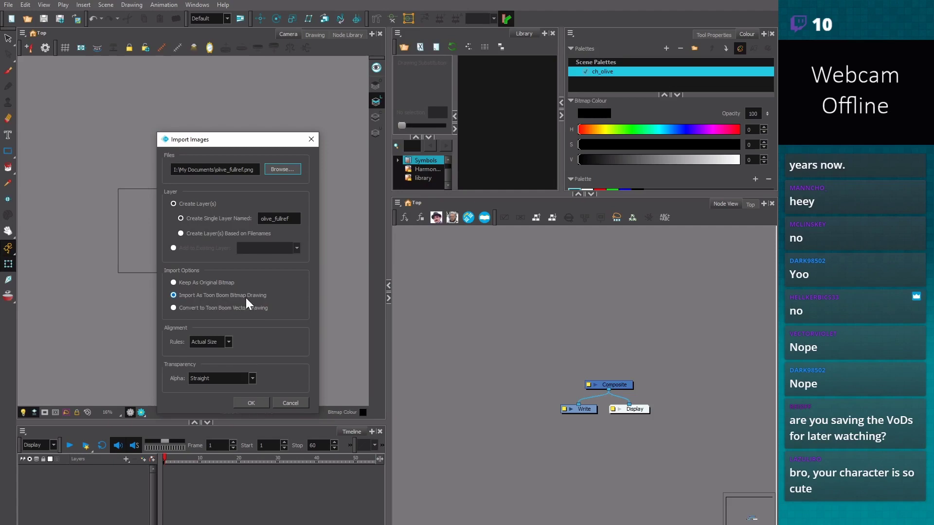
Import olive_fullref.png as a Toon Boom bitmap drawing with Actual Size alignment and Straight alpha
{"action": "left_click", "coordinate": [209, 347]}
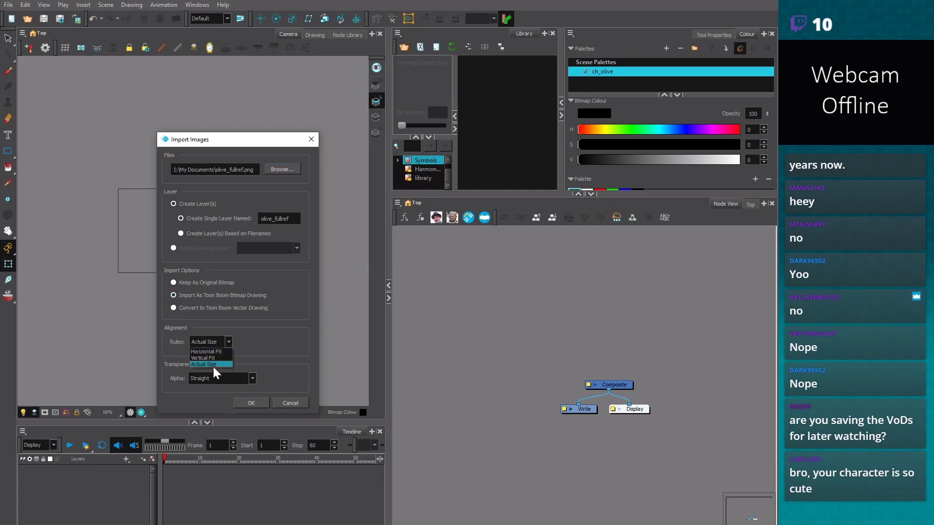
{"action": "left_click", "coordinate": [214, 364]}
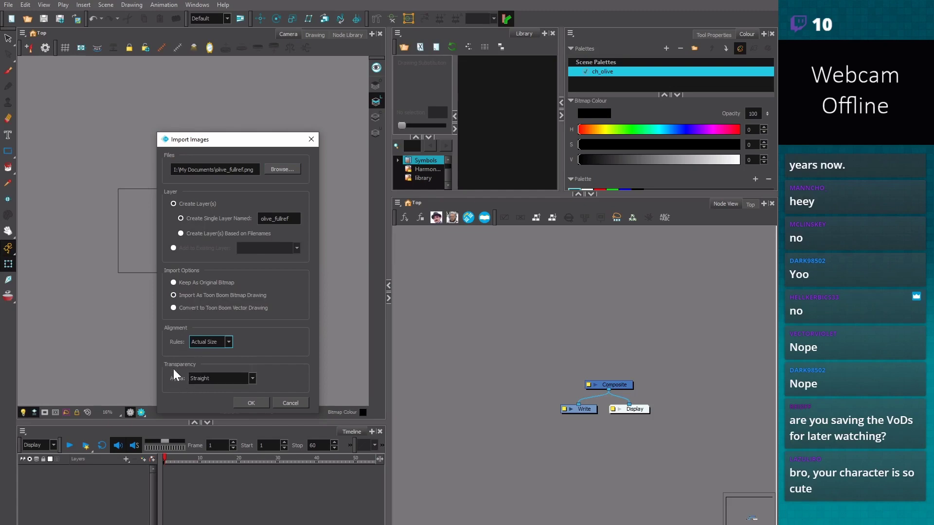
{"action": "left_click", "coordinate": [197, 380]}
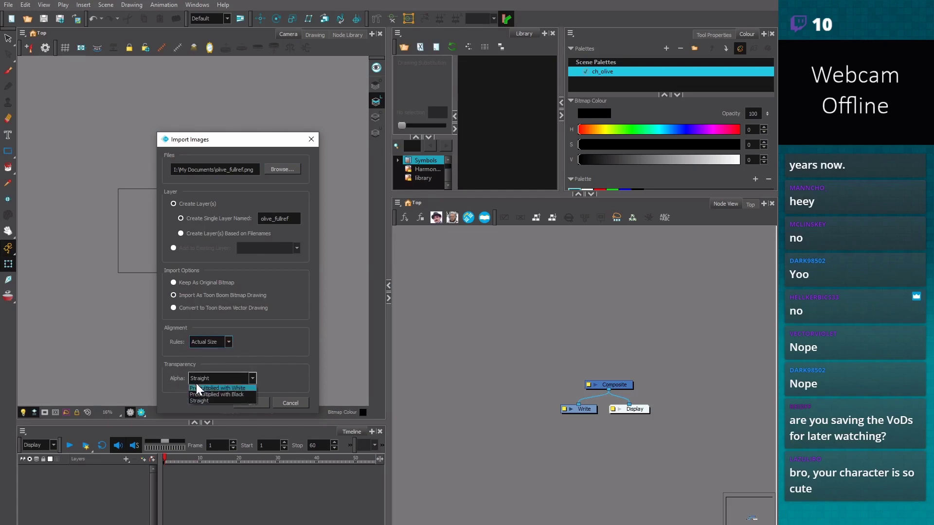
{"action": "left_click", "coordinate": [215, 400]}
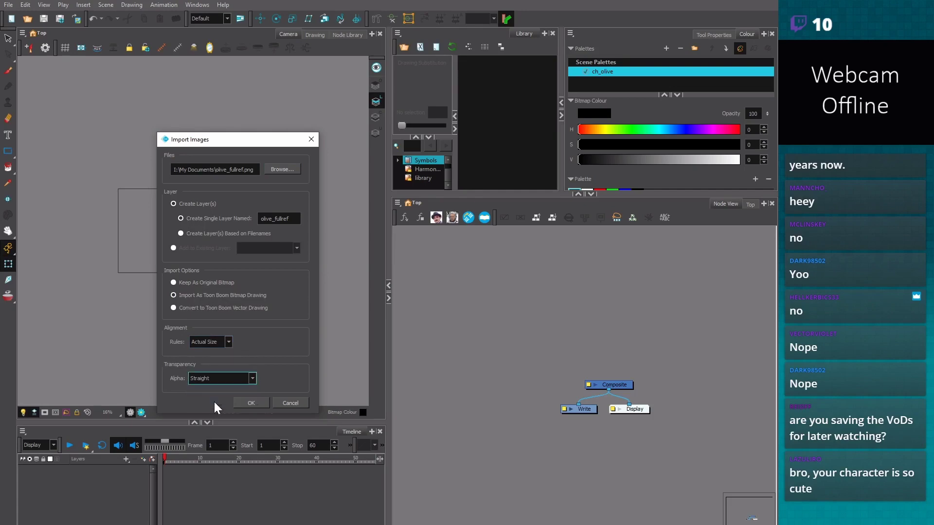
{"action": "left_click", "coordinate": [250, 404]}
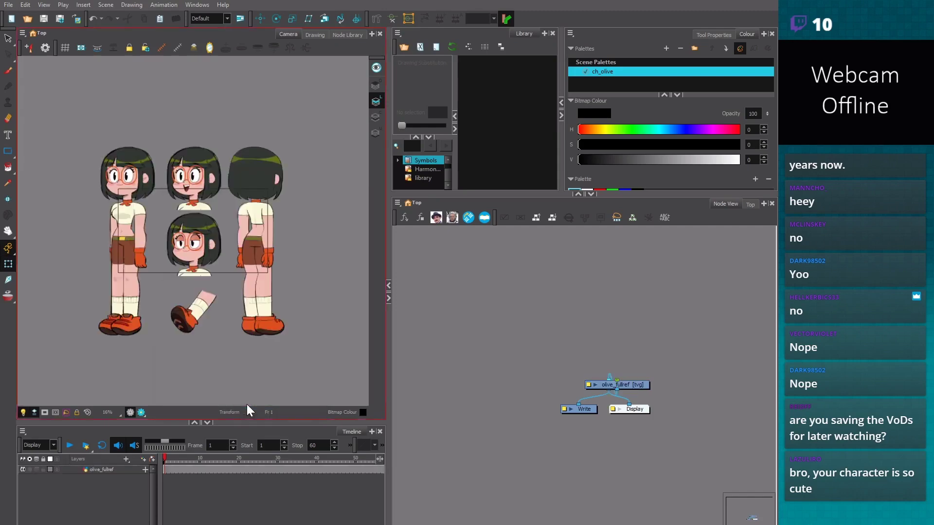
Widen the Camera view slightly and select the imported character artwork
{"action": "left_click_drag", "start_coordinate": [388, 241], "coordinate": [397, 242]}
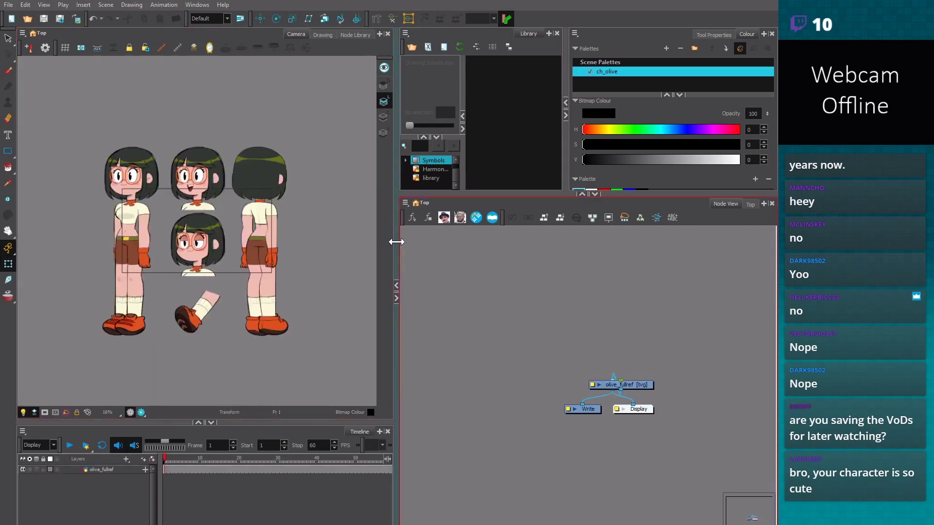
{"action": "left_click", "coordinate": [257, 217]}
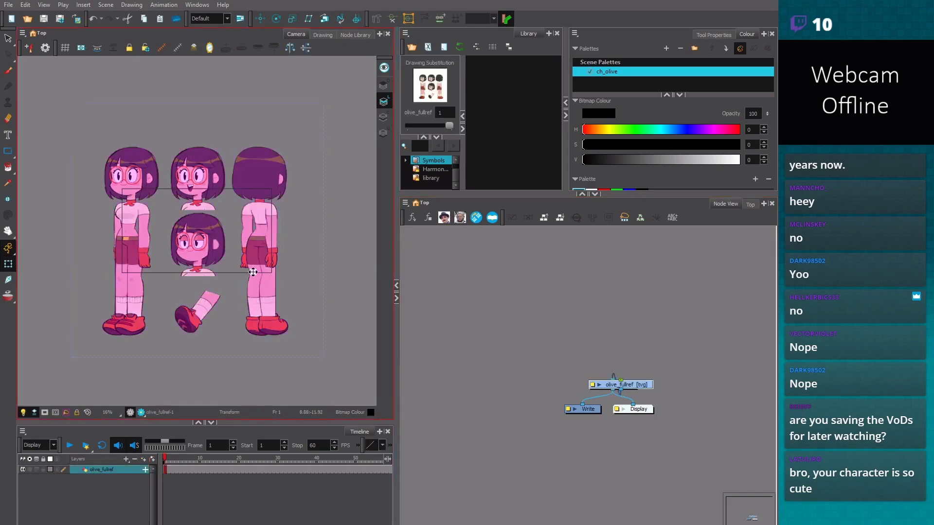
{"action": "key", "text": "Escape"}
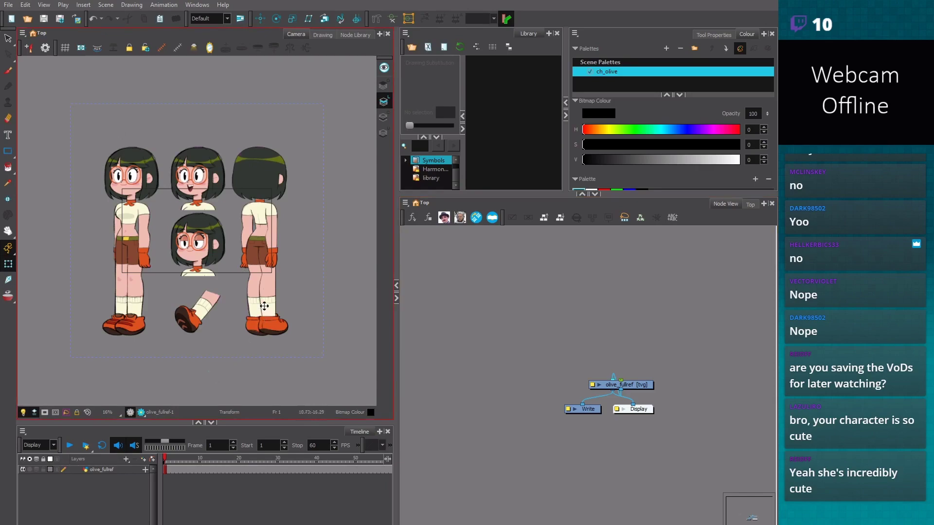
{"action": "left_click", "coordinate": [264, 306]}
{"action": "left_click", "coordinate": [457, 291]}
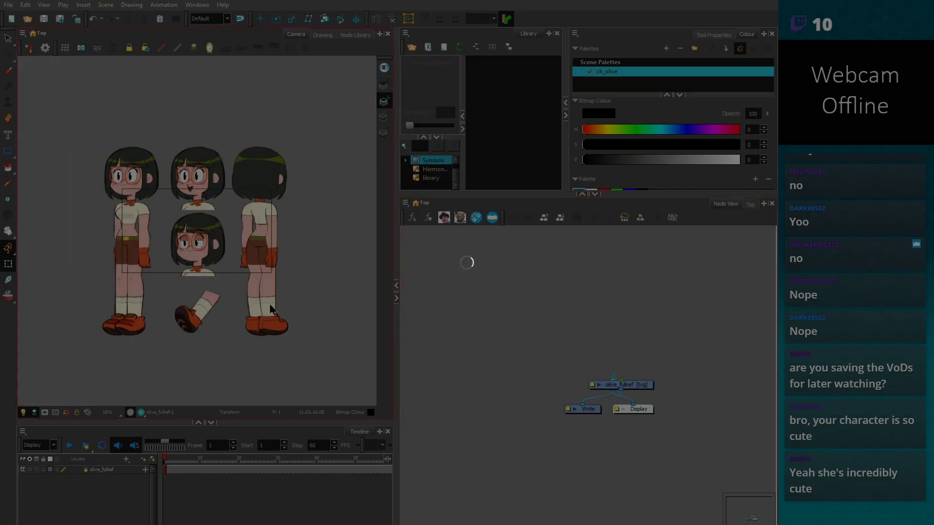
{"action": "left_click", "coordinate": [271, 305]}
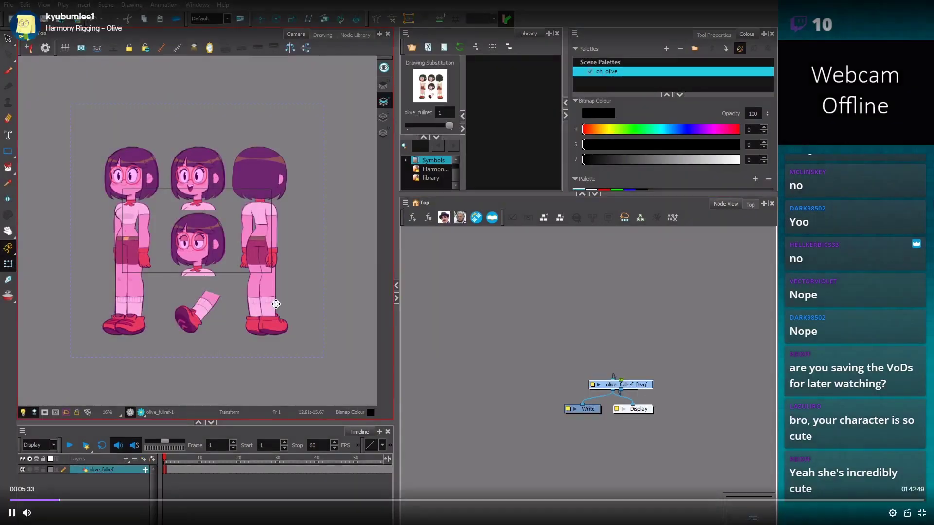
Spread out the node network, placing olive_fullref well above the Composite and the Write and Display nodes farther below it
{"action": "left_click_drag", "start_coordinate": [633, 384], "coordinate": [602, 301]}
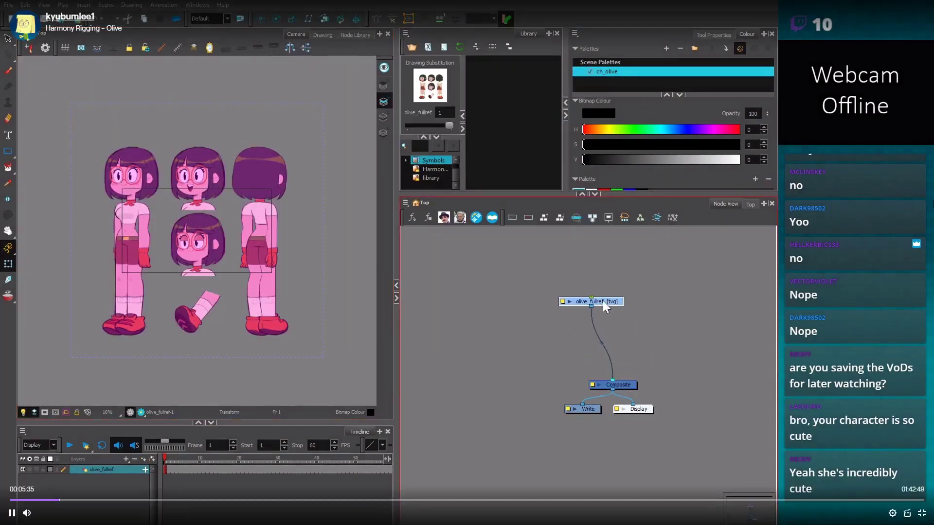
{"action": "left_click_drag", "start_coordinate": [583, 412], "coordinate": [567, 434]}
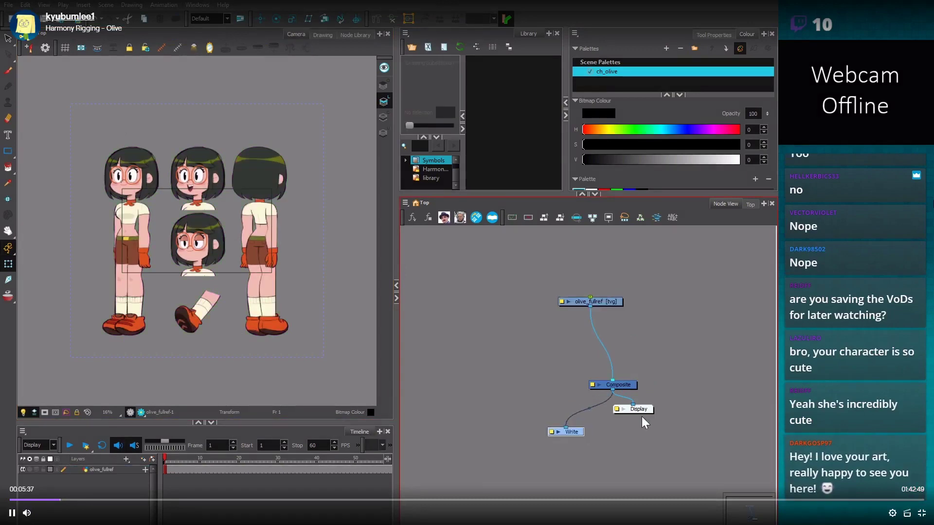
{"action": "left_click_drag", "start_coordinate": [642, 413], "coordinate": [641, 446]}
{"action": "left_click", "coordinate": [554, 434]}
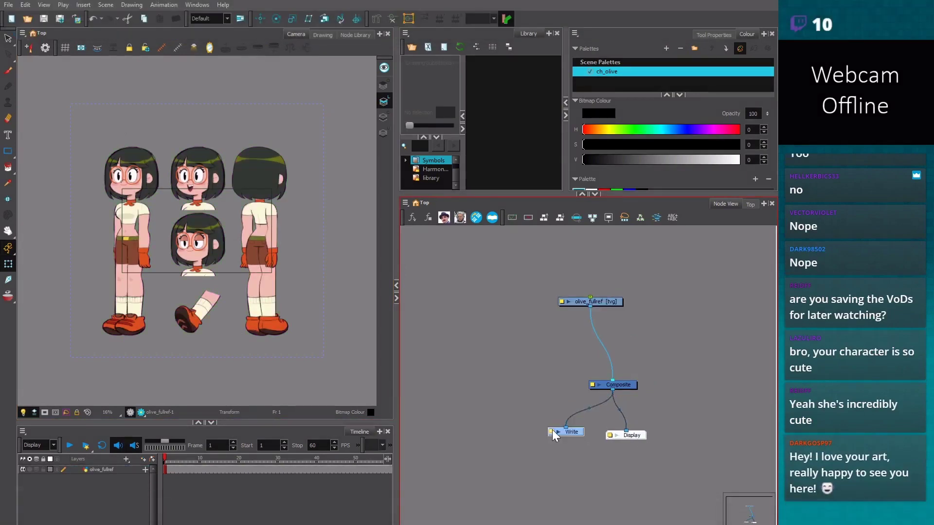
{"action": "left_click", "coordinate": [45, 177]}
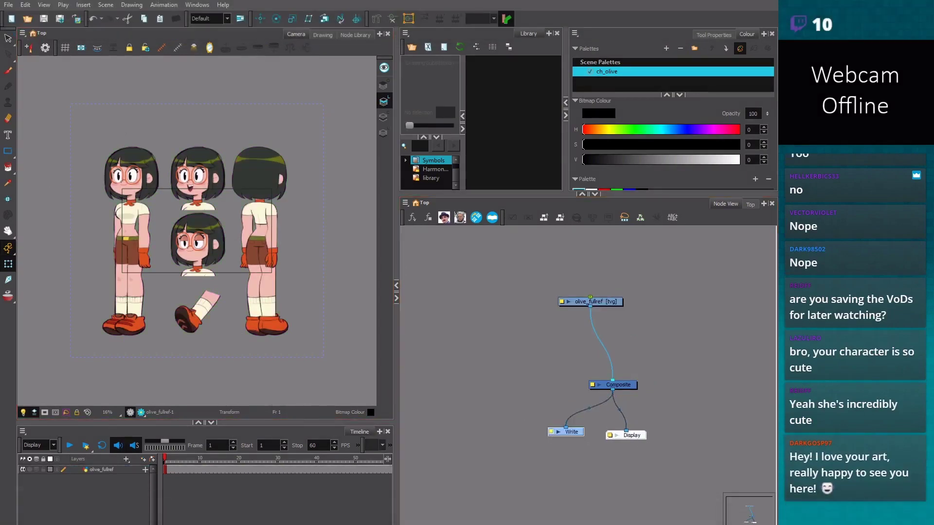
Set the Write node's drawing type to PNG4 in its layer properties and close them
{"action": "left_click_drag", "start_coordinate": [0, 219], "coordinate": [329, 251]}
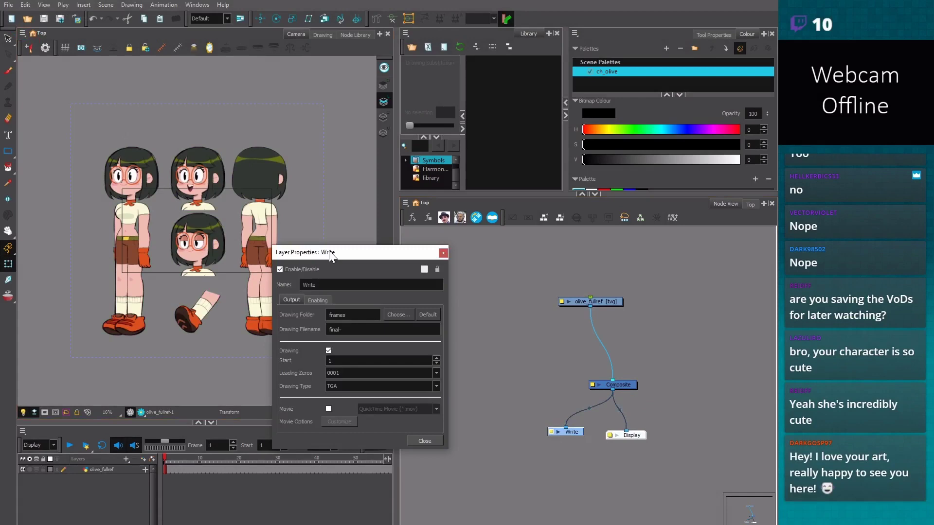
{"action": "left_click_drag", "start_coordinate": [329, 254], "coordinate": [218, 241]}
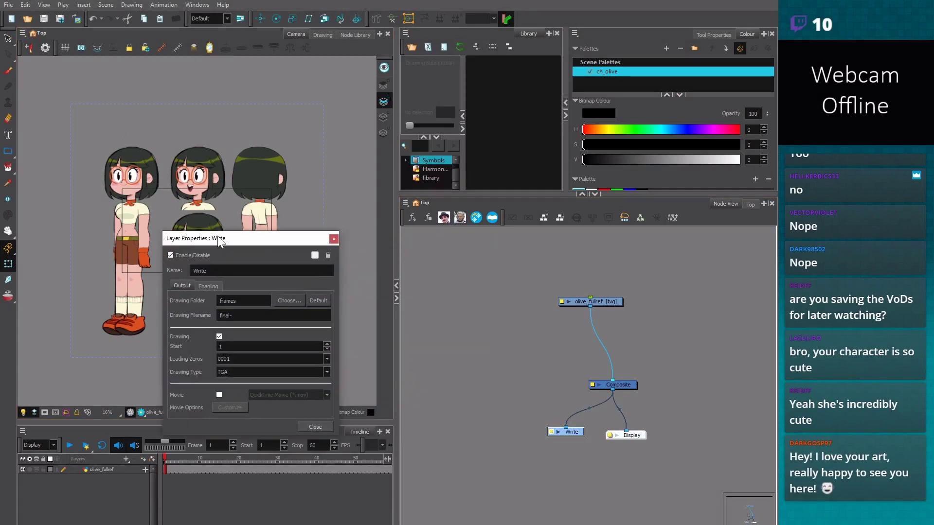
{"action": "left_click", "coordinate": [327, 372]}
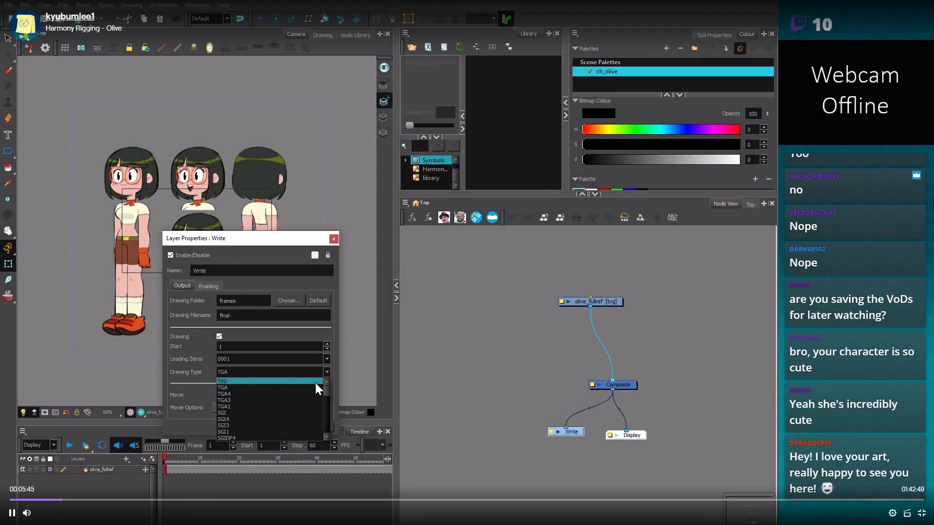
{"action": "left_click_drag", "start_coordinate": [327, 392], "coordinate": [326, 409]}
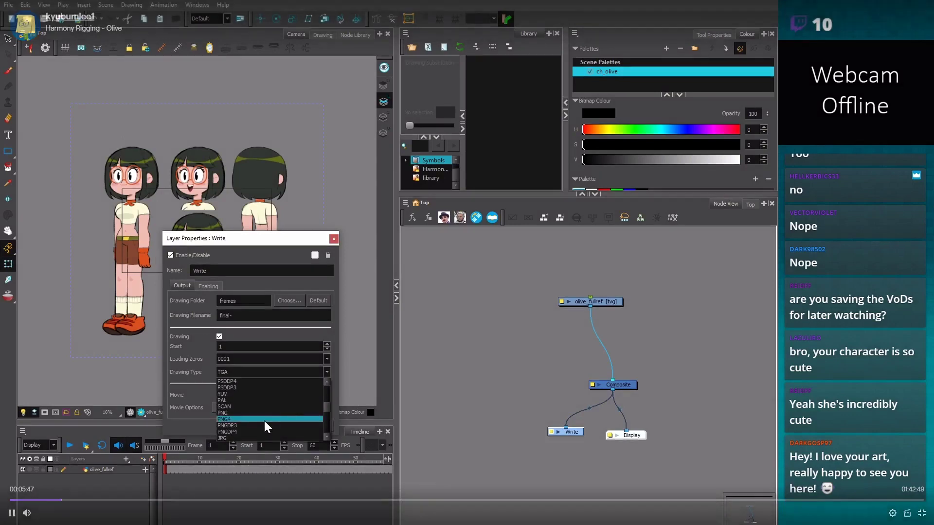
{"action": "left_click", "coordinate": [265, 420]}
{"action": "left_click", "coordinate": [312, 427]}
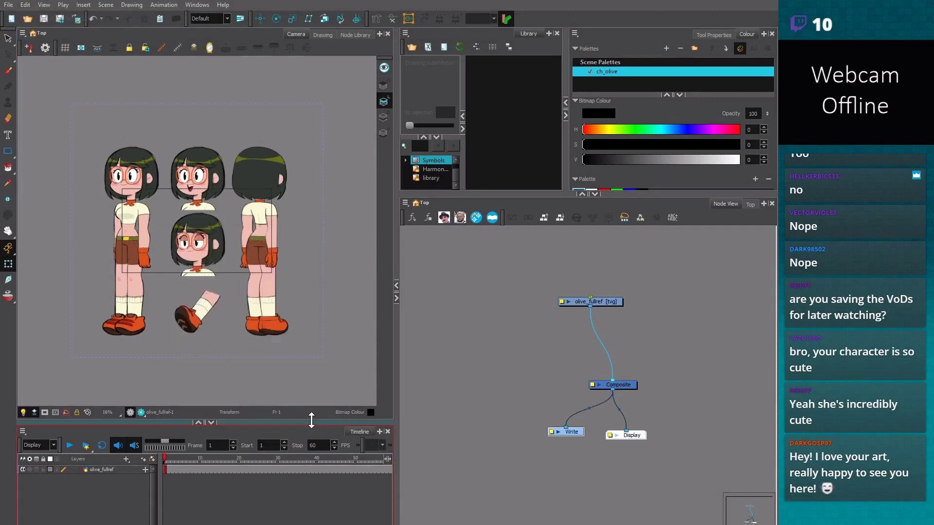
{"action": "left_click_drag", "start_coordinate": [638, 283], "coordinate": [545, 324]}
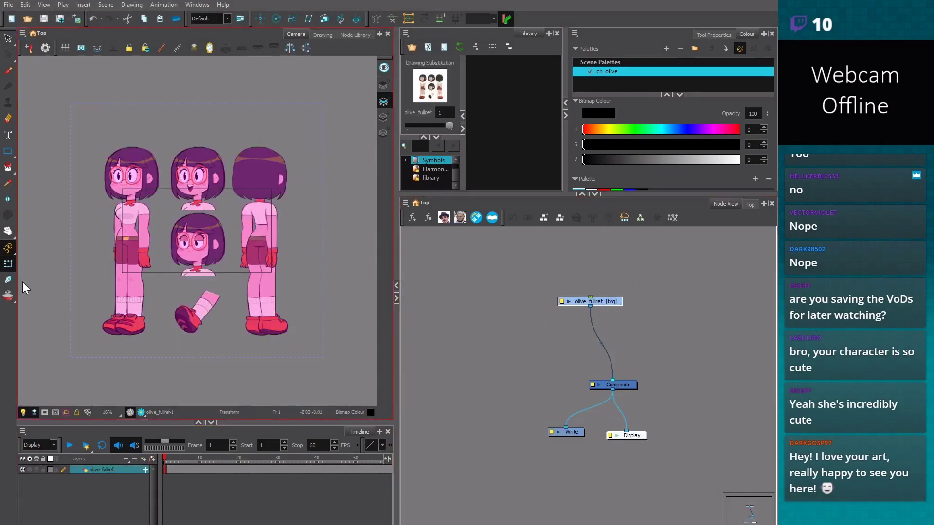
{"action": "left_click", "coordinate": [124, 483]}
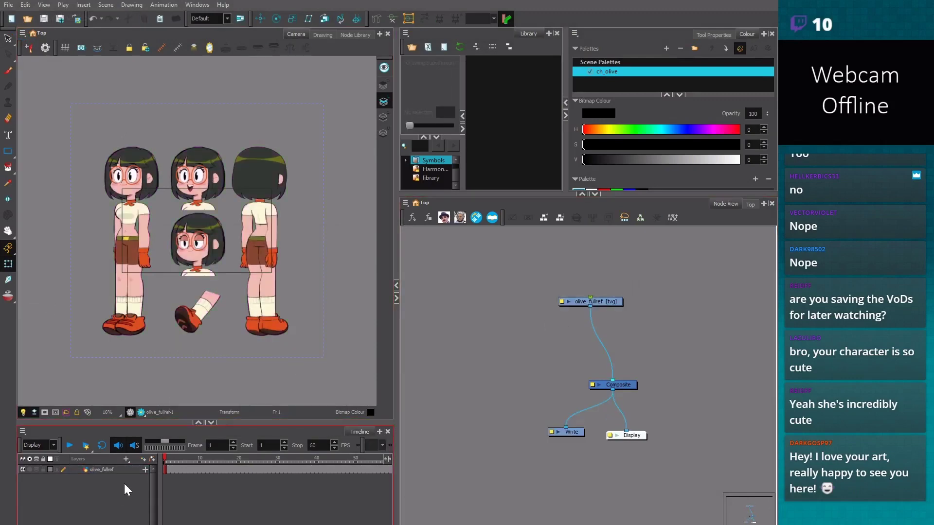
{"action": "left_click", "coordinate": [124, 469]}
Enlarge the Colour view in width and height and shorten its palette list so the colour swatches have more room
{"action": "left_click_drag", "start_coordinate": [396, 248], "coordinate": [400, 247]}
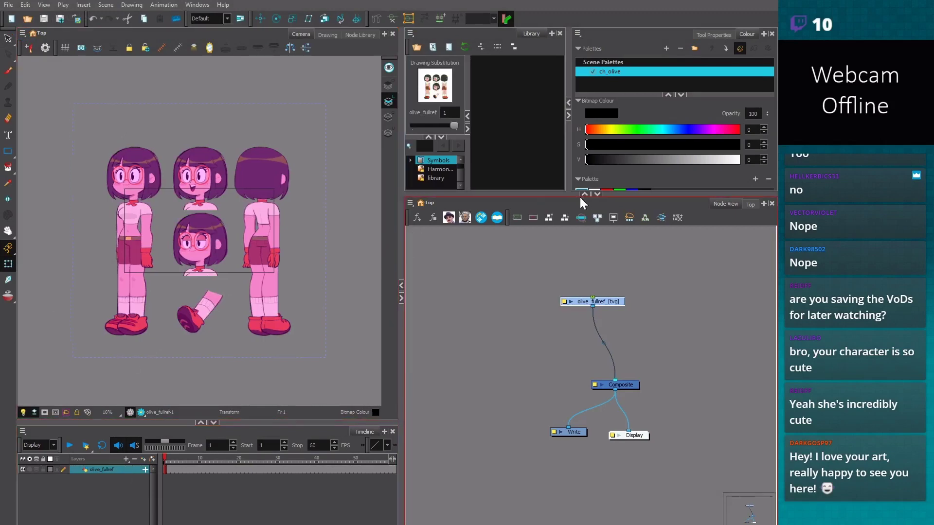
{"action": "left_click_drag", "start_coordinate": [594, 197], "coordinate": [614, 291]}
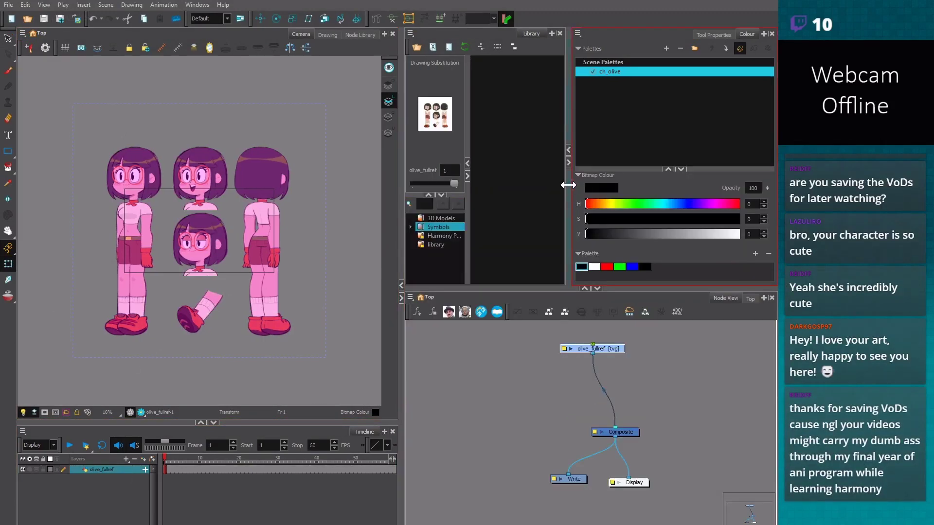
{"action": "left_click_drag", "start_coordinate": [567, 183], "coordinate": [534, 183]}
{"action": "left_click_drag", "start_coordinate": [603, 167], "coordinate": [606, 96]}
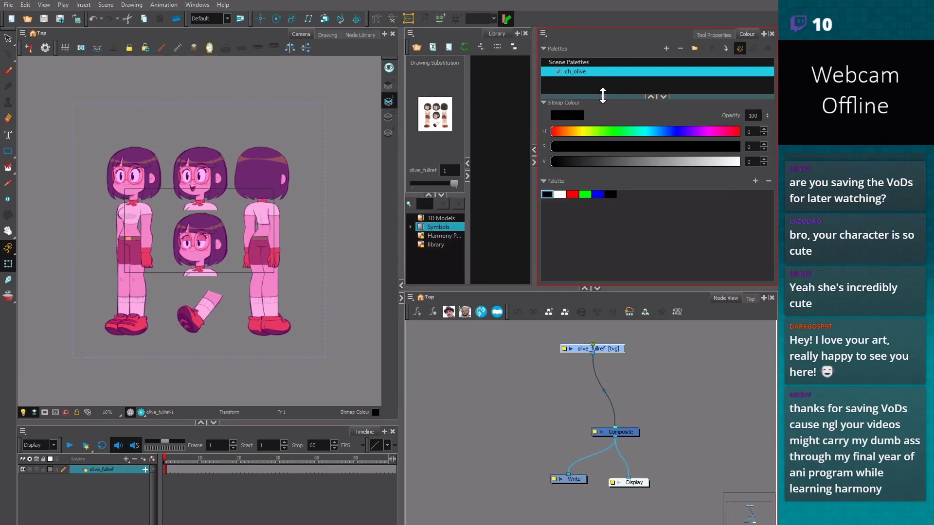
Make the Node View taller by reducing the height of the Library and Colour views above it
{"action": "left_click", "coordinate": [424, 342]}
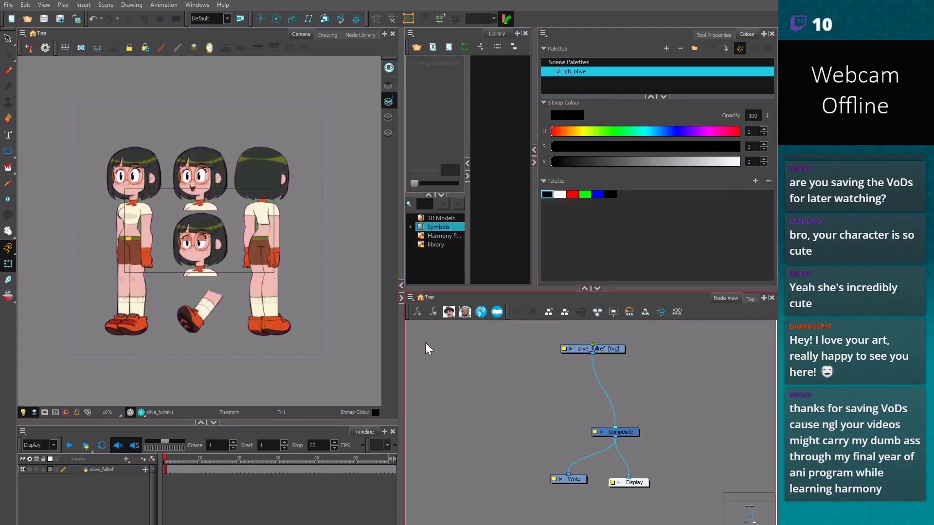
{"action": "left_click", "coordinate": [266, 291]}
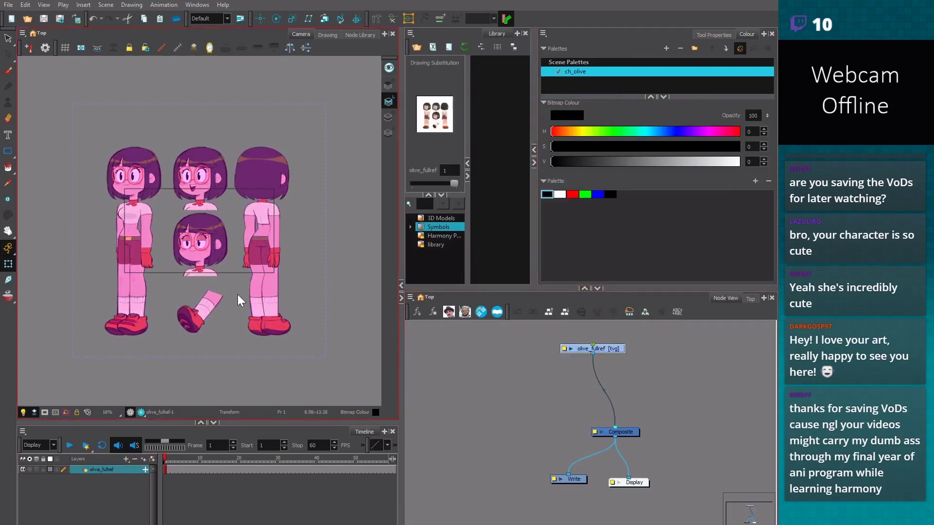
{"action": "left_click", "coordinate": [501, 372]}
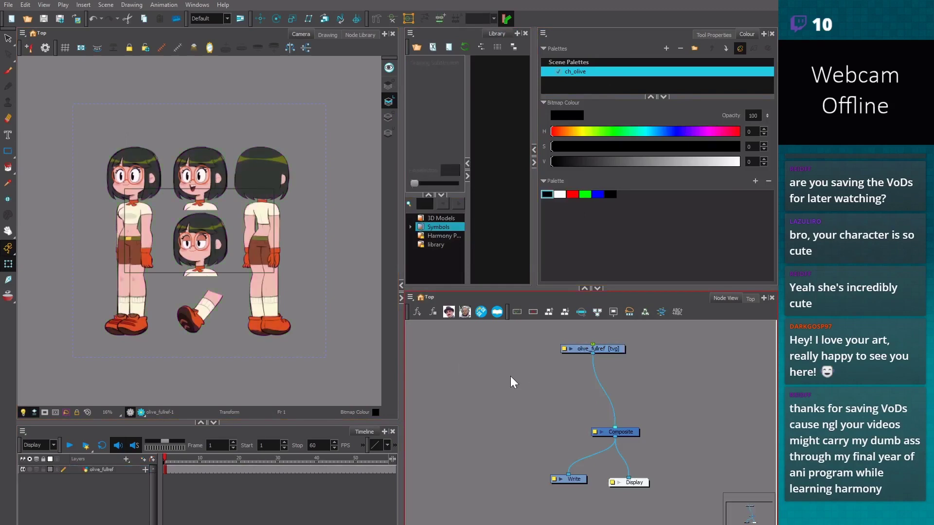
{"action": "scroll", "coordinate": [509, 375], "scroll_direction": "down", "scroll_amount": 1}
{"action": "left_click", "coordinate": [573, 383]}
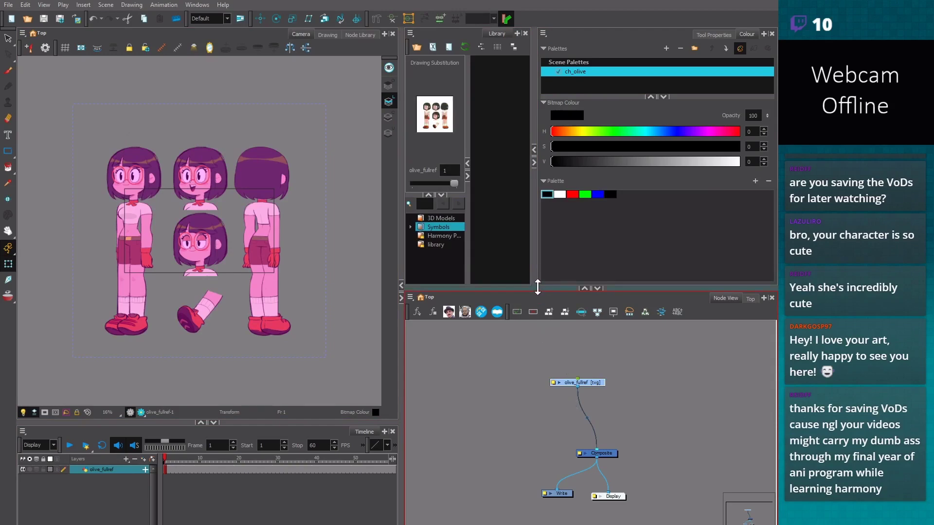
{"action": "left_click_drag", "start_coordinate": [537, 287], "coordinate": [538, 242]}
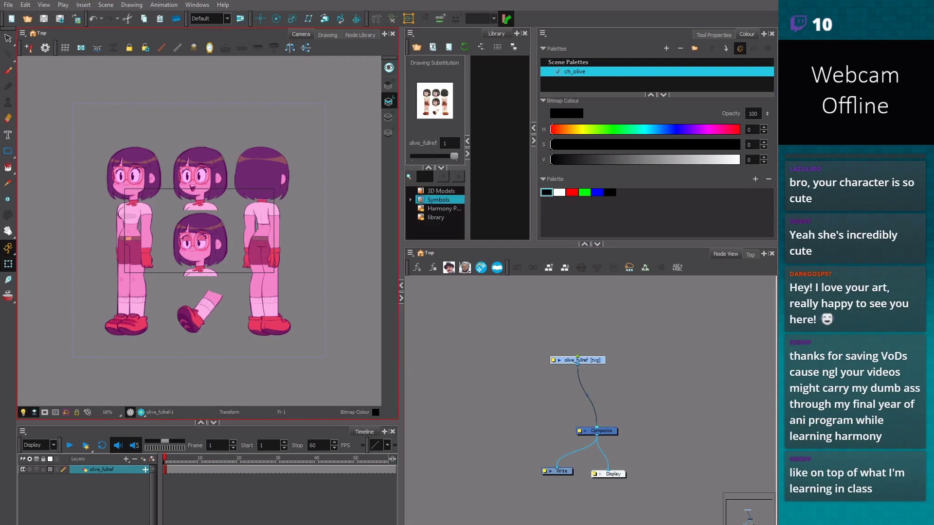
Add a parent peg above the olive_fullref drawing node
{"action": "left_click", "coordinate": [543, 379]}
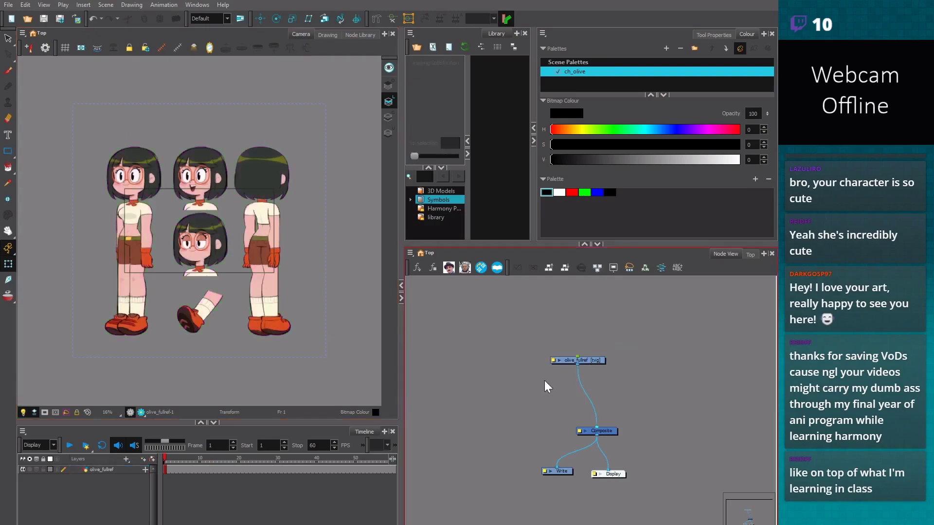
{"action": "key", "text": "ctrl+p"}
{"action": "key", "text": "ctrl+z"}
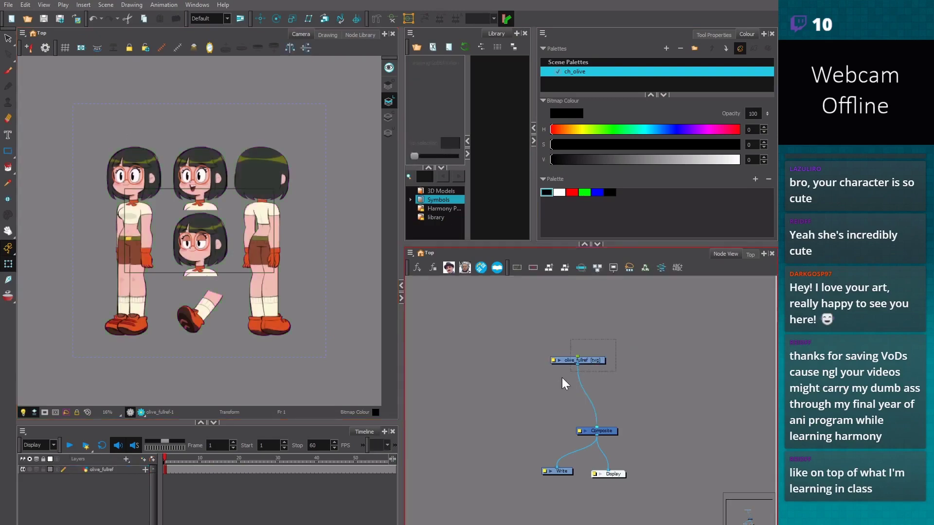
{"action": "key", "text": "ctrl+p"}
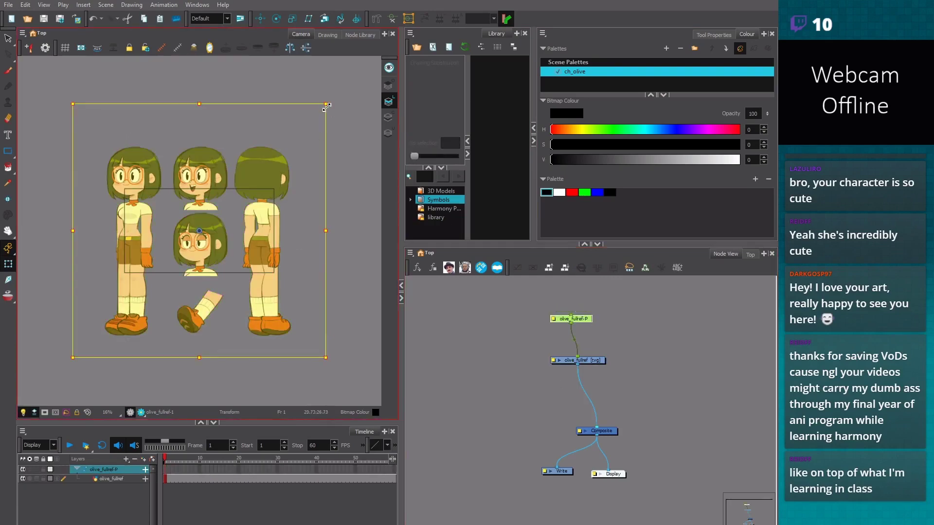
{"action": "left_click_drag", "start_coordinate": [324, 104], "coordinate": [272, 156]}
{"action": "key", "text": "2"}
{"action": "key", "text": "ctrl+z"}
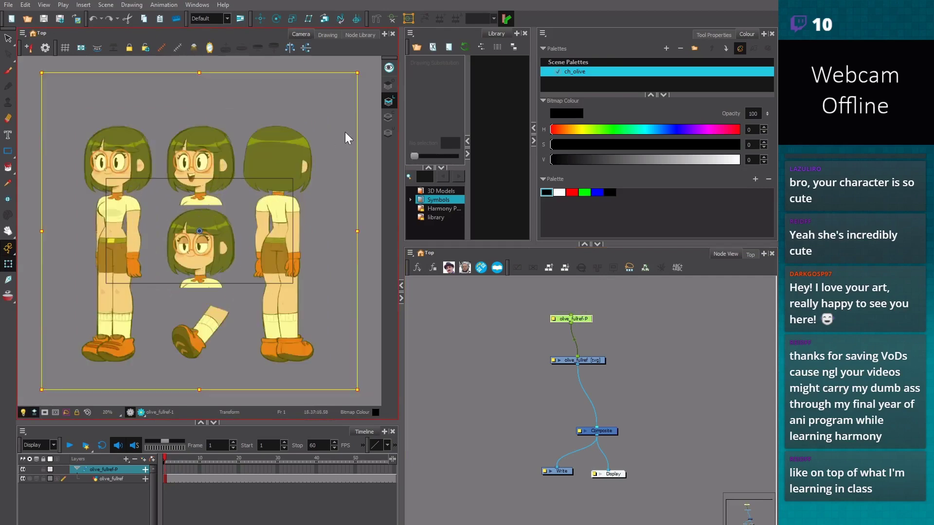
Scale the olive_fullref drawing down to roughly the camera frame's height and widen the Camera view slightly
{"action": "left_click", "coordinate": [361, 89]}
{"action": "left_click", "coordinate": [300, 149]}
{"action": "left_click_drag", "start_coordinate": [357, 73], "coordinate": [253, 176]}
{"action": "key", "text": "2"}
{"action": "key", "text": "2"}
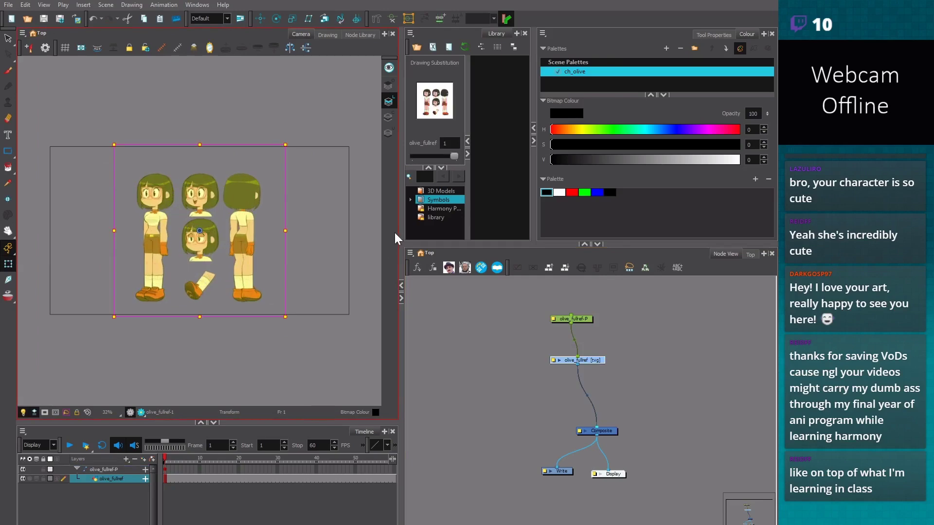
{"action": "left_click_drag", "start_coordinate": [398, 222], "coordinate": [421, 221]}
{"action": "key", "text": "2"}
{"action": "key", "text": "2"}
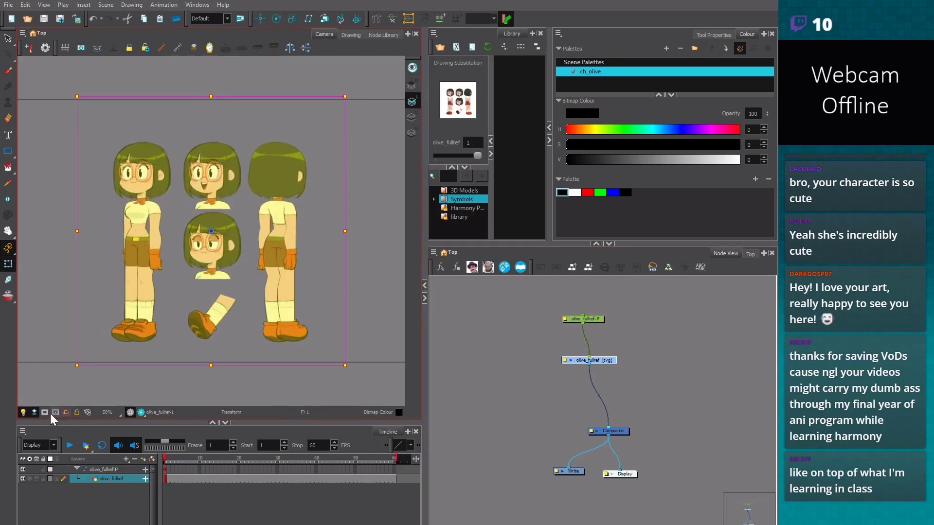
Move the reference drawing horizontally until the front-view figure stands at the centre of the camera frame
{"action": "key", "text": "1"}
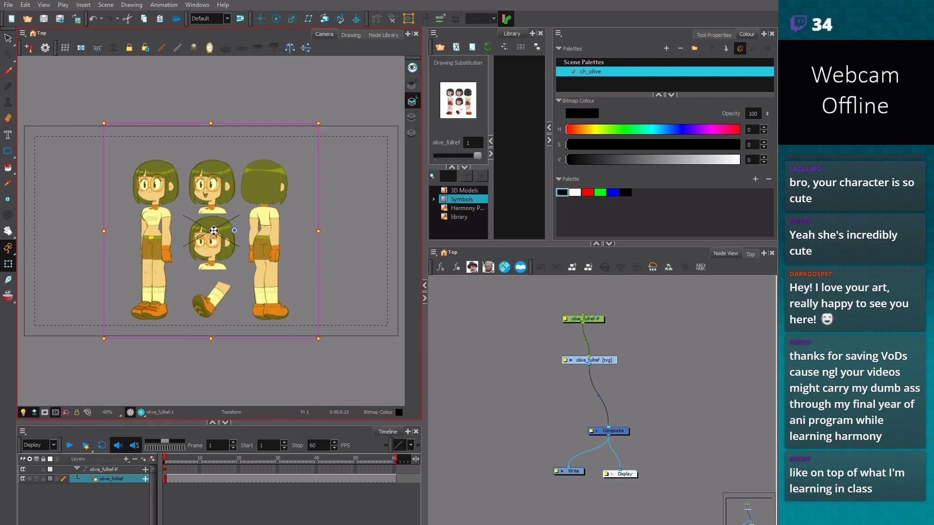
{"action": "left_click_drag", "start_coordinate": [212, 231], "coordinate": [269, 231]}
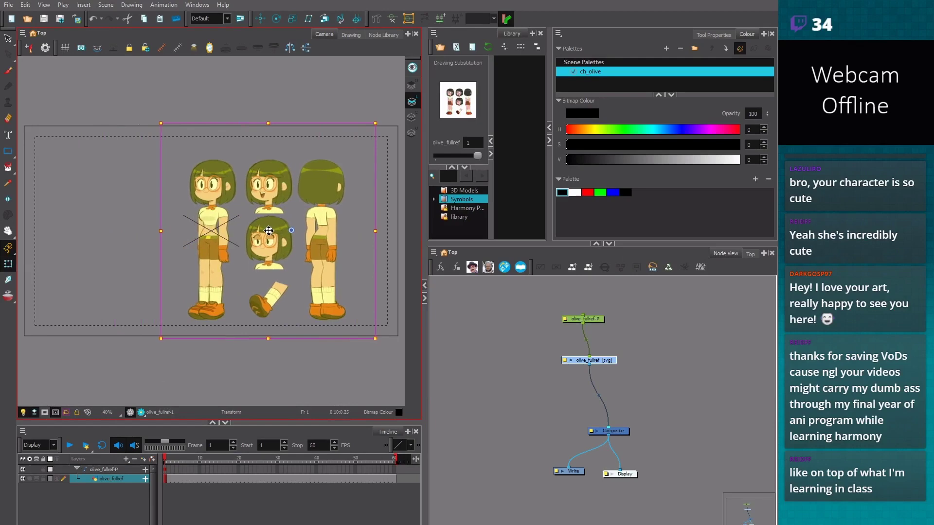
{"action": "key", "text": "space"}
{"action": "left_click_drag", "start_coordinate": [239, 372], "coordinate": [230, 374]}
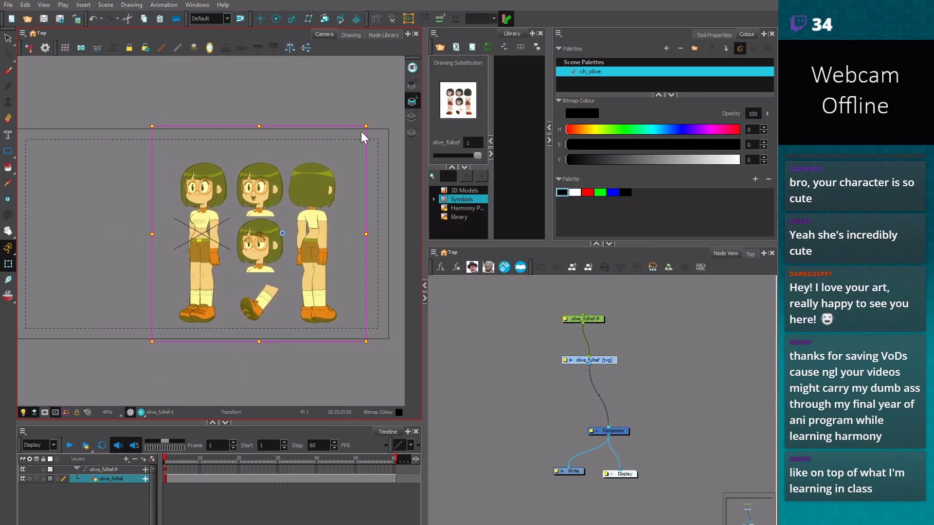
Enlarge the reference slightly about a pivot at the front-view figure's feet, and lower it until the feet rest on the safe-area line
{"action": "left_click", "coordinate": [200, 321]}
{"action": "left_click_drag", "start_coordinate": [366, 126], "coordinate": [391, 96]}
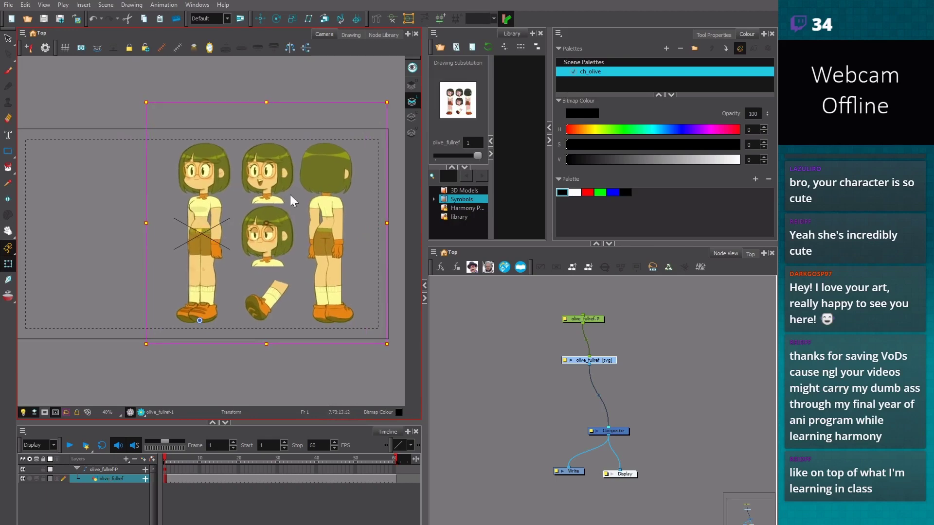
{"action": "left_click_drag", "start_coordinate": [265, 225], "coordinate": [266, 232]}
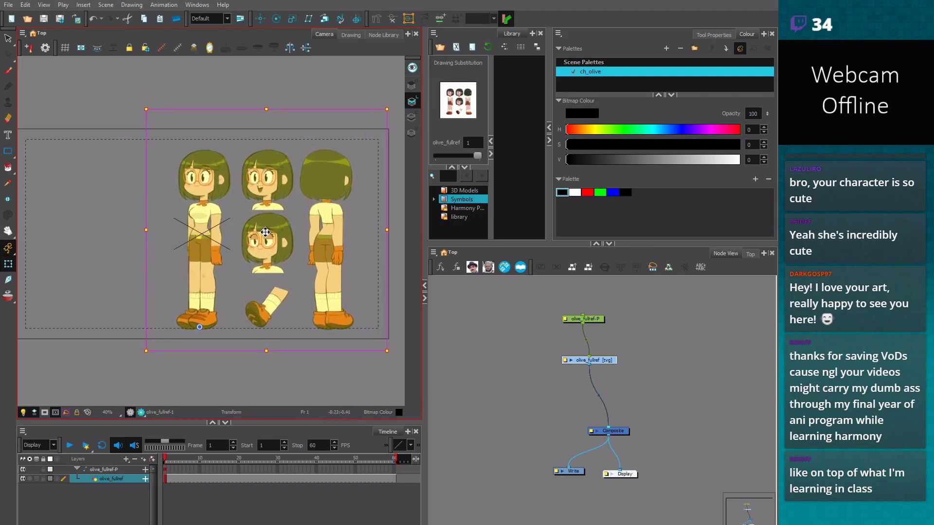
{"action": "key", "text": "2"}
{"action": "key", "text": "2"}
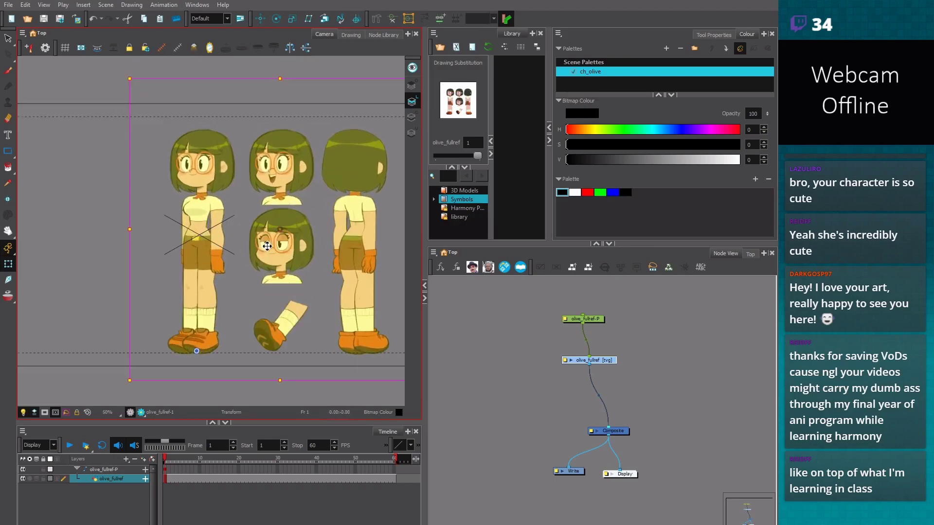
{"action": "left_click_drag", "start_coordinate": [263, 280], "coordinate": [252, 235]}
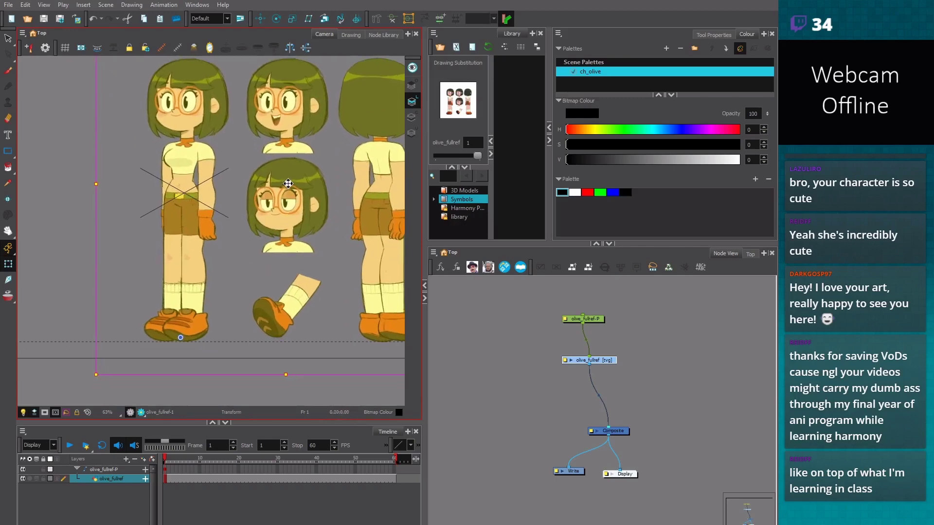
{"action": "left_click_drag", "start_coordinate": [288, 184], "coordinate": [288, 185]}
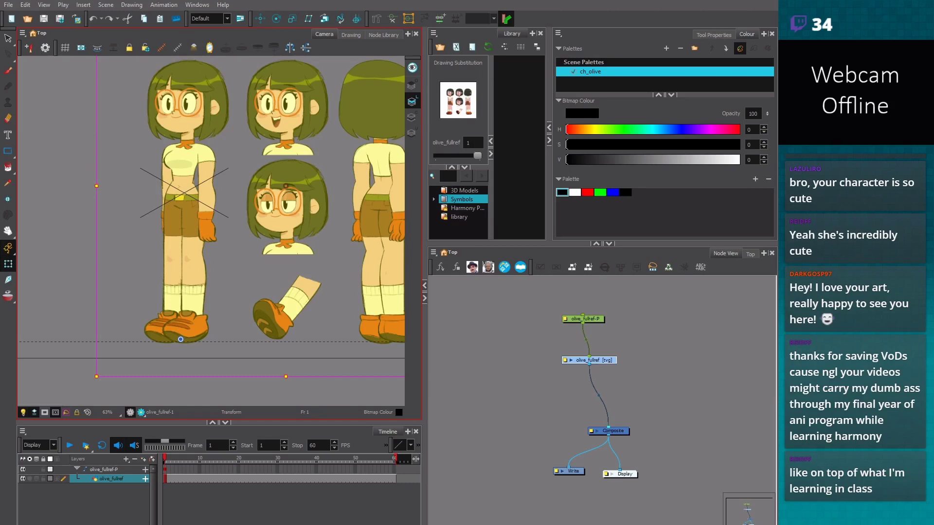
{"action": "left_click", "coordinate": [474, 314]}
{"action": "left_click", "coordinate": [225, 273]}
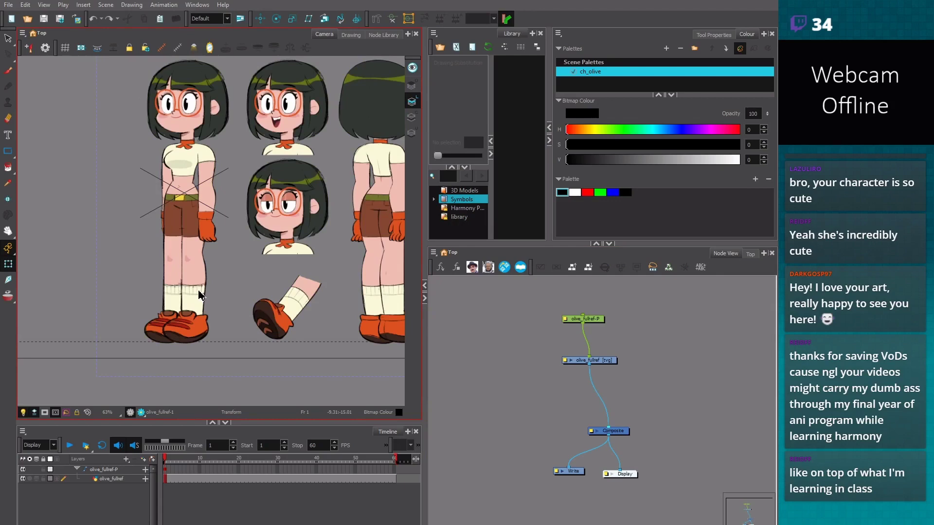
{"action": "scroll", "coordinate": [279, 328], "scroll_direction": "down", "scroll_amount": 4}
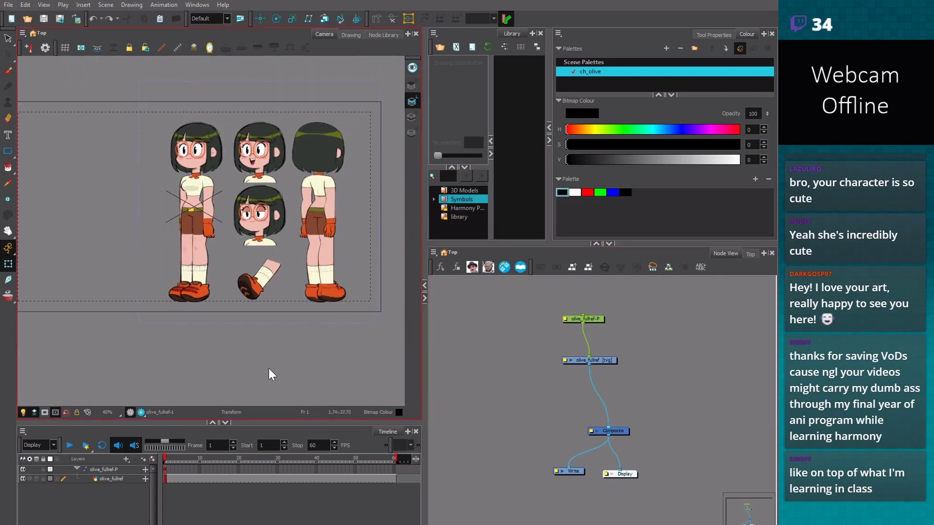
{"action": "left_click", "coordinate": [251, 224]}
{"action": "scroll", "coordinate": [255, 214], "scroll_direction": "up", "scroll_amount": 1}
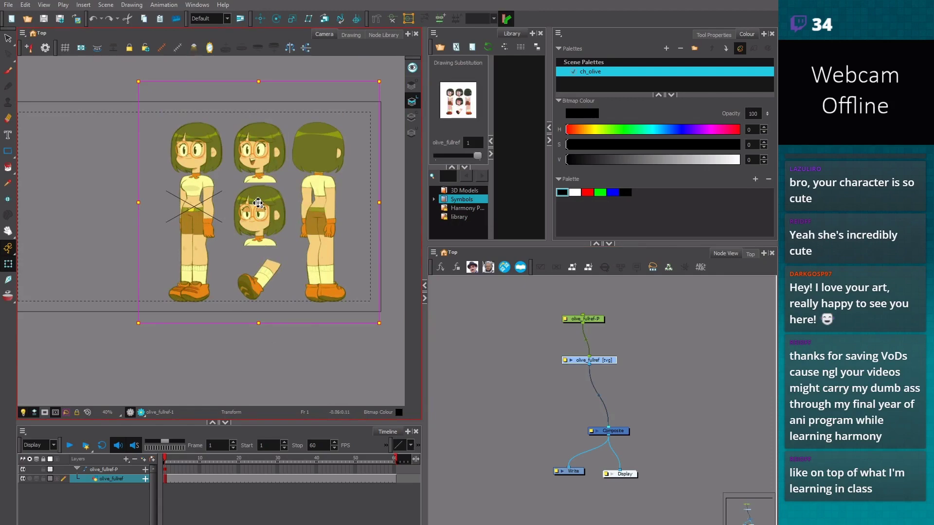
{"action": "left_click_drag", "start_coordinate": [193, 302], "coordinate": [190, 297]}
{"action": "left_click", "coordinate": [220, 340]}
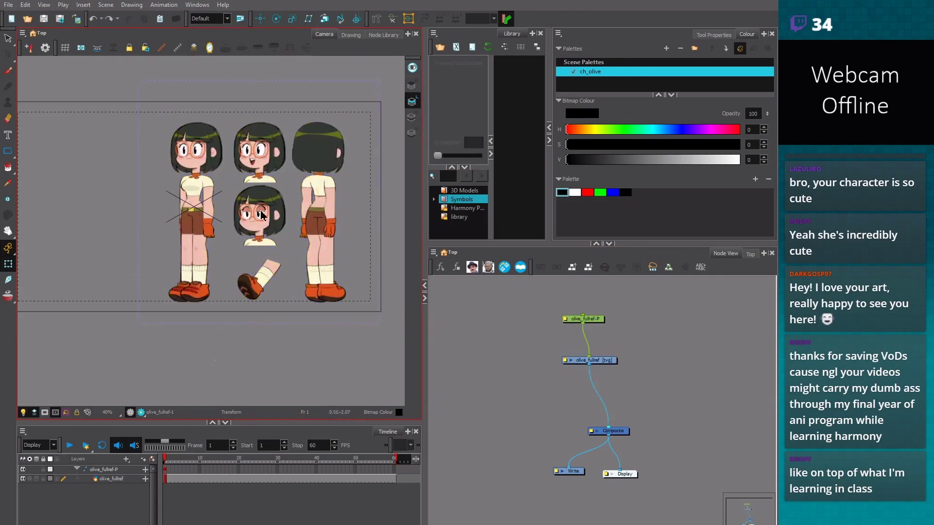
{"action": "scroll", "coordinate": [260, 233], "scroll_direction": "up", "scroll_amount": 2}
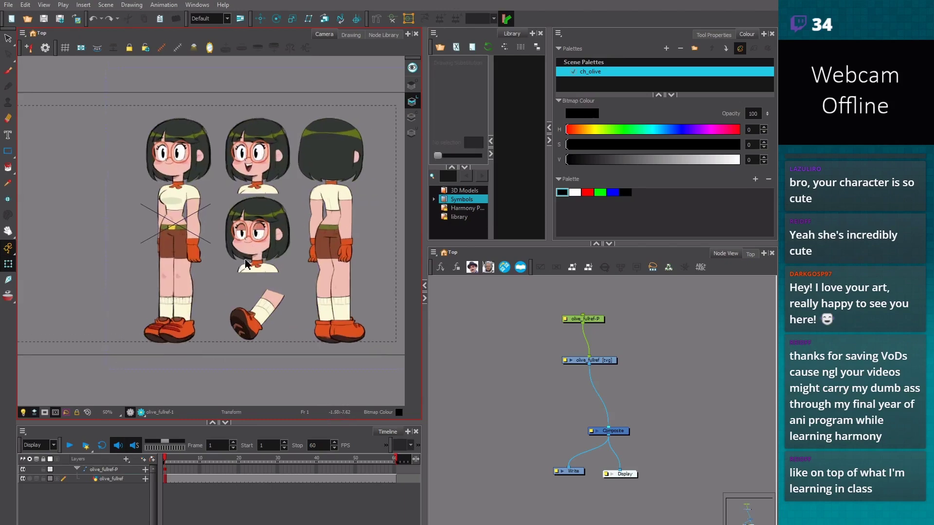
Align the olive_fullref-P peg directly above the olive_fullref node and widen the Camera view slightly
{"action": "left_click_drag", "start_coordinate": [595, 320], "coordinate": [611, 322]}
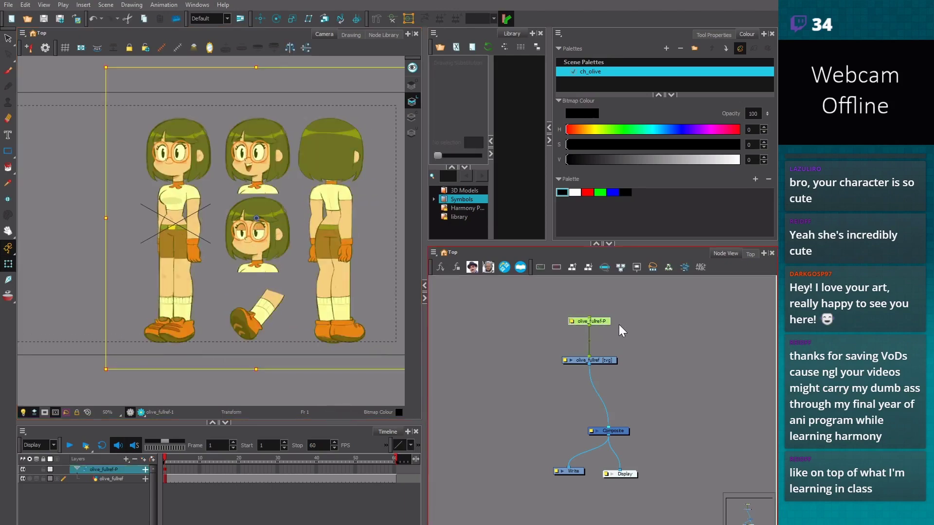
{"action": "left_click", "coordinate": [636, 331]}
{"action": "left_click_drag", "start_coordinate": [424, 307], "coordinate": [438, 302]}
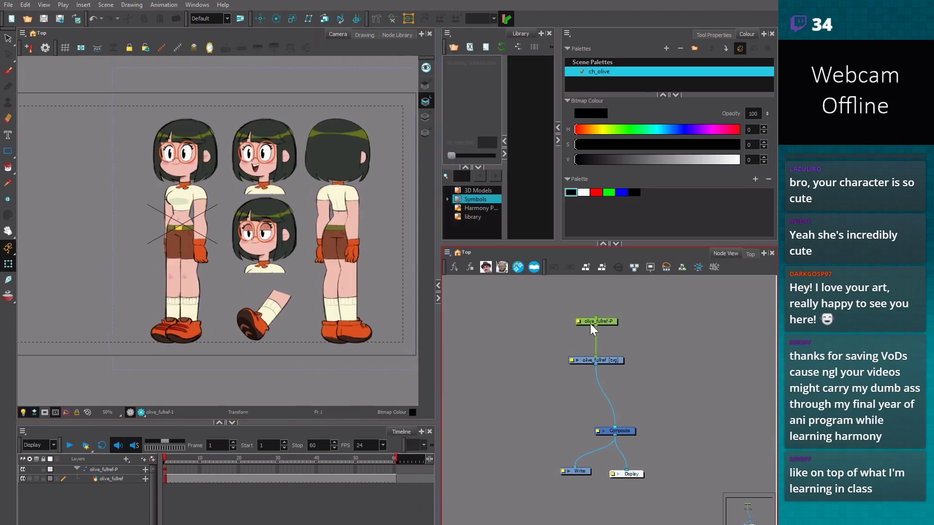
{"action": "left_click", "coordinate": [86, 299]}
{"action": "left_click", "coordinate": [174, 475]}
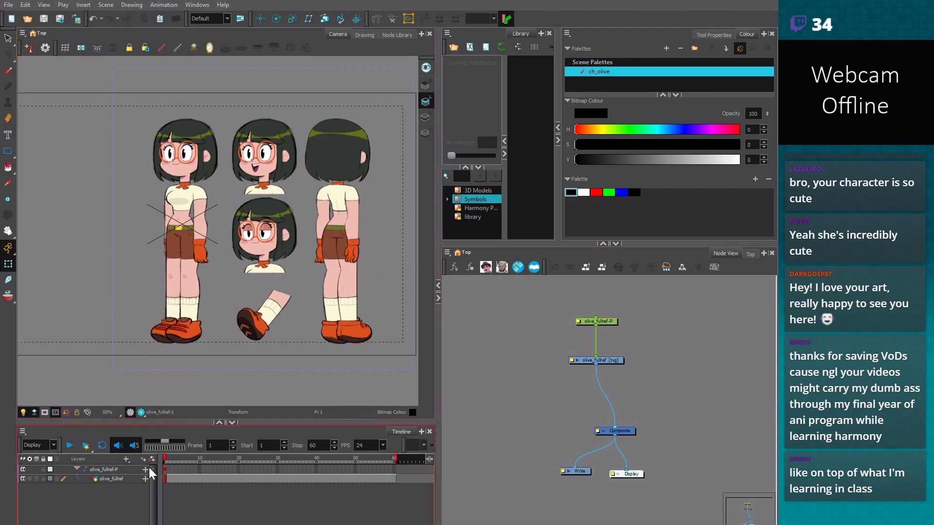
Collapse the olive_fullref-P layer in the timeline
{"action": "left_click", "coordinate": [77, 469]}
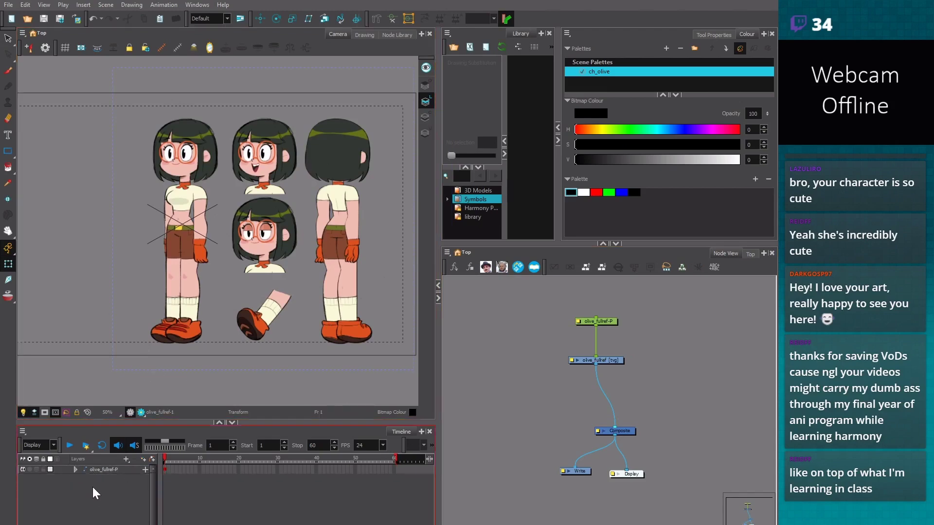
{"action": "left_click", "coordinate": [181, 237]}
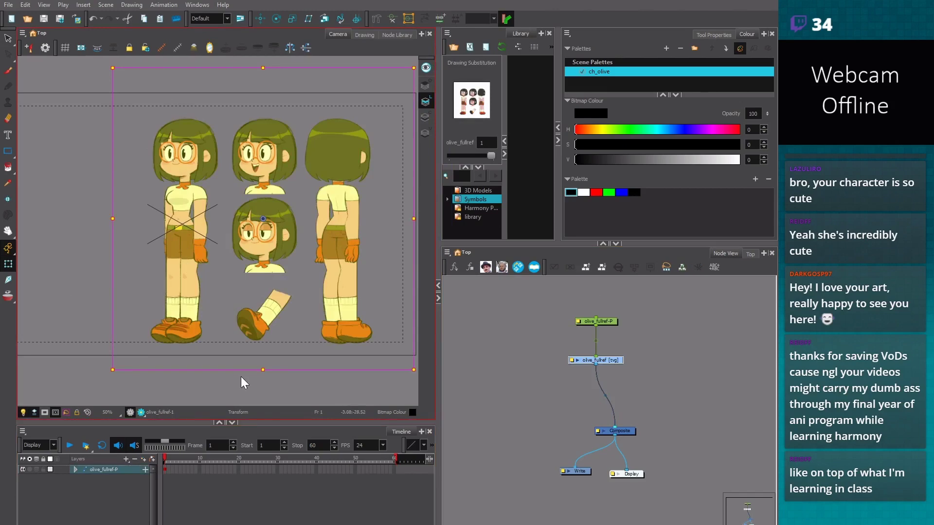
{"action": "left_click", "coordinate": [225, 381]}
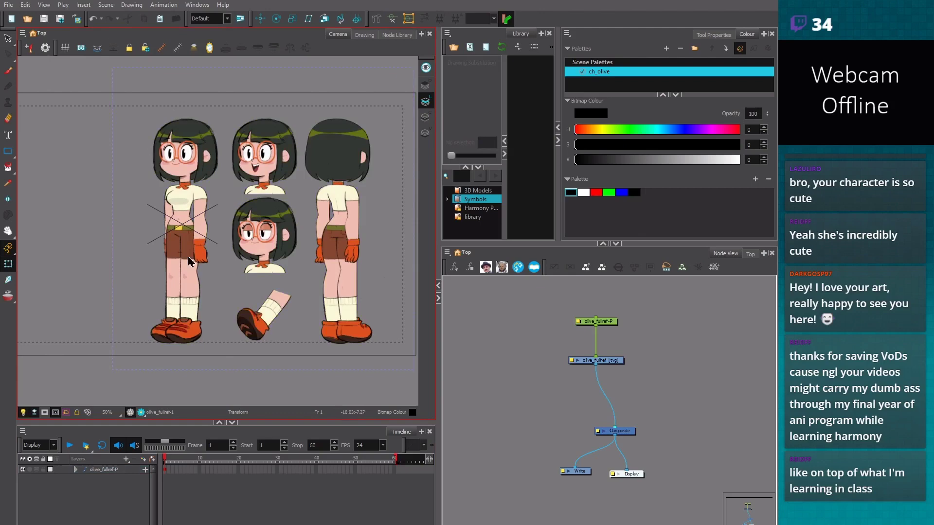
{"action": "left_click", "coordinate": [184, 275]}
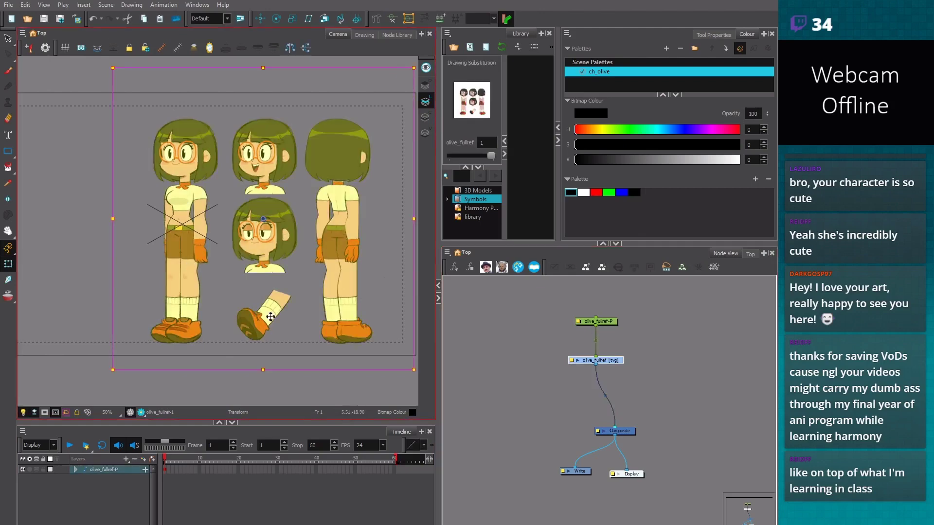
{"action": "key", "text": "2"}
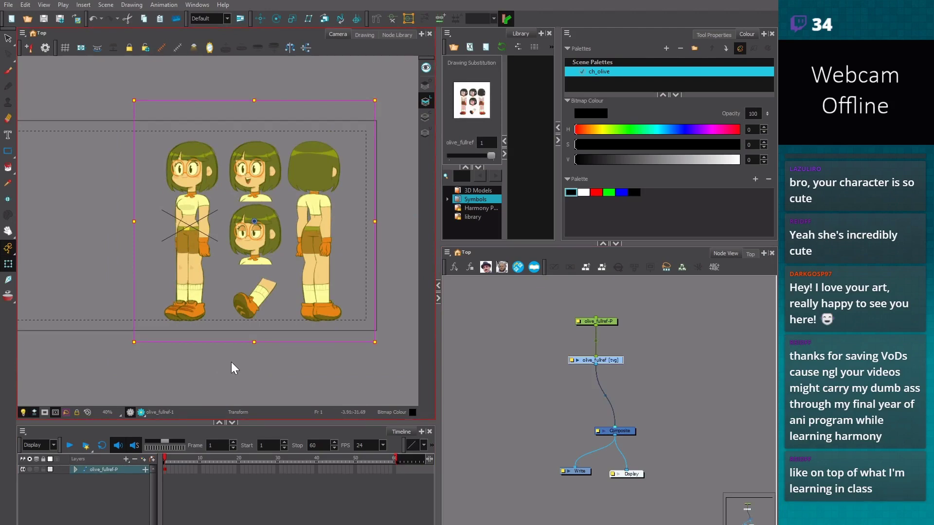
Add a vector drawing layer named guide to the scene
{"action": "left_click", "coordinate": [135, 486]}
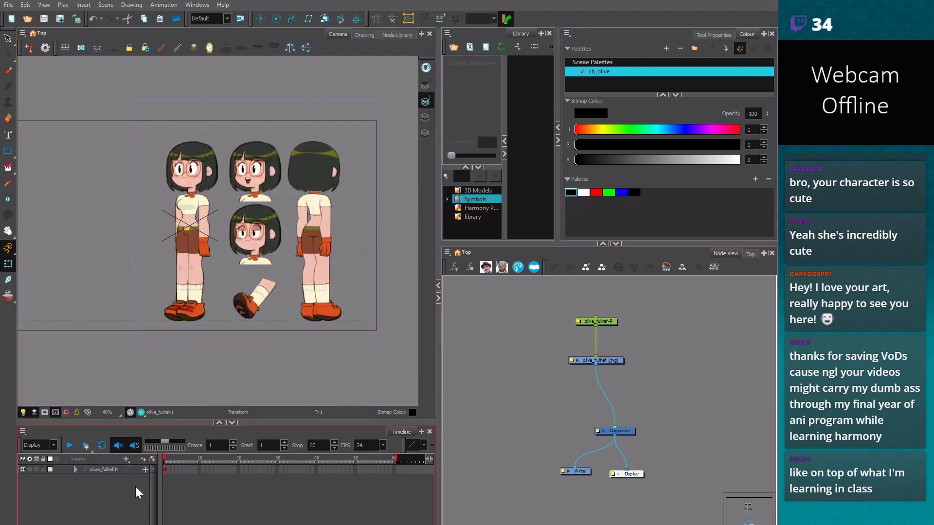
{"action": "left_click", "coordinate": [143, 459]}
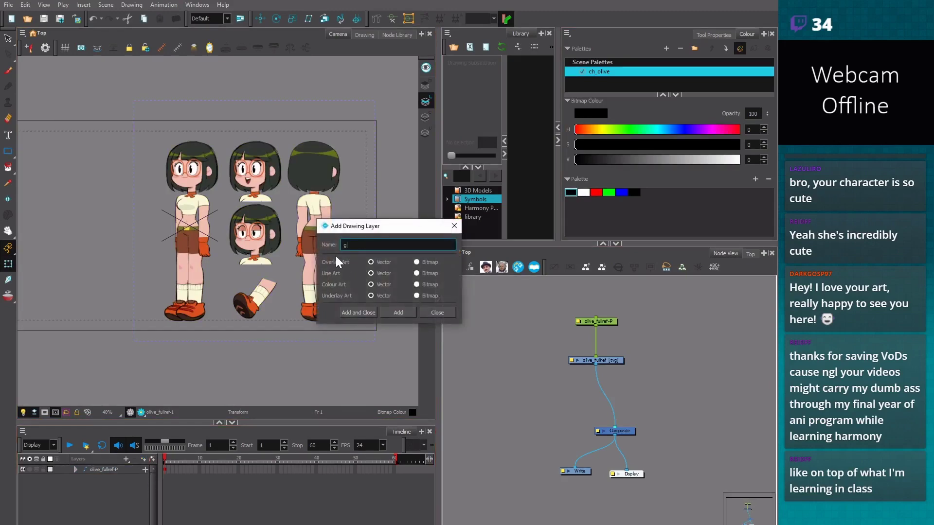
{"action": "left_click", "coordinate": [397, 313]}
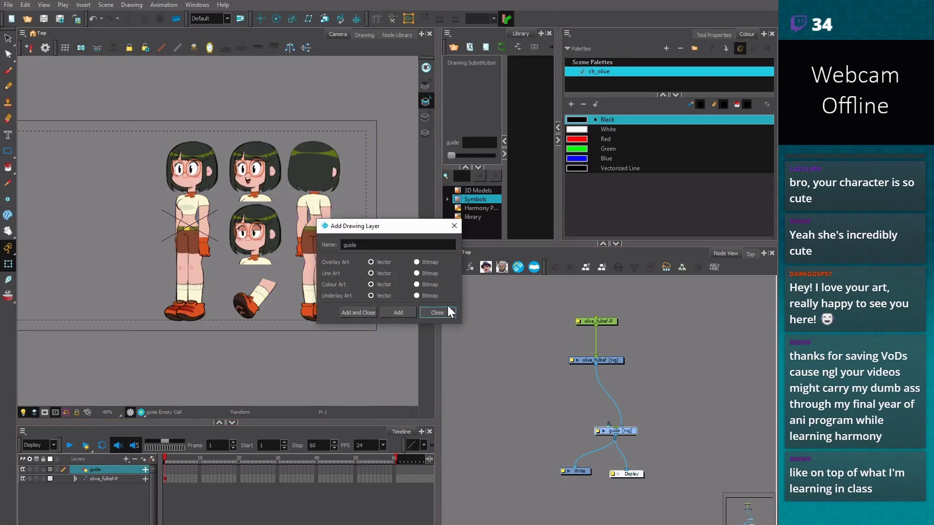
{"action": "left_click", "coordinate": [437, 312]}
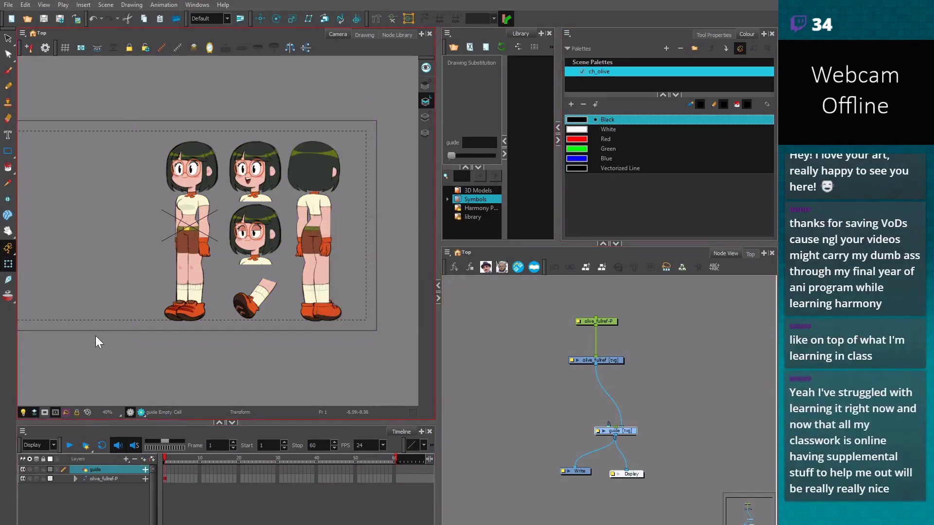
Enlarge the Timeline slightly and make the Colour view wider and taller, narrowing the Camera view
{"action": "left_click_drag", "start_coordinate": [116, 423], "coordinate": [117, 418]}
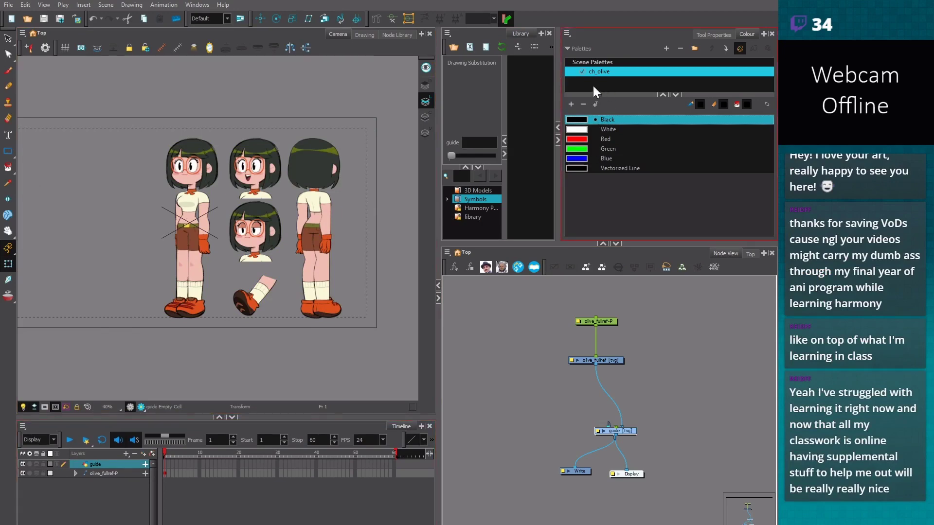
{"action": "left_click_drag", "start_coordinate": [558, 85], "coordinate": [535, 85]}
{"action": "left_click_drag", "start_coordinate": [437, 135], "coordinate": [411, 136]}
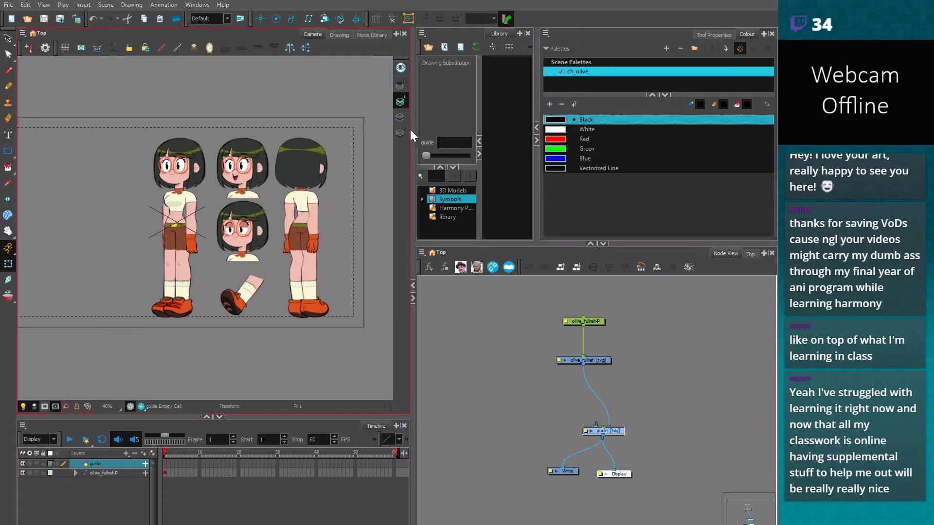
{"action": "left_click_drag", "start_coordinate": [568, 243], "coordinate": [569, 261]}
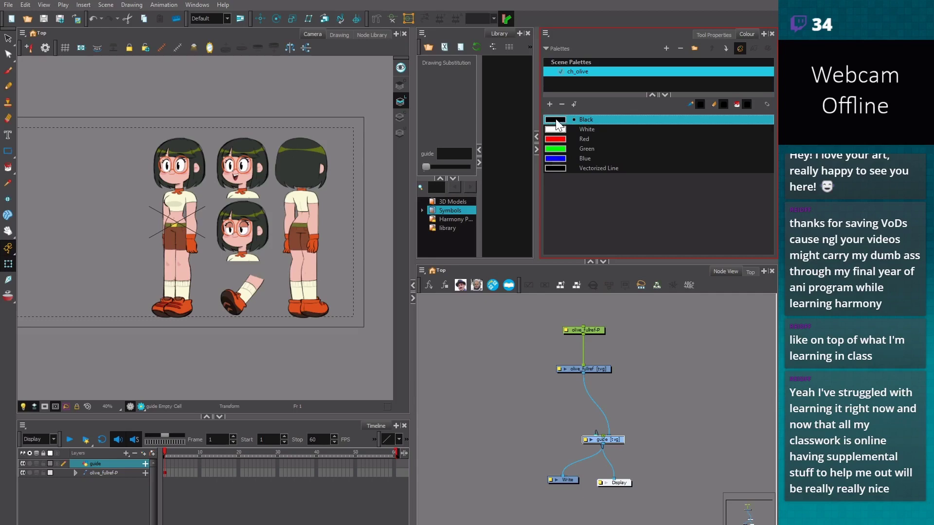
Delete all the default colour swatches from the ch_olive palette
{"action": "double_click", "coordinate": [555, 120]}
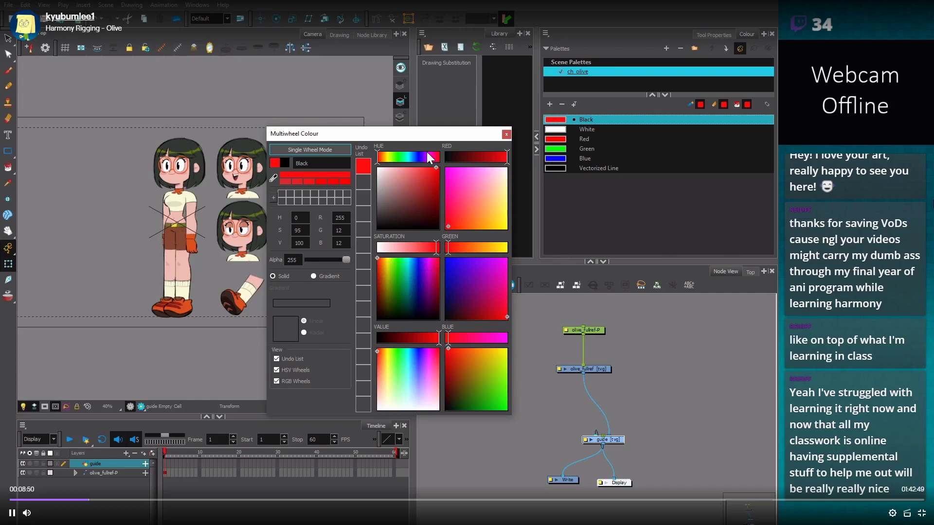
{"action": "left_click", "coordinate": [506, 134]}
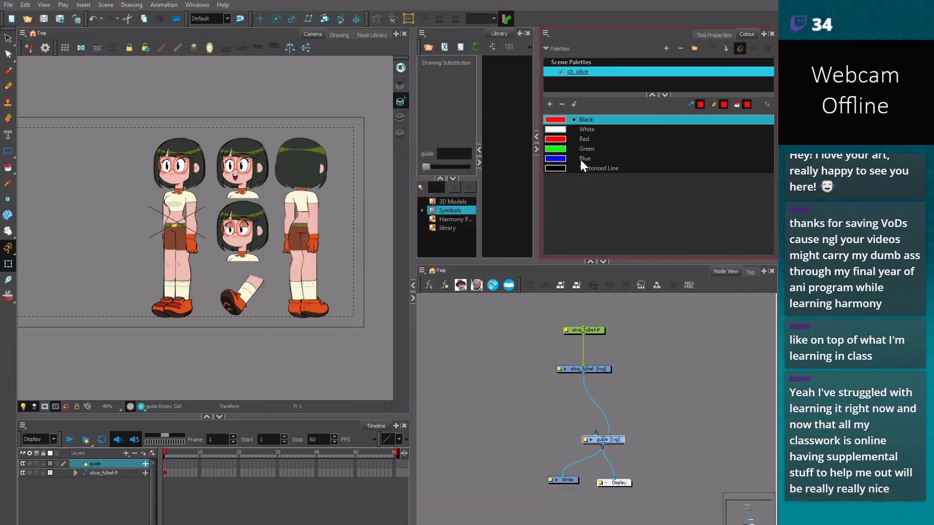
{"action": "left_click", "coordinate": [562, 104]}
{"action": "left_click", "coordinate": [562, 104]}
{"action": "left_click", "coordinate": [562, 104]}
{"action": "left_click", "coordinate": [562, 104]}
{"action": "left_click", "coordinate": [562, 104]}
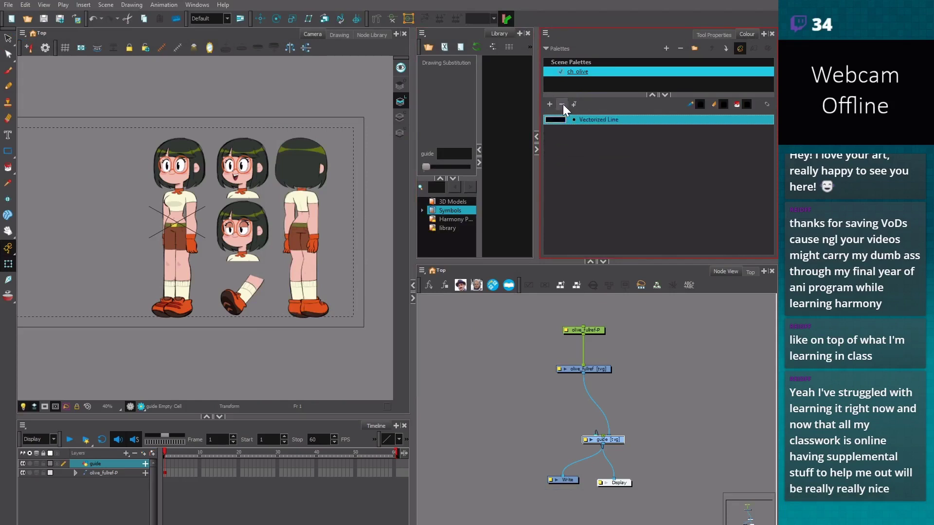
{"action": "left_click", "coordinate": [562, 104]}
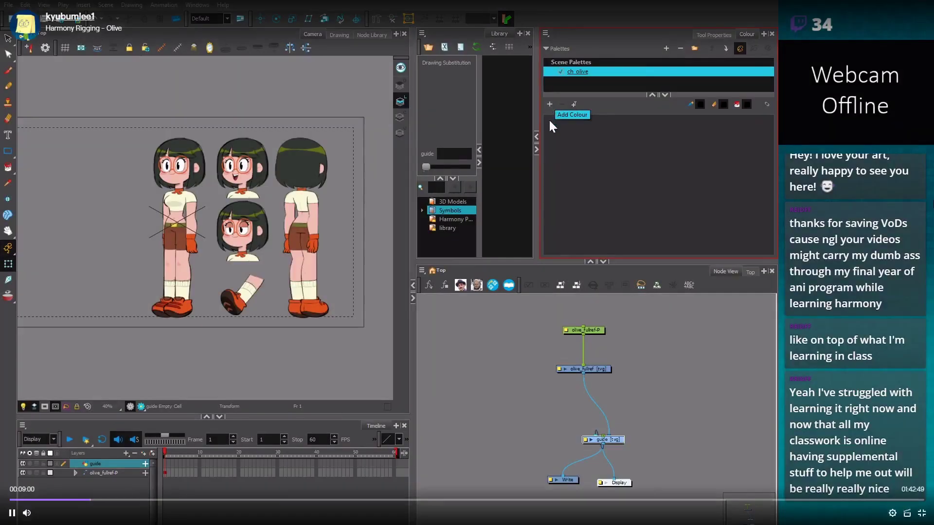
Add a bright green swatch (R 70, G 255, B 0) named guide to the ch_olive palette
{"action": "left_click", "coordinate": [550, 104]}
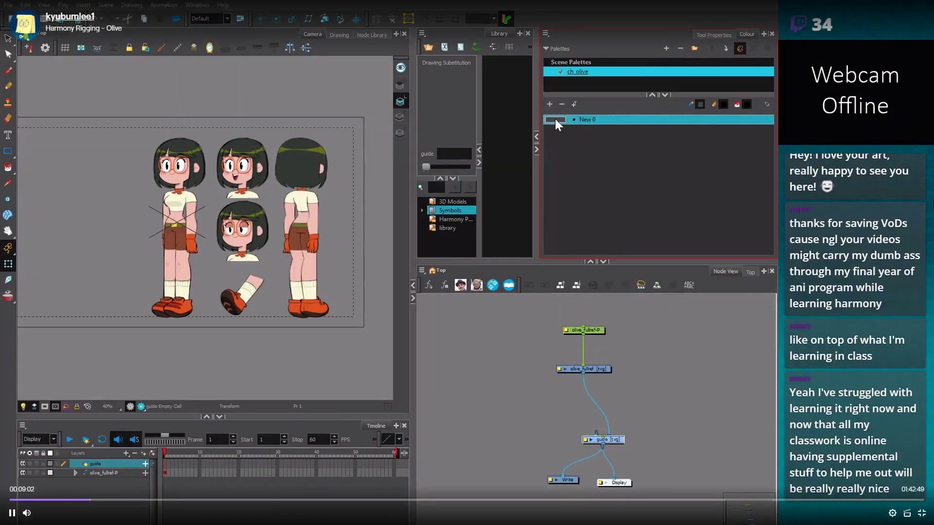
{"action": "double_click", "coordinate": [556, 120]}
{"action": "left_click_drag", "start_coordinate": [484, 172], "coordinate": [509, 214]}
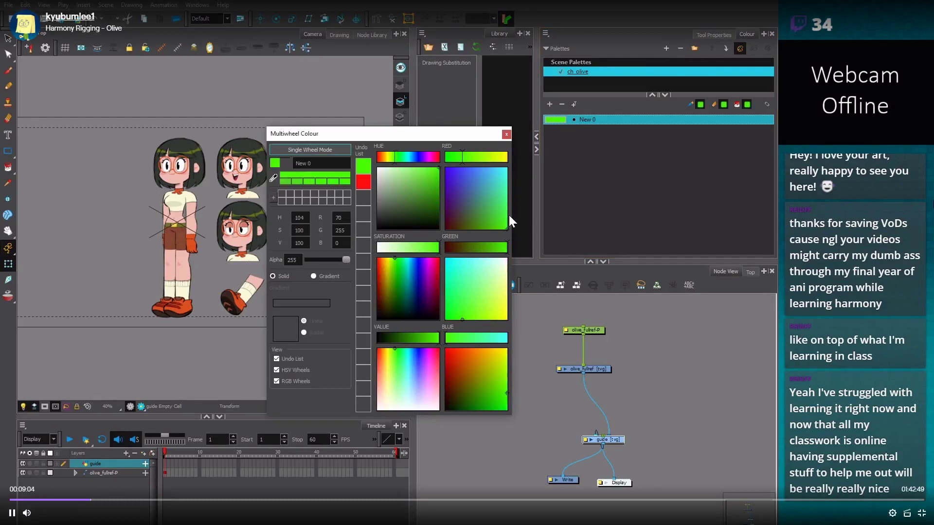
{"action": "left_click", "coordinate": [304, 161]}
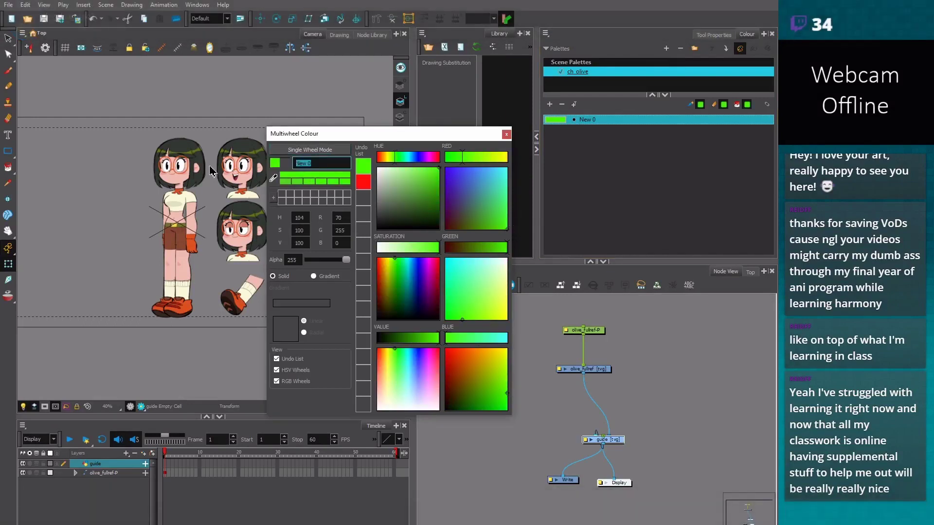
{"action": "type", "text": "guide"}
{"action": "left_click", "coordinate": [506, 134]}
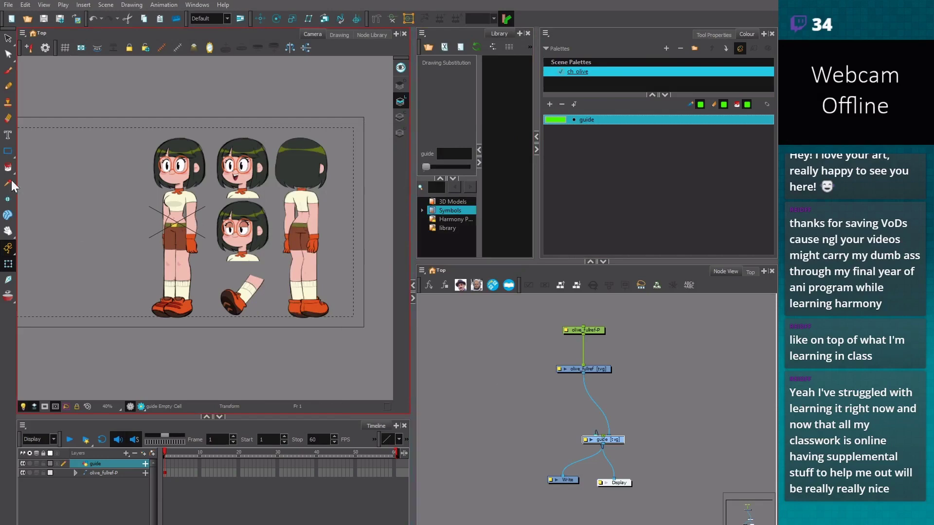
Draw a vertical green line on the guide layer, running from above to below the camera frame near the front-view figure
{"action": "left_click", "coordinate": [8, 151]}
{"action": "left_click", "coordinate": [30, 171]}
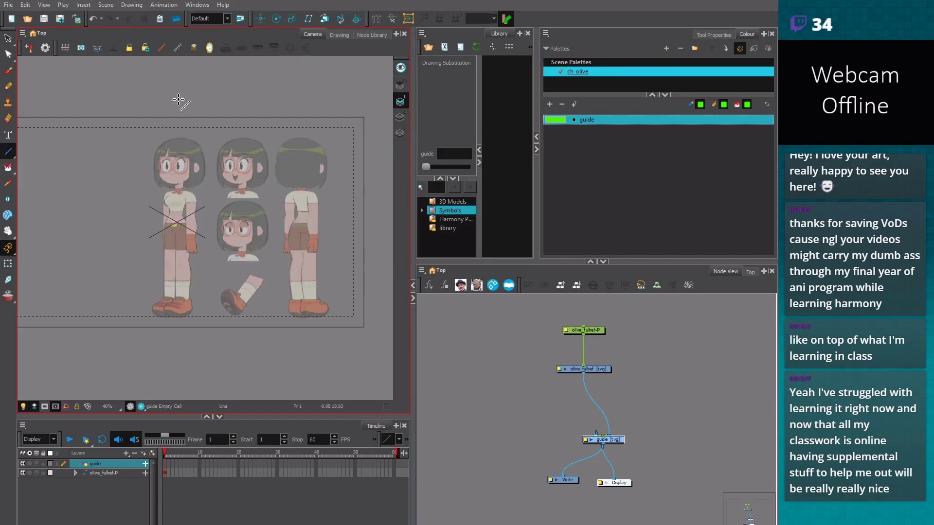
{"action": "left_click_drag", "start_coordinate": [182, 104], "coordinate": [182, 384]}
Move and nudge the vertical guide line until it runs through the centre cross of the camera frame
{"action": "key", "text": "alt+s"}
{"action": "key", "text": "2"}
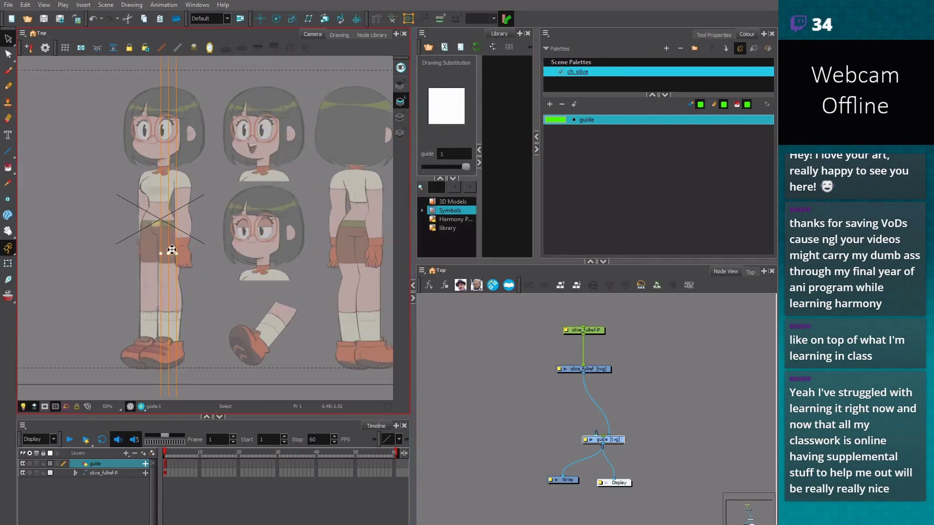
{"action": "left_click_drag", "start_coordinate": [162, 247], "coordinate": [160, 247]}
{"action": "key", "text": "2"}
{"action": "key", "text": "2"}
{"action": "key", "text": "2"}
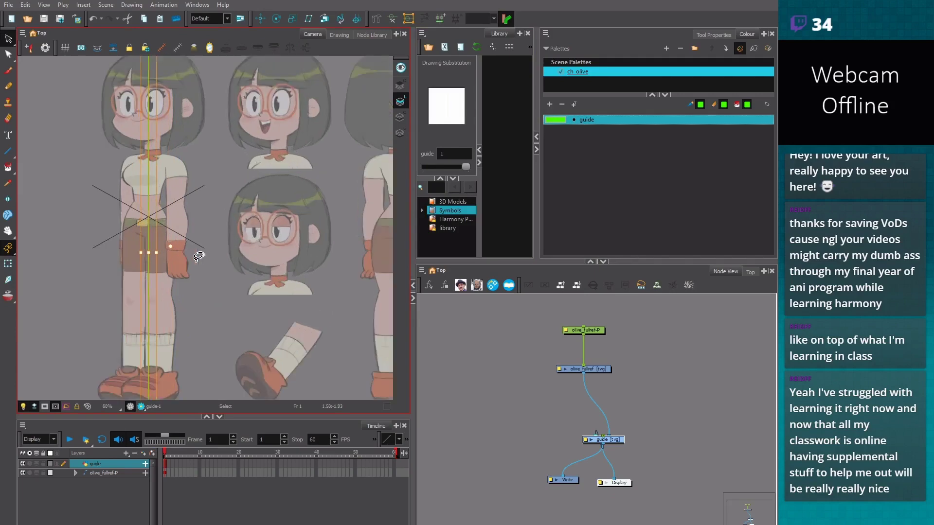
{"action": "left_click_drag", "start_coordinate": [193, 279], "coordinate": [227, 281]}
{"action": "key", "text": "2"}
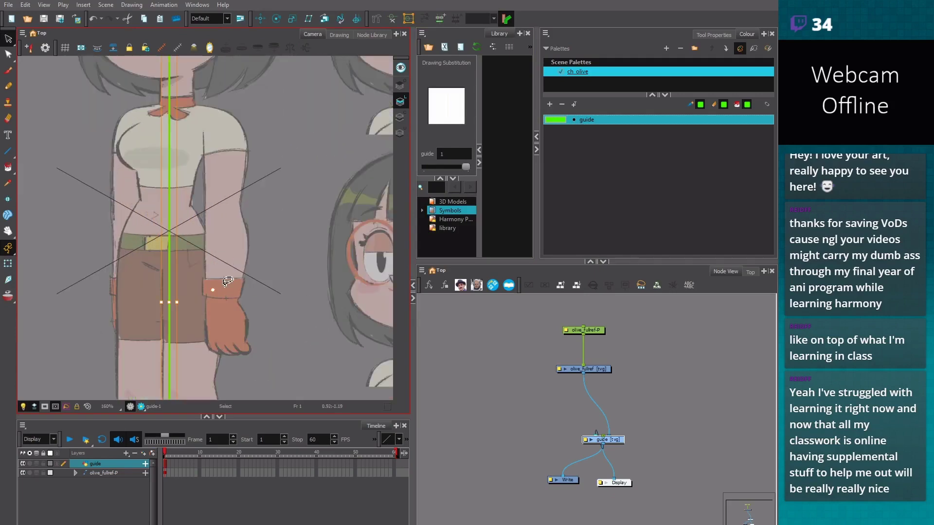
{"action": "key", "text": "Left"}
{"action": "key", "text": "Left"}
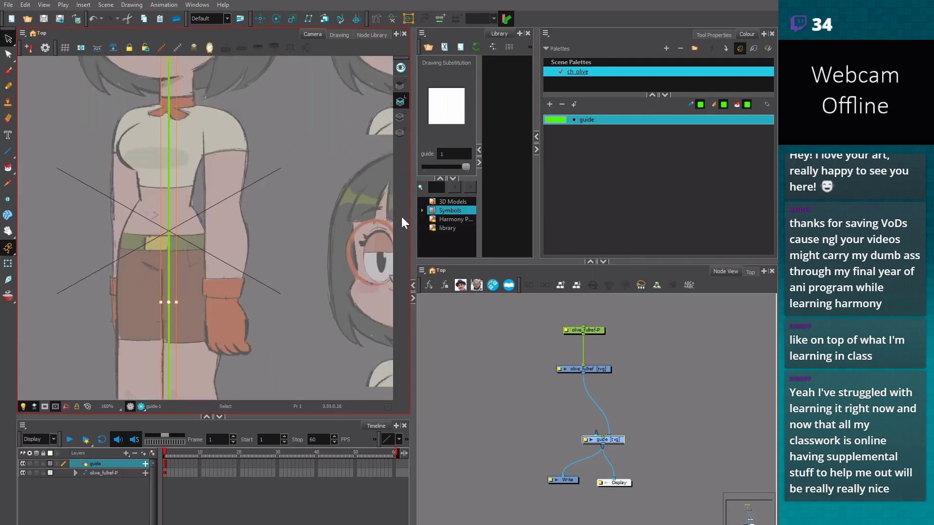
Widen the Camera view and inspect the guide line's alignment with the centre cross and the full figure
{"action": "left_click_drag", "start_coordinate": [411, 204], "coordinate": [455, 204]}
{"action": "scroll", "coordinate": [188, 264], "scroll_direction": "up", "scroll_amount": 4}
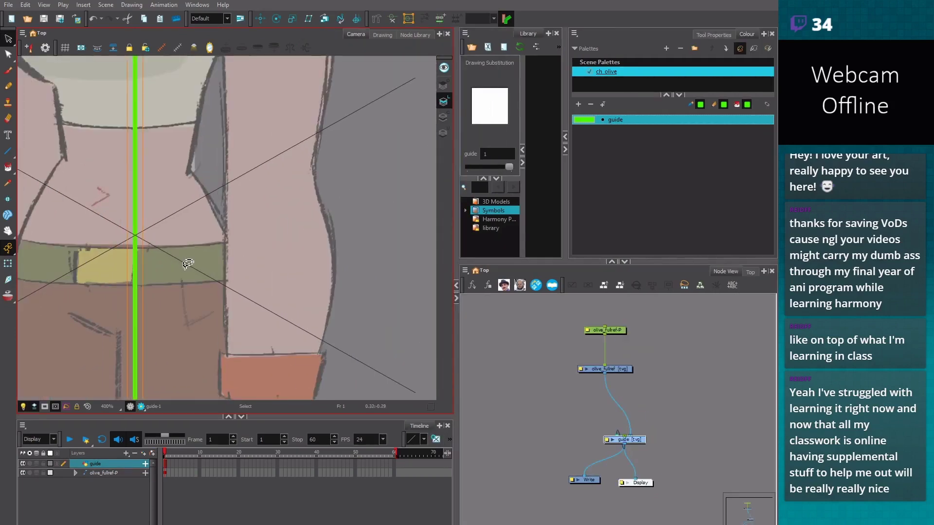
{"action": "scroll", "coordinate": [319, 259], "scroll_direction": "down", "scroll_amount": 5}
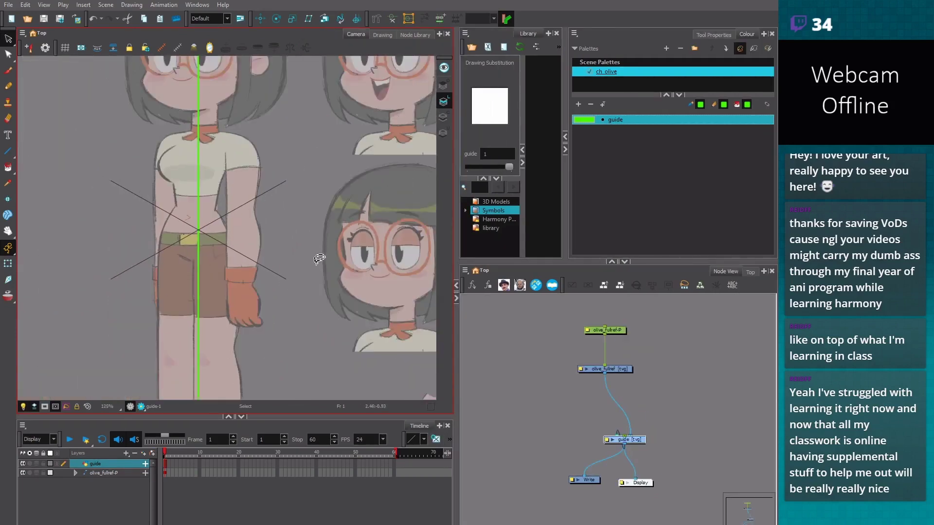
{"action": "scroll", "coordinate": [319, 259], "scroll_direction": "down", "scroll_amount": 3}
{"action": "left_click_drag", "start_coordinate": [277, 339], "coordinate": [261, 303]}
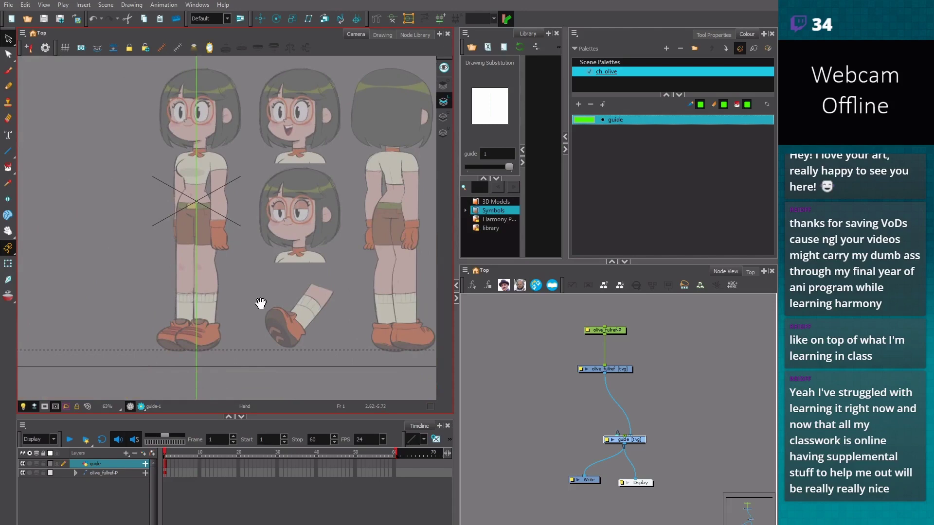
{"action": "key", "text": "space"}
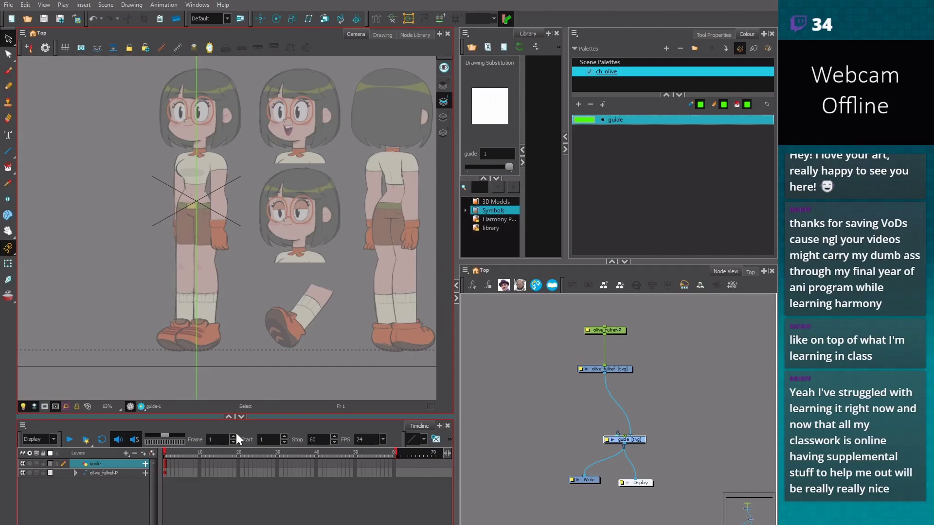
Nudge the whole olive_fullref-P reference slightly to the right so the front-view figure lines up with the green guide line
{"action": "left_click", "coordinate": [165, 472]}
{"action": "left_click", "coordinate": [8, 264]}
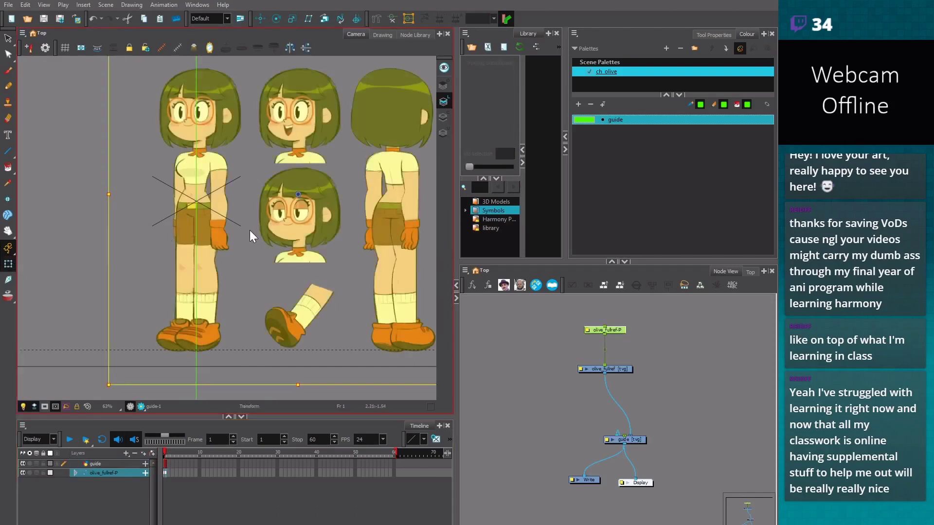
{"action": "key", "text": "Right"}
{"action": "key", "text": "Right"}
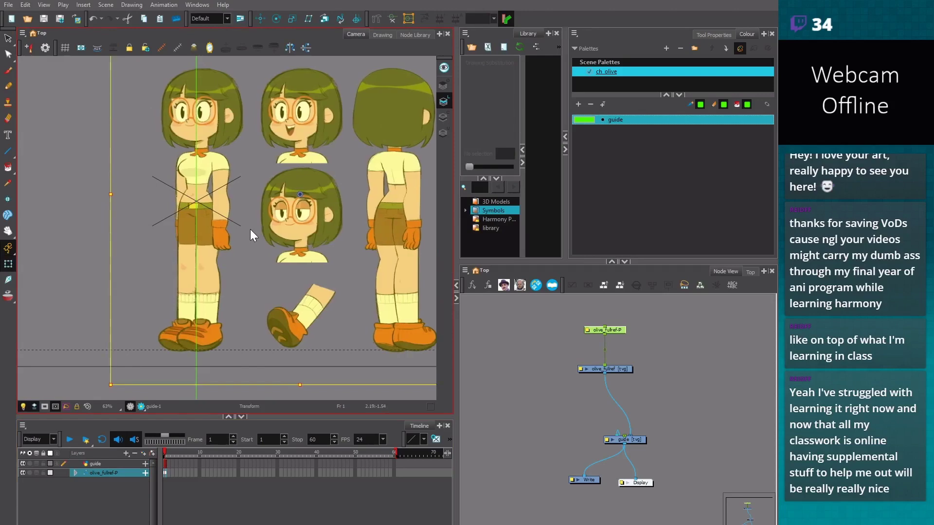
{"action": "key", "text": "2"}
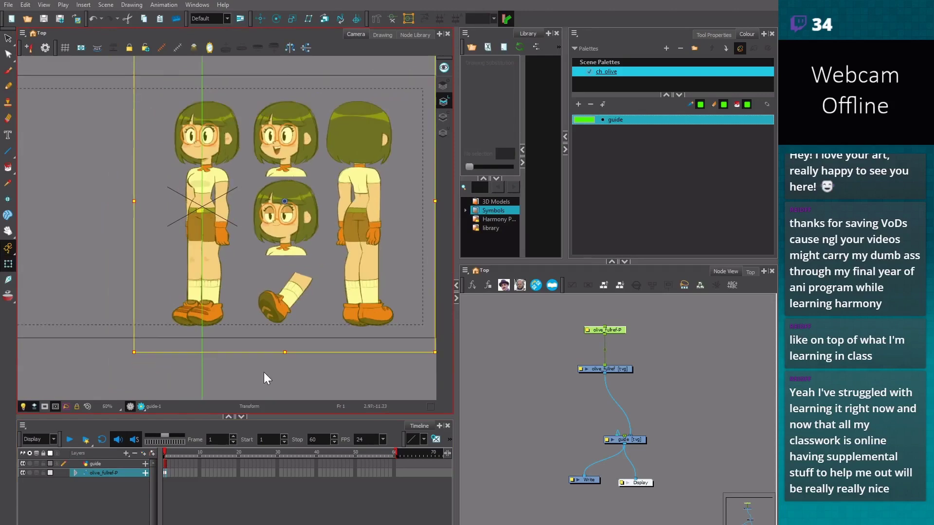
{"action": "left_click", "coordinate": [266, 364]}
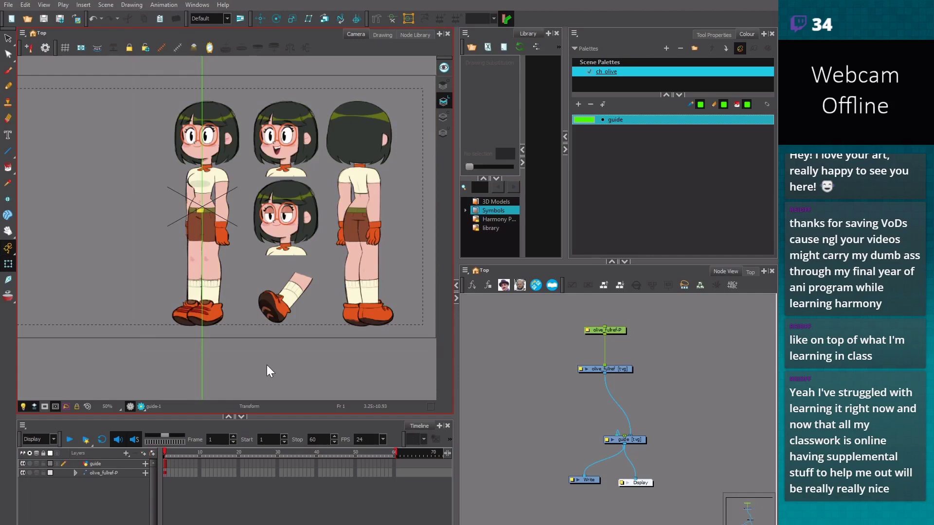
Try small horizontal shifts of the olive_fullref-P reference against the guide line, returning it to its starting position
{"action": "left_click", "coordinate": [165, 471]}
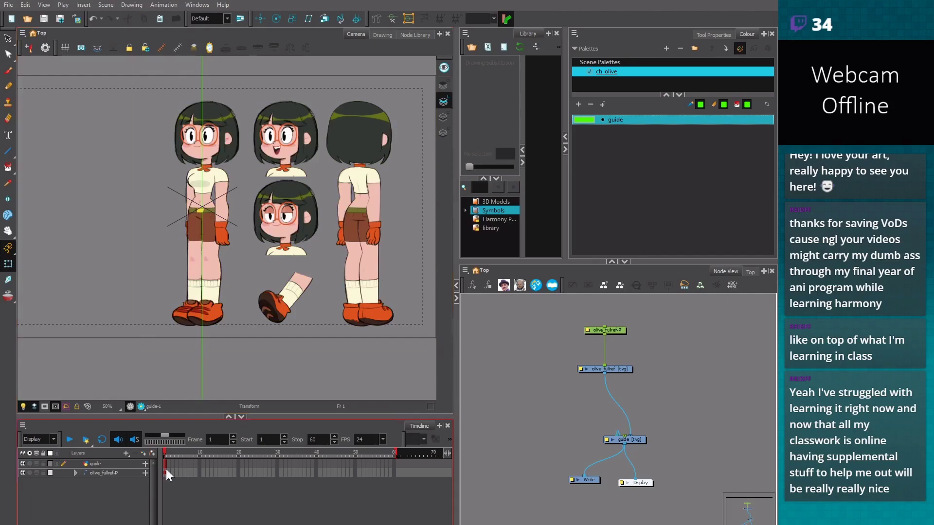
{"action": "left_click", "coordinate": [165, 470]}
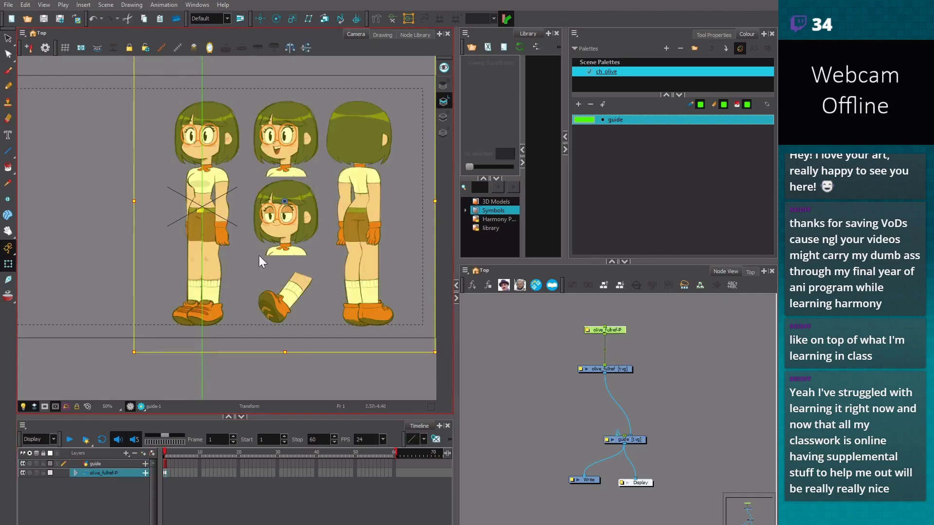
{"action": "left_click_drag", "start_coordinate": [290, 199], "coordinate": [307, 194]}
{"action": "key", "text": "ctrl+z"}
{"action": "key", "text": "Left"}
{"action": "key", "text": "Left"}
{"action": "key", "text": "Left"}
{"action": "key", "text": "Left"}
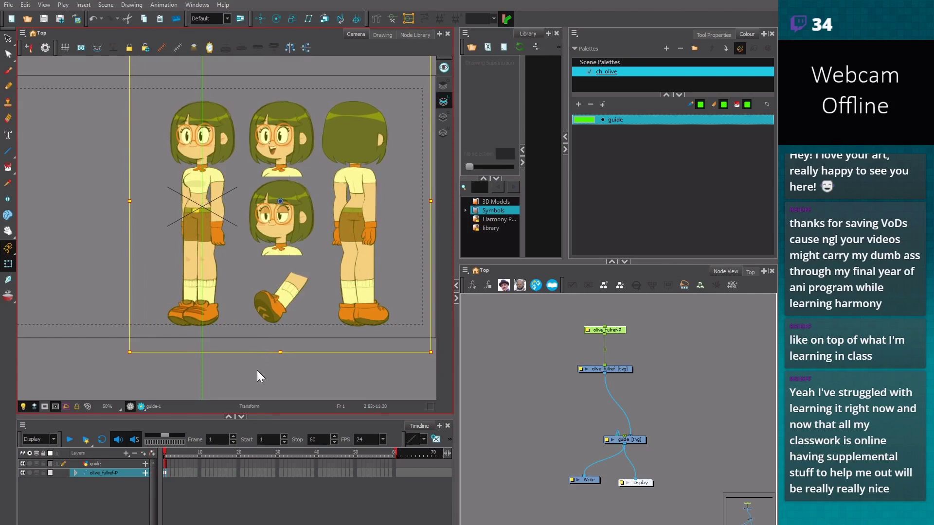
{"action": "key", "text": "Right"}
{"action": "key", "text": "Right"}
{"action": "key", "text": "Right"}
{"action": "key", "text": "Right"}
{"action": "key", "text": "Right"}
{"action": "key", "text": "Right"}
{"action": "key", "text": "Right"}
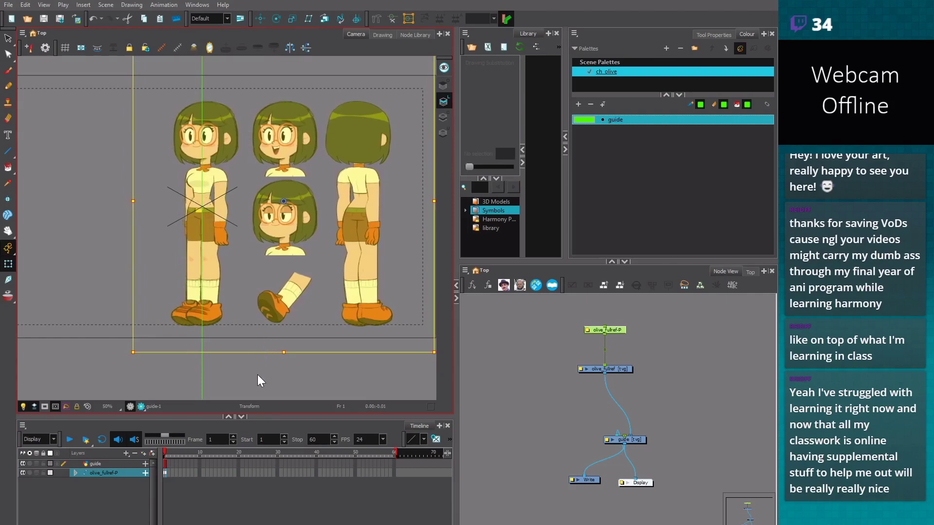
{"action": "key", "text": "Right"}
{"action": "key", "text": "Right"}
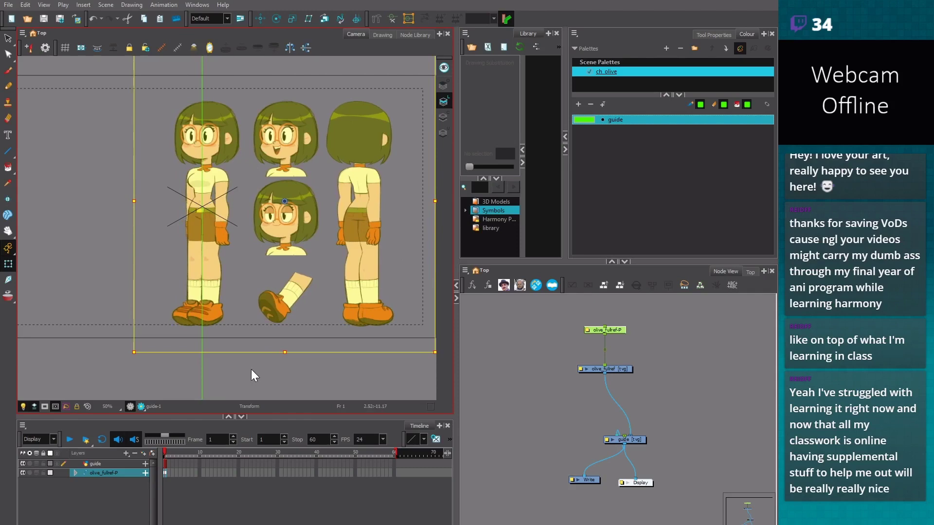
{"action": "key", "text": "Left"}
{"action": "key", "text": "Left"}
{"action": "key", "text": "Left"}
{"action": "key", "text": "Left"}
{"action": "key", "text": "Left"}
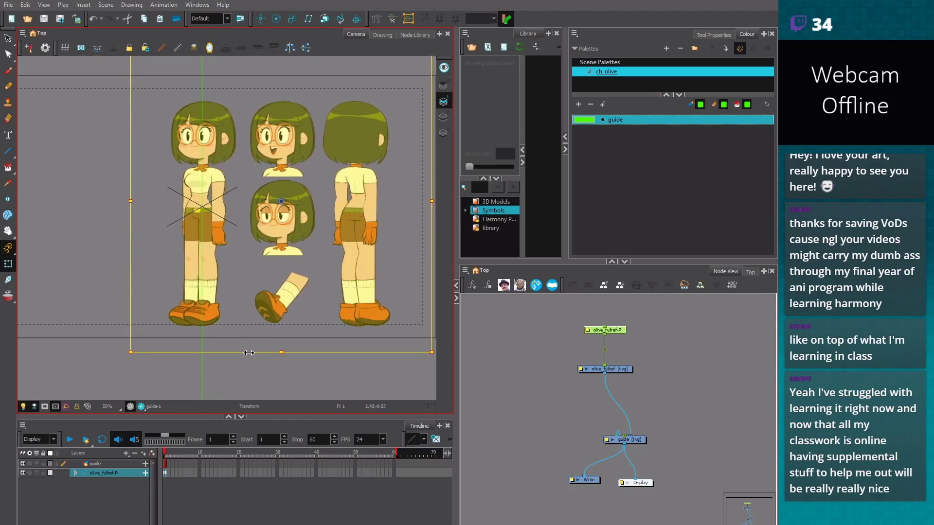
{"action": "key", "text": "Right"}
{"action": "key", "text": "Right"}
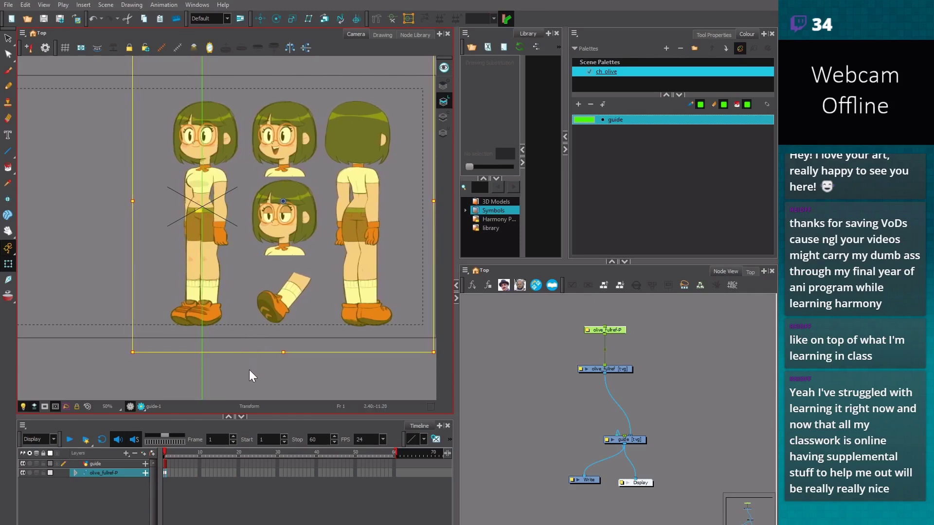
{"action": "key", "text": "Right"}
{"action": "key", "text": "Right"}
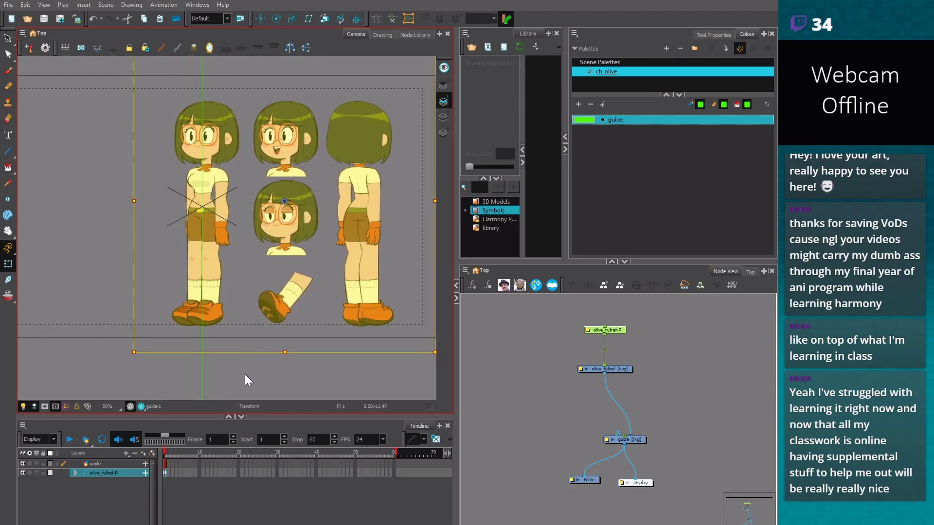
{"action": "left_click", "coordinate": [244, 373]}
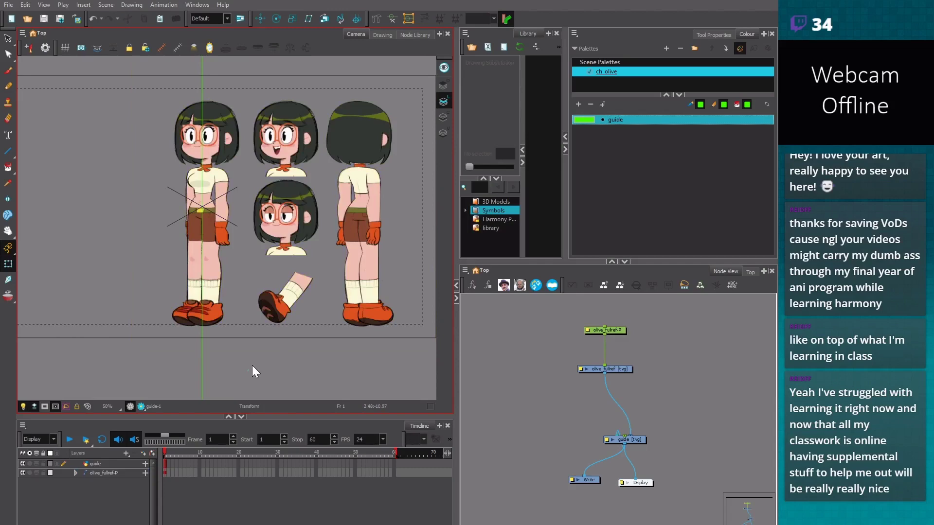
Enlarge the Camera view within the workspace and frame all the reference figures in it
{"action": "key", "text": "2"}
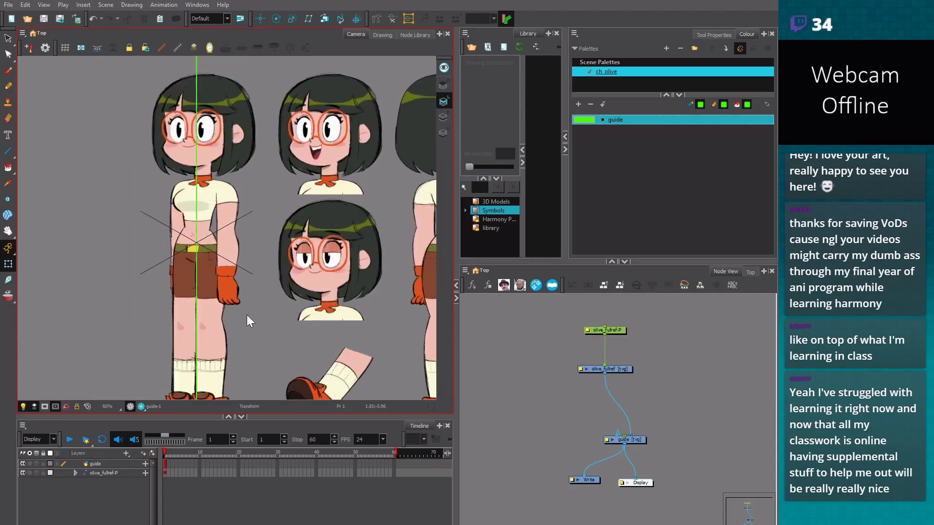
{"action": "left_click_drag", "start_coordinate": [455, 261], "coordinate": [491, 250]}
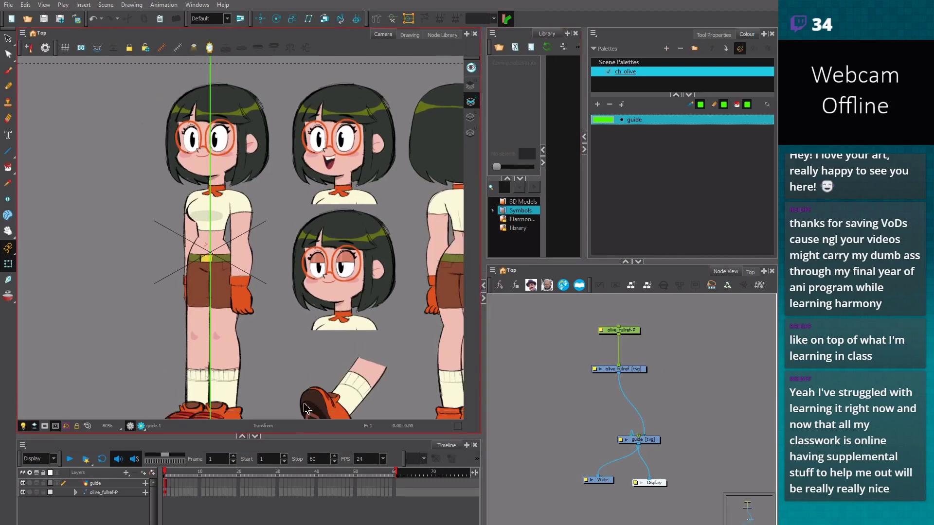
{"action": "key", "text": "1"}
{"action": "left_click_drag", "start_coordinate": [260, 344], "coordinate": [253, 336]}
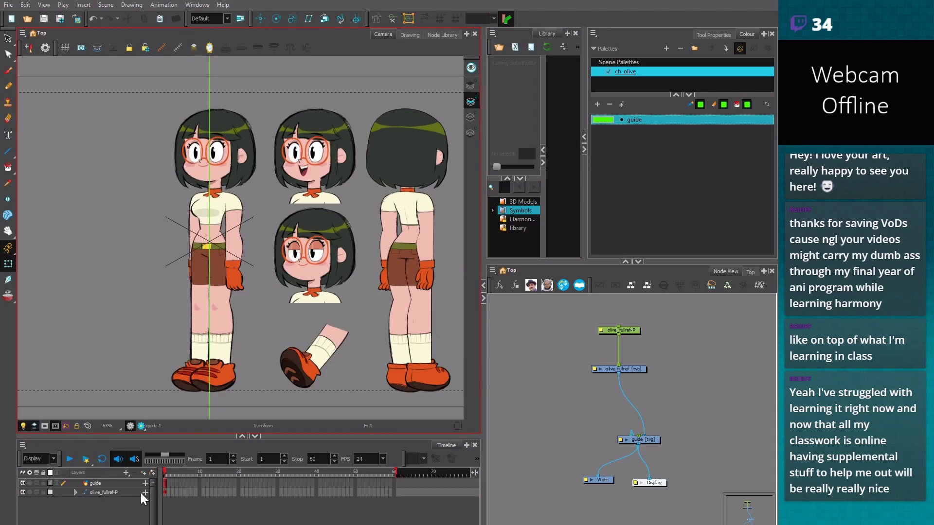
Add a vector drawing layer named r1 above the guide layer
{"action": "left_click", "coordinate": [113, 484]}
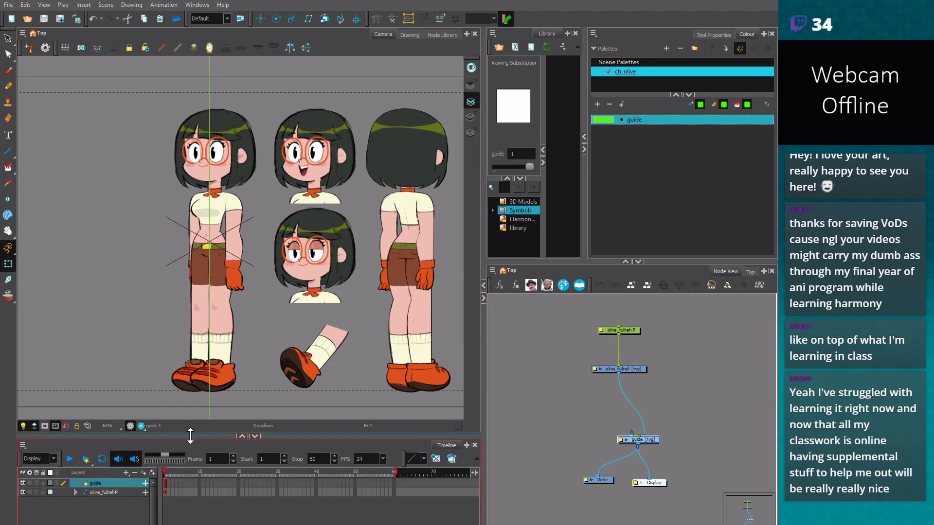
{"action": "key", "text": "1"}
{"action": "key", "text": "space"}
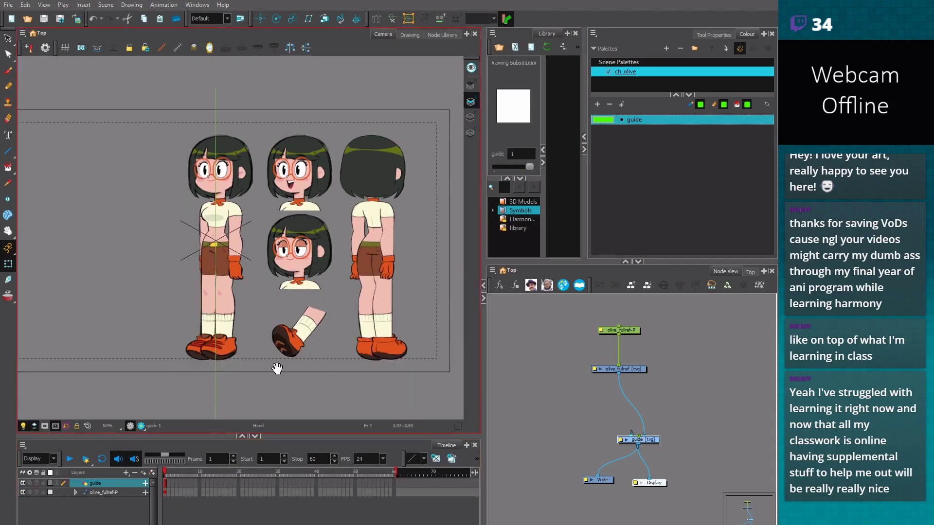
{"action": "left_click_drag", "start_coordinate": [277, 368], "coordinate": [274, 376]}
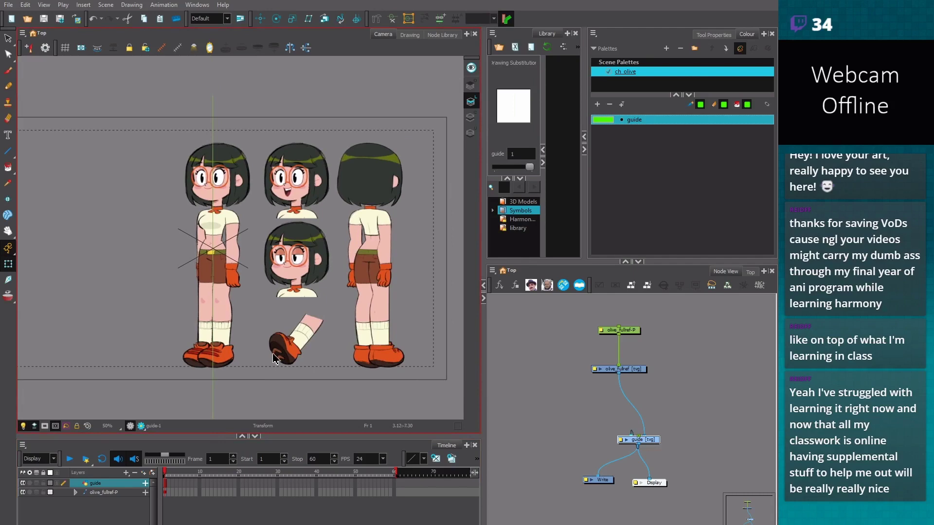
{"action": "key", "text": "2"}
{"action": "key", "text": "2"}
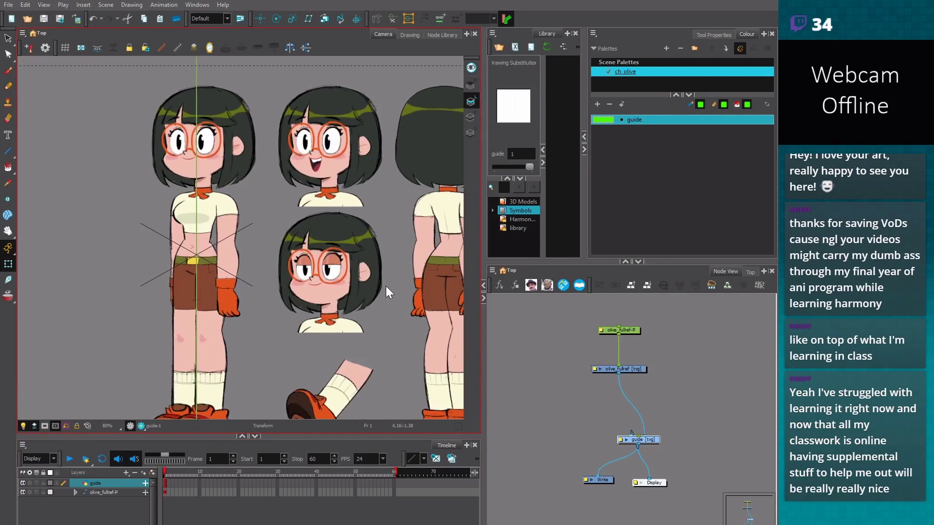
{"action": "left_click", "coordinate": [145, 482]}
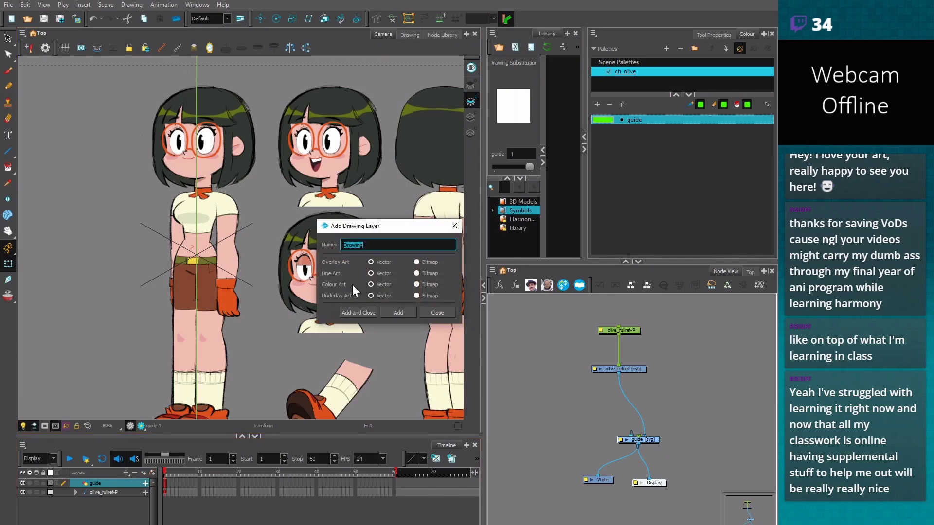
{"action": "type", "text": "r1"}
{"action": "left_click", "coordinate": [404, 312]}
{"action": "left_click", "coordinate": [435, 312]}
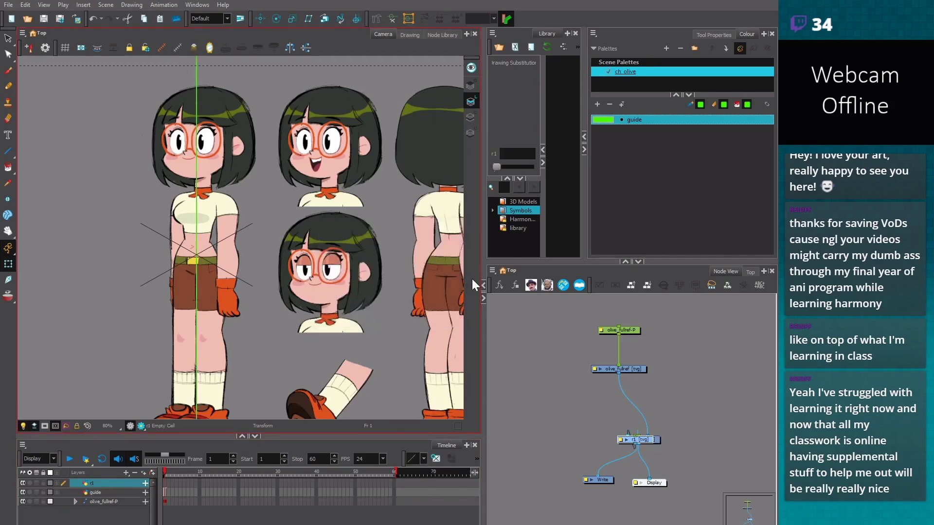
Add a second swatch to the ch_olive palette and set its colour to a pure blue
{"action": "left_click", "coordinate": [596, 104]}
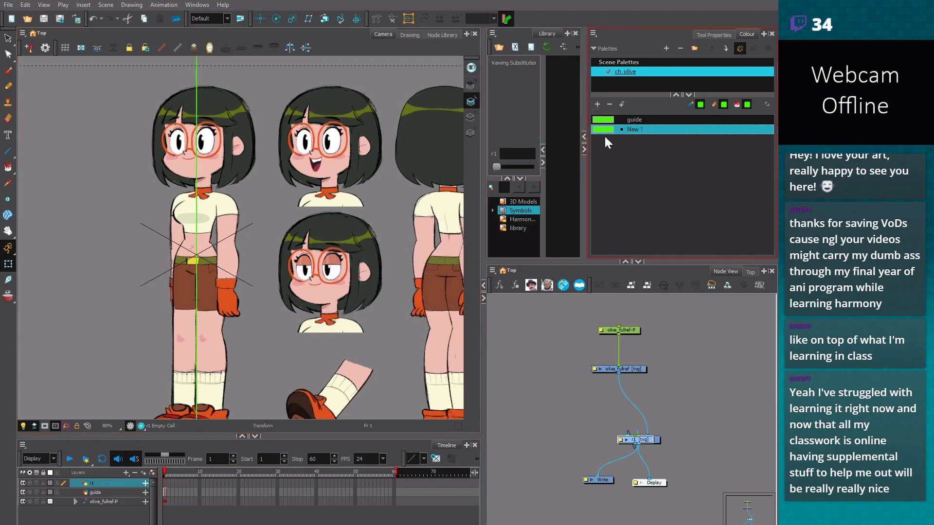
{"action": "double_click", "coordinate": [604, 129]}
{"action": "left_click_drag", "start_coordinate": [453, 175], "coordinate": [401, 127]}
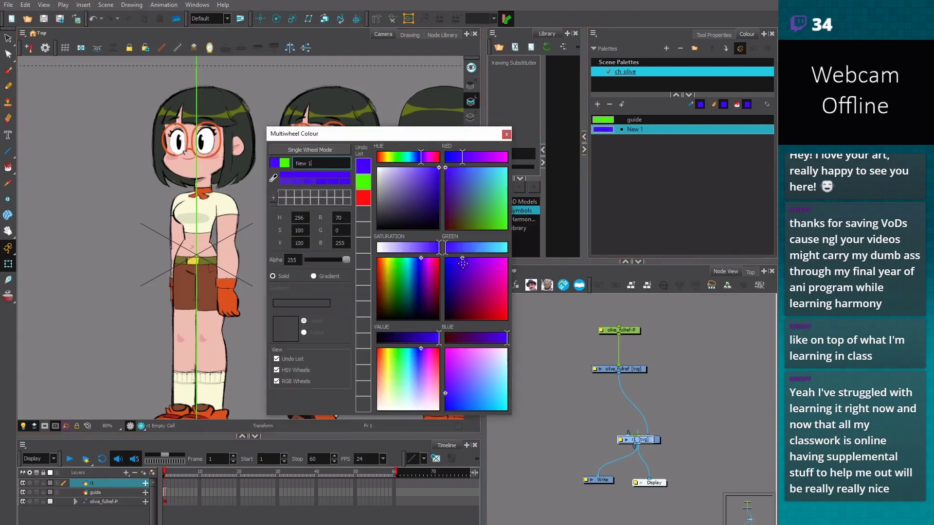
{"action": "left_click_drag", "start_coordinate": [460, 258], "coordinate": [441, 254]}
{"action": "left_click", "coordinate": [507, 134]}
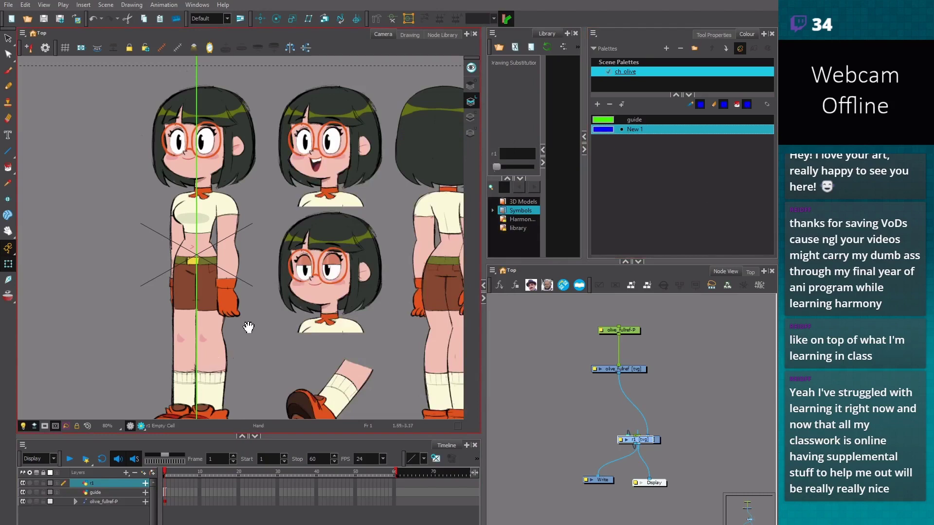
Switch to the Brush tool on r1, try a blue stroke across the front-view torso and undo it
{"action": "scroll", "coordinate": [209, 375], "scroll_direction": "up", "scroll_amount": 1}
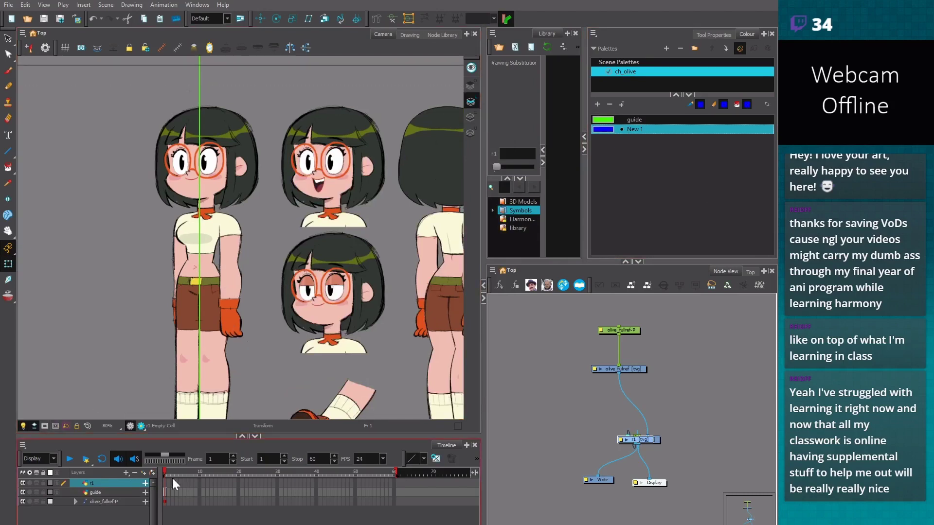
{"action": "key", "text": "alt+b"}
{"action": "mouse_move", "coordinate": [240, 195]}
{"action": "left_mouse_down"}
{"action": "mouse_move", "coordinate": [192, 237]}
{"action": "mouse_move", "coordinate": [255, 282]}
{"action": "left_mouse_up"}
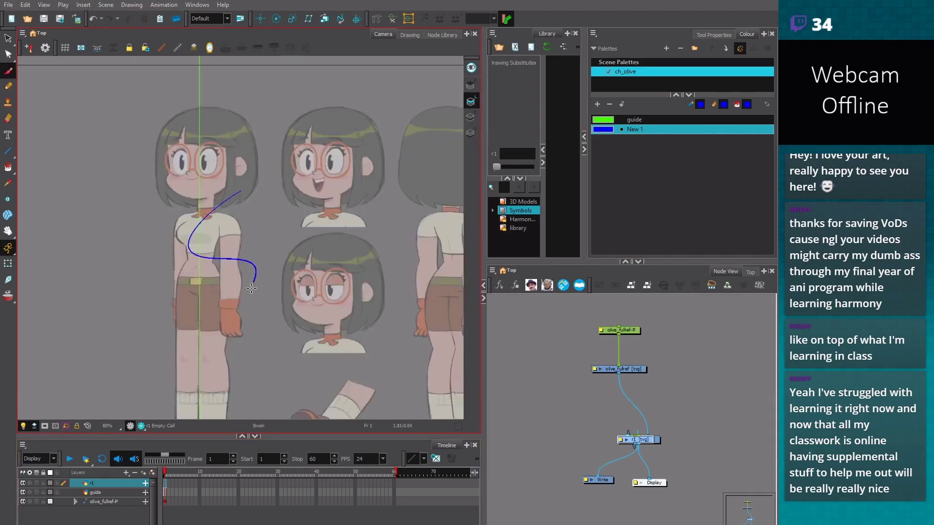
{"action": "key", "text": "ctrl+z"}
Make the Camera view taller and wider and frame the front-view figure's head close up
{"action": "left_click_drag", "start_coordinate": [286, 436], "coordinate": [286, 455]}
{"action": "left_click_drag", "start_coordinate": [483, 238], "coordinate": [513, 238]}
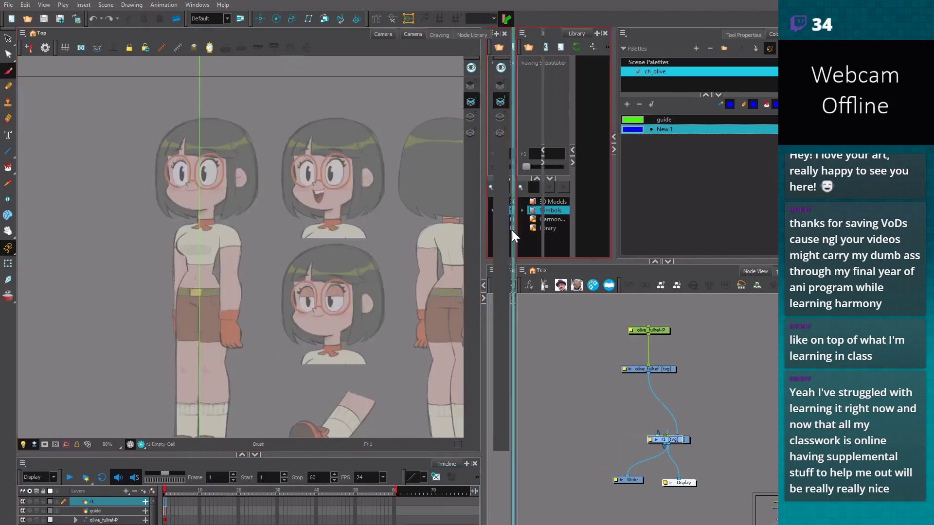
{"action": "left_click_drag", "start_coordinate": [310, 265], "coordinate": [335, 369]}
{"action": "key", "text": "2"}
{"action": "scroll", "coordinate": [335, 368], "scroll_direction": "up", "scroll_amount": 1}
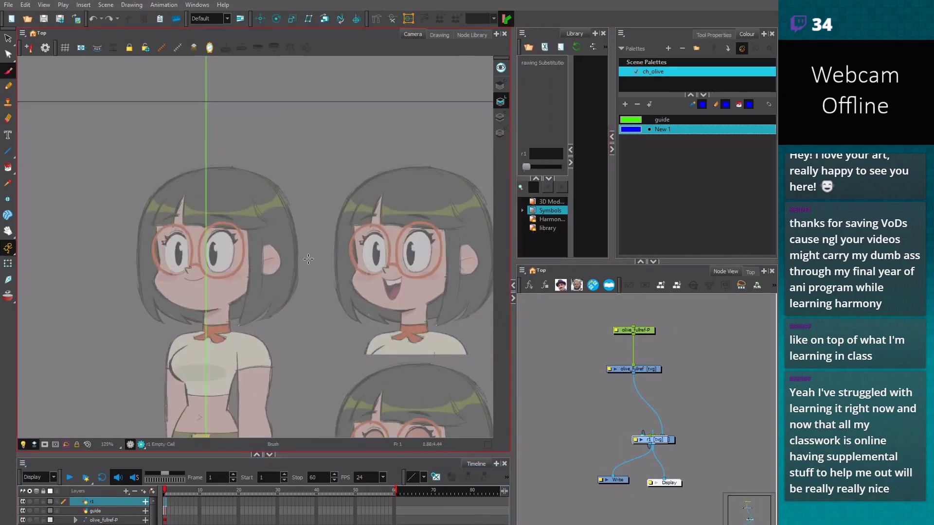
Set the maximum size of Brush 2 to 3, trying and undoing test strokes around the front-view head
{"action": "left_click_drag", "start_coordinate": [304, 242], "coordinate": [277, 355]}
{"action": "key", "text": "ctrl+z"}
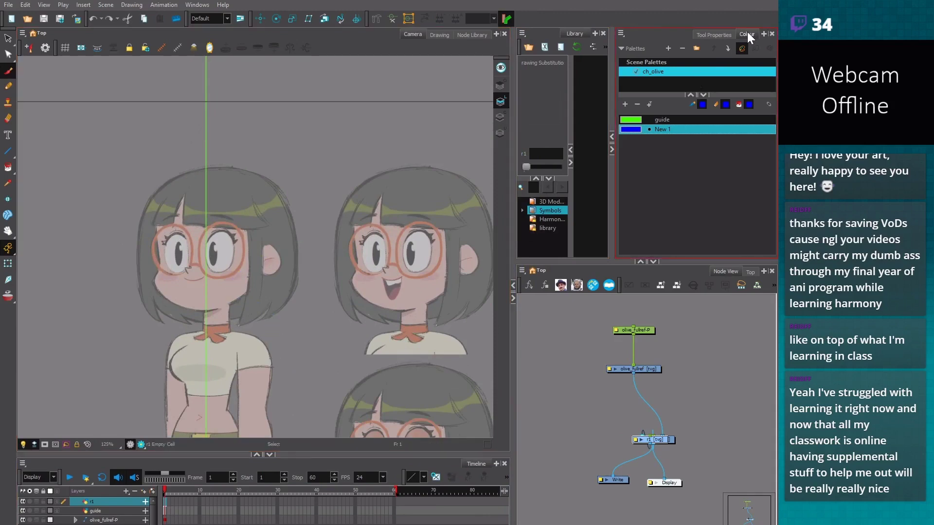
{"action": "left_click_drag", "start_coordinate": [513, 99], "coordinate": [432, 122]}
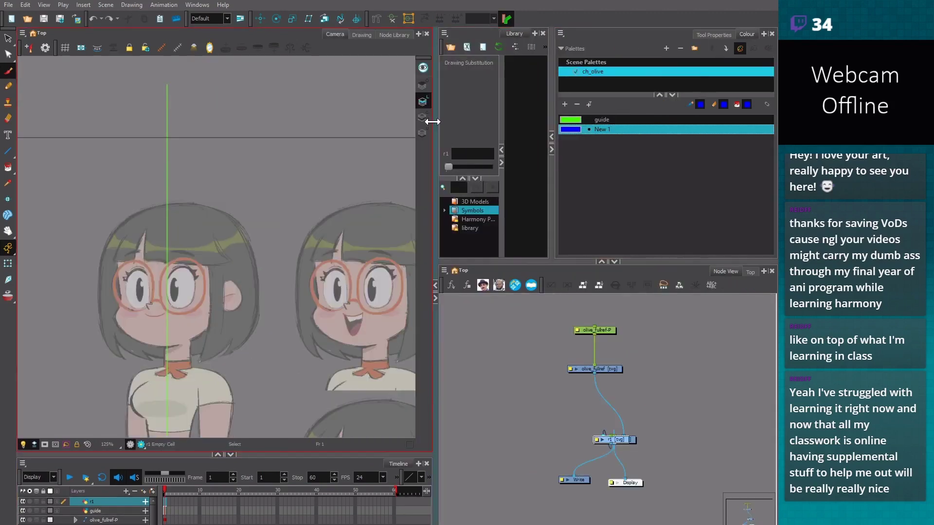
{"action": "left_click", "coordinate": [725, 38]}
{"action": "left_click", "coordinate": [744, 106]}
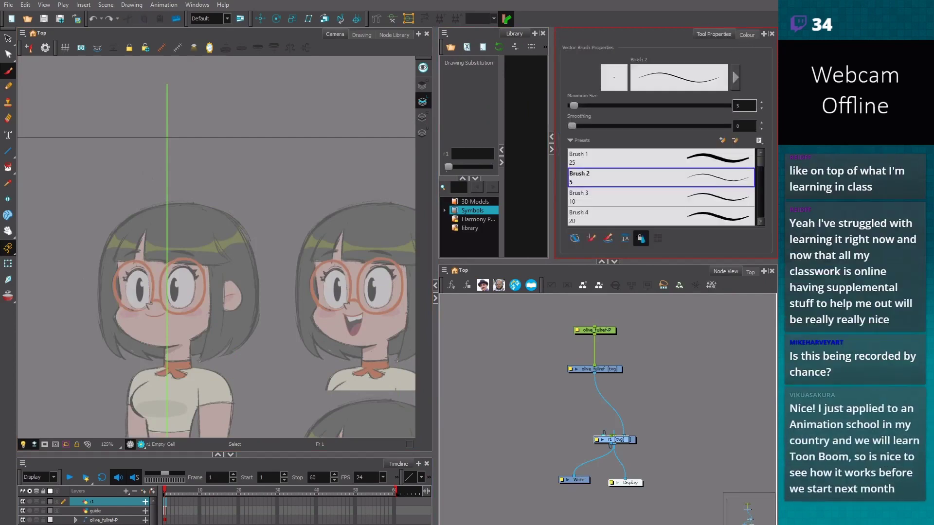
{"action": "key", "text": "Return"}
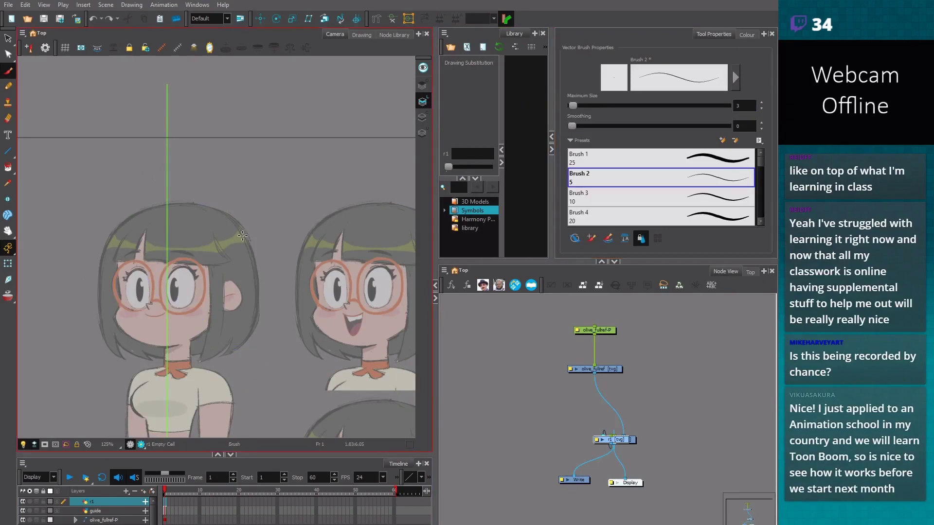
{"action": "left_click_drag", "start_coordinate": [223, 224], "coordinate": [183, 370]}
{"action": "key", "text": "ctrl+z"}
Trace the left edge of the gap in the front-view figure's fringe with a blue brush stroke on r1
{"action": "left_click_drag", "start_coordinate": [433, 204], "coordinate": [456, 204]}
{"action": "key", "text": "space"}
{"action": "left_click_drag", "start_coordinate": [285, 325], "coordinate": [355, 307]}
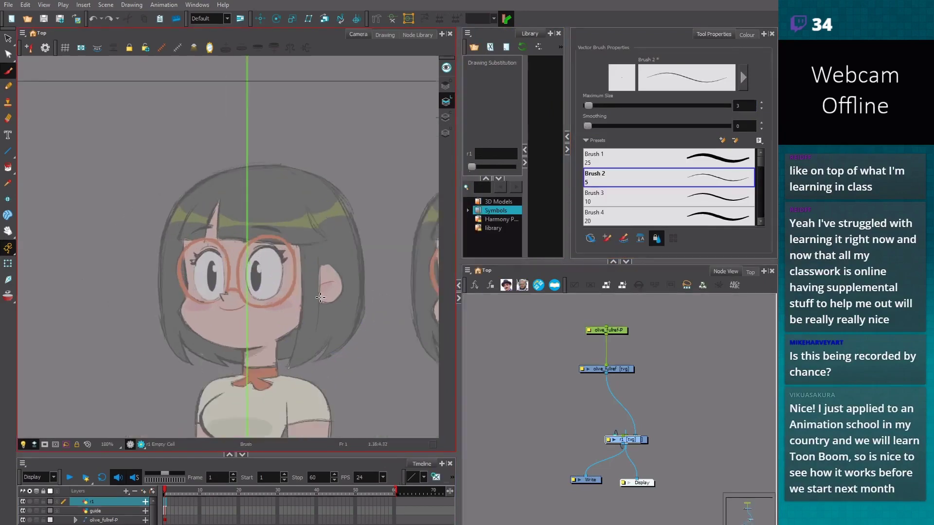
{"action": "key", "text": "2"}
{"action": "left_click_drag", "start_coordinate": [212, 236], "coordinate": [187, 300]}
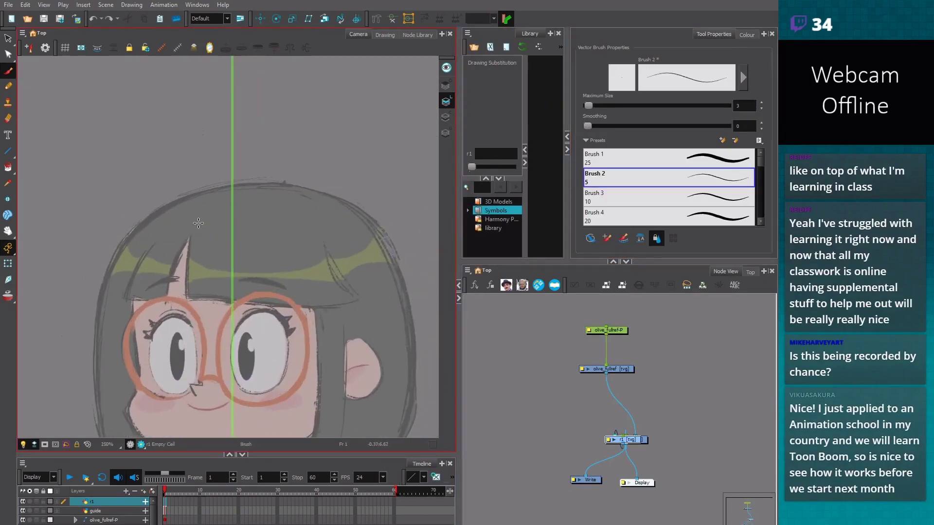
{"action": "left_click_drag", "start_coordinate": [197, 225], "coordinate": [165, 296]}
{"action": "key", "text": "ctrl+z"}
{"action": "left_click_drag", "start_coordinate": [187, 238], "coordinate": [166, 292]}
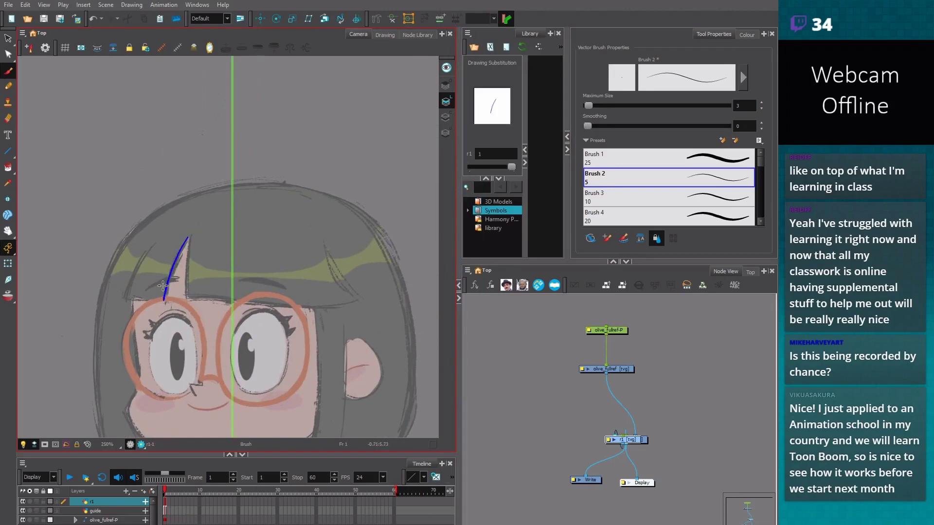
Redraw the left edge of the fringe gap, trace the small fringe section's lower edge, and try an outer-edge stroke and undo it
{"action": "key", "text": "ctrl+z"}
{"action": "left_click_drag", "start_coordinate": [190, 237], "coordinate": [164, 297]}
{"action": "left_click_drag", "start_coordinate": [125, 295], "coordinate": [164, 299]}
{"action": "mouse_move", "coordinate": [141, 263]}
{"action": "left_mouse_down"}
{"action": "mouse_move", "coordinate": [146, 253]}
{"action": "mouse_move", "coordinate": [130, 289]}
{"action": "mouse_move", "coordinate": [147, 251]}
{"action": "mouse_move", "coordinate": [189, 212]}
{"action": "left_mouse_up"}
{"action": "key", "text": "ctrl"}
{"action": "key", "text": "ctrl+z"}
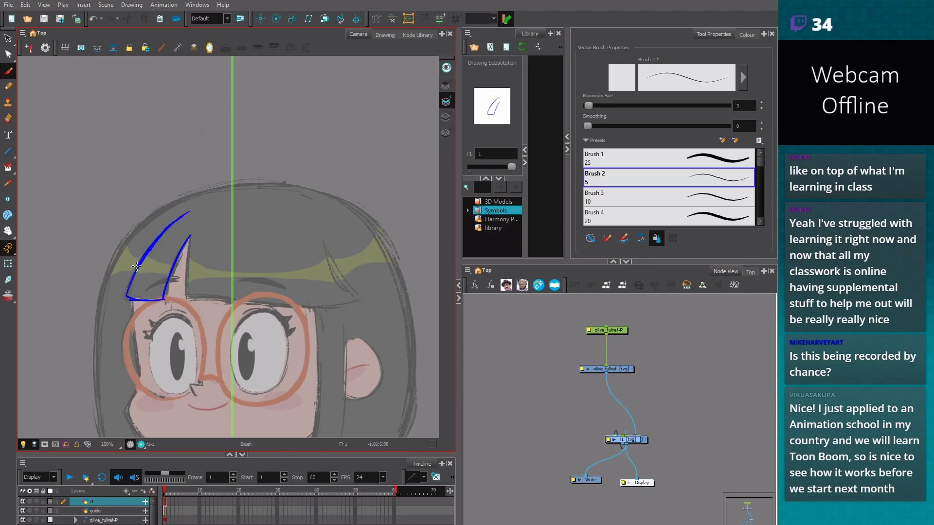
{"action": "key", "text": "ctrl+z"}
{"action": "key", "text": "ctrl+z"}
Set the brush's maximum size to 2 and trace the small fringe section's outer edge and a broken arc across the crown
{"action": "left_click", "coordinate": [743, 106]}
{"action": "left_click", "coordinate": [761, 108]}
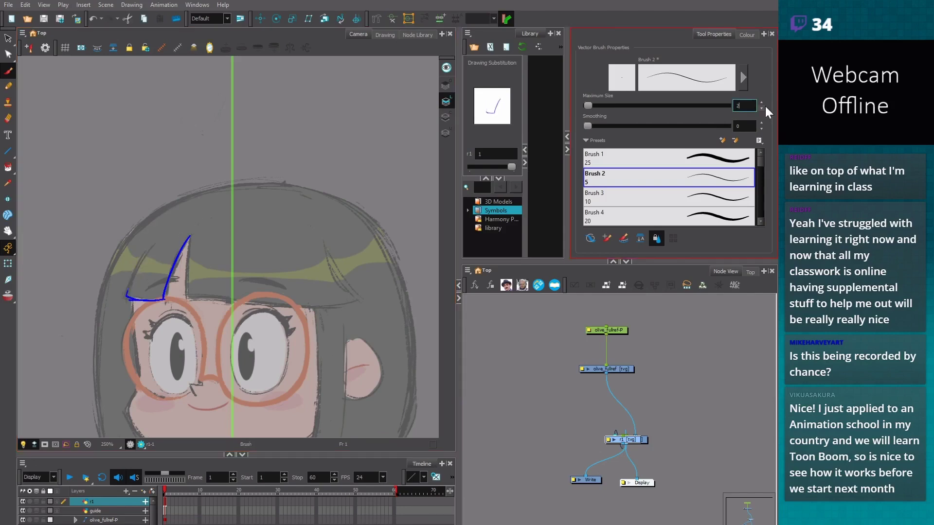
{"action": "left_click", "coordinate": [150, 246]}
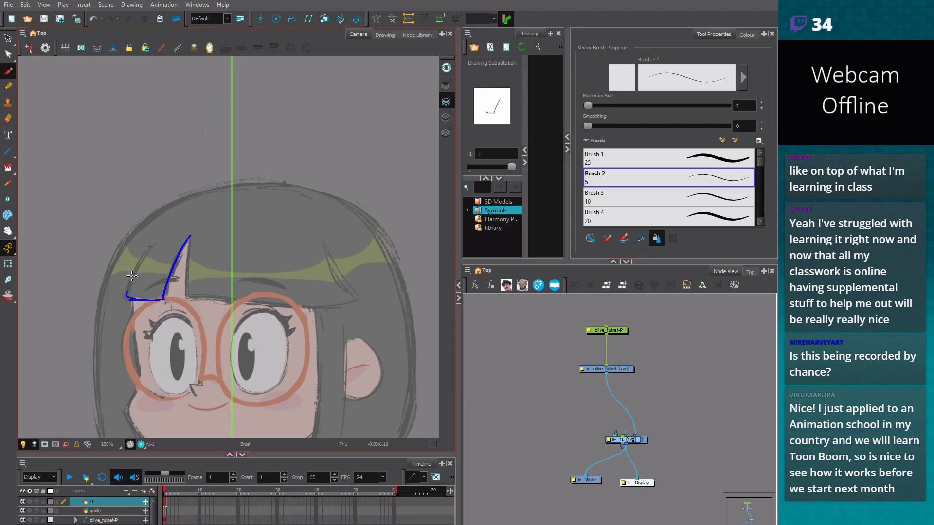
{"action": "mouse_move", "coordinate": [126, 295]}
{"action": "left_mouse_down"}
{"action": "mouse_move", "coordinate": [173, 222]}
{"action": "mouse_move", "coordinate": [217, 203]}
{"action": "mouse_move", "coordinate": [261, 201]}
{"action": "mouse_move", "coordinate": [317, 227]}
{"action": "left_mouse_up"}
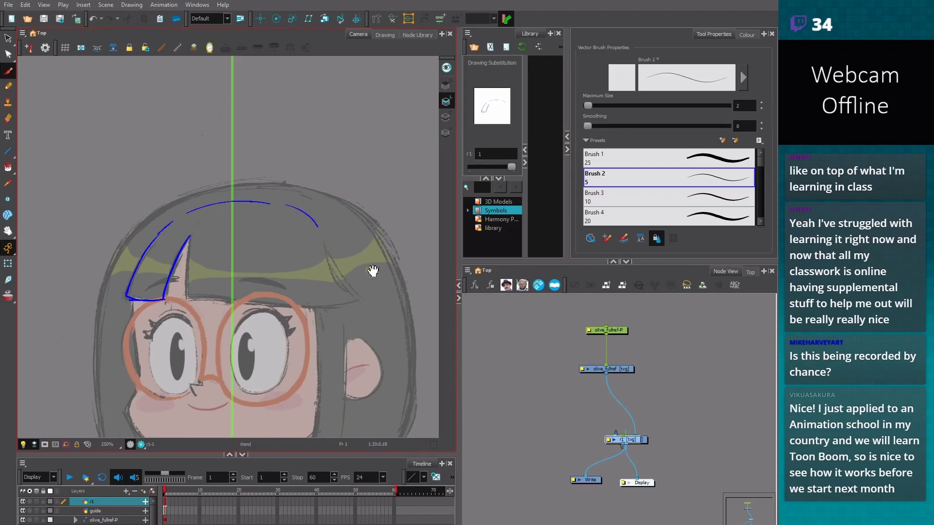
Trace the remaining fringe outline in blue: the far side edge, the long lower edge and the other edge of the gap
{"action": "left_click_drag", "start_coordinate": [372, 271], "coordinate": [307, 287]}
{"action": "key", "text": "2"}
{"action": "mouse_move", "coordinate": [244, 241]}
{"action": "left_mouse_down"}
{"action": "mouse_move", "coordinate": [254, 281]}
{"action": "mouse_move", "coordinate": [289, 322]}
{"action": "left_mouse_up"}
{"action": "mouse_move", "coordinate": [74, 240]}
{"action": "left_mouse_down"}
{"action": "mouse_move", "coordinate": [72, 322]}
{"action": "mouse_move", "coordinate": [110, 295]}
{"action": "mouse_move", "coordinate": [115, 316]}
{"action": "mouse_move", "coordinate": [329, 319]}
{"action": "left_mouse_up"}
{"action": "mouse_move", "coordinate": [280, 218]}
{"action": "left_mouse_down"}
{"action": "mouse_move", "coordinate": [224, 202]}
{"action": "mouse_move", "coordinate": [272, 220]}
{"action": "mouse_move", "coordinate": [284, 241]}
{"action": "left_mouse_up"}
{"action": "key", "text": "2"}
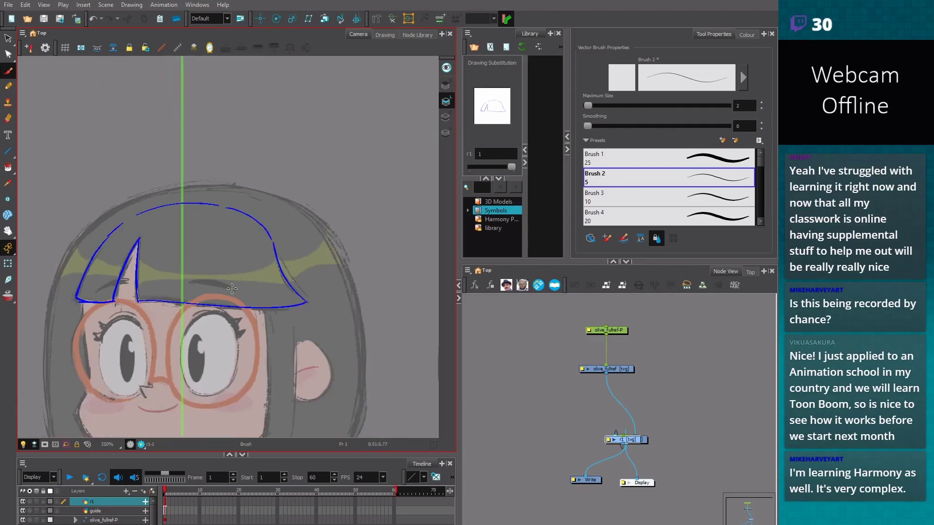
Hide the guide layer so the green centre line is off the front-view figure
{"action": "left_click", "coordinate": [23, 511]}
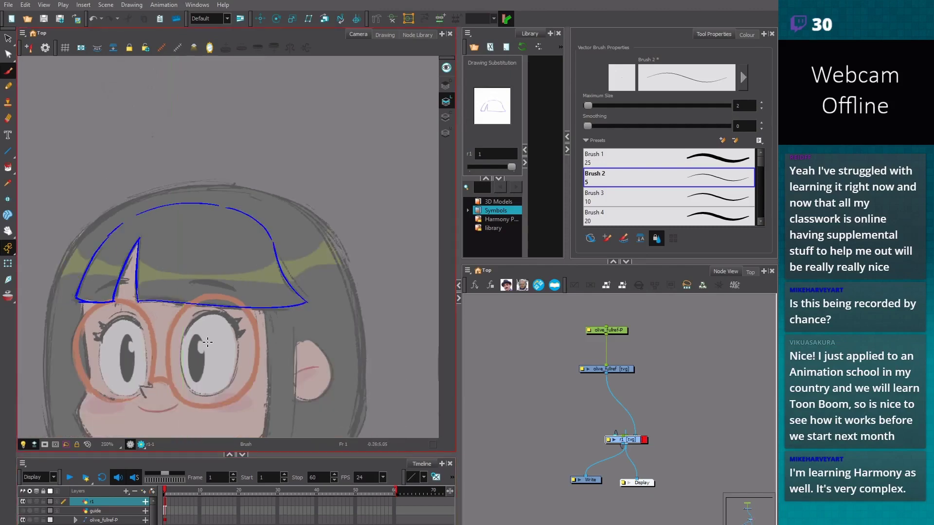
{"action": "left_click_drag", "start_coordinate": [215, 343], "coordinate": [226, 348]}
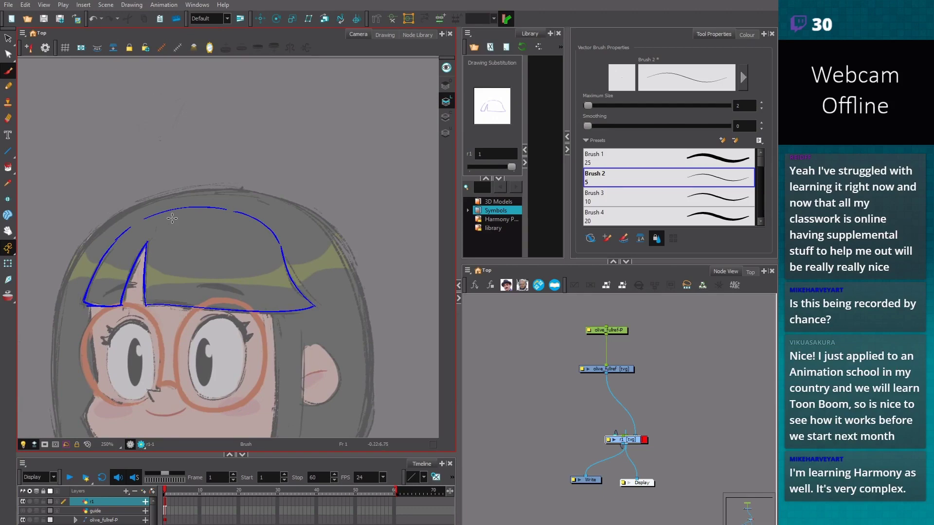
{"action": "scroll", "coordinate": [172, 219], "scroll_direction": "down", "scroll_amount": 1}
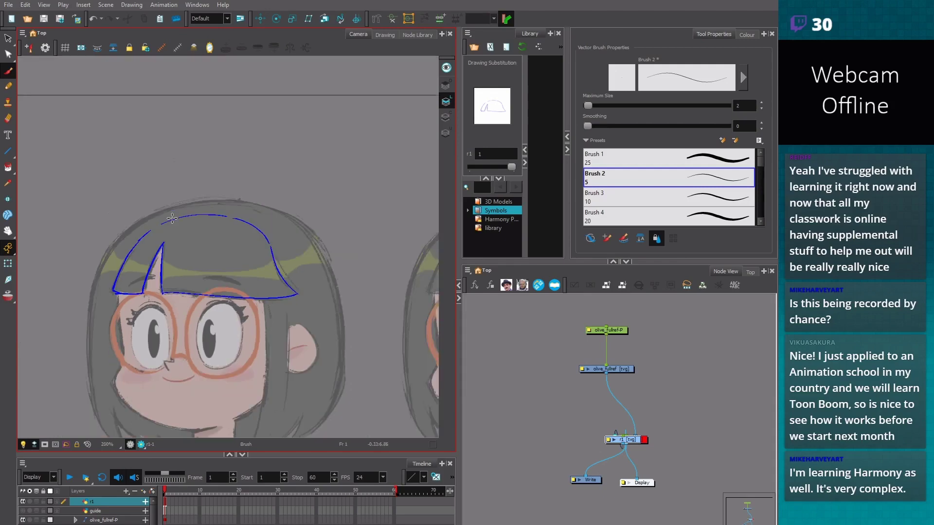
{"action": "left_click_drag", "start_coordinate": [318, 372], "coordinate": [246, 249]}
{"action": "scroll", "coordinate": [247, 249], "scroll_direction": "down", "scroll_amount": 2}
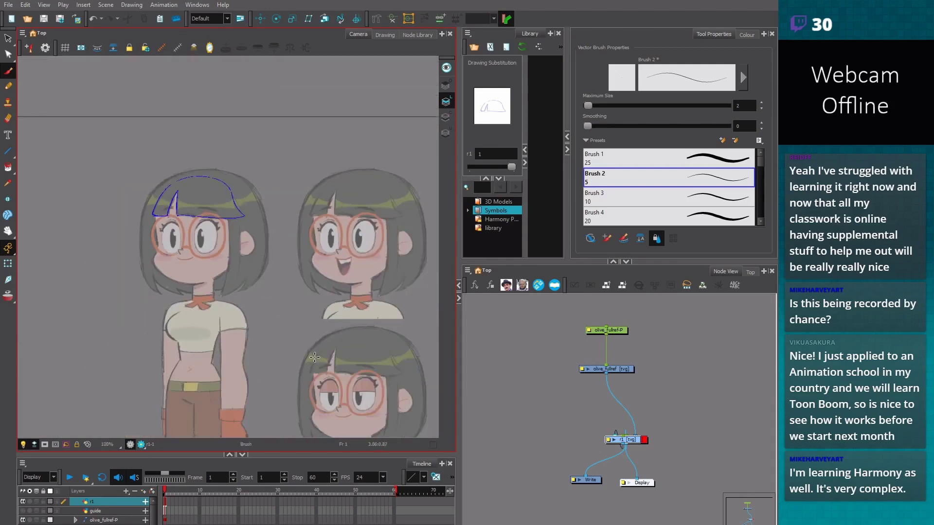
{"action": "left_click_drag", "start_coordinate": [317, 378], "coordinate": [283, 330]}
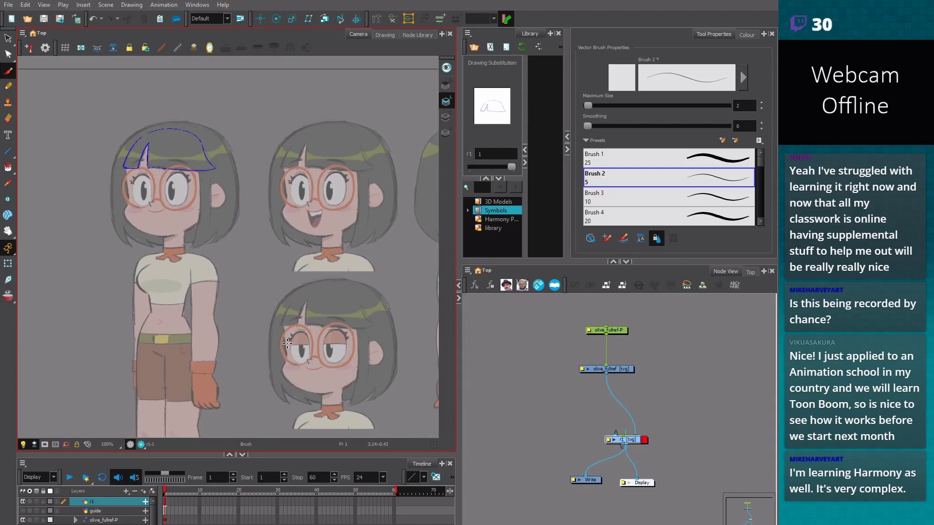
{"action": "left_click_drag", "start_coordinate": [230, 347], "coordinate": [244, 359]}
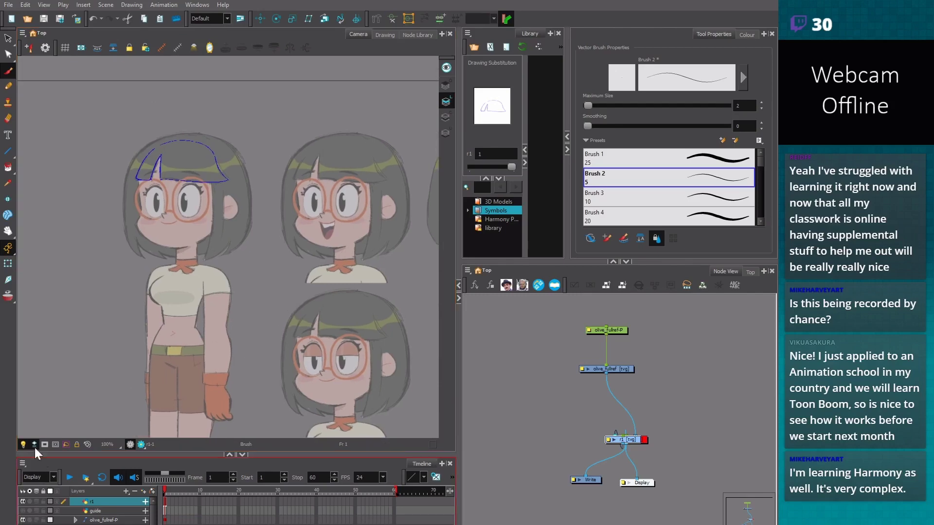
Deselect the tracing with the Transform tool and examine the front-view figure and head variants in the full-colour reference
{"action": "left_click", "coordinate": [8, 265]}
{"action": "left_click", "coordinate": [106, 301]}
{"action": "key", "text": "1"}
{"action": "left_click_drag", "start_coordinate": [244, 336], "coordinate": [237, 295]}
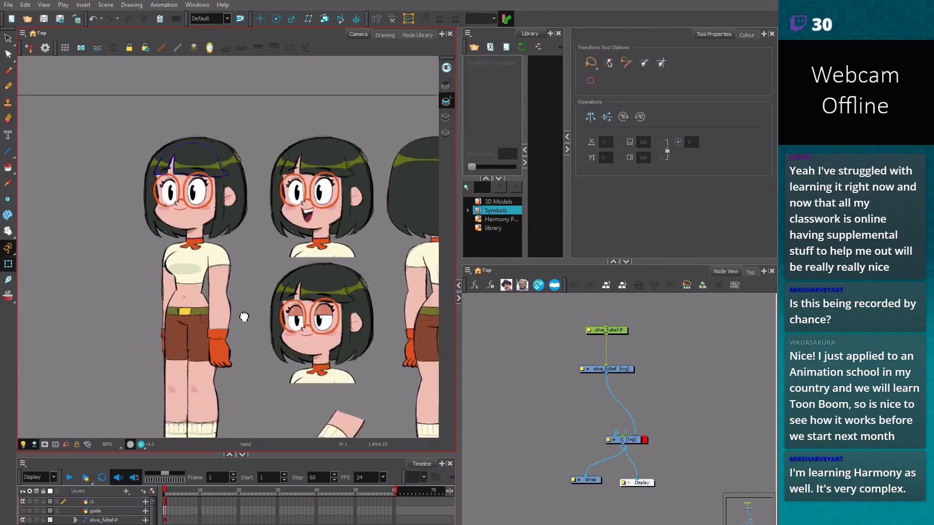
{"action": "left_click_drag", "start_coordinate": [235, 252], "coordinate": [228, 311]}
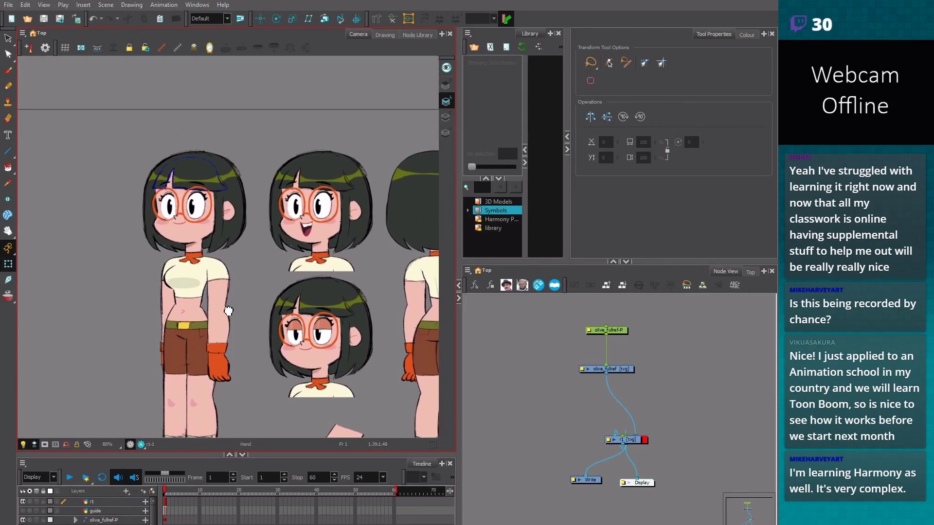
{"action": "scroll", "coordinate": [229, 313], "scroll_direction": "up", "scroll_amount": 3}
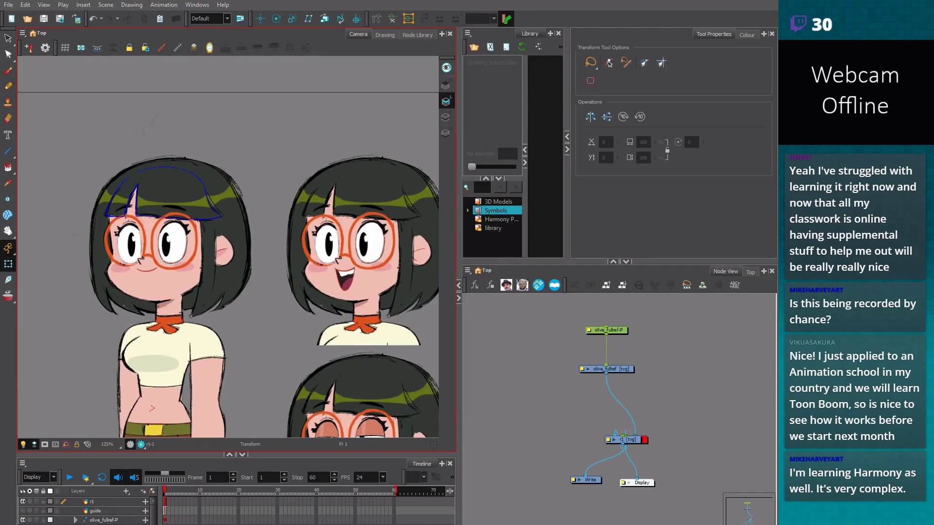
Return to the r1 drawing and erase the arc over the crown and the small fringe section's outer edge
{"action": "left_click", "coordinate": [166, 498]}
{"action": "key", "text": "alt+b"}
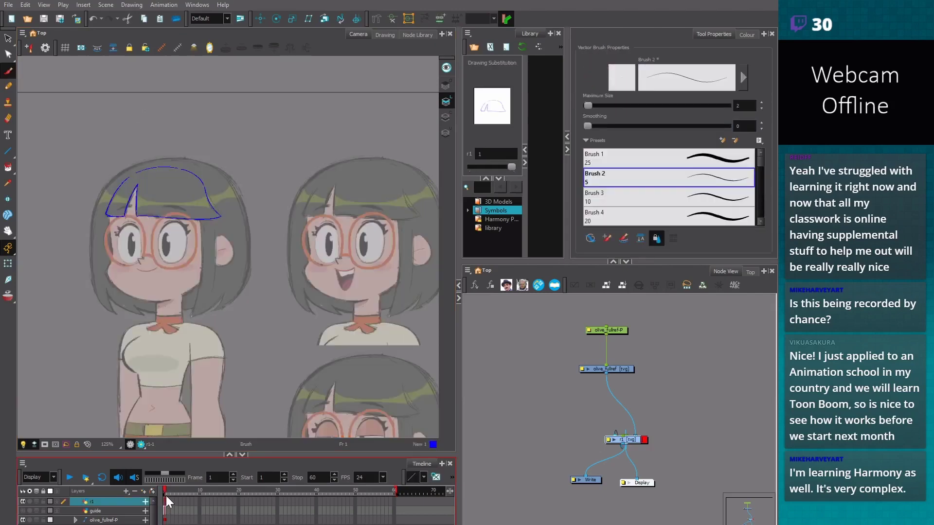
{"action": "left_click_drag", "start_coordinate": [275, 264], "coordinate": [302, 309]}
{"action": "key", "text": "2"}
{"action": "key", "text": "2"}
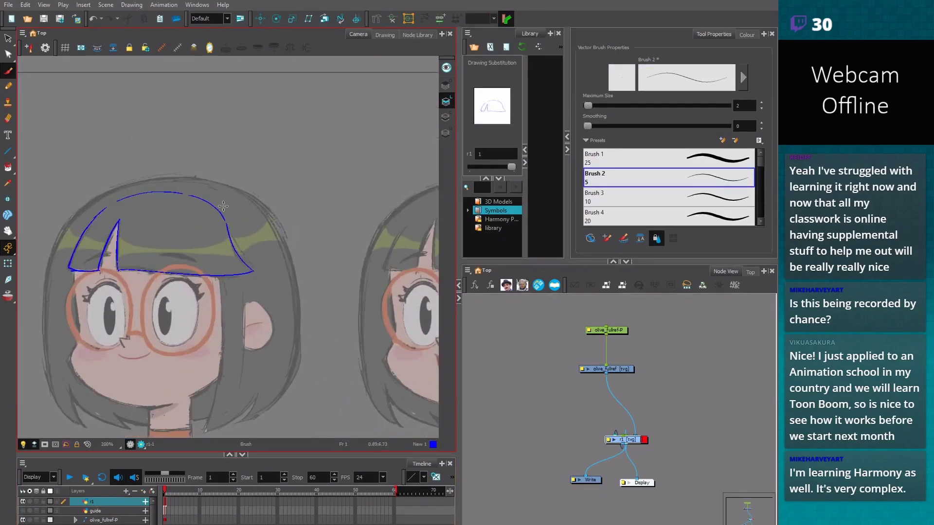
{"action": "key", "text": "e"}
{"action": "left_click", "coordinate": [221, 213]}
{"action": "mouse_move", "coordinate": [221, 213]}
{"action": "left_mouse_down"}
{"action": "mouse_move", "coordinate": [187, 194]}
{"action": "mouse_move", "coordinate": [117, 195]}
{"action": "mouse_move", "coordinate": [85, 224]}
{"action": "mouse_move", "coordinate": [71, 260]}
{"action": "left_mouse_up"}
Redraw the small fringe section's outer edge with the Brush tool, undoing strokes that miss the reference curve
{"action": "key", "text": "alt+b"}
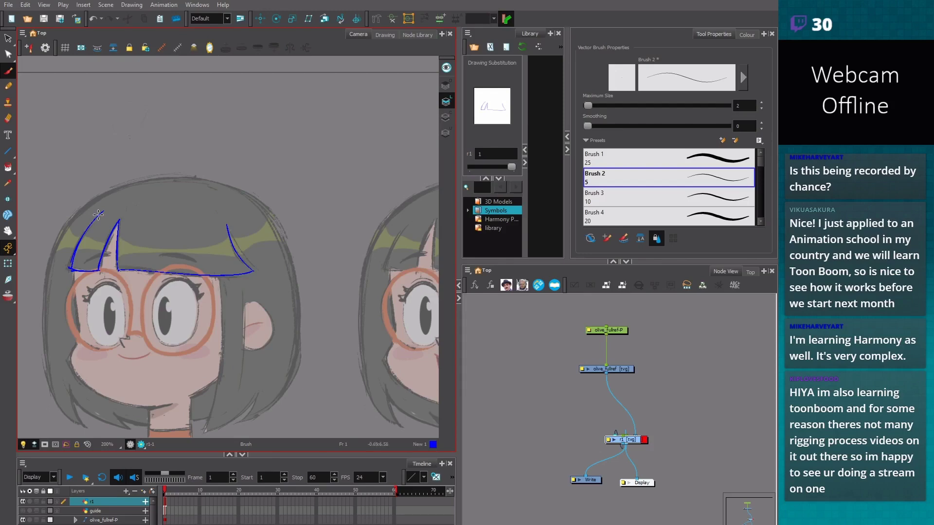
{"action": "left_click_drag", "start_coordinate": [105, 206], "coordinate": [69, 258]}
{"action": "mouse_move", "coordinate": [69, 270]}
{"action": "left_mouse_down"}
{"action": "mouse_move", "coordinate": [96, 271]}
{"action": "mouse_move", "coordinate": [76, 244]}
{"action": "mouse_move", "coordinate": [96, 214]}
{"action": "left_mouse_up"}
{"action": "left_click_drag", "start_coordinate": [69, 264], "coordinate": [102, 211]}
{"action": "key", "text": "ctrl+z"}
{"action": "key", "text": "ctrl+z"}
{"action": "mouse_move", "coordinate": [70, 266]}
{"action": "left_mouse_down"}
{"action": "mouse_move", "coordinate": [93, 218]}
{"action": "mouse_move", "coordinate": [117, 201]}
{"action": "left_mouse_up"}
{"action": "key", "text": "ctrl+z"}
{"action": "left_click_drag", "start_coordinate": [81, 237], "coordinate": [105, 210]}
Rotate the canvas, continue the fringe outline over the crown as a dashed line, and reset the rotation
{"action": "mouse_move", "coordinate": [100, 342]}
{"action": "left_mouse_down"}
{"action": "mouse_move", "coordinate": [343, 309]}
{"action": "mouse_move", "coordinate": [282, 230]}
{"action": "left_mouse_up"}
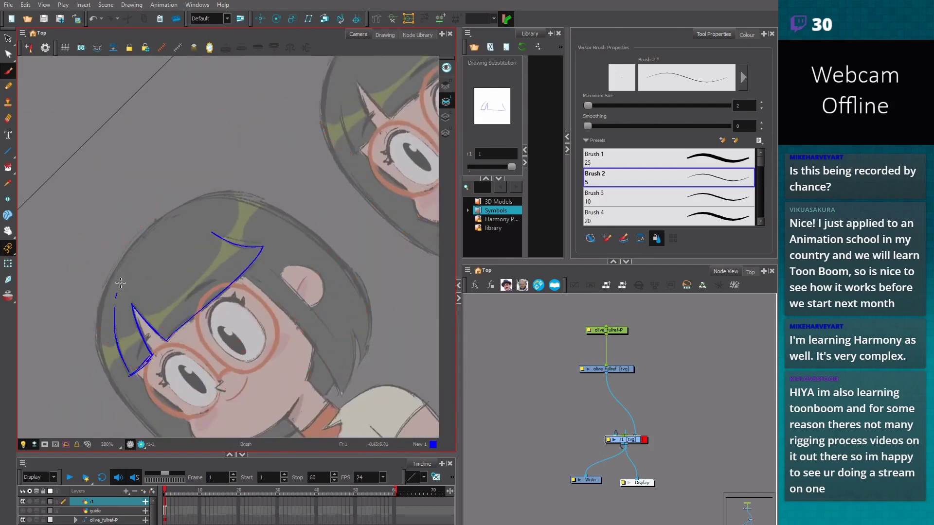
{"action": "left_click_drag", "start_coordinate": [118, 291], "coordinate": [124, 278]}
{"action": "mouse_move", "coordinate": [134, 266]}
{"action": "left_mouse_down"}
{"action": "mouse_move", "coordinate": [163, 240]}
{"action": "mouse_move", "coordinate": [204, 230]}
{"action": "mouse_move", "coordinate": [180, 234]}
{"action": "left_mouse_up"}
{"action": "left_click_drag", "start_coordinate": [194, 232], "coordinate": [201, 231]}
{"action": "key", "text": "shift+x"}
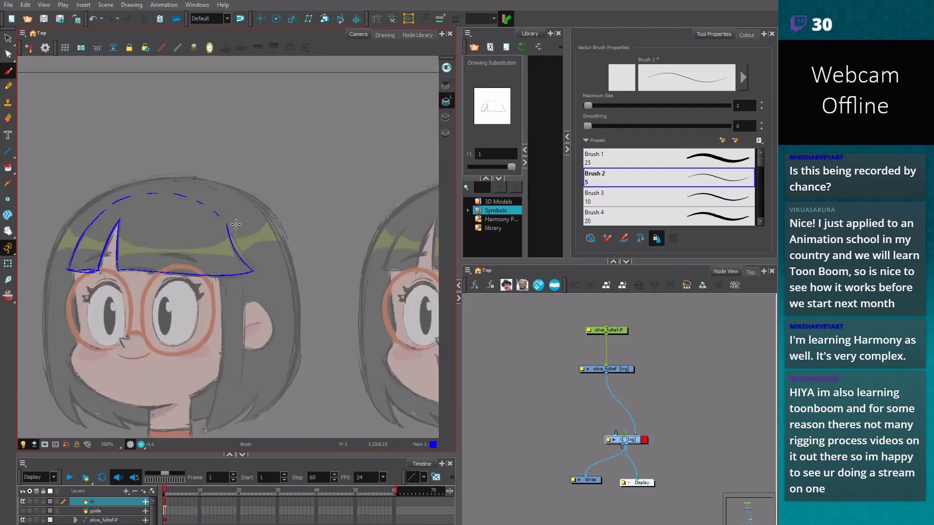
Undo the last three crown dashes and redraw the dashed line from the crown to the long fringe section's side edge
{"action": "key", "text": "ctrl+z"}
{"action": "key", "text": "ctrl+z"}
{"action": "key", "text": "ctrl+z"}
{"action": "left_click_drag", "start_coordinate": [165, 193], "coordinate": [225, 206]}
{"action": "left_click_drag", "start_coordinate": [282, 334], "coordinate": [324, 347]}
{"action": "key", "text": "2"}
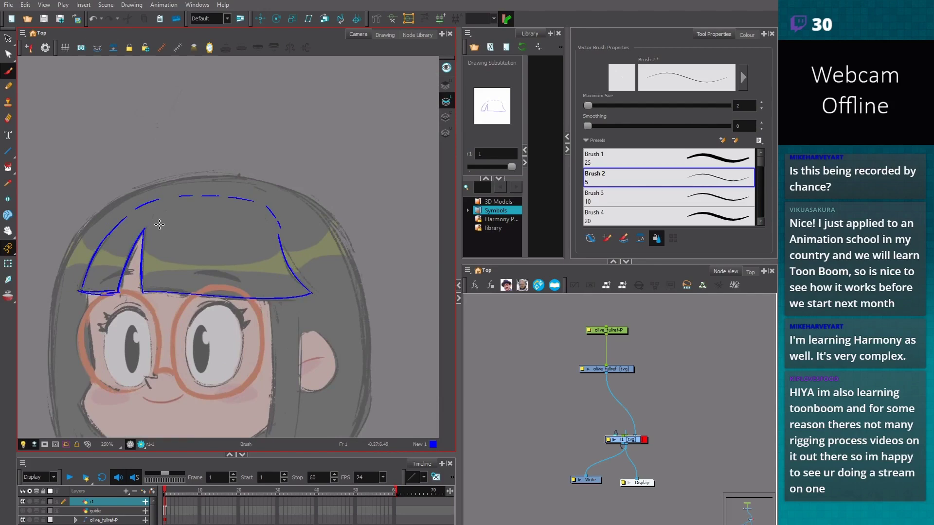
Try to move all the traced fringe strokes above the head, undo the move and deselect them
{"action": "key", "text": "alt+s"}
{"action": "mouse_move", "coordinate": [263, 161]}
{"action": "left_mouse_down"}
{"action": "mouse_move", "coordinate": [149, 349]}
{"action": "mouse_move", "coordinate": [382, 249]}
{"action": "left_mouse_up"}
{"action": "mouse_move", "coordinate": [197, 243]}
{"action": "left_mouse_down"}
{"action": "mouse_move", "coordinate": [219, 163]}
{"action": "mouse_move", "coordinate": [207, 93]}
{"action": "left_mouse_up"}
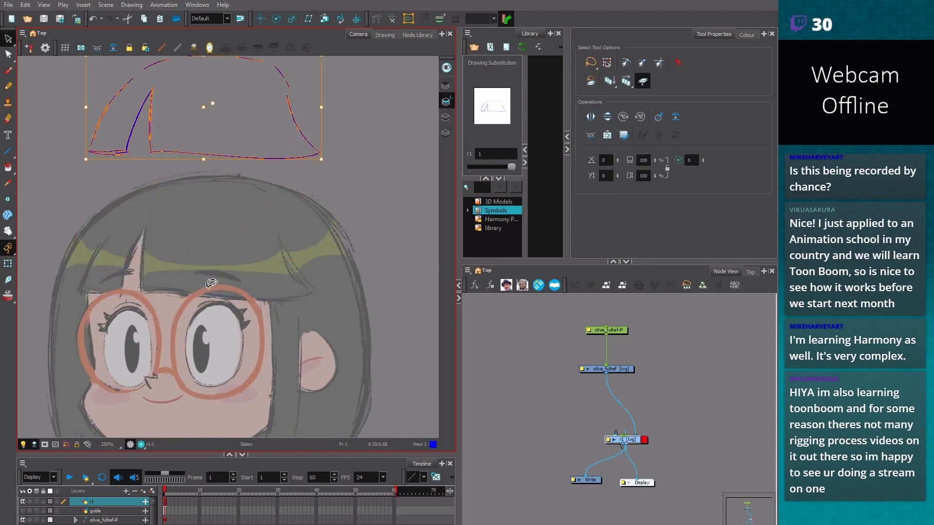
{"action": "left_click", "coordinate": [221, 281]}
{"action": "key", "text": "ctrl+z"}
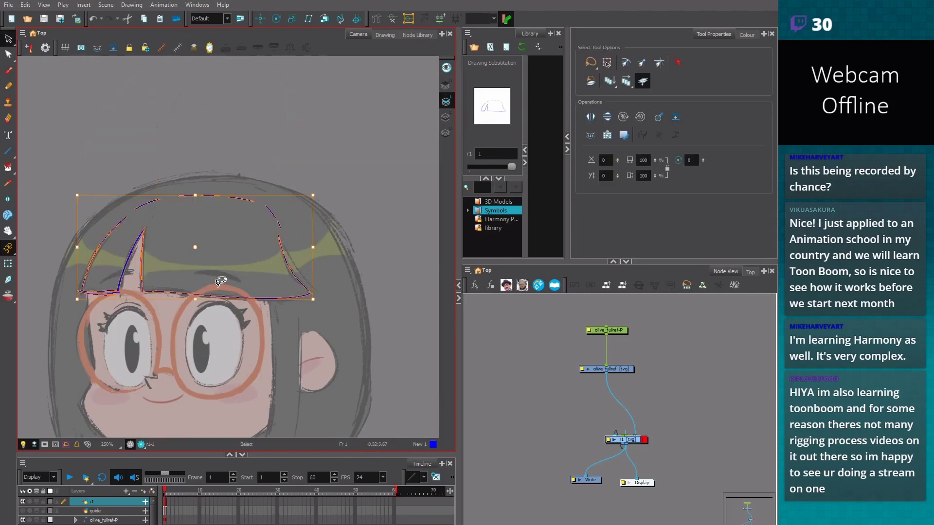
{"action": "mouse_move", "coordinate": [236, 300]}
{"action": "left_mouse_down"}
{"action": "mouse_move", "coordinate": [265, 298]}
{"action": "mouse_move", "coordinate": [217, 302]}
{"action": "mouse_move", "coordinate": [267, 302]}
{"action": "mouse_move", "coordinate": [246, 308]}
{"action": "mouse_move", "coordinate": [253, 305]}
{"action": "left_mouse_up"}
{"action": "key", "text": "ctrl+z"}
{"action": "left_click", "coordinate": [247, 325]}
{"action": "key", "text": "2"}
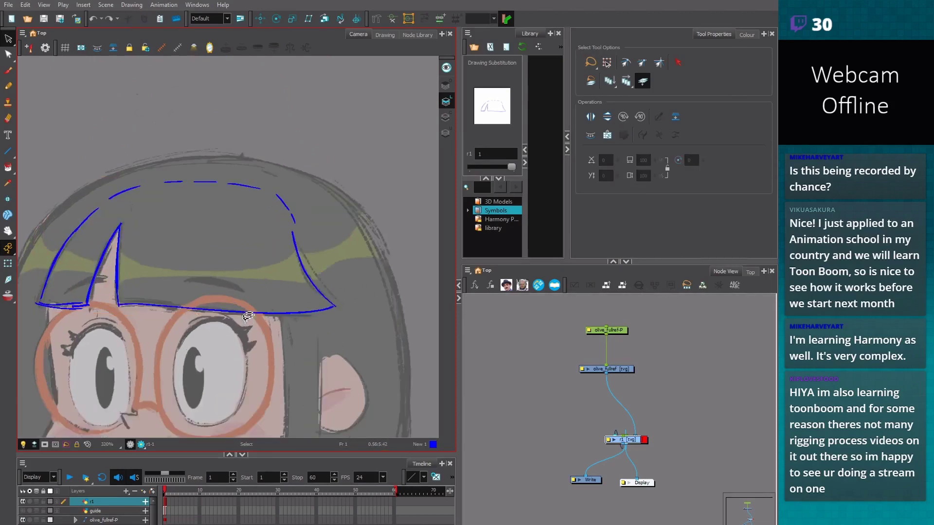
{"action": "scroll", "coordinate": [149, 204], "scroll_direction": "down", "scroll_amount": 1}
Draw the dashed hidden tip of the small fringe section up to the crown line with the Brush tool
{"action": "key", "text": "alt+b"}
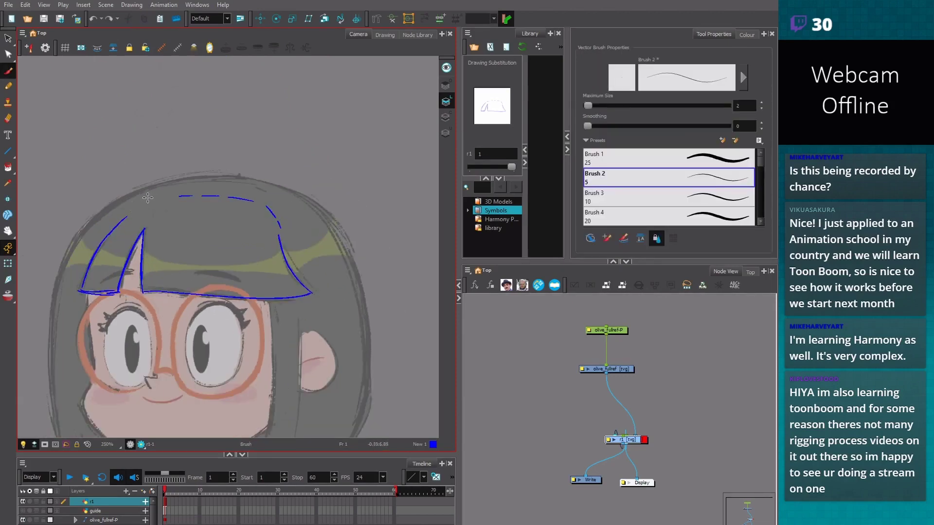
{"action": "left_click_drag", "start_coordinate": [133, 210], "coordinate": [149, 201]}
{"action": "mouse_move", "coordinate": [160, 199]}
{"action": "left_mouse_down"}
{"action": "mouse_move", "coordinate": [151, 220]}
{"action": "mouse_move", "coordinate": [163, 204]}
{"action": "mouse_move", "coordinate": [149, 211]}
{"action": "left_mouse_up"}
{"action": "mouse_move", "coordinate": [145, 222]}
{"action": "left_mouse_down"}
{"action": "mouse_move", "coordinate": [158, 201]}
{"action": "mouse_move", "coordinate": [176, 196]}
{"action": "mouse_move", "coordinate": [143, 204]}
{"action": "mouse_move", "coordinate": [161, 198]}
{"action": "left_mouse_up"}
Erase the dashes between the crown and the long fringe section's side edge and redraw them as shorter dashes
{"action": "left_click", "coordinate": [270, 211]}
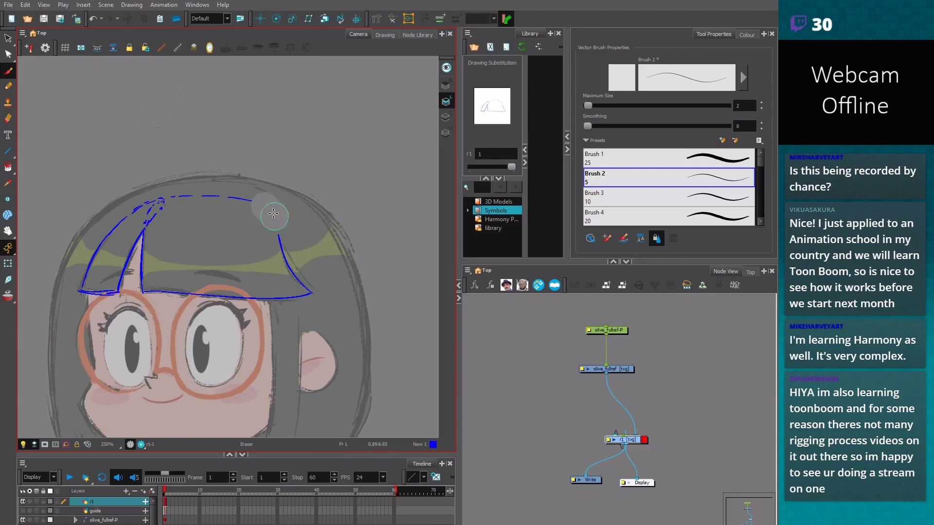
{"action": "left_click_drag", "start_coordinate": [257, 204], "coordinate": [263, 210]}
{"action": "left_click_drag", "start_coordinate": [270, 219], "coordinate": [272, 223]}
{"action": "left_click_drag", "start_coordinate": [275, 226], "coordinate": [277, 234]}
{"action": "key", "text": "1"}
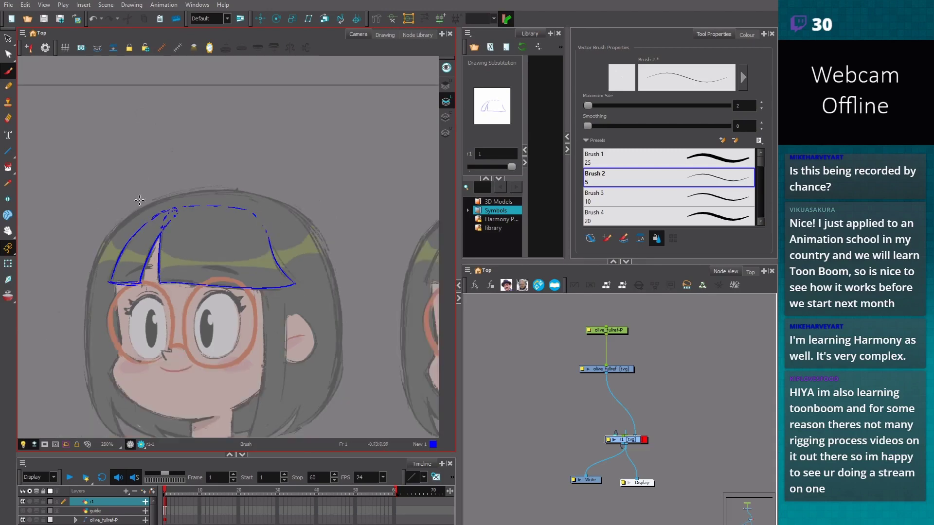
Draw a leader line from the small fringe section and handwrite the label "bang1" above the head
{"action": "left_click_drag", "start_coordinate": [138, 169], "coordinate": [150, 233]}
{"action": "mouse_move", "coordinate": [119, 141]}
{"action": "left_mouse_down"}
{"action": "mouse_move", "coordinate": [125, 156]}
{"action": "mouse_move", "coordinate": [155, 137]}
{"action": "mouse_move", "coordinate": [154, 153]}
{"action": "mouse_move", "coordinate": [121, 156]}
{"action": "left_mouse_up"}
{"action": "left_click_drag", "start_coordinate": [160, 123], "coordinate": [158, 139]}
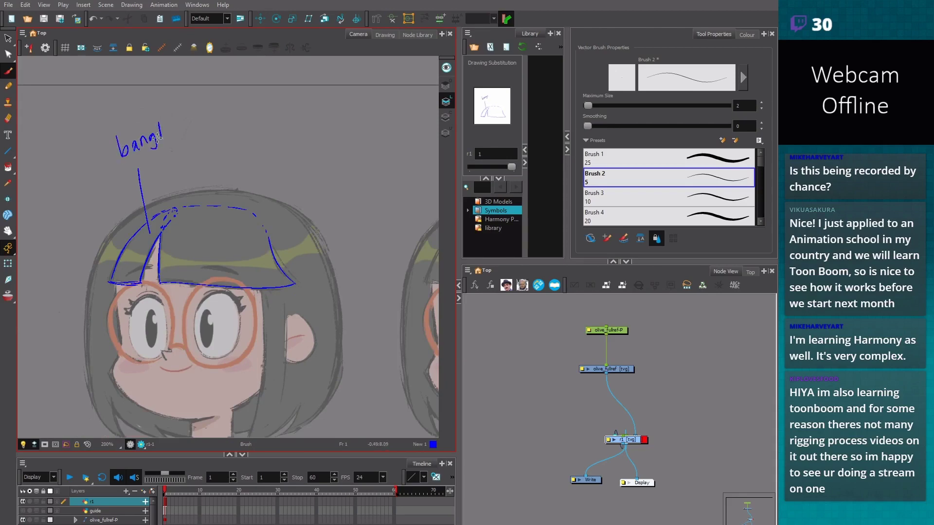
{"action": "left_click", "coordinate": [156, 144]}
Draw a leader line from the long fringe section and handwrite the label "bang2" above the head
{"action": "left_click_drag", "start_coordinate": [223, 221], "coordinate": [244, 155]}
{"action": "left_click_drag", "start_coordinate": [239, 123], "coordinate": [242, 140]}
{"action": "mouse_move", "coordinate": [254, 127]}
{"action": "left_mouse_down"}
{"action": "mouse_move", "coordinate": [272, 126]}
{"action": "mouse_move", "coordinate": [276, 140]}
{"action": "mouse_move", "coordinate": [291, 121]}
{"action": "left_mouse_up"}
Trace the upper outer contour of the hair on the bang1 side with a blue stroke
{"action": "key", "text": "2"}
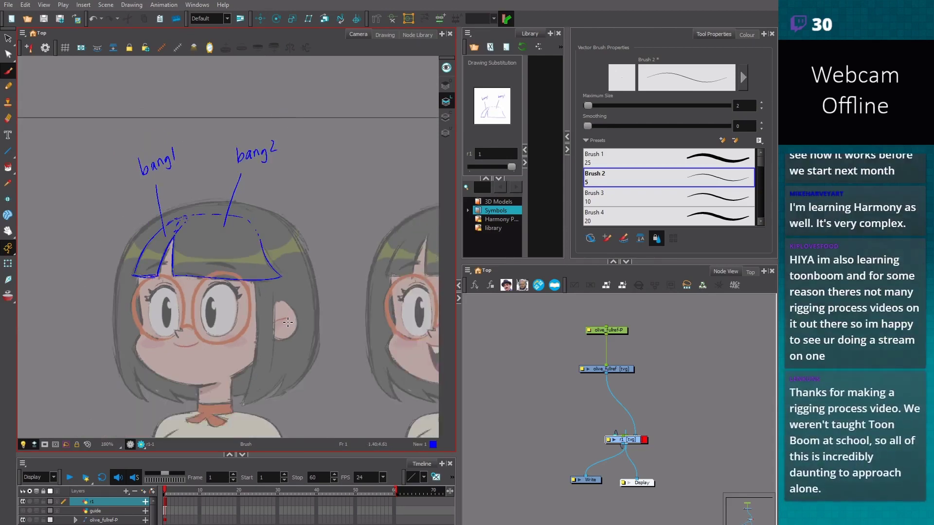
{"action": "scroll", "coordinate": [288, 322], "scroll_direction": "up", "scroll_amount": 2}
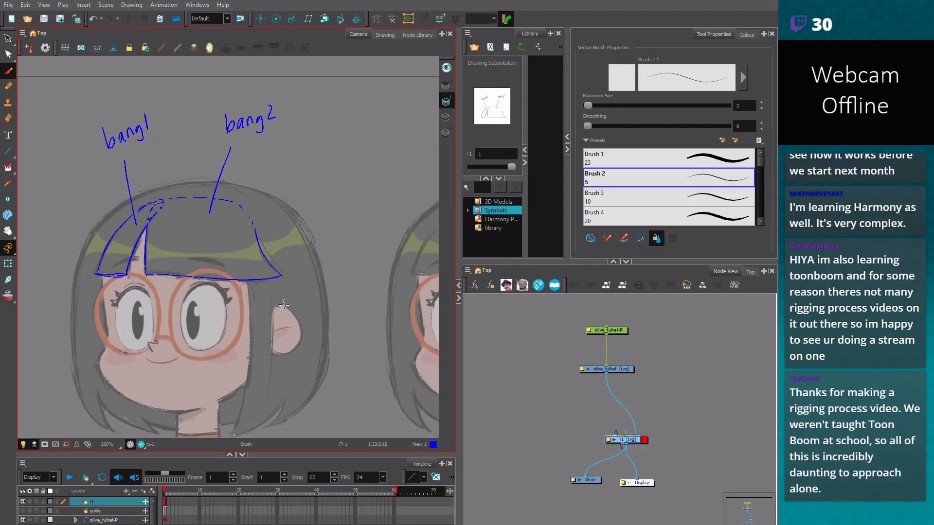
{"action": "left_click_drag", "start_coordinate": [307, 248], "coordinate": [315, 234]}
{"action": "left_click_drag", "start_coordinate": [109, 208], "coordinate": [171, 174]}
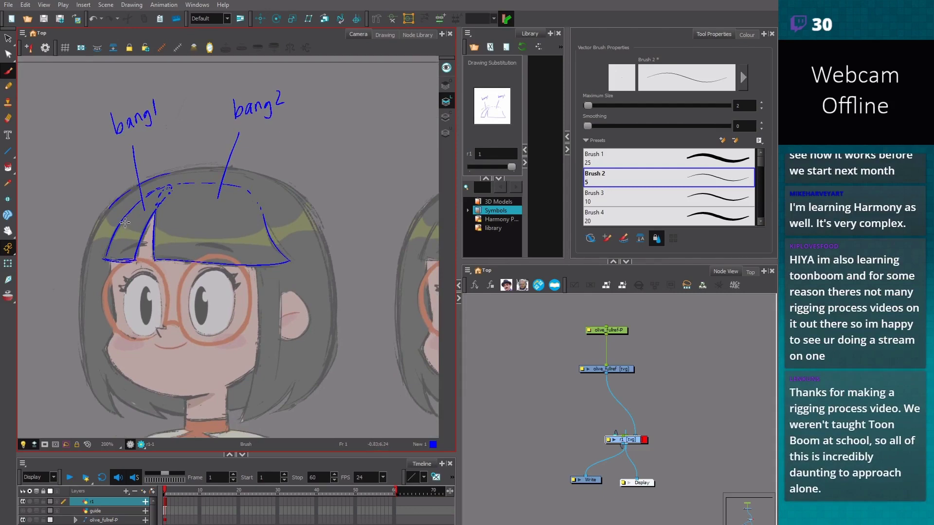
Rename layer r1 as hair_guide and select its drawing on frame 1
{"action": "double_click", "coordinate": [92, 502]}
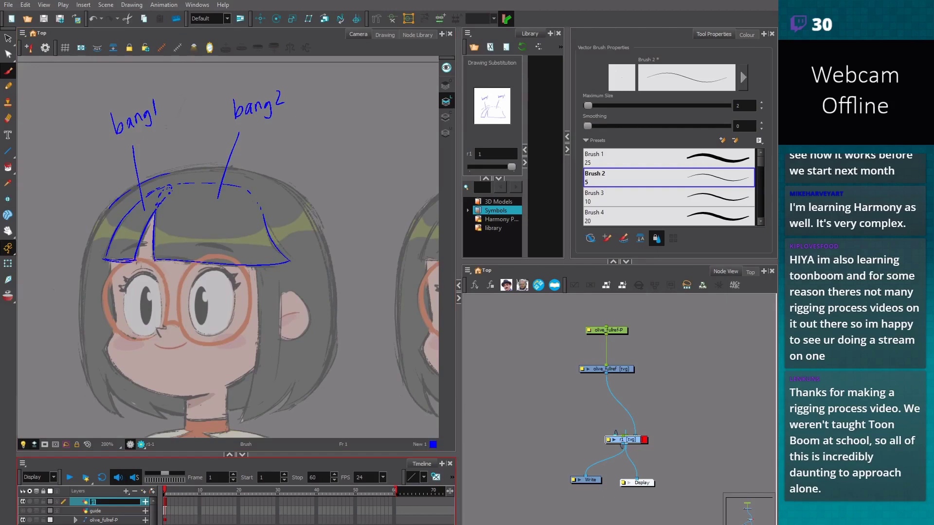
{"action": "left_click", "coordinate": [78, 425]}
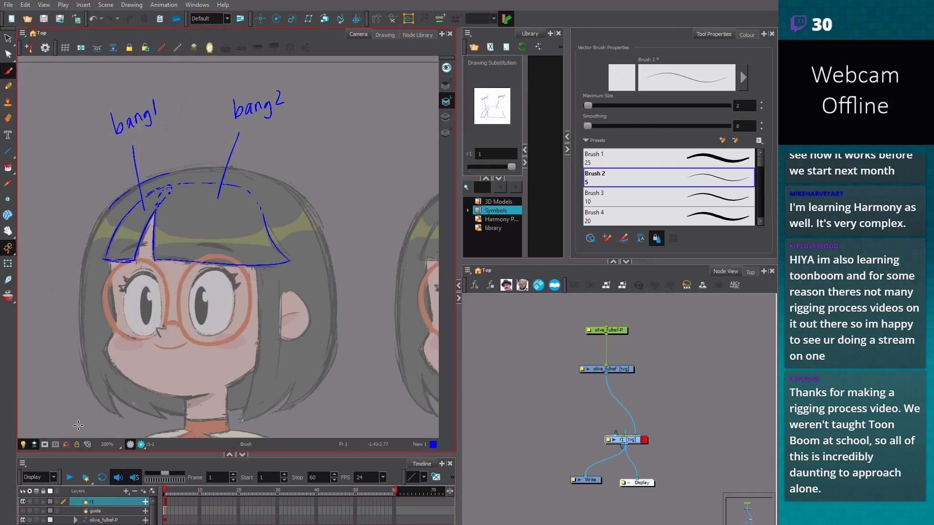
{"action": "double_click", "coordinate": [94, 502]}
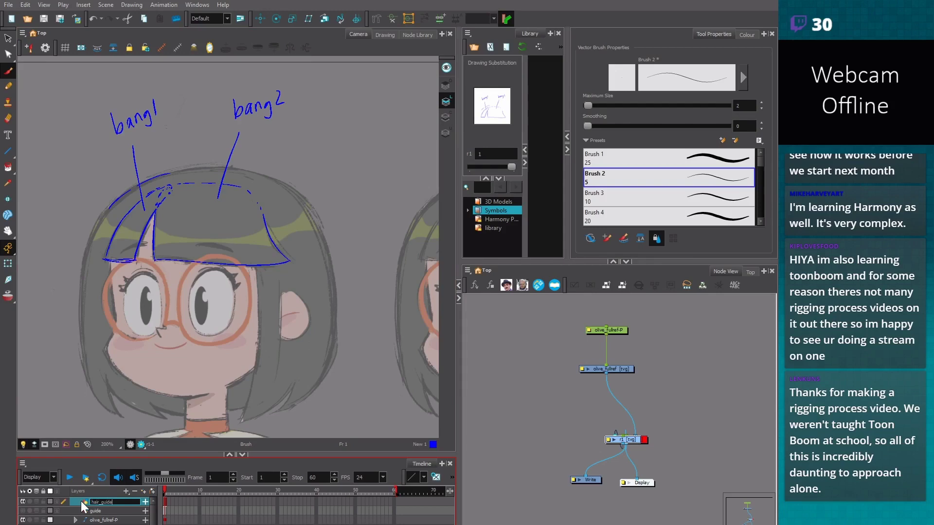
{"action": "left_click", "coordinate": [170, 502]}
{"action": "left_click", "coordinate": [164, 503]}
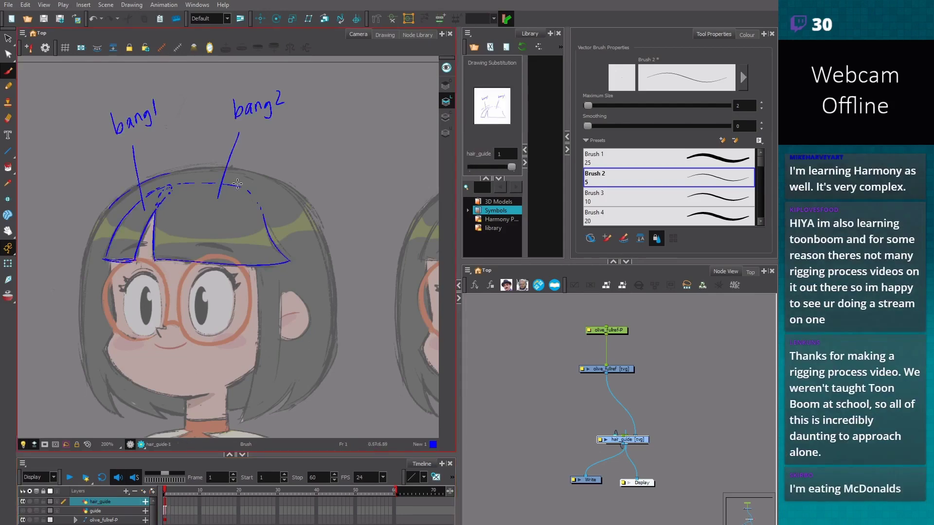
{"action": "left_click_drag", "start_coordinate": [312, 246], "coordinate": [302, 226]}
{"action": "key", "text": "2"}
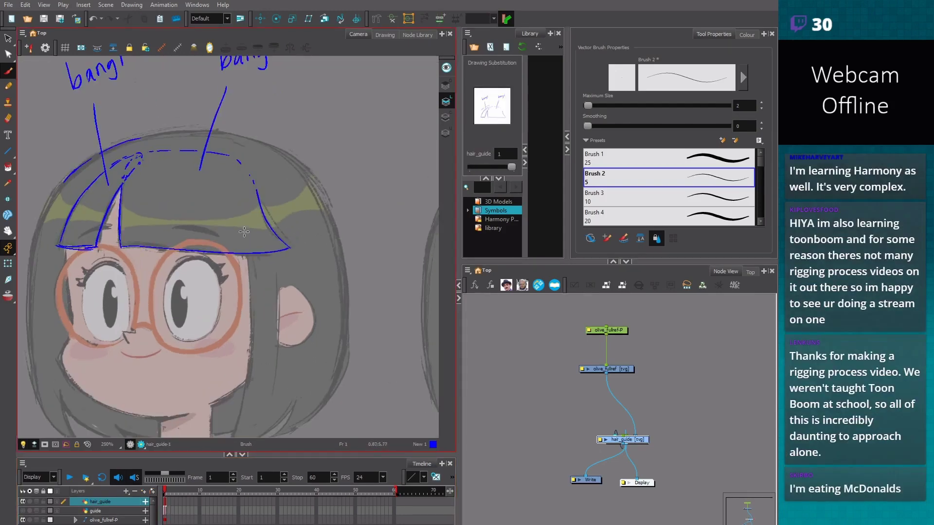
{"action": "scroll", "coordinate": [261, 206], "scroll_direction": "down", "scroll_amount": 1}
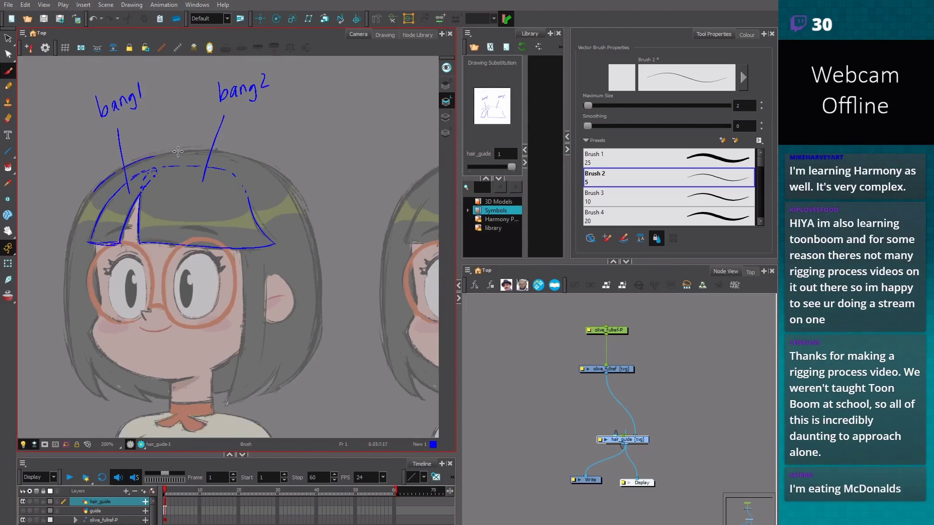
{"action": "scroll", "coordinate": [277, 217], "scroll_direction": "down", "scroll_amount": 1}
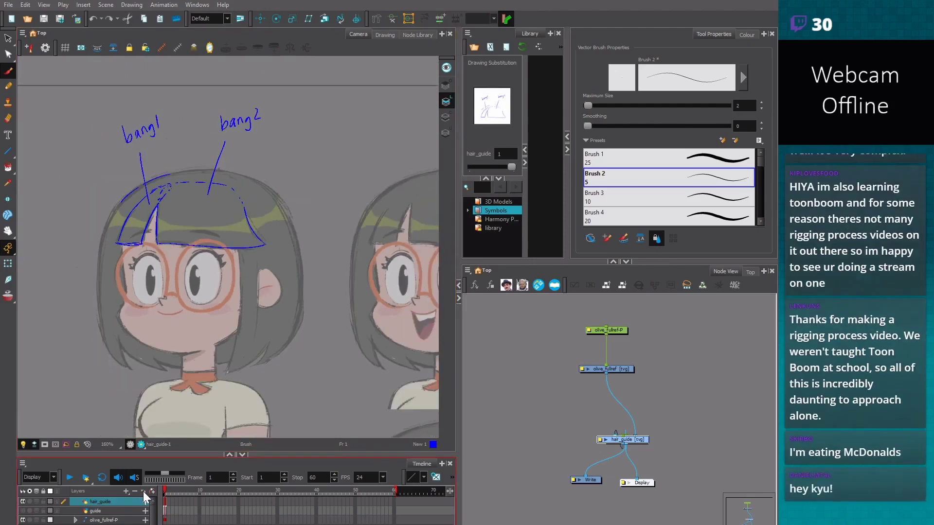
Add a new vector drawing layer named head_guide above the hair_guide layer
{"action": "left_click", "coordinate": [143, 491]}
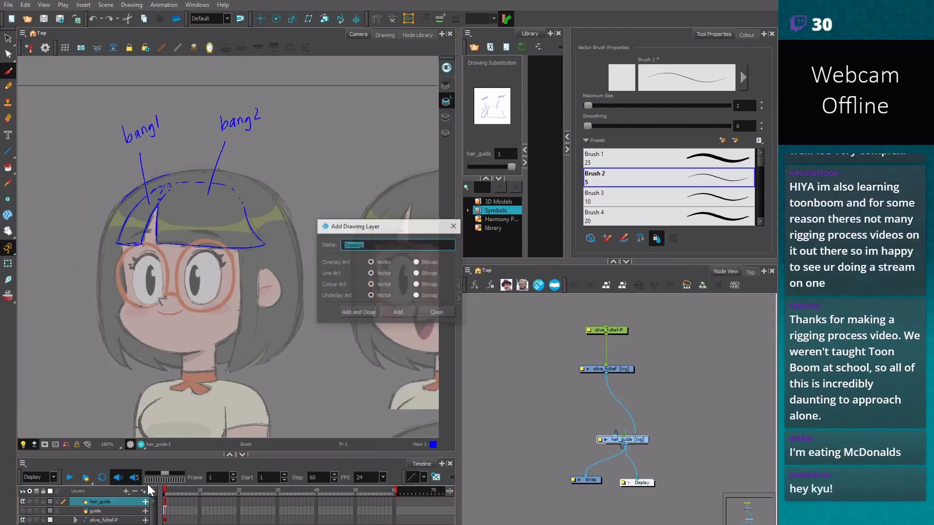
{"action": "type", "text": "head_guide"}
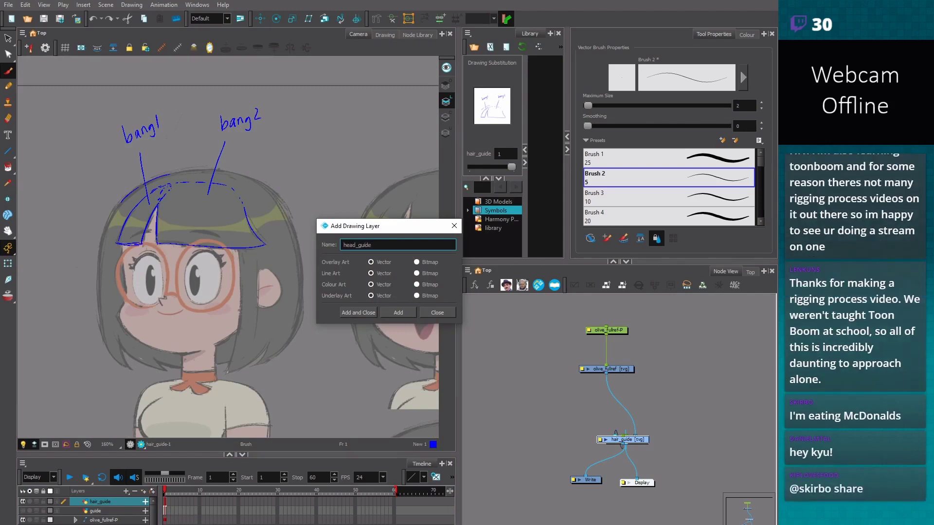
{"action": "left_click", "coordinate": [398, 312]}
{"action": "left_click", "coordinate": [437, 312]}
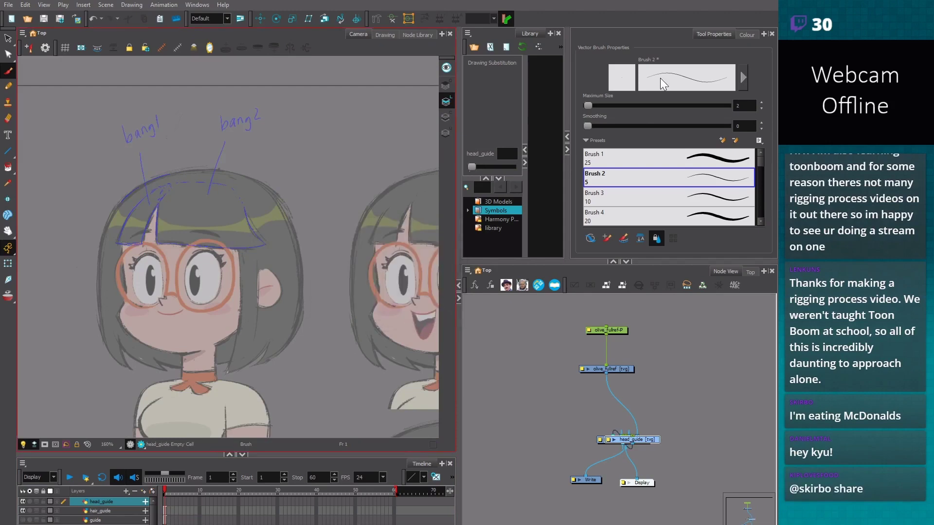
Spread the head_guide, hair_guide and guide nodes apart in the node network around the olive_fullref node, above the composite
{"action": "left_click", "coordinate": [746, 35]}
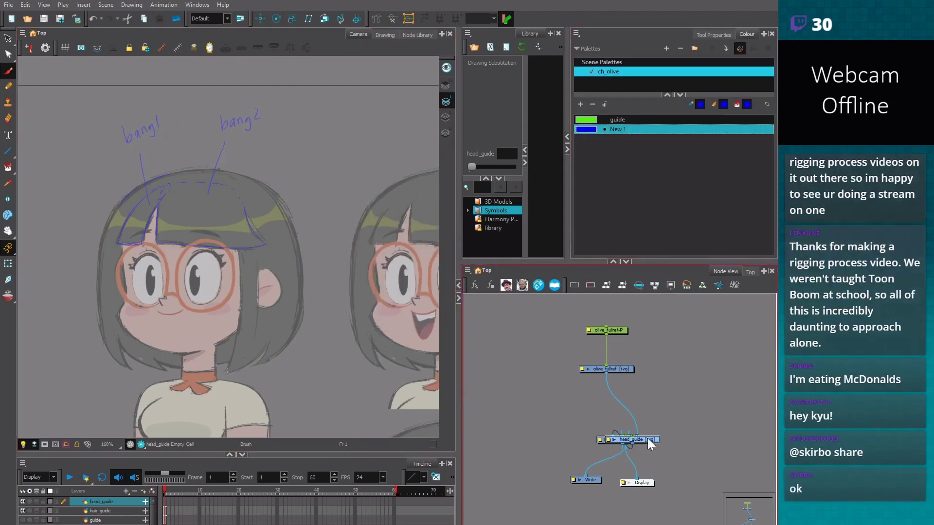
{"action": "left_click_drag", "start_coordinate": [629, 440], "coordinate": [535, 342]}
{"action": "left_click", "coordinate": [629, 437]}
{"action": "left_click_drag", "start_coordinate": [628, 437], "coordinate": [501, 373]}
{"action": "scroll", "coordinate": [622, 420], "scroll_direction": "down", "scroll_amount": 1}
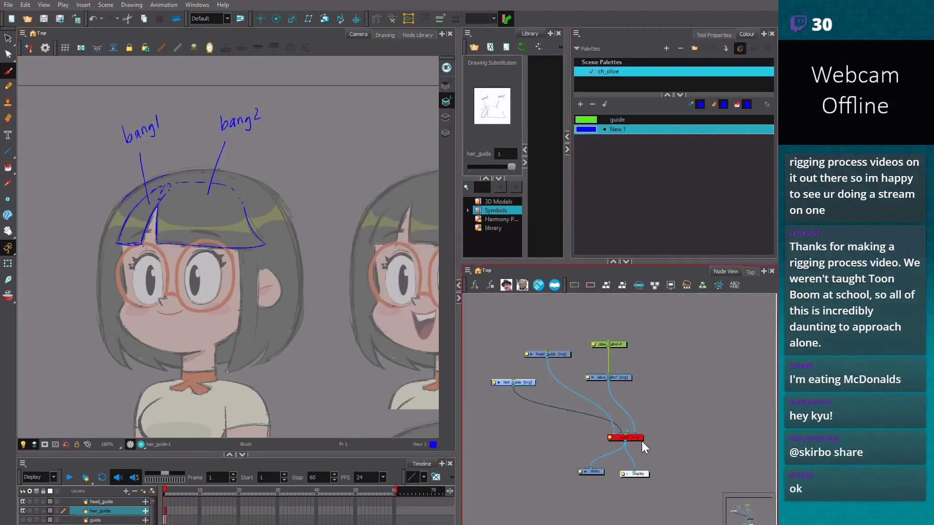
{"action": "left_click_drag", "start_coordinate": [641, 441], "coordinate": [696, 350]}
{"action": "mouse_move", "coordinate": [561, 500]}
{"action": "left_mouse_down"}
{"action": "mouse_move", "coordinate": [644, 429]}
{"action": "mouse_move", "coordinate": [614, 463]}
{"action": "left_mouse_up"}
{"action": "left_click", "coordinate": [651, 449]}
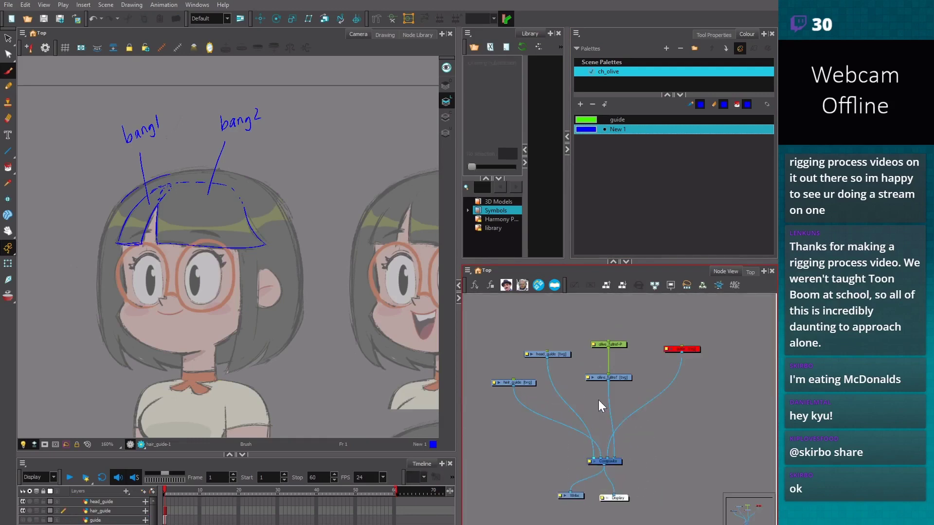
Add the colour New 2 to the ch_olive palette and set it to magenta
{"action": "left_click", "coordinate": [580, 104]}
{"action": "double_click", "coordinate": [588, 139]}
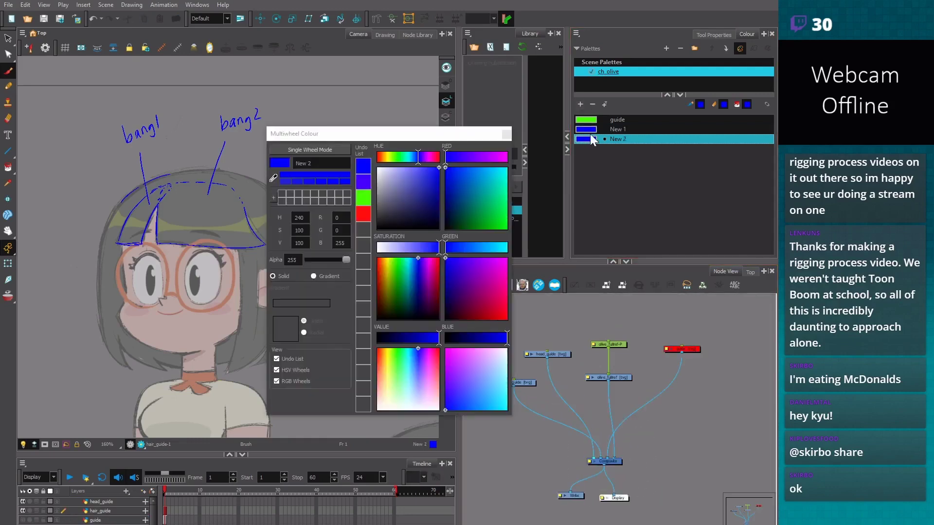
{"action": "left_click", "coordinate": [499, 156]}
{"action": "left_click", "coordinate": [506, 134]}
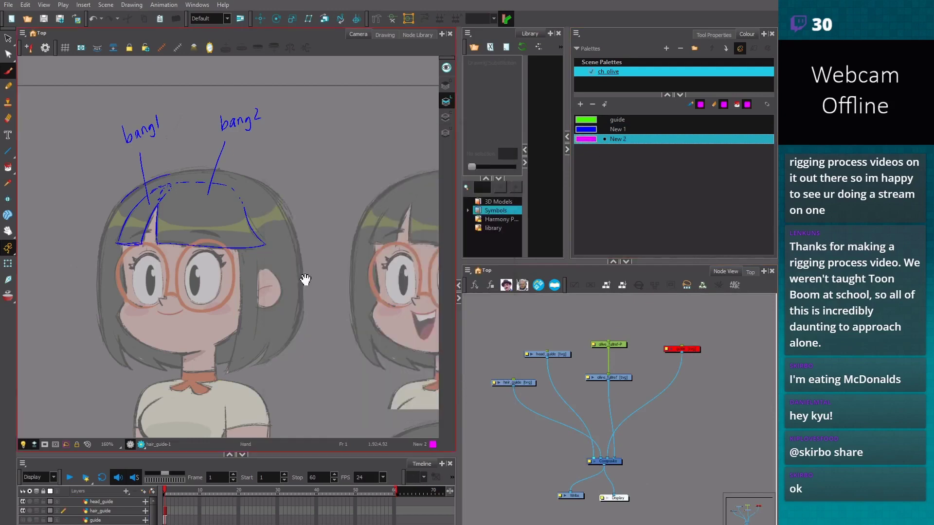
Sketch the head construction in magenta: the side of the face, a line below the eyes and a dashed skull curve down to the ear
{"action": "scroll", "coordinate": [336, 315], "scroll_direction": "up", "scroll_amount": 5}
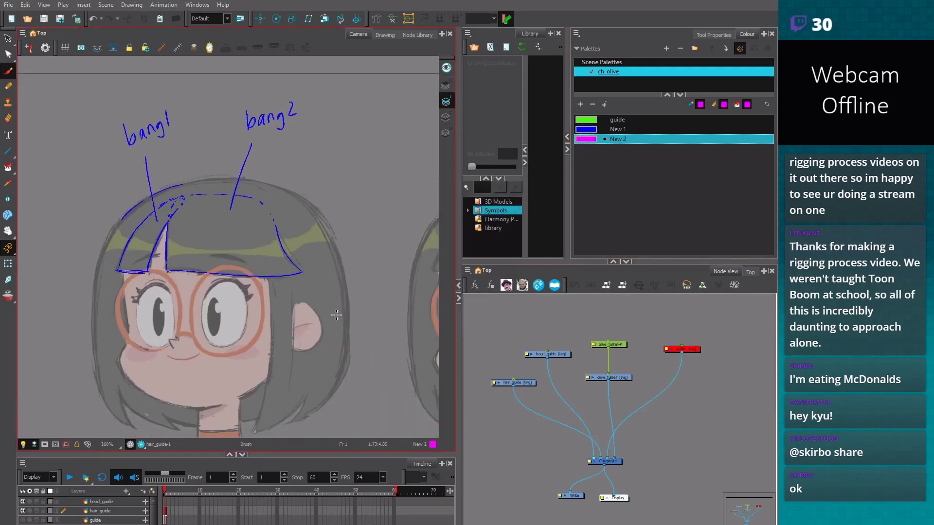
{"action": "key", "text": "2"}
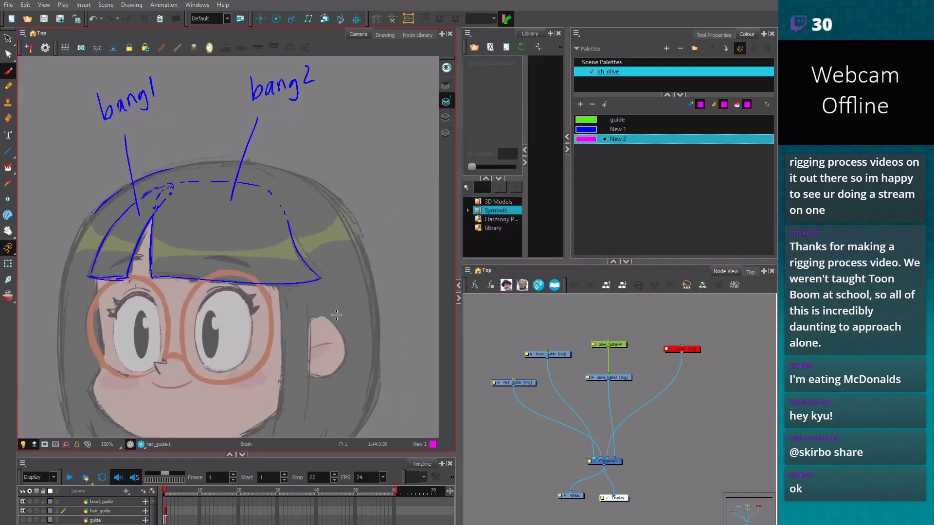
{"action": "mouse_move", "coordinate": [114, 233]}
{"action": "left_mouse_down"}
{"action": "mouse_move", "coordinate": [97, 303]}
{"action": "mouse_move", "coordinate": [105, 365]}
{"action": "left_mouse_up"}
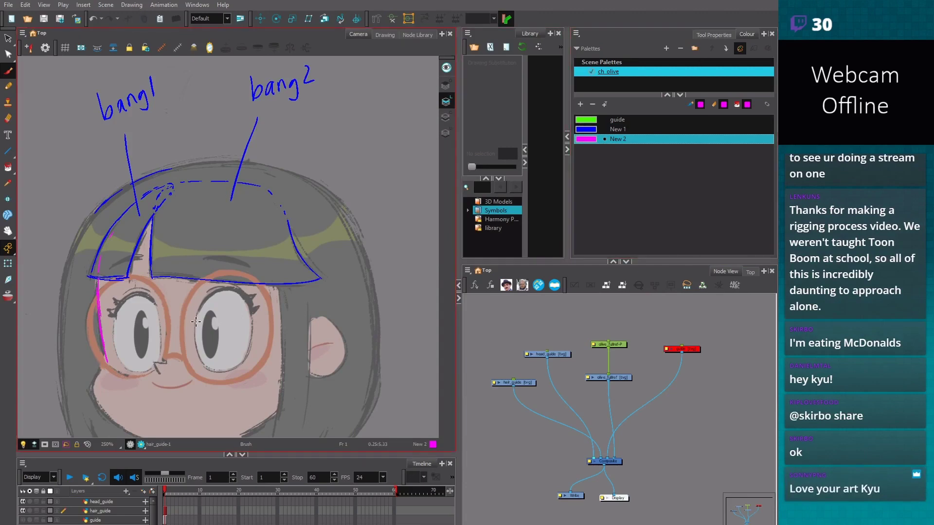
{"action": "left_click_drag", "start_coordinate": [241, 372], "coordinate": [283, 371]}
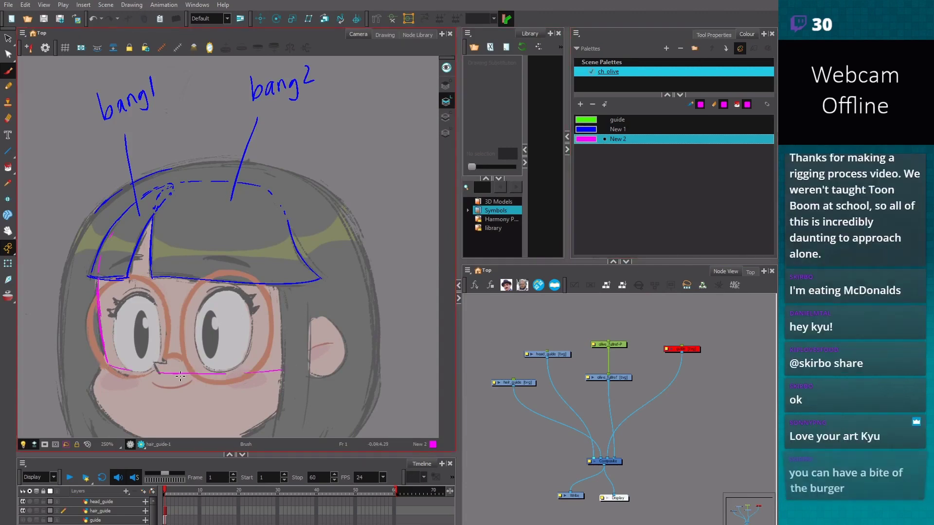
{"action": "mouse_move", "coordinate": [113, 230]}
{"action": "left_mouse_down"}
{"action": "mouse_move", "coordinate": [153, 196]}
{"action": "mouse_move", "coordinate": [214, 195]}
{"action": "mouse_move", "coordinate": [140, 204]}
{"action": "mouse_move", "coordinate": [173, 187]}
{"action": "mouse_move", "coordinate": [242, 186]}
{"action": "mouse_move", "coordinate": [291, 205]}
{"action": "mouse_move", "coordinate": [274, 194]}
{"action": "mouse_move", "coordinate": [317, 235]}
{"action": "mouse_move", "coordinate": [327, 312]}
{"action": "left_mouse_up"}
{"action": "key", "text": "1"}
{"action": "left_click_drag", "start_coordinate": [328, 360], "coordinate": [330, 352]}
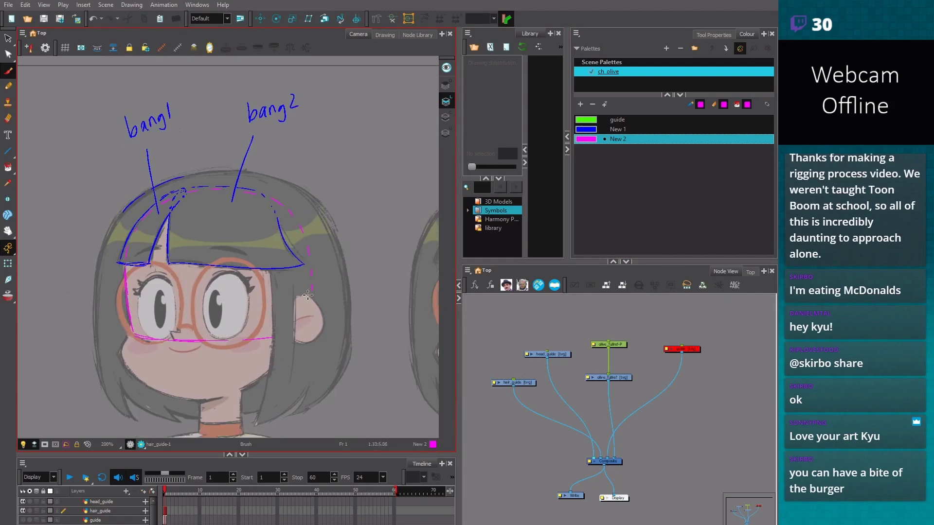
Darken the New 2 colour to a deep purple
{"action": "double_click", "coordinate": [583, 139]}
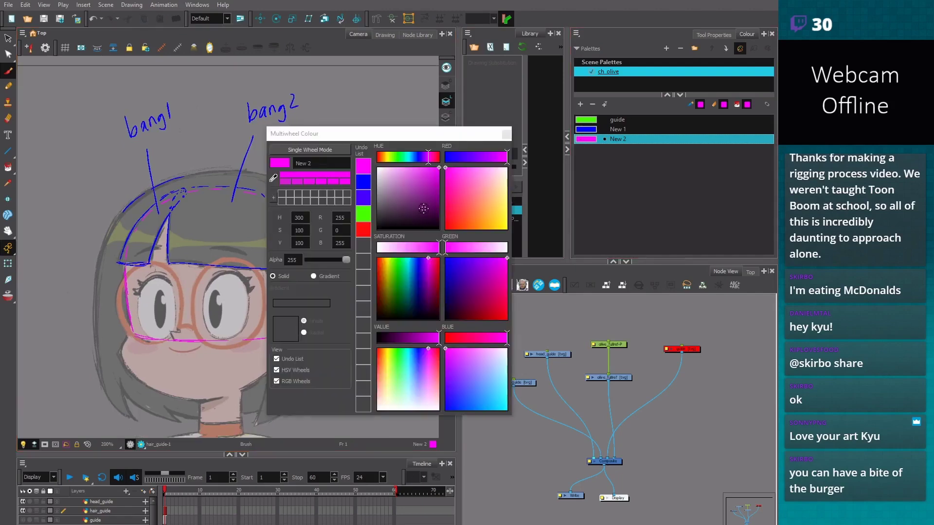
{"action": "left_click", "coordinate": [423, 209]}
{"action": "left_click", "coordinate": [506, 133]}
Draw a short curve at the ear, an arc across the face through the lower eyes, and the start of the cheek contour
{"action": "mouse_move", "coordinate": [295, 325]}
{"action": "left_mouse_down"}
{"action": "mouse_move", "coordinate": [285, 333]}
{"action": "mouse_move", "coordinate": [335, 293]}
{"action": "left_mouse_up"}
{"action": "key", "text": "2"}
{"action": "key", "text": "2"}
{"action": "key", "text": "alt+s"}
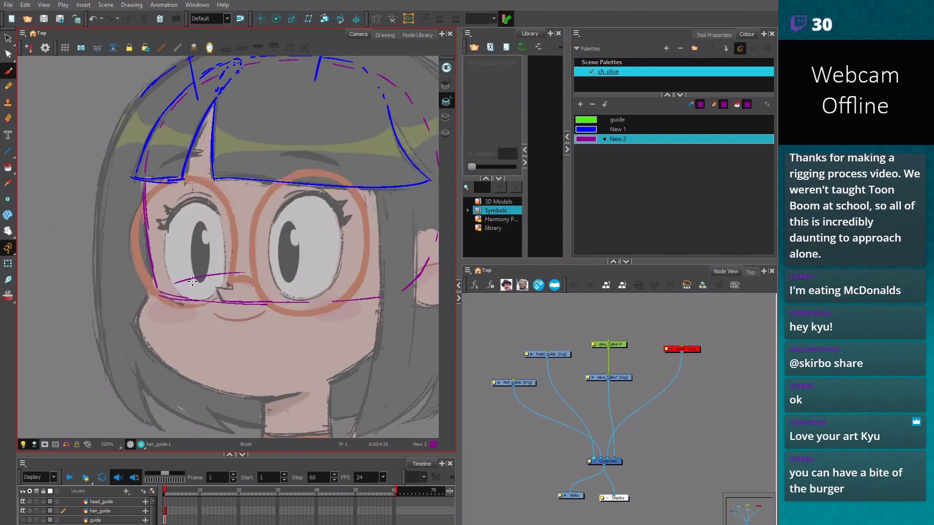
{"action": "mouse_move", "coordinate": [161, 286]}
{"action": "left_mouse_down"}
{"action": "mouse_move", "coordinate": [334, 276]}
{"action": "mouse_move", "coordinate": [384, 284]}
{"action": "mouse_move", "coordinate": [138, 316]}
{"action": "mouse_move", "coordinate": [137, 333]}
{"action": "left_mouse_up"}
{"action": "key", "text": "1"}
{"action": "key", "text": "1"}
Change the New 2 colour to pure blue, with hue 240, saturation 100 and value 100
{"action": "double_click", "coordinate": [587, 139]}
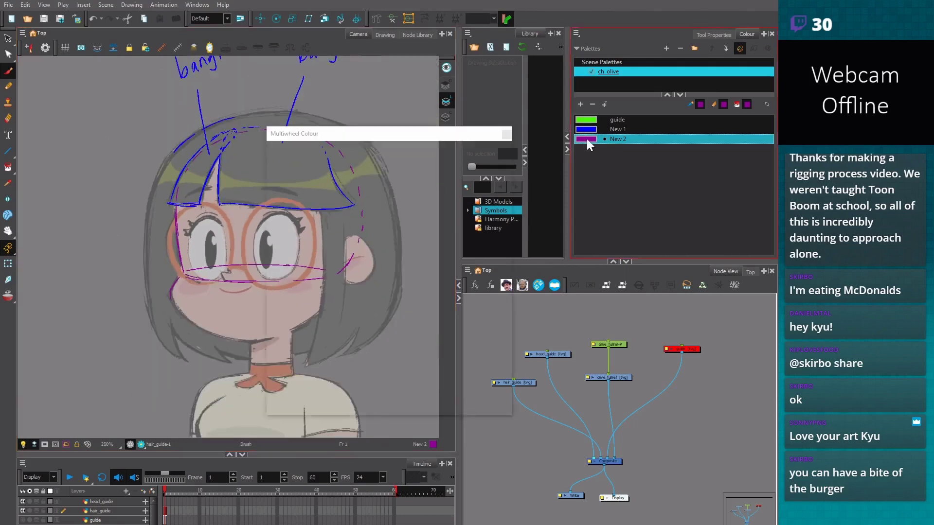
{"action": "left_click", "coordinate": [361, 197]}
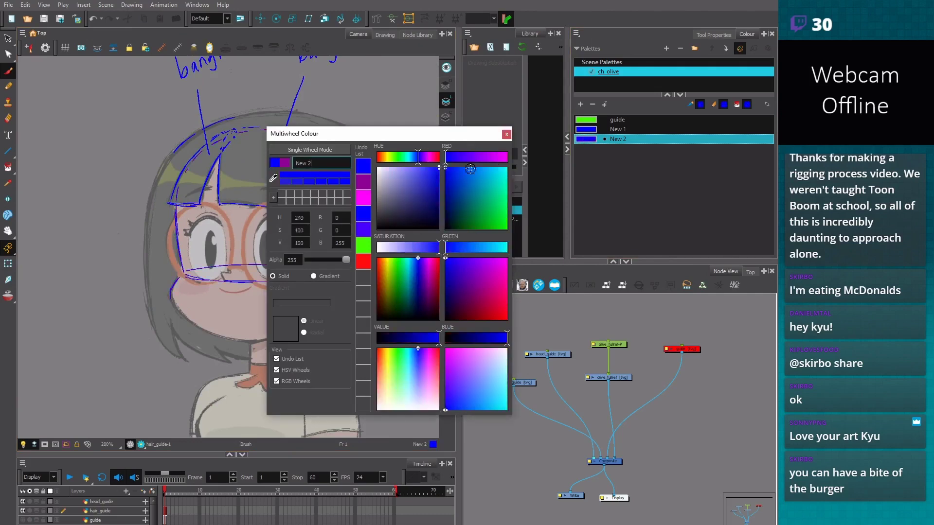
{"action": "left_click", "coordinate": [506, 134]}
Hide the head_guide layer and cut only the head construction strokes out of the hair_guide drawing on frame 1
{"action": "left_click", "coordinate": [23, 501]}
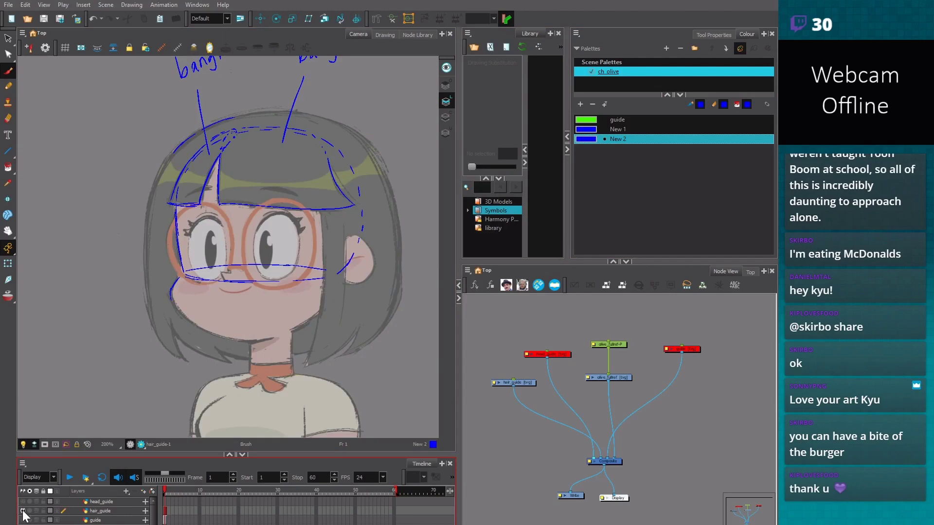
{"action": "left_click", "coordinate": [168, 513]}
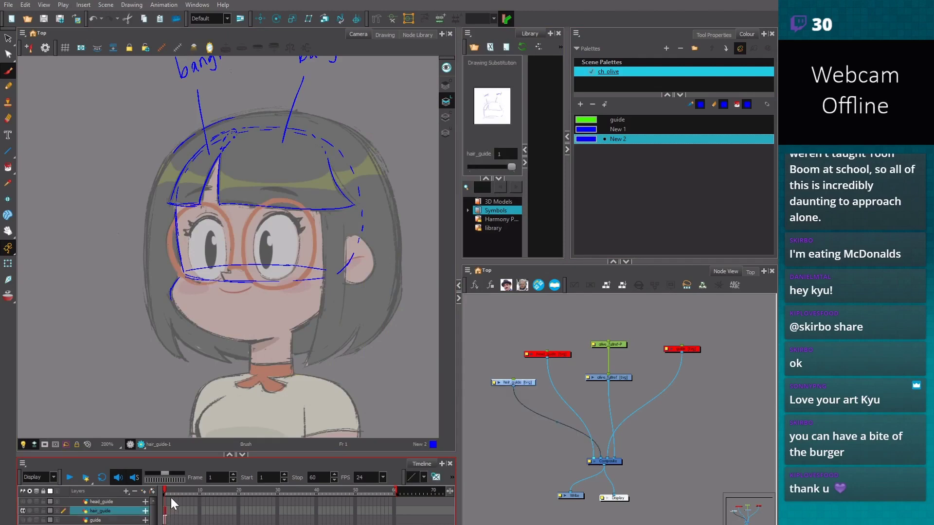
{"action": "key", "text": "alt+s"}
{"action": "left_click_drag", "start_coordinate": [266, 240], "coordinate": [244, 301]}
{"action": "mouse_move", "coordinate": [389, 220]}
{"action": "left_mouse_down"}
{"action": "mouse_move", "coordinate": [325, 125]}
{"action": "mouse_move", "coordinate": [354, 184]}
{"action": "mouse_move", "coordinate": [335, 286]}
{"action": "left_mouse_up"}
{"action": "mouse_move", "coordinate": [241, 295]}
{"action": "left_mouse_down"}
{"action": "mouse_move", "coordinate": [195, 327]}
{"action": "mouse_move", "coordinate": [207, 209]}
{"action": "left_mouse_up"}
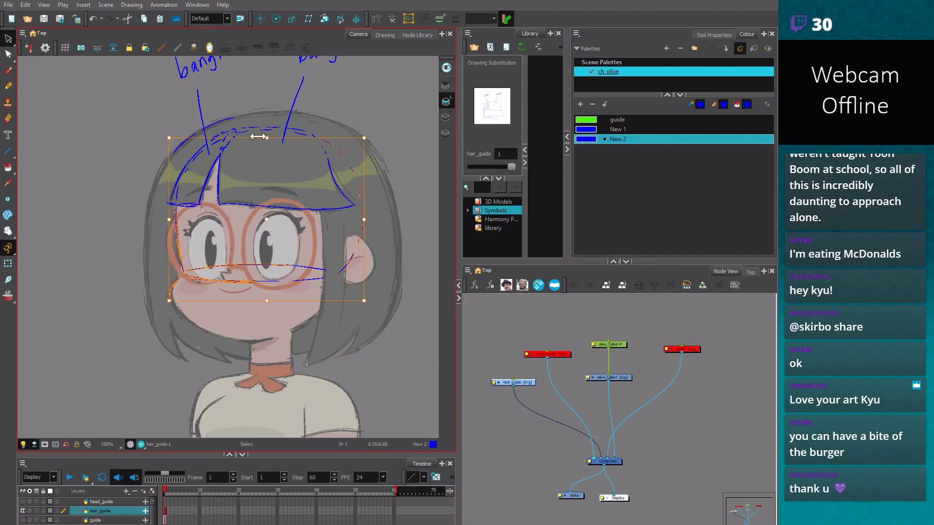
{"action": "mouse_move", "coordinate": [252, 105]}
{"action": "left_mouse_down"}
{"action": "mouse_move", "coordinate": [258, 141]}
{"action": "mouse_move", "coordinate": [265, 125]}
{"action": "left_mouse_up"}
{"action": "key", "text": "Delete"}
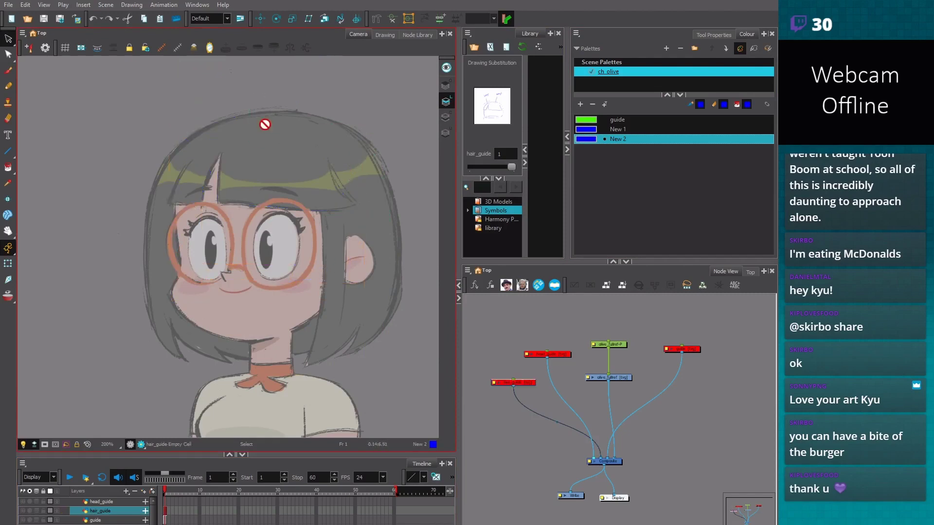
{"action": "key", "text": "ctrl+z"}
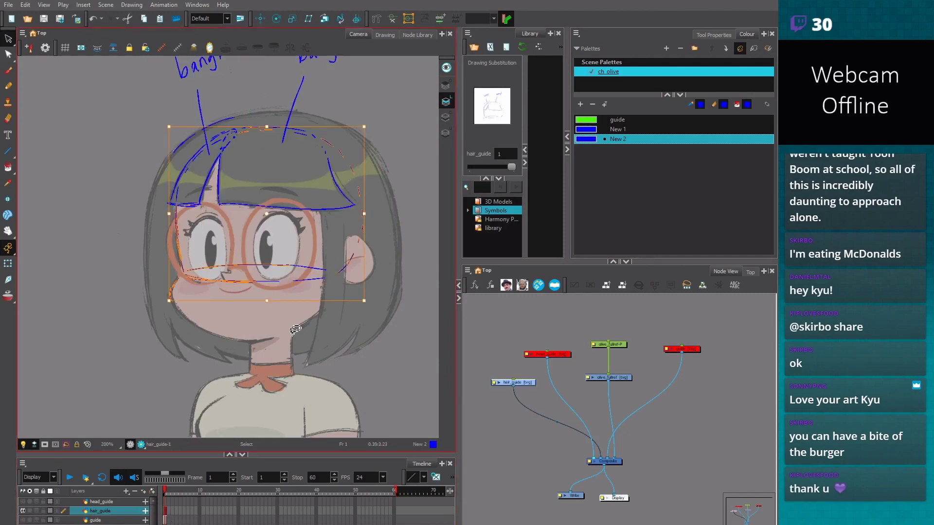
{"action": "key", "text": "Delete"}
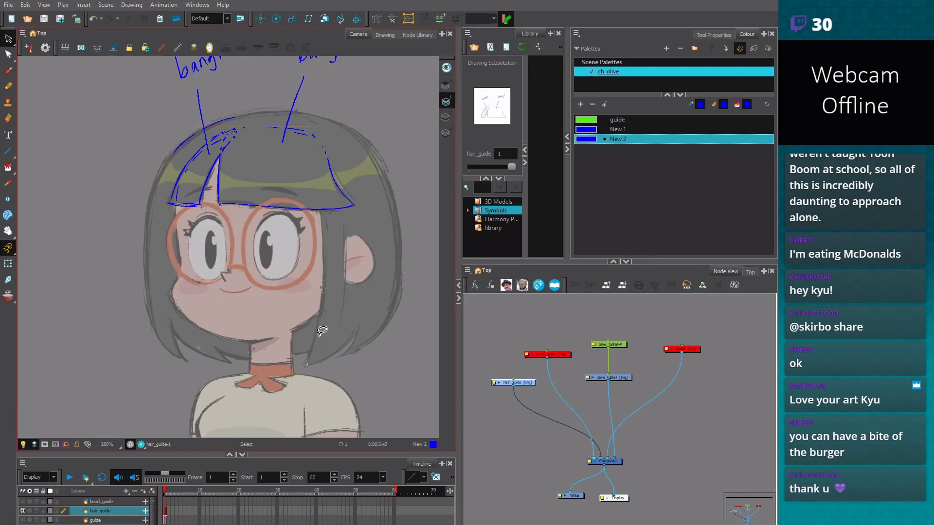
Hide hair_guide, show head_guide and paste the cut head strokes into its drawing on frame 1
{"action": "left_click", "coordinate": [163, 501]}
{"action": "left_click", "coordinate": [23, 511]}
{"action": "left_click", "coordinate": [23, 502]}
{"action": "key", "text": "ctrl+a"}
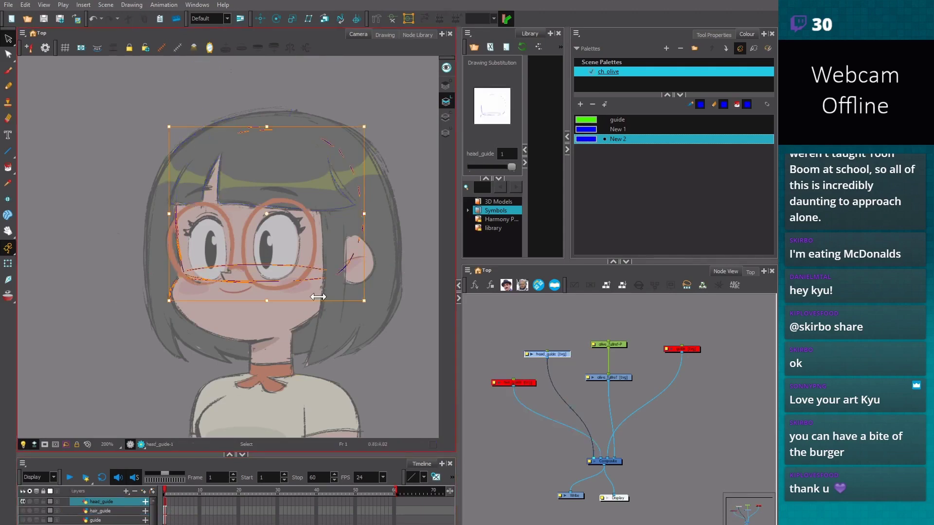
{"action": "left_click", "coordinate": [311, 341]}
Trace the jaw in blue from the ear down to the underside of the chin on the head_guide layer
{"action": "scroll", "coordinate": [333, 258], "scroll_direction": "up", "scroll_amount": 2}
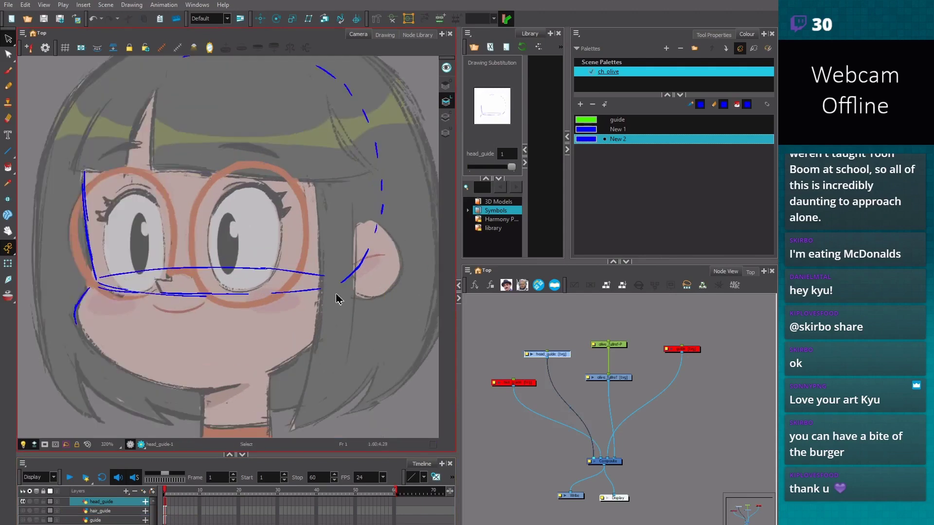
{"action": "key", "text": "alt+b"}
{"action": "scroll", "coordinate": [315, 364], "scroll_direction": "down", "scroll_amount": 1}
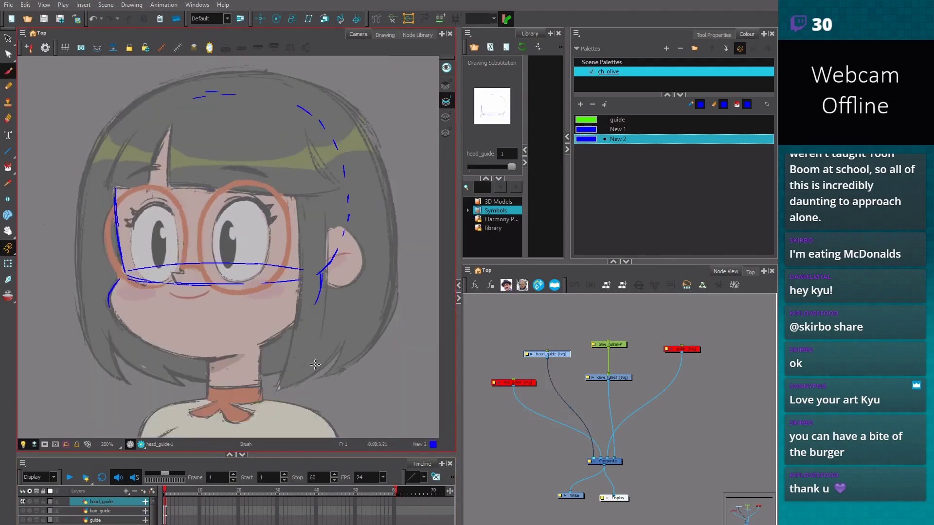
{"action": "left_click_drag", "start_coordinate": [362, 375], "coordinate": [373, 364]}
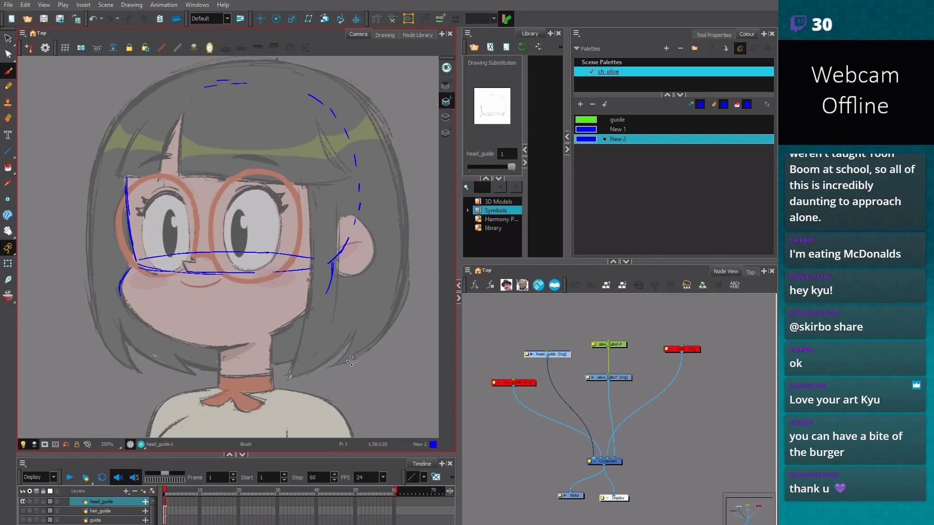
{"action": "left_click_drag", "start_coordinate": [345, 348], "coordinate": [332, 336]}
{"action": "key", "text": "2"}
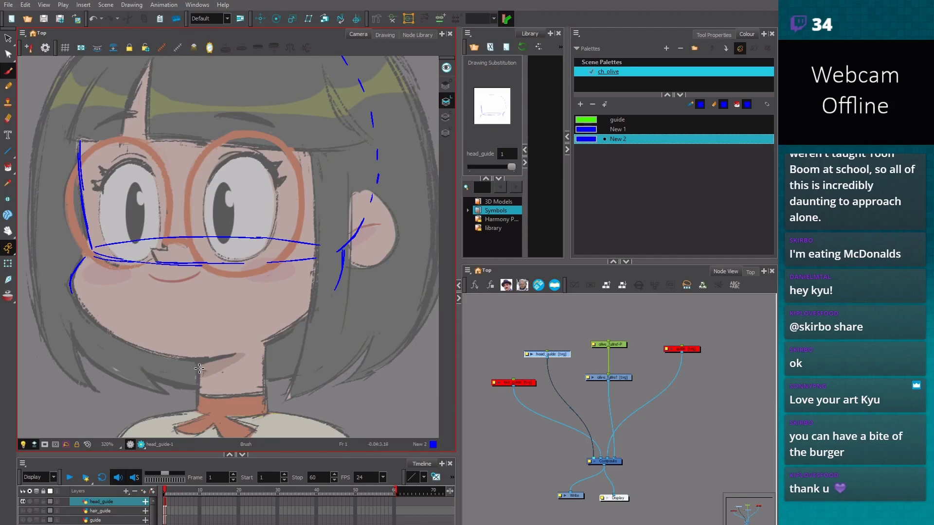
{"action": "left_click_drag", "start_coordinate": [175, 357], "coordinate": [201, 361]}
{"action": "mouse_move", "coordinate": [340, 267]}
{"action": "left_mouse_down"}
{"action": "mouse_move", "coordinate": [325, 298]}
{"action": "mouse_move", "coordinate": [274, 337]}
{"action": "mouse_move", "coordinate": [229, 359]}
{"action": "mouse_move", "coordinate": [206, 357]}
{"action": "left_mouse_up"}
{"action": "scroll", "coordinate": [335, 371], "scroll_direction": "down", "scroll_amount": 1}
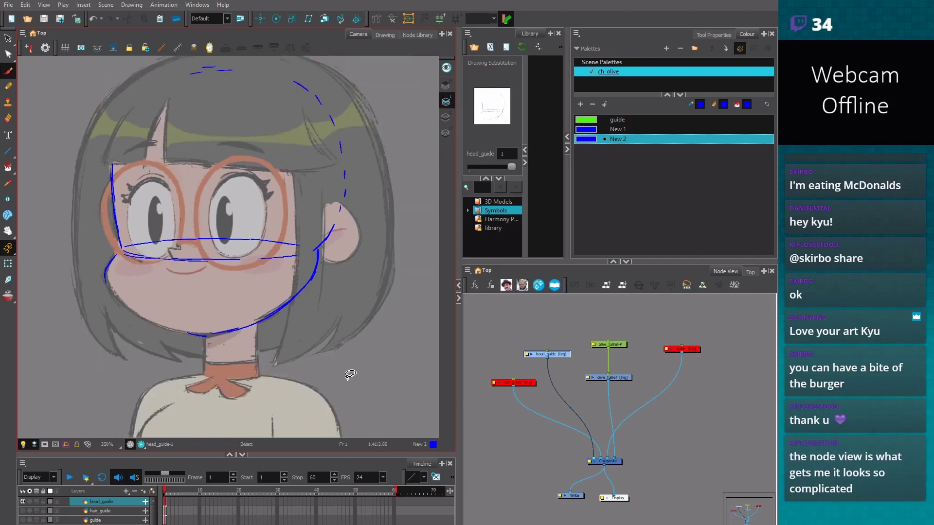
Trace the cheek contour on the bang1 side down to the chin, redoing the stroke until it joins the jaw line
{"action": "key", "text": "v"}
{"action": "key", "text": "2"}
{"action": "left_click_drag", "start_coordinate": [85, 167], "coordinate": [80, 193]}
{"action": "left_click_drag", "start_coordinate": [80, 186], "coordinate": [91, 247]}
{"action": "key", "text": "ctrl+z"}
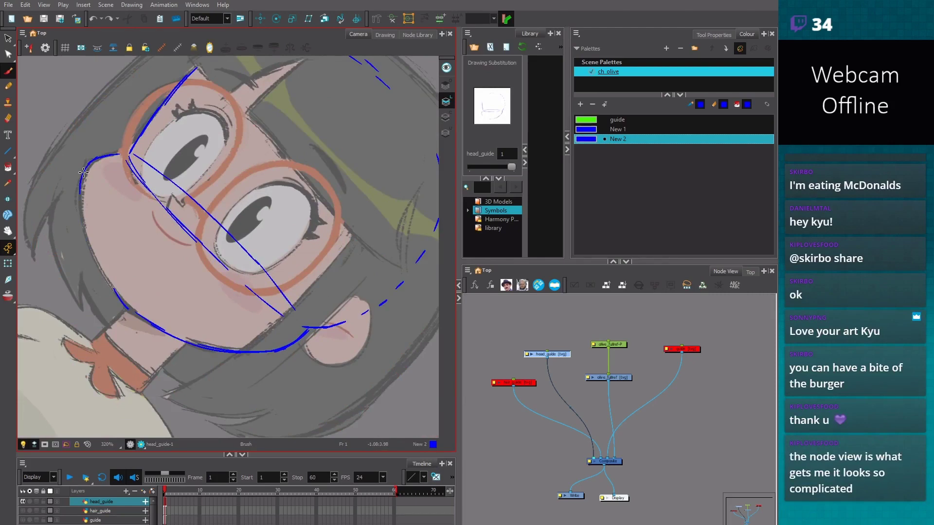
{"action": "mouse_move", "coordinate": [81, 184]}
{"action": "left_mouse_down"}
{"action": "mouse_move", "coordinate": [84, 226]}
{"action": "mouse_move", "coordinate": [111, 286]}
{"action": "left_mouse_up"}
{"action": "key", "text": "ctrl+z"}
{"action": "key", "text": "shift+x"}
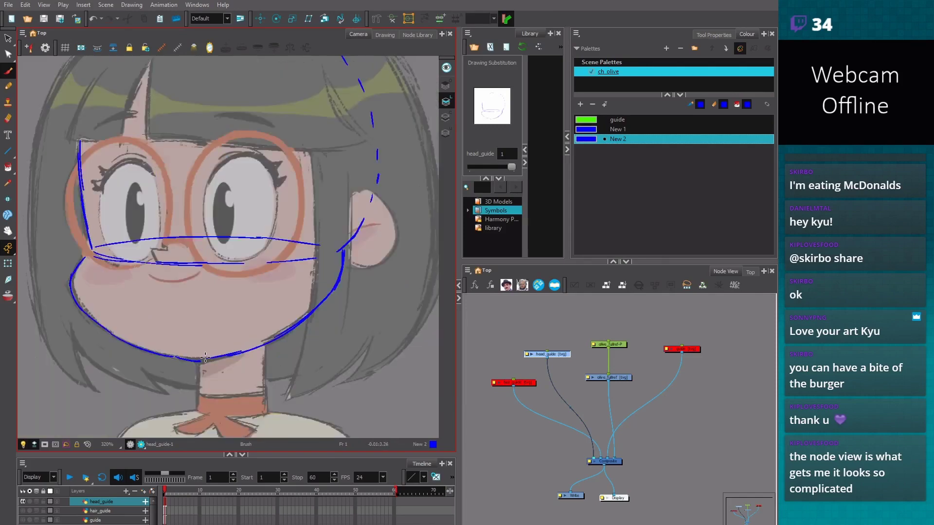
Continue the dashed skull outline over the bang1 side of the head and remove the old guide lines across the face
{"action": "scroll", "coordinate": [359, 213], "scroll_direction": "down", "scroll_amount": 1}
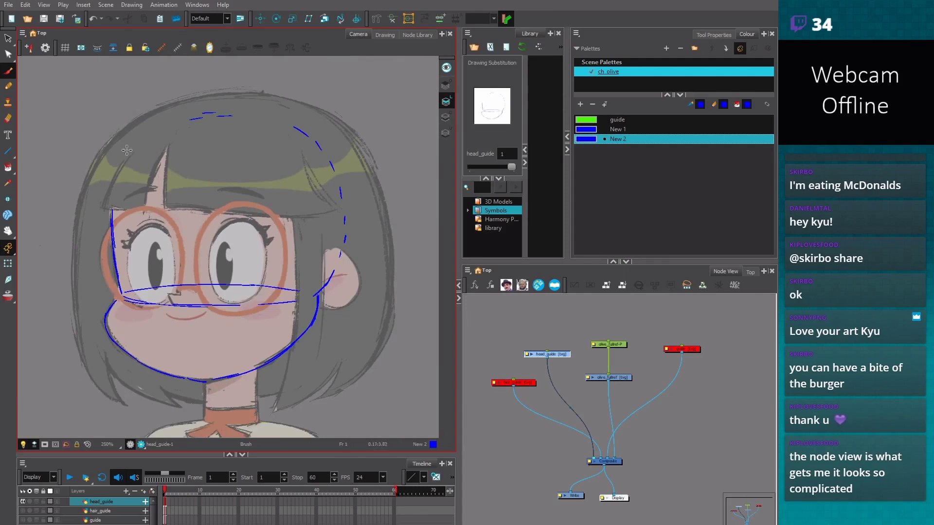
{"action": "left_click_drag", "start_coordinate": [112, 198], "coordinate": [122, 170]}
{"action": "left_click_drag", "start_coordinate": [128, 159], "coordinate": [187, 117]}
{"action": "left_click_drag", "start_coordinate": [126, 297], "coordinate": [297, 295]}
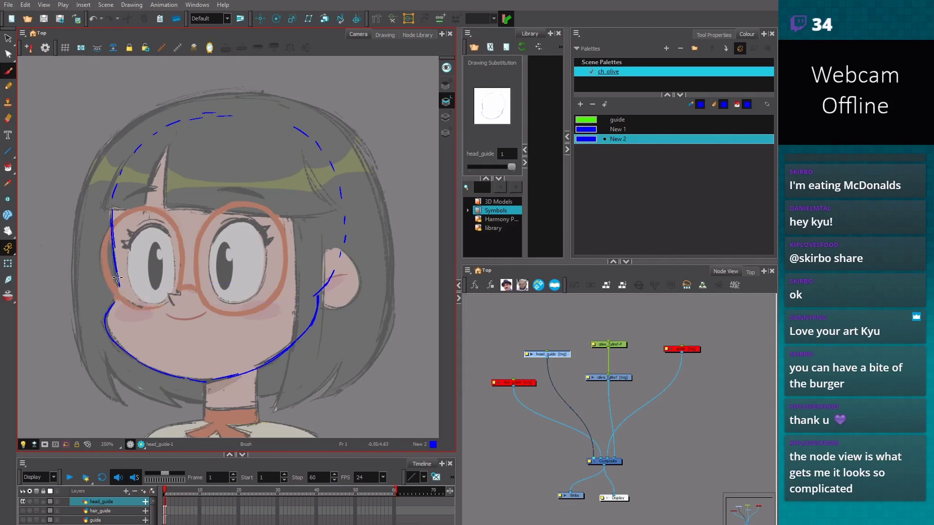
Draw new curves across the face: lower ones around the mouth and an upper arc through the lower eyes, meeting at the ear
{"action": "mouse_move", "coordinate": [117, 276]}
{"action": "left_mouse_down"}
{"action": "mouse_move", "coordinate": [141, 313]}
{"action": "mouse_move", "coordinate": [183, 325]}
{"action": "mouse_move", "coordinate": [312, 298]}
{"action": "left_mouse_up"}
{"action": "left_click_drag", "start_coordinate": [313, 298], "coordinate": [314, 296]}
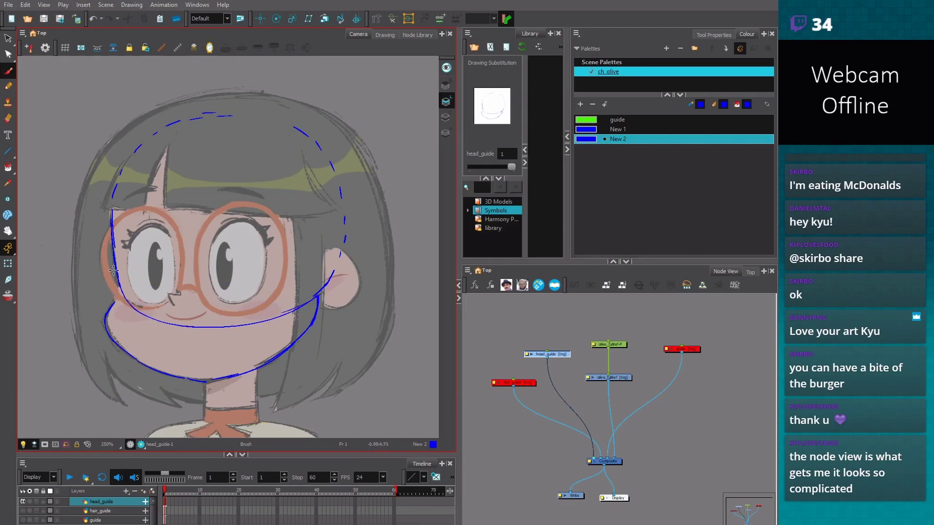
{"action": "mouse_move", "coordinate": [113, 269]}
{"action": "left_mouse_down"}
{"action": "mouse_move", "coordinate": [122, 294]}
{"action": "mouse_move", "coordinate": [155, 322]}
{"action": "mouse_move", "coordinate": [199, 331]}
{"action": "mouse_move", "coordinate": [312, 301]}
{"action": "left_mouse_up"}
{"action": "key", "text": "ctrl+z"}
{"action": "mouse_move", "coordinate": [105, 319]}
{"action": "left_mouse_down"}
{"action": "mouse_move", "coordinate": [120, 293]}
{"action": "mouse_move", "coordinate": [195, 275]}
{"action": "mouse_move", "coordinate": [307, 286]}
{"action": "mouse_move", "coordinate": [318, 297]}
{"action": "left_mouse_up"}
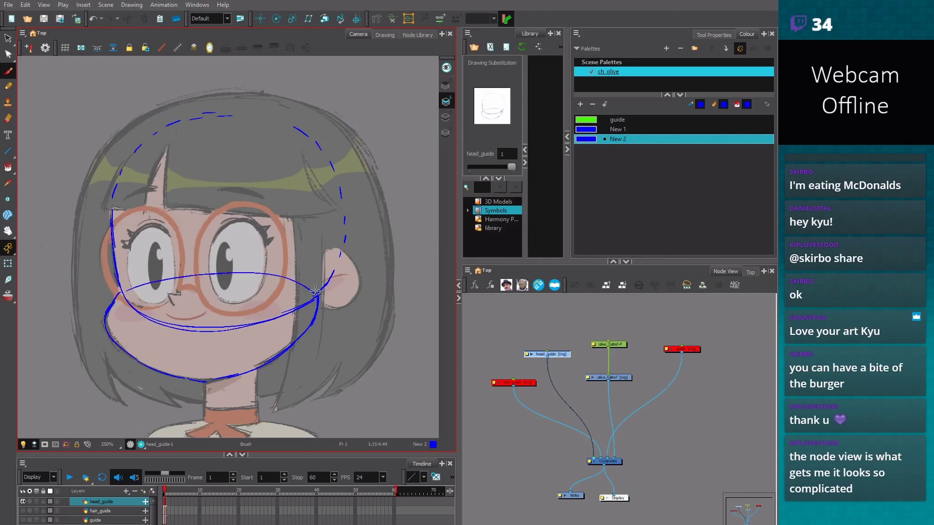
{"action": "mouse_move", "coordinate": [127, 290]}
{"action": "left_mouse_down"}
{"action": "mouse_move", "coordinate": [179, 272]}
{"action": "mouse_move", "coordinate": [290, 278]}
{"action": "mouse_move", "coordinate": [314, 292]}
{"action": "mouse_move", "coordinate": [217, 272]}
{"action": "mouse_move", "coordinate": [145, 284]}
{"action": "mouse_move", "coordinate": [184, 270]}
{"action": "mouse_move", "coordinate": [261, 272]}
{"action": "mouse_move", "coordinate": [320, 297]}
{"action": "left_mouse_up"}
{"action": "scroll", "coordinate": [235, 340], "scroll_direction": "up", "scroll_amount": 1}
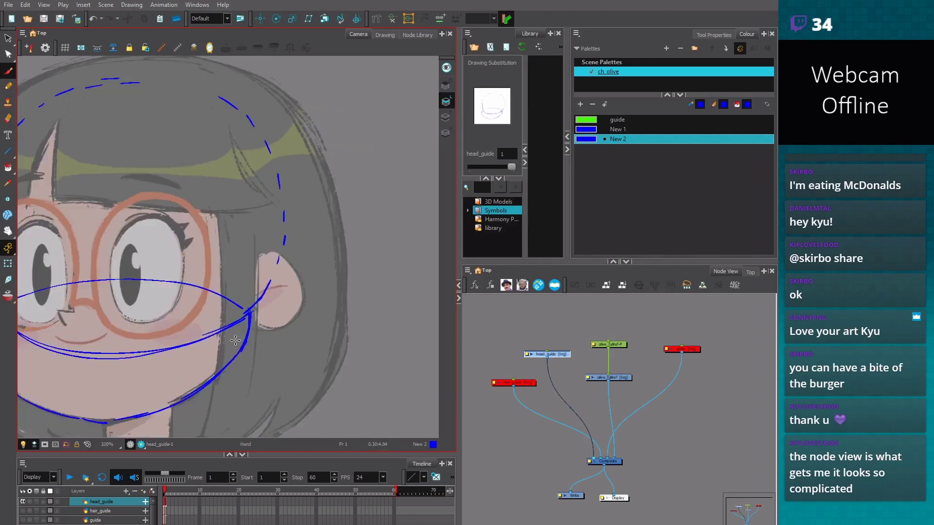
Draw a rounded ear outline in blue over the reference ear, joining it to the end of the jaw line
{"action": "scroll", "coordinate": [234, 338], "scroll_direction": "up", "scroll_amount": 1}
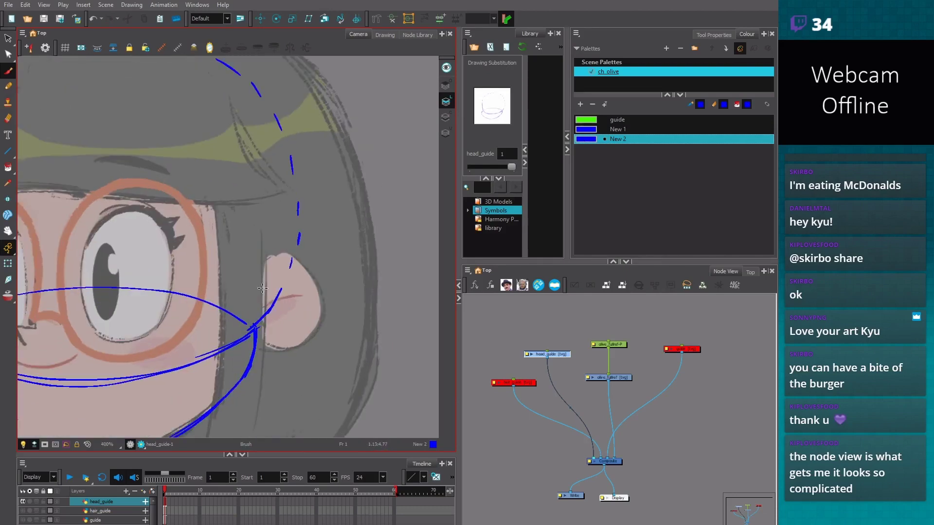
{"action": "mouse_move", "coordinate": [251, 279]}
{"action": "left_mouse_down"}
{"action": "mouse_move", "coordinate": [296, 250]}
{"action": "mouse_move", "coordinate": [311, 263]}
{"action": "mouse_move", "coordinate": [318, 311]}
{"action": "mouse_move", "coordinate": [275, 353]}
{"action": "mouse_move", "coordinate": [245, 338]}
{"action": "mouse_move", "coordinate": [310, 330]}
{"action": "mouse_move", "coordinate": [312, 269]}
{"action": "mouse_move", "coordinate": [262, 255]}
{"action": "mouse_move", "coordinate": [246, 281]}
{"action": "mouse_move", "coordinate": [289, 247]}
{"action": "mouse_move", "coordinate": [255, 347]}
{"action": "mouse_move", "coordinate": [317, 325]}
{"action": "mouse_move", "coordinate": [275, 250]}
{"action": "left_mouse_up"}
{"action": "scroll", "coordinate": [275, 250], "scroll_direction": "down", "scroll_amount": 4}
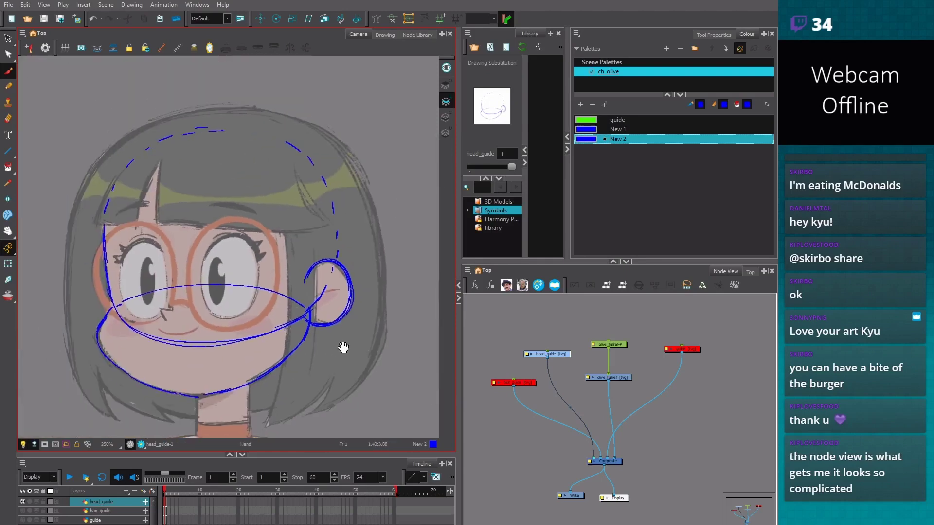
Draw the neck in blue as a capsule, with two vertical sides, a rounded lower end at the collar and a rounded upper end above the chin
{"action": "scroll", "coordinate": [195, 310], "scroll_direction": "up", "scroll_amount": 1}
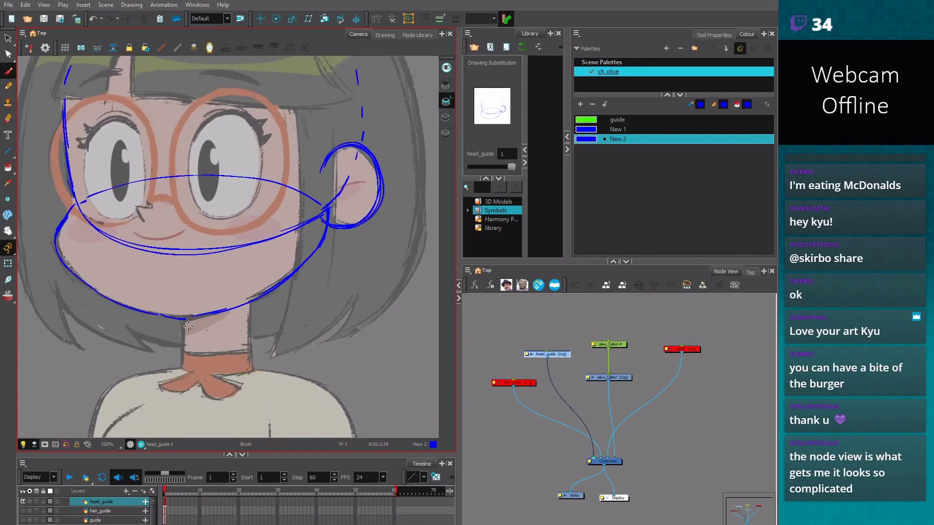
{"action": "mouse_move", "coordinate": [151, 316]}
{"action": "left_mouse_down"}
{"action": "mouse_move", "coordinate": [210, 314]}
{"action": "mouse_move", "coordinate": [184, 295]}
{"action": "left_mouse_up"}
{"action": "left_click_drag", "start_coordinate": [183, 327], "coordinate": [182, 365]}
{"action": "left_click_drag", "start_coordinate": [184, 319], "coordinate": [184, 372]}
{"action": "left_click_drag", "start_coordinate": [249, 293], "coordinate": [248, 370]}
{"action": "key", "text": "space"}
{"action": "mouse_move", "coordinate": [250, 326]}
{"action": "left_mouse_down"}
{"action": "mouse_move", "coordinate": [250, 372]}
{"action": "mouse_move", "coordinate": [267, 348]}
{"action": "left_mouse_up"}
{"action": "mouse_move", "coordinate": [183, 324]}
{"action": "left_mouse_down"}
{"action": "mouse_move", "coordinate": [197, 368]}
{"action": "mouse_move", "coordinate": [245, 350]}
{"action": "left_mouse_up"}
{"action": "mouse_move", "coordinate": [186, 252]}
{"action": "left_mouse_down"}
{"action": "mouse_move", "coordinate": [202, 232]}
{"action": "mouse_move", "coordinate": [233, 233]}
{"action": "mouse_move", "coordinate": [248, 253]}
{"action": "left_mouse_up"}
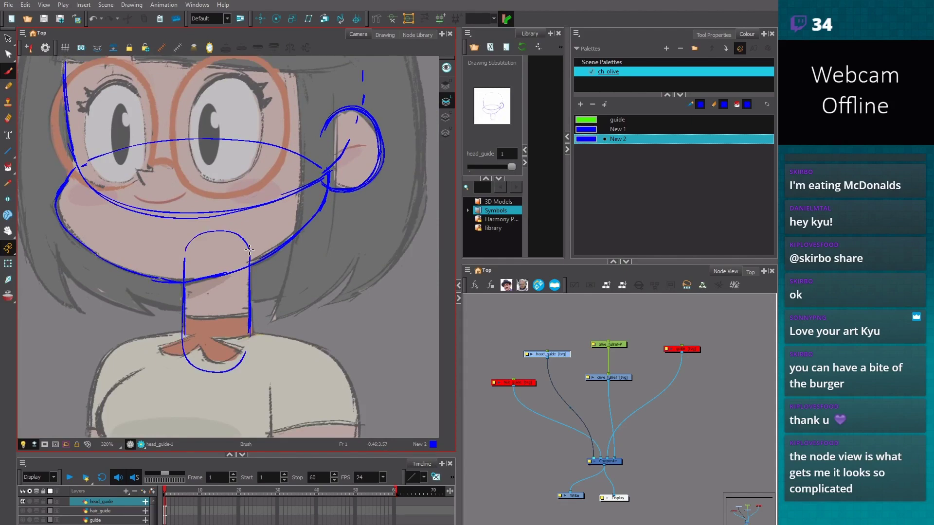
Enlarge the Node View by narrowing the Camera view and shortening the Colour and Library panels
{"action": "scroll", "coordinate": [249, 250], "scroll_direction": "down", "scroll_amount": 2}
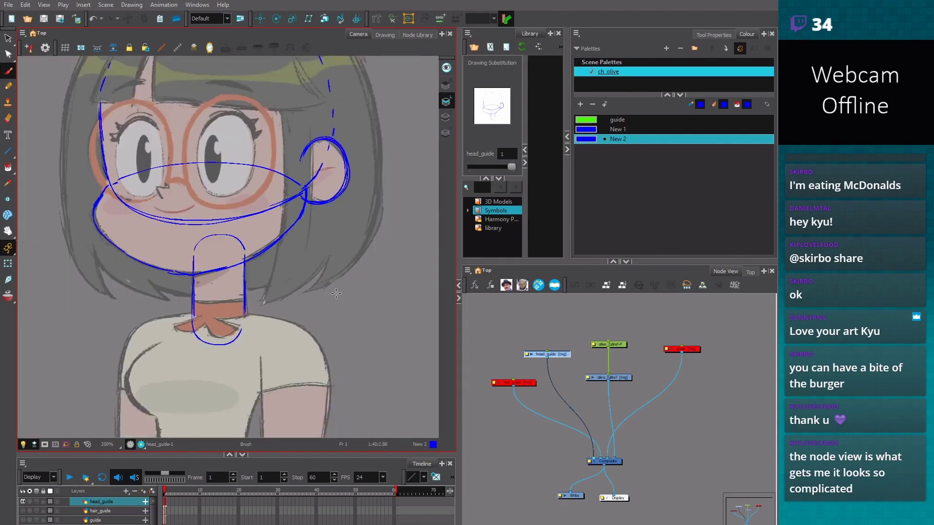
{"action": "left_click_drag", "start_coordinate": [454, 245], "coordinate": [440, 258]}
{"action": "left_click_drag", "start_coordinate": [547, 263], "coordinate": [574, 250]}
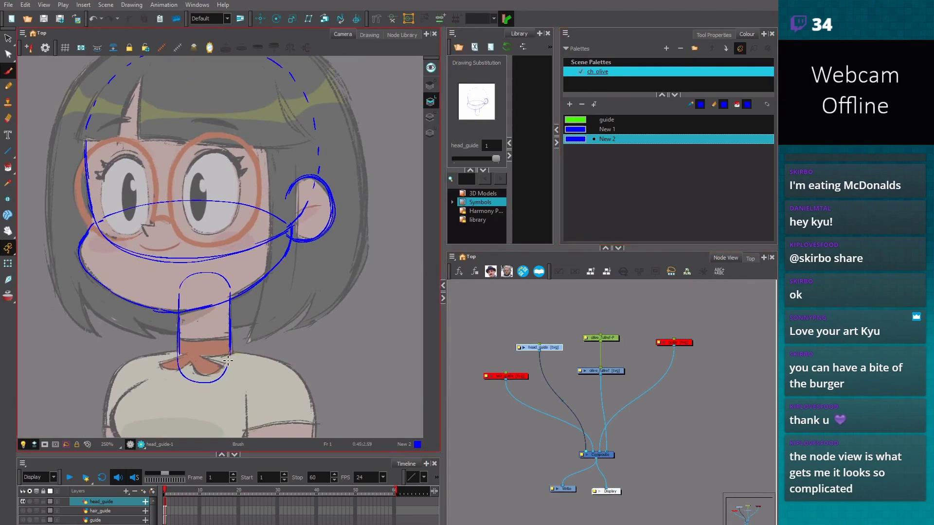
Redraw the dashed skull outline over the bang1 side and crown, and trim the guide line inside the ear
{"action": "left_click_drag", "start_coordinate": [274, 345], "coordinate": [280, 337]}
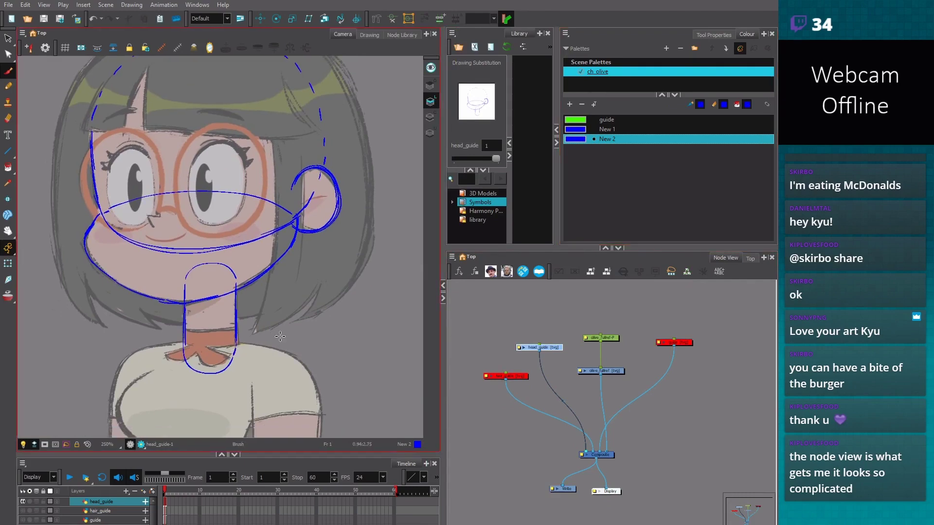
{"action": "left_click_drag", "start_coordinate": [306, 289], "coordinate": [314, 318]}
{"action": "left_click_drag", "start_coordinate": [284, 266], "coordinate": [302, 341]}
{"action": "key", "text": "2"}
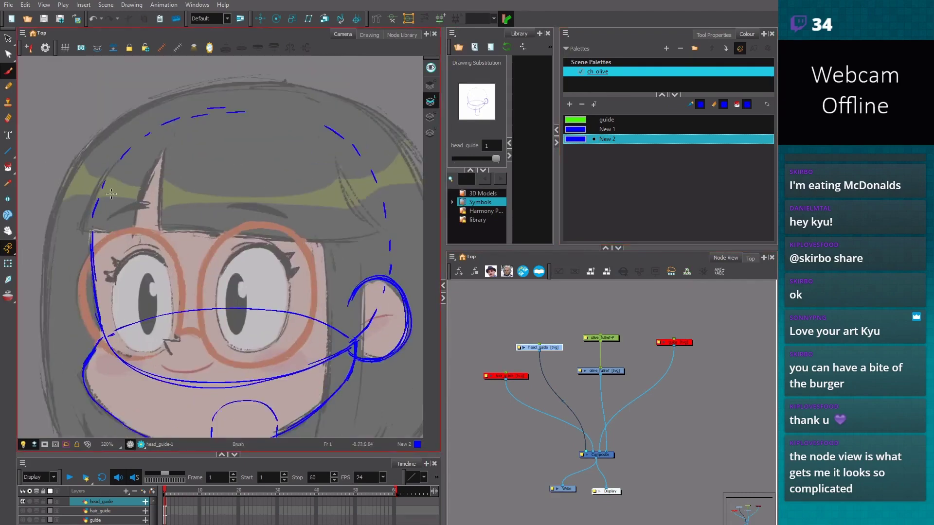
{"action": "key", "text": "e"}
{"action": "left_click_drag", "start_coordinate": [92, 221], "coordinate": [100, 187]}
{"action": "left_click_drag", "start_coordinate": [104, 176], "coordinate": [110, 167]}
{"action": "key", "text": "1"}
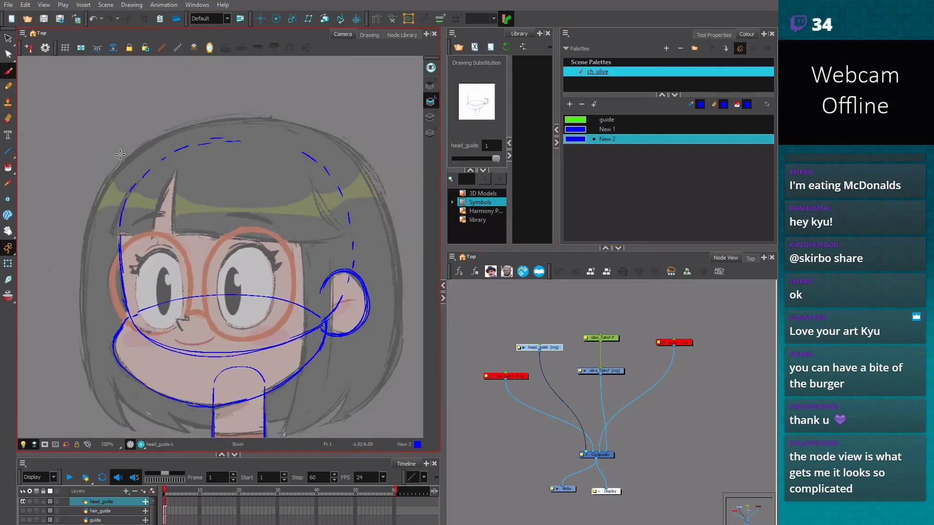
{"action": "left_click_drag", "start_coordinate": [360, 238], "coordinate": [361, 268]}
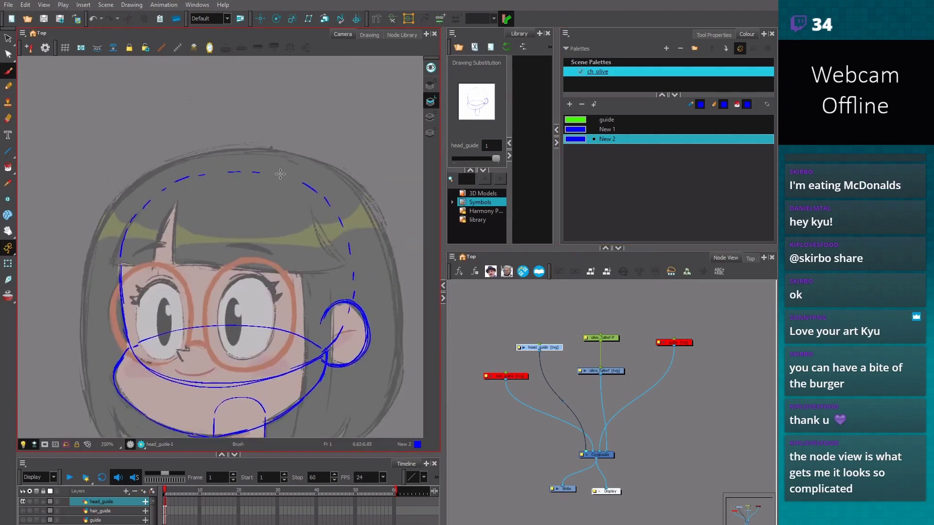
{"action": "scroll", "coordinate": [335, 314], "scroll_direction": "down", "scroll_amount": 1}
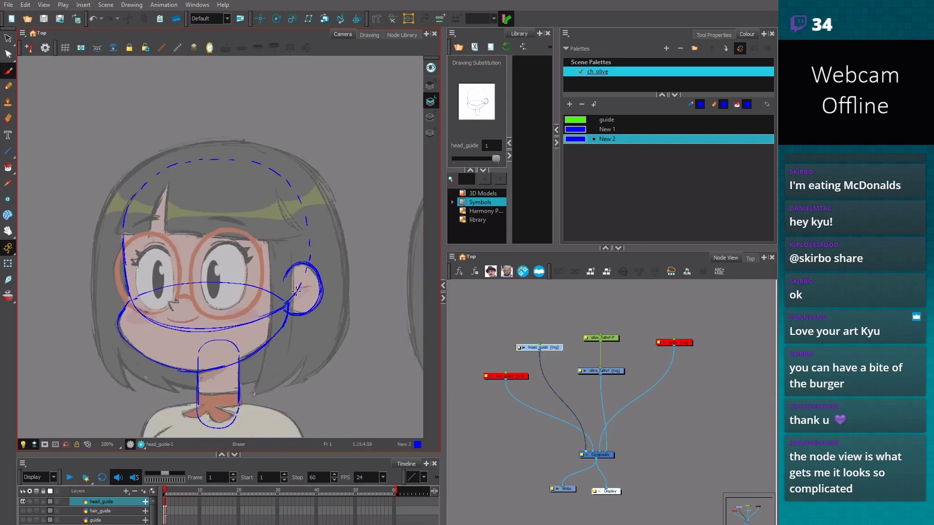
{"action": "left_click_drag", "start_coordinate": [296, 291], "coordinate": [311, 280]}
Review the head and neck guides against the whole reference, comparing the dimmed and undimmed display
{"action": "scroll", "coordinate": [243, 301], "scroll_direction": "up", "scroll_amount": 3}
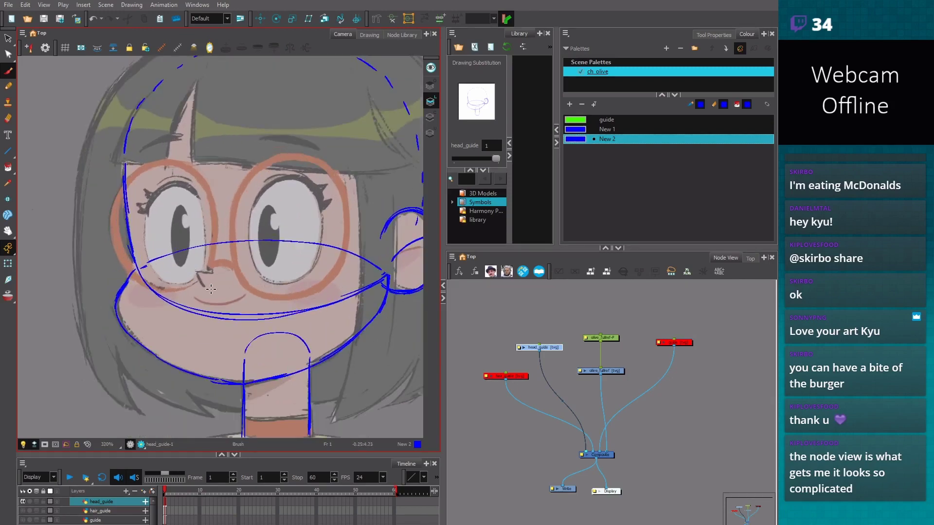
{"action": "scroll", "coordinate": [252, 301], "scroll_direction": "down", "scroll_amount": 3}
{"action": "mouse_move", "coordinate": [402, 389]}
{"action": "left_mouse_down"}
{"action": "mouse_move", "coordinate": [341, 381]}
{"action": "mouse_move", "coordinate": [323, 328]}
{"action": "left_mouse_up"}
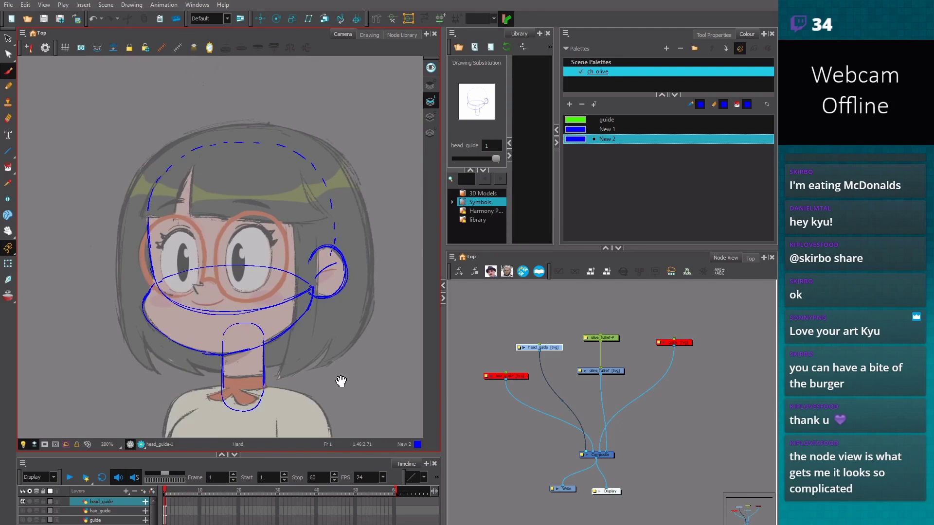
{"action": "scroll", "coordinate": [344, 350], "scroll_direction": "down", "scroll_amount": 1}
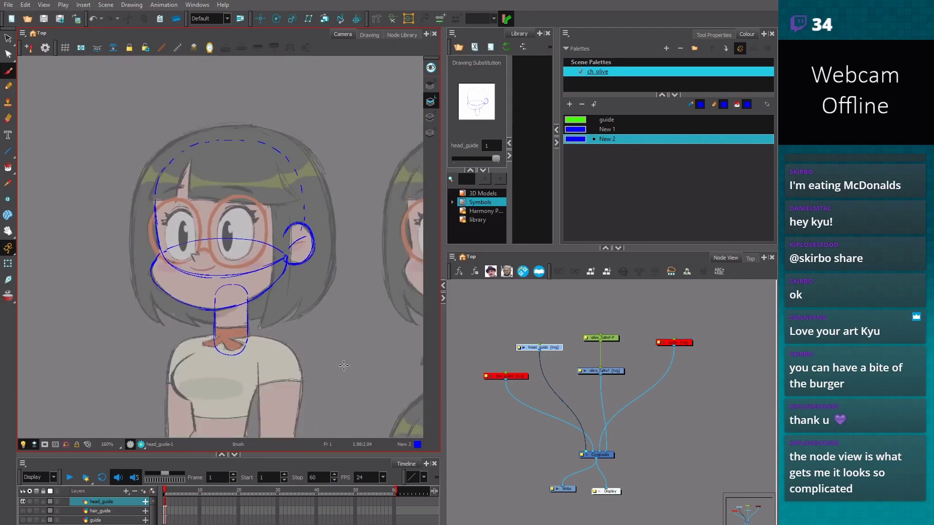
{"action": "scroll", "coordinate": [372, 378], "scroll_direction": "down", "scroll_amount": 1}
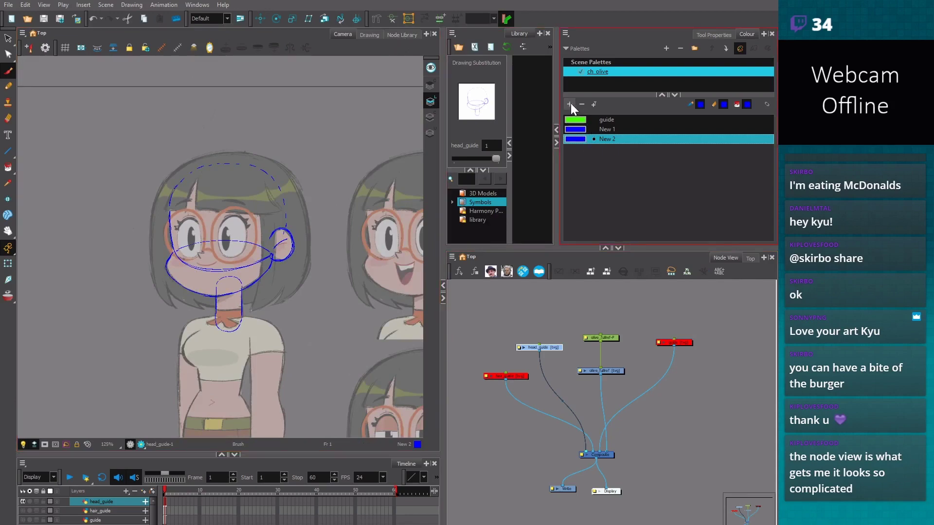
{"action": "scroll", "coordinate": [301, 283], "scroll_direction": "down", "scroll_amount": 1}
{"action": "left_click_drag", "start_coordinate": [306, 301], "coordinate": [282, 278]}
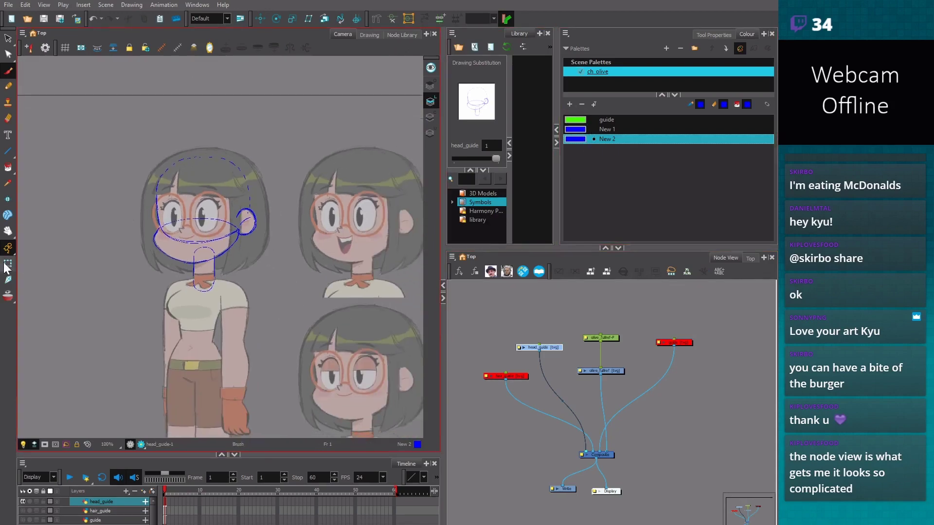
{"action": "left_click", "coordinate": [8, 264]}
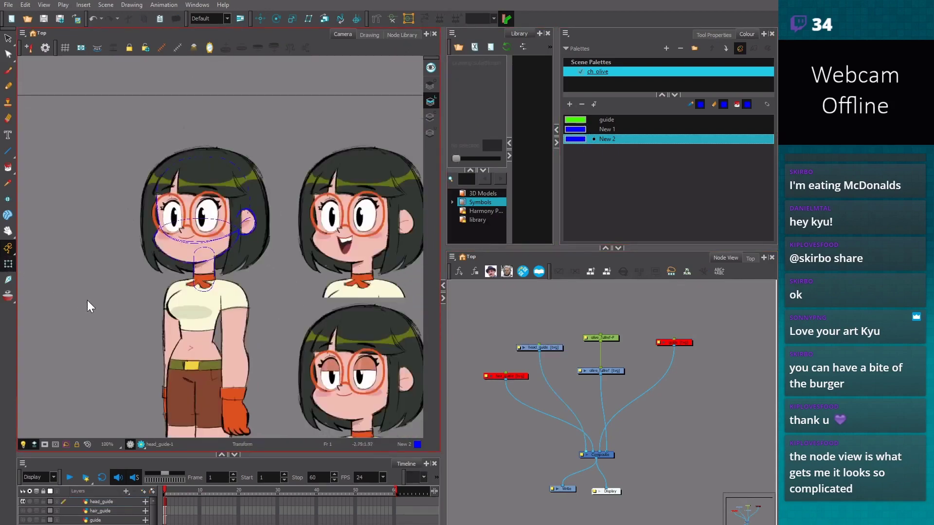
{"action": "left_click", "coordinate": [165, 503]}
{"action": "left_click", "coordinate": [23, 444]}
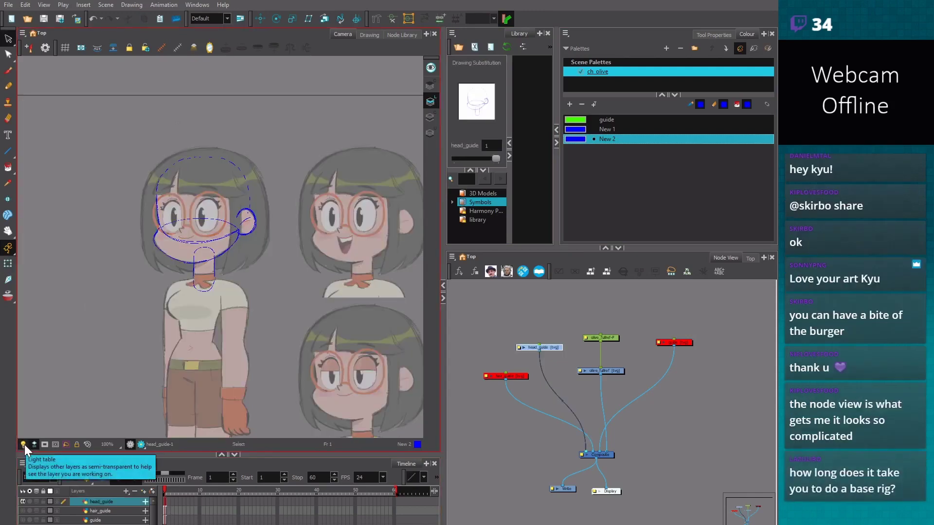
{"action": "left_click", "coordinate": [478, 328]}
{"action": "left_click", "coordinate": [477, 328]}
{"action": "key", "text": "1"}
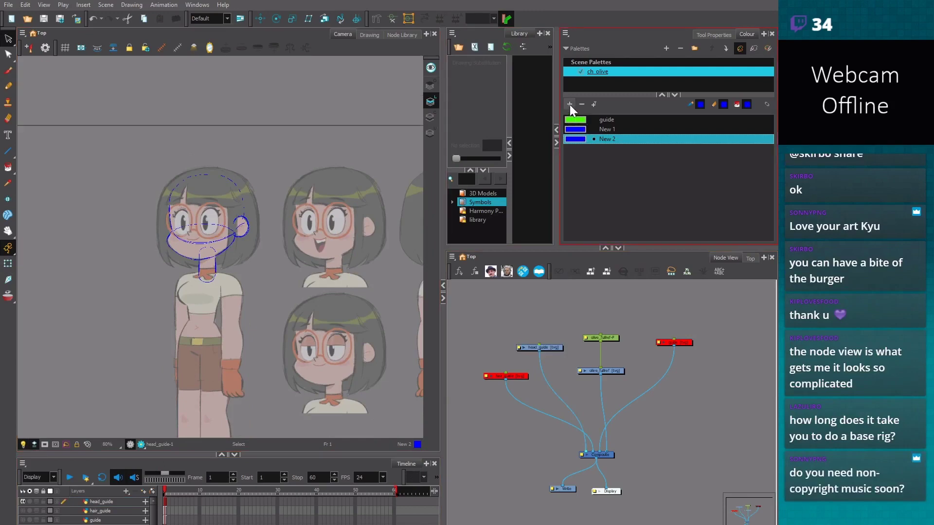
Add a colour to the ch_olive palette, make it white and name it wh
{"action": "left_click", "coordinate": [569, 104]}
{"action": "double_click", "coordinate": [576, 149]}
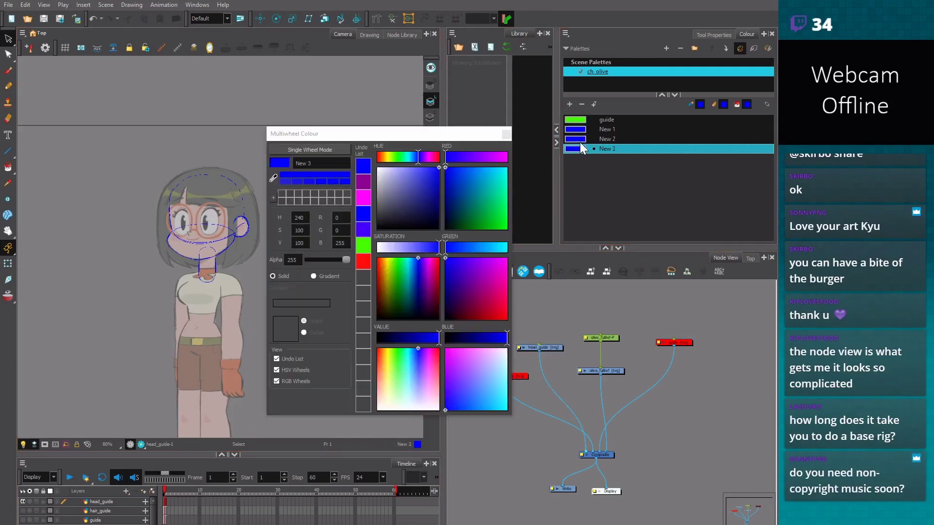
{"action": "left_click", "coordinate": [575, 120]}
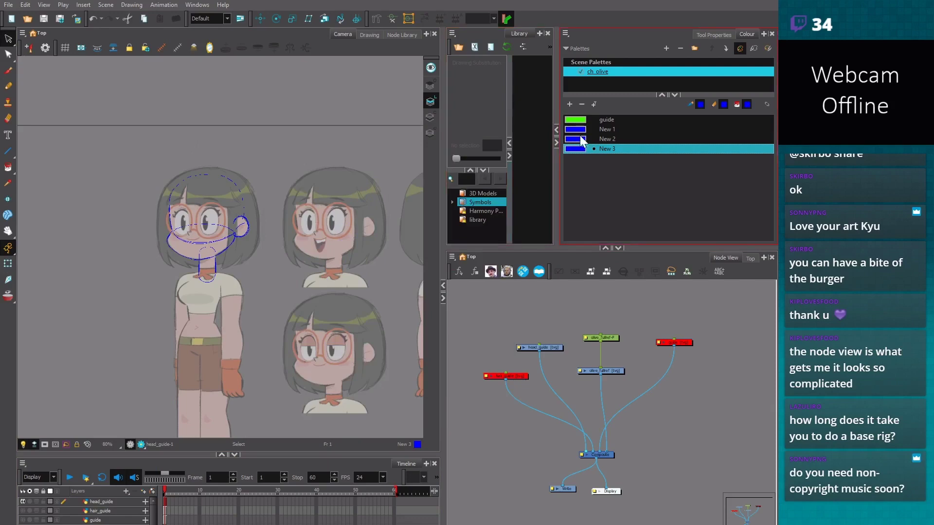
{"action": "double_click", "coordinate": [580, 148]}
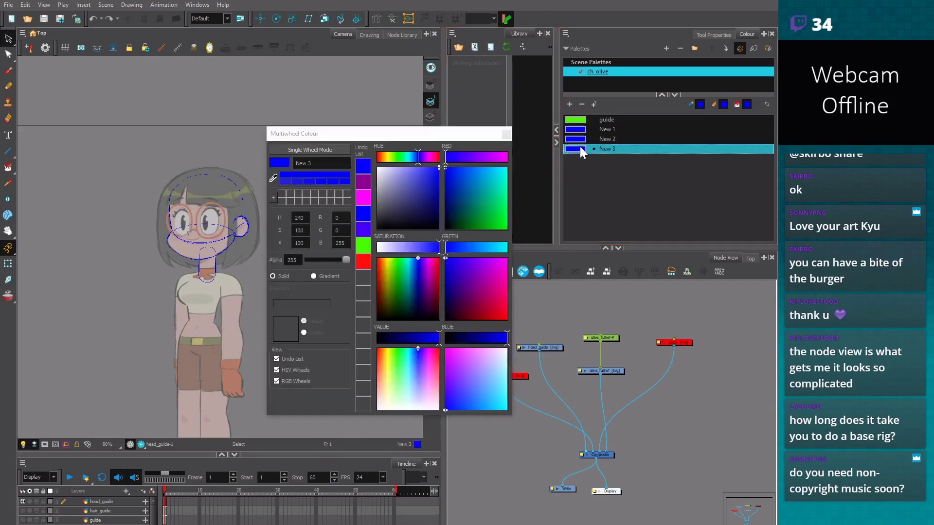
{"action": "left_click_drag", "start_coordinate": [382, 171], "coordinate": [242, 160]}
{"action": "type", "text": "wh"}
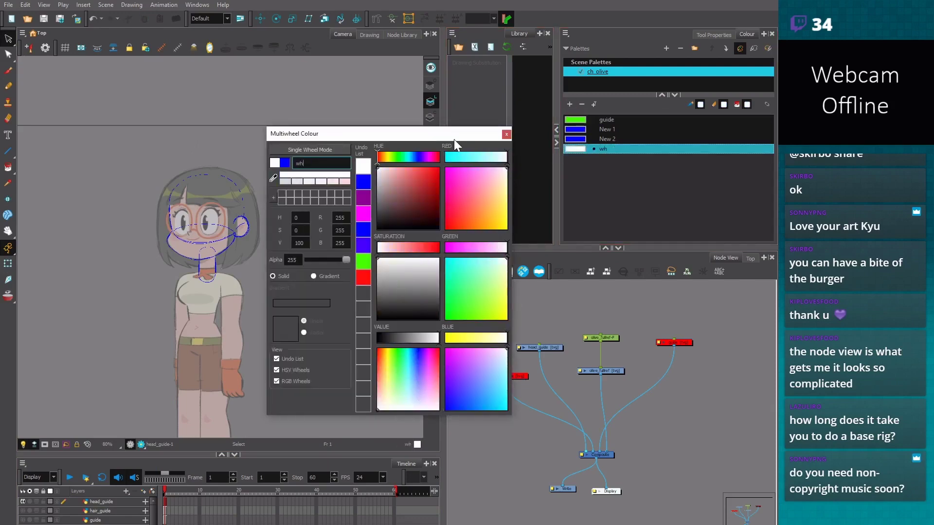
{"action": "left_click", "coordinate": [506, 134]}
Add a vector drawing layer named wh next to the guide layer
{"action": "left_click", "coordinate": [115, 522]}
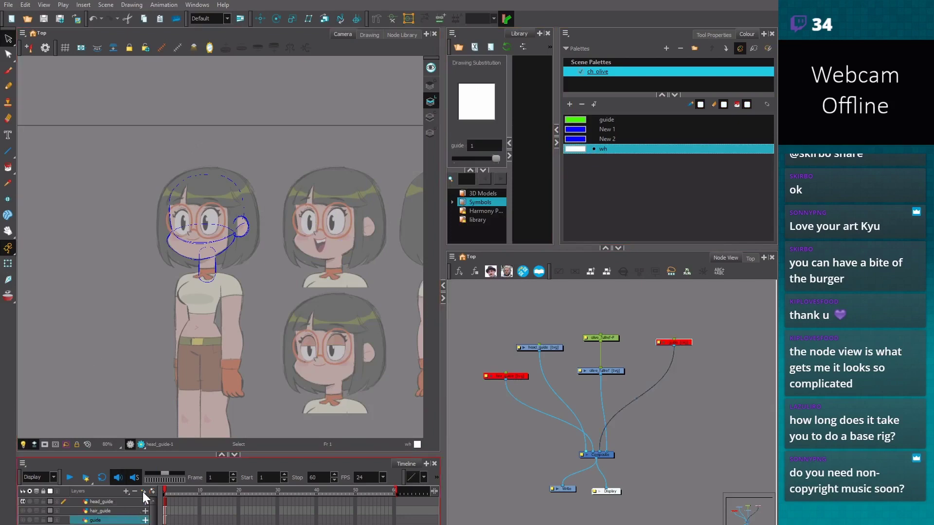
{"action": "left_click", "coordinate": [144, 491]}
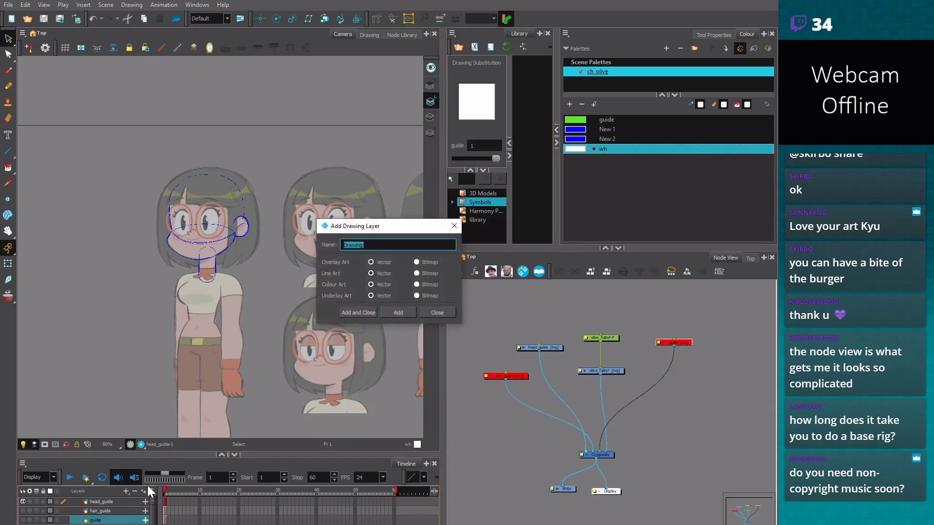
{"action": "type", "text": "wh"}
{"action": "key", "text": "Return"}
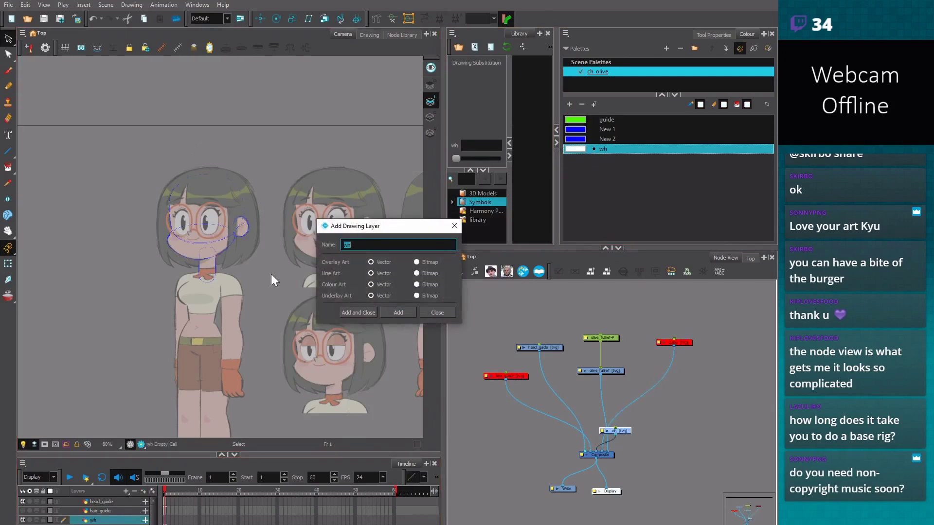
{"action": "left_click", "coordinate": [437, 312]}
Draw a large filled white rectangle on the wh layer that covers the whole reference sheet
{"action": "left_click", "coordinate": [8, 151]}
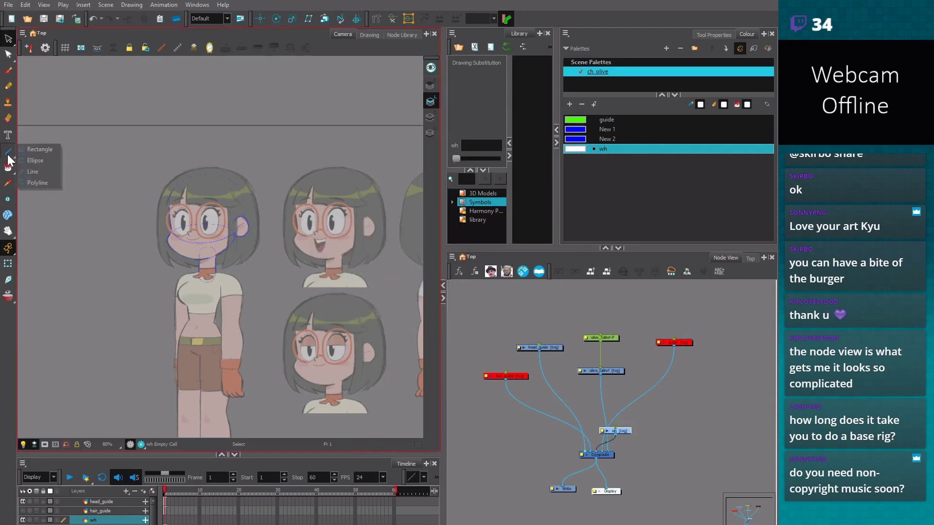
{"action": "left_click", "coordinate": [35, 154]}
{"action": "key", "text": "2"}
{"action": "key", "text": "2"}
{"action": "mouse_move", "coordinate": [134, 179]}
{"action": "left_mouse_down"}
{"action": "mouse_move", "coordinate": [231, 250]}
{"action": "mouse_move", "coordinate": [399, 408]}
{"action": "left_mouse_up"}
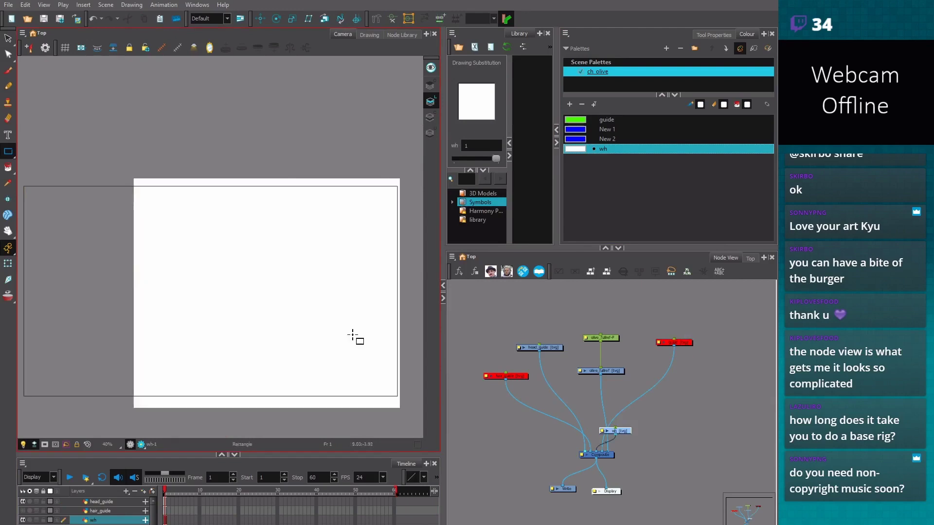
Rearrange the nodes so that wh sits between the guide node and the olive_fullref reference nodes above the composite
{"action": "left_click", "coordinate": [645, 413]}
{"action": "mouse_move", "coordinate": [634, 426]}
{"action": "left_mouse_down"}
{"action": "mouse_move", "coordinate": [700, 377]}
{"action": "mouse_move", "coordinate": [662, 346]}
{"action": "mouse_move", "coordinate": [730, 343]}
{"action": "left_mouse_up"}
{"action": "mouse_move", "coordinate": [621, 319]}
{"action": "left_mouse_down"}
{"action": "mouse_move", "coordinate": [599, 385]}
{"action": "mouse_move", "coordinate": [762, 331]}
{"action": "mouse_move", "coordinate": [598, 328]}
{"action": "left_mouse_up"}
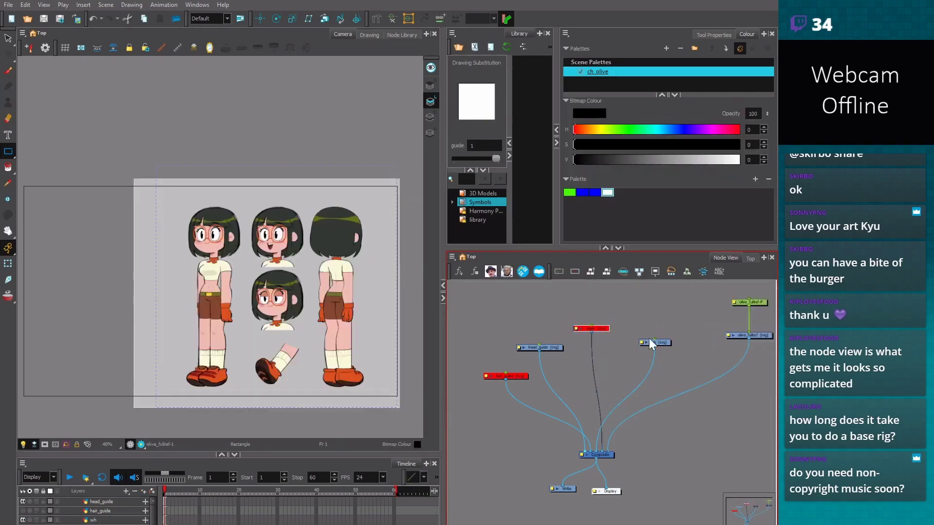
{"action": "left_click_drag", "start_coordinate": [648, 342], "coordinate": [661, 329]}
{"action": "left_click", "coordinate": [23, 294]}
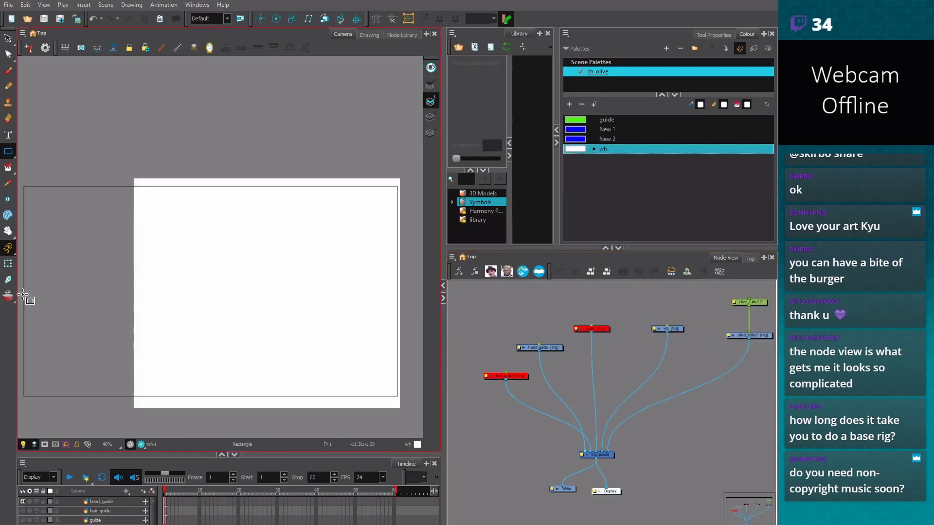
Lower the alpha of the wh colour to 152 so the reference shows through the rectangle
{"action": "left_click", "coordinate": [7, 263]}
{"action": "scroll", "coordinate": [117, 309], "scroll_direction": "up", "scroll_amount": 1}
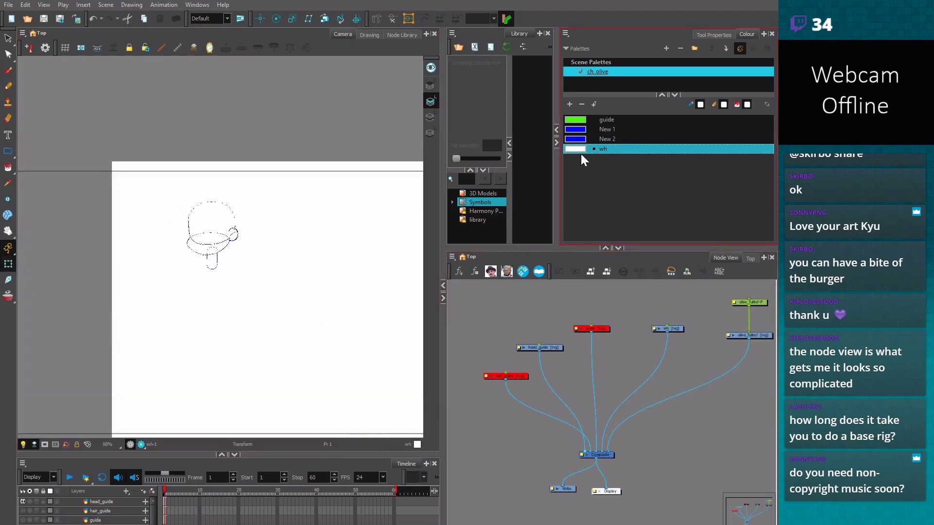
{"action": "double_click", "coordinate": [580, 148]}
{"action": "left_click_drag", "start_coordinate": [342, 258], "coordinate": [328, 262]}
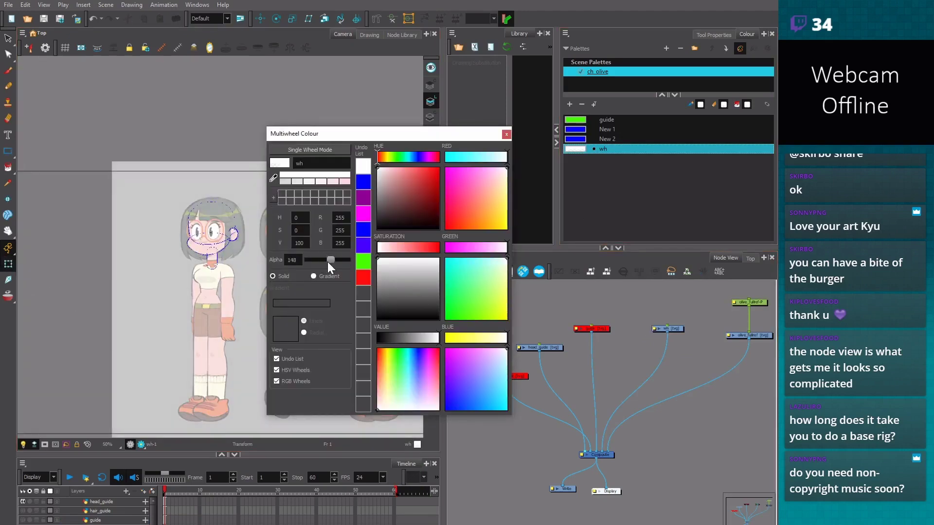
{"action": "left_click", "coordinate": [505, 134]}
{"action": "key", "text": "2"}
{"action": "key", "text": "2"}
{"action": "key", "text": "2"}
{"action": "key", "text": "2"}
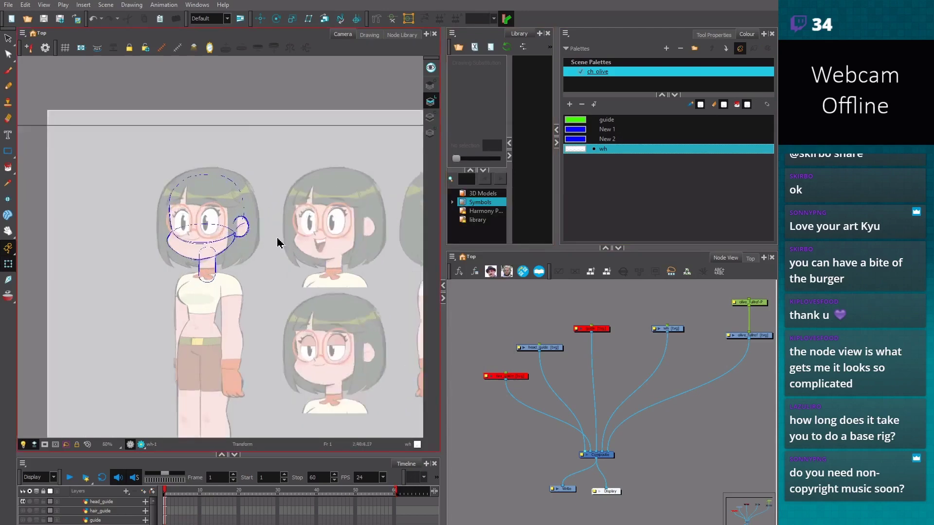
Change the wh colour to a very light grey with RGB 239 and set its alpha to 210
{"action": "double_click", "coordinate": [576, 150]}
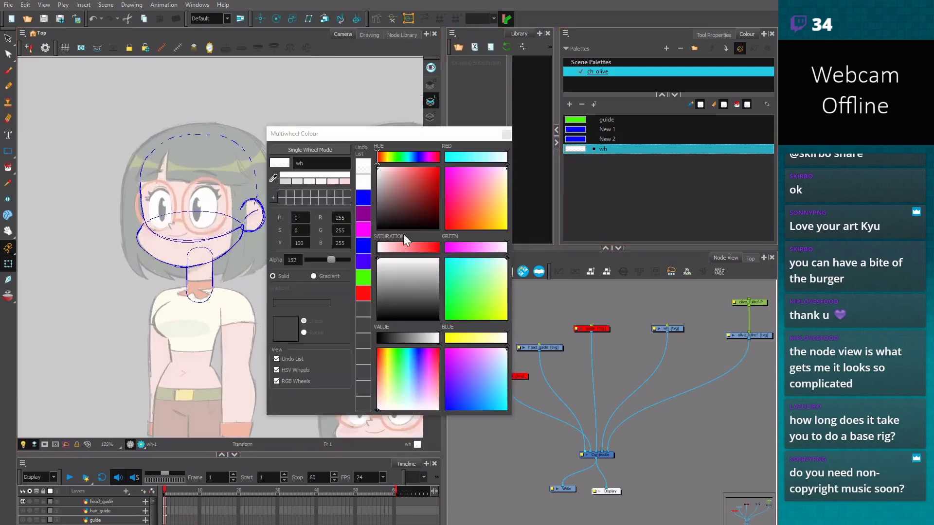
{"action": "left_click_drag", "start_coordinate": [391, 211], "coordinate": [362, 194]}
{"action": "left_click_drag", "start_coordinate": [377, 284], "coordinate": [377, 289]}
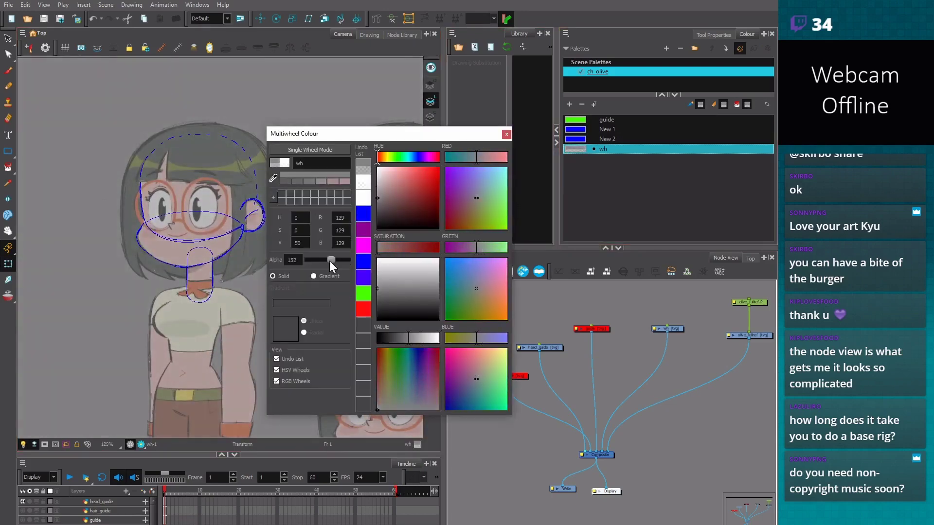
{"action": "left_click_drag", "start_coordinate": [329, 260], "coordinate": [338, 260]}
{"action": "left_click_drag", "start_coordinate": [383, 194], "coordinate": [362, 175]}
{"action": "left_click", "coordinate": [362, 175]}
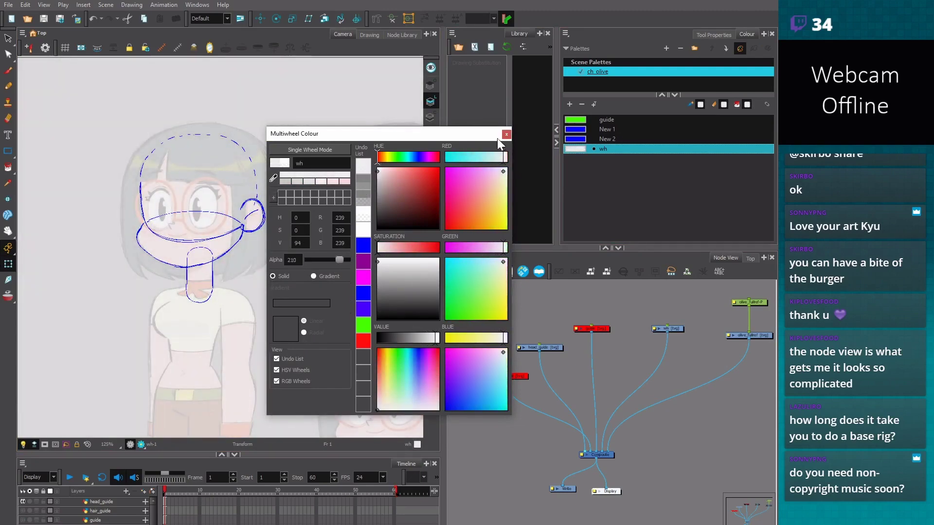
Select the head_guide drawing for brush work and change the New 2 palette colour to a bright purple
{"action": "left_click", "coordinate": [506, 134]}
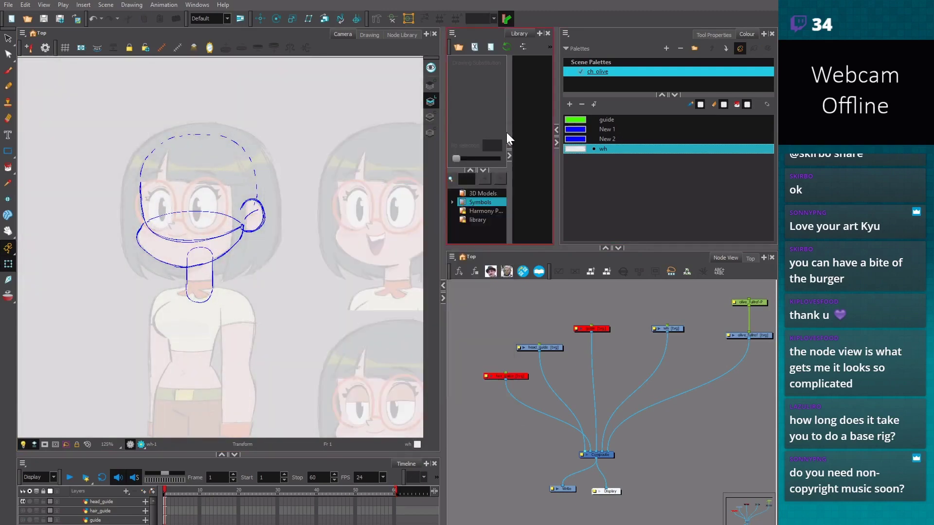
{"action": "left_click", "coordinate": [165, 503]}
{"action": "key", "text": "alt+b"}
{"action": "scroll", "coordinate": [239, 288], "scroll_direction": "up", "scroll_amount": 2}
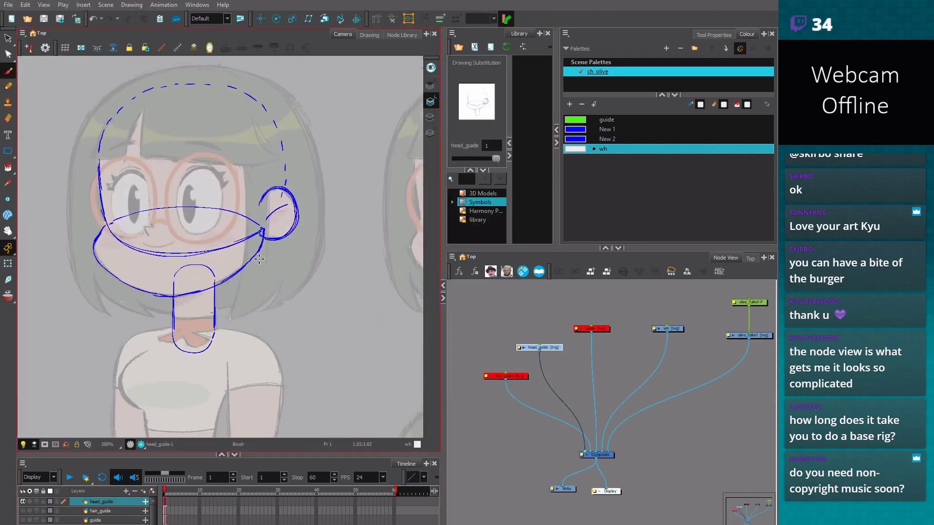
{"action": "left_click", "coordinate": [581, 139]}
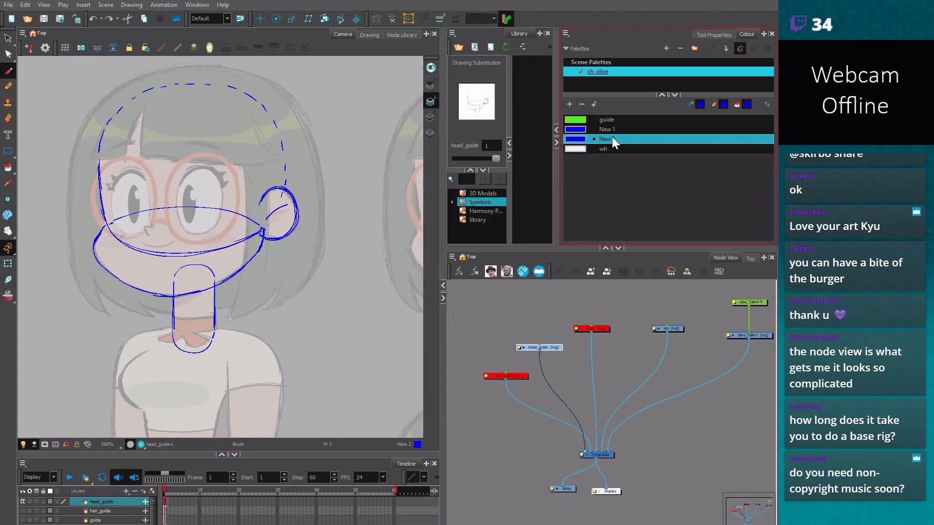
{"action": "double_click", "coordinate": [610, 139]}
{"action": "double_click", "coordinate": [582, 144]}
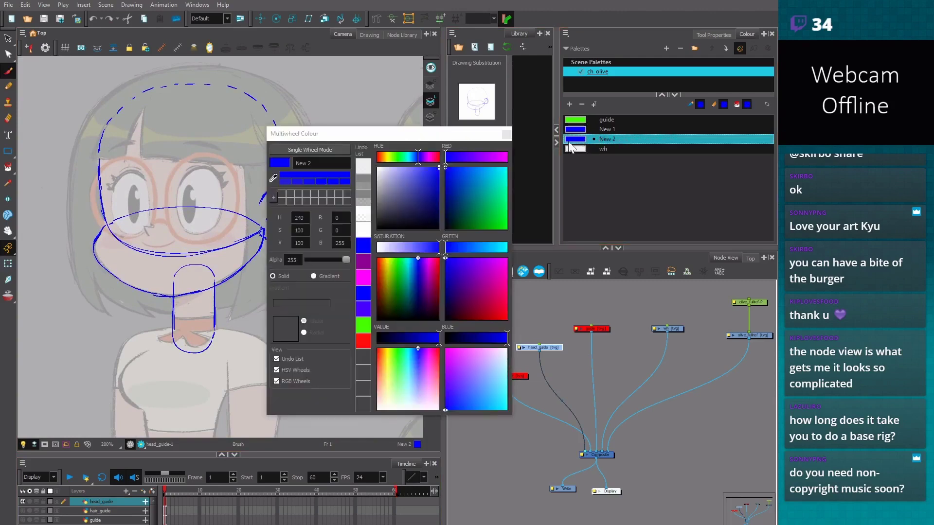
{"action": "left_click", "coordinate": [492, 156]}
{"action": "left_click_drag", "start_coordinate": [491, 156], "coordinate": [490, 156]}
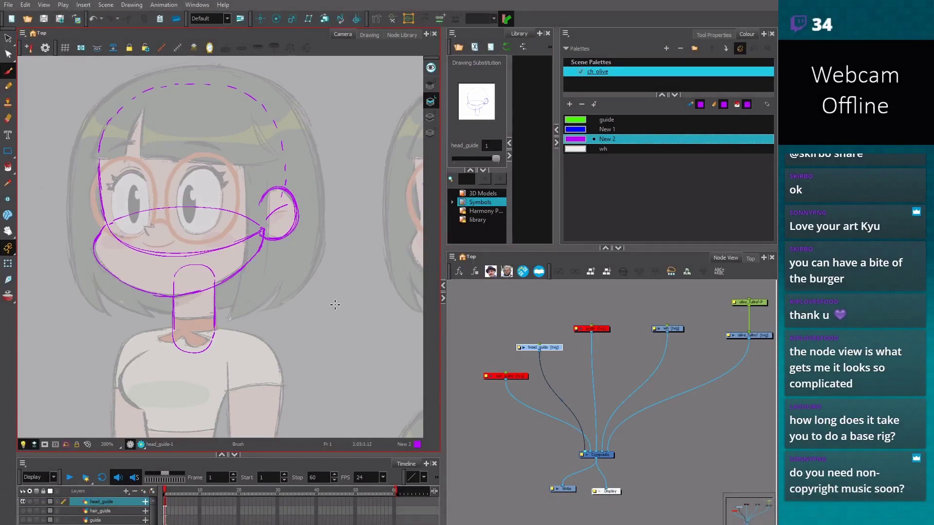
Hide the wh layer over the reference sheet and deselect the head_guide drawing with the Transform tool
{"action": "scroll", "coordinate": [344, 318], "scroll_direction": "down", "scroll_amount": 5}
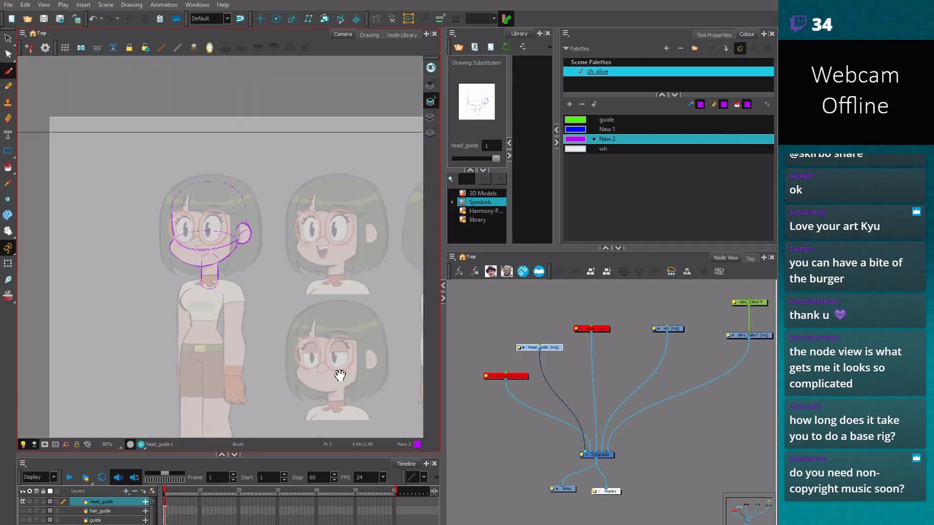
{"action": "left_click_drag", "start_coordinate": [339, 375], "coordinate": [306, 318]}
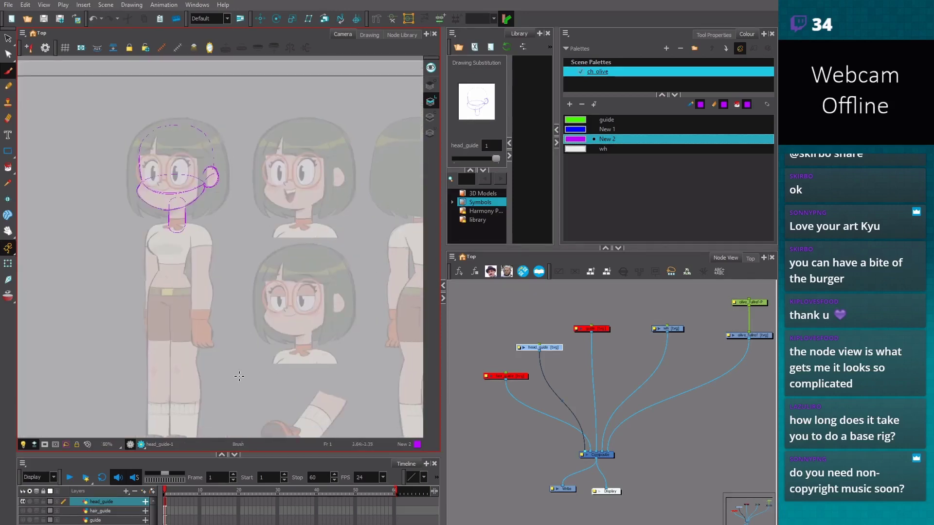
{"action": "left_click", "coordinate": [23, 524]}
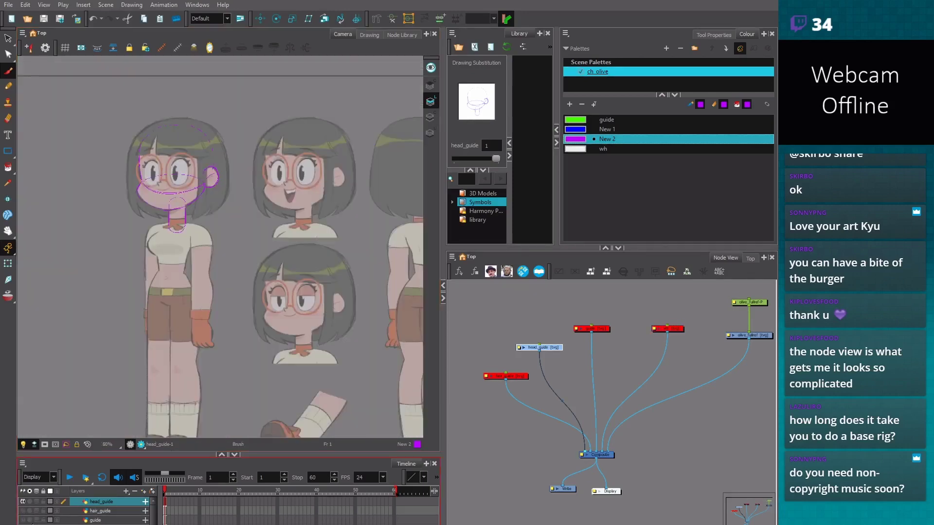
{"action": "key", "text": "shift+t"}
{"action": "left_click", "coordinate": [57, 299]}
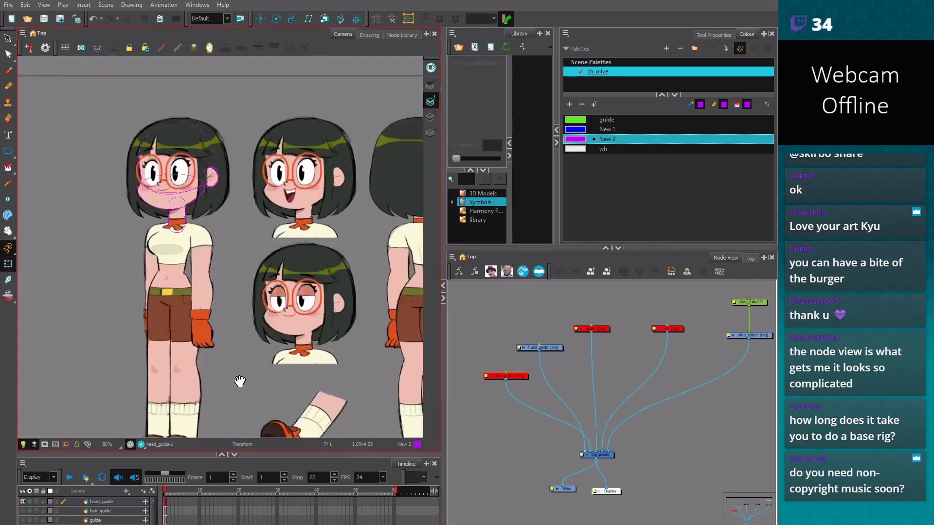
{"action": "left_click_drag", "start_coordinate": [239, 381], "coordinate": [246, 351]}
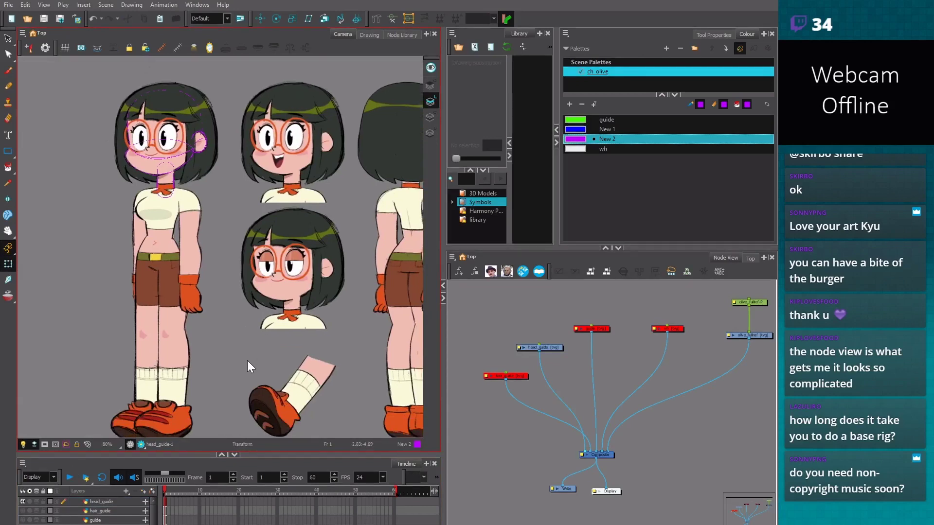
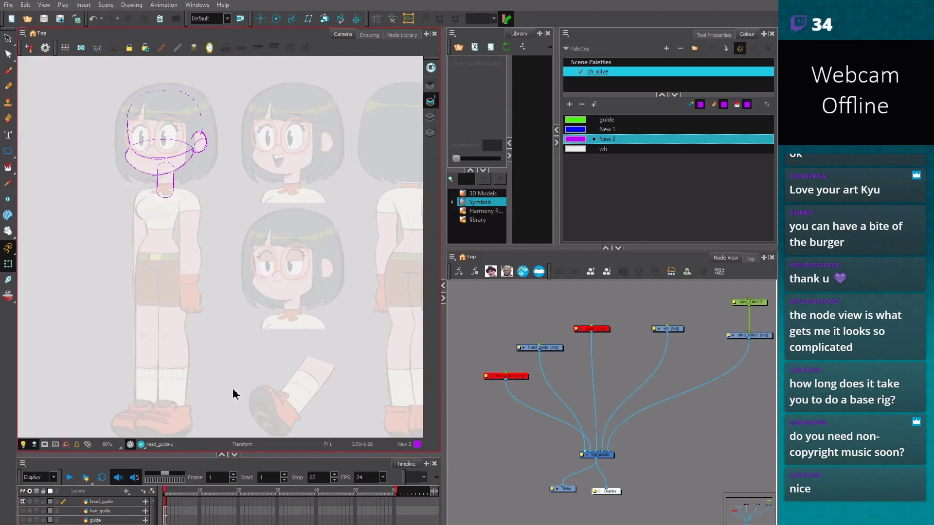
Brush the left side of the torso from the waist up to the shoulder, with short shoulder strokes beside the neck
{"action": "left_click_drag", "start_coordinate": [260, 298], "coordinate": [285, 391]}
{"action": "key", "text": "2"}
{"action": "key", "text": "2"}
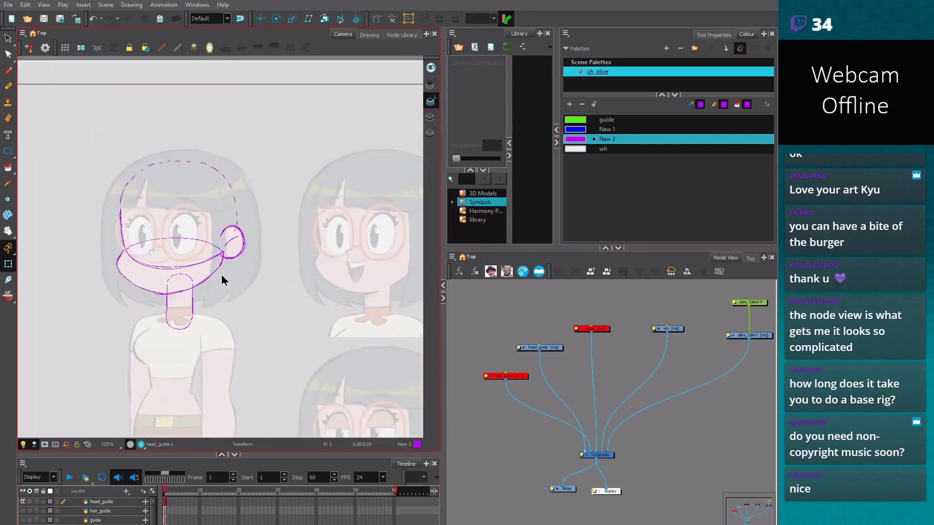
{"action": "key", "text": "alt+b"}
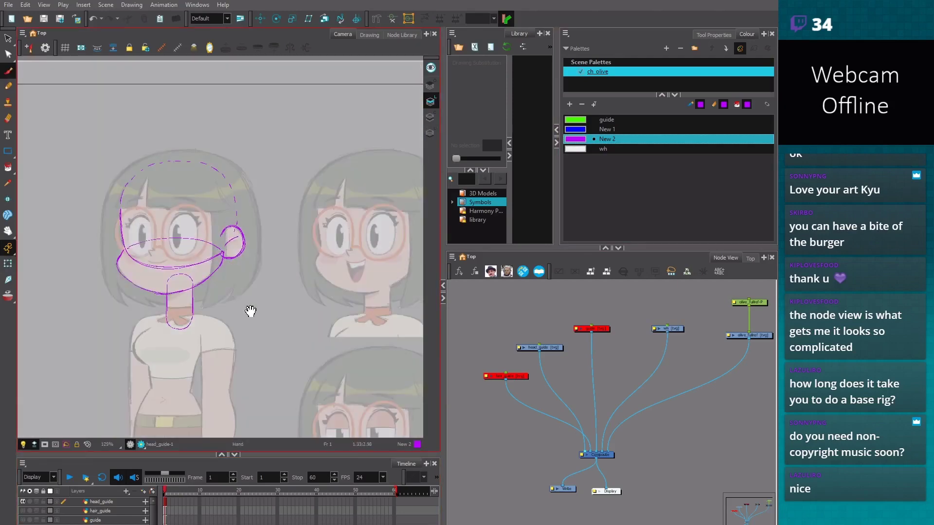
{"action": "scroll", "coordinate": [250, 311], "scroll_direction": "up", "scroll_amount": 2}
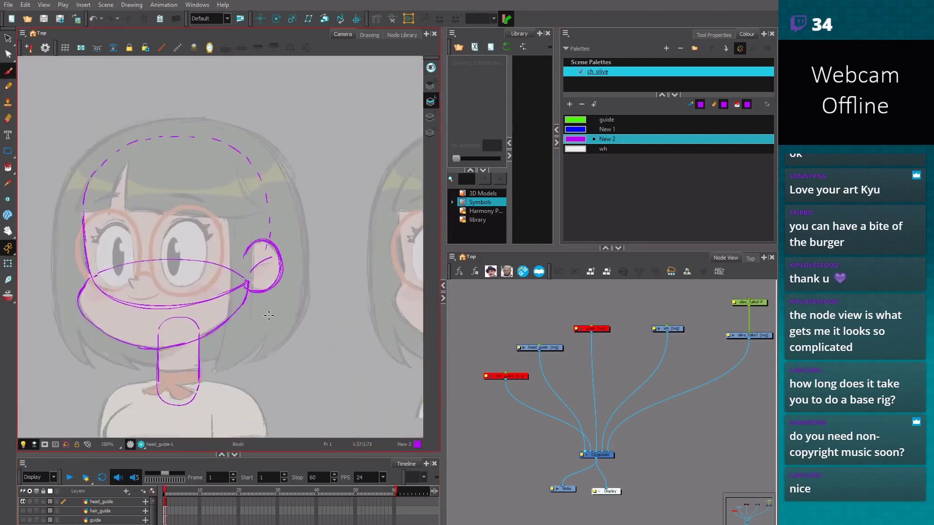
{"action": "key", "text": "1"}
{"action": "left_click_drag", "start_coordinate": [224, 371], "coordinate": [258, 329]}
{"action": "key", "text": "2"}
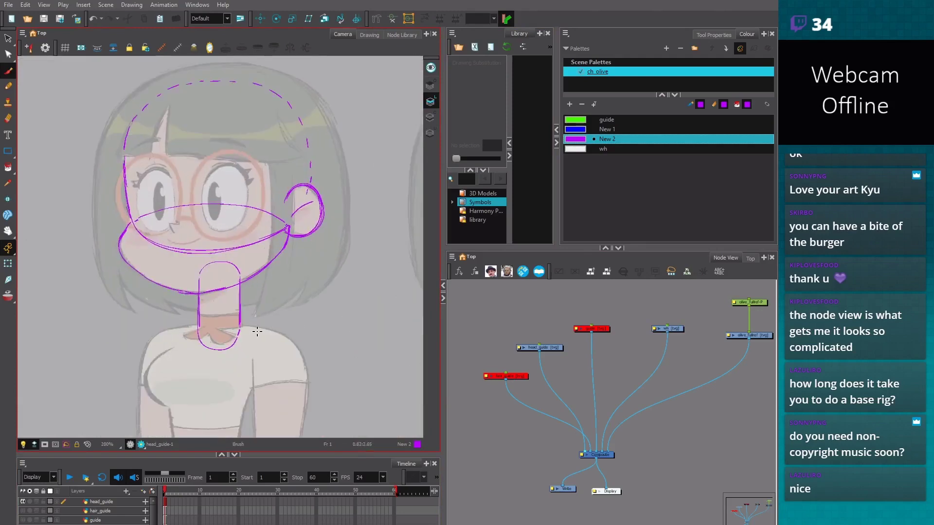
{"action": "key", "text": "2"}
{"action": "mouse_move", "coordinate": [267, 367]}
{"action": "left_mouse_down"}
{"action": "mouse_move", "coordinate": [291, 365]}
{"action": "mouse_move", "coordinate": [285, 360]}
{"action": "mouse_move", "coordinate": [287, 410]}
{"action": "mouse_move", "coordinate": [265, 319]}
{"action": "mouse_move", "coordinate": [296, 315]}
{"action": "left_mouse_up"}
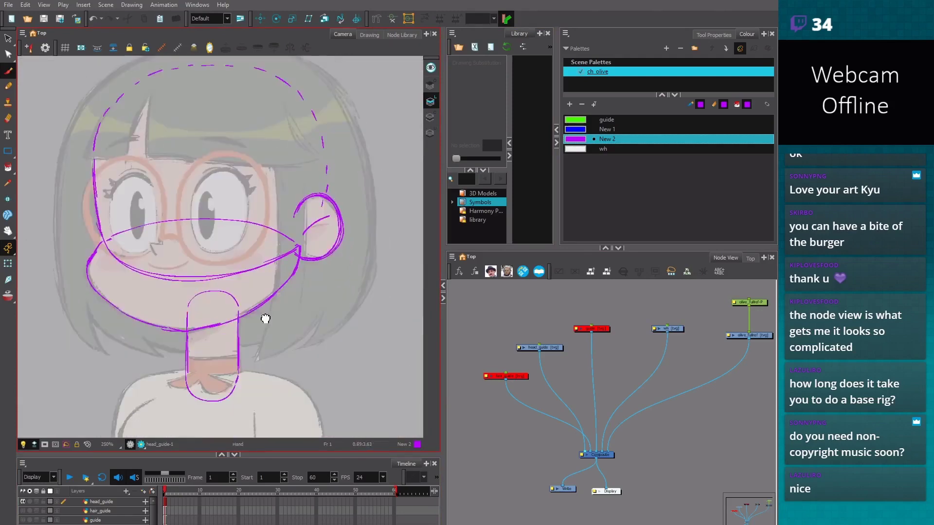
{"action": "scroll", "coordinate": [289, 328], "scroll_direction": "down", "scroll_amount": 2}
{"action": "key", "text": "2"}
{"action": "key", "text": "2"}
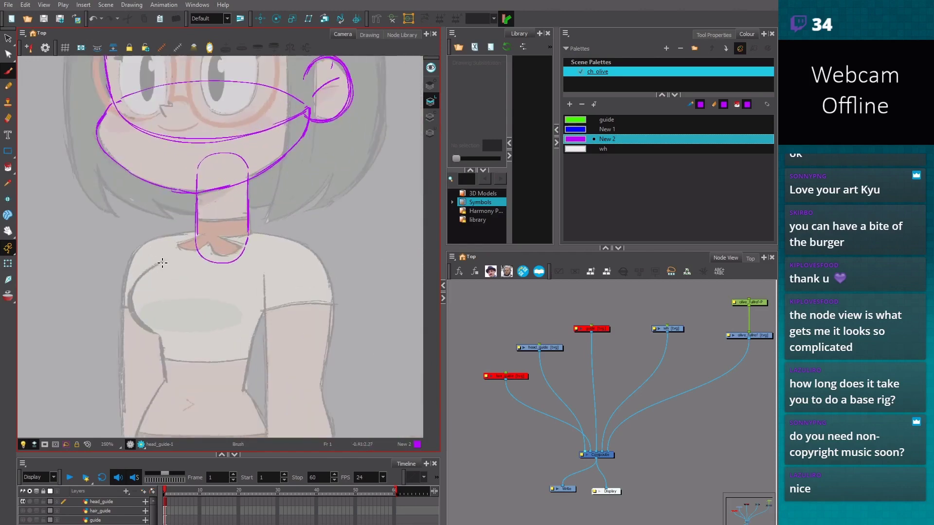
{"action": "left_click_drag", "start_coordinate": [156, 313], "coordinate": [164, 373]}
{"action": "mouse_move", "coordinate": [178, 234]}
{"action": "left_mouse_down"}
{"action": "mouse_move", "coordinate": [153, 271]}
{"action": "mouse_move", "coordinate": [155, 304]}
{"action": "left_mouse_up"}
{"action": "left_click_drag", "start_coordinate": [167, 238], "coordinate": [181, 232]}
{"action": "left_click_drag", "start_coordinate": [238, 231], "coordinate": [255, 233]}
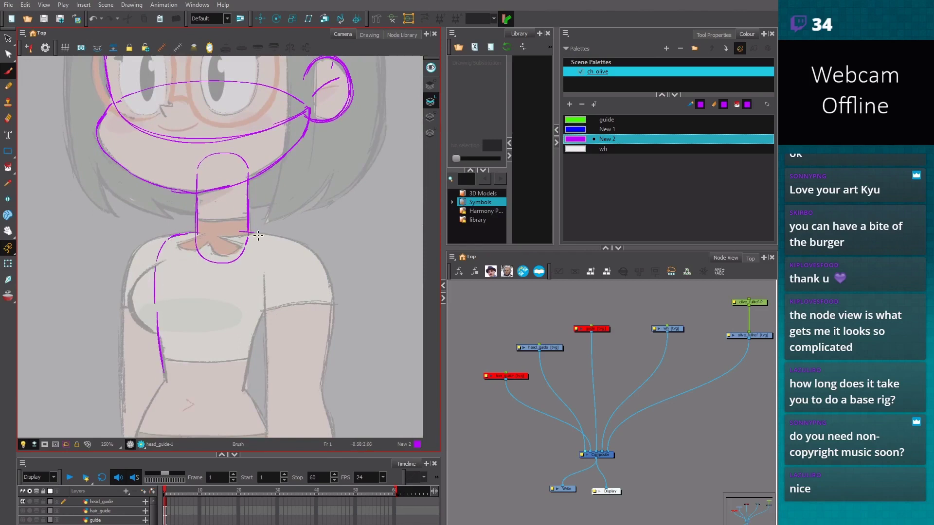
Brush a short stroke for the right shoulder edge and a vertical guide line down the middle of the chest
{"action": "key", "text": "space"}
{"action": "left_click_drag", "start_coordinate": [295, 366], "coordinate": [286, 323]}
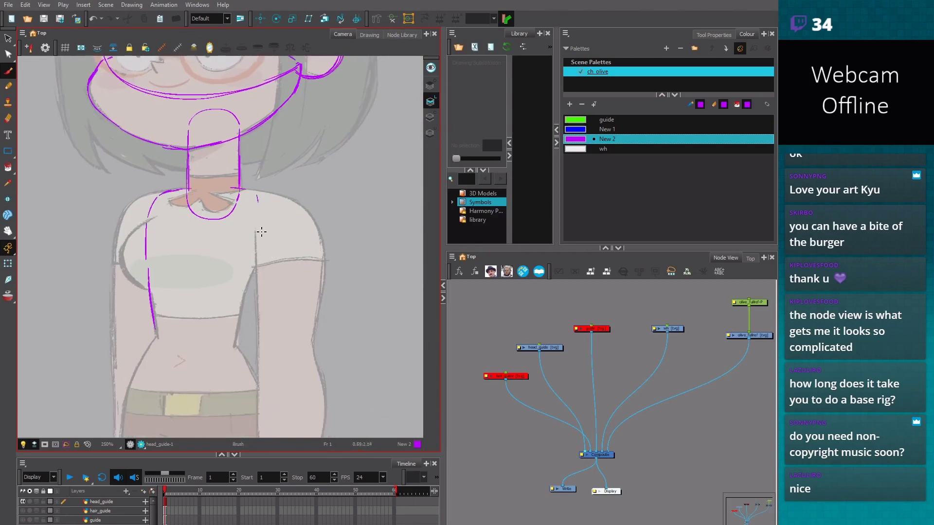
{"action": "left_click_drag", "start_coordinate": [256, 195], "coordinate": [257, 215]}
{"action": "mouse_move", "coordinate": [201, 193]}
{"action": "left_mouse_down"}
{"action": "mouse_move", "coordinate": [176, 243]}
{"action": "mouse_move", "coordinate": [176, 291]}
{"action": "left_mouse_up"}
Brush an arched pelvis guide from the left hip over the waist to the right hip
{"action": "scroll", "coordinate": [250, 292], "scroll_direction": "down", "scroll_amount": 5}
{"action": "mouse_move", "coordinate": [168, 272]}
{"action": "left_mouse_down"}
{"action": "mouse_move", "coordinate": [232, 269]}
{"action": "mouse_move", "coordinate": [245, 281]}
{"action": "mouse_move", "coordinate": [179, 264]}
{"action": "mouse_move", "coordinate": [159, 283]}
{"action": "mouse_move", "coordinate": [135, 346]}
{"action": "left_mouse_up"}
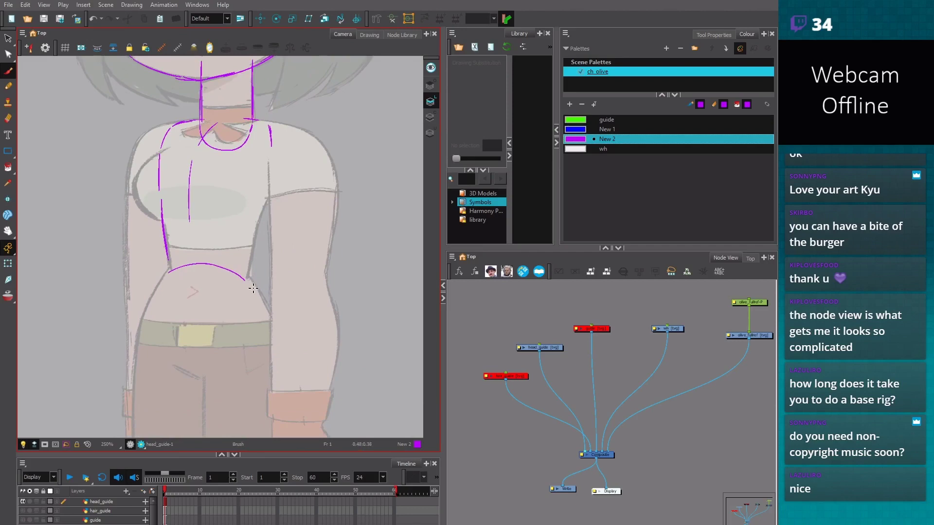
{"action": "key", "text": "ctrl+z"}
{"action": "left_click_drag", "start_coordinate": [288, 350], "coordinate": [261, 304]}
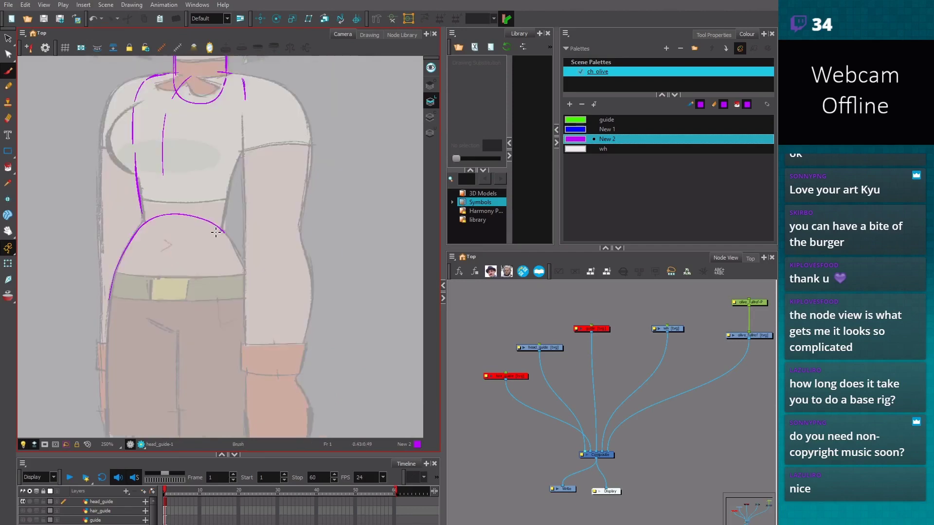
{"action": "left_click_drag", "start_coordinate": [217, 228], "coordinate": [254, 299]}
Draw a straight vertical guide between the legs from the crotch down to the shoes
{"action": "key", "text": "1"}
{"action": "left_click_drag", "start_coordinate": [283, 387], "coordinate": [276, 205]}
{"action": "key", "text": "1"}
{"action": "key", "text": "1"}
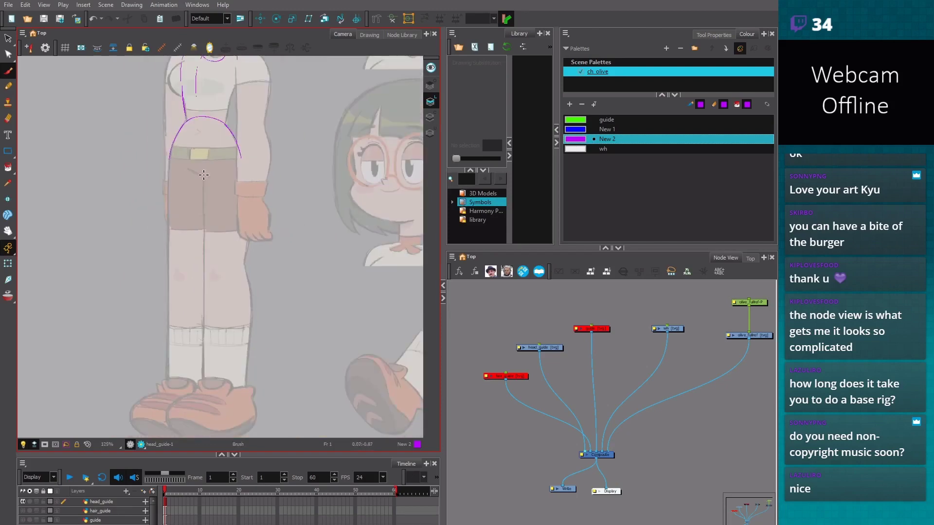
{"action": "left_click_drag", "start_coordinate": [201, 173], "coordinate": [200, 383]}
{"action": "scroll", "coordinate": [100, 244], "scroll_direction": "up", "scroll_amount": 1}
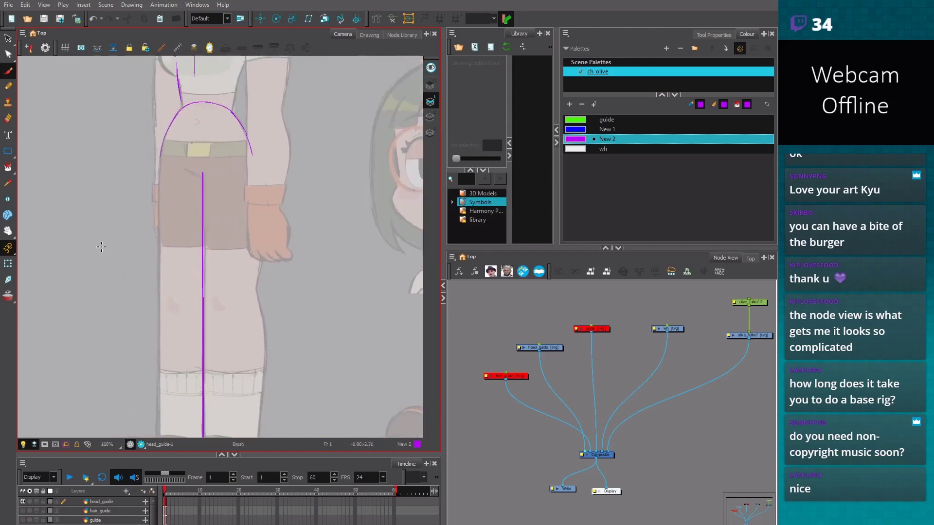
Draw a circle guide with the Ellipse tool near the right knee, beside the vertical leg line
{"action": "left_click", "coordinate": [11, 152]}
{"action": "left_click", "coordinate": [34, 160]}
{"action": "left_click_drag", "start_coordinate": [227, 284], "coordinate": [254, 301]}
Set the knee circle's maximum line size to 2 and move the circle down onto the knee
{"action": "key", "text": "alt+s"}
{"action": "left_click", "coordinate": [252, 294]}
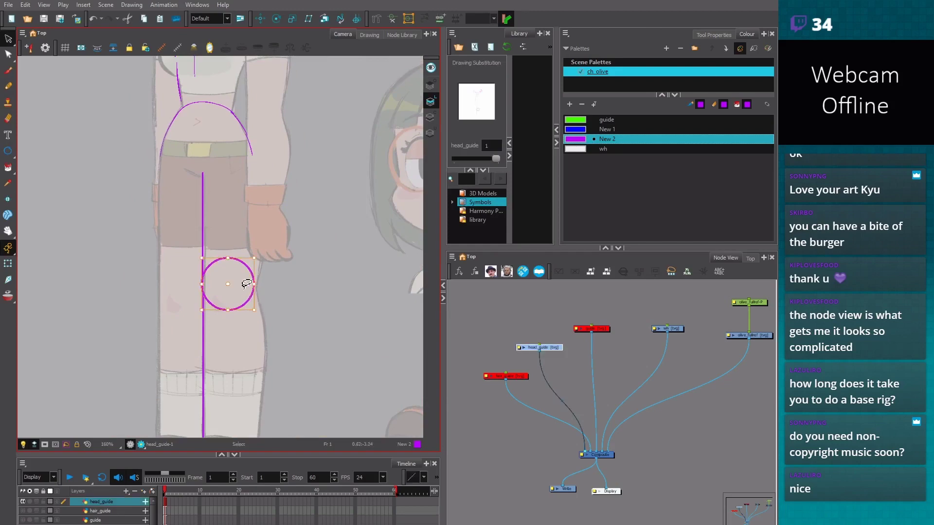
{"action": "left_click", "coordinate": [713, 34]}
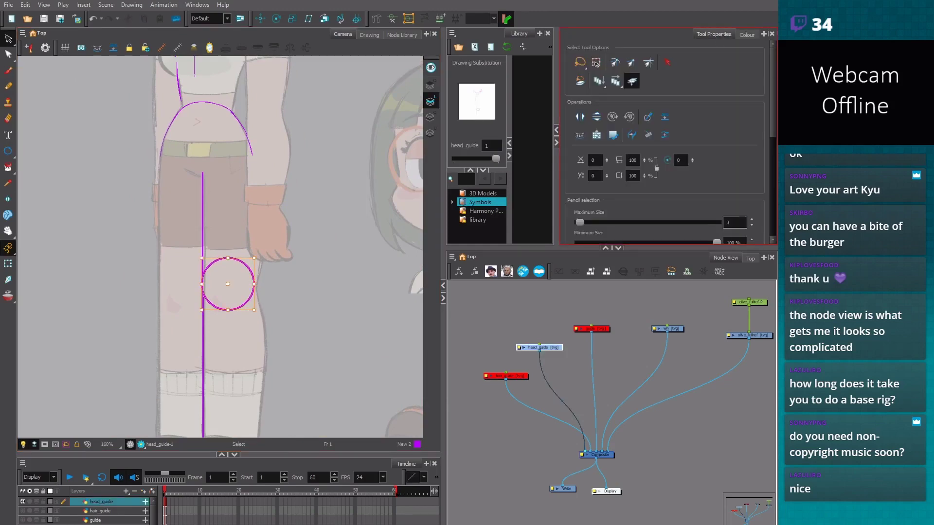
{"action": "left_click", "coordinate": [332, 295]}
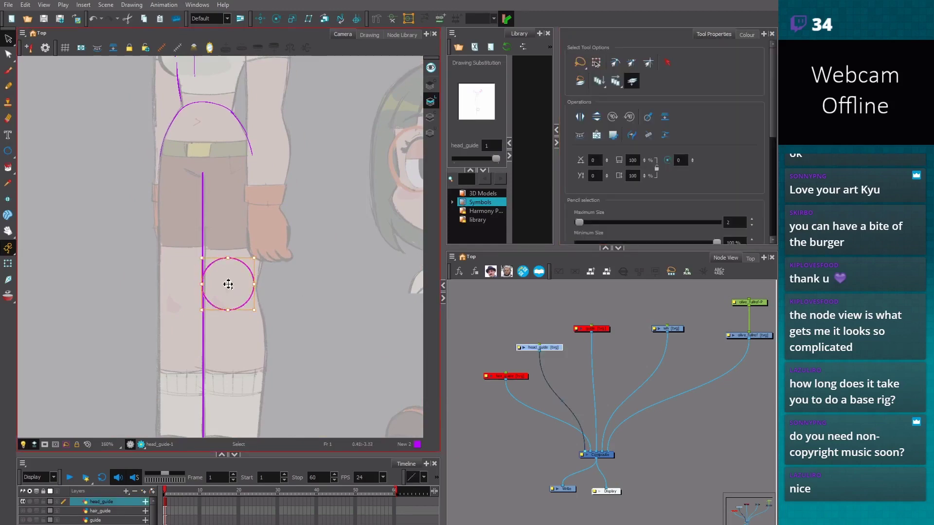
{"action": "left_click", "coordinate": [231, 290]}
{"action": "left_click_drag", "start_coordinate": [229, 294], "coordinate": [229, 295]}
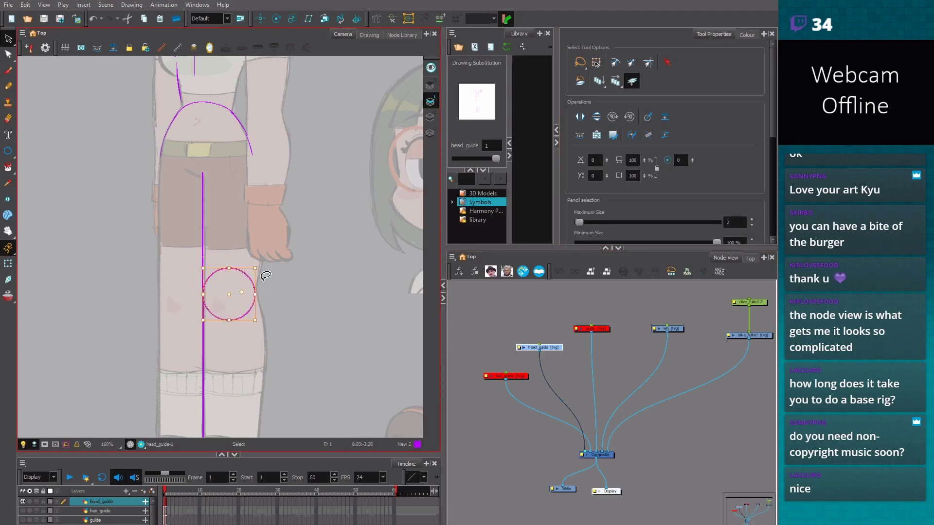
Brush the outer contour of the right thigh from the hip down to the knee circle
{"action": "key", "text": "alt+b"}
{"action": "mouse_move", "coordinate": [250, 143]}
{"action": "left_mouse_down"}
{"action": "mouse_move", "coordinate": [265, 212]}
{"action": "mouse_move", "coordinate": [255, 285]}
{"action": "mouse_move", "coordinate": [258, 276]}
{"action": "mouse_move", "coordinate": [288, 275]}
{"action": "mouse_move", "coordinate": [297, 324]}
{"action": "left_mouse_up"}
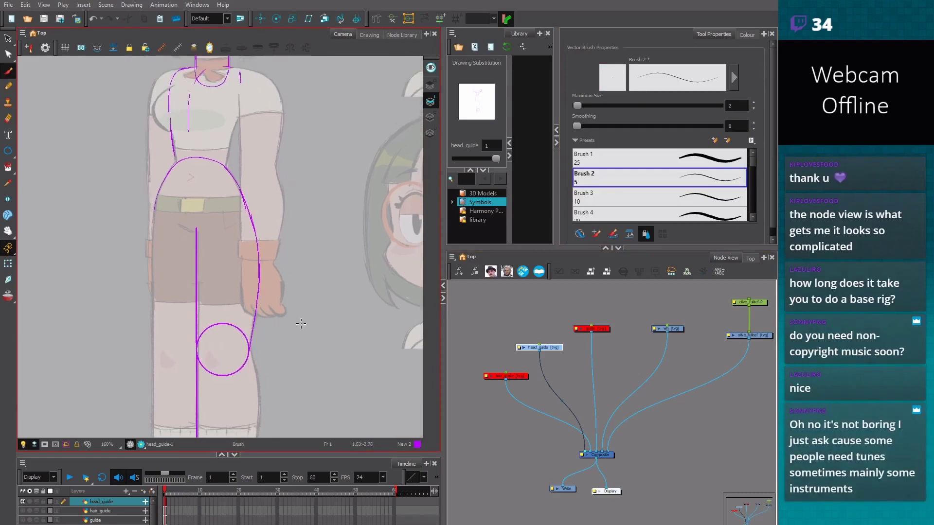
{"action": "scroll", "coordinate": [306, 315], "scroll_direction": "up", "scroll_amount": 2}
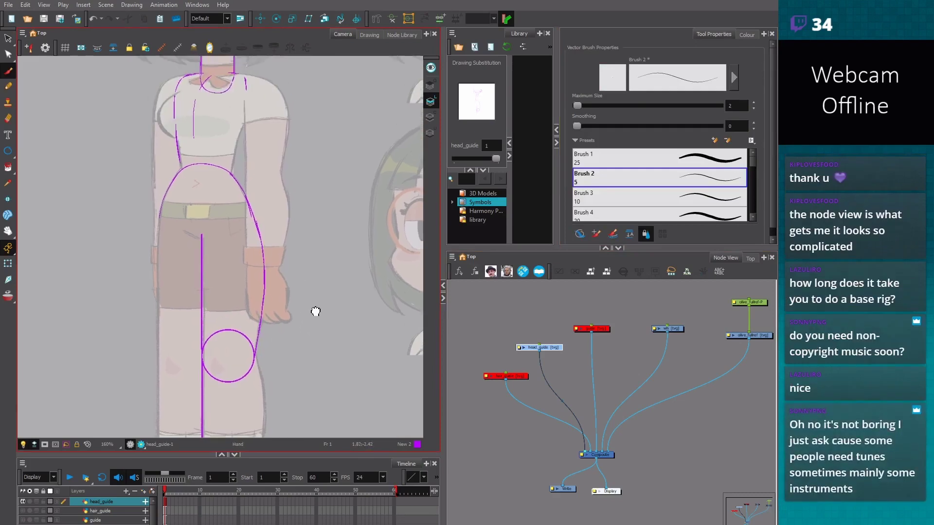
{"action": "scroll", "coordinate": [258, 281], "scroll_direction": "up", "scroll_amount": 1}
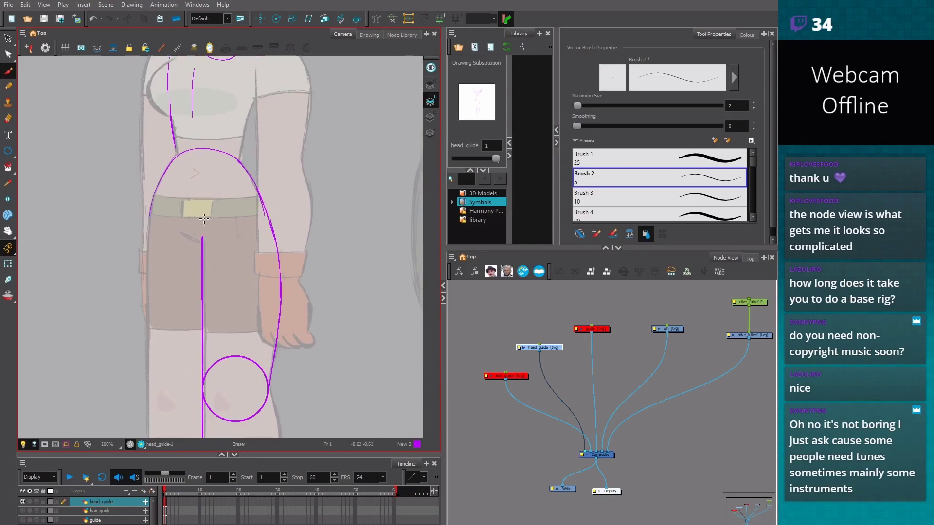
{"action": "scroll", "coordinate": [159, 318], "scroll_direction": "up", "scroll_amount": 2}
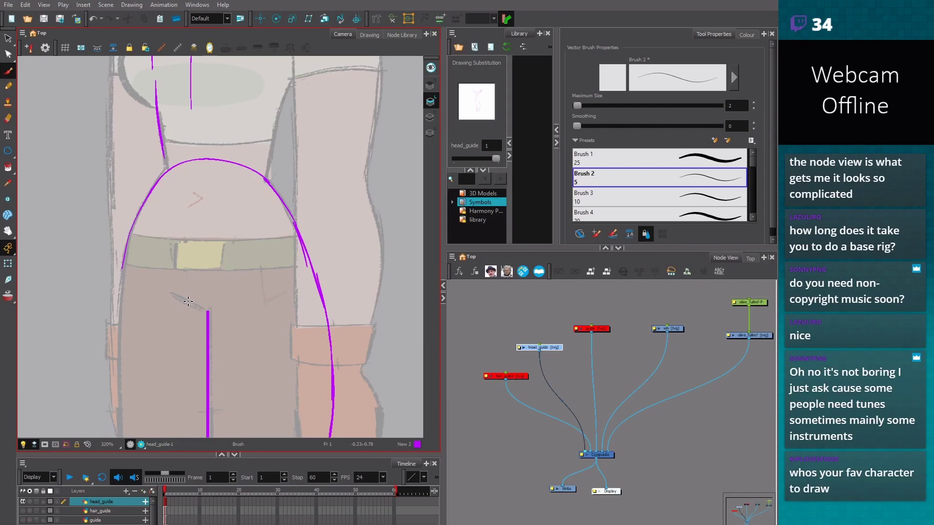
Reinforce the right hip curve with extra brush strokes from the waist past the belt
{"action": "left_click_drag", "start_coordinate": [292, 233], "coordinate": [311, 267]}
{"action": "key", "text": "alt+s"}
{"action": "key", "text": "alt+b"}
{"action": "left_click_drag", "start_coordinate": [282, 202], "coordinate": [314, 273]}
Brush the belt's upper and lower edges across the hips and both sides of the buckle
{"action": "left_click_drag", "start_coordinate": [131, 233], "coordinate": [302, 234]}
{"action": "left_click_drag", "start_coordinate": [122, 265], "coordinate": [313, 267]}
{"action": "left_click_drag", "start_coordinate": [174, 269], "coordinate": [172, 242]}
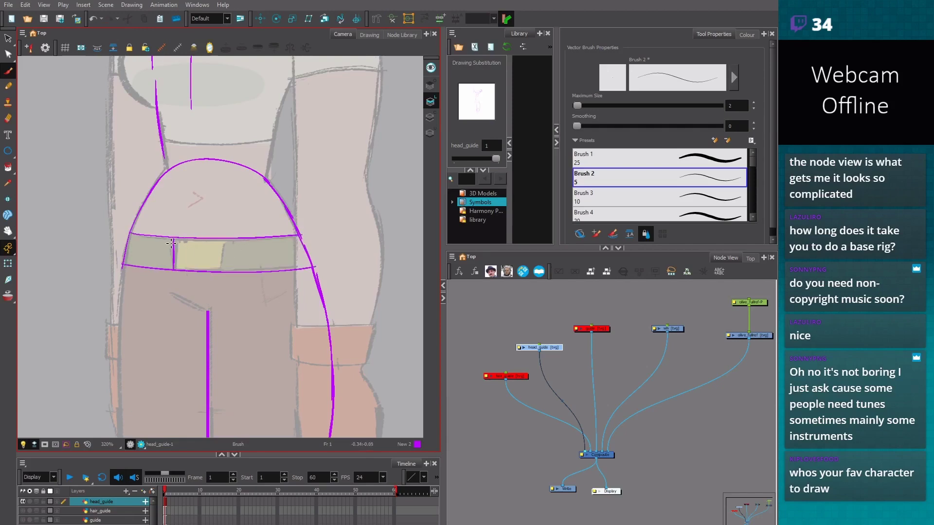
{"action": "left_click_drag", "start_coordinate": [217, 268], "coordinate": [220, 238]}
Reinforce the left hip curve and brush the right side of the torso from the armpit to the waist
{"action": "left_click_drag", "start_coordinate": [165, 168], "coordinate": [134, 220]}
{"action": "key", "text": "space"}
{"action": "left_click_drag", "start_coordinate": [200, 233], "coordinate": [180, 334]}
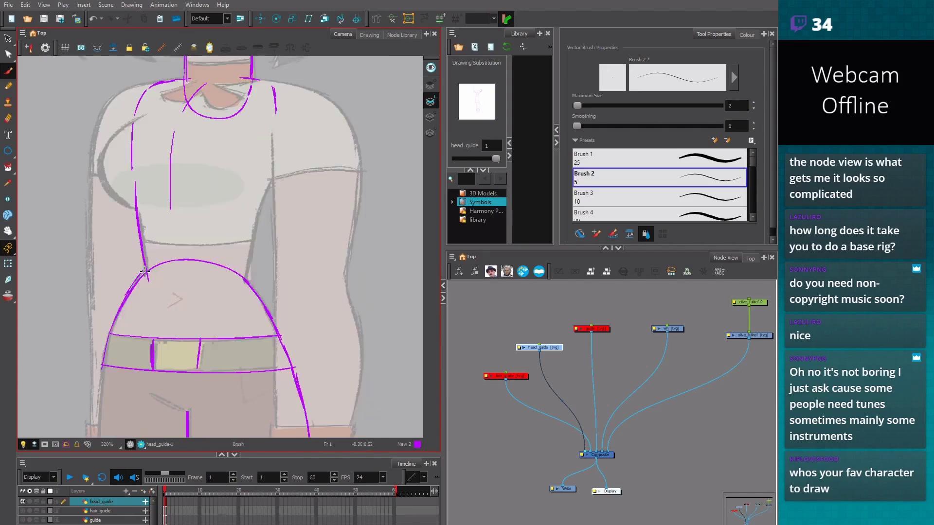
{"action": "left_click_drag", "start_coordinate": [278, 158], "coordinate": [245, 281]}
{"action": "left_click_drag", "start_coordinate": [138, 237], "coordinate": [255, 237]}
{"action": "key", "text": "ctrl+z"}
{"action": "mouse_move", "coordinate": [135, 237]}
{"action": "left_mouse_down"}
{"action": "mouse_move", "coordinate": [250, 238]}
{"action": "mouse_move", "coordinate": [282, 323]}
{"action": "mouse_move", "coordinate": [310, 277]}
{"action": "left_mouse_up"}
{"action": "key", "text": "2"}
{"action": "key", "text": "1"}
{"action": "key", "text": "1"}
{"action": "key", "text": "ctrl+z"}
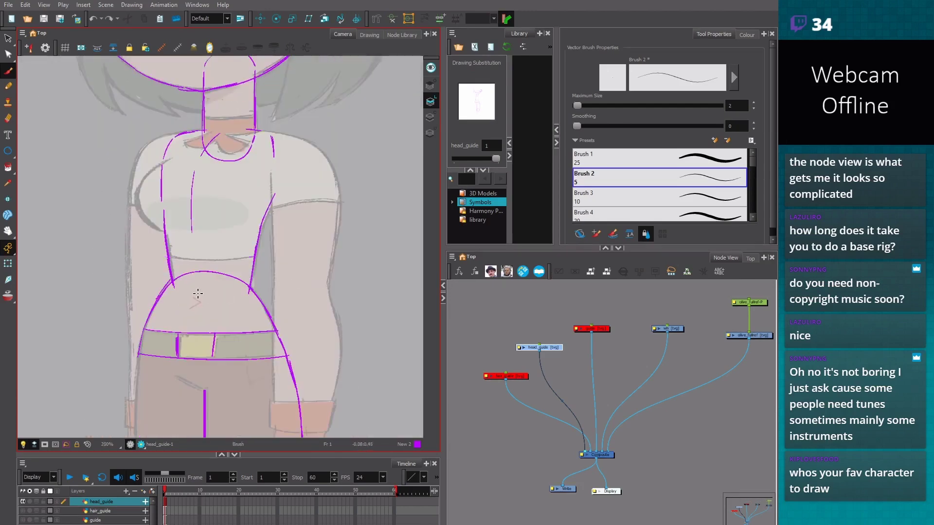
Brush the lower curve that closes the waist ellipse, cleaning up its overlaps and reinforcing the left hip curve
{"action": "key", "text": "2"}
{"action": "mouse_move", "coordinate": [163, 302]}
{"action": "left_mouse_down"}
{"action": "mouse_move", "coordinate": [172, 320]}
{"action": "mouse_move", "coordinate": [201, 327]}
{"action": "mouse_move", "coordinate": [255, 307]}
{"action": "mouse_move", "coordinate": [207, 326]}
{"action": "mouse_move", "coordinate": [164, 309]}
{"action": "left_mouse_up"}
{"action": "mouse_move", "coordinate": [165, 311]}
{"action": "left_mouse_down"}
{"action": "mouse_move", "coordinate": [189, 329]}
{"action": "mouse_move", "coordinate": [247, 317]}
{"action": "left_mouse_up"}
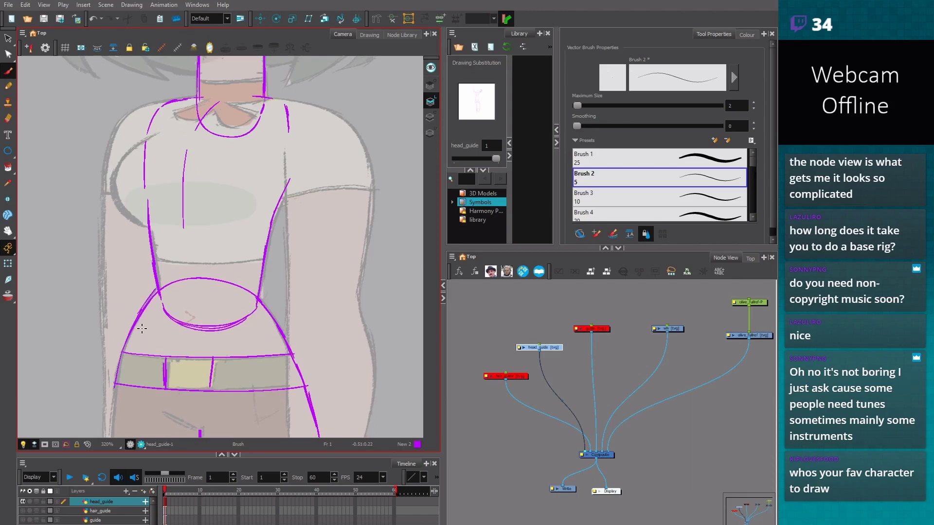
{"action": "key", "text": "alt+e"}
{"action": "mouse_move", "coordinate": [155, 307]}
{"action": "left_mouse_down"}
{"action": "mouse_move", "coordinate": [194, 321]}
{"action": "mouse_move", "coordinate": [253, 307]}
{"action": "left_mouse_up"}
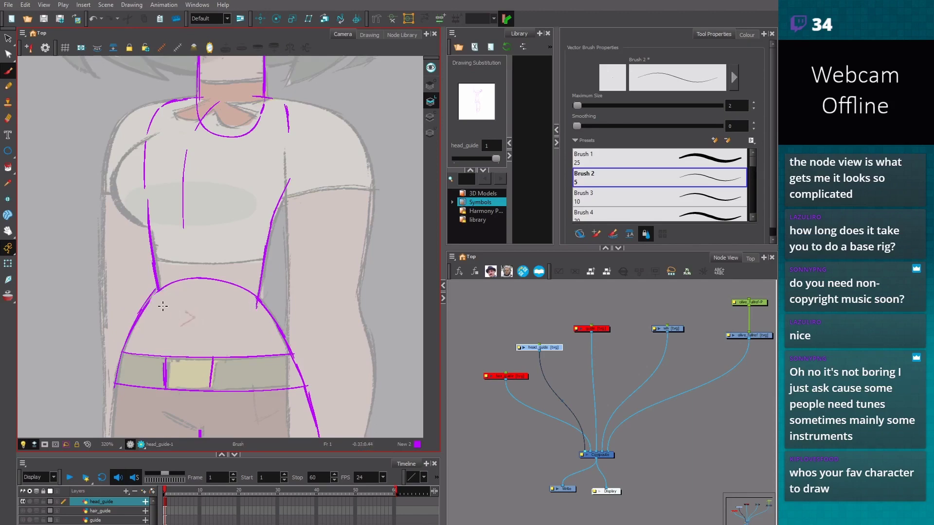
{"action": "mouse_move", "coordinate": [157, 291]}
{"action": "left_mouse_down"}
{"action": "mouse_move", "coordinate": [165, 312]}
{"action": "mouse_move", "coordinate": [160, 304]}
{"action": "mouse_move", "coordinate": [194, 330]}
{"action": "mouse_move", "coordinate": [182, 326]}
{"action": "mouse_move", "coordinate": [254, 309]}
{"action": "mouse_move", "coordinate": [129, 327]}
{"action": "left_mouse_up"}
Brush the right chest contour from the shoulder to the armpit and clean up the overlapping strokes with the Eraser
{"action": "key", "text": "1"}
{"action": "left_click_drag", "start_coordinate": [301, 212], "coordinate": [280, 277]}
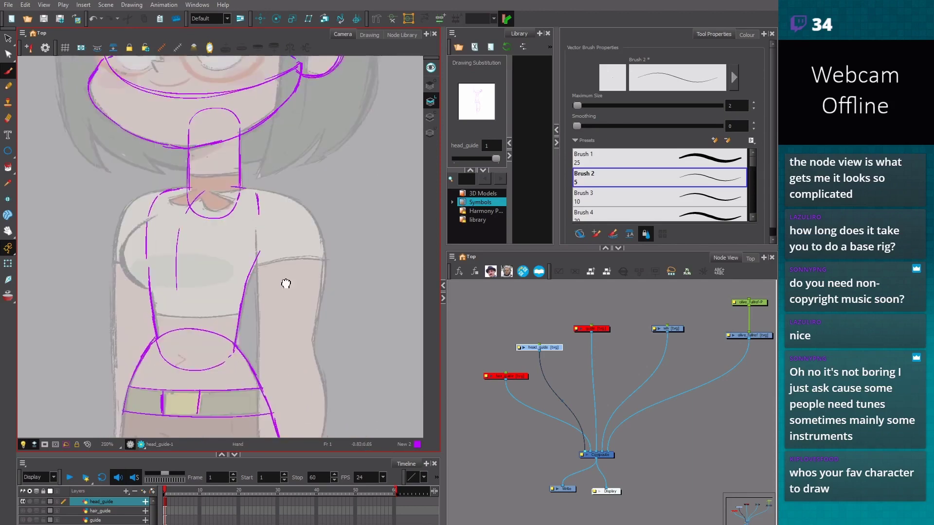
{"action": "key", "text": "alt+e"}
{"action": "mouse_move", "coordinate": [252, 207]}
{"action": "left_mouse_down"}
{"action": "mouse_move", "coordinate": [253, 219]}
{"action": "mouse_move", "coordinate": [271, 225]}
{"action": "mouse_move", "coordinate": [262, 262]}
{"action": "left_mouse_up"}
{"action": "scroll", "coordinate": [254, 219], "scroll_direction": "up", "scroll_amount": 1}
{"action": "key", "text": "alt+b"}
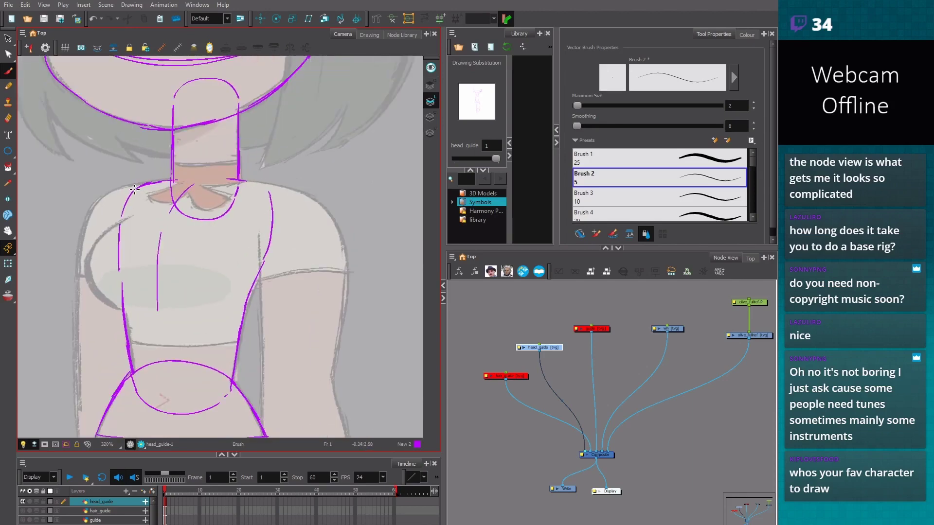
Brush the upper torso contour from the left shoulder across the neck base and around to the right armpit
{"action": "mouse_move", "coordinate": [135, 190]}
{"action": "left_mouse_down"}
{"action": "mouse_move", "coordinate": [253, 181]}
{"action": "mouse_move", "coordinate": [273, 208]}
{"action": "mouse_move", "coordinate": [259, 258]}
{"action": "left_mouse_up"}
{"action": "key", "text": "alt+e"}
{"action": "key", "text": "alt+b"}
{"action": "scroll", "coordinate": [259, 257], "scroll_direction": "down", "scroll_amount": 1}
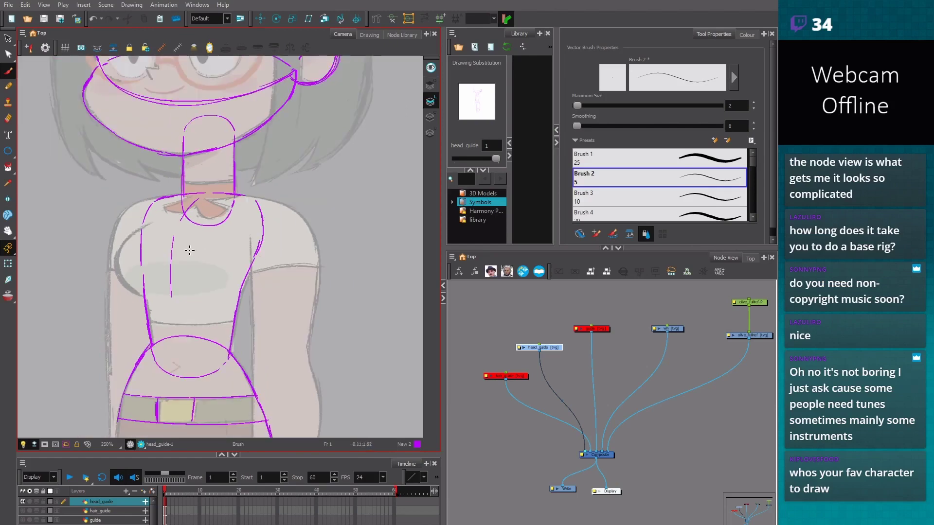
Brush the rounded chest contour bulging from the left side of the torso and tidy it with the Eraser
{"action": "key", "text": "2"}
{"action": "mouse_move", "coordinate": [127, 218]}
{"action": "left_mouse_down"}
{"action": "mouse_move", "coordinate": [127, 308]}
{"action": "mouse_move", "coordinate": [105, 233]}
{"action": "mouse_move", "coordinate": [89, 251]}
{"action": "mouse_move", "coordinate": [78, 246]}
{"action": "mouse_move", "coordinate": [95, 282]}
{"action": "left_mouse_up"}
{"action": "key", "text": "alt+e"}
{"action": "mouse_move", "coordinate": [115, 224]}
{"action": "left_mouse_down"}
{"action": "mouse_move", "coordinate": [124, 305]}
{"action": "mouse_move", "coordinate": [127, 218]}
{"action": "mouse_move", "coordinate": [116, 303]}
{"action": "left_mouse_up"}
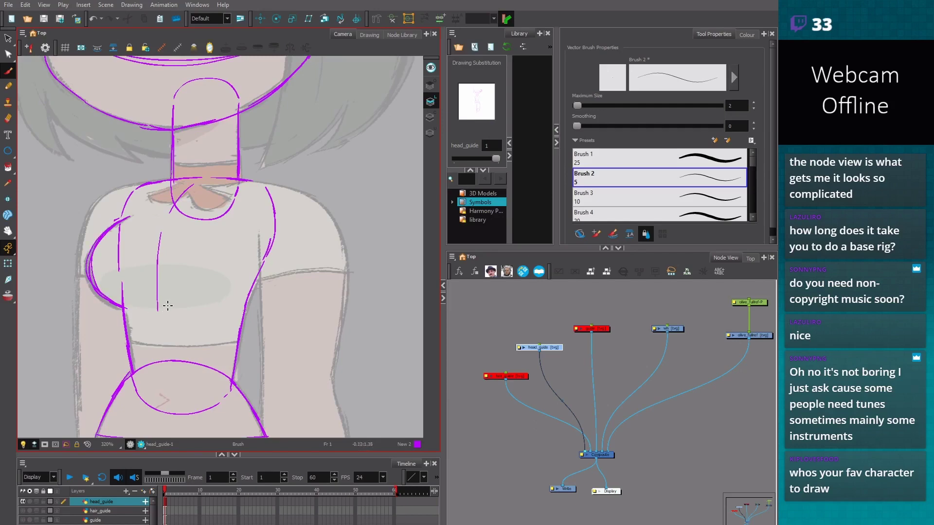
Duplicate the knee circle, move the copy onto the right shoulder and scale it down slightly
{"action": "scroll", "coordinate": [260, 235], "scroll_direction": "down", "scroll_amount": 2}
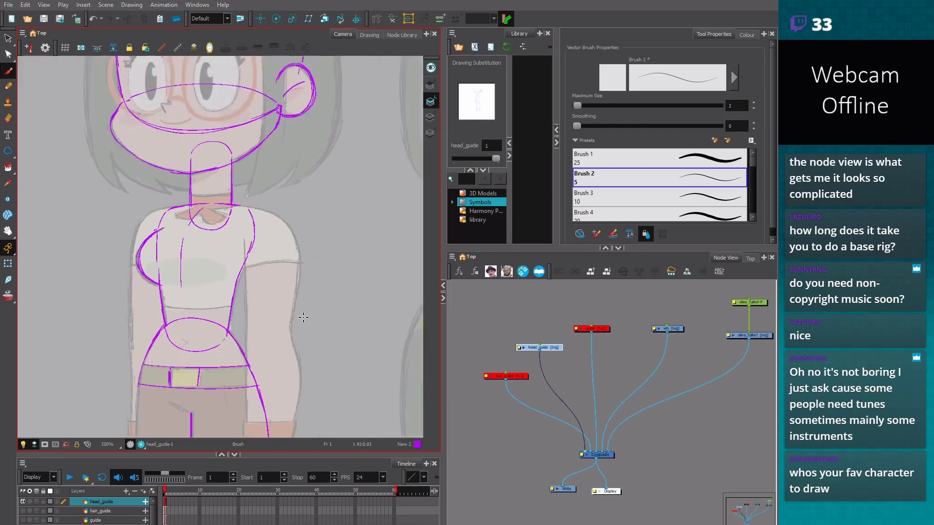
{"action": "left_click_drag", "start_coordinate": [264, 260], "coordinate": [258, 258]}
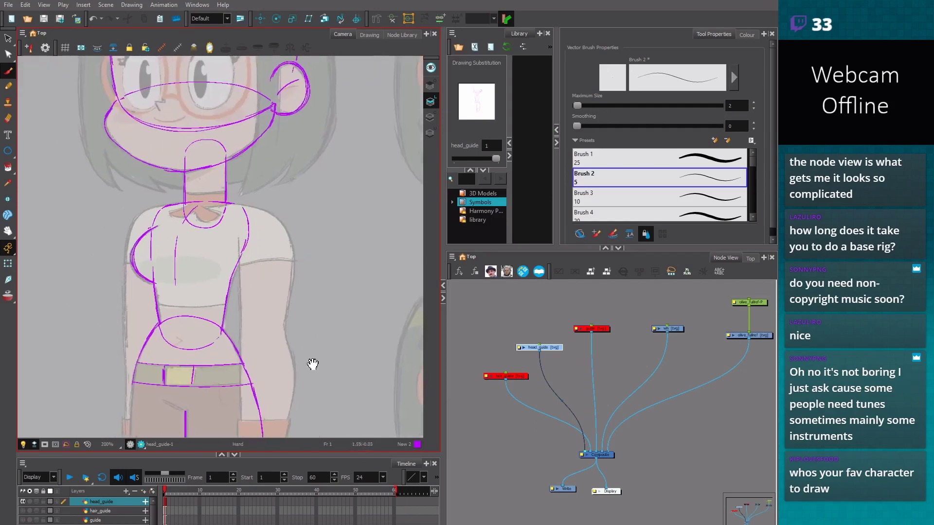
{"action": "left_click_drag", "start_coordinate": [312, 365], "coordinate": [269, 292]}
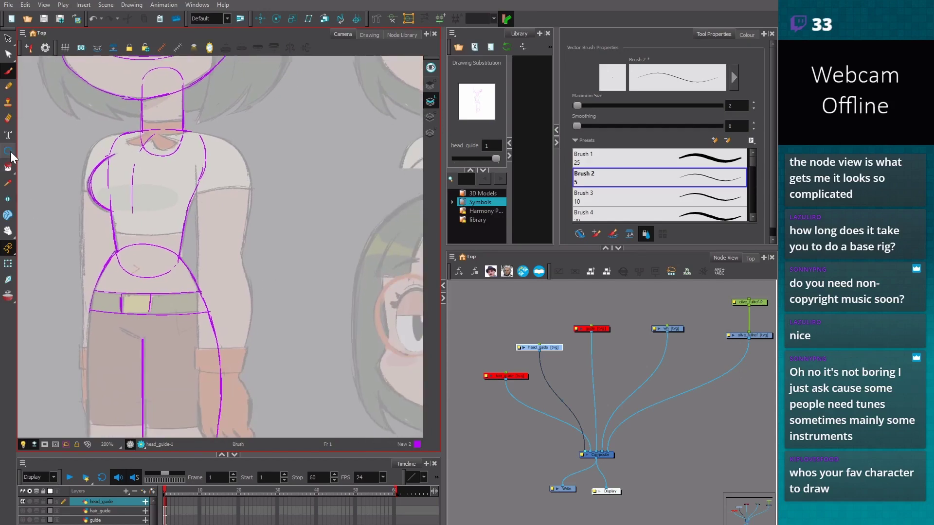
{"action": "key", "text": "alt+s"}
{"action": "key", "text": "1"}
{"action": "key", "text": "space"}
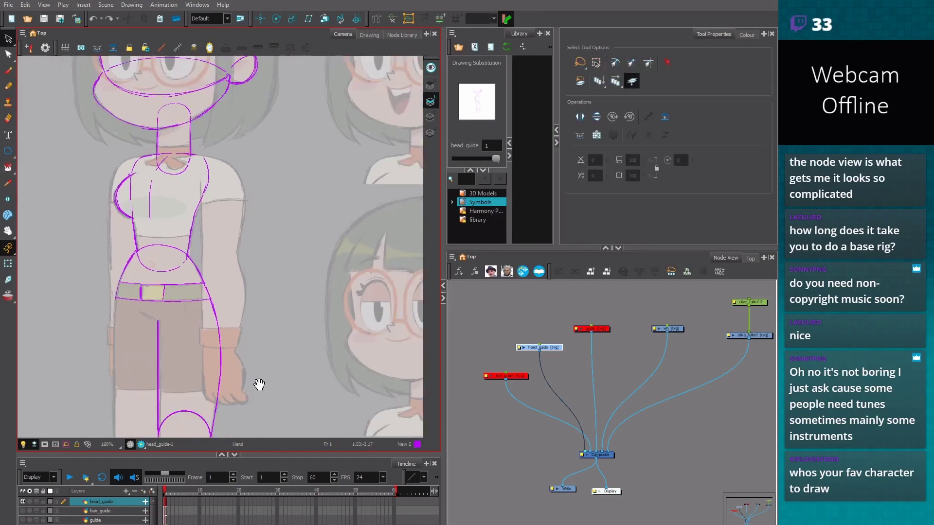
{"action": "left_click_drag", "start_coordinate": [259, 385], "coordinate": [244, 350]}
{"action": "left_click", "coordinate": [195, 375]}
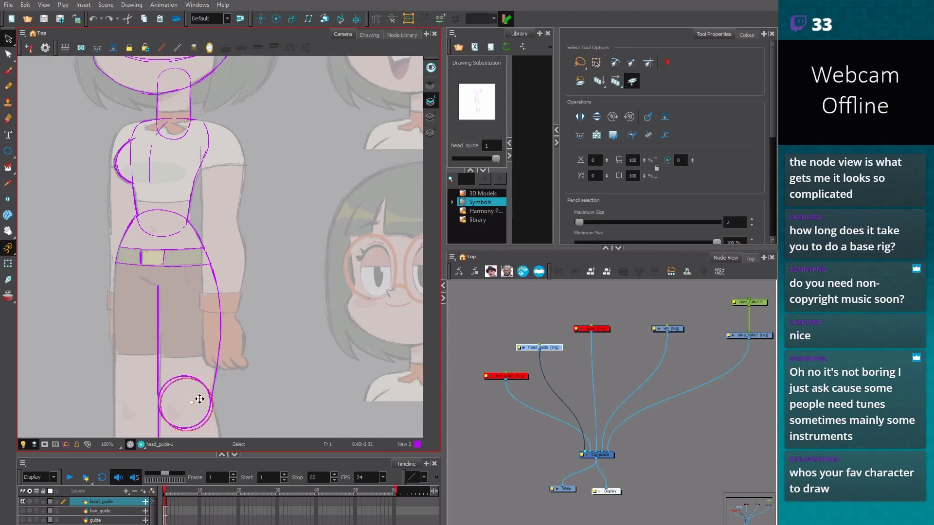
{"action": "left_click_drag", "start_coordinate": [240, 188], "coordinate": [222, 144]}
{"action": "scroll", "coordinate": [264, 145], "scroll_direction": "up", "scroll_amount": 1}
{"action": "left_click_drag", "start_coordinate": [264, 146], "coordinate": [264, 213]}
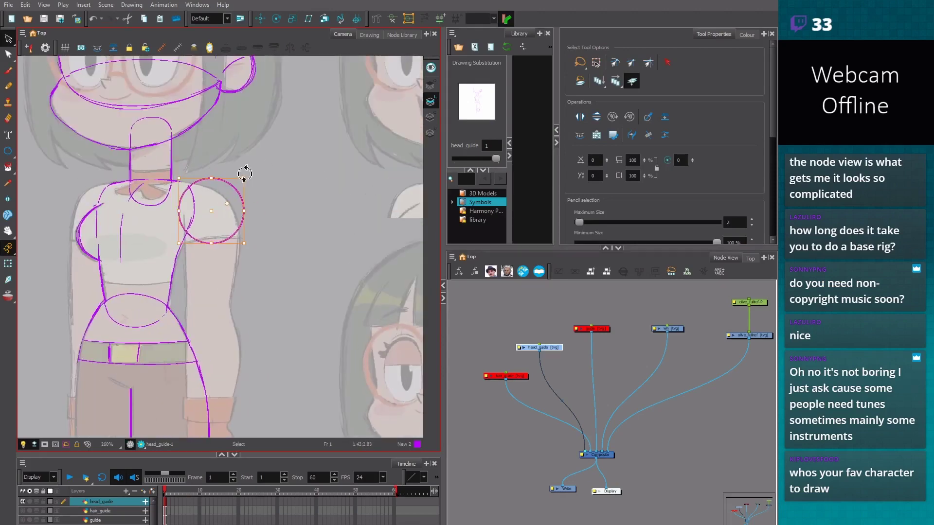
{"action": "left_click_drag", "start_coordinate": [244, 178], "coordinate": [241, 180]}
{"action": "left_click_drag", "start_coordinate": [215, 209], "coordinate": [212, 309]}
{"action": "key", "text": "ctrl+z"}
{"action": "key", "text": "ctrl+z"}
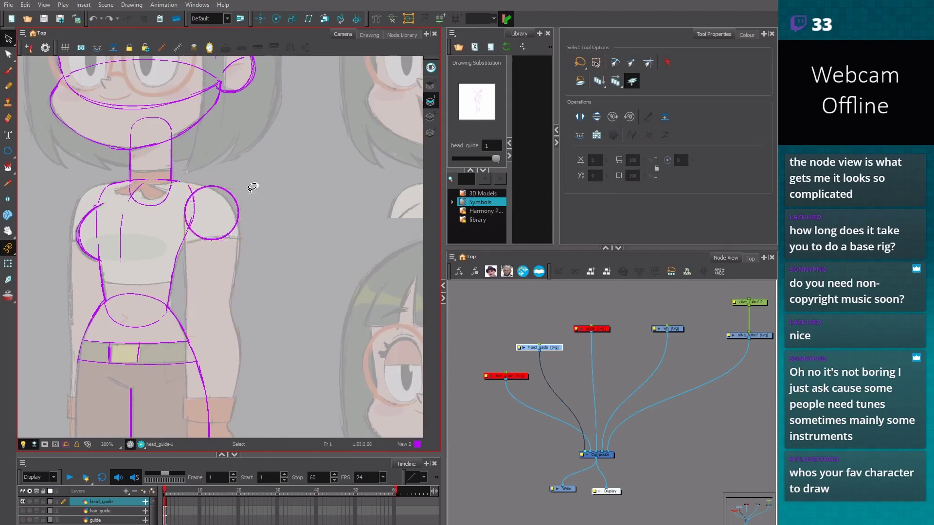
{"action": "left_click", "coordinate": [214, 239]}
{"action": "key", "text": "2"}
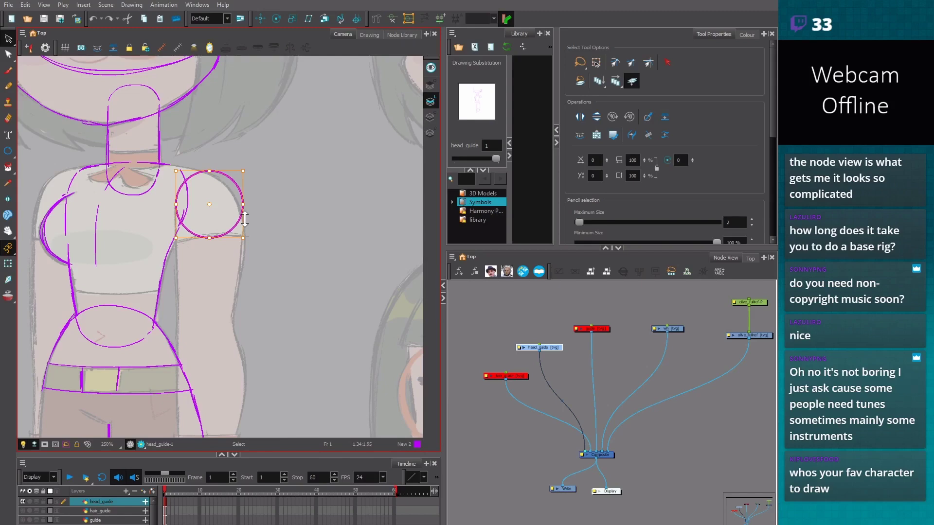
{"action": "key", "text": "ctrl+d"}
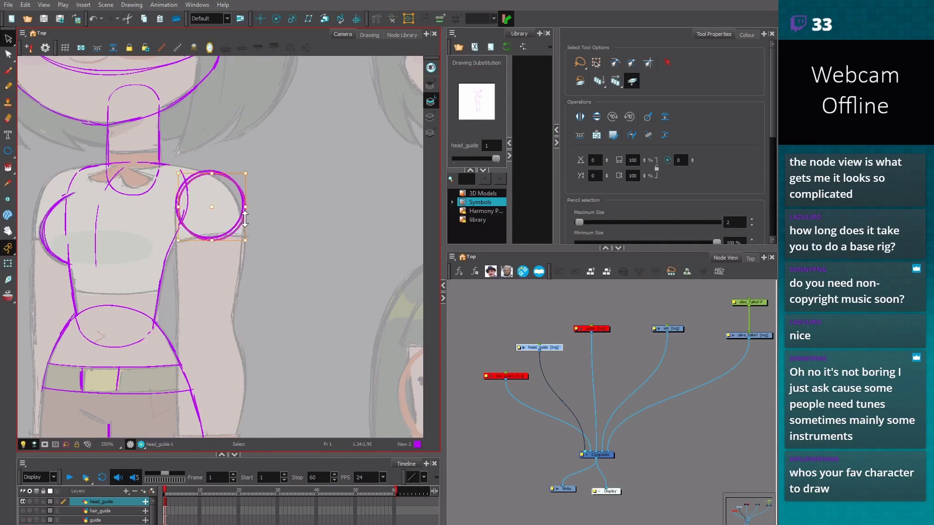
{"action": "left_click_drag", "start_coordinate": [211, 207], "coordinate": [277, 236]}
{"action": "key", "text": "ctrl+z"}
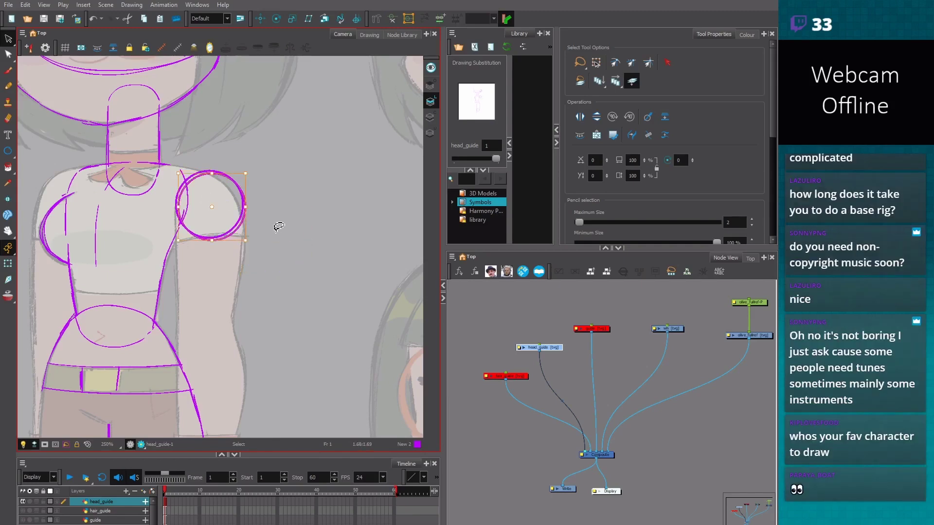
{"action": "key", "text": "ctrl+z"}
{"action": "key", "text": "ctrl+z"}
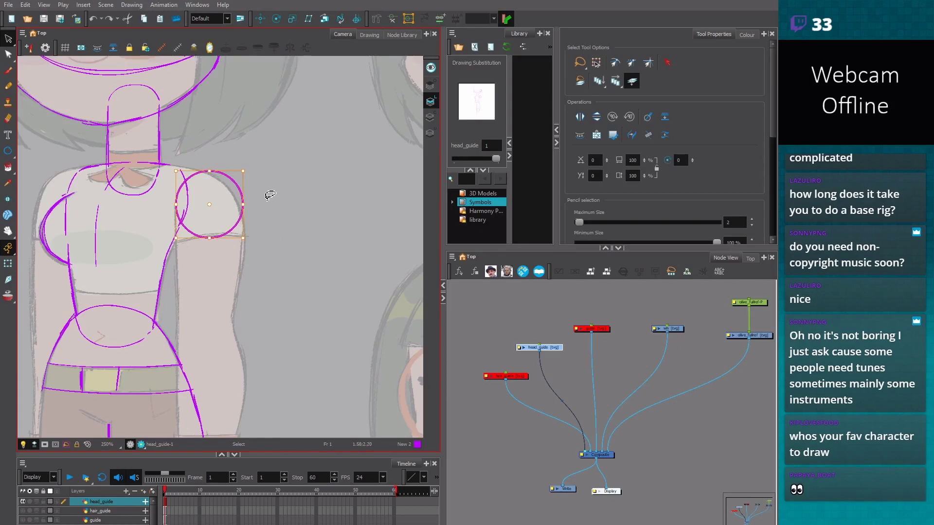
Duplicate the shoulder circle, move the copy down onto the elbow and scale it down to fit the arm
{"action": "left_click", "coordinate": [430, 117]}
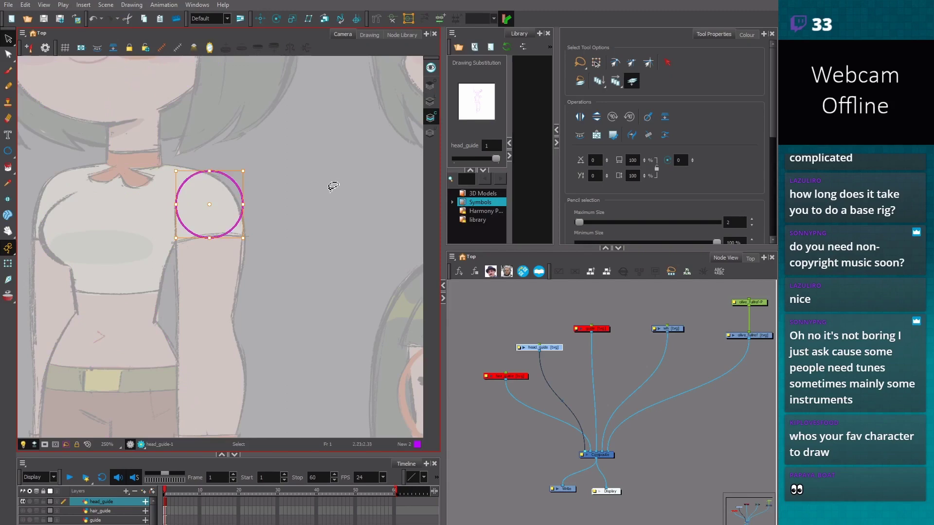
{"action": "left_click", "coordinate": [431, 101]}
{"action": "left_click", "coordinate": [431, 117]}
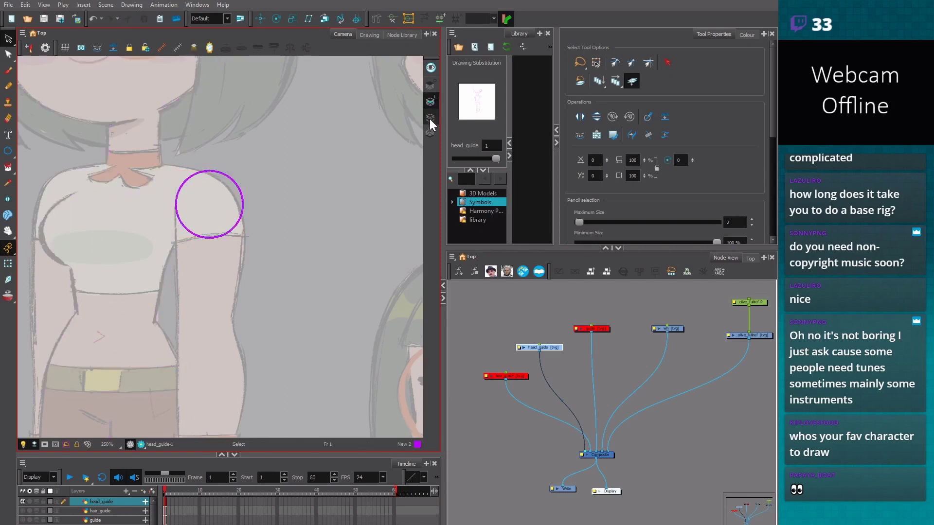
{"action": "left_click", "coordinate": [430, 118]}
{"action": "left_click", "coordinate": [239, 214]}
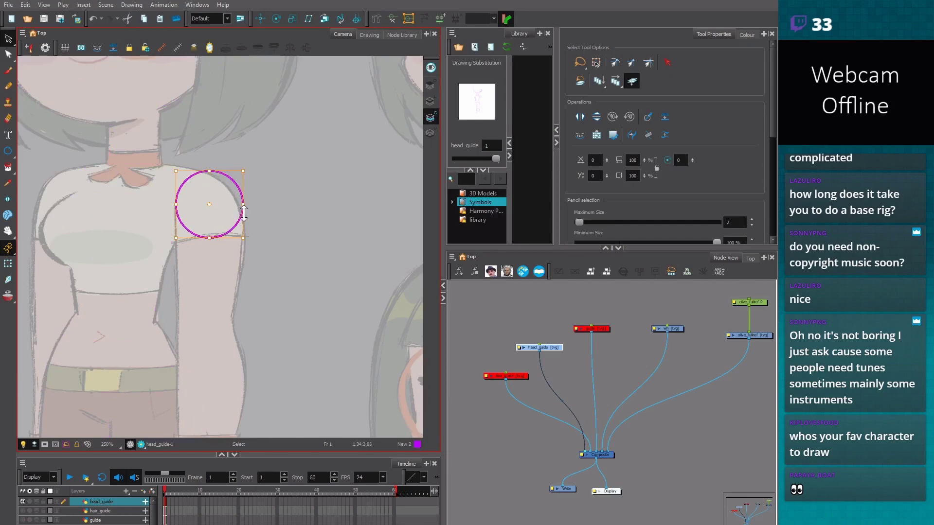
{"action": "left_click", "coordinate": [432, 101]}
{"action": "left_click_drag", "start_coordinate": [211, 202], "coordinate": [208, 331]}
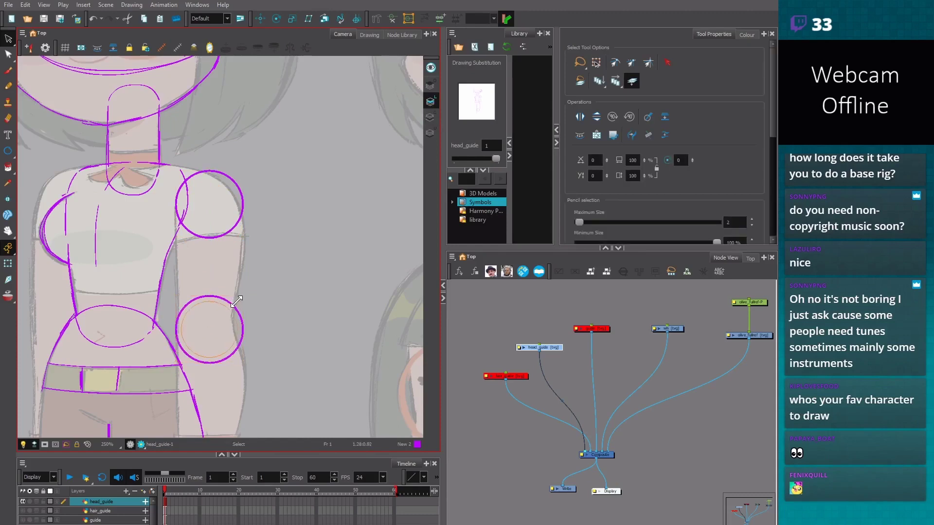
{"action": "key", "text": "ctrl+space"}
{"action": "left_click_drag", "start_coordinate": [243, 295], "coordinate": [232, 306]}
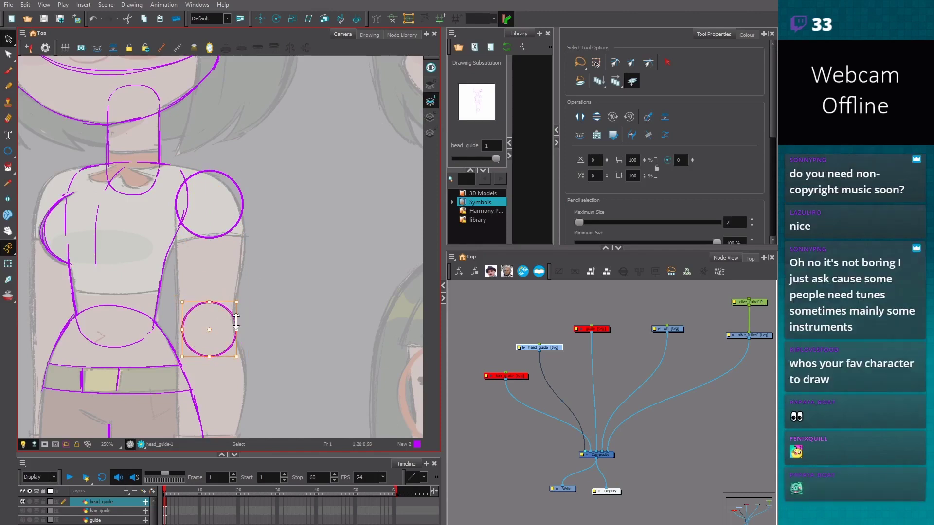
Brush a straight vertical line through the shoulder and elbow circles to check their alignment, and undo it
{"action": "key", "text": "alt+b"}
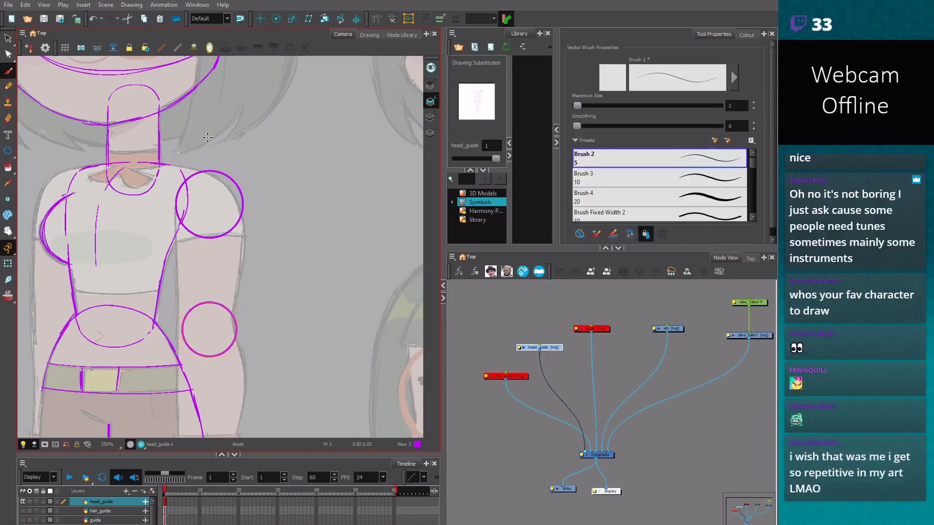
{"action": "mouse_move", "coordinate": [209, 146]}
{"action": "left_mouse_down"}
{"action": "mouse_move", "coordinate": [209, 396]}
{"action": "mouse_move", "coordinate": [309, 313]}
{"action": "left_mouse_up"}
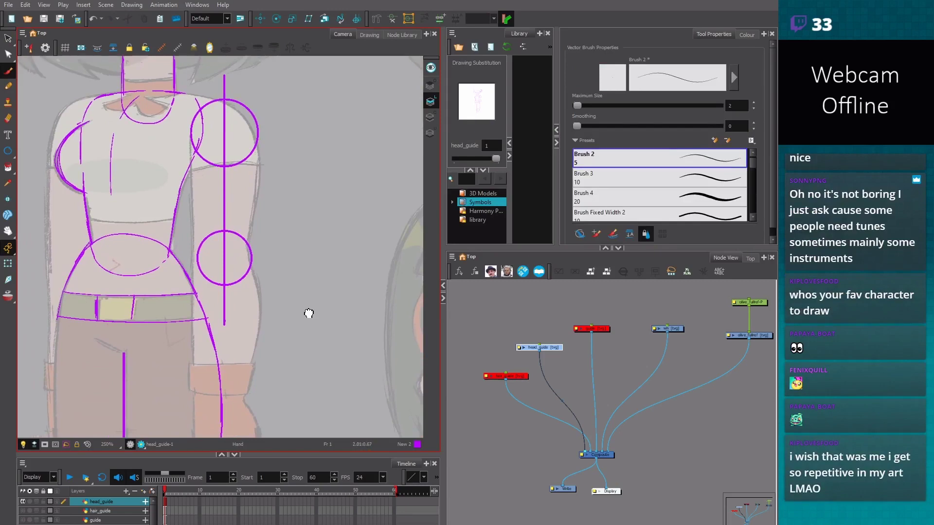
{"action": "left_click_drag", "start_coordinate": [309, 313], "coordinate": [296, 367]}
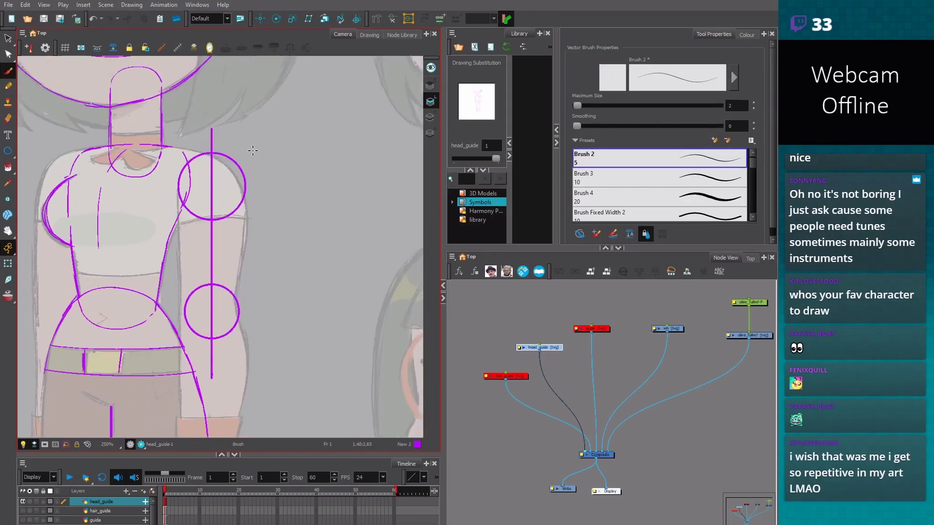
{"action": "key", "text": "ctrl+z"}
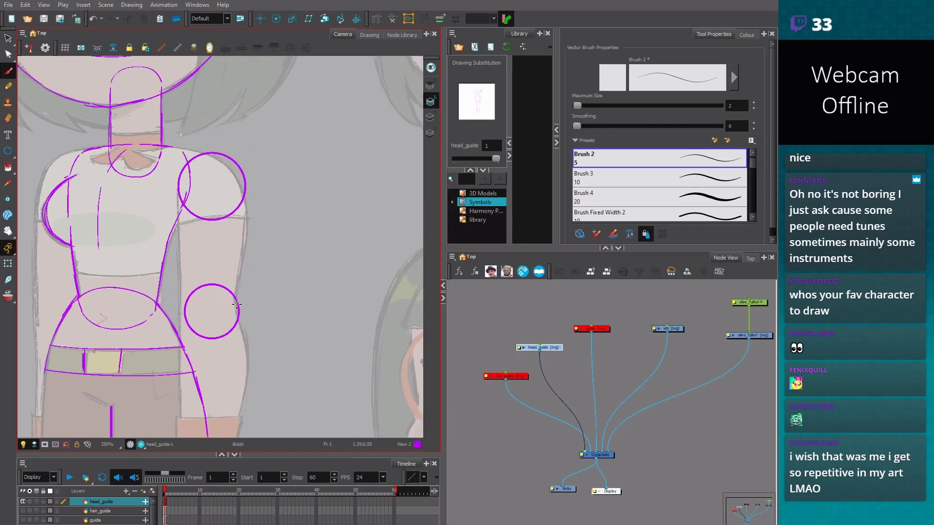
Nudge the elbow circle slightly towards the body so it follows the arm's inner edge
{"action": "key", "text": "alt+s"}
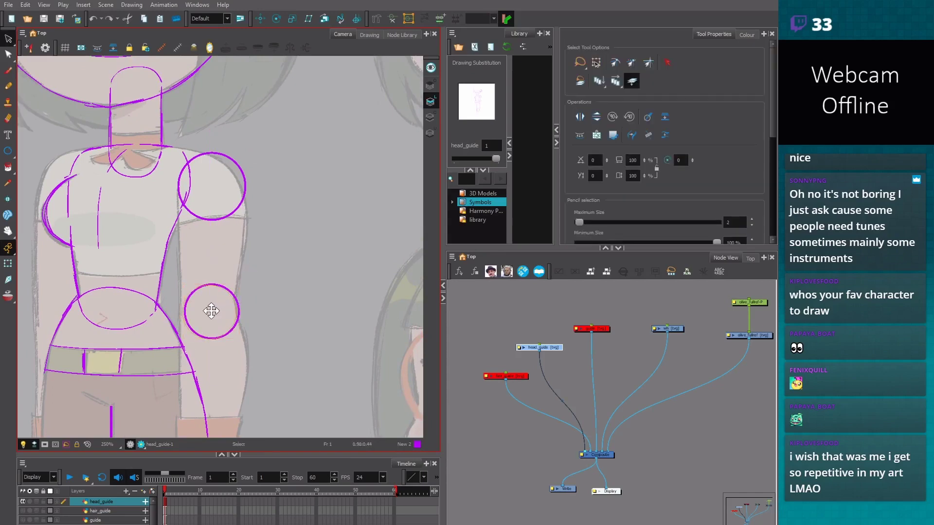
{"action": "left_click", "coordinate": [210, 309]}
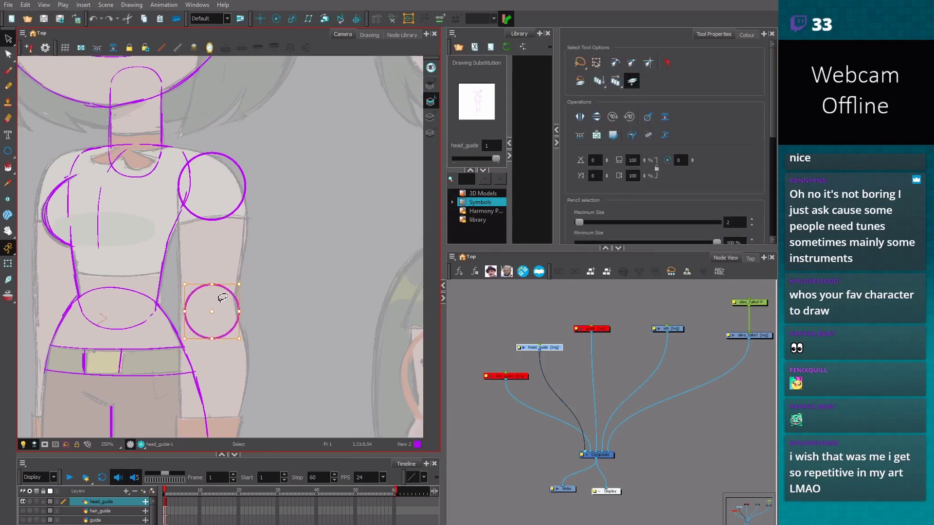
{"action": "key", "text": "Left"}
{"action": "key", "text": "Left"}
{"action": "key", "text": "Left"}
{"action": "key", "text": "Left"}
{"action": "key", "text": "Left"}
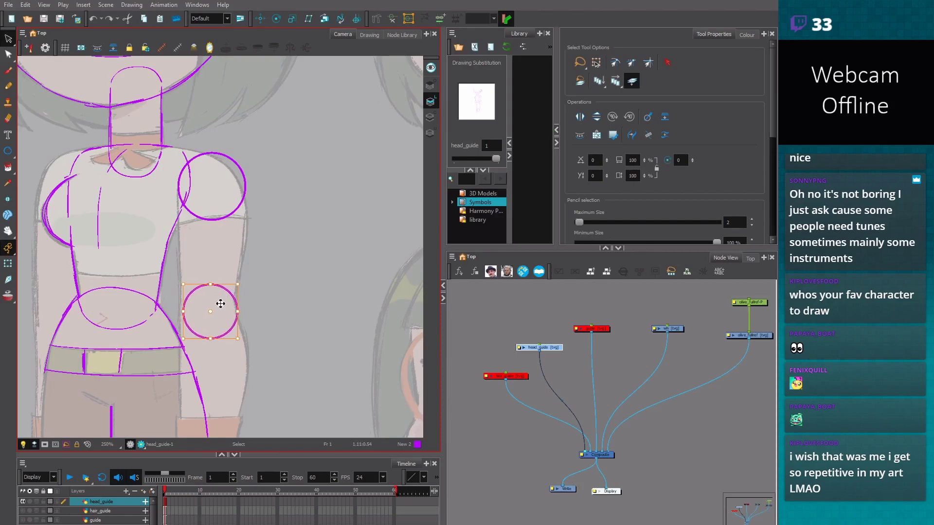
{"action": "left_click_drag", "start_coordinate": [220, 303], "coordinate": [218, 304]}
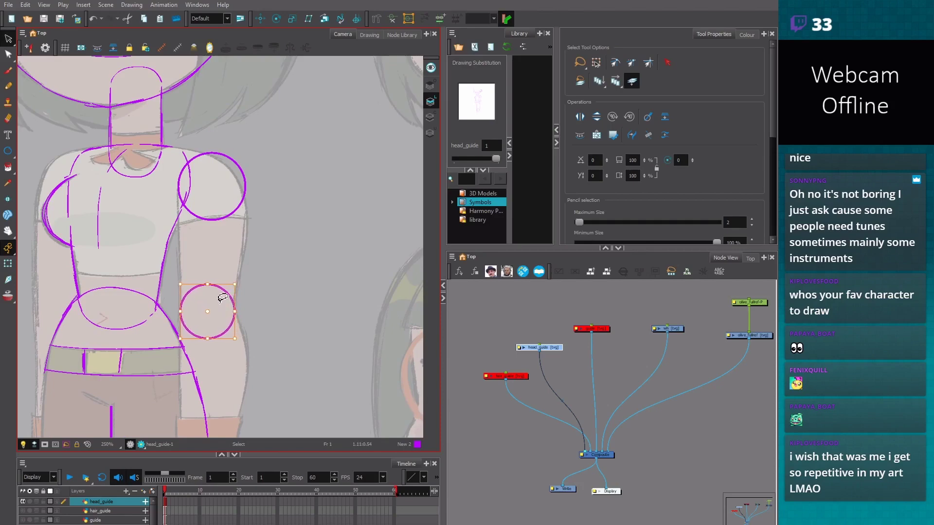
Brush a straight inner arm line from the shoulder circle past the elbow down to the wrist
{"action": "left_click_drag", "start_coordinate": [287, 355], "coordinate": [282, 289]}
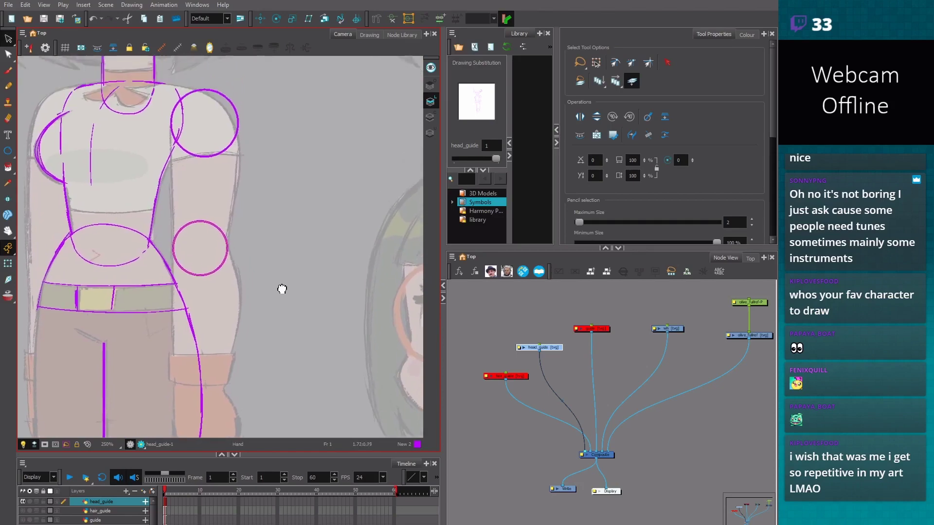
{"action": "key", "text": "alt+b"}
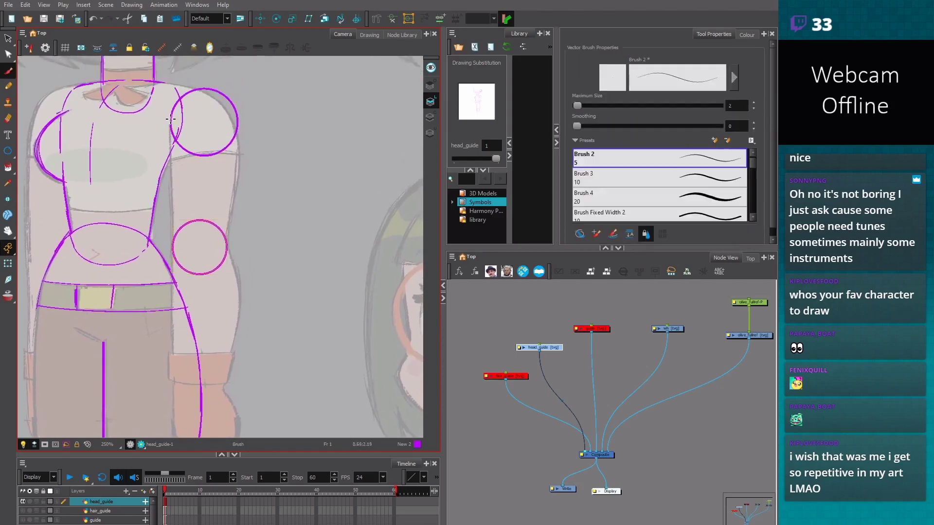
{"action": "left_click_drag", "start_coordinate": [170, 119], "coordinate": [173, 417]}
{"action": "left_click_drag", "start_coordinate": [262, 150], "coordinate": [270, 218]}
Brush the outer upper-arm contour from the shoulder circle to the elbow circle, undoing strokes until the curve fits the reference
{"action": "scroll", "coordinate": [269, 219], "scroll_direction": "up", "scroll_amount": 2}
{"action": "left_click_drag", "start_coordinate": [242, 191], "coordinate": [234, 327]}
{"action": "key", "text": "ctrl+z"}
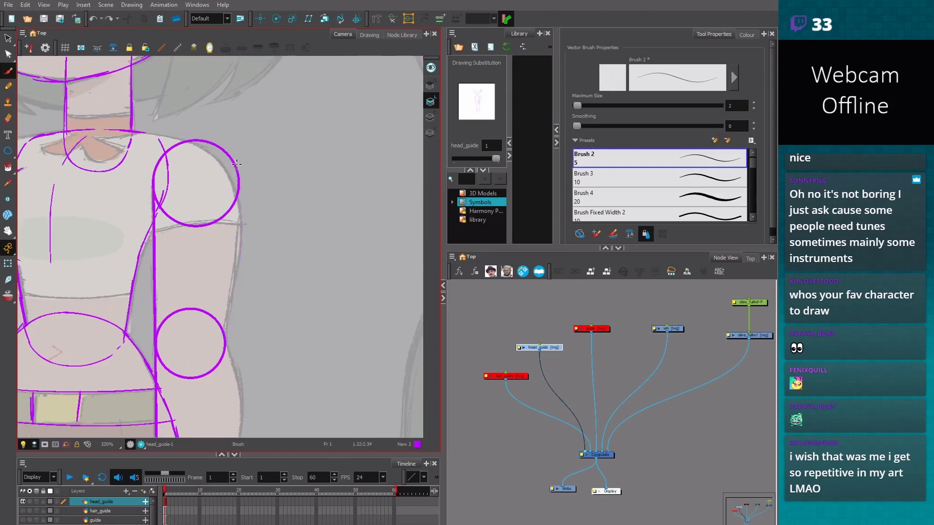
{"action": "left_click_drag", "start_coordinate": [237, 185], "coordinate": [237, 260]}
{"action": "key", "text": "ctrl+z"}
{"action": "mouse_move", "coordinate": [235, 160]}
{"action": "left_mouse_down"}
{"action": "mouse_move", "coordinate": [243, 196]}
{"action": "mouse_move", "coordinate": [239, 183]}
{"action": "mouse_move", "coordinate": [242, 227]}
{"action": "left_mouse_up"}
{"action": "key", "text": "ctrl+z"}
{"action": "left_click_drag", "start_coordinate": [241, 194], "coordinate": [232, 306]}
{"action": "key", "text": "ctrl+z"}
{"action": "left_click_drag", "start_coordinate": [240, 175], "coordinate": [237, 245]}
{"action": "key", "text": "ctrl+z"}
{"action": "left_click_drag", "start_coordinate": [238, 171], "coordinate": [240, 244]}
{"action": "left_click_drag", "start_coordinate": [241, 203], "coordinate": [227, 334]}
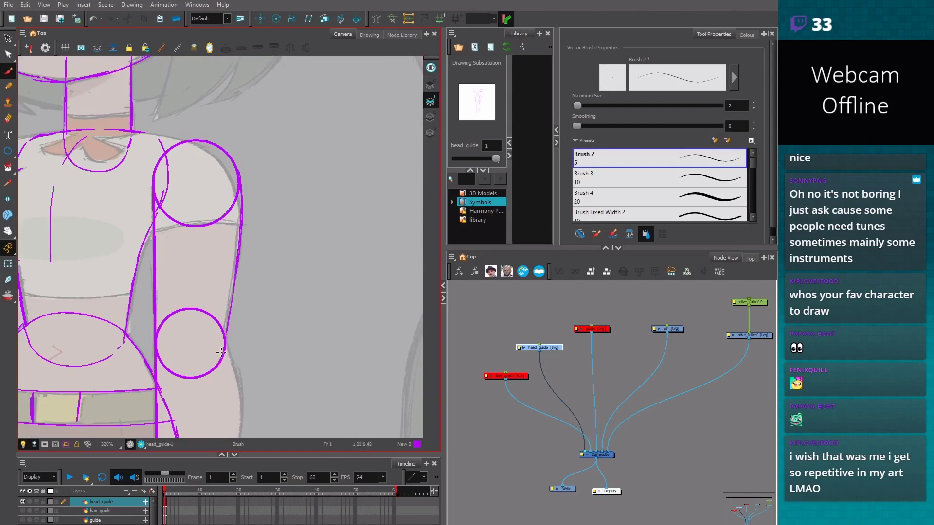
Duplicate the elbow circle, scale the copy down slightly and place it on the wrist
{"action": "left_click_drag", "start_coordinate": [229, 379], "coordinate": [228, 273]}
{"action": "key", "text": "1"}
{"action": "key", "text": "alt+s"}
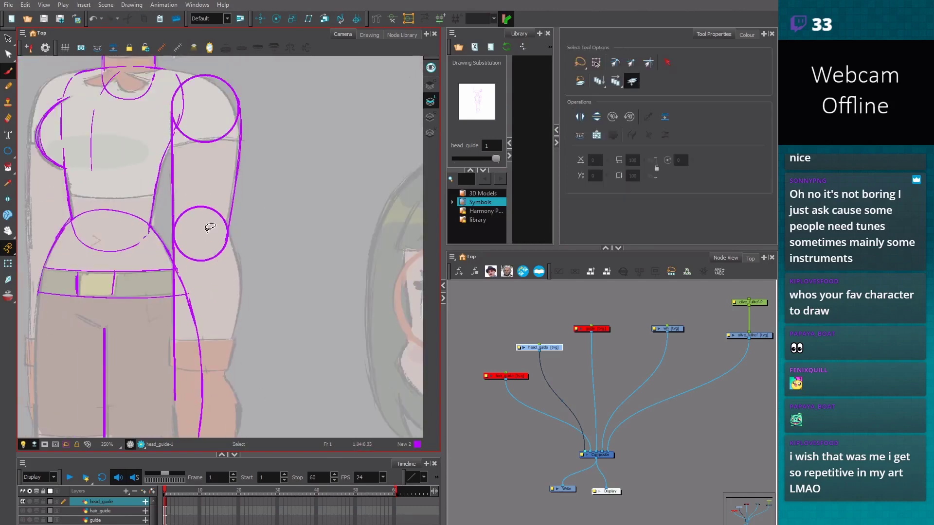
{"action": "left_click", "coordinate": [207, 261]}
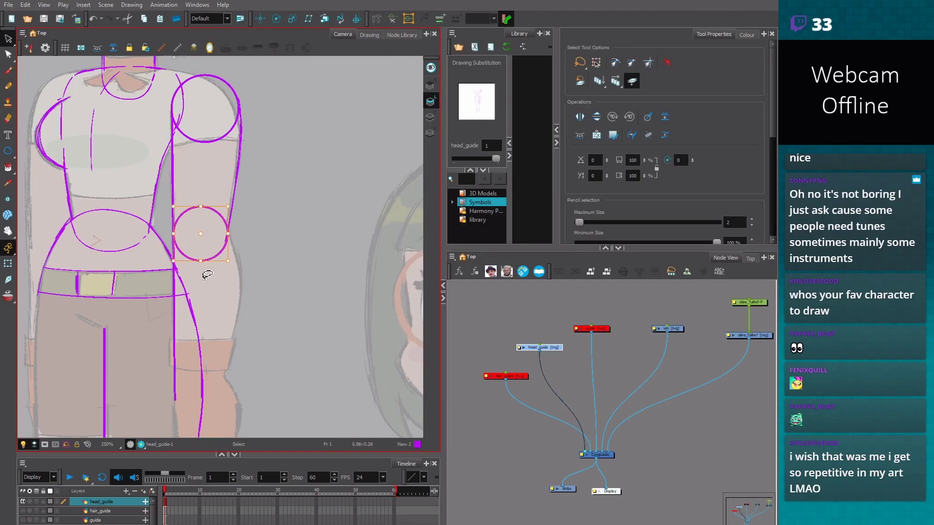
{"action": "key", "text": "ctrl+c"}
{"action": "key", "text": "ctrl+v"}
{"action": "left_click_drag", "start_coordinate": [213, 238], "coordinate": [226, 288]}
{"action": "key", "text": "ctrl+z"}
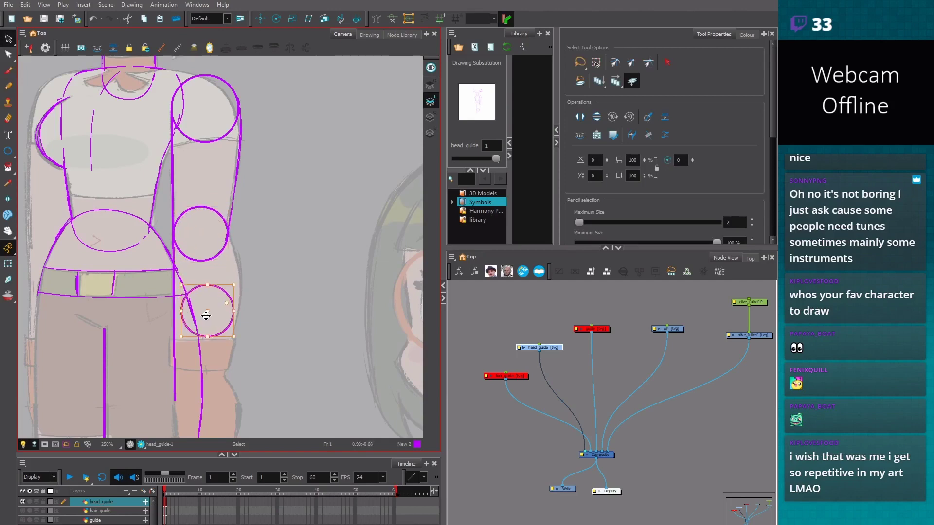
{"action": "key", "text": "ctrl+shift+z"}
{"action": "left_click_drag", "start_coordinate": [206, 318], "coordinate": [203, 380]}
Brush the curved outer forearm contour from the elbow circle down to the wrist circle
{"action": "key", "text": "alt+b"}
{"action": "mouse_move", "coordinate": [220, 217]}
{"action": "left_mouse_down"}
{"action": "mouse_move", "coordinate": [238, 268]}
{"action": "mouse_move", "coordinate": [225, 353]}
{"action": "left_mouse_up"}
{"action": "mouse_move", "coordinate": [234, 320]}
{"action": "left_mouse_down"}
{"action": "mouse_move", "coordinate": [219, 378]}
{"action": "mouse_move", "coordinate": [266, 322]}
{"action": "left_mouse_up"}
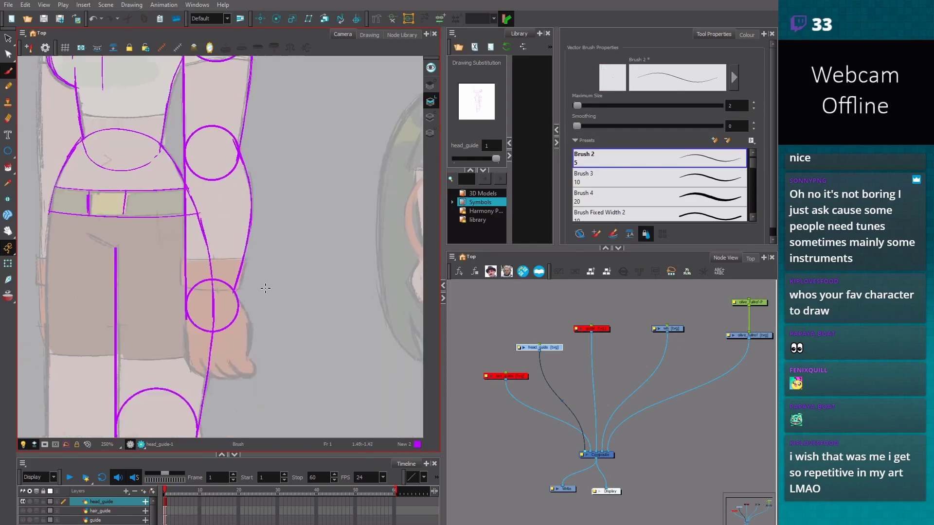
Scale the wrist circle down slightly and move it up onto the sleeve cuff
{"action": "key", "text": "alt+s"}
{"action": "left_click", "coordinate": [231, 317]}
{"action": "left_click_drag", "start_coordinate": [211, 305], "coordinate": [209, 293]}
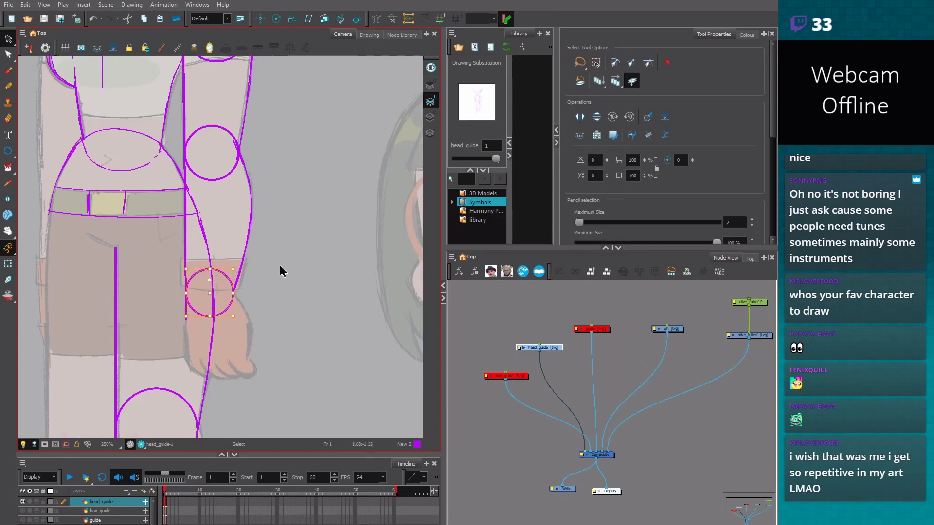
Brush the hand outline from the wrist circle down around the fingertips, undoing stray marks
{"action": "key", "text": "alt+b"}
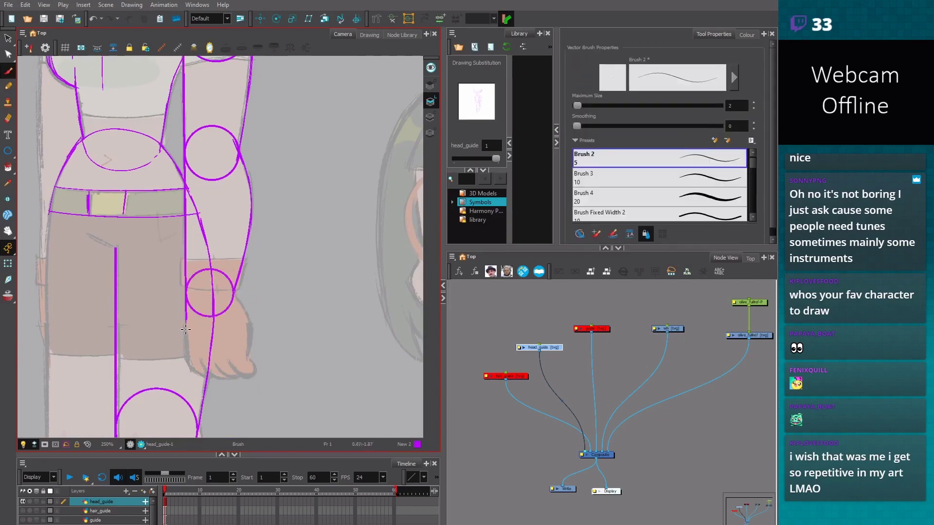
{"action": "mouse_move", "coordinate": [234, 292]}
{"action": "left_mouse_down"}
{"action": "mouse_move", "coordinate": [245, 315]}
{"action": "mouse_move", "coordinate": [246, 363]}
{"action": "left_mouse_up"}
{"action": "left_click", "coordinate": [294, 273]}
{"action": "left_click", "coordinate": [284, 282]}
{"action": "key", "text": "ctrl+z"}
{"action": "key", "text": "ctrl+z"}
{"action": "mouse_move", "coordinate": [187, 343]}
{"action": "left_mouse_down"}
{"action": "mouse_move", "coordinate": [195, 368]}
{"action": "mouse_move", "coordinate": [237, 361]}
{"action": "mouse_move", "coordinate": [194, 374]}
{"action": "left_mouse_up"}
Scale the right shoulder circle down towards the inner arm line so it sits inside the shoulder
{"action": "key", "text": "1"}
{"action": "key", "text": "1"}
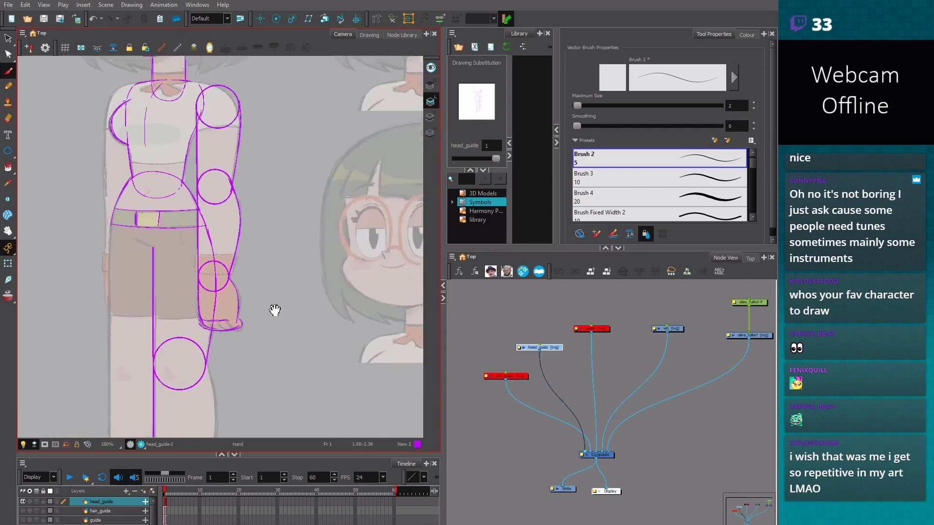
{"action": "left_click_drag", "start_coordinate": [277, 307], "coordinate": [281, 351]}
{"action": "key", "text": "2"}
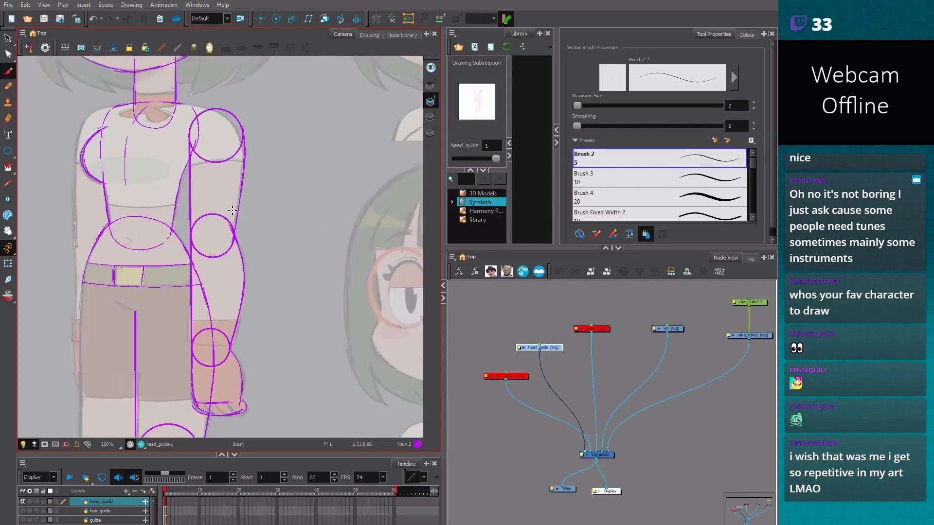
{"action": "key", "text": "2"}
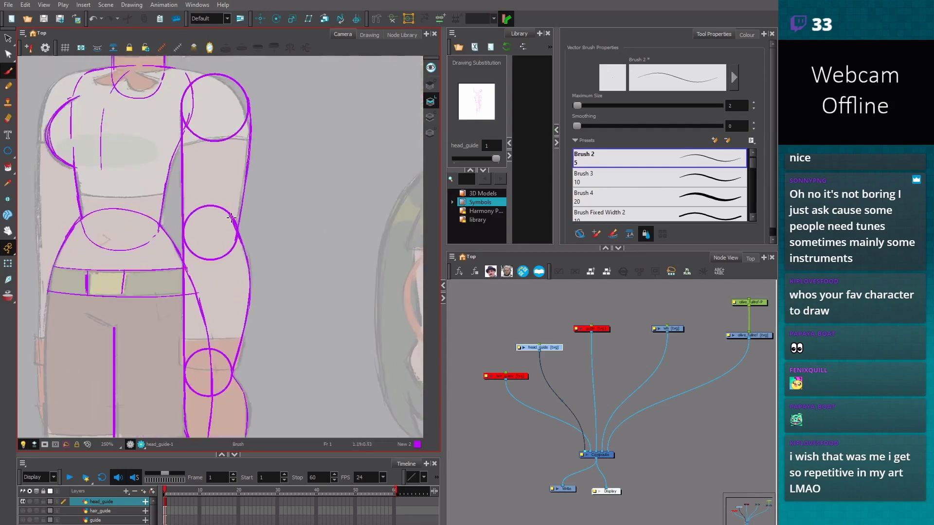
{"action": "left_click_drag", "start_coordinate": [260, 240], "coordinate": [275, 310]}
{"action": "left_click_drag", "start_coordinate": [261, 205], "coordinate": [292, 301]}
{"action": "key", "text": "2"}
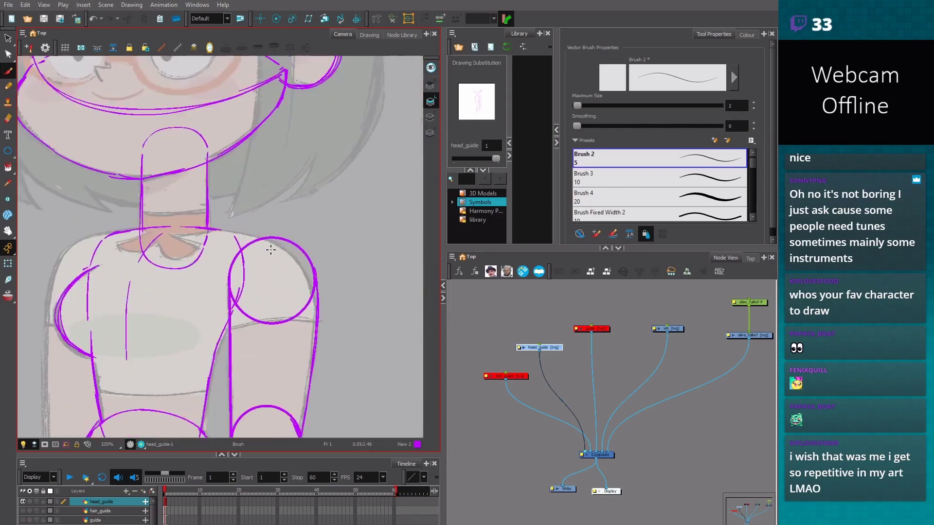
{"action": "key", "text": "1"}
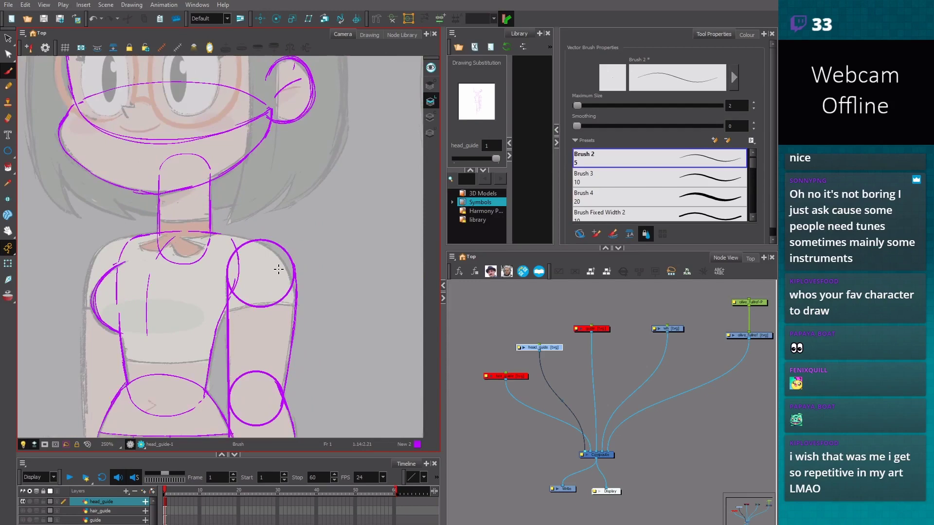
{"action": "key", "text": "alt+s"}
{"action": "left_click", "coordinate": [287, 253]}
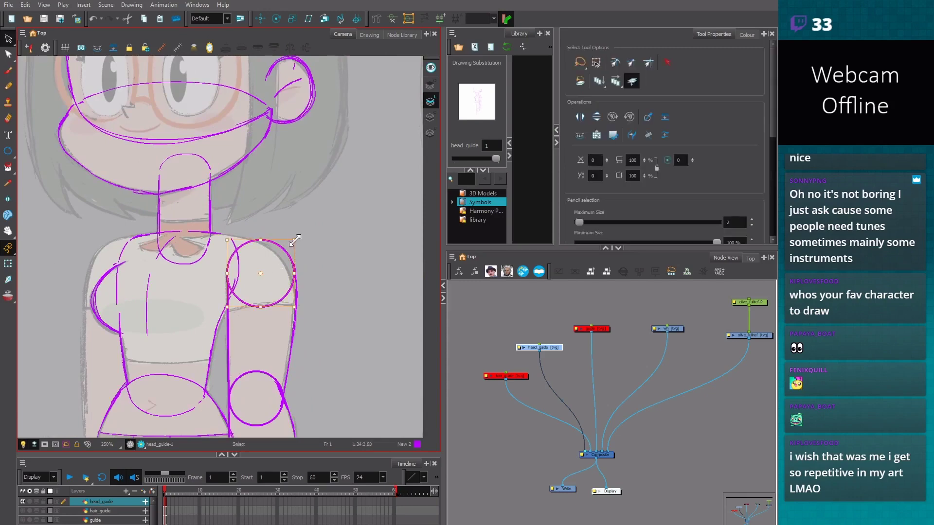
{"action": "mouse_move", "coordinate": [294, 240]}
{"action": "left_mouse_down"}
{"action": "mouse_move", "coordinate": [255, 273]}
{"action": "mouse_move", "coordinate": [283, 303]}
{"action": "left_mouse_up"}
{"action": "key", "text": "alt+b"}
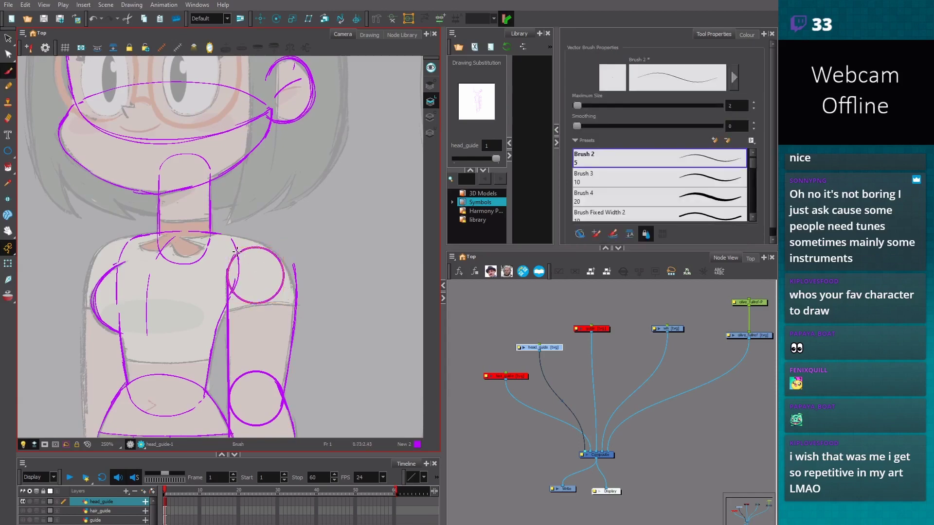
Erase the overhanging arm stroke beside the smaller shoulder circle and reconnect the outer arm contour with the Brush
{"action": "key", "text": "alt+e"}
{"action": "mouse_move", "coordinate": [298, 248]}
{"action": "left_mouse_down"}
{"action": "mouse_move", "coordinate": [303, 291]}
{"action": "mouse_move", "coordinate": [293, 337]}
{"action": "mouse_move", "coordinate": [301, 318]}
{"action": "mouse_move", "coordinate": [292, 303]}
{"action": "left_mouse_up"}
{"action": "key", "text": "alt+b"}
{"action": "key", "text": "2"}
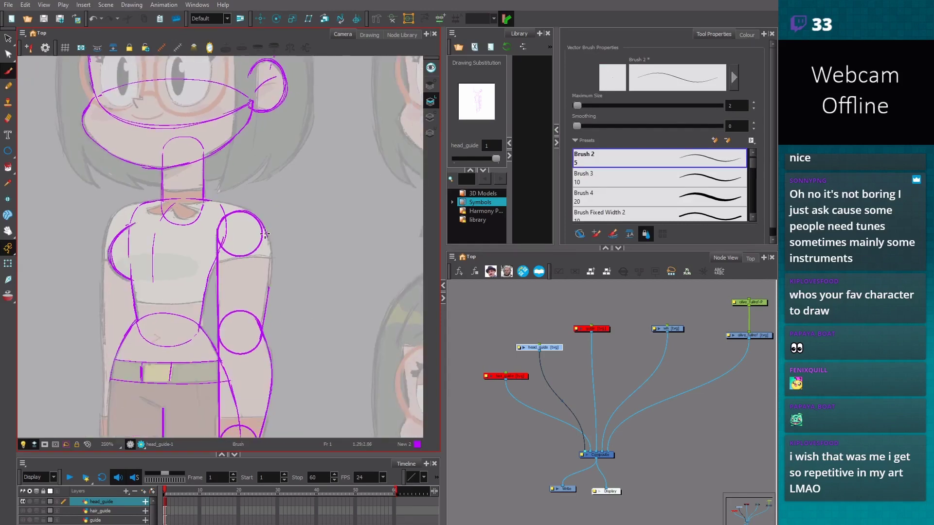
{"action": "scroll", "coordinate": [263, 321], "scroll_direction": "down", "scroll_amount": 1}
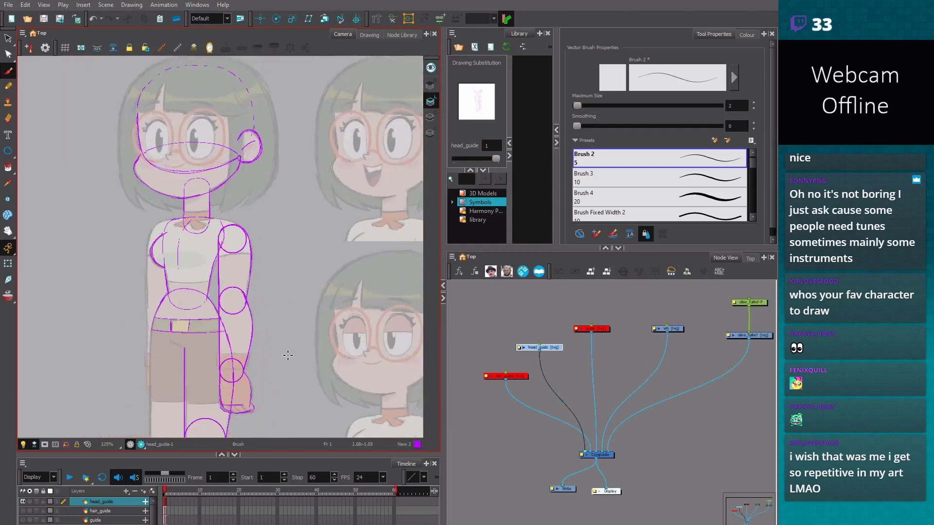
{"action": "left_click_drag", "start_coordinate": [288, 355], "coordinate": [319, 367]}
{"action": "scroll", "coordinate": [315, 354], "scroll_direction": "up", "scroll_amount": 1}
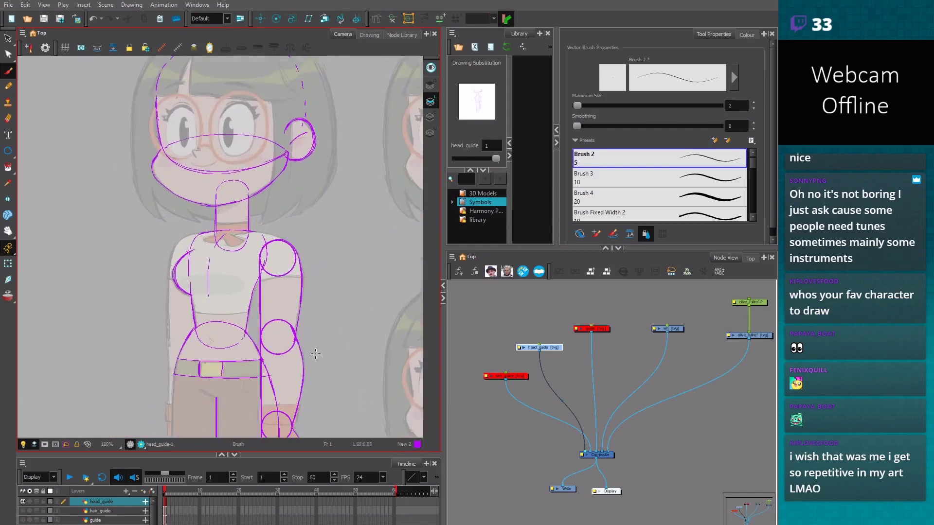
{"action": "scroll", "coordinate": [252, 346], "scroll_direction": "down", "scroll_amount": 1}
{"action": "left_click_drag", "start_coordinate": [231, 360], "coordinate": [260, 363]}
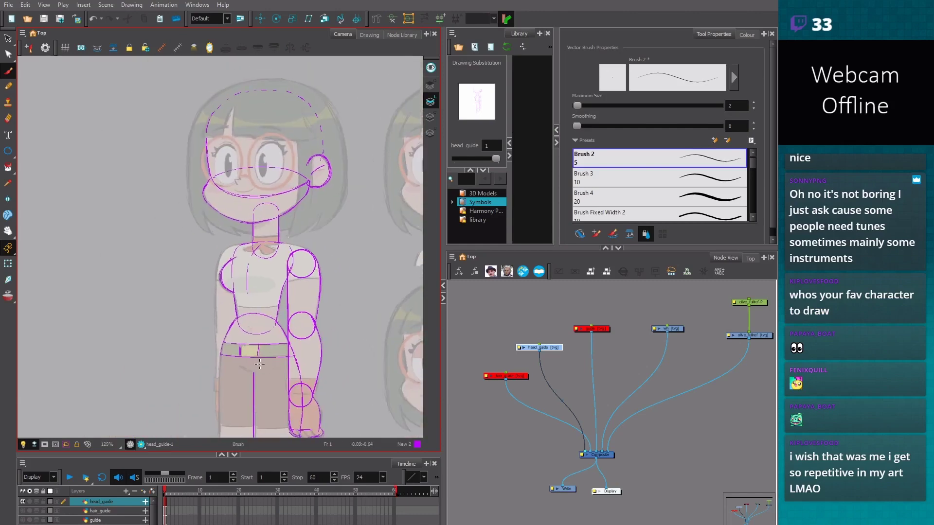
{"action": "scroll", "coordinate": [173, 284], "scroll_direction": "up", "scroll_amount": 2}
{"action": "left_click_drag", "start_coordinate": [166, 267], "coordinate": [164, 210]}
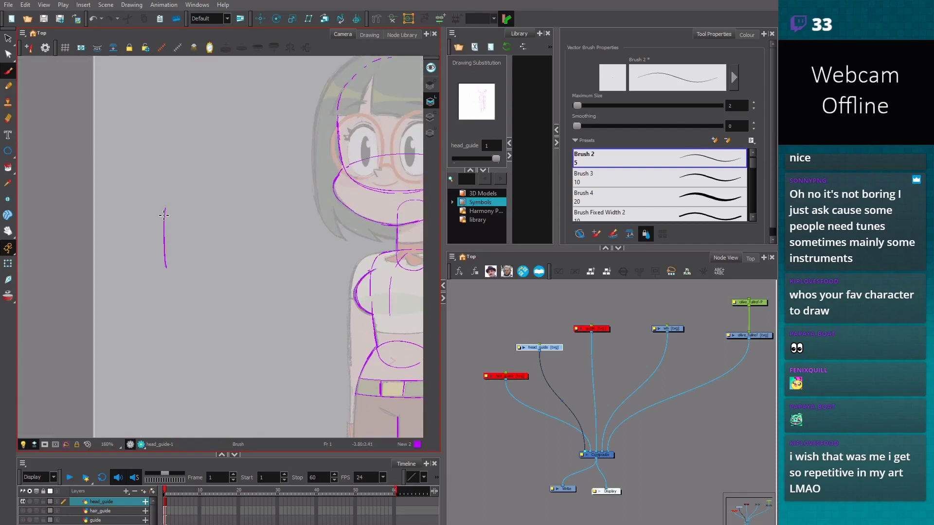
{"action": "scroll", "coordinate": [161, 233], "scroll_direction": "up", "scroll_amount": 2}
{"action": "key", "text": "ctrl+z"}
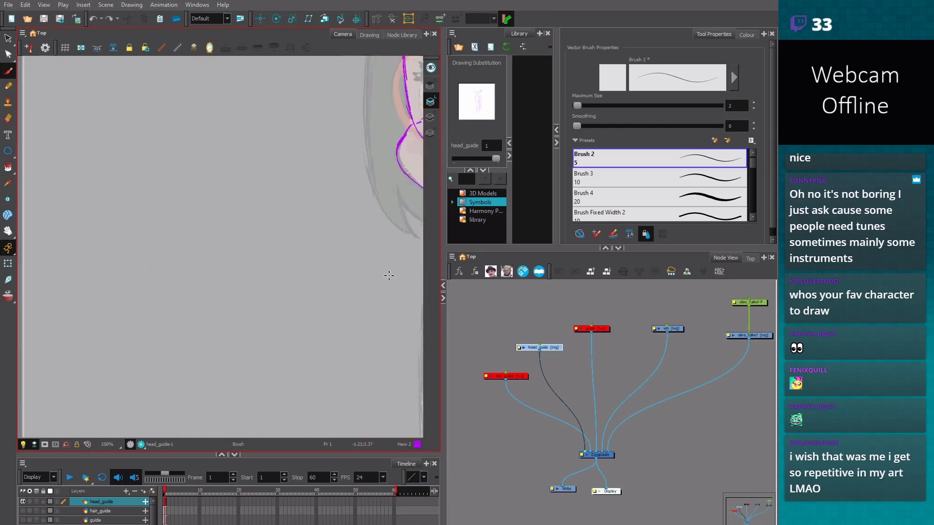
Pick the blue New 1 swatch and brush a simple cartoon head with cheek, jaw and ear in the empty area beside the reference
{"action": "left_click", "coordinate": [745, 35]}
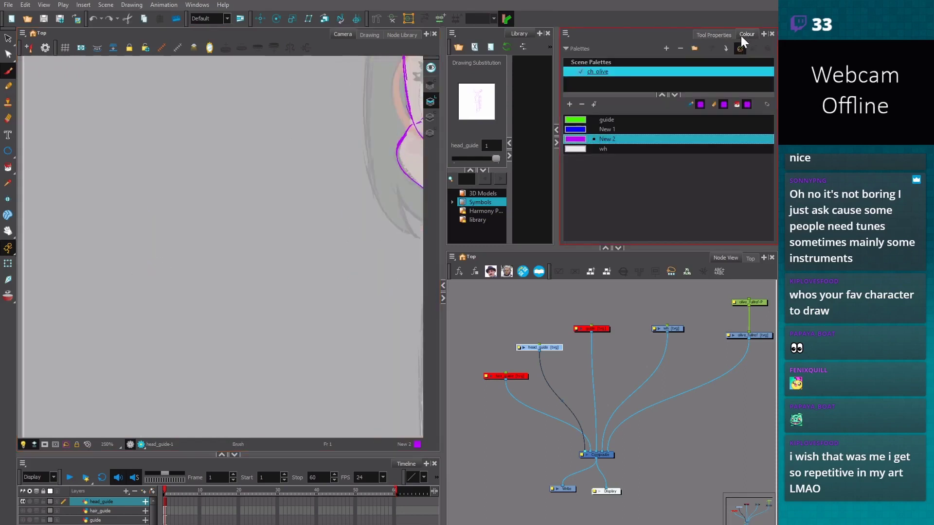
{"action": "left_click", "coordinate": [605, 129]}
{"action": "left_click_drag", "start_coordinate": [123, 204], "coordinate": [126, 272]}
{"action": "left_click_drag", "start_coordinate": [245, 192], "coordinate": [249, 258]}
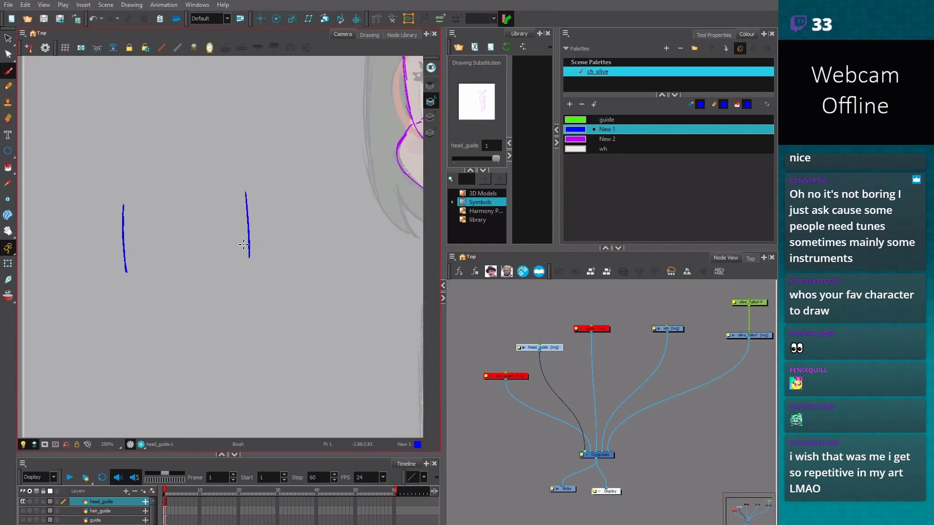
{"action": "mouse_move", "coordinate": [126, 255]}
{"action": "left_mouse_down"}
{"action": "mouse_move", "coordinate": [218, 321]}
{"action": "mouse_move", "coordinate": [250, 264]}
{"action": "mouse_move", "coordinate": [250, 274]}
{"action": "mouse_move", "coordinate": [275, 254]}
{"action": "mouse_move", "coordinate": [243, 268]}
{"action": "left_mouse_up"}
{"action": "key", "text": "alt+e"}
{"action": "key", "text": "alt+b"}
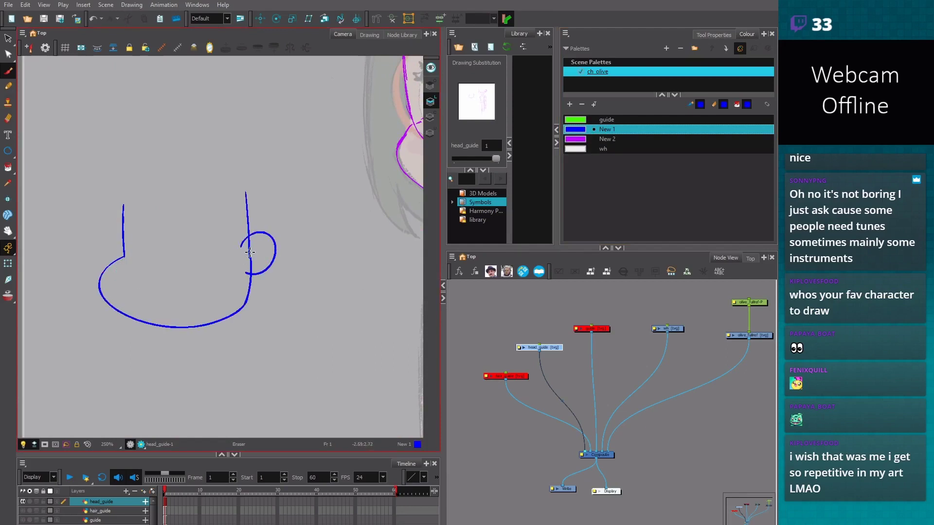
Draw short neck lines under the blue head's jaw and a hair cap with jagged fringe and sideburn on top
{"action": "key", "text": "2"}
{"action": "left_click_drag", "start_coordinate": [203, 310], "coordinate": [204, 325]}
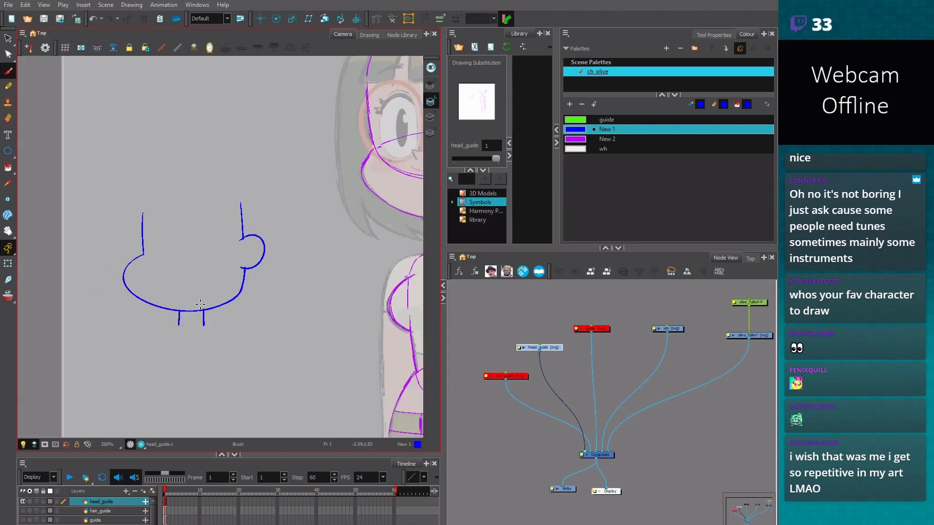
{"action": "left_click_drag", "start_coordinate": [269, 323], "coordinate": [259, 325]}
{"action": "left_click_drag", "start_coordinate": [234, 269], "coordinate": [196, 314]}
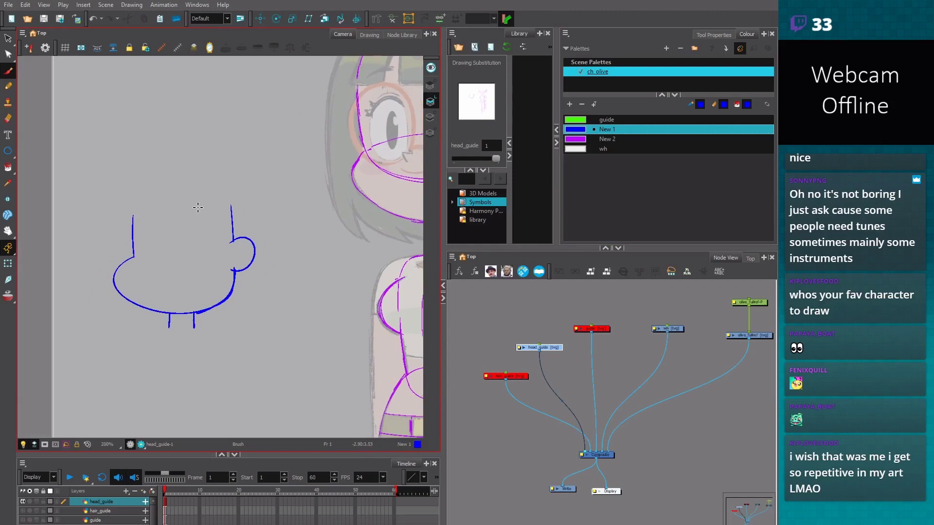
{"action": "mouse_move", "coordinate": [173, 171]}
{"action": "left_mouse_down"}
{"action": "mouse_move", "coordinate": [106, 223]}
{"action": "mouse_move", "coordinate": [187, 202]}
{"action": "mouse_move", "coordinate": [232, 225]}
{"action": "mouse_move", "coordinate": [254, 222]}
{"action": "mouse_move", "coordinate": [232, 219]}
{"action": "mouse_move", "coordinate": [245, 227]}
{"action": "mouse_move", "coordinate": [234, 209]}
{"action": "mouse_move", "coordinate": [252, 217]}
{"action": "left_mouse_up"}
{"action": "mouse_move", "coordinate": [249, 215]}
{"action": "left_mouse_down"}
{"action": "mouse_move", "coordinate": [247, 234]}
{"action": "mouse_move", "coordinate": [227, 238]}
{"action": "mouse_move", "coordinate": [237, 269]}
{"action": "left_mouse_up"}
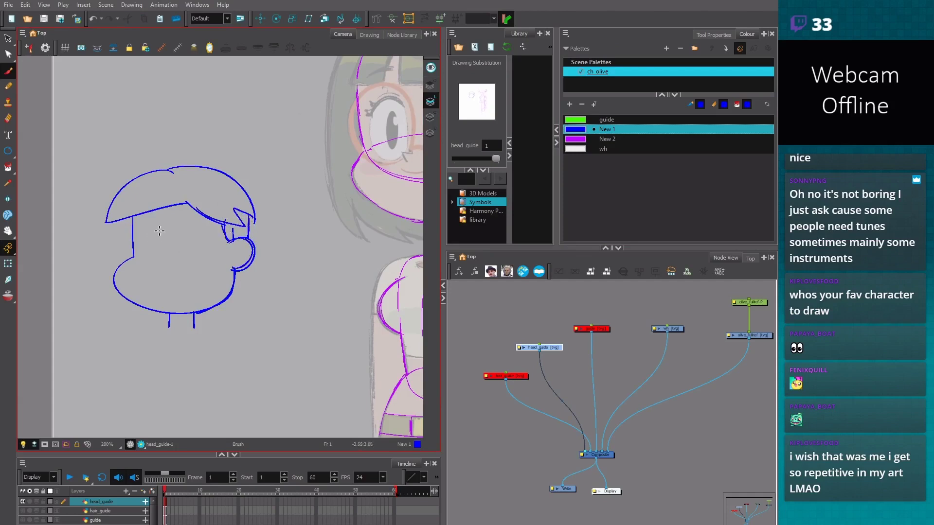
Brush two round touching eyes with pupils and short eyebrows under the blue head's fringe, undoing stray marks
{"action": "mouse_move", "coordinate": [158, 224]}
{"action": "left_mouse_down"}
{"action": "mouse_move", "coordinate": [151, 264]}
{"action": "mouse_move", "coordinate": [160, 225]}
{"action": "mouse_move", "coordinate": [176, 257]}
{"action": "mouse_move", "coordinate": [182, 222]}
{"action": "mouse_move", "coordinate": [143, 273]}
{"action": "mouse_move", "coordinate": [155, 228]}
{"action": "left_mouse_up"}
{"action": "key", "text": "2"}
{"action": "key", "text": "ctrl+z"}
{"action": "key", "text": "ctrl+z"}
{"action": "mouse_move", "coordinate": [154, 240]}
{"action": "left_mouse_down"}
{"action": "mouse_move", "coordinate": [169, 274]}
{"action": "mouse_move", "coordinate": [176, 215]}
{"action": "mouse_move", "coordinate": [137, 257]}
{"action": "mouse_move", "coordinate": [141, 243]}
{"action": "left_mouse_up"}
{"action": "mouse_move", "coordinate": [184, 241]}
{"action": "left_mouse_down"}
{"action": "mouse_move", "coordinate": [180, 256]}
{"action": "mouse_move", "coordinate": [184, 243]}
{"action": "left_mouse_up"}
{"action": "mouse_move", "coordinate": [116, 208]}
{"action": "left_mouse_down"}
{"action": "mouse_move", "coordinate": [140, 199]}
{"action": "mouse_move", "coordinate": [185, 209]}
{"action": "left_mouse_up"}
{"action": "key", "text": "1"}
{"action": "key", "text": "1"}
{"action": "left_click_drag", "start_coordinate": [314, 306], "coordinate": [199, 328]}
{"action": "key", "text": "1"}
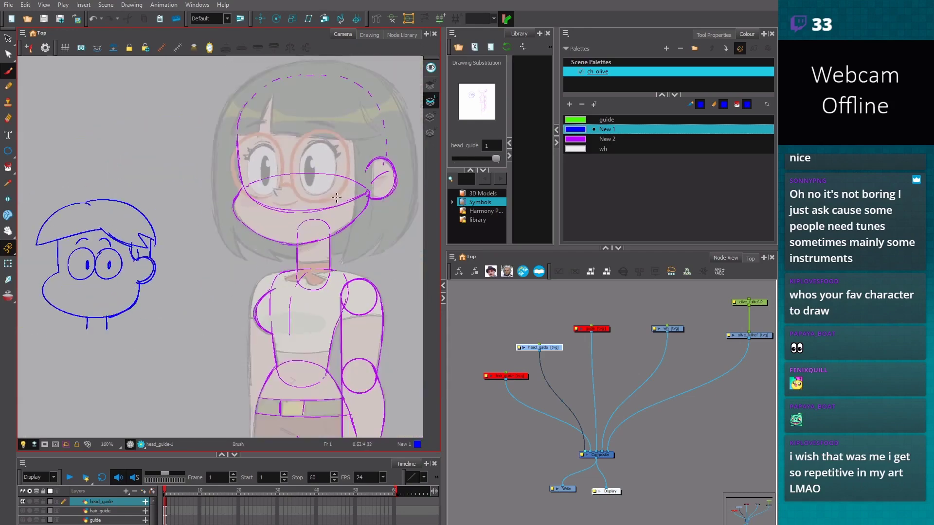
Add a small nose and a smile to the blue face and retrace its side contour
{"action": "scroll", "coordinate": [165, 294], "scroll_direction": "up", "scroll_amount": 2}
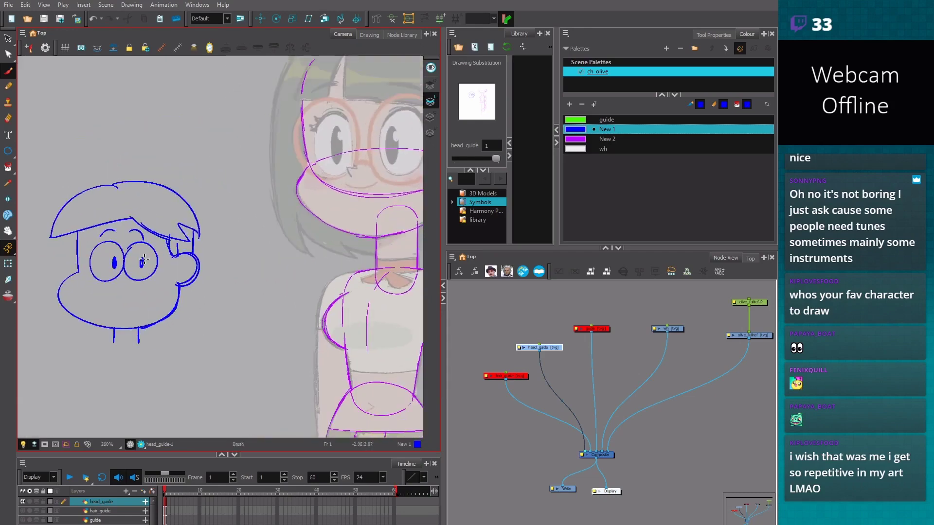
{"action": "mouse_move", "coordinate": [124, 271]}
{"action": "left_mouse_down"}
{"action": "mouse_move", "coordinate": [114, 294]}
{"action": "mouse_move", "coordinate": [151, 285]}
{"action": "left_mouse_up"}
{"action": "key", "text": "1"}
{"action": "left_click_drag", "start_coordinate": [184, 332], "coordinate": [191, 286]}
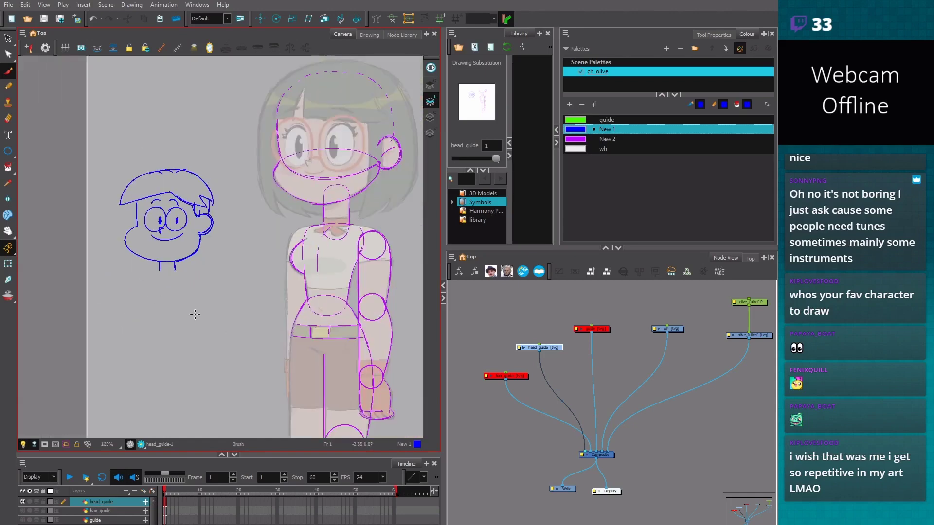
{"action": "left_click_drag", "start_coordinate": [116, 182], "coordinate": [115, 217]}
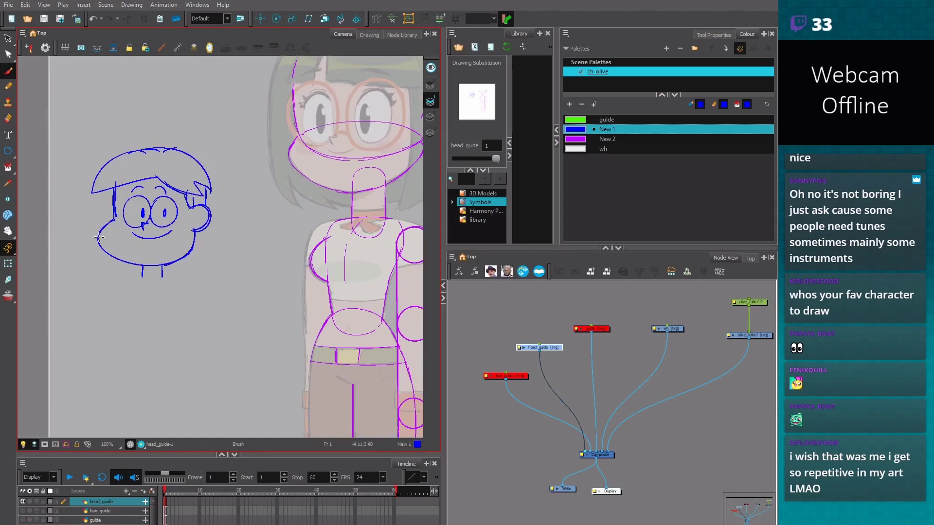
Brush a narrow torso below the neck with a rounded hip shape and a waistline
{"action": "mouse_move", "coordinate": [190, 304]}
{"action": "left_mouse_down"}
{"action": "mouse_move", "coordinate": [177, 257]}
{"action": "mouse_move", "coordinate": [153, 241]}
{"action": "mouse_move", "coordinate": [127, 318]}
{"action": "left_mouse_up"}
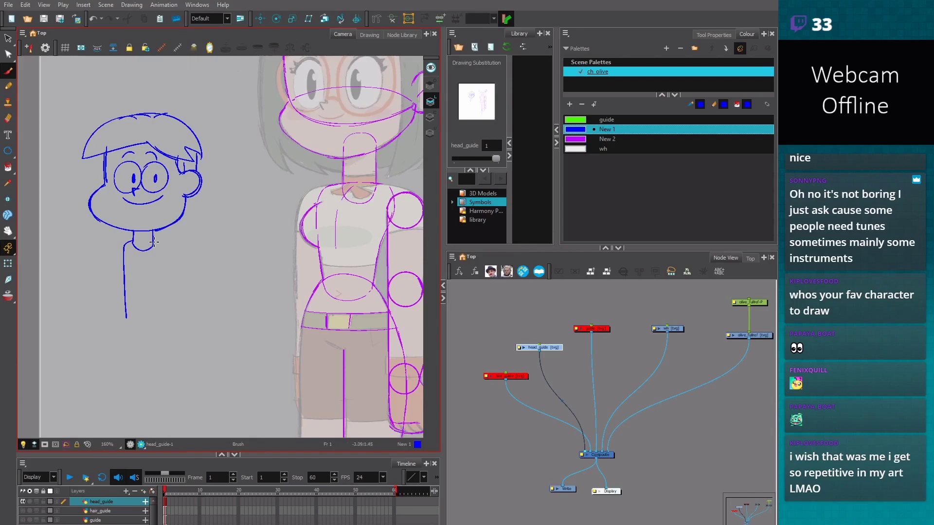
{"action": "mouse_move", "coordinate": [155, 239]}
{"action": "left_mouse_down"}
{"action": "mouse_move", "coordinate": [154, 313]}
{"action": "mouse_move", "coordinate": [123, 316]}
{"action": "mouse_move", "coordinate": [126, 340]}
{"action": "mouse_move", "coordinate": [160, 299]}
{"action": "mouse_move", "coordinate": [160, 308]}
{"action": "mouse_move", "coordinate": [156, 253]}
{"action": "mouse_move", "coordinate": [169, 321]}
{"action": "left_mouse_up"}
{"action": "left_click_drag", "start_coordinate": [108, 313], "coordinate": [164, 315]}
Outline the blue figure's near arm hanging from a rounded shoulder over the side of the torso
{"action": "mouse_move", "coordinate": [157, 245]}
{"action": "left_mouse_down"}
{"action": "mouse_move", "coordinate": [156, 341]}
{"action": "mouse_move", "coordinate": [155, 312]}
{"action": "left_mouse_up"}
{"action": "mouse_move", "coordinate": [157, 248]}
{"action": "left_mouse_down"}
{"action": "mouse_move", "coordinate": [170, 263]}
{"action": "mouse_move", "coordinate": [173, 300]}
{"action": "mouse_move", "coordinate": [170, 258]}
{"action": "left_mouse_up"}
{"action": "left_click_drag", "start_coordinate": [165, 260], "coordinate": [168, 299]}
{"action": "left_click_drag", "start_coordinate": [156, 243], "coordinate": [166, 307]}
{"action": "left_click_drag", "start_coordinate": [167, 262], "coordinate": [168, 335]}
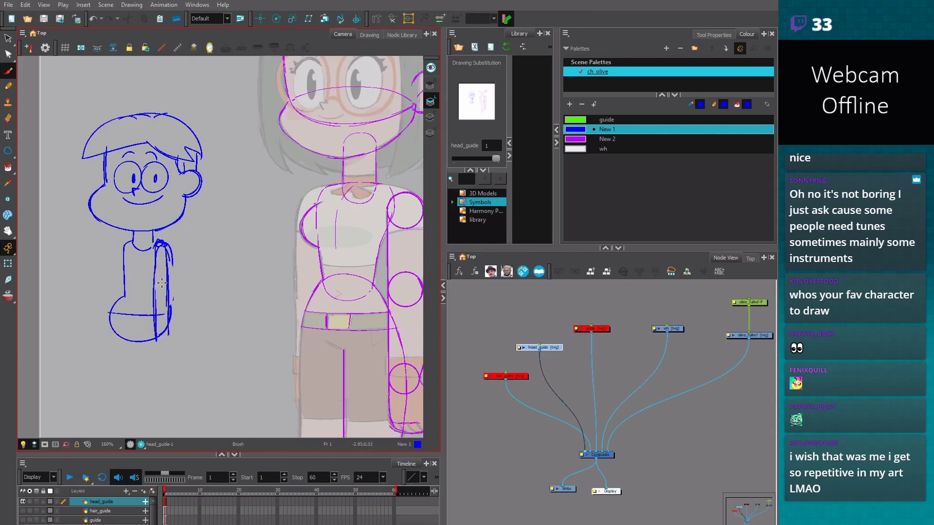
Erase the rough lower part of the near arm, redraw it with a fingered hand, and brush the far arm behind the torso
{"action": "mouse_move", "coordinate": [155, 273]}
{"action": "left_mouse_down"}
{"action": "mouse_move", "coordinate": [167, 266]}
{"action": "mouse_move", "coordinate": [161, 261]}
{"action": "left_mouse_up"}
{"action": "mouse_move", "coordinate": [156, 272]}
{"action": "left_mouse_down"}
{"action": "mouse_move", "coordinate": [167, 254]}
{"action": "mouse_move", "coordinate": [168, 278]}
{"action": "mouse_move", "coordinate": [153, 346]}
{"action": "mouse_move", "coordinate": [173, 345]}
{"action": "mouse_move", "coordinate": [161, 317]}
{"action": "mouse_move", "coordinate": [162, 336]}
{"action": "left_mouse_up"}
{"action": "key", "text": "alt+e"}
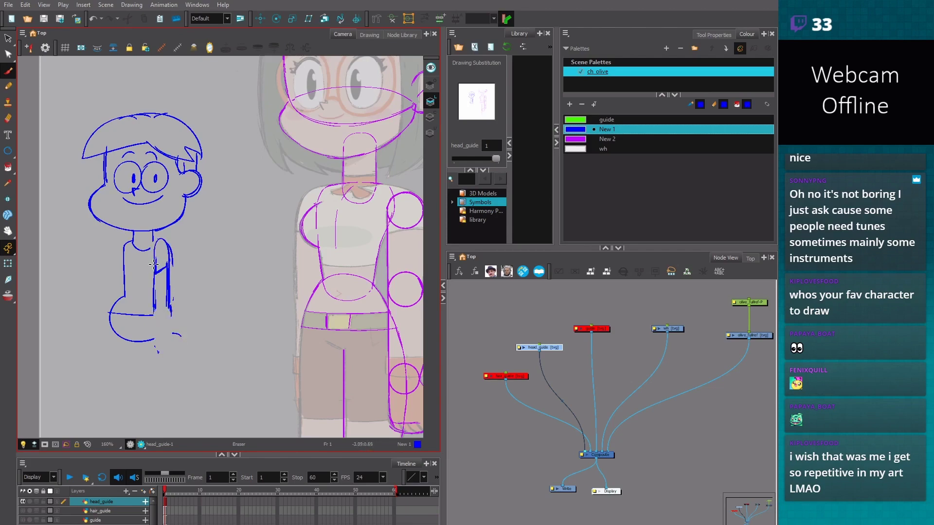
{"action": "key", "text": "alt+b"}
{"action": "mouse_move", "coordinate": [154, 267]}
{"action": "left_mouse_down"}
{"action": "mouse_move", "coordinate": [154, 338]}
{"action": "mouse_move", "coordinate": [167, 266]}
{"action": "mouse_move", "coordinate": [158, 346]}
{"action": "left_mouse_up"}
{"action": "mouse_move", "coordinate": [128, 241]}
{"action": "left_mouse_down"}
{"action": "mouse_move", "coordinate": [116, 295]}
{"action": "mouse_move", "coordinate": [127, 239]}
{"action": "mouse_move", "coordinate": [117, 255]}
{"action": "left_mouse_up"}
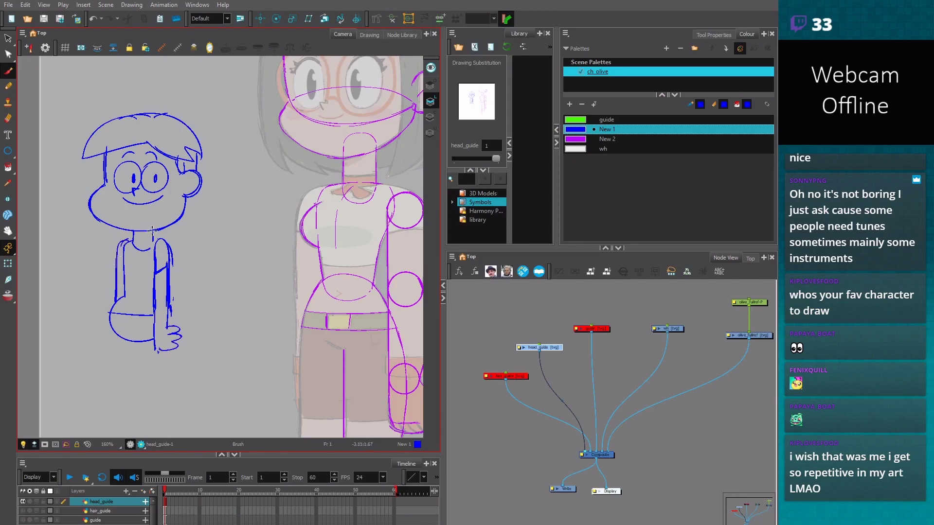
Refine the near arm's contours from shoulder to wrist and retrace the base of the hand
{"action": "key", "text": "2"}
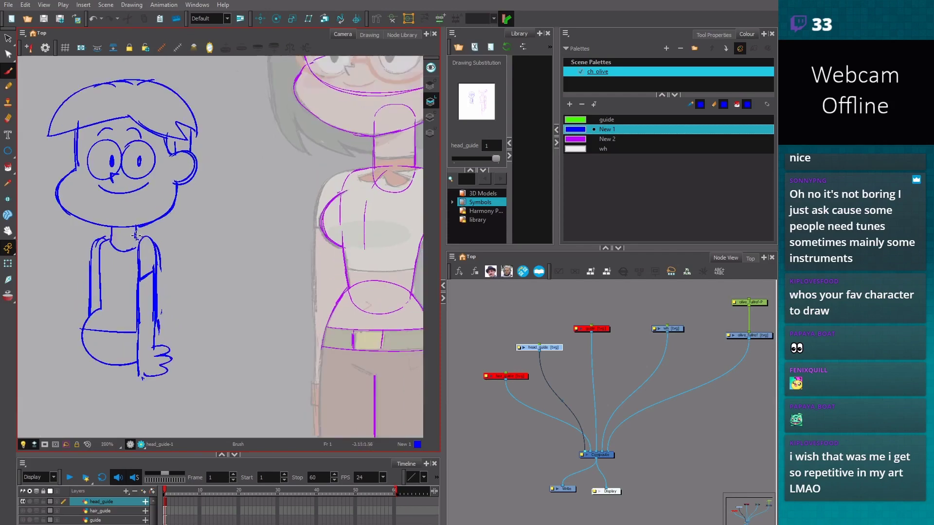
{"action": "mouse_move", "coordinate": [136, 242]}
{"action": "left_mouse_down"}
{"action": "mouse_move", "coordinate": [155, 249]}
{"action": "mouse_move", "coordinate": [163, 314]}
{"action": "left_mouse_up"}
{"action": "left_click_drag", "start_coordinate": [153, 246], "coordinate": [157, 327]}
{"action": "mouse_move", "coordinate": [148, 284]}
{"action": "left_mouse_down"}
{"action": "mouse_move", "coordinate": [138, 243]}
{"action": "mouse_move", "coordinate": [135, 346]}
{"action": "mouse_move", "coordinate": [150, 369]}
{"action": "mouse_move", "coordinate": [136, 373]}
{"action": "mouse_move", "coordinate": [161, 358]}
{"action": "left_mouse_up"}
{"action": "mouse_move", "coordinate": [154, 359]}
{"action": "left_mouse_down"}
{"action": "mouse_move", "coordinate": [168, 376]}
{"action": "mouse_move", "coordinate": [145, 376]}
{"action": "left_mouse_up"}
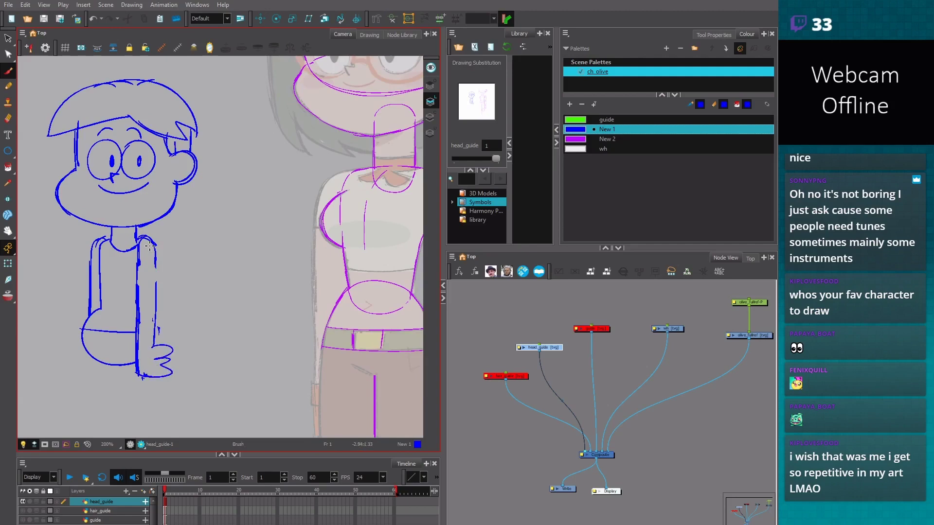
Draw sleeve hems and shoulder touch-ups on both arms of the blue figure, and arc a curve over the top of the hips
{"action": "mouse_move", "coordinate": [153, 243]}
{"action": "left_mouse_down"}
{"action": "mouse_move", "coordinate": [152, 304]}
{"action": "mouse_move", "coordinate": [136, 249]}
{"action": "mouse_move", "coordinate": [139, 279]}
{"action": "mouse_move", "coordinate": [155, 260]}
{"action": "left_mouse_up"}
{"action": "mouse_move", "coordinate": [89, 258]}
{"action": "left_mouse_down"}
{"action": "mouse_move", "coordinate": [96, 262]}
{"action": "mouse_move", "coordinate": [93, 244]}
{"action": "mouse_move", "coordinate": [101, 287]}
{"action": "left_mouse_up"}
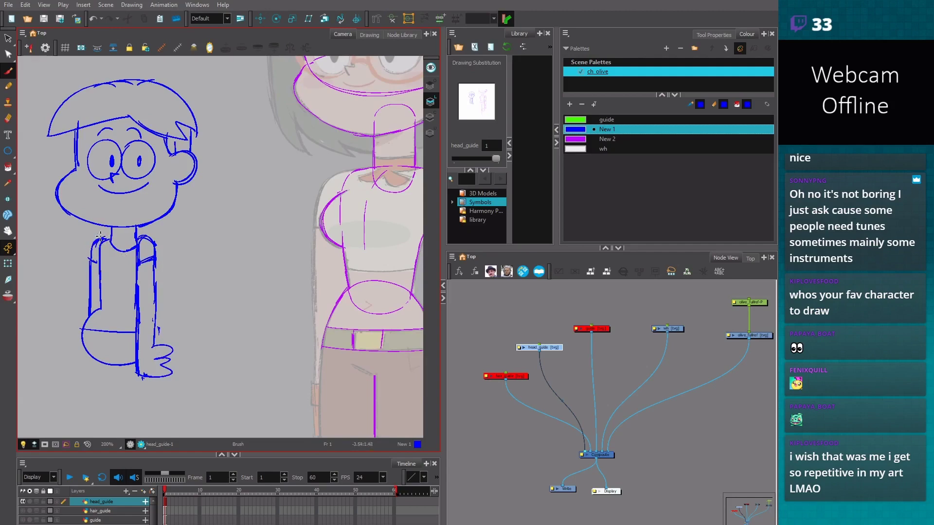
{"action": "left_click_drag", "start_coordinate": [101, 237], "coordinate": [93, 247]}
{"action": "left_click_drag", "start_coordinate": [108, 309], "coordinate": [126, 311]}
Clear the lower hip line and brush two straight legs with ankle lines and rounded feet under the blue figure
{"action": "key", "text": "2"}
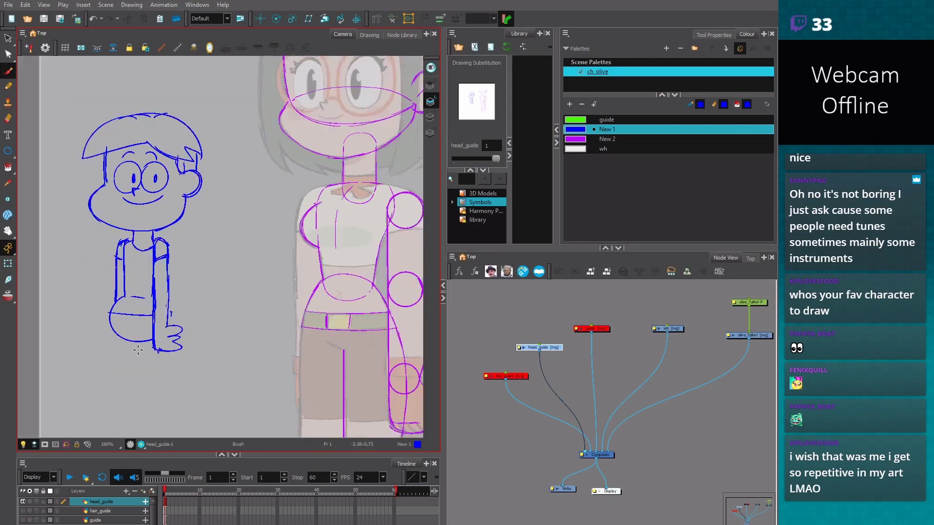
{"action": "left_click_drag", "start_coordinate": [151, 354], "coordinate": [159, 285]}
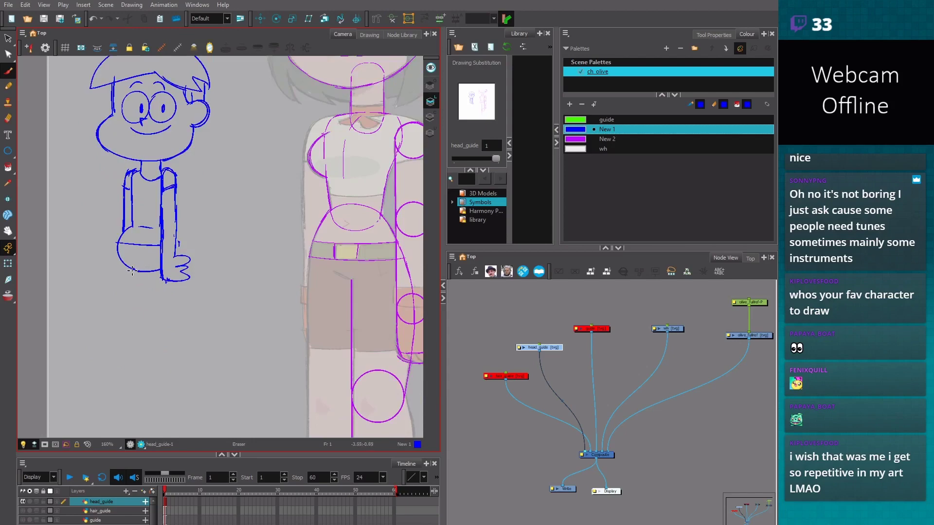
{"action": "left_click_drag", "start_coordinate": [131, 271], "coordinate": [142, 375]}
{"action": "key", "text": "alt+b"}
{"action": "left_click_drag", "start_coordinate": [160, 283], "coordinate": [159, 372]}
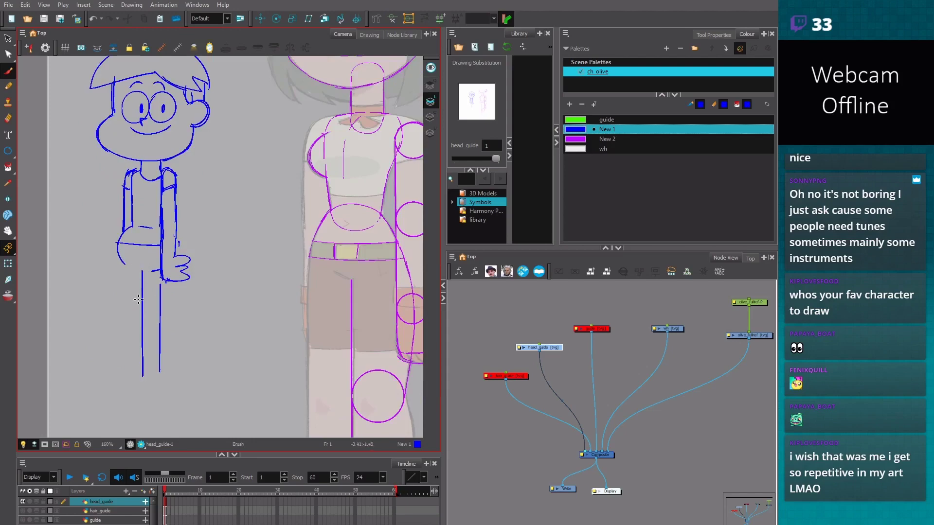
{"action": "mouse_move", "coordinate": [126, 271]}
{"action": "left_mouse_down"}
{"action": "mouse_move", "coordinate": [126, 355]}
{"action": "mouse_move", "coordinate": [112, 351]}
{"action": "mouse_move", "coordinate": [141, 370]}
{"action": "left_mouse_up"}
{"action": "mouse_move", "coordinate": [134, 267]}
{"action": "left_mouse_down"}
{"action": "mouse_move", "coordinate": [152, 268]}
{"action": "mouse_move", "coordinate": [159, 299]}
{"action": "left_mouse_up"}
{"action": "left_click_drag", "start_coordinate": [160, 366], "coordinate": [143, 355]}
{"action": "left_click_drag", "start_coordinate": [142, 352], "coordinate": [161, 351]}
{"action": "key", "text": "1"}
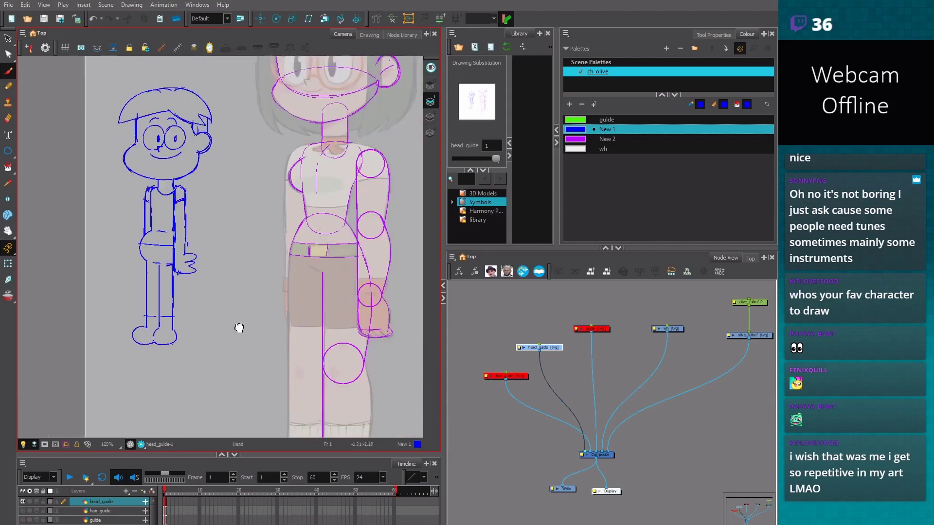
{"action": "left_click_drag", "start_coordinate": [239, 327], "coordinate": [216, 311]}
{"action": "key", "text": "1"}
{"action": "left_click_drag", "start_coordinate": [325, 368], "coordinate": [285, 306]}
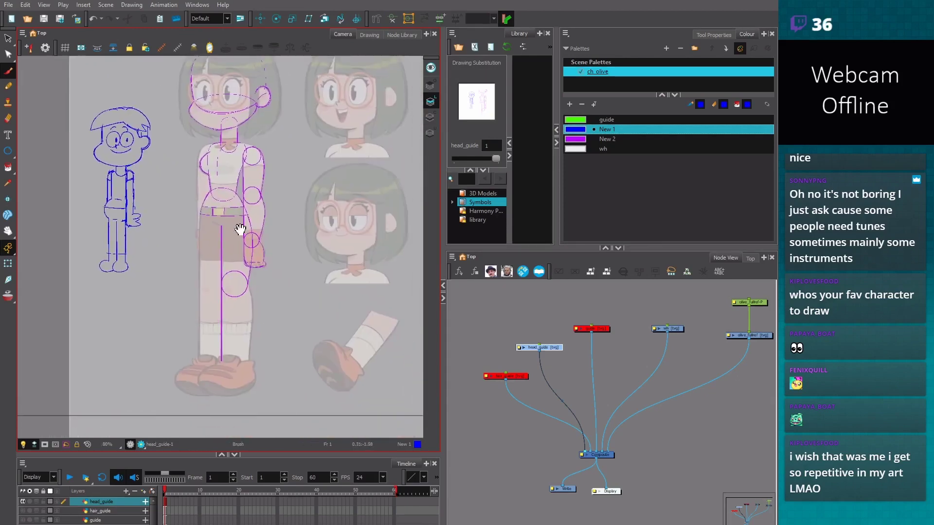
{"action": "left_click_drag", "start_coordinate": [240, 229], "coordinate": [254, 294]}
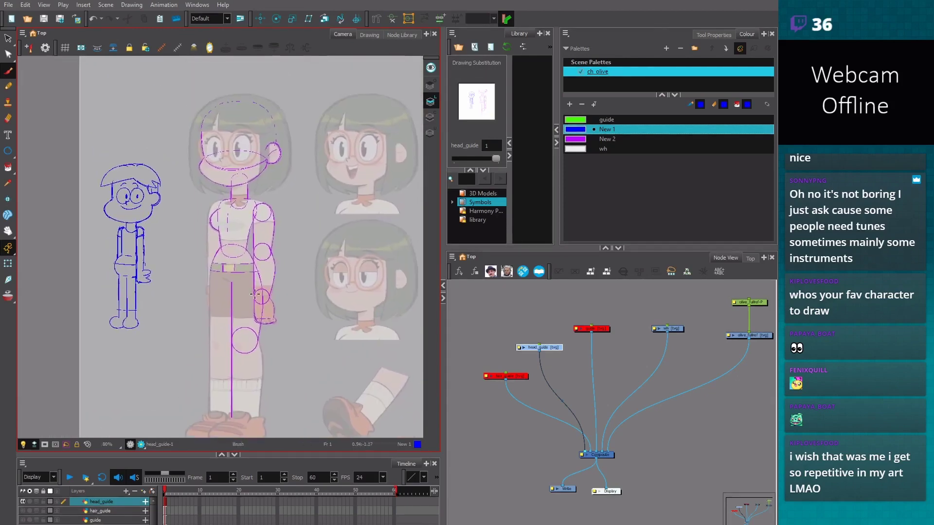
{"action": "left_click", "coordinate": [8, 263]}
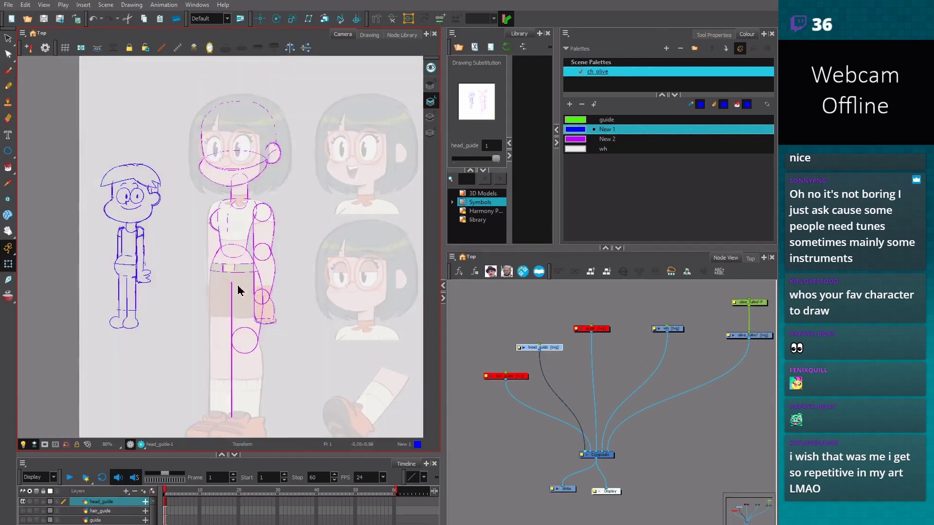
{"action": "left_click", "coordinate": [279, 297]}
{"action": "left_click", "coordinate": [494, 322]}
{"action": "left_click_drag", "start_coordinate": [292, 321], "coordinate": [267, 323]}
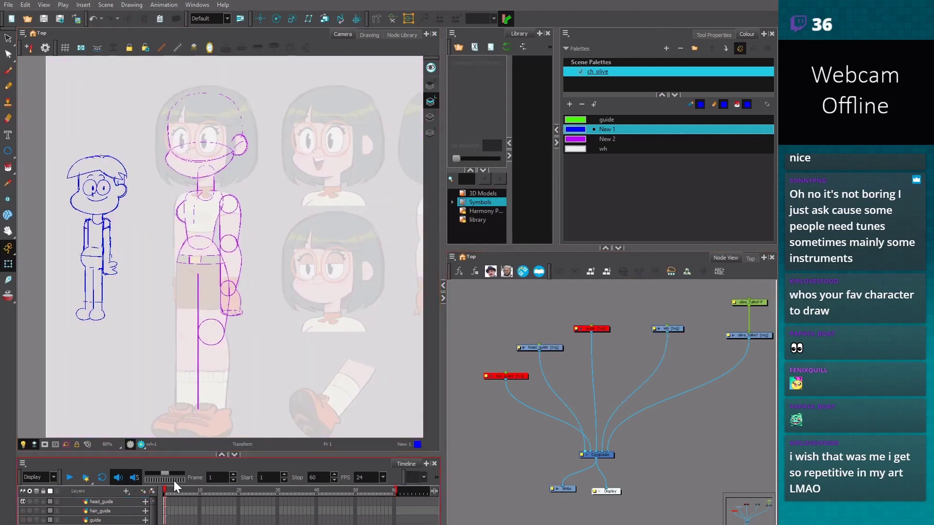
{"action": "left_click", "coordinate": [117, 501]}
{"action": "key", "text": "alt+s"}
{"action": "left_click", "coordinate": [237, 239]}
{"action": "scroll", "coordinate": [235, 242], "scroll_direction": "up", "scroll_amount": 2}
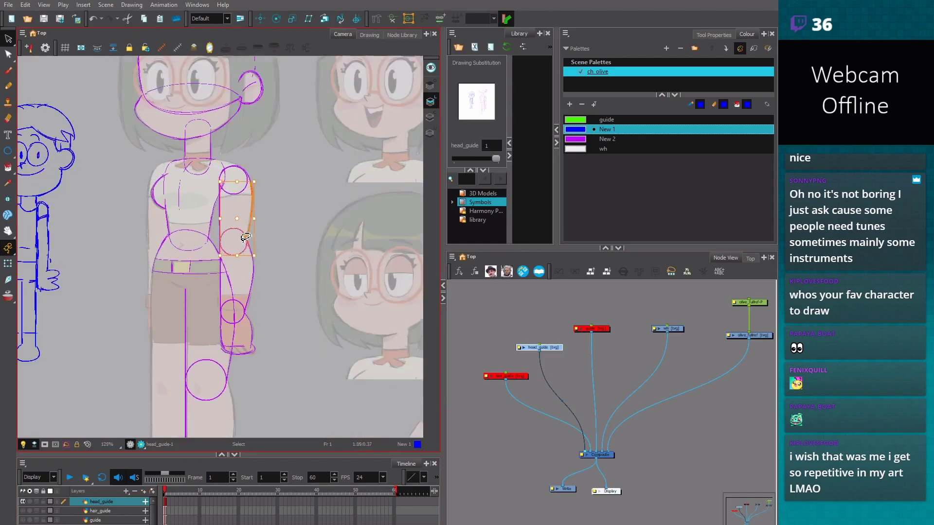
{"action": "key", "text": "Escape"}
{"action": "key", "text": "2"}
{"action": "left_click_drag", "start_coordinate": [291, 267], "coordinate": [304, 343]}
{"action": "key", "text": "2"}
{"action": "key", "text": "2"}
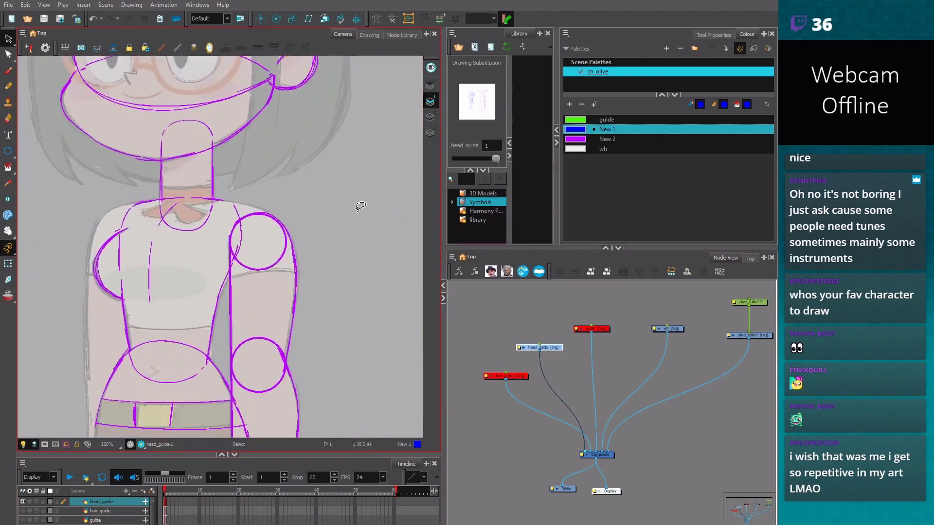
Switch the drawing colour back to the purple New 2 swatch for the Brush
{"action": "left_click", "coordinate": [583, 139]}
{"action": "key", "text": "alt+b"}
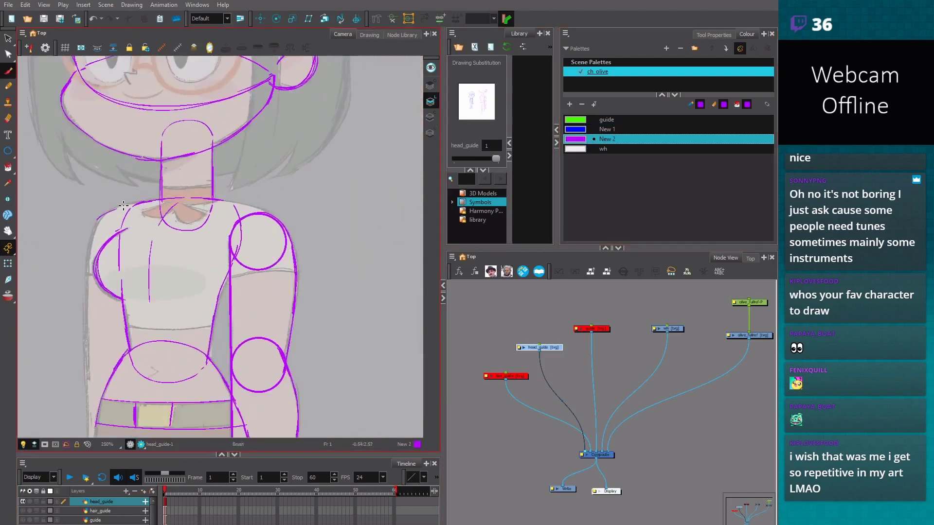
{"action": "scroll", "coordinate": [128, 204], "scroll_direction": "down", "scroll_amount": 2}
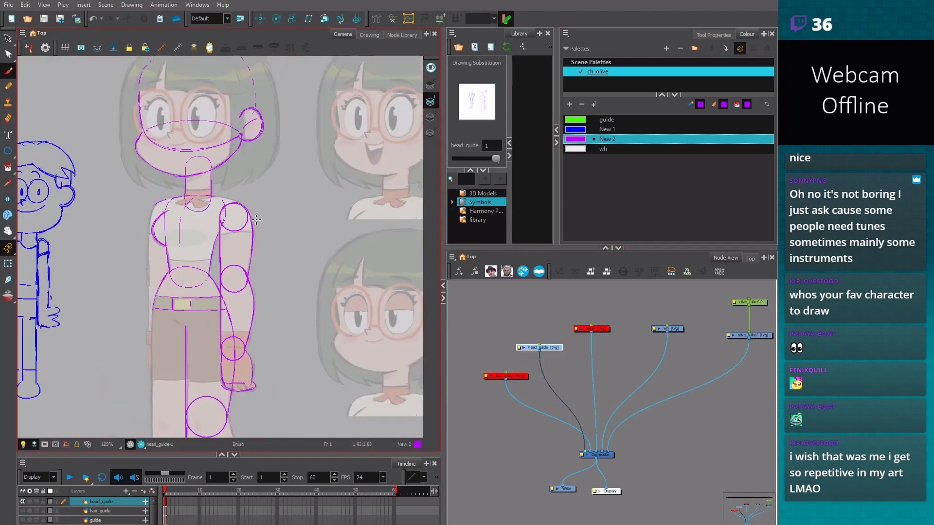
Add a vector drawing layer named arm_guide and make head_guide the active layer again for selecting strokes
{"action": "key", "text": "alt+s"}
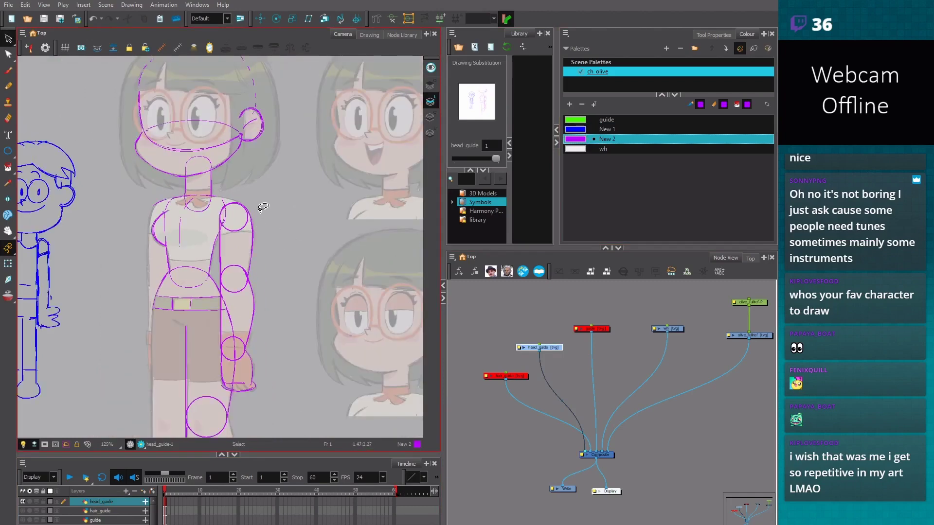
{"action": "left_click", "coordinate": [143, 491]}
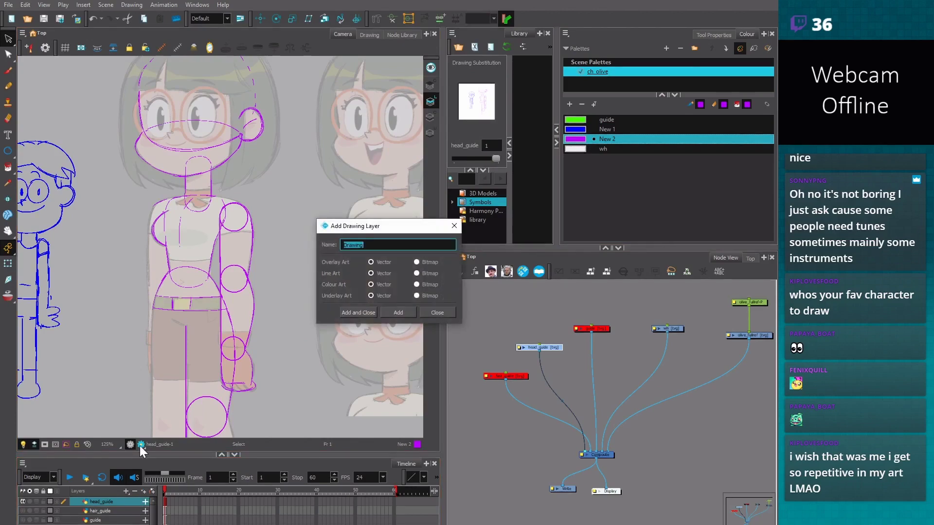
{"action": "type", "text": "arm_guide"}
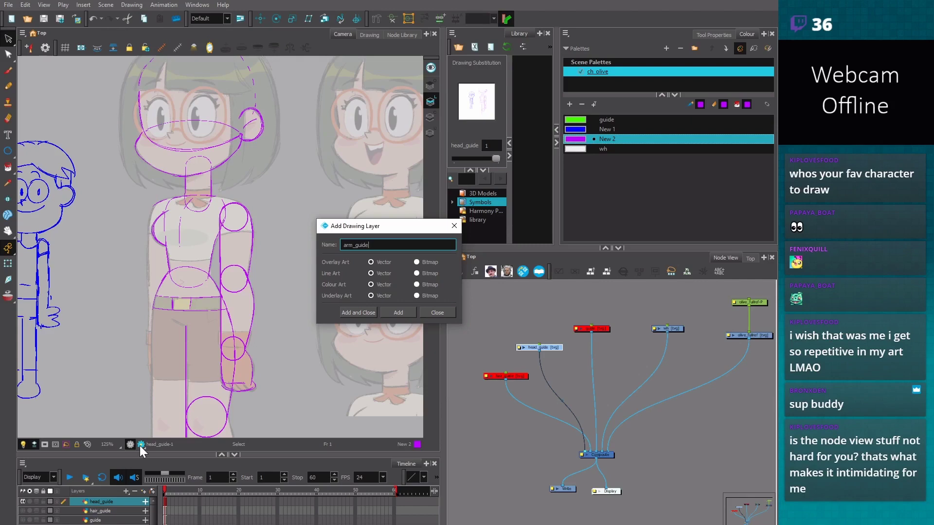
{"action": "key", "text": "Return"}
{"action": "left_click", "coordinate": [442, 313]}
{"action": "left_click", "coordinate": [112, 510]}
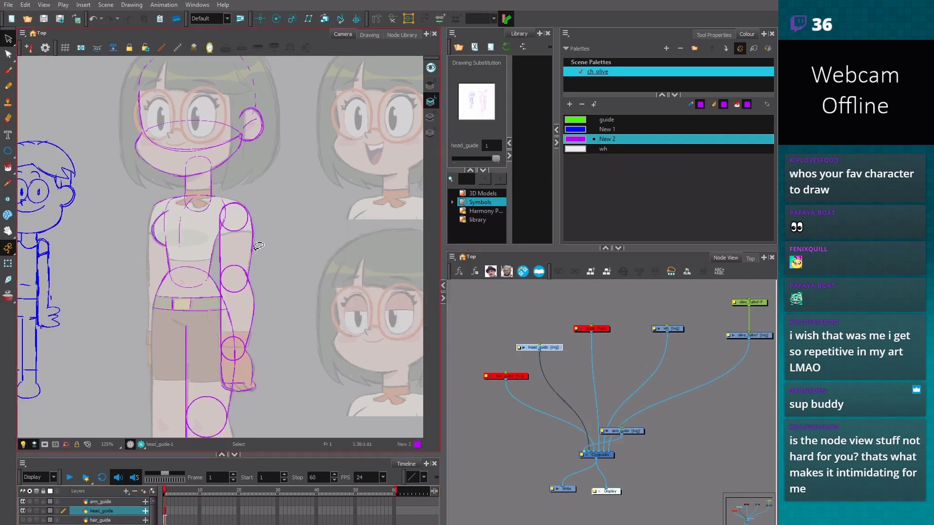
Move the arm construction strokes from head_guide onto the arm_guide layer and recolour them with the blue New 1 swatch
{"action": "left_click", "coordinate": [227, 318]}
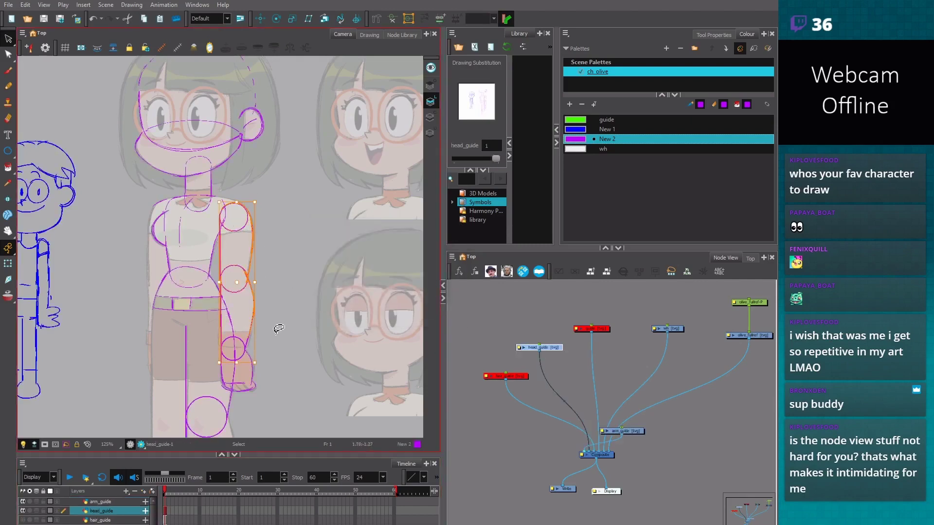
{"action": "left_click_drag", "start_coordinate": [254, 362], "coordinate": [258, 391]}
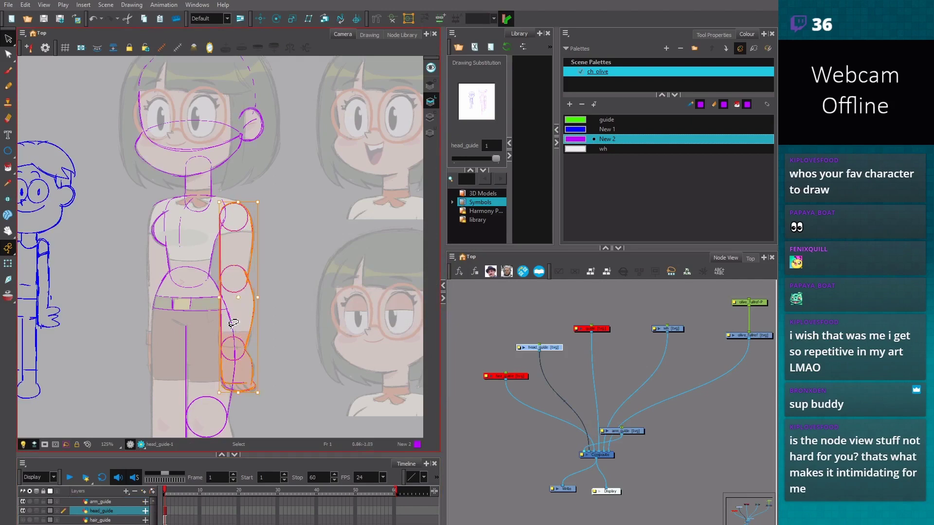
{"action": "key", "text": "Delete"}
{"action": "left_click", "coordinate": [101, 502]}
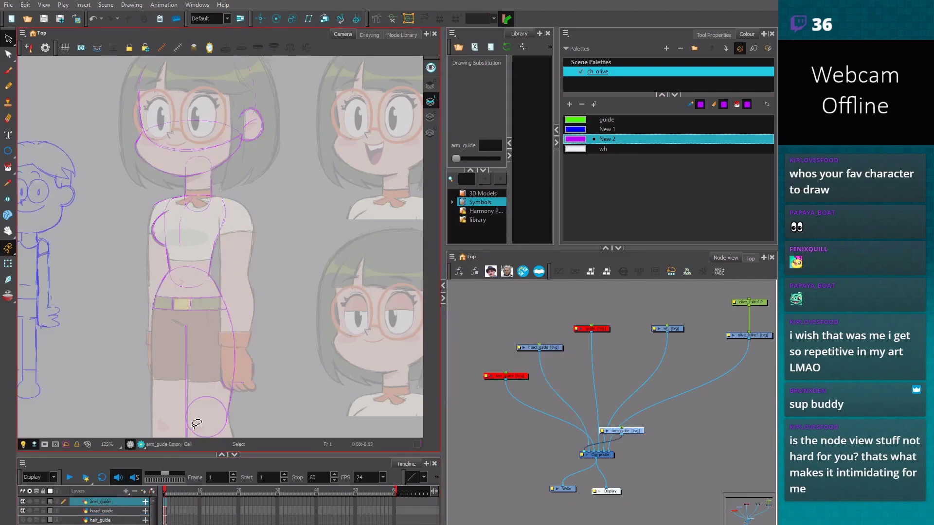
{"action": "left_click", "coordinate": [222, 354]}
{"action": "left_click", "coordinate": [579, 130]}
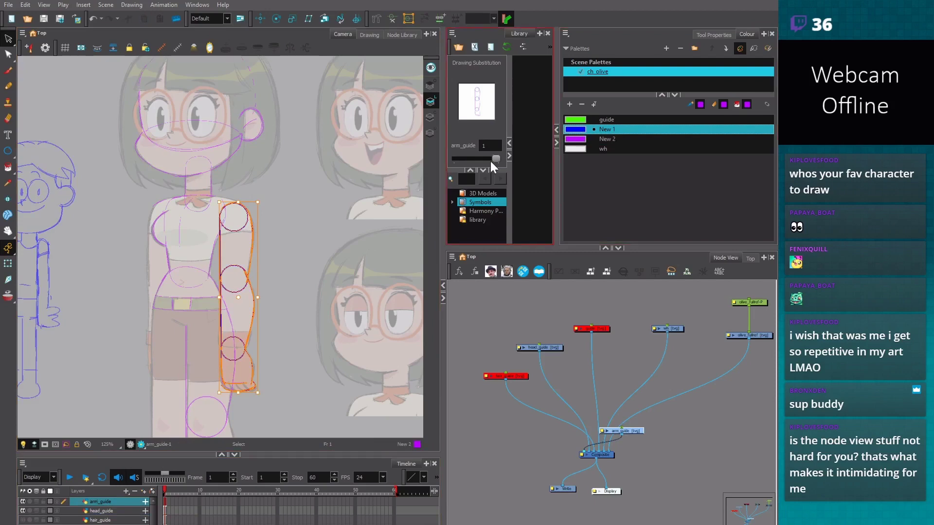
{"action": "left_click", "coordinate": [309, 265]}
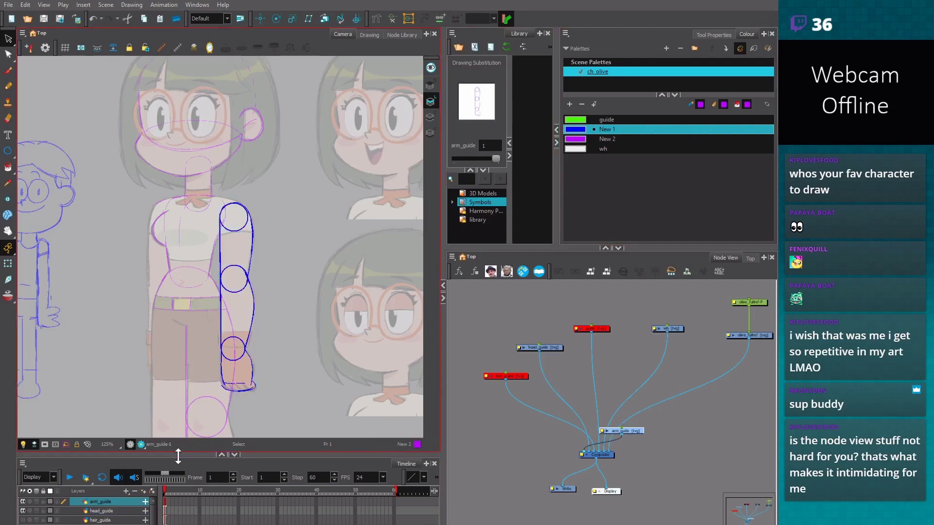
{"action": "key", "text": "ctrl+a"}
{"action": "key", "text": "ctrl+v"}
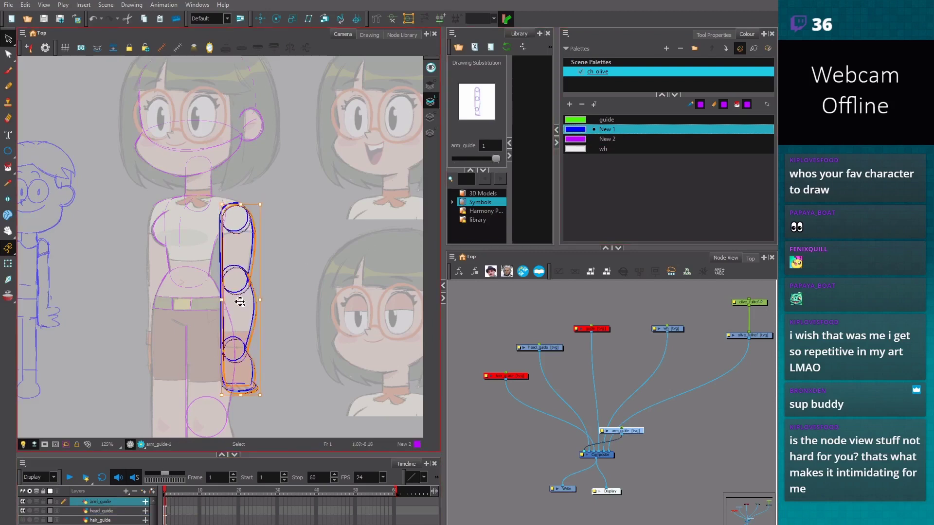
{"action": "key", "text": "Escape"}
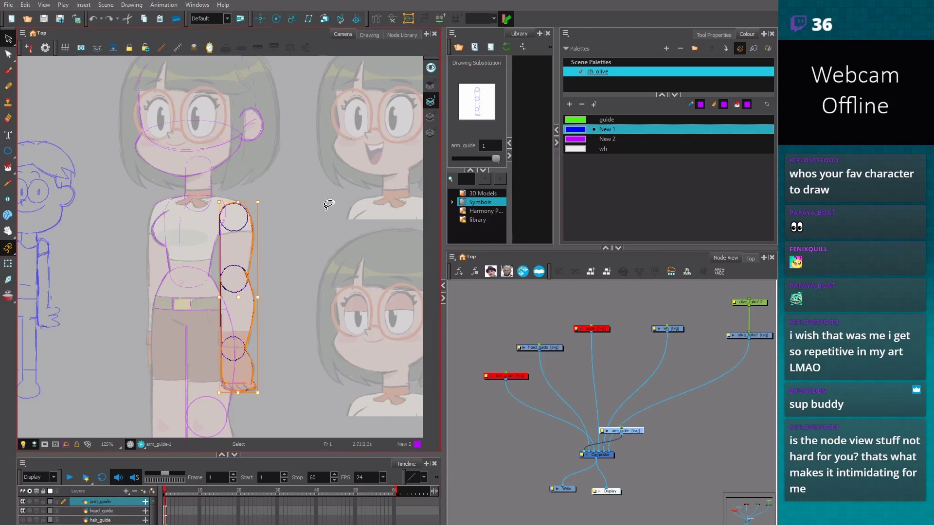
{"action": "left_click", "coordinate": [424, 120]}
{"action": "left_click", "coordinate": [429, 101]}
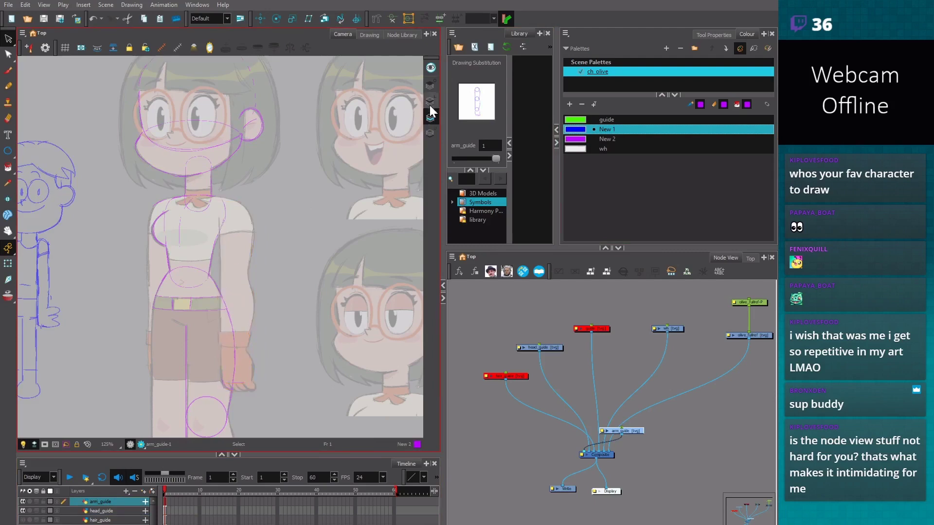
Duplicate the blue arm guide on the arm_guide layer and place the copy over the character's opposite arm
{"action": "key", "text": "ctrl+c"}
{"action": "key", "text": "ctrl+v"}
{"action": "left_click_drag", "start_coordinate": [250, 292], "coordinate": [168, 300]}
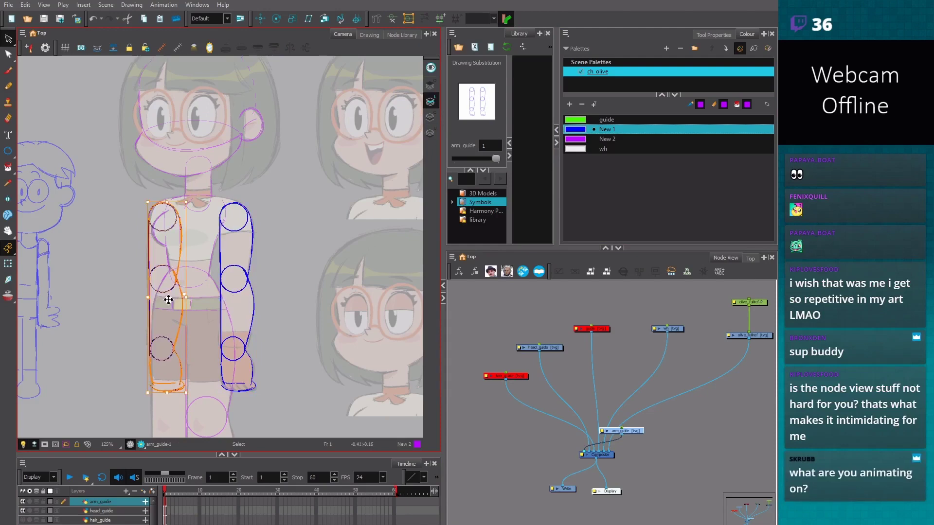
{"action": "left_click", "coordinate": [285, 379]}
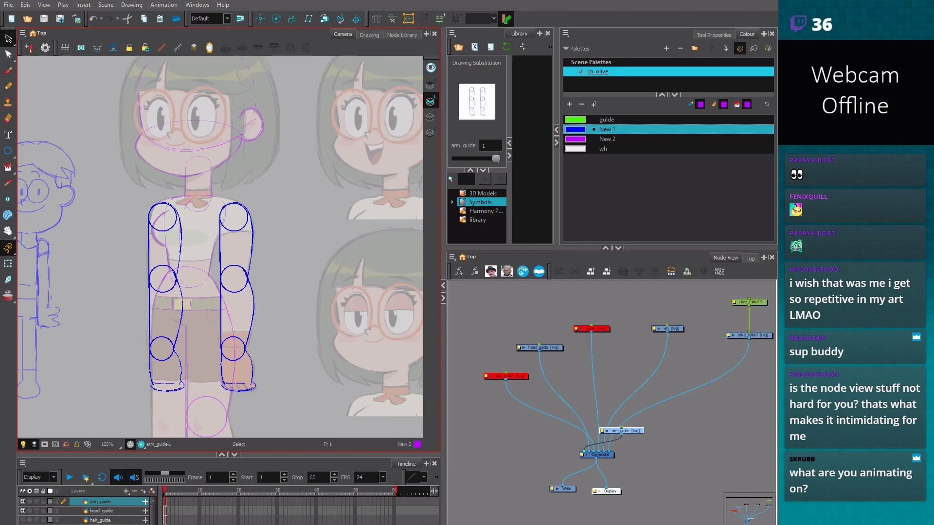
{"action": "key", "text": "Escape"}
Line up the arm_guide and hair_guide nodes beside head_guide and move the Composite node up closer to its inputs
{"action": "key", "text": "2"}
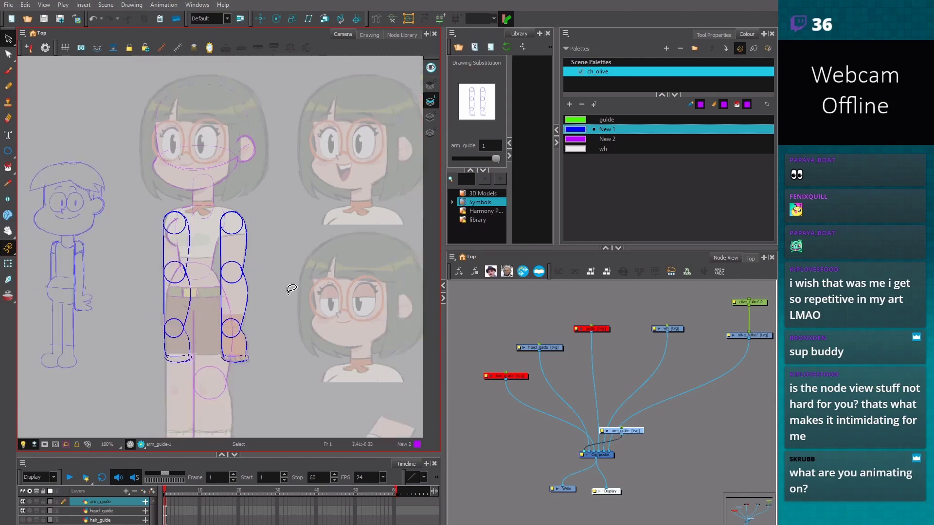
{"action": "key", "text": "2"}
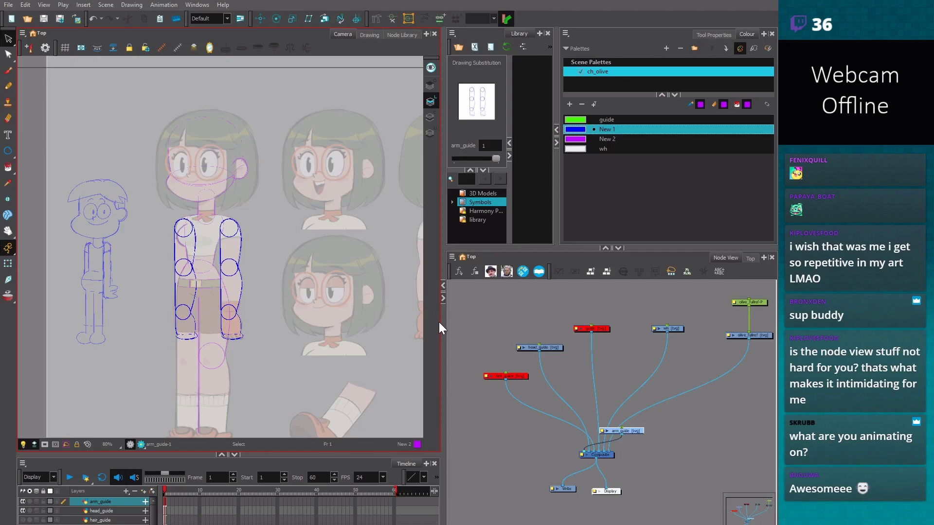
{"action": "left_click_drag", "start_coordinate": [441, 322], "coordinate": [428, 322]}
{"action": "key", "text": "2"}
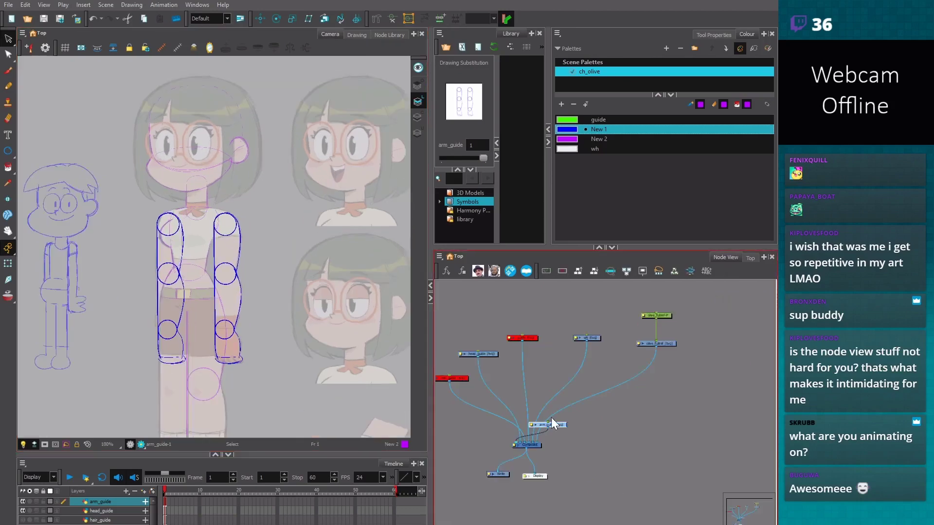
{"action": "left_click_drag", "start_coordinate": [552, 423], "coordinate": [493, 384]}
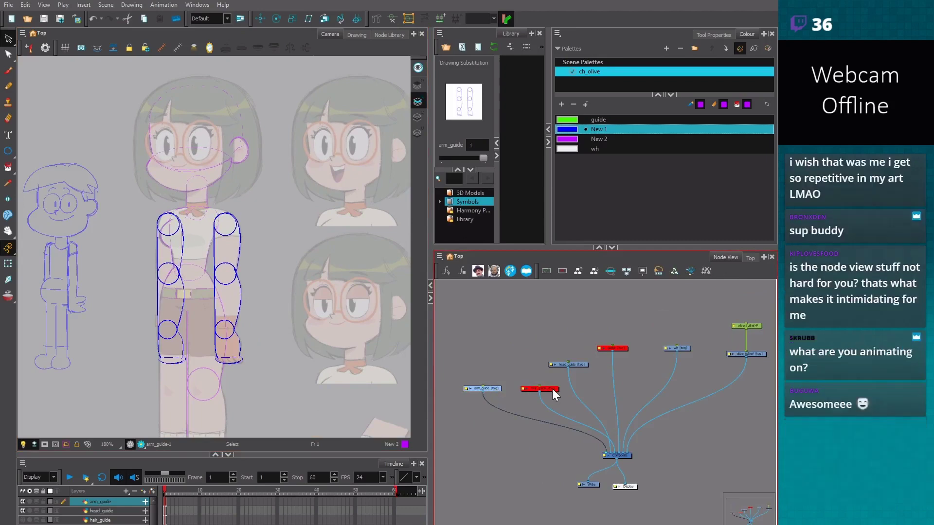
{"action": "left_click_drag", "start_coordinate": [552, 389], "coordinate": [541, 365]}
{"action": "left_click_drag", "start_coordinate": [497, 388], "coordinate": [539, 363]}
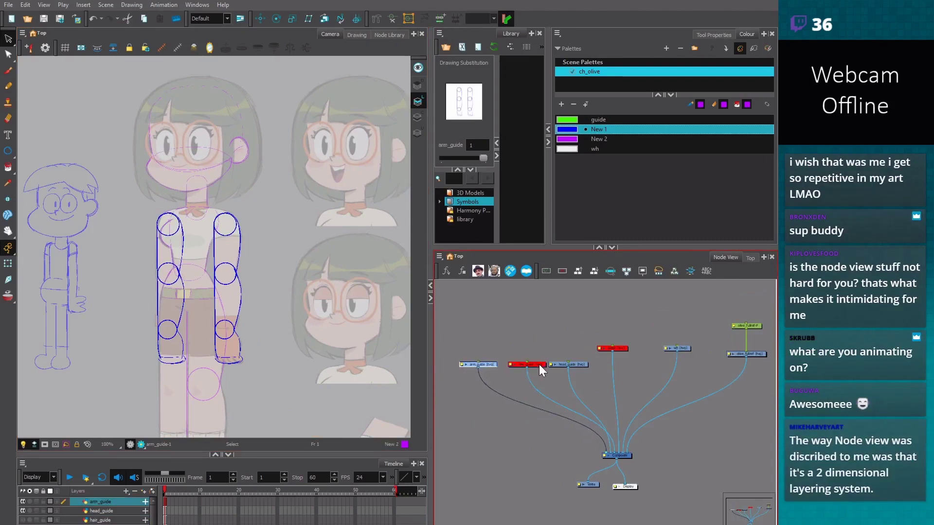
{"action": "mouse_move", "coordinate": [627, 454]}
{"action": "left_mouse_down"}
{"action": "mouse_move", "coordinate": [619, 436]}
{"action": "mouse_move", "coordinate": [639, 424]}
{"action": "left_mouse_up"}
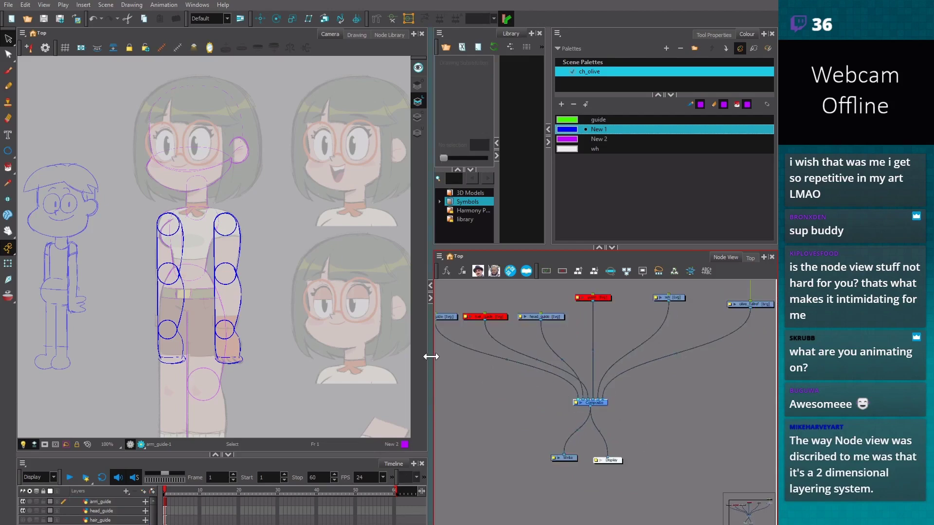
Widen the Node View and nudge the Composite node and the Display node beneath it
{"action": "left_click_drag", "start_coordinate": [429, 354], "coordinate": [418, 354]}
{"action": "scroll", "coordinate": [529, 410], "scroll_direction": "up", "scroll_amount": 2}
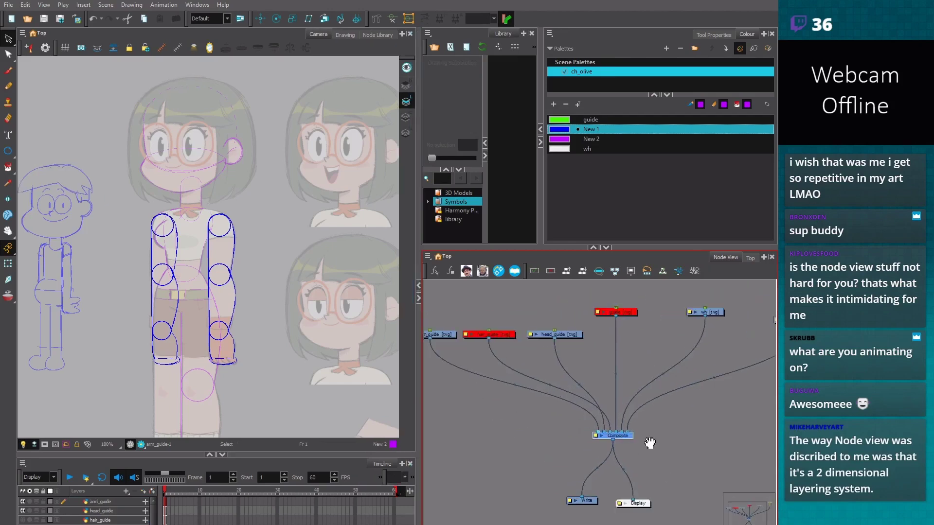
{"action": "left_click_drag", "start_coordinate": [649, 442], "coordinate": [615, 415]}
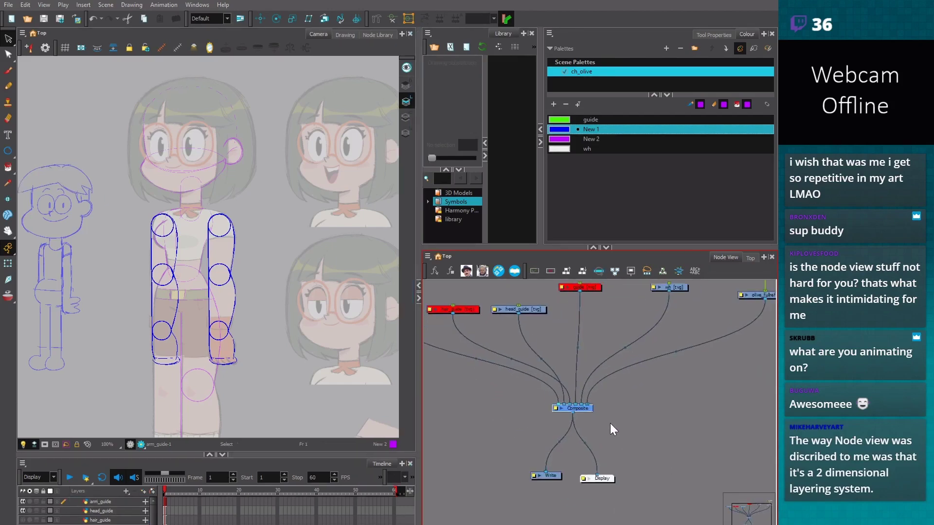
{"action": "left_click", "coordinate": [608, 427]}
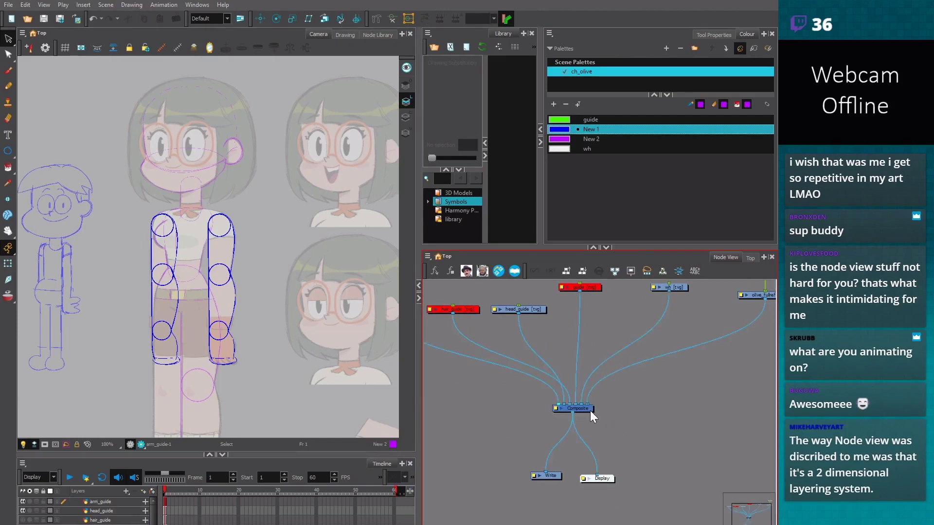
{"action": "left_click_drag", "start_coordinate": [590, 411], "coordinate": [594, 409]}
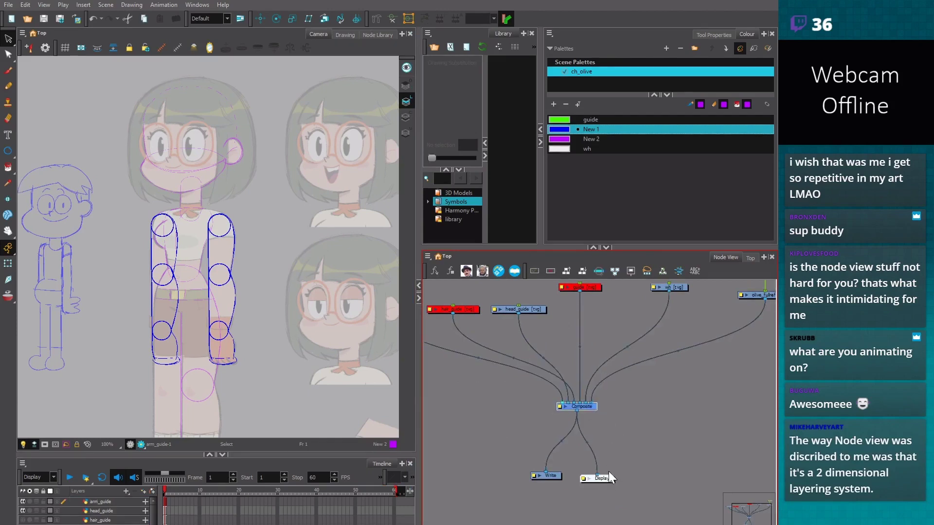
{"action": "scroll", "coordinate": [609, 473], "scroll_direction": "up", "scroll_amount": 1}
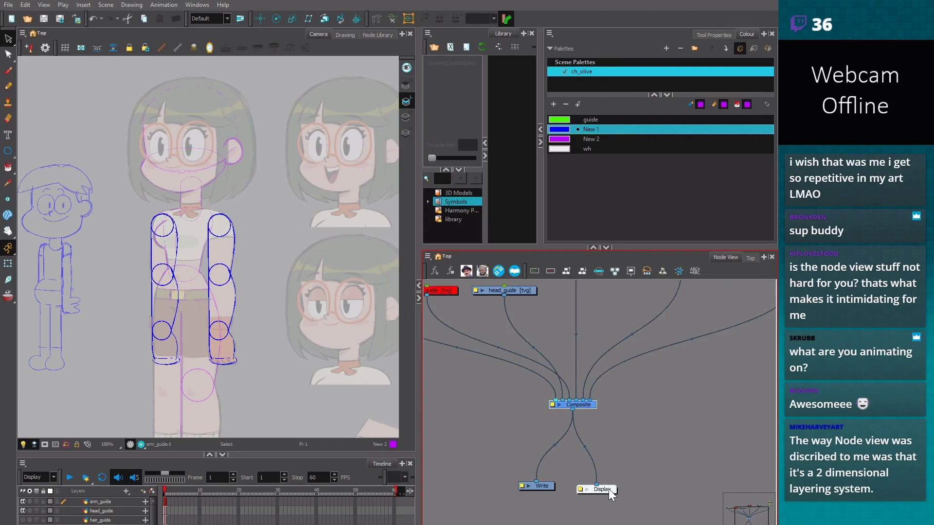
{"action": "left_click_drag", "start_coordinate": [608, 488], "coordinate": [611, 487]}
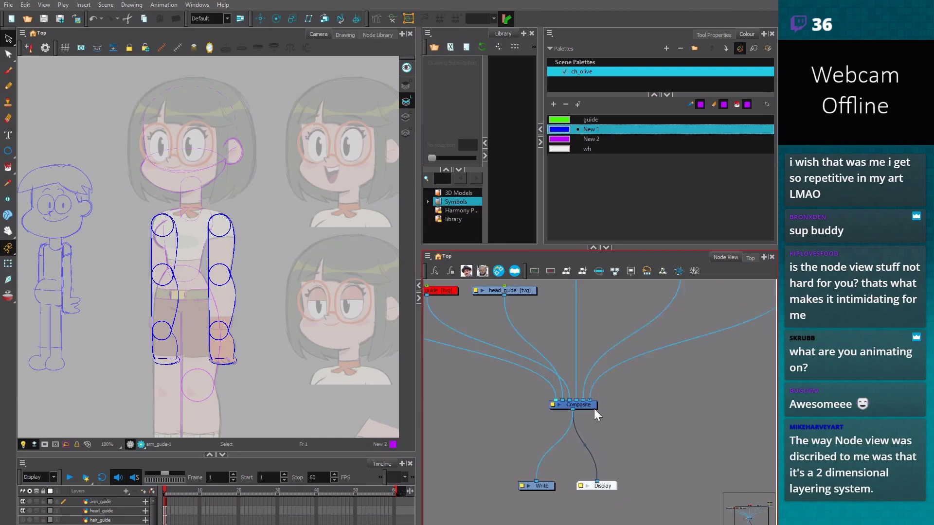
{"action": "key", "text": "1"}
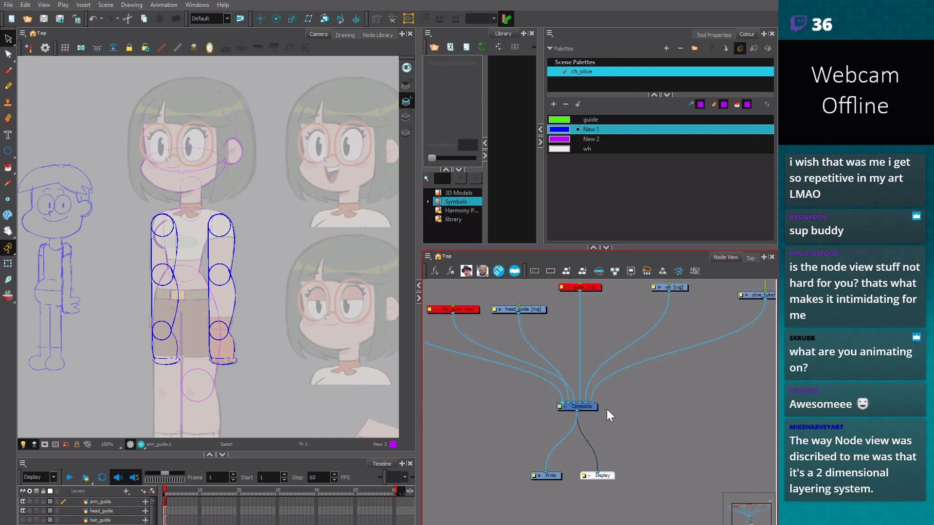
Move the Display node closer to the Write node and adjust the height of the Composite node above them
{"action": "mouse_move", "coordinate": [594, 408]}
{"action": "left_mouse_down"}
{"action": "mouse_move", "coordinate": [609, 393]}
{"action": "mouse_move", "coordinate": [594, 402]}
{"action": "left_mouse_up"}
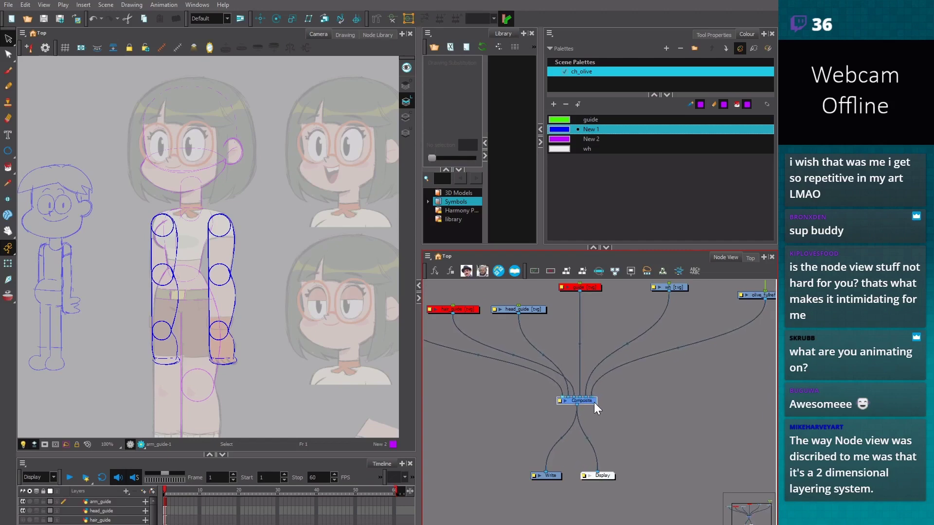
{"action": "left_click", "coordinate": [628, 416]}
{"action": "mouse_move", "coordinate": [610, 476]}
{"action": "left_mouse_down"}
{"action": "mouse_move", "coordinate": [624, 444]}
{"action": "mouse_move", "coordinate": [599, 466]}
{"action": "left_mouse_up"}
{"action": "left_click_drag", "start_coordinate": [594, 400], "coordinate": [594, 405]}
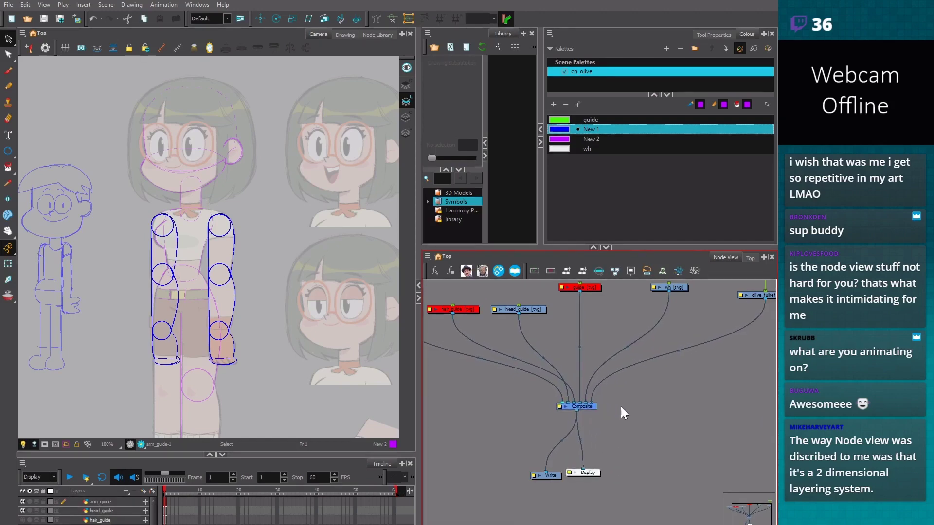
{"action": "left_click", "coordinate": [616, 414]}
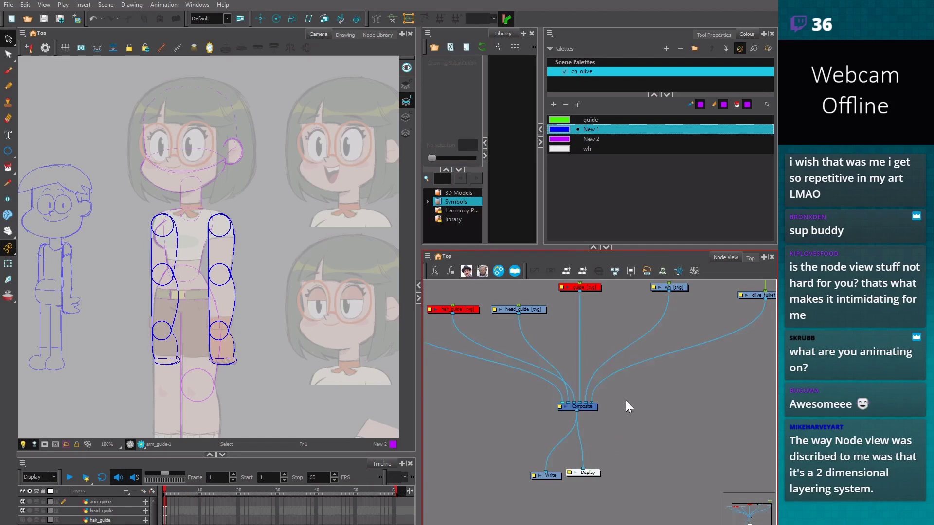
{"action": "left_click", "coordinate": [586, 407]}
{"action": "left_click", "coordinate": [620, 426]}
Enlarge the Node View in width and height and slightly reposition the Display and Write nodes under Composite
{"action": "scroll", "coordinate": [598, 417], "scroll_direction": "up", "scroll_amount": 2}
{"action": "left_click_drag", "start_coordinate": [417, 365], "coordinate": [367, 365]}
{"action": "left_click_drag", "start_coordinate": [566, 248], "coordinate": [601, 207]}
{"action": "scroll", "coordinate": [576, 382], "scroll_direction": "up", "scroll_amount": 1}
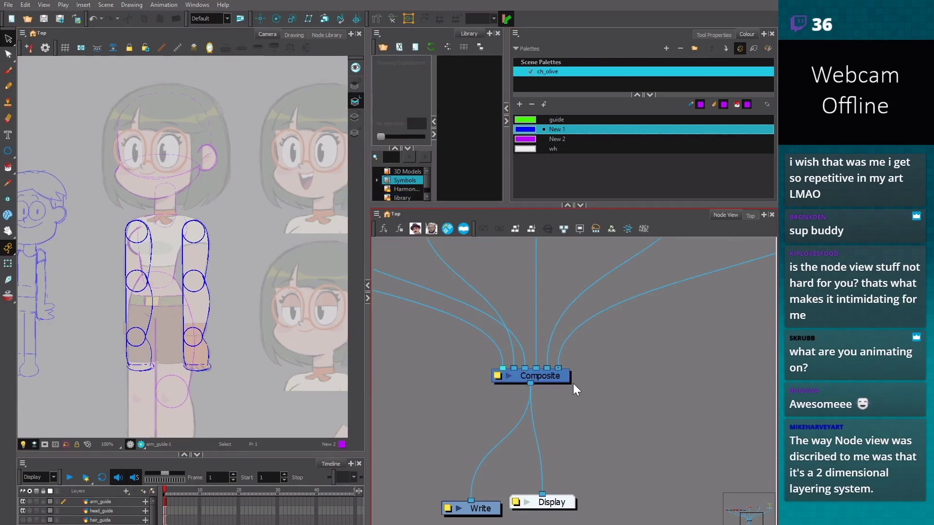
{"action": "scroll", "coordinate": [573, 383], "scroll_direction": "up", "scroll_amount": 1}
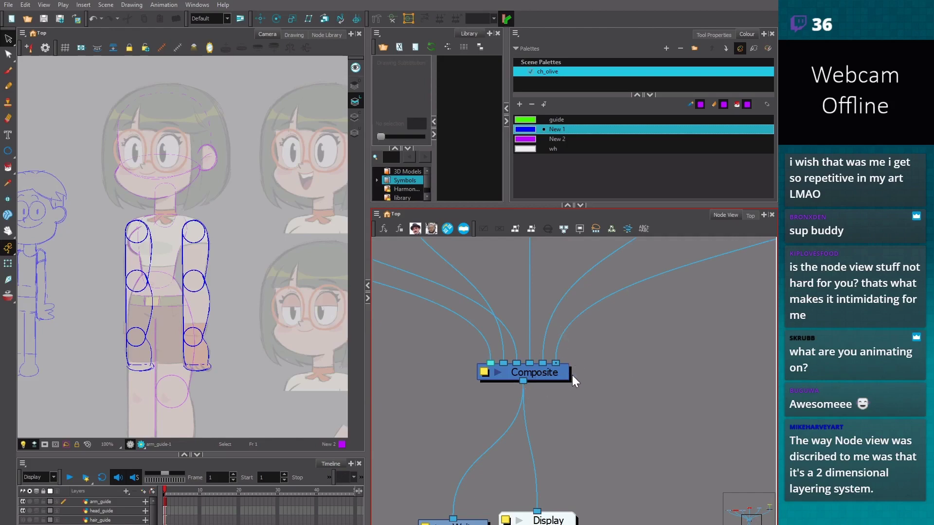
{"action": "scroll", "coordinate": [570, 372], "scroll_direction": "down", "scroll_amount": 3}
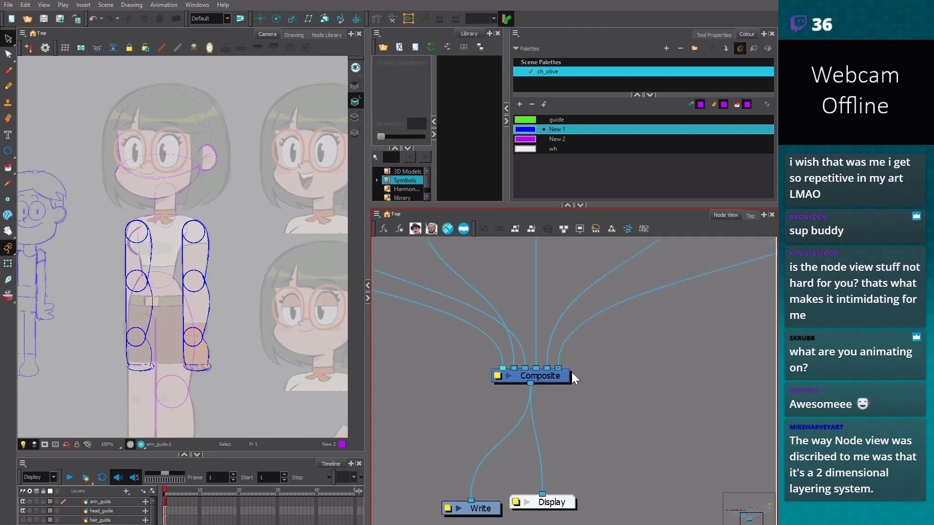
{"action": "mouse_move", "coordinate": [567, 472]}
{"action": "left_mouse_down"}
{"action": "mouse_move", "coordinate": [602, 464]}
{"action": "mouse_move", "coordinate": [583, 476]}
{"action": "left_mouse_up"}
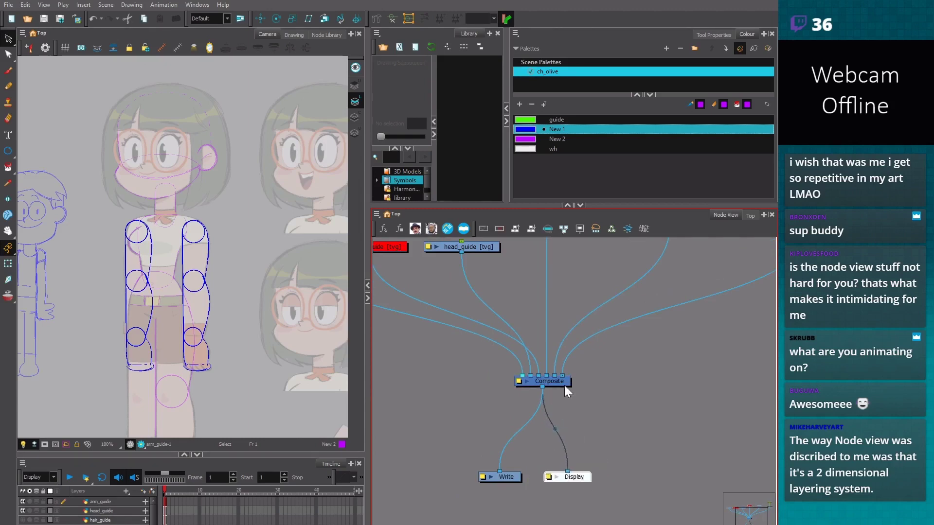
{"action": "left_click", "coordinate": [564, 384]}
{"action": "left_click_drag", "start_coordinate": [514, 480], "coordinate": [519, 481]}
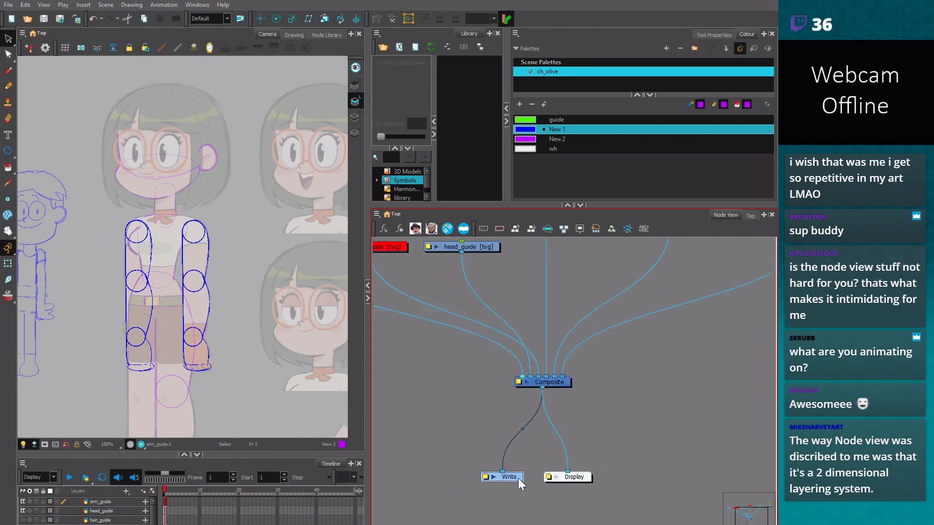
Review the Write node's output properties for the drawing folder, filename and drawing type
{"action": "left_click", "coordinate": [485, 477]}
{"action": "left_click_drag", "start_coordinate": [302, 239], "coordinate": [429, 274]}
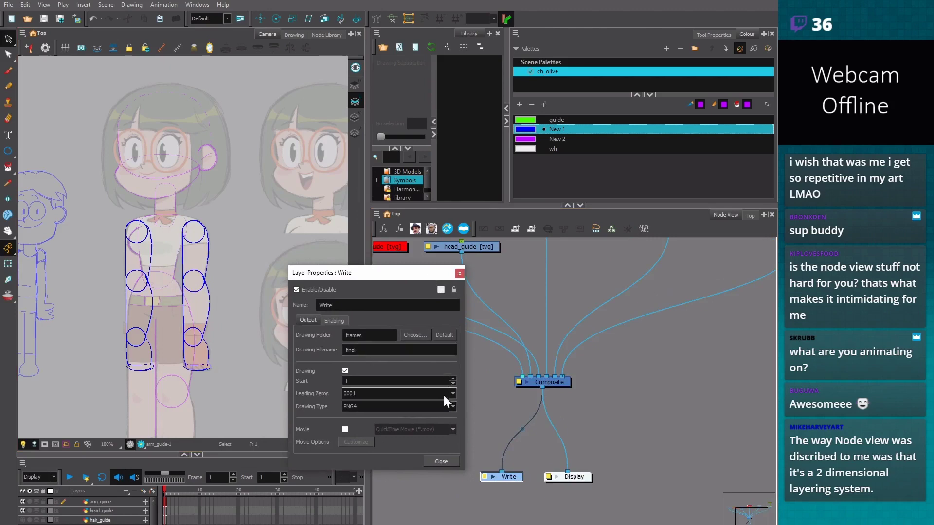
{"action": "left_click", "coordinate": [442, 462]}
Nudge and select the Display node in the graph and widen the Camera view
{"action": "left_click_drag", "start_coordinate": [584, 478], "coordinate": [585, 477]}
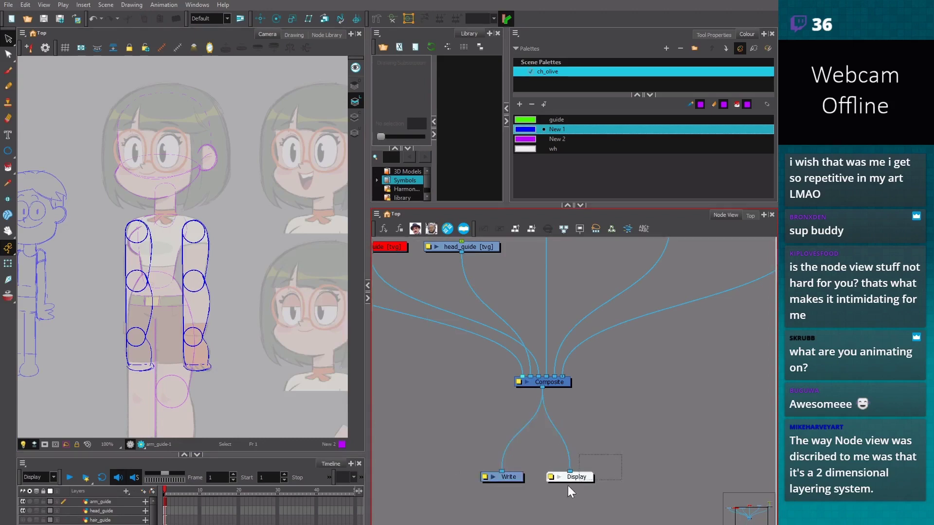
{"action": "left_click_drag", "start_coordinate": [636, 445], "coordinate": [533, 500]}
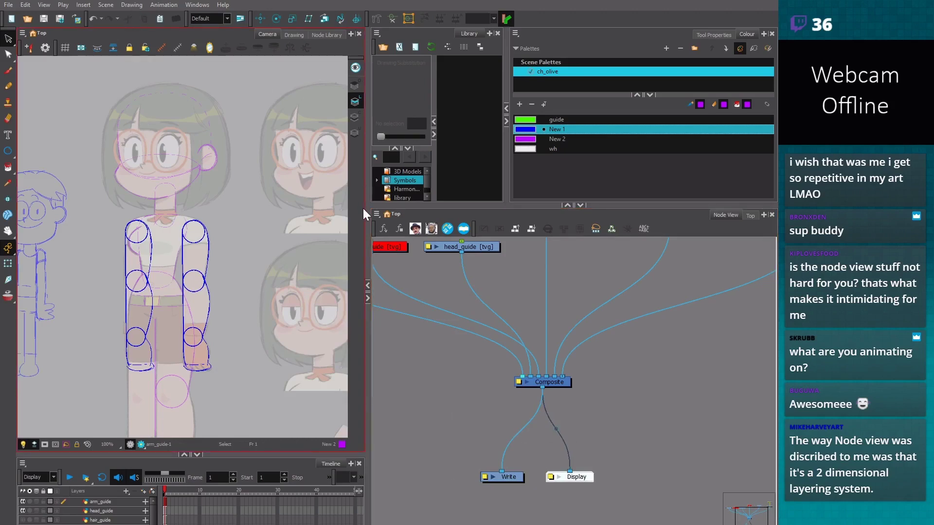
{"action": "left_click_drag", "start_coordinate": [363, 208], "coordinate": [389, 214]}
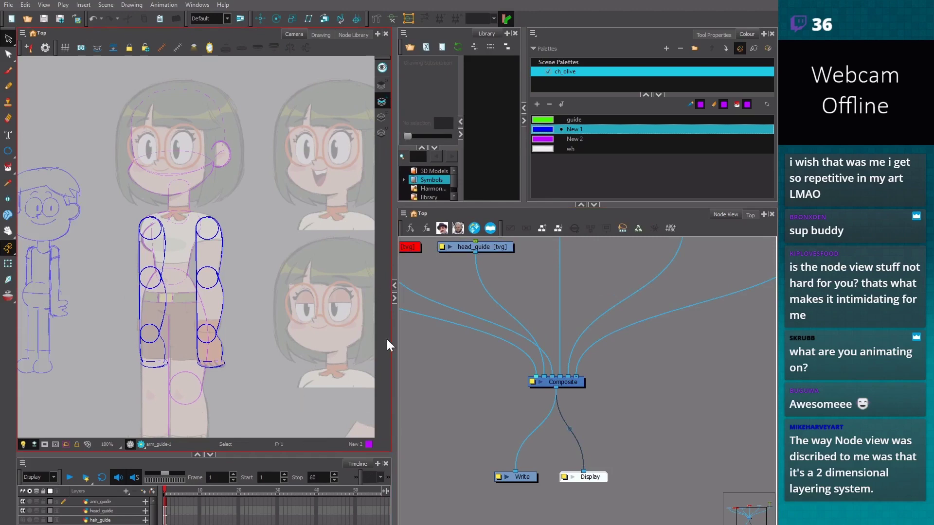
Duplicate the Display node and place the copy below the arm_guide node
{"action": "left_click_drag", "start_coordinate": [393, 339], "coordinate": [399, 336]}
{"action": "scroll", "coordinate": [515, 382], "scroll_direction": "down", "scroll_amount": 3}
{"action": "scroll", "coordinate": [590, 396], "scroll_direction": "down", "scroll_amount": 1}
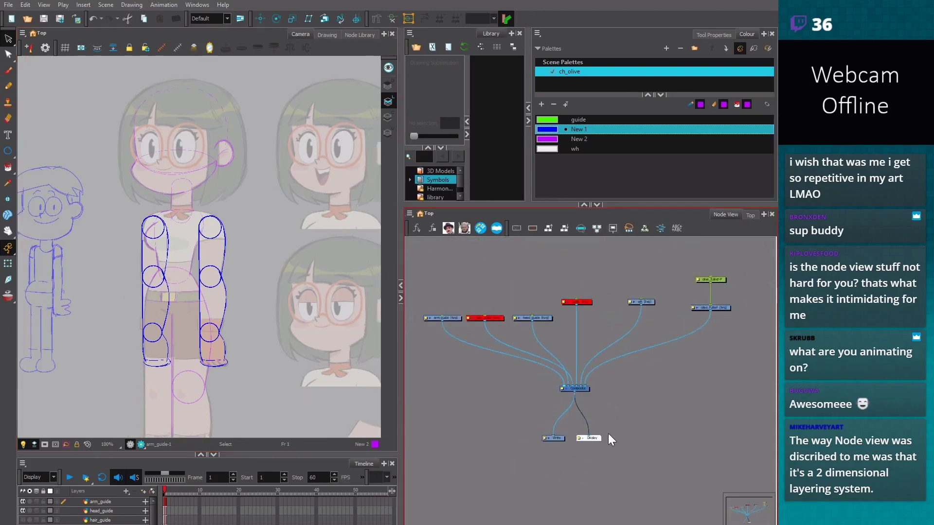
{"action": "left_click", "coordinate": [591, 442]}
{"action": "key", "text": "ctrl+c"}
{"action": "key", "text": "ctrl+v"}
{"action": "left_click_drag", "start_coordinate": [662, 450], "coordinate": [448, 361]}
Connect the arm_guide node's output to the duplicated Display node while keeping its link to Composite
{"action": "scroll", "coordinate": [457, 367], "scroll_direction": "up", "scroll_amount": 4}
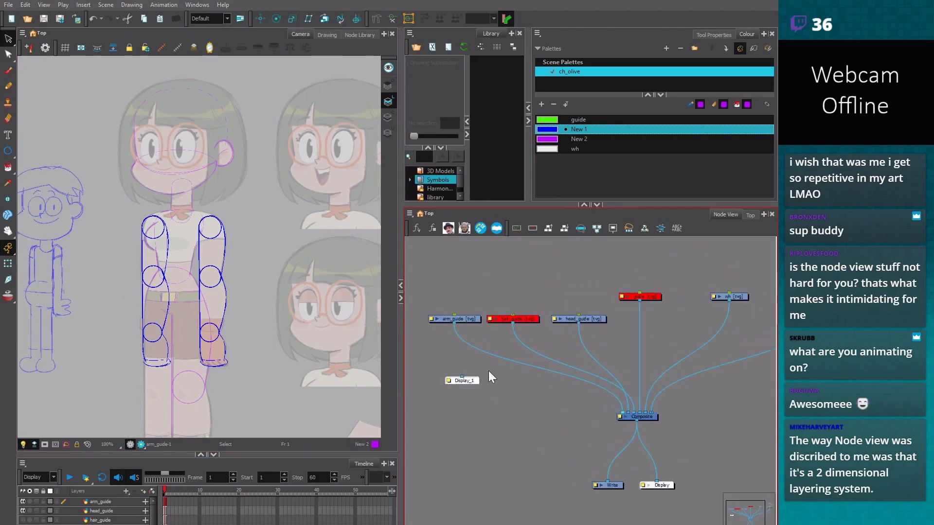
{"action": "left_click", "coordinate": [454, 335]}
{"action": "left_click_drag", "start_coordinate": [465, 377], "coordinate": [451, 361]}
{"action": "left_click_drag", "start_coordinate": [476, 372], "coordinate": [513, 390]}
{"action": "scroll", "coordinate": [514, 389], "scroll_direction": "up", "scroll_amount": 1}
{"action": "mouse_move", "coordinate": [480, 287]}
{"action": "left_mouse_down"}
{"action": "mouse_move", "coordinate": [494, 335]}
{"action": "mouse_move", "coordinate": [506, 341]}
{"action": "left_mouse_up"}
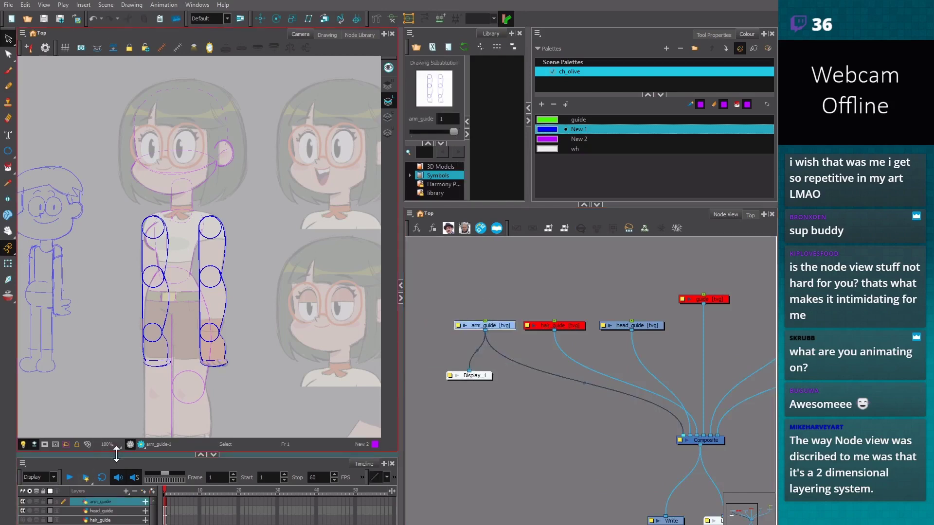
Enlarge the Timeline and Camera areas, preview the scene through Display_1, and return to the main Display
{"action": "left_click_drag", "start_coordinate": [117, 454], "coordinate": [116, 438]}
{"action": "left_click_drag", "start_coordinate": [401, 365], "coordinate": [424, 365]}
{"action": "left_click", "coordinate": [53, 462]}
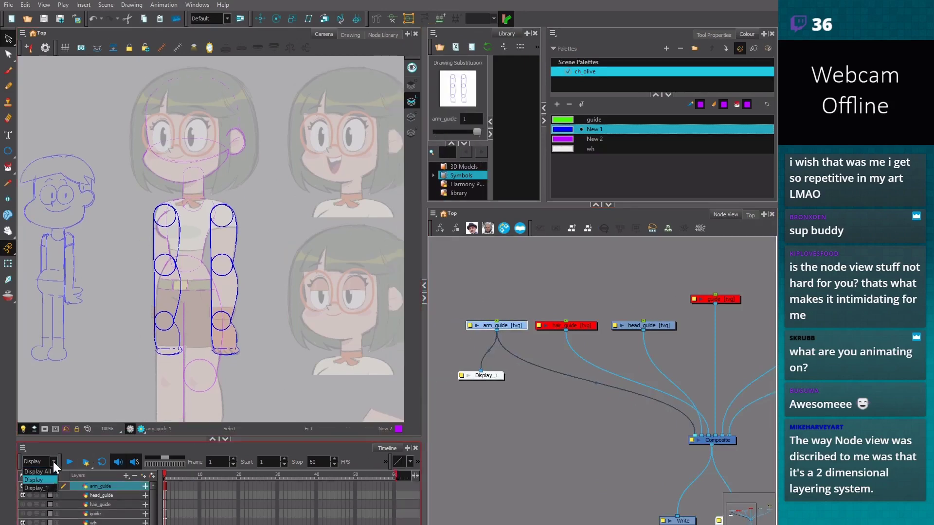
{"action": "left_click", "coordinate": [46, 488]}
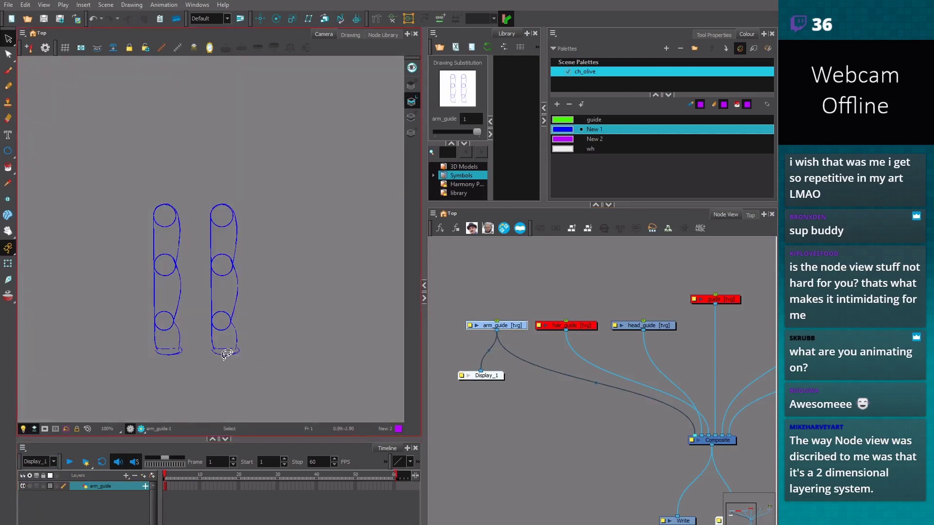
{"action": "left_click", "coordinate": [593, 328]}
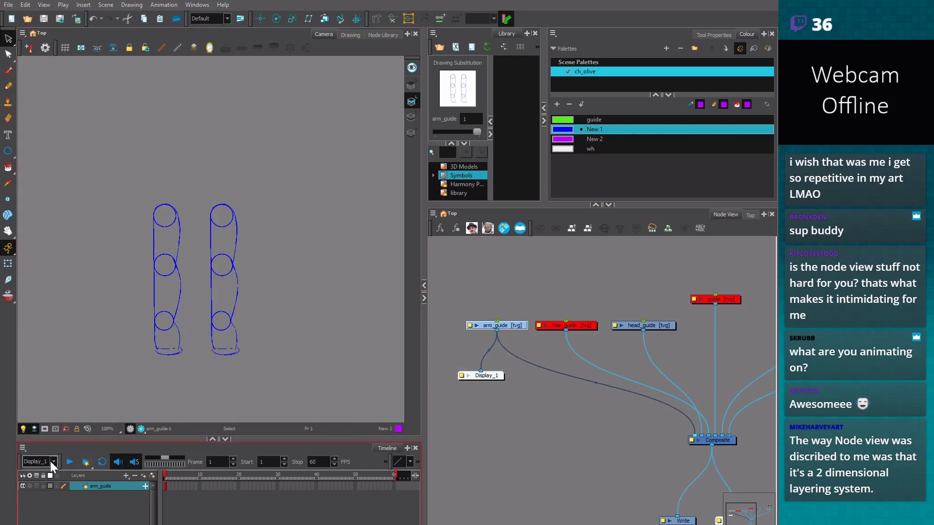
{"action": "left_click", "coordinate": [46, 480]}
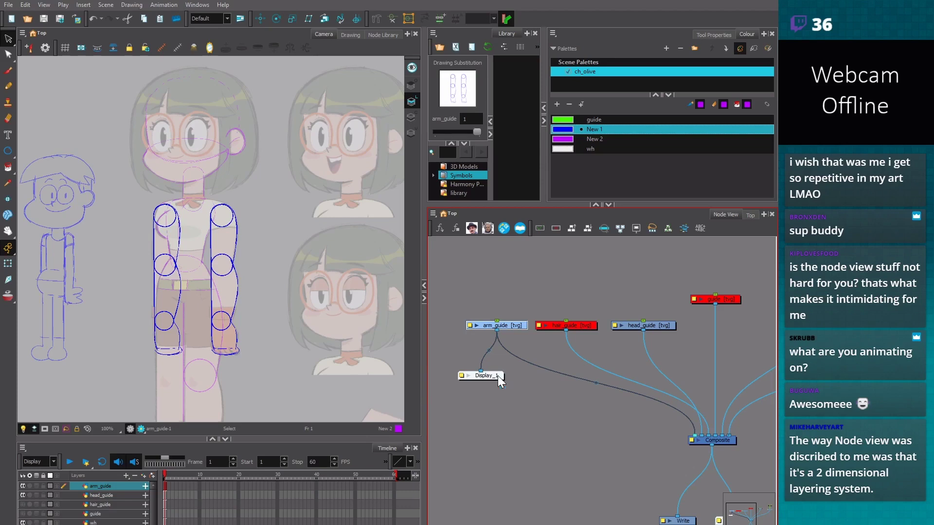
Widen the Camera view and move the Display_1 node further below arm_guide
{"action": "left_click_drag", "start_coordinate": [423, 250], "coordinate": [460, 250]}
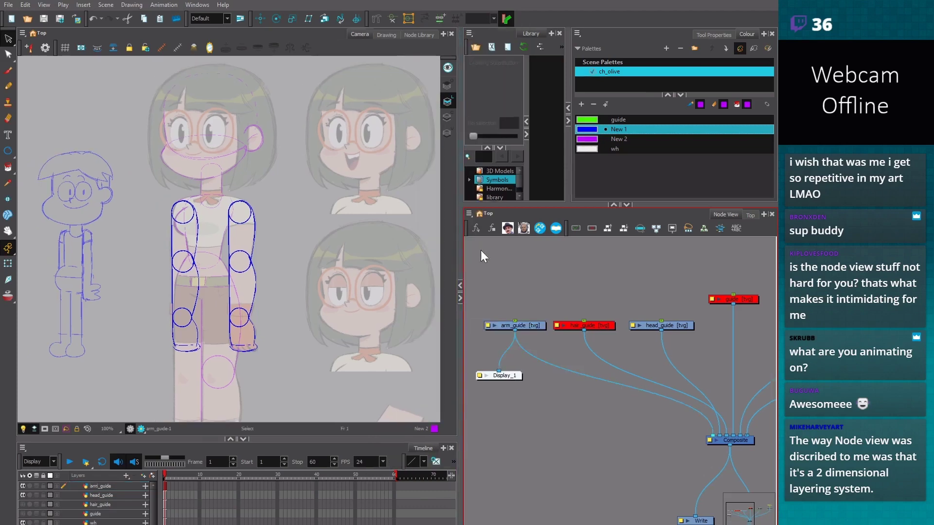
{"action": "key", "text": "1"}
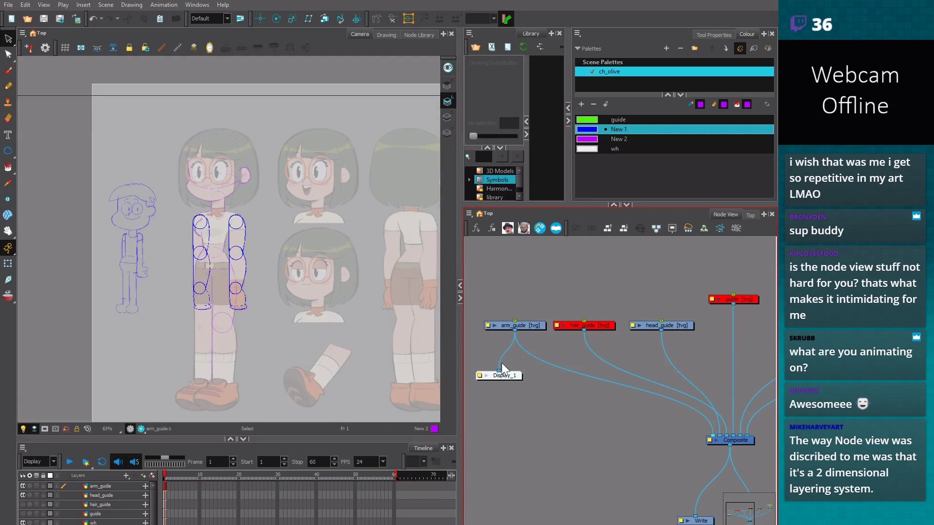
{"action": "left_click_drag", "start_coordinate": [511, 378], "coordinate": [540, 405]}
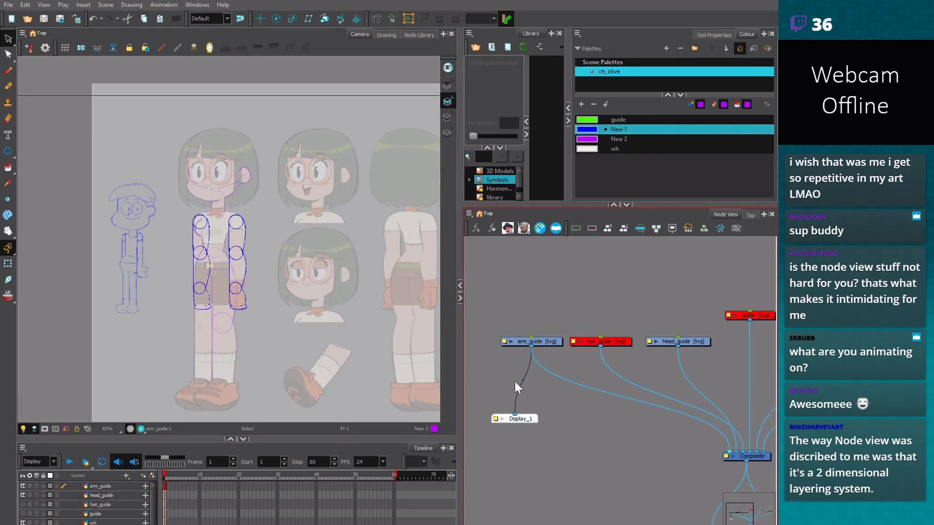
Rename the head_guide layer as main_guide
{"action": "left_click", "coordinate": [164, 495]}
{"action": "scroll", "coordinate": [239, 342], "scroll_direction": "up", "scroll_amount": 3}
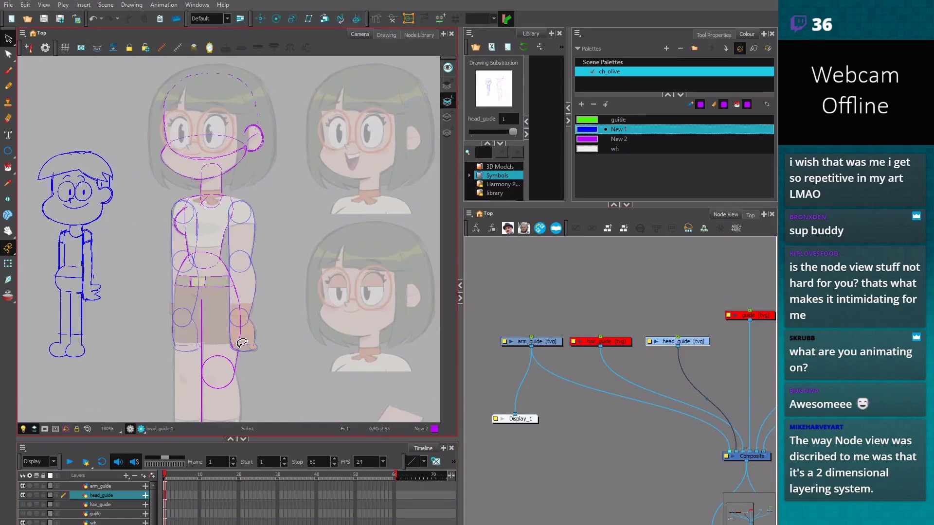
{"action": "scroll", "coordinate": [272, 331], "scroll_direction": "up", "scroll_amount": 1}
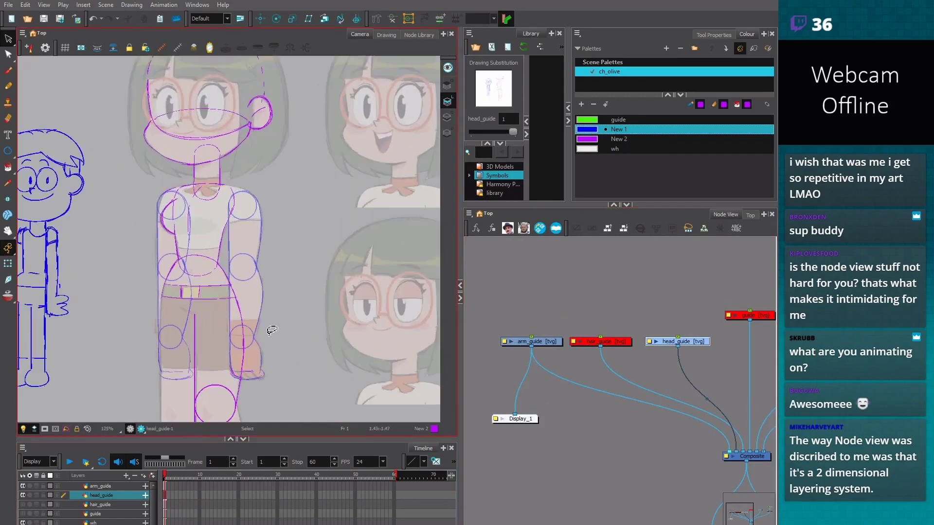
{"action": "scroll", "coordinate": [286, 342], "scroll_direction": "up", "scroll_amount": 1}
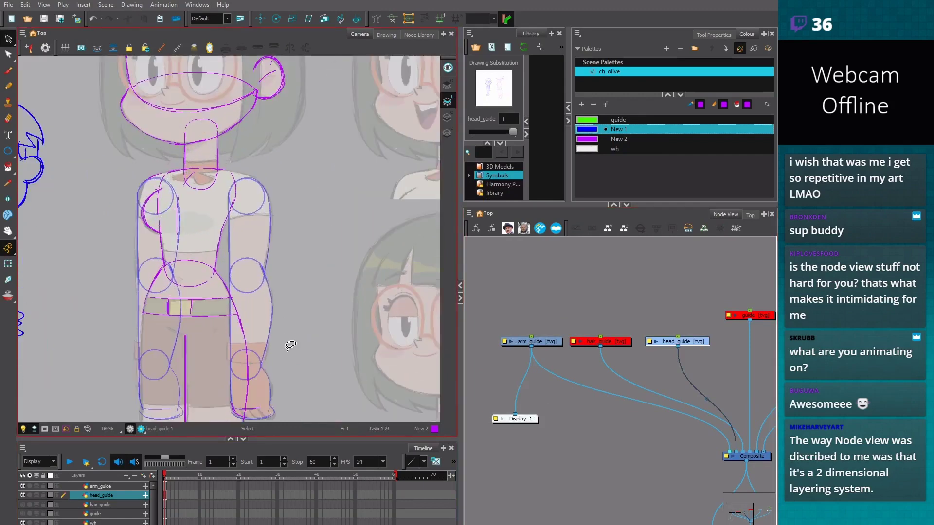
{"action": "scroll", "coordinate": [292, 236], "scroll_direction": "up", "scroll_amount": 1}
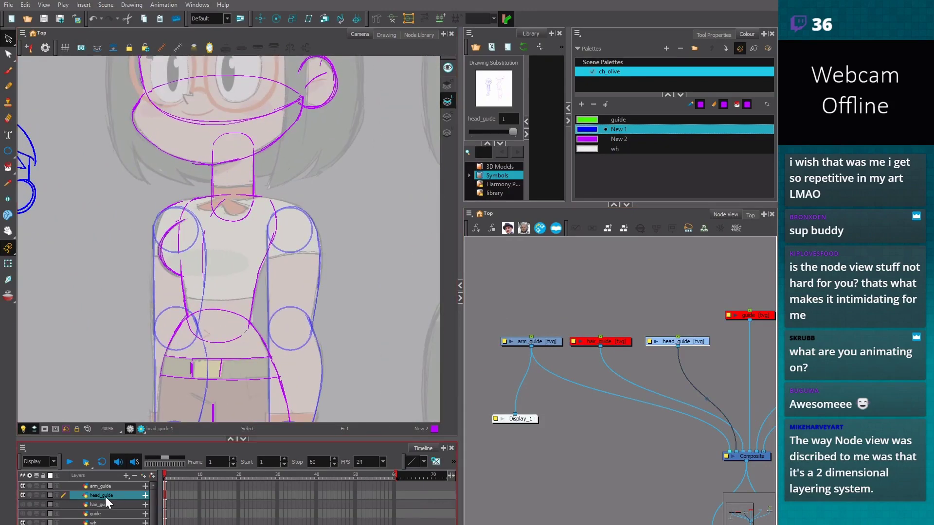
{"action": "double_click", "coordinate": [167, 495]}
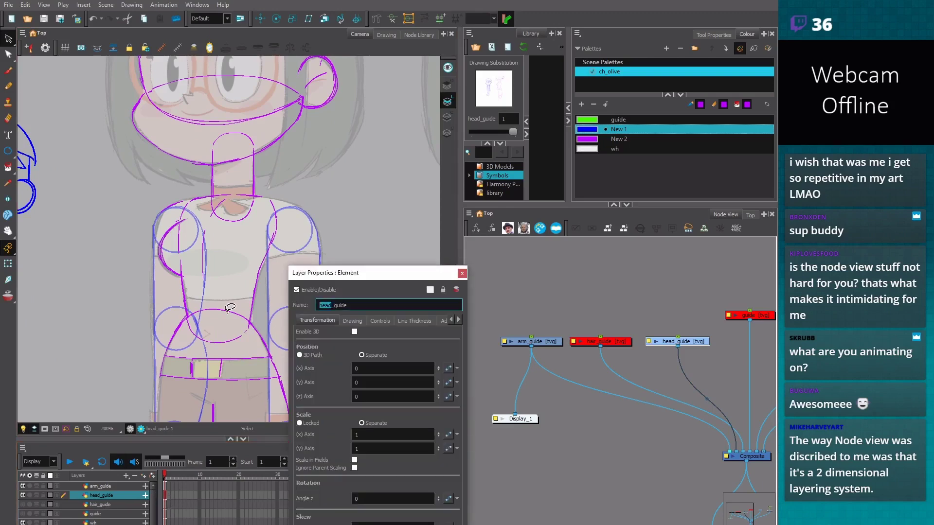
{"action": "type", "text": "main"}
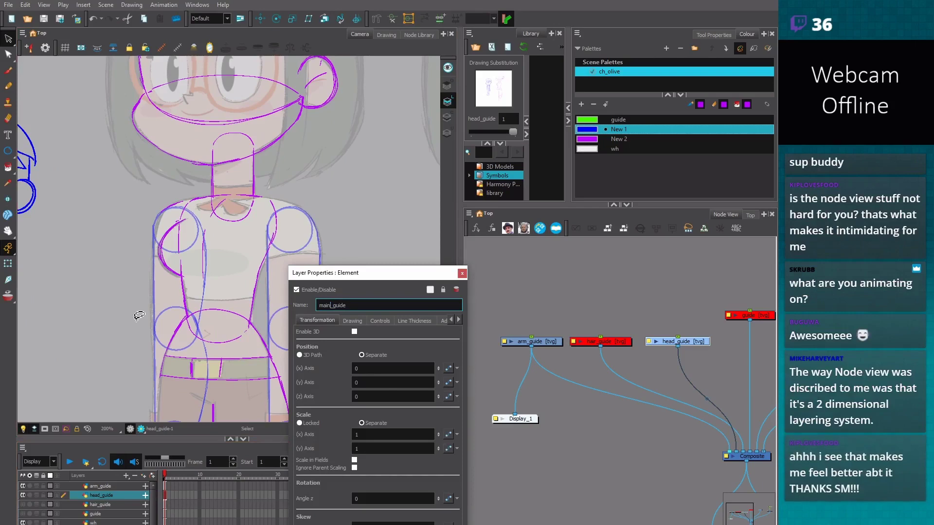
{"action": "left_click", "coordinate": [462, 273]}
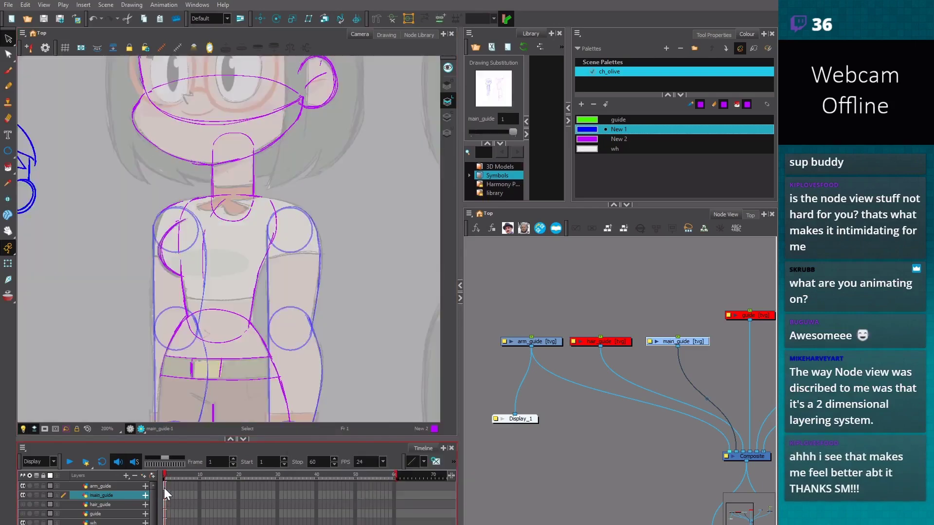
Select the purple New 2 colour and clean up the torso guide lines around the shoulders on main_guide
{"action": "key", "text": "alt+b"}
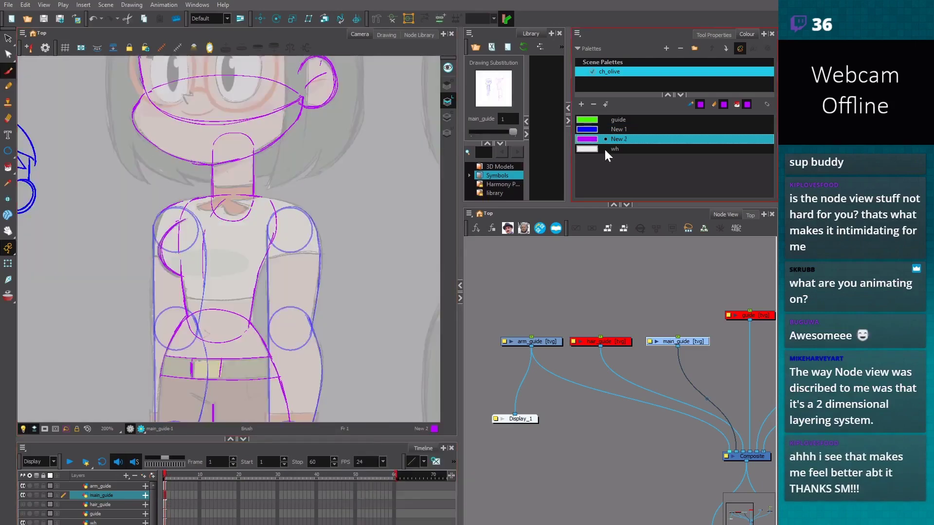
{"action": "key", "text": "2"}
{"action": "key", "text": "alt+e"}
{"action": "left_click_drag", "start_coordinate": [298, 219], "coordinate": [286, 277]}
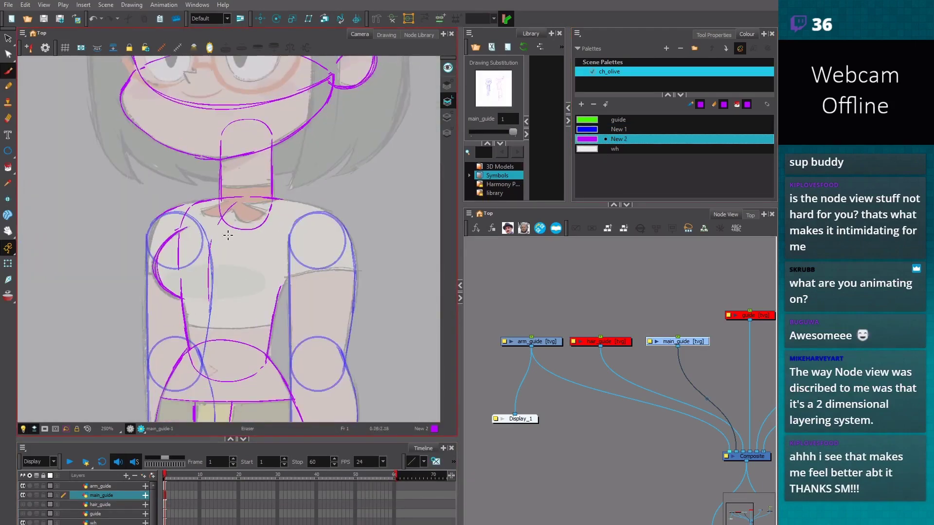
{"action": "left_click_drag", "start_coordinate": [195, 204], "coordinate": [181, 229]}
{"action": "key", "text": "1"}
{"action": "key", "text": "1"}
{"action": "key", "text": "space"}
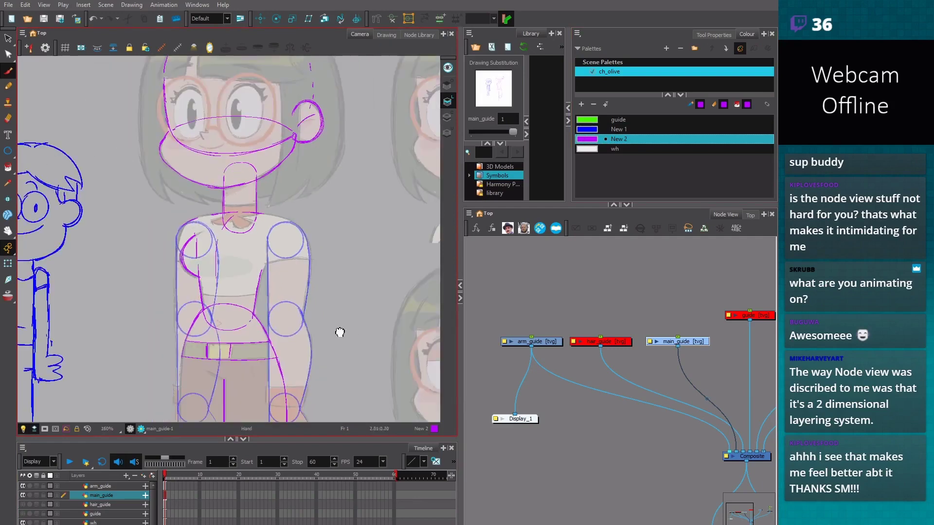
{"action": "left_click_drag", "start_coordinate": [342, 333], "coordinate": [248, 340]}
{"action": "left_click_drag", "start_coordinate": [309, 345], "coordinate": [369, 334]}
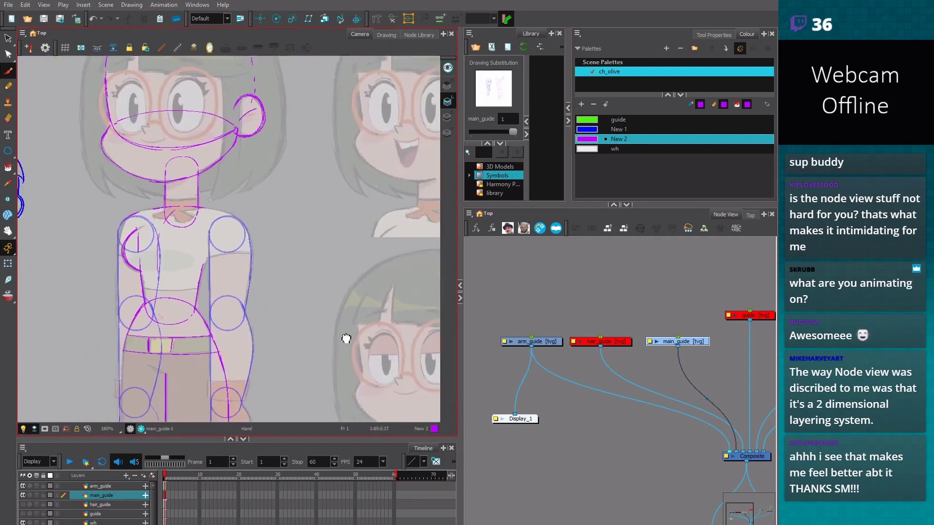
{"action": "key", "text": "1"}
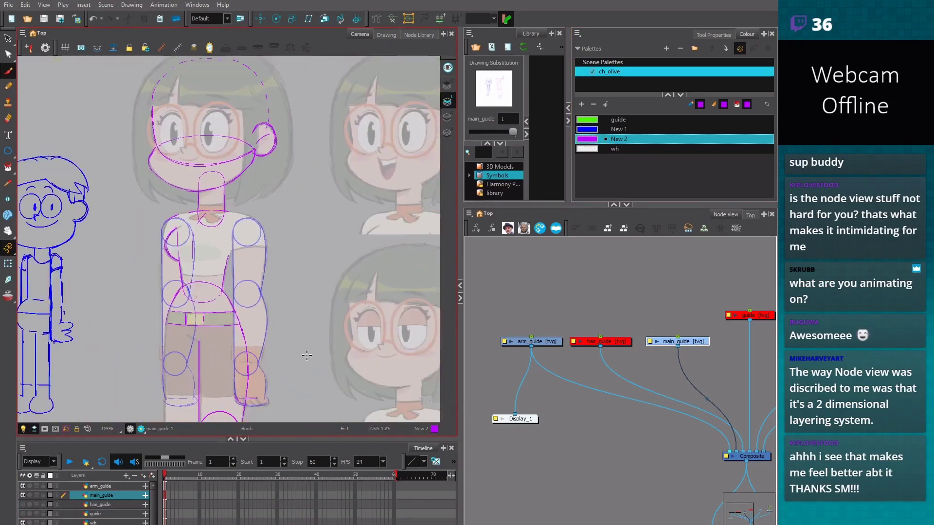
Hide the arm_guide layer and open the wh swatch's colour for editing
{"action": "left_click", "coordinate": [22, 486]}
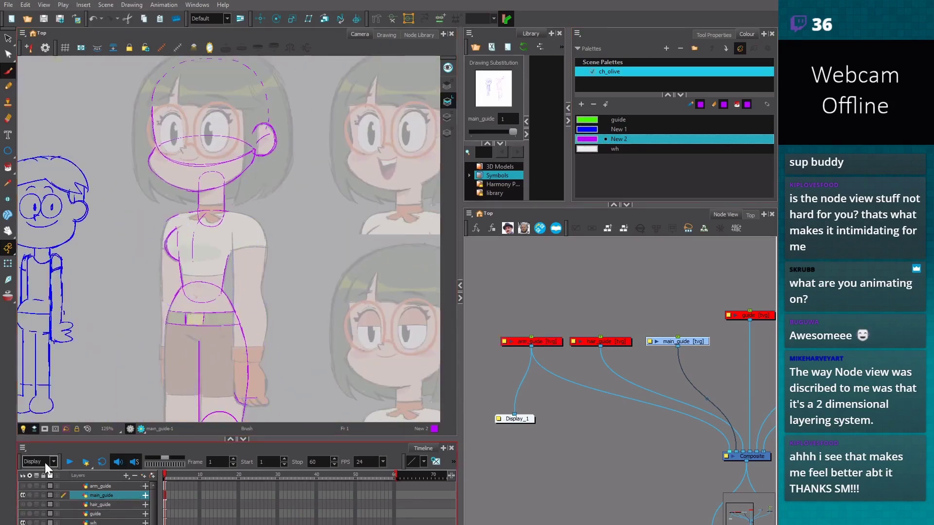
{"action": "scroll", "coordinate": [261, 317], "scroll_direction": "up", "scroll_amount": 1}
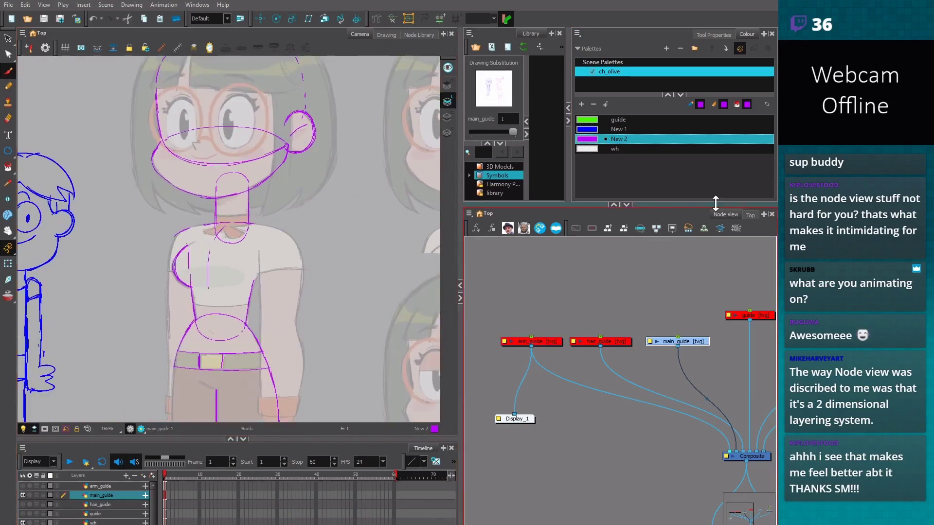
{"action": "left_click", "coordinate": [750, 215]}
{"action": "left_click", "coordinate": [725, 215]}
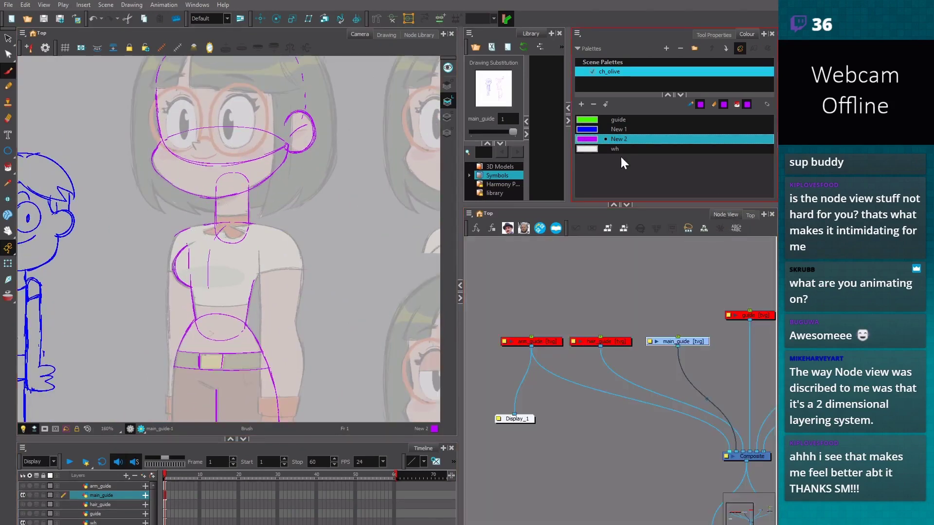
{"action": "double_click", "coordinate": [617, 148]}
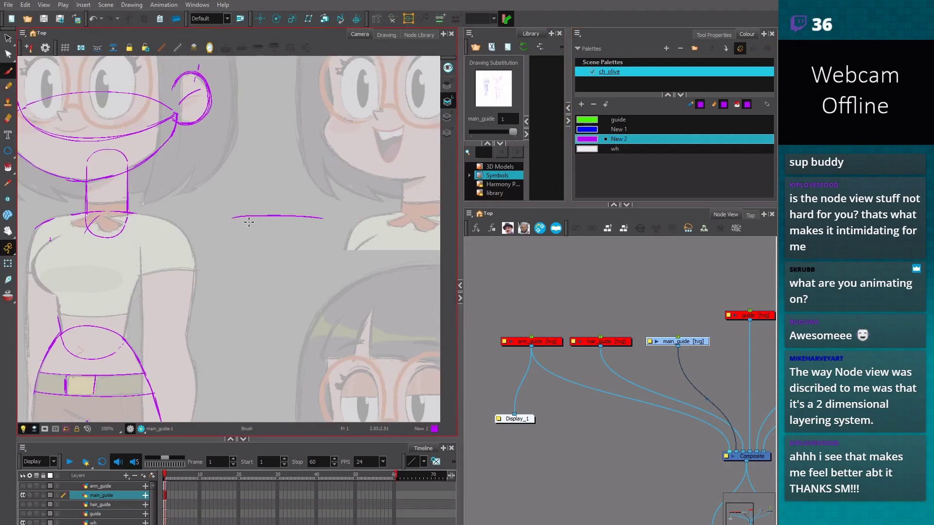
Sketch a tapered purple torso with a neck beside the front-view character on main_guide
{"action": "mouse_move", "coordinate": [243, 225]}
{"action": "left_mouse_down"}
{"action": "mouse_move", "coordinate": [232, 266]}
{"action": "mouse_move", "coordinate": [254, 332]}
{"action": "mouse_move", "coordinate": [262, 305]}
{"action": "mouse_move", "coordinate": [250, 335]}
{"action": "mouse_move", "coordinate": [287, 342]}
{"action": "left_mouse_up"}
{"action": "mouse_move", "coordinate": [312, 218]}
{"action": "left_mouse_down"}
{"action": "mouse_move", "coordinate": [294, 334]}
{"action": "mouse_move", "coordinate": [278, 342]}
{"action": "left_mouse_up"}
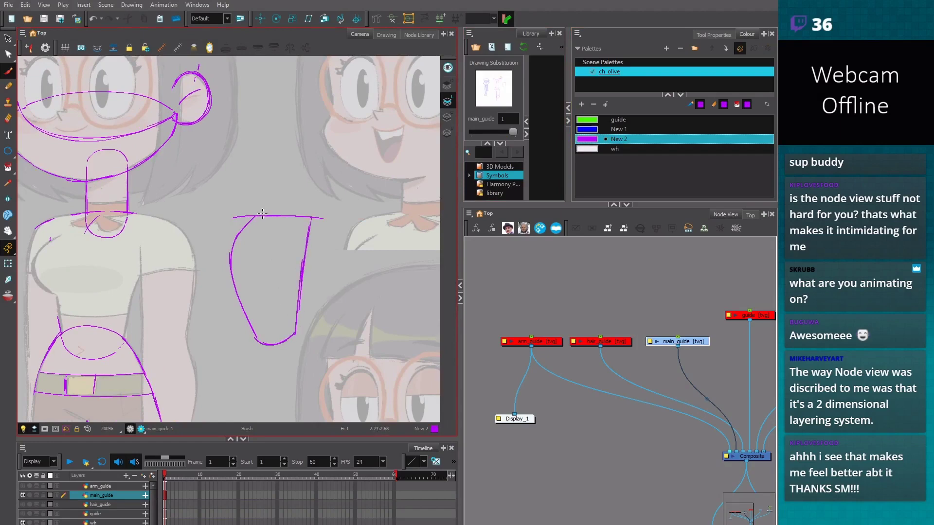
{"action": "mouse_move", "coordinate": [266, 178]}
{"action": "left_mouse_down"}
{"action": "mouse_move", "coordinate": [265, 220]}
{"action": "mouse_move", "coordinate": [287, 216]}
{"action": "mouse_move", "coordinate": [264, 225]}
{"action": "mouse_move", "coordinate": [283, 216]}
{"action": "mouse_move", "coordinate": [301, 268]}
{"action": "mouse_move", "coordinate": [300, 357]}
{"action": "left_mouse_up"}
{"action": "key", "text": "ctrl+z"}
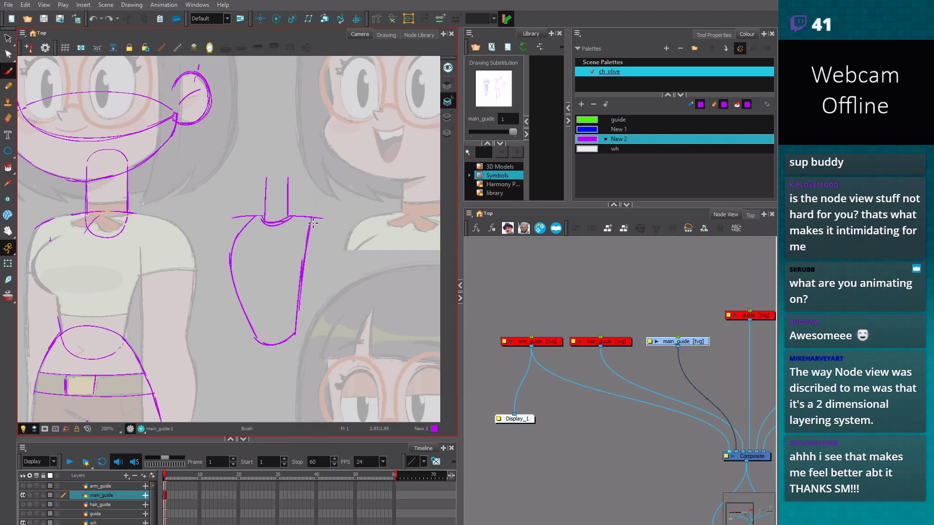
Rework the right side of the sketched torso, adding a long vertical line for the inner edge of the arm
{"action": "mouse_move", "coordinate": [299, 216]}
{"action": "left_mouse_down"}
{"action": "mouse_move", "coordinate": [307, 237]}
{"action": "mouse_move", "coordinate": [318, 218]}
{"action": "mouse_move", "coordinate": [323, 229]}
{"action": "mouse_move", "coordinate": [307, 250]}
{"action": "mouse_move", "coordinate": [316, 220]}
{"action": "left_mouse_up"}
{"action": "key", "text": "ctrl+z"}
{"action": "key", "text": "ctrl+z"}
{"action": "left_click_drag", "start_coordinate": [302, 265], "coordinate": [302, 305]}
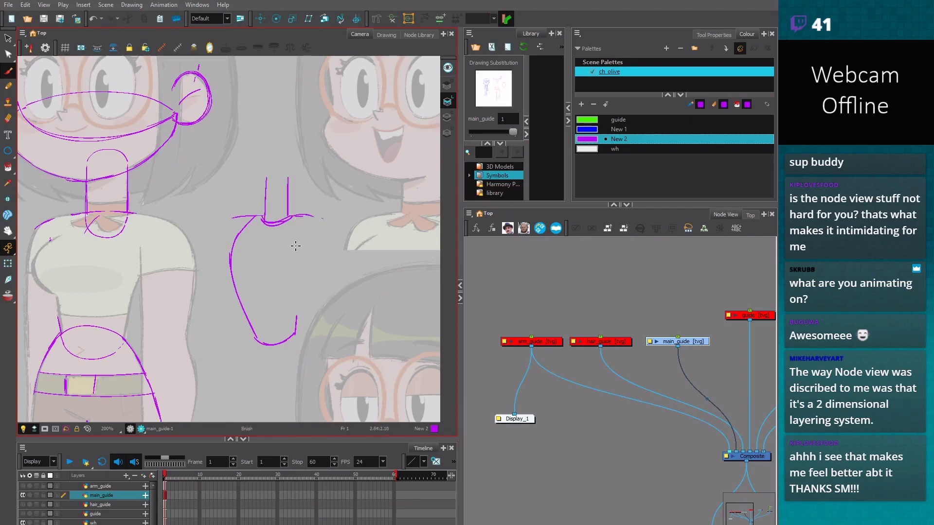
{"action": "left_click_drag", "start_coordinate": [293, 243], "coordinate": [287, 362]}
{"action": "key", "text": "ctrl+z"}
{"action": "left_click_drag", "start_coordinate": [315, 225], "coordinate": [295, 374]}
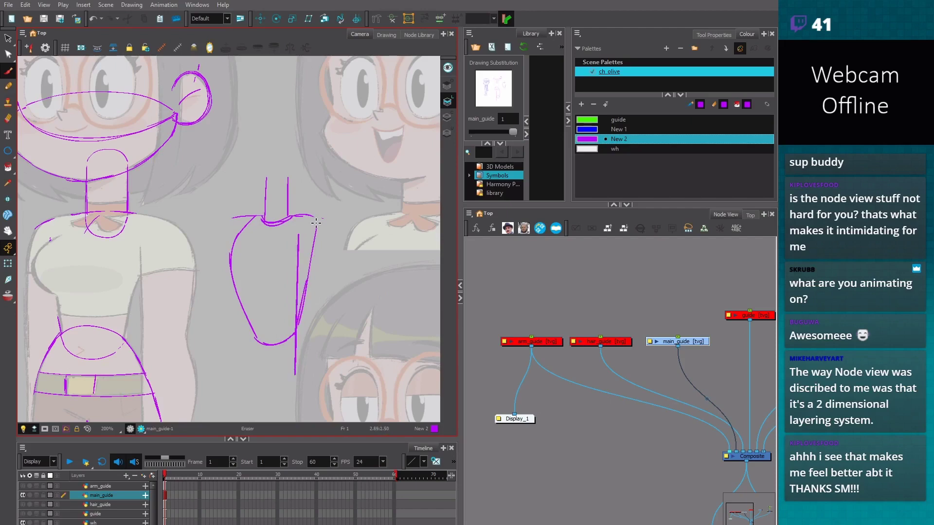
Replace the slanted right side with a rounded shoulder and a straight outer arm line
{"action": "mouse_move", "coordinate": [316, 223]}
{"action": "left_mouse_down"}
{"action": "mouse_move", "coordinate": [296, 214]}
{"action": "mouse_move", "coordinate": [313, 217]}
{"action": "mouse_move", "coordinate": [320, 238]}
{"action": "mouse_move", "coordinate": [316, 326]}
{"action": "left_mouse_up"}
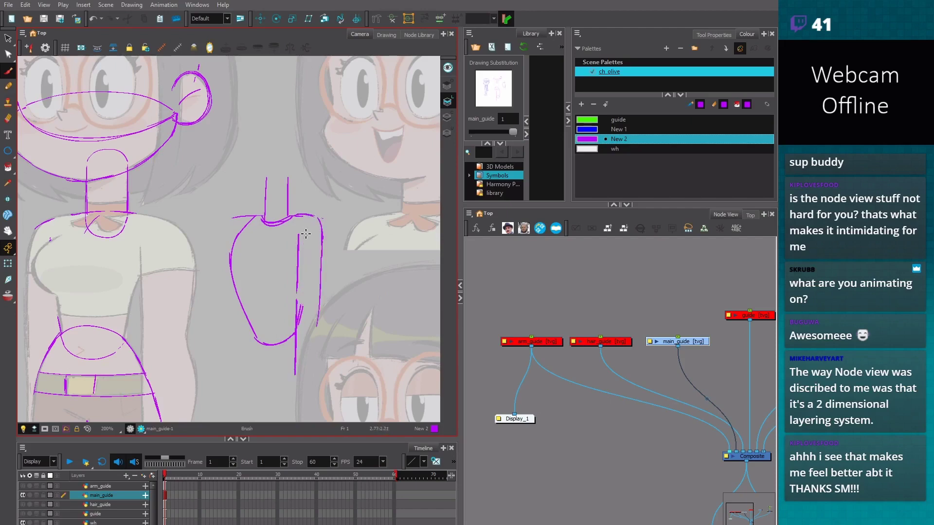
{"action": "left_click_drag", "start_coordinate": [308, 289], "coordinate": [308, 325]}
{"action": "mouse_move", "coordinate": [297, 251]}
{"action": "left_mouse_down"}
{"action": "mouse_move", "coordinate": [295, 333]}
{"action": "mouse_move", "coordinate": [317, 362]}
{"action": "left_mouse_up"}
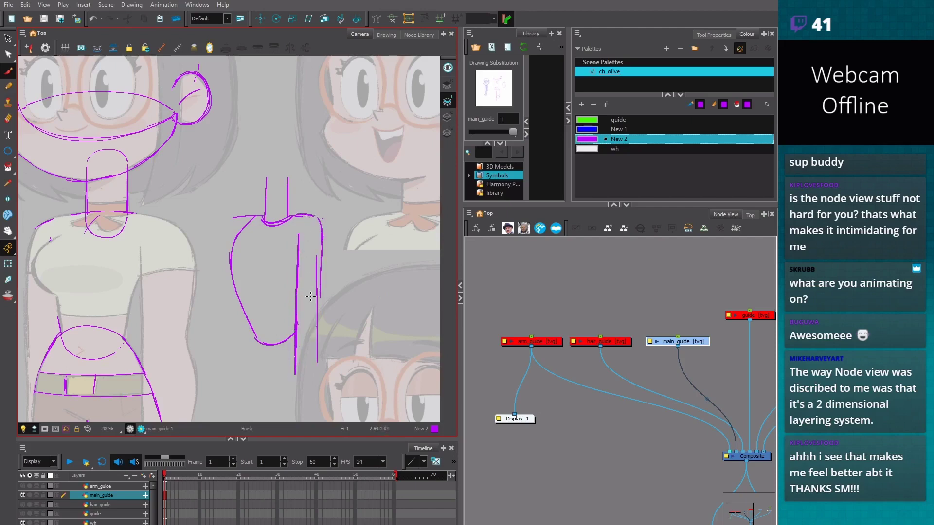
Erase the sketch's bulging left side, redraw a narrower torso with a left shoulder and arm, and curve the torso's right edge
{"action": "mouse_move", "coordinate": [233, 221]}
{"action": "left_mouse_down"}
{"action": "mouse_move", "coordinate": [227, 215]}
{"action": "mouse_move", "coordinate": [252, 214]}
{"action": "mouse_move", "coordinate": [239, 225]}
{"action": "mouse_move", "coordinate": [236, 292]}
{"action": "left_mouse_up"}
{"action": "key", "text": "alt+b"}
{"action": "mouse_move", "coordinate": [251, 233]}
{"action": "left_mouse_down"}
{"action": "mouse_move", "coordinate": [247, 331]}
{"action": "mouse_move", "coordinate": [256, 318]}
{"action": "mouse_move", "coordinate": [263, 342]}
{"action": "left_mouse_up"}
{"action": "key", "text": "alt+e"}
{"action": "key", "text": "alt+b"}
{"action": "mouse_move", "coordinate": [262, 215]}
{"action": "left_mouse_down"}
{"action": "mouse_move", "coordinate": [241, 224]}
{"action": "mouse_move", "coordinate": [251, 234]}
{"action": "mouse_move", "coordinate": [246, 223]}
{"action": "mouse_move", "coordinate": [239, 346]}
{"action": "left_mouse_up"}
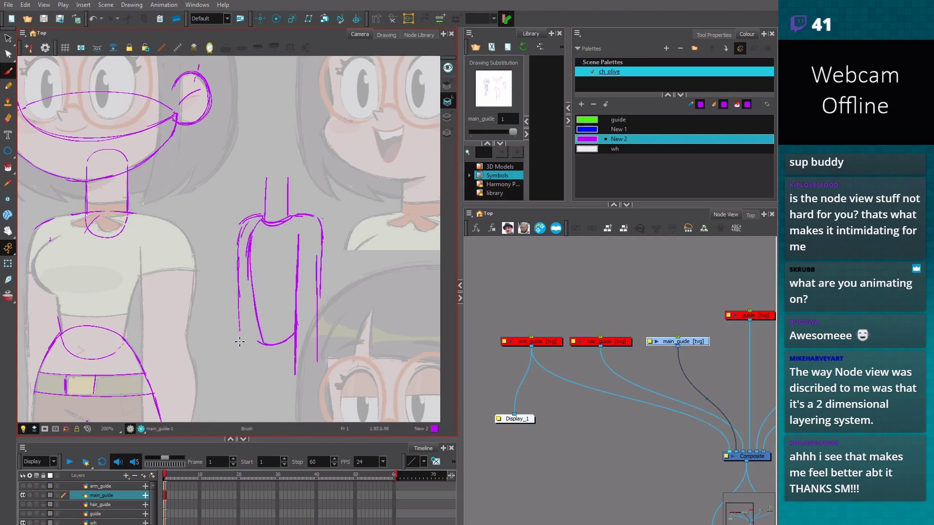
{"action": "left_click_drag", "start_coordinate": [237, 283], "coordinate": [239, 362]}
{"action": "mouse_move", "coordinate": [296, 223]}
{"action": "left_mouse_down"}
{"action": "mouse_move", "coordinate": [301, 324]}
{"action": "mouse_move", "coordinate": [279, 342]}
{"action": "mouse_move", "coordinate": [298, 341]}
{"action": "left_mouse_up"}
{"action": "key", "text": "2"}
{"action": "key", "text": "2"}
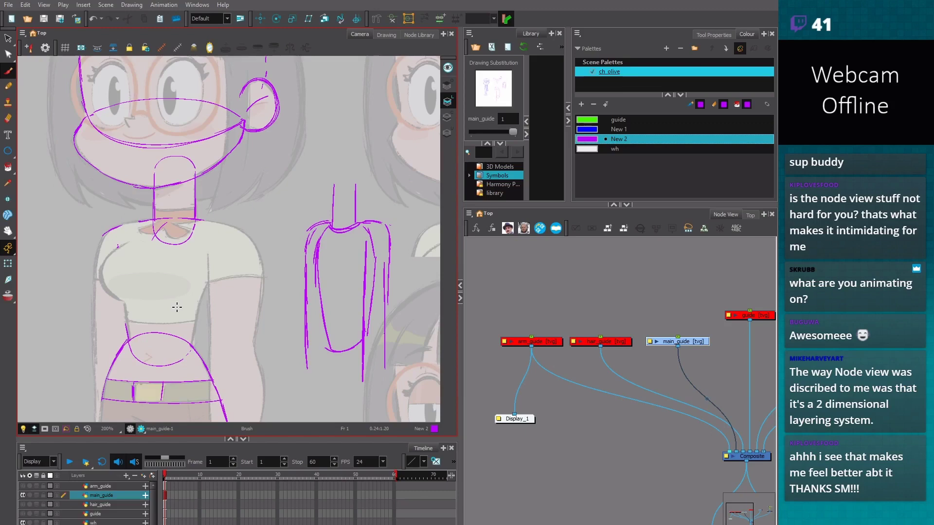
Widen the Node View and shift the Composite node slightly up and left above Write and Display
{"action": "left_click", "coordinate": [555, 428]}
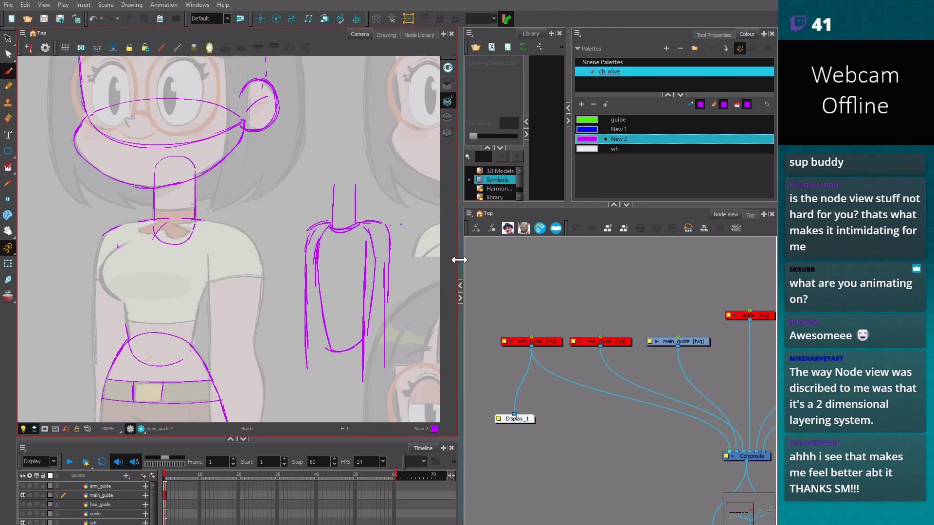
{"action": "left_click_drag", "start_coordinate": [459, 259], "coordinate": [445, 258]}
{"action": "scroll", "coordinate": [451, 258], "scroll_direction": "down", "scroll_amount": 2}
{"action": "left_click_drag", "start_coordinate": [582, 453], "coordinate": [515, 473]}
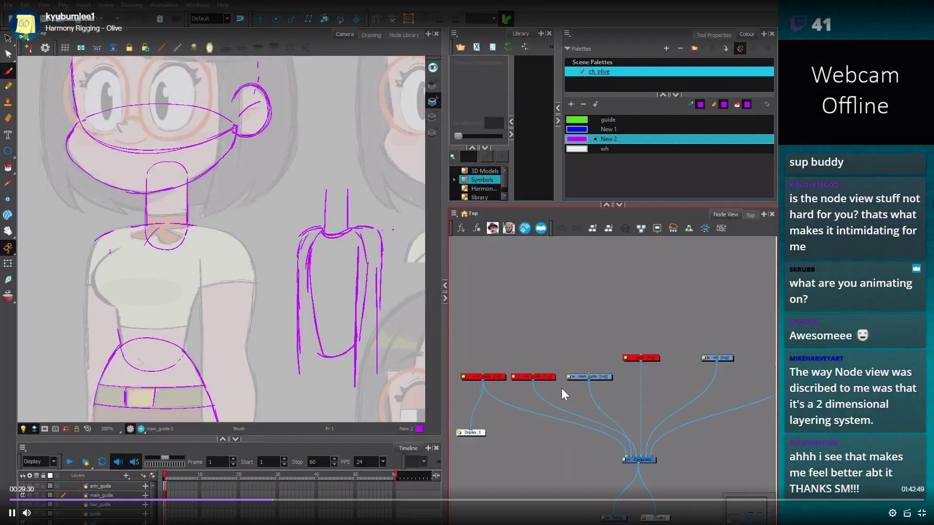
{"action": "left_click_drag", "start_coordinate": [649, 461], "coordinate": [645, 459]}
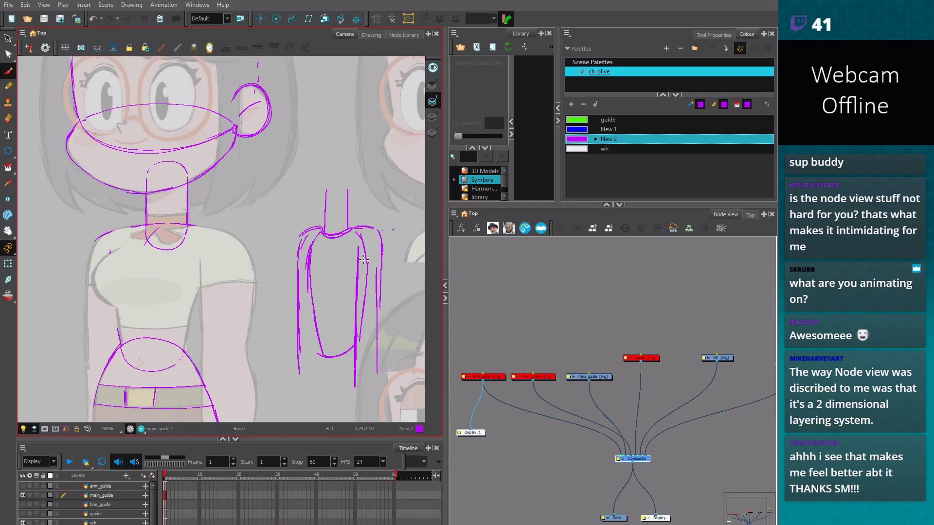
{"action": "left_click_drag", "start_coordinate": [644, 460], "coordinate": [638, 456]}
{"action": "left_click", "coordinate": [670, 462]}
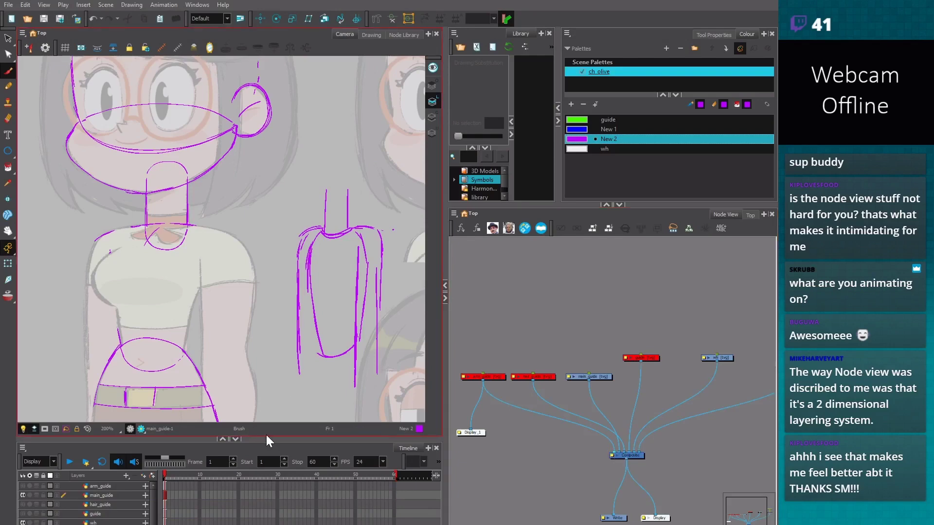
Enlarge the Timeline upward so every layer down to olive_fullref-P has room
{"action": "left_click_drag", "start_coordinate": [255, 433], "coordinate": [256, 404]}
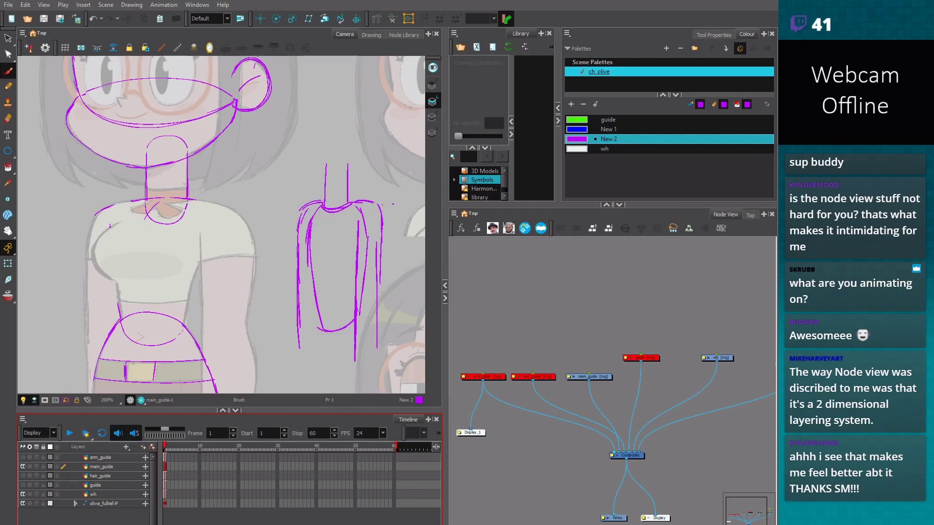
{"action": "left_click", "coordinate": [572, 460]}
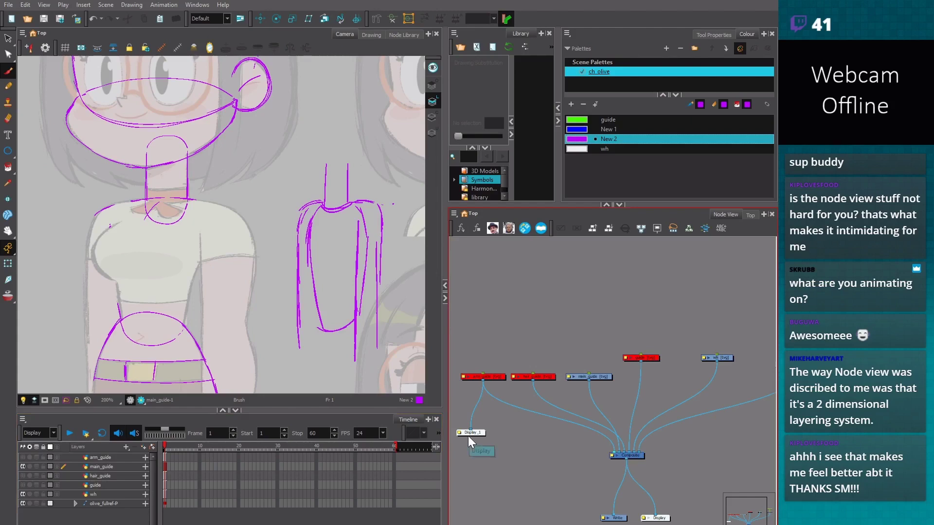
{"action": "left_click", "coordinate": [167, 466]}
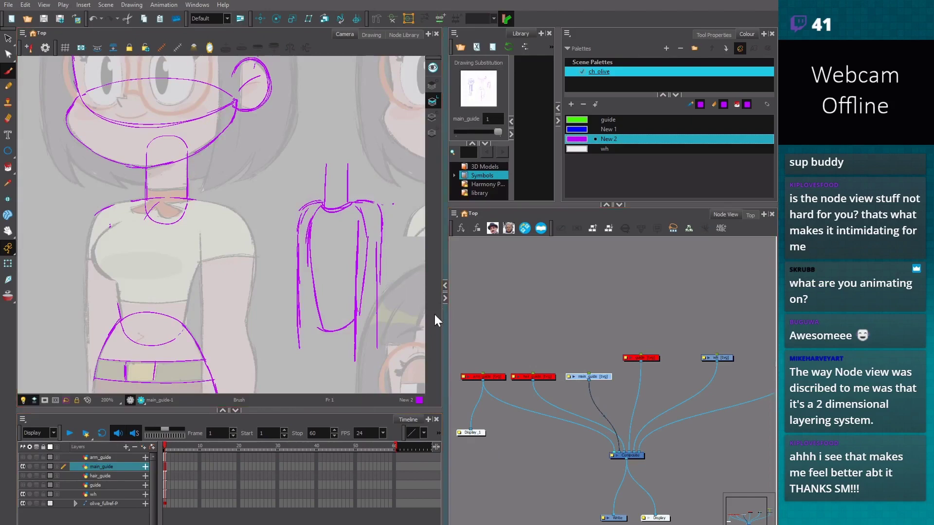
{"action": "left_click", "coordinate": [491, 317]}
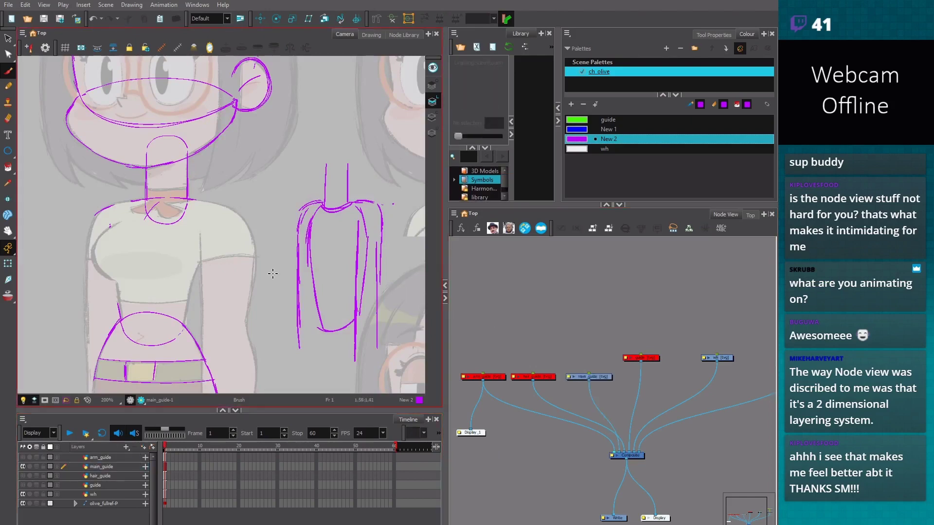
{"action": "key", "text": "space"}
{"action": "left_click_drag", "start_coordinate": [283, 275], "coordinate": [316, 285]}
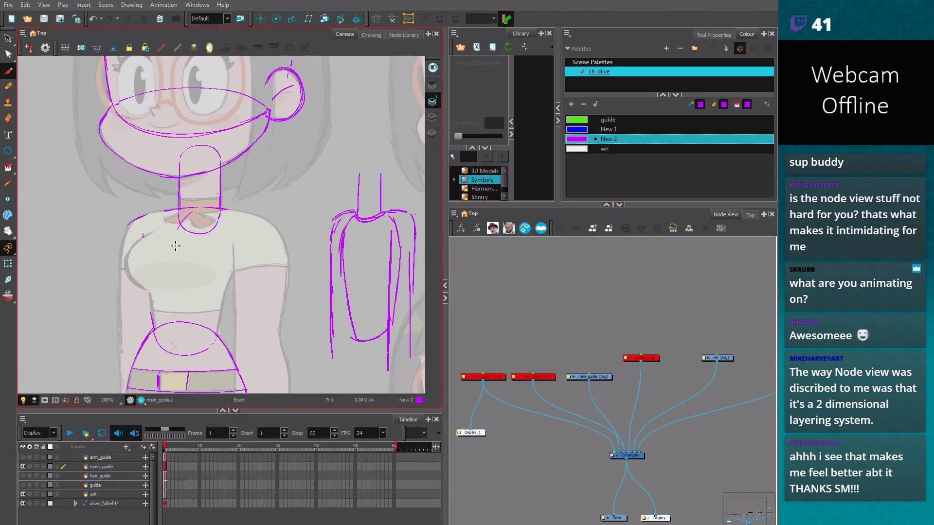
{"action": "left_click_drag", "start_coordinate": [148, 224], "coordinate": [148, 284]}
{"action": "key", "text": "ctrl+z"}
{"action": "key", "text": "2"}
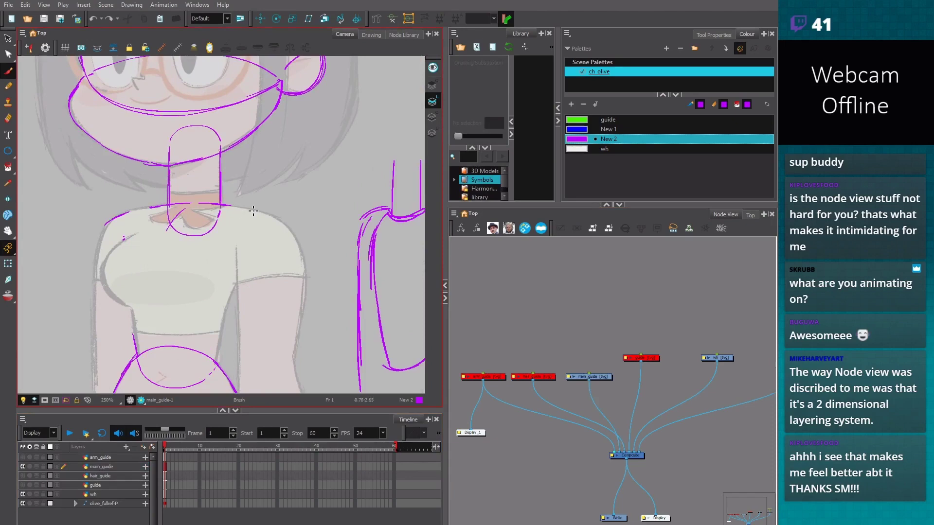
{"action": "key", "text": "1"}
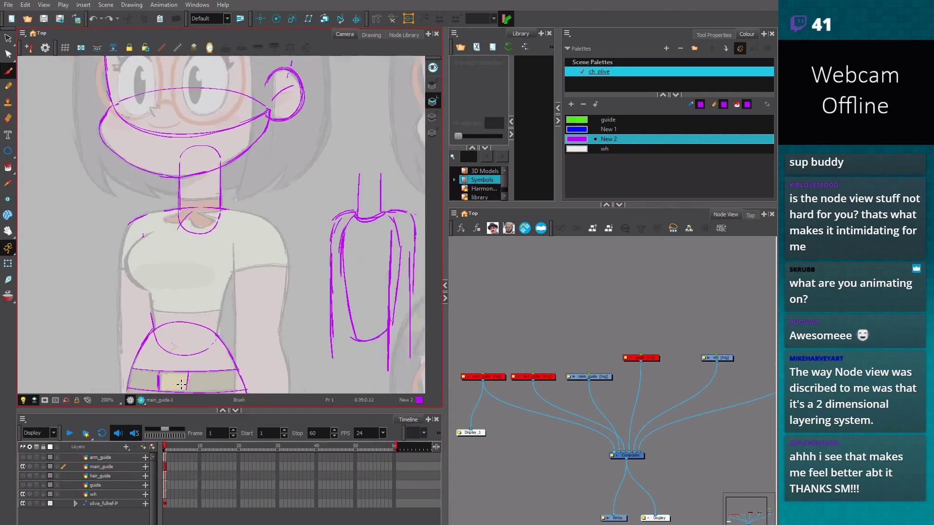
Show the arm_guide layer over the body sketch and select the first-frame main_guide drawing
{"action": "left_click", "coordinate": [24, 457]}
{"action": "key", "text": "2"}
{"action": "key", "text": "2"}
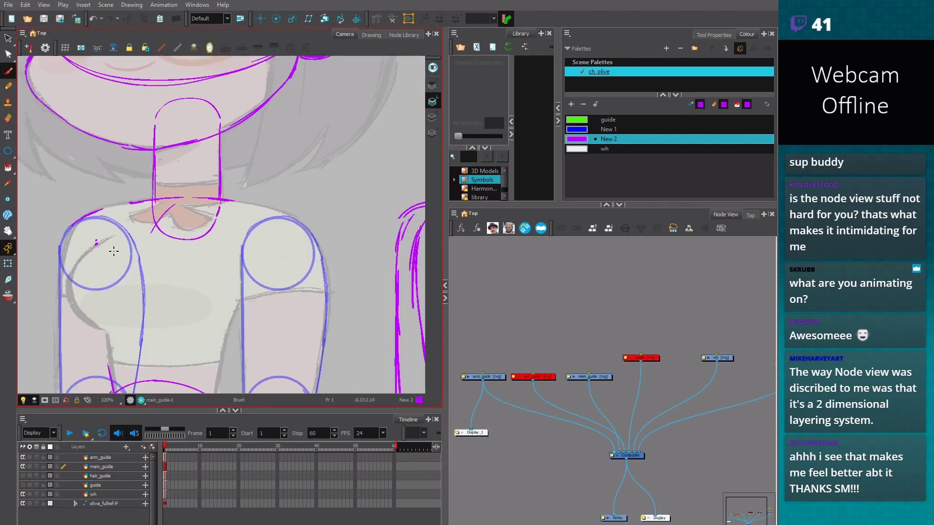
{"action": "left_click", "coordinate": [165, 467]}
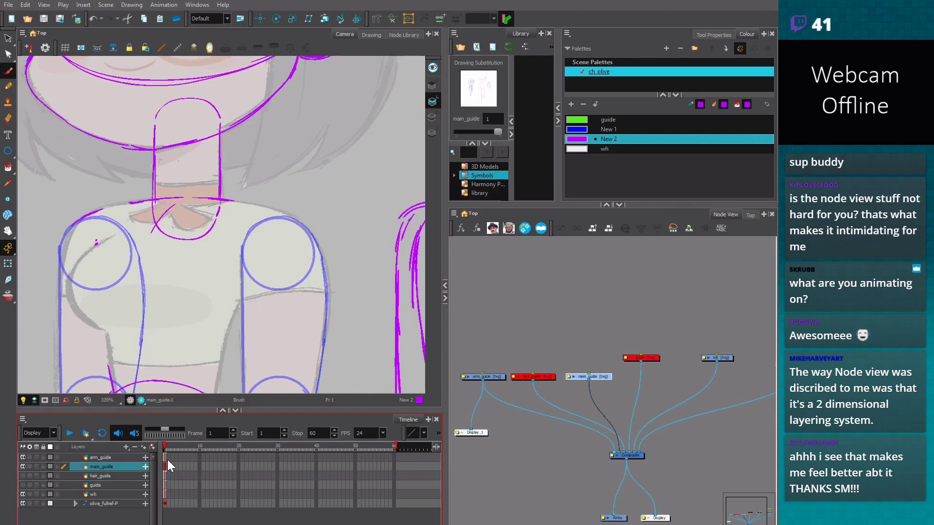
{"action": "key", "text": "1"}
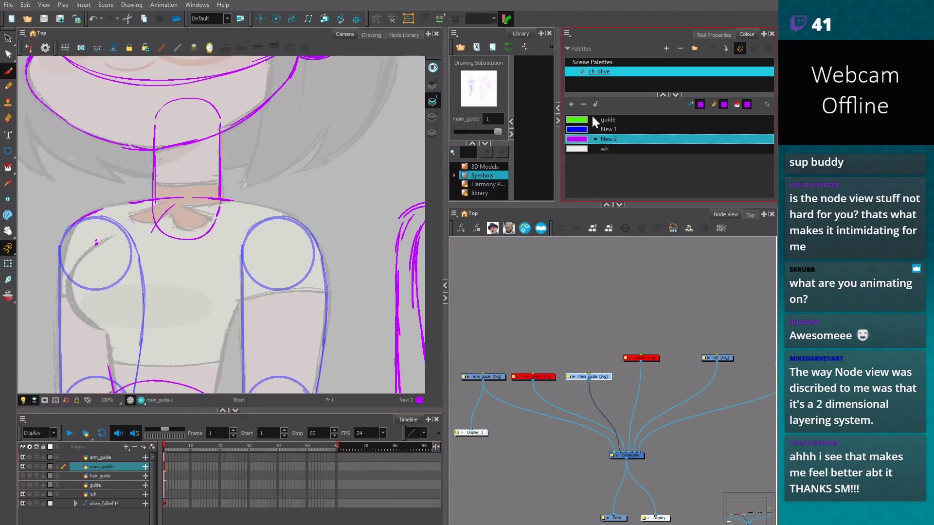
Add a solid black colour to the ch_olive palette for drawing the torso
{"action": "left_click", "coordinate": [570, 105]}
{"action": "double_click", "coordinate": [579, 158]}
{"action": "left_click", "coordinate": [378, 227]}
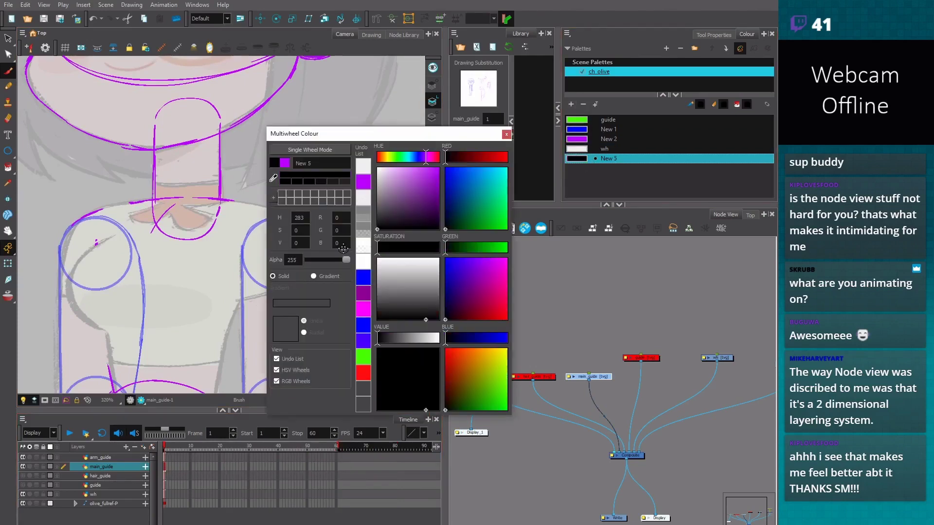
{"action": "left_click", "coordinate": [506, 133]}
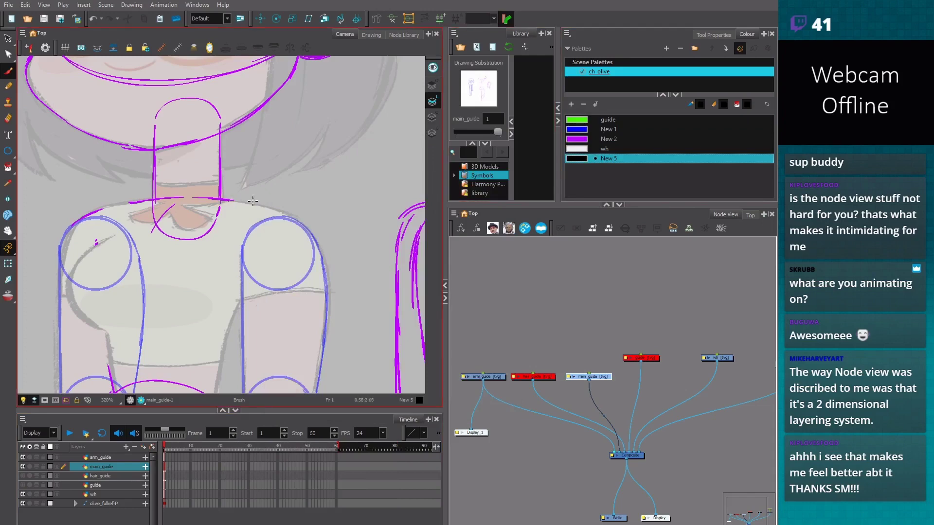
Add a new vector drawing layer directly above main_guide
{"action": "left_click", "coordinate": [236, 202]}
{"action": "scroll", "coordinate": [258, 301], "scroll_direction": "down", "scroll_amount": 1}
{"action": "scroll", "coordinate": [233, 265], "scroll_direction": "down", "scroll_amount": 1}
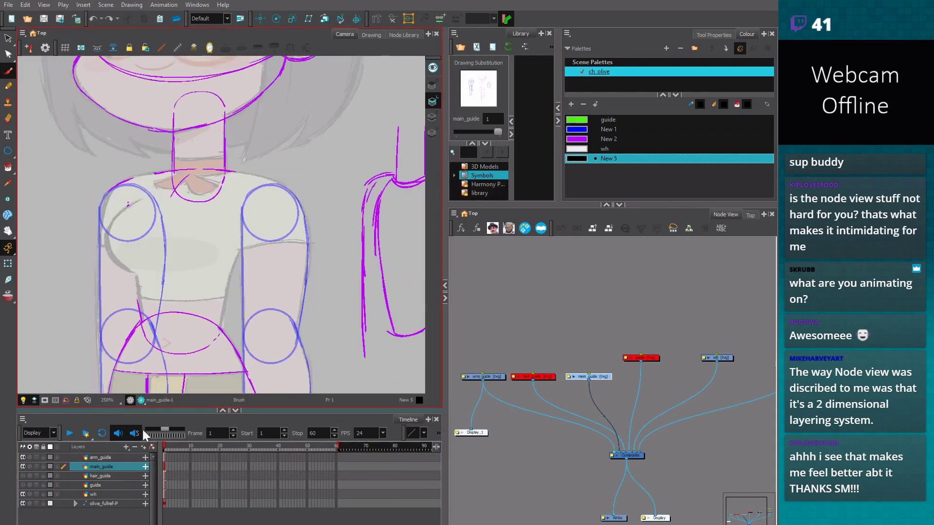
{"action": "key", "text": "alt+s"}
{"action": "left_click", "coordinate": [203, 343]}
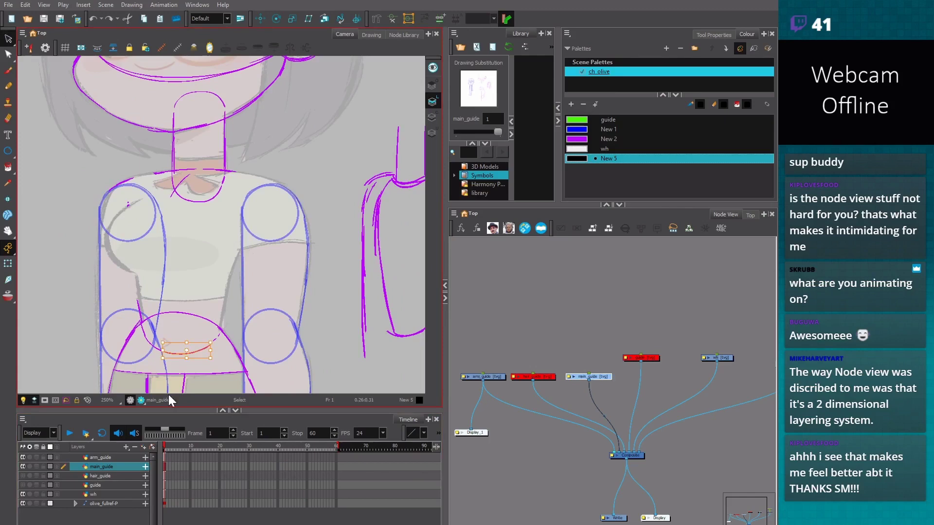
{"action": "left_click", "coordinate": [144, 447]}
{"action": "left_click", "coordinate": [399, 311]}
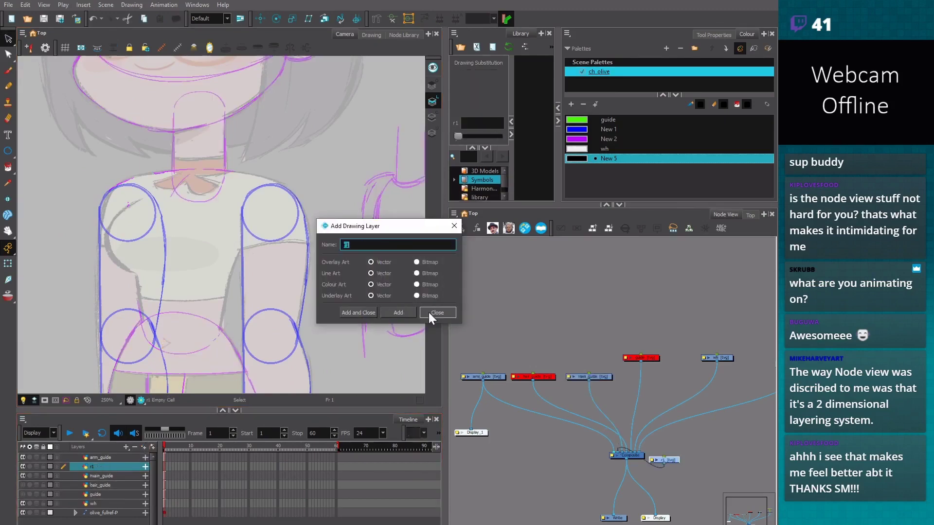
{"action": "left_click", "coordinate": [425, 310]}
Brush a black arc across both shoulders, then curve it inward under the right shoulder and down the torso's right side
{"action": "key", "text": "alt+b"}
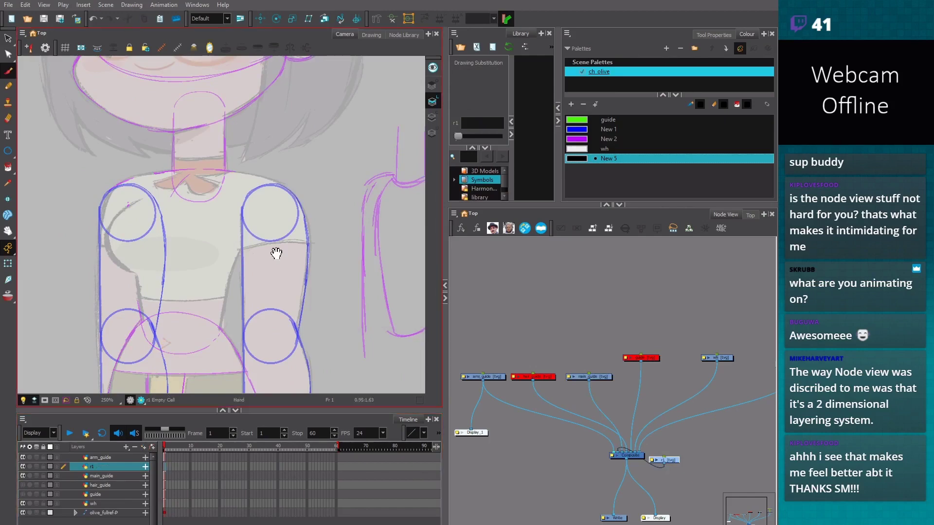
{"action": "scroll", "coordinate": [279, 253], "scroll_direction": "up", "scroll_amount": 2}
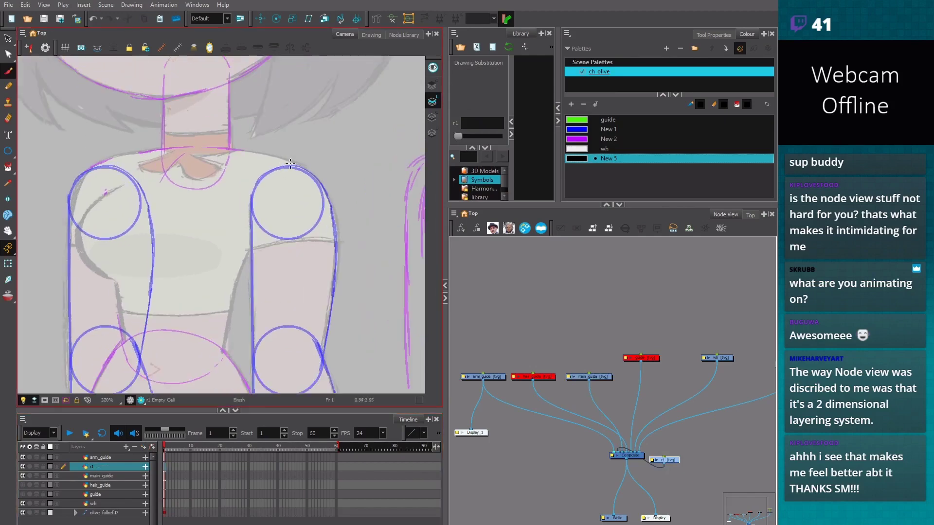
{"action": "scroll", "coordinate": [177, 202], "scroll_direction": "up", "scroll_amount": 1}
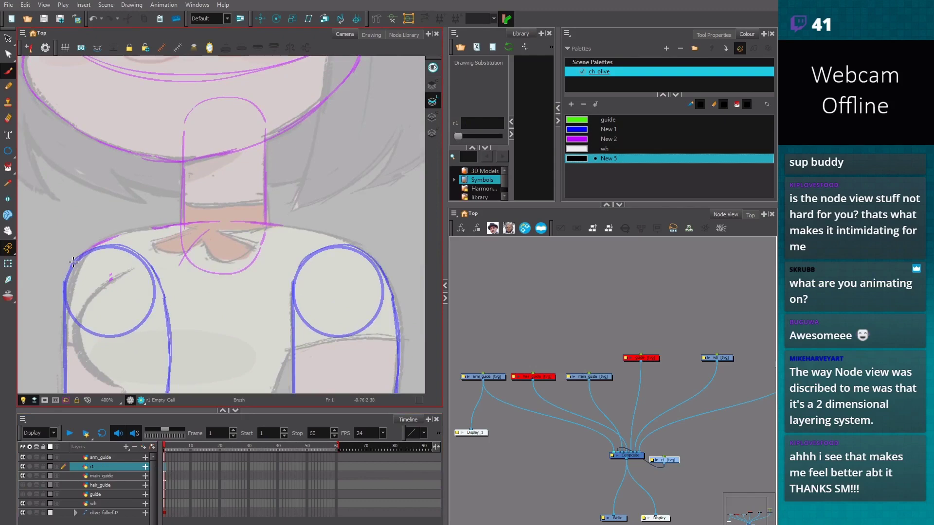
{"action": "mouse_move", "coordinate": [74, 261]}
{"action": "left_mouse_down"}
{"action": "mouse_move", "coordinate": [128, 232]}
{"action": "mouse_move", "coordinate": [240, 221]}
{"action": "mouse_move", "coordinate": [340, 239]}
{"action": "mouse_move", "coordinate": [381, 271]}
{"action": "left_mouse_up"}
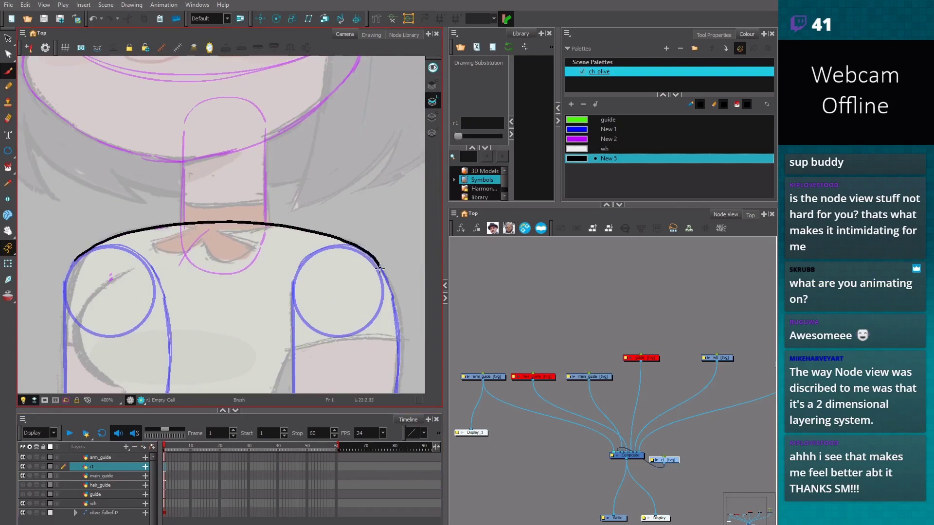
{"action": "key", "text": "1"}
{"action": "left_click_drag", "start_coordinate": [360, 344], "coordinate": [333, 294]}
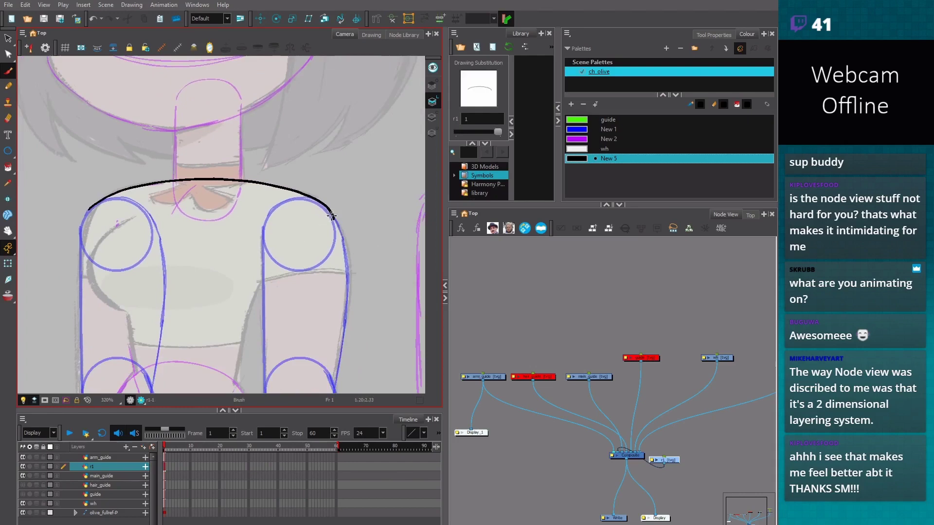
{"action": "left_click_drag", "start_coordinate": [334, 219], "coordinate": [288, 256]}
{"action": "left_click_drag", "start_coordinate": [273, 266], "coordinate": [255, 287]}
{"action": "mouse_move", "coordinate": [278, 296]}
{"action": "left_mouse_down"}
{"action": "mouse_move", "coordinate": [280, 275]}
{"action": "mouse_move", "coordinate": [239, 329]}
{"action": "mouse_move", "coordinate": [235, 360]}
{"action": "left_mouse_up"}
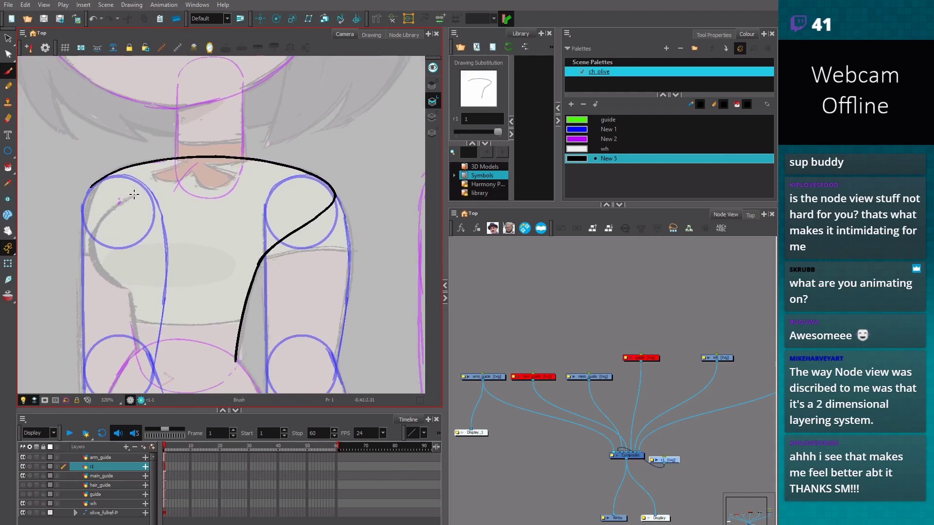
Draw the bulging chest curve and left waist, close the torso with a dashed bottom curve, and round the left shoulder
{"action": "mouse_move", "coordinate": [135, 195]}
{"action": "left_mouse_down"}
{"action": "mouse_move", "coordinate": [99, 223]}
{"action": "mouse_move", "coordinate": [91, 249]}
{"action": "mouse_move", "coordinate": [129, 293]}
{"action": "left_mouse_up"}
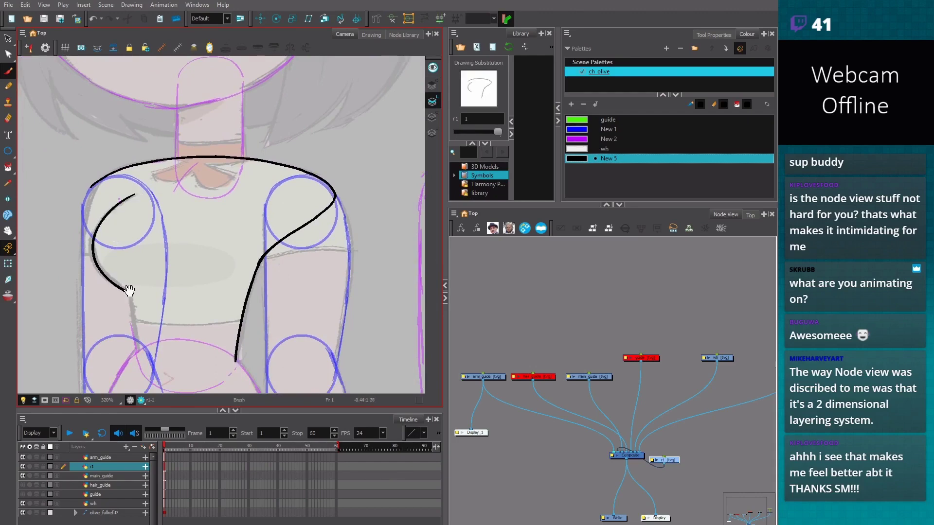
{"action": "scroll", "coordinate": [132, 260], "scroll_direction": "down", "scroll_amount": 2}
{"action": "mouse_move", "coordinate": [129, 258]}
{"action": "left_mouse_down"}
{"action": "mouse_move", "coordinate": [143, 335]}
{"action": "mouse_move", "coordinate": [191, 351]}
{"action": "mouse_move", "coordinate": [236, 325]}
{"action": "left_mouse_up"}
{"action": "scroll", "coordinate": [292, 331], "scroll_direction": "up", "scroll_amount": 1}
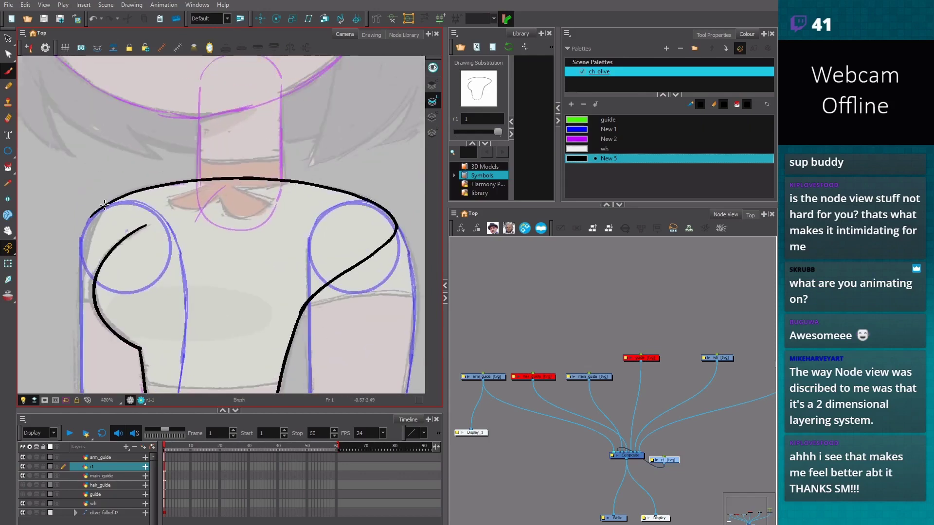
{"action": "mouse_move", "coordinate": [107, 202]}
{"action": "left_mouse_down"}
{"action": "mouse_move", "coordinate": [89, 228]}
{"action": "mouse_move", "coordinate": [104, 253]}
{"action": "mouse_move", "coordinate": [92, 216]}
{"action": "mouse_move", "coordinate": [178, 179]}
{"action": "left_mouse_up"}
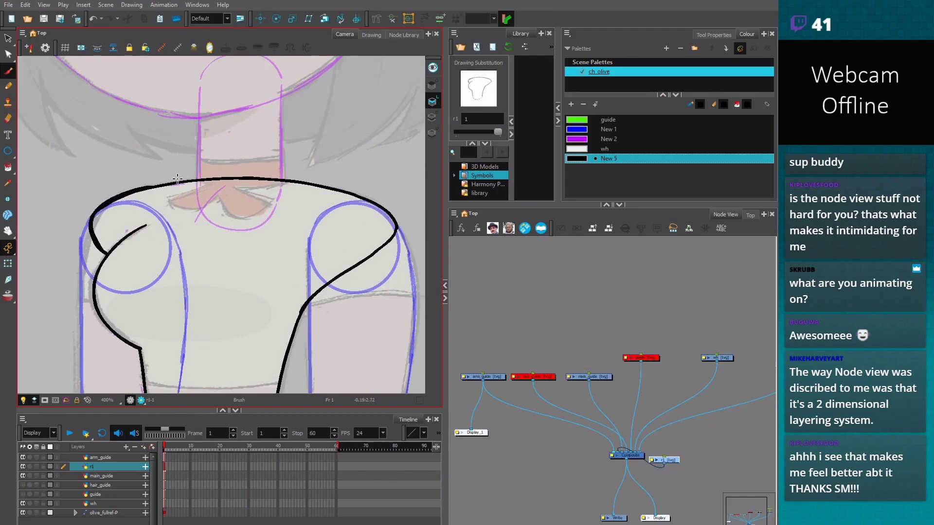
Delete the bulging chest curve on the torso's left side
{"action": "scroll", "coordinate": [178, 179], "scroll_direction": "down", "scroll_amount": 2}
{"action": "key", "text": "alt+s"}
{"action": "left_click", "coordinate": [132, 283]}
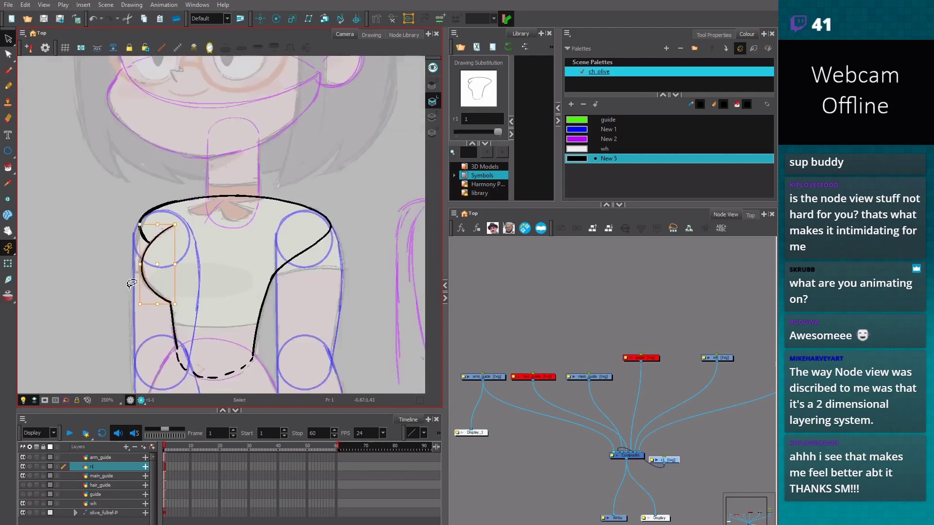
{"action": "key", "text": "Delete"}
Redraw the torso's left side as a nearly straight line from inside the shoulder circle down to the waist
{"action": "scroll", "coordinate": [163, 240], "scroll_direction": "up", "scroll_amount": 1}
{"action": "key", "text": "alt+b"}
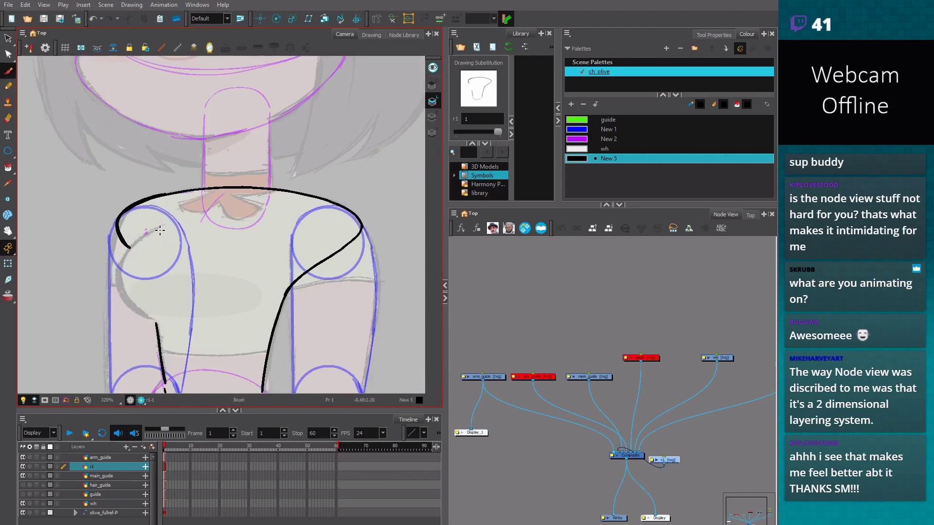
{"action": "mouse_move", "coordinate": [163, 224]}
{"action": "left_mouse_down"}
{"action": "mouse_move", "coordinate": [151, 250]}
{"action": "mouse_move", "coordinate": [151, 321]}
{"action": "left_mouse_up"}
{"action": "mouse_move", "coordinate": [163, 226]}
{"action": "left_mouse_down"}
{"action": "mouse_move", "coordinate": [152, 246]}
{"action": "mouse_move", "coordinate": [154, 329]}
{"action": "left_mouse_up"}
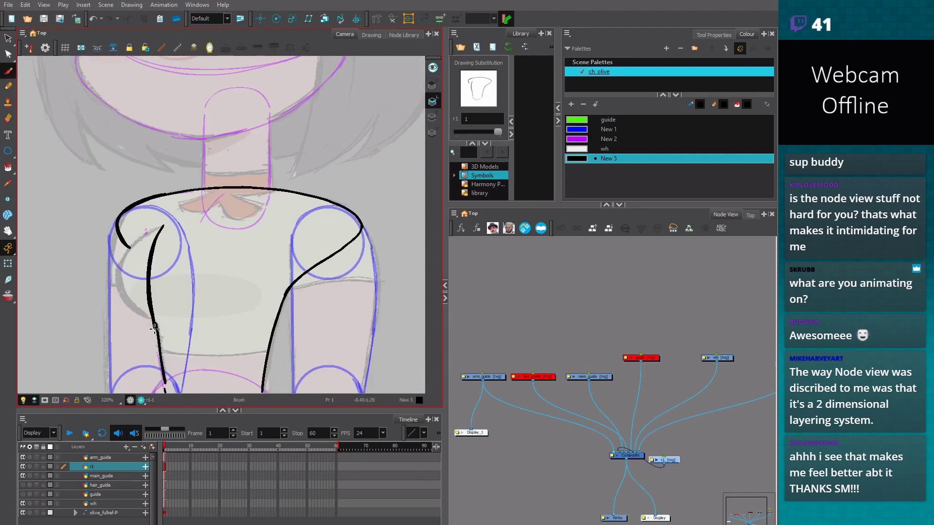
{"action": "key", "text": "ctrl+z"}
{"action": "mouse_move", "coordinate": [163, 226]}
{"action": "left_mouse_down"}
{"action": "mouse_move", "coordinate": [148, 309]}
{"action": "mouse_move", "coordinate": [155, 329]}
{"action": "left_mouse_up"}
{"action": "key", "text": "ctrl+z"}
{"action": "left_click_drag", "start_coordinate": [162, 226], "coordinate": [154, 327]}
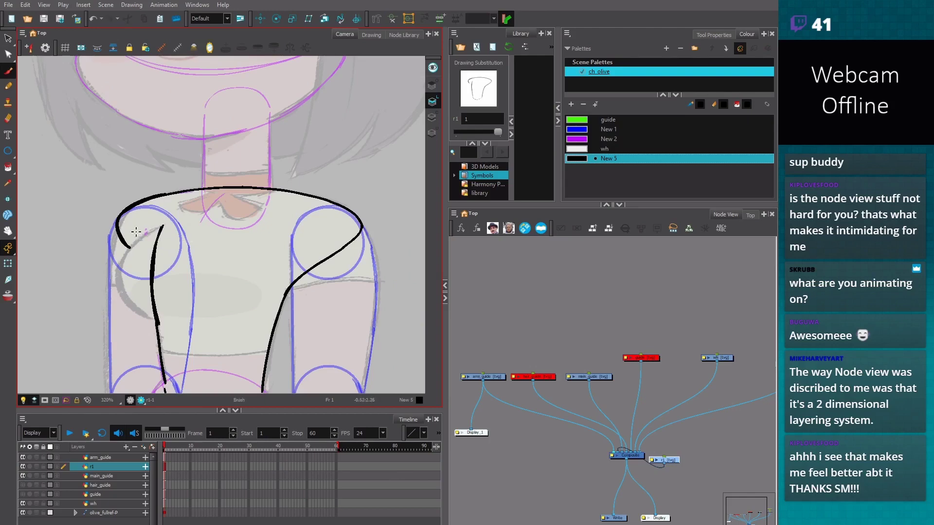
Join the left shoulder curve to the upper end of the torso's left side line
{"action": "mouse_move", "coordinate": [160, 223]}
{"action": "left_mouse_down"}
{"action": "mouse_move", "coordinate": [154, 245]}
{"action": "mouse_move", "coordinate": [118, 223]}
{"action": "mouse_move", "coordinate": [153, 265]}
{"action": "left_mouse_up"}
{"action": "mouse_move", "coordinate": [146, 199]}
{"action": "left_mouse_down"}
{"action": "mouse_move", "coordinate": [119, 234]}
{"action": "mouse_move", "coordinate": [144, 247]}
{"action": "left_mouse_up"}
{"action": "scroll", "coordinate": [324, 261], "scroll_direction": "down", "scroll_amount": 3}
{"action": "scroll", "coordinate": [285, 261], "scroll_direction": "up", "scroll_amount": 1}
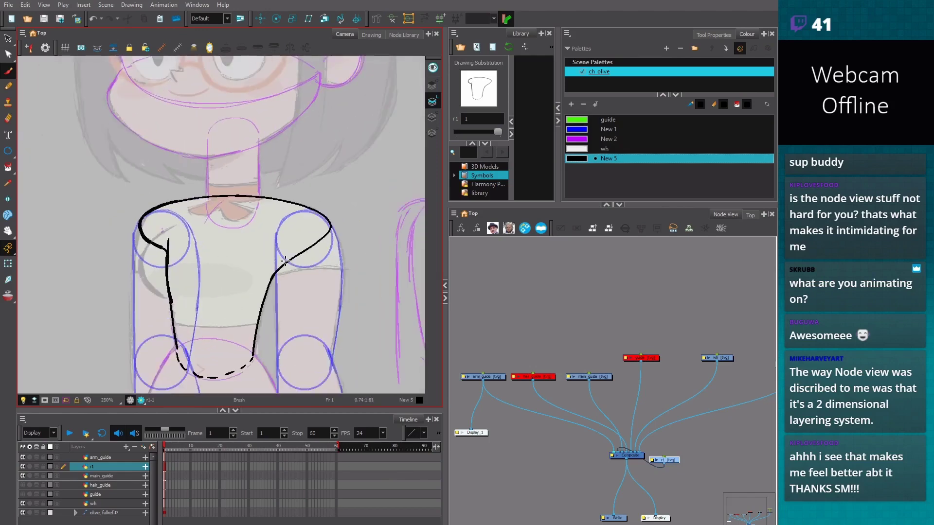
{"action": "scroll", "coordinate": [286, 261], "scroll_direction": "down", "scroll_amount": 1}
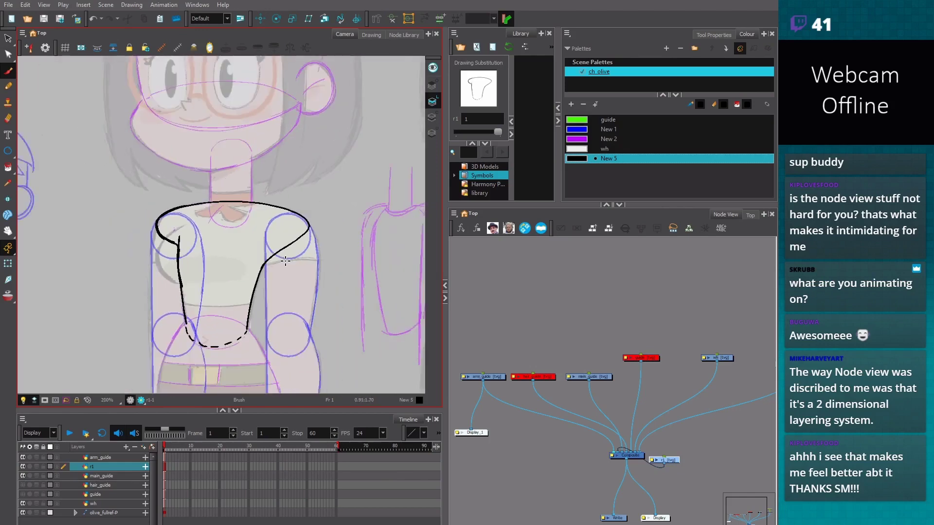
{"action": "scroll", "coordinate": [285, 261], "scroll_direction": "up", "scroll_amount": 1}
{"action": "scroll", "coordinate": [348, 294], "scroll_direction": "down", "scroll_amount": 1}
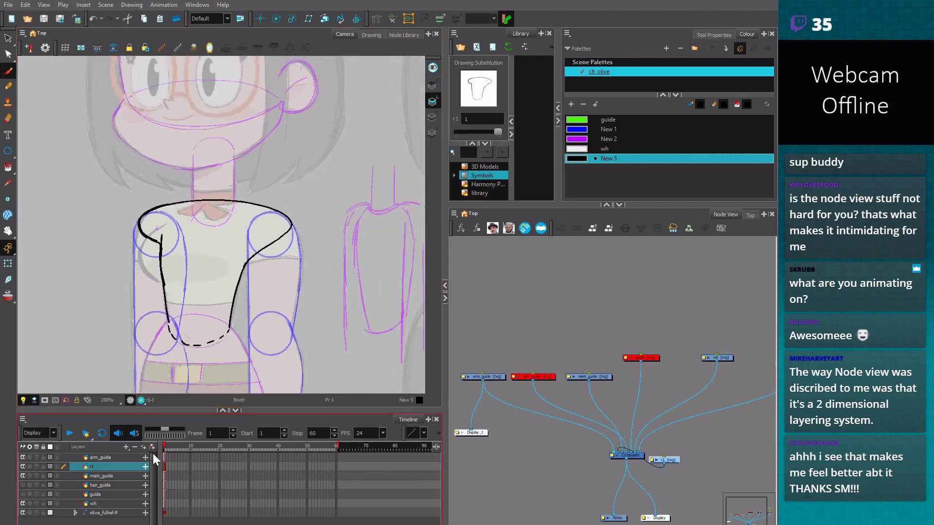
{"action": "left_click_drag", "start_coordinate": [370, 270], "coordinate": [346, 295]}
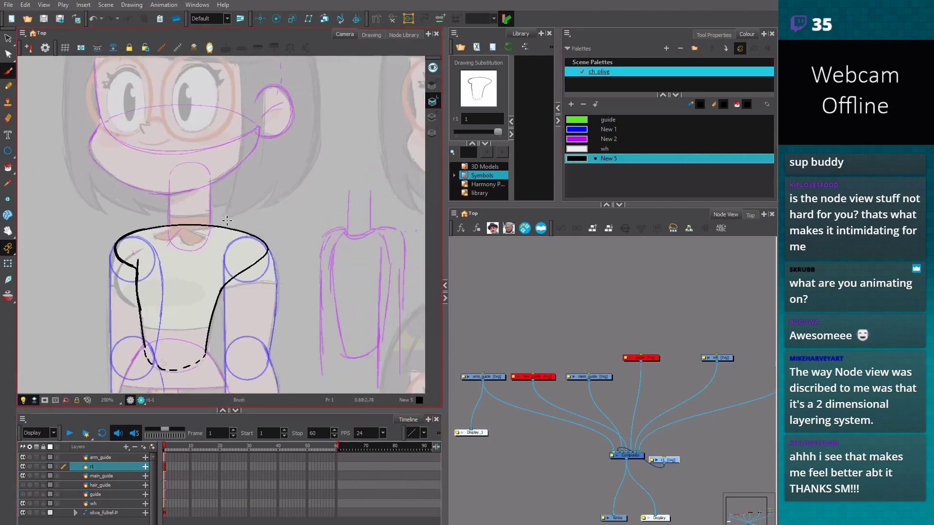
{"action": "left_click_drag", "start_coordinate": [217, 226], "coordinate": [341, 140]}
{"action": "key", "text": "ctrl+z"}
Select the whole right arm guide on the arm_guide layer
{"action": "left_click", "coordinate": [119, 457]}
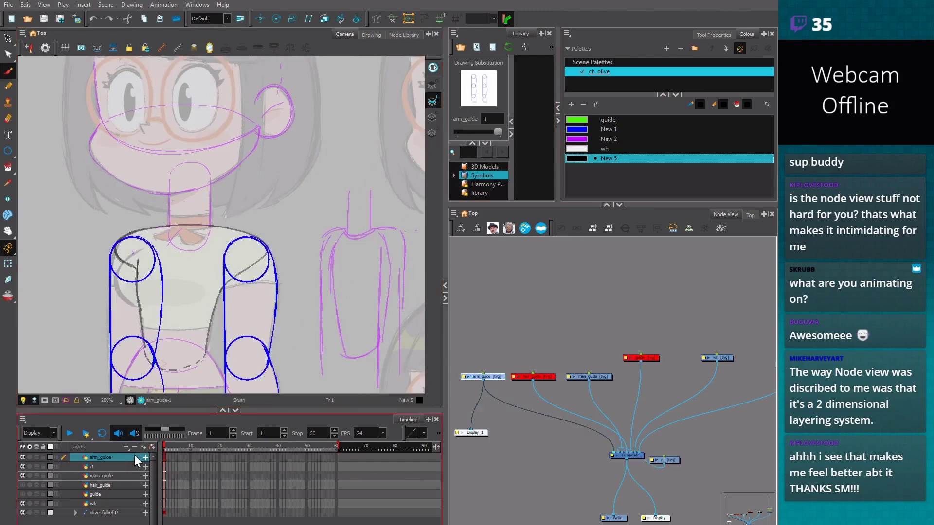
{"action": "key", "text": "1"}
{"action": "key", "text": "alt+s"}
{"action": "key", "text": "1"}
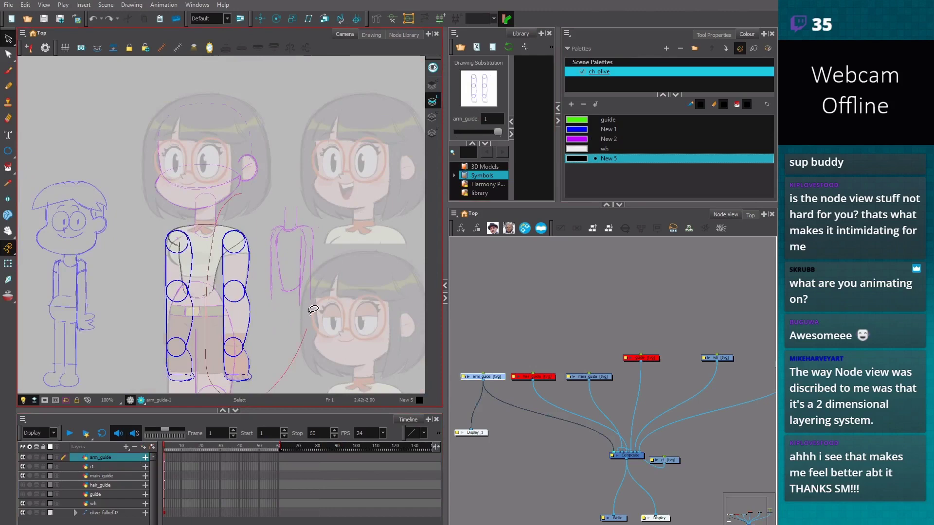
{"action": "left_click_drag", "start_coordinate": [310, 314], "coordinate": [314, 286]}
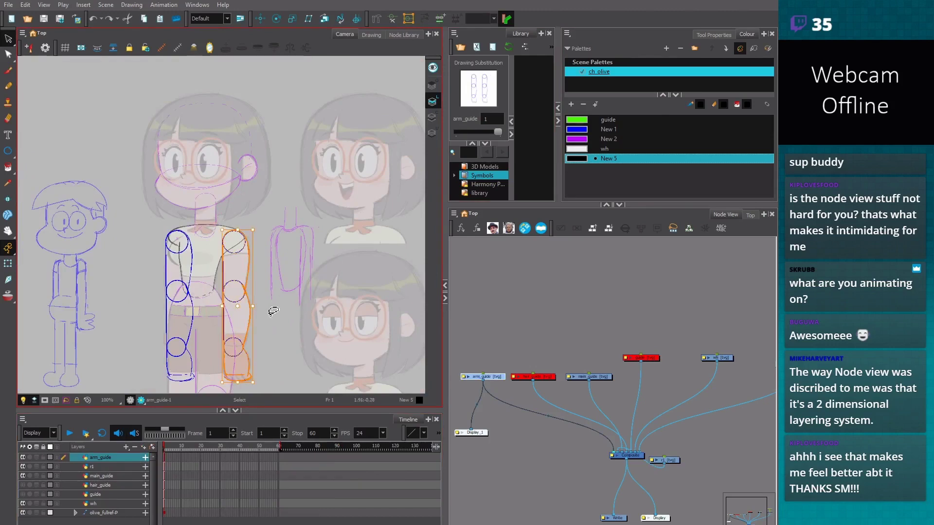
{"action": "left_click_drag", "start_coordinate": [237, 306], "coordinate": [236, 241]}
{"action": "left_click_drag", "start_coordinate": [253, 382], "coordinate": [297, 280]}
{"action": "key", "text": "ctrl+z"}
Move the right arm guide's pivot to its shoulder circle, rotate the arm diagonally upward, and shift it slightly inward on the shoulder
{"action": "left_click_drag", "start_coordinate": [237, 305], "coordinate": [233, 240]}
{"action": "left_click_drag", "start_coordinate": [260, 377], "coordinate": [329, 121]}
{"action": "key", "text": "4"}
{"action": "left_click_drag", "start_coordinate": [272, 182], "coordinate": [273, 182]}
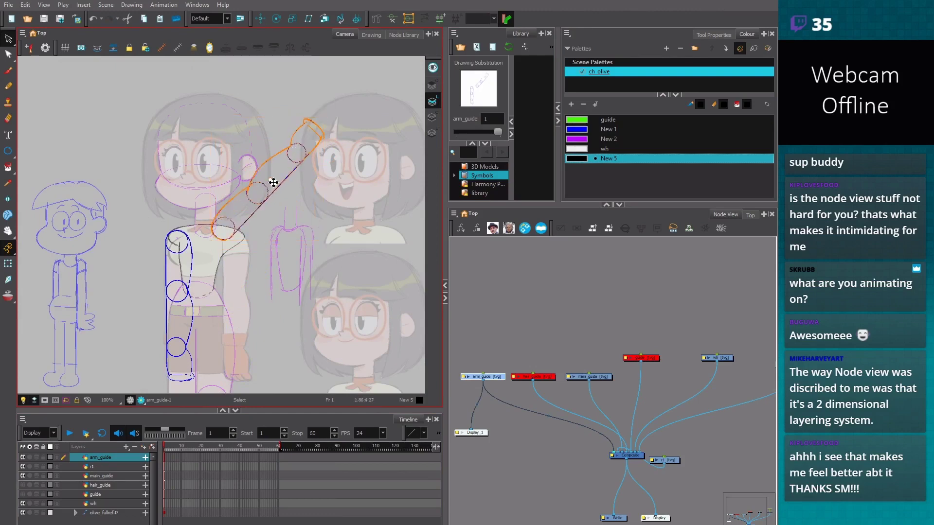
Flip the raised right arm guide, rotate it diagonally upward again, and align its shoulder circle with the torso's shoulder
{"action": "key", "text": "5"}
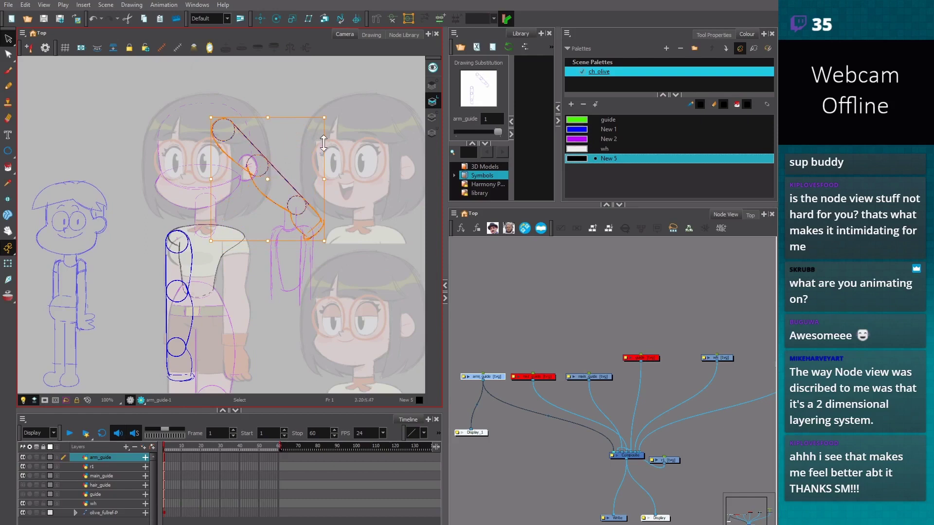
{"action": "left_click_drag", "start_coordinate": [318, 106], "coordinate": [190, 112]}
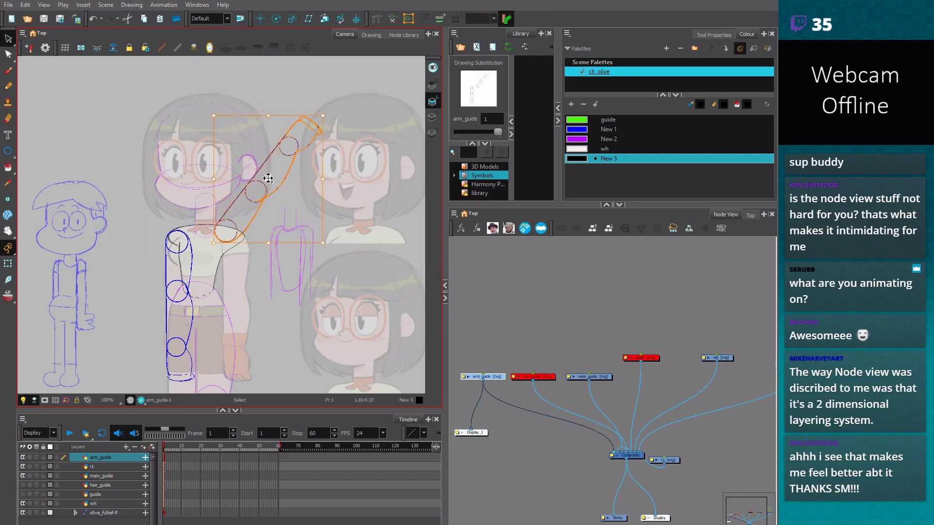
{"action": "left_click", "coordinate": [277, 175]}
{"action": "left_click_drag", "start_coordinate": [270, 176], "coordinate": [275, 178]}
{"action": "key", "text": "2"}
{"action": "key", "text": "2"}
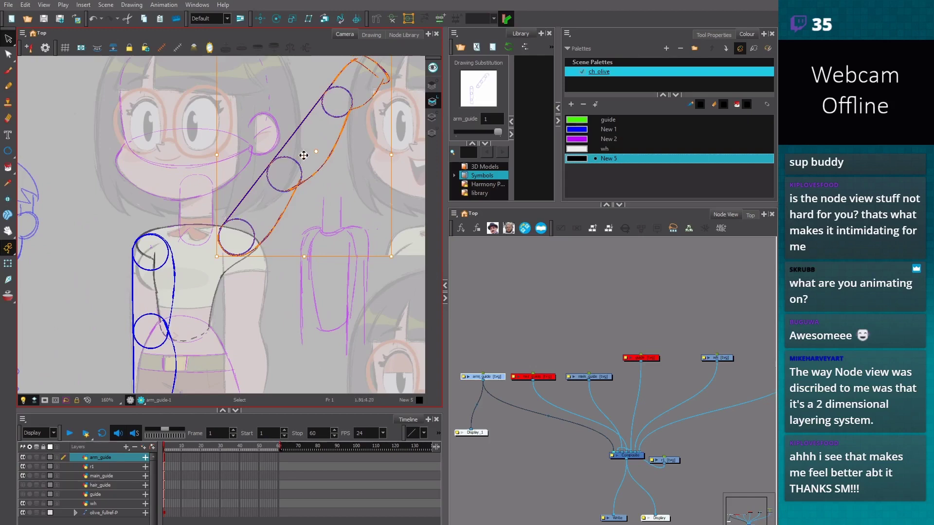
{"action": "left_click_drag", "start_coordinate": [304, 156], "coordinate": [301, 158]}
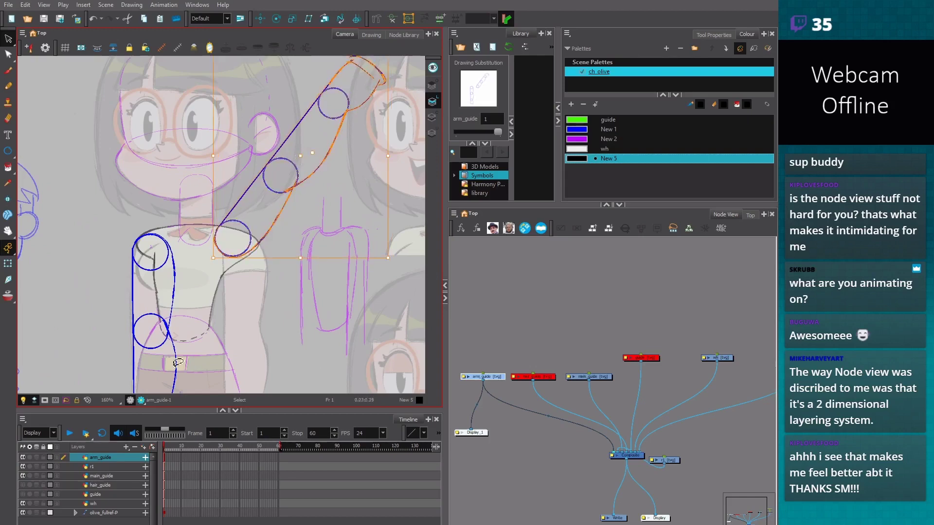
Try brush strokes connecting the torso to the raised right arm above and below its shoulder circle
{"action": "left_click", "coordinate": [245, 202]}
{"action": "key", "text": "alt+b"}
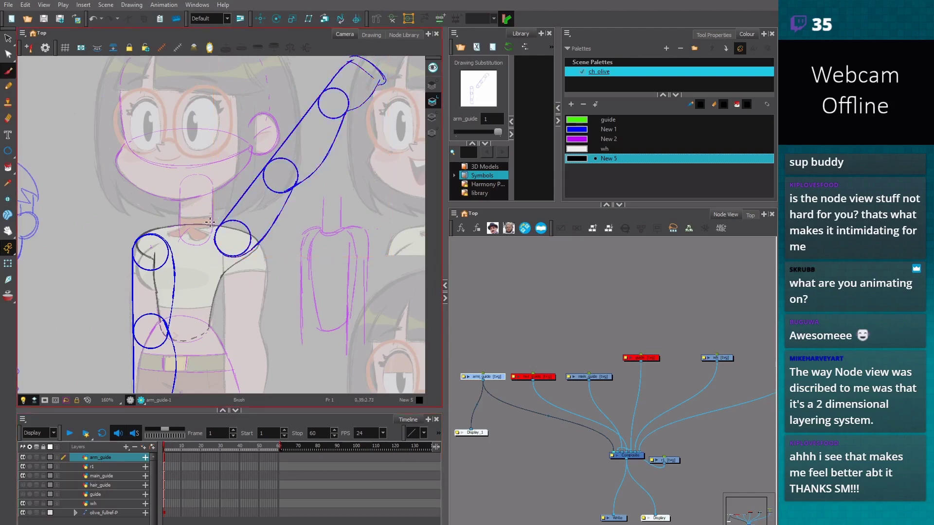
{"action": "left_click_drag", "start_coordinate": [207, 225], "coordinate": [229, 212]}
{"action": "left_click_drag", "start_coordinate": [253, 245], "coordinate": [224, 268]}
Undo the shoulder test strokes and the right arm guide's transformations, back to its straight hanging pose
{"action": "key", "text": "ctrl+z"}
{"action": "key", "text": "ctrl+z"}
{"action": "key", "text": "ctrl+z"}
{"action": "key", "text": "ctrl+z"}
{"action": "key", "text": "ctrl+z"}
{"action": "key", "text": "ctrl+z"}
{"action": "key", "text": "ctrl+z"}
{"action": "key", "text": "ctrl+z"}
{"action": "key", "text": "ctrl+z"}
{"action": "key", "text": "ctrl+z"}
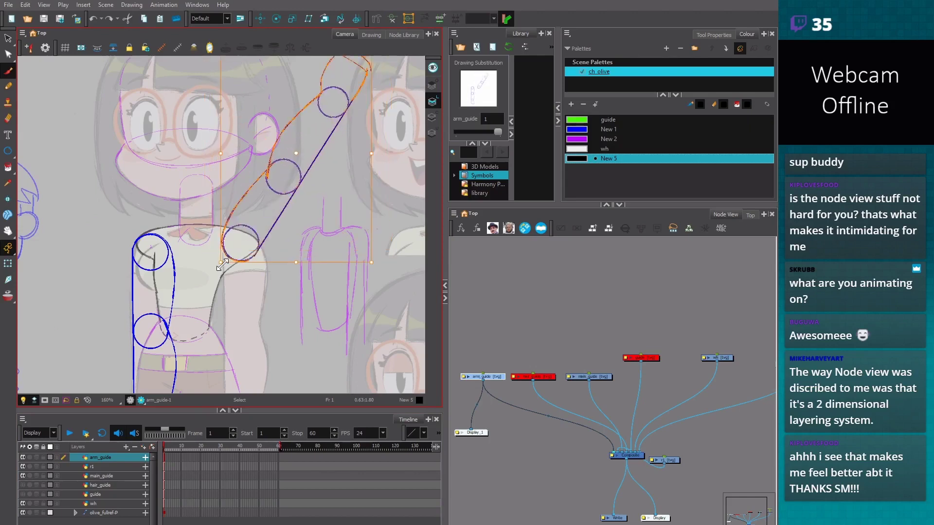
{"action": "key", "text": "ctrl+z"}
{"action": "key", "text": "alt+b"}
{"action": "key", "text": "ctrl+z"}
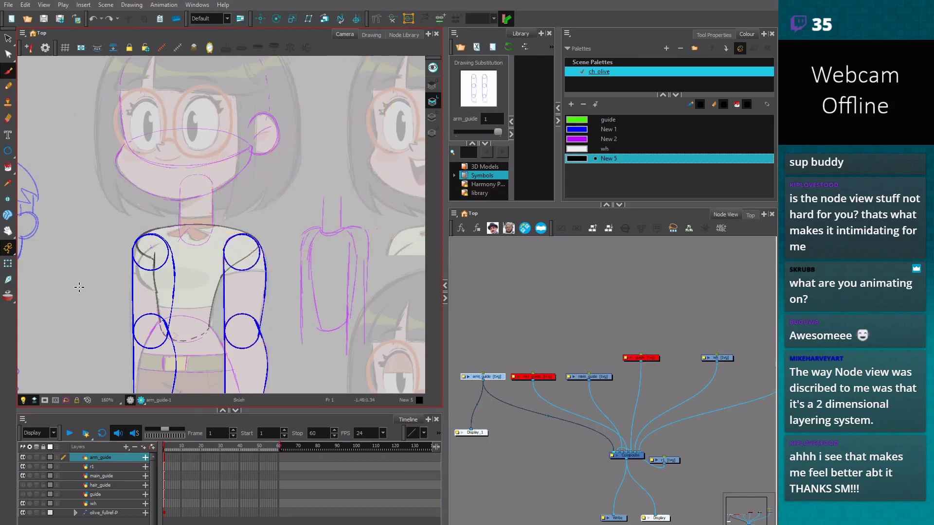
Select the arm_guide layer's drawing at frame 1 in the timeline
{"action": "left_click", "coordinate": [7, 264]}
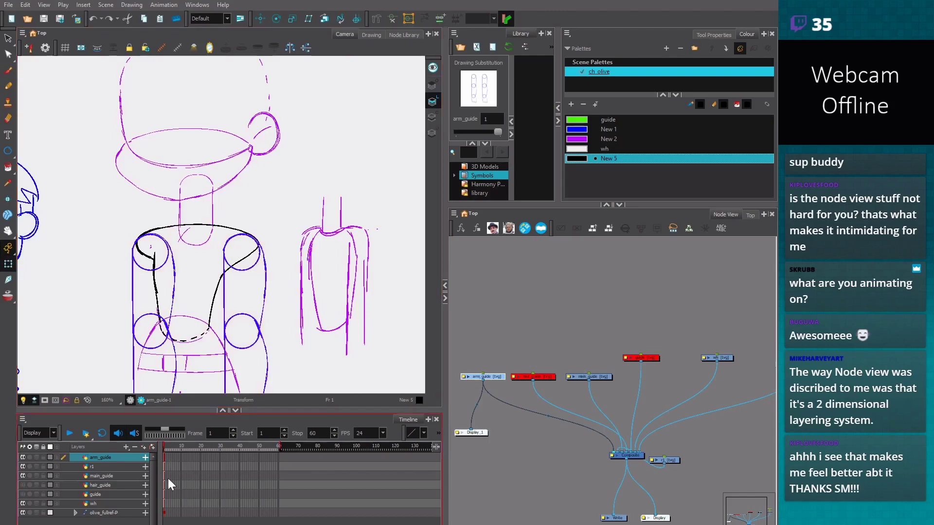
{"action": "key", "text": "Escape"}
{"action": "left_click", "coordinate": [167, 463]}
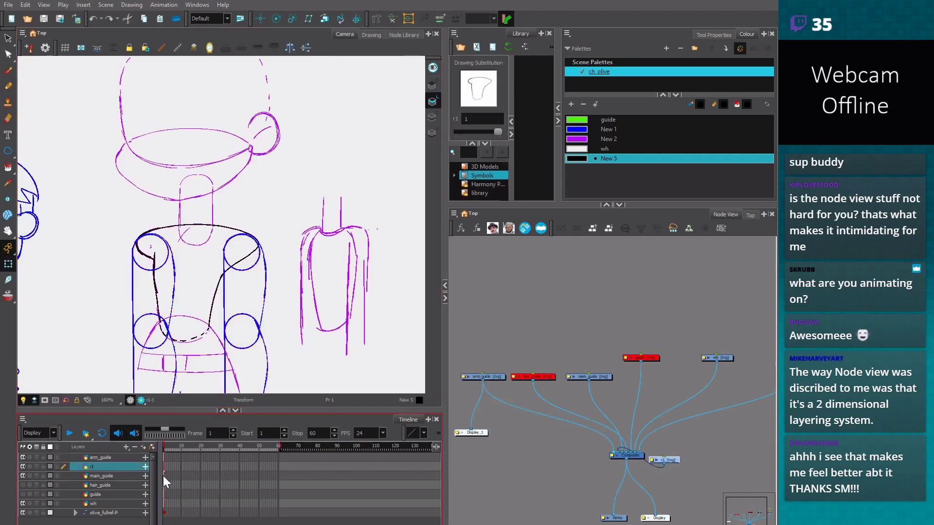
{"action": "left_click", "coordinate": [165, 460]}
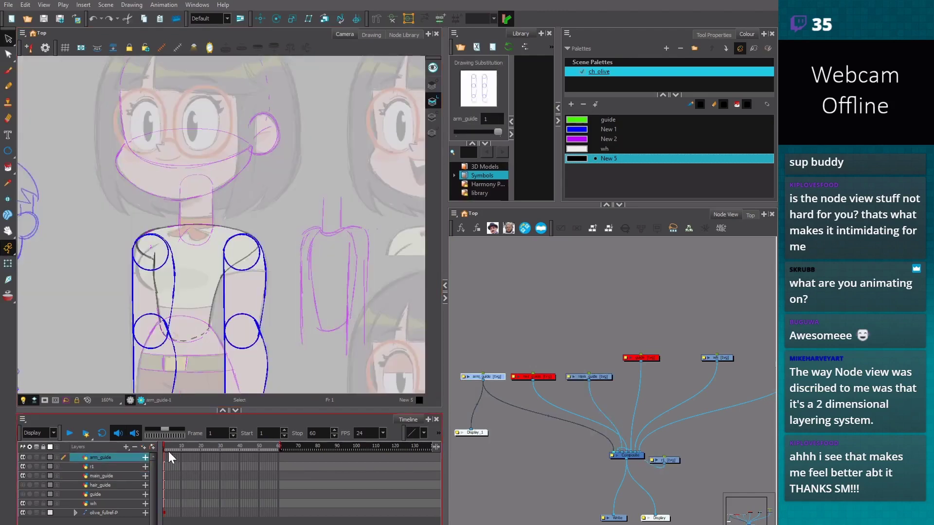
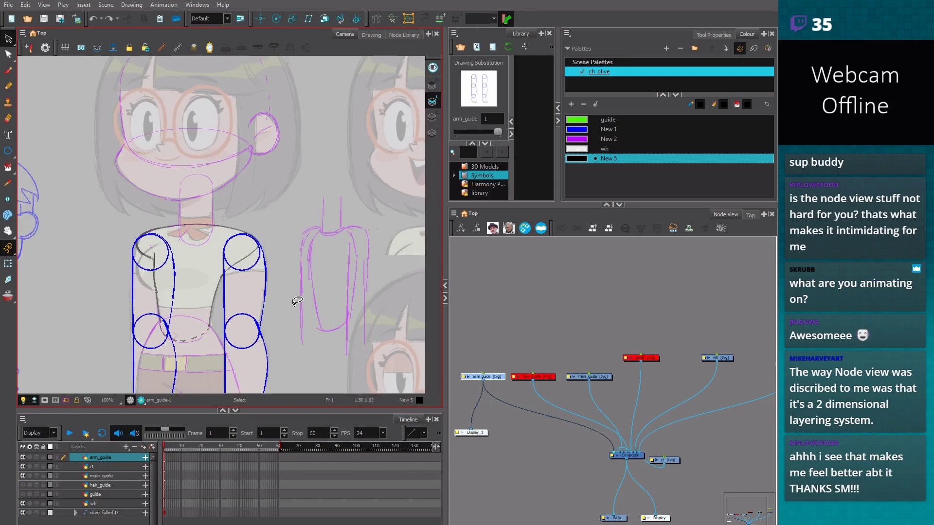
Delete the entire black torso outline from the r1 layer
{"action": "scroll", "coordinate": [302, 313], "scroll_direction": "down", "scroll_amount": 1}
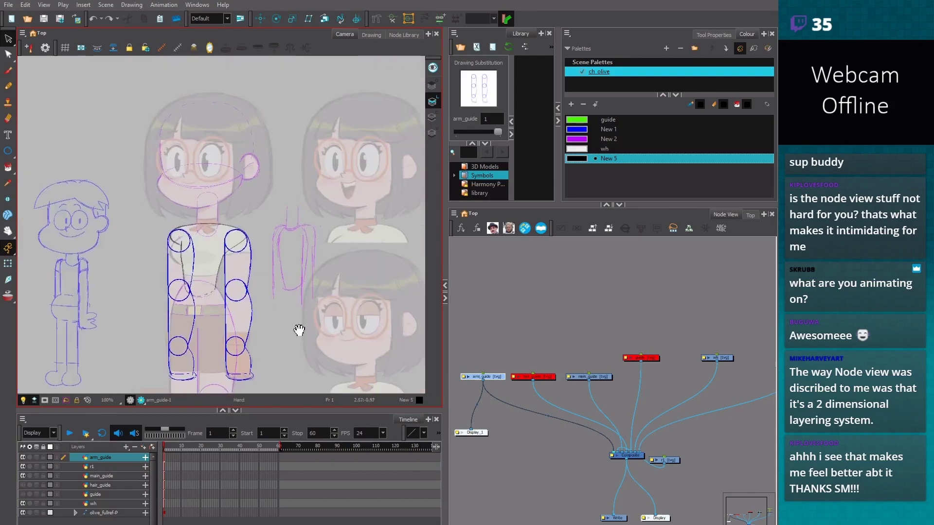
{"action": "scroll", "coordinate": [298, 317], "scroll_direction": "up", "scroll_amount": 1}
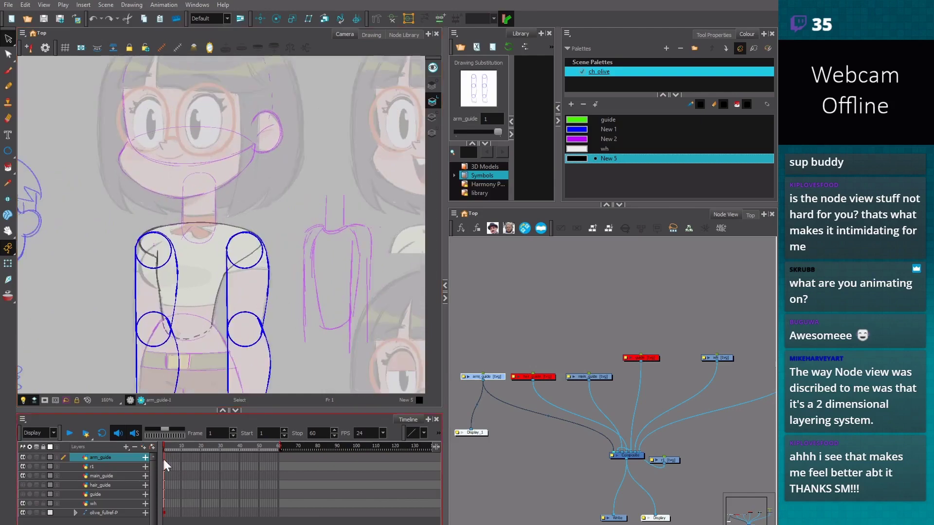
{"action": "left_click", "coordinate": [145, 465]}
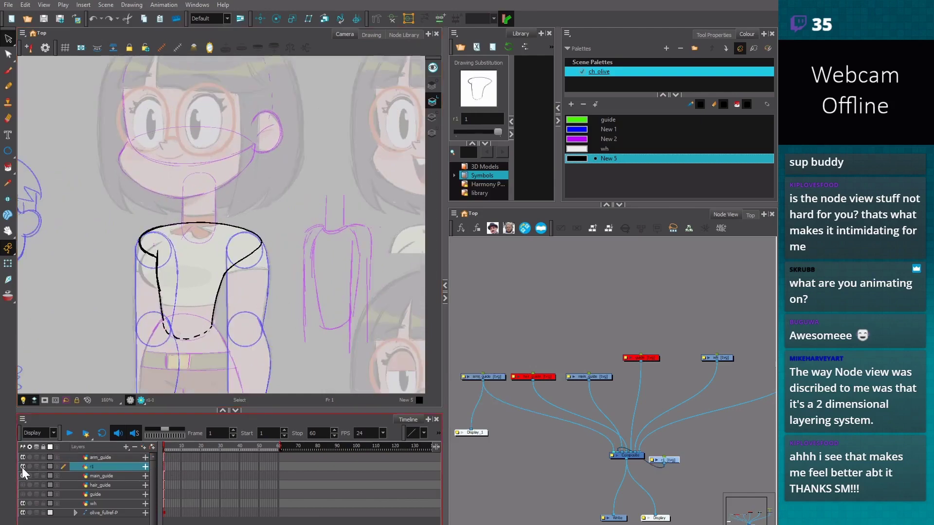
{"action": "key", "text": "ctrl+a"}
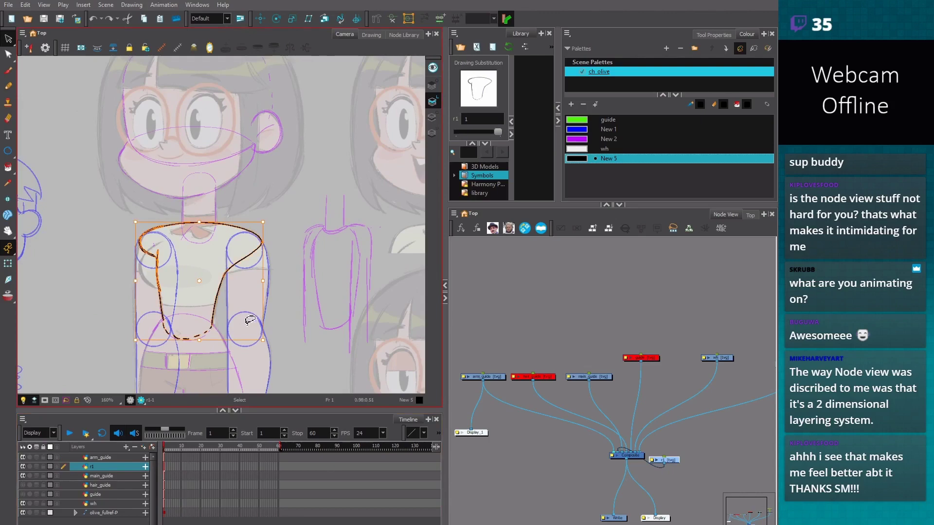
{"action": "key", "text": "Delete"}
Rename the r1 layer as torso
{"action": "left_click", "coordinate": [164, 476]}
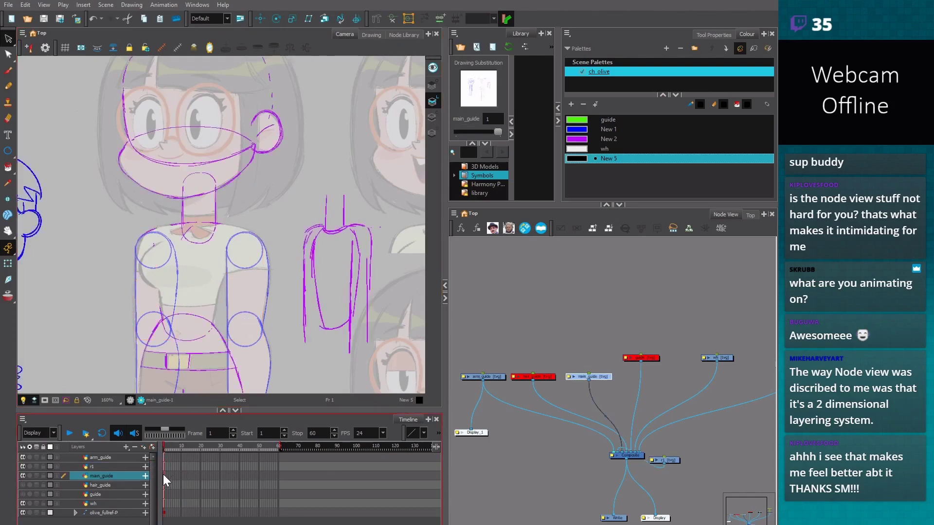
{"action": "double_click", "coordinate": [91, 467]}
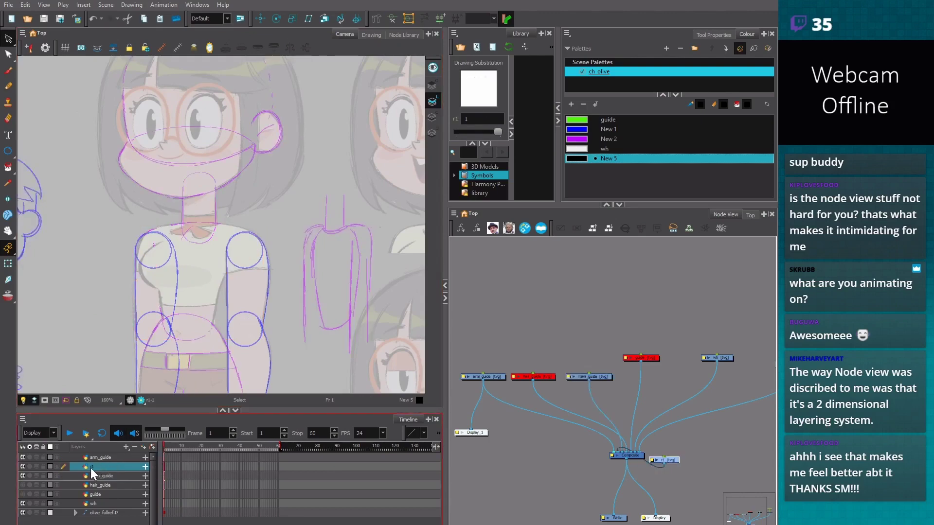
{"action": "type", "text": "g"}
{"action": "type", "text": "orso"}
{"action": "key", "text": "Return"}
Brush a new, narrower black torso outline with a top line and two sides tapering to the waist
{"action": "key", "text": "alt+b"}
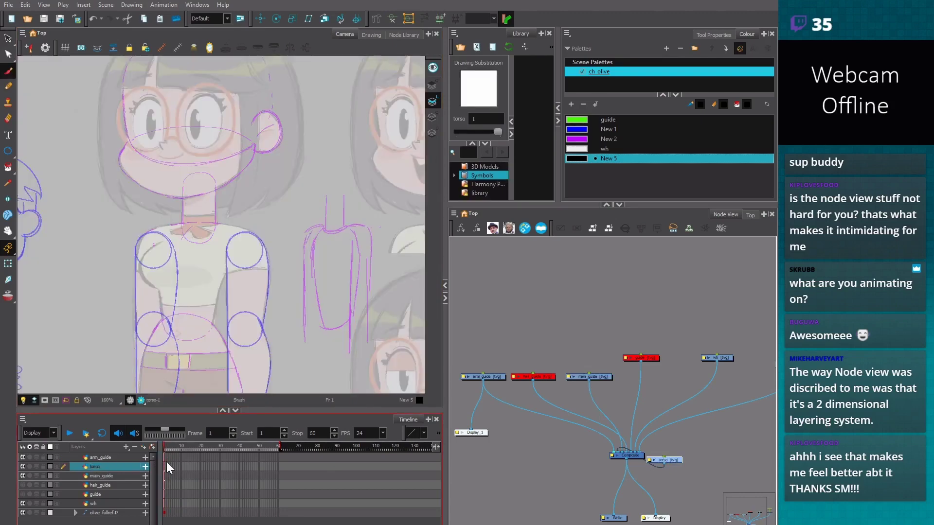
{"action": "scroll", "coordinate": [279, 277], "scroll_direction": "up", "scroll_amount": 2}
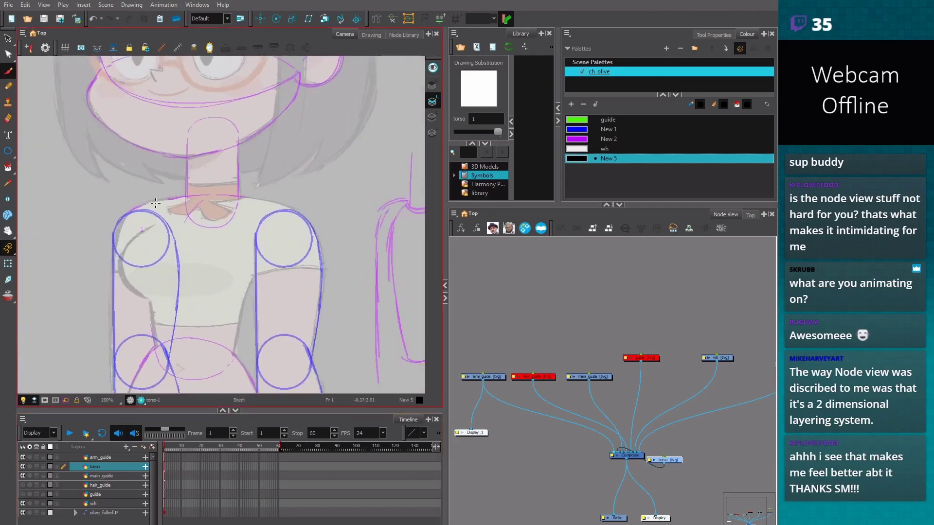
{"action": "mouse_move", "coordinate": [156, 203]}
{"action": "left_mouse_down"}
{"action": "mouse_move", "coordinate": [258, 197]}
{"action": "mouse_move", "coordinate": [267, 235]}
{"action": "mouse_move", "coordinate": [234, 349]}
{"action": "left_mouse_up"}
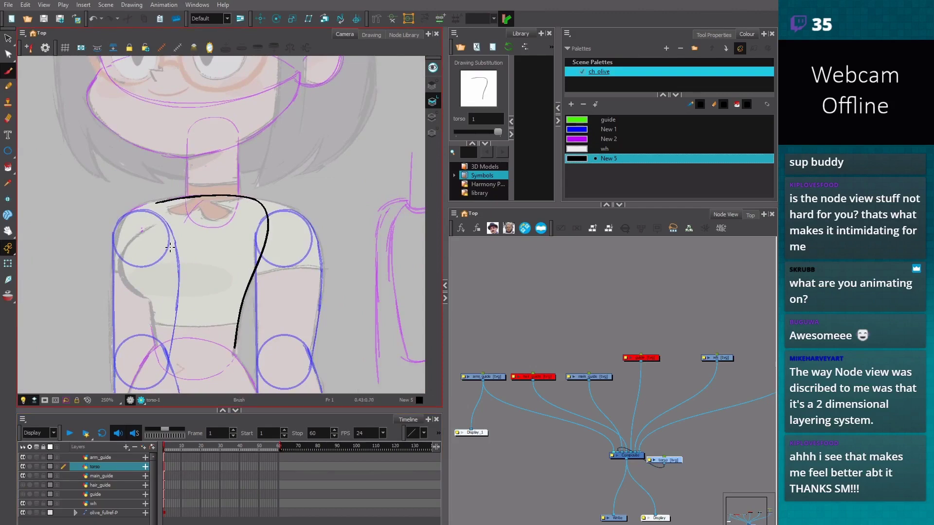
{"action": "mouse_move", "coordinate": [152, 203]}
{"action": "left_mouse_down"}
{"action": "mouse_move", "coordinate": [141, 234]}
{"action": "mouse_move", "coordinate": [153, 348]}
{"action": "left_mouse_up"}
{"action": "key", "text": "ctrl+z"}
{"action": "mouse_move", "coordinate": [156, 201]}
{"action": "left_mouse_down"}
{"action": "mouse_move", "coordinate": [143, 227]}
{"action": "mouse_move", "coordinate": [155, 348]}
{"action": "left_mouse_up"}
Close the torso at the waist with a dashed downward curve and tidy the line along the top of the shoulders
{"action": "scroll", "coordinate": [257, 326], "scroll_direction": "down", "scroll_amount": 2}
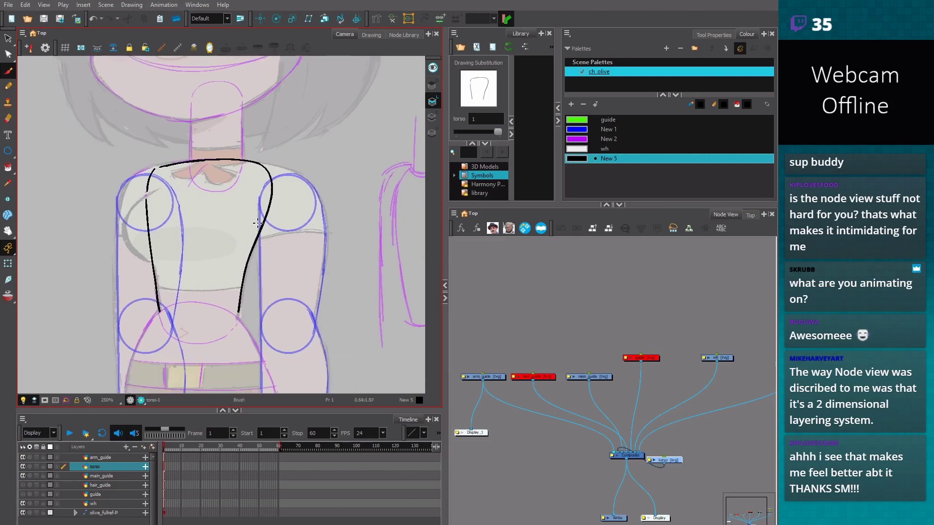
{"action": "mouse_move", "coordinate": [159, 312]}
{"action": "left_mouse_down"}
{"action": "mouse_move", "coordinate": [167, 330]}
{"action": "mouse_move", "coordinate": [188, 334]}
{"action": "mouse_move", "coordinate": [237, 314]}
{"action": "mouse_move", "coordinate": [239, 304]}
{"action": "left_mouse_up"}
{"action": "left_click_drag", "start_coordinate": [237, 305], "coordinate": [244, 339]}
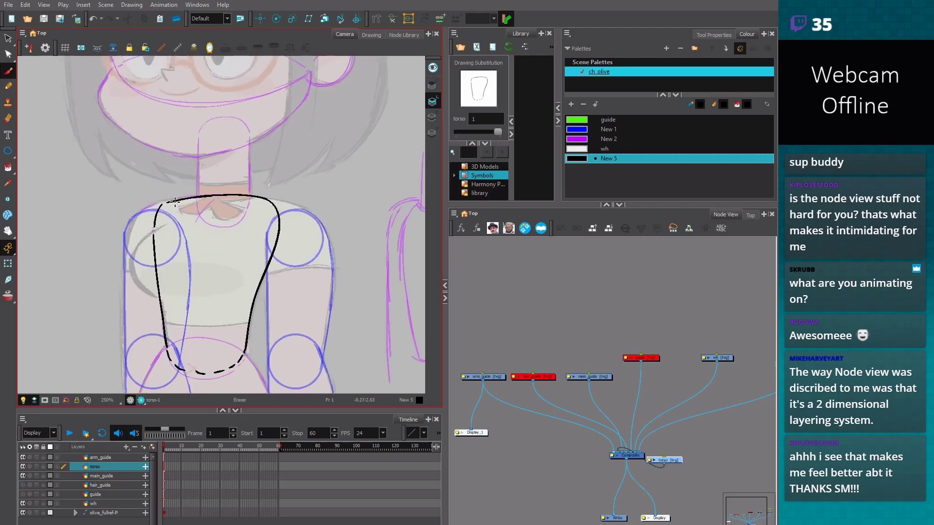
{"action": "mouse_move", "coordinate": [195, 197]}
{"action": "left_mouse_down"}
{"action": "mouse_move", "coordinate": [171, 199]}
{"action": "mouse_move", "coordinate": [200, 196]}
{"action": "left_mouse_up"}
{"action": "key", "text": "2"}
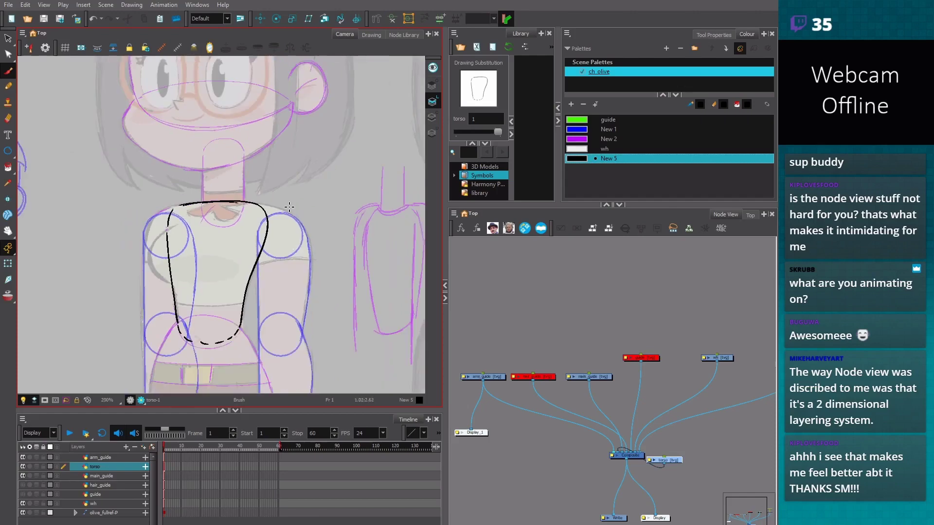
{"action": "scroll", "coordinate": [289, 206], "scroll_direction": "up", "scroll_amount": 3}
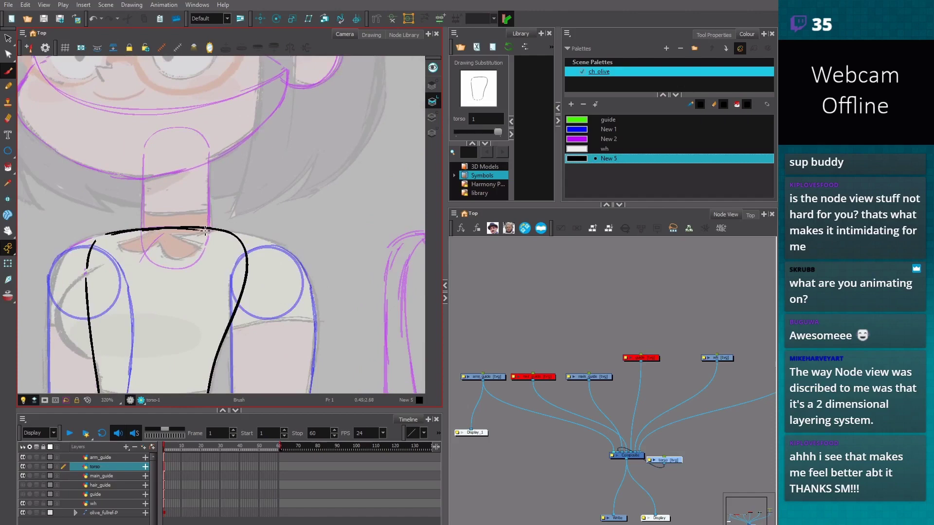
{"action": "mouse_move", "coordinate": [205, 231]}
{"action": "left_mouse_down"}
{"action": "mouse_move", "coordinate": [233, 232]}
{"action": "mouse_move", "coordinate": [295, 257]}
{"action": "left_mouse_up"}
{"action": "mouse_move", "coordinate": [193, 261]}
{"action": "left_mouse_down"}
{"action": "mouse_move", "coordinate": [199, 280]}
{"action": "mouse_move", "coordinate": [237, 297]}
{"action": "mouse_move", "coordinate": [225, 295]}
{"action": "mouse_move", "coordinate": [295, 258]}
{"action": "left_mouse_up"}
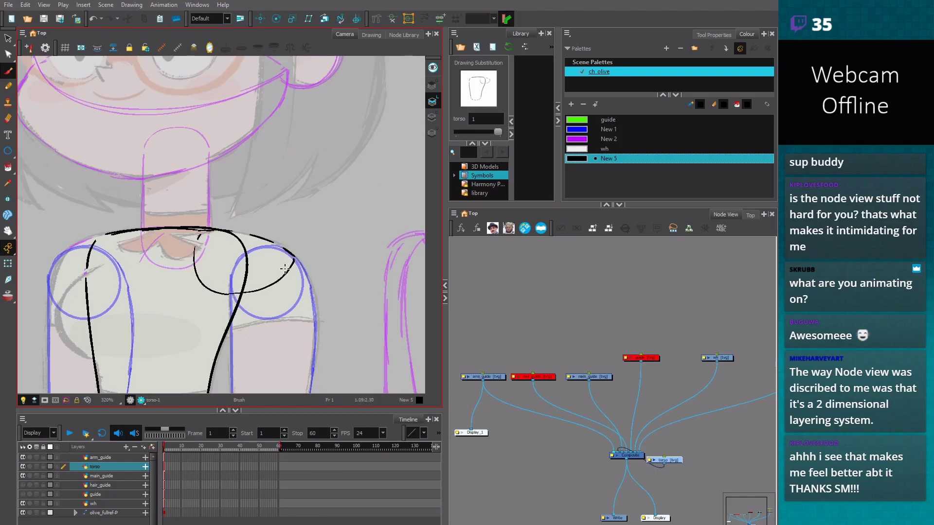
{"action": "key", "text": "ctrl+z"}
{"action": "key", "text": "ctrl+z"}
Draw a dashed oval over the right shoulder extending the torso's top line, with a short leader line pointing outward from it
{"action": "mouse_move", "coordinate": [209, 233]}
{"action": "left_mouse_down"}
{"action": "mouse_move", "coordinate": [205, 277]}
{"action": "mouse_move", "coordinate": [216, 291]}
{"action": "mouse_move", "coordinate": [258, 290]}
{"action": "mouse_move", "coordinate": [283, 272]}
{"action": "mouse_move", "coordinate": [277, 248]}
{"action": "mouse_move", "coordinate": [292, 274]}
{"action": "left_mouse_up"}
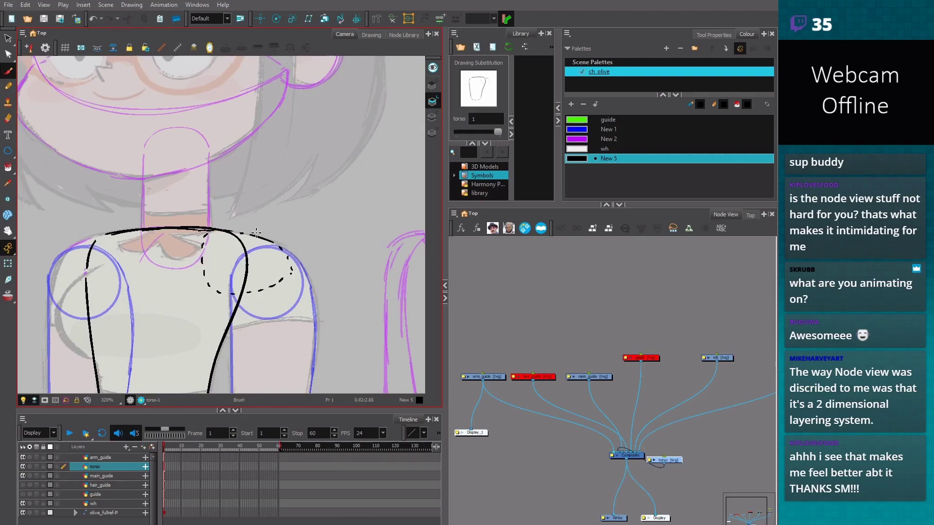
{"action": "key", "text": "1"}
{"action": "left_click_drag", "start_coordinate": [256, 239], "coordinate": [303, 225]}
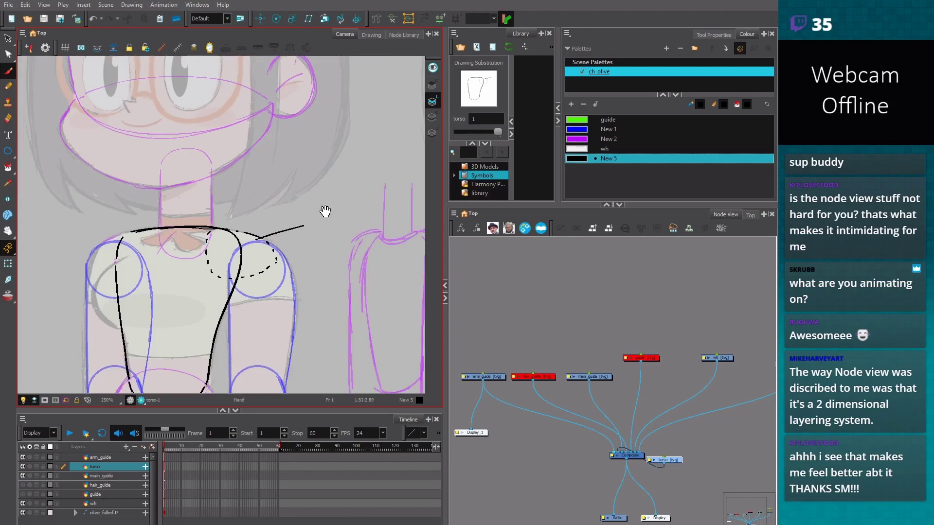
{"action": "key", "text": "2"}
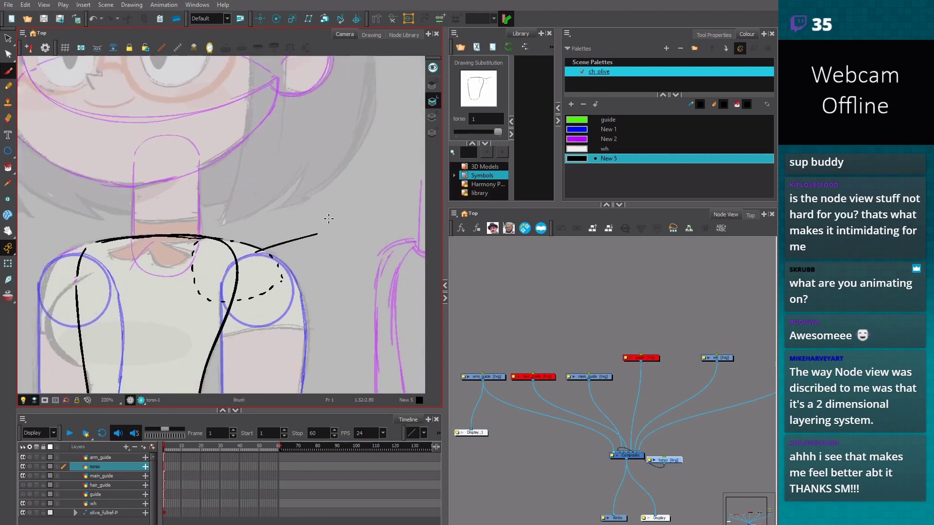
{"action": "key", "text": "1"}
{"action": "left_click_drag", "start_coordinate": [287, 283], "coordinate": [343, 284]}
{"action": "key", "text": "2"}
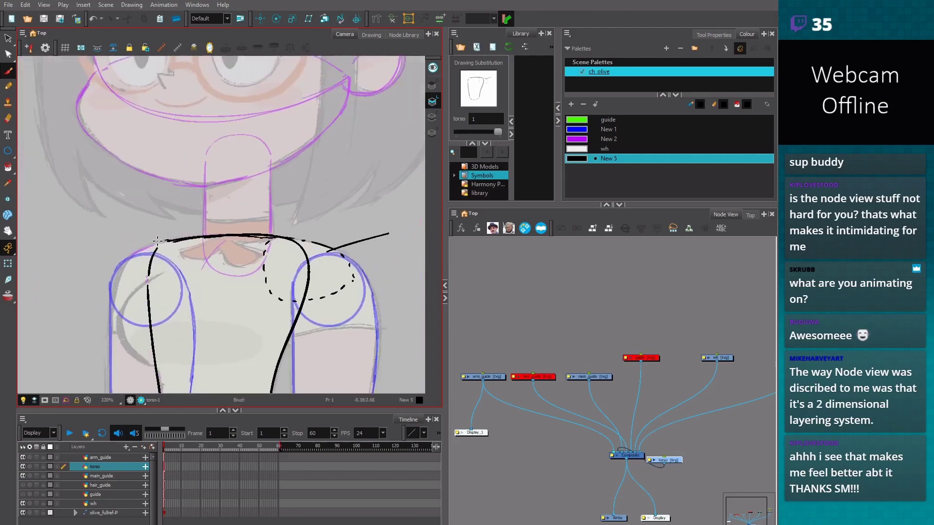
Sketch a dashed oval over the left shoulder, starting from the torso's top line
{"action": "mouse_move", "coordinate": [158, 240]}
{"action": "left_mouse_down"}
{"action": "mouse_move", "coordinate": [138, 247]}
{"action": "mouse_move", "coordinate": [130, 283]}
{"action": "left_mouse_up"}
{"action": "mouse_move", "coordinate": [139, 251]}
{"action": "left_mouse_down"}
{"action": "mouse_move", "coordinate": [120, 262]}
{"action": "mouse_move", "coordinate": [142, 288]}
{"action": "left_mouse_up"}
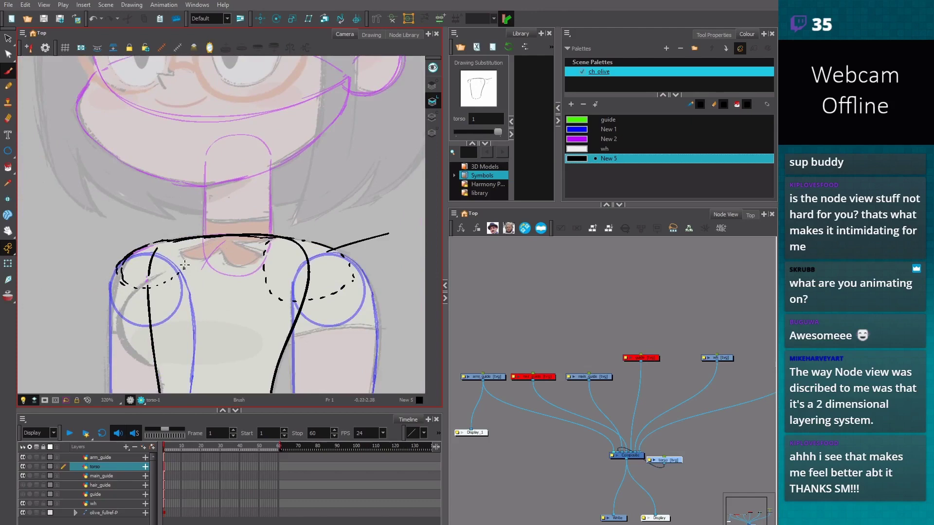
{"action": "left_click_drag", "start_coordinate": [185, 257], "coordinate": [191, 243]}
Delete most of the left shoulder's dashed strokes and the leader line at the right shoulder
{"action": "key", "text": "alt+s"}
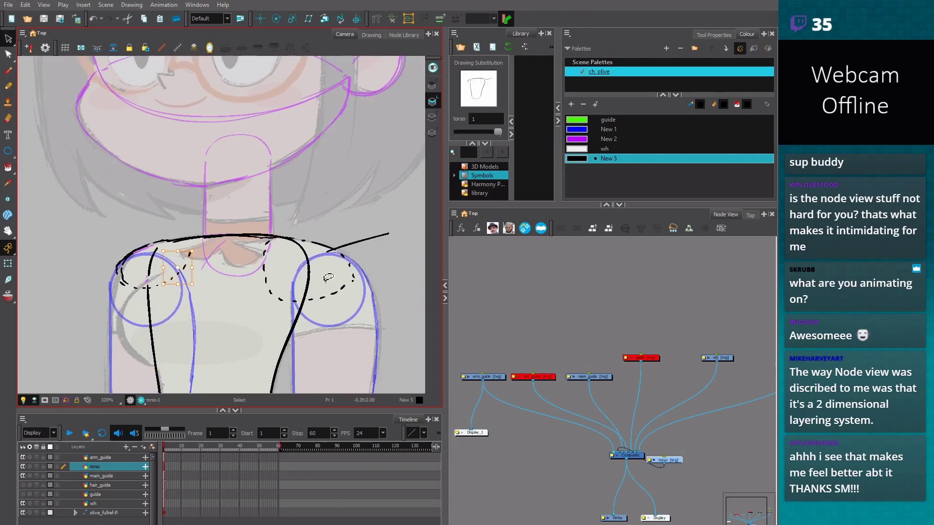
{"action": "left_click", "coordinate": [124, 273]}
{"action": "key", "text": "Delete"}
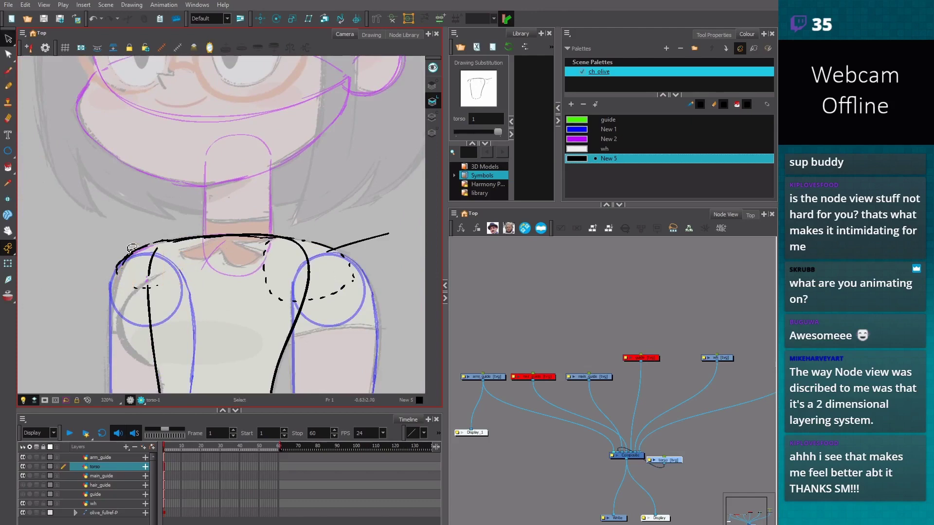
{"action": "left_click_drag", "start_coordinate": [325, 222], "coordinate": [346, 263]}
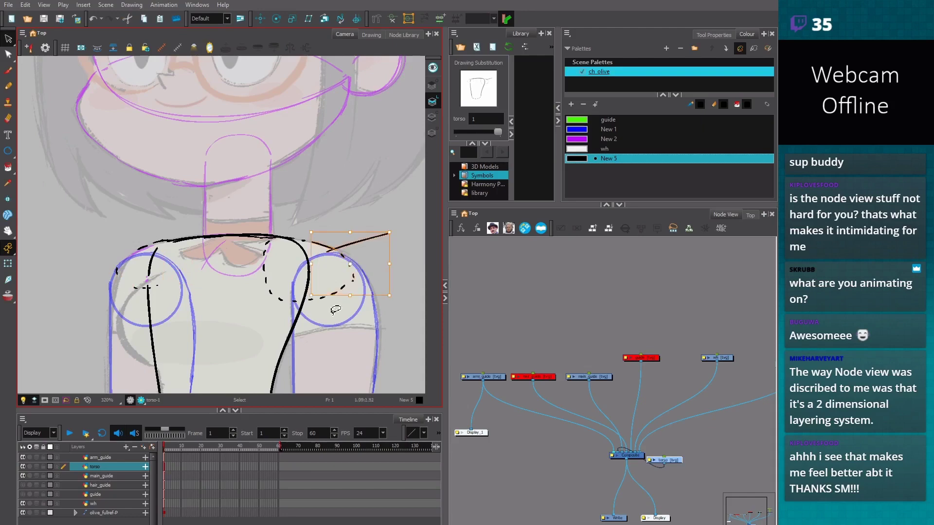
{"action": "left_click_drag", "start_coordinate": [315, 232], "coordinate": [308, 241]}
{"action": "key", "text": "ctrl+z"}
{"action": "mouse_move", "coordinate": [382, 224]}
{"action": "left_mouse_down"}
{"action": "mouse_move", "coordinate": [365, 264]}
{"action": "mouse_move", "coordinate": [377, 292]}
{"action": "left_mouse_up"}
{"action": "key", "text": "Delete"}
Copy the right shoulder's dashed oval, mirror the copy horizontally, place it over the left shoulder and narrow it to fit
{"action": "left_click_drag", "start_coordinate": [291, 246], "coordinate": [261, 311]}
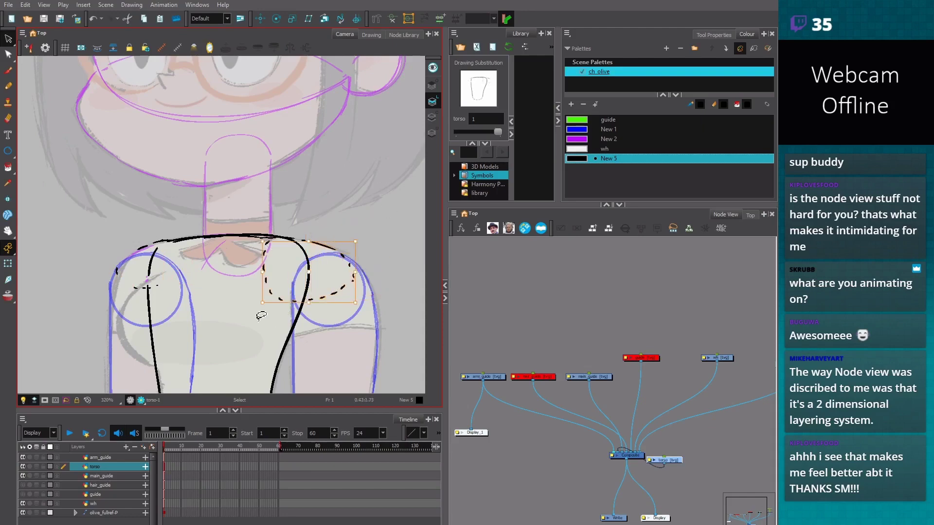
{"action": "key", "text": "ctrl+c"}
{"action": "key", "text": "ctrl+v"}
{"action": "key", "text": "4"}
{"action": "mouse_move", "coordinate": [316, 275]}
{"action": "left_mouse_down"}
{"action": "mouse_move", "coordinate": [160, 273]}
{"action": "mouse_move", "coordinate": [188, 281]}
{"action": "left_mouse_up"}
{"action": "left_click_drag", "start_coordinate": [109, 261], "coordinate": [111, 268]}
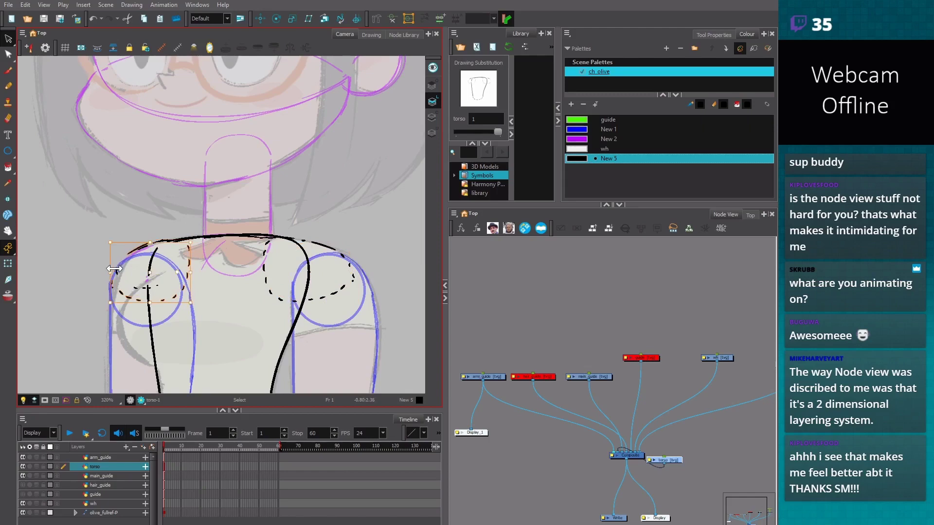
Draw a leader line running diagonally up and outward from the right shoulder's dashed oval
{"action": "key", "text": "alt+b"}
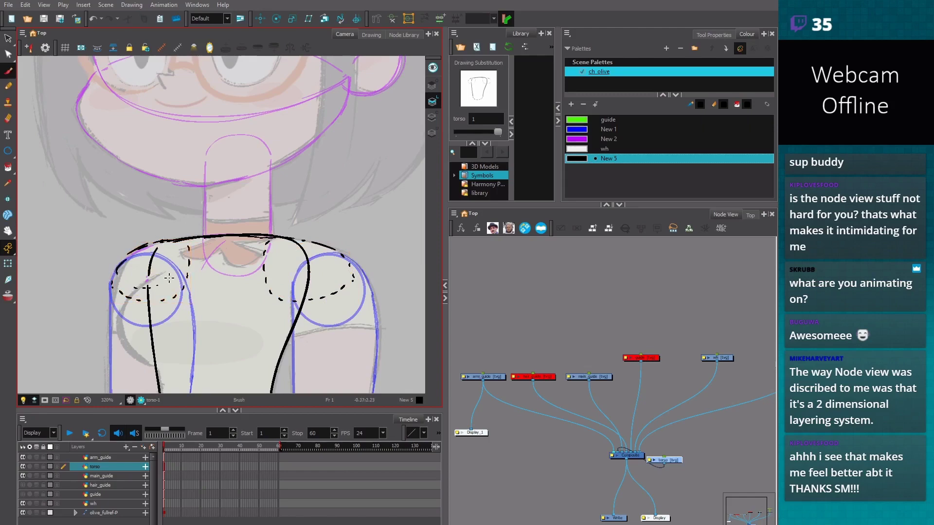
{"action": "scroll", "coordinate": [170, 278], "scroll_direction": "down", "scroll_amount": 3}
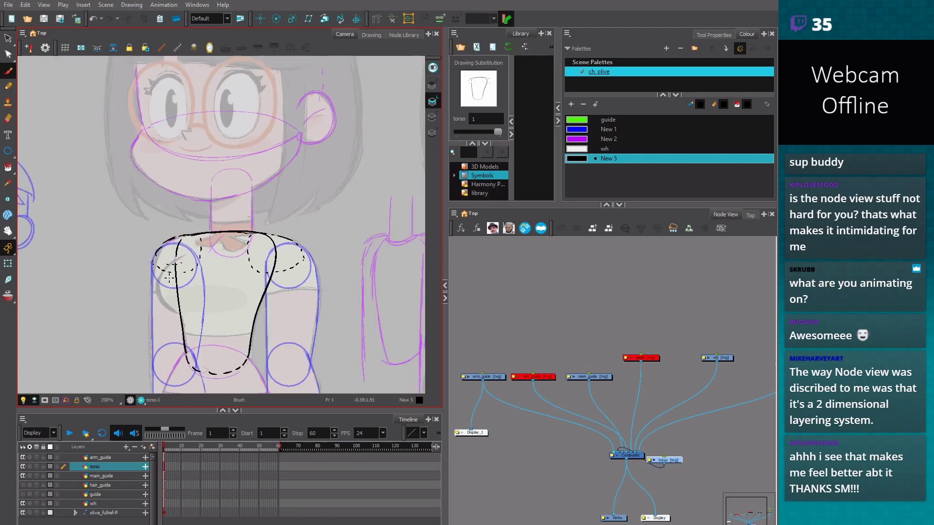
{"action": "scroll", "coordinate": [170, 278], "scroll_direction": "up", "scroll_amount": 1}
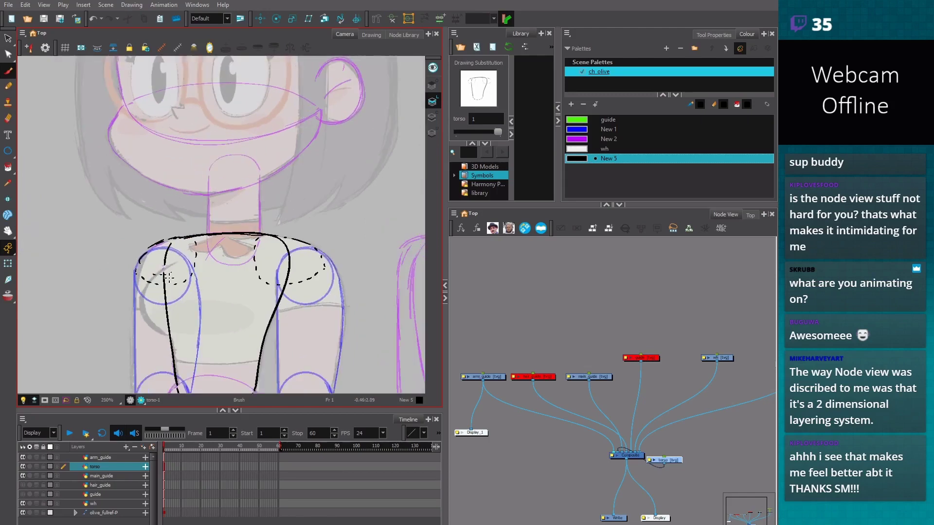
{"action": "key", "text": "2"}
{"action": "left_click_drag", "start_coordinate": [318, 250], "coordinate": [372, 223]}
{"action": "left_click_drag", "start_coordinate": [377, 275], "coordinate": [262, 311]}
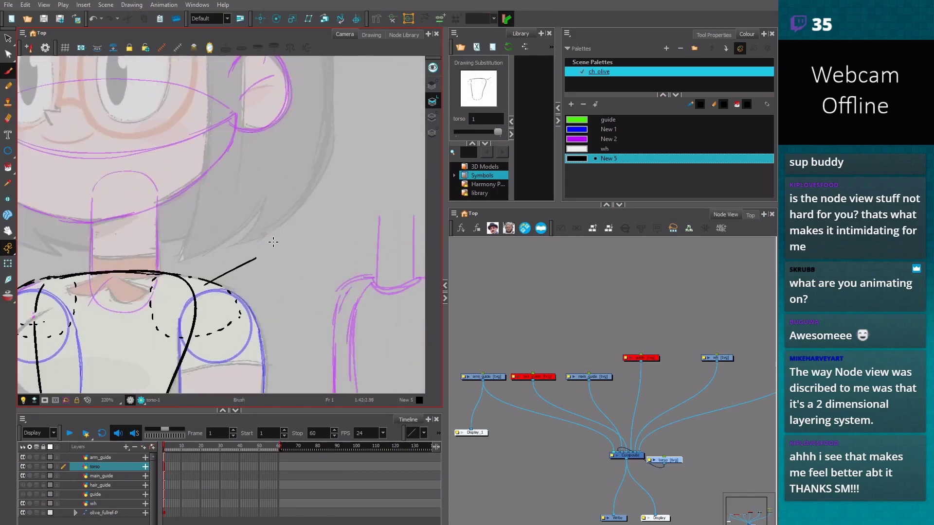
Handwrite the label "shoulder" at the end of the right leader line, undoing the trailing underscore
{"action": "mouse_move", "coordinate": [269, 239]}
{"action": "left_mouse_down"}
{"action": "mouse_move", "coordinate": [259, 252]}
{"action": "mouse_move", "coordinate": [283, 244]}
{"action": "left_mouse_up"}
{"action": "left_click_drag", "start_coordinate": [290, 241], "coordinate": [302, 251]}
{"action": "mouse_move", "coordinate": [305, 235]}
{"action": "left_mouse_down"}
{"action": "mouse_move", "coordinate": [304, 251]}
{"action": "mouse_move", "coordinate": [313, 250]}
{"action": "left_mouse_up"}
{"action": "mouse_move", "coordinate": [319, 229]}
{"action": "left_mouse_down"}
{"action": "mouse_move", "coordinate": [319, 250]}
{"action": "mouse_move", "coordinate": [334, 248]}
{"action": "left_mouse_up"}
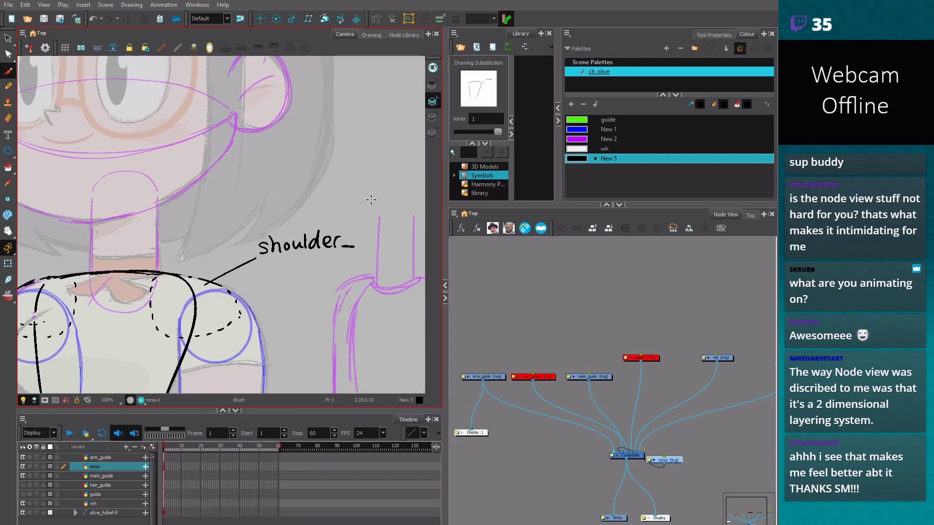
{"action": "key", "text": "ctrl+z"}
{"action": "left_click_drag", "start_coordinate": [342, 247], "coordinate": [354, 246]}
{"action": "key", "text": "ctrl+z"}
Add the prefix "f_" to the handwritten label and shift the lettering so it reads "f_shoulder" beside its leader line
{"action": "mouse_move", "coordinate": [244, 254]}
{"action": "left_mouse_down"}
{"action": "mouse_move", "coordinate": [253, 253]}
{"action": "mouse_move", "coordinate": [234, 256]}
{"action": "left_mouse_up"}
{"action": "left_click_drag", "start_coordinate": [228, 247], "coordinate": [240, 244]}
{"action": "key", "text": "alt+s"}
{"action": "mouse_move", "coordinate": [316, 210]}
{"action": "left_mouse_down"}
{"action": "mouse_move", "coordinate": [256, 208]}
{"action": "mouse_move", "coordinate": [351, 236]}
{"action": "left_mouse_up"}
{"action": "left_click_drag", "start_coordinate": [291, 243], "coordinate": [318, 240]}
{"action": "left_click", "coordinate": [315, 271]}
{"action": "key", "text": "1"}
{"action": "left_click_drag", "start_coordinate": [308, 279], "coordinate": [345, 286]}
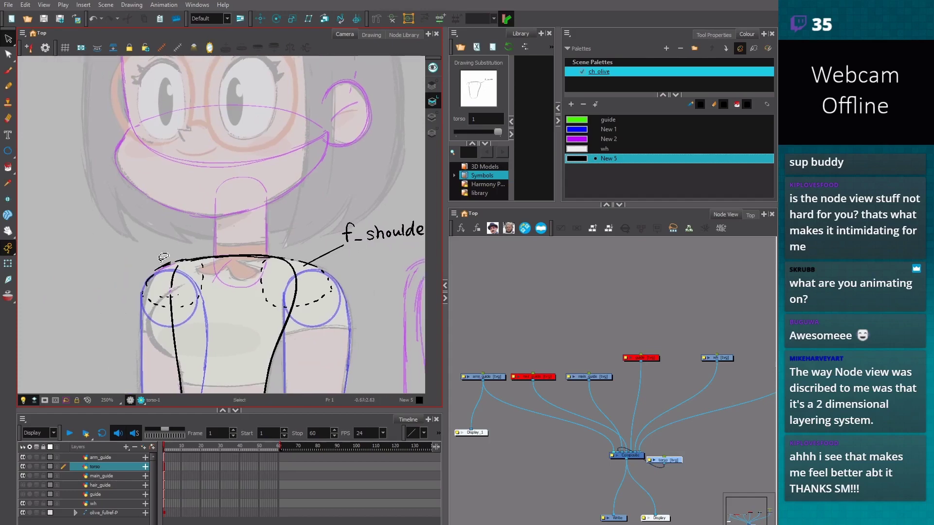
Draw a leader line from the left shoulder's dashed oval and handwrite the label "b_shoulder" at its end
{"action": "key", "text": "alt+b"}
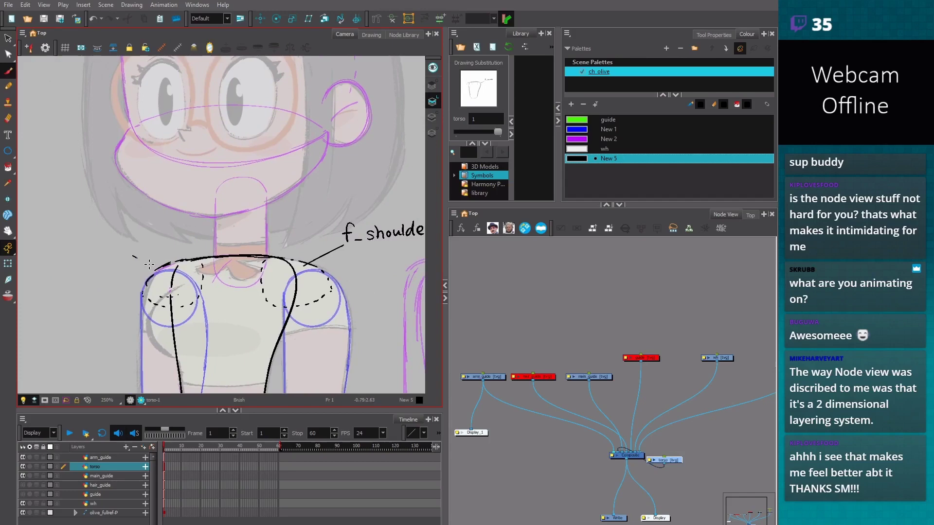
{"action": "left_click_drag", "start_coordinate": [148, 265], "coordinate": [240, 316]}
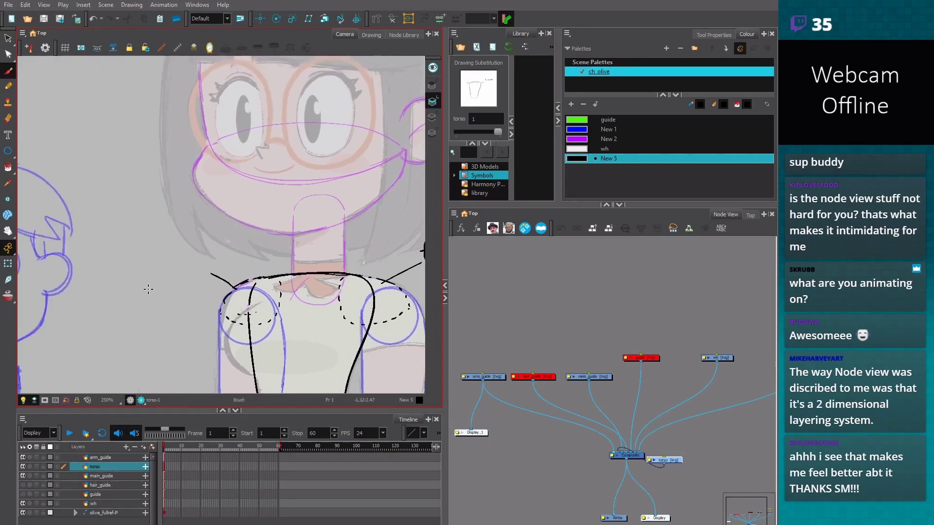
{"action": "mouse_move", "coordinate": [91, 256]}
{"action": "left_mouse_down"}
{"action": "mouse_move", "coordinate": [94, 272]}
{"action": "mouse_move", "coordinate": [119, 259]}
{"action": "mouse_move", "coordinate": [119, 269]}
{"action": "left_mouse_up"}
{"action": "mouse_move", "coordinate": [127, 252]}
{"action": "left_mouse_down"}
{"action": "mouse_move", "coordinate": [132, 267]}
{"action": "mouse_move", "coordinate": [174, 266]}
{"action": "mouse_move", "coordinate": [196, 252]}
{"action": "left_mouse_up"}
{"action": "key", "text": "1"}
{"action": "key", "text": "1"}
{"action": "left_click_drag", "start_coordinate": [289, 319], "coordinate": [238, 306]}
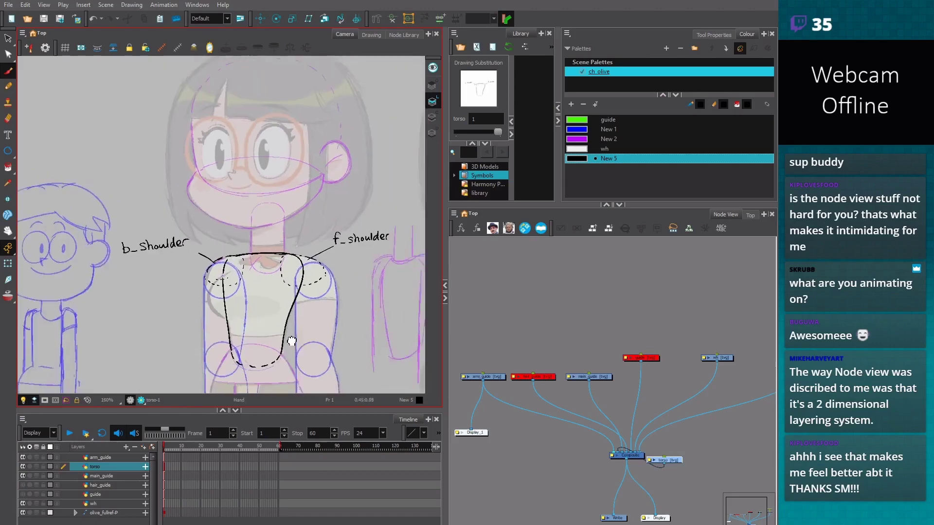
{"action": "key", "text": "2"}
{"action": "left_click_drag", "start_coordinate": [294, 277], "coordinate": [283, 235]}
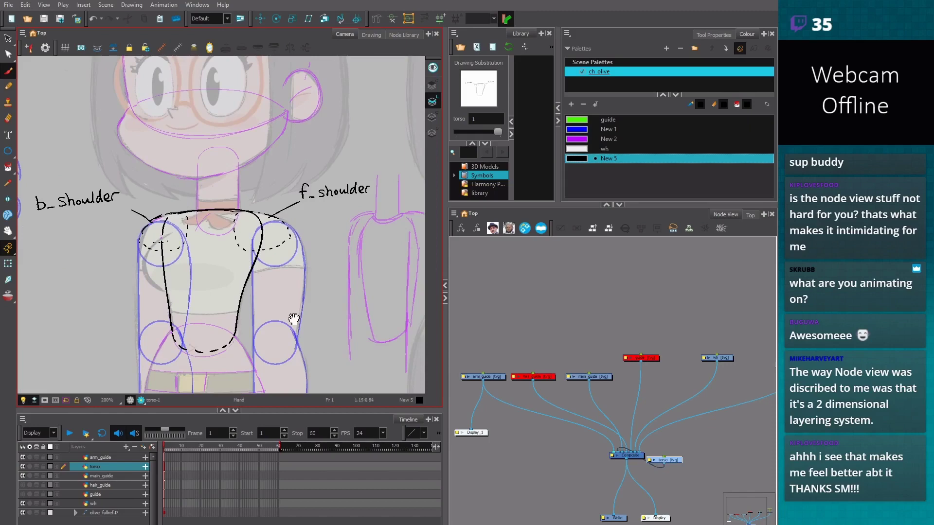
{"action": "scroll", "coordinate": [187, 277], "scroll_direction": "up", "scroll_amount": 2}
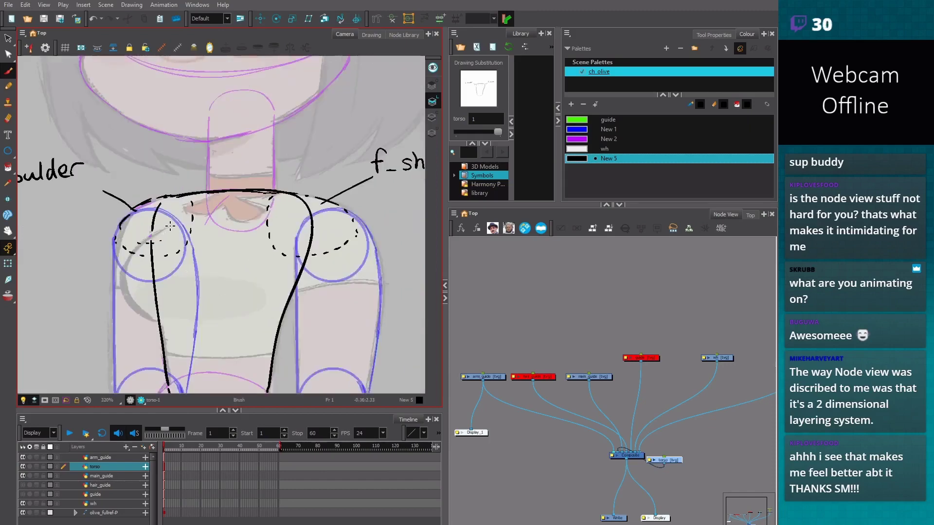
Try to sketch the chest contour in black, curving from the left shoulder around and under the bust
{"action": "mouse_move", "coordinate": [169, 226]}
{"action": "left_mouse_down"}
{"action": "mouse_move", "coordinate": [122, 296]}
{"action": "mouse_move", "coordinate": [172, 321]}
{"action": "mouse_move", "coordinate": [153, 235]}
{"action": "mouse_move", "coordinate": [133, 252]}
{"action": "mouse_move", "coordinate": [121, 287]}
{"action": "mouse_move", "coordinate": [158, 319]}
{"action": "mouse_move", "coordinate": [231, 319]}
{"action": "left_mouse_up"}
{"action": "key", "text": "ctrl+z"}
{"action": "left_click_drag", "start_coordinate": [188, 224], "coordinate": [208, 223]}
{"action": "left_click_drag", "start_coordinate": [225, 225], "coordinate": [263, 236]}
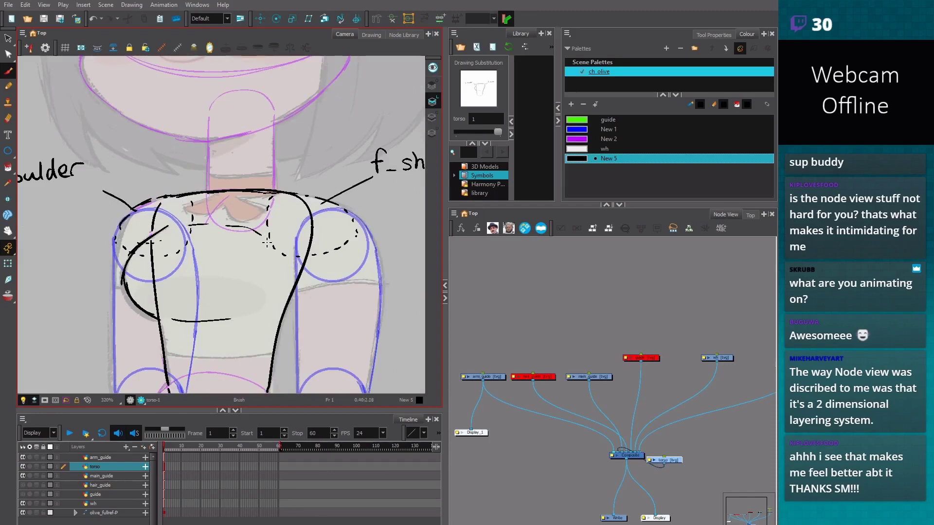
{"action": "mouse_move", "coordinate": [277, 280]}
{"action": "left_mouse_down"}
{"action": "mouse_move", "coordinate": [258, 312]}
{"action": "mouse_move", "coordinate": [222, 315]}
{"action": "left_mouse_up"}
{"action": "key", "text": "alt+s"}
{"action": "key", "text": "ctrl+z"}
Try to thicken the black chest contour and add an oval with an inner side stroke across the lower bust
{"action": "key", "text": "ctrl+z"}
{"action": "key", "text": "alt+b"}
{"action": "mouse_move", "coordinate": [172, 226]}
{"action": "left_mouse_down"}
{"action": "mouse_move", "coordinate": [210, 318]}
{"action": "mouse_move", "coordinate": [256, 308]}
{"action": "mouse_move", "coordinate": [276, 249]}
{"action": "mouse_move", "coordinate": [212, 223]}
{"action": "mouse_move", "coordinate": [149, 236]}
{"action": "left_mouse_up"}
{"action": "key", "text": "alt+s"}
{"action": "key", "text": "ctrl+z"}
{"action": "key", "text": "alt+b"}
{"action": "mouse_move", "coordinate": [143, 311]}
{"action": "left_mouse_down"}
{"action": "mouse_move", "coordinate": [128, 253]}
{"action": "mouse_move", "coordinate": [155, 229]}
{"action": "mouse_move", "coordinate": [139, 307]}
{"action": "mouse_move", "coordinate": [177, 276]}
{"action": "mouse_move", "coordinate": [247, 282]}
{"action": "mouse_move", "coordinate": [212, 313]}
{"action": "left_mouse_up"}
{"action": "left_click_drag", "start_coordinate": [191, 237], "coordinate": [204, 278]}
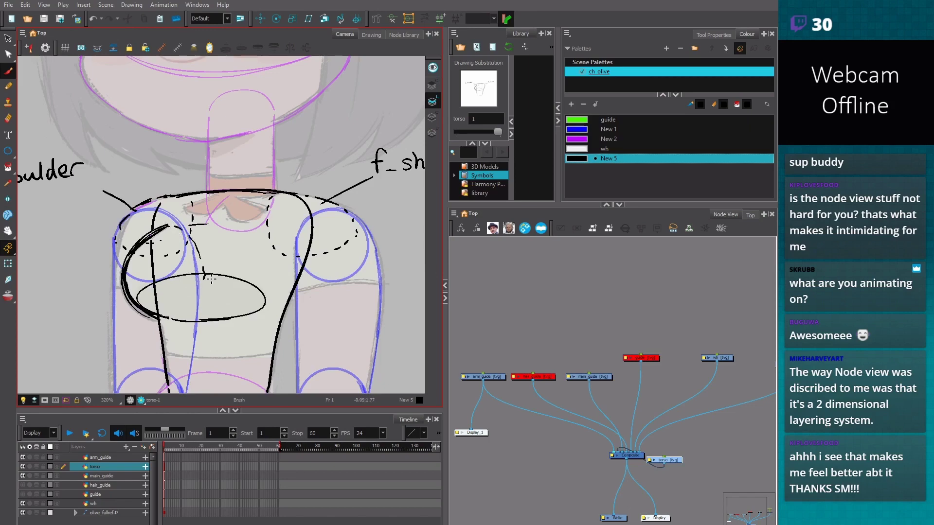
{"action": "key", "text": "alt+s"}
{"action": "key", "text": "ctrl+z"}
{"action": "key", "text": "alt+b"}
{"action": "mouse_move", "coordinate": [160, 231]}
{"action": "left_mouse_down"}
{"action": "mouse_move", "coordinate": [153, 243]}
{"action": "mouse_move", "coordinate": [166, 228]}
{"action": "left_mouse_up"}
{"action": "key", "text": "alt+b"}
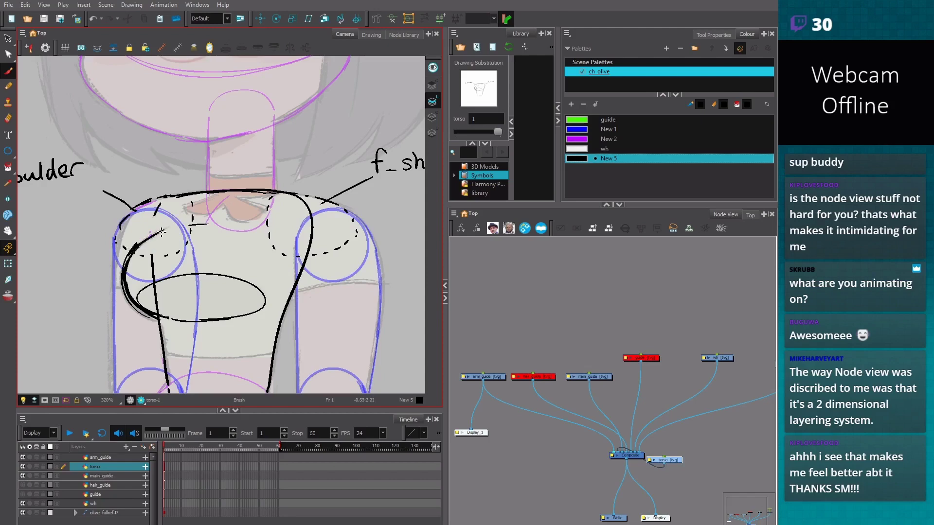
{"action": "key", "text": "ctrl+z"}
Hide the arm_guide layer and remove the black chest strokes from the torso drawing
{"action": "left_click", "coordinate": [94, 462]}
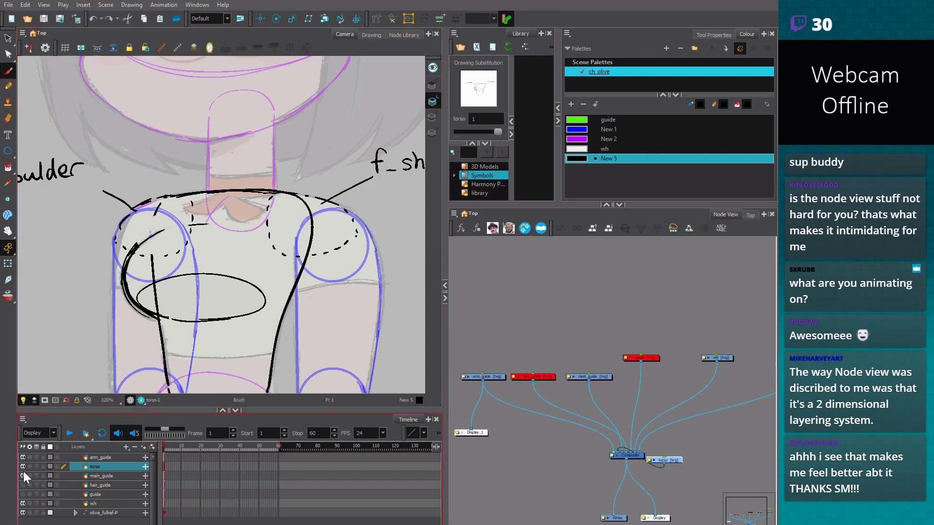
{"action": "left_click", "coordinate": [23, 457]}
{"action": "key", "text": "alt+s"}
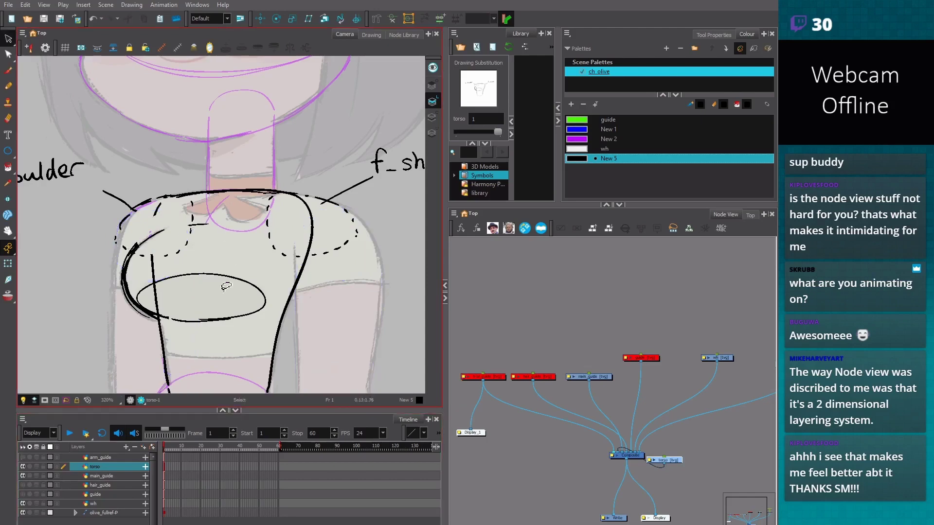
{"action": "left_click_drag", "start_coordinate": [206, 230], "coordinate": [177, 250]}
{"action": "left_click_drag", "start_coordinate": [141, 296], "coordinate": [144, 317]}
{"action": "key", "text": "Delete"}
{"action": "left_click", "coordinate": [150, 239]}
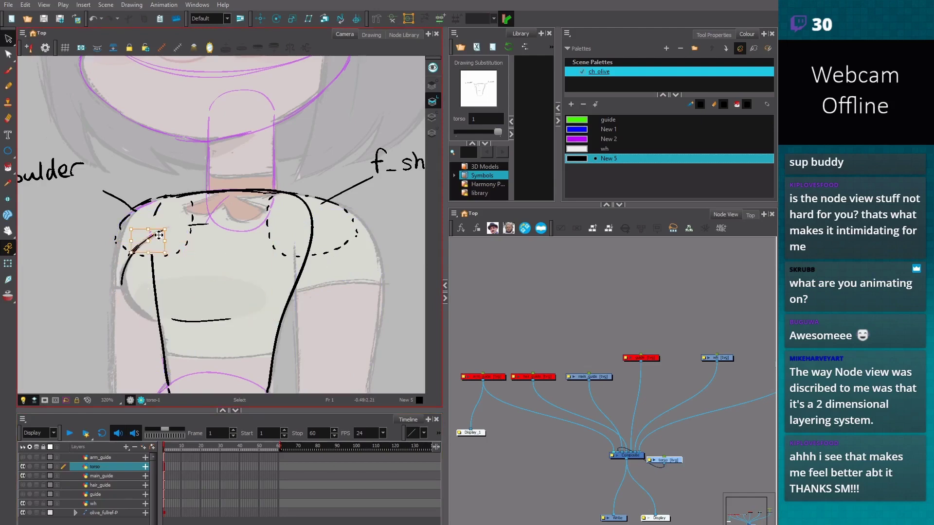
{"action": "key", "text": "Delete"}
{"action": "key", "text": "ctrl+z"}
{"action": "key", "text": "ctrl+z"}
{"action": "key", "text": "ctrl+z"}
Draw the chest's left contour with the Brush in the blue New 1 colour, curving from the shoulder to beneath the bust
{"action": "left_click", "coordinate": [600, 129]}
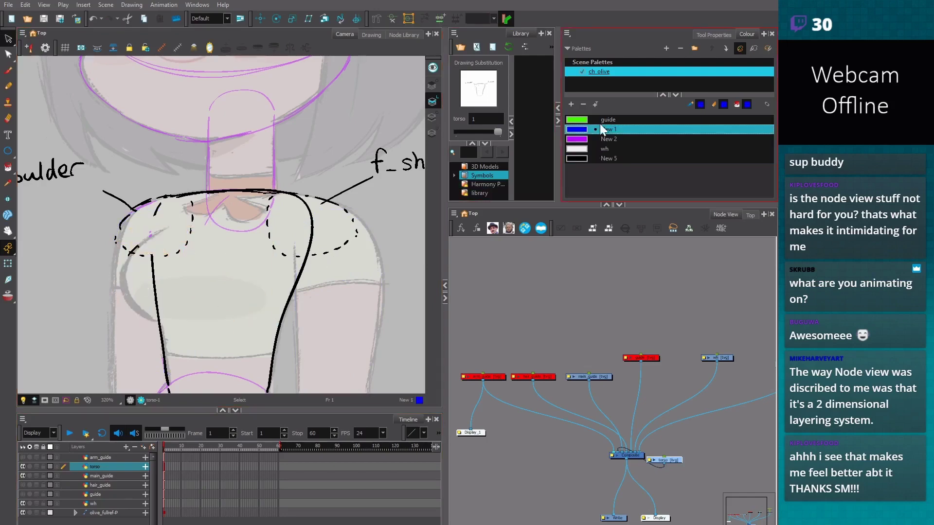
{"action": "key", "text": "alt+b"}
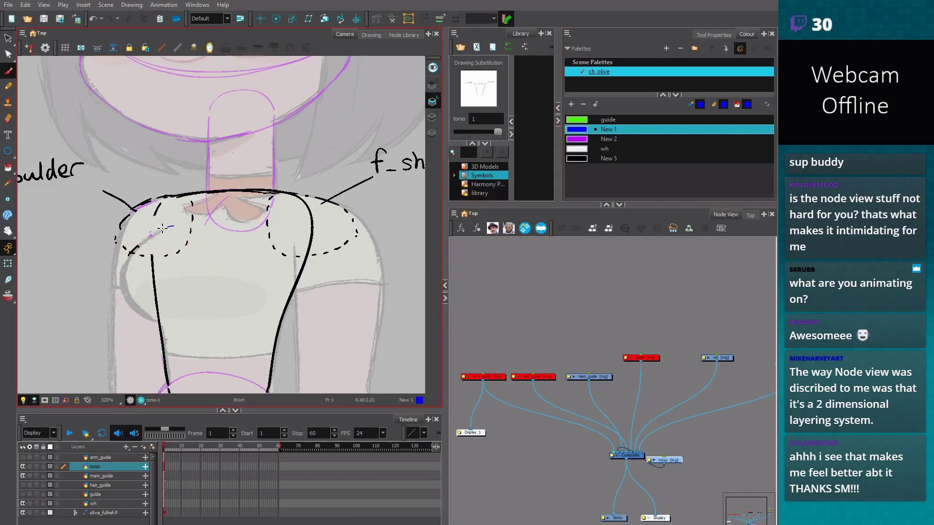
{"action": "scroll", "coordinate": [238, 252], "scroll_direction": "up", "scroll_amount": 2}
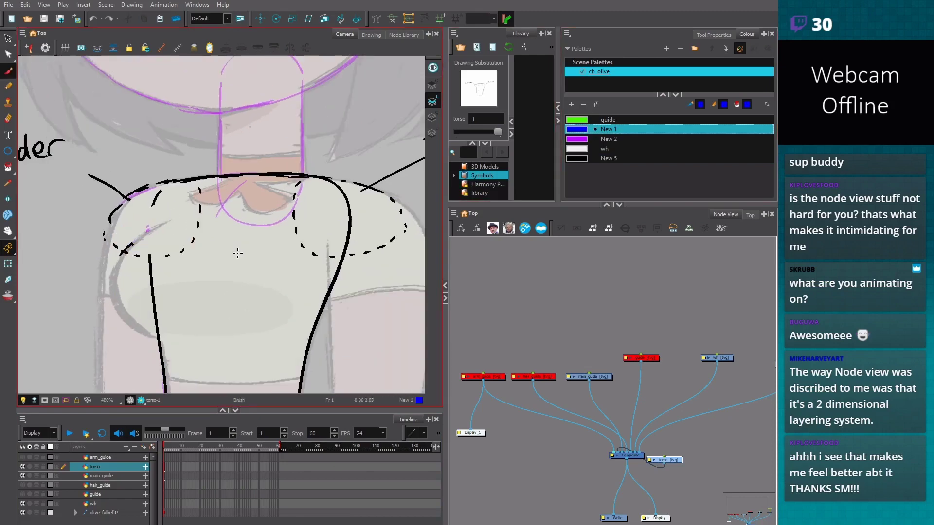
{"action": "mouse_move", "coordinate": [170, 220]}
{"action": "left_mouse_down"}
{"action": "mouse_move", "coordinate": [141, 238]}
{"action": "mouse_move", "coordinate": [150, 335]}
{"action": "left_mouse_up"}
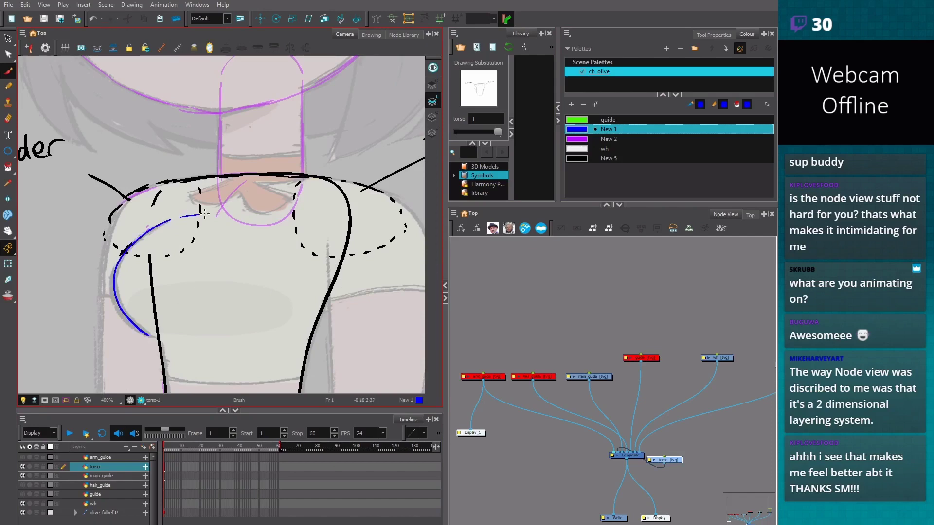
Try to close the blue chest outline with solid strokes and trace the collar, undoing these strokes
{"action": "mouse_move", "coordinate": [204, 214]}
{"action": "left_mouse_down"}
{"action": "mouse_move", "coordinate": [258, 212]}
{"action": "mouse_move", "coordinate": [208, 211]}
{"action": "mouse_move", "coordinate": [298, 225]}
{"action": "mouse_move", "coordinate": [312, 307]}
{"action": "mouse_move", "coordinate": [217, 342]}
{"action": "left_mouse_up"}
{"action": "key", "text": "ctrl+z"}
{"action": "left_click_drag", "start_coordinate": [152, 336], "coordinate": [201, 341]}
{"action": "mouse_move", "coordinate": [232, 177]}
{"action": "left_mouse_down"}
{"action": "mouse_move", "coordinate": [198, 199]}
{"action": "mouse_move", "coordinate": [293, 176]}
{"action": "mouse_move", "coordinate": [257, 183]}
{"action": "mouse_move", "coordinate": [276, 193]}
{"action": "mouse_move", "coordinate": [245, 199]}
{"action": "mouse_move", "coordinate": [278, 199]}
{"action": "left_mouse_up"}
{"action": "key", "text": "ctrl+z"}
{"action": "key", "text": "ctrl+z"}
{"action": "key", "text": "ctrl+z"}
{"action": "key", "text": "ctrl+z"}
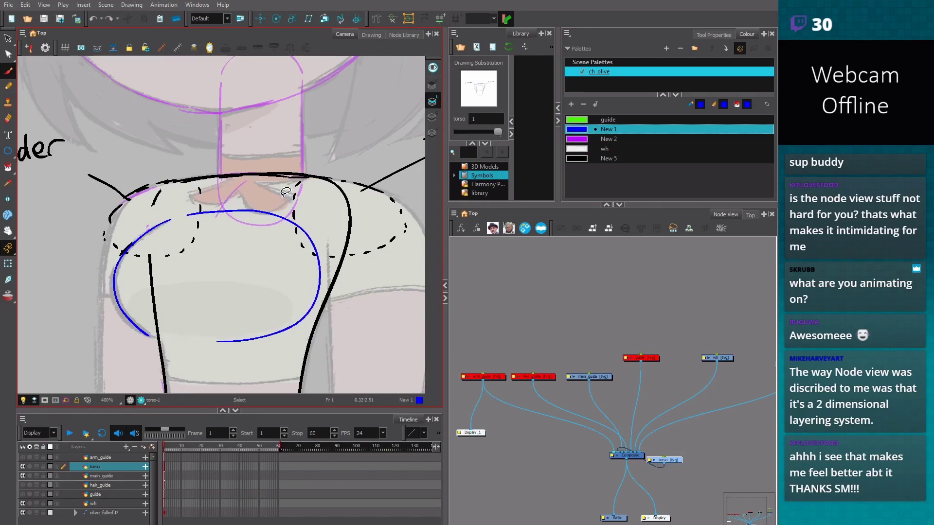
{"action": "key", "text": "ctrl+z"}
{"action": "key", "text": "ctrl+z"}
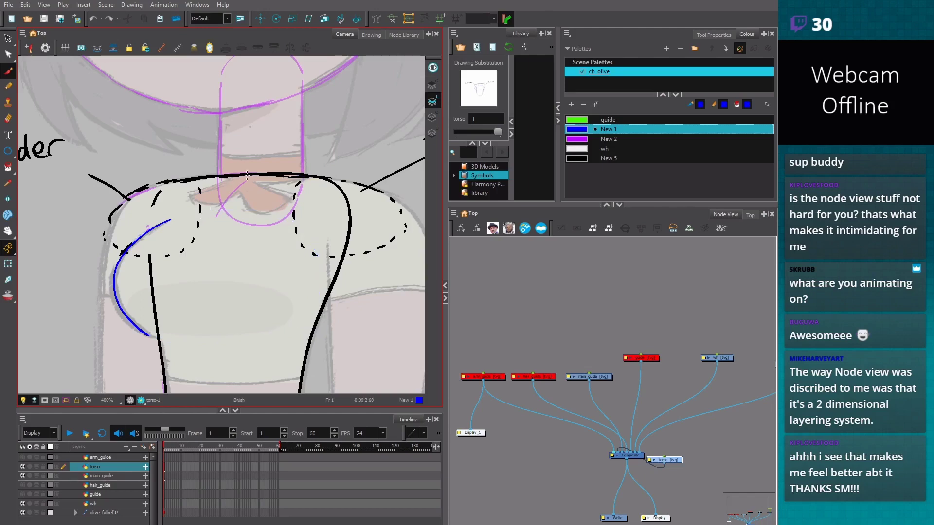
{"action": "mouse_move", "coordinate": [225, 179]}
{"action": "left_mouse_down"}
{"action": "mouse_move", "coordinate": [250, 203]}
{"action": "mouse_move", "coordinate": [275, 192]}
{"action": "mouse_move", "coordinate": [248, 178]}
{"action": "left_mouse_up"}
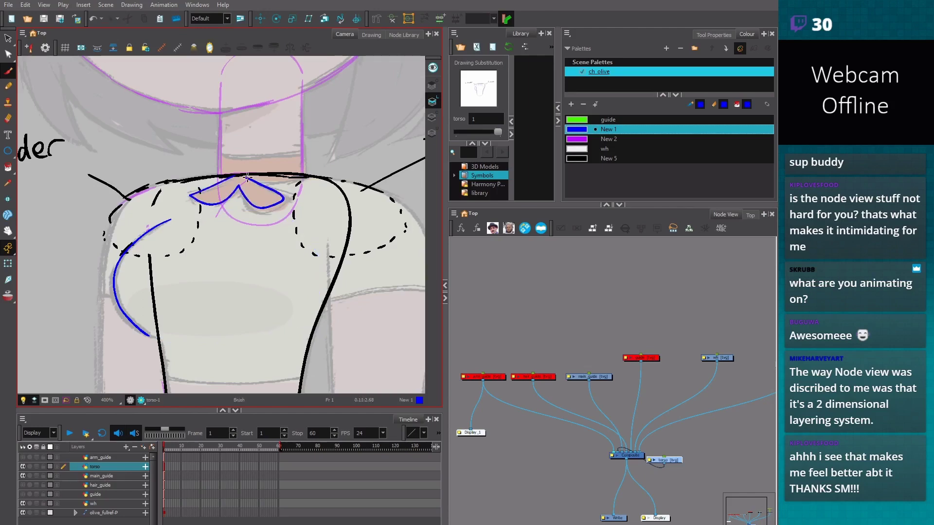
{"action": "key", "text": "ctrl+z"}
Close the chest shape with blue dashes along its upper, right and lower edges, and reinforce its solid left contour
{"action": "left_click_drag", "start_coordinate": [185, 217], "coordinate": [253, 216]}
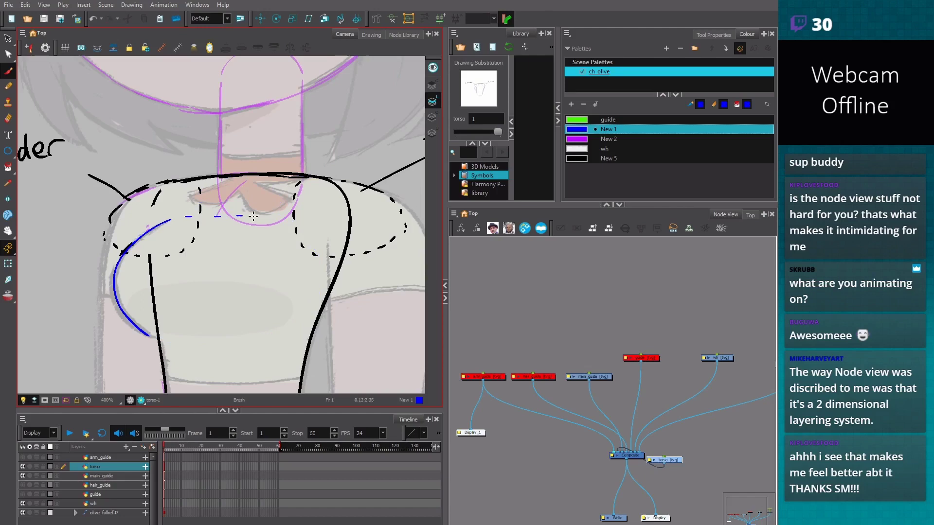
{"action": "left_click", "coordinate": [284, 223]}
{"action": "left_click", "coordinate": [297, 230]}
{"action": "left_click", "coordinate": [307, 240]}
{"action": "left_click_drag", "start_coordinate": [158, 338], "coordinate": [165, 339]}
{"action": "left_click_drag", "start_coordinate": [181, 342], "coordinate": [189, 341]}
{"action": "mouse_move", "coordinate": [293, 230]}
{"action": "left_mouse_down"}
{"action": "mouse_move", "coordinate": [311, 254]}
{"action": "mouse_move", "coordinate": [302, 312]}
{"action": "left_mouse_up"}
{"action": "mouse_move", "coordinate": [170, 220]}
{"action": "left_mouse_down"}
{"action": "mouse_move", "coordinate": [124, 252]}
{"action": "mouse_move", "coordinate": [150, 336]}
{"action": "left_mouse_up"}
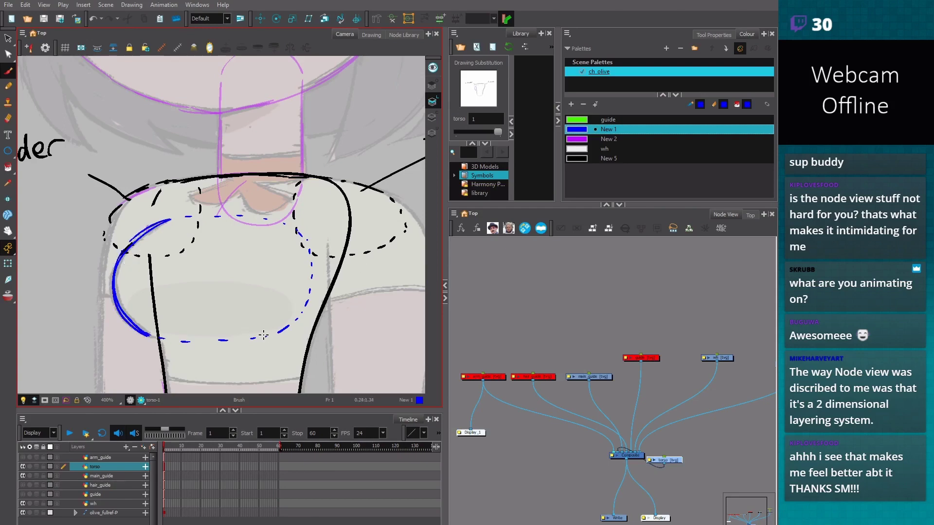
Sketch a blue ellipse across the lower chest inside the dashed outline and strengthen the dashes at the lower right
{"action": "scroll", "coordinate": [271, 335], "scroll_direction": "down", "scroll_amount": 1}
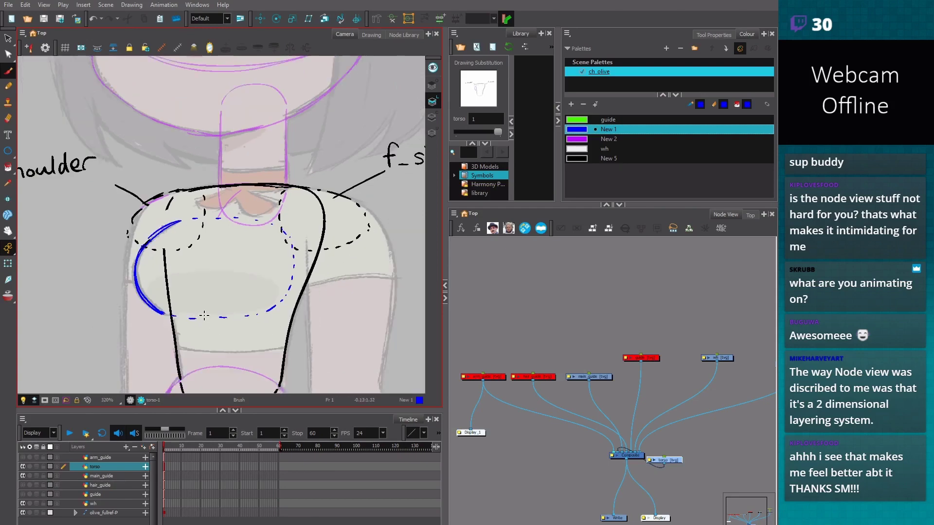
{"action": "mouse_move", "coordinate": [187, 314]}
{"action": "left_mouse_down"}
{"action": "mouse_move", "coordinate": [279, 298]}
{"action": "mouse_move", "coordinate": [180, 309]}
{"action": "mouse_move", "coordinate": [249, 315]}
{"action": "mouse_move", "coordinate": [174, 274]}
{"action": "mouse_move", "coordinate": [165, 278]}
{"action": "mouse_move", "coordinate": [165, 312]}
{"action": "left_mouse_up"}
{"action": "key", "text": "ctrl+z"}
{"action": "key", "text": "ctrl+z"}
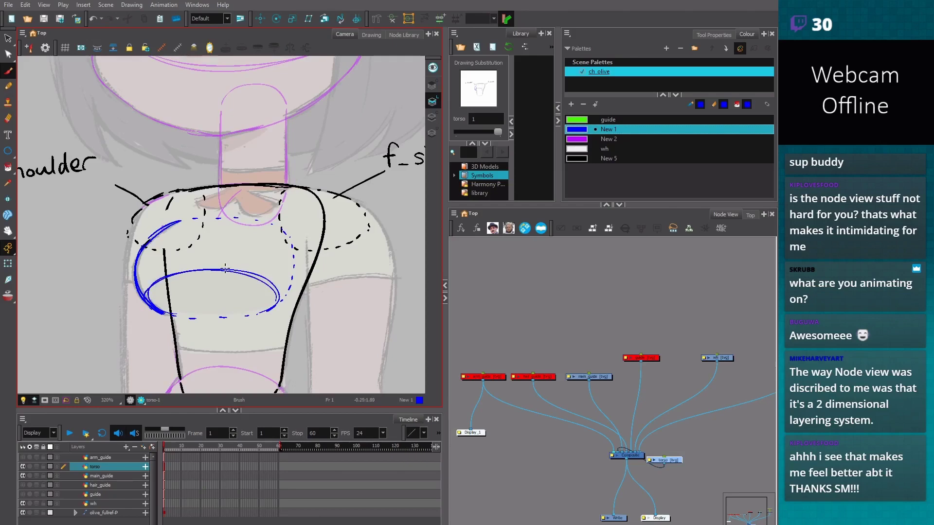
{"action": "left_click_drag", "start_coordinate": [204, 271], "coordinate": [274, 301]}
{"action": "mouse_move", "coordinate": [294, 285]}
{"action": "left_mouse_down"}
{"action": "mouse_move", "coordinate": [278, 304]}
{"action": "mouse_move", "coordinate": [243, 316]}
{"action": "left_mouse_up"}
Examine the chest and torso sketch against the full character from several zoom levels
{"action": "key", "text": "2"}
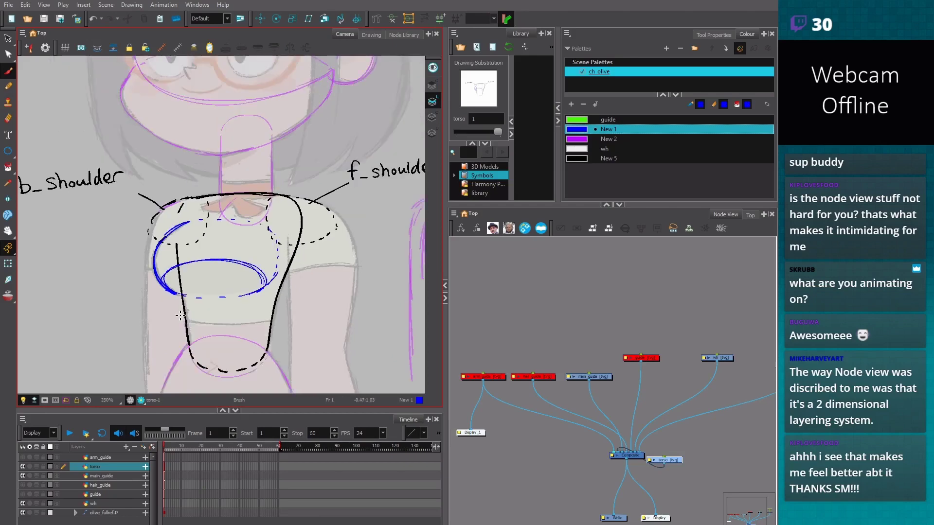
{"action": "key", "text": "2"}
{"action": "key", "text": "2"}
{"action": "key", "text": "2"}
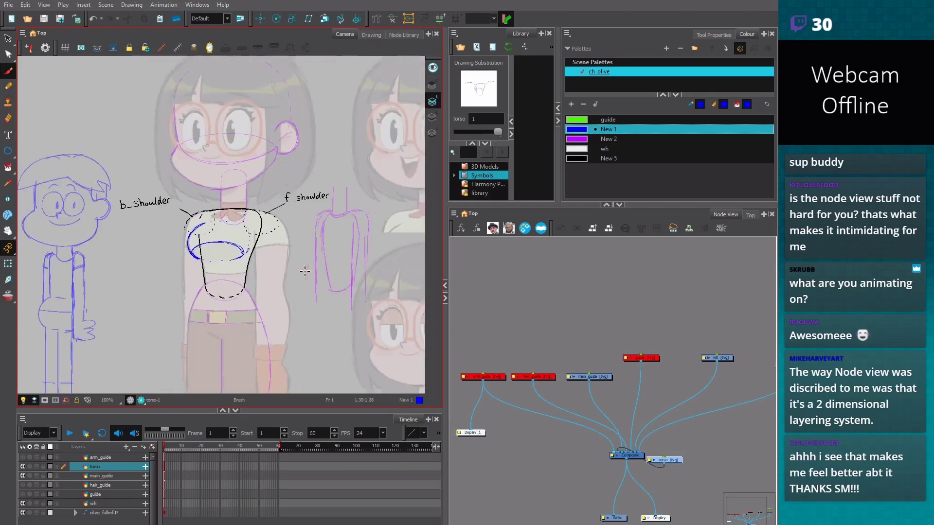
{"action": "mouse_move", "coordinate": [332, 367]}
{"action": "left_mouse_down"}
{"action": "mouse_move", "coordinate": [317, 327]}
{"action": "mouse_move", "coordinate": [317, 346]}
{"action": "left_mouse_up"}
{"action": "key", "text": "1"}
{"action": "key", "text": "1"}
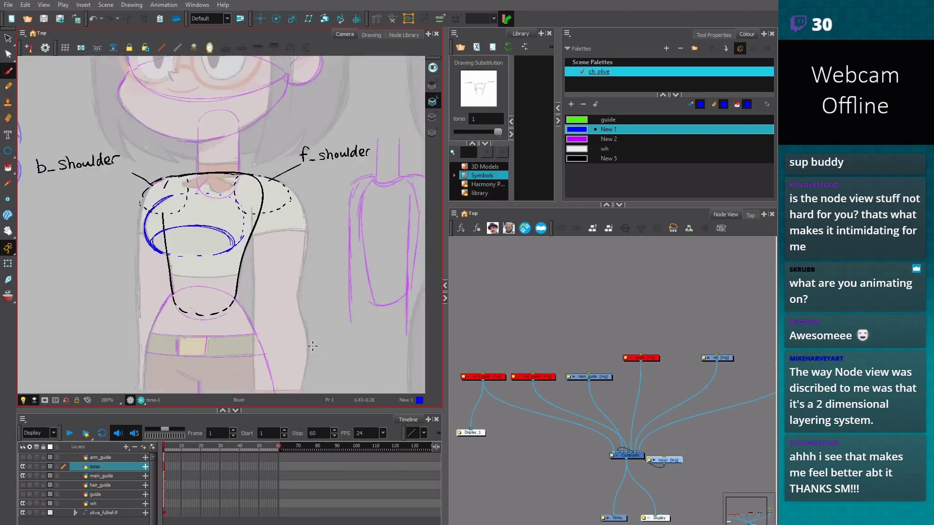
{"action": "key", "text": "2"}
{"action": "key", "text": "2"}
{"action": "key", "text": "1"}
{"action": "key", "text": "1"}
Show the arm_guide layer again and bring the character's legs into view
{"action": "left_click", "coordinate": [23, 457]}
{"action": "scroll", "coordinate": [276, 334], "scroll_direction": "down", "scroll_amount": 4}
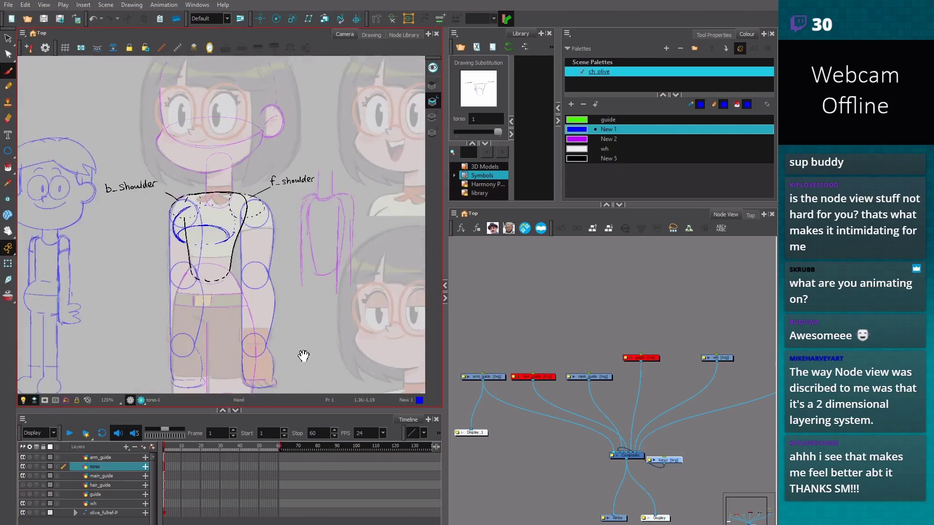
{"action": "scroll", "coordinate": [297, 341], "scroll_direction": "up", "scroll_amount": 3}
{"action": "scroll", "coordinate": [281, 331], "scroll_direction": "down", "scroll_amount": 3}
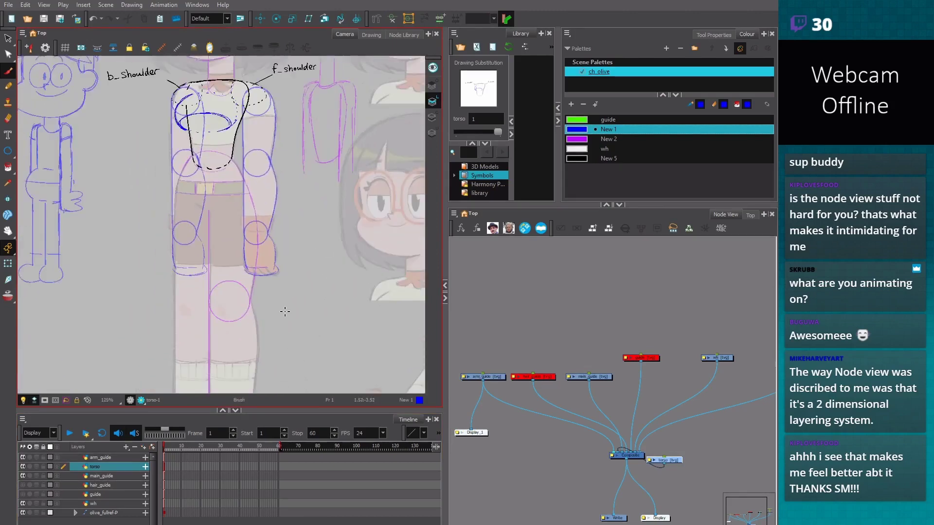
{"action": "scroll", "coordinate": [283, 312], "scroll_direction": "up", "scroll_amount": 2}
Add a vector drawing layer named leg_guide
{"action": "left_click", "coordinate": [144, 447]}
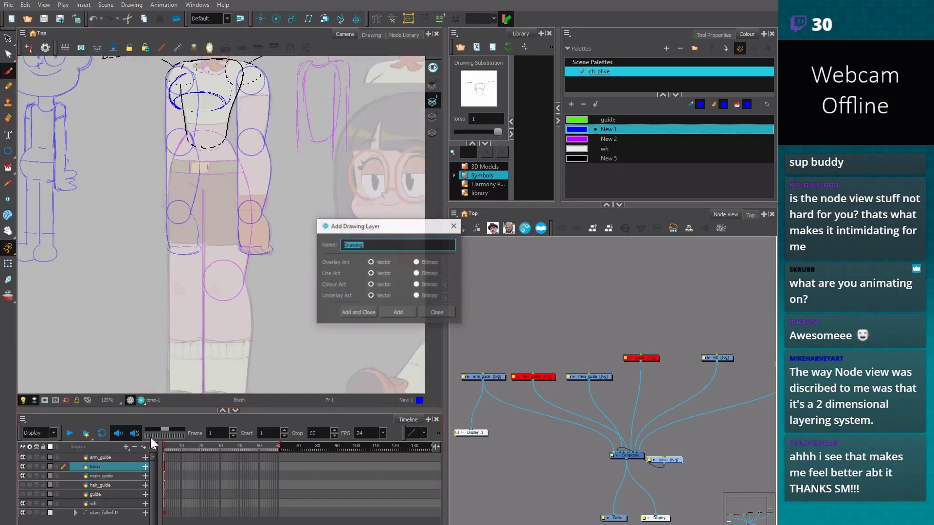
{"action": "type", "text": "le"}
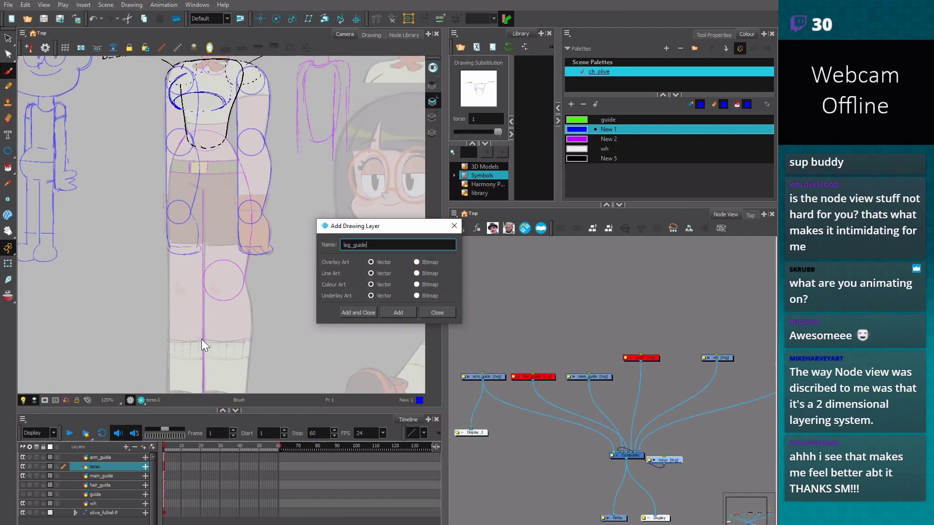
{"action": "type", "text": "g_guide"}
{"action": "left_click", "coordinate": [413, 311]}
{"action": "left_click", "coordinate": [451, 310]}
{"action": "key", "text": "alt+s"}
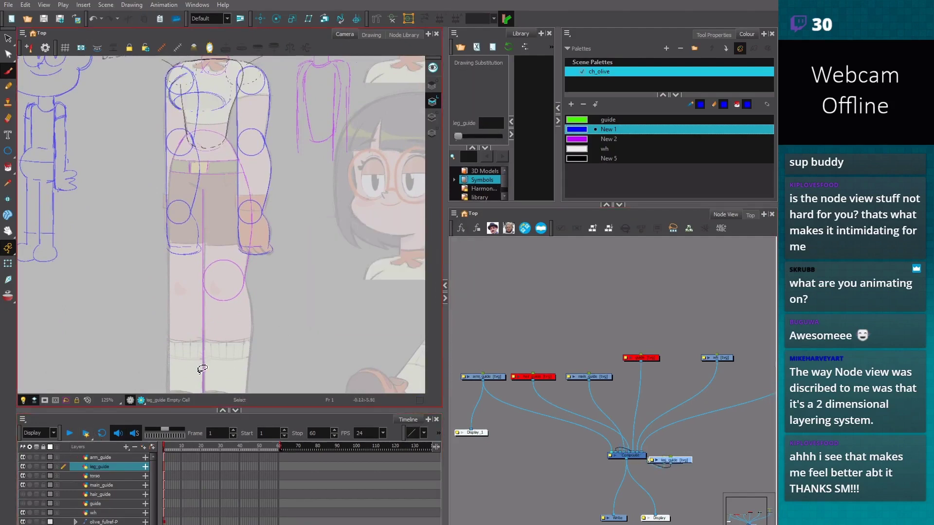
Hide the main_guide, torso and arm_guide layers, leaving leg_guide enabled
{"action": "left_click", "coordinate": [23, 476]}
{"action": "left_click", "coordinate": [22, 476]}
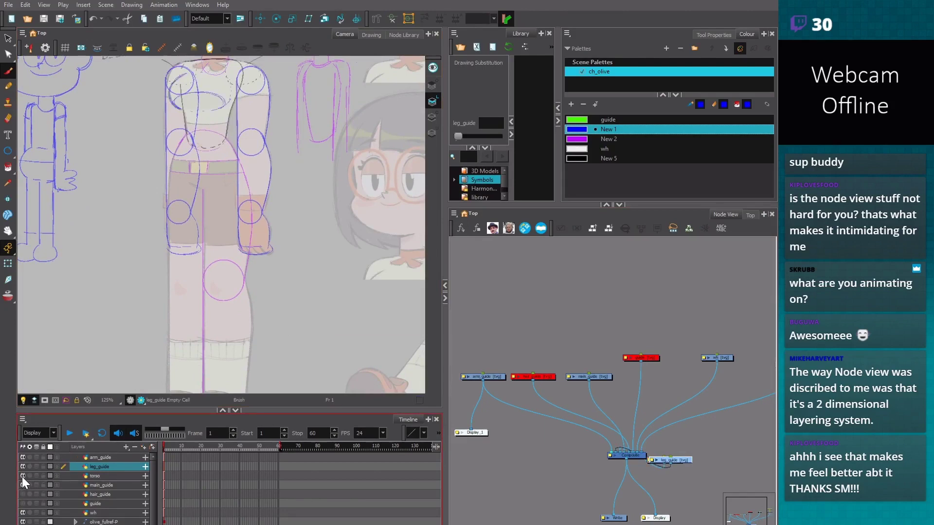
{"action": "left_click", "coordinate": [22, 485]}
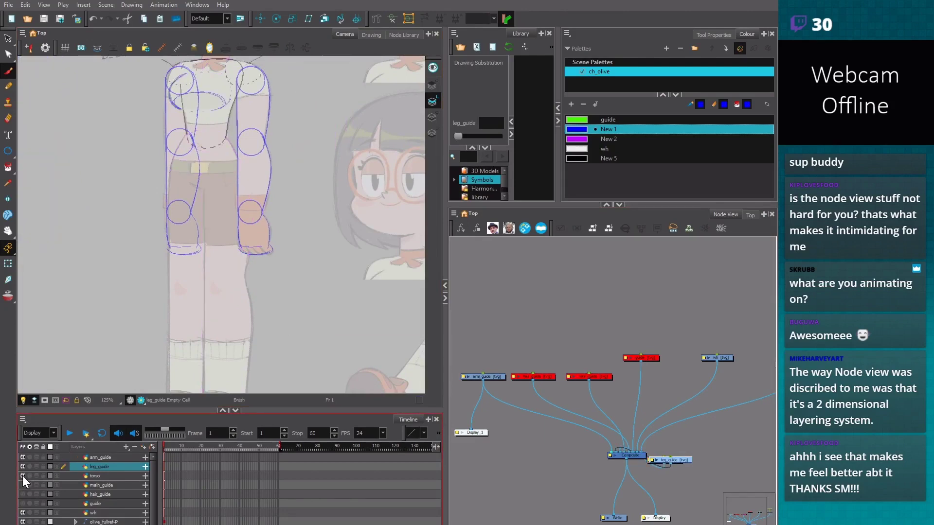
{"action": "left_click", "coordinate": [22, 475]}
{"action": "left_click", "coordinate": [22, 467]}
{"action": "left_click", "coordinate": [23, 466]}
{"action": "left_click", "coordinate": [22, 457]}
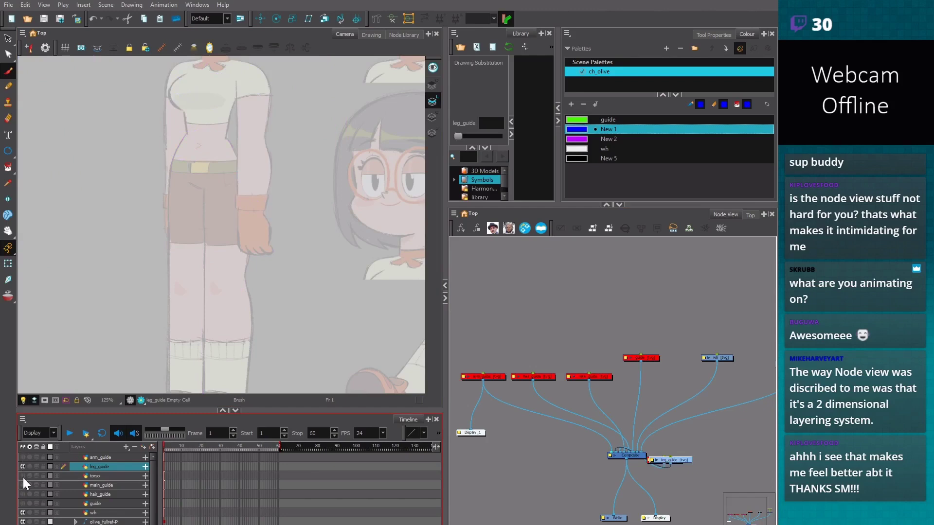
Compare the torso and arm_guide layers over the reference with leg_guide disabled, and hide both layers again
{"action": "left_click", "coordinate": [22, 466]}
{"action": "left_click", "coordinate": [22, 476]}
{"action": "left_click", "coordinate": [23, 457]}
{"action": "key", "text": "1"}
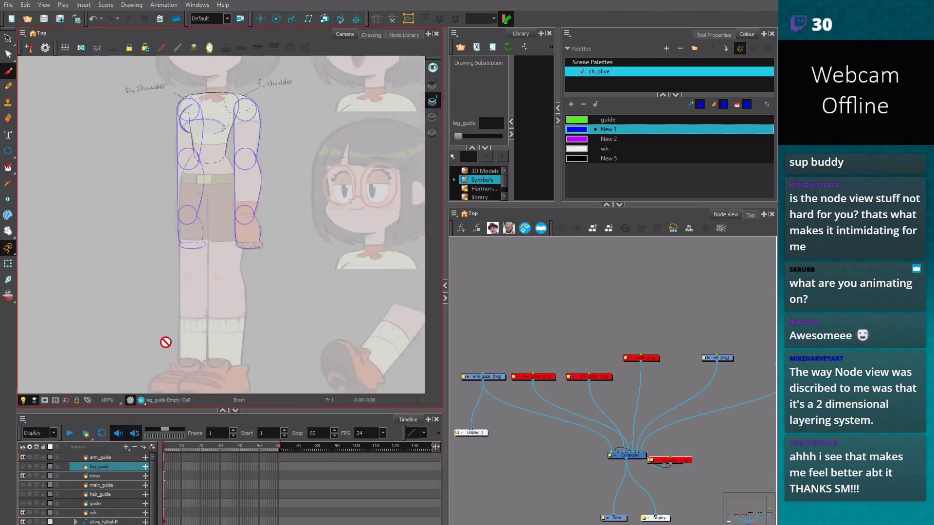
{"action": "key", "text": "2"}
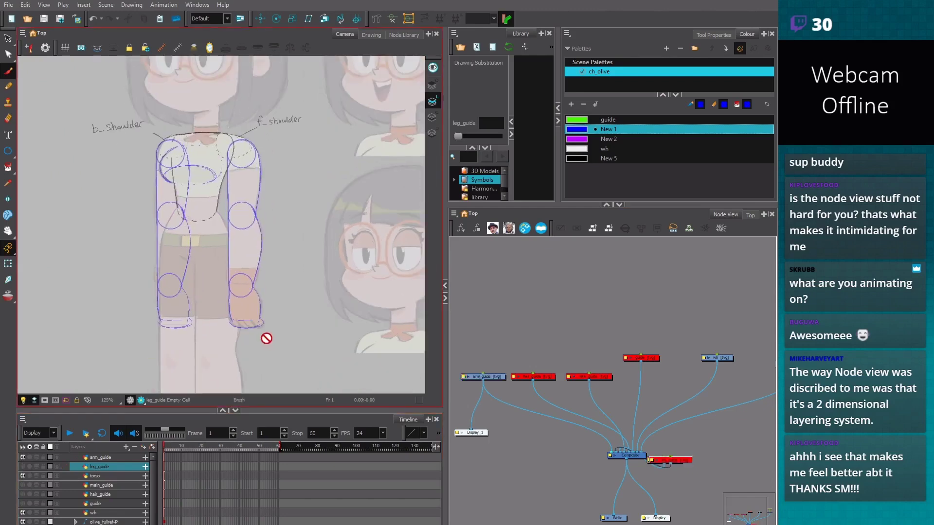
{"action": "left_click", "coordinate": [22, 457]}
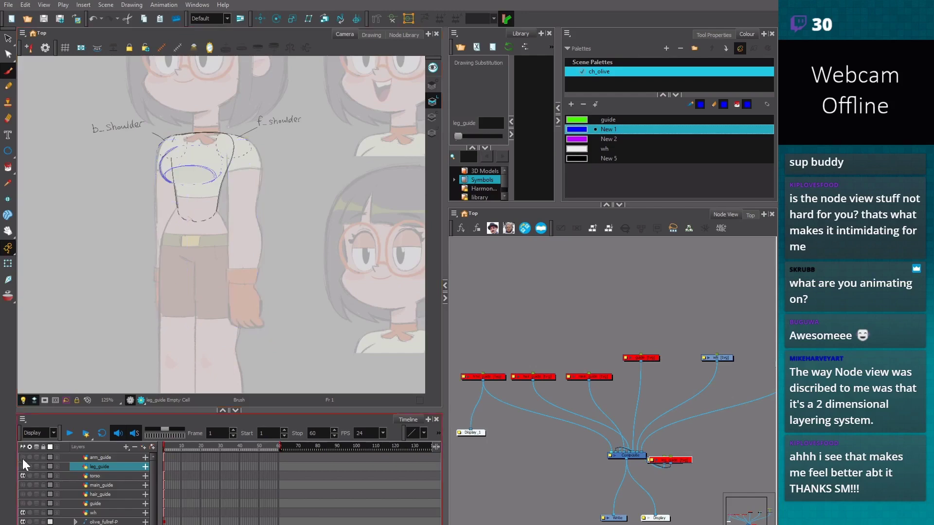
{"action": "left_click", "coordinate": [22, 475]}
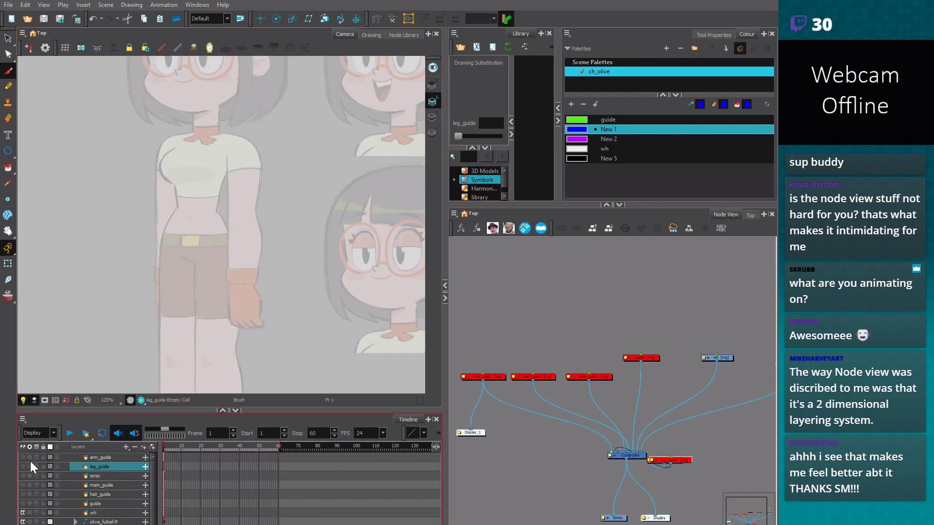
Enable the leg_guide layer and show the arm_guide layer
{"action": "left_click", "coordinate": [22, 466]}
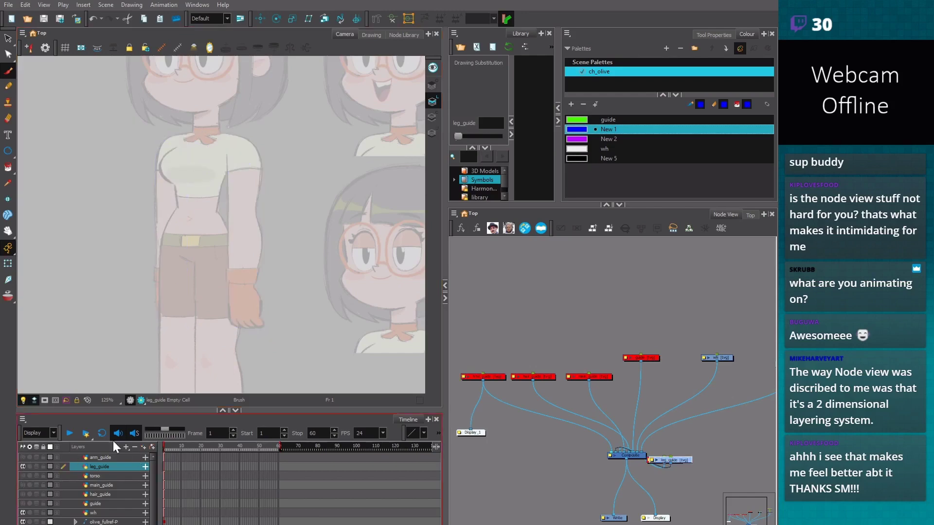
{"action": "left_click", "coordinate": [22, 467]}
{"action": "left_click", "coordinate": [22, 466]}
{"action": "left_click", "coordinate": [22, 459]}
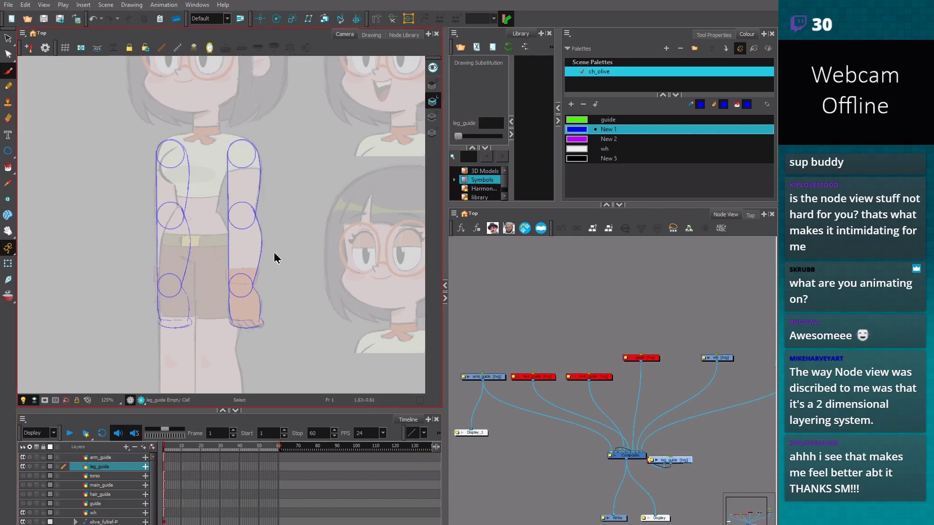
Make the arm_guide layer's drawing active and select the front arm's guide strokes
{"action": "key", "text": "alt+s"}
{"action": "mouse_move", "coordinate": [301, 196]}
{"action": "left_mouse_down"}
{"action": "mouse_move", "coordinate": [269, 123]}
{"action": "mouse_move", "coordinate": [216, 255]}
{"action": "left_mouse_up"}
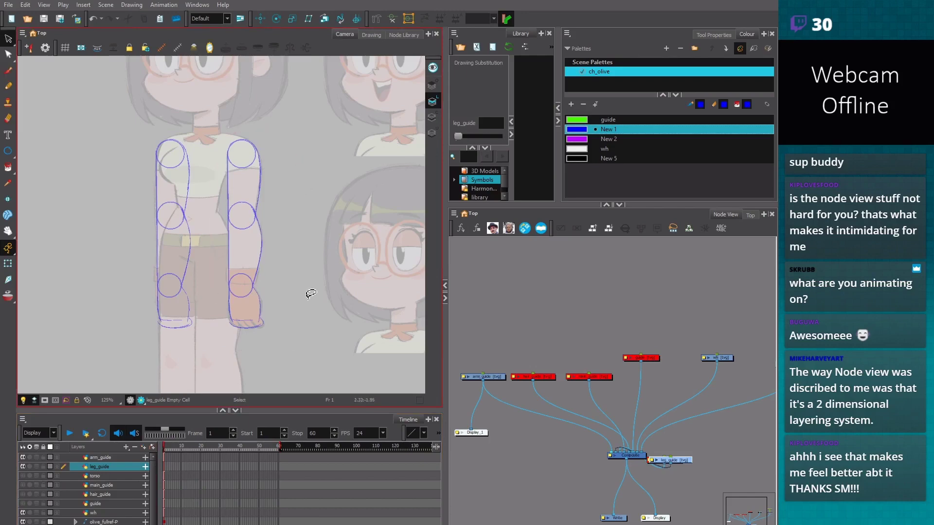
{"action": "left_click", "coordinate": [165, 457]}
{"action": "key", "text": "1"}
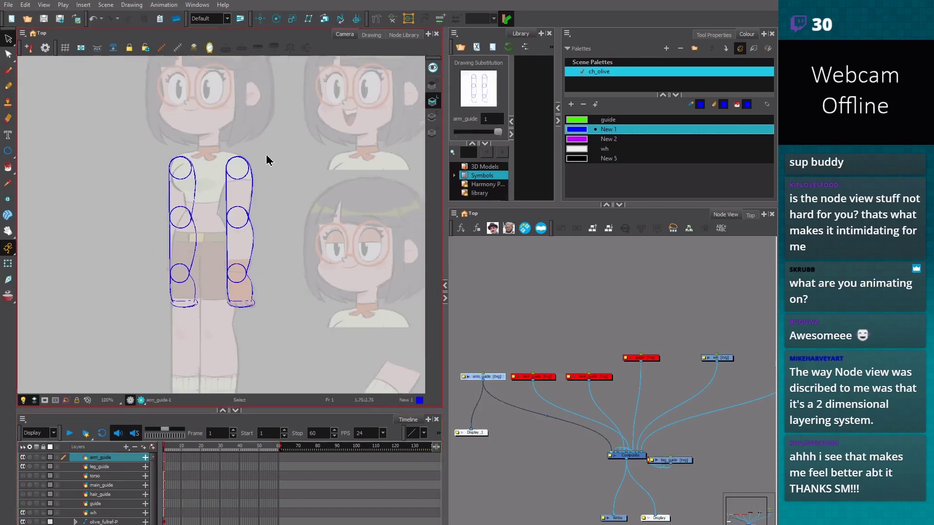
{"action": "mouse_move", "coordinate": [245, 135]}
{"action": "left_mouse_down"}
{"action": "mouse_move", "coordinate": [278, 302]}
{"action": "mouse_move", "coordinate": [243, 127]}
{"action": "left_mouse_up"}
{"action": "left_click_drag", "start_coordinate": [308, 277], "coordinate": [292, 296]}
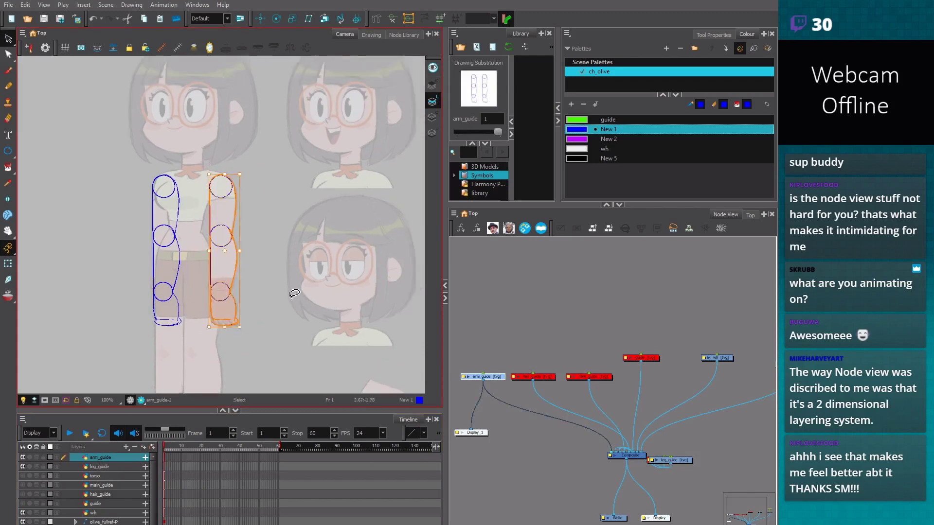
{"action": "key", "text": "2"}
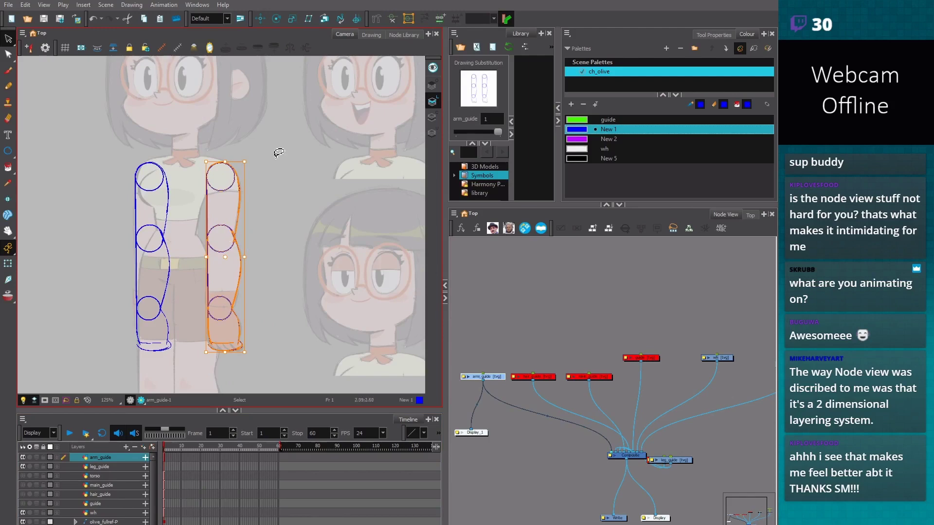
{"action": "mouse_move", "coordinate": [272, 136]}
{"action": "left_mouse_down"}
{"action": "mouse_move", "coordinate": [191, 244]}
{"action": "mouse_move", "coordinate": [307, 225]}
{"action": "mouse_move", "coordinate": [281, 134]}
{"action": "left_mouse_up"}
{"action": "left_click", "coordinate": [258, 222]}
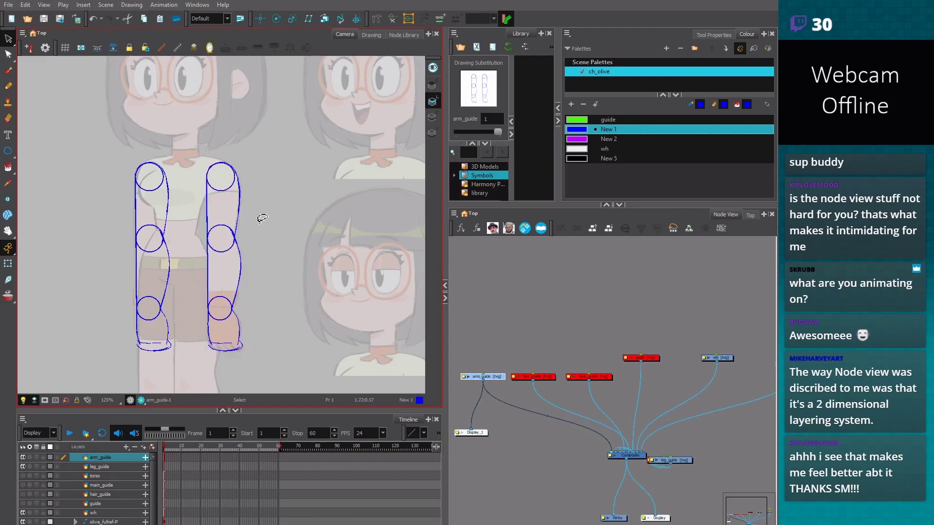
{"action": "mouse_move", "coordinate": [250, 140]}
{"action": "left_mouse_down"}
{"action": "mouse_move", "coordinate": [193, 291]}
{"action": "mouse_move", "coordinate": [249, 355]}
{"action": "mouse_move", "coordinate": [264, 278]}
{"action": "left_mouse_up"}
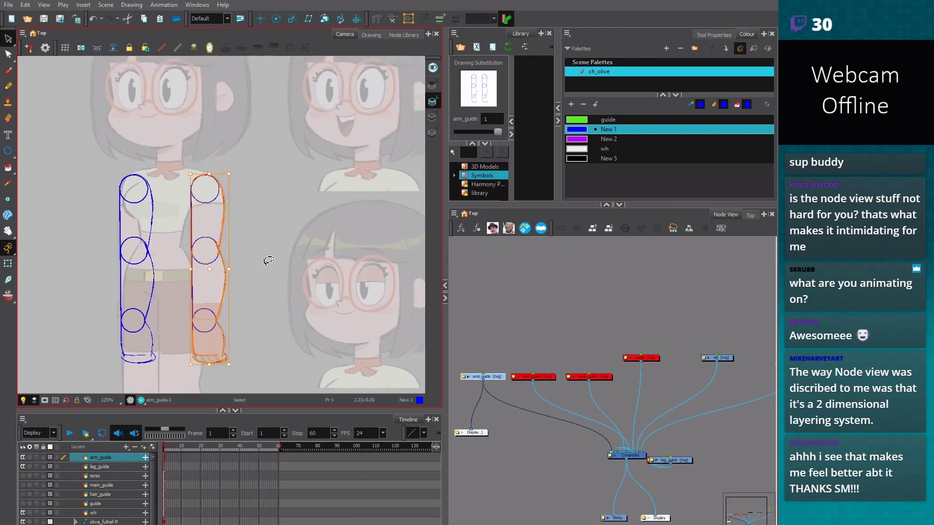
{"action": "key", "text": "alt+b"}
{"action": "mouse_move", "coordinate": [231, 160]}
{"action": "left_mouse_down"}
{"action": "mouse_move", "coordinate": [256, 157]}
{"action": "mouse_move", "coordinate": [255, 174]}
{"action": "mouse_move", "coordinate": [185, 349]}
{"action": "left_mouse_up"}
{"action": "key", "text": "ctrl+z"}
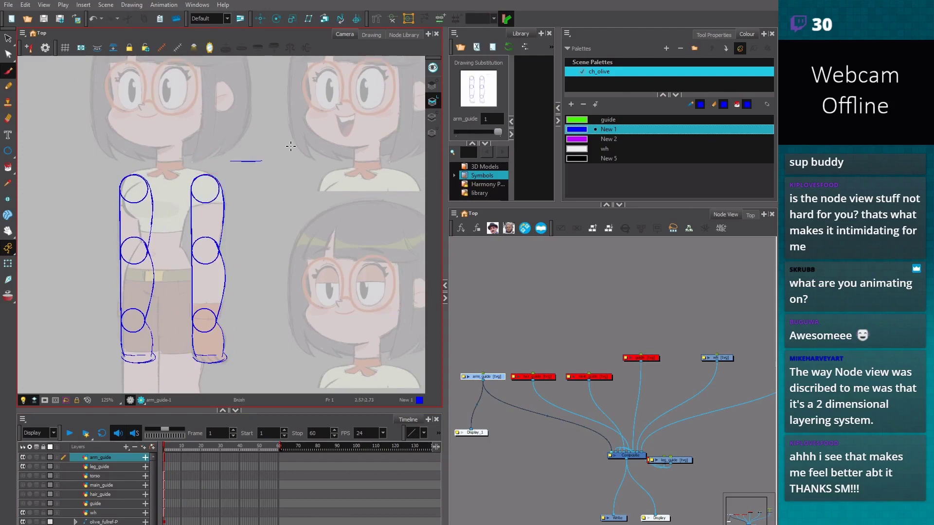
{"action": "mouse_move", "coordinate": [276, 119]}
{"action": "left_mouse_down"}
{"action": "mouse_move", "coordinate": [233, 159]}
{"action": "mouse_move", "coordinate": [257, 186]}
{"action": "left_mouse_up"}
{"action": "key", "text": "alt+s"}
{"action": "mouse_move", "coordinate": [278, 106]}
{"action": "left_mouse_down"}
{"action": "mouse_move", "coordinate": [281, 198]}
{"action": "mouse_move", "coordinate": [280, 190]}
{"action": "left_mouse_up"}
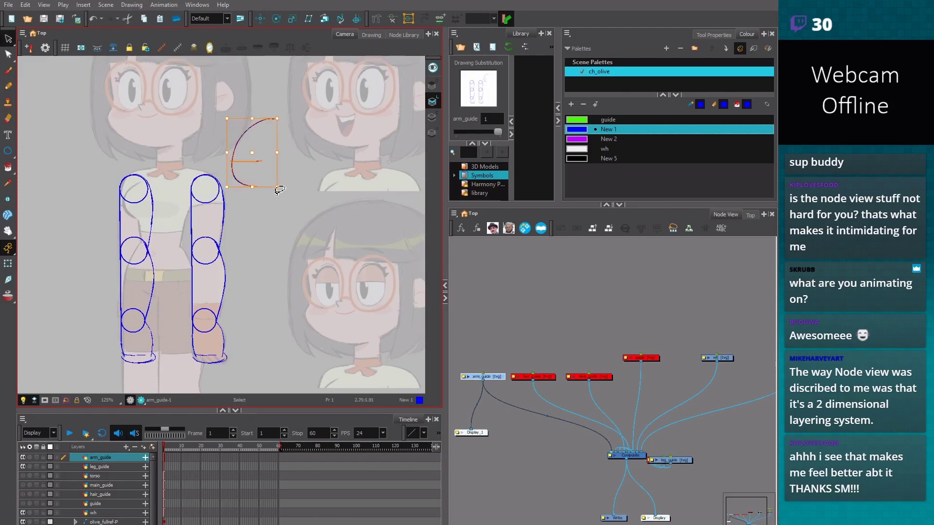
{"action": "key", "text": "Delete"}
Select the front arm's guide and nudge it slightly toward the torso
{"action": "mouse_move", "coordinate": [231, 159]}
{"action": "left_mouse_down"}
{"action": "mouse_move", "coordinate": [242, 383]}
{"action": "mouse_move", "coordinate": [253, 340]}
{"action": "left_mouse_up"}
{"action": "key", "text": "Left"}
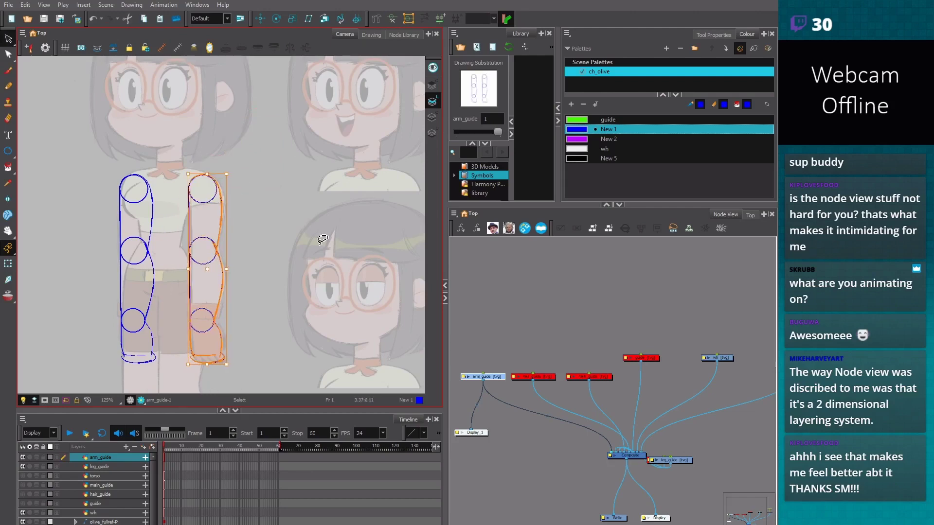
{"action": "key", "text": "Left"}
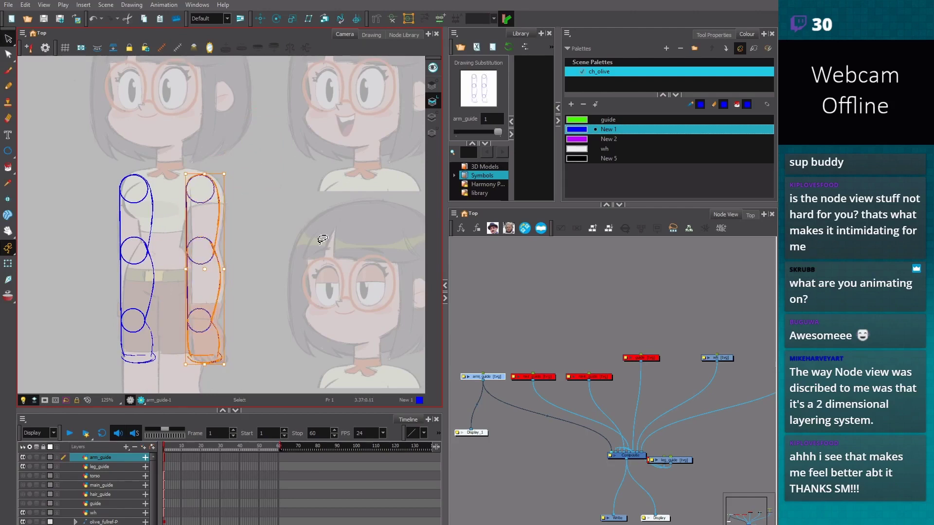
{"action": "key", "text": "Right"}
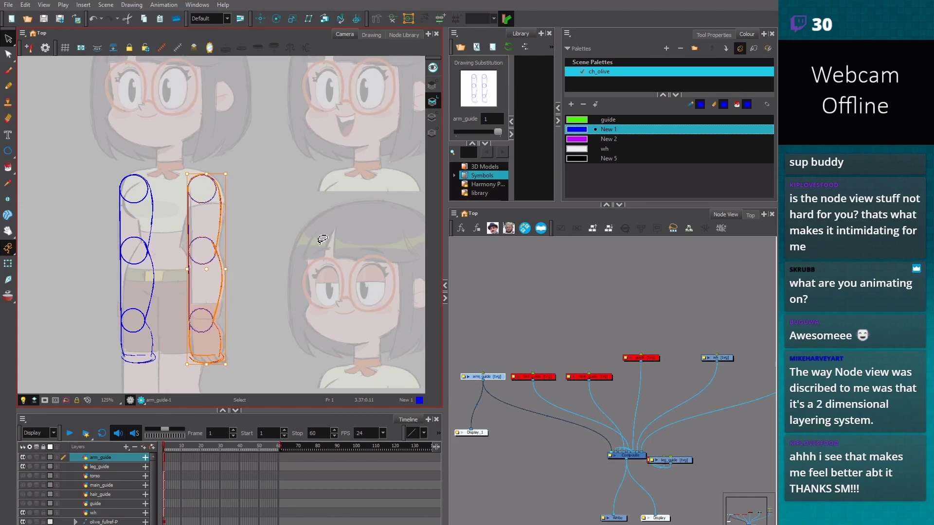
{"action": "left_click", "coordinate": [271, 264]}
{"action": "scroll", "coordinate": [285, 311], "scroll_direction": "up", "scroll_amount": 3}
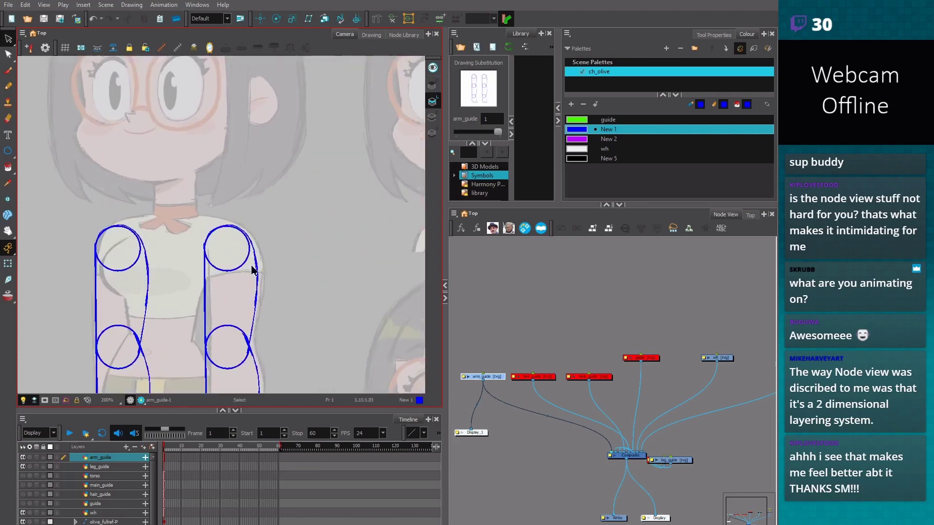
Show the torso layer and delete the short stroke on top of the front shoulder beside the f_shoulder label
{"action": "key", "text": "alt+b"}
{"action": "key", "text": "1"}
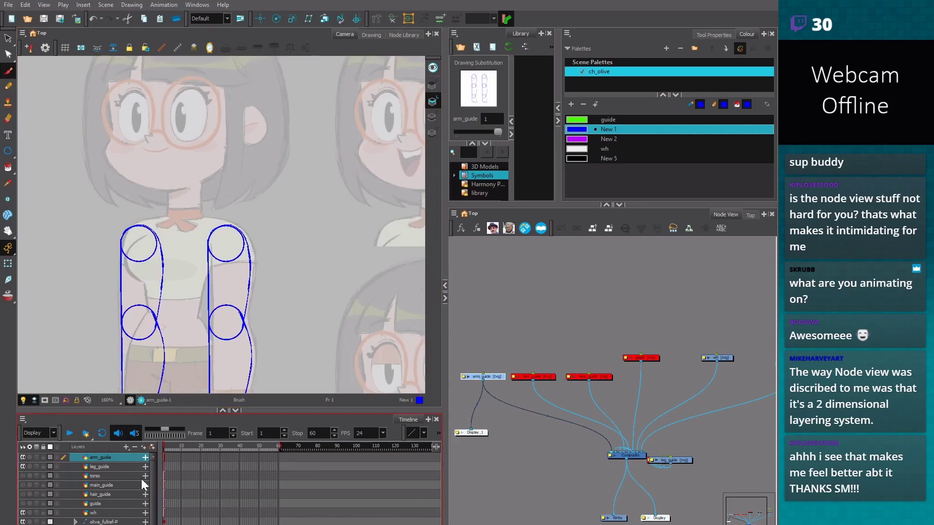
{"action": "left_click", "coordinate": [23, 475]}
{"action": "left_click", "coordinate": [164, 477]}
{"action": "key", "text": "alt+s"}
{"action": "left_click", "coordinate": [228, 222]}
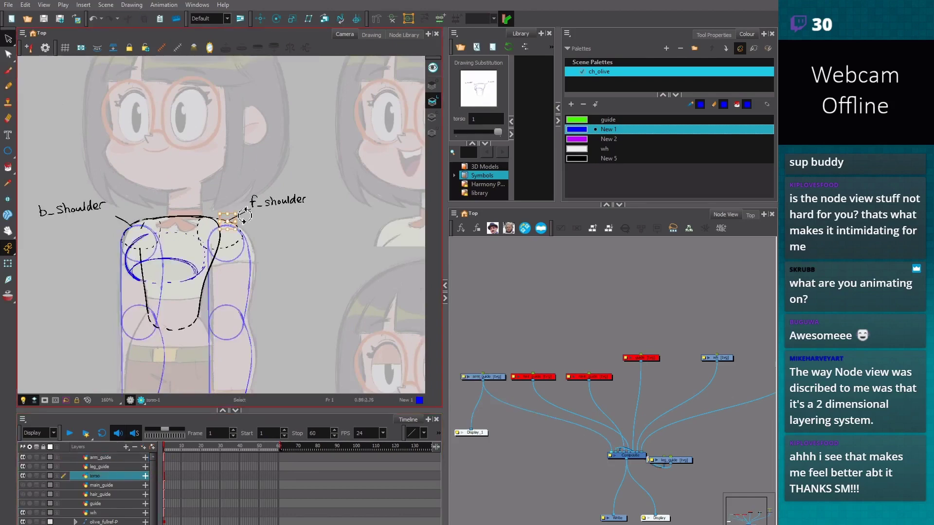
{"action": "key", "text": "2"}
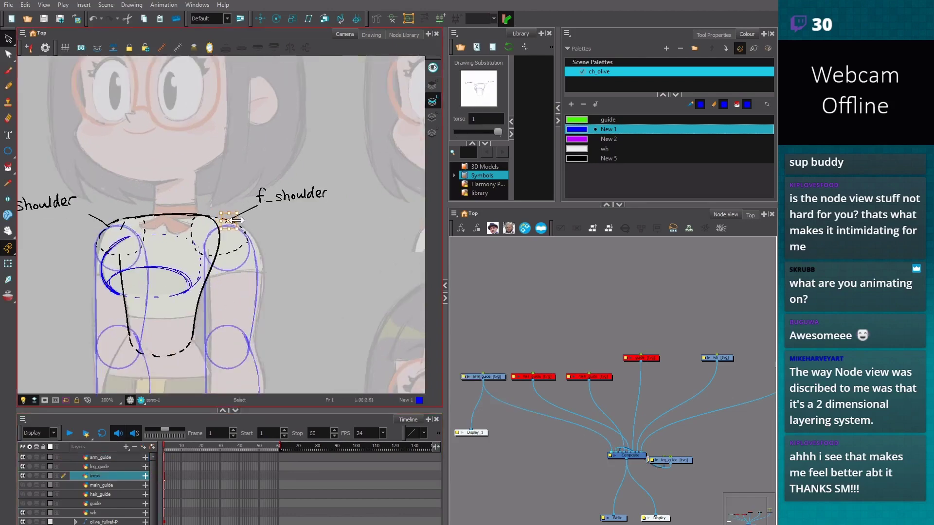
{"action": "key", "text": "Delete"}
{"action": "key", "text": "2"}
{"action": "key", "text": "2"}
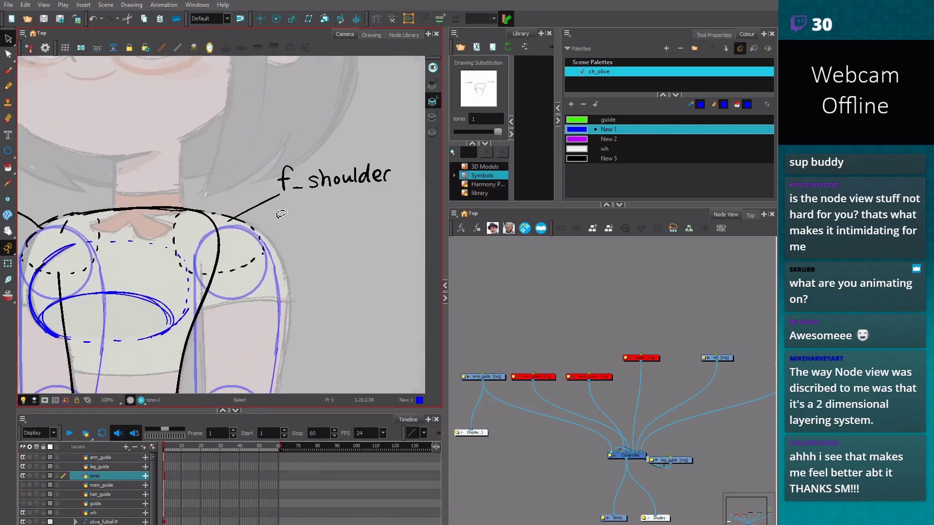
Redraw the stroke over the top of the front shoulder on the torso layer with the Brush in the New 5 colour
{"action": "left_click", "coordinate": [594, 158]}
{"action": "key", "text": "alt+b"}
{"action": "mouse_move", "coordinate": [210, 210]}
{"action": "left_mouse_down"}
{"action": "mouse_move", "coordinate": [262, 243]}
{"action": "mouse_move", "coordinate": [193, 211]}
{"action": "mouse_move", "coordinate": [261, 243]}
{"action": "left_mouse_up"}
{"action": "scroll", "coordinate": [186, 222], "scroll_direction": "down", "scroll_amount": 2}
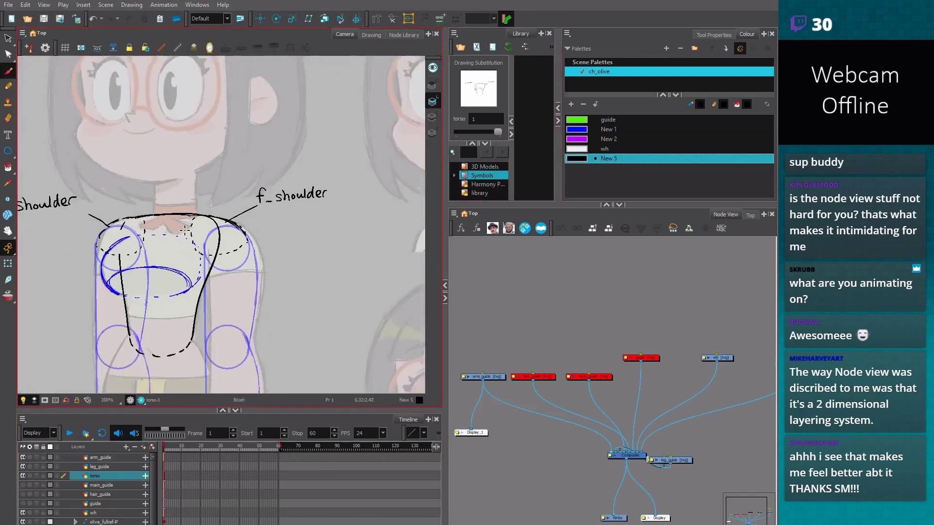
{"action": "scroll", "coordinate": [120, 224], "scroll_direction": "down", "scroll_amount": 2}
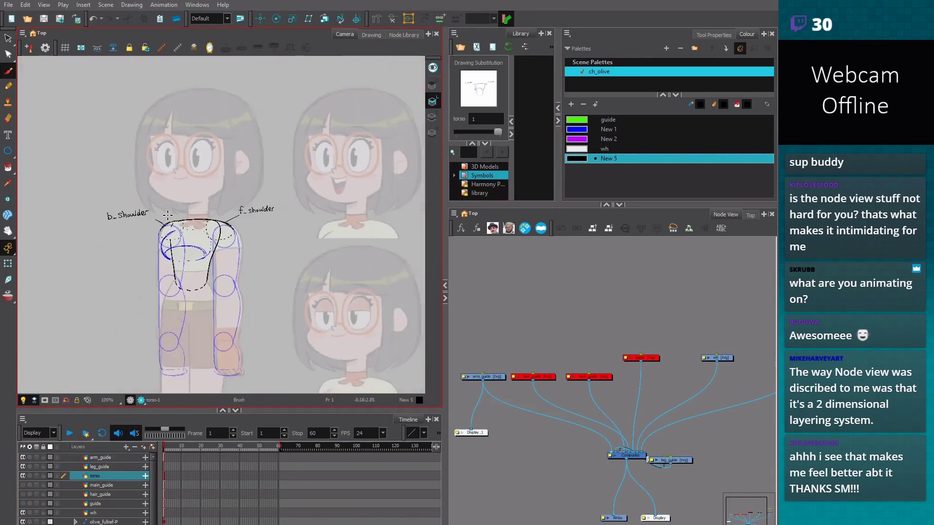
Trace the shoulders, outer arm contour and inner arm line over the back-view reference with the Brush in the New 1 colour
{"action": "mouse_move", "coordinate": [313, 360]}
{"action": "left_mouse_down"}
{"action": "mouse_move", "coordinate": [286, 336]}
{"action": "mouse_move", "coordinate": [316, 344]}
{"action": "left_mouse_up"}
{"action": "key", "text": "2"}
{"action": "key", "text": "1"}
{"action": "key", "text": "1"}
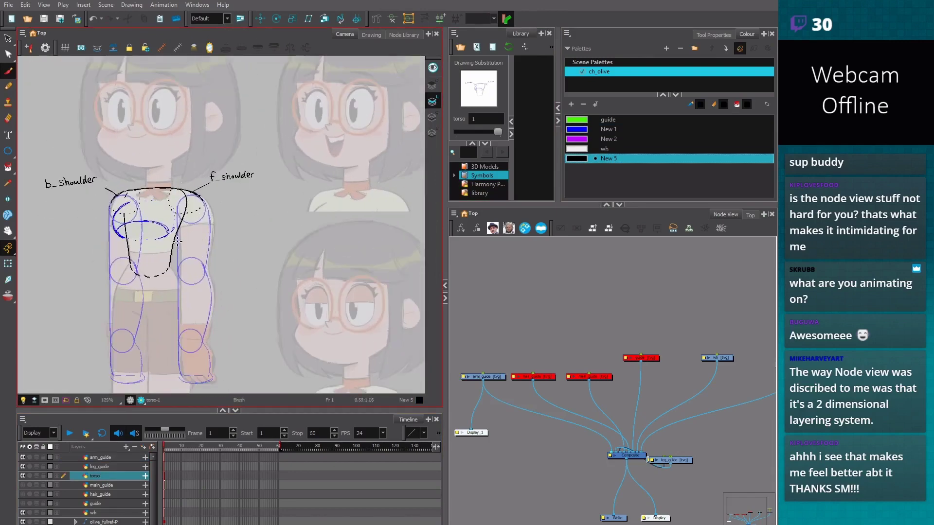
{"action": "left_click_drag", "start_coordinate": [291, 312], "coordinate": [53, 300]}
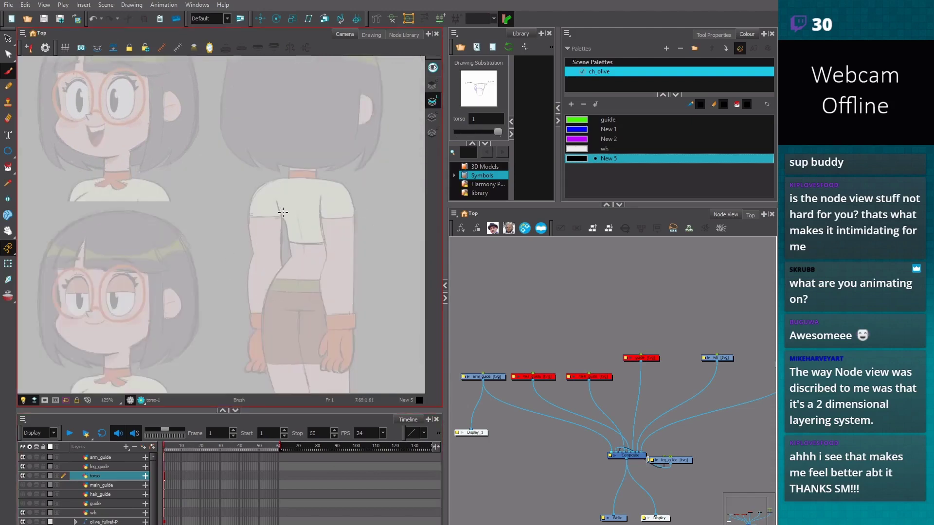
{"action": "left_click", "coordinate": [533, 157]}
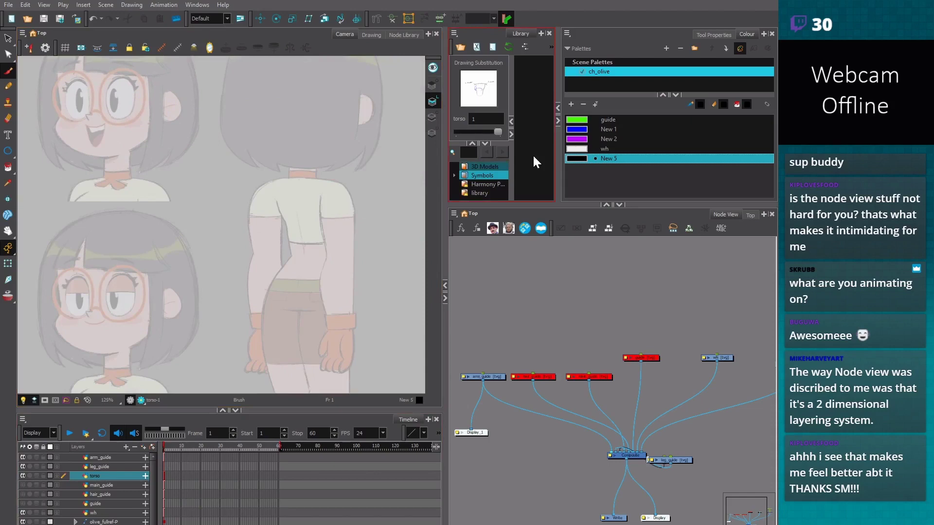
{"action": "left_click", "coordinate": [608, 129]}
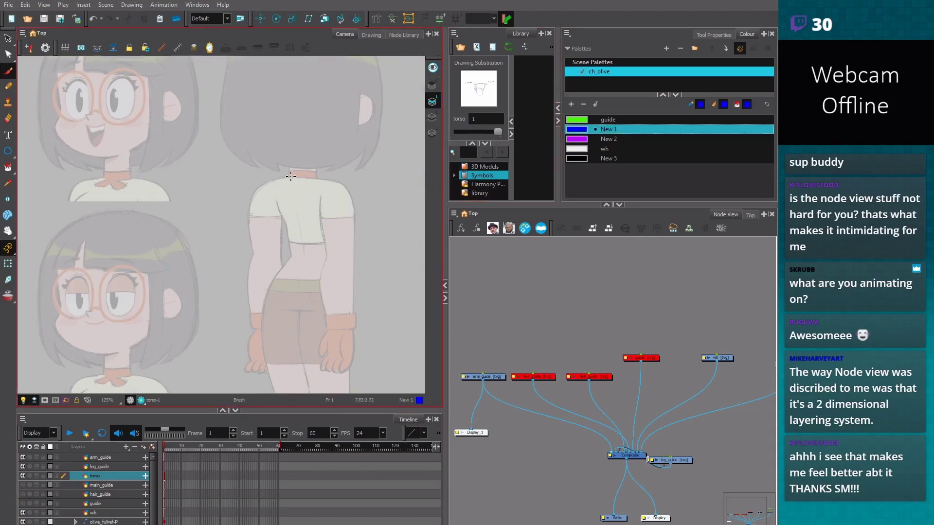
{"action": "left_click_drag", "start_coordinate": [291, 176], "coordinate": [255, 193]}
{"action": "left_click_drag", "start_coordinate": [323, 179], "coordinate": [353, 202]}
{"action": "mouse_move", "coordinate": [263, 192]}
{"action": "left_mouse_down"}
{"action": "mouse_move", "coordinate": [248, 216]}
{"action": "mouse_move", "coordinate": [255, 253]}
{"action": "left_mouse_up"}
{"action": "key", "text": "ctrl+z"}
{"action": "mouse_move", "coordinate": [266, 183]}
{"action": "left_mouse_down"}
{"action": "mouse_move", "coordinate": [263, 251]}
{"action": "mouse_move", "coordinate": [285, 244]}
{"action": "left_mouse_up"}
{"action": "left_click_drag", "start_coordinate": [259, 259], "coordinate": [249, 333]}
{"action": "key", "text": "2"}
{"action": "key", "text": "2"}
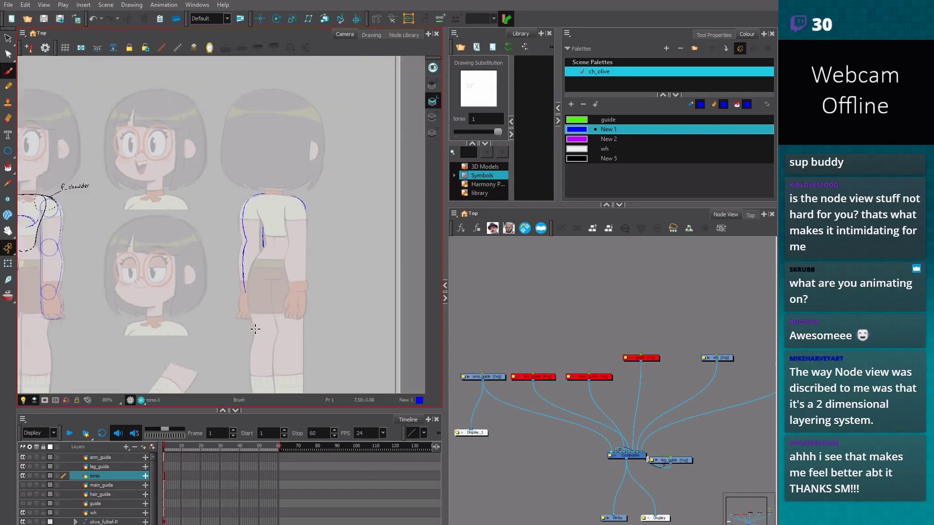
Draw a circle with the Ellipse tool on the leg_guide layer over the front leg, just below the shorts
{"action": "key", "text": "space"}
{"action": "left_click_drag", "start_coordinate": [174, 357], "coordinate": [299, 333]}
{"action": "key", "text": "2"}
{"action": "key", "text": "2"}
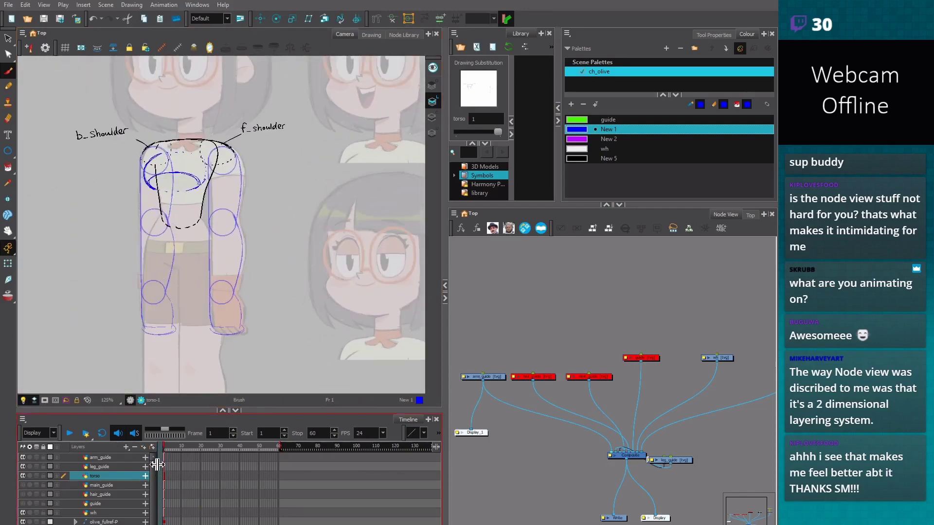
{"action": "left_click", "coordinate": [164, 465]}
{"action": "key", "text": "space"}
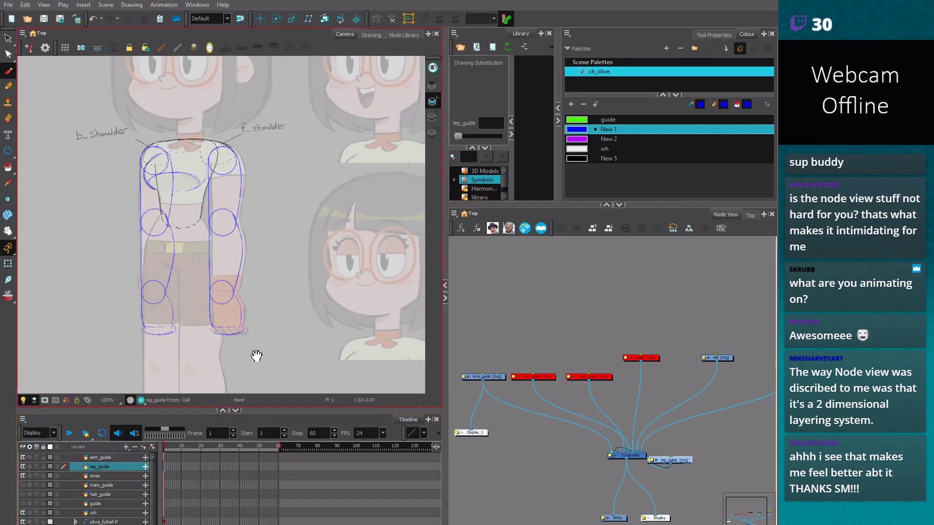
{"action": "left_click_drag", "start_coordinate": [257, 355], "coordinate": [242, 232]}
{"action": "key", "text": "alt+equal"}
{"action": "key", "text": "space"}
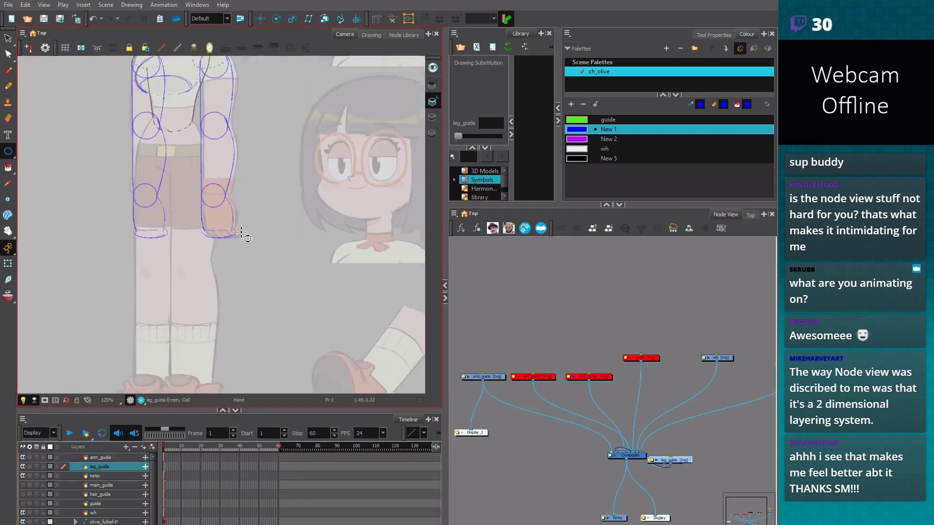
{"action": "mouse_move", "coordinate": [188, 258]}
{"action": "left_mouse_down"}
{"action": "mouse_move", "coordinate": [207, 274]}
{"action": "mouse_move", "coordinate": [208, 242]}
{"action": "mouse_move", "coordinate": [184, 266]}
{"action": "left_mouse_up"}
{"action": "key", "text": "2"}
{"action": "left_click", "coordinate": [183, 267]}
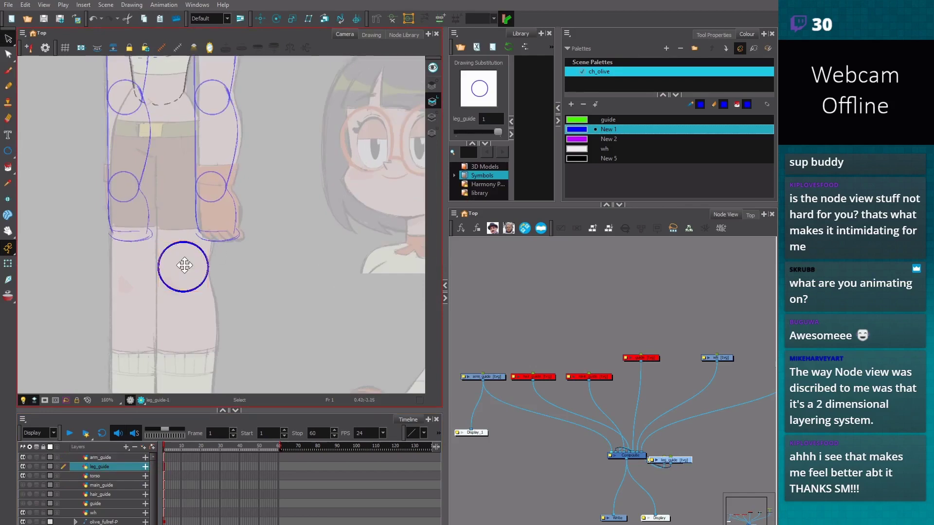
Select the leg_guide circle and make its outline thinner by adjusting the maximum pencil size
{"action": "key", "text": "1"}
{"action": "key", "text": "1"}
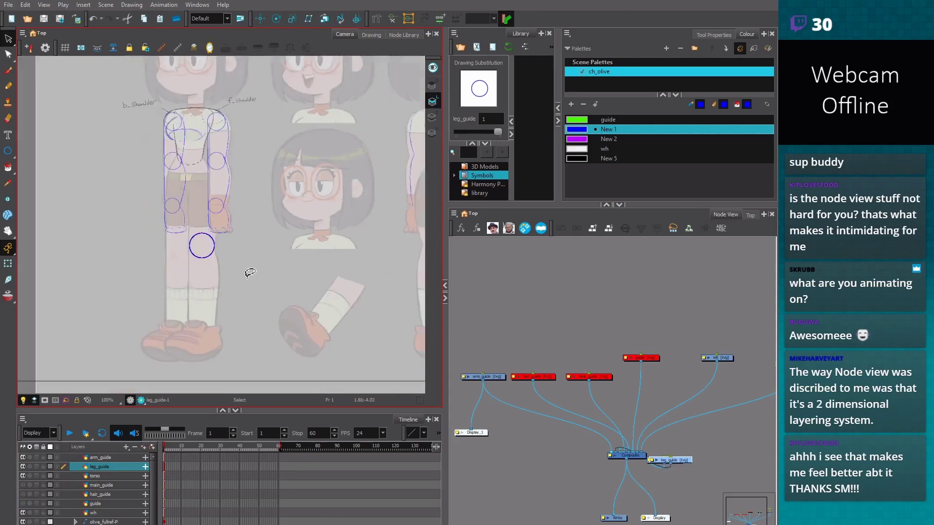
{"action": "key", "text": "1"}
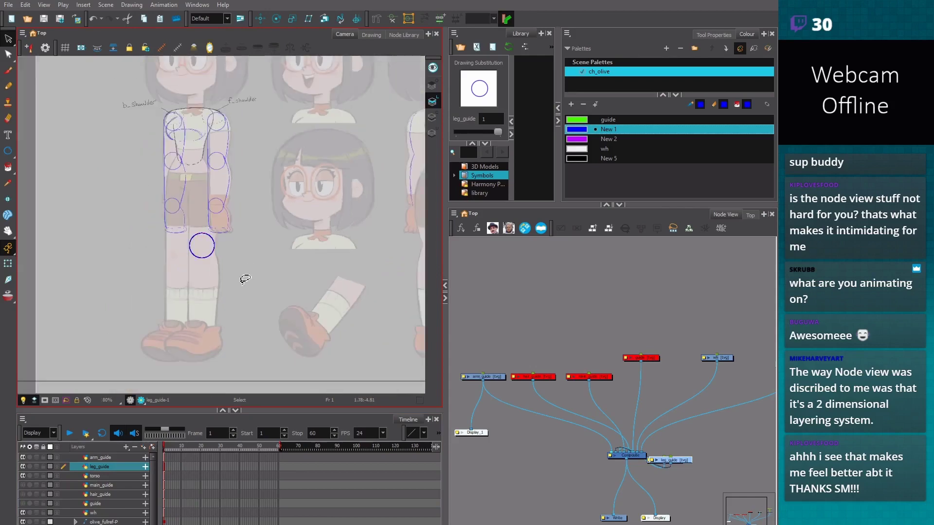
{"action": "key", "text": "2"}
{"action": "key", "text": "2"}
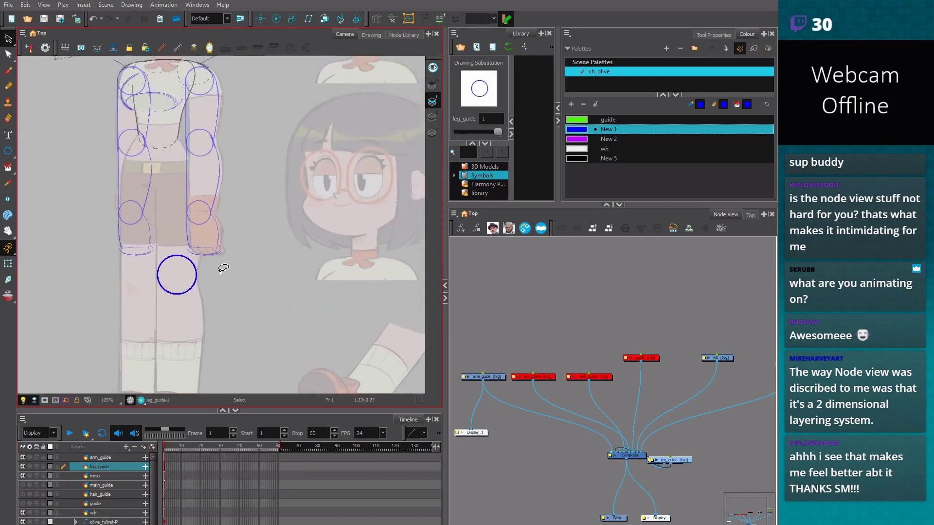
{"action": "left_click_drag", "start_coordinate": [219, 270], "coordinate": [162, 300]}
{"action": "left_click", "coordinate": [724, 35]}
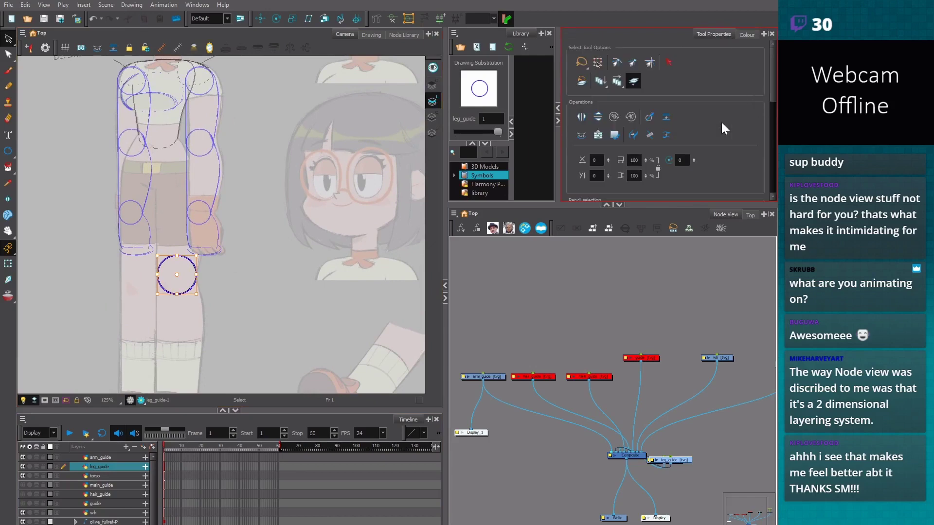
{"action": "left_click_drag", "start_coordinate": [773, 95], "coordinate": [767, 132]}
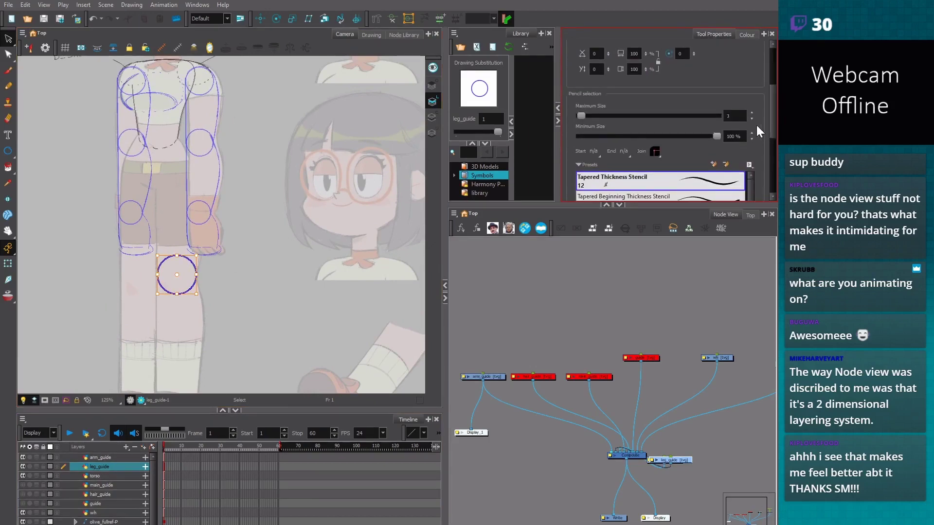
{"action": "left_click", "coordinate": [753, 119]}
{"action": "left_click", "coordinate": [259, 287]}
{"action": "left_click_drag", "start_coordinate": [198, 268], "coordinate": [152, 306]}
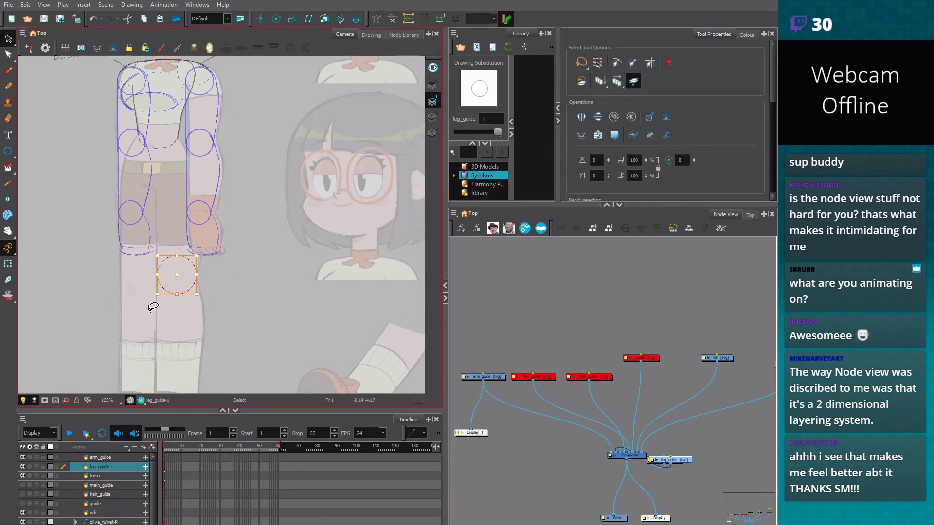
{"action": "left_click_drag", "start_coordinate": [774, 92], "coordinate": [765, 128]}
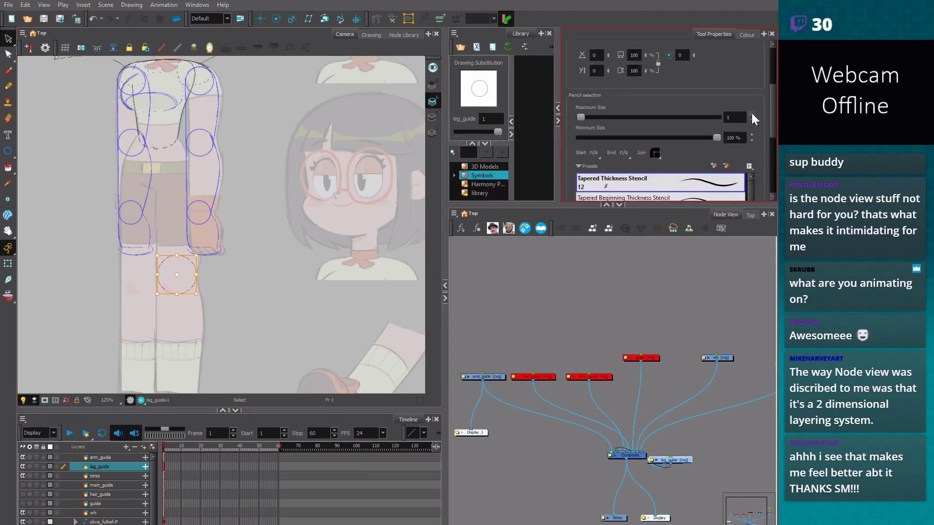
{"action": "left_click", "coordinate": [265, 259]}
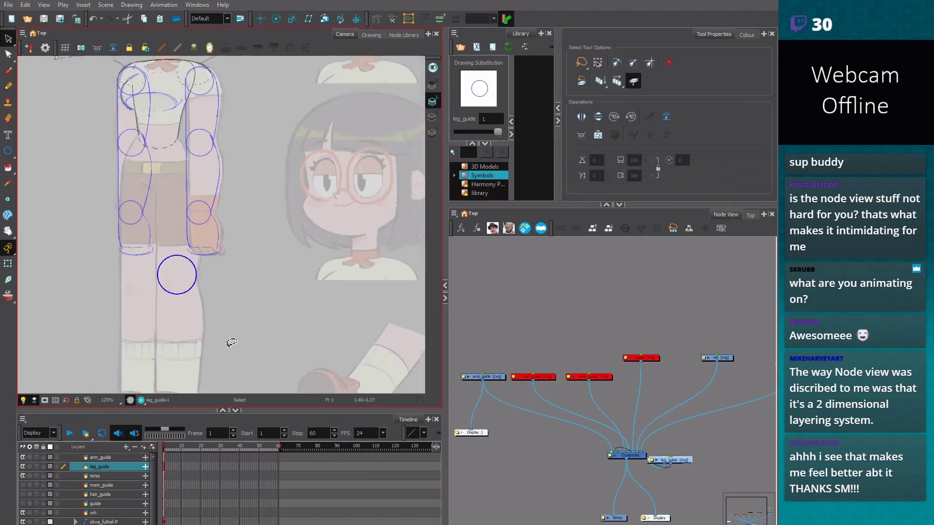
Draw a straight vertical line between the legs with the Pencil tool, from the shorts down to the shoes
{"action": "scroll", "coordinate": [228, 344], "scroll_direction": "down", "scroll_amount": 1}
{"action": "left_click_drag", "start_coordinate": [229, 344], "coordinate": [229, 273]}
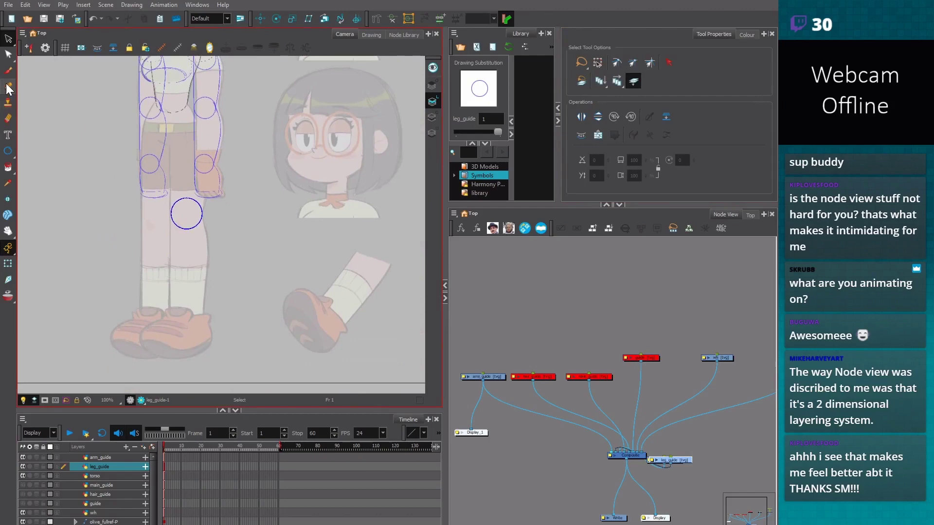
{"action": "left_click", "coordinate": [9, 86]}
{"action": "left_click_drag", "start_coordinate": [169, 146], "coordinate": [168, 314]}
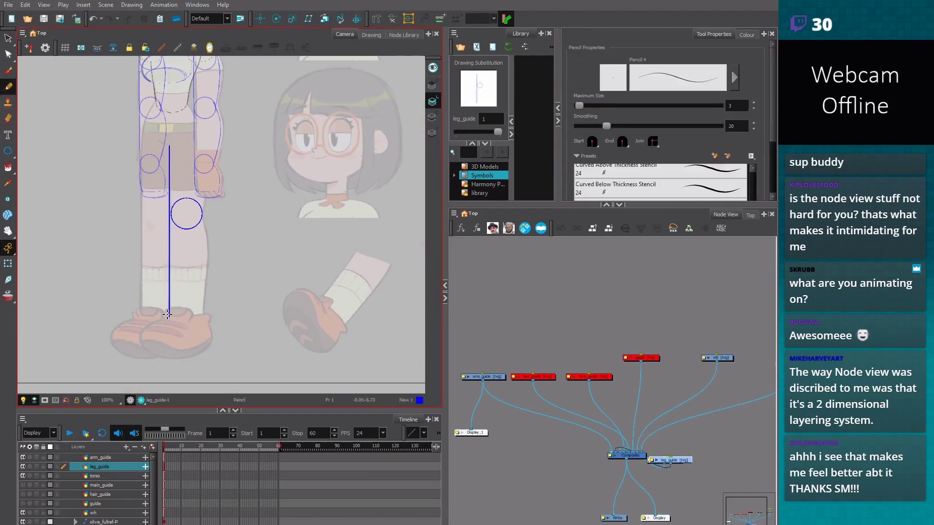
Enlarge the leg_guide circle below the shorts slightly until its edge meets the vertical leg line
{"action": "key", "text": "alt+s"}
{"action": "left_click", "coordinate": [183, 228]}
{"action": "key", "text": "2"}
{"action": "key", "text": "2"}
{"action": "left_click_drag", "start_coordinate": [141, 232], "coordinate": [138, 234]}
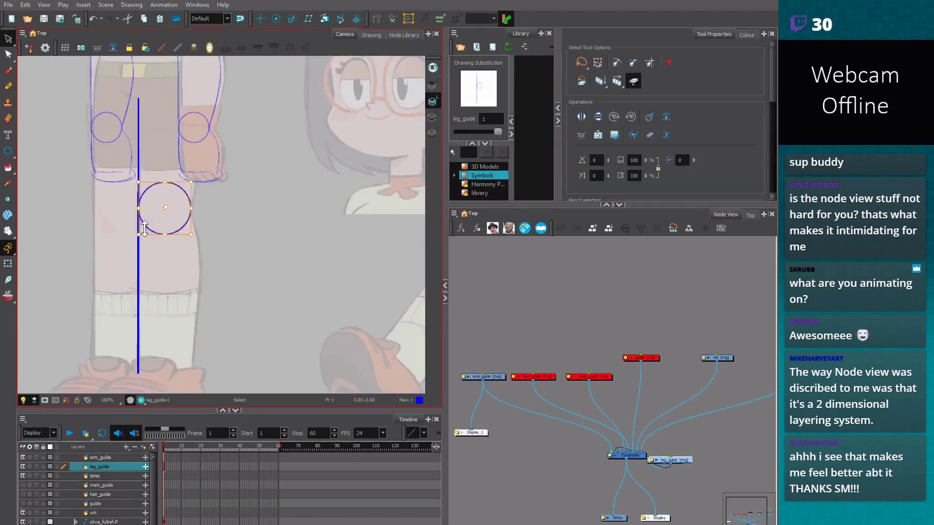
{"action": "left_click", "coordinate": [208, 214]}
{"action": "scroll", "coordinate": [252, 316], "scroll_direction": "up", "scroll_amount": 2}
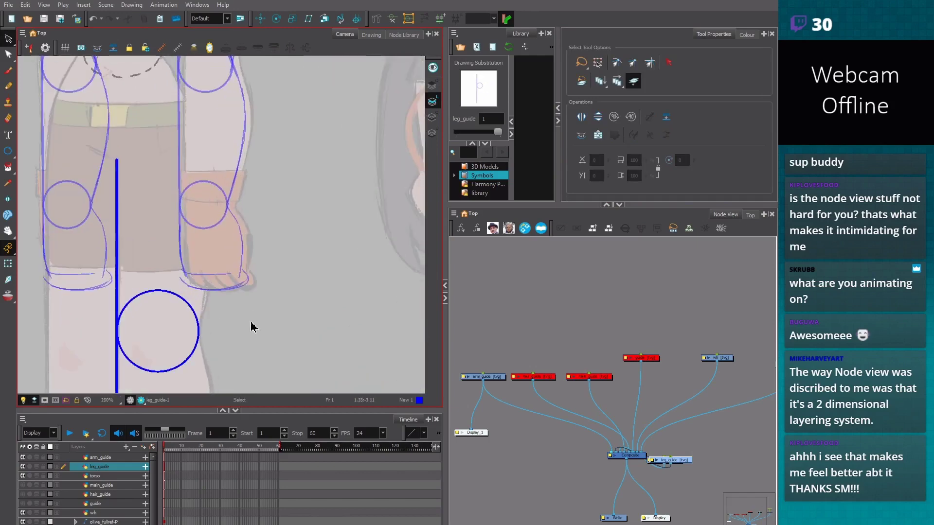
Hide the arm_guide layer so the leg guides and reference can be seen without the arm outlines
{"action": "key", "text": "alt+b"}
{"action": "left_click", "coordinate": [23, 457]}
{"action": "scroll", "coordinate": [258, 254], "scroll_direction": "up", "scroll_amount": 3}
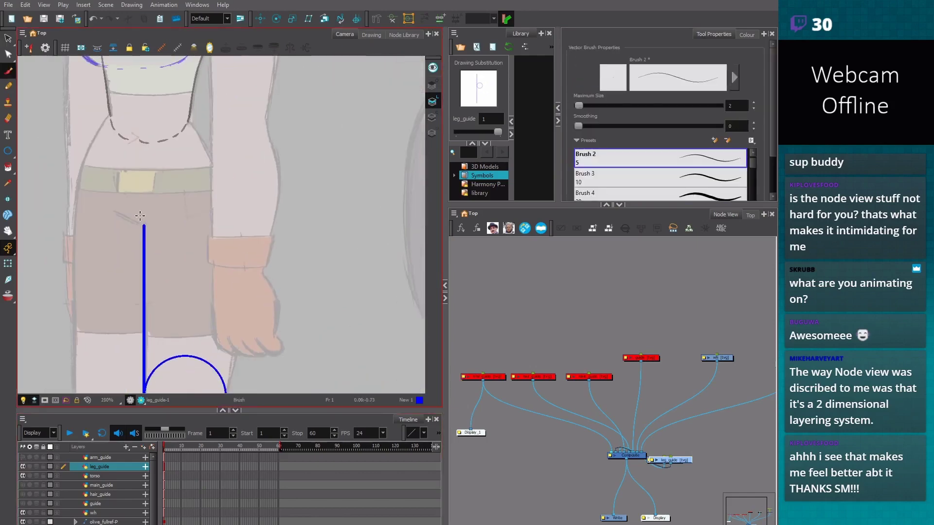
{"action": "scroll", "coordinate": [279, 250], "scroll_direction": "down", "scroll_amount": 1}
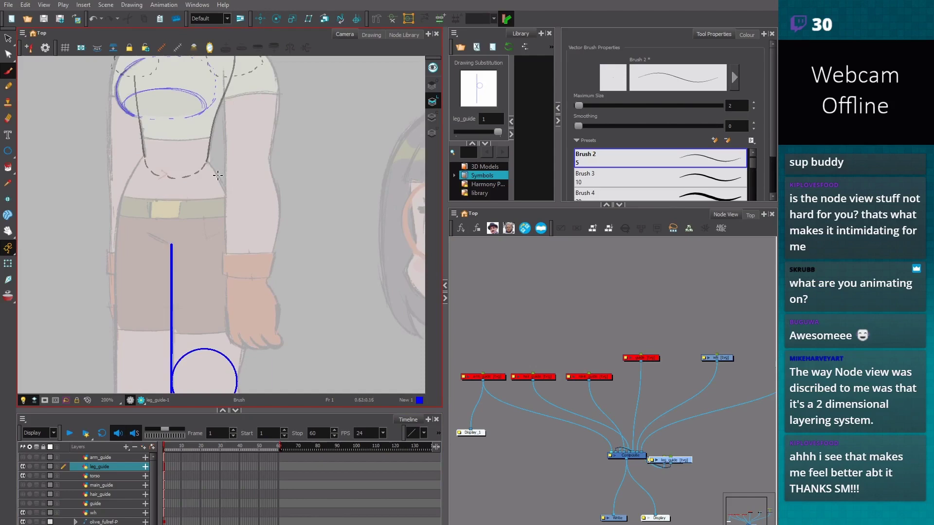
Try to duplicate the leg_guide circle and reposition the copy along the leg
{"action": "key", "text": "1"}
{"action": "key", "text": "1"}
{"action": "key", "text": "1"}
{"action": "left_click_drag", "start_coordinate": [283, 336], "coordinate": [241, 330]}
{"action": "key", "text": "2"}
{"action": "key", "text": "2"}
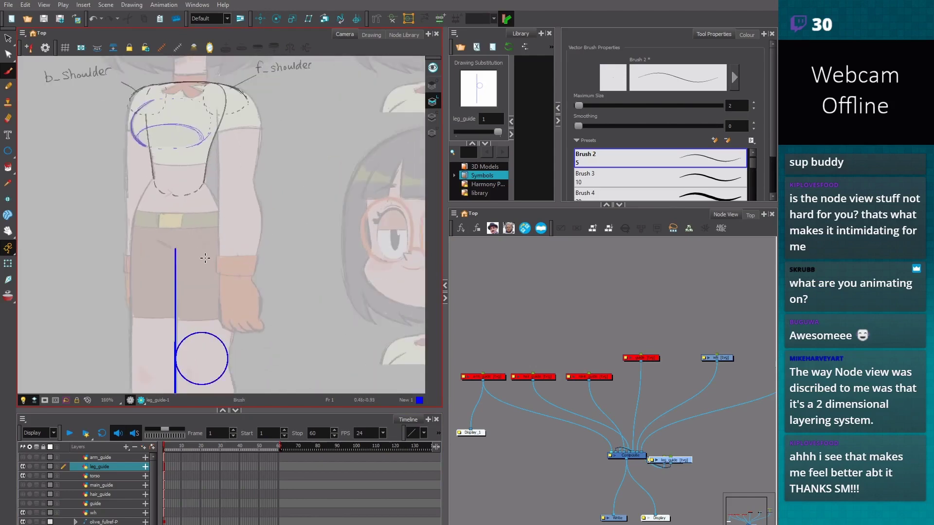
{"action": "key", "text": "alt+s"}
{"action": "left_click", "coordinate": [222, 343]}
{"action": "key", "text": "1"}
{"action": "left_click_drag", "start_coordinate": [291, 361], "coordinate": [293, 285]}
{"action": "key", "text": "ctrl+z"}
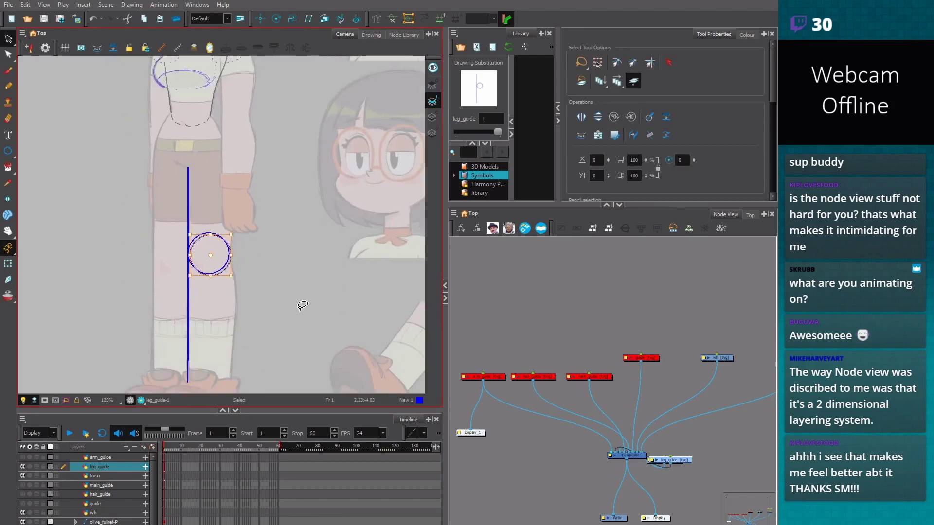
{"action": "key", "text": "Escape"}
Try to draw a horizontal ground line beneath the shoes with the Brush, hiding the wh layer meanwhile
{"action": "key", "text": "1"}
{"action": "key", "text": "1"}
{"action": "left_click", "coordinate": [24, 513]}
{"action": "key", "text": "1"}
{"action": "left_click_drag", "start_coordinate": [246, 353], "coordinate": [245, 350]}
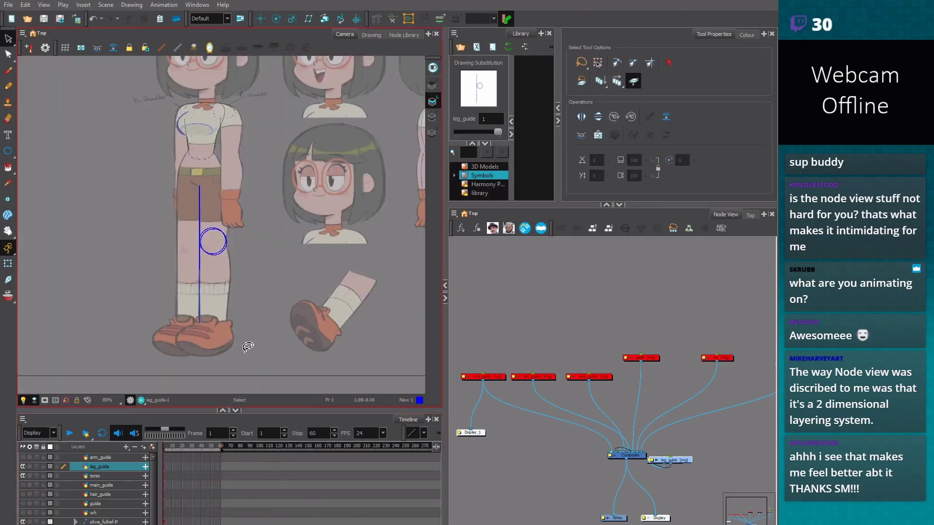
{"action": "key", "text": "alt+b"}
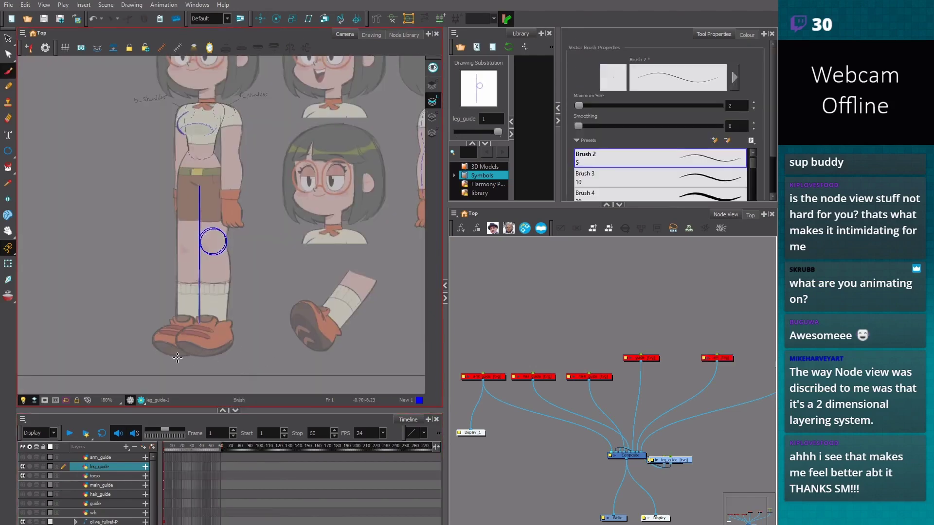
{"action": "left_click_drag", "start_coordinate": [178, 358], "coordinate": [213, 357]}
{"action": "key", "text": "ctrl+z"}
{"action": "scroll", "coordinate": [218, 360], "scroll_direction": "up", "scroll_amount": 2}
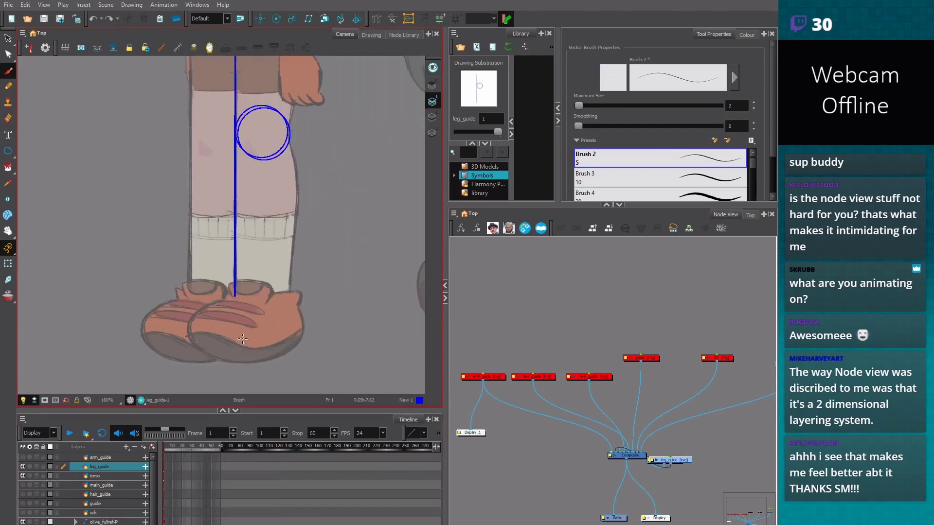
{"action": "left_click_drag", "start_coordinate": [100, 333], "coordinate": [309, 333]}
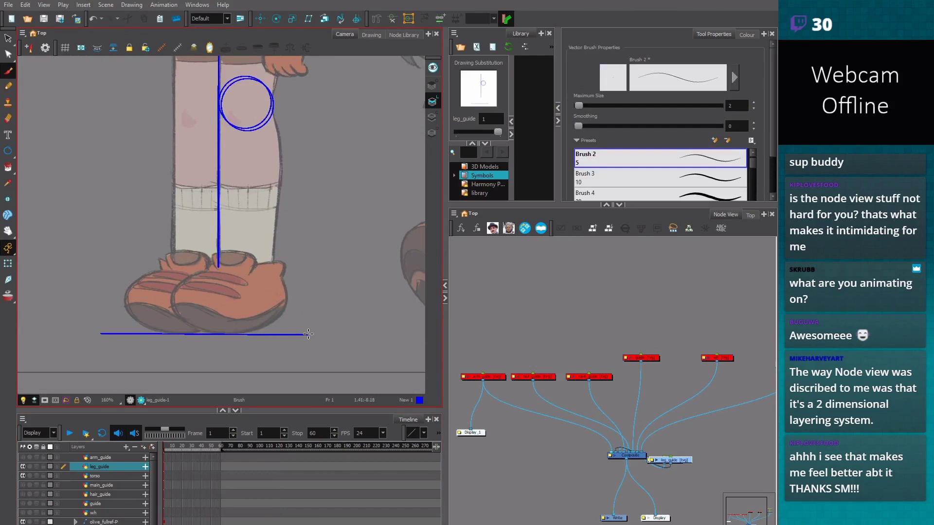
{"action": "key", "text": "alt+s"}
{"action": "key", "text": "ctrl+z"}
{"action": "key", "text": "alt+b"}
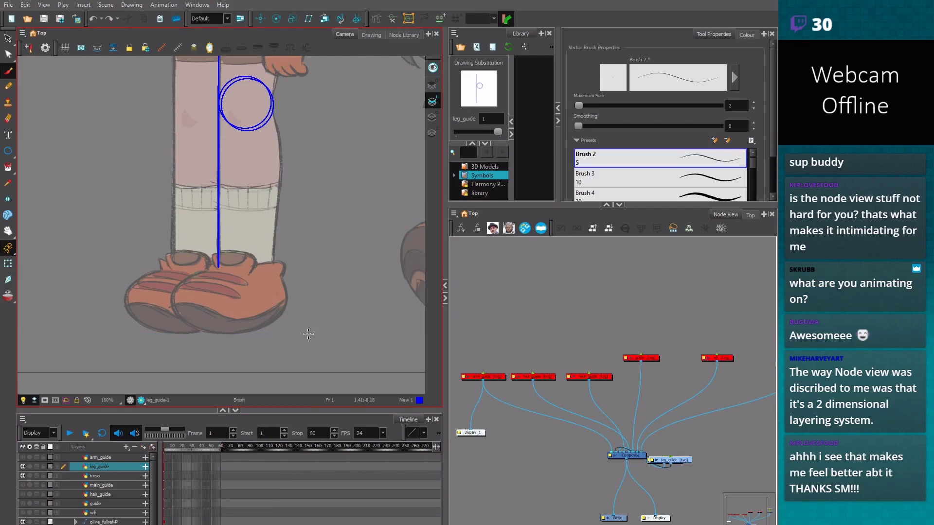
{"action": "key", "text": "1"}
{"action": "key", "text": "1"}
{"action": "key", "text": "space"}
{"action": "left_click_drag", "start_coordinate": [291, 239], "coordinate": [276, 311]}
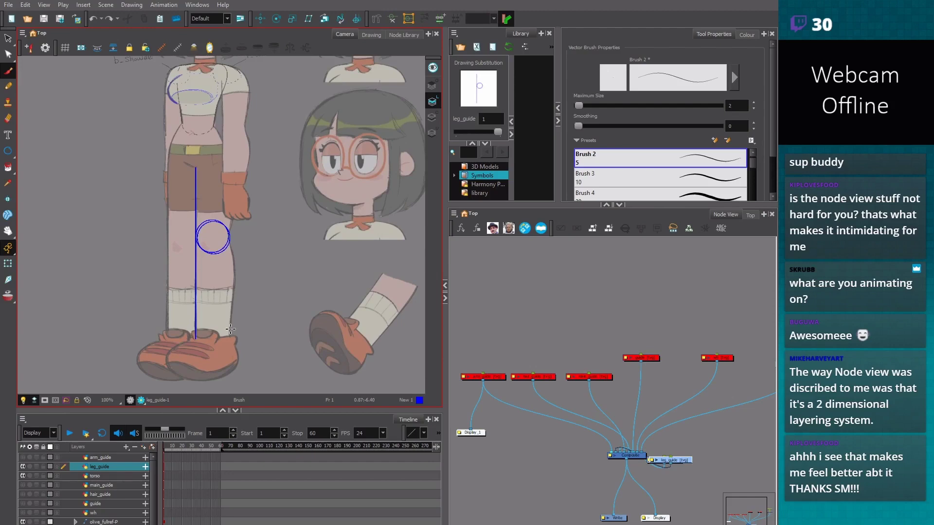
{"action": "left_click", "coordinate": [23, 512]}
{"action": "scroll", "coordinate": [263, 273], "scroll_direction": "down", "scroll_amount": 1}
{"action": "scroll", "coordinate": [263, 273], "scroll_direction": "up", "scroll_amount": 2}
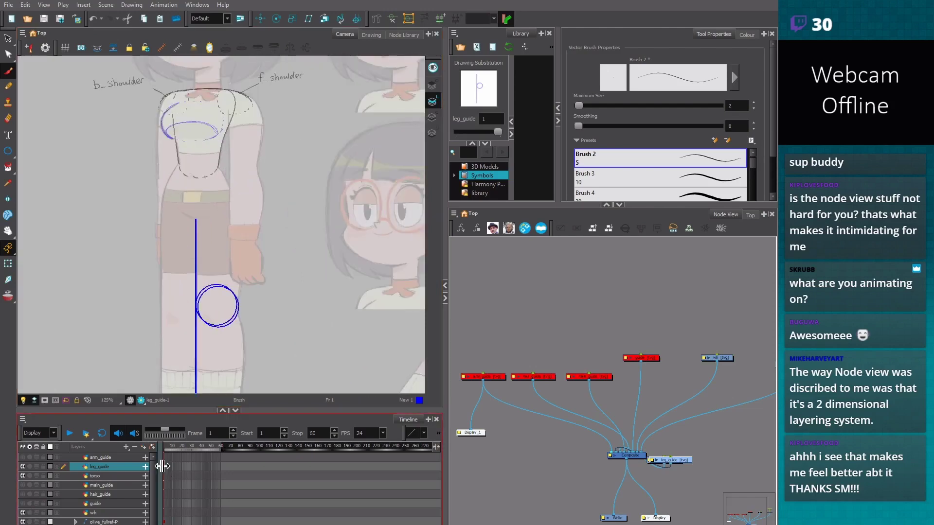
Try to move the selected leg_guide circle up over the shorts as the hip joint
{"action": "key", "text": "alt+s"}
{"action": "left_click", "coordinate": [224, 286]}
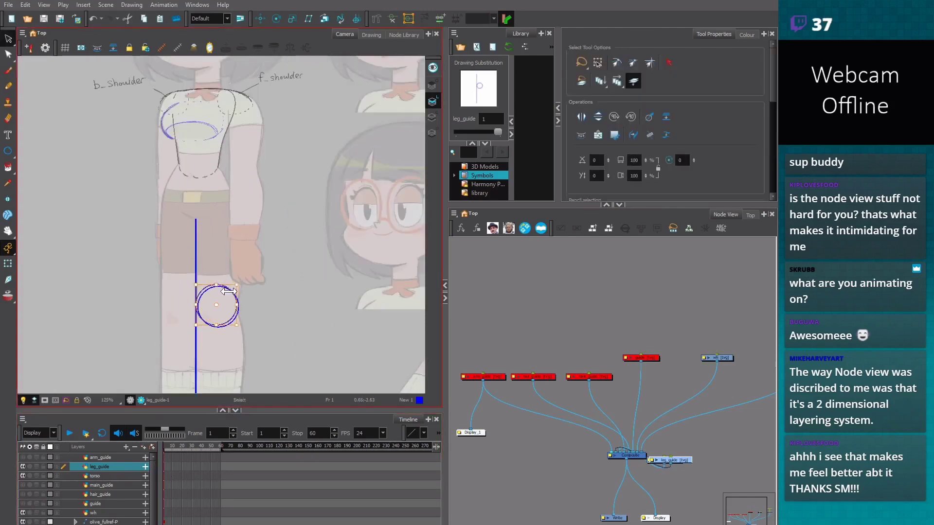
{"action": "left_click_drag", "start_coordinate": [217, 305], "coordinate": [216, 219]}
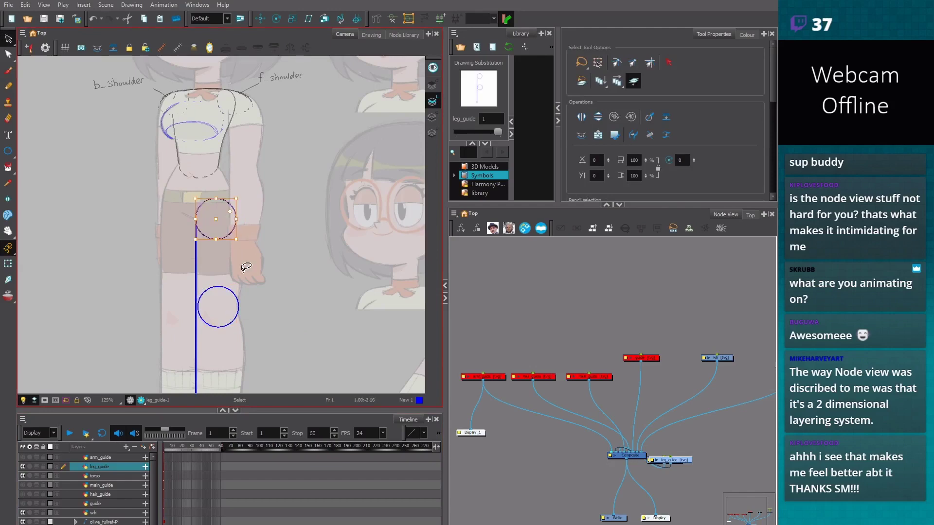
{"action": "key", "text": "ctrl+z"}
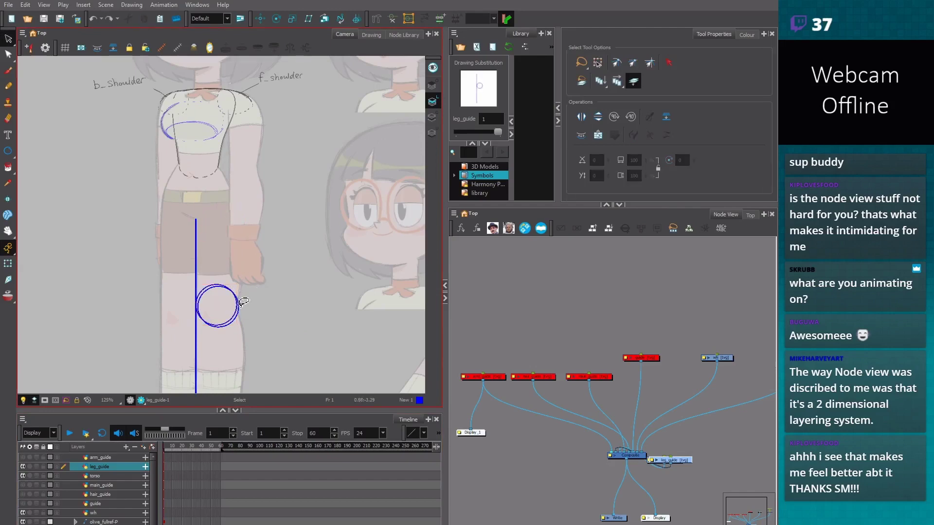
Check the neighbouring art layer of leg_guide, then duplicate the knee circle straight up to the hip, just below the belt
{"action": "left_click", "coordinate": [433, 118]}
{"action": "left_click", "coordinate": [359, 183]}
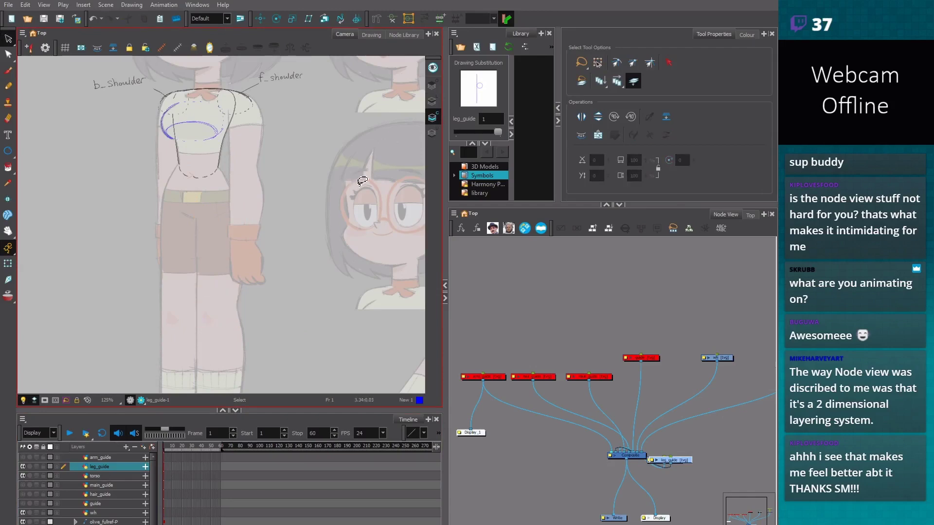
{"action": "left_click", "coordinate": [432, 101]}
{"action": "left_click", "coordinate": [216, 305]}
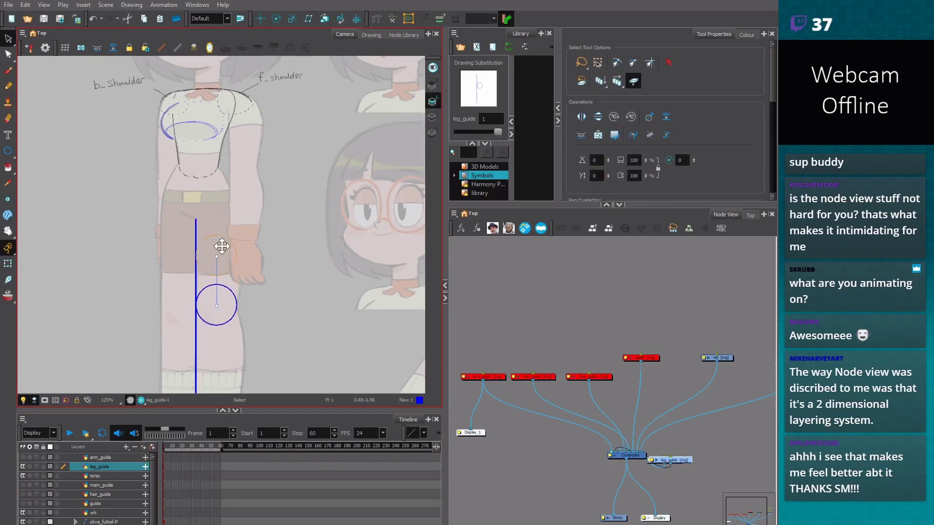
{"action": "left_click_drag", "start_coordinate": [222, 247], "coordinate": [222, 208]}
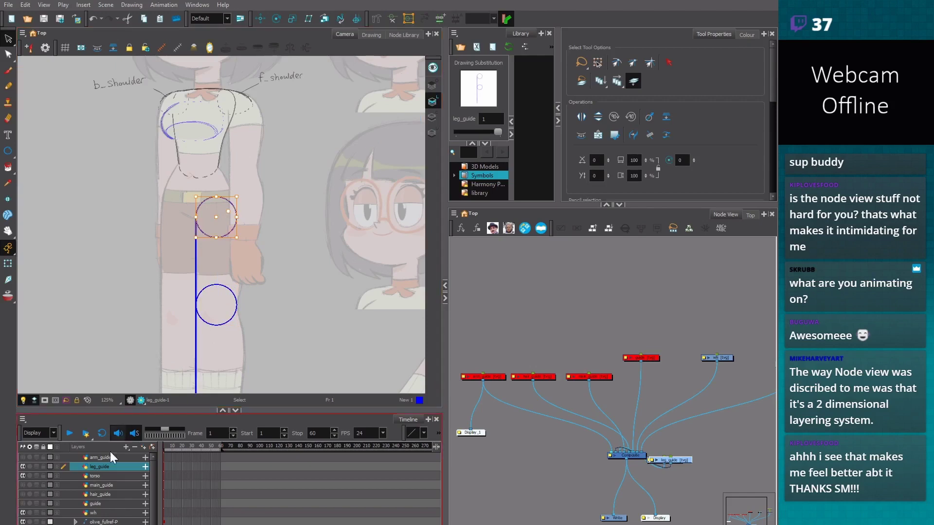
Show the main_guide layer and compare the hip and knee circles with its leg outline
{"action": "left_click", "coordinate": [22, 484]}
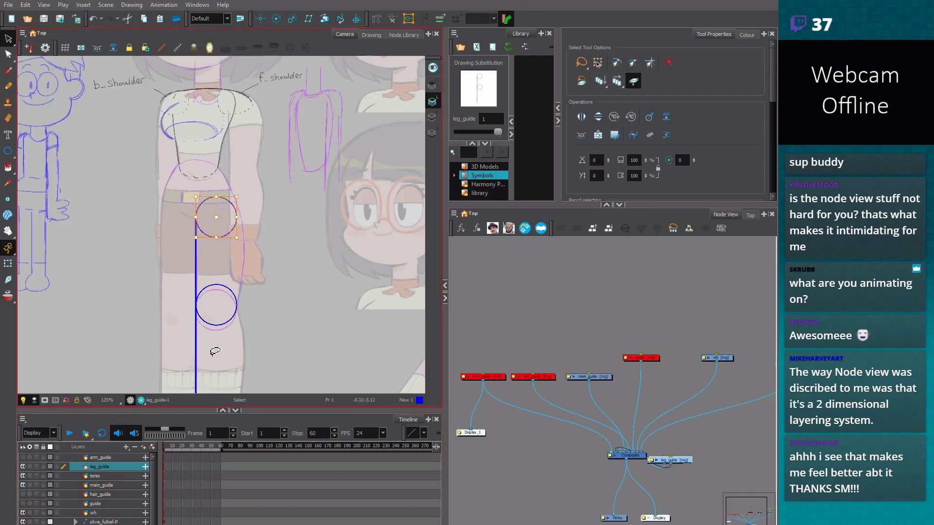
{"action": "key", "text": "2"}
{"action": "scroll", "coordinate": [275, 269], "scroll_direction": "up", "scroll_amount": 1}
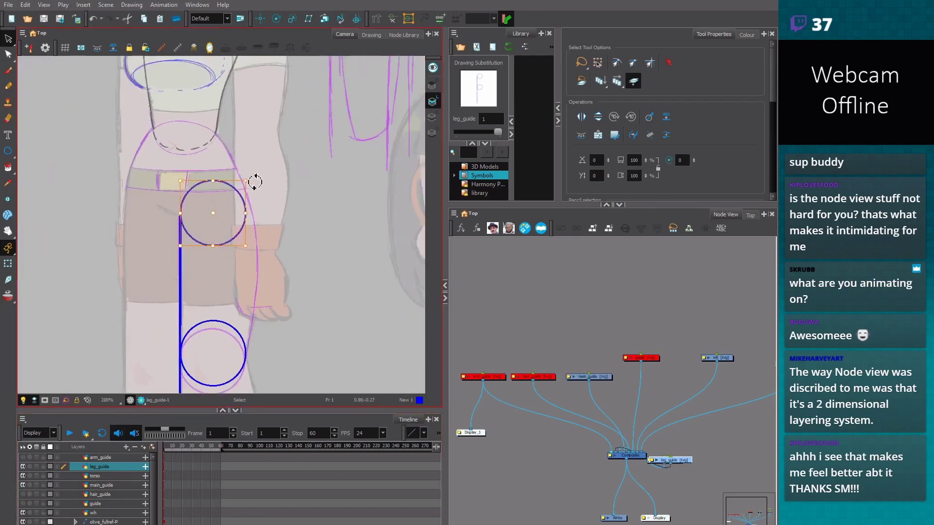
{"action": "scroll", "coordinate": [271, 187], "scroll_direction": "down", "scroll_amount": 2}
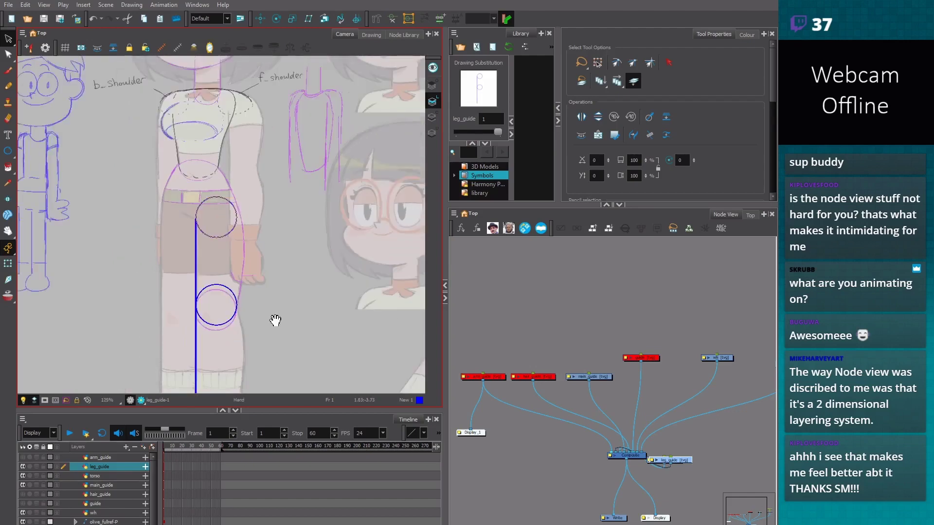
{"action": "left_click_drag", "start_coordinate": [276, 320], "coordinate": [270, 241]}
{"action": "left_click", "coordinate": [225, 240]}
{"action": "left_click", "coordinate": [267, 238]}
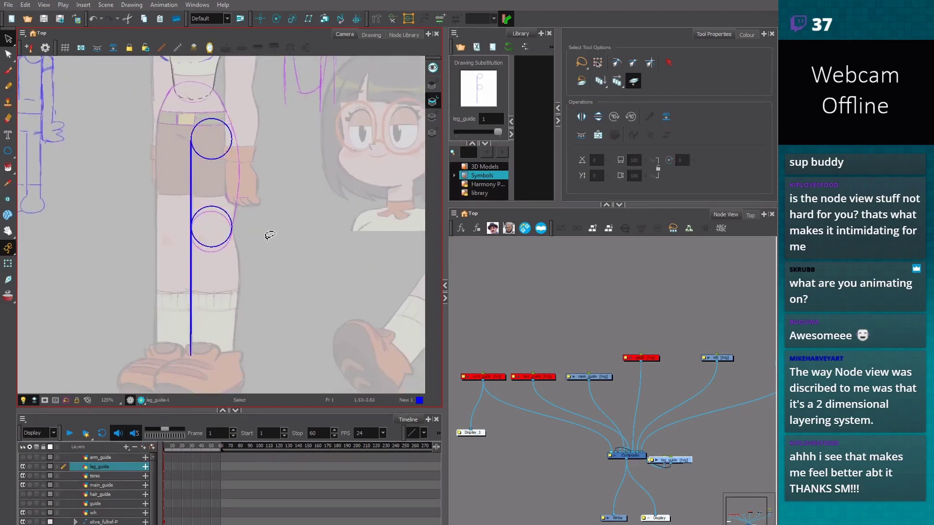
{"action": "left_click", "coordinate": [235, 218]}
{"action": "left_click", "coordinate": [277, 268]}
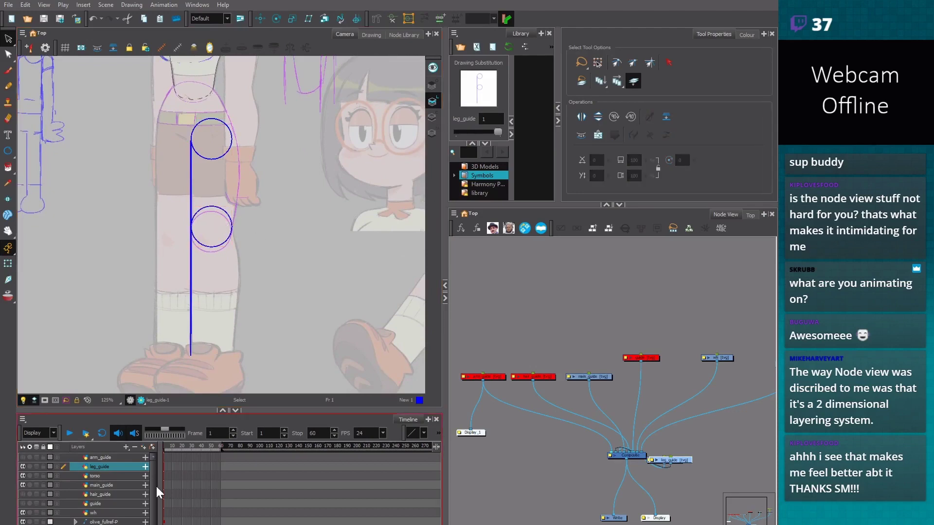
Delete the old knee circle and vertical leg line from main_guide, keeping the outer thigh curve
{"action": "left_click", "coordinate": [163, 486]}
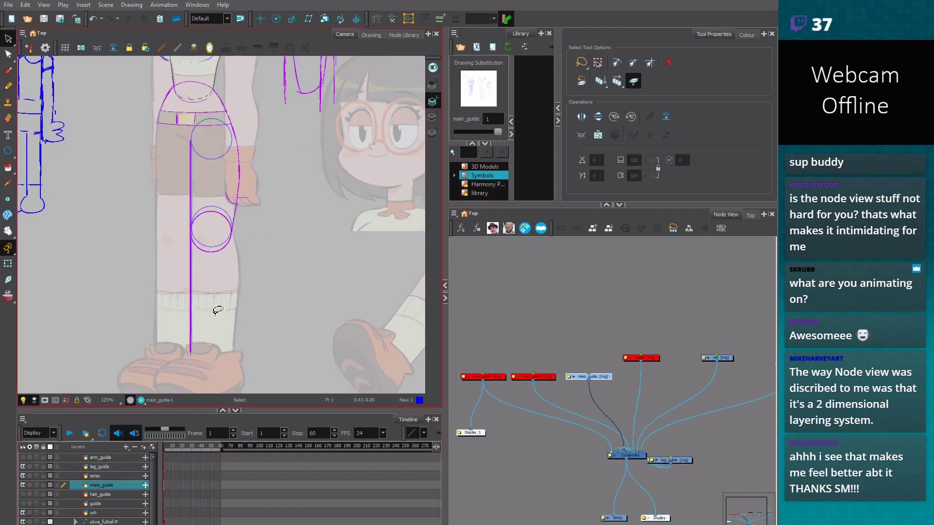
{"action": "left_click", "coordinate": [229, 237]}
{"action": "left_click_drag", "start_coordinate": [264, 185], "coordinate": [267, 346]}
{"action": "key", "text": "Delete"}
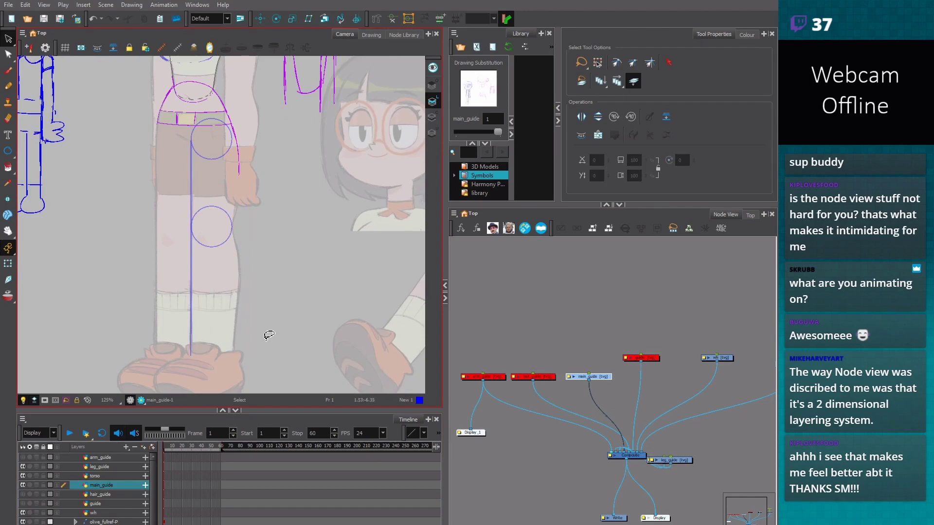
{"action": "key", "text": "ctrl+z"}
{"action": "mouse_move", "coordinate": [209, 290]}
{"action": "left_mouse_down"}
{"action": "mouse_move", "coordinate": [214, 264]}
{"action": "mouse_move", "coordinate": [175, 233]}
{"action": "left_mouse_up"}
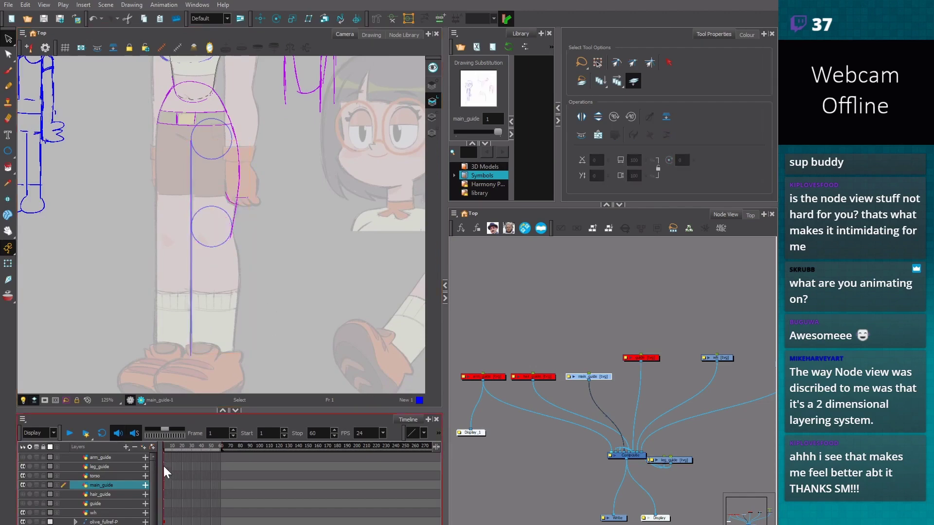
Duplicate the knee circle on the leg_guide layer straight down to the ankle, over the front shoe
{"action": "left_click", "coordinate": [164, 467]}
{"action": "left_click", "coordinate": [164, 468]}
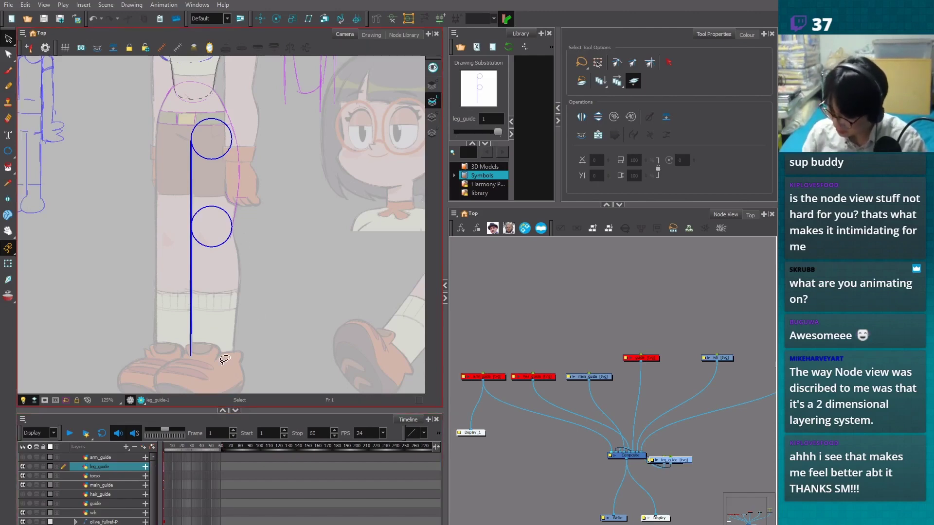
{"action": "left_click", "coordinate": [218, 243]}
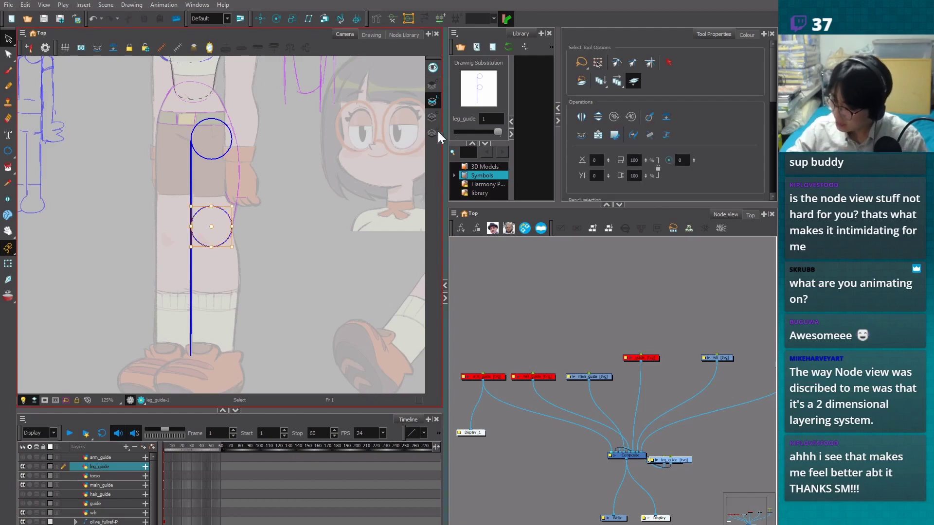
{"action": "left_click", "coordinate": [249, 211]}
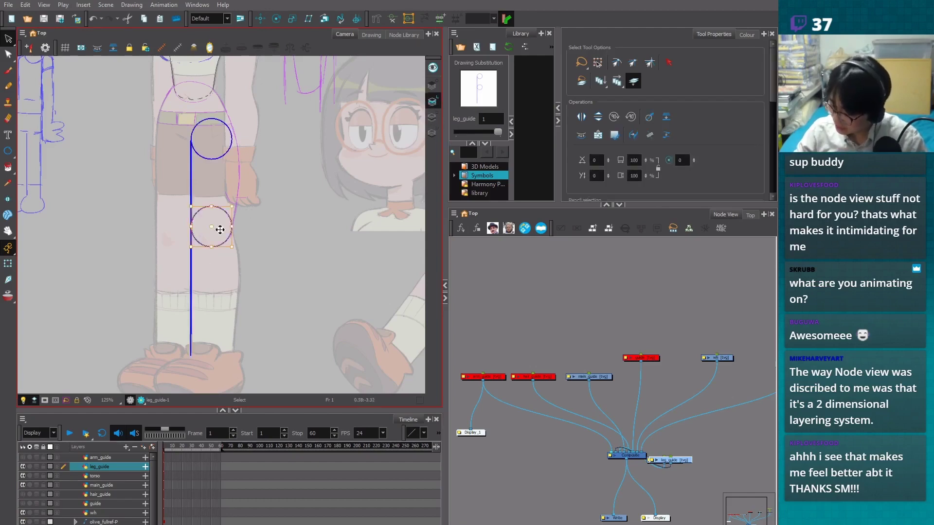
{"action": "left_click_drag", "start_coordinate": [219, 225], "coordinate": [215, 350]}
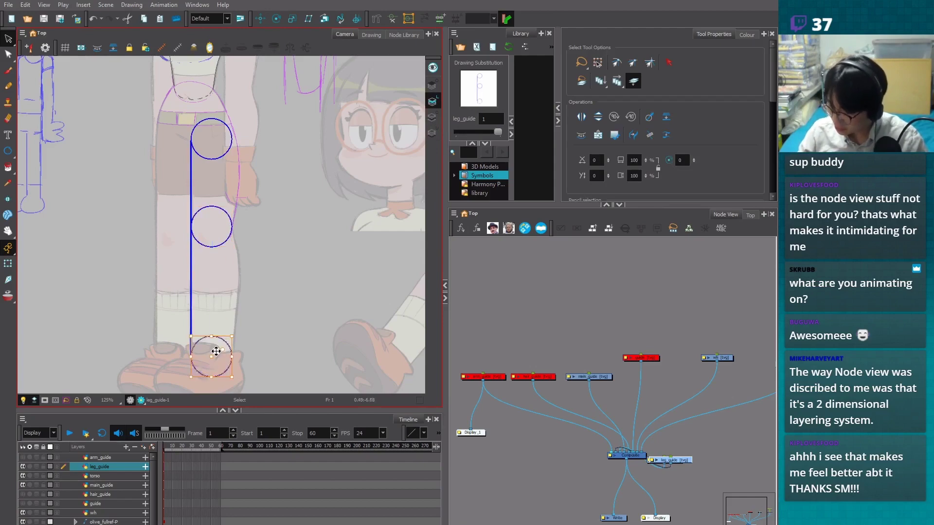
Draw the front leg's outer calf contour with the Brush, from the knee circle down to the ankle circle
{"action": "key", "text": "alt+b"}
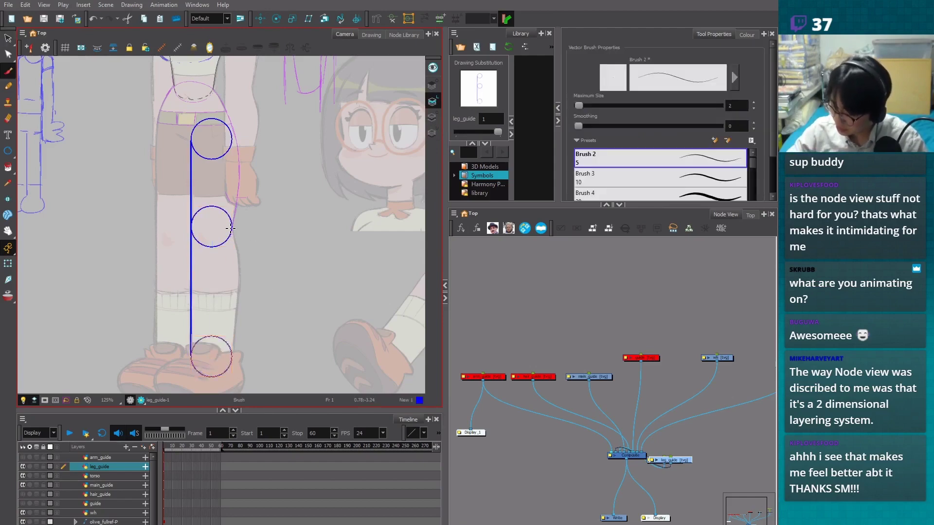
{"action": "key", "text": "2"}
{"action": "left_click_drag", "start_coordinate": [235, 229], "coordinate": [242, 264]}
{"action": "mouse_move", "coordinate": [250, 283]}
{"action": "left_mouse_down"}
{"action": "mouse_move", "coordinate": [246, 215]}
{"action": "mouse_move", "coordinate": [229, 359]}
{"action": "left_mouse_up"}
Enlarge the hip circle slightly up and outward so it reaches the outer thigh curve of main_guide
{"action": "scroll", "coordinate": [252, 250], "scroll_direction": "up", "scroll_amount": 4}
{"action": "scroll", "coordinate": [225, 229], "scroll_direction": "up", "scroll_amount": 1}
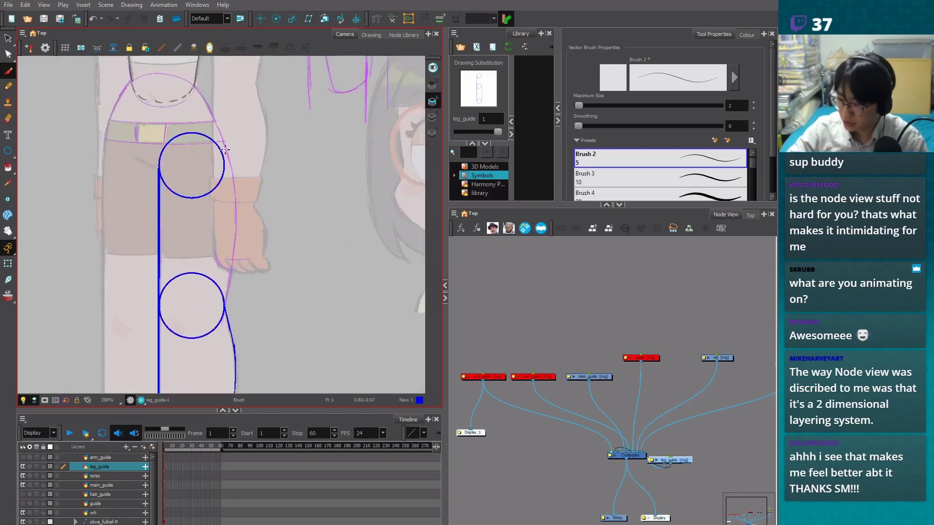
{"action": "key", "text": "alt+s"}
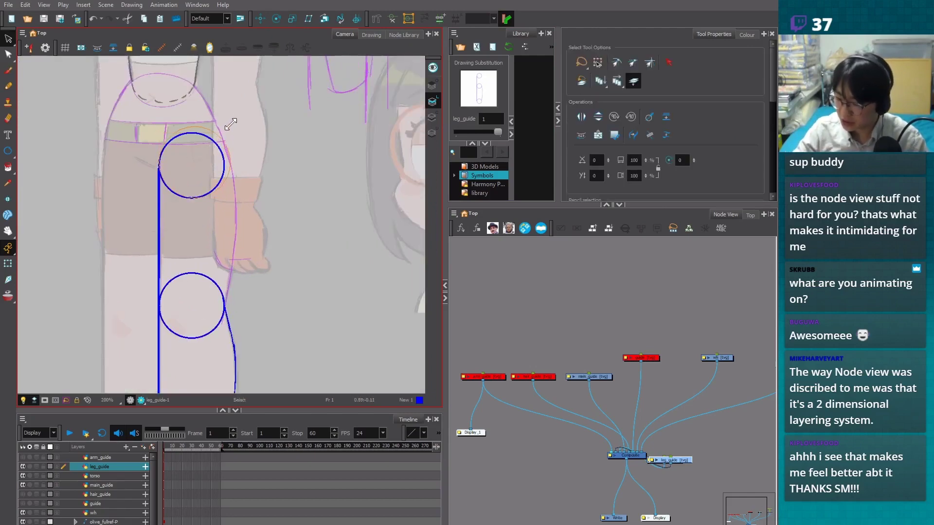
{"action": "left_click_drag", "start_coordinate": [231, 124], "coordinate": [234, 119]}
Draw the front leg's outer thigh contour with the Brush, following the main_guide curve from the hip circle to the knee circle
{"action": "key", "text": "alt+b"}
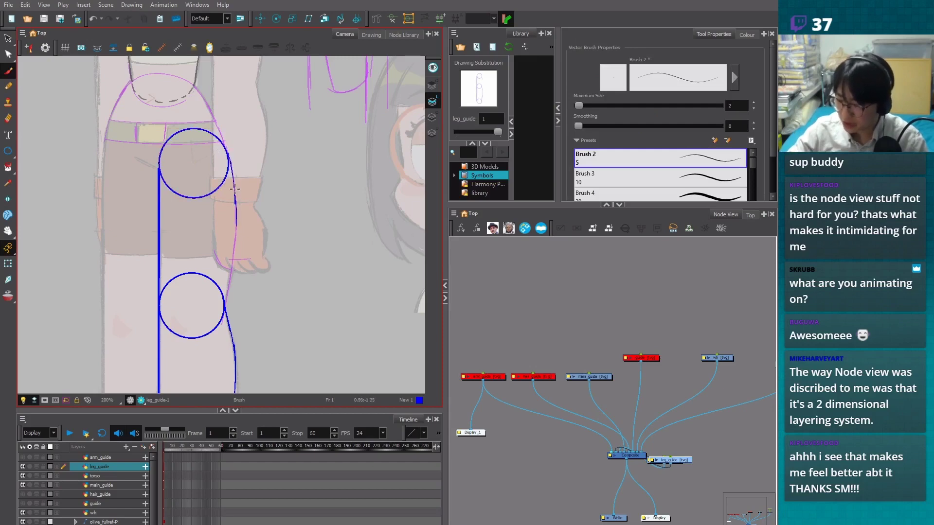
{"action": "mouse_move", "coordinate": [231, 170]}
{"action": "left_mouse_down"}
{"action": "mouse_move", "coordinate": [236, 241]}
{"action": "mouse_move", "coordinate": [225, 296]}
{"action": "left_mouse_up"}
{"action": "left_click_drag", "start_coordinate": [233, 264], "coordinate": [223, 319]}
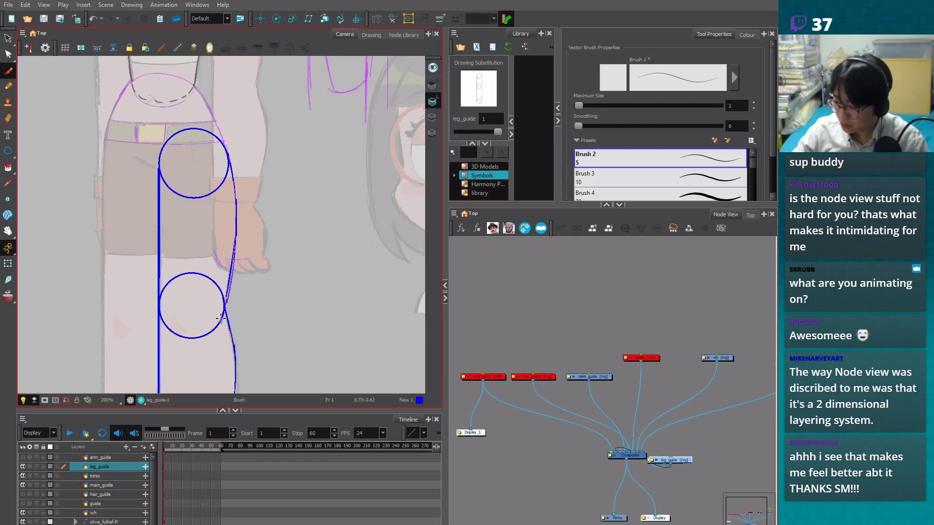
Undo the last thigh stroke, redraw the outer thigh contour's lower end into the knee circle, and widen the Camera view slightly
{"action": "key", "text": "ctrl+z"}
{"action": "left_click_drag", "start_coordinate": [233, 251], "coordinate": [226, 289]}
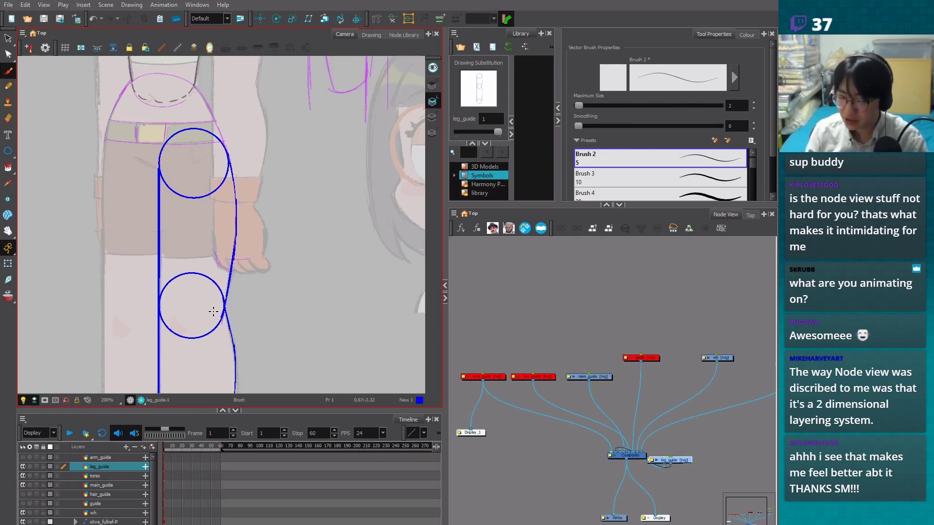
{"action": "scroll", "coordinate": [213, 312], "scroll_direction": "down", "scroll_amount": 3}
{"action": "scroll", "coordinate": [267, 327], "scroll_direction": "up", "scroll_amount": 2}
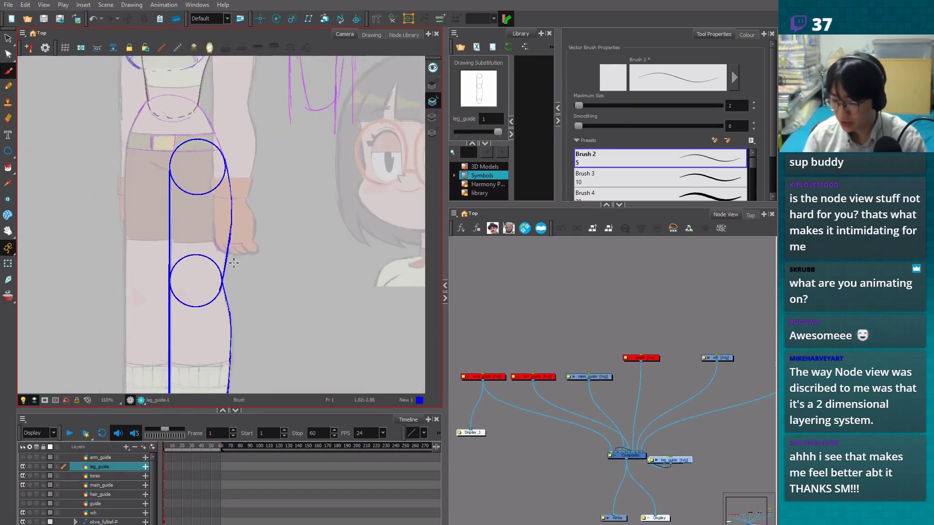
{"action": "scroll", "coordinate": [251, 289], "scroll_direction": "down", "scroll_amount": 1}
{"action": "left_click_drag", "start_coordinate": [267, 290], "coordinate": [277, 246]}
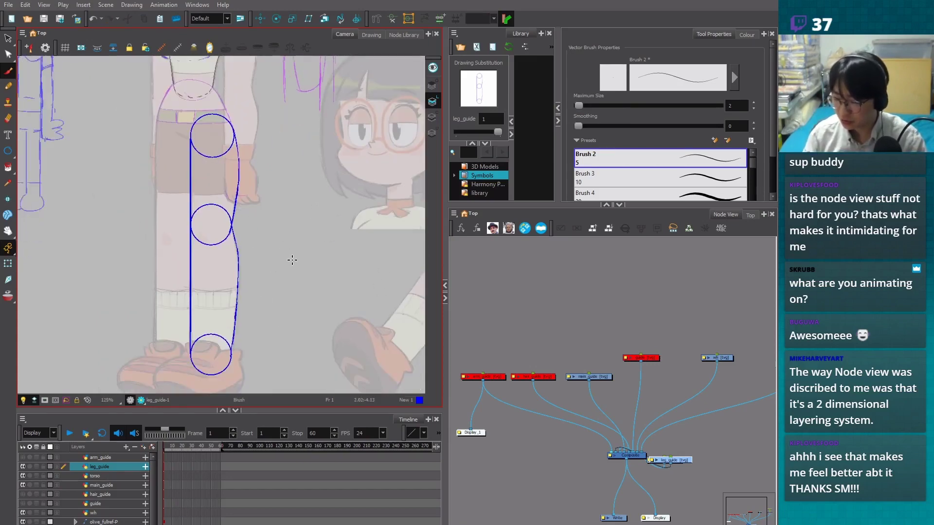
{"action": "left_click_drag", "start_coordinate": [280, 310], "coordinate": [283, 301]}
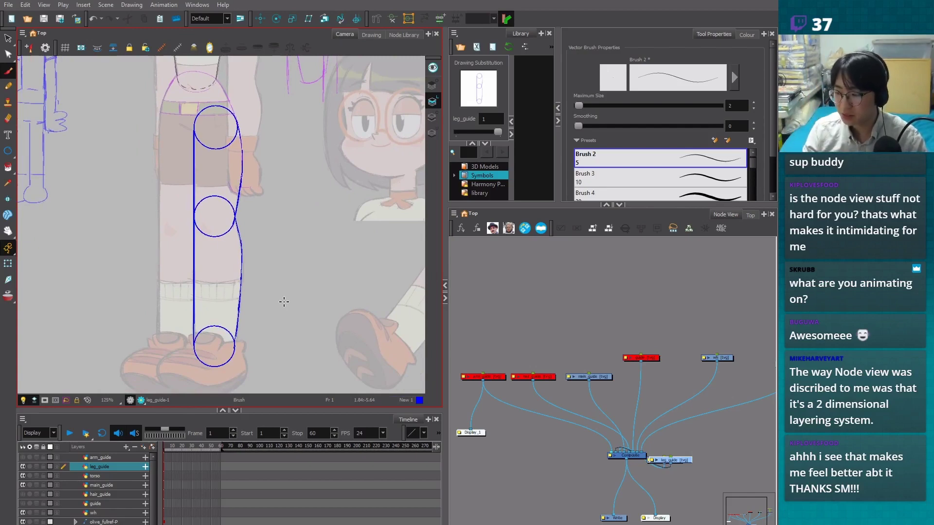
{"action": "left_click_drag", "start_coordinate": [443, 266], "coordinate": [455, 267]}
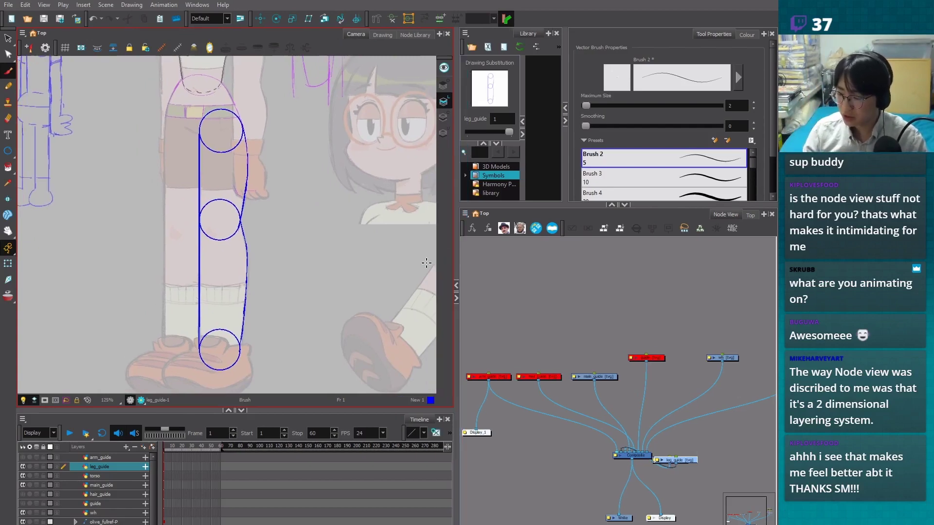
Retouch the front leg's outer contour with the Brush where it meets the ankle and knee circles
{"action": "left_click_drag", "start_coordinate": [293, 328], "coordinate": [294, 319]}
{"action": "left_click_drag", "start_coordinate": [307, 352], "coordinate": [302, 318]}
{"action": "key", "text": "2"}
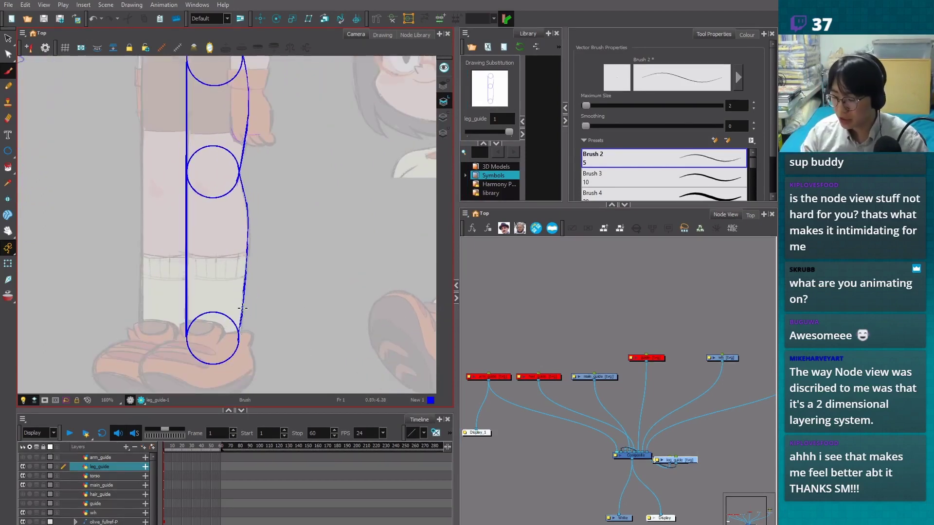
{"action": "left_click_drag", "start_coordinate": [244, 303], "coordinate": [239, 337]}
{"action": "scroll", "coordinate": [235, 247], "scroll_direction": "up", "scroll_amount": 3}
{"action": "left_click_drag", "start_coordinate": [227, 228], "coordinate": [238, 278]}
{"action": "key", "text": "1"}
{"action": "left_click_drag", "start_coordinate": [279, 246], "coordinate": [318, 213]}
{"action": "key", "text": "2"}
{"action": "key", "text": "2"}
{"action": "key", "text": "1"}
{"action": "key", "text": "1"}
{"action": "key", "text": "2"}
{"action": "key", "text": "2"}
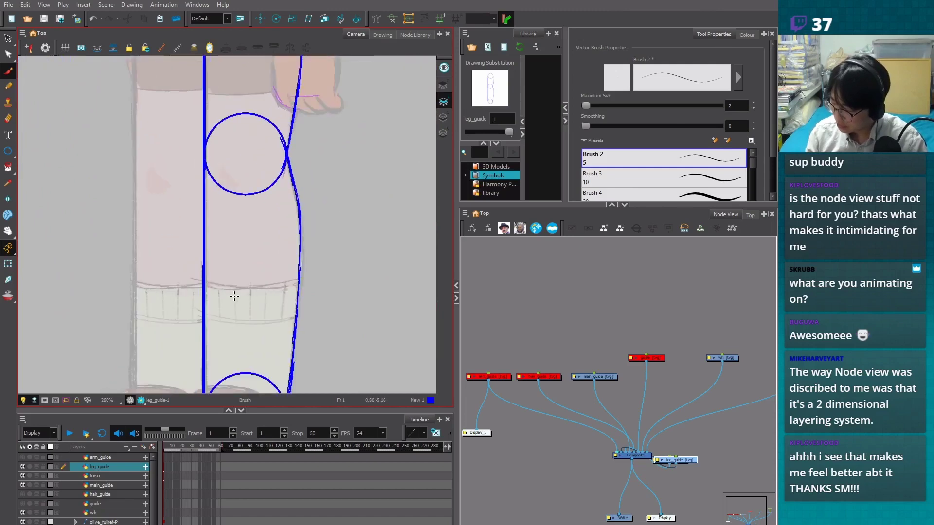
Draw a slightly curved sock line with the Brush across the front leg's shin, along the top edge of the reference sock
{"action": "left_click_drag", "start_coordinate": [215, 283], "coordinate": [298, 277]}
{"action": "left_click_drag", "start_coordinate": [208, 280], "coordinate": [288, 282]}
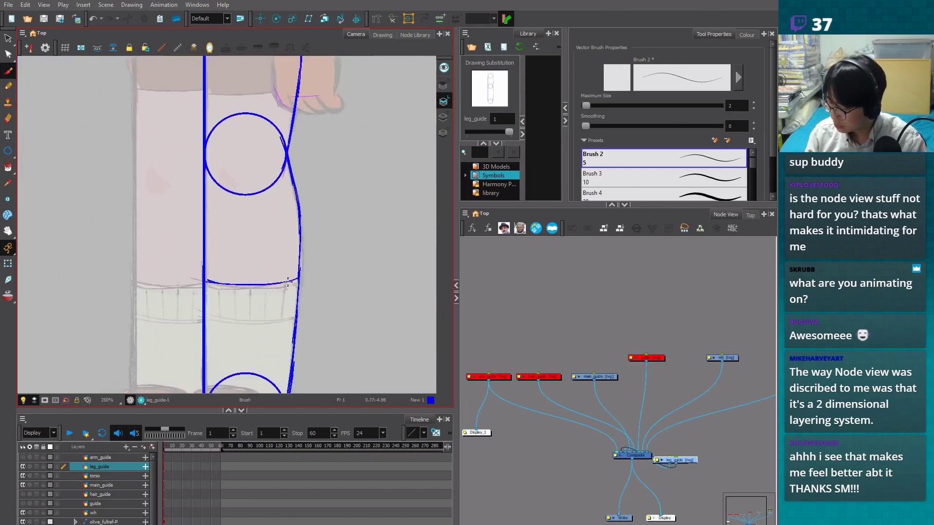
{"action": "key", "text": "1"}
{"action": "key", "text": "1"}
{"action": "key", "text": "1"}
{"action": "key", "text": "1"}
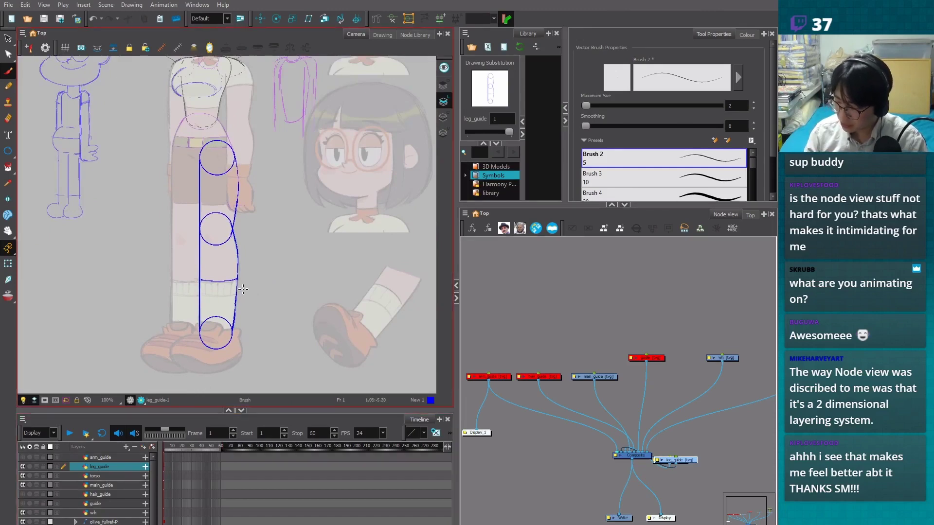
Copy all the front leg strokes of leg_guide into the drawing's Colour Art layer
{"action": "key", "text": "alt+s"}
{"action": "key", "text": "ctrl+a"}
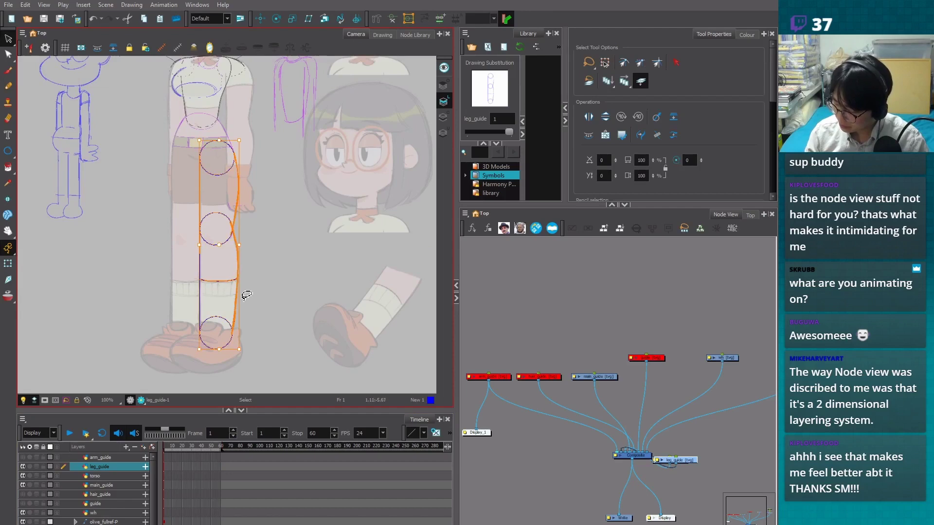
{"action": "left_click", "coordinate": [444, 116]}
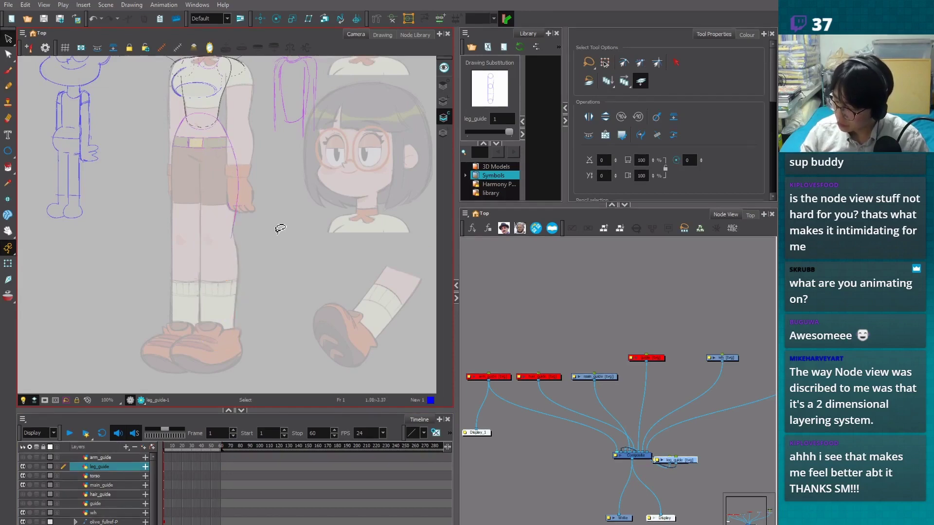
{"action": "left_click", "coordinate": [747, 34]}
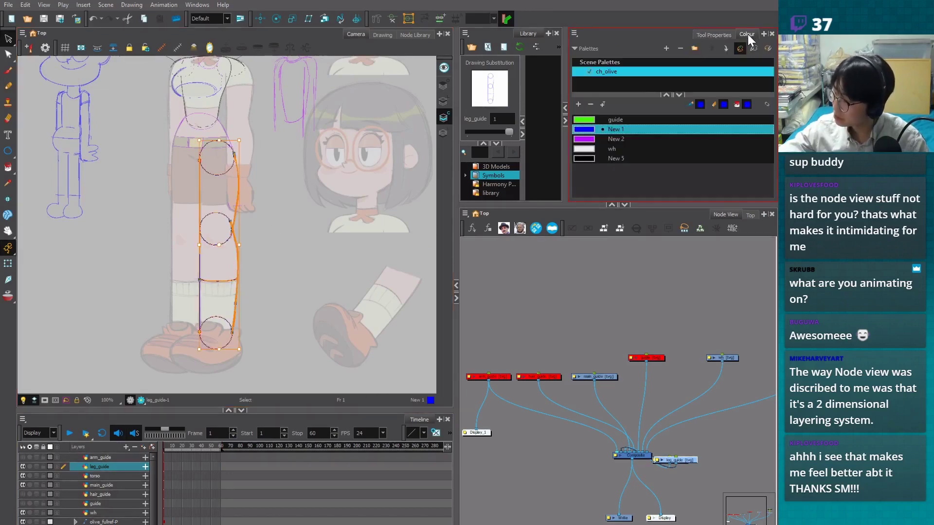
Recolour the copied leg with the purple New 2 swatch and move it sideways over the reference's back leg
{"action": "left_click", "coordinate": [602, 139]}
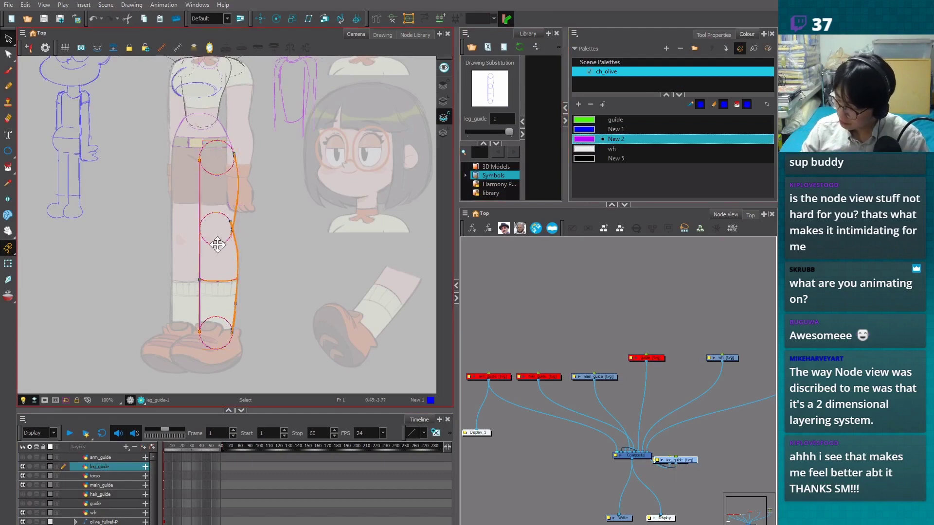
{"action": "left_click_drag", "start_coordinate": [215, 242], "coordinate": [195, 241]}
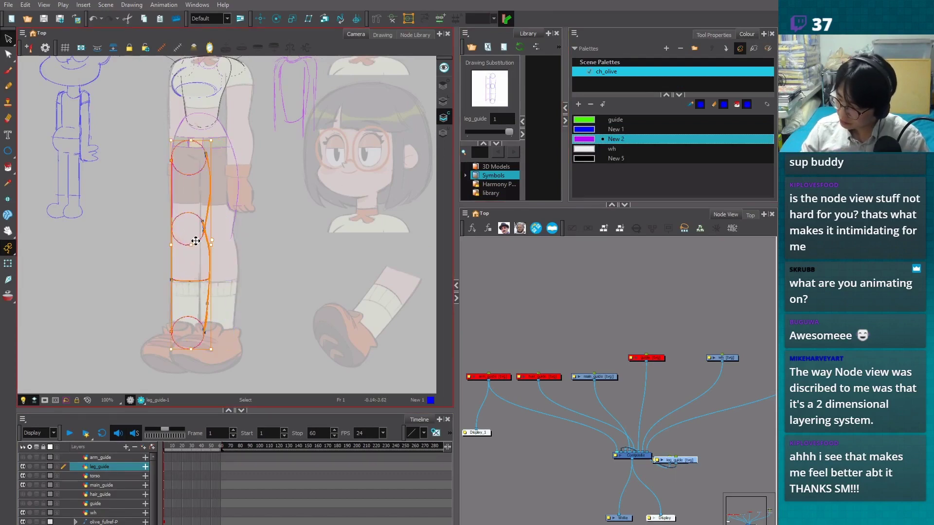
{"action": "left_click", "coordinate": [274, 242]}
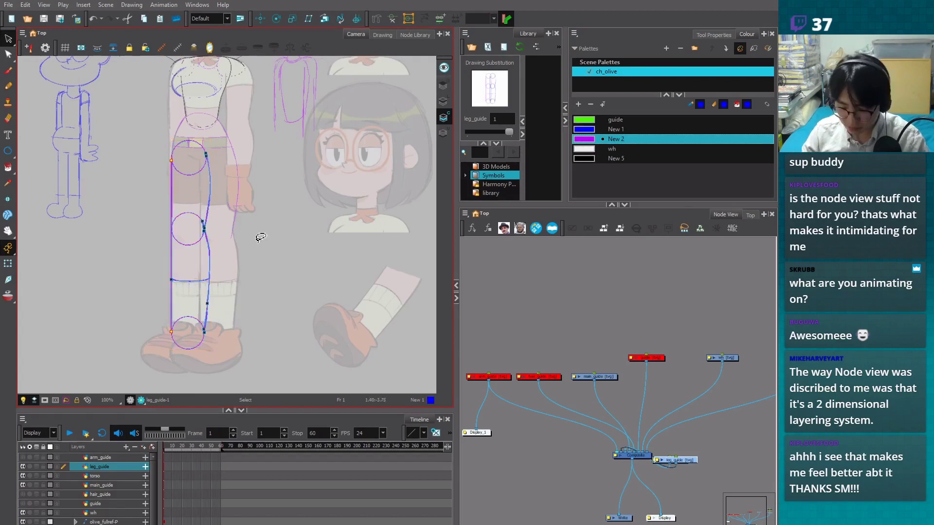
Hide and show the wh layer to compare both leg guides with the full-colour reference
{"action": "left_click", "coordinate": [8, 264]}
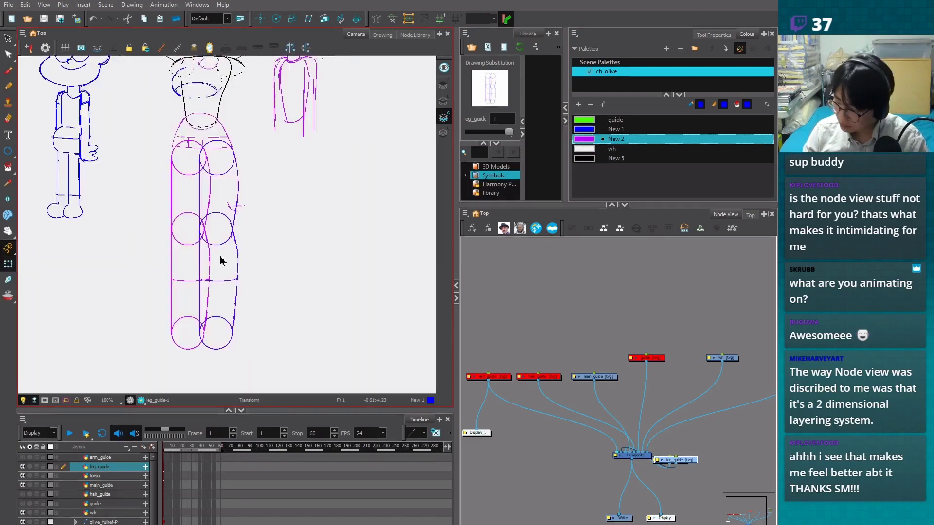
{"action": "left_click", "coordinate": [284, 278]}
{"action": "key", "text": "Escape"}
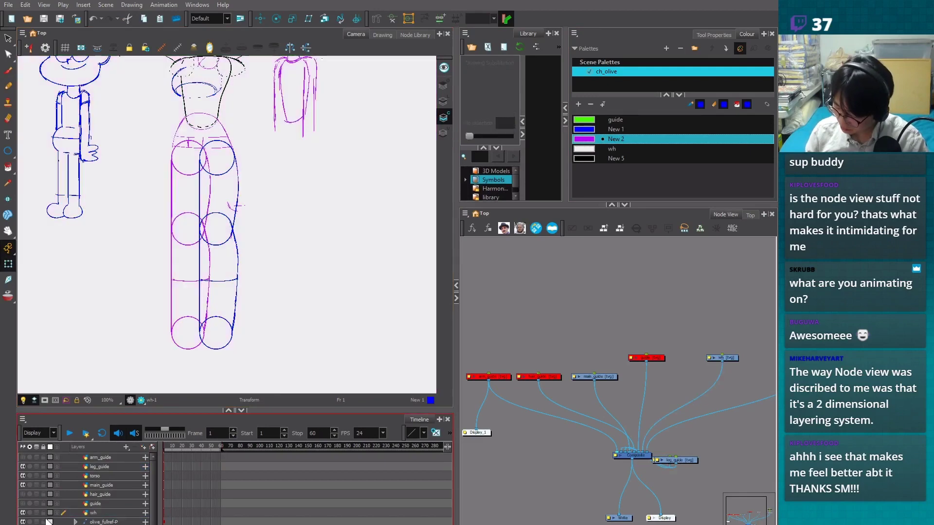
{"action": "left_click", "coordinate": [23, 512]}
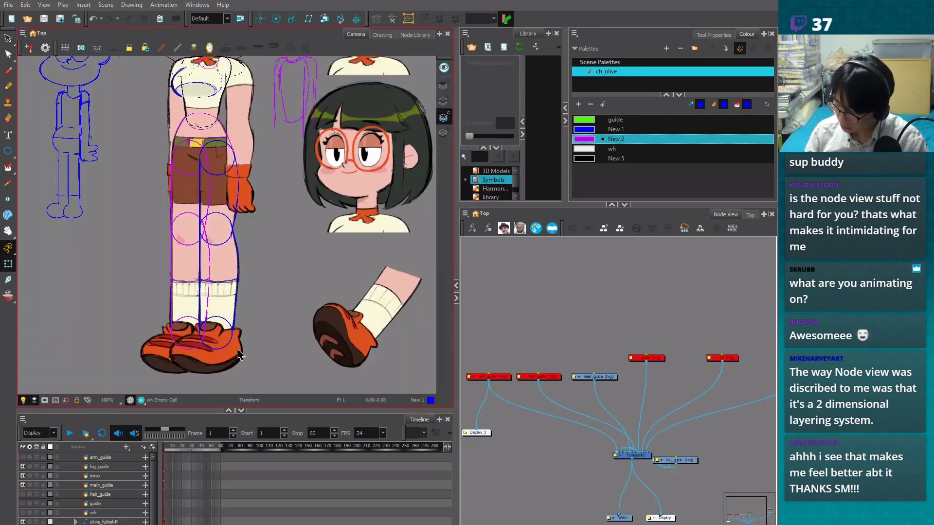
{"action": "left_click", "coordinate": [23, 513]}
Set the alpha of the wh palette colour to 200 so the reference shows faintly through the white overlay
{"action": "double_click", "coordinate": [587, 147]}
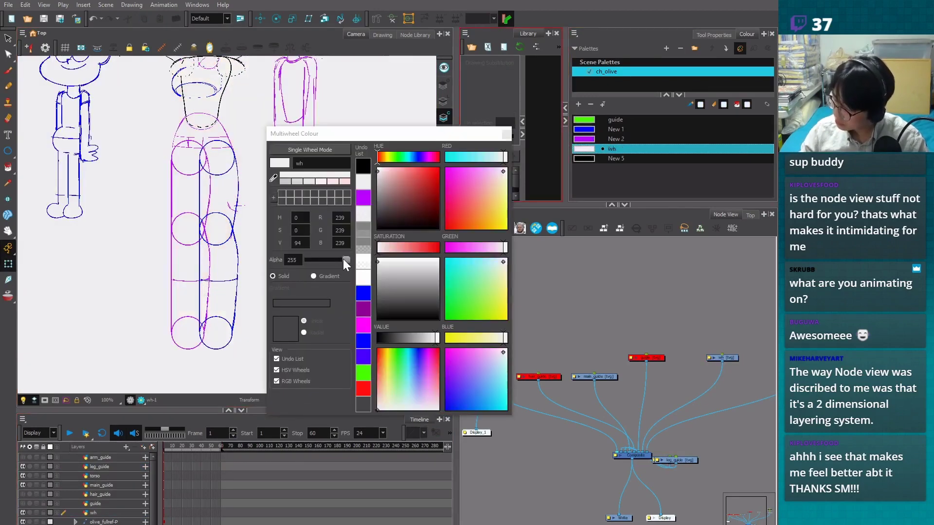
{"action": "left_click_drag", "start_coordinate": [342, 258], "coordinate": [334, 259]}
{"action": "left_click", "coordinate": [506, 134]}
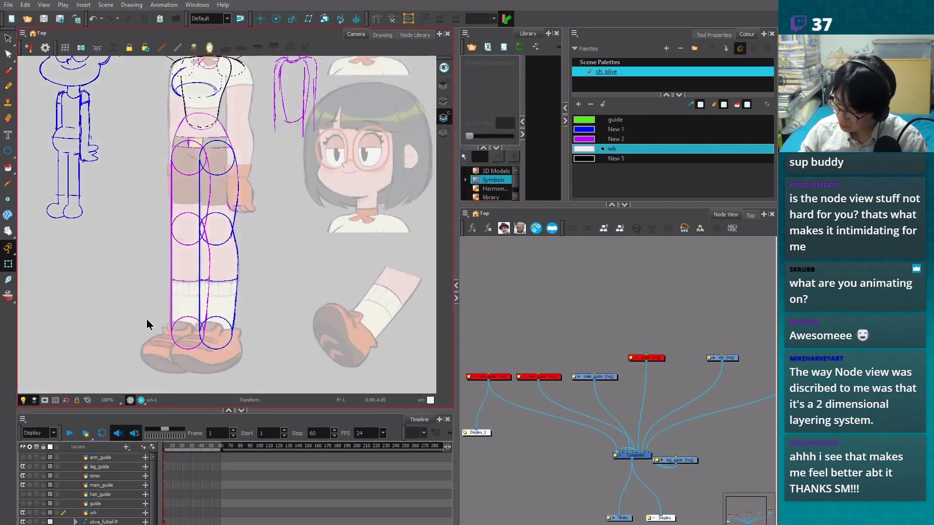
{"action": "key", "text": "alt+s"}
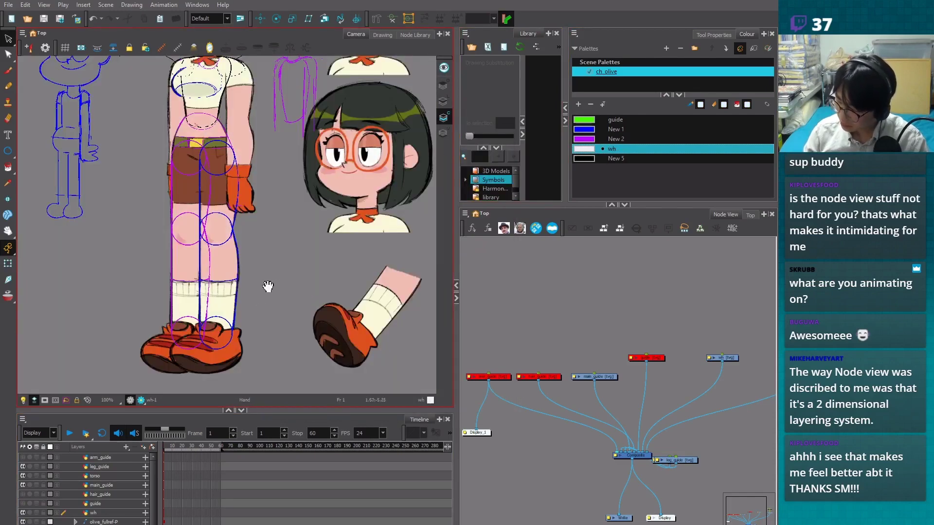
{"action": "left_click_drag", "start_coordinate": [267, 286], "coordinate": [261, 311]}
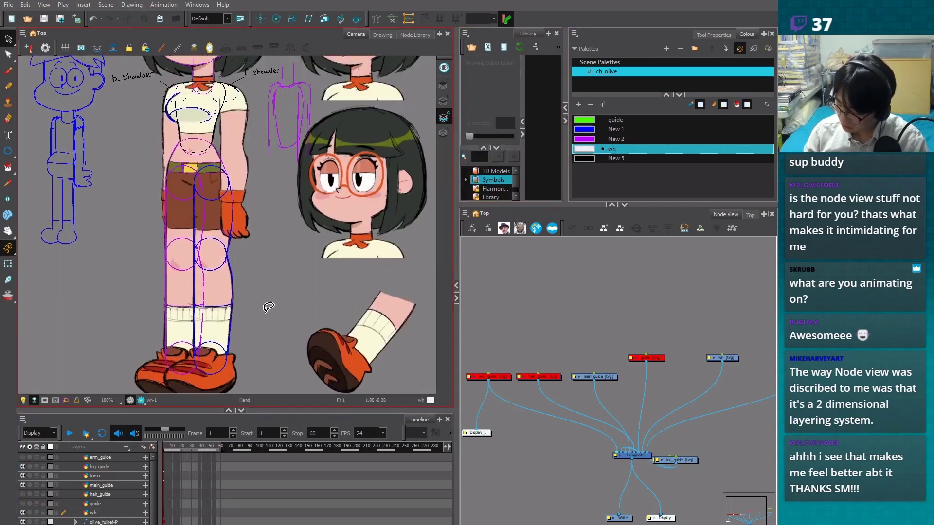
{"action": "left_click", "coordinate": [111, 514]}
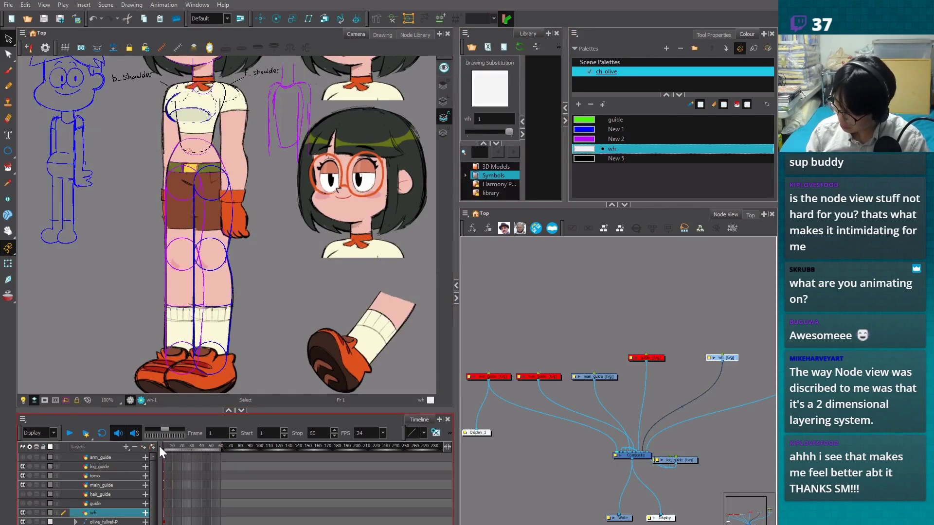
{"action": "double_click", "coordinate": [584, 149]}
{"action": "left_click_drag", "start_coordinate": [334, 260], "coordinate": [338, 258]}
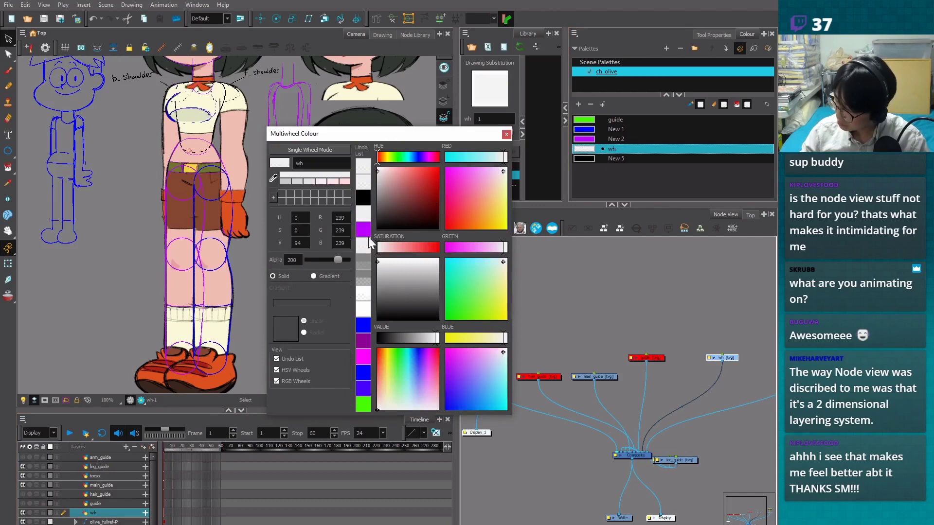
{"action": "left_click", "coordinate": [506, 133]}
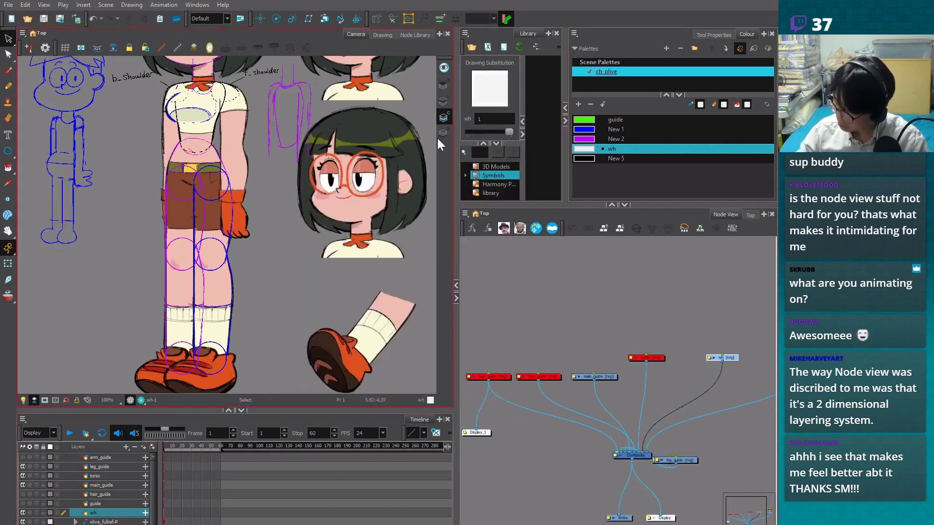
Return to the Line Art layer, make the leg_guide drawing active and display both legs together
{"action": "key", "text": "l"}
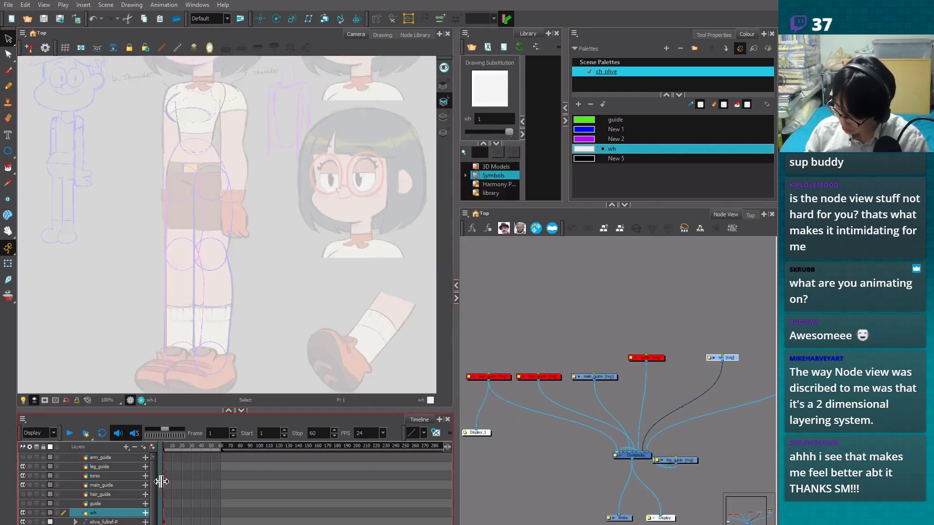
{"action": "left_click", "coordinate": [165, 468]}
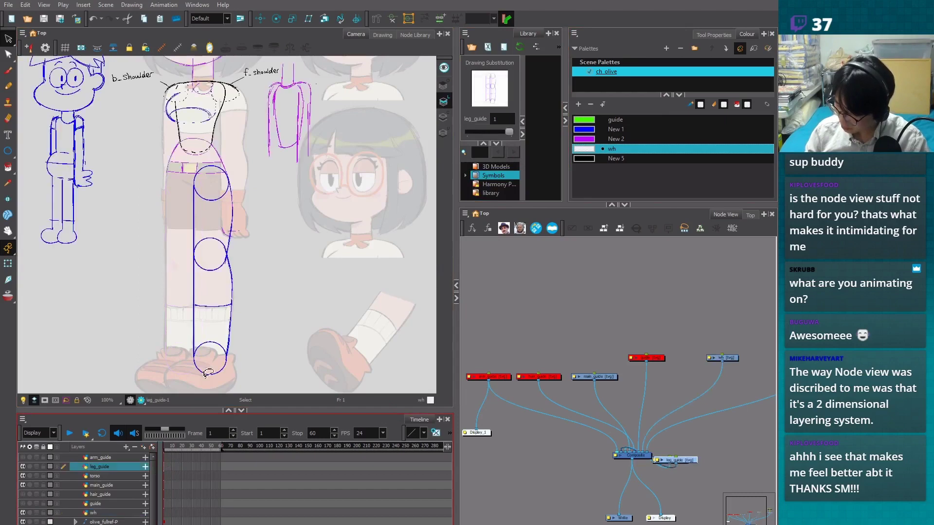
{"action": "left_click", "coordinate": [440, 70]}
{"action": "left_click_drag", "start_coordinate": [307, 253], "coordinate": [316, 258]}
{"action": "left_click", "coordinate": [443, 69]}
{"action": "key", "text": "2"}
{"action": "key", "text": "2"}
Lock the wh layer so the white overlay cannot be selected in the Camera view
{"action": "left_click", "coordinate": [9, 264]}
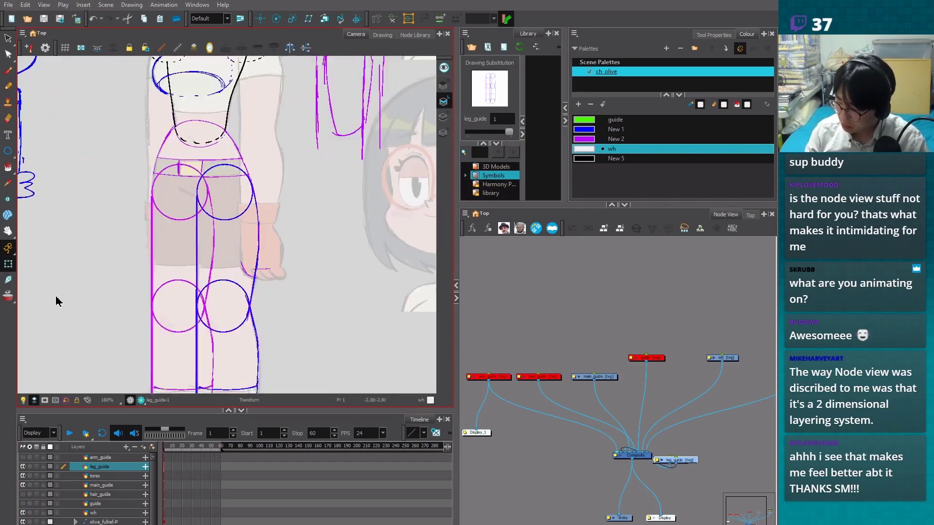
{"action": "left_click", "coordinate": [64, 291]}
{"action": "key", "text": "1"}
{"action": "key", "text": "1"}
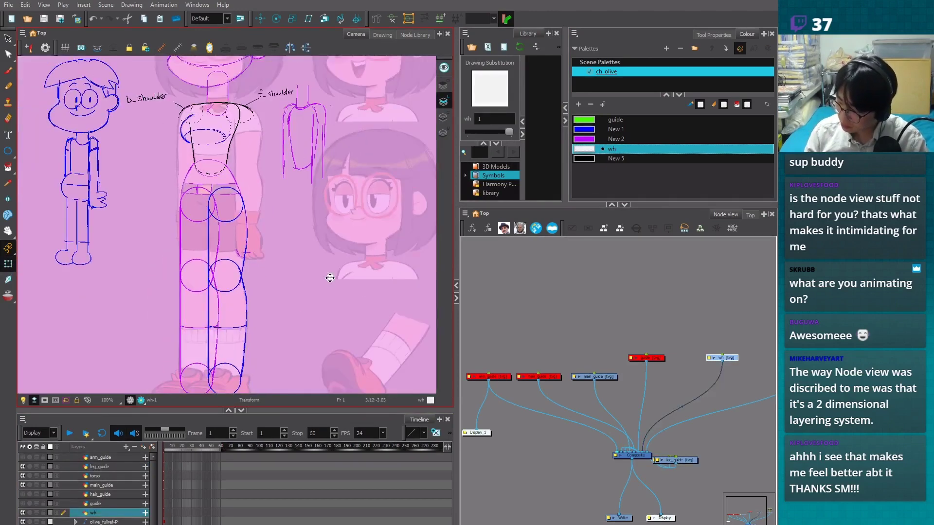
{"action": "left_click", "coordinate": [44, 512]}
{"action": "left_click", "coordinate": [298, 323]}
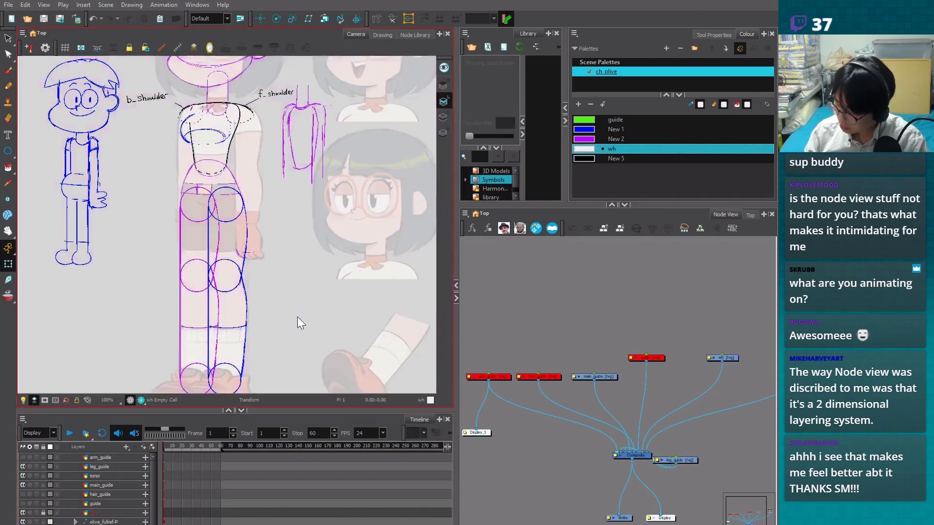
Add a vector drawing layer named pelvis_guide above the torso layer
{"action": "key", "text": "1"}
{"action": "left_click_drag", "start_coordinate": [290, 325], "coordinate": [281, 329]}
{"action": "scroll", "coordinate": [279, 335], "scroll_direction": "up", "scroll_amount": 1}
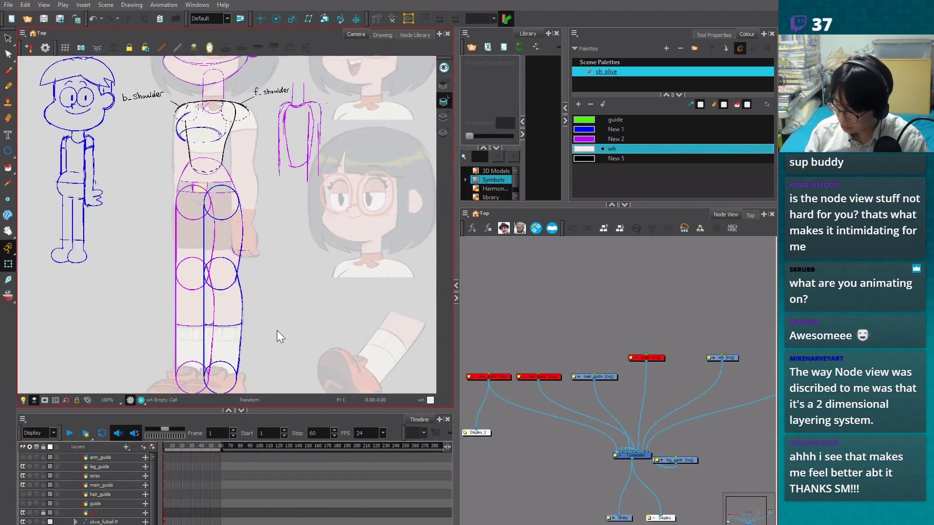
{"action": "scroll", "coordinate": [232, 275], "scroll_direction": "up", "scroll_amount": 1}
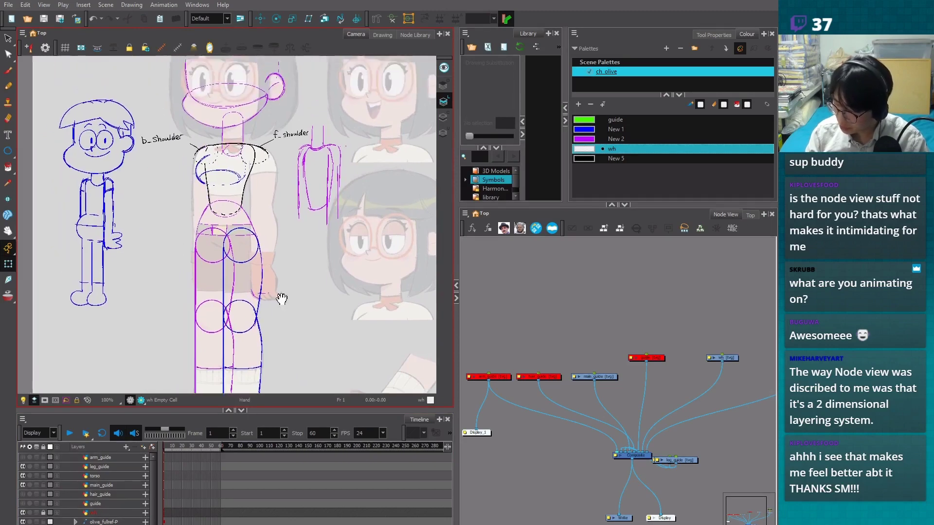
{"action": "scroll", "coordinate": [281, 299], "scroll_direction": "up", "scroll_amount": 2}
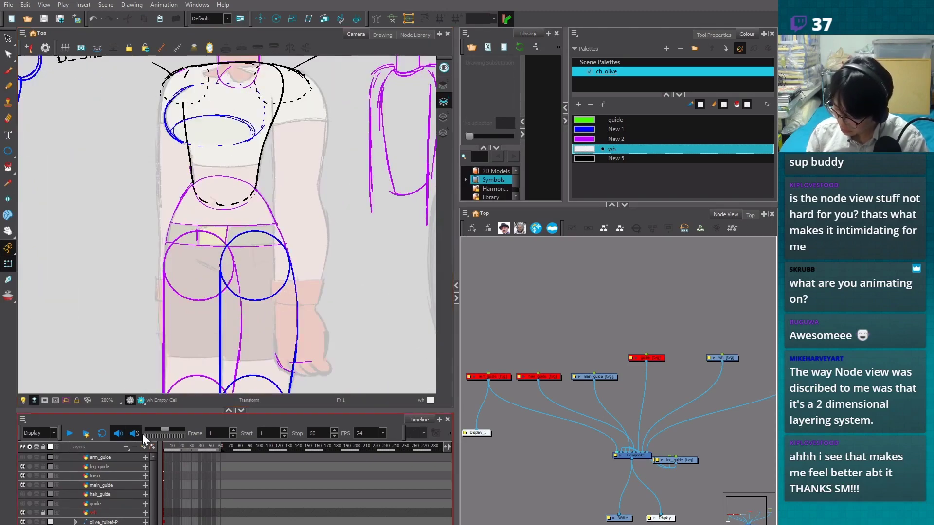
{"action": "left_click", "coordinate": [163, 485]}
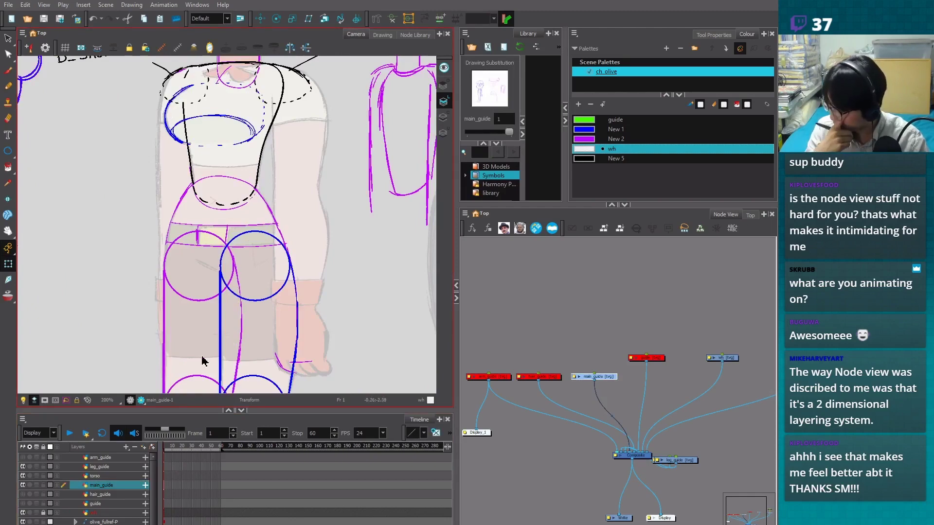
{"action": "scroll", "coordinate": [313, 258], "scroll_direction": "up", "scroll_amount": 1}
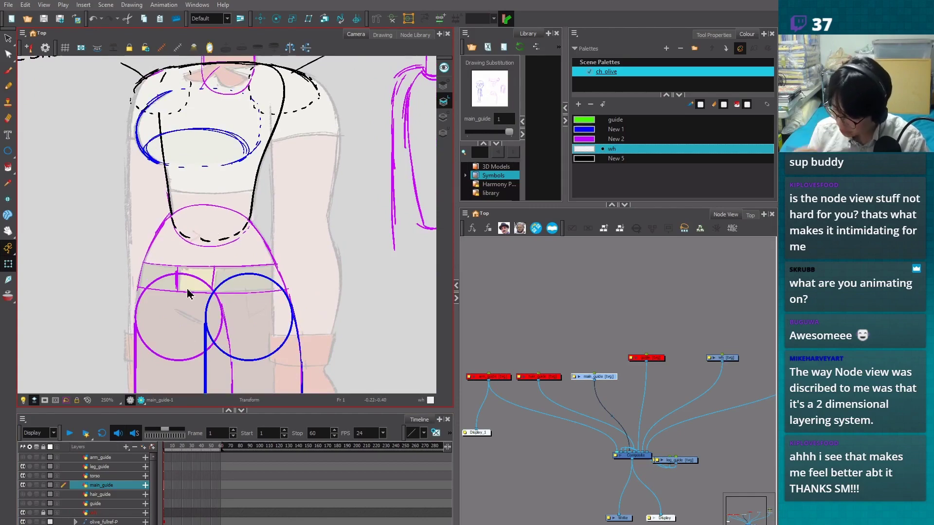
{"action": "left_click", "coordinate": [116, 474]}
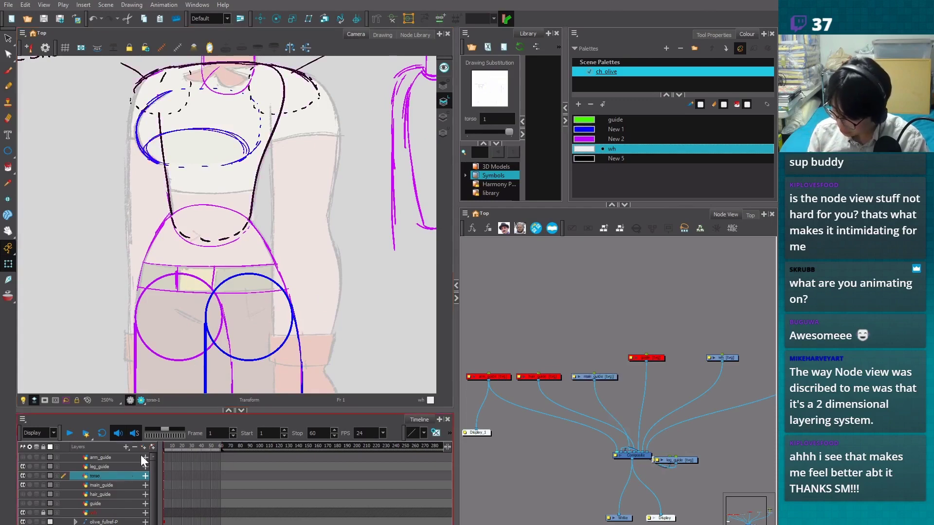
{"action": "left_click", "coordinate": [143, 447]}
{"action": "type", "text": "pe"}
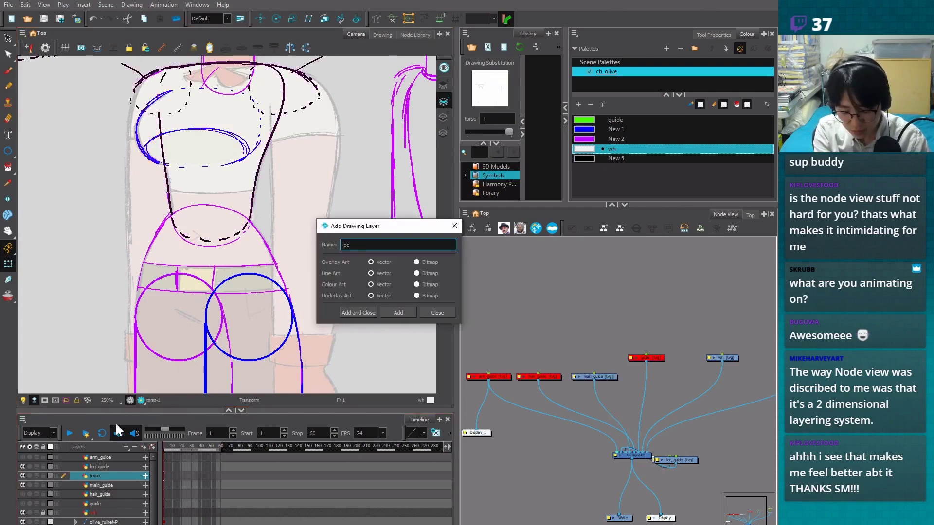
{"action": "type", "text": "lvis"}
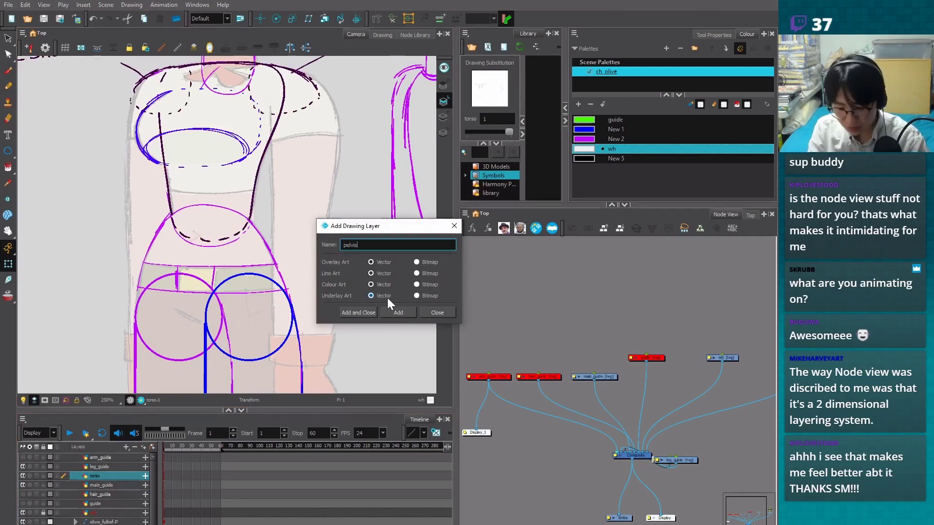
{"action": "type", "text": "_gui"}
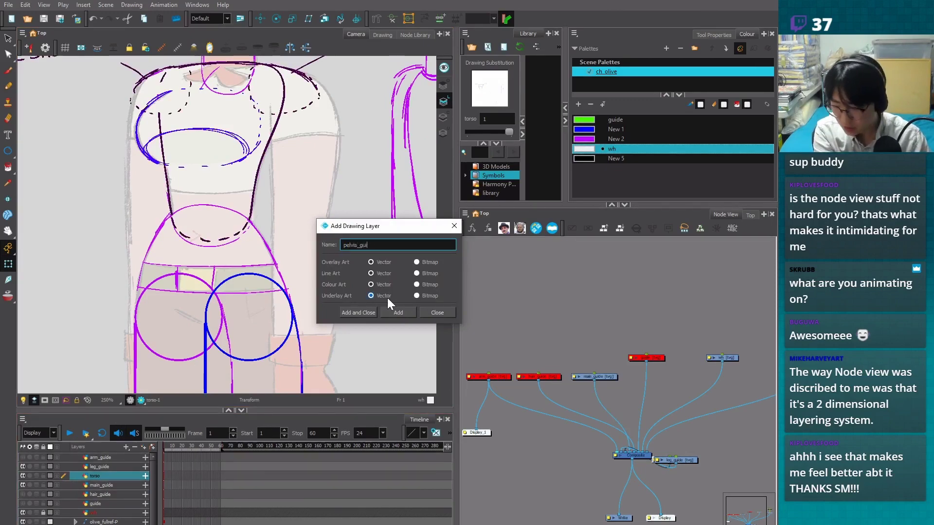
{"action": "type", "text": "de"}
{"action": "left_click", "coordinate": [397, 313]}
{"action": "left_click", "coordinate": [437, 312]}
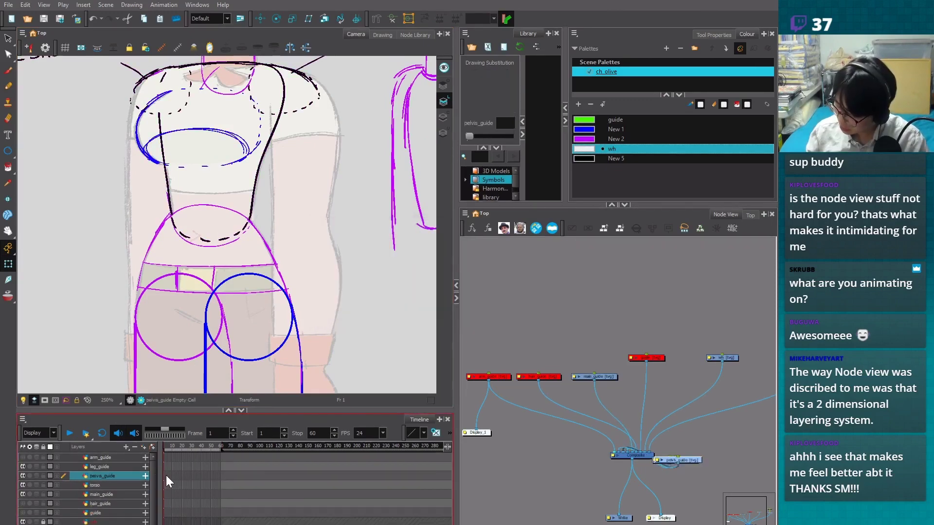
Brush the waist curve and both side curves of the pelvis on pelvis_guide in the black New 5 colour
{"action": "key", "text": "2"}
{"action": "key", "text": "2"}
{"action": "key", "text": "2"}
{"action": "key", "text": "alt+b"}
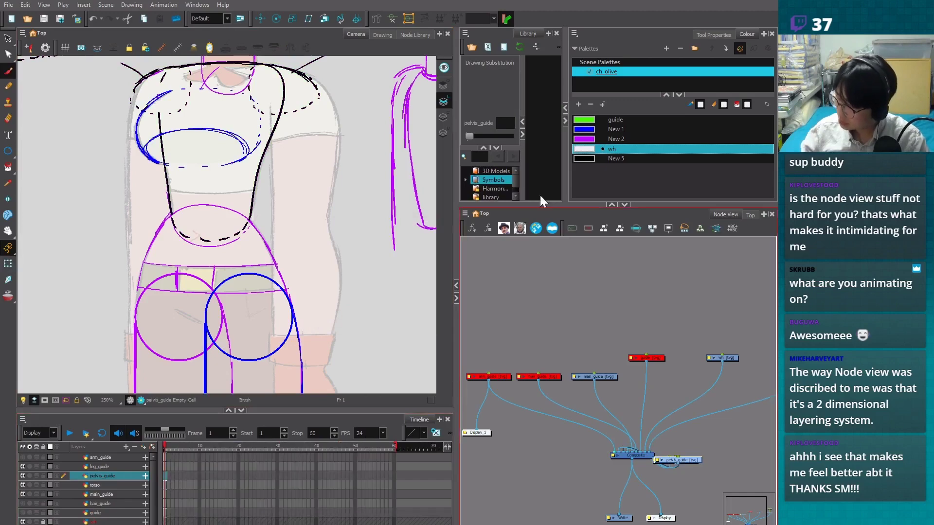
{"action": "left_click", "coordinate": [591, 158]}
{"action": "left_click_drag", "start_coordinate": [303, 297], "coordinate": [319, 292]}
{"action": "key", "text": "2"}
{"action": "left_click_drag", "start_coordinate": [203, 195], "coordinate": [147, 238]}
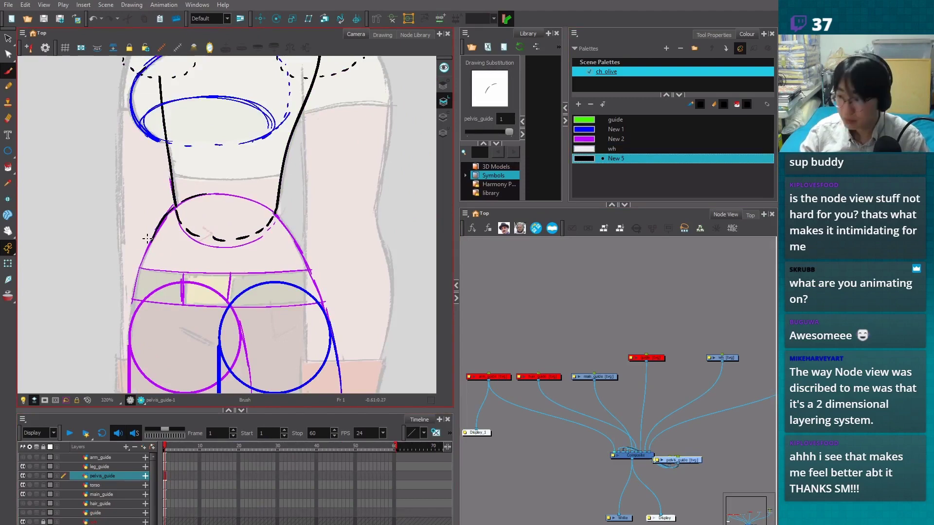
{"action": "mouse_move", "coordinate": [214, 195]}
{"action": "left_mouse_down"}
{"action": "mouse_move", "coordinate": [277, 215]}
{"action": "mouse_move", "coordinate": [333, 320]}
{"action": "left_mouse_up"}
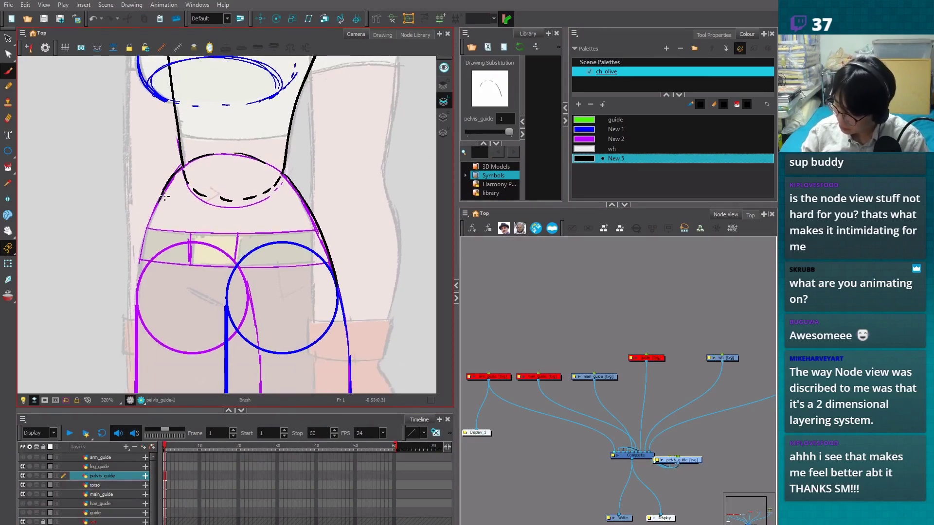
Set the New 2 palette colour's alpha to 90 and make New 1 similarly transparent to fade the leg guides
{"action": "double_click", "coordinate": [583, 138]}
{"action": "left_click_drag", "start_coordinate": [346, 259], "coordinate": [322, 258]}
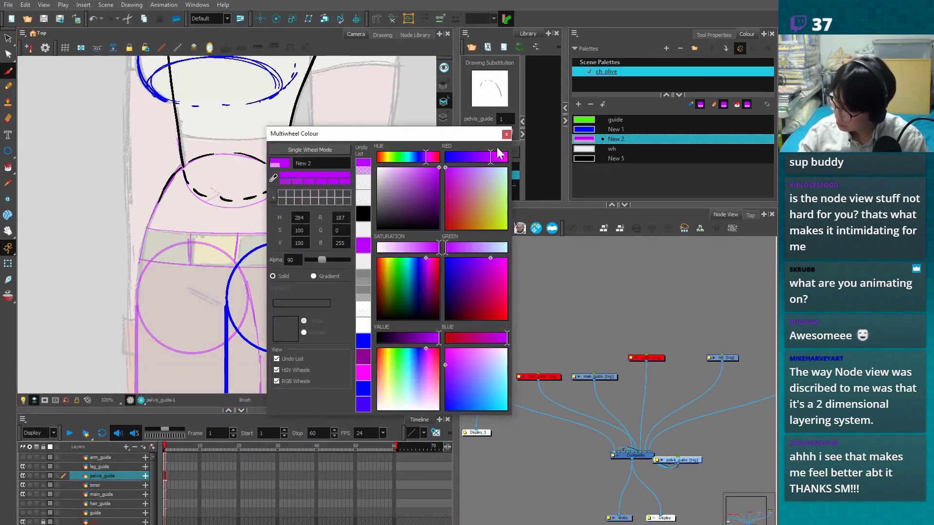
{"action": "left_click", "coordinate": [506, 134]}
{"action": "double_click", "coordinate": [614, 131]}
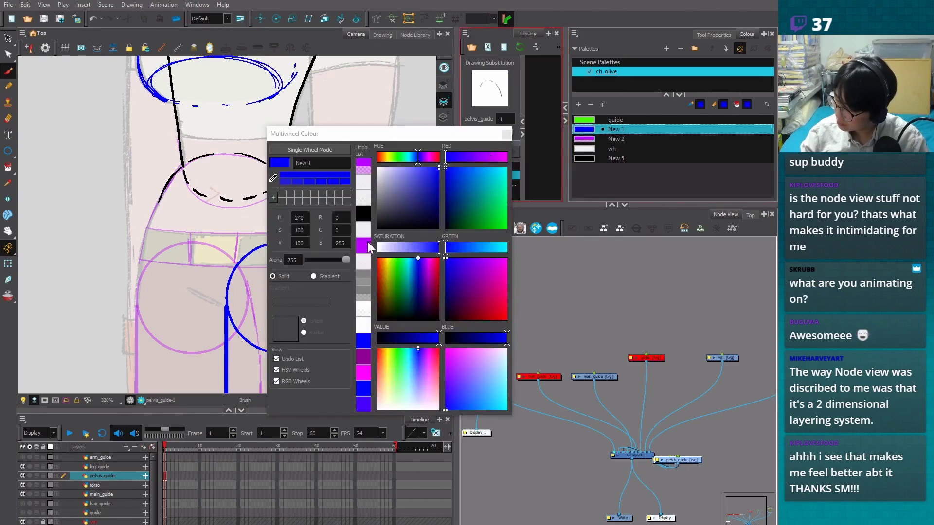
{"action": "left_click_drag", "start_coordinate": [346, 259], "coordinate": [323, 258]}
{"action": "left_click", "coordinate": [506, 135]}
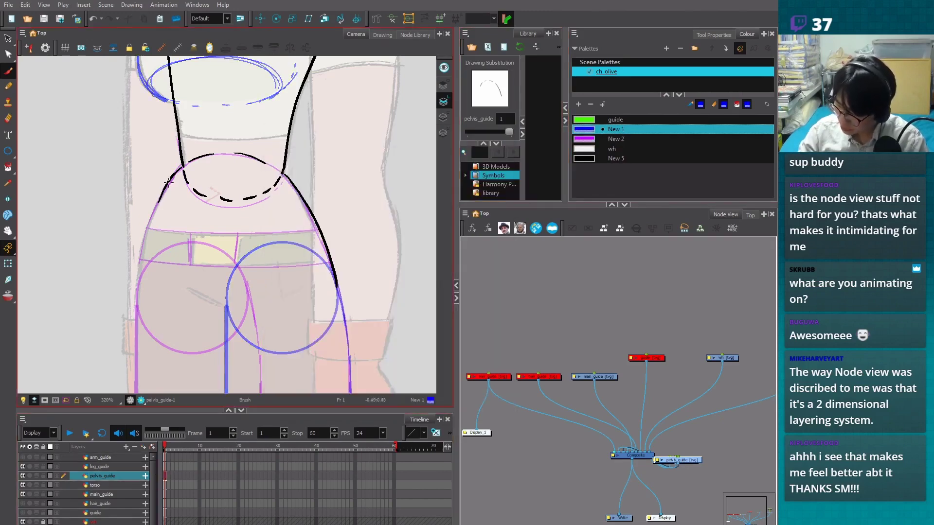
Remove the pelvis guide's left hip stroke and the trial stroke in New 1, and return to the black New 5 colour
{"action": "left_click_drag", "start_coordinate": [160, 197], "coordinate": [148, 210]}
{"action": "key", "text": "ctrl+z"}
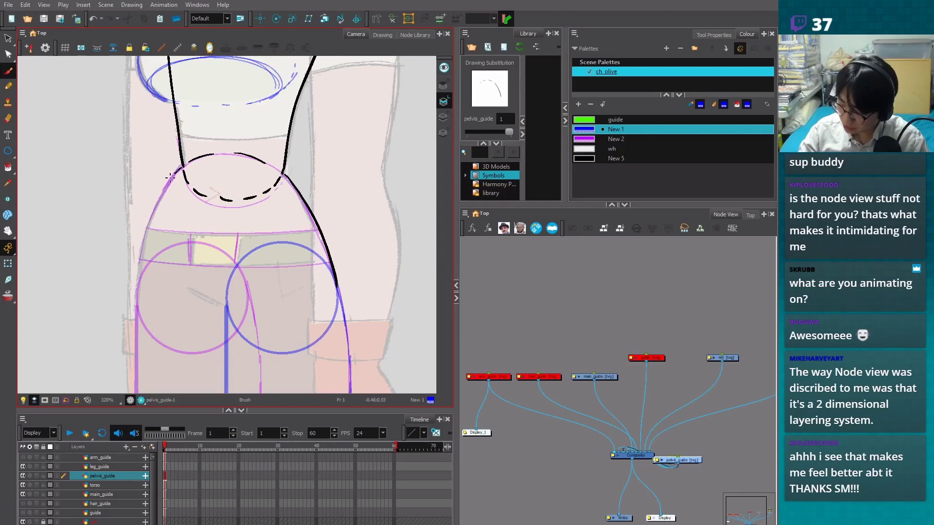
{"action": "left_click_drag", "start_coordinate": [170, 176], "coordinate": [143, 247]}
{"action": "left_click", "coordinate": [588, 158]}
{"action": "key", "text": "Delete"}
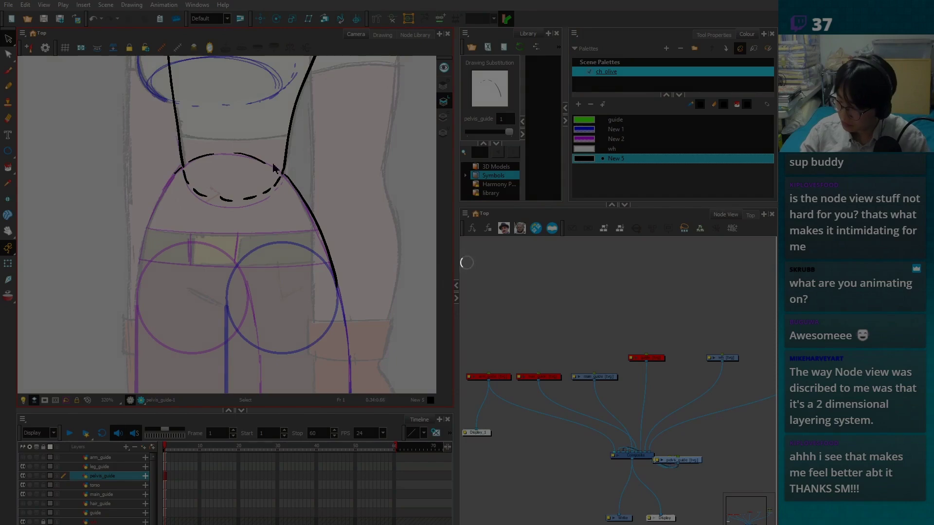
Redraw the pelvis guide's left side in black from waist to hip, erasing and redoing its lower part
{"action": "key", "text": "alt+b"}
{"action": "left_click_drag", "start_coordinate": [180, 168], "coordinate": [144, 235]}
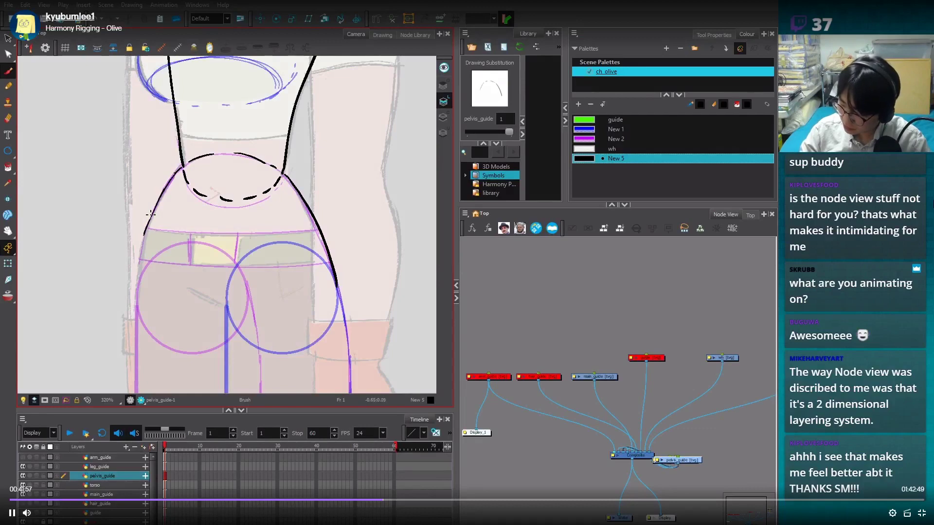
{"action": "mouse_move", "coordinate": [137, 269]}
{"action": "left_mouse_down"}
{"action": "mouse_move", "coordinate": [142, 237]}
{"action": "mouse_move", "coordinate": [134, 295]}
{"action": "left_mouse_up"}
{"action": "key", "text": "alt+e"}
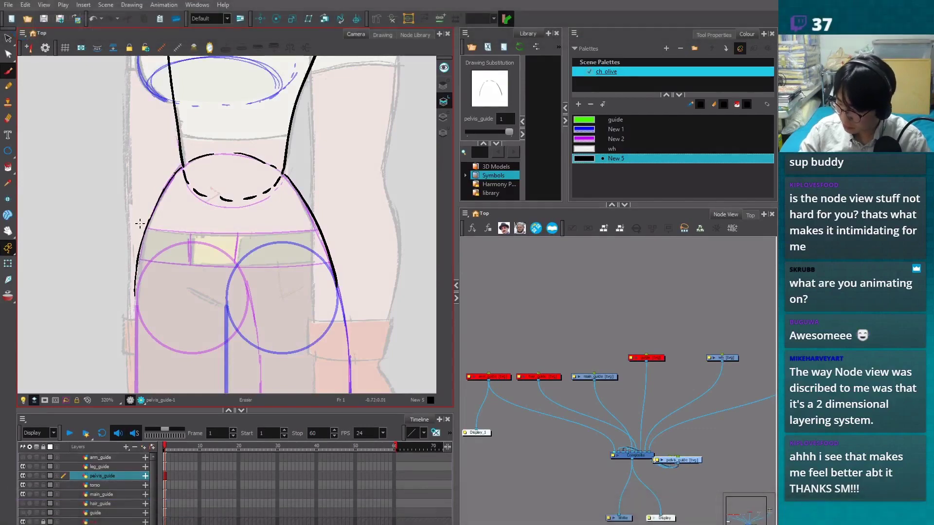
{"action": "left_click_drag", "start_coordinate": [140, 223], "coordinate": [131, 277]}
{"action": "left_click_drag", "start_coordinate": [145, 230], "coordinate": [135, 310]}
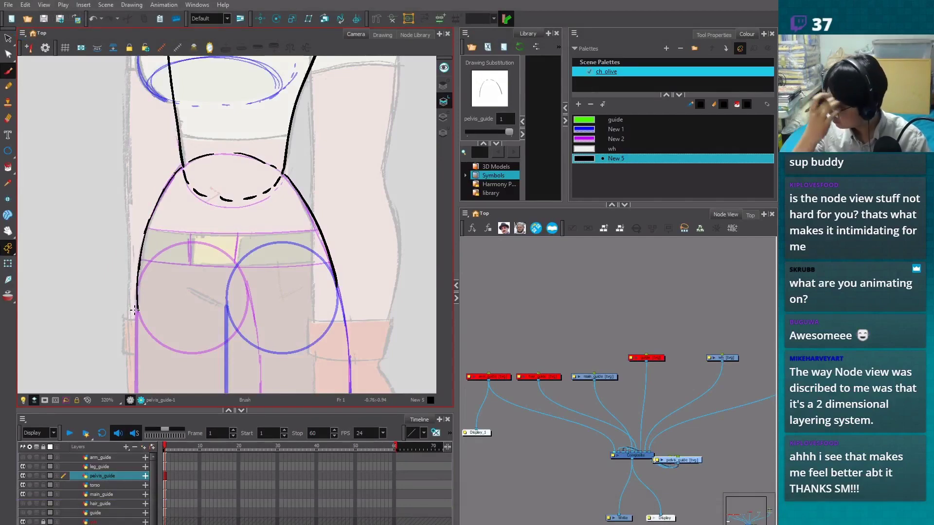
Close the pelvis outline with a curved lower edge across the upper thighs and thicken both side curves
{"action": "mouse_move", "coordinate": [142, 310]}
{"action": "left_mouse_down"}
{"action": "mouse_move", "coordinate": [140, 298]}
{"action": "mouse_move", "coordinate": [258, 307]}
{"action": "mouse_move", "coordinate": [321, 292]}
{"action": "mouse_move", "coordinate": [145, 292]}
{"action": "mouse_move", "coordinate": [138, 283]}
{"action": "mouse_move", "coordinate": [184, 311]}
{"action": "mouse_move", "coordinate": [294, 309]}
{"action": "mouse_move", "coordinate": [328, 295]}
{"action": "left_mouse_up"}
{"action": "mouse_move", "coordinate": [333, 262]}
{"action": "left_mouse_down"}
{"action": "mouse_move", "coordinate": [335, 284]}
{"action": "mouse_move", "coordinate": [316, 299]}
{"action": "mouse_move", "coordinate": [339, 253]}
{"action": "mouse_move", "coordinate": [316, 300]}
{"action": "left_mouse_up"}
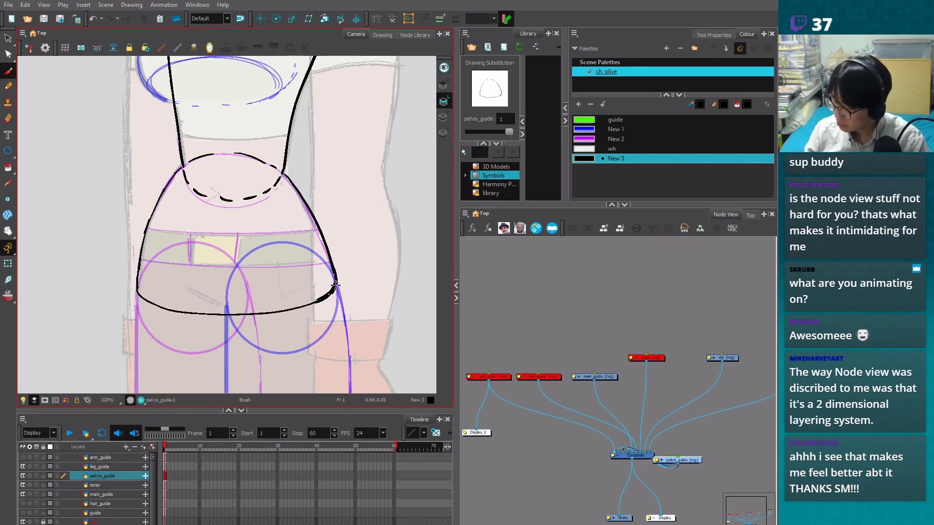
{"action": "left_click_drag", "start_coordinate": [136, 284], "coordinate": [183, 312]}
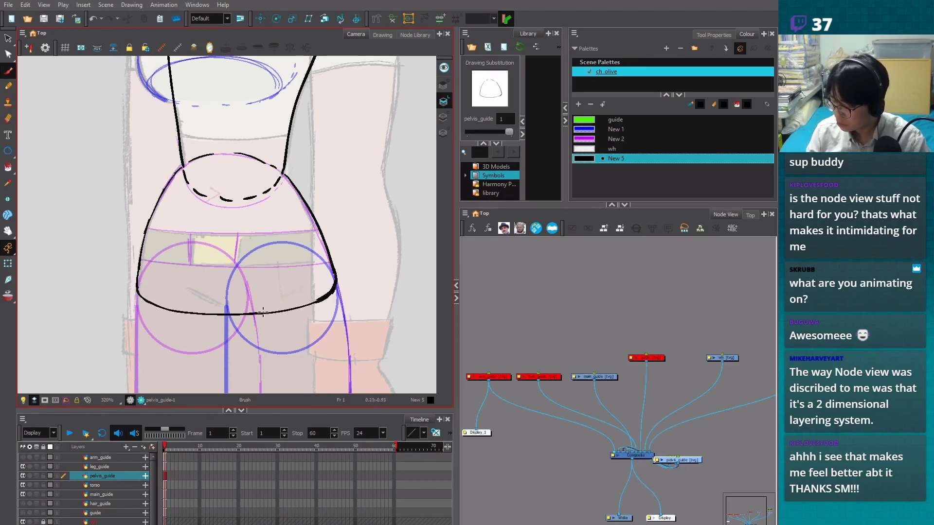
{"action": "left_click_drag", "start_coordinate": [263, 312], "coordinate": [317, 290]}
{"action": "left_click_drag", "start_coordinate": [177, 169], "coordinate": [141, 255]}
{"action": "left_click_drag", "start_coordinate": [283, 174], "coordinate": [308, 209]}
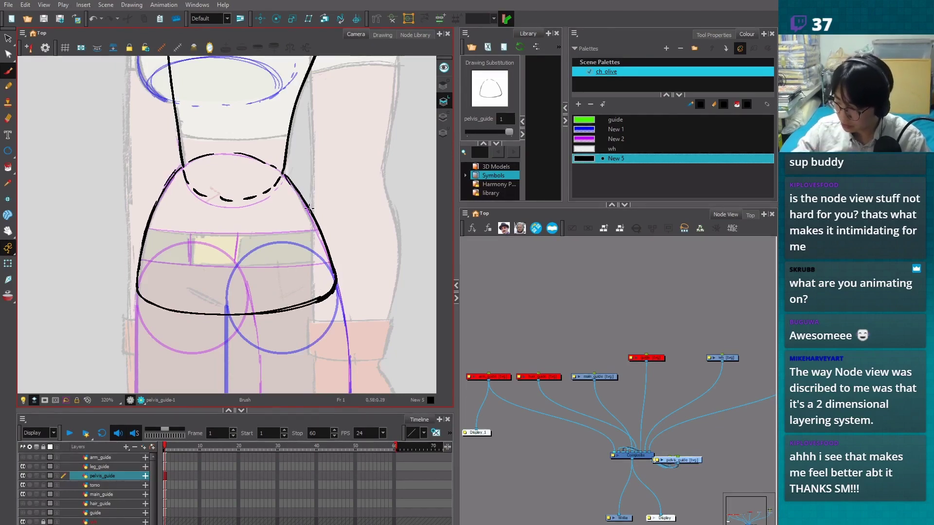
{"action": "mouse_move", "coordinate": [327, 248]}
{"action": "left_mouse_down"}
{"action": "mouse_move", "coordinate": [335, 278]}
{"action": "mouse_move", "coordinate": [277, 228]}
{"action": "left_mouse_up"}
Hide and show the pelvis_guide layer to compare the pelvis outline with the torso, legs and reference
{"action": "key", "text": "1"}
{"action": "key", "text": "1"}
{"action": "key", "text": "space"}
{"action": "scroll", "coordinate": [277, 252], "scroll_direction": "down", "scroll_amount": 1}
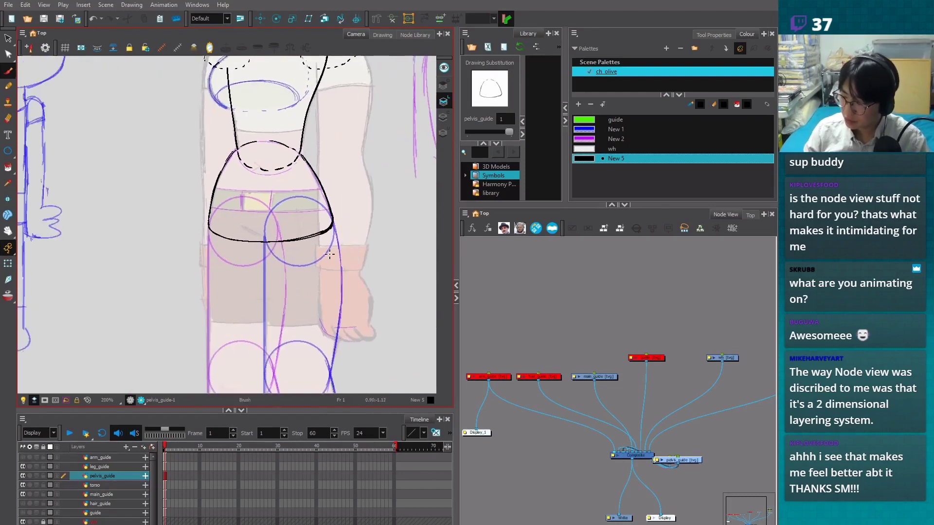
{"action": "left_click_drag", "start_coordinate": [254, 300], "coordinate": [257, 308]}
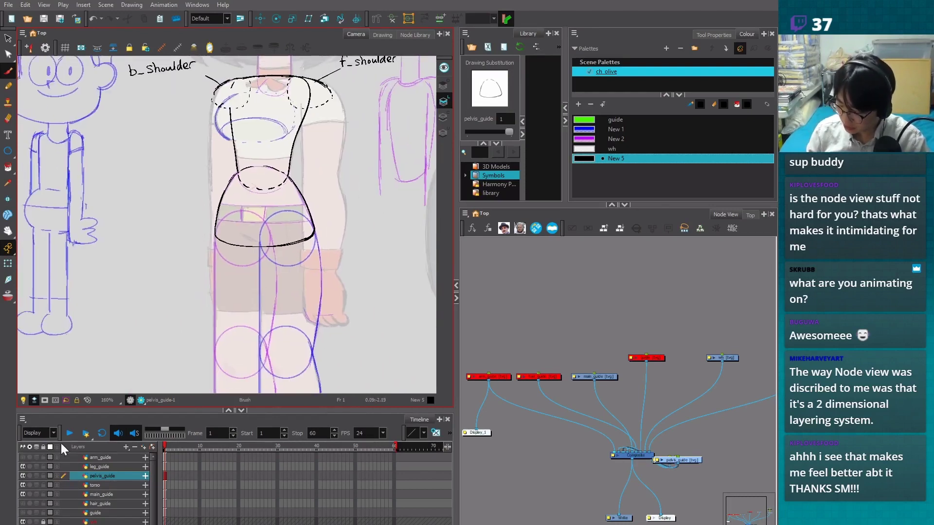
{"action": "left_click", "coordinate": [22, 476]}
{"action": "left_click", "coordinate": [22, 476]}
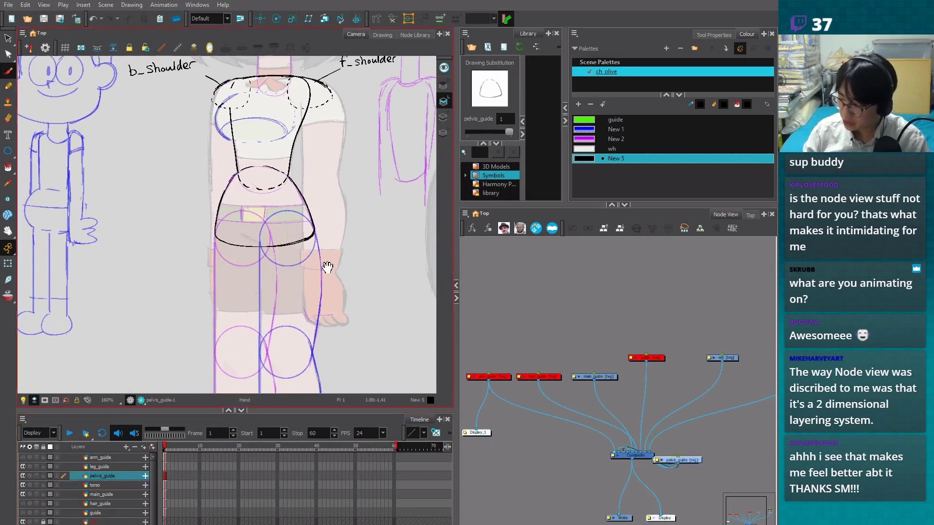
{"action": "left_click_drag", "start_coordinate": [249, 240], "coordinate": [239, 223]}
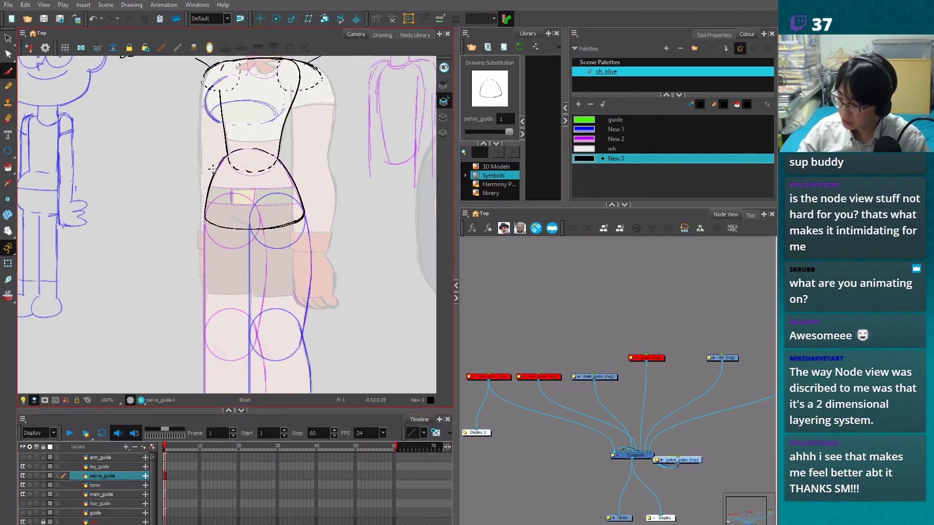
Try sketching wider hip contours outside both sides of the pelvis guide, undoing each trial stroke
{"action": "mouse_move", "coordinate": [217, 158]}
{"action": "left_mouse_down"}
{"action": "mouse_move", "coordinate": [199, 193]}
{"action": "mouse_move", "coordinate": [196, 274]}
{"action": "left_mouse_up"}
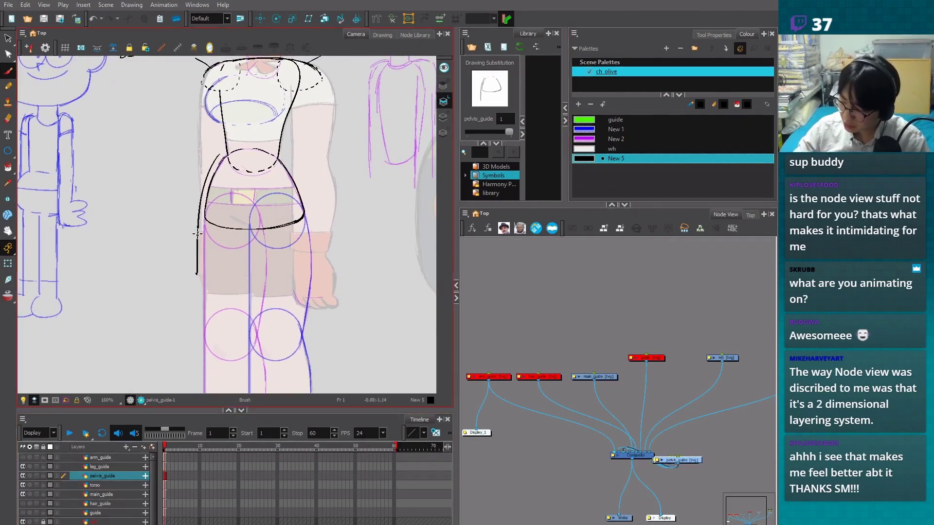
{"action": "key", "text": "ctrl+z"}
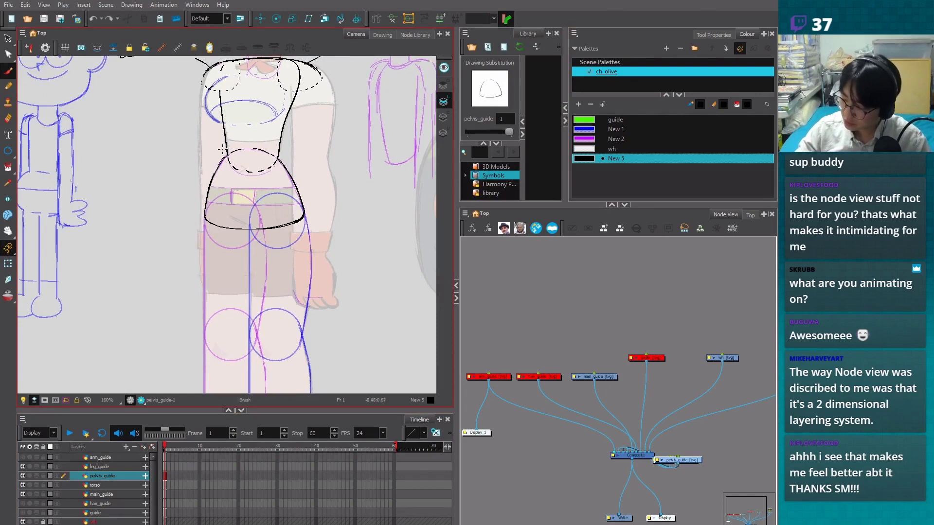
{"action": "mouse_move", "coordinate": [279, 160]}
{"action": "left_mouse_down"}
{"action": "mouse_move", "coordinate": [300, 199]}
{"action": "mouse_move", "coordinate": [310, 269]}
{"action": "left_mouse_up"}
{"action": "key", "text": "ctrl+z"}
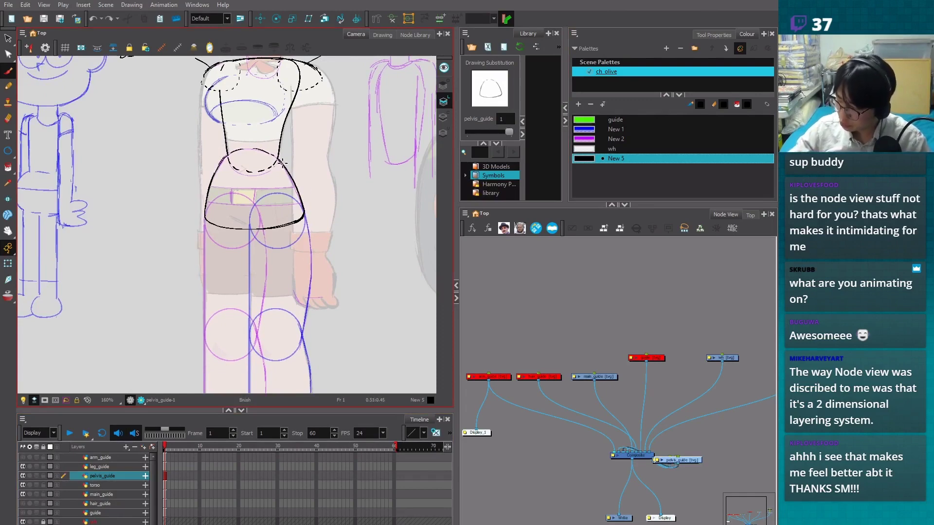
{"action": "mouse_move", "coordinate": [282, 161]}
{"action": "left_mouse_down"}
{"action": "mouse_move", "coordinate": [306, 224]}
{"action": "mouse_move", "coordinate": [310, 311]}
{"action": "left_mouse_up"}
{"action": "key", "text": "ctrl+z"}
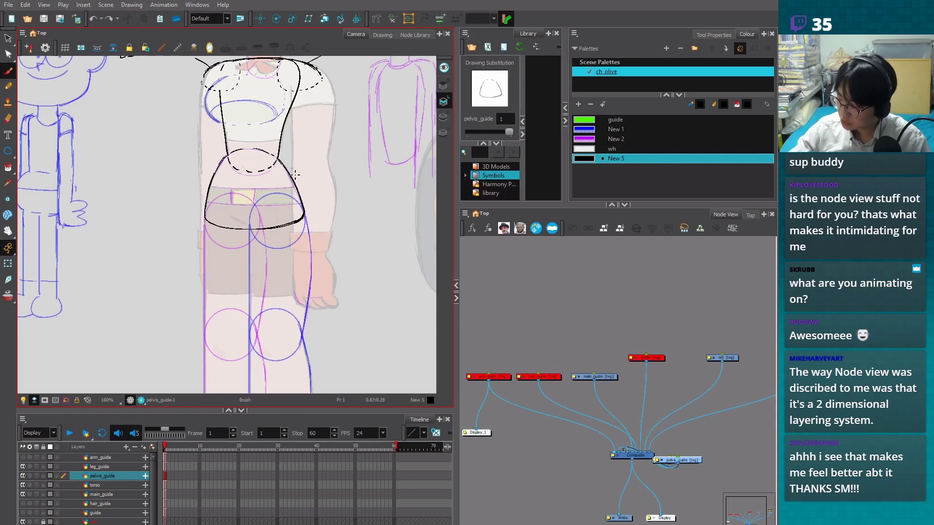
{"action": "left_click_drag", "start_coordinate": [292, 169], "coordinate": [317, 282]}
{"action": "key", "text": "alt+s"}
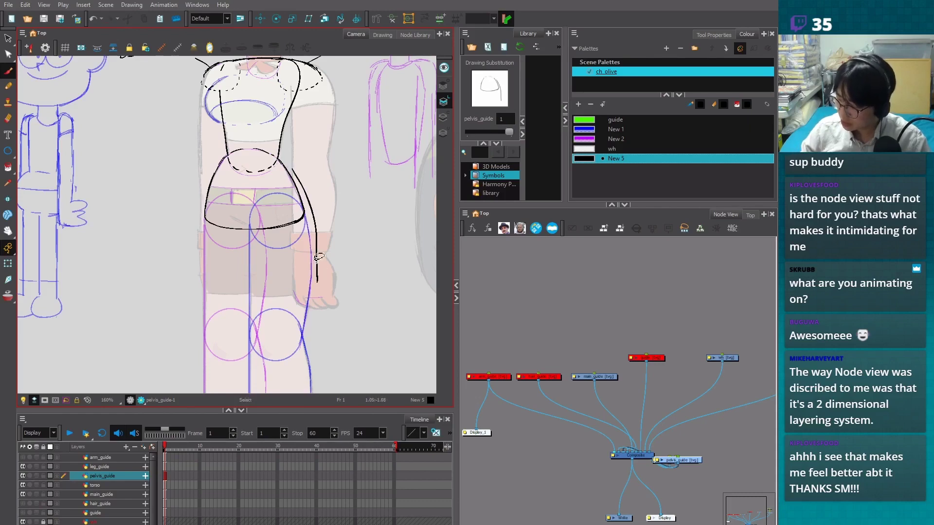
{"action": "key", "text": "ctrl+z"}
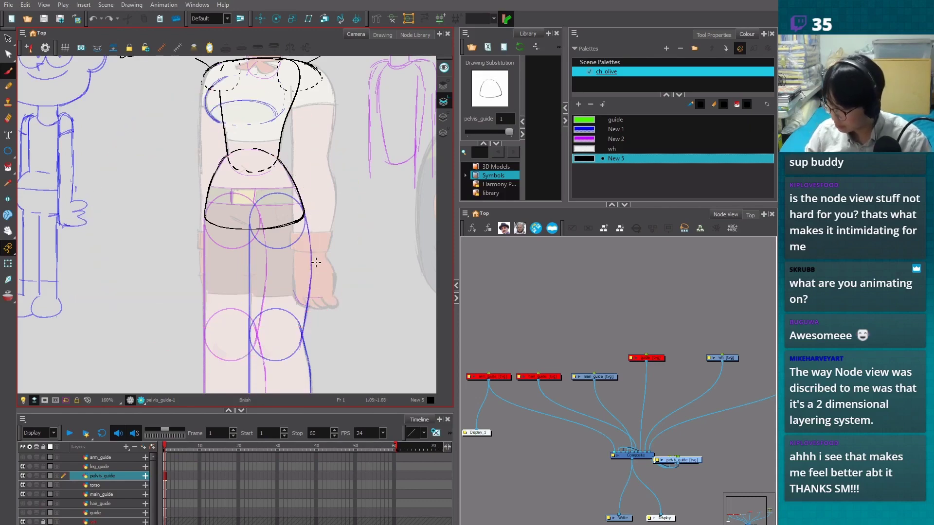
{"action": "key", "text": "1"}
{"action": "key", "text": "space"}
{"action": "left_click_drag", "start_coordinate": [325, 319], "coordinate": [287, 321]}
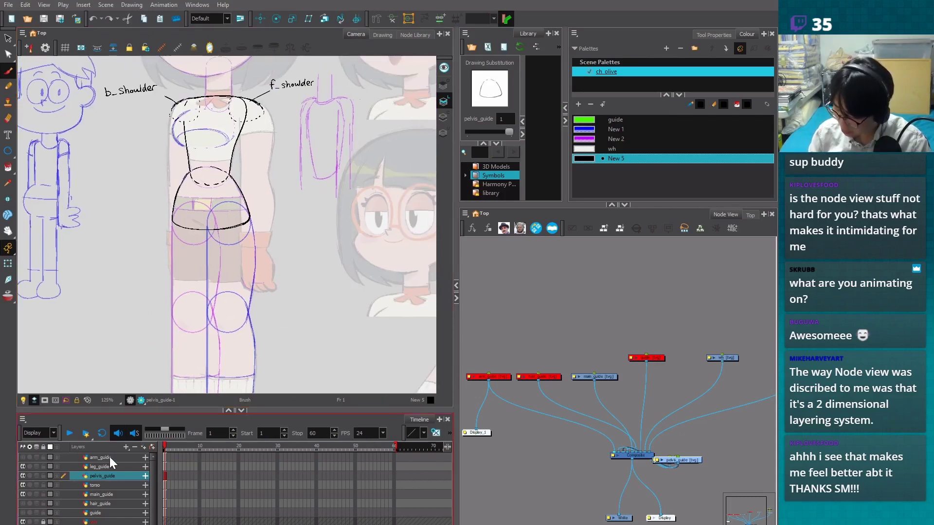
Add a second composite node beside the main composite, widening the Node View and deleting the extra composite created below it
{"action": "left_click", "coordinate": [551, 434]}
{"action": "left_click_drag", "start_coordinate": [640, 456], "coordinate": [626, 464]}
{"action": "key", "text": "space"}
{"action": "left_click_drag", "start_coordinate": [577, 488], "coordinate": [563, 493]}
{"action": "key", "text": "2"}
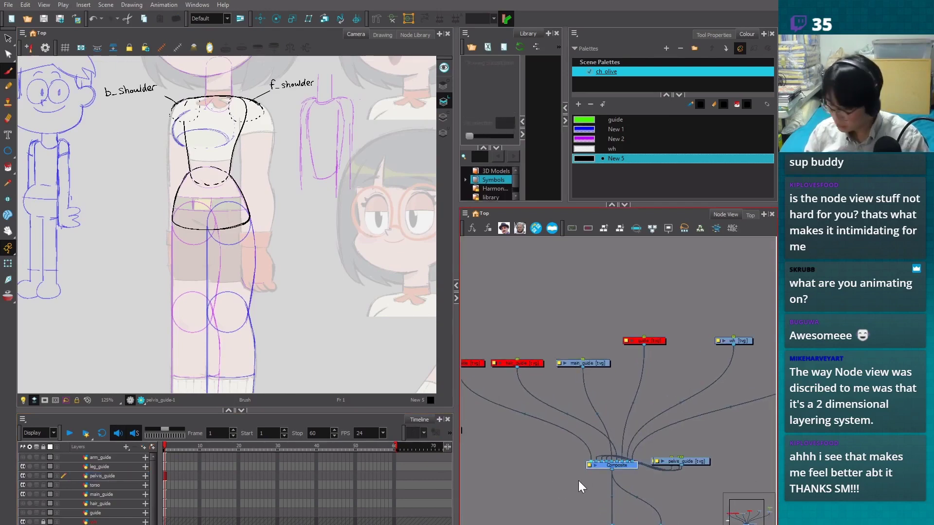
{"action": "key", "text": "ctrl+h"}
{"action": "left_click_drag", "start_coordinate": [622, 502], "coordinate": [562, 472]}
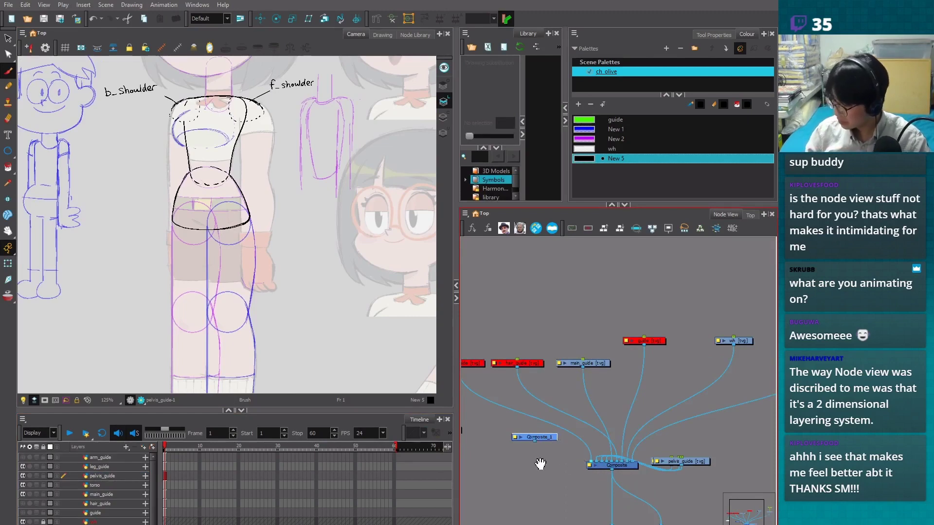
{"action": "left_click_drag", "start_coordinate": [456, 350], "coordinate": [377, 351]}
{"action": "left_click_drag", "start_coordinate": [529, 204], "coordinate": [548, 181]}
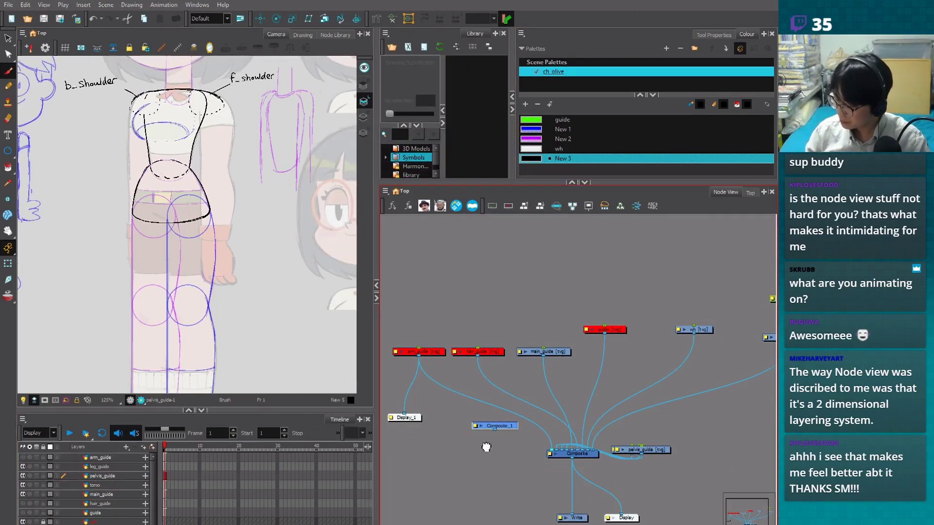
{"action": "scroll", "coordinate": [489, 445], "scroll_direction": "up", "scroll_amount": 1}
{"action": "key", "text": "ctrl+k"}
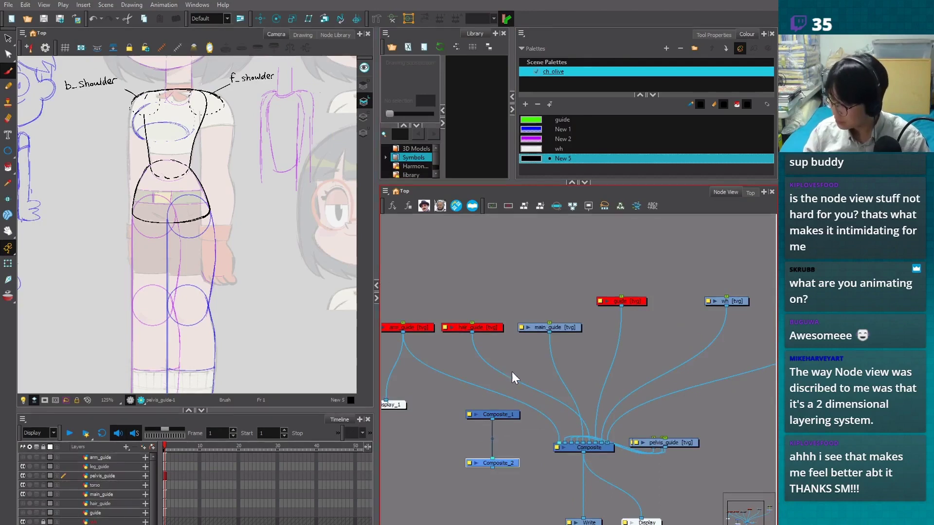
{"action": "key", "text": "Delete"}
{"action": "left_click_drag", "start_coordinate": [509, 415], "coordinate": [517, 423]}
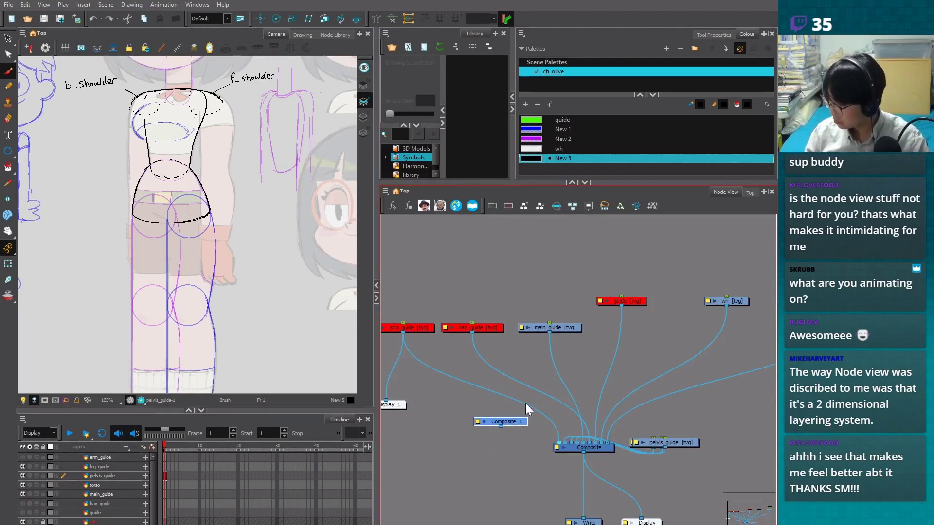
Move the guide and wh drawing nodes down into line with the main_guide node
{"action": "left_click", "coordinate": [564, 330]}
{"action": "left_click_drag", "start_coordinate": [627, 301], "coordinate": [622, 327]}
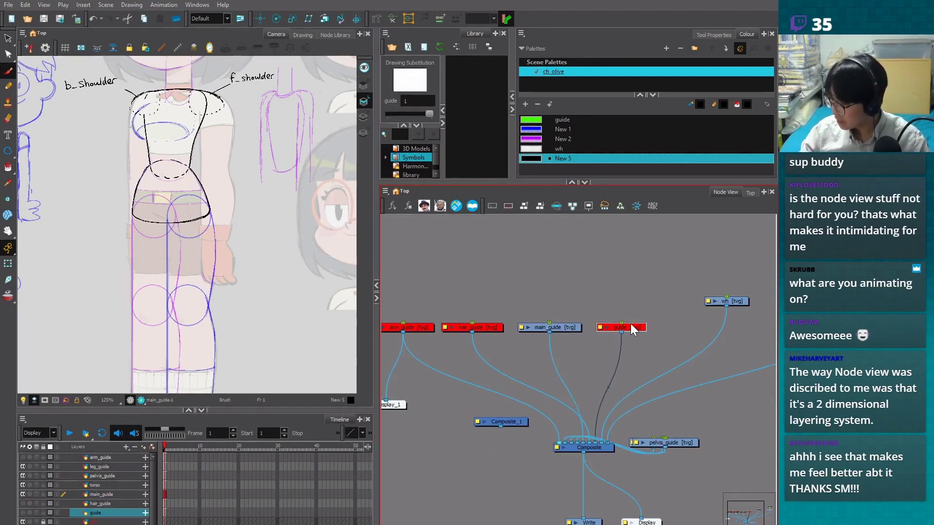
{"action": "left_click_drag", "start_coordinate": [738, 304], "coordinate": [715, 332]}
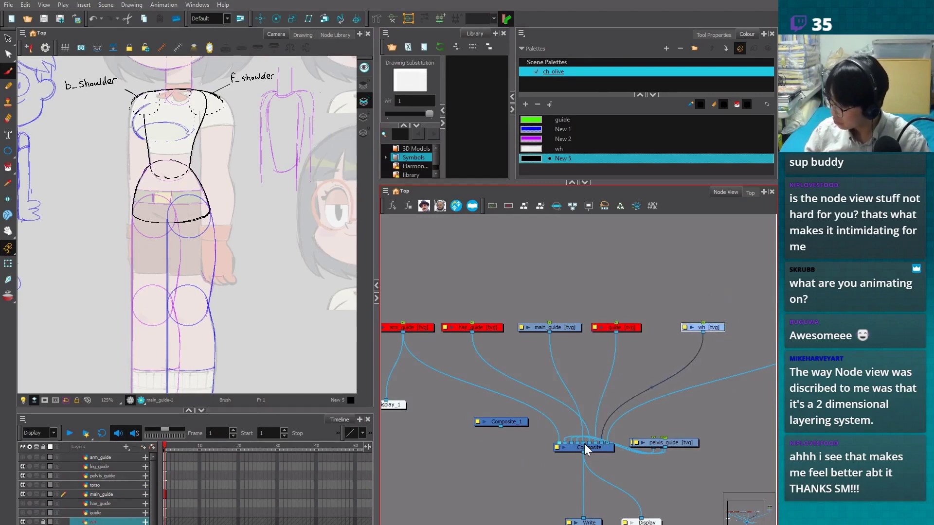
Connect Composite_1 into the main Composite and reroute the arm_guide node into Composite_1
{"action": "scroll", "coordinate": [557, 442], "scroll_direction": "down", "scroll_amount": 1}
{"action": "left_click", "coordinate": [512, 417]}
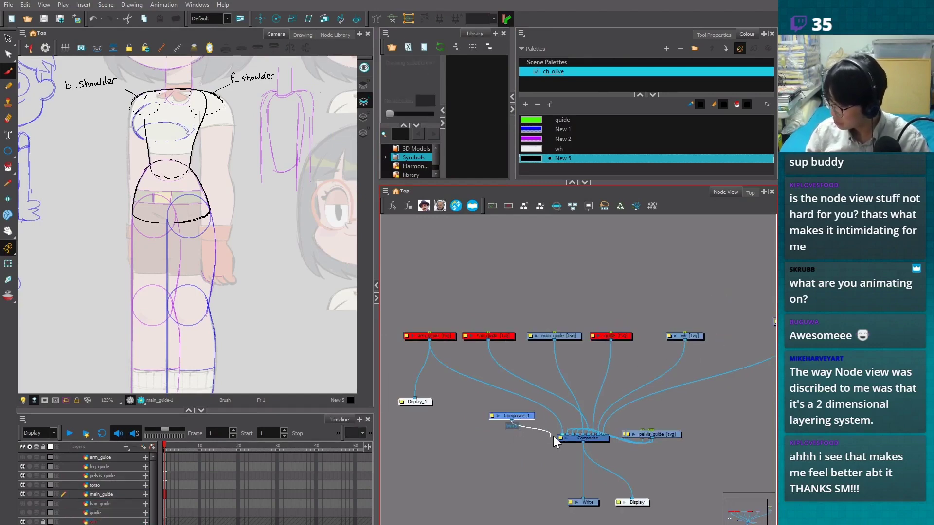
{"action": "left_click_drag", "start_coordinate": [553, 436], "coordinate": [562, 434]}
{"action": "left_click_drag", "start_coordinate": [567, 434], "coordinate": [512, 412]}
{"action": "left_click_drag", "start_coordinate": [516, 416], "coordinate": [499, 408]}
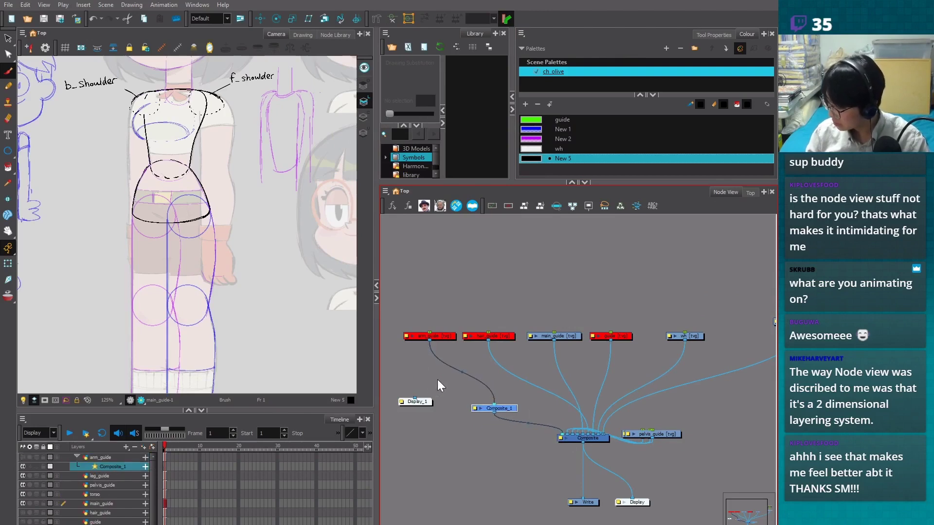
Reroute the hair_guide, main_guide and guide nodes from the main Composite into Composite_1
{"action": "left_click_drag", "start_coordinate": [524, 375], "coordinate": [502, 407]}
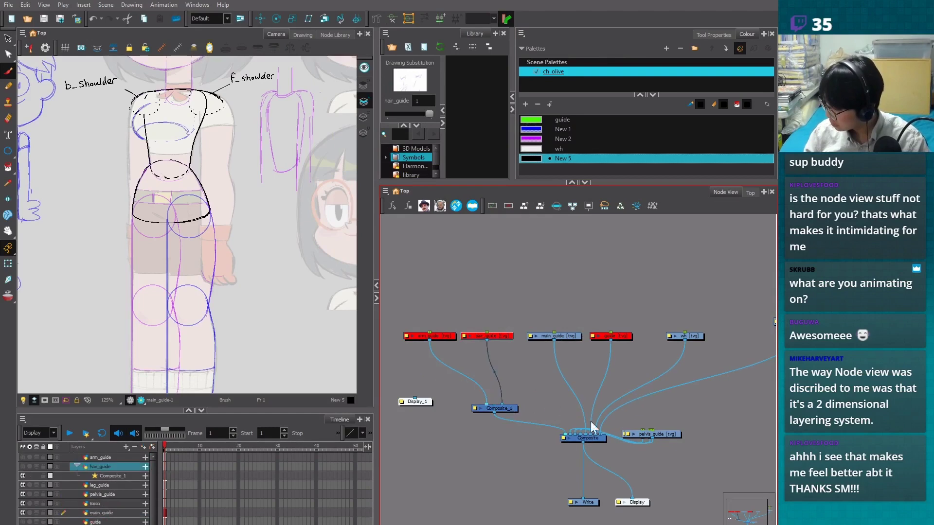
{"action": "left_click_drag", "start_coordinate": [579, 430], "coordinate": [505, 405]}
{"action": "left_click", "coordinate": [622, 337]}
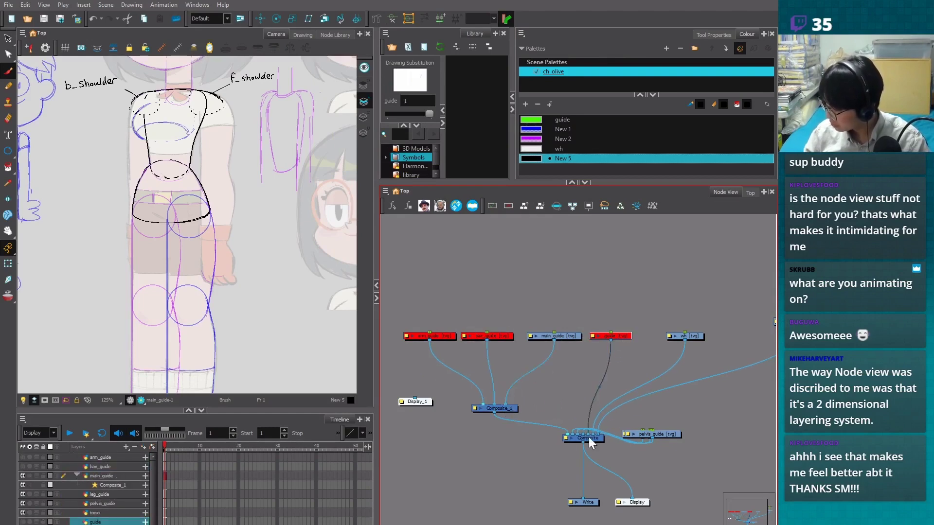
{"action": "left_click_drag", "start_coordinate": [587, 434], "coordinate": [505, 407]}
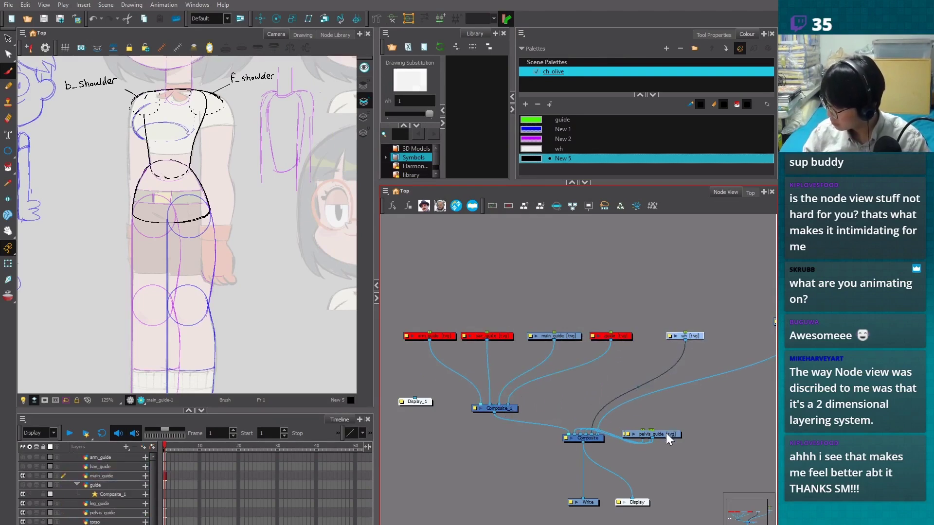
Move the guide nodes up clear of the composites and reroute leg_guide, pelvis_guide and torso into Composite_1
{"action": "left_click_drag", "start_coordinate": [666, 433], "coordinate": [663, 294]}
{"action": "left_click_drag", "start_coordinate": [695, 338], "coordinate": [721, 347]}
{"action": "key", "text": "1"}
{"action": "left_click_drag", "start_coordinate": [660, 430], "coordinate": [524, 298]}
{"action": "left_click_drag", "start_coordinate": [414, 243], "coordinate": [642, 370]}
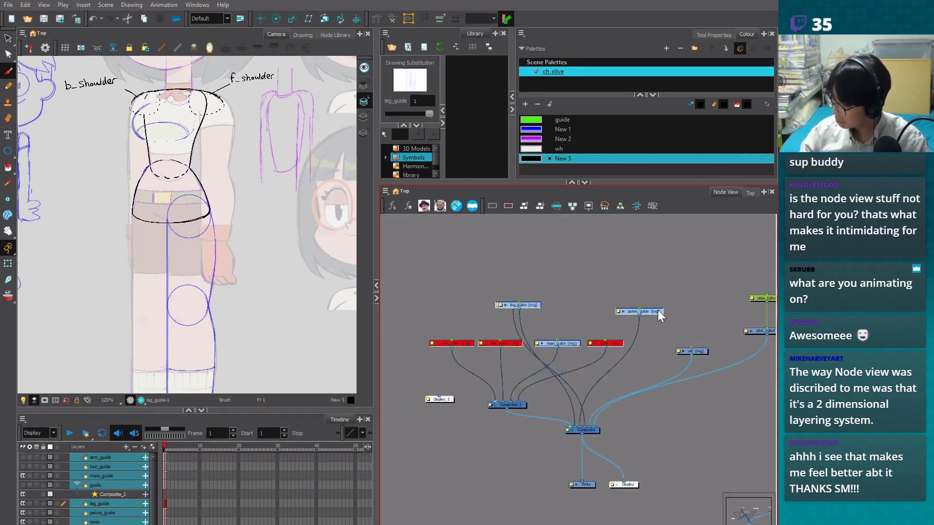
{"action": "left_click_drag", "start_coordinate": [655, 310], "coordinate": [619, 258]}
{"action": "left_click", "coordinate": [628, 348]}
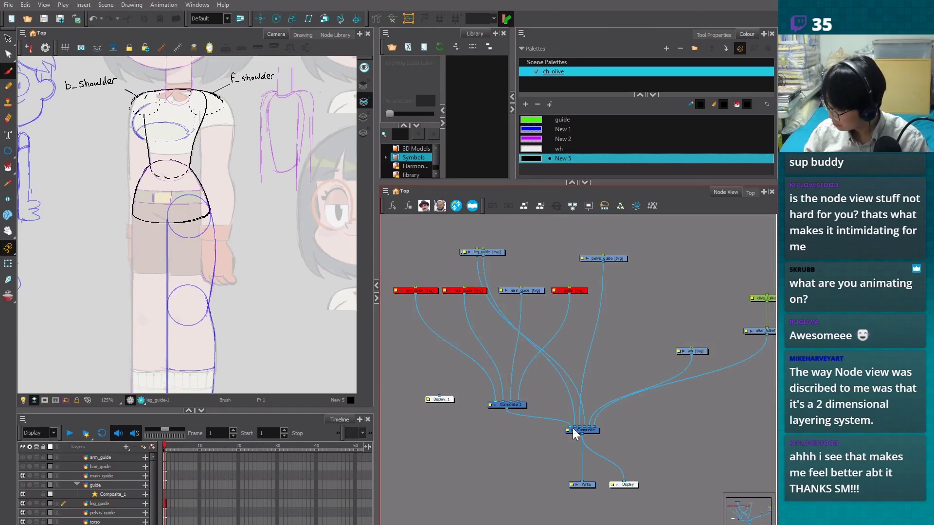
{"action": "left_click_drag", "start_coordinate": [574, 428], "coordinate": [521, 338]}
Order the guide nodes upward above Composite_1 with X overlap 25%, layer spacing 60 and vertical spacing 5, and lower Composite_1 slightly
{"action": "key", "text": "1"}
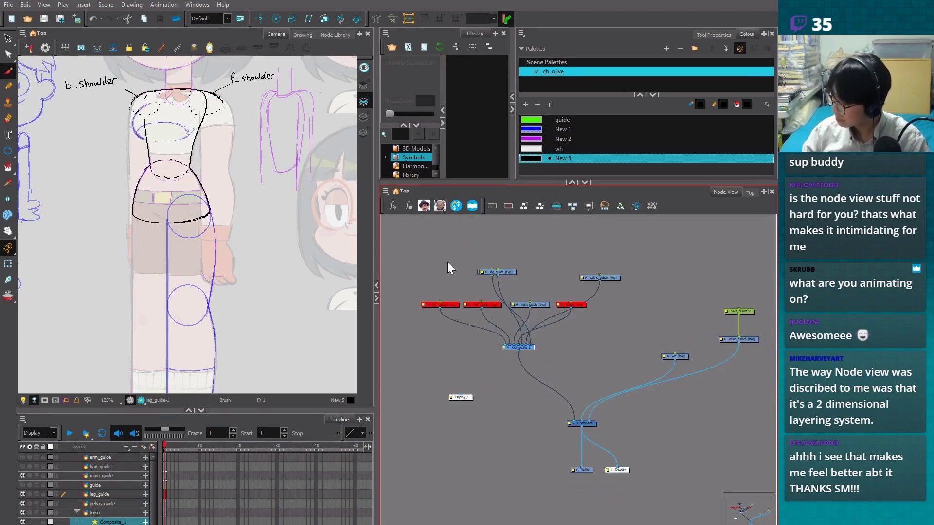
{"action": "left_click_drag", "start_coordinate": [421, 247], "coordinate": [465, 273]}
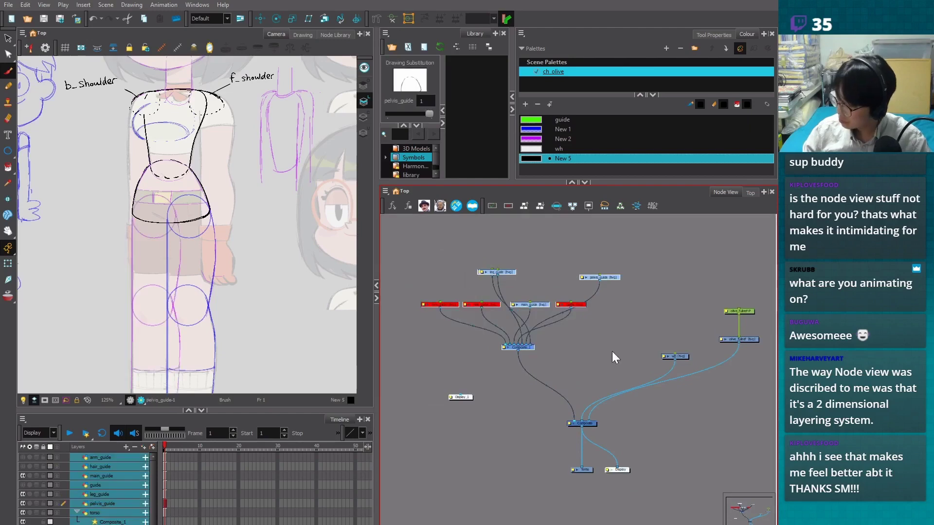
{"action": "left_click", "coordinate": [524, 206]}
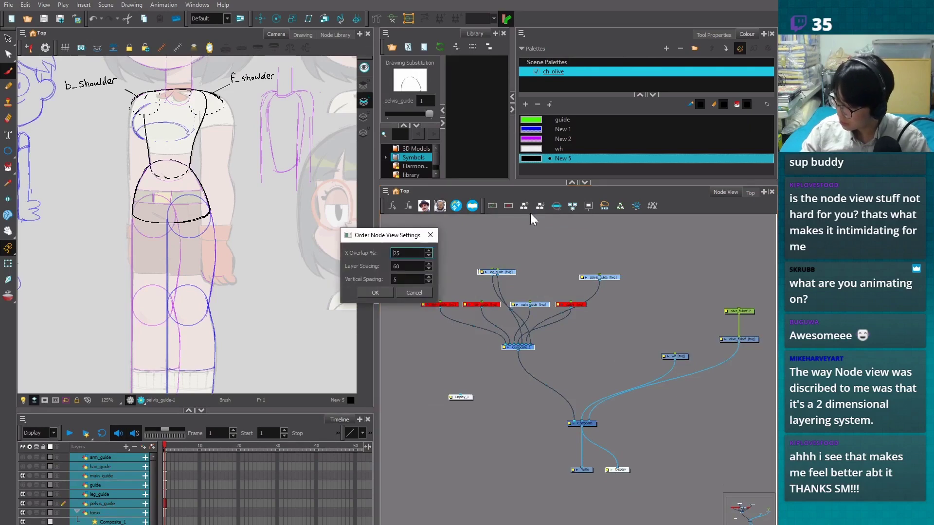
{"action": "left_click", "coordinate": [375, 292]}
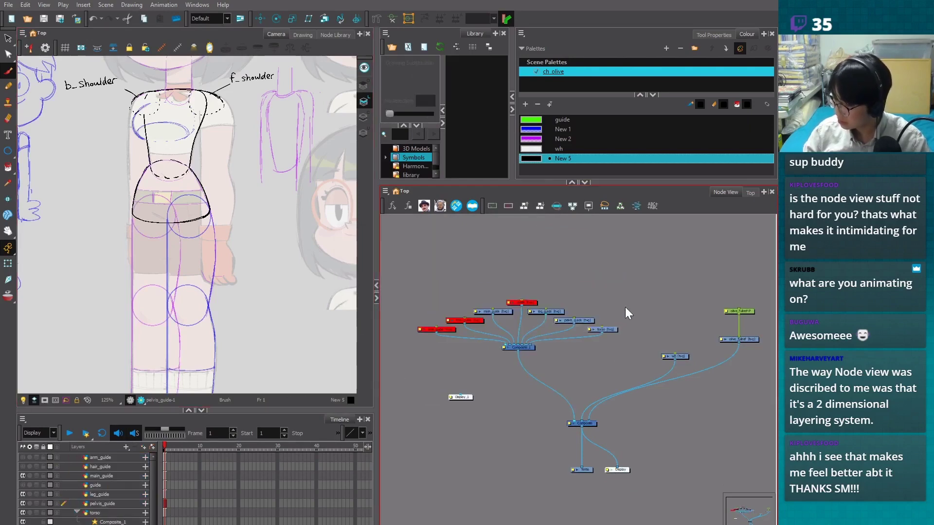
{"action": "scroll", "coordinate": [536, 305], "scroll_direction": "up", "scroll_amount": 3}
{"action": "left_click_drag", "start_coordinate": [505, 345], "coordinate": [509, 365]}
{"action": "left_click", "coordinate": [519, 366]}
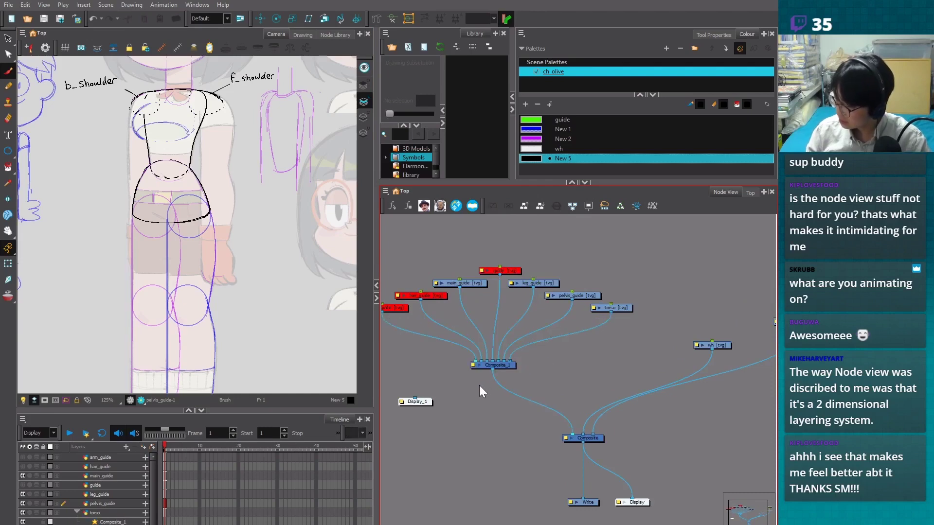
Disable and re-enable Composite_1 to check that it controls all the guide layers together
{"action": "left_click", "coordinate": [500, 365]}
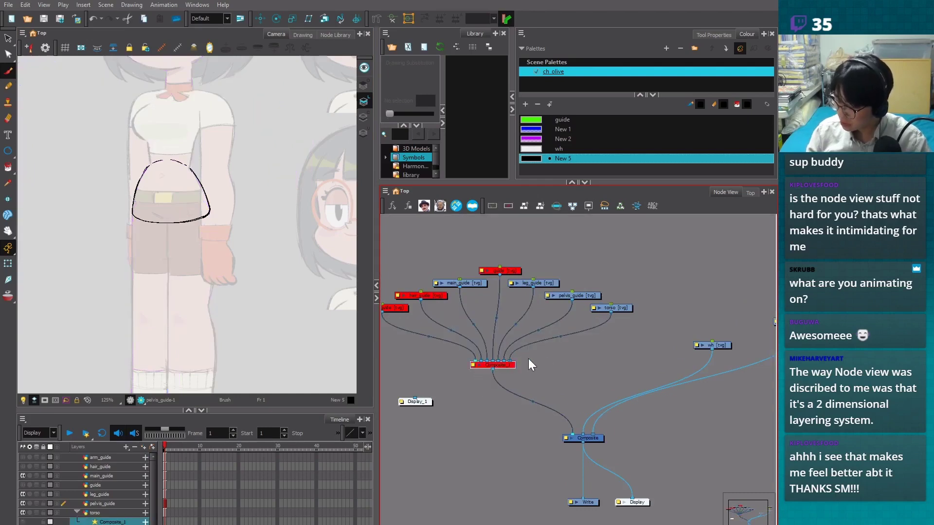
{"action": "key", "text": "a"}
{"action": "key", "text": "d"}
{"action": "key", "text": "a"}
{"action": "key", "text": "1"}
{"action": "key", "text": "1"}
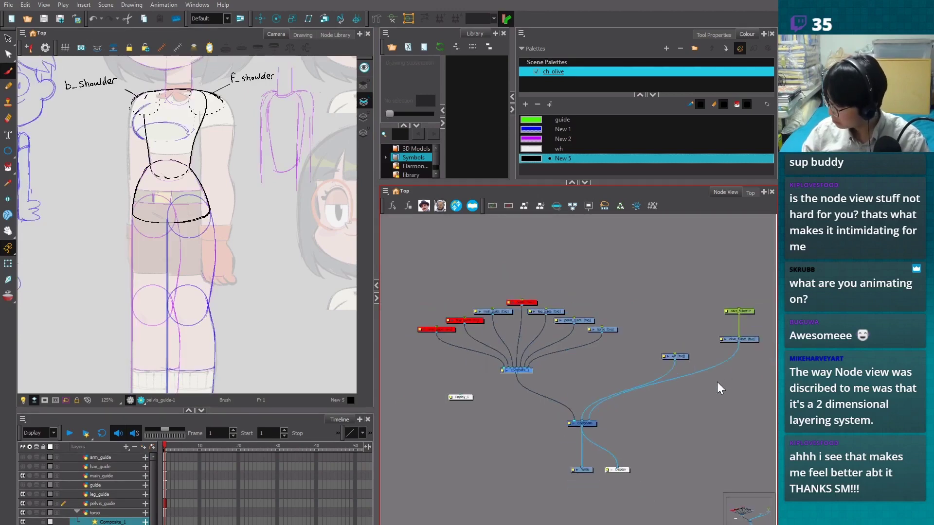
Move the wh node closer to the guide group, above the main Composite
{"action": "scroll", "coordinate": [716, 381], "scroll_direction": "up", "scroll_amount": 2}
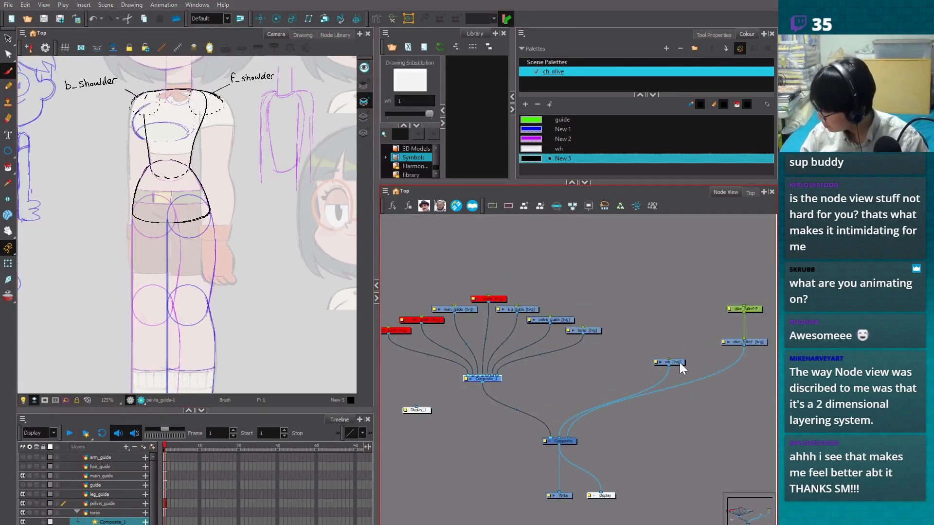
{"action": "left_click_drag", "start_coordinate": [679, 363], "coordinate": [627, 367]}
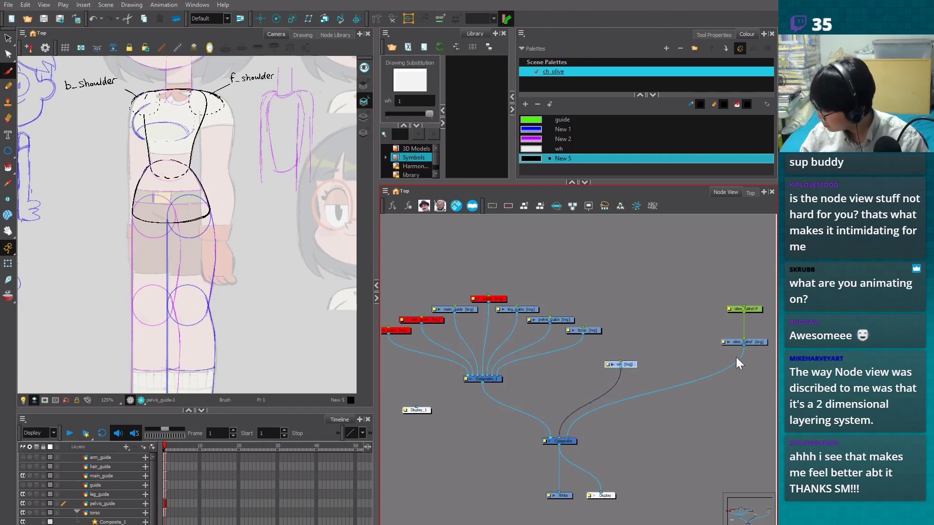
{"action": "left_click", "coordinate": [744, 342]}
{"action": "left_click_drag", "start_coordinate": [642, 342], "coordinate": [612, 370]}
Switch to the Transform tool and clear the node selection
{"action": "left_click", "coordinate": [8, 264]}
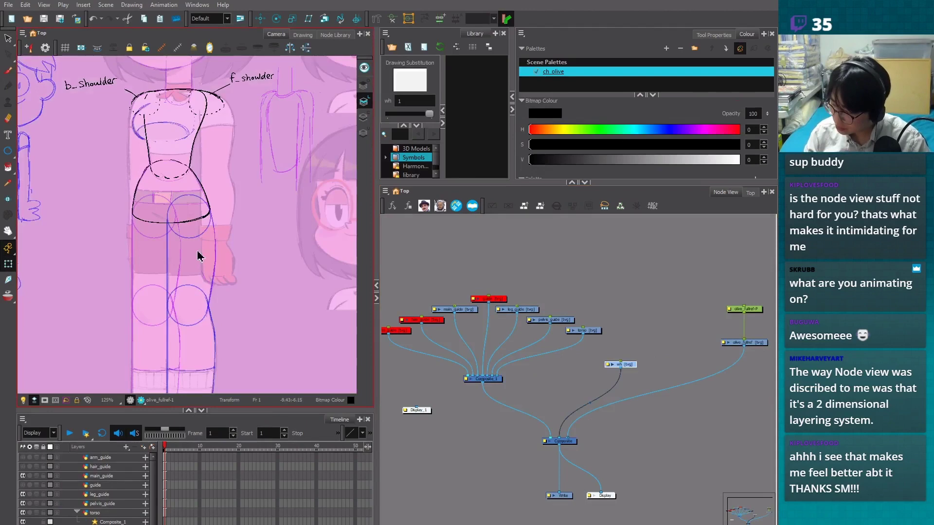
{"action": "left_click", "coordinate": [106, 476]}
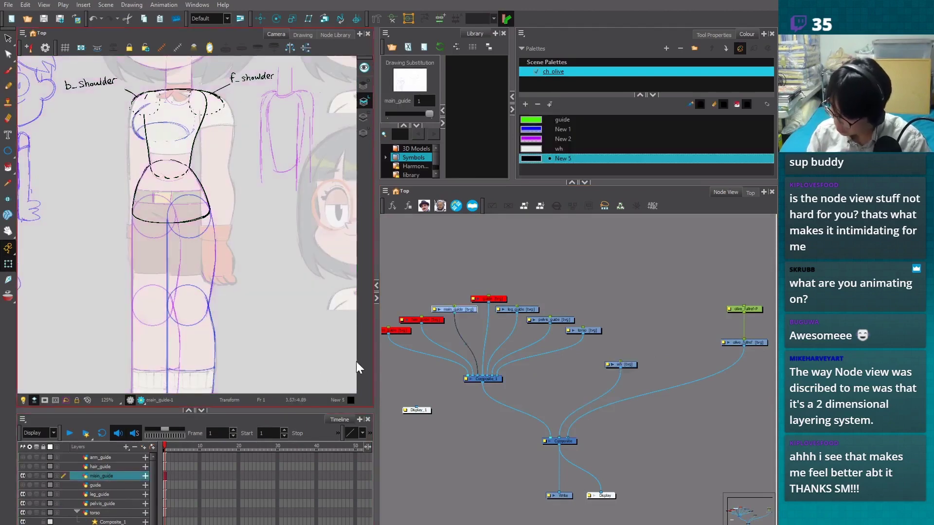
{"action": "key", "text": "ctrl+a"}
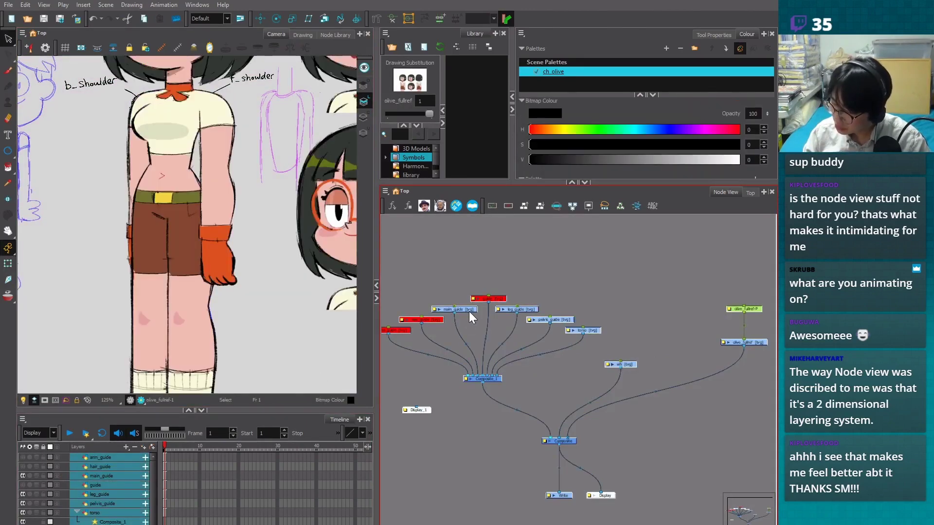
{"action": "left_click", "coordinate": [8, 262]}
{"action": "left_click", "coordinate": [567, 388]}
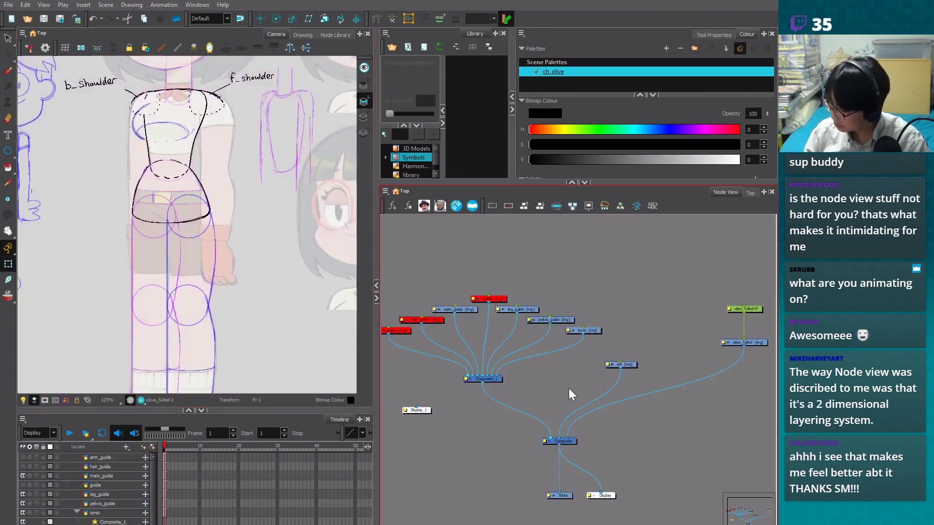
Toggle the guide composite off and on again to compare the guides with the faded reference
{"action": "left_click", "coordinate": [481, 380]}
{"action": "key", "text": "d"}
{"action": "key", "text": "a"}
{"action": "left_click", "coordinate": [512, 387]}
{"action": "key", "text": "1"}
{"action": "key", "text": "1"}
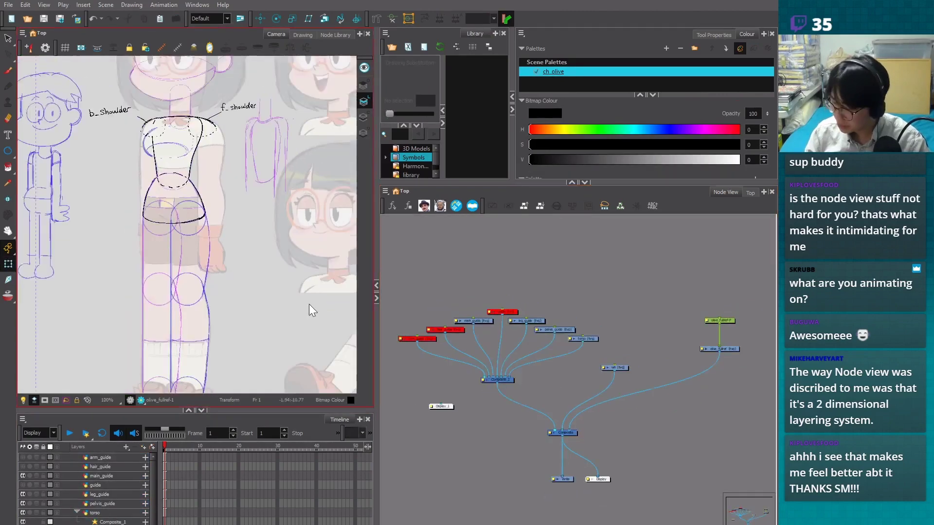
Disable Composite_1 and the wh overlay to show the full-colour Olive reference, framing her body in the camera view
{"action": "left_click", "coordinate": [482, 378]}
{"action": "key", "text": "d"}
{"action": "key", "text": "space"}
{"action": "left_click_drag", "start_coordinate": [268, 317], "coordinate": [290, 381]}
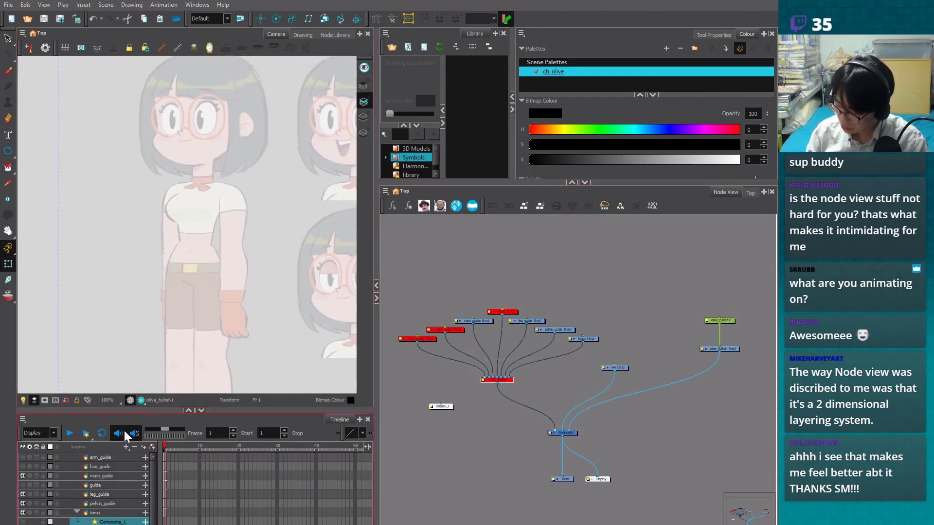
{"action": "key", "text": "space"}
{"action": "left_click_drag", "start_coordinate": [261, 353], "coordinate": [240, 326]}
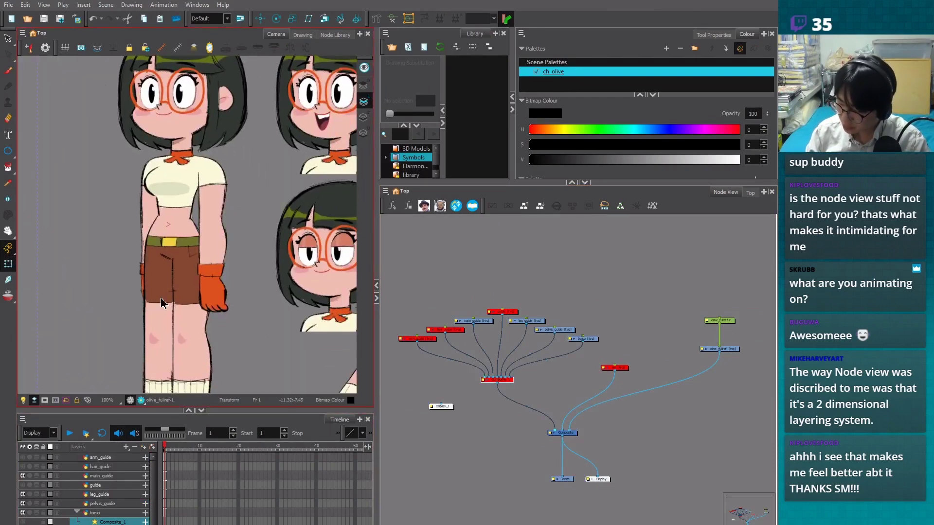
{"action": "key", "text": "2"}
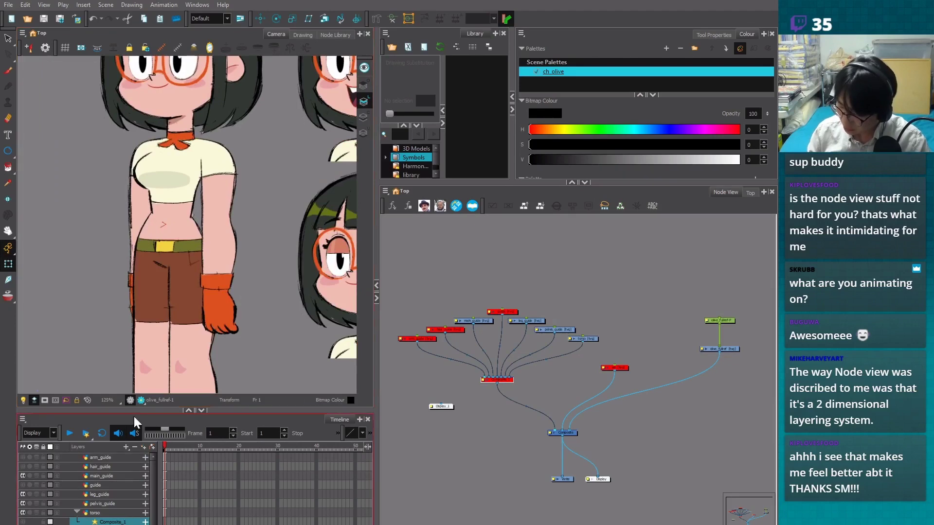
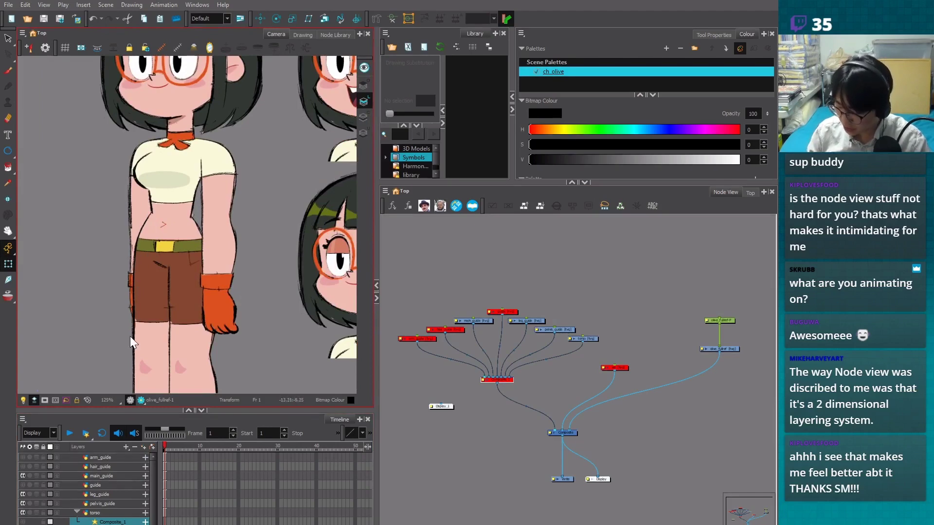
Re-enable the wh overlay and add a vector drawing layer named r1 above arm_guide
{"action": "left_click", "coordinate": [616, 368]}
{"action": "left_click", "coordinate": [486, 435]}
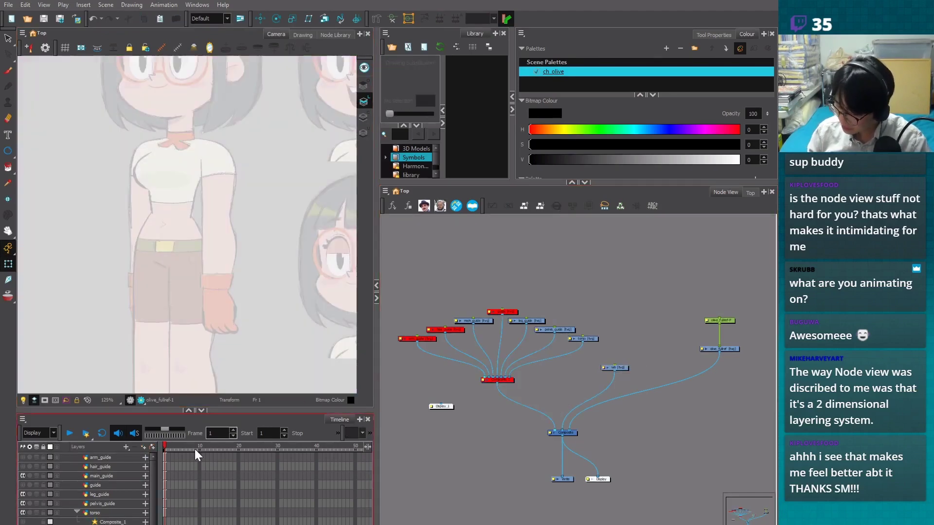
{"action": "left_click", "coordinate": [113, 458]}
{"action": "left_click", "coordinate": [143, 447]}
{"action": "type", "text": "r"}
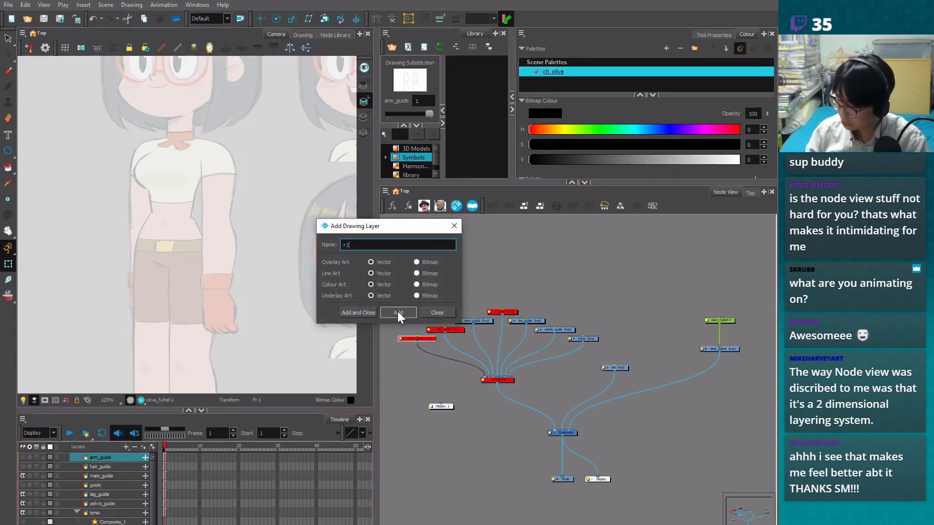
{"action": "left_click", "coordinate": [398, 313]}
{"action": "left_click", "coordinate": [440, 312]}
Set up the Brush tool with the black New 5 colour and frame Olive's torso for sketching
{"action": "key", "text": "alt+b"}
{"action": "left_click", "coordinate": [547, 157]}
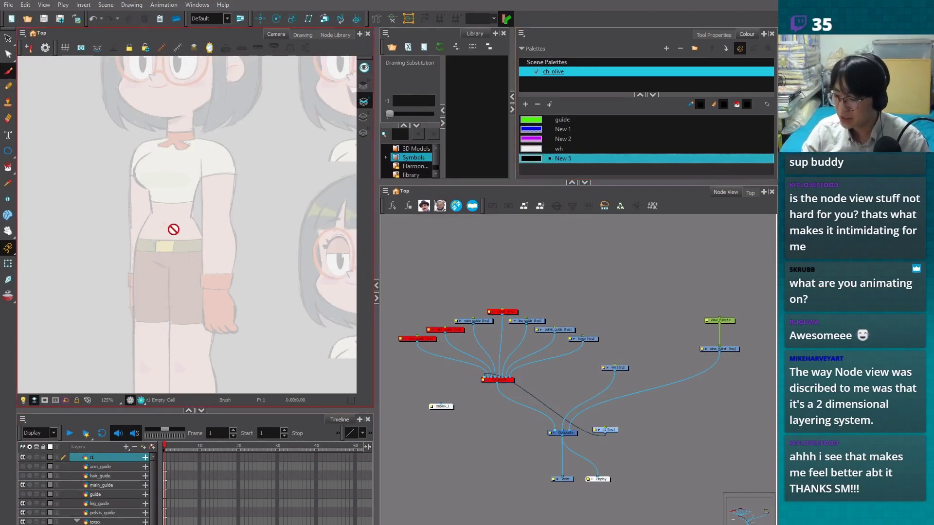
{"action": "left_click_drag", "start_coordinate": [204, 240], "coordinate": [215, 264]}
{"action": "key", "text": "2"}
{"action": "key", "text": "2"}
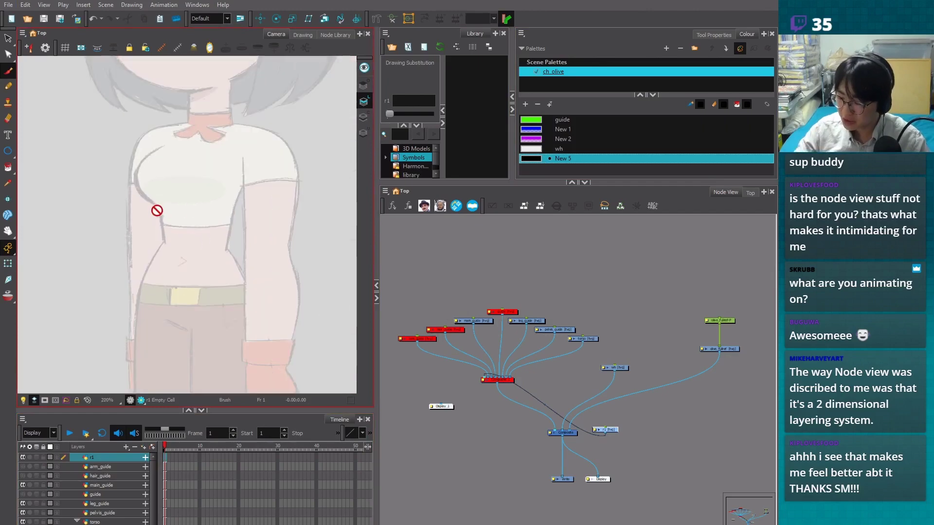
Move the r1 node below the guide group and rewire it from Composite_1 to the main Composite
{"action": "left_click", "coordinate": [614, 417]}
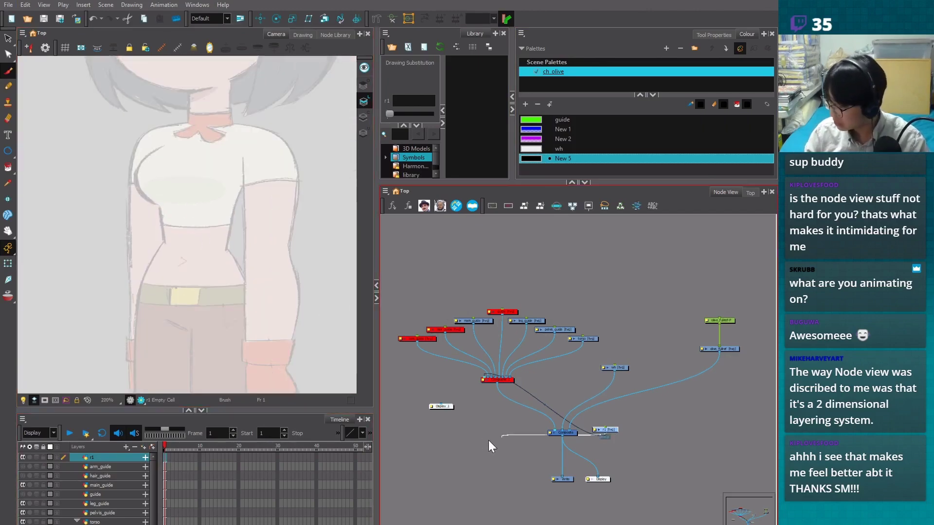
{"action": "left_click_drag", "start_coordinate": [611, 429], "coordinate": [483, 438]}
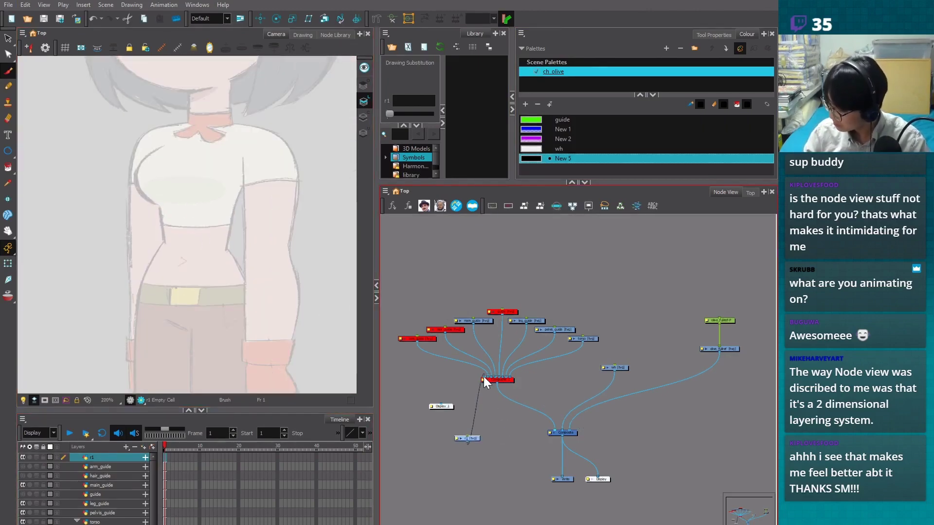
{"action": "left_click_drag", "start_coordinate": [483, 376], "coordinate": [549, 431]}
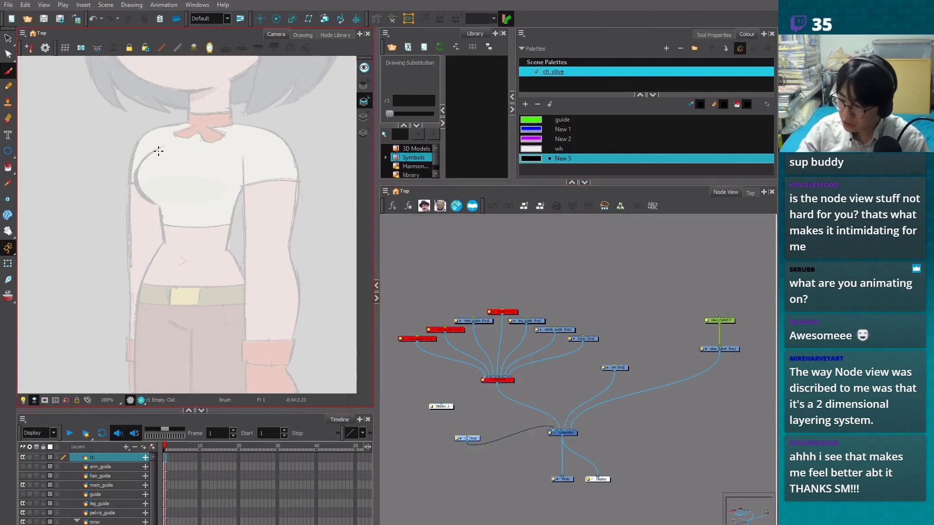
Brush both sides of Olive's torso from below the chest through the waist to the hips on r1
{"action": "left_click_drag", "start_coordinate": [160, 208], "coordinate": [162, 241]}
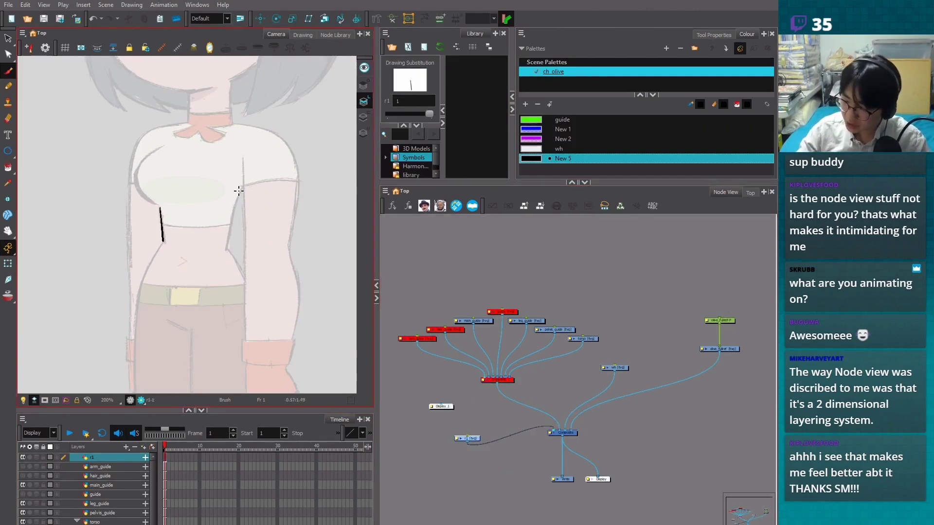
{"action": "left_click_drag", "start_coordinate": [242, 185], "coordinate": [227, 249]}
{"action": "left_click_drag", "start_coordinate": [206, 287], "coordinate": [224, 244]}
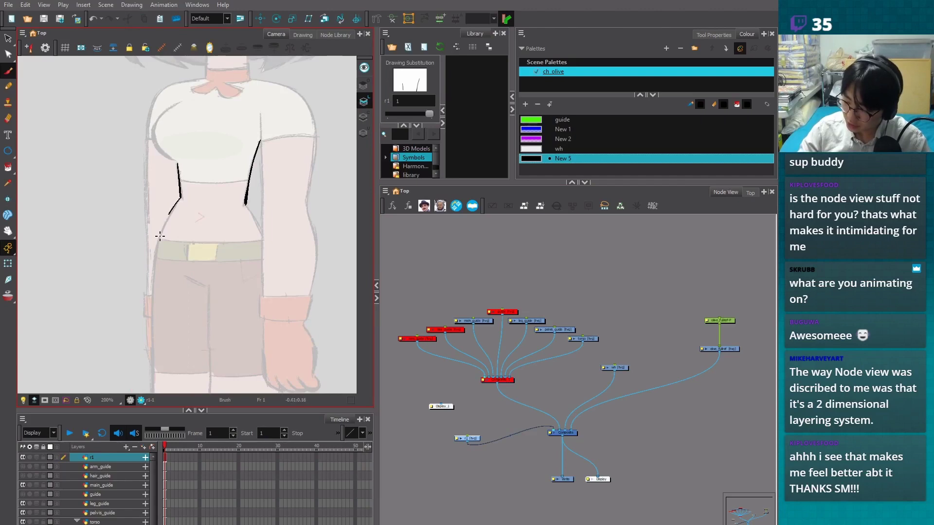
{"action": "key", "text": "alt+s"}
{"action": "key", "text": "alt+b"}
{"action": "left_click_drag", "start_coordinate": [246, 203], "coordinate": [266, 241]}
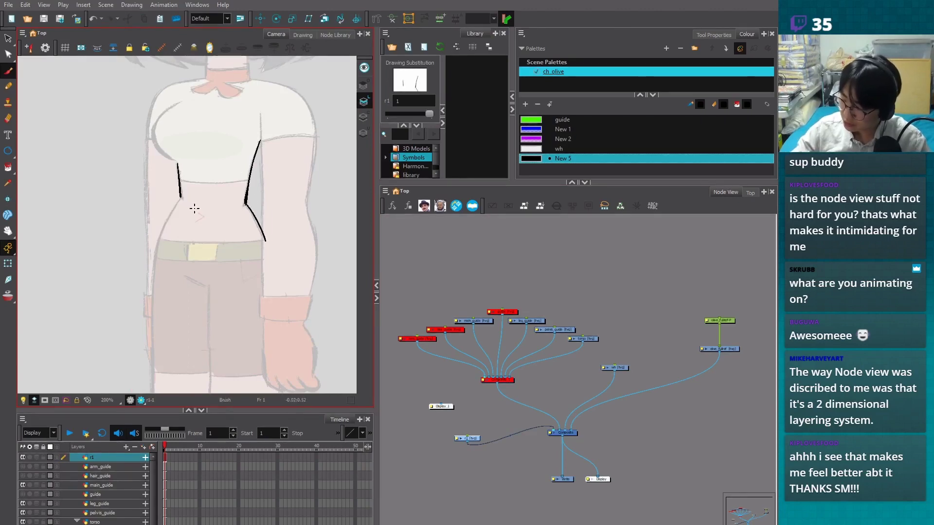
{"action": "left_click_drag", "start_coordinate": [179, 196], "coordinate": [155, 252]}
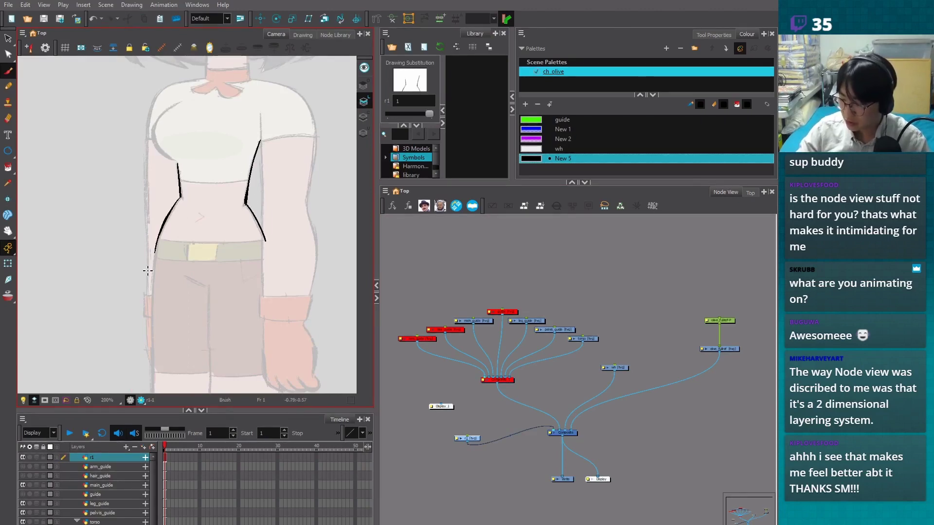
Brush a horizontal waistline along the belt's upper edge, joining both hip strokes
{"action": "key", "text": "1"}
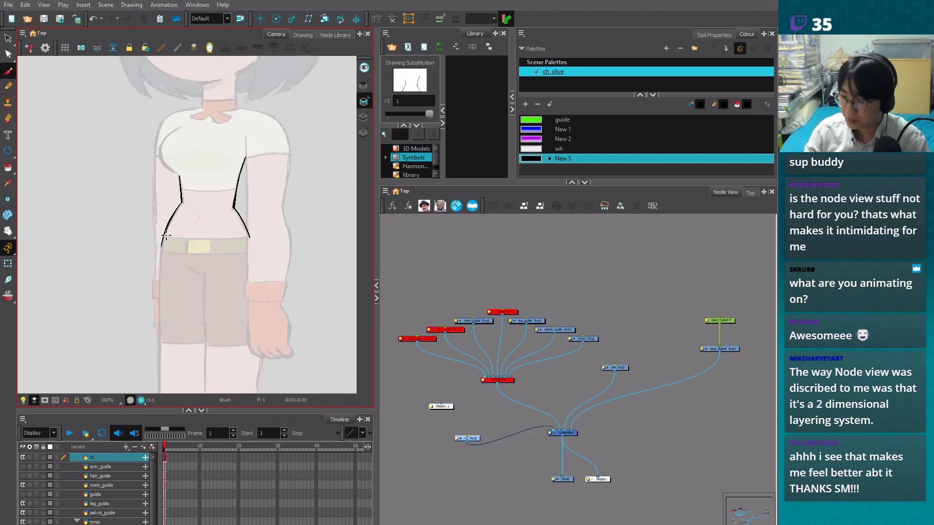
{"action": "key", "text": "2"}
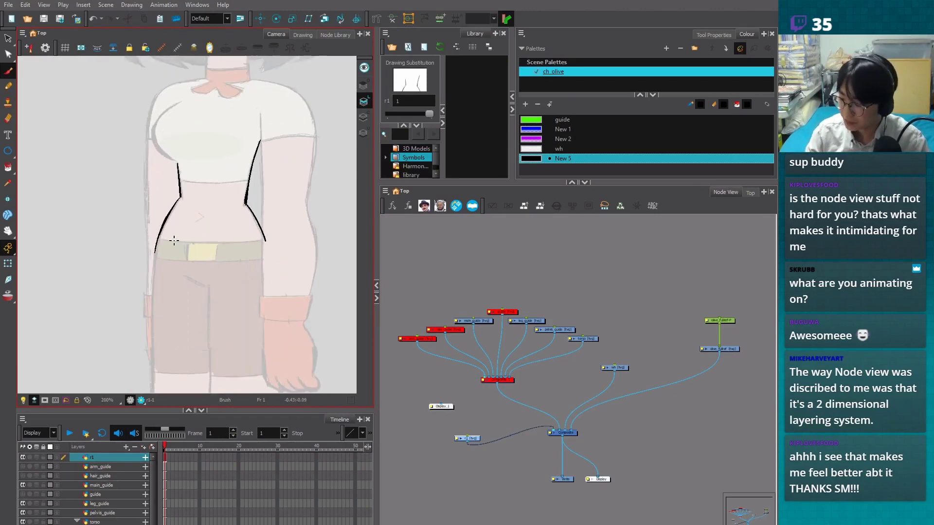
{"action": "left_click_drag", "start_coordinate": [155, 236], "coordinate": [268, 241]}
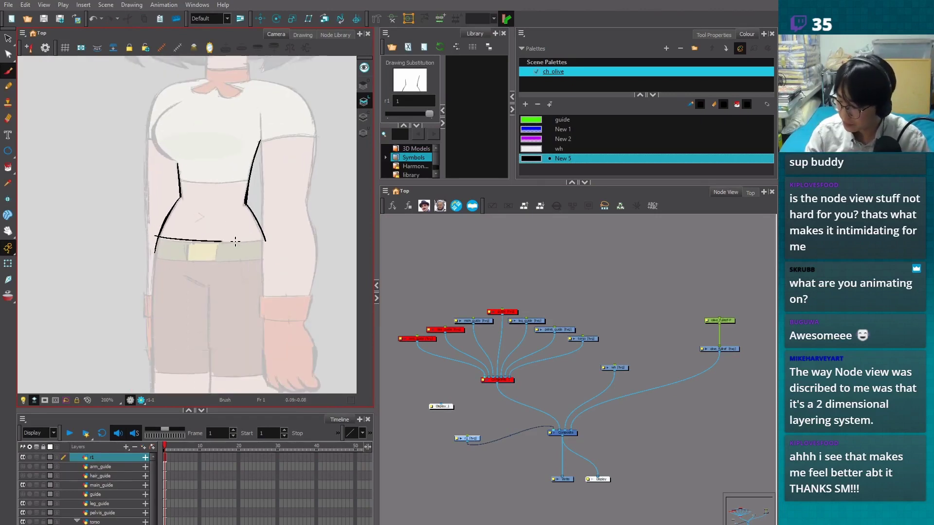
{"action": "left_click_drag", "start_coordinate": [268, 241], "coordinate": [283, 204]}
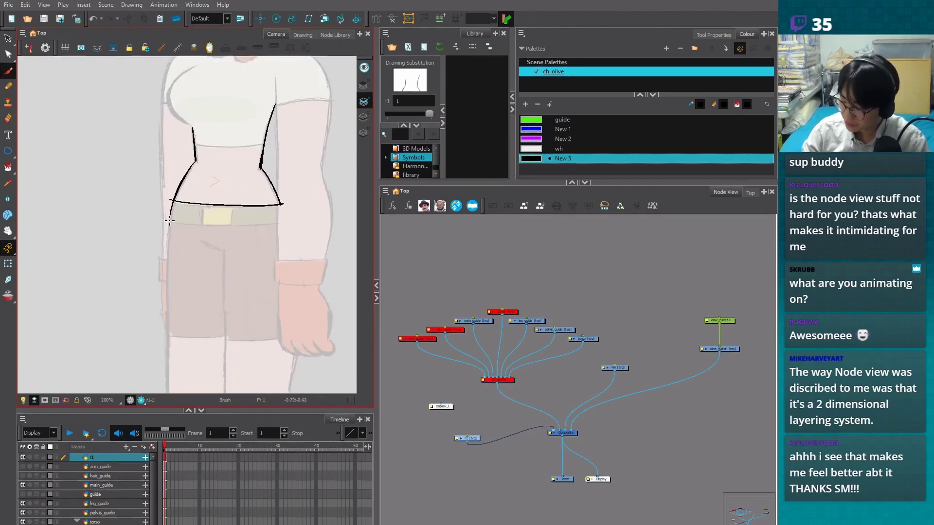
Sketch a flared, skirt-like pelvis shape from the waistline down to a curved hem over the shorts
{"action": "mouse_move", "coordinate": [173, 199]}
{"action": "left_mouse_down"}
{"action": "mouse_move", "coordinate": [143, 281]}
{"action": "mouse_move", "coordinate": [323, 296]}
{"action": "left_mouse_up"}
{"action": "key", "text": "ctrl+z"}
{"action": "mouse_move", "coordinate": [143, 288]}
{"action": "left_mouse_down"}
{"action": "mouse_move", "coordinate": [319, 282]}
{"action": "mouse_move", "coordinate": [152, 291]}
{"action": "left_mouse_up"}
{"action": "left_click_drag", "start_coordinate": [281, 203], "coordinate": [321, 282]}
{"action": "left_click_drag", "start_coordinate": [291, 220], "coordinate": [318, 274]}
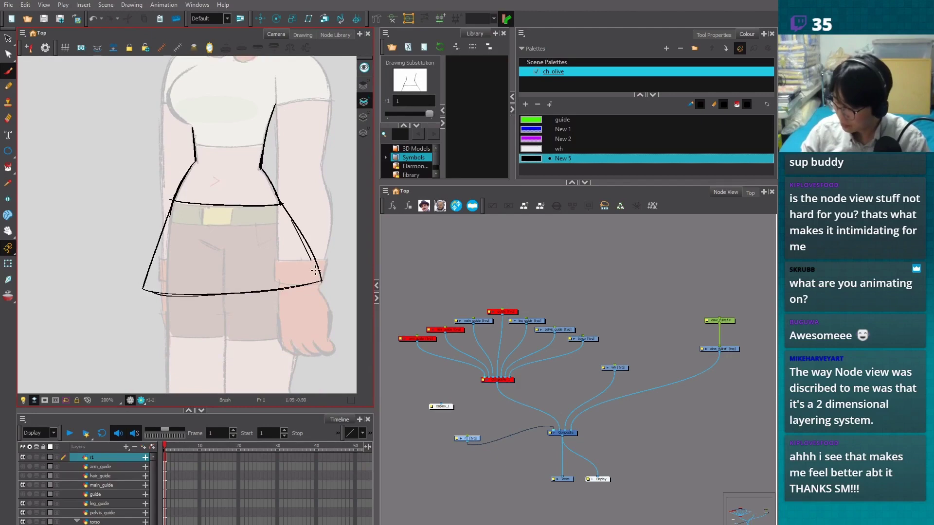
{"action": "key", "text": "ctrl+z"}
{"action": "mouse_move", "coordinate": [140, 290]}
{"action": "left_mouse_down"}
{"action": "mouse_move", "coordinate": [326, 282]}
{"action": "mouse_move", "coordinate": [171, 294]}
{"action": "left_mouse_up"}
Try a line along the belt's lower edge and another stroke across the shorts, undoing both
{"action": "left_click_drag", "start_coordinate": [164, 225], "coordinate": [289, 225]}
{"action": "key", "text": "1"}
{"action": "key", "text": "1"}
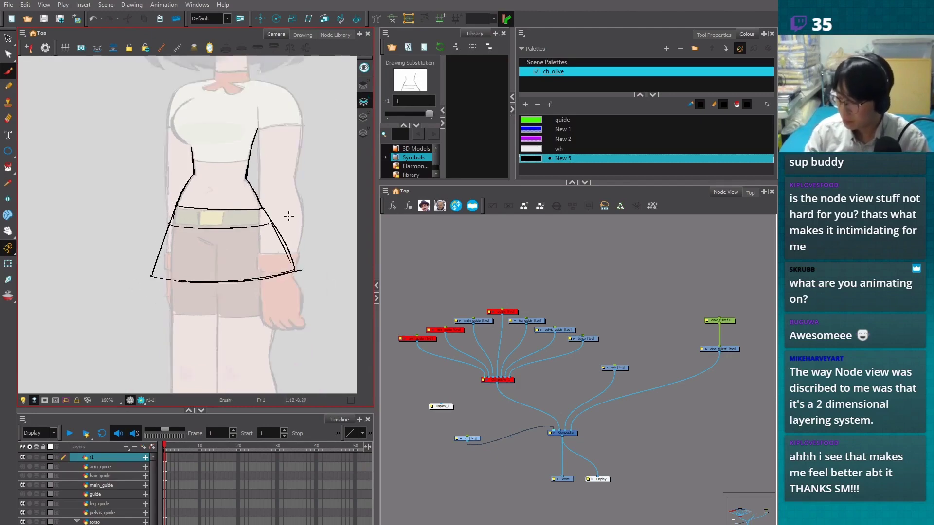
{"action": "left_click_drag", "start_coordinate": [279, 280], "coordinate": [276, 267]}
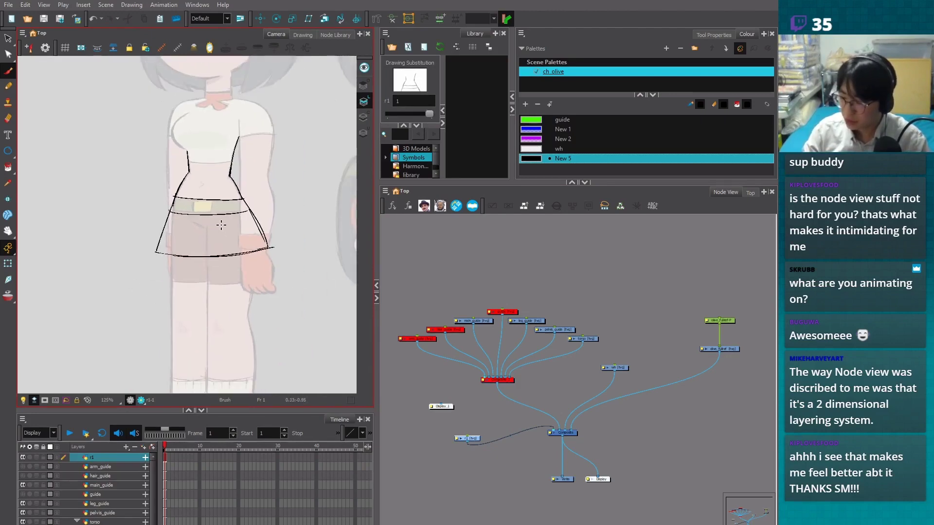
{"action": "left_click_drag", "start_coordinate": [192, 224], "coordinate": [226, 222]}
{"action": "key", "text": "ctrl+z"}
{"action": "key", "text": "ctrl+z"}
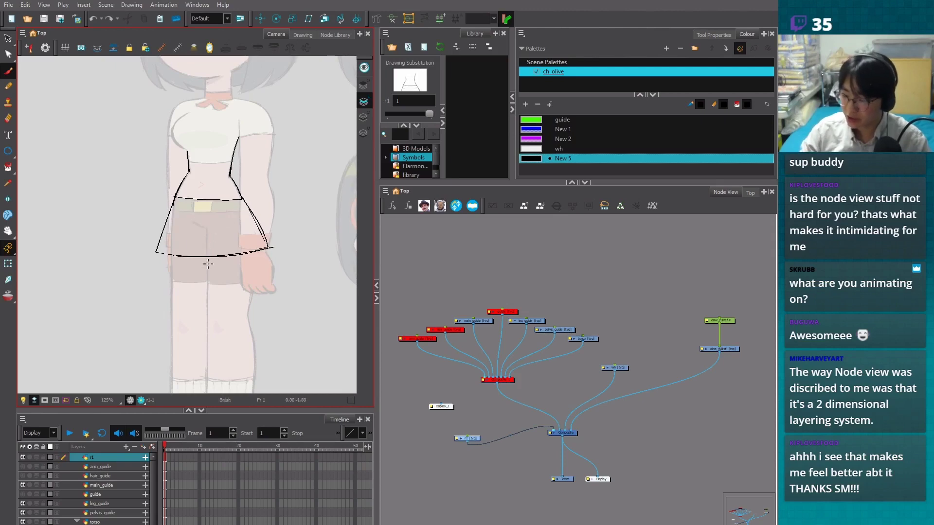
Brush a crotch crease, a hip curve, and the inner and outer lines of the leg beside the gloved hand
{"action": "left_click_drag", "start_coordinate": [208, 256], "coordinate": [207, 354]}
{"action": "key", "text": "ctrl+z"}
{"action": "left_click_drag", "start_coordinate": [210, 224], "coordinate": [208, 244]}
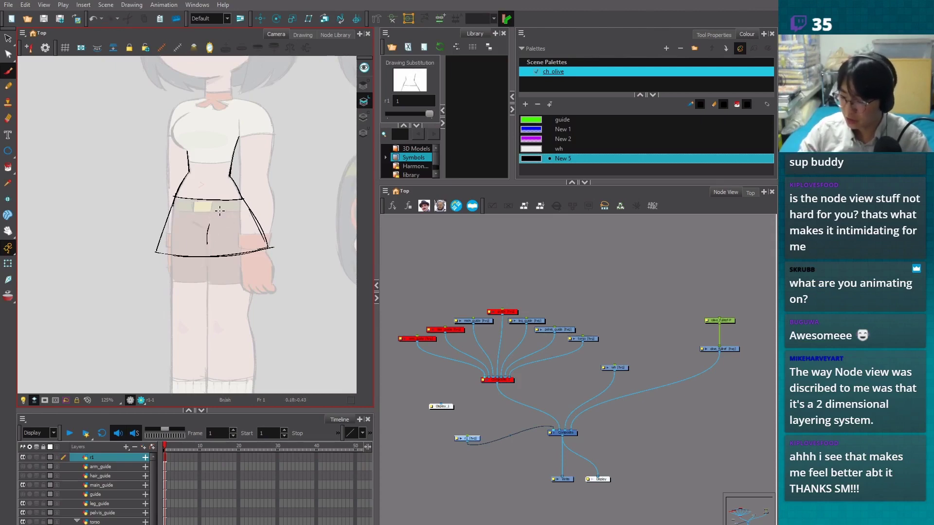
{"action": "left_click_drag", "start_coordinate": [228, 210], "coordinate": [249, 228]}
{"action": "left_click_drag", "start_coordinate": [211, 256], "coordinate": [207, 325]}
{"action": "left_click_drag", "start_coordinate": [256, 252], "coordinate": [240, 311]}
{"action": "left_click_drag", "start_coordinate": [206, 256], "coordinate": [204, 337]}
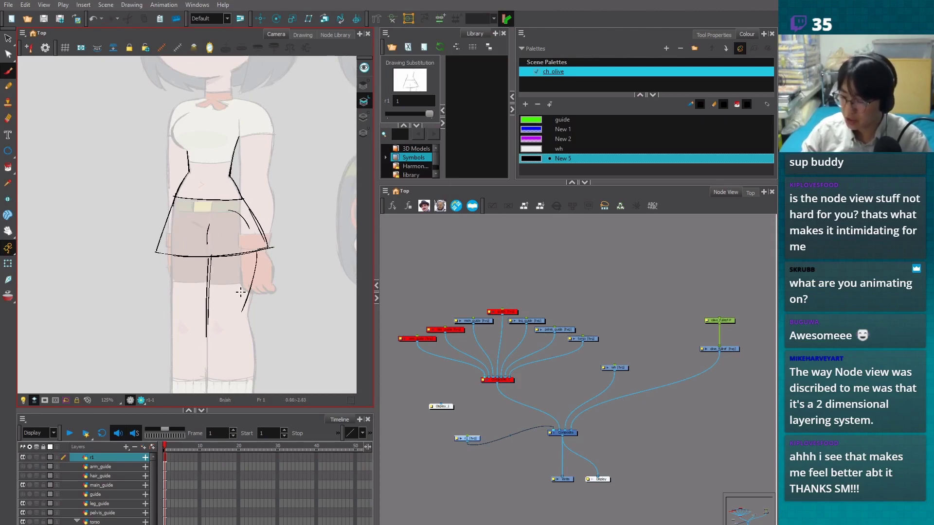
{"action": "left_click_drag", "start_coordinate": [244, 304], "coordinate": [251, 365]}
Try rotating the sketched leg lines and shifting them across the body below the flared shape
{"action": "key", "text": "1"}
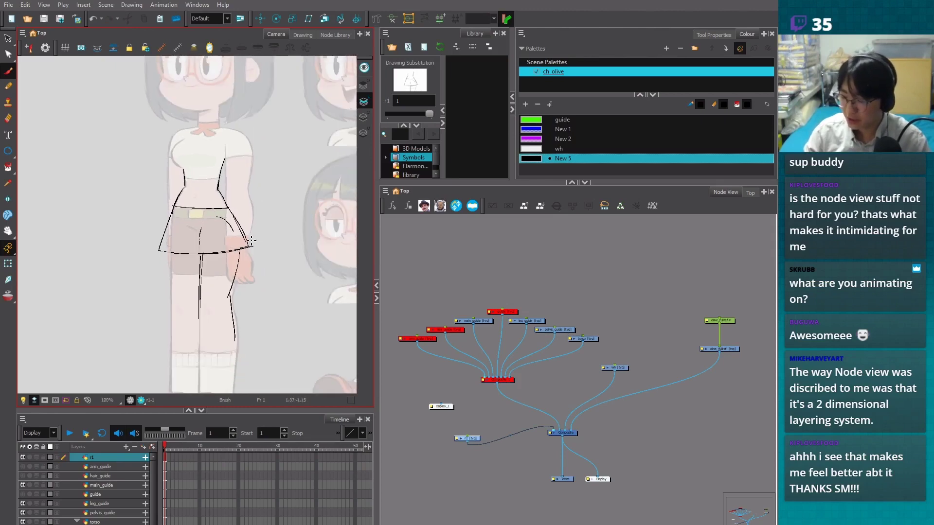
{"action": "key", "text": "2"}
{"action": "key", "text": "alt+s"}
{"action": "left_click_drag", "start_coordinate": [269, 268], "coordinate": [253, 365]}
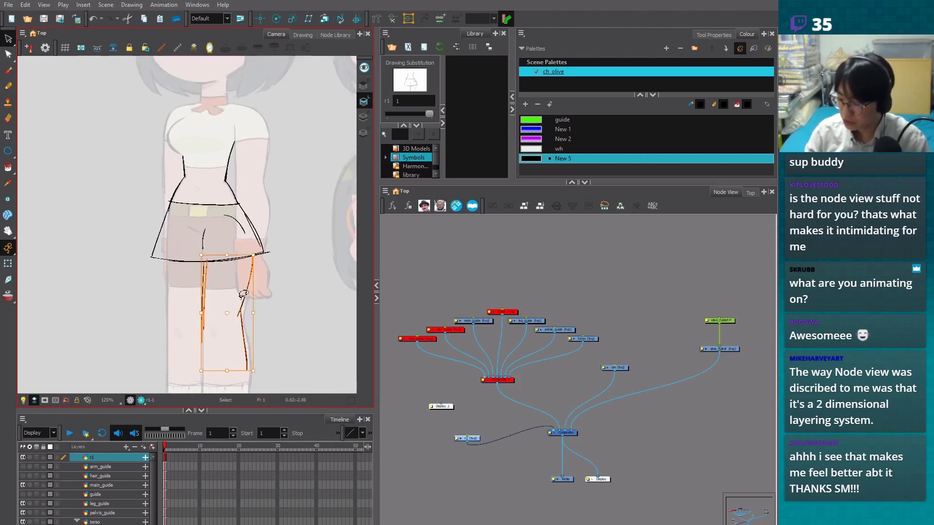
{"action": "left_click_drag", "start_coordinate": [226, 302], "coordinate": [217, 222]}
{"action": "key", "text": "ctrl+z"}
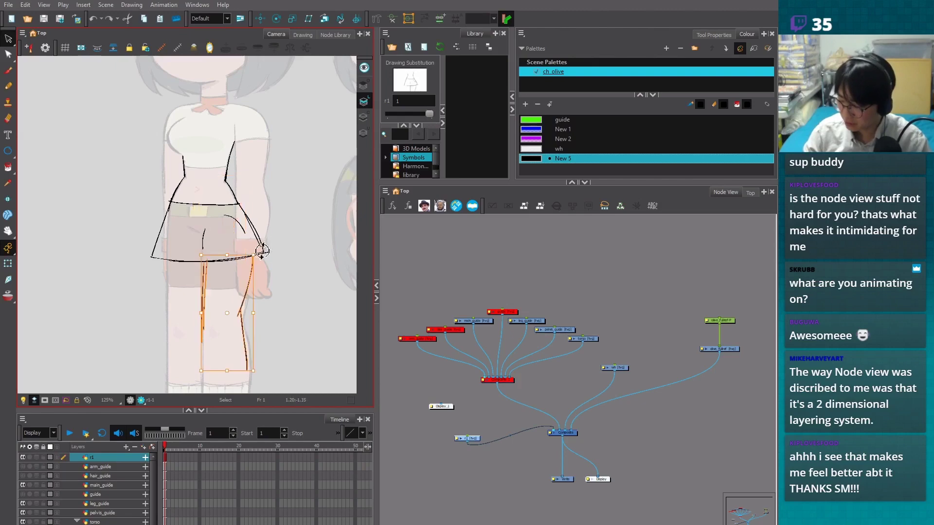
{"action": "left_click_drag", "start_coordinate": [263, 248], "coordinate": [275, 277]}
{"action": "left_click_drag", "start_coordinate": [232, 314], "coordinate": [191, 316]}
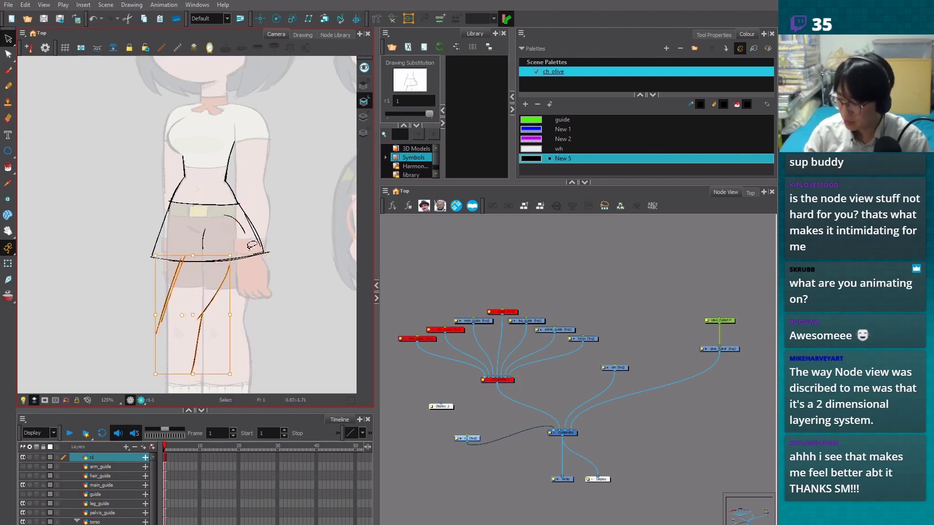
Try brushing a hip line from the waist to the rotated leg, undoing the strokes and the leg rotation
{"action": "key", "text": "alt+b"}
{"action": "mouse_move", "coordinate": [239, 202]}
{"action": "left_mouse_down"}
{"action": "mouse_move", "coordinate": [246, 265]}
{"action": "mouse_move", "coordinate": [249, 220]}
{"action": "mouse_move", "coordinate": [257, 253]}
{"action": "mouse_move", "coordinate": [237, 252]}
{"action": "mouse_move", "coordinate": [225, 280]}
{"action": "left_mouse_up"}
{"action": "key", "text": "ctrl+z"}
{"action": "key", "text": "ctrl+z"}
{"action": "key", "text": "ctrl+z"}
{"action": "mouse_move", "coordinate": [237, 198]}
{"action": "left_mouse_down"}
{"action": "mouse_move", "coordinate": [235, 261]}
{"action": "mouse_move", "coordinate": [215, 289]}
{"action": "mouse_move", "coordinate": [236, 227]}
{"action": "mouse_move", "coordinate": [230, 263]}
{"action": "mouse_move", "coordinate": [201, 306]}
{"action": "left_mouse_up"}
{"action": "key", "text": "ctrl+z"}
{"action": "key", "text": "ctrl+z"}
{"action": "key", "text": "ctrl+z"}
{"action": "key", "text": "ctrl+z"}
{"action": "key", "text": "ctrl+z"}
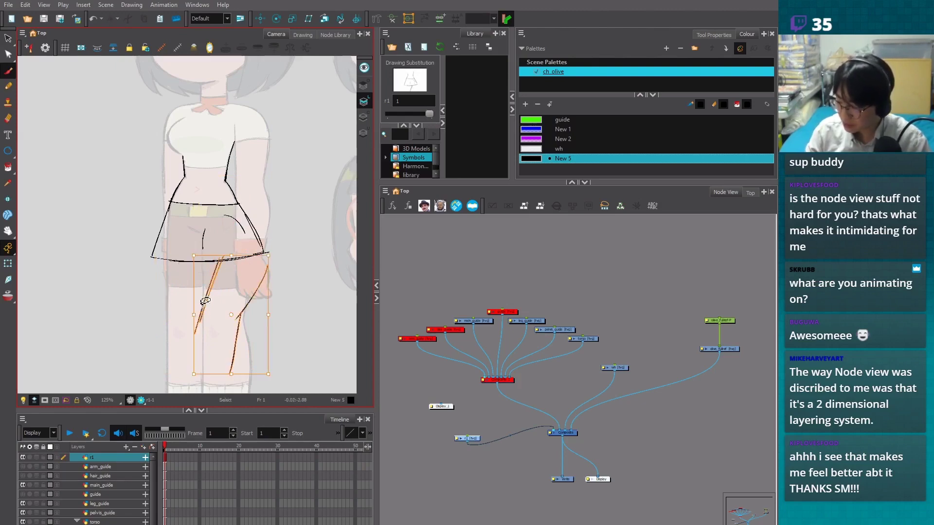
{"action": "key", "text": "alt+s"}
{"action": "key", "text": "ctrl+z"}
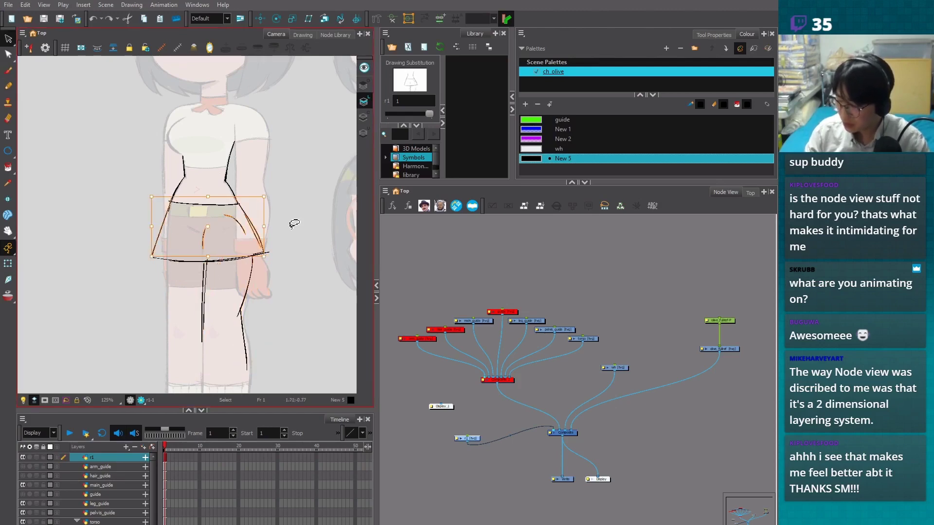
Delete the flared pelvis outline, its inner crease strokes and the curved hem
{"action": "key", "text": "Delete"}
{"action": "left_click_drag", "start_coordinate": [250, 234], "coordinate": [171, 266]}
{"action": "key", "text": "Delete"}
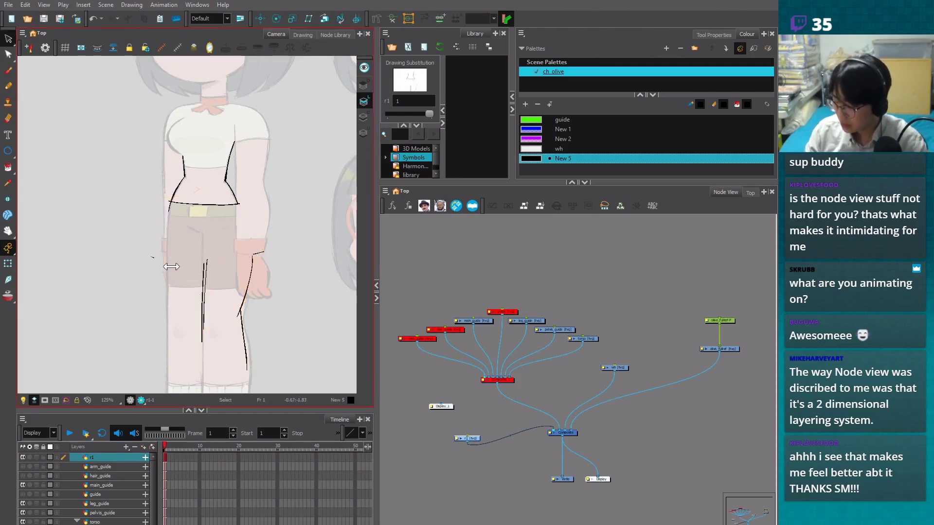
Brush the outer hip and thigh contours on both sides, plus the inner thigh line down from the crotch
{"action": "scroll", "coordinate": [171, 267], "scroll_direction": "up", "scroll_amount": 3}
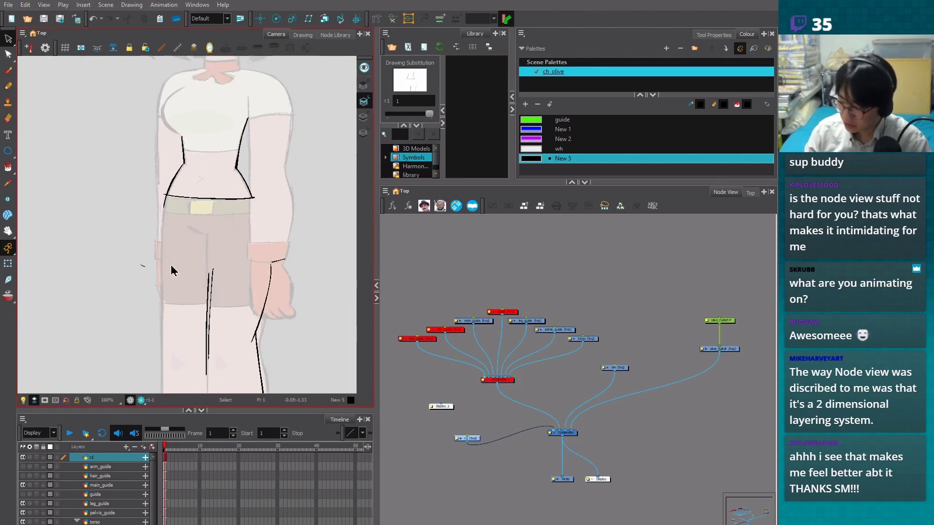
{"action": "key", "text": "alt+b"}
{"action": "left_click_drag", "start_coordinate": [169, 186], "coordinate": [161, 296]}
{"action": "key", "text": "ctrl+z"}
{"action": "left_click_drag", "start_coordinate": [162, 334], "coordinate": [162, 344]}
{"action": "left_click_drag", "start_coordinate": [253, 198], "coordinate": [269, 237]}
{"action": "key", "text": "ctrl+z"}
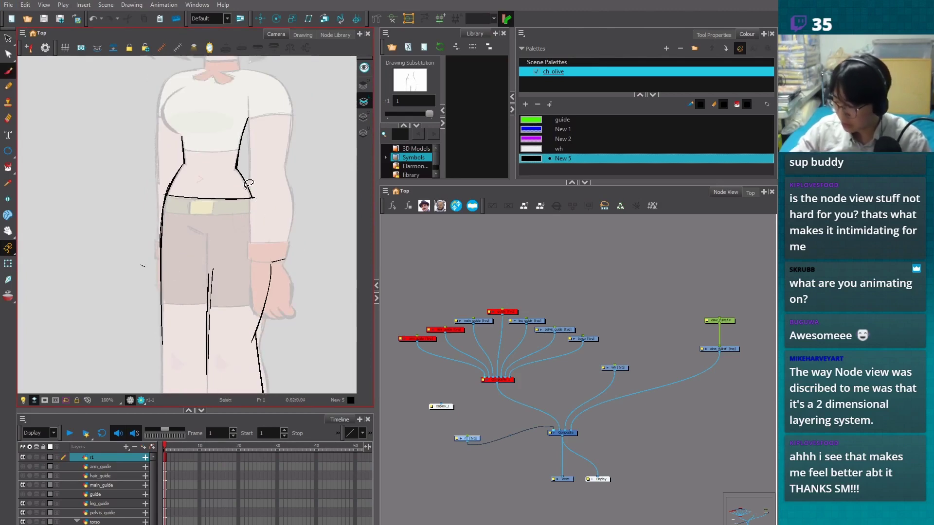
{"action": "left_click_drag", "start_coordinate": [243, 175], "coordinate": [271, 260]}
{"action": "mouse_move", "coordinate": [254, 201]}
{"action": "left_mouse_down"}
{"action": "mouse_move", "coordinate": [267, 242]}
{"action": "mouse_move", "coordinate": [263, 309]}
{"action": "left_mouse_up"}
{"action": "left_click_drag", "start_coordinate": [209, 233], "coordinate": [206, 302]}
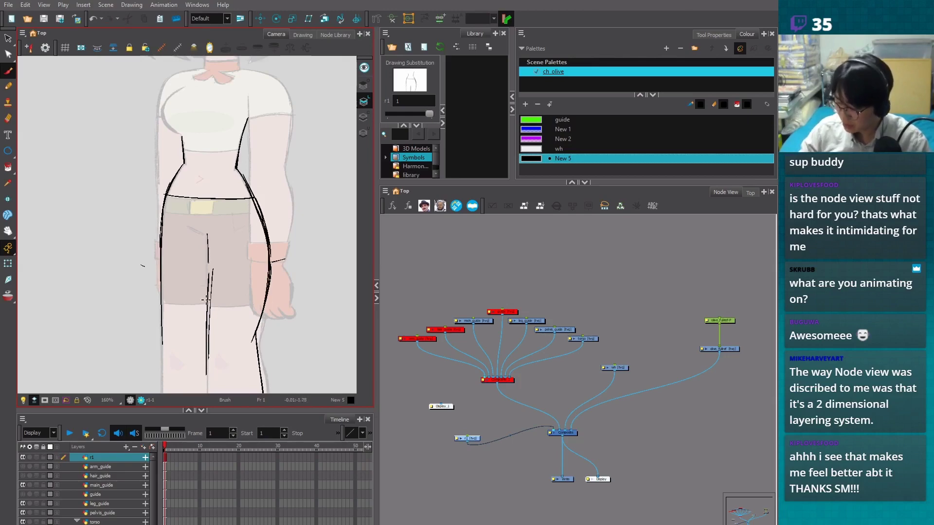
Brush a rounded arc over the top of the thigh, linking its inner line to the outer contour
{"action": "key", "text": "1"}
{"action": "key", "text": "alt+s"}
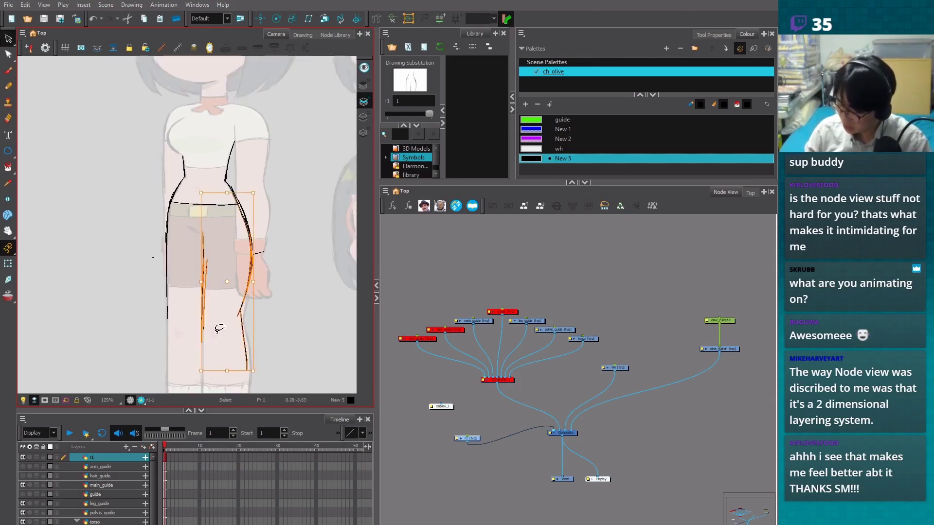
{"action": "key", "text": "Escape"}
{"action": "key", "text": "alt+b"}
{"action": "mouse_move", "coordinate": [205, 233]}
{"action": "left_mouse_down"}
{"action": "mouse_move", "coordinate": [247, 228]}
{"action": "mouse_move", "coordinate": [204, 212]}
{"action": "mouse_move", "coordinate": [259, 195]}
{"action": "left_mouse_up"}
Rotate the selected leg strokes clockwise around the hip and nudge them to meet the hip contour
{"action": "key", "text": "alt+s"}
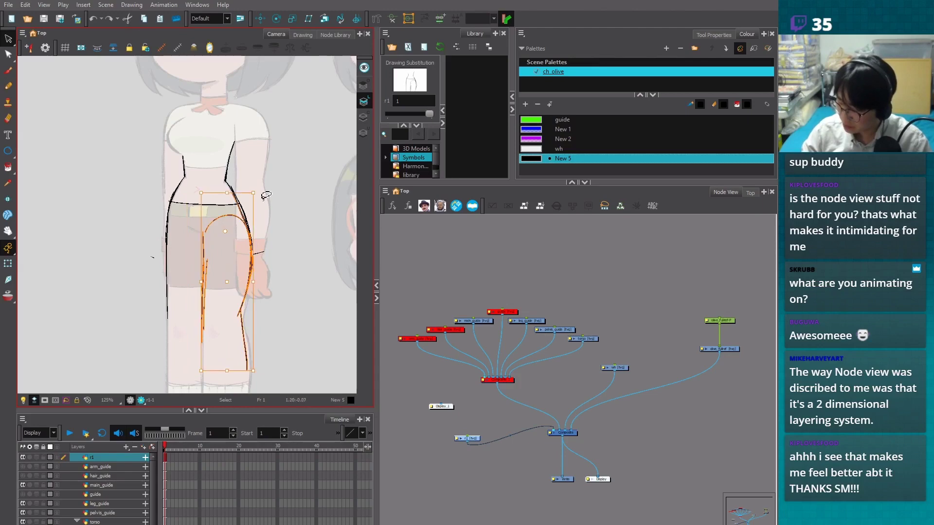
{"action": "left_click_drag", "start_coordinate": [263, 191], "coordinate": [287, 224]}
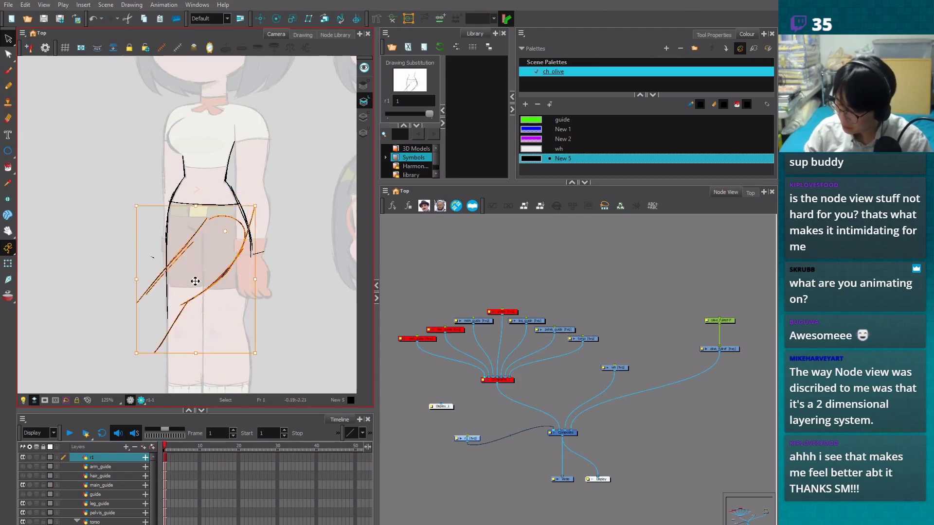
{"action": "left_click_drag", "start_coordinate": [196, 281], "coordinate": [202, 284]}
{"action": "key", "text": "Escape"}
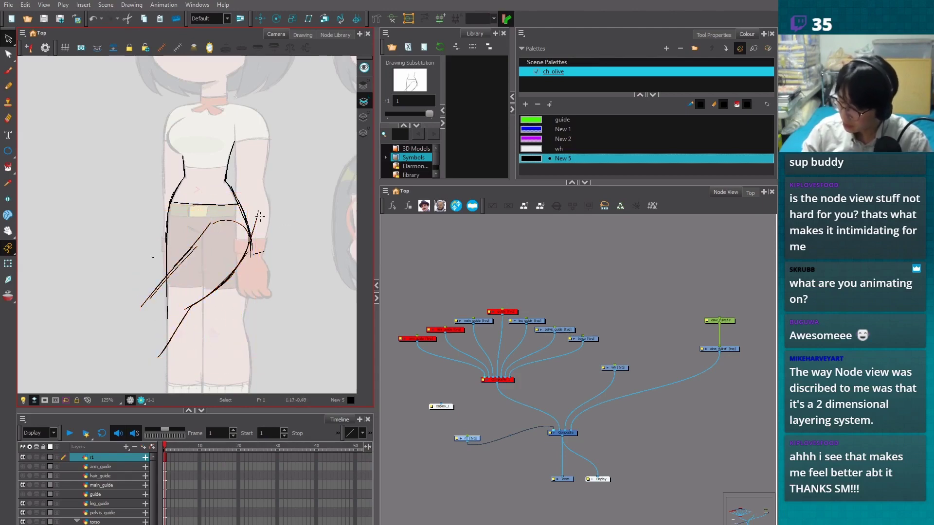
{"action": "key", "text": "alt+b"}
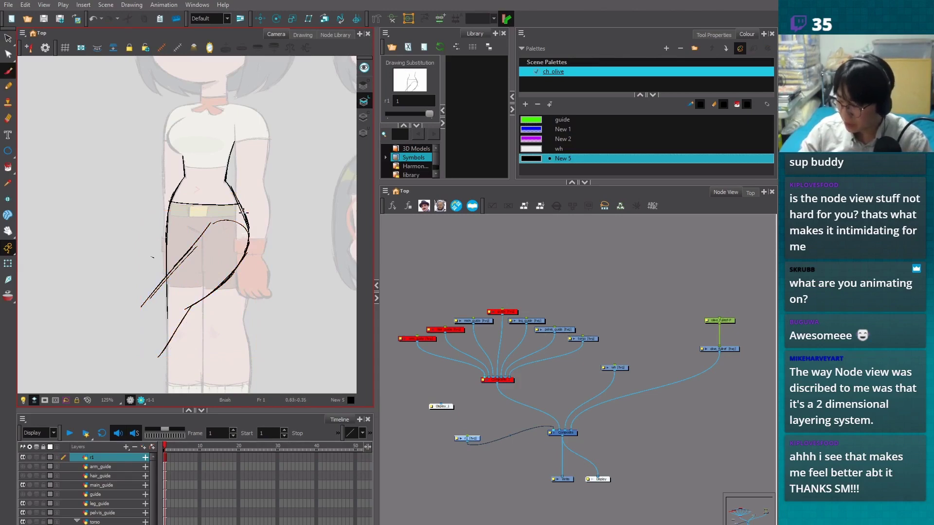
Rotate the leg strokes counterclockwise around the hip so the leg swings out beyond the hand
{"action": "key", "text": "alt+s"}
{"action": "left_click", "coordinate": [236, 285]}
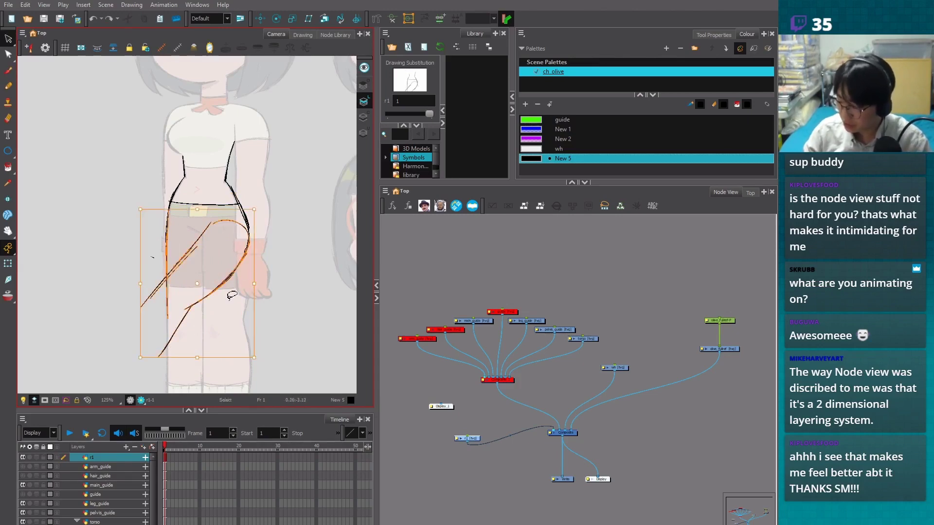
{"action": "mouse_move", "coordinate": [264, 210]}
{"action": "left_mouse_down"}
{"action": "mouse_move", "coordinate": [183, 159]}
{"action": "mouse_move", "coordinate": [178, 165]}
{"action": "left_mouse_up"}
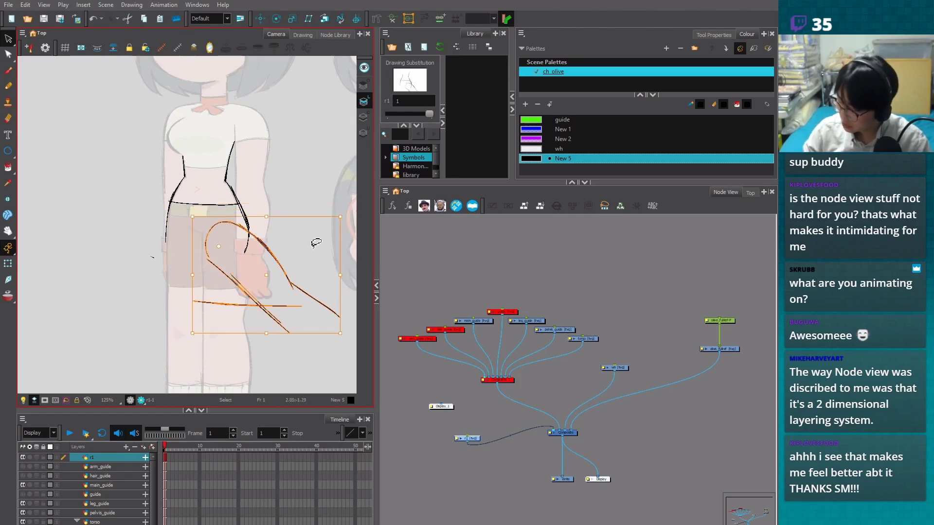
{"action": "key", "text": "Escape"}
{"action": "key", "text": "2"}
Adjust the angle and position of the swung leg strokes so the outer thigh lines up with the hip contour
{"action": "key", "text": "alt+b"}
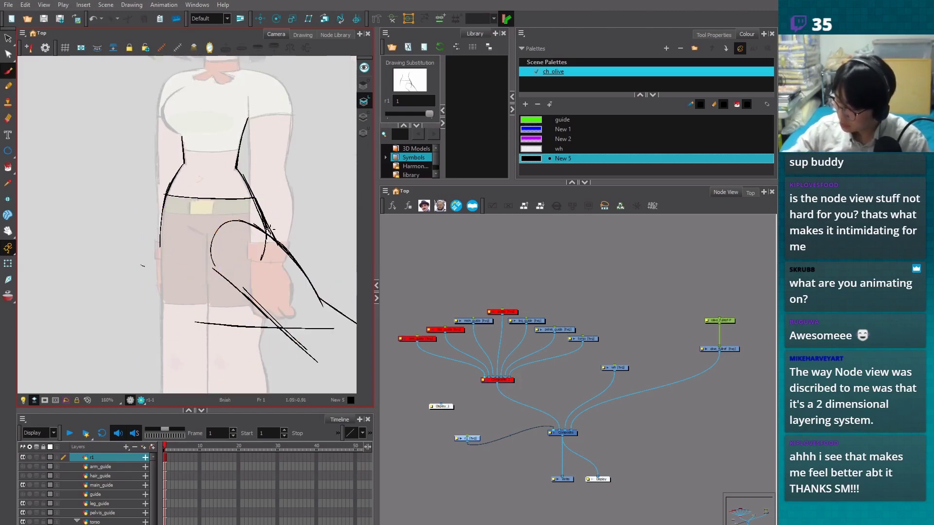
{"action": "mouse_move", "coordinate": [332, 243]}
{"action": "left_mouse_down"}
{"action": "mouse_move", "coordinate": [231, 329]}
{"action": "mouse_move", "coordinate": [249, 326]}
{"action": "left_mouse_up"}
{"action": "key", "text": "1"}
{"action": "key", "text": "alt+s"}
{"action": "left_click_drag", "start_coordinate": [255, 278], "coordinate": [261, 274]}
{"action": "mouse_move", "coordinate": [298, 318]}
{"action": "left_mouse_down"}
{"action": "mouse_move", "coordinate": [294, 351]}
{"action": "mouse_move", "coordinate": [263, 355]}
{"action": "left_mouse_up"}
{"action": "key", "text": "ctrl+z"}
{"action": "mouse_move", "coordinate": [321, 285]}
{"action": "left_mouse_down"}
{"action": "mouse_move", "coordinate": [268, 354]}
{"action": "mouse_move", "coordinate": [255, 294]}
{"action": "left_mouse_up"}
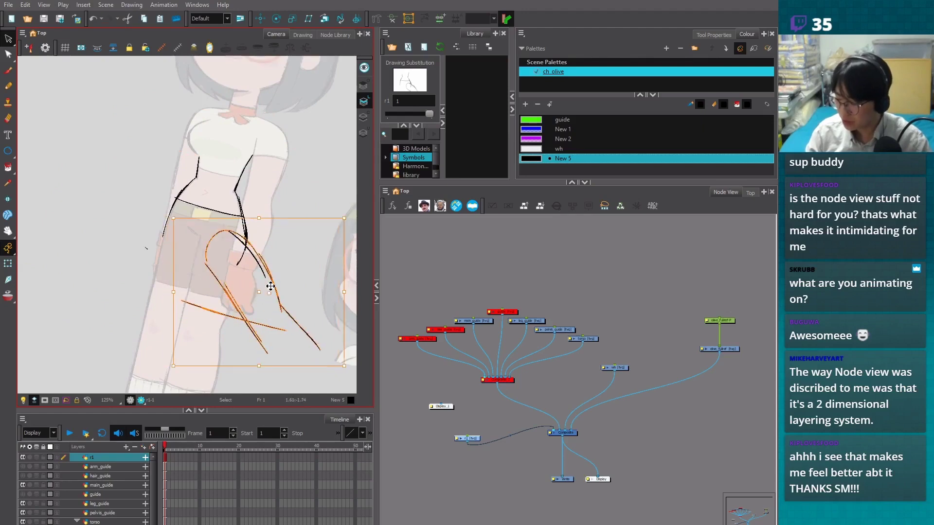
{"action": "key", "text": "shift+x"}
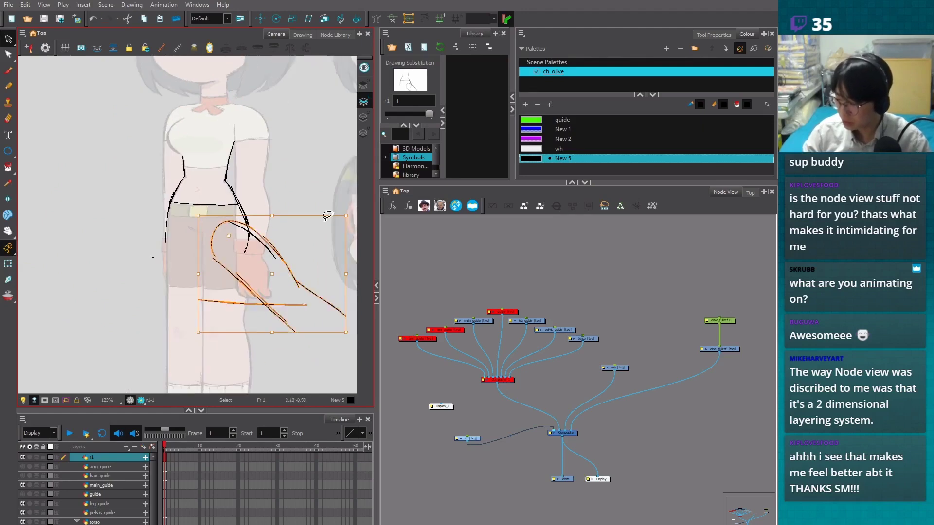
{"action": "key", "text": "1"}
{"action": "left_click_drag", "start_coordinate": [323, 217], "coordinate": [322, 234]}
{"action": "left_click_drag", "start_coordinate": [246, 268], "coordinate": [247, 264]}
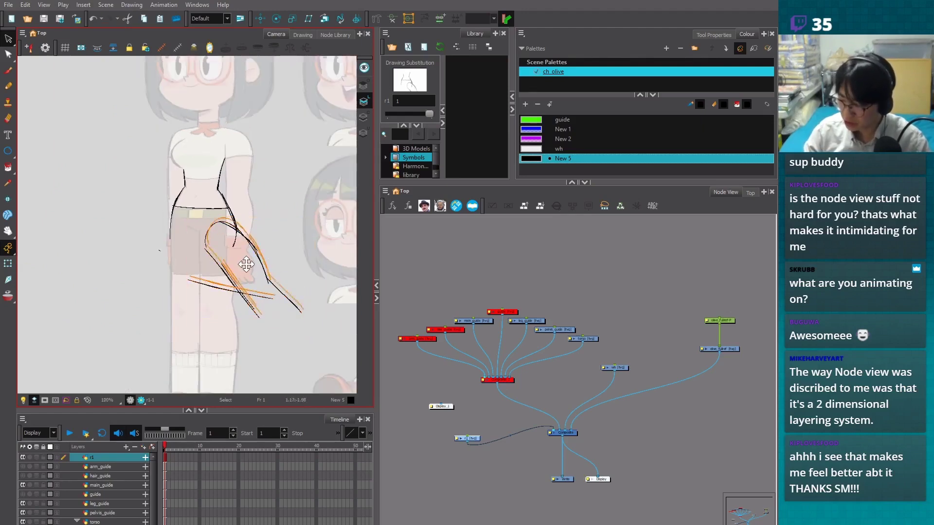
Clean up the overlapping hip contour at the swung thigh and brush a crotch line leading into the inner thigh
{"action": "key", "text": "2"}
{"action": "left_click", "coordinate": [334, 264]}
{"action": "key", "text": "ctrl+alt"}
{"action": "mouse_move", "coordinate": [284, 339]}
{"action": "left_mouse_down"}
{"action": "mouse_move", "coordinate": [228, 263]}
{"action": "mouse_move", "coordinate": [236, 251]}
{"action": "mouse_move", "coordinate": [243, 265]}
{"action": "left_mouse_up"}
{"action": "key", "text": "alt+b"}
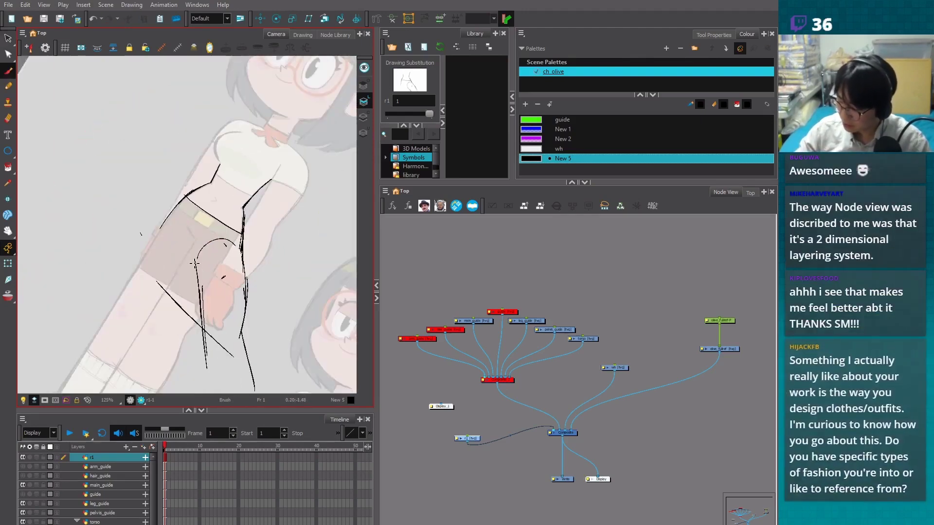
{"action": "left_click_drag", "start_coordinate": [186, 238], "coordinate": [196, 281]}
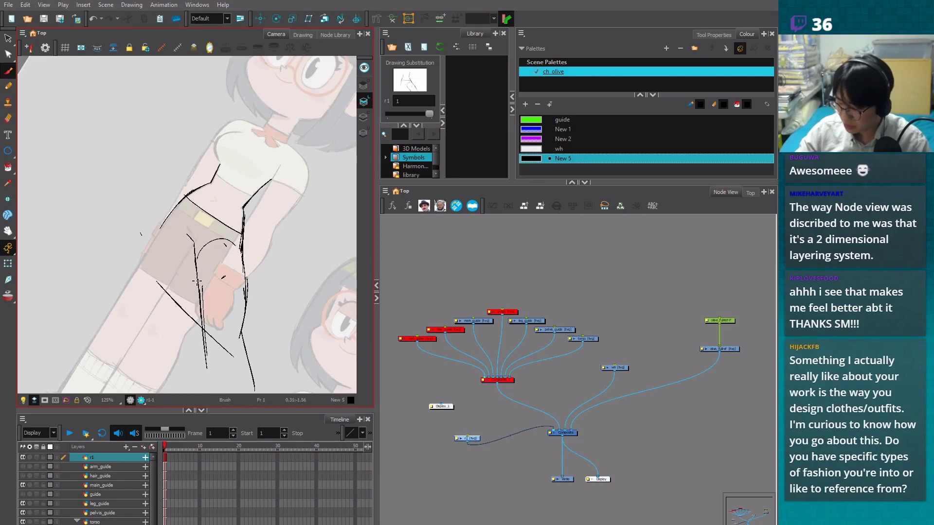
{"action": "key", "text": "shift+x"}
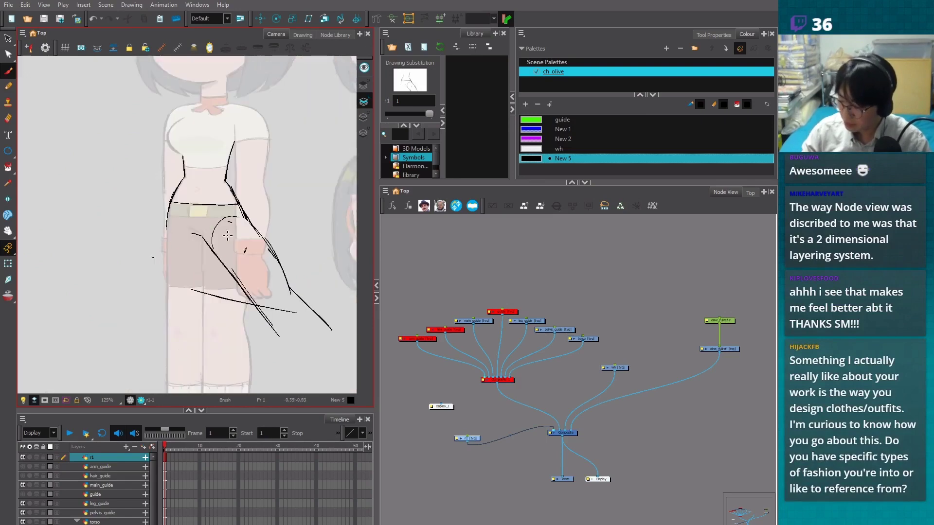
Erase the rounded arc over the thigh, the leftover hip marks and most of the straight line crossing the leg
{"action": "key", "text": "alt+e"}
{"action": "left_click_drag", "start_coordinate": [194, 290], "coordinate": [292, 310]}
{"action": "mouse_move", "coordinate": [221, 224]}
{"action": "left_mouse_down"}
{"action": "mouse_move", "coordinate": [246, 251]}
{"action": "mouse_move", "coordinate": [269, 251]}
{"action": "left_mouse_up"}
{"action": "left_click_drag", "start_coordinate": [321, 321], "coordinate": [216, 375]}
{"action": "mouse_move", "coordinate": [243, 231]}
{"action": "left_mouse_down"}
{"action": "mouse_move", "coordinate": [246, 246]}
{"action": "mouse_move", "coordinate": [241, 221]}
{"action": "mouse_move", "coordinate": [248, 291]}
{"action": "left_mouse_up"}
{"action": "key", "text": "shift+x"}
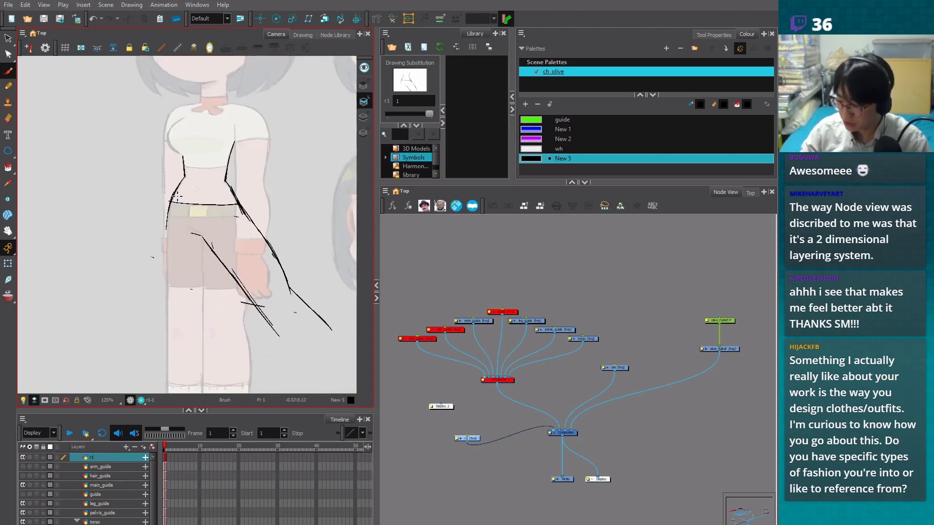
Brush the opposite leg's outer and inner contours swinging outward, and outline the belt's lower edge and buckle
{"action": "left_click_drag", "start_coordinate": [164, 217], "coordinate": [108, 255]}
{"action": "mouse_move", "coordinate": [146, 226]}
{"action": "left_mouse_down"}
{"action": "mouse_move", "coordinate": [116, 254]}
{"action": "mouse_move", "coordinate": [187, 251]}
{"action": "left_mouse_up"}
{"action": "left_click_drag", "start_coordinate": [111, 290], "coordinate": [201, 245]}
{"action": "left_click_drag", "start_coordinate": [113, 290], "coordinate": [194, 246]}
{"action": "mouse_move", "coordinate": [144, 227]}
{"action": "left_mouse_down"}
{"action": "mouse_move", "coordinate": [133, 233]}
{"action": "mouse_move", "coordinate": [251, 216]}
{"action": "left_mouse_up"}
{"action": "mouse_move", "coordinate": [186, 204]}
{"action": "left_mouse_down"}
{"action": "mouse_move", "coordinate": [189, 218]}
{"action": "mouse_move", "coordinate": [207, 214]}
{"action": "left_mouse_up"}
{"action": "left_click_drag", "start_coordinate": [194, 245], "coordinate": [110, 291]}
{"action": "left_click_drag", "start_coordinate": [208, 244], "coordinate": [106, 297]}
{"action": "left_click_drag", "start_coordinate": [167, 216], "coordinate": [109, 254]}
{"action": "left_click_drag", "start_coordinate": [167, 217], "coordinate": [101, 257]}
Erase the outer contour between the belt and the swung thigh, and reinforce the crotch strokes
{"action": "key", "text": "alt+e"}
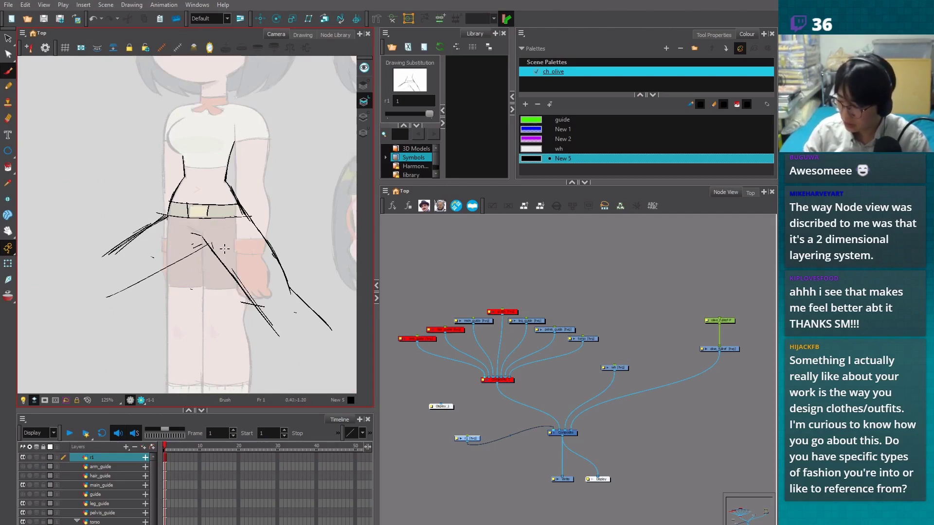
{"action": "left_click_drag", "start_coordinate": [250, 220], "coordinate": [258, 229]}
{"action": "key", "text": "alt+b"}
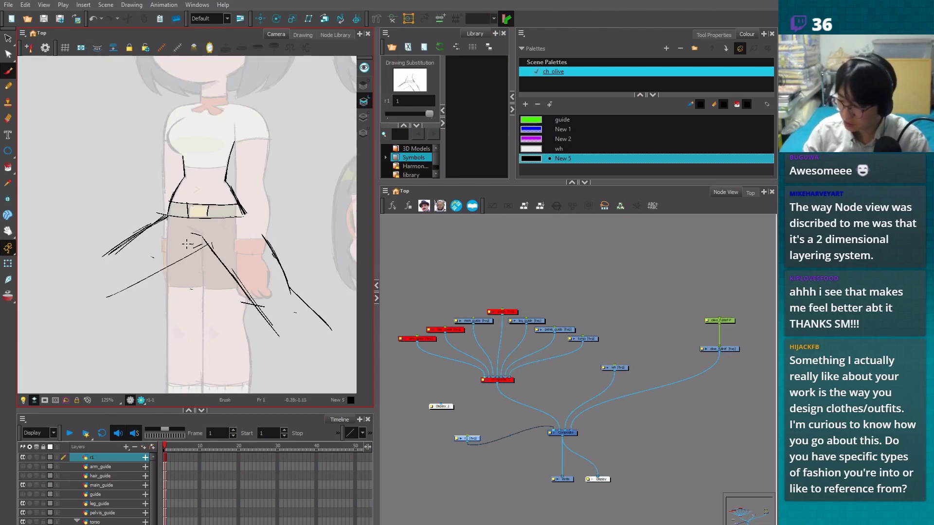
{"action": "mouse_move", "coordinate": [185, 235]}
{"action": "left_mouse_down"}
{"action": "mouse_move", "coordinate": [204, 239]}
{"action": "mouse_move", "coordinate": [186, 255]}
{"action": "left_mouse_up"}
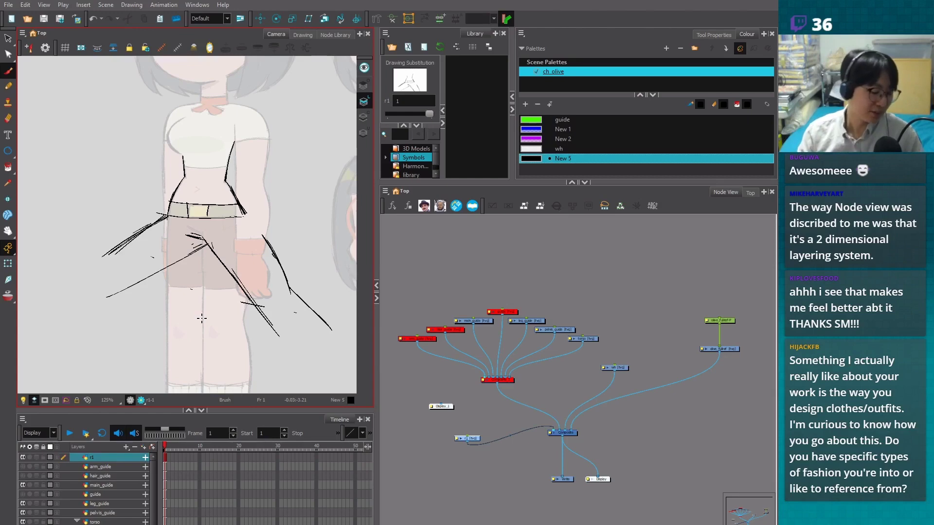
Delete the entire pelvis and leg sketch from the r1 drawing
{"action": "key", "text": "alt+s"}
{"action": "mouse_move", "coordinate": [343, 267]}
{"action": "left_mouse_down"}
{"action": "mouse_move", "coordinate": [258, 176]}
{"action": "mouse_move", "coordinate": [365, 341]}
{"action": "left_mouse_up"}
{"action": "key", "text": "Delete"}
{"action": "key", "text": "1"}
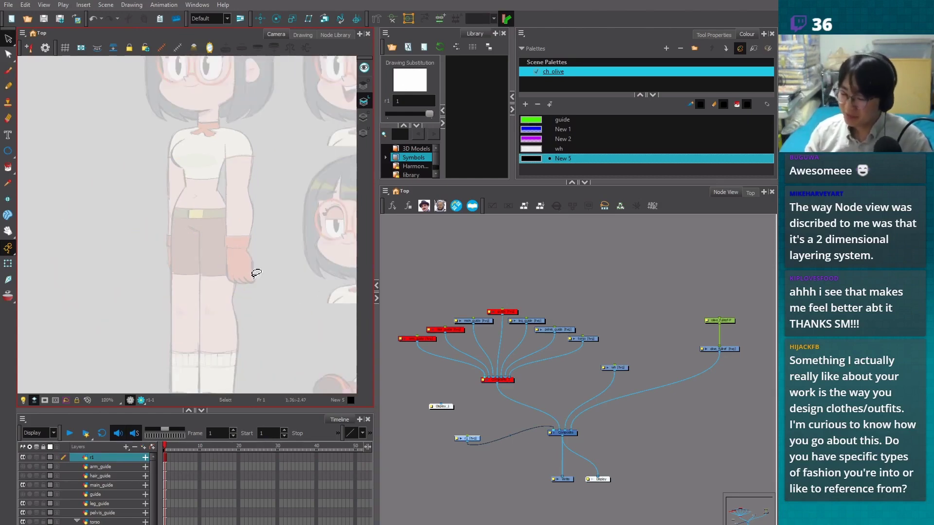
{"action": "key", "text": "2"}
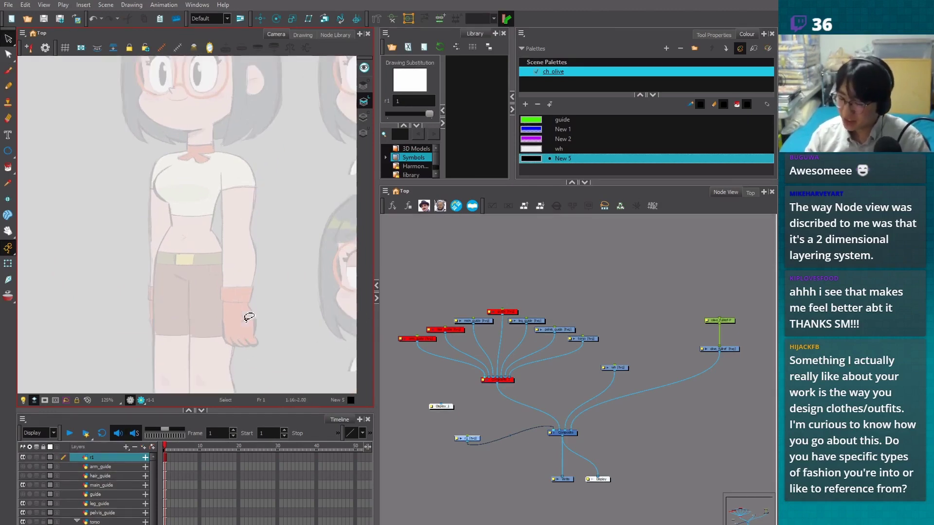
{"action": "left_click_drag", "start_coordinate": [258, 243], "coordinate": [252, 281]}
{"action": "key", "text": "2"}
{"action": "key", "text": "2"}
{"action": "key", "text": "alt+b"}
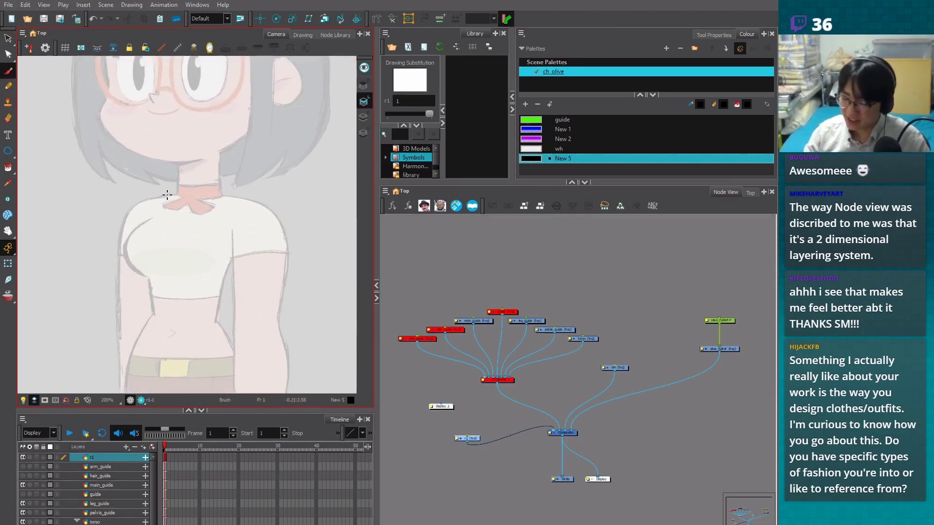
{"action": "left_click_drag", "start_coordinate": [167, 194], "coordinate": [239, 193]}
{"action": "key", "text": "ctrl+z"}
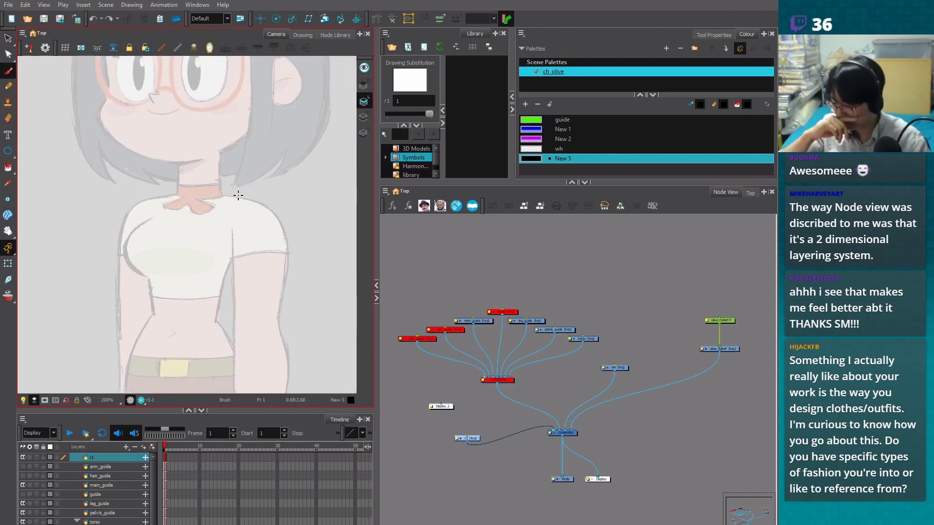
Brush an arrow beside the arm pointing at the sleeve hem
{"action": "key", "text": "1"}
{"action": "scroll", "coordinate": [301, 345], "scroll_direction": "down", "scroll_amount": 1}
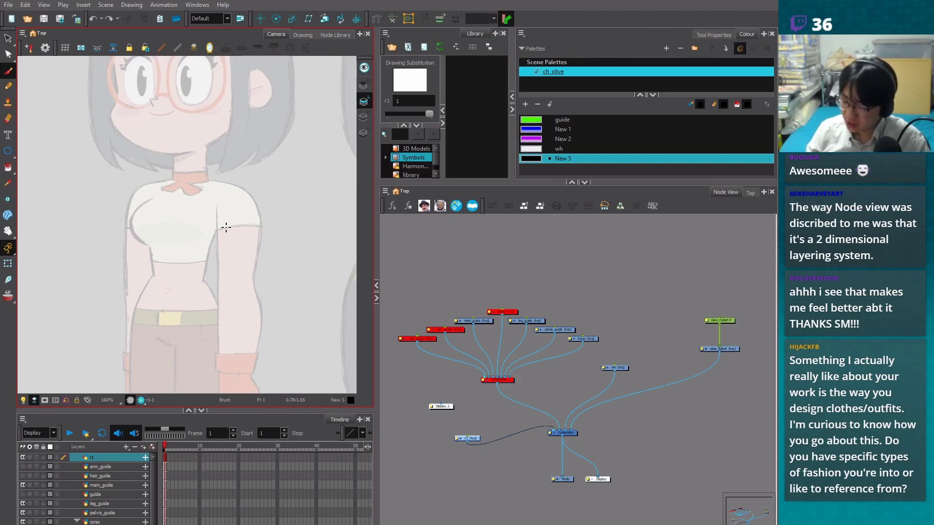
{"action": "left_click", "coordinate": [165, 456]}
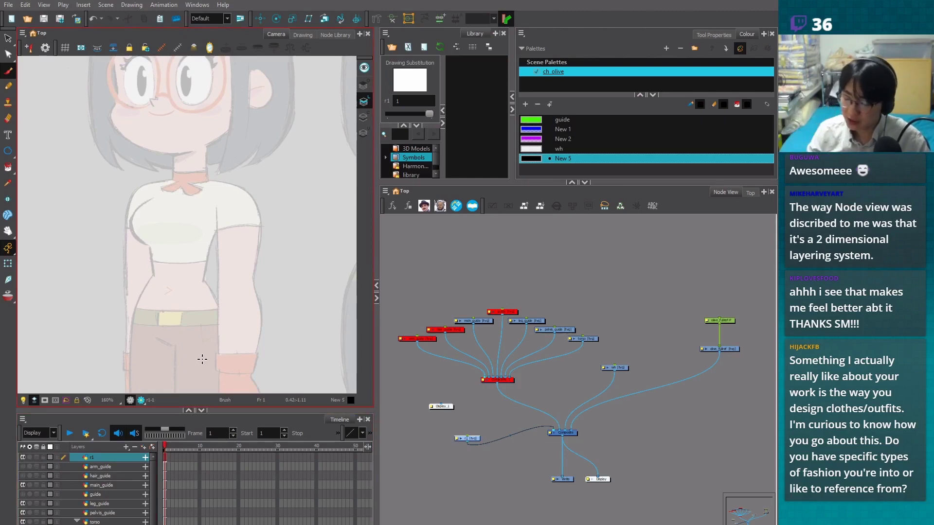
{"action": "scroll", "coordinate": [248, 287], "scroll_direction": "up", "scroll_amount": 2}
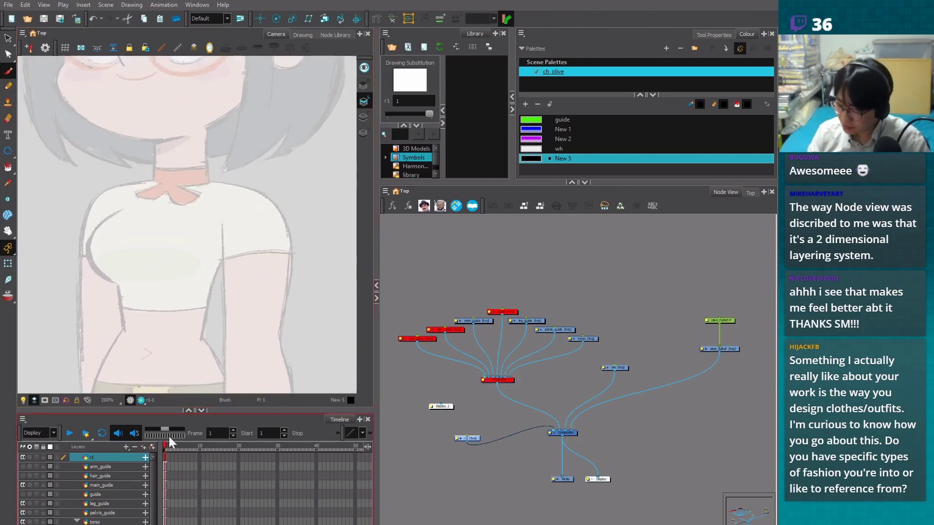
{"action": "scroll", "coordinate": [229, 358], "scroll_direction": "down", "scroll_amount": 2}
{"action": "left_click_drag", "start_coordinate": [229, 359], "coordinate": [266, 292]}
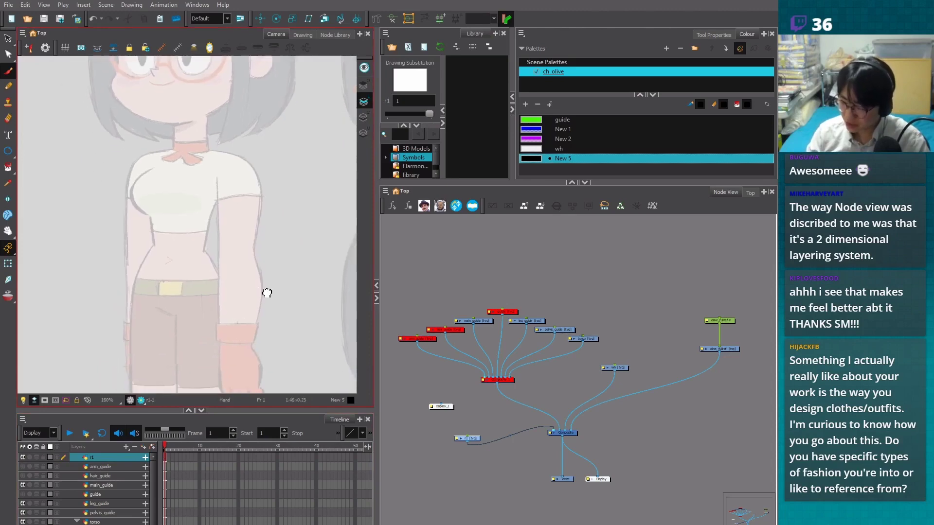
{"action": "scroll", "coordinate": [241, 334], "scroll_direction": "up", "scroll_amount": 1}
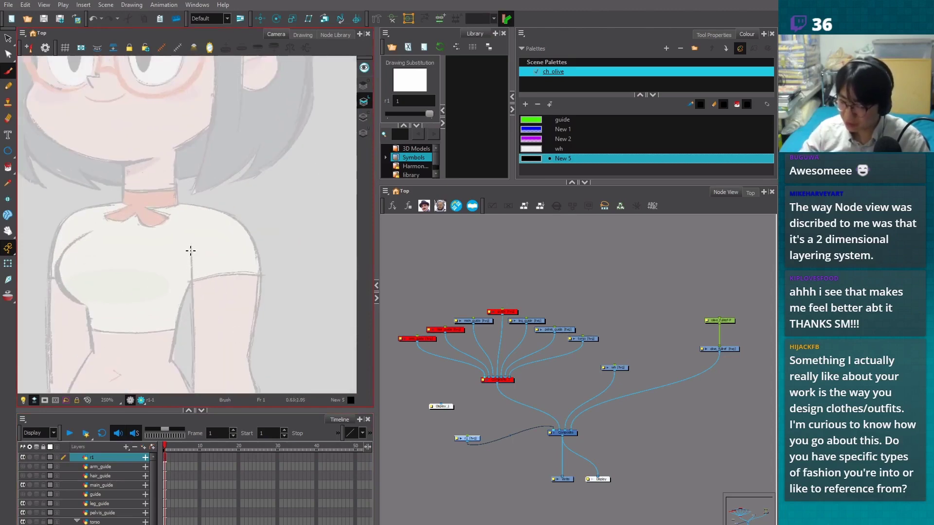
{"action": "scroll", "coordinate": [195, 258], "scroll_direction": "down", "scroll_amount": 1}
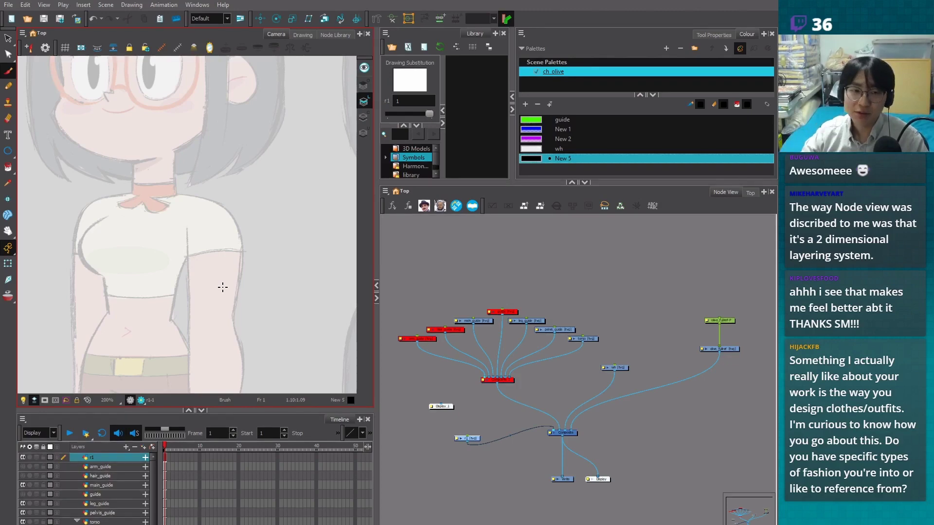
{"action": "mouse_move", "coordinate": [251, 241]}
{"action": "left_mouse_down"}
{"action": "mouse_move", "coordinate": [247, 248]}
{"action": "mouse_move", "coordinate": [300, 243]}
{"action": "left_mouse_up"}
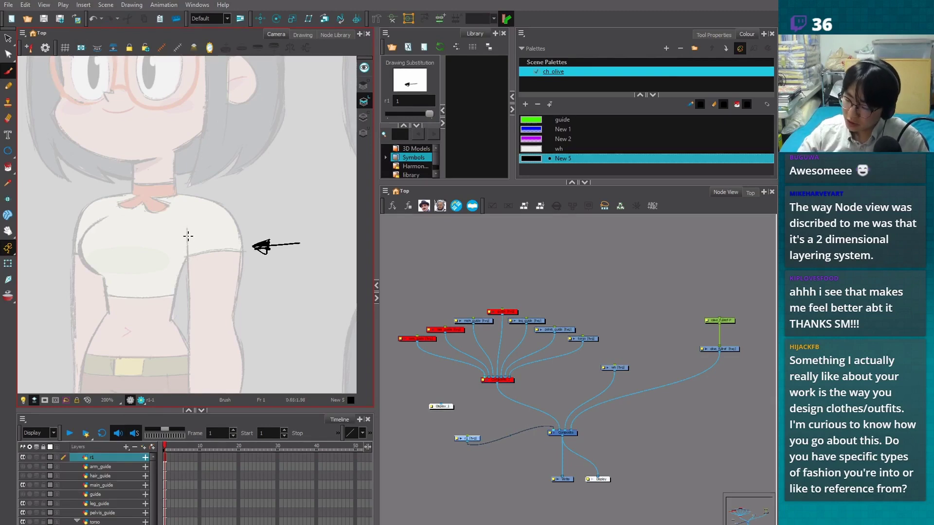
Brush the arm's vertical inner line from the armpit down and the rounded shoulder contour continuing down the outer arm
{"action": "scroll", "coordinate": [188, 229], "scroll_direction": "up", "scroll_amount": 1}
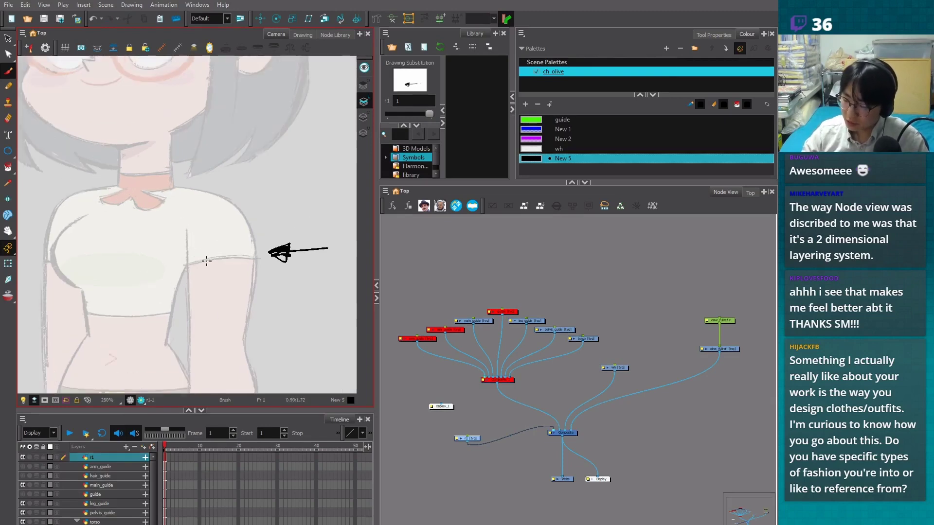
{"action": "left_click_drag", "start_coordinate": [187, 226], "coordinate": [191, 358]}
{"action": "mouse_move", "coordinate": [195, 190]}
{"action": "left_mouse_down"}
{"action": "mouse_move", "coordinate": [228, 202]}
{"action": "mouse_move", "coordinate": [250, 231]}
{"action": "mouse_move", "coordinate": [247, 320]}
{"action": "left_mouse_up"}
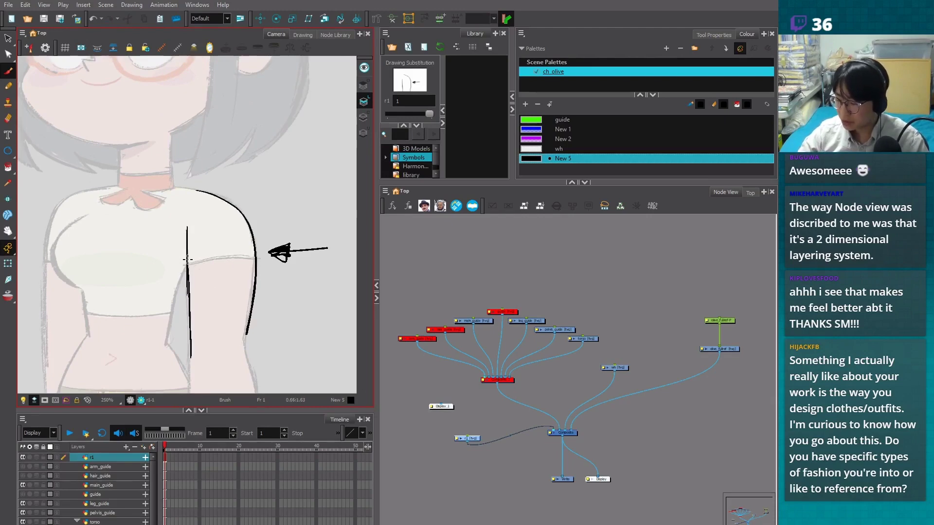
{"action": "left_click_drag", "start_coordinate": [187, 259], "coordinate": [189, 364]}
{"action": "left_click_drag", "start_coordinate": [255, 258], "coordinate": [247, 332]}
Erase and rebrush the outer arm contour below the sleeve hem, and thin the upper part of the inner arm line
{"action": "left_click_drag", "start_coordinate": [256, 283], "coordinate": [257, 319]}
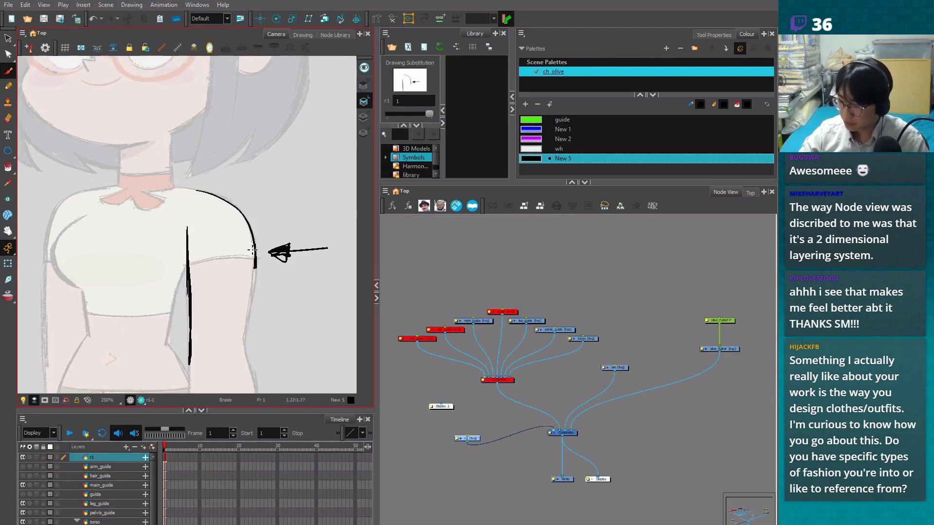
{"action": "left_click_drag", "start_coordinate": [253, 240], "coordinate": [245, 337]}
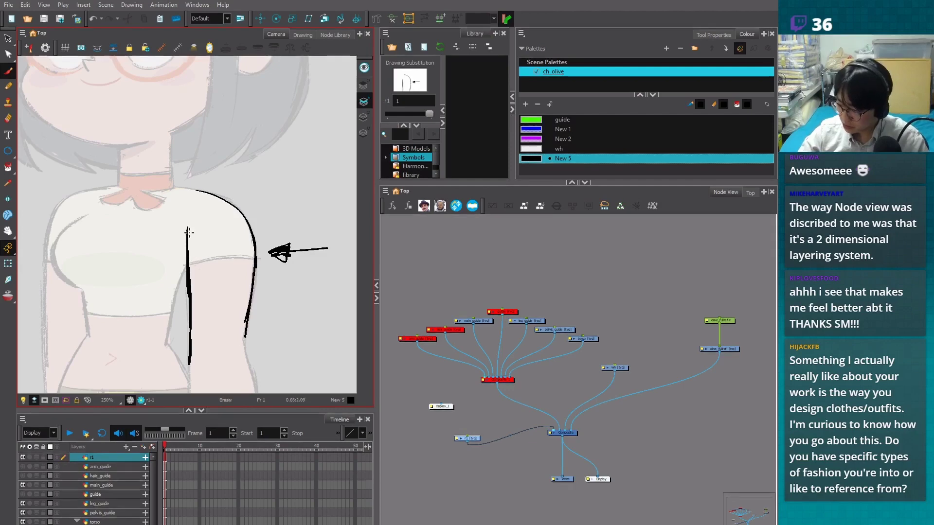
{"action": "left_click_drag", "start_coordinate": [189, 229], "coordinate": [190, 342]}
{"action": "left_click_drag", "start_coordinate": [186, 227], "coordinate": [187, 351]}
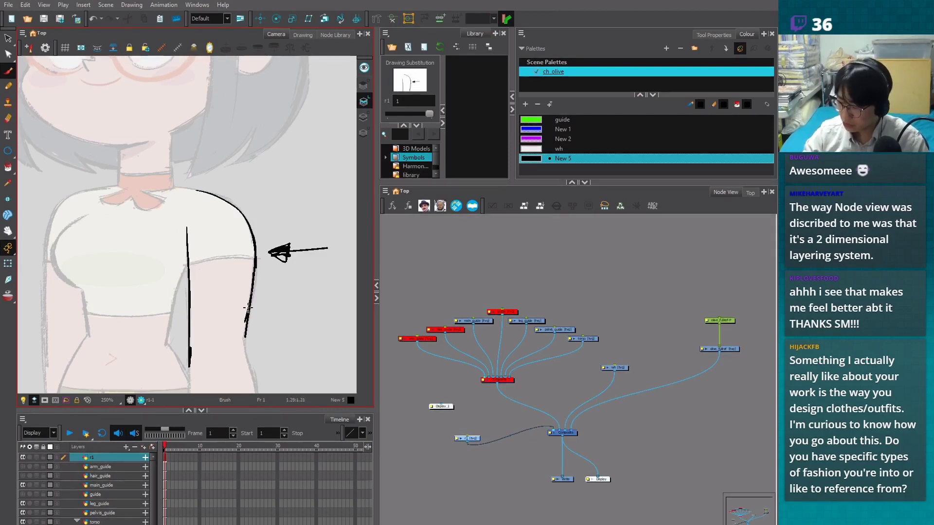
{"action": "left_click_drag", "start_coordinate": [247, 307], "coordinate": [243, 336]}
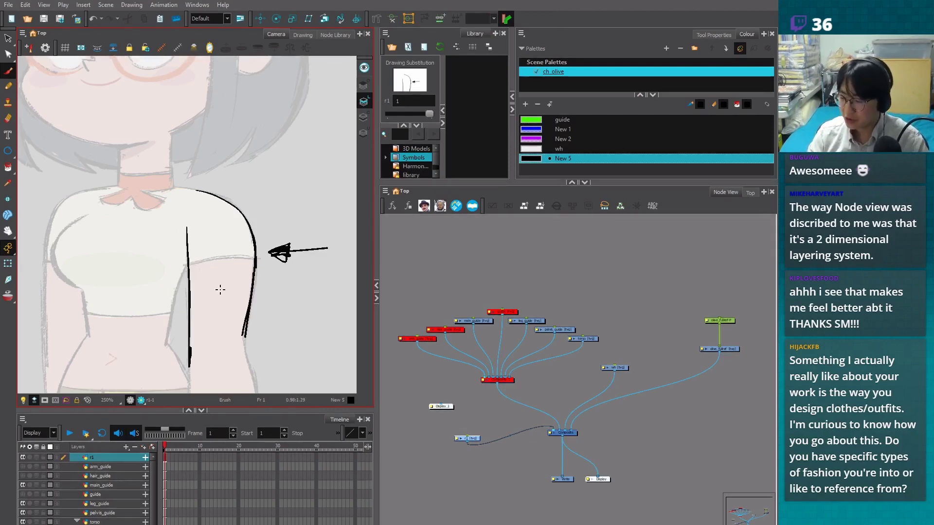
Brush a curved sleeve hem line across the upper arm from the inner arm line to the outer contour
{"action": "scroll", "coordinate": [220, 290], "scroll_direction": "up", "scroll_amount": 2}
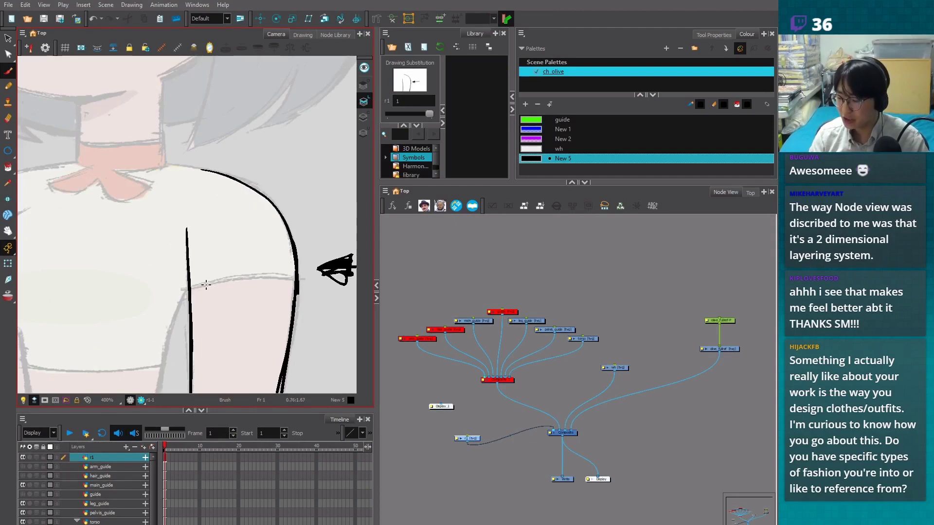
{"action": "left_click_drag", "start_coordinate": [189, 289], "coordinate": [299, 280]}
{"action": "key", "text": "ctrl+z"}
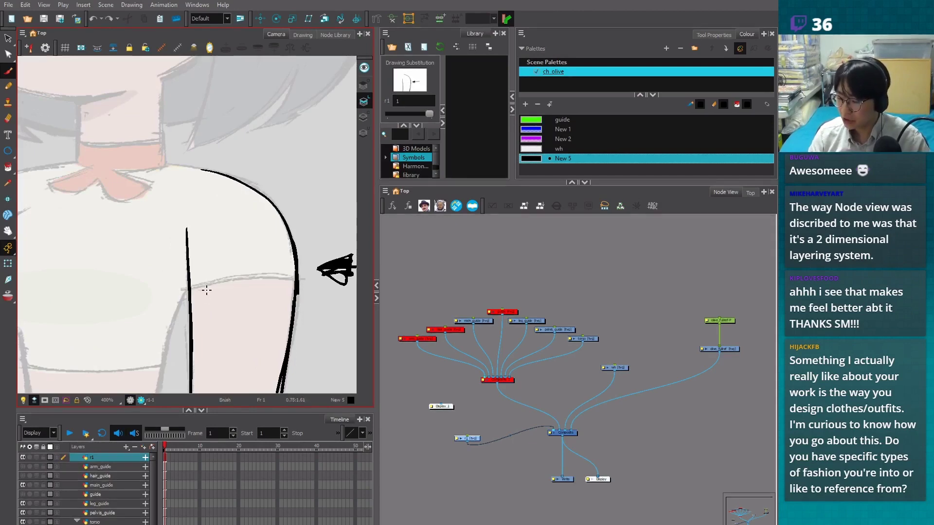
{"action": "left_click_drag", "start_coordinate": [164, 299], "coordinate": [307, 280]}
{"action": "key", "text": "ctrl+z"}
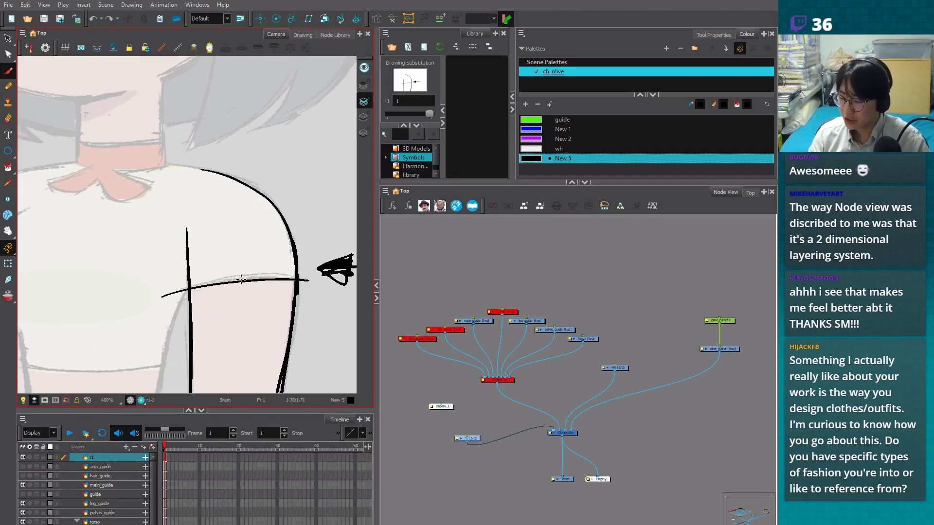
{"action": "mouse_move", "coordinate": [165, 293]}
{"action": "left_mouse_down"}
{"action": "mouse_move", "coordinate": [169, 241]}
{"action": "mouse_move", "coordinate": [296, 221]}
{"action": "mouse_move", "coordinate": [310, 278]}
{"action": "left_mouse_up"}
{"action": "key", "text": "ctrl+z"}
{"action": "key", "text": "ctrl+z"}
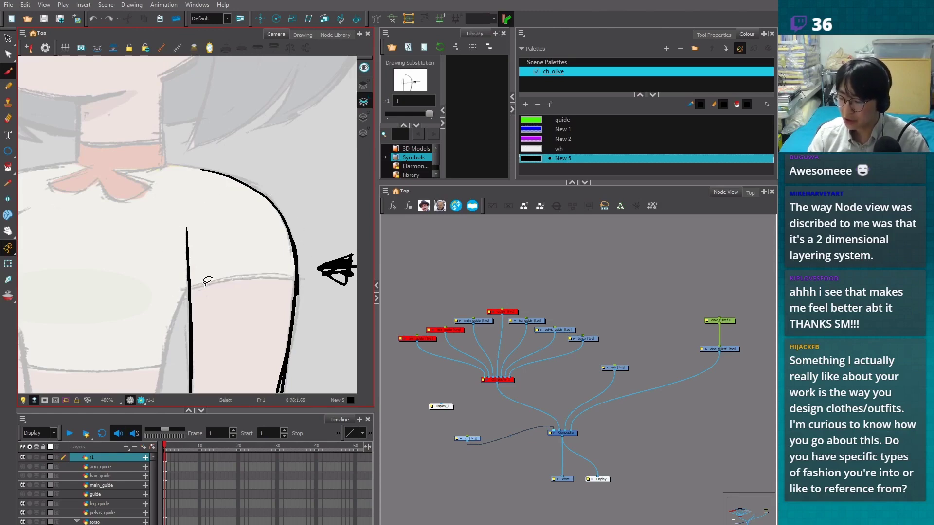
{"action": "mouse_move", "coordinate": [190, 288]}
{"action": "left_mouse_down"}
{"action": "mouse_move", "coordinate": [293, 279]}
{"action": "mouse_move", "coordinate": [206, 290]}
{"action": "left_mouse_up"}
{"action": "key", "text": "ctrl+z"}
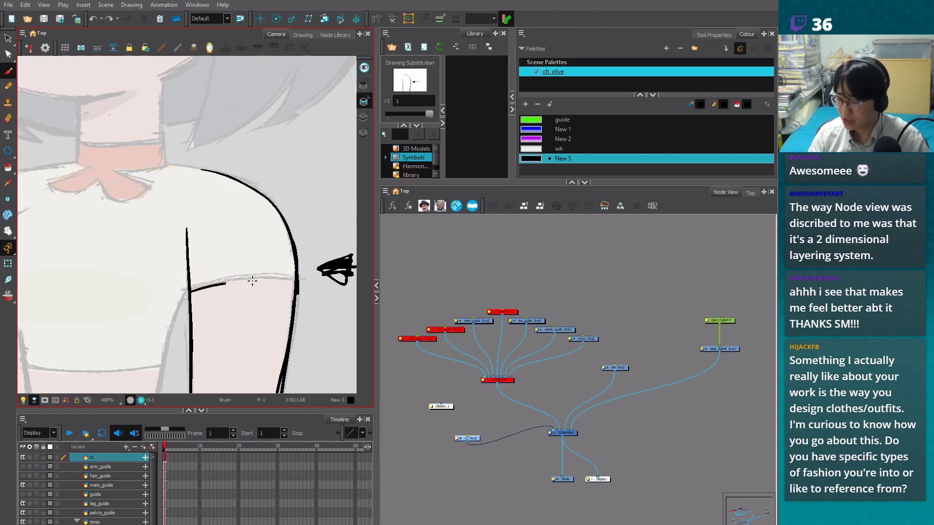
{"action": "mouse_move", "coordinate": [294, 281]}
{"action": "left_mouse_down"}
{"action": "mouse_move", "coordinate": [187, 292]}
{"action": "mouse_move", "coordinate": [291, 278]}
{"action": "left_mouse_up"}
{"action": "key", "text": "2"}
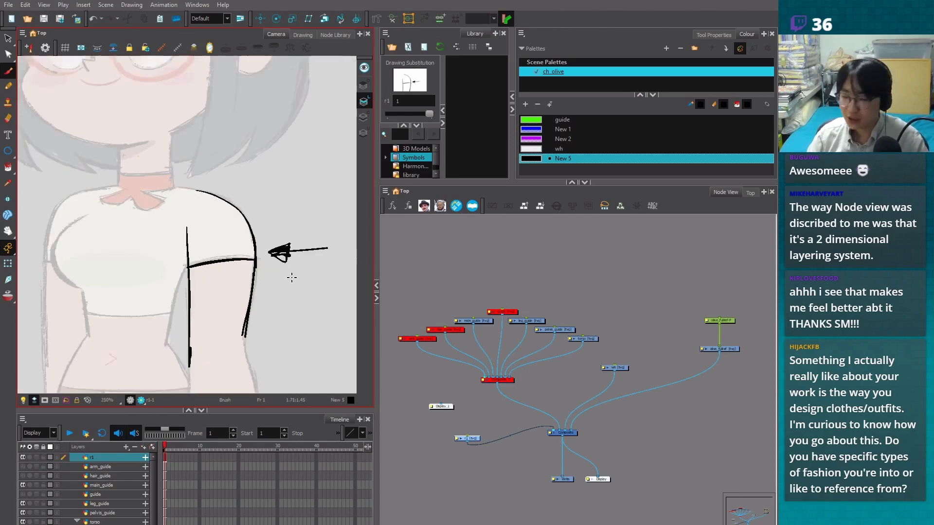
Delete the arrow beside the arm and the hem line across the upper arm
{"action": "key", "text": "alt+s"}
{"action": "mouse_move", "coordinate": [287, 224]}
{"action": "left_mouse_down"}
{"action": "mouse_move", "coordinate": [276, 240]}
{"action": "mouse_move", "coordinate": [336, 258]}
{"action": "left_mouse_up"}
{"action": "key", "text": "Delete"}
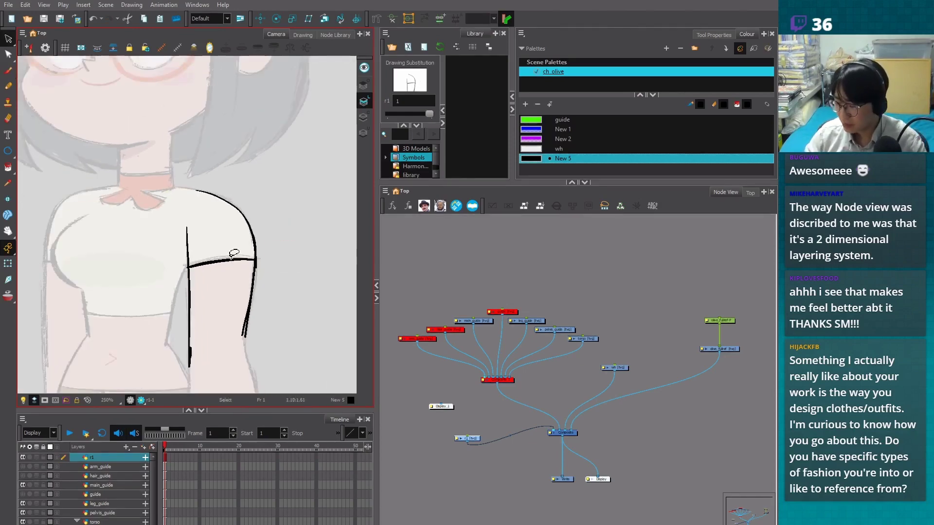
{"action": "left_click", "coordinate": [231, 260]}
{"action": "key", "text": "Delete"}
Replace the fitted shoulder contour with a wider sleeve curve, and erase the inner arm line above the hem
{"action": "key", "text": "1"}
{"action": "key", "text": "alt+e"}
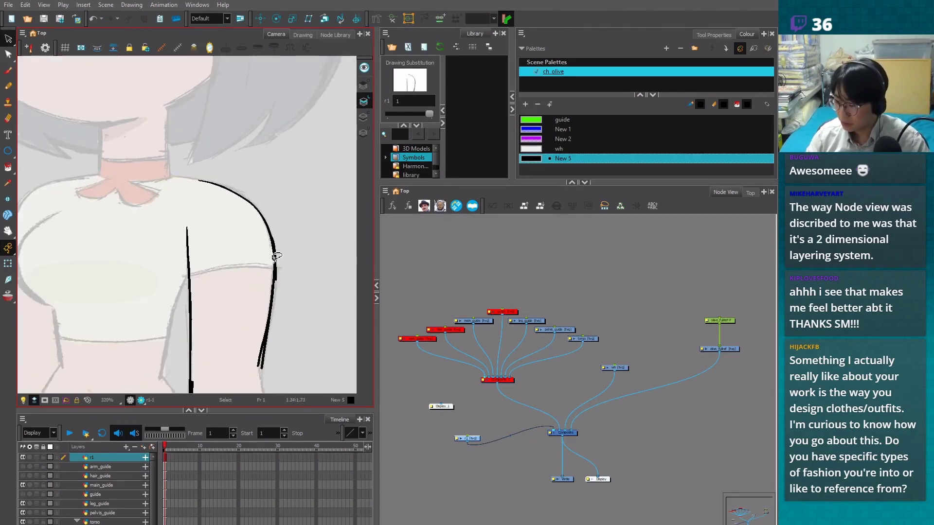
{"action": "mouse_move", "coordinate": [274, 265]}
{"action": "left_mouse_down"}
{"action": "mouse_move", "coordinate": [204, 182]}
{"action": "mouse_move", "coordinate": [181, 175]}
{"action": "mouse_move", "coordinate": [241, 194]}
{"action": "mouse_move", "coordinate": [281, 230]}
{"action": "left_mouse_up"}
{"action": "key", "text": "alt+b"}
{"action": "key", "text": "ctrl+z"}
{"action": "mouse_move", "coordinate": [173, 175]}
{"action": "left_mouse_down"}
{"action": "mouse_move", "coordinate": [235, 183]}
{"action": "mouse_move", "coordinate": [278, 243]}
{"action": "mouse_move", "coordinate": [217, 180]}
{"action": "mouse_move", "coordinate": [238, 188]}
{"action": "mouse_move", "coordinate": [294, 263]}
{"action": "left_mouse_up"}
{"action": "key", "text": "ctrl+z"}
{"action": "key", "text": "alt+e"}
{"action": "left_click_drag", "start_coordinate": [188, 224], "coordinate": [191, 287]}
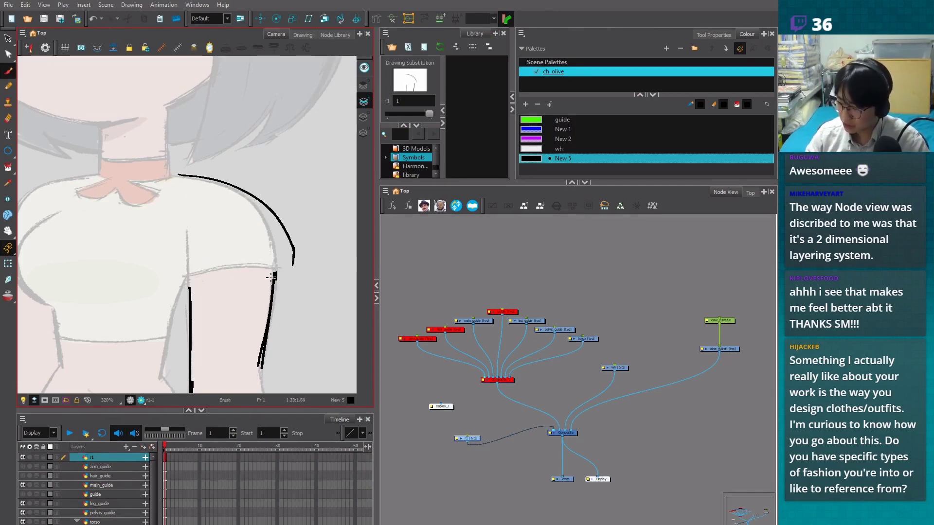
Erase the top of the outer arm line below the shoulder and reinforce the wide sleeve contour with the brush
{"action": "left_click_drag", "start_coordinate": [288, 256], "coordinate": [258, 199]}
{"action": "key", "text": "alt+b"}
{"action": "mouse_move", "coordinate": [195, 176]}
{"action": "left_mouse_down"}
{"action": "mouse_move", "coordinate": [279, 257]}
{"action": "mouse_move", "coordinate": [268, 233]}
{"action": "mouse_move", "coordinate": [289, 246]}
{"action": "left_mouse_up"}
{"action": "key", "text": "ctrl+z"}
{"action": "left_click_drag", "start_coordinate": [229, 186], "coordinate": [291, 263]}
Brush the sleeve's inner edge and a thick curved hem that overhangs the arm on both sides
{"action": "mouse_move", "coordinate": [183, 232]}
{"action": "left_mouse_down"}
{"action": "mouse_move", "coordinate": [182, 285]}
{"action": "mouse_move", "coordinate": [283, 275]}
{"action": "left_mouse_up"}
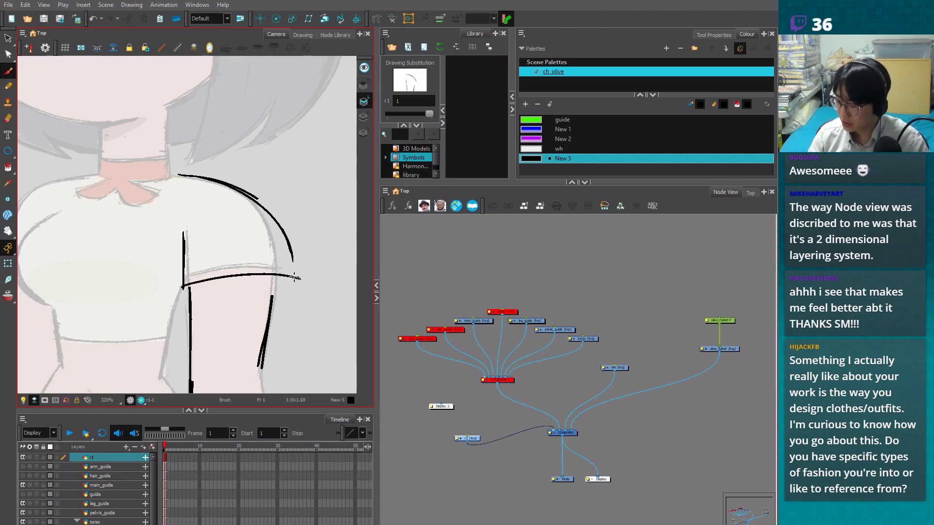
{"action": "left_click_drag", "start_coordinate": [203, 280], "coordinate": [273, 277]}
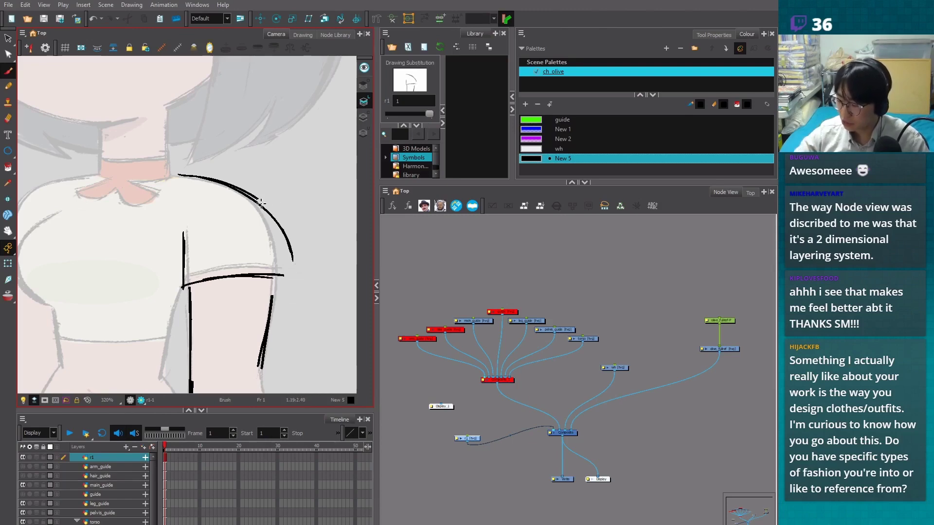
{"action": "mouse_move", "coordinate": [262, 204]}
{"action": "left_mouse_down"}
{"action": "mouse_move", "coordinate": [290, 275]}
{"action": "mouse_move", "coordinate": [278, 276]}
{"action": "mouse_move", "coordinate": [271, 293]}
{"action": "mouse_move", "coordinate": [274, 277]}
{"action": "mouse_move", "coordinate": [270, 304]}
{"action": "mouse_move", "coordinate": [291, 276]}
{"action": "left_mouse_up"}
{"action": "left_click_drag", "start_coordinate": [187, 286], "coordinate": [291, 276]}
{"action": "left_click_drag", "start_coordinate": [179, 286], "coordinate": [186, 291]}
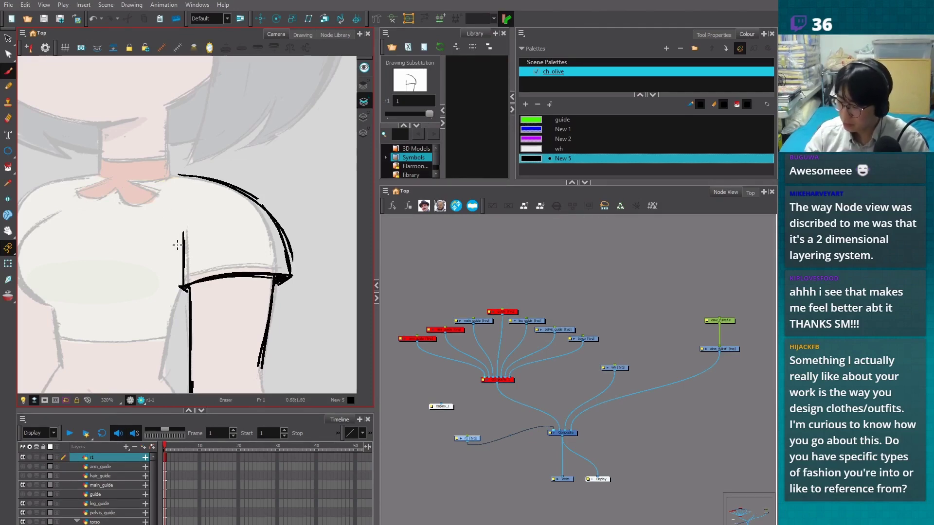
Erase the sleeve's inner edge and the part of the hem overhanging the inner arm line
{"action": "left_click_drag", "start_coordinate": [184, 234], "coordinate": [180, 268]}
{"action": "key", "text": "ctrl+z"}
{"action": "key", "text": "ctrl+z"}
{"action": "mouse_move", "coordinate": [185, 232]}
{"action": "left_mouse_down"}
{"action": "mouse_move", "coordinate": [181, 273]}
{"action": "mouse_move", "coordinate": [185, 231]}
{"action": "left_mouse_up"}
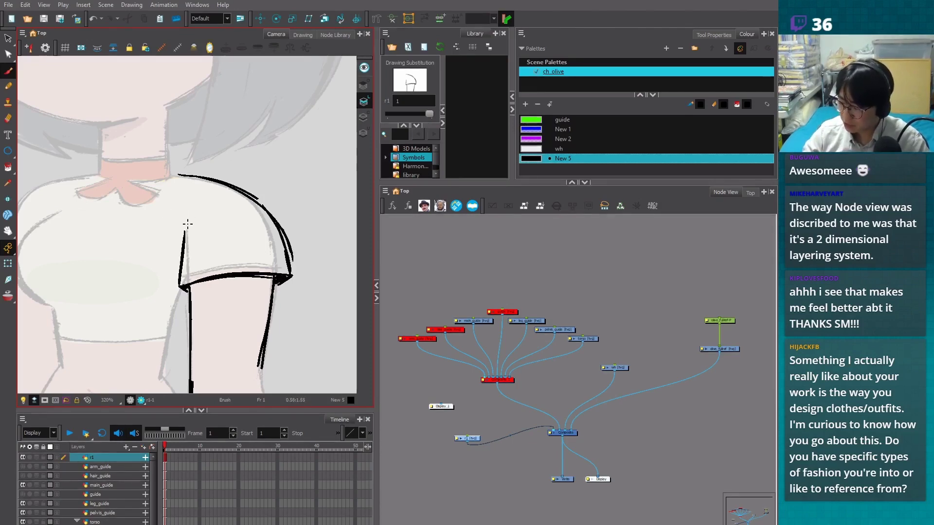
{"action": "key", "text": "ctrl+z"}
{"action": "key", "text": "ctrl+z"}
{"action": "key", "text": "e"}
{"action": "left_click_drag", "start_coordinate": [171, 271], "coordinate": [171, 287]}
{"action": "key", "text": "alt+s"}
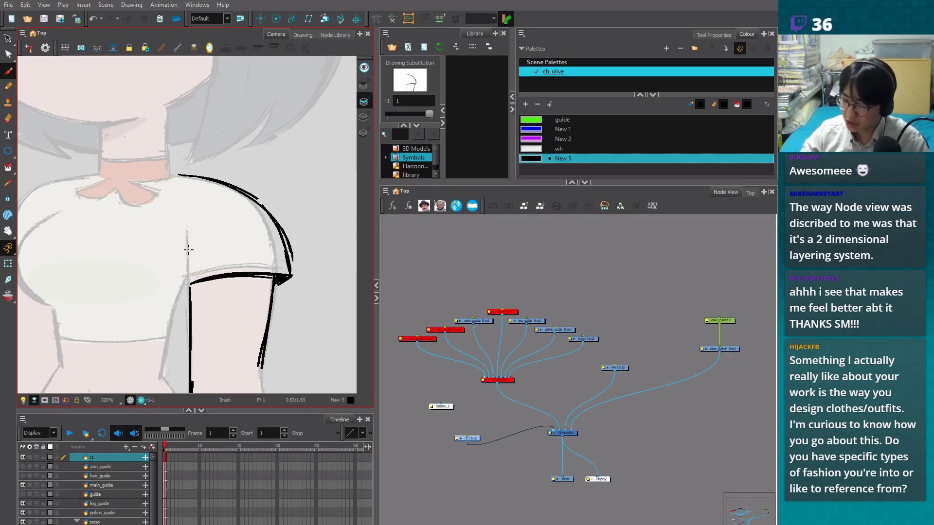
Brush the sleeve's inner edge in line with the inner arm line and redraw the curved hem out to the outer corner
{"action": "key", "text": "alt+b"}
{"action": "mouse_move", "coordinate": [187, 232]}
{"action": "left_mouse_down"}
{"action": "mouse_move", "coordinate": [188, 310]}
{"action": "mouse_move", "coordinate": [225, 275]}
{"action": "mouse_move", "coordinate": [188, 301]}
{"action": "mouse_move", "coordinate": [277, 275]}
{"action": "left_mouse_up"}
{"action": "key", "text": "alt+e"}
{"action": "key", "text": "alt+b"}
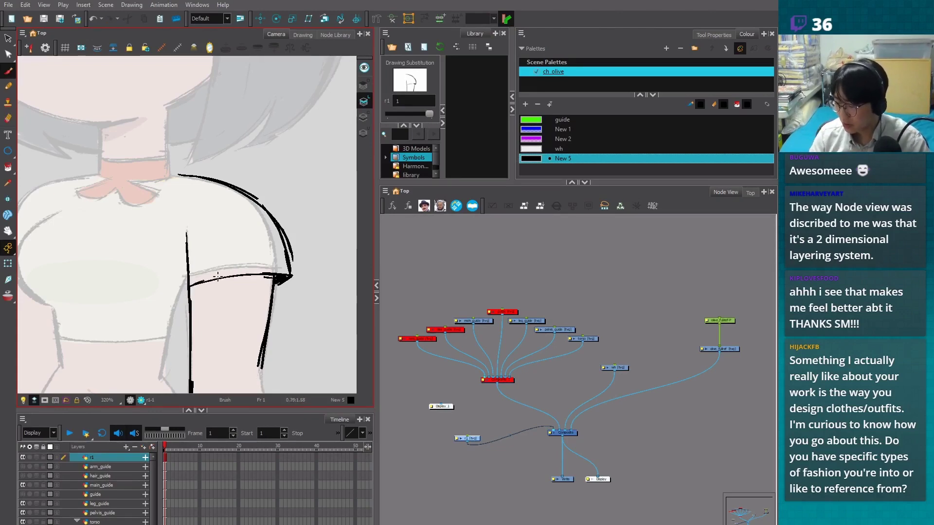
{"action": "left_click_drag", "start_coordinate": [204, 280], "coordinate": [291, 276]}
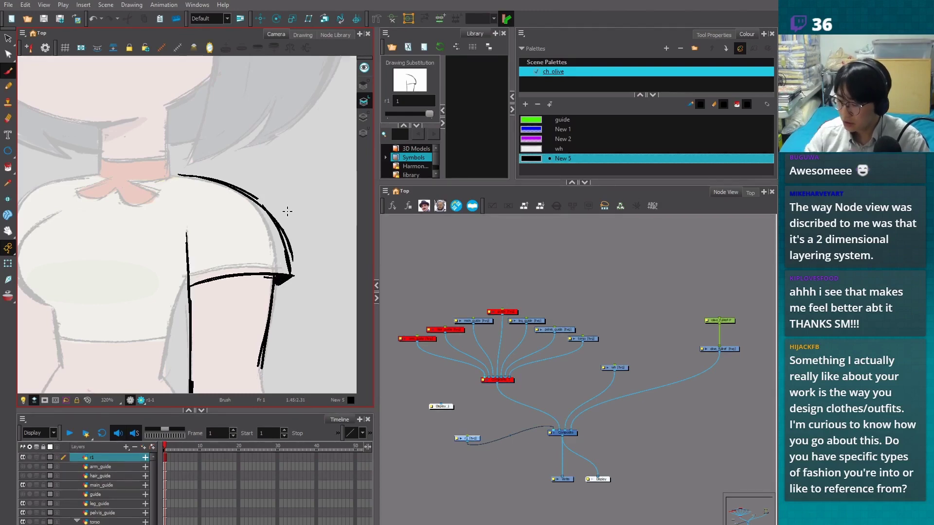
Erase the doubled outer sleeve contour and rebrush it as one line down to the hem corner
{"action": "key", "text": "alt+e"}
{"action": "left_click_drag", "start_coordinate": [282, 221], "coordinate": [291, 258]}
{"action": "key", "text": "alt+b"}
{"action": "left_click_drag", "start_coordinate": [256, 199], "coordinate": [290, 269]}
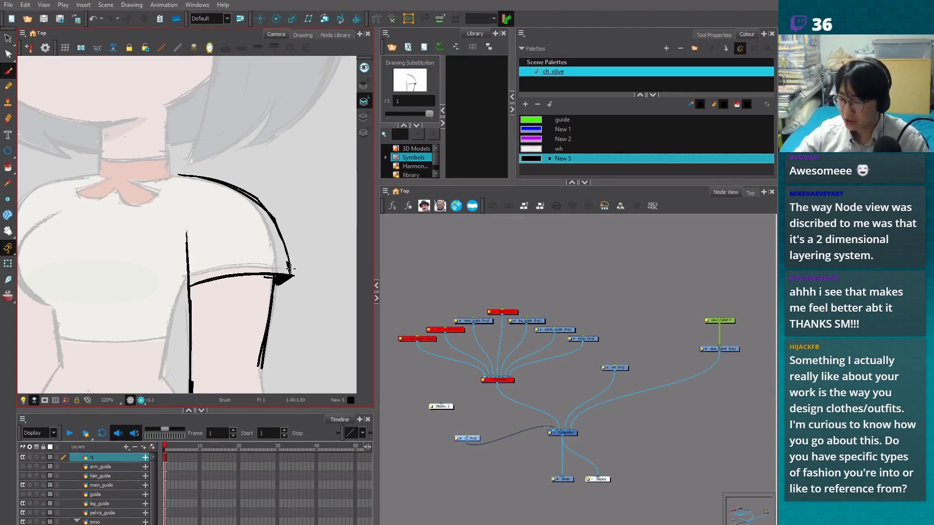
{"action": "key", "text": "2"}
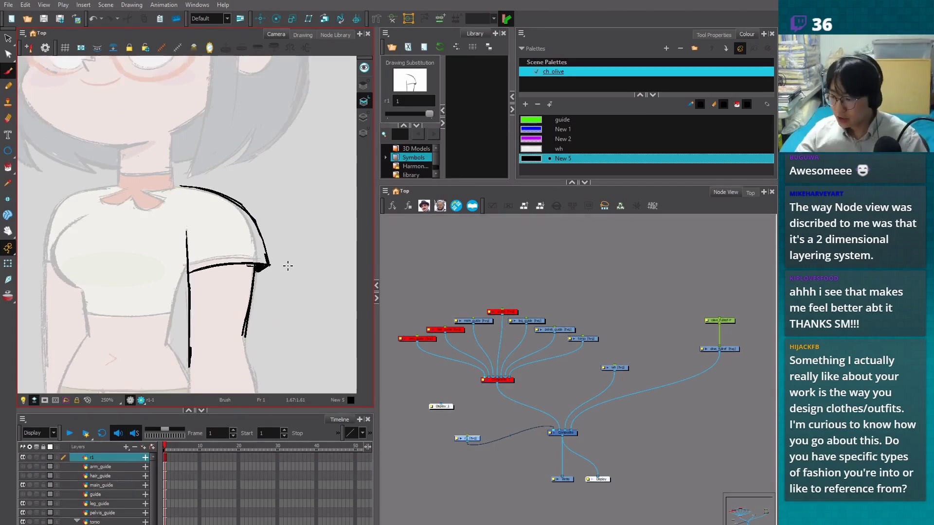
Brush a dashed arc inside the sleeve marking the hidden rounded top of the arm
{"action": "key", "text": "space"}
{"action": "left_click_drag", "start_coordinate": [281, 313], "coordinate": [266, 316]}
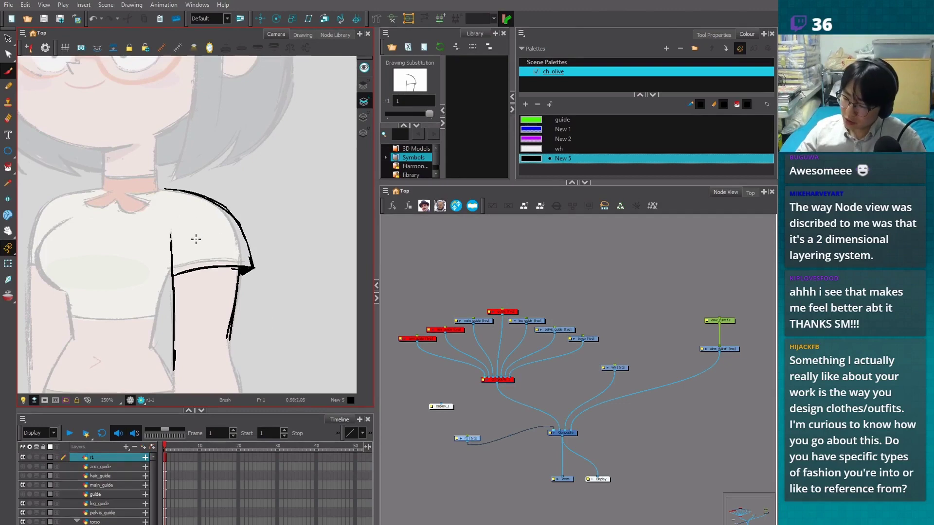
{"action": "left_click_drag", "start_coordinate": [176, 224], "coordinate": [175, 228]}
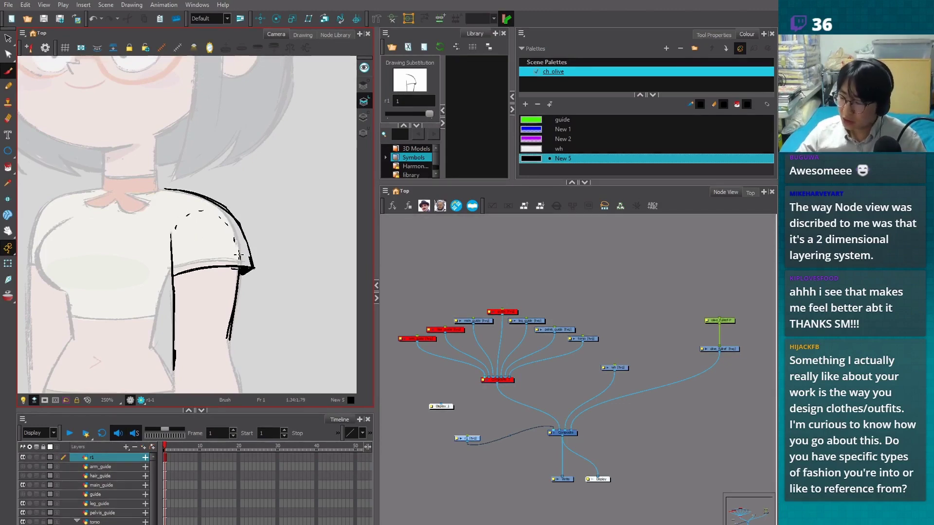
{"action": "left_click_drag", "start_coordinate": [175, 193], "coordinate": [168, 220]}
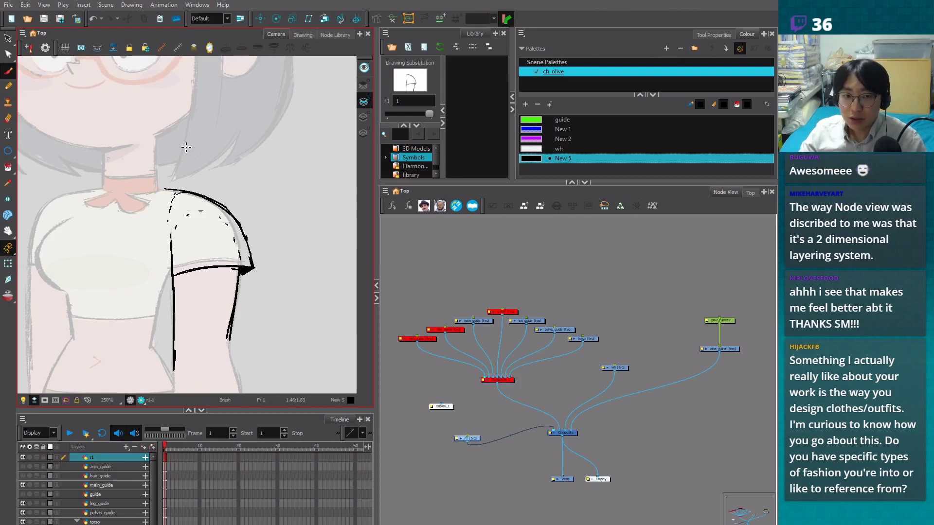
{"action": "left_click_drag", "start_coordinate": [171, 201], "coordinate": [193, 194]}
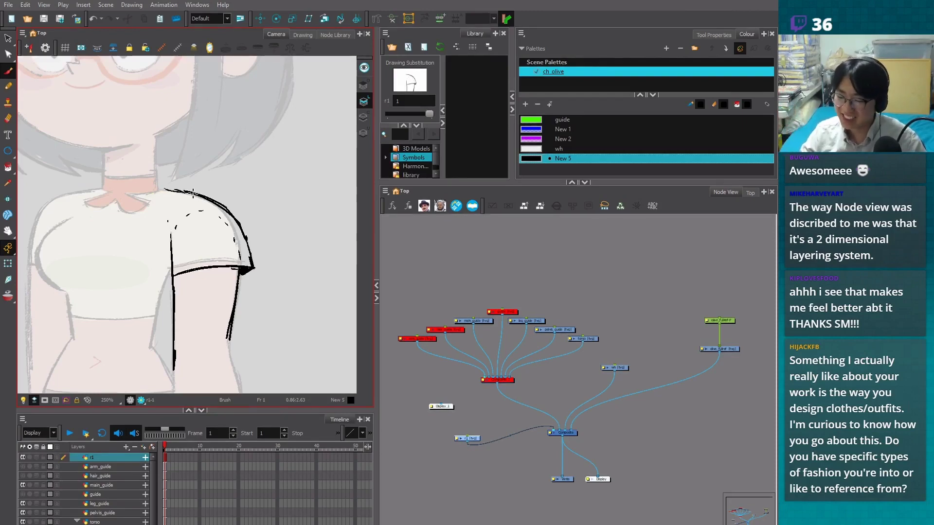
Extend the shoulder line toward the neck and redraw the lower outer sleeve contour slightly tighter to the hem corner
{"action": "left_click_drag", "start_coordinate": [160, 190], "coordinate": [183, 192]}
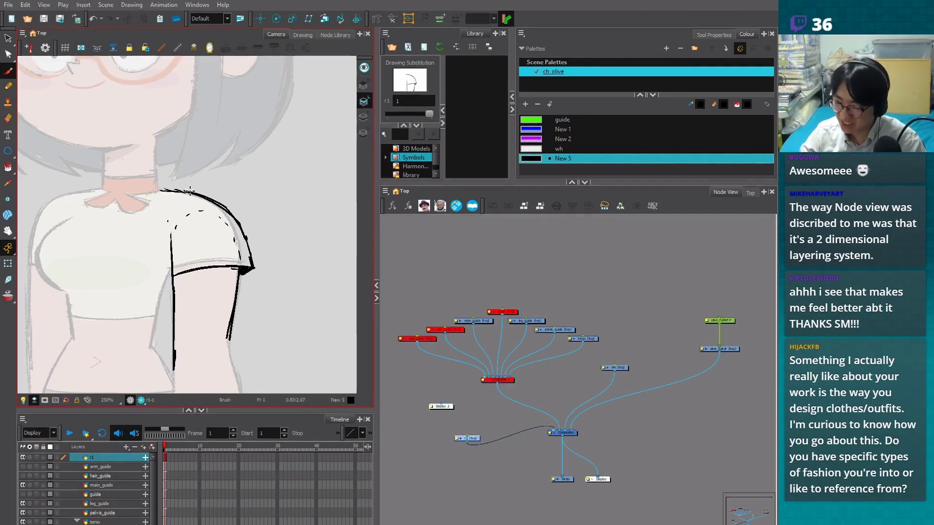
{"action": "left_click_drag", "start_coordinate": [253, 219], "coordinate": [247, 242]}
{"action": "left_click_drag", "start_coordinate": [231, 214], "coordinate": [251, 258]}
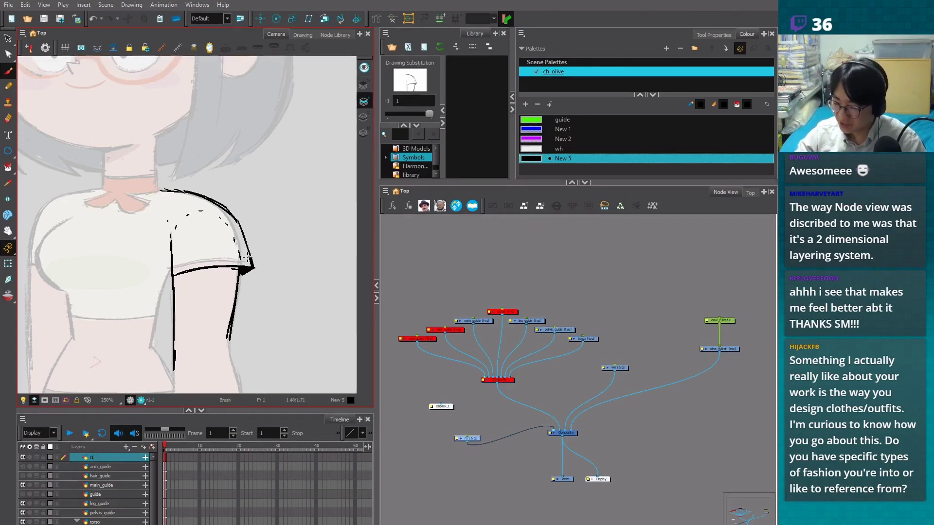
{"action": "key", "text": "ctrl+z"}
{"action": "left_click_drag", "start_coordinate": [234, 216], "coordinate": [252, 266]}
{"action": "key", "text": "ctrl+z"}
{"action": "key", "text": "ctrl+z"}
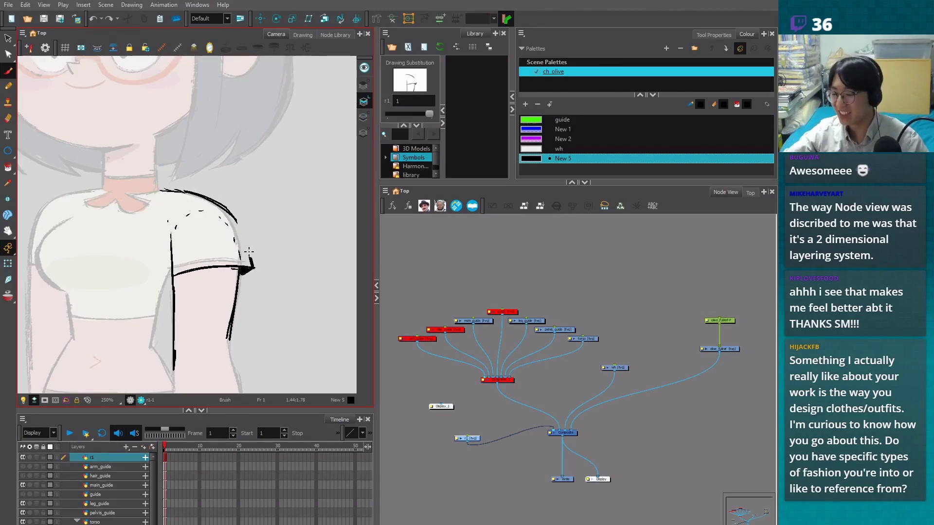
{"action": "left_click", "coordinate": [255, 256]}
{"action": "mouse_move", "coordinate": [235, 221]}
{"action": "left_mouse_down"}
{"action": "mouse_move", "coordinate": [250, 267]}
{"action": "mouse_move", "coordinate": [242, 273]}
{"action": "left_mouse_up"}
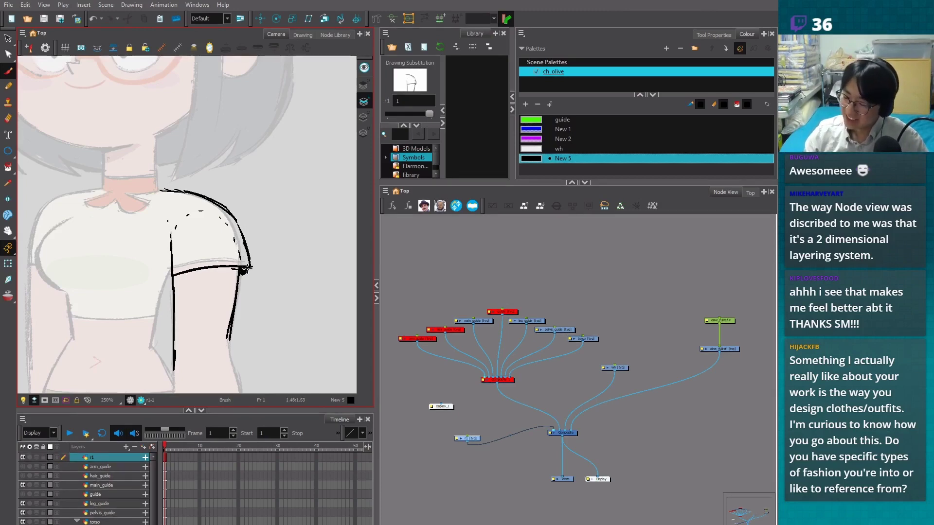
{"action": "left_click_drag", "start_coordinate": [262, 271], "coordinate": [248, 266]}
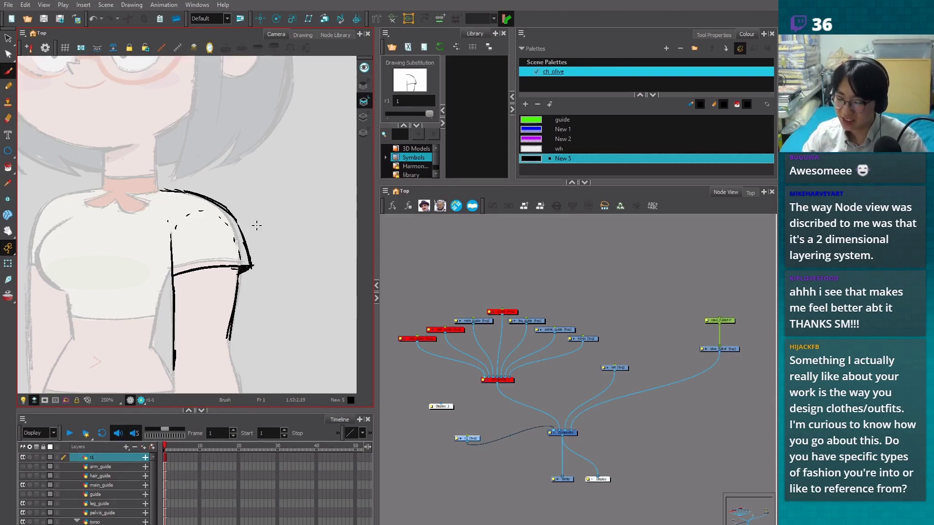
Brush a separate sleeve shape in the empty area beside the arm, with an inner edge, rounded top and curved hem
{"action": "key", "text": "2"}
{"action": "key", "text": "space"}
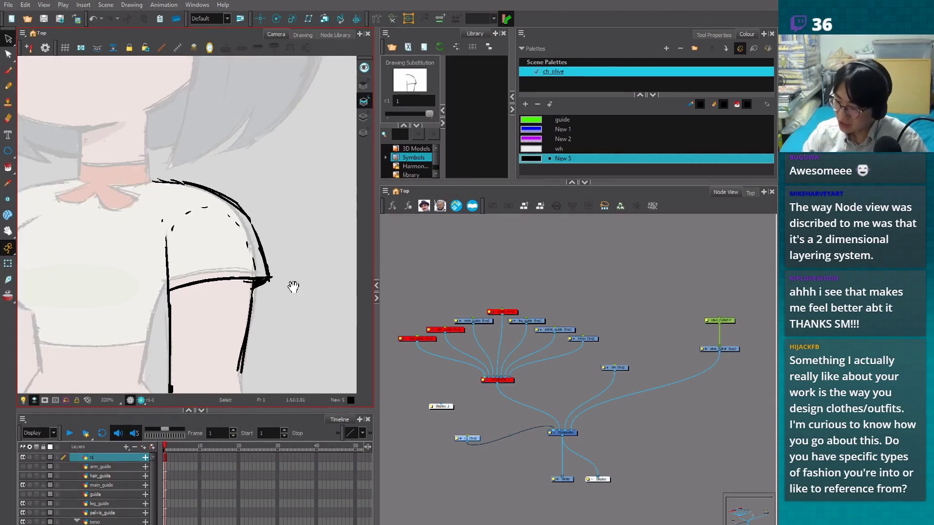
{"action": "left_click_drag", "start_coordinate": [297, 306], "coordinate": [233, 276]}
{"action": "key", "text": "1"}
{"action": "key", "text": "2"}
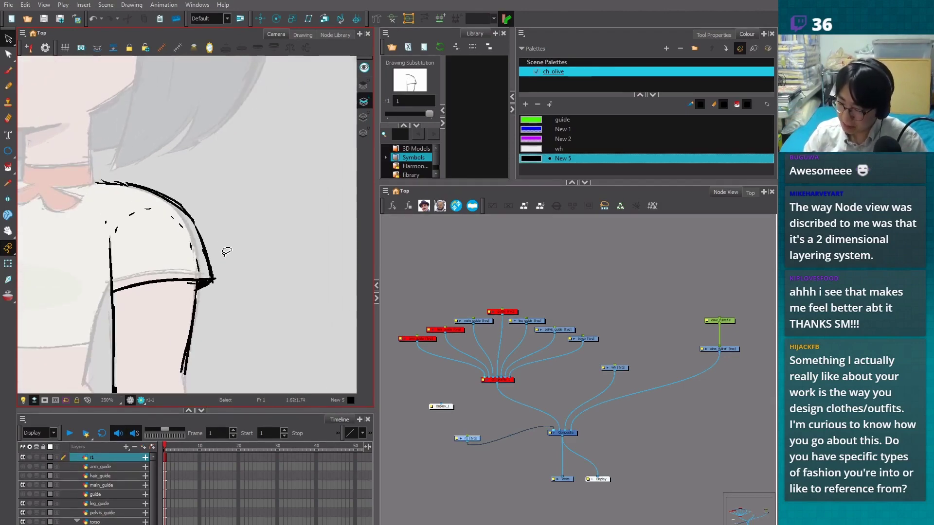
{"action": "key", "text": "space"}
{"action": "left_click_drag", "start_coordinate": [248, 212], "coordinate": [223, 207]}
{"action": "key", "text": "alt+b"}
{"action": "left_click_drag", "start_coordinate": [219, 199], "coordinate": [226, 262]}
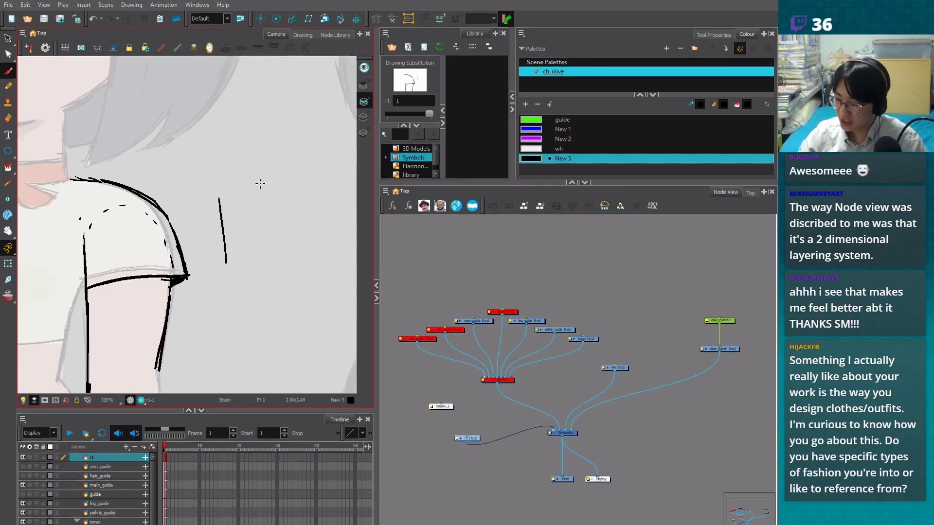
{"action": "left_click_drag", "start_coordinate": [220, 165], "coordinate": [320, 238]}
{"action": "left_click_drag", "start_coordinate": [226, 262], "coordinate": [321, 241]}
{"action": "key", "text": "ctrl+z"}
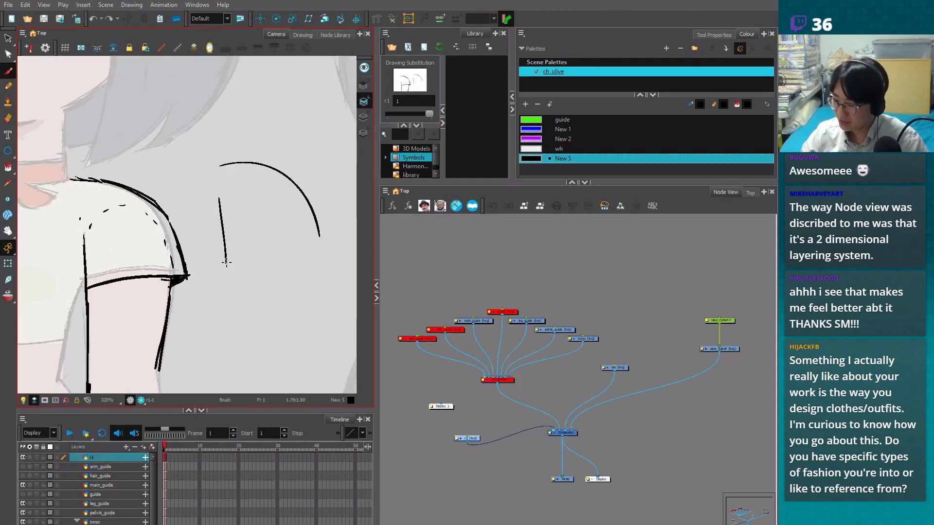
{"action": "left_click_drag", "start_coordinate": [226, 262], "coordinate": [320, 238]}
Brush a second curve beneath the separate sleeve's hem to suggest its opening
{"action": "key", "text": "space"}
{"action": "left_click_drag", "start_coordinate": [302, 288], "coordinate": [269, 277]}
{"action": "left_click_drag", "start_coordinate": [198, 260], "coordinate": [283, 236]}
{"action": "key", "text": "ctrl+z"}
{"action": "left_click_drag", "start_coordinate": [280, 234], "coordinate": [198, 256]}
{"action": "key", "text": "ctrl+z"}
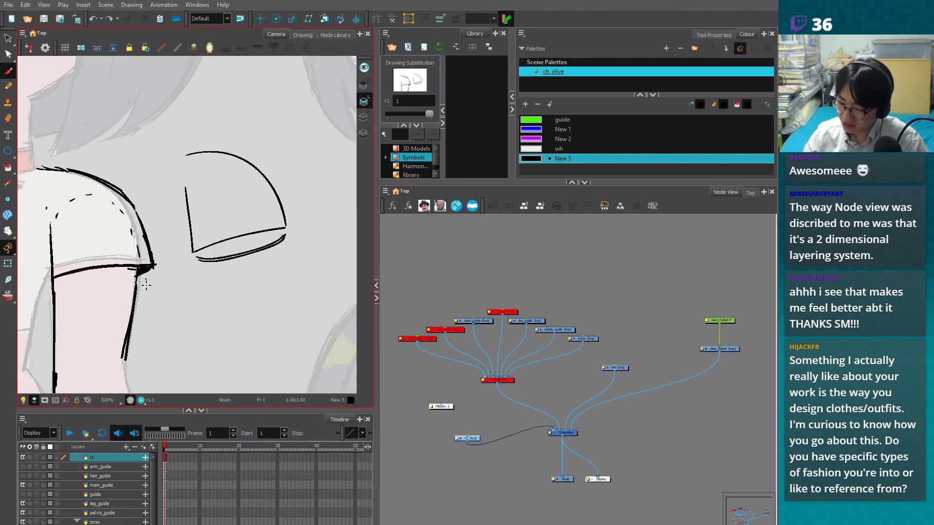
Brush a small arrow pointing at the sleeve's outer hem corner and an upward-curving hem arc below the separate sleeve sketch
{"action": "key", "text": "1"}
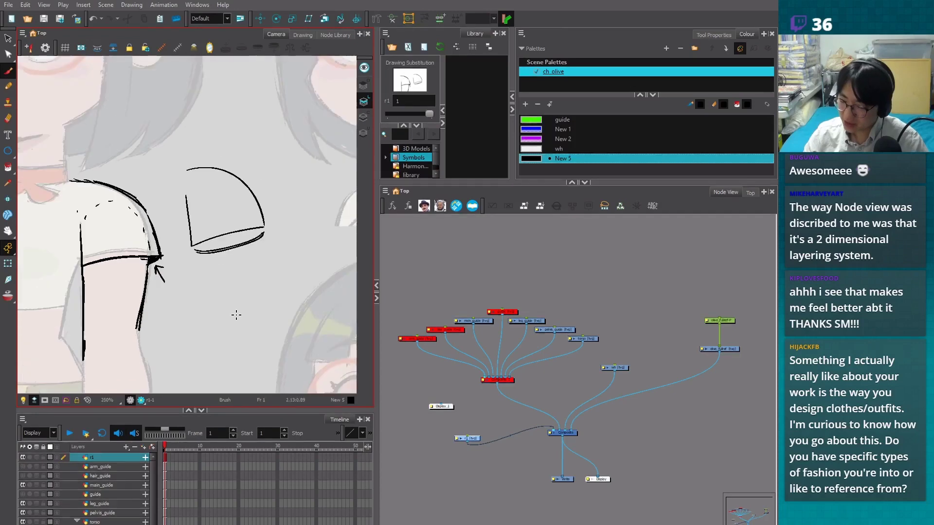
{"action": "left_click_drag", "start_coordinate": [237, 315], "coordinate": [210, 285]}
{"action": "left_click_drag", "start_coordinate": [164, 276], "coordinate": [253, 232]}
Delete the separate sleeve sketch above the new hem arc
{"action": "key", "text": "alt+s"}
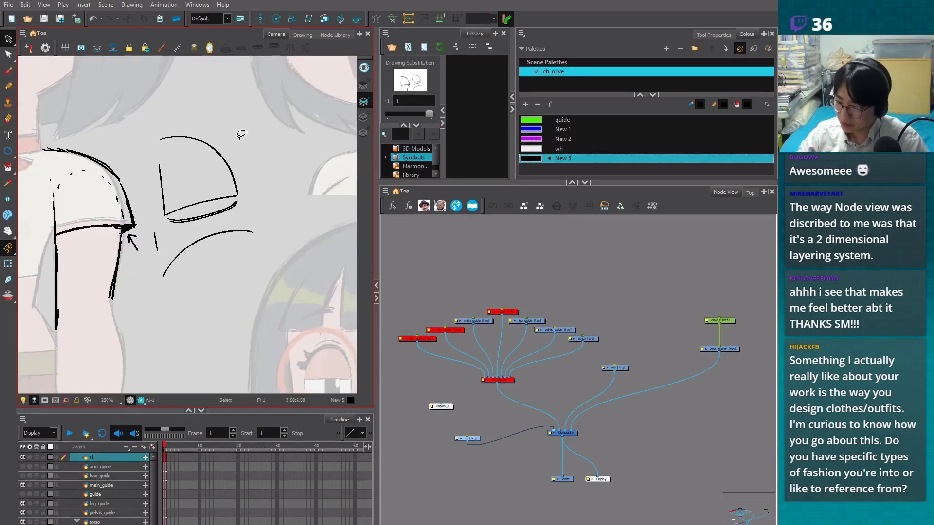
{"action": "mouse_move", "coordinate": [239, 119]}
{"action": "left_mouse_down"}
{"action": "mouse_move", "coordinate": [158, 226]}
{"action": "mouse_move", "coordinate": [177, 287]}
{"action": "left_mouse_up"}
{"action": "key", "text": "Delete"}
Brush a tilted sleeve's inner edge and rounded top around the hem arc, with two slanted arm lines emerging below
{"action": "key", "text": "alt+b"}
{"action": "left_click_drag", "start_coordinate": [141, 181], "coordinate": [240, 230]}
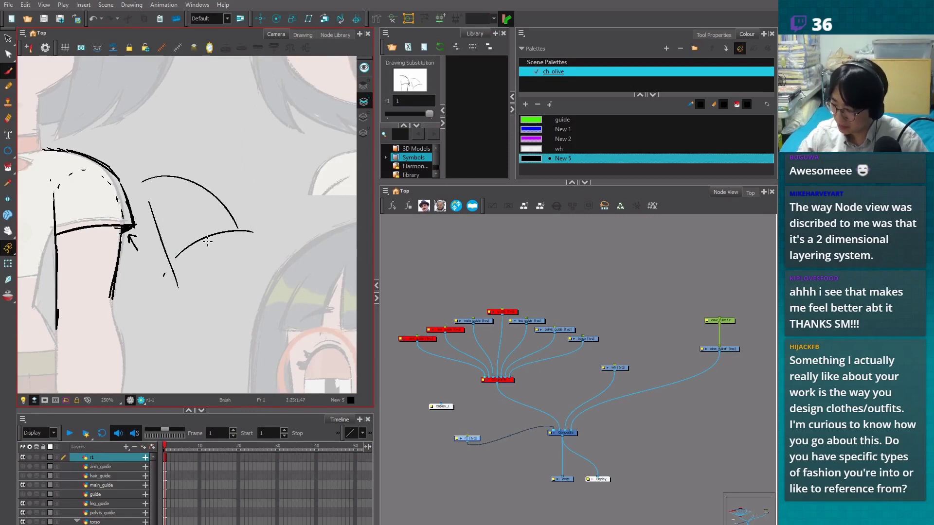
{"action": "mouse_move", "coordinate": [170, 263]}
{"action": "left_mouse_down"}
{"action": "mouse_move", "coordinate": [181, 249]}
{"action": "mouse_move", "coordinate": [165, 267]}
{"action": "mouse_move", "coordinate": [203, 331]}
{"action": "left_mouse_up"}
{"action": "left_click_drag", "start_coordinate": [227, 232], "coordinate": [251, 306]}
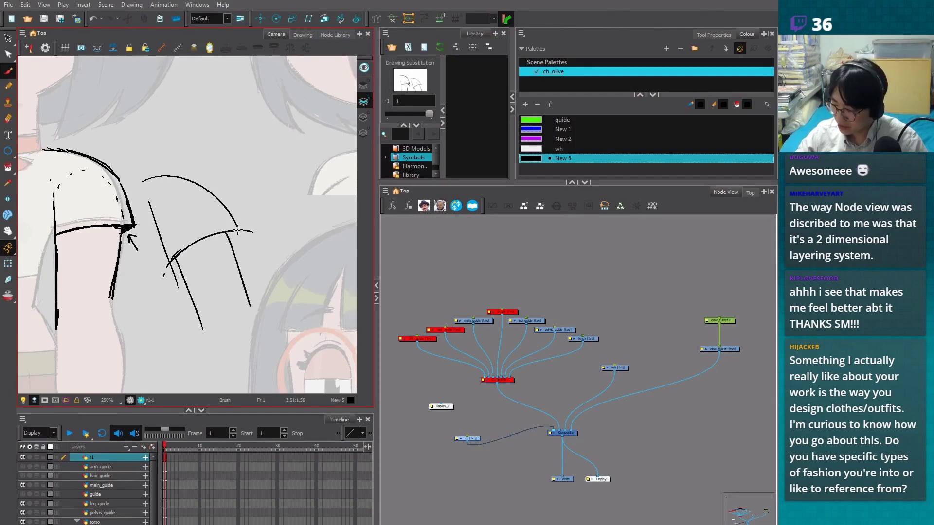
Brush small dark wedges where the arm lines meet both hem corners of the tilted sleeve sketch
{"action": "left_click_drag", "start_coordinate": [238, 230], "coordinate": [234, 231]}
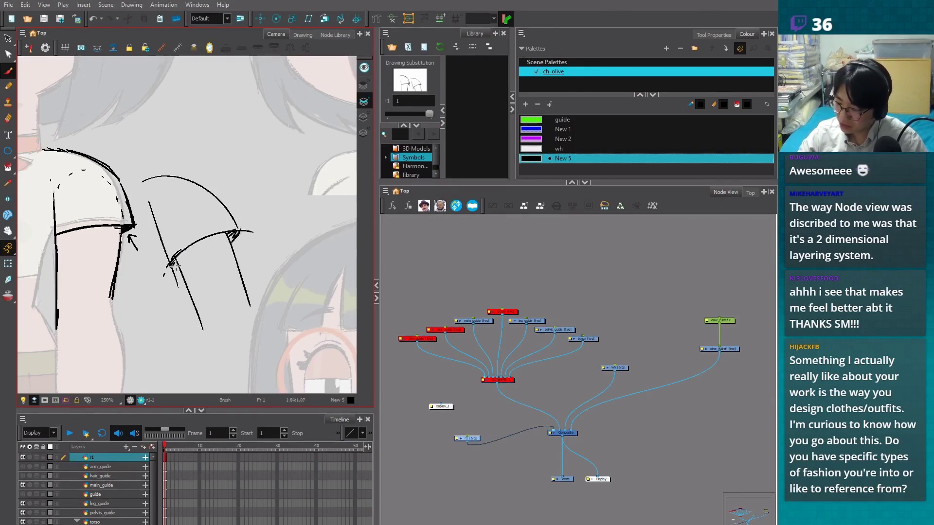
{"action": "key", "text": "2"}
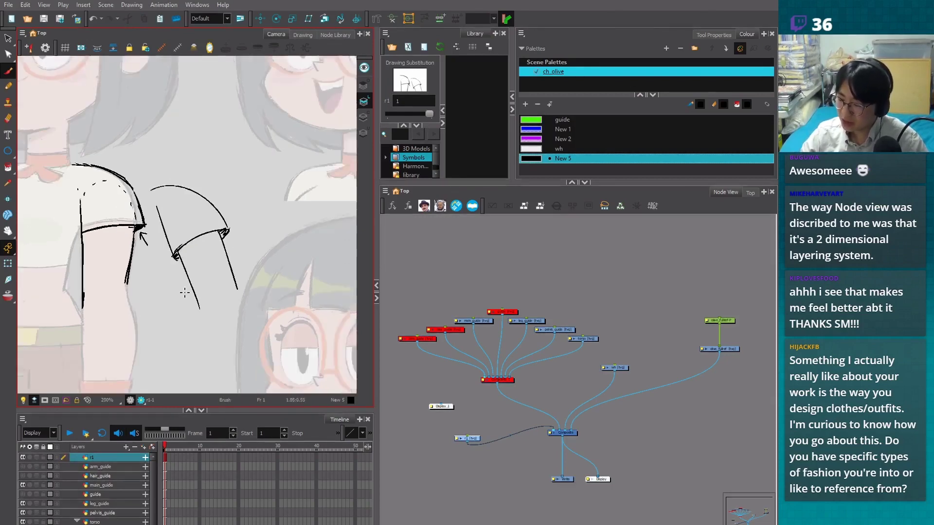
{"action": "left_click_drag", "start_coordinate": [121, 245], "coordinate": [163, 273]}
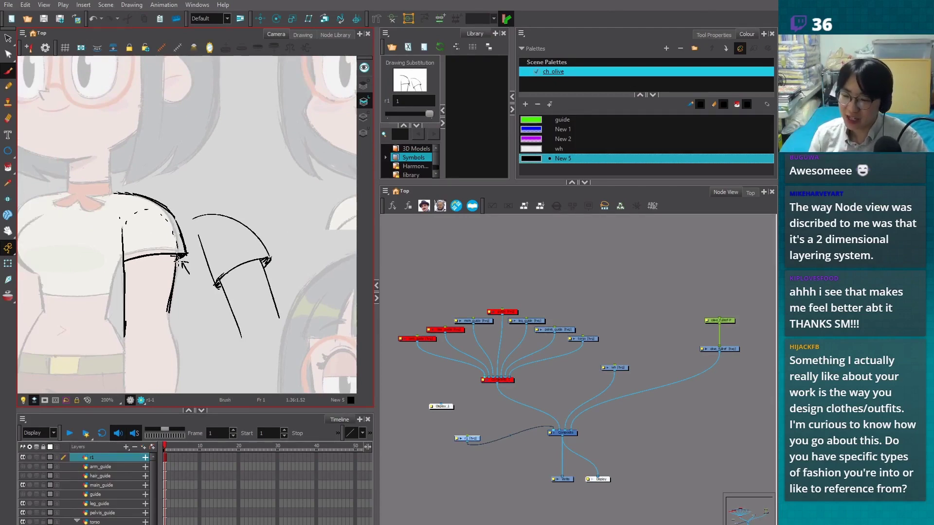
{"action": "left_click_drag", "start_coordinate": [195, 282], "coordinate": [216, 274]}
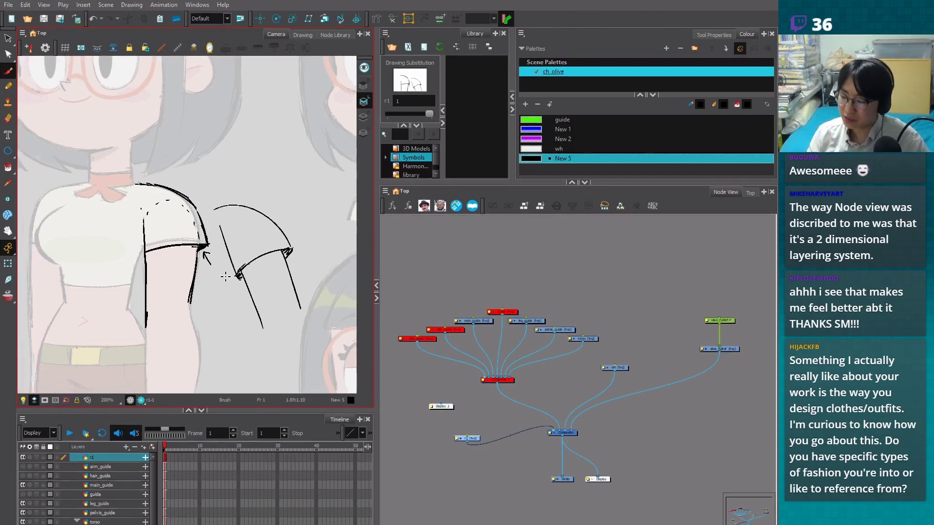
Delete the tilted sleeve and arm sketch together with the small arrow beside it
{"action": "key", "text": "alt+s"}
{"action": "mouse_move", "coordinate": [242, 184]}
{"action": "left_mouse_down"}
{"action": "mouse_move", "coordinate": [237, 310]}
{"action": "mouse_move", "coordinate": [272, 177]}
{"action": "mouse_move", "coordinate": [251, 171]}
{"action": "left_mouse_up"}
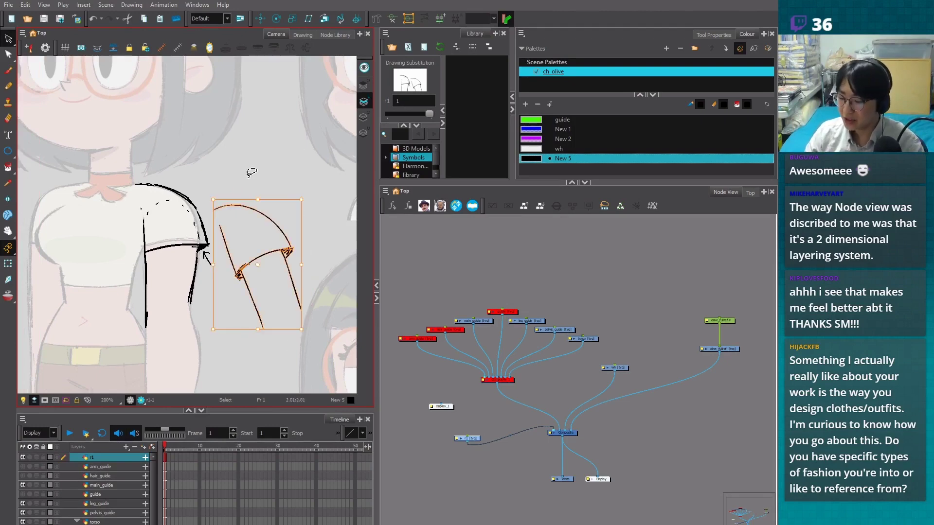
{"action": "key", "text": "Delete"}
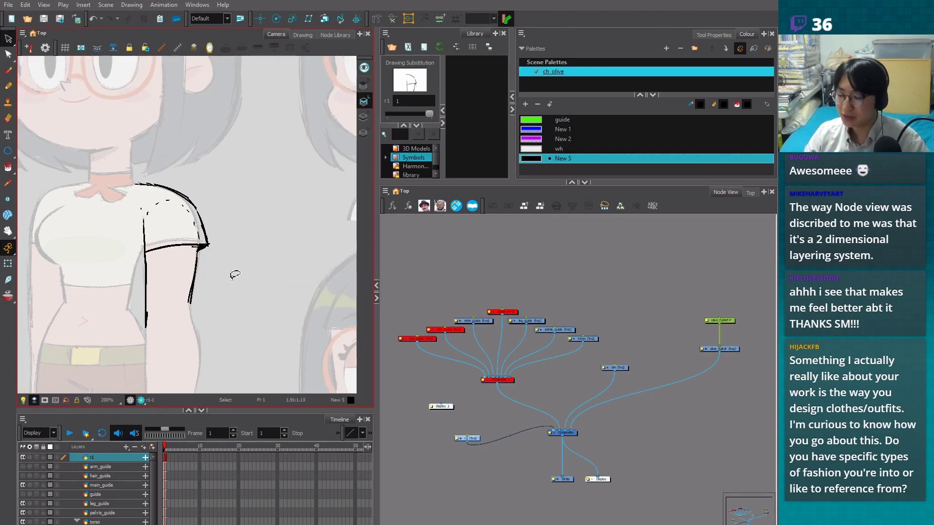
Brush a small arrow pointing at the outer hem corner of the sleeve drawn on the character
{"action": "left_click_drag", "start_coordinate": [221, 298], "coordinate": [321, 277]}
{"action": "key", "text": "2"}
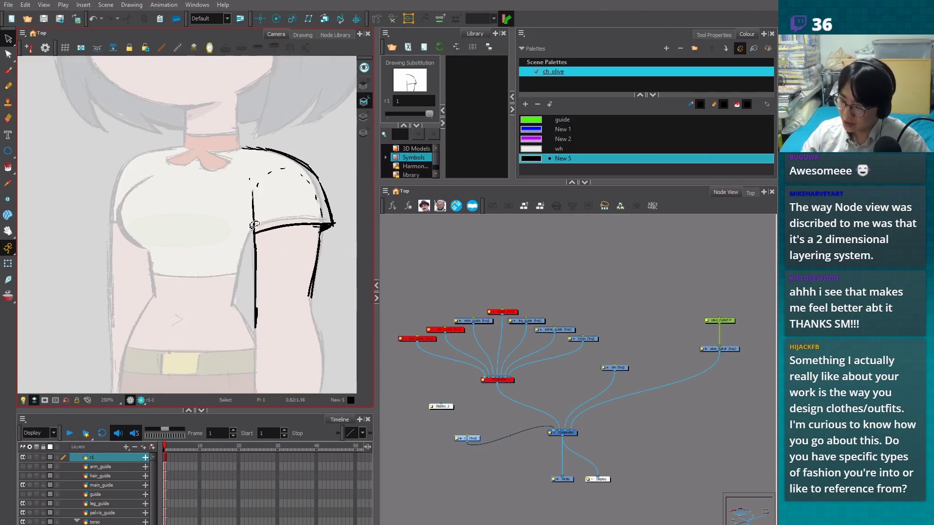
{"action": "key", "text": "alt+b"}
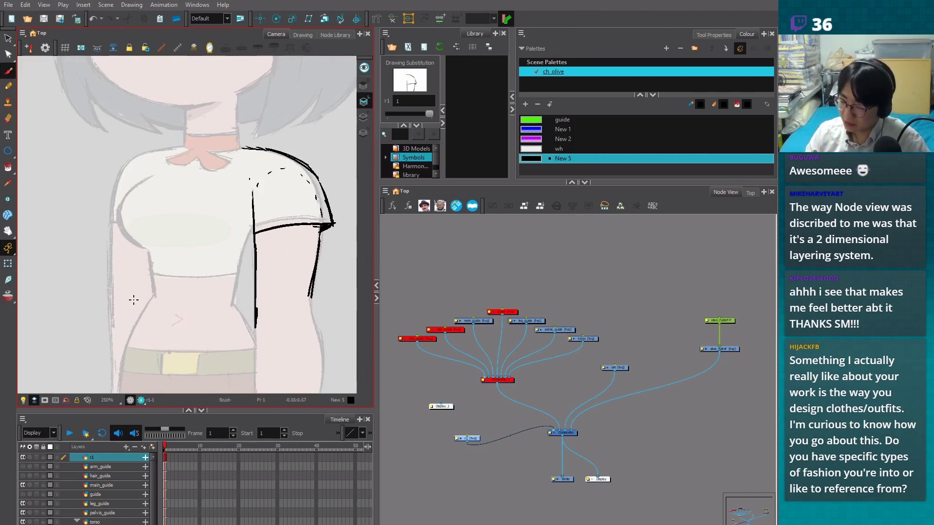
{"action": "scroll", "coordinate": [251, 288], "scroll_direction": "down", "scroll_amount": 1}
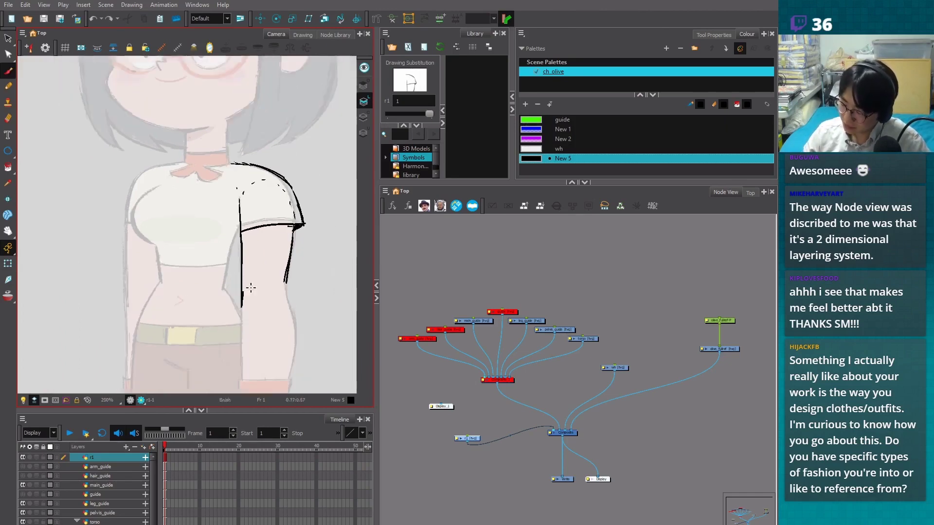
{"action": "scroll", "coordinate": [273, 292], "scroll_direction": "down", "scroll_amount": 2}
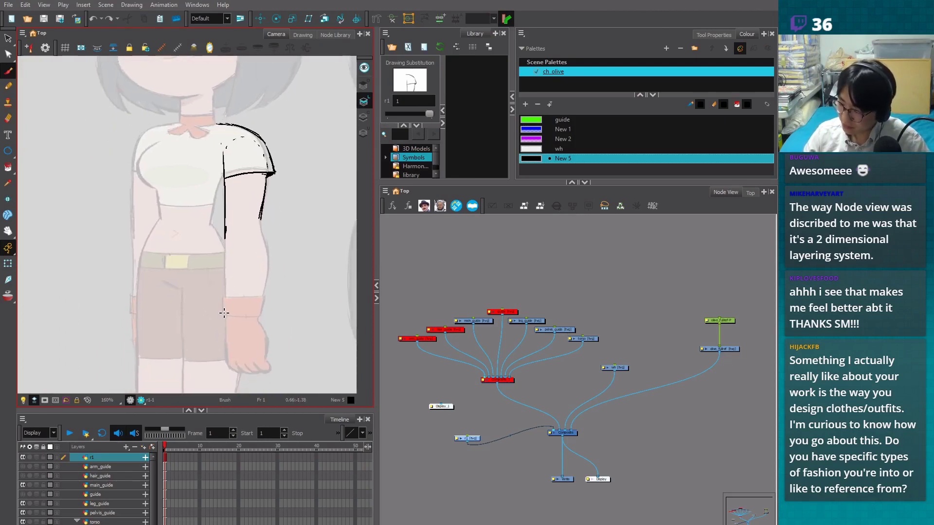
{"action": "left_click_drag", "start_coordinate": [292, 180], "coordinate": [277, 251]}
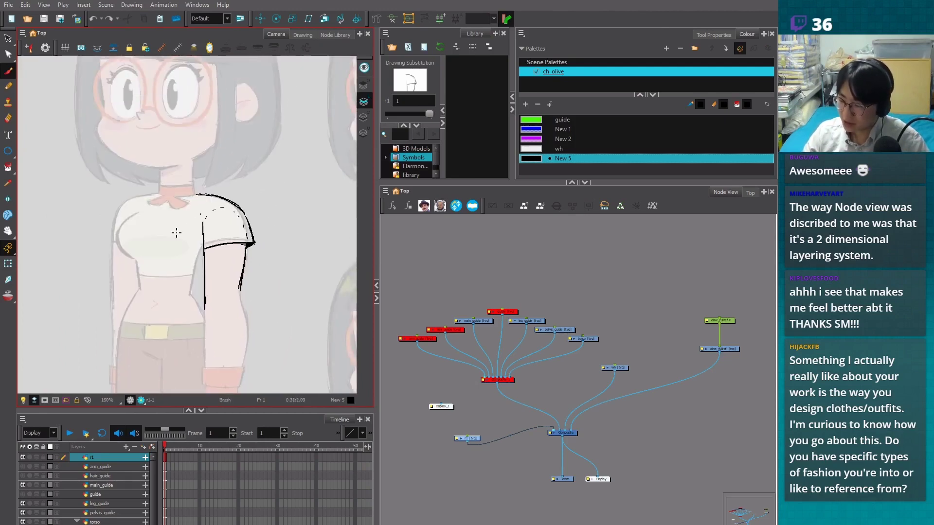
{"action": "scroll", "coordinate": [260, 232], "scroll_direction": "up", "scroll_amount": 1}
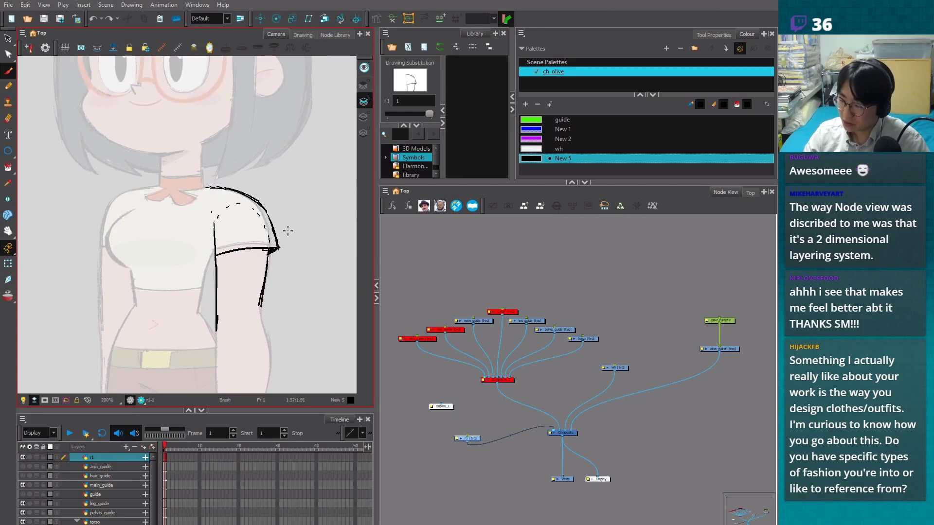
{"action": "mouse_move", "coordinate": [312, 232]}
{"action": "left_mouse_down"}
{"action": "mouse_move", "coordinate": [287, 238]}
{"action": "mouse_move", "coordinate": [301, 246]}
{"action": "left_mouse_up"}
{"action": "left_click_drag", "start_coordinate": [294, 234], "coordinate": [296, 248]}
Brush a flared skirt outline from the waist over the shorts, with side curves and a nearly straight hem
{"action": "key", "text": "1"}
{"action": "left_click_drag", "start_coordinate": [273, 371], "coordinate": [272, 322]}
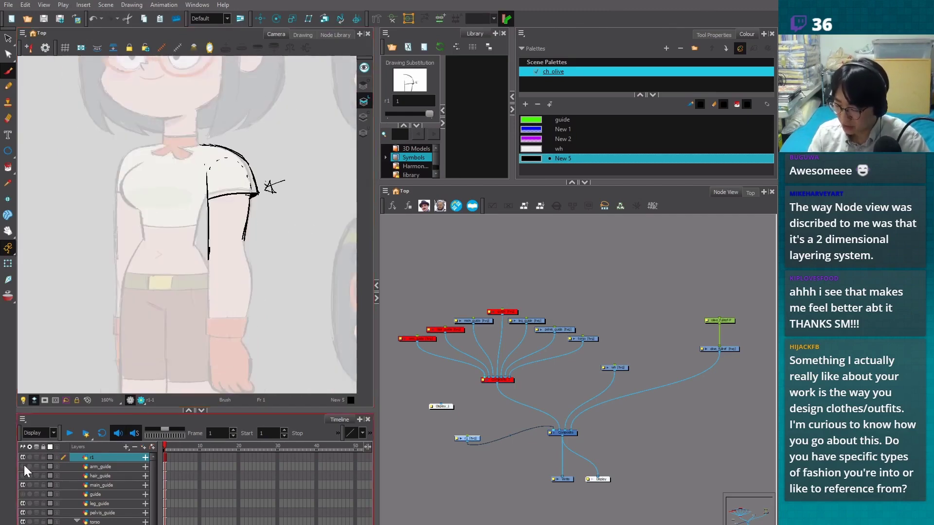
{"action": "mouse_move", "coordinate": [145, 237]}
{"action": "left_mouse_down"}
{"action": "mouse_move", "coordinate": [112, 347]}
{"action": "mouse_move", "coordinate": [242, 338]}
{"action": "left_mouse_up"}
{"action": "mouse_move", "coordinate": [188, 242]}
{"action": "left_mouse_down"}
{"action": "mouse_move", "coordinate": [241, 335]}
{"action": "mouse_move", "coordinate": [224, 302]}
{"action": "left_mouse_up"}
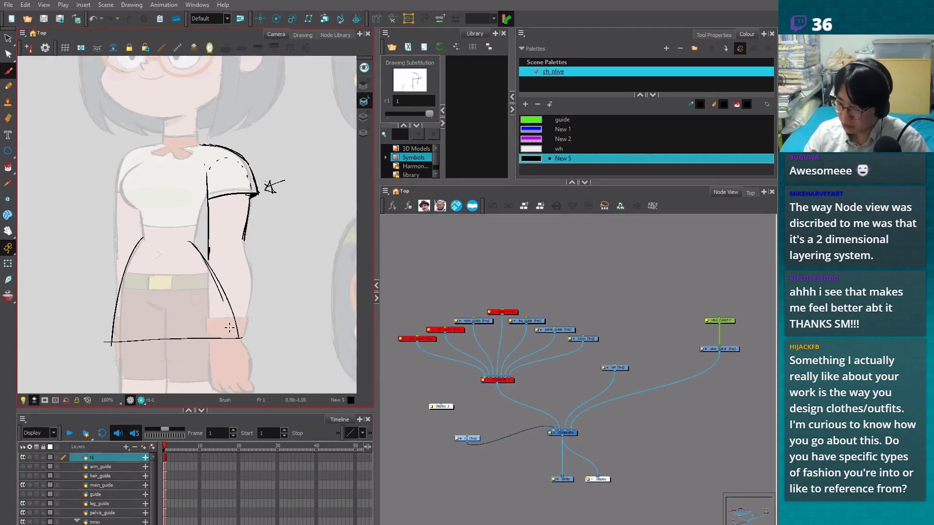
{"action": "mouse_move", "coordinate": [202, 258]}
{"action": "left_mouse_down"}
{"action": "mouse_move", "coordinate": [229, 332]}
{"action": "mouse_move", "coordinate": [127, 342]}
{"action": "mouse_move", "coordinate": [236, 336]}
{"action": "mouse_move", "coordinate": [123, 345]}
{"action": "left_mouse_up"}
Try brushing a V-shaped crotch crease inside the skirt outline
{"action": "scroll", "coordinate": [122, 345], "scroll_direction": "down", "scroll_amount": 3}
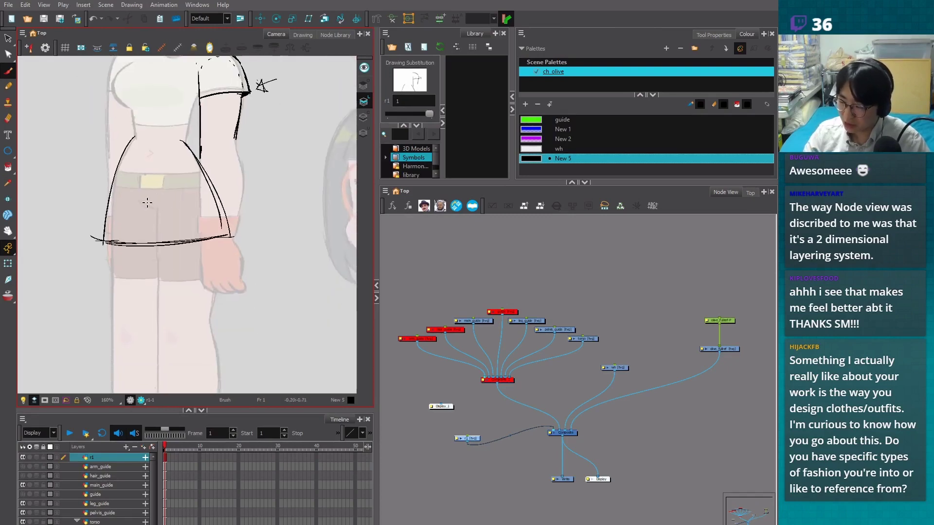
{"action": "scroll", "coordinate": [211, 276], "scroll_direction": "up", "scroll_amount": 3}
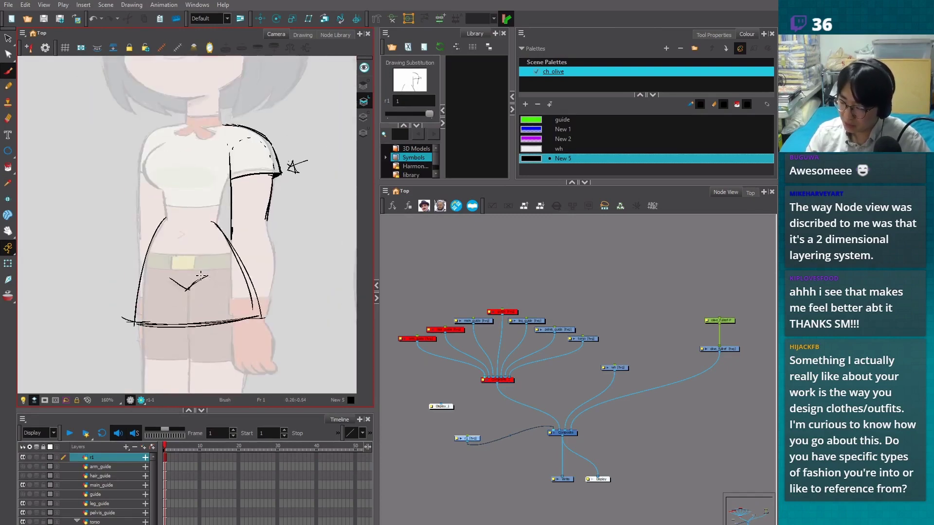
{"action": "left_click_drag", "start_coordinate": [212, 276], "coordinate": [186, 290]}
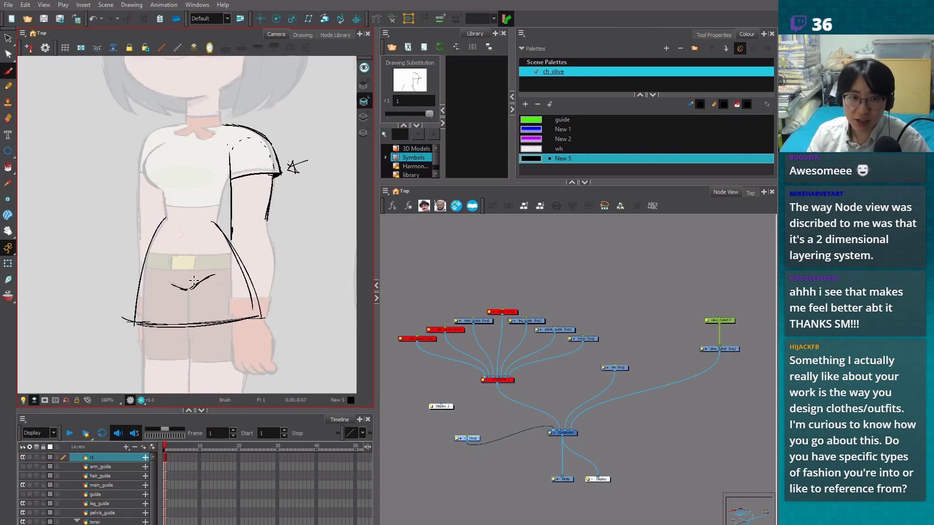
{"action": "key", "text": "ctrl+z"}
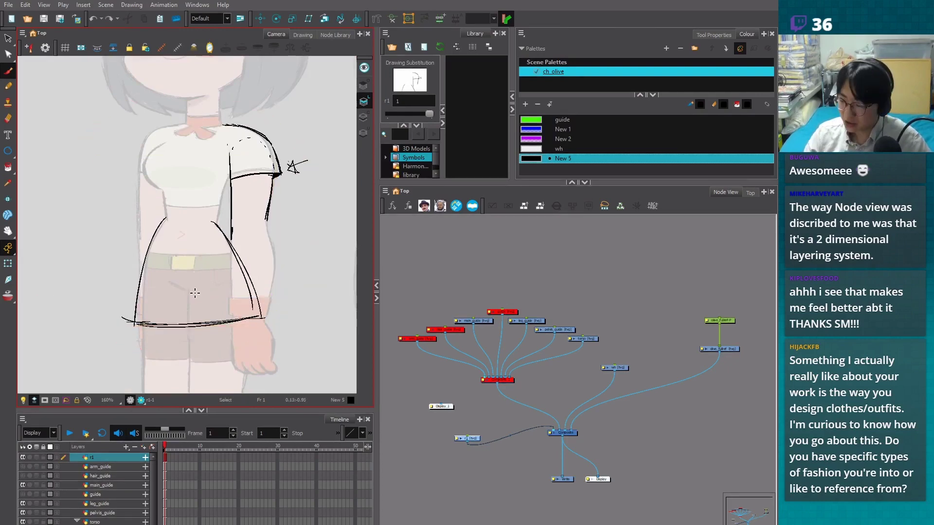
Brush both upper legs beneath the skirt as vertical side lines joined by rounded arcs at the hips
{"action": "left_click_drag", "start_coordinate": [190, 287], "coordinate": [188, 355]}
{"action": "left_click_drag", "start_coordinate": [243, 282], "coordinate": [249, 367]}
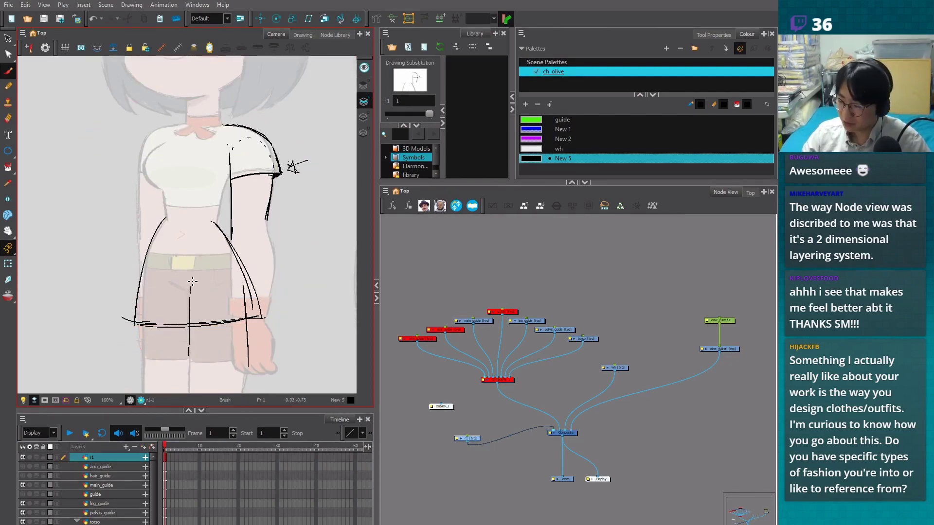
{"action": "left_click_drag", "start_coordinate": [192, 281], "coordinate": [244, 284]}
{"action": "mouse_move", "coordinate": [150, 281]}
{"action": "left_mouse_down"}
{"action": "mouse_move", "coordinate": [181, 277]}
{"action": "mouse_move", "coordinate": [144, 364]}
{"action": "left_mouse_up"}
{"action": "left_click_drag", "start_coordinate": [188, 332], "coordinate": [187, 376]}
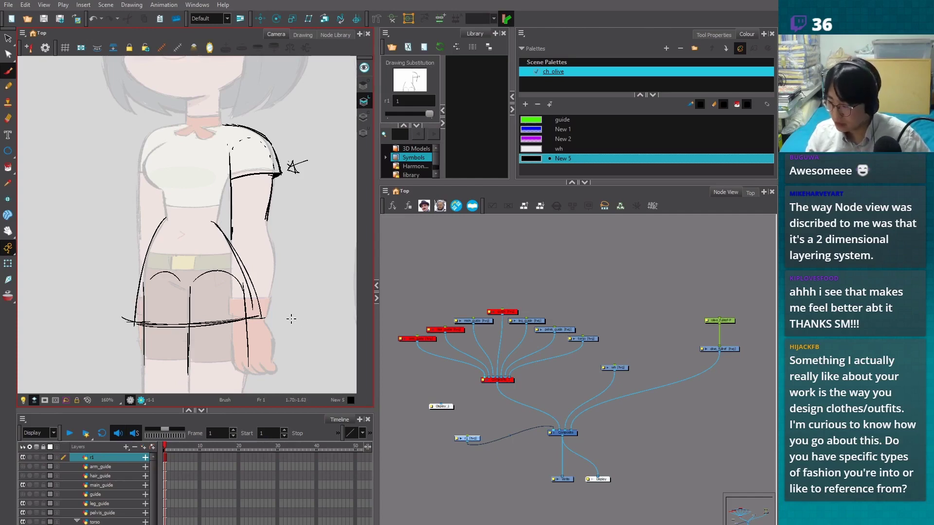
Delete the skirt and leg sketch as well as the sleeve, arm and arrow strokes above it
{"action": "key", "text": "alt+s"}
{"action": "mouse_move", "coordinate": [290, 296]}
{"action": "left_mouse_down"}
{"action": "mouse_move", "coordinate": [170, 358]}
{"action": "mouse_move", "coordinate": [286, 333]}
{"action": "left_mouse_up"}
{"action": "key", "text": "Delete"}
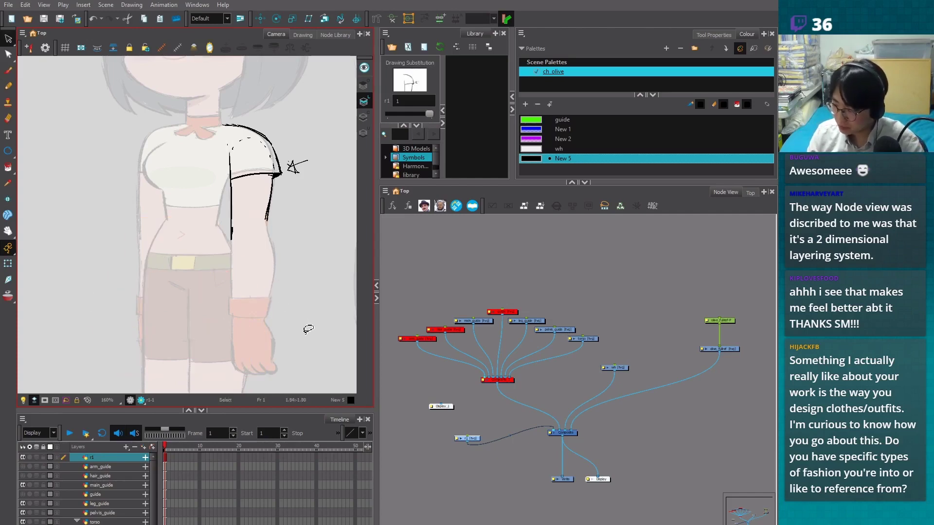
{"action": "left_click_drag", "start_coordinate": [323, 161], "coordinate": [302, 254]}
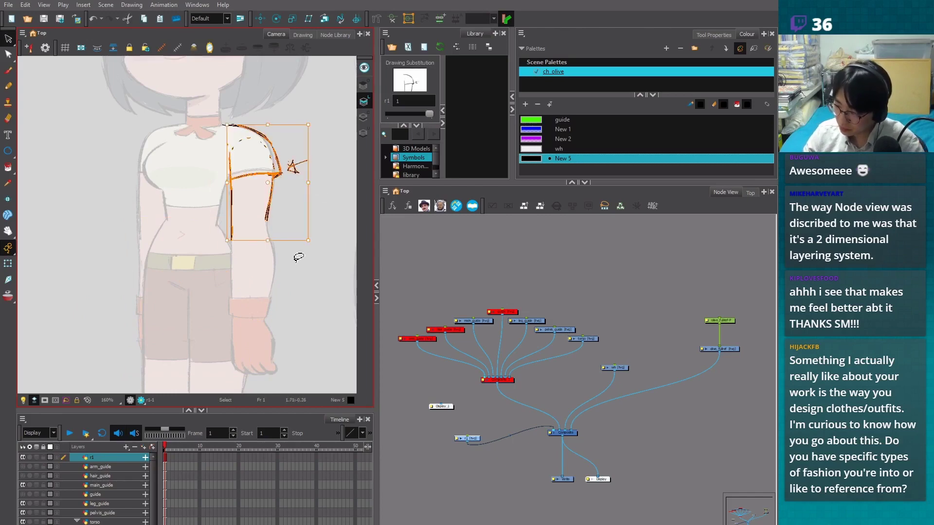
{"action": "key", "text": "Delete"}
Try brushing a new flared skirt outline with side curves and a hem over the shorts
{"action": "scroll", "coordinate": [277, 319], "scroll_direction": "down", "scroll_amount": 2}
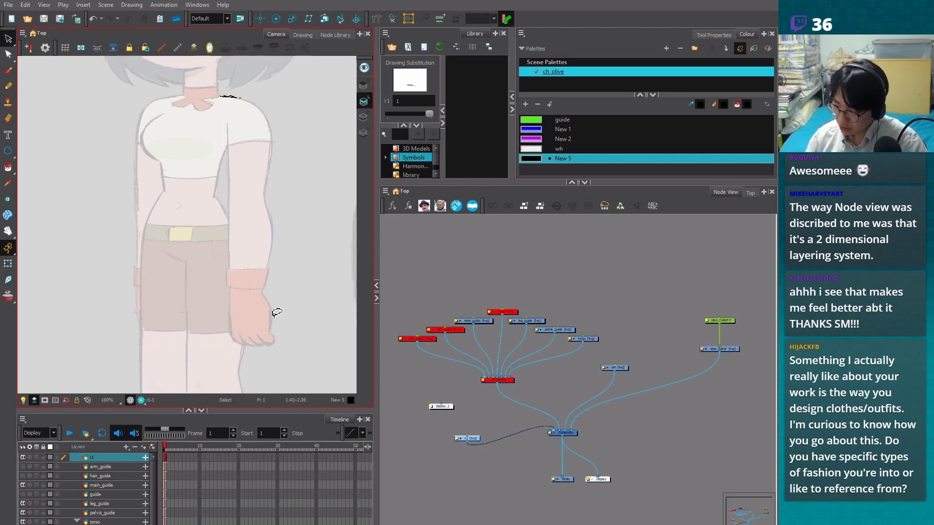
{"action": "key", "text": "alt+b"}
{"action": "left_click_drag", "start_coordinate": [144, 226], "coordinate": [130, 316]}
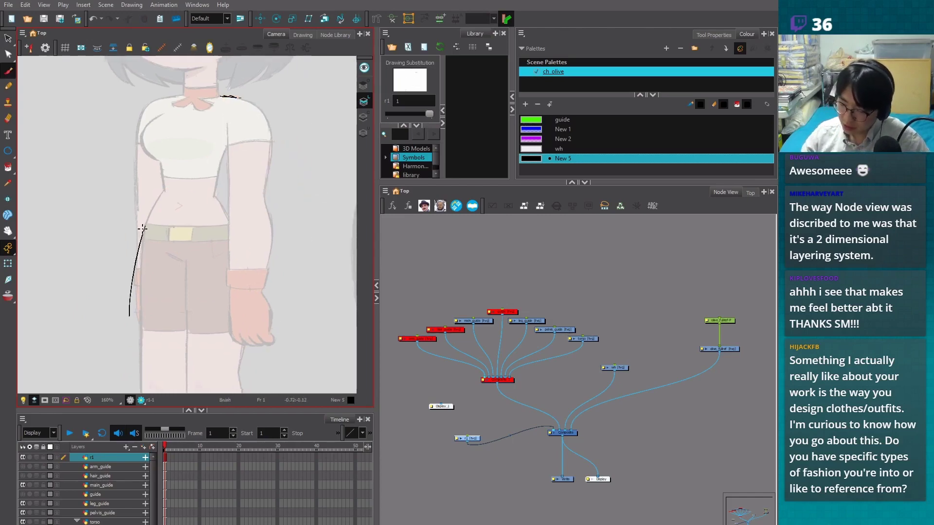
{"action": "left_click_drag", "start_coordinate": [134, 268], "coordinate": [125, 332]}
{"action": "key", "text": "ctrl+z"}
{"action": "key", "text": "ctrl+z"}
{"action": "mouse_move", "coordinate": [153, 203]}
{"action": "left_mouse_down"}
{"action": "mouse_move", "coordinate": [128, 319]}
{"action": "mouse_move", "coordinate": [263, 317]}
{"action": "left_mouse_up"}
{"action": "left_click_drag", "start_coordinate": [215, 196], "coordinate": [256, 319]}
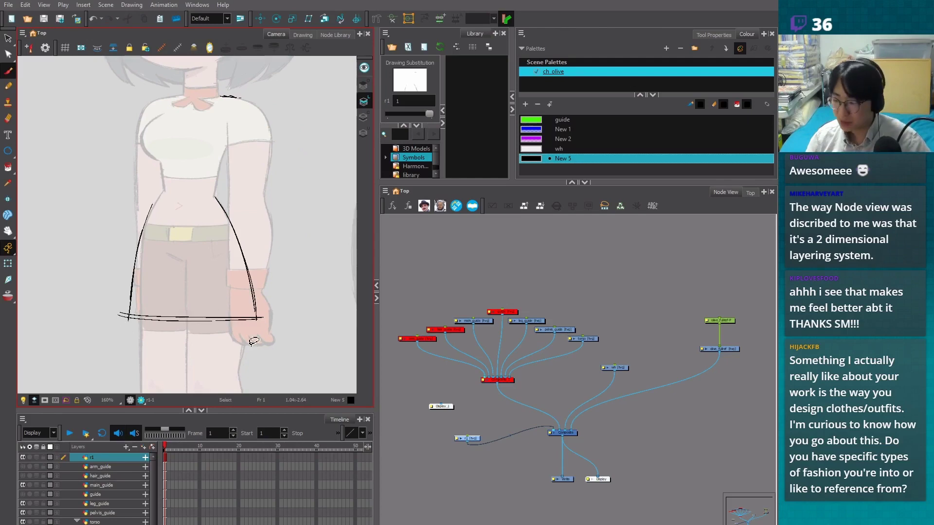
{"action": "key", "text": "ctrl+z"}
{"action": "key", "text": "ctrl+z"}
{"action": "key", "text": "ctrl+z"}
{"action": "key", "text": "ctrl+z"}
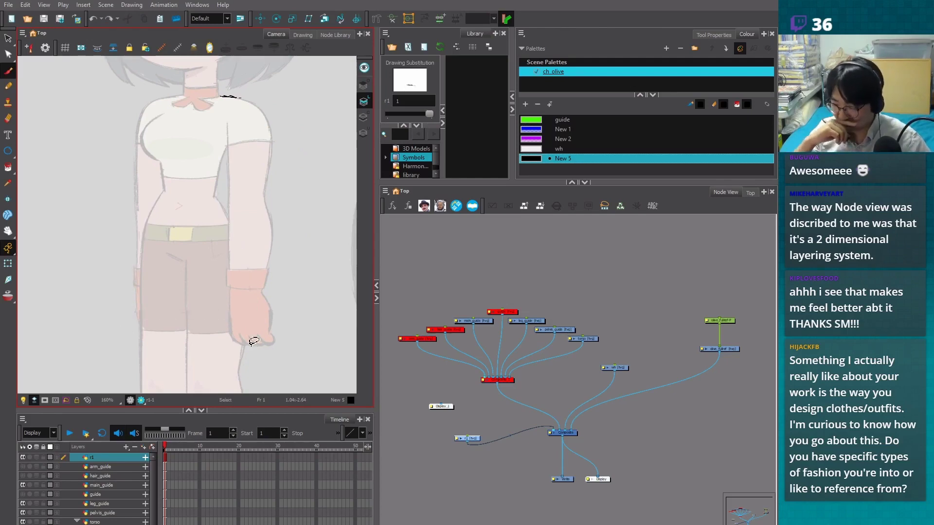
Erase the leftover black stroke on the shoulder line beside the neckerchief
{"action": "key", "text": "e"}
{"action": "left_click_drag", "start_coordinate": [221, 95], "coordinate": [238, 94]}
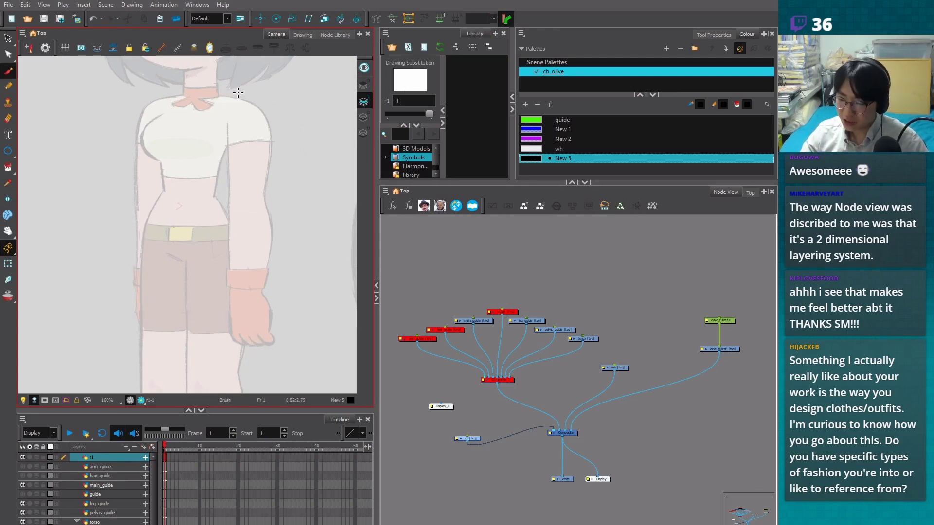
Brush a slanted crotch crease on the shorts with a short vertical line running down between the legs
{"action": "key", "text": "2"}
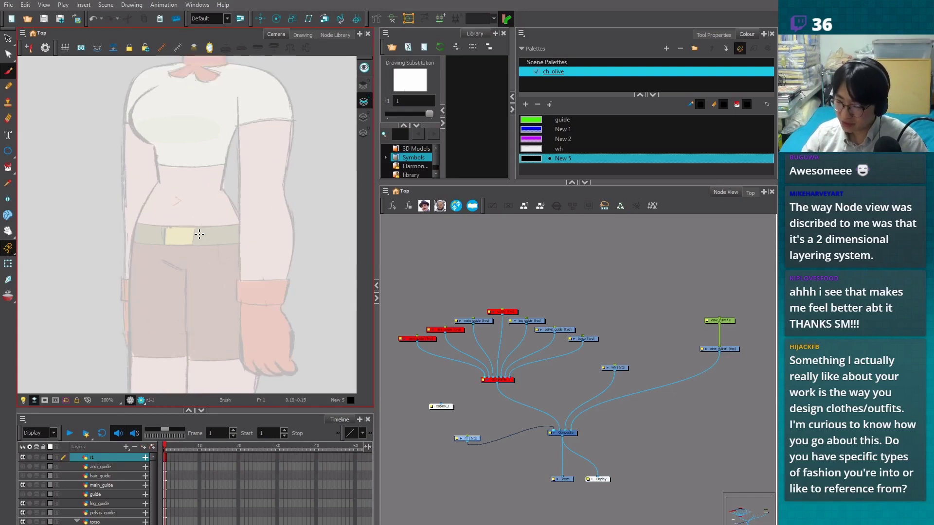
{"action": "mouse_move", "coordinate": [162, 260]}
{"action": "left_mouse_down"}
{"action": "mouse_move", "coordinate": [187, 272]}
{"action": "mouse_move", "coordinate": [186, 301]}
{"action": "left_mouse_up"}
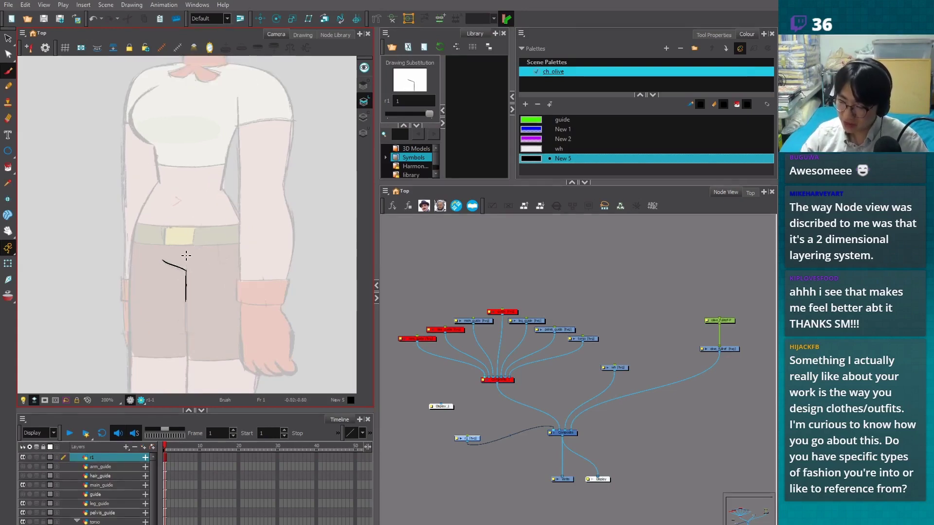
{"action": "key", "text": "space"}
{"action": "left_click_drag", "start_coordinate": [255, 77], "coordinate": [252, 107]}
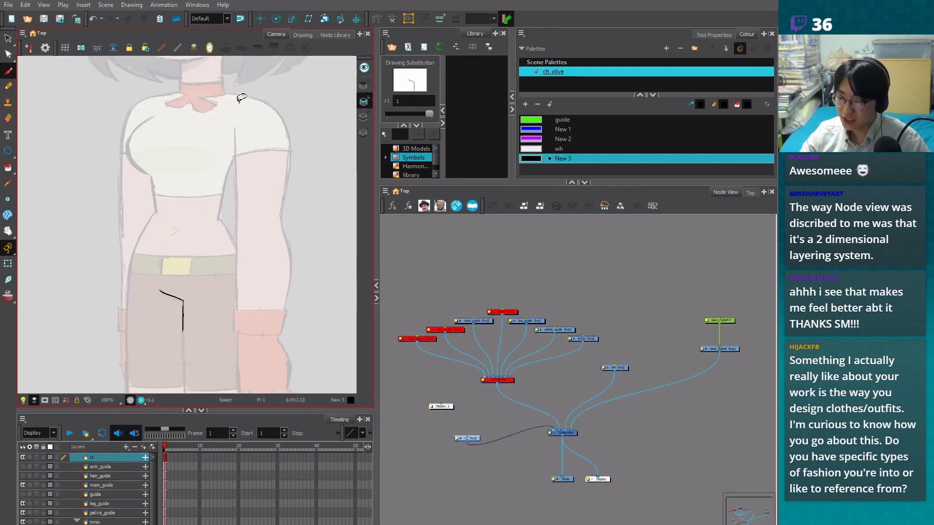
Try a short curved stroke at the top of the armhole, and undo it along with the vertical line between the legs
{"action": "key", "text": "alt+s"}
{"action": "key", "text": "alt+b"}
{"action": "left_click_drag", "start_coordinate": [244, 99], "coordinate": [236, 115]}
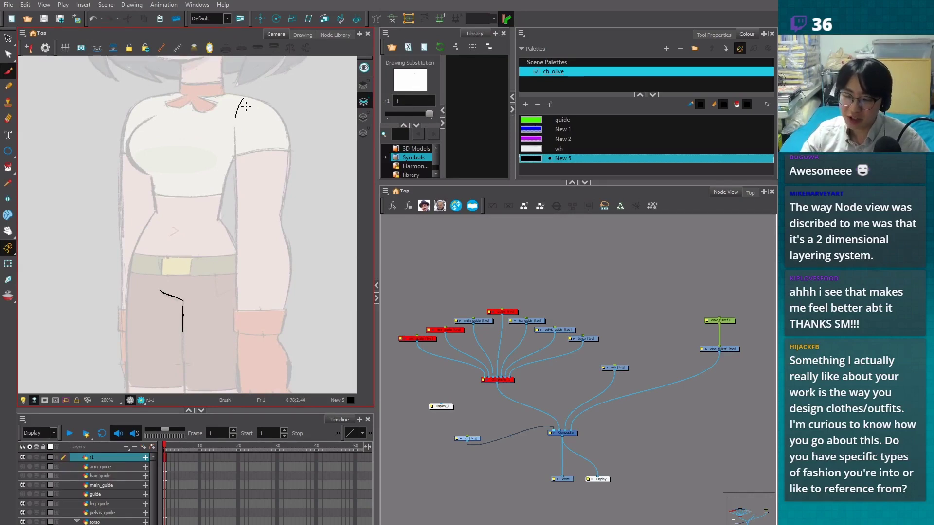
{"action": "key", "text": "ctrl+z"}
{"action": "key", "text": "ctrl+z"}
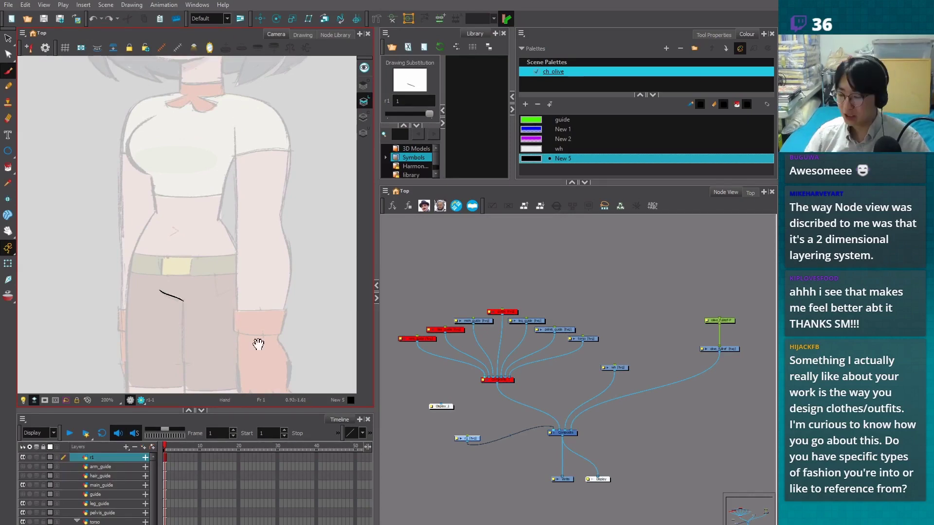
Try brushing flared side curves from the waist down over both hips, and erase them
{"action": "left_click_drag", "start_coordinate": [259, 344], "coordinate": [258, 315]}
{"action": "left_click_drag", "start_coordinate": [130, 242], "coordinate": [126, 308]}
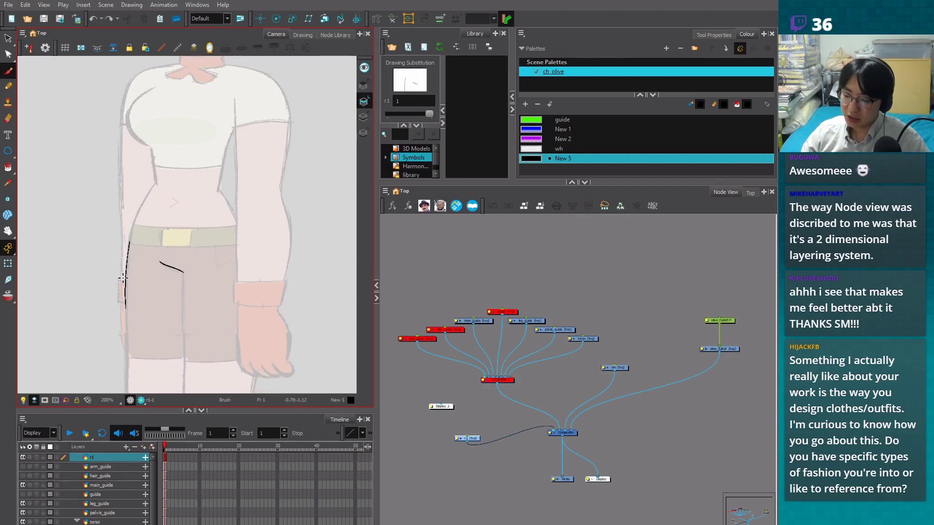
{"action": "left_click_drag", "start_coordinate": [224, 196], "coordinate": [250, 242]}
{"action": "left_click_drag", "start_coordinate": [248, 235], "coordinate": [265, 292]}
{"action": "key", "text": "e"}
{"action": "left_click_drag", "start_coordinate": [130, 231], "coordinate": [126, 296]}
{"action": "left_click_drag", "start_coordinate": [223, 223], "coordinate": [261, 281]}
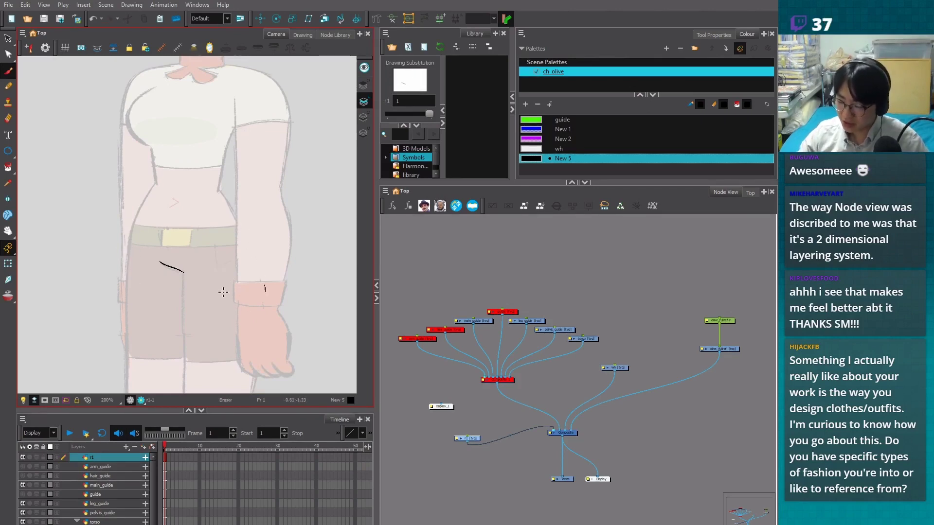
Brush a long curve from the waist down over the hip and a vertical line between the legs
{"action": "left_click_drag", "start_coordinate": [154, 185], "coordinate": [127, 331]}
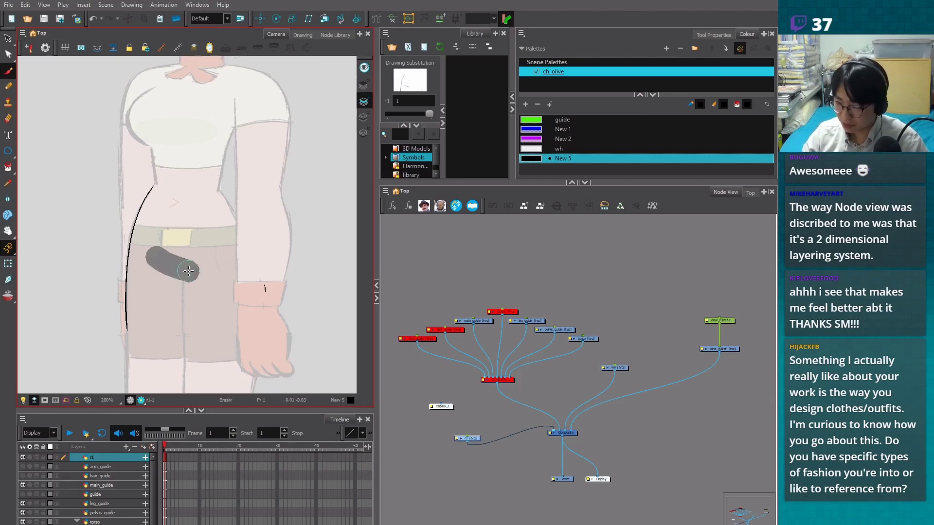
{"action": "left_click_drag", "start_coordinate": [182, 273], "coordinate": [185, 326]}
{"action": "scroll", "coordinate": [184, 232], "scroll_direction": "down", "scroll_amount": 2}
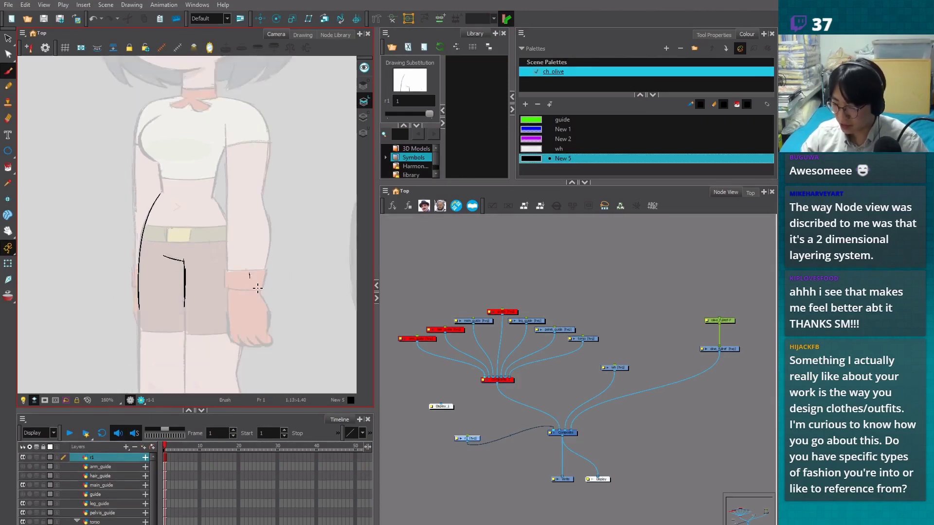
Erase the black demonstration strokes from the hip, shorts and wristband
{"action": "key", "text": "alt+e"}
{"action": "mouse_move", "coordinate": [166, 238]}
{"action": "left_mouse_down"}
{"action": "mouse_move", "coordinate": [146, 311]}
{"action": "mouse_move", "coordinate": [190, 297]}
{"action": "left_mouse_up"}
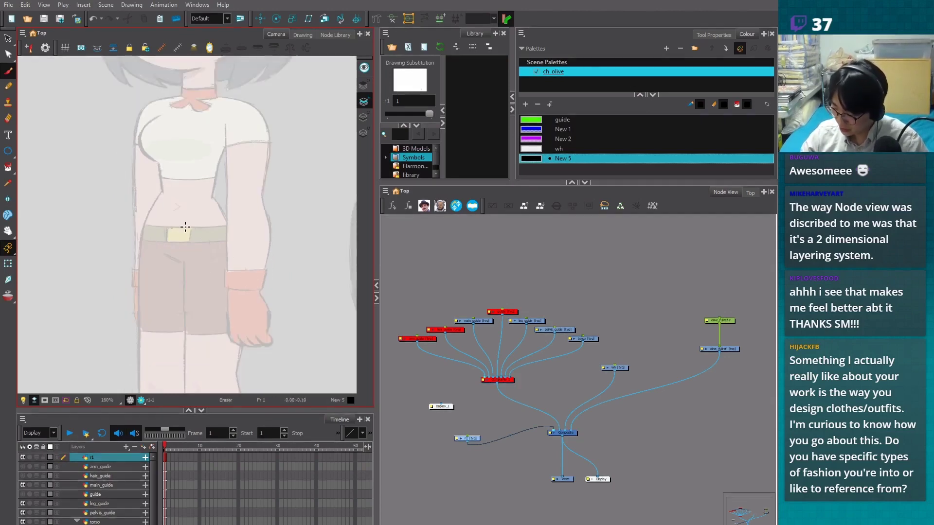
{"action": "key", "text": "alt+b"}
Enable the composite node that joins the guide layers, and make frame 1 of main_guide the active drawing
{"action": "left_click", "coordinate": [23, 494]}
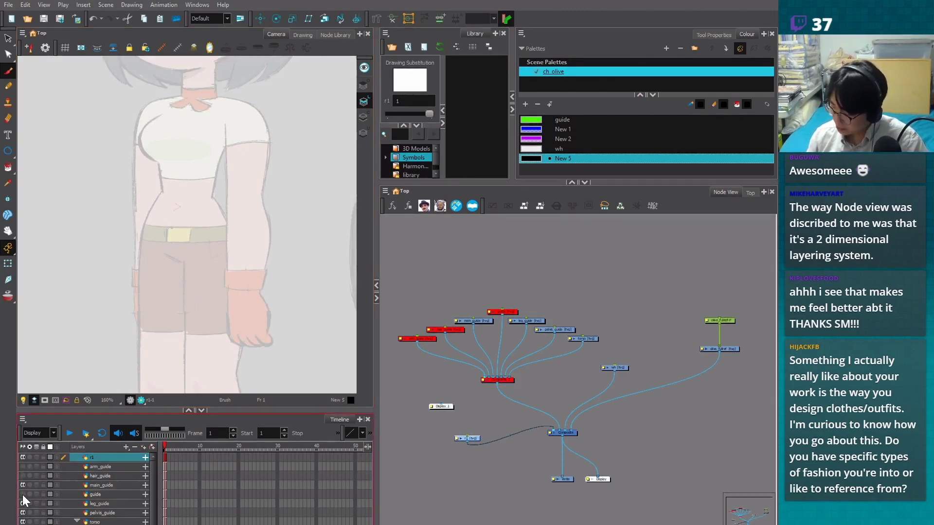
{"action": "left_click", "coordinate": [498, 380]}
{"action": "key", "text": "a"}
{"action": "key", "text": "1"}
{"action": "key", "text": "1"}
{"action": "left_click_drag", "start_coordinate": [287, 343], "coordinate": [280, 256]}
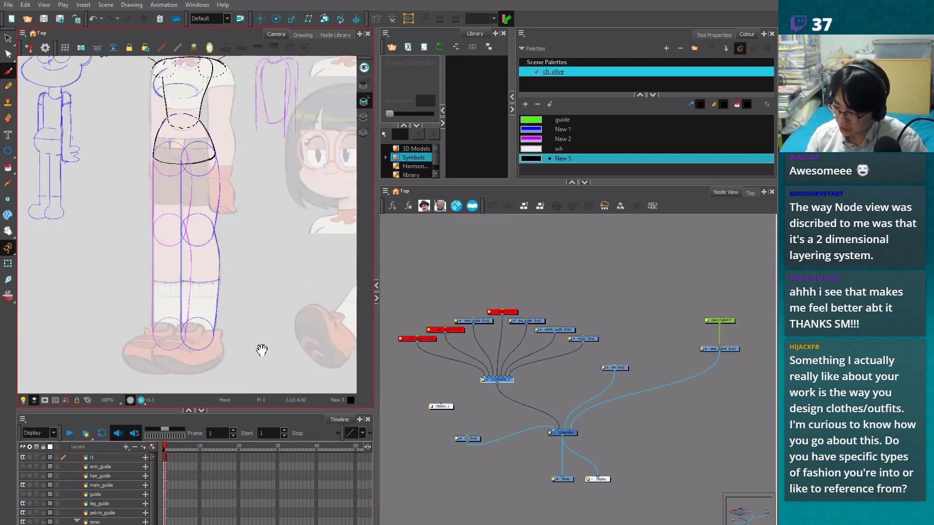
{"action": "key", "text": "2"}
{"action": "key", "text": "2"}
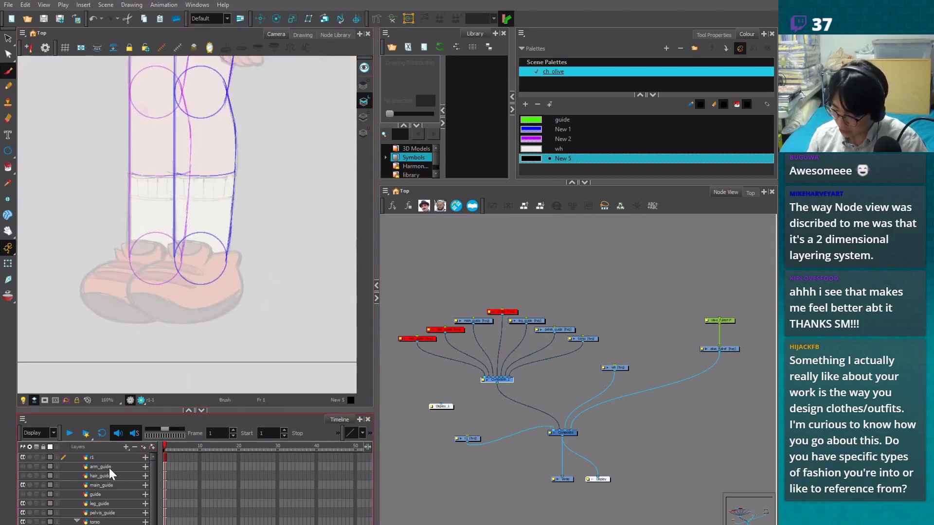
{"action": "left_click", "coordinate": [109, 468]}
{"action": "left_click", "coordinate": [165, 485]}
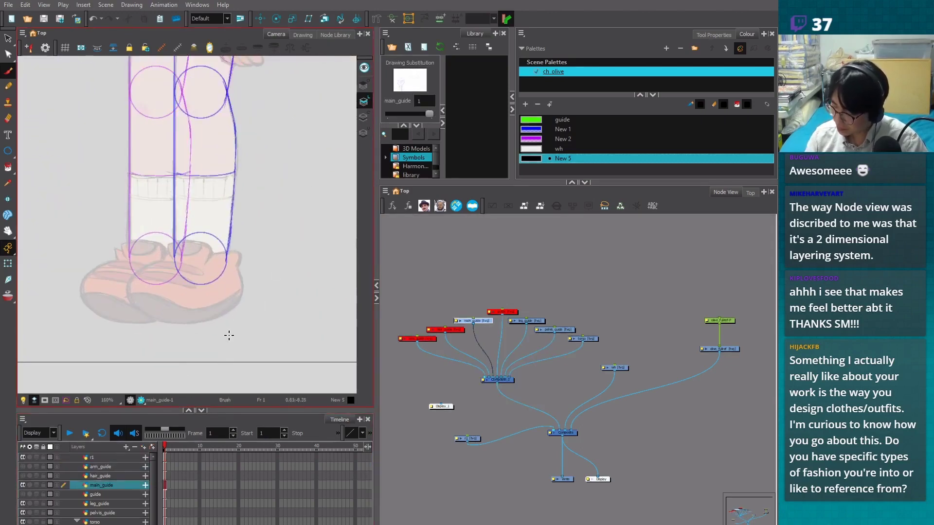
Try a short curved stroke between the ankles, and undo it
{"action": "key", "text": "2"}
{"action": "key", "text": "2"}
{"action": "key", "text": "2"}
{"action": "left_click_drag", "start_coordinate": [194, 240], "coordinate": [197, 260]}
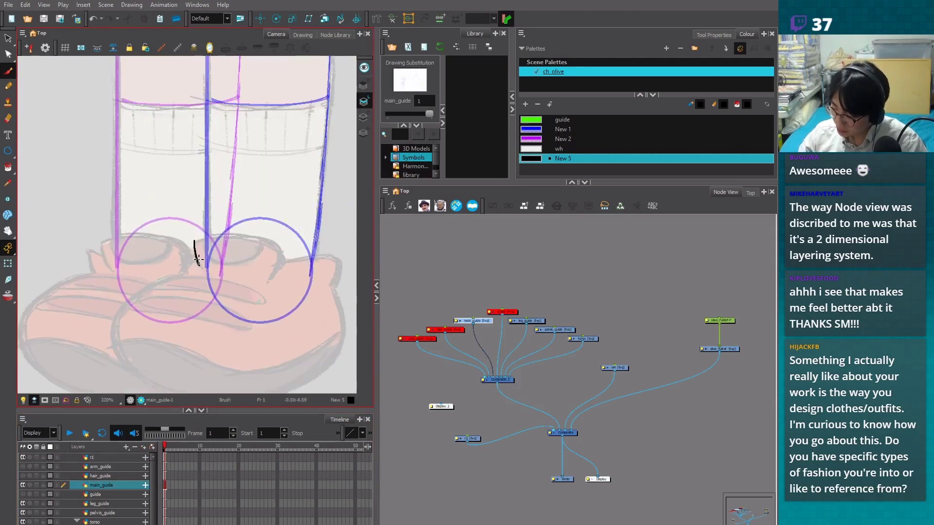
{"action": "left_click_drag", "start_coordinate": [275, 326], "coordinate": [241, 306]}
{"action": "key", "text": "ctrl+z"}
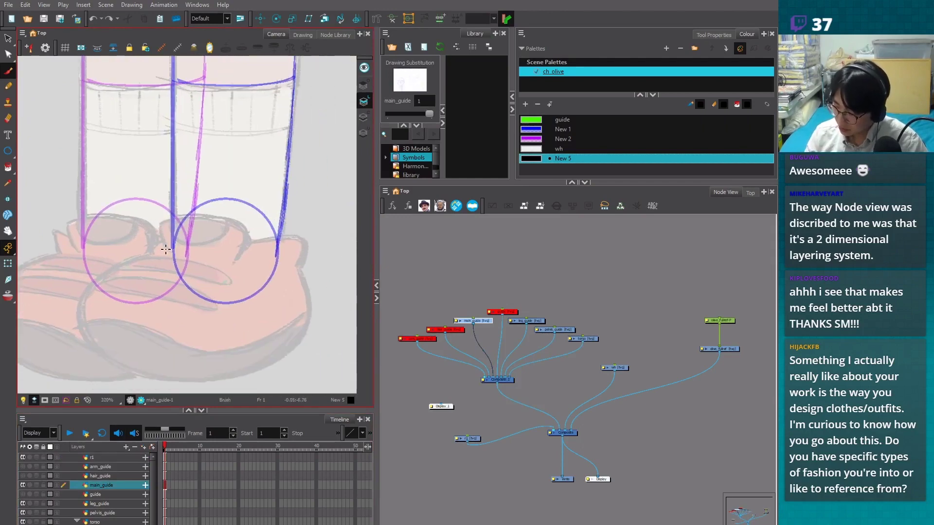
Brush a large rounded black outline around the front shoe, leaving it open at the ankle
{"action": "mouse_move", "coordinate": [166, 249]}
{"action": "left_mouse_down"}
{"action": "mouse_move", "coordinate": [125, 262]}
{"action": "mouse_move", "coordinate": [78, 329]}
{"action": "mouse_move", "coordinate": [194, 382]}
{"action": "left_mouse_up"}
{"action": "mouse_move", "coordinate": [287, 257]}
{"action": "left_mouse_down"}
{"action": "mouse_move", "coordinate": [308, 316]}
{"action": "mouse_move", "coordinate": [186, 382]}
{"action": "left_mouse_up"}
{"action": "mouse_move", "coordinate": [165, 249]}
{"action": "left_mouse_down"}
{"action": "mouse_move", "coordinate": [91, 285]}
{"action": "mouse_move", "coordinate": [91, 351]}
{"action": "mouse_move", "coordinate": [172, 383]}
{"action": "mouse_move", "coordinate": [268, 360]}
{"action": "mouse_move", "coordinate": [286, 255]}
{"action": "left_mouse_up"}
{"action": "key", "text": "space"}
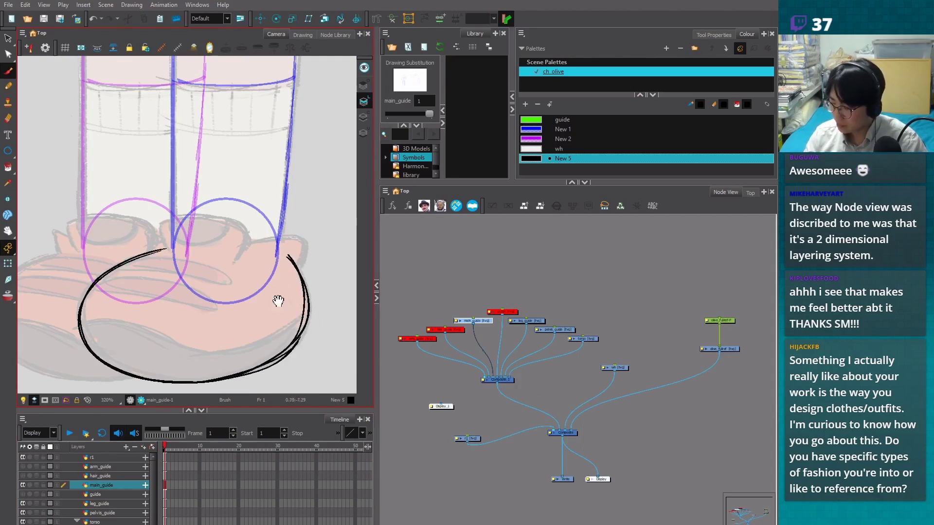
{"action": "left_click_drag", "start_coordinate": [278, 304], "coordinate": [256, 312]}
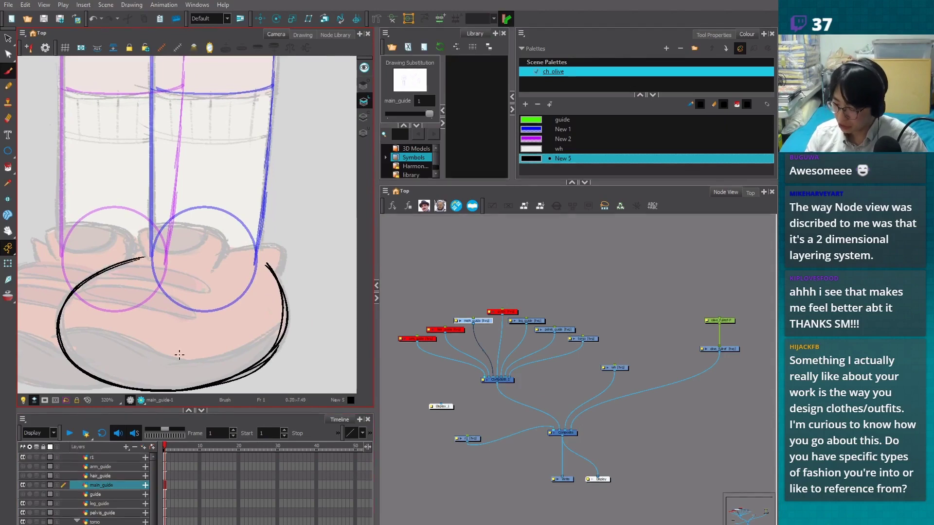
Lower the alpha of the blue New 1 colour to 42
{"action": "left_click", "coordinate": [384, 337]}
{"action": "double_click", "coordinate": [535, 129]}
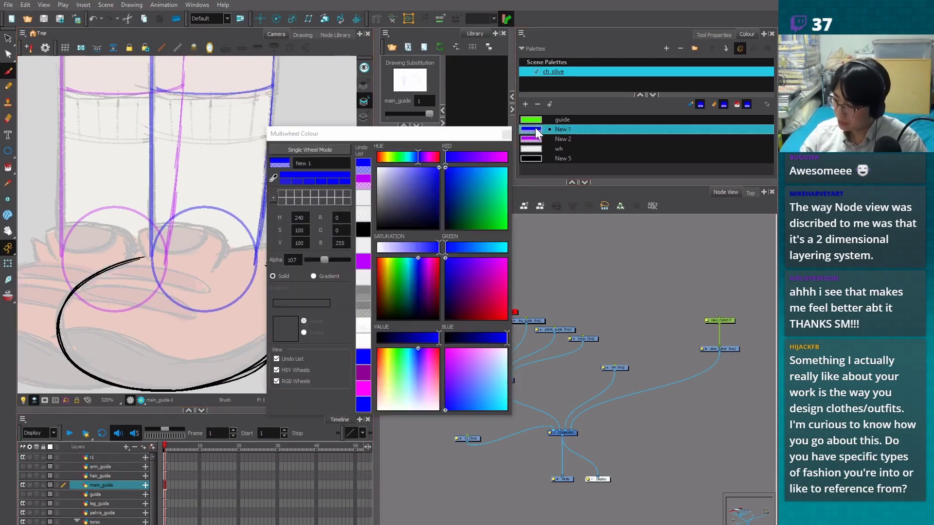
{"action": "left_click_drag", "start_coordinate": [346, 259], "coordinate": [313, 258]}
{"action": "left_click", "coordinate": [504, 134]}
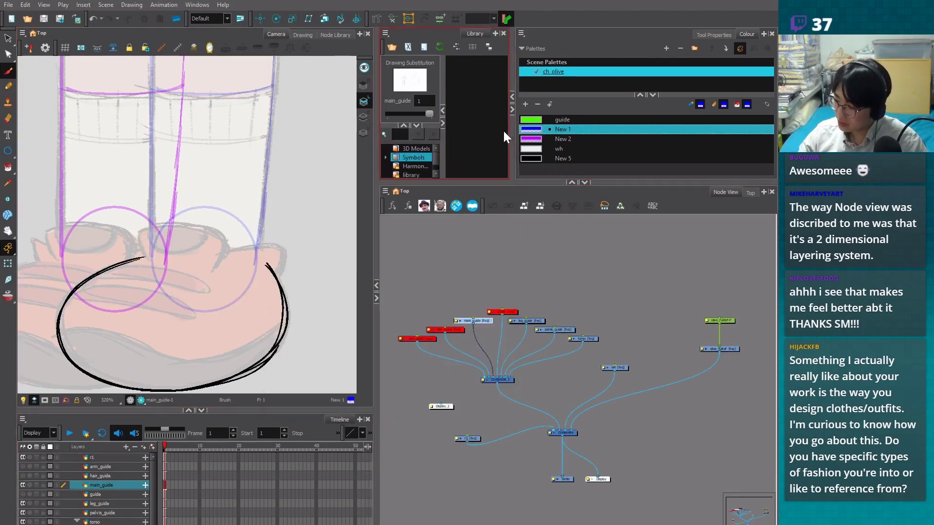
Select the black outline around the front shoe and delete it
{"action": "key", "text": "1"}
{"action": "key", "text": "alt+s"}
{"action": "left_click_drag", "start_coordinate": [280, 285], "coordinate": [69, 332]}
{"action": "key", "text": "Delete"}
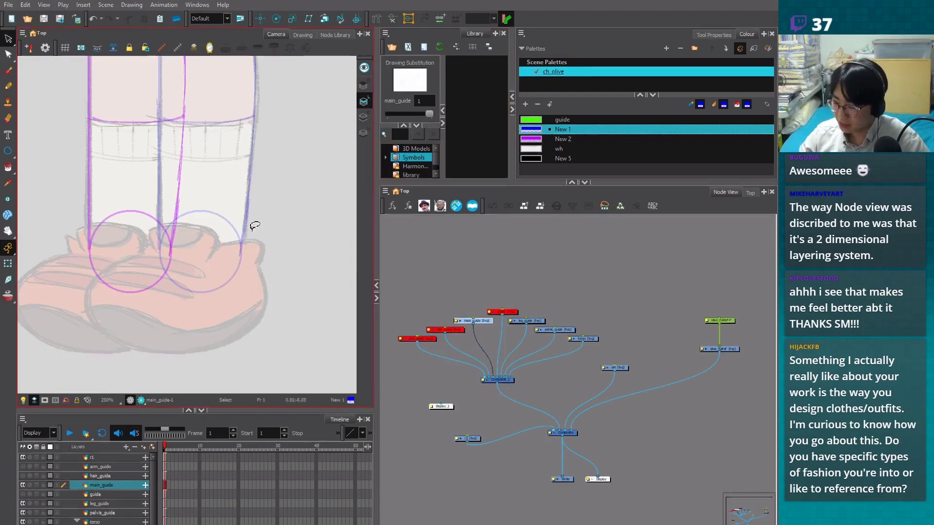
Using the black New 5 colour, brush both ankle lines flowing into a rounded outline of the front shoe
{"action": "key", "text": "alt+b"}
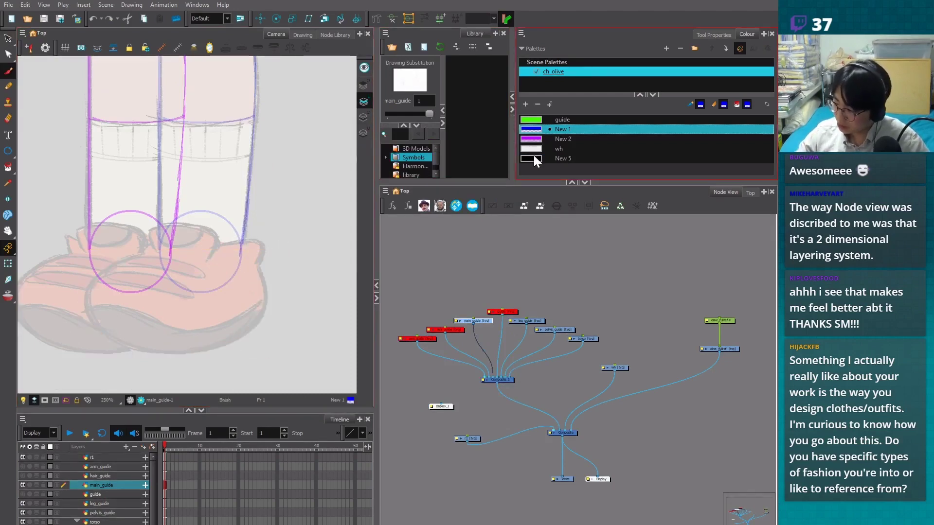
{"action": "left_click", "coordinate": [533, 156]}
{"action": "left_click_drag", "start_coordinate": [248, 184], "coordinate": [242, 242]}
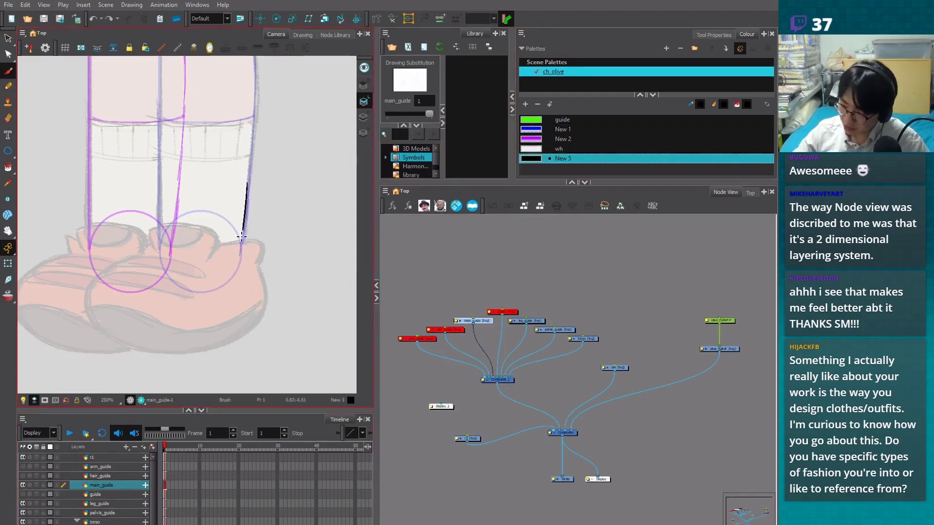
{"action": "mouse_move", "coordinate": [247, 185]}
{"action": "left_mouse_down"}
{"action": "mouse_move", "coordinate": [242, 245]}
{"action": "mouse_move", "coordinate": [260, 281]}
{"action": "left_mouse_up"}
{"action": "mouse_move", "coordinate": [159, 190]}
{"action": "left_mouse_down"}
{"action": "mouse_move", "coordinate": [162, 235]}
{"action": "mouse_move", "coordinate": [103, 271]}
{"action": "mouse_move", "coordinate": [113, 337]}
{"action": "mouse_move", "coordinate": [193, 347]}
{"action": "mouse_move", "coordinate": [254, 268]}
{"action": "mouse_move", "coordinate": [246, 329]}
{"action": "left_mouse_up"}
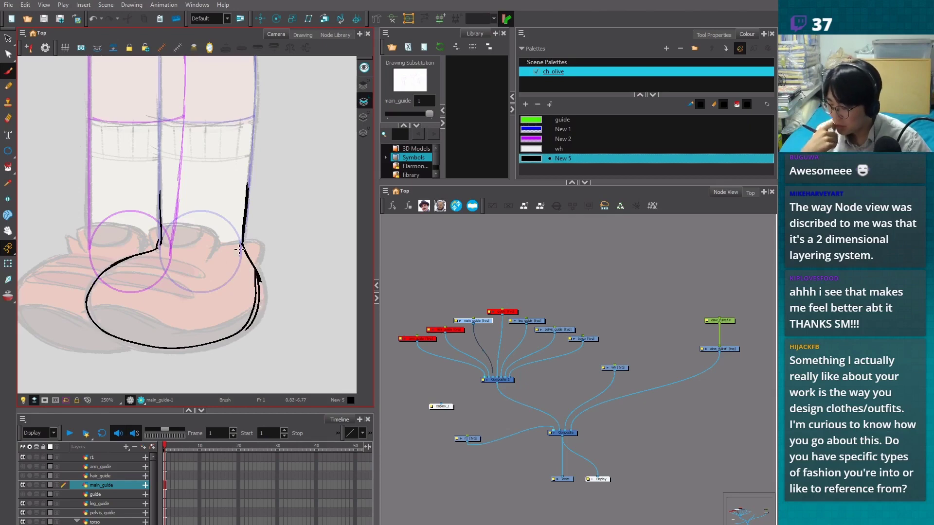
Undo the latest shoe outline strokes and erase the black lines around the ankle and heel
{"action": "key", "text": "ctrl+z"}
{"action": "key", "text": "ctrl+z"}
{"action": "key", "text": "ctrl+z"}
{"action": "key", "text": "ctrl+z"}
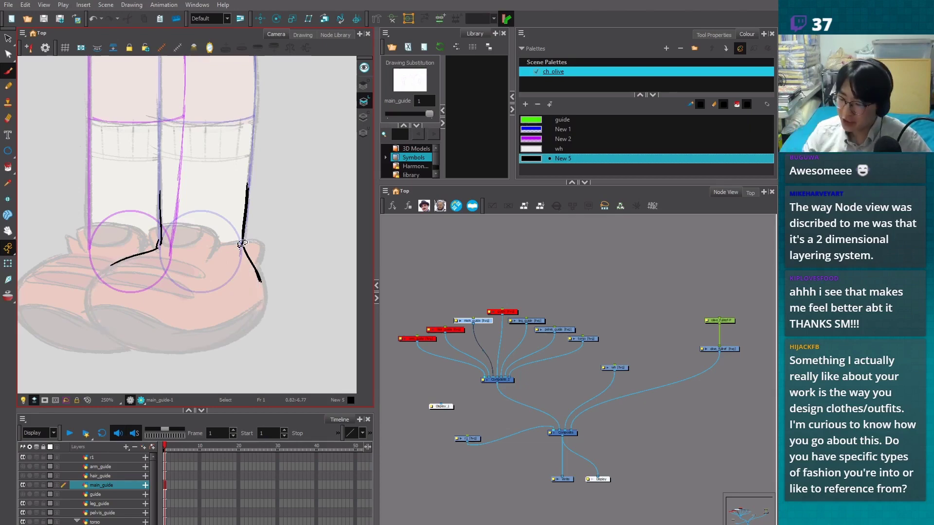
{"action": "mouse_move", "coordinate": [151, 228]}
{"action": "left_mouse_down"}
{"action": "mouse_move", "coordinate": [155, 249]}
{"action": "mouse_move", "coordinate": [176, 237]}
{"action": "left_mouse_up"}
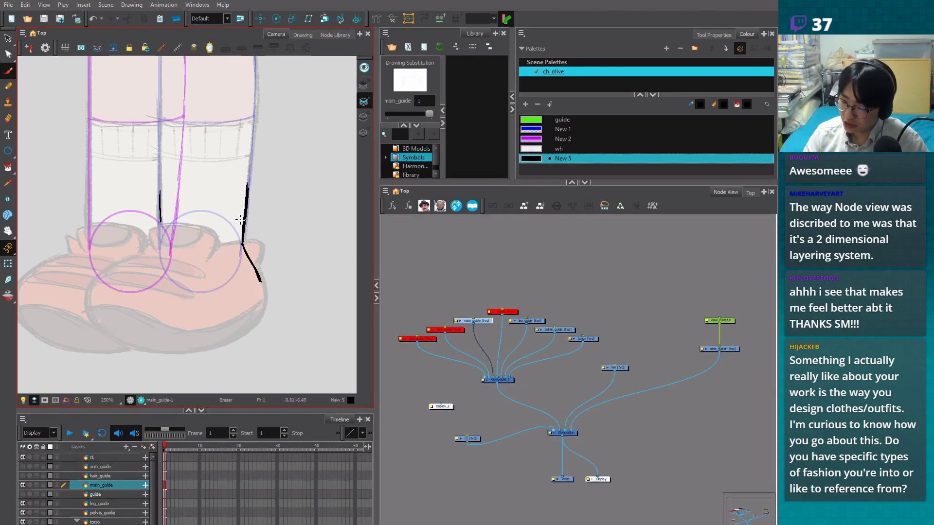
{"action": "left_click_drag", "start_coordinate": [242, 194], "coordinate": [263, 296]}
Brush the front shoe's ankle cuff and pointed heel tab, and erase the vertical ankle line above the cuff
{"action": "mouse_move", "coordinate": [157, 249]}
{"action": "left_mouse_down"}
{"action": "mouse_move", "coordinate": [149, 228]}
{"action": "mouse_move", "coordinate": [183, 223]}
{"action": "mouse_move", "coordinate": [210, 232]}
{"action": "mouse_move", "coordinate": [205, 255]}
{"action": "mouse_move", "coordinate": [211, 236]}
{"action": "mouse_move", "coordinate": [181, 227]}
{"action": "mouse_move", "coordinate": [208, 251]}
{"action": "mouse_move", "coordinate": [264, 241]}
{"action": "mouse_move", "coordinate": [256, 257]}
{"action": "mouse_move", "coordinate": [264, 307]}
{"action": "left_mouse_up"}
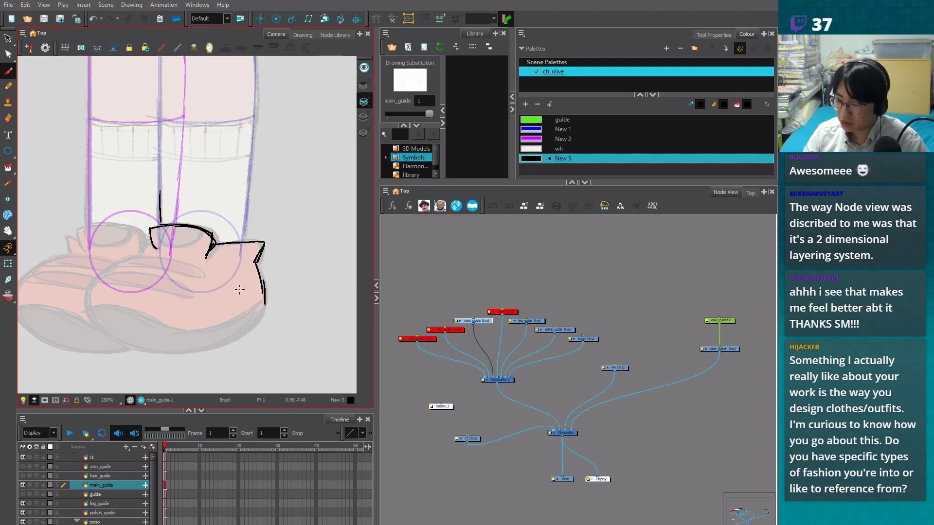
{"action": "left_click_drag", "start_coordinate": [147, 240], "coordinate": [144, 251]}
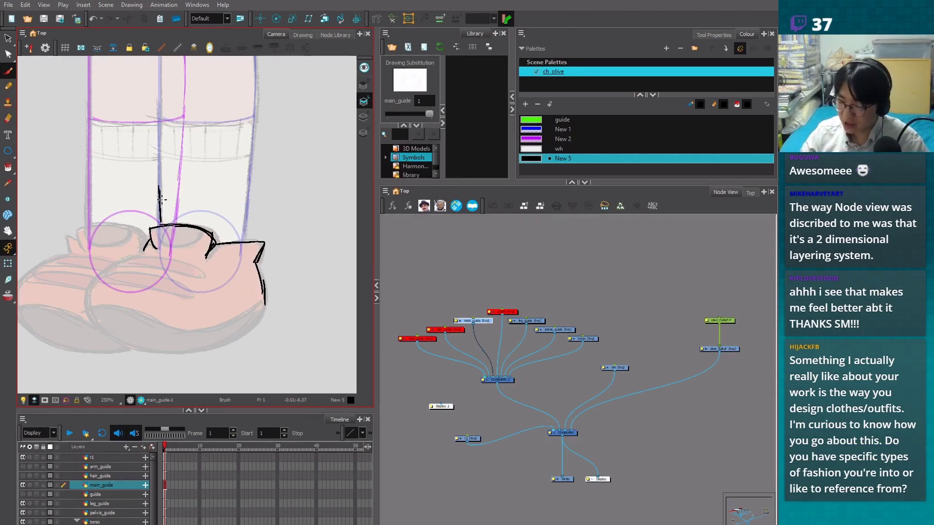
{"action": "key", "text": "alt+e"}
{"action": "left_click_drag", "start_coordinate": [159, 177], "coordinate": [160, 219]}
{"action": "key", "text": "alt+b"}
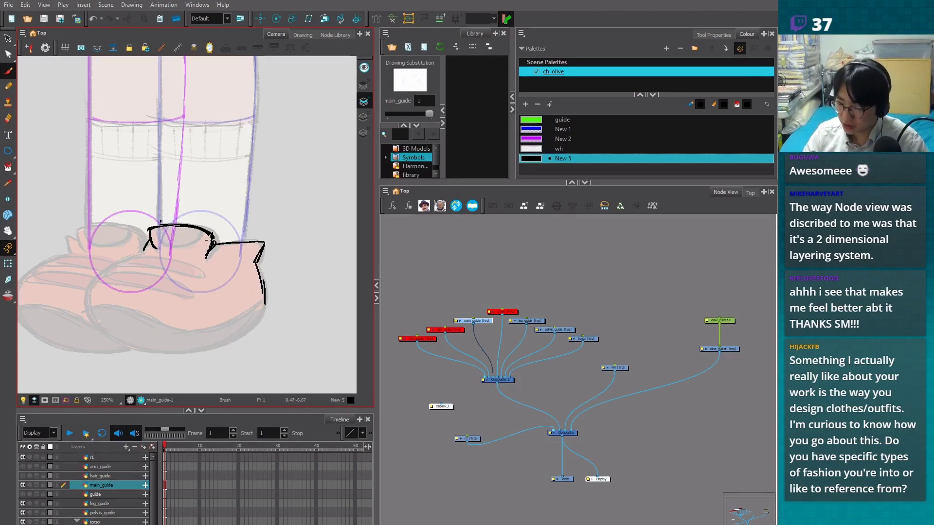
Brush the rounded body and sole of the front shoe, with a broken line across its ankle opening
{"action": "mouse_move", "coordinate": [148, 238]}
{"action": "left_mouse_down"}
{"action": "mouse_move", "coordinate": [118, 262]}
{"action": "mouse_move", "coordinate": [91, 319]}
{"action": "mouse_move", "coordinate": [147, 350]}
{"action": "mouse_move", "coordinate": [241, 334]}
{"action": "mouse_move", "coordinate": [261, 285]}
{"action": "mouse_move", "coordinate": [255, 270]}
{"action": "mouse_move", "coordinate": [264, 296]}
{"action": "mouse_move", "coordinate": [246, 334]}
{"action": "left_mouse_up"}
{"action": "key", "text": "alt+e"}
{"action": "key", "text": "alt+b"}
{"action": "mouse_move", "coordinate": [121, 260]}
{"action": "left_mouse_down"}
{"action": "mouse_move", "coordinate": [95, 280]}
{"action": "mouse_move", "coordinate": [121, 344]}
{"action": "mouse_move", "coordinate": [164, 348]}
{"action": "mouse_move", "coordinate": [243, 330]}
{"action": "left_mouse_up"}
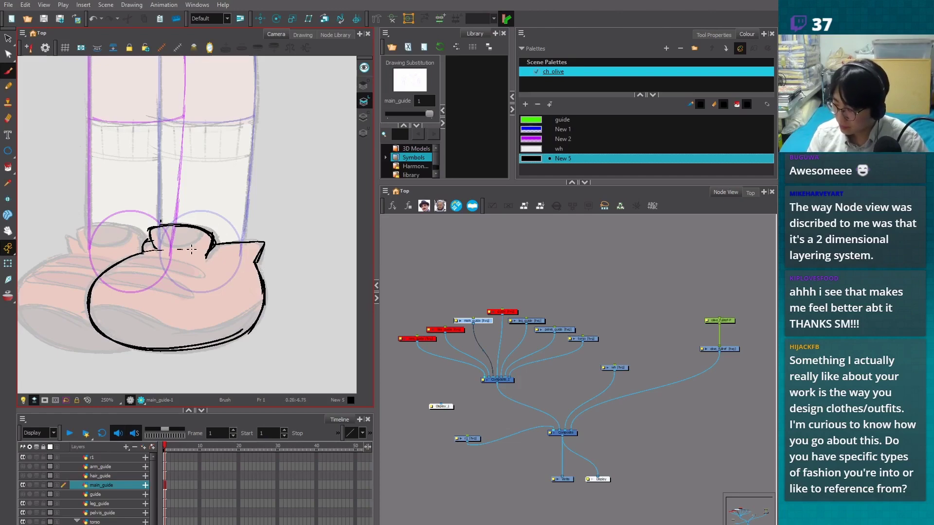
{"action": "left_click_drag", "start_coordinate": [173, 250], "coordinate": [254, 262]}
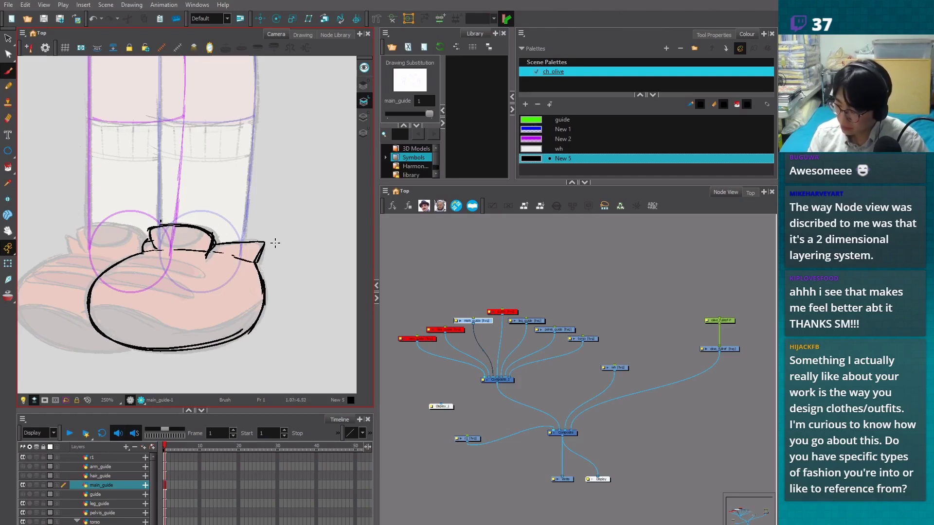
Select and delete the cuff and heel tab strokes above the front shoe's rounded body
{"action": "left_click_drag", "start_coordinate": [286, 305], "coordinate": [291, 309]}
{"action": "key", "text": "2"}
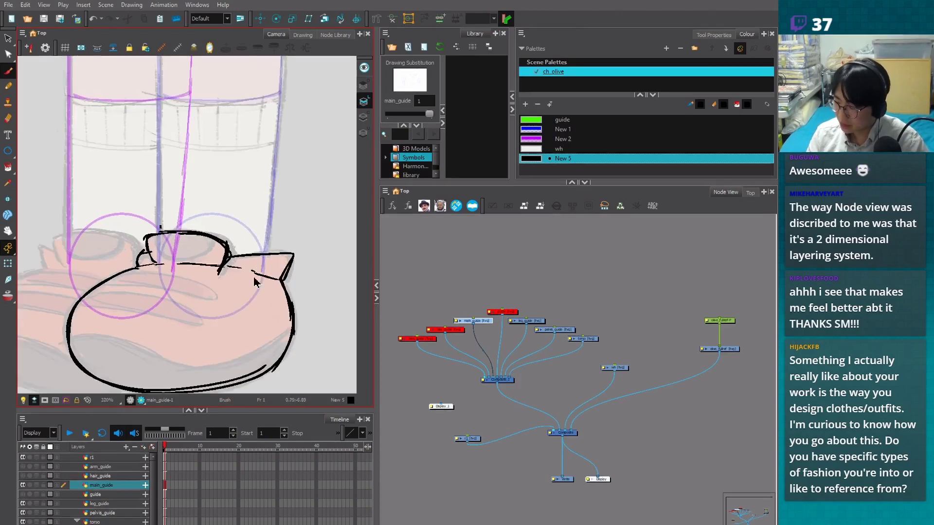
{"action": "key", "text": "alt+s"}
{"action": "mouse_move", "coordinate": [258, 248]}
{"action": "left_mouse_down"}
{"action": "mouse_move", "coordinate": [173, 277]}
{"action": "mouse_move", "coordinate": [258, 278]}
{"action": "mouse_move", "coordinate": [204, 277]}
{"action": "left_mouse_up"}
{"action": "key", "text": "Delete"}
{"action": "key", "text": "Delete"}
{"action": "left_click_drag", "start_coordinate": [172, 251], "coordinate": [152, 270]}
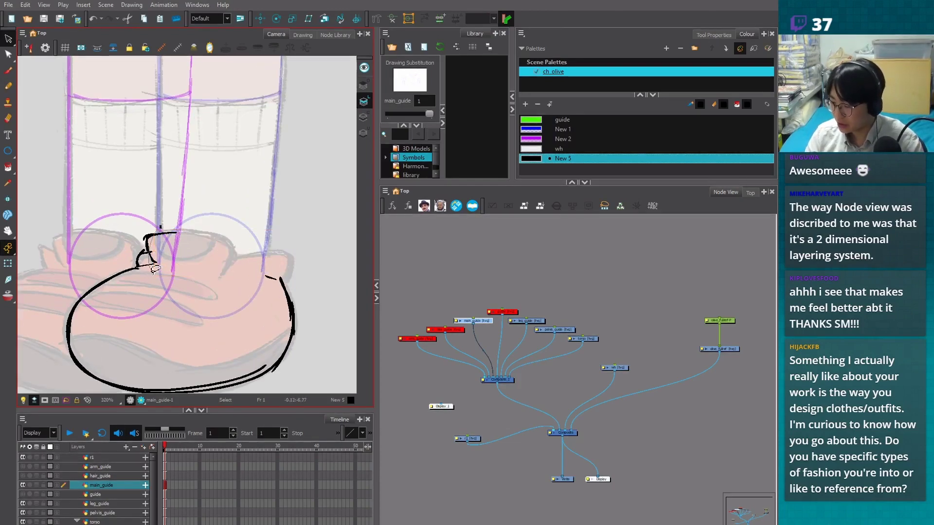
{"action": "key", "text": "Delete"}
Brush a dashed curve across the top of the front shoe to close its rounded outline
{"action": "left_click_drag", "start_coordinate": [310, 332], "coordinate": [318, 312]}
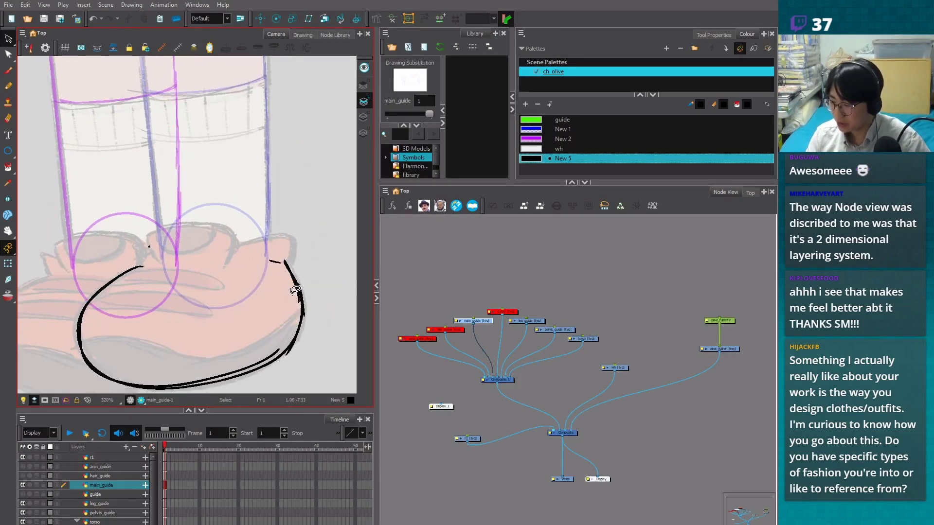
{"action": "key", "text": "2"}
{"action": "key", "text": "alt+b"}
{"action": "left_click_drag", "start_coordinate": [137, 272], "coordinate": [143, 271]}
{"action": "left_click_drag", "start_coordinate": [154, 267], "coordinate": [160, 267]}
{"action": "left_click_drag", "start_coordinate": [174, 264], "coordinate": [219, 262]}
{"action": "left_click_drag", "start_coordinate": [227, 263], "coordinate": [278, 270]}
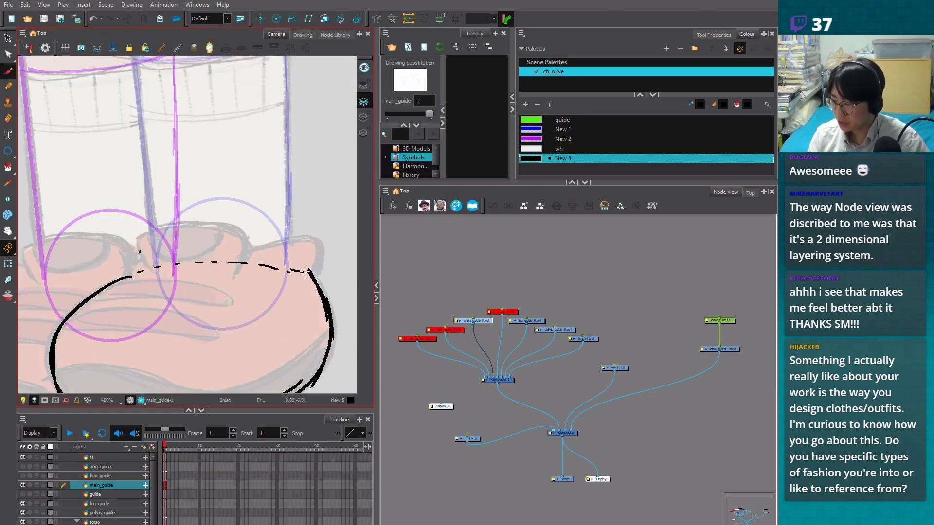
Clean up the stray strokes at the heel corner and the doubled line along the sole with the eraser
{"action": "scroll", "coordinate": [316, 273], "scroll_direction": "down", "scroll_amount": 1}
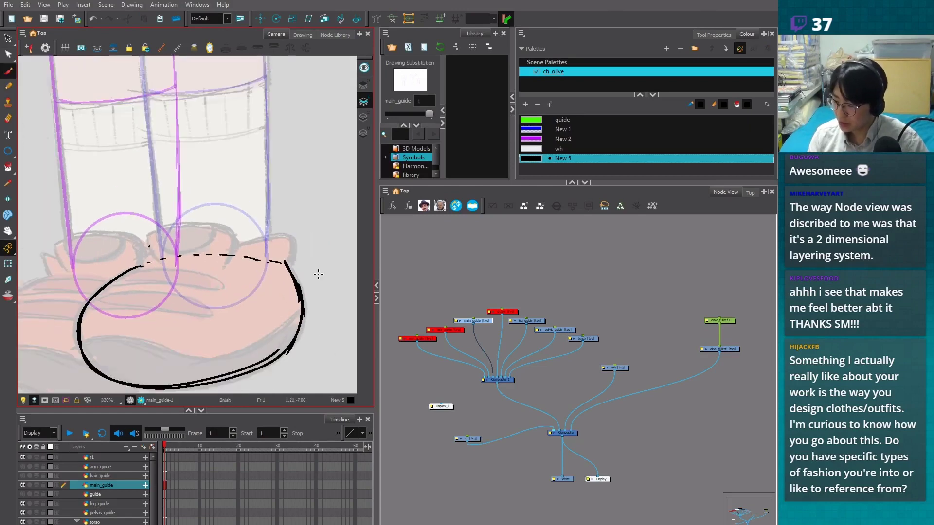
{"action": "key", "text": "e"}
{"action": "left_click", "coordinate": [296, 256]}
{"action": "mouse_move", "coordinate": [269, 262]}
{"action": "left_mouse_down"}
{"action": "mouse_move", "coordinate": [285, 268]}
{"action": "mouse_move", "coordinate": [296, 292]}
{"action": "left_mouse_up"}
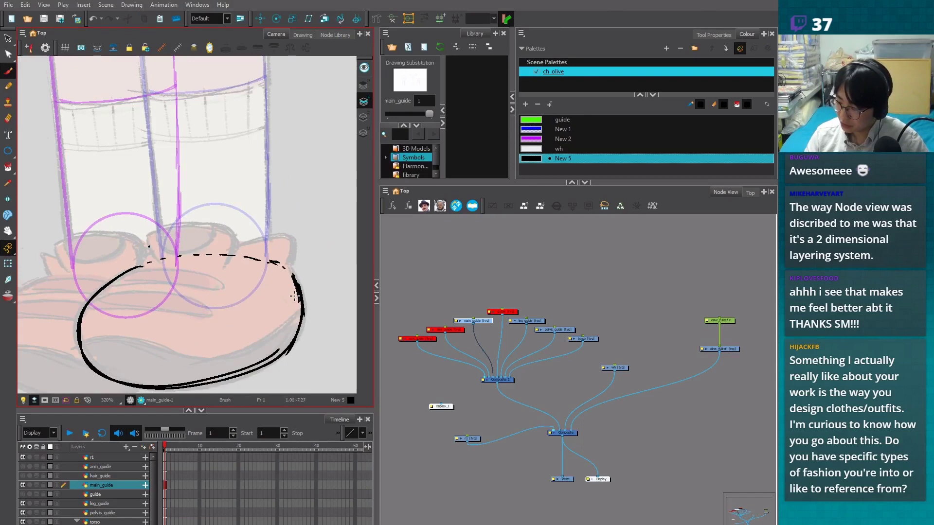
{"action": "key", "text": "1"}
{"action": "key", "text": "e"}
{"action": "left_click_drag", "start_coordinate": [251, 324], "coordinate": [229, 328]}
{"action": "mouse_move", "coordinate": [274, 285]}
{"action": "left_mouse_down"}
{"action": "mouse_move", "coordinate": [253, 331]}
{"action": "mouse_move", "coordinate": [117, 341]}
{"action": "mouse_move", "coordinate": [149, 255]}
{"action": "mouse_move", "coordinate": [238, 234]}
{"action": "mouse_move", "coordinate": [224, 266]}
{"action": "left_mouse_up"}
Brush the ankle cuff and heel tab on top of the shoe body, with a dashed line across their base
{"action": "scroll", "coordinate": [179, 243], "scroll_direction": "up", "scroll_amount": 1}
{"action": "mouse_move", "coordinate": [239, 233]}
{"action": "left_mouse_down"}
{"action": "mouse_move", "coordinate": [190, 226]}
{"action": "mouse_move", "coordinate": [161, 264]}
{"action": "mouse_move", "coordinate": [140, 247]}
{"action": "mouse_move", "coordinate": [149, 248]}
{"action": "left_mouse_up"}
{"action": "left_click_drag", "start_coordinate": [166, 249], "coordinate": [184, 250]}
{"action": "left_click_drag", "start_coordinate": [189, 250], "coordinate": [194, 249]}
{"action": "left_click_drag", "start_coordinate": [200, 248], "coordinate": [215, 245]}
{"action": "left_click_drag", "start_coordinate": [220, 245], "coordinate": [269, 237]}
{"action": "mouse_move", "coordinate": [286, 235]}
{"action": "left_mouse_down"}
{"action": "mouse_move", "coordinate": [290, 263]}
{"action": "mouse_move", "coordinate": [294, 240]}
{"action": "left_mouse_up"}
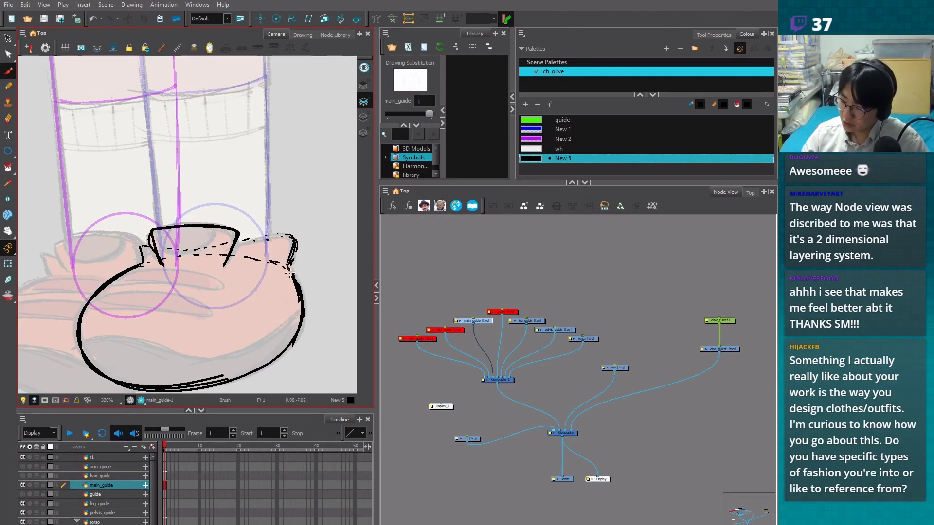
Brush three leader lines extending outward from the shoe body, the heel tab and the ankle cuff
{"action": "key", "text": "1"}
{"action": "left_click_drag", "start_coordinate": [256, 307], "coordinate": [304, 310]}
{"action": "left_click_drag", "start_coordinate": [268, 238], "coordinate": [300, 230]}
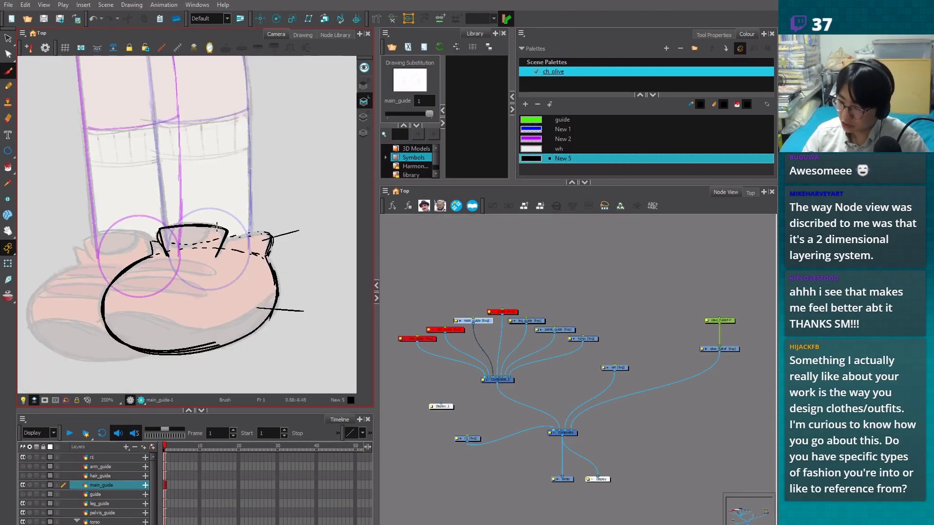
{"action": "left_click_drag", "start_coordinate": [211, 231], "coordinate": [301, 194]}
{"action": "key", "text": "1"}
{"action": "key", "text": "1"}
{"action": "key", "text": "shift+x"}
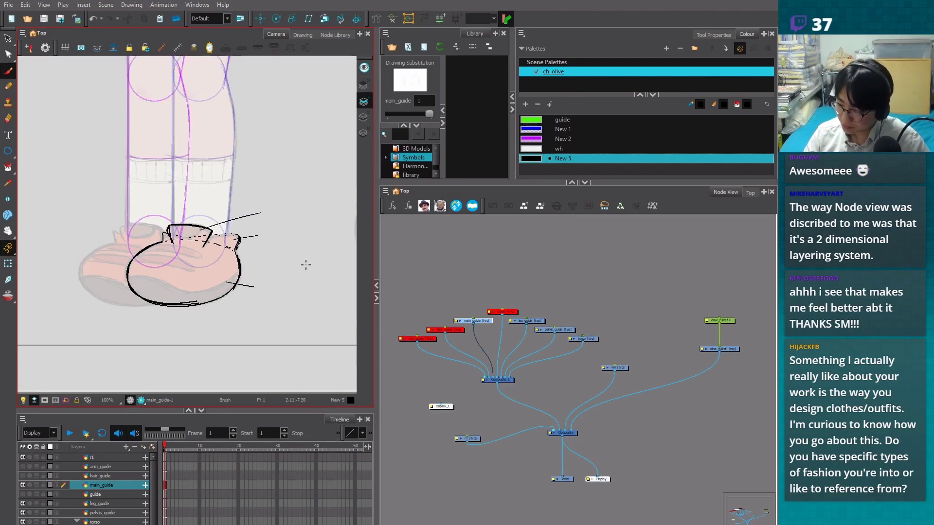
{"action": "key", "text": "2"}
{"action": "key", "text": "1"}
{"action": "left_click_drag", "start_coordinate": [292, 259], "coordinate": [283, 305]}
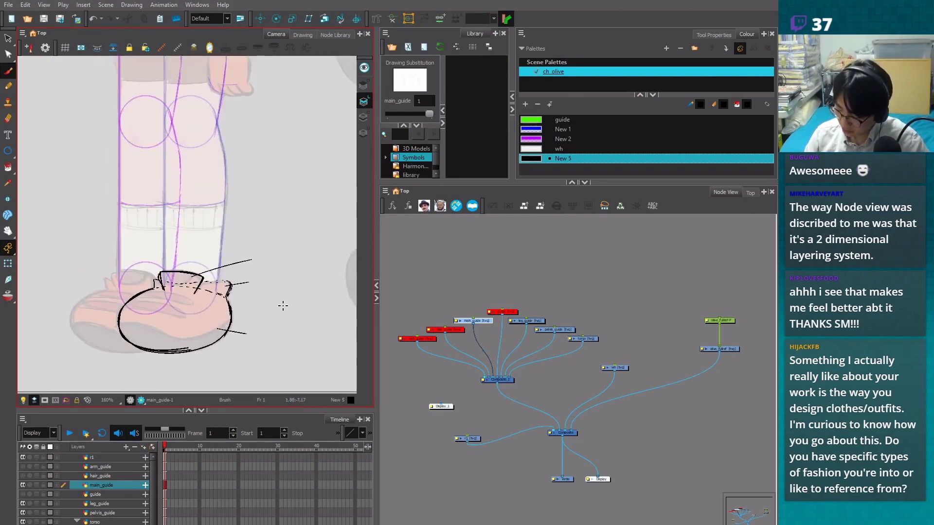
For the leg_guide drawing, make the blue New 1 palette colour fully opaque with an alpha of 255
{"action": "left_click", "coordinate": [165, 504]}
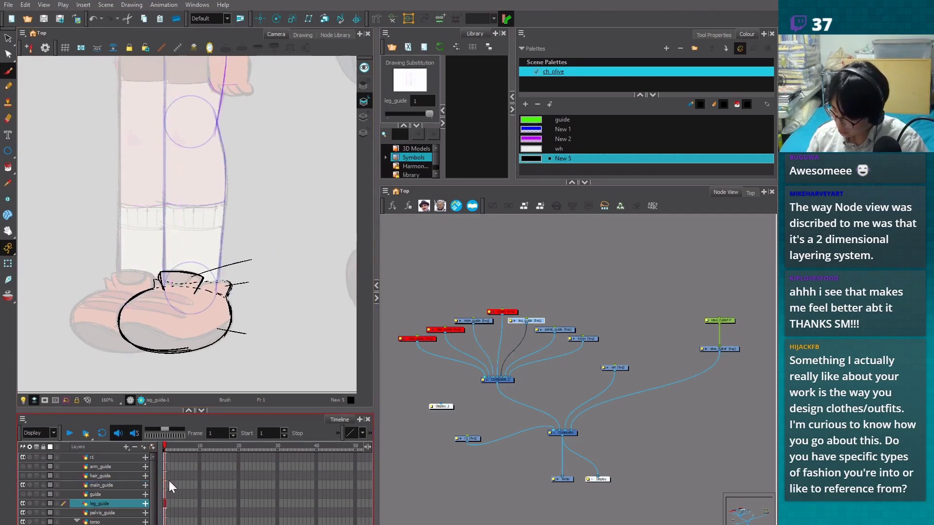
{"action": "double_click", "coordinate": [531, 132]}
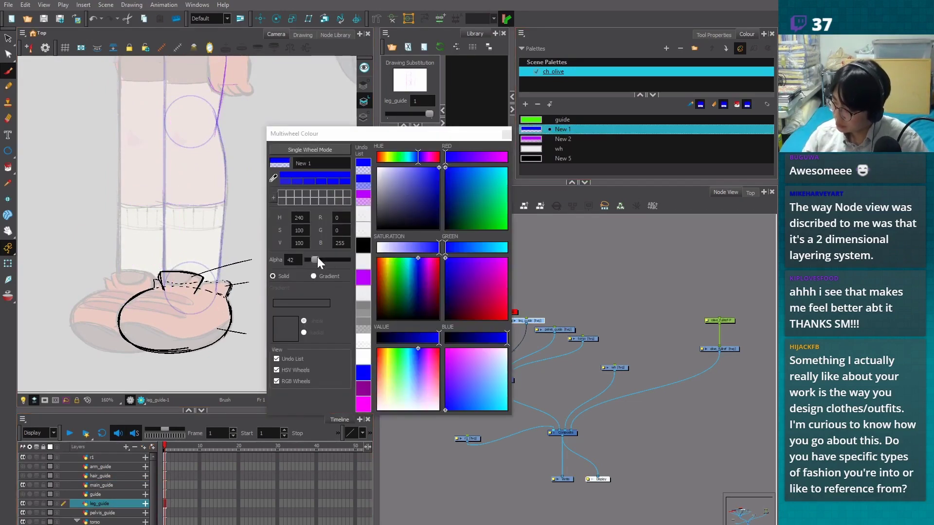
{"action": "left_click_drag", "start_coordinate": [318, 258], "coordinate": [360, 251]}
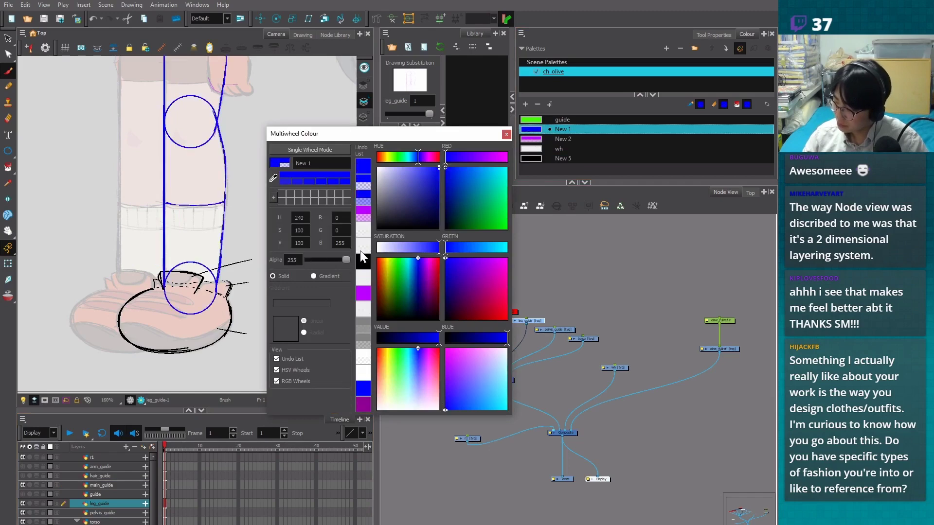
{"action": "left_click", "coordinate": [505, 135]}
Brush the sock's cuff on the front leg in blue, with upper and lower edge curves and vertical ribbing between them
{"action": "left_click_drag", "start_coordinate": [164, 202], "coordinate": [225, 199]}
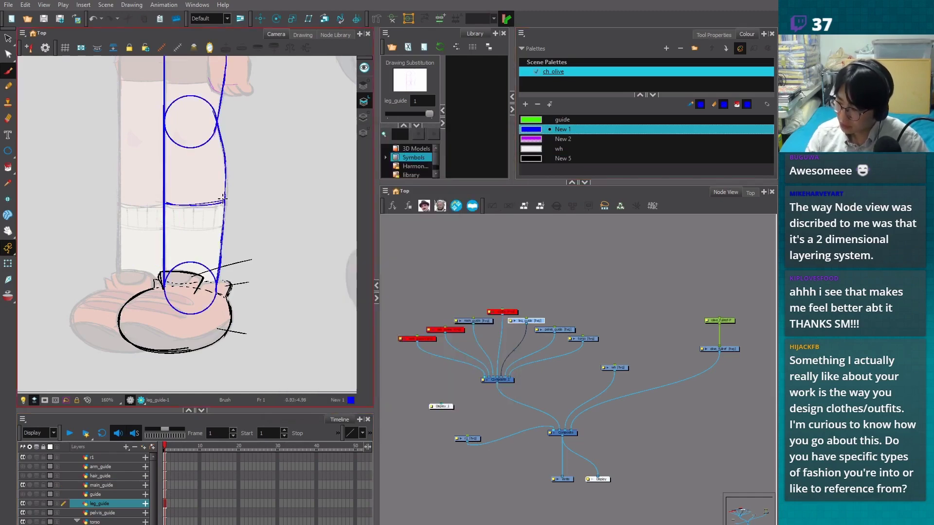
{"action": "left_click_drag", "start_coordinate": [254, 244], "coordinate": [256, 283]}
{"action": "key", "text": "2"}
{"action": "key", "text": "2"}
{"action": "key", "text": "alt+s"}
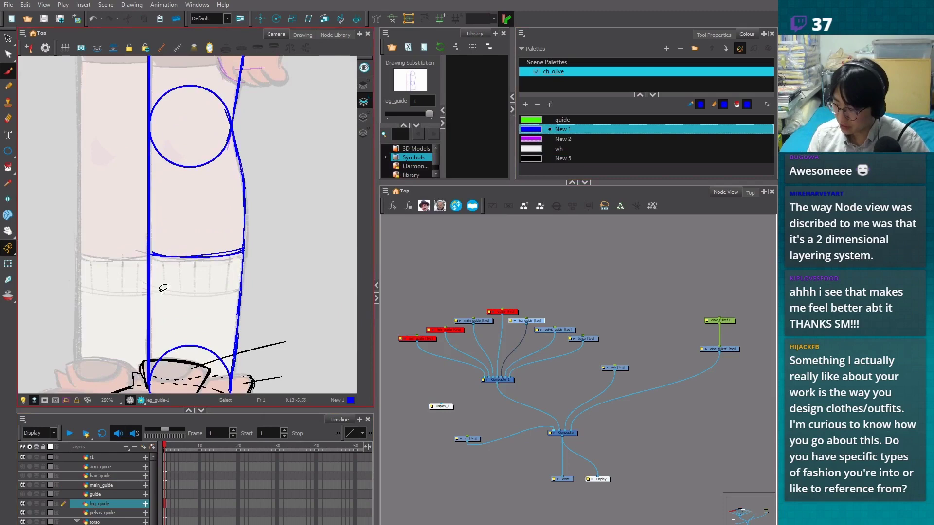
{"action": "key", "text": "ctrl+z"}
{"action": "left_click_drag", "start_coordinate": [150, 290], "coordinate": [240, 290]}
{"action": "mouse_move", "coordinate": [150, 253]}
{"action": "left_mouse_down"}
{"action": "mouse_move", "coordinate": [241, 251]}
{"action": "mouse_move", "coordinate": [165, 294]}
{"action": "mouse_move", "coordinate": [196, 256]}
{"action": "left_mouse_up"}
{"action": "left_click_drag", "start_coordinate": [210, 294], "coordinate": [211, 263]}
Brush a leader line outward from the sock and handwrite the label "Sock" beside it
{"action": "mouse_move", "coordinate": [225, 280]}
{"action": "left_mouse_down"}
{"action": "mouse_move", "coordinate": [225, 256]}
{"action": "mouse_move", "coordinate": [224, 299]}
{"action": "mouse_move", "coordinate": [300, 288]}
{"action": "left_mouse_up"}
{"action": "left_click_drag", "start_coordinate": [310, 271], "coordinate": [309, 288]}
{"action": "left_click_drag", "start_coordinate": [319, 278], "coordinate": [322, 287]}
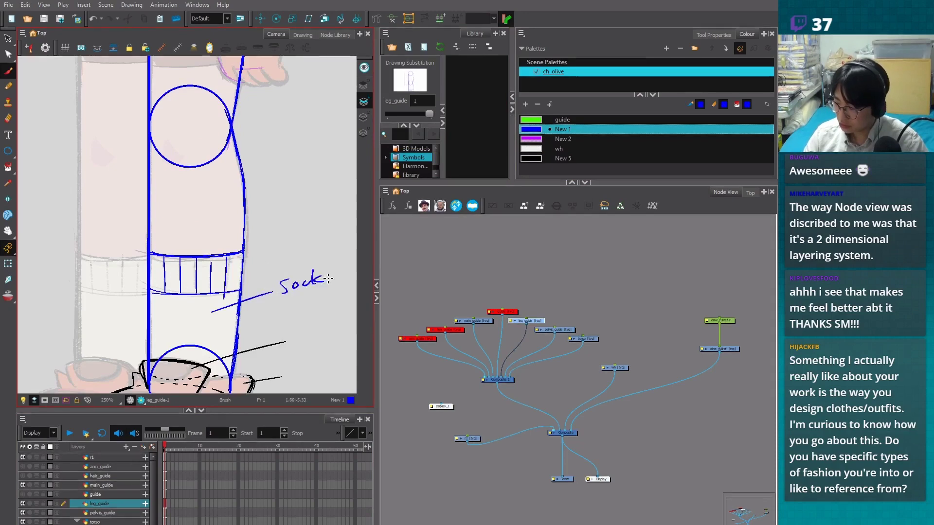
On the main_guide drawing, handwrite "Shoe main" in the black New 5 colour beside the shoe body's leader line
{"action": "scroll", "coordinate": [264, 380], "scroll_direction": "down", "scroll_amount": 1}
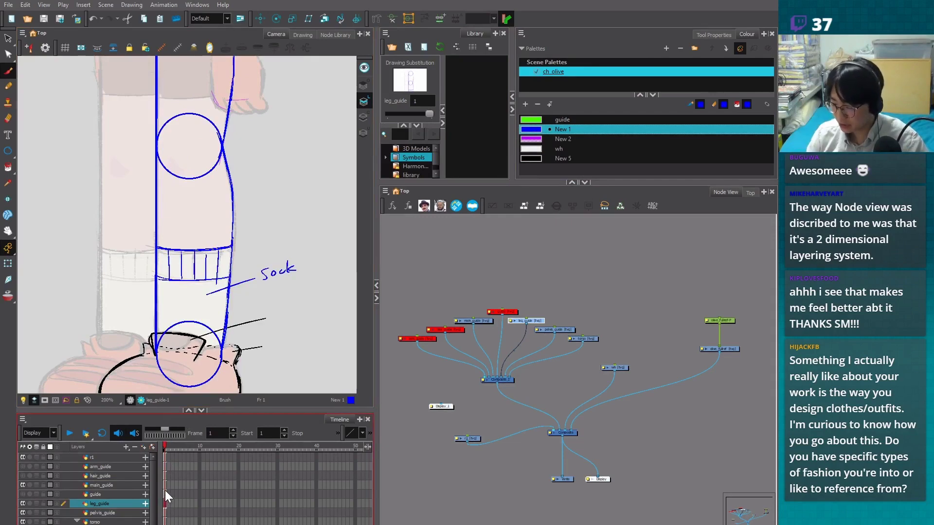
{"action": "left_click_drag", "start_coordinate": [269, 368], "coordinate": [265, 338]}
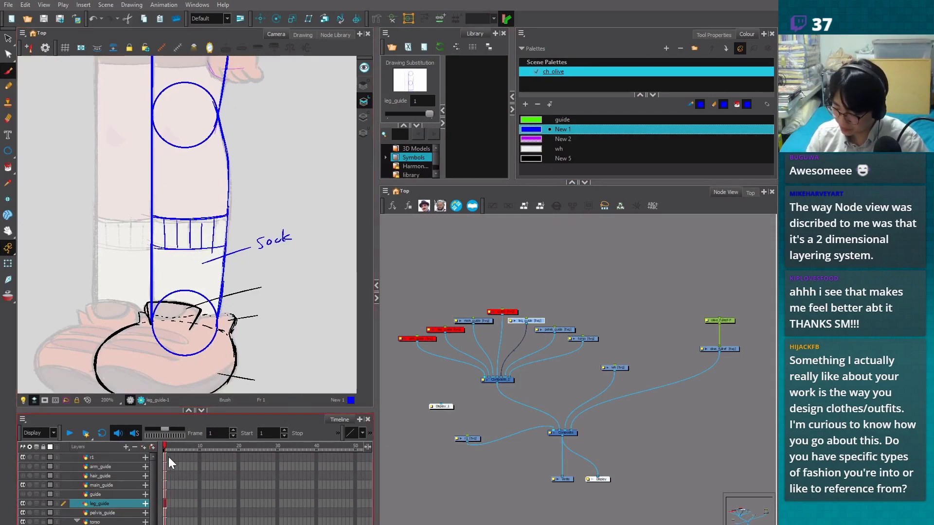
{"action": "left_click", "coordinate": [167, 485]}
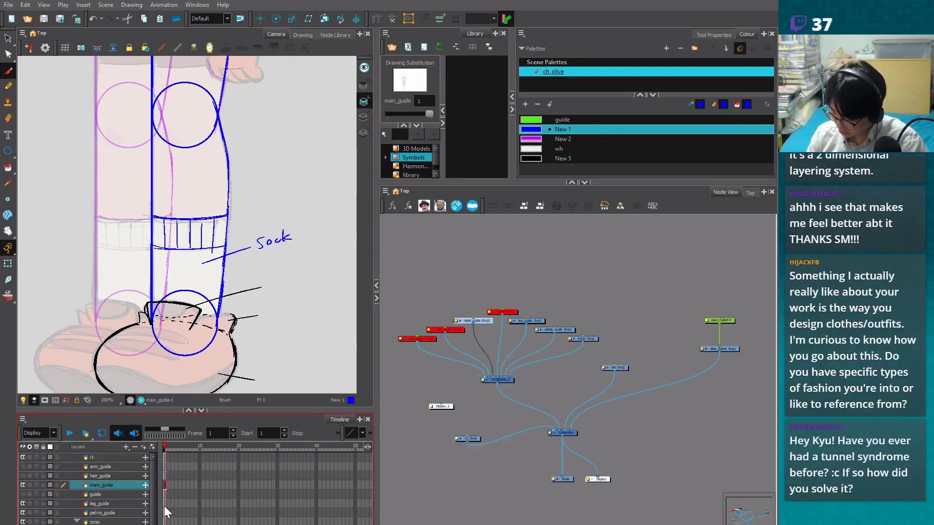
{"action": "left_click", "coordinate": [165, 504]}
{"action": "left_click", "coordinate": [165, 487]}
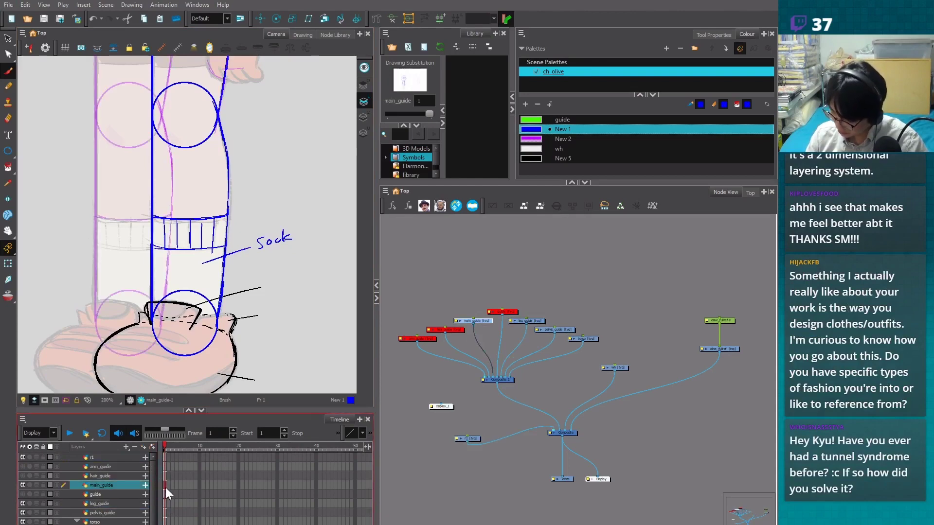
{"action": "left_click", "coordinate": [563, 158]}
{"action": "mouse_move", "coordinate": [271, 329]}
{"action": "left_mouse_down"}
{"action": "mouse_move", "coordinate": [258, 360]}
{"action": "mouse_move", "coordinate": [286, 354]}
{"action": "mouse_move", "coordinate": [301, 361]}
{"action": "mouse_move", "coordinate": [298, 329]}
{"action": "left_mouse_up"}
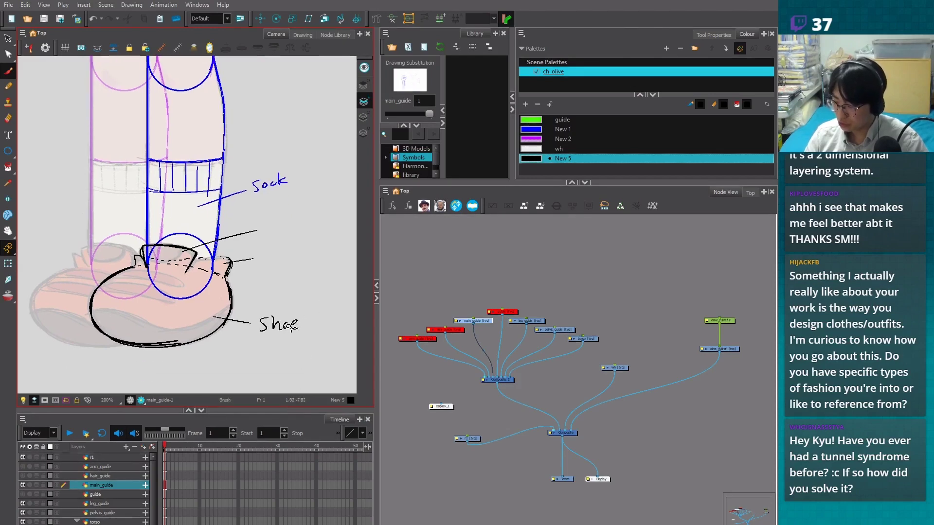
{"action": "left_click_drag", "start_coordinate": [305, 327], "coordinate": [329, 328]}
{"action": "left_click_drag", "start_coordinate": [332, 328], "coordinate": [340, 327]}
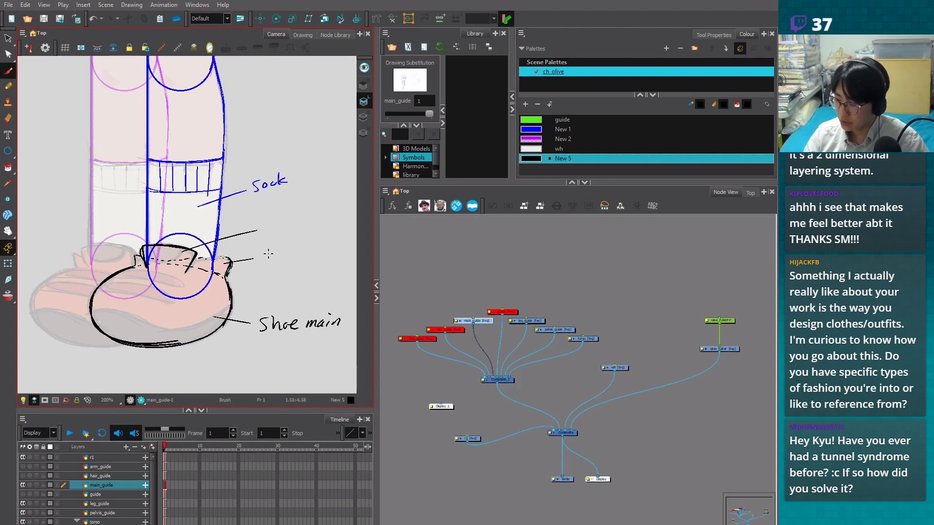
Handwrite "shoe cuff" beside the heel tab's leader line and "shoe flap" beside the ankle cuff's leader line
{"action": "mouse_move", "coordinate": [273, 251]}
{"action": "left_mouse_down"}
{"action": "mouse_move", "coordinate": [265, 263]}
{"action": "mouse_move", "coordinate": [307, 258]}
{"action": "left_mouse_up"}
{"action": "mouse_move", "coordinate": [328, 250]}
{"action": "left_mouse_down"}
{"action": "mouse_move", "coordinate": [312, 259]}
{"action": "mouse_move", "coordinate": [325, 269]}
{"action": "left_mouse_up"}
{"action": "mouse_move", "coordinate": [333, 252]}
{"action": "left_mouse_down"}
{"action": "mouse_move", "coordinate": [328, 269]}
{"action": "mouse_move", "coordinate": [330, 258]}
{"action": "mouse_move", "coordinate": [307, 268]}
{"action": "mouse_move", "coordinate": [333, 259]}
{"action": "mouse_move", "coordinate": [335, 267]}
{"action": "left_mouse_up"}
{"action": "key", "text": "e"}
{"action": "key", "text": "alt+b"}
{"action": "mouse_move", "coordinate": [330, 257]}
{"action": "left_mouse_down"}
{"action": "mouse_move", "coordinate": [342, 255]}
{"action": "mouse_move", "coordinate": [343, 268]}
{"action": "left_mouse_up"}
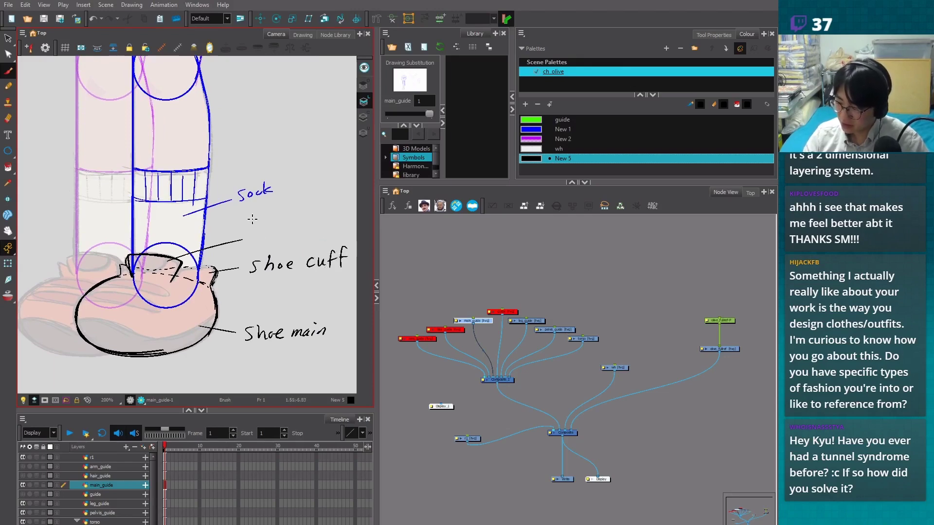
{"action": "mouse_move", "coordinate": [257, 233]}
{"action": "left_mouse_down"}
{"action": "mouse_move", "coordinate": [250, 246]}
{"action": "mouse_move", "coordinate": [284, 239]}
{"action": "left_mouse_up"}
{"action": "mouse_move", "coordinate": [308, 227]}
{"action": "left_mouse_down"}
{"action": "mouse_move", "coordinate": [300, 243]}
{"action": "mouse_move", "coordinate": [334, 230]}
{"action": "left_mouse_up"}
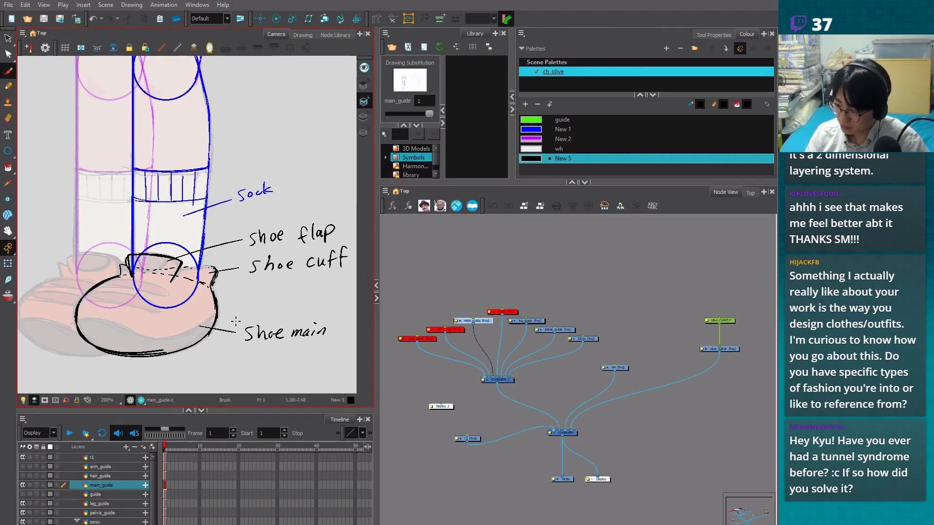
Try to brush the curved stripes and the sole line across the front shoe's body
{"action": "scroll", "coordinate": [176, 346], "scroll_direction": "down", "scroll_amount": 2}
{"action": "scroll", "coordinate": [186, 225], "scroll_direction": "up", "scroll_amount": 2}
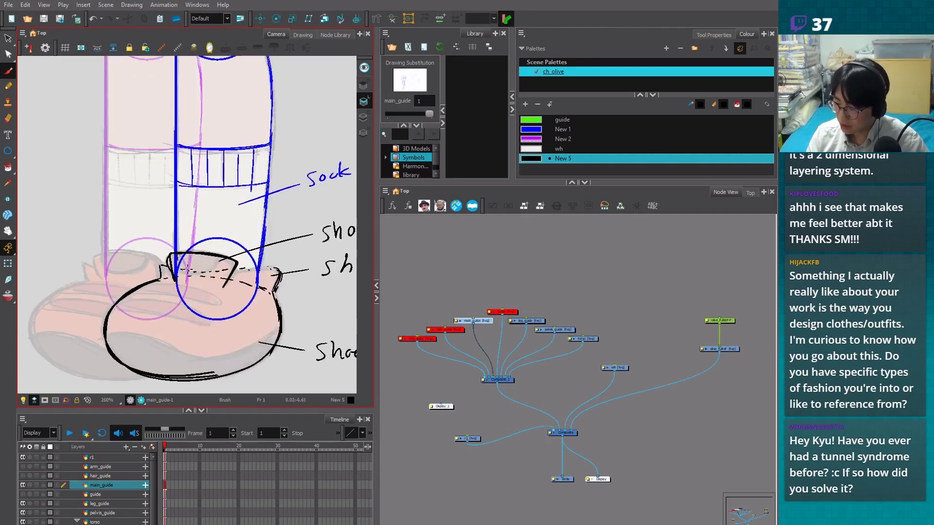
{"action": "left_click_drag", "start_coordinate": [177, 255], "coordinate": [215, 270]}
{"action": "key", "text": "ctrl+z"}
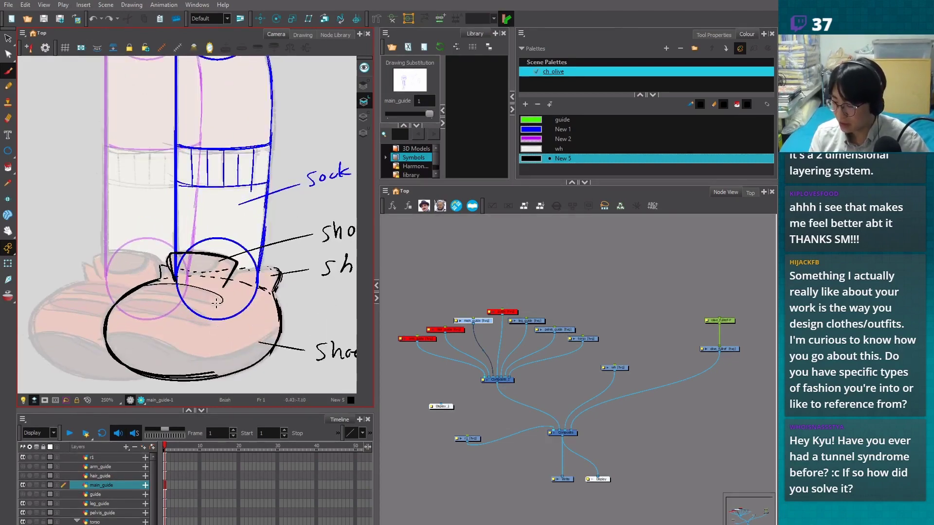
{"action": "key", "text": "alt+s"}
{"action": "key", "text": "alt+b"}
{"action": "mouse_move", "coordinate": [122, 303]}
{"action": "left_mouse_down"}
{"action": "mouse_move", "coordinate": [204, 313]}
{"action": "mouse_move", "coordinate": [110, 310]}
{"action": "mouse_move", "coordinate": [214, 294]}
{"action": "mouse_move", "coordinate": [141, 286]}
{"action": "left_mouse_up"}
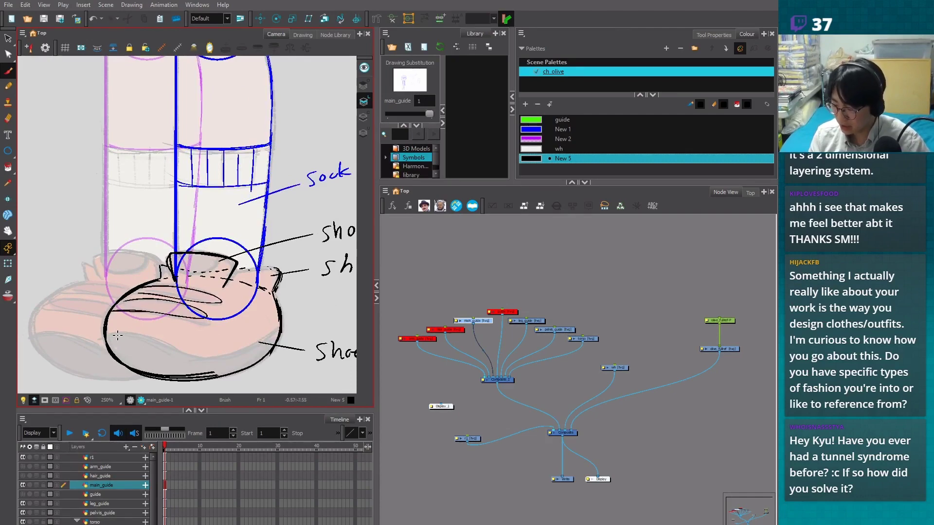
{"action": "mouse_move", "coordinate": [108, 332]}
{"action": "left_mouse_down"}
{"action": "mouse_move", "coordinate": [254, 345]}
{"action": "mouse_move", "coordinate": [281, 321]}
{"action": "left_mouse_up"}
{"action": "key", "text": "ctrl+z"}
{"action": "key", "text": "ctrl+z"}
{"action": "key", "text": "ctrl+z"}
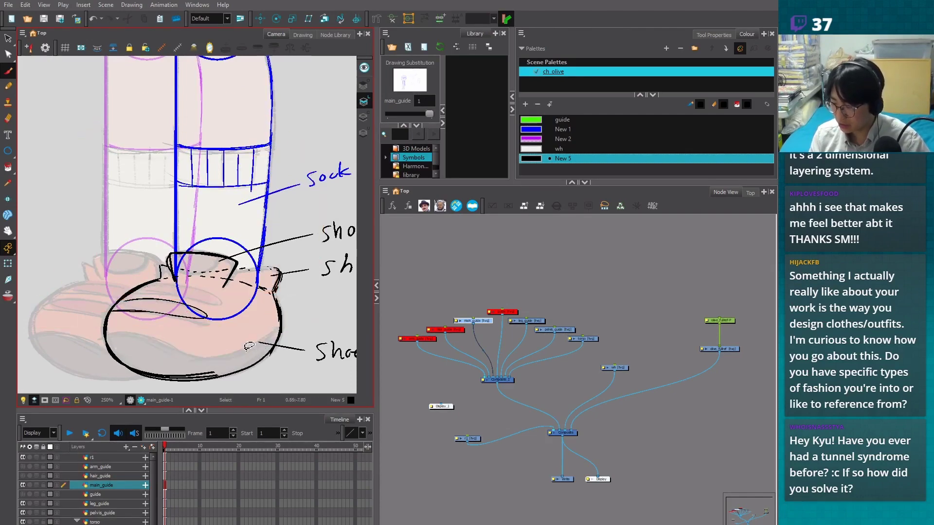
{"action": "key", "text": "alt+s"}
{"action": "key", "text": "alt+b"}
{"action": "key", "text": "2"}
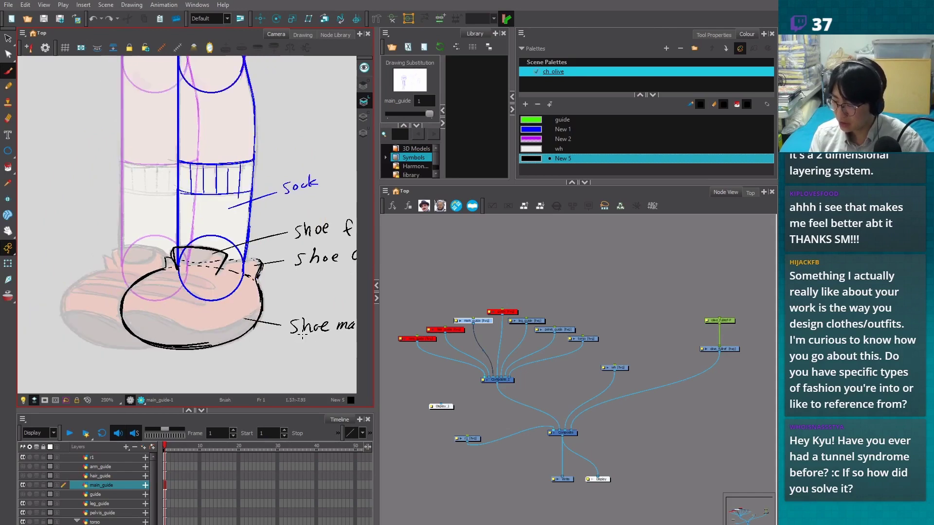
Try to draw a black rectangle beside the lower legs and reshape it
{"action": "left_click_drag", "start_coordinate": [302, 335], "coordinate": [256, 353]}
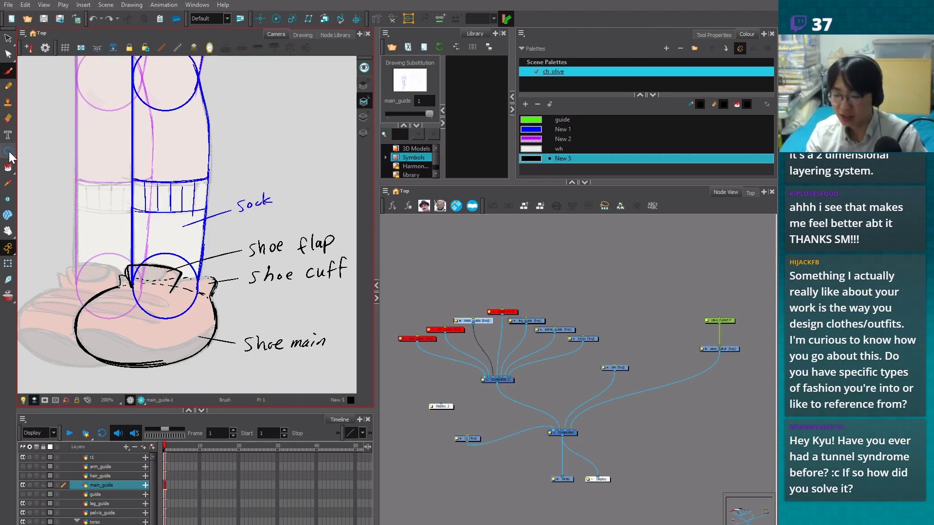
{"action": "left_click_drag", "start_coordinate": [9, 153], "coordinate": [34, 150]}
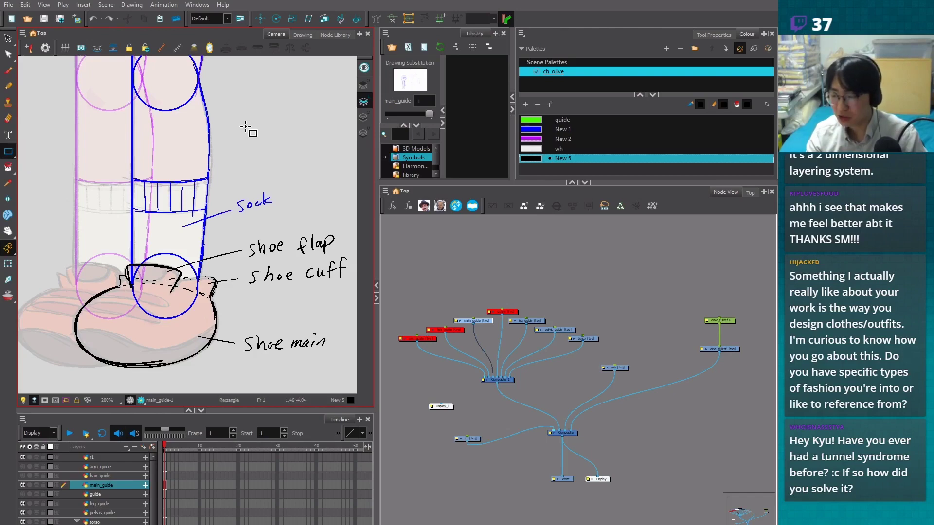
{"action": "left_click_drag", "start_coordinate": [246, 130], "coordinate": [319, 256]}
{"action": "key", "text": "alt+s"}
{"action": "mouse_move", "coordinate": [319, 116]}
{"action": "left_mouse_down"}
{"action": "mouse_move", "coordinate": [335, 141]}
{"action": "mouse_move", "coordinate": [299, 121]}
{"action": "left_mouse_up"}
{"action": "key", "text": "ctrl+z"}
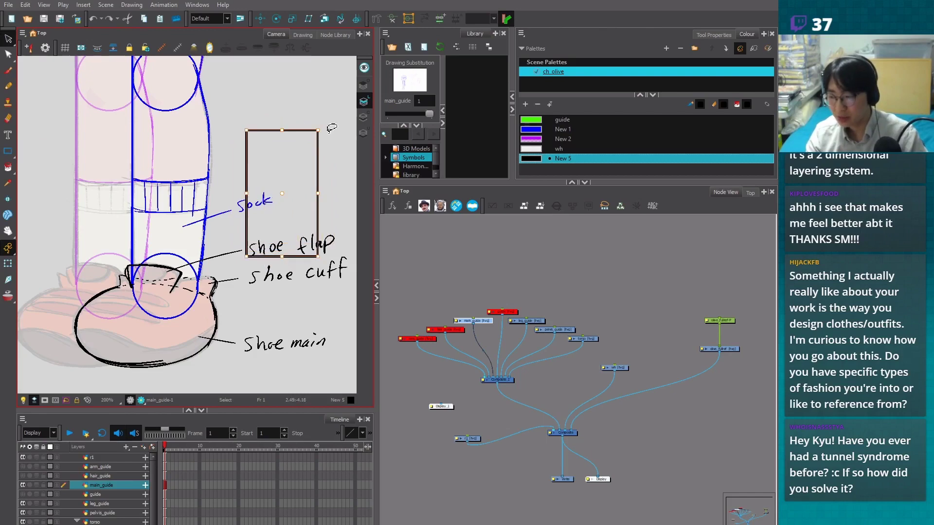
{"action": "key", "text": "ctrl+z"}
{"action": "key", "text": "ctrl+z"}
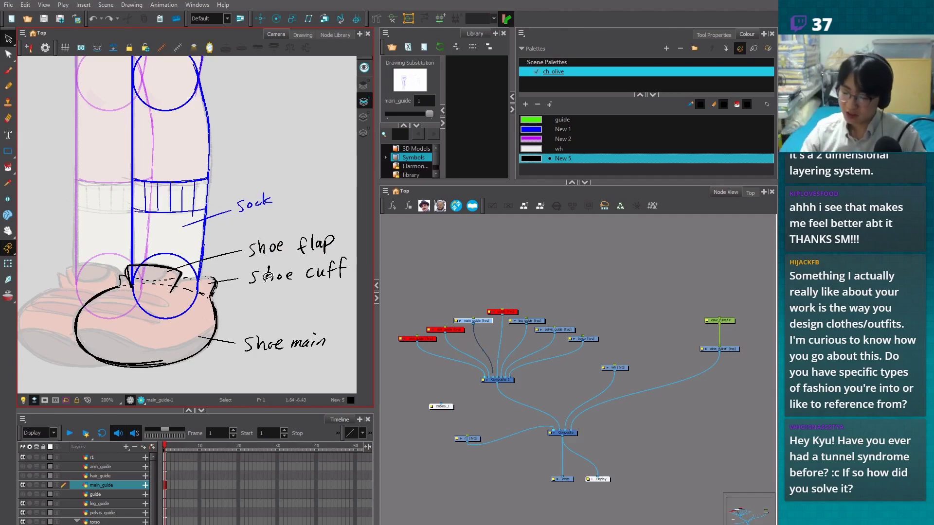
Examine the guide sketches from the labelled shoe up through the legs to the torso and shoulder joints
{"action": "key", "text": "1"}
{"action": "key", "text": "1"}
{"action": "key", "text": "1"}
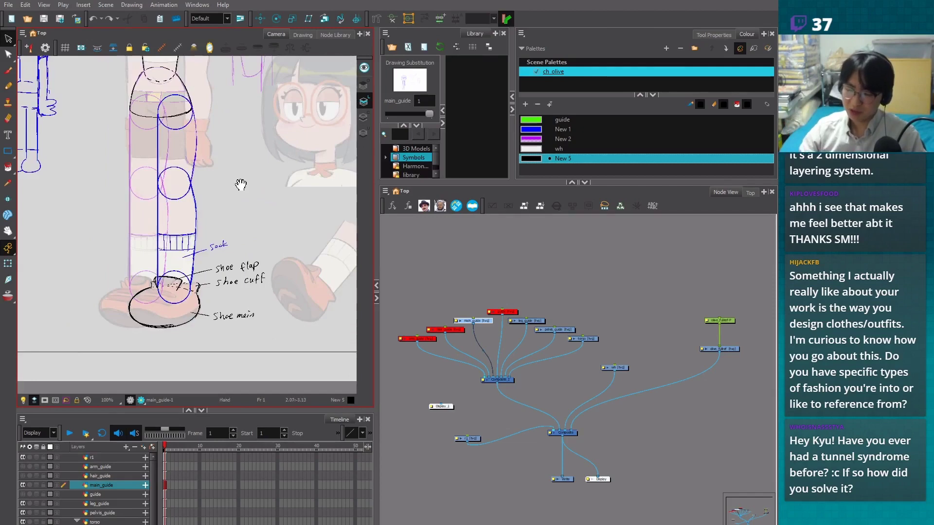
{"action": "left_click_drag", "start_coordinate": [241, 184], "coordinate": [275, 302]}
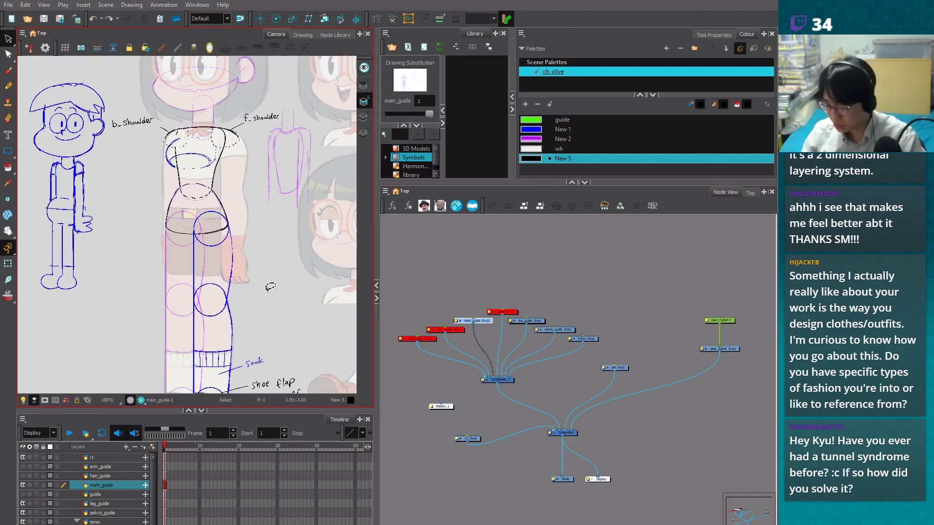
{"action": "left_click", "coordinate": [168, 481]}
{"action": "left_click", "coordinate": [165, 486]}
{"action": "key", "text": "1"}
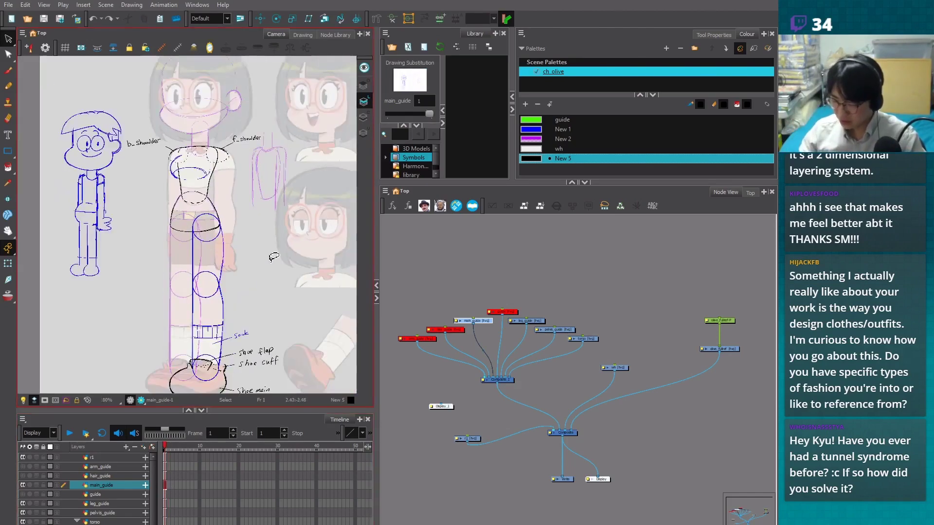
{"action": "left_click_drag", "start_coordinate": [270, 247], "coordinate": [258, 298]}
{"action": "key", "text": "2"}
{"action": "key", "text": "2"}
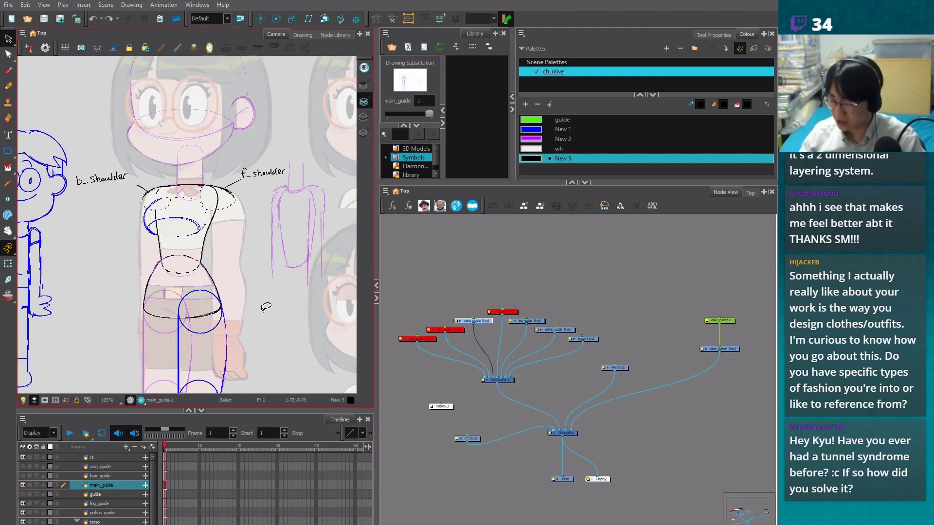
{"action": "scroll", "coordinate": [268, 307], "scroll_direction": "up", "scroll_amount": 1}
{"action": "key", "text": "2"}
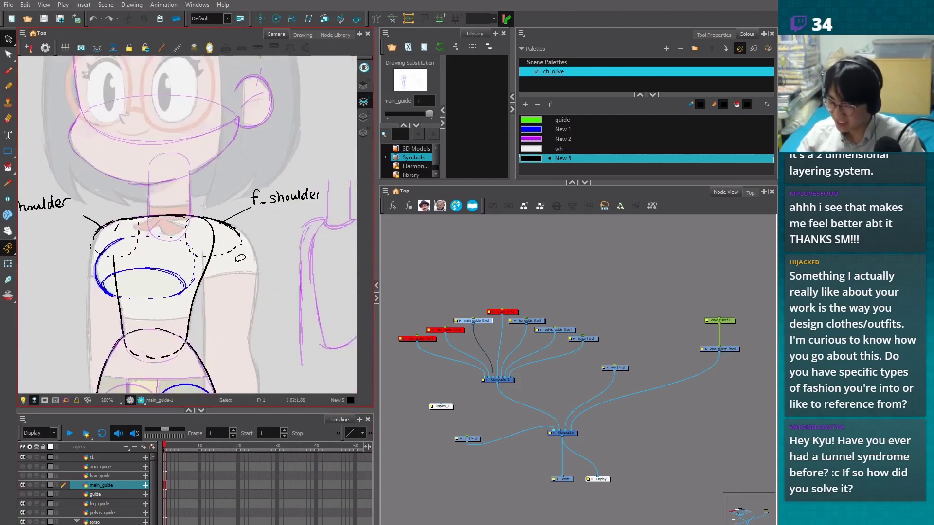
{"action": "key", "text": "1"}
{"action": "key", "text": "1"}
{"action": "left_click_drag", "start_coordinate": [254, 261], "coordinate": [256, 302]}
{"action": "key", "text": "2"}
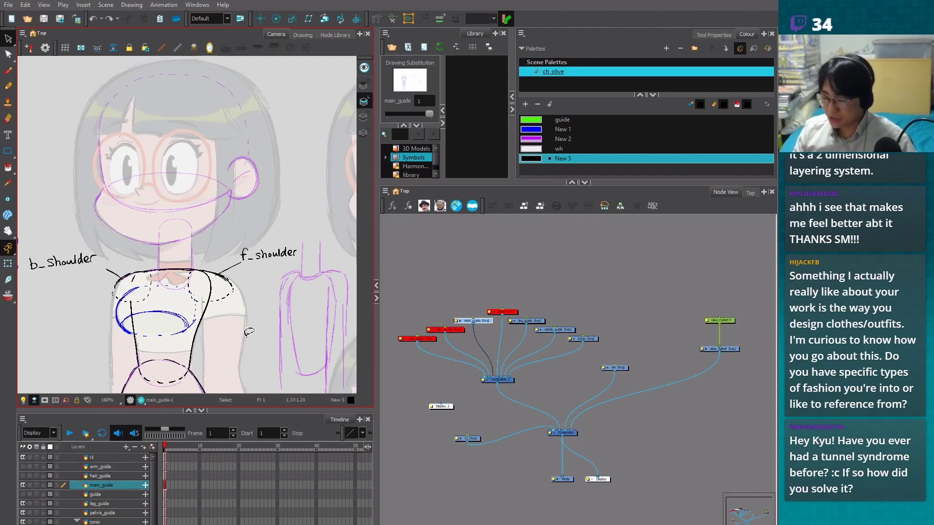
Examine the whole figure's main_guide sketch against the character art, then the waist, pelvis and hip joints up close
{"action": "key", "text": "1"}
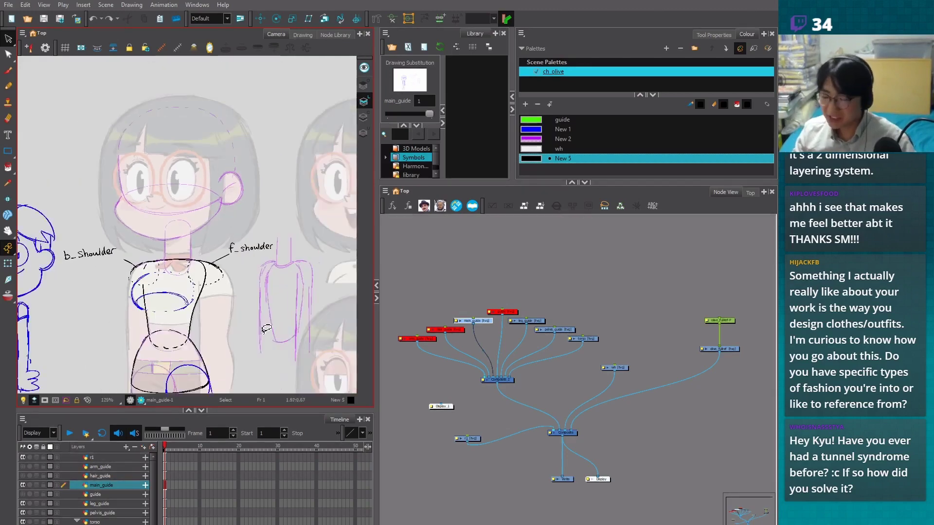
{"action": "left_click_drag", "start_coordinate": [270, 331], "coordinate": [269, 346]}
{"action": "left_click", "coordinate": [167, 486]}
{"action": "left_click", "coordinate": [164, 485]}
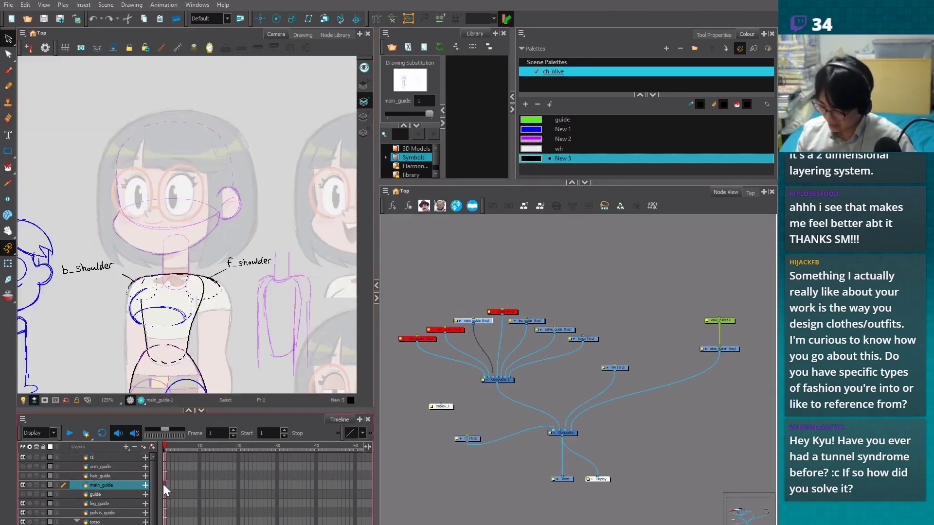
{"action": "key", "text": "1"}
{"action": "key", "text": "1"}
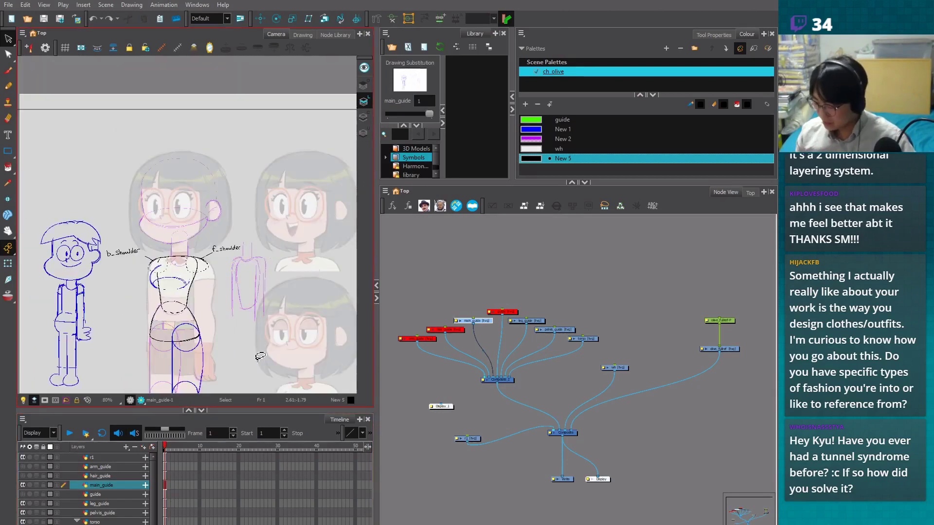
{"action": "key", "text": "1"}
{"action": "left_click_drag", "start_coordinate": [260, 356], "coordinate": [251, 283]}
{"action": "key", "text": "2"}
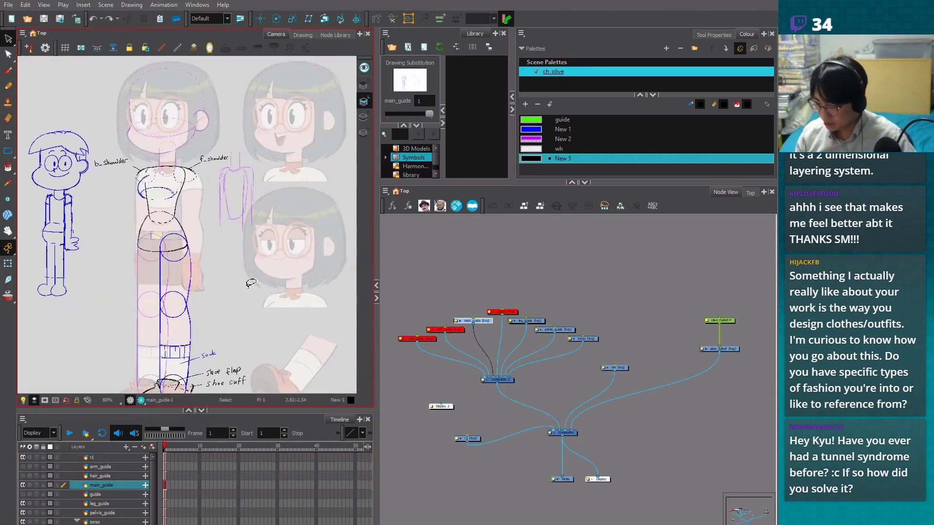
{"action": "key", "text": "1"}
{"action": "key", "text": "2"}
{"action": "key", "text": "2"}
{"action": "mouse_move", "coordinate": [246, 361]}
{"action": "left_mouse_down"}
{"action": "mouse_move", "coordinate": [240, 327]}
{"action": "mouse_move", "coordinate": [251, 357]}
{"action": "left_mouse_up"}
{"action": "key", "text": "2"}
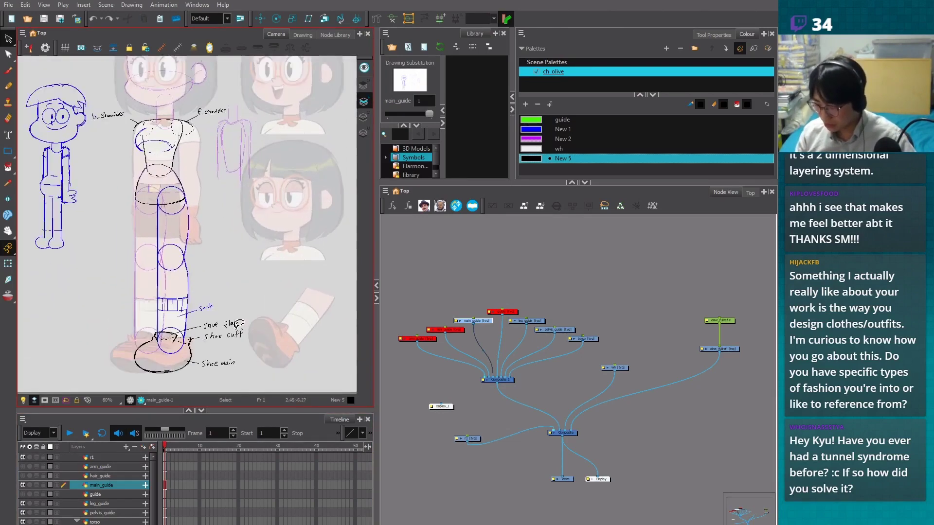
{"action": "key", "text": "2"}
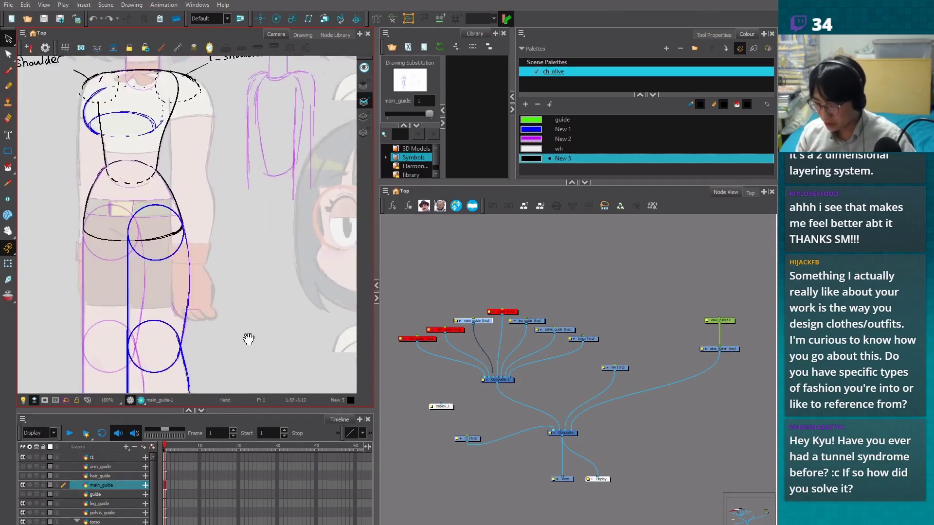
{"action": "key", "text": "2"}
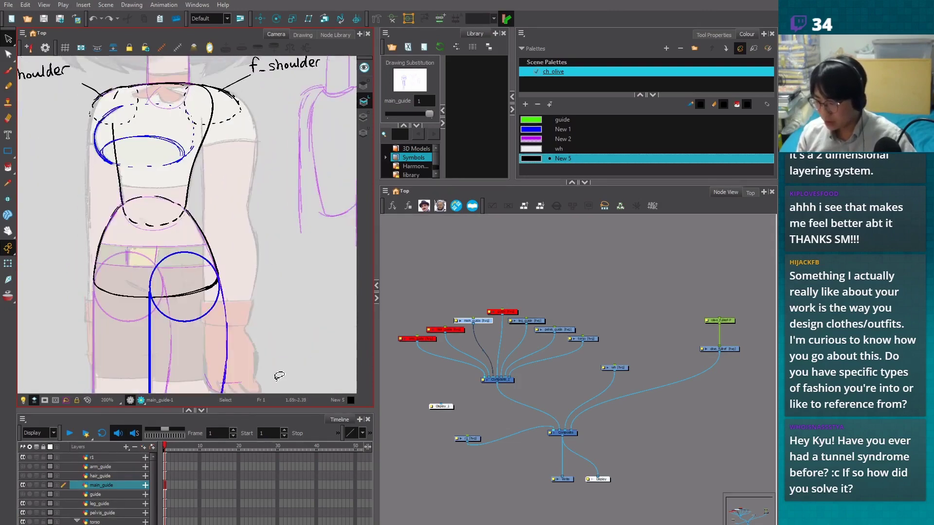
Hide the main_guide layer and show the hair_guide layer with the bang sketches for brushing
{"action": "left_click_drag", "start_coordinate": [284, 374], "coordinate": [277, 351]}
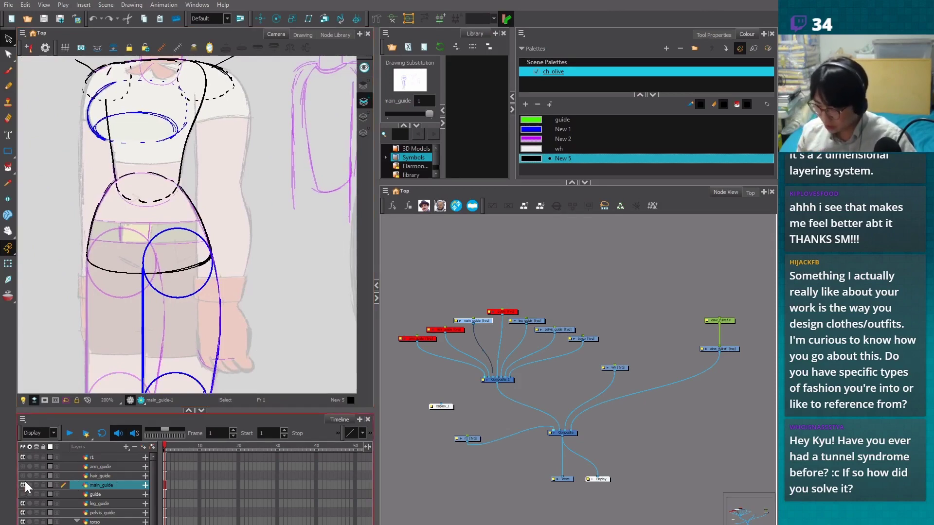
{"action": "key", "text": "1"}
{"action": "left_click_drag", "start_coordinate": [273, 217], "coordinate": [275, 365]}
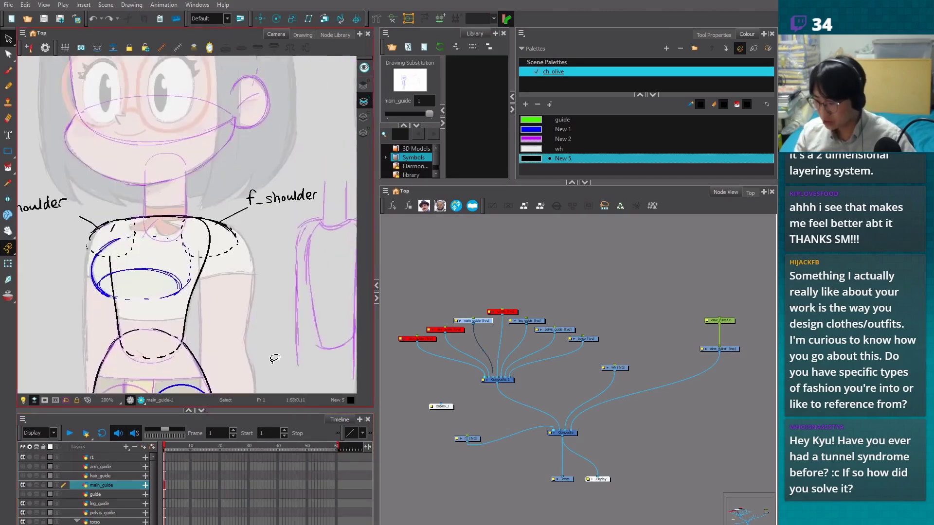
{"action": "key", "text": "1"}
{"action": "left_click_drag", "start_coordinate": [282, 272], "coordinate": [290, 373]}
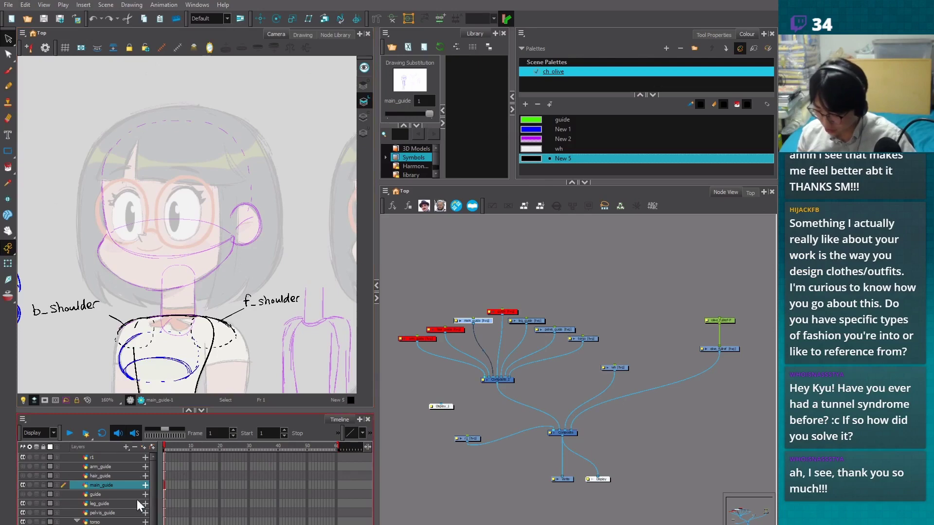
{"action": "left_click", "coordinate": [118, 476]}
{"action": "left_click", "coordinate": [22, 486]}
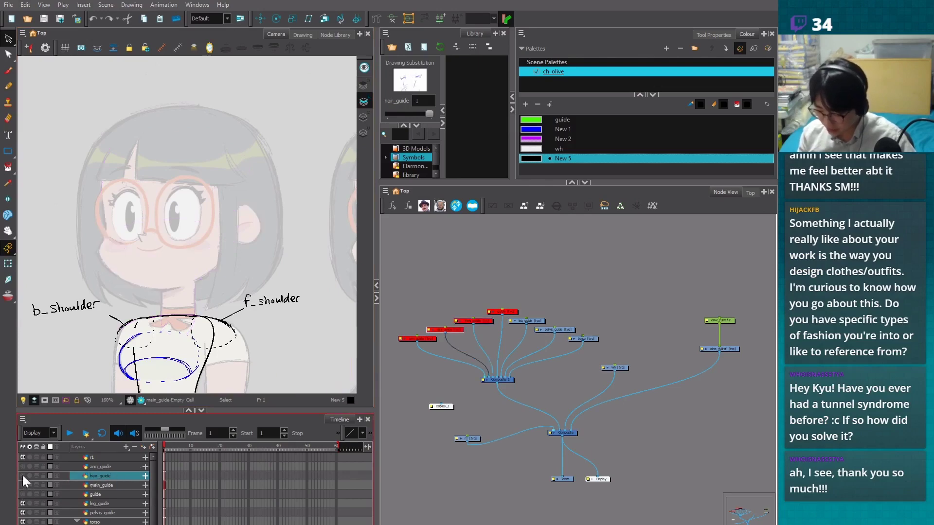
{"action": "left_click", "coordinate": [23, 476]}
{"action": "key", "text": "alt+b"}
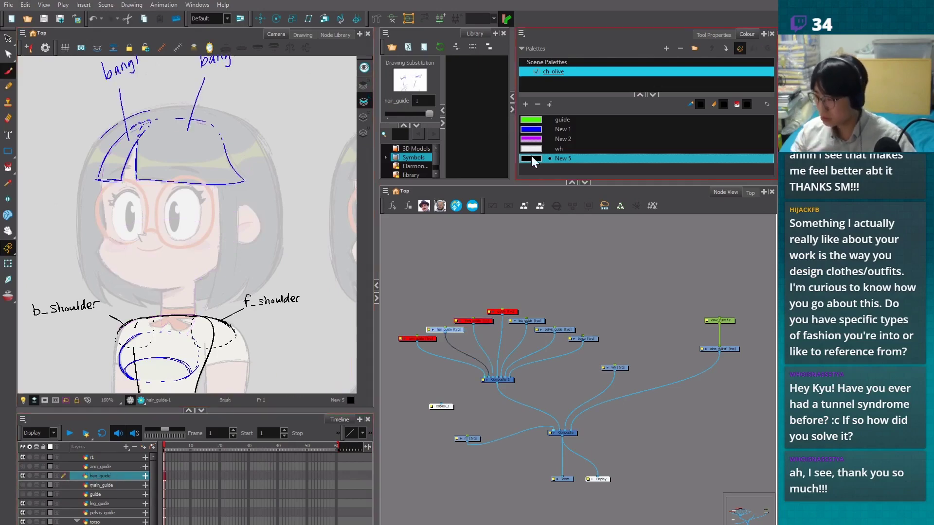
Add a vector drawing layer named hair_back above the hair_guide layer
{"action": "left_click", "coordinate": [542, 129]}
{"action": "left_click_drag", "start_coordinate": [287, 247], "coordinate": [274, 290]}
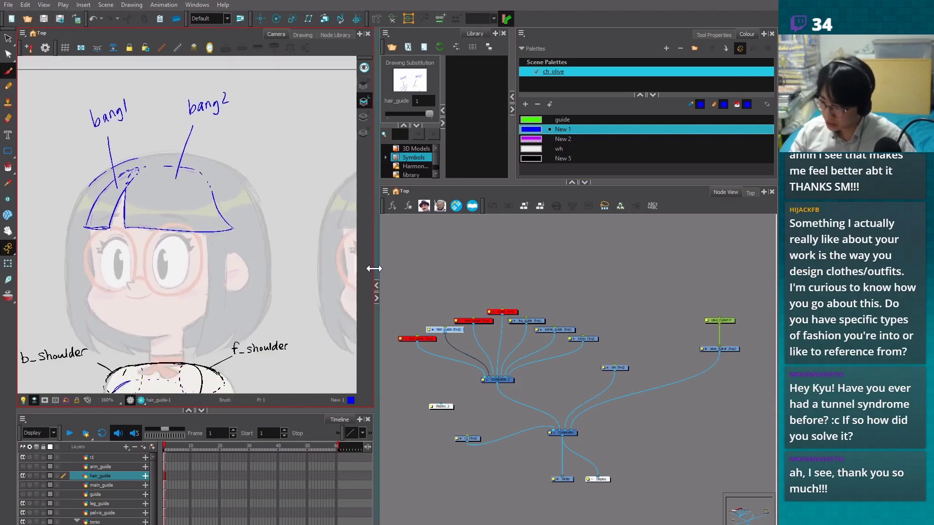
{"action": "left_click_drag", "start_coordinate": [374, 269], "coordinate": [383, 271]}
{"action": "left_click", "coordinate": [138, 443]}
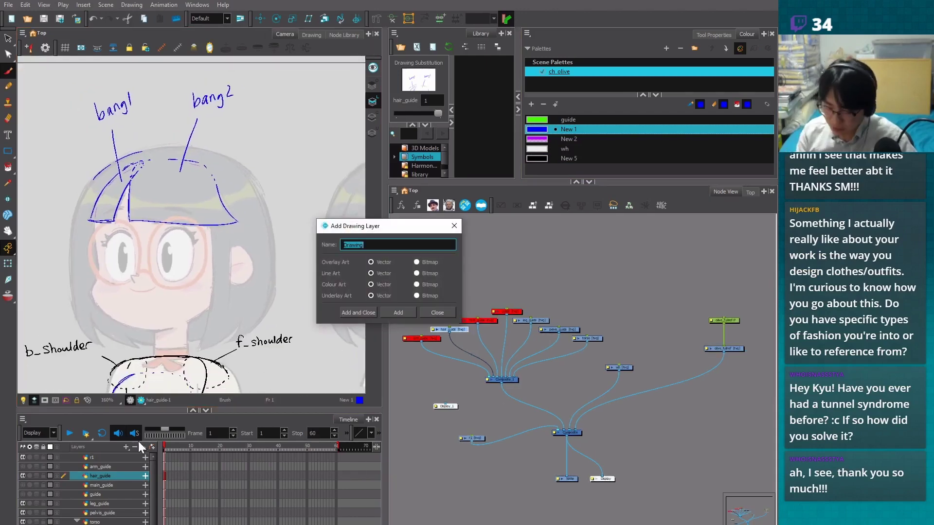
{"action": "type", "text": "hair_back"}
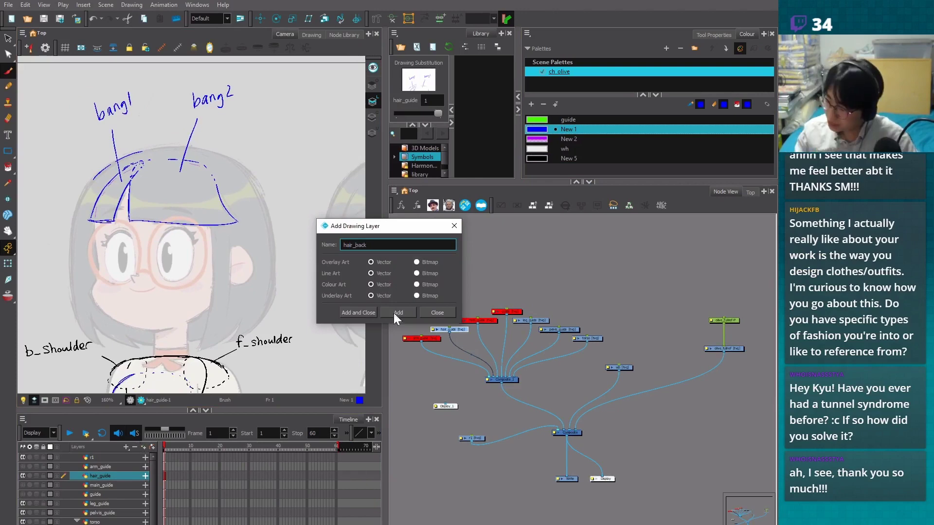
{"action": "left_click", "coordinate": [397, 312]}
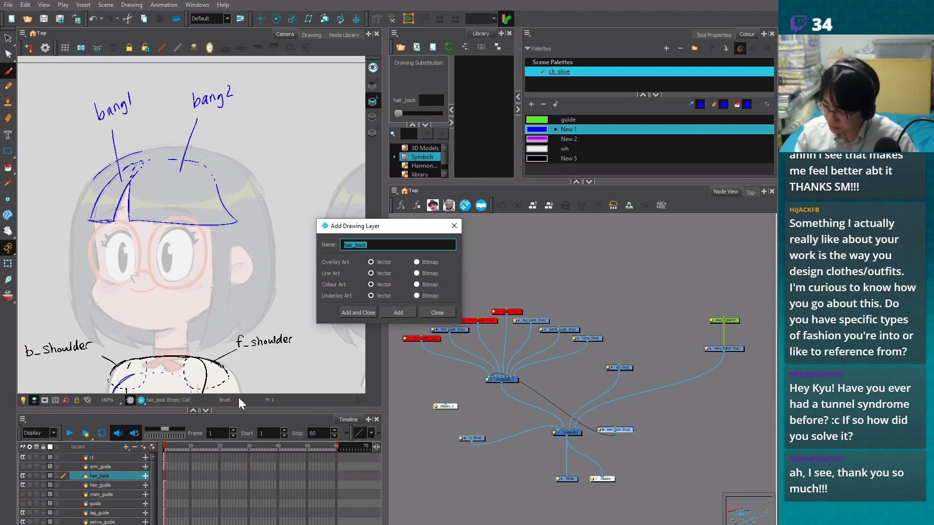
{"action": "left_click", "coordinate": [437, 312]}
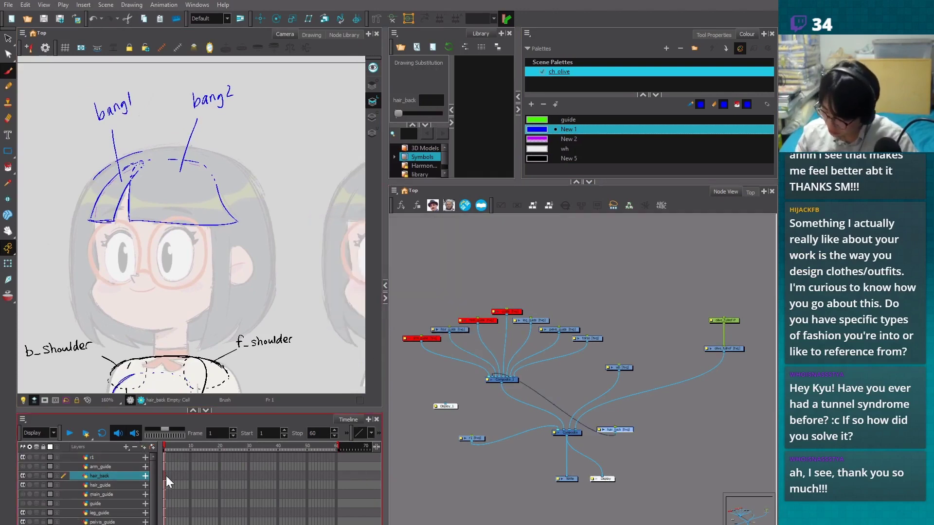
Choose the purple New 2 colour and erase the stray outline stroke above bang1 on the hair_guide layer
{"action": "double_click", "coordinate": [537, 139]}
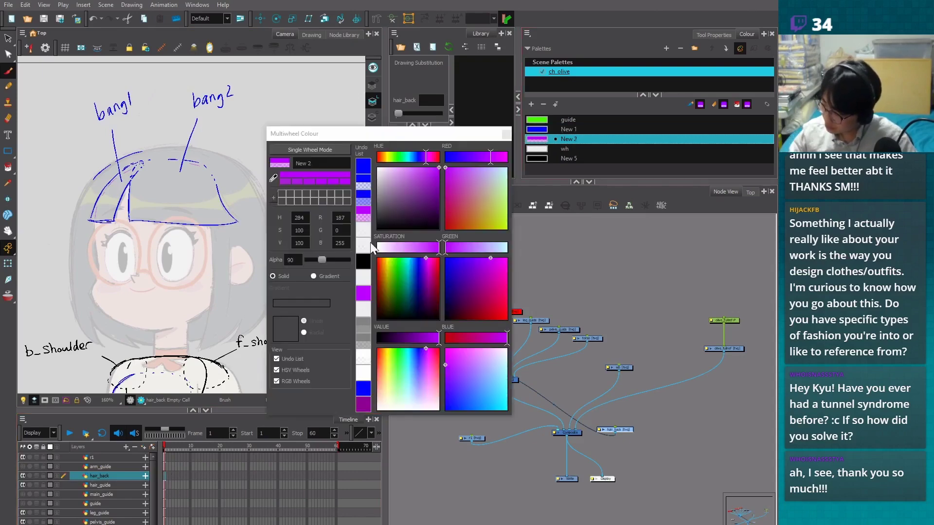
{"action": "left_click", "coordinate": [507, 134]}
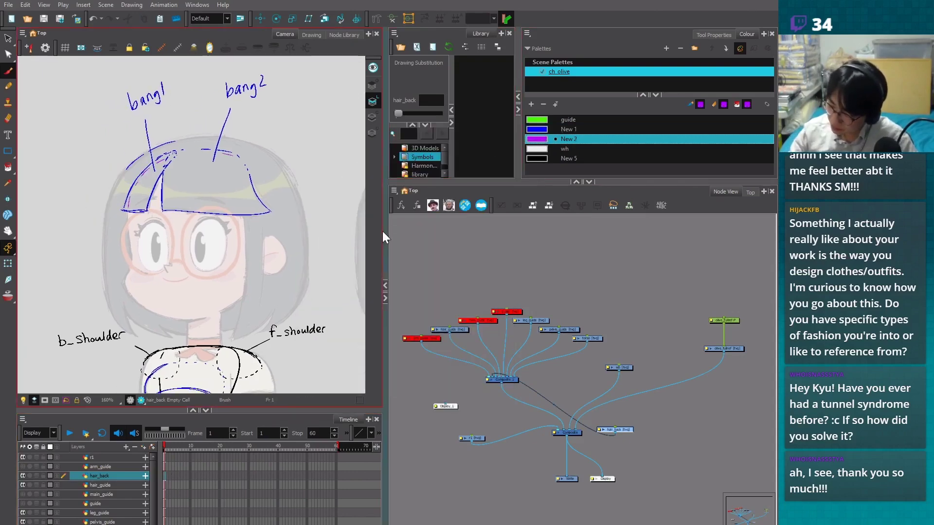
{"action": "left_click_drag", "start_coordinate": [387, 235], "coordinate": [408, 235]}
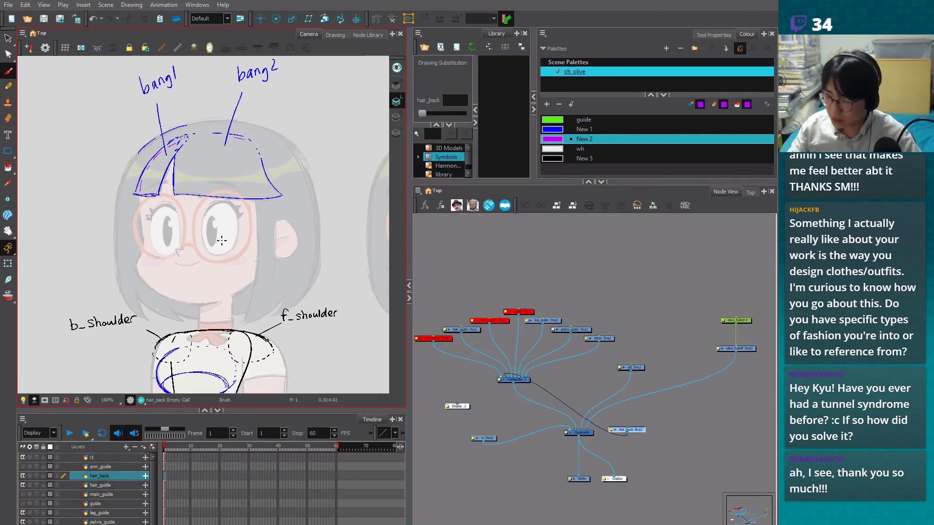
{"action": "left_click_drag", "start_coordinate": [238, 248], "coordinate": [225, 273]}
{"action": "key", "text": "2"}
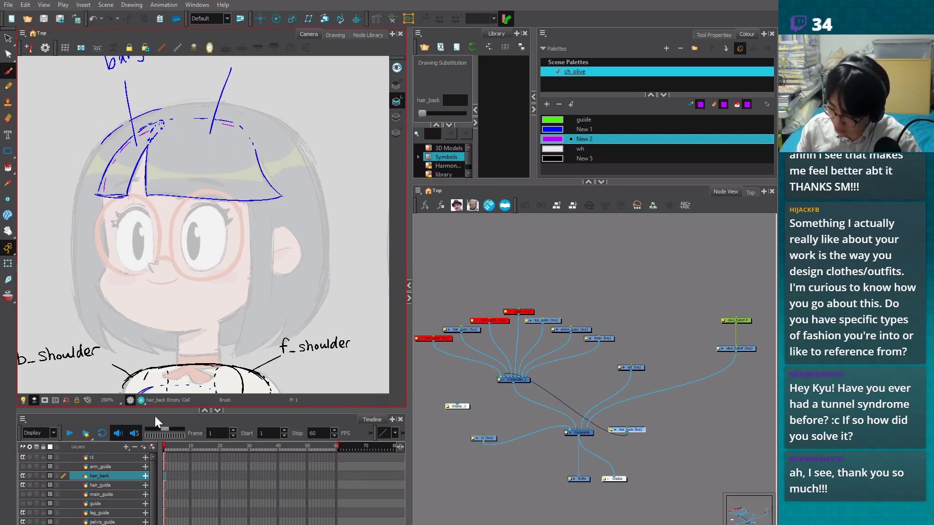
{"action": "left_click", "coordinate": [161, 457]}
{"action": "left_click", "coordinate": [164, 486]}
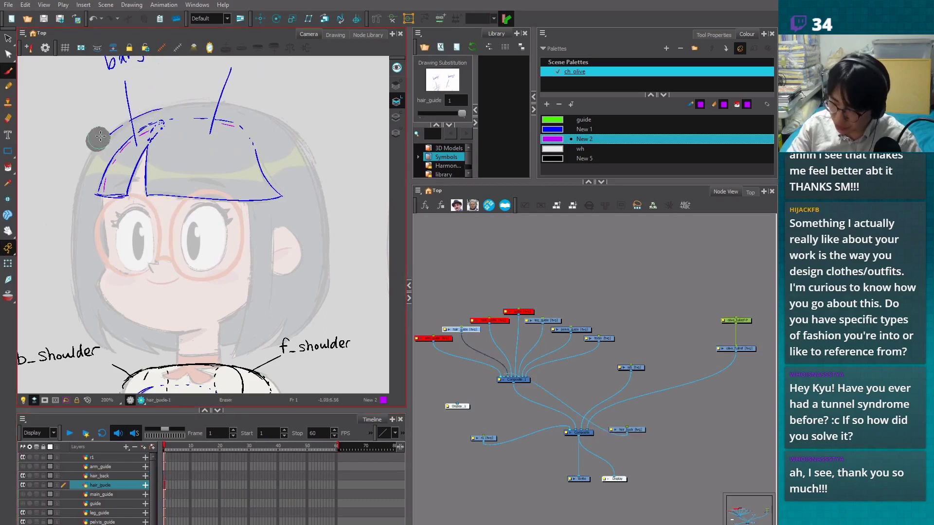
Brush the back hair's purple outline around the whole head on the hair_back layer, with pointed tips beside the neck
{"action": "left_click", "coordinate": [165, 476]}
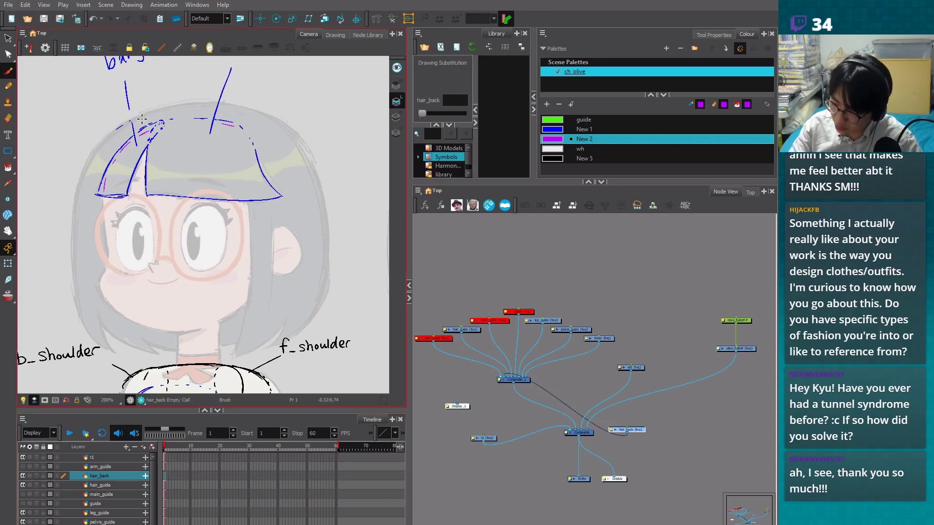
{"action": "mouse_move", "coordinate": [148, 110]}
{"action": "left_mouse_down"}
{"action": "mouse_move", "coordinate": [101, 142]}
{"action": "mouse_move", "coordinate": [80, 173]}
{"action": "mouse_move", "coordinate": [69, 225]}
{"action": "mouse_move", "coordinate": [75, 291]}
{"action": "mouse_move", "coordinate": [108, 353]}
{"action": "mouse_move", "coordinate": [98, 315]}
{"action": "mouse_move", "coordinate": [143, 348]}
{"action": "mouse_move", "coordinate": [151, 349]}
{"action": "mouse_move", "coordinate": [141, 339]}
{"action": "mouse_move", "coordinate": [238, 343]}
{"action": "left_mouse_up"}
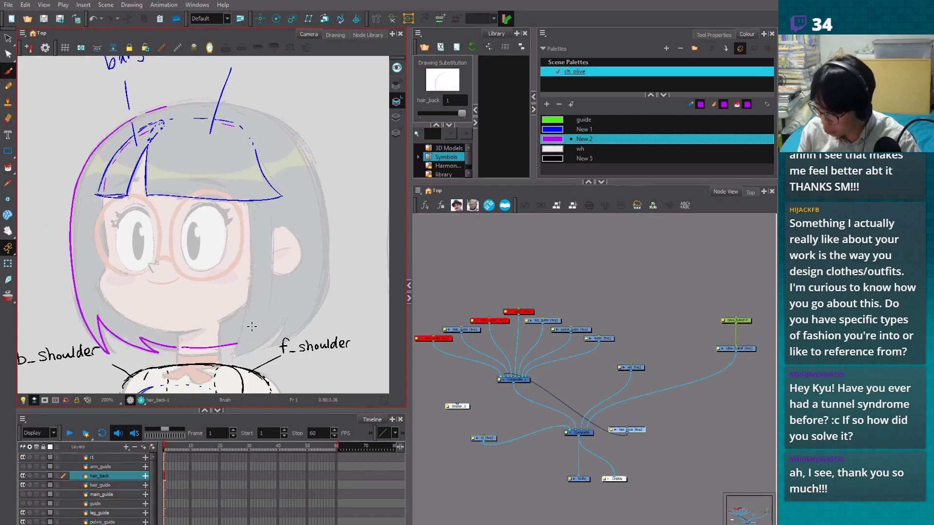
{"action": "mouse_move", "coordinate": [167, 106]}
{"action": "left_mouse_down"}
{"action": "mouse_move", "coordinate": [243, 106]}
{"action": "mouse_move", "coordinate": [270, 121]}
{"action": "mouse_move", "coordinate": [298, 171]}
{"action": "mouse_move", "coordinate": [307, 236]}
{"action": "mouse_move", "coordinate": [249, 341]}
{"action": "left_mouse_up"}
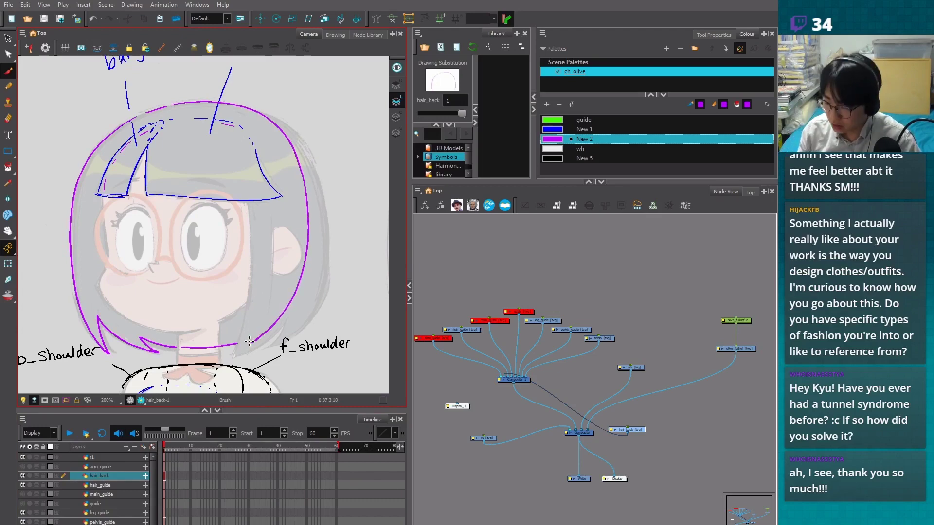
Erase the back hair outline on the b_shoulder side and rebrush it from the crown down to the tip
{"action": "left_click_drag", "start_coordinate": [139, 309], "coordinate": [148, 291]}
{"action": "mouse_move", "coordinate": [94, 312]}
{"action": "left_mouse_down"}
{"action": "mouse_move", "coordinate": [110, 335]}
{"action": "mouse_move", "coordinate": [113, 321]}
{"action": "left_mouse_up"}
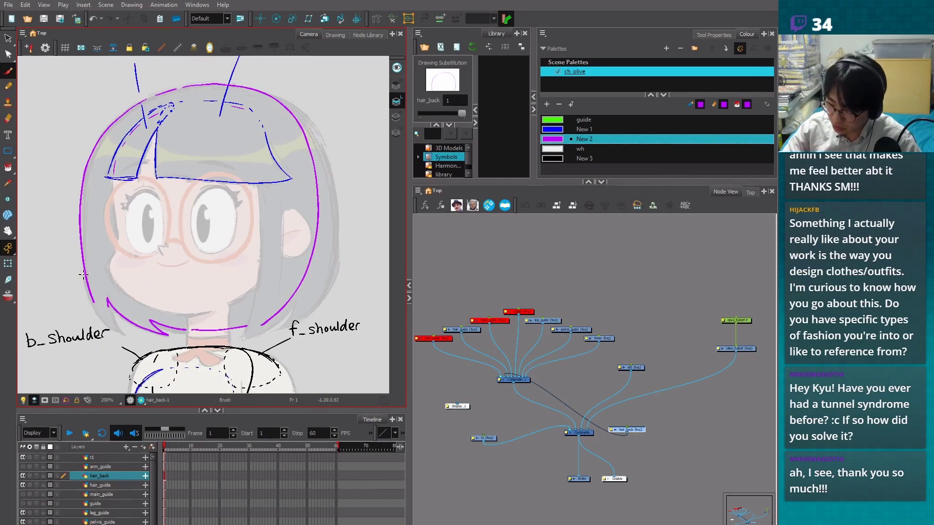
{"action": "mouse_move", "coordinate": [83, 274]}
{"action": "left_mouse_down"}
{"action": "mouse_move", "coordinate": [98, 295]}
{"action": "mouse_move", "coordinate": [82, 267]}
{"action": "mouse_move", "coordinate": [80, 164]}
{"action": "mouse_move", "coordinate": [88, 157]}
{"action": "mouse_move", "coordinate": [81, 207]}
{"action": "left_mouse_up"}
{"action": "key", "text": "alt+e"}
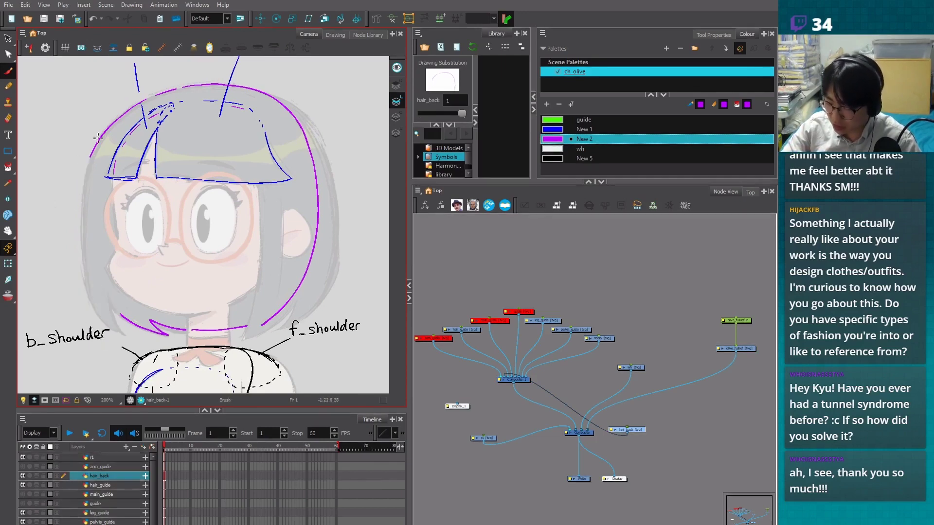
{"action": "left_click_drag", "start_coordinate": [96, 143], "coordinate": [83, 217]}
{"action": "left_click_drag", "start_coordinate": [85, 181], "coordinate": [84, 260]}
Brush the side lock's inner edge along the cheek and close it into a pointed tip above the b_shoulder label
{"action": "mouse_move", "coordinate": [84, 189]}
{"action": "left_mouse_down"}
{"action": "mouse_move", "coordinate": [89, 297]}
{"action": "mouse_move", "coordinate": [116, 333]}
{"action": "mouse_move", "coordinate": [108, 246]}
{"action": "left_mouse_up"}
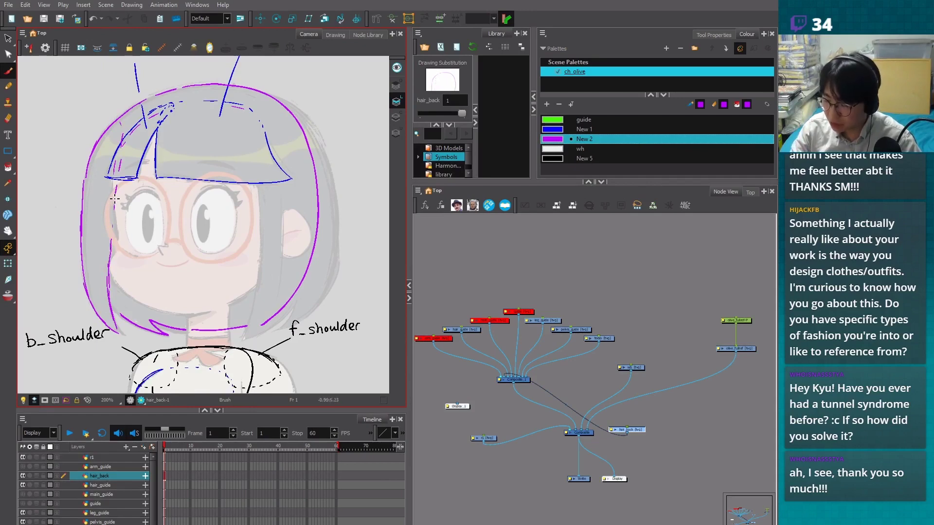
{"action": "mouse_move", "coordinate": [115, 200]}
{"action": "left_mouse_down"}
{"action": "mouse_move", "coordinate": [106, 282]}
{"action": "mouse_move", "coordinate": [117, 332]}
{"action": "left_mouse_up"}
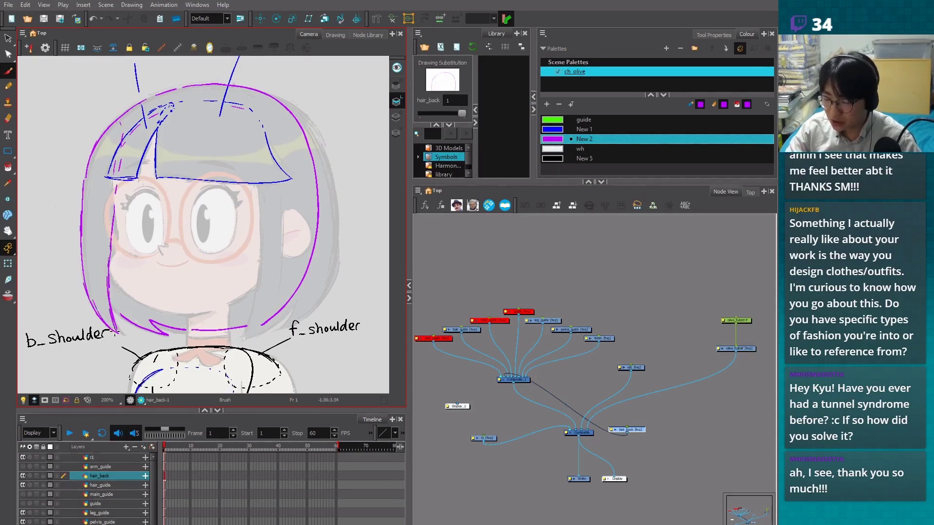
{"action": "left_click_drag", "start_coordinate": [97, 298], "coordinate": [116, 329]}
Try to select the side lock's lines and swing them away from the face
{"action": "key", "text": "alt+s"}
{"action": "mouse_move", "coordinate": [113, 254]}
{"action": "left_mouse_down"}
{"action": "mouse_move", "coordinate": [68, 278]}
{"action": "mouse_move", "coordinate": [108, 287]}
{"action": "left_mouse_up"}
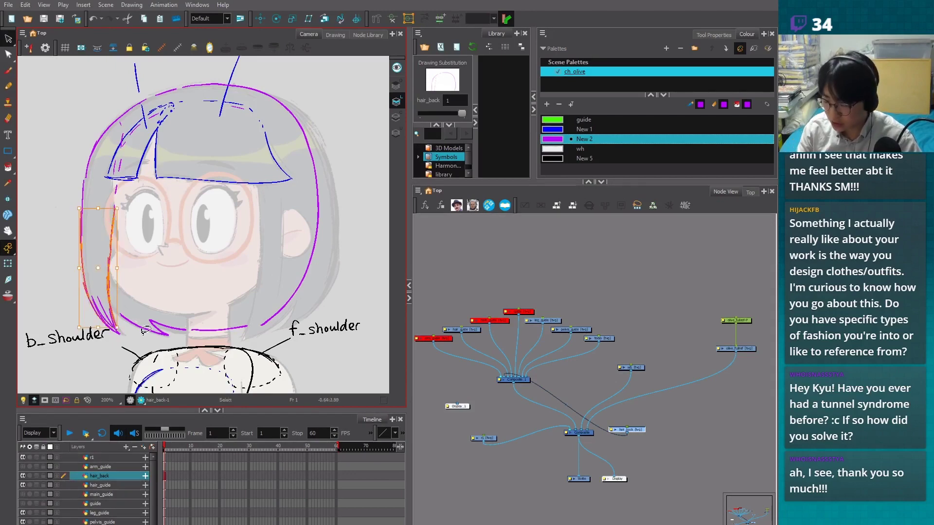
{"action": "left_click_drag", "start_coordinate": [143, 334], "coordinate": [167, 332]}
{"action": "left_click_drag", "start_coordinate": [174, 336], "coordinate": [58, 220]}
{"action": "key", "text": "ctrl+z"}
{"action": "key", "text": "1"}
{"action": "mouse_move", "coordinate": [199, 315]}
{"action": "left_mouse_down"}
{"action": "mouse_move", "coordinate": [176, 315]}
{"action": "mouse_move", "coordinate": [205, 317]}
{"action": "mouse_move", "coordinate": [189, 319]}
{"action": "left_mouse_up"}
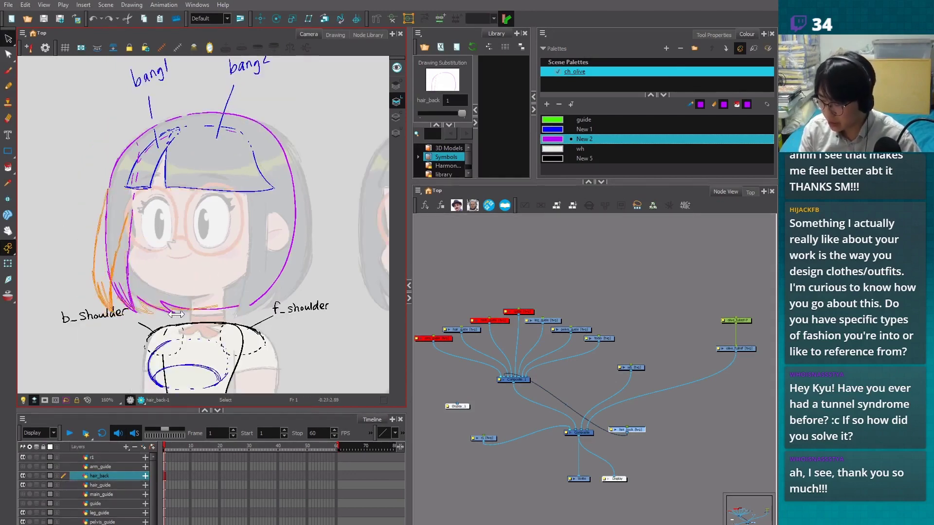
{"action": "mouse_move", "coordinate": [95, 281]}
{"action": "left_mouse_down"}
{"action": "mouse_move", "coordinate": [80, 290]}
{"action": "mouse_move", "coordinate": [117, 314]}
{"action": "mouse_move", "coordinate": [100, 314]}
{"action": "left_mouse_up"}
{"action": "key", "text": "ctrl+z"}
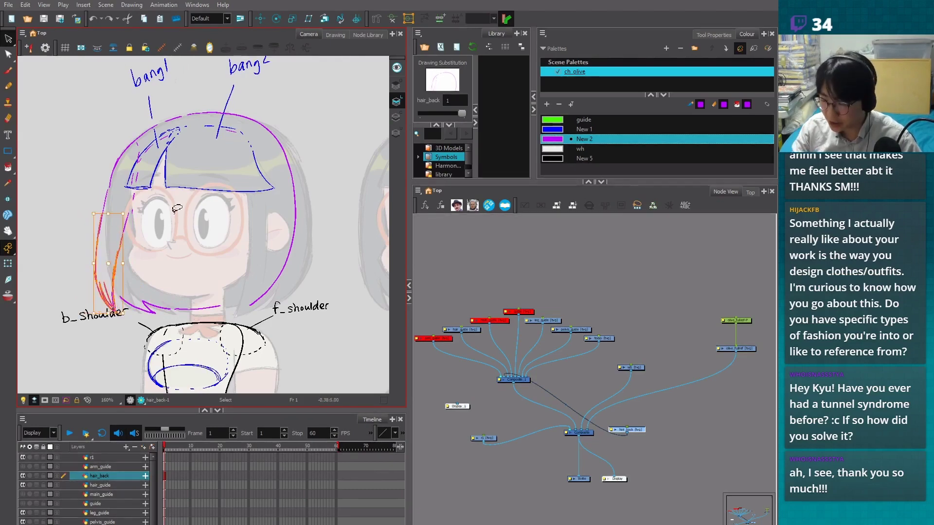
{"action": "key", "text": "ctrl+z"}
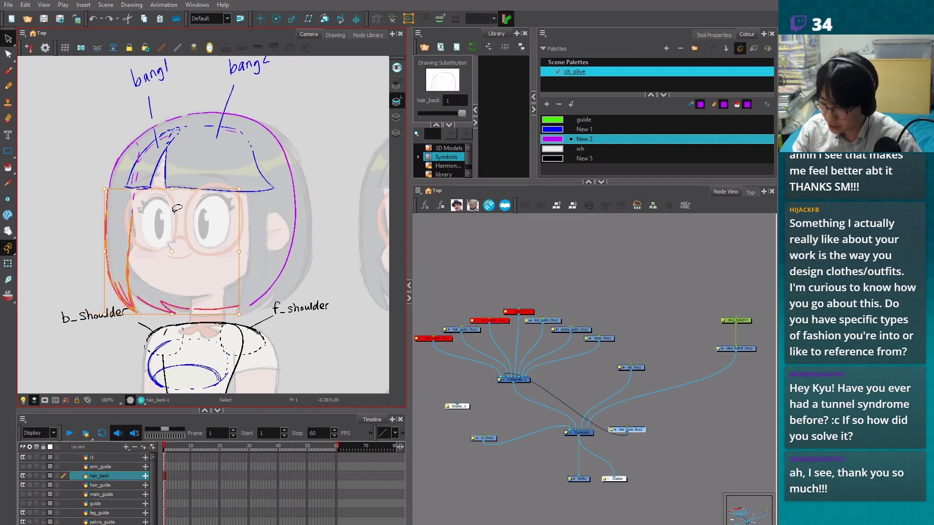
Erase the side lock's solid inner edge along the cheek, keeping the pointed tips
{"action": "key", "text": "alt+e"}
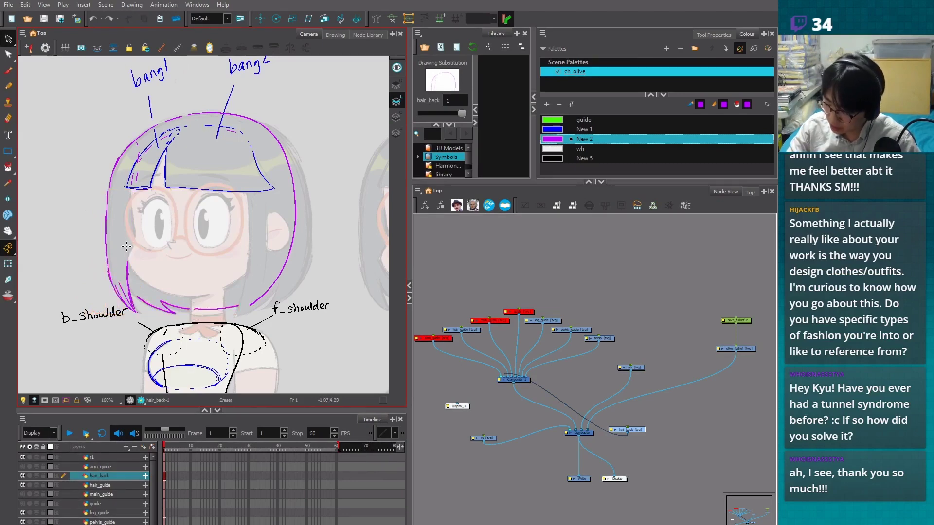
{"action": "left_click_drag", "start_coordinate": [127, 243], "coordinate": [127, 300]}
{"action": "key", "text": "1"}
{"action": "key", "text": "2"}
{"action": "key", "text": "alt+s"}
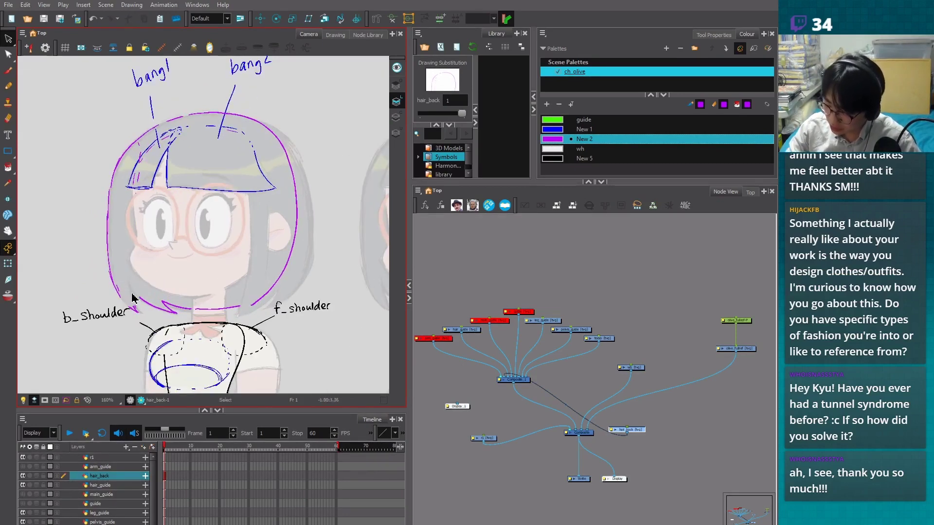
Try to brush a second, wider outline for the back hair on the ear side of the head
{"action": "key", "text": "alt+b"}
{"action": "scroll", "coordinate": [146, 243], "scroll_direction": "up", "scroll_amount": 2}
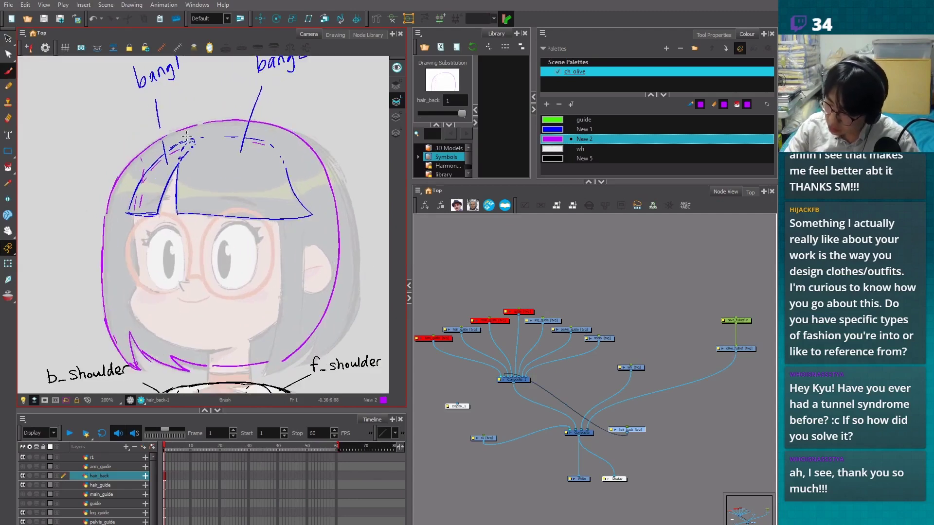
{"action": "scroll", "coordinate": [233, 120], "scroll_direction": "down", "scroll_amount": 2}
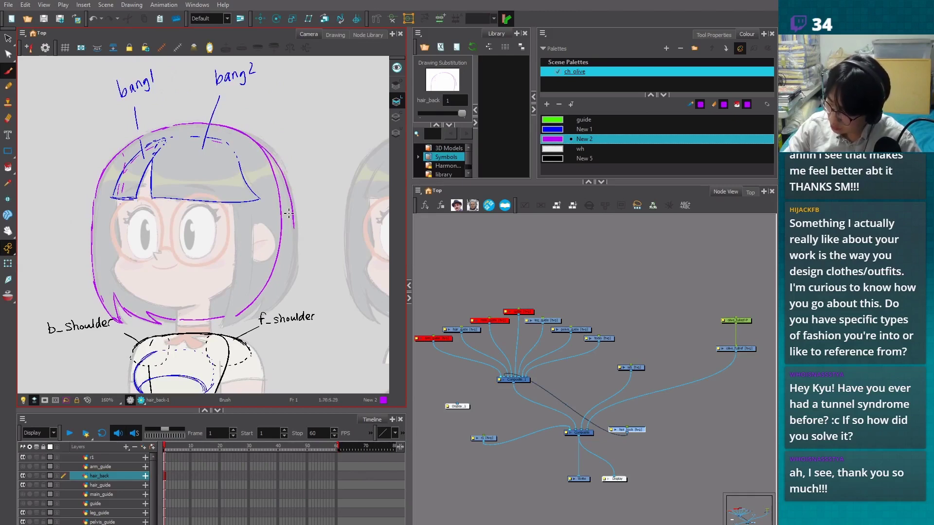
{"action": "key", "text": "alt+s"}
Brush a dashed inner edge for the side lock, running up along the cheek towards bang1
{"action": "key", "text": "alt+b"}
{"action": "left_click_drag", "start_coordinate": [113, 287], "coordinate": [112, 267]}
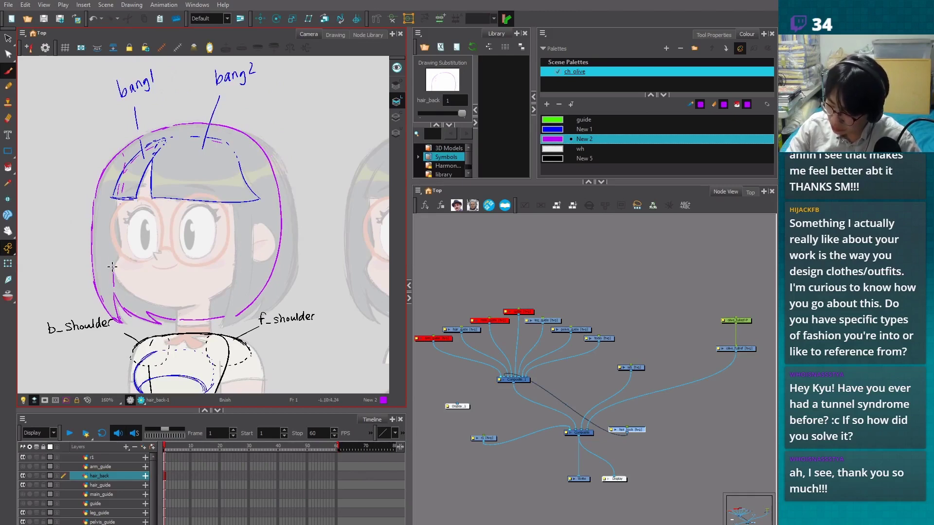
{"action": "left_click_drag", "start_coordinate": [215, 205], "coordinate": [290, 180]}
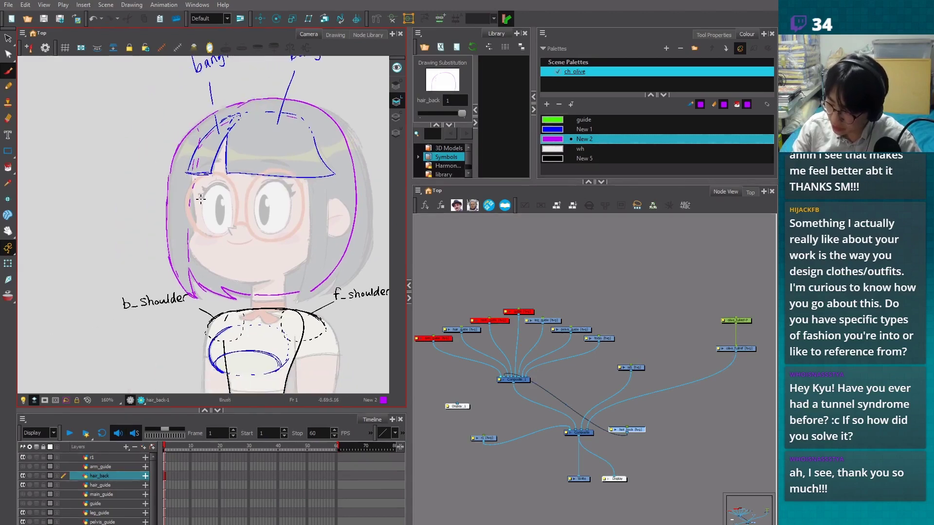
Draw leader lines from the side lock and the hair behind the neck, and label them "back hair 1" and "back hair 2"
{"action": "left_click_drag", "start_coordinate": [104, 230], "coordinate": [173, 213]}
{"action": "left_click_drag", "start_coordinate": [198, 296], "coordinate": [98, 356]}
{"action": "left_click_drag", "start_coordinate": [180, 336], "coordinate": [249, 331]}
{"action": "left_click_drag", "start_coordinate": [285, 294], "coordinate": [284, 295]}
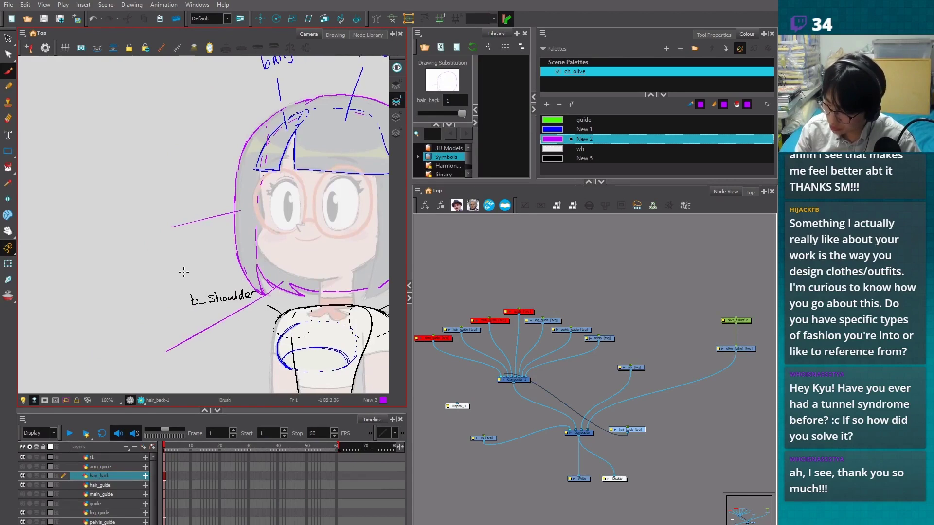
{"action": "left_click_drag", "start_coordinate": [125, 222], "coordinate": [166, 196]}
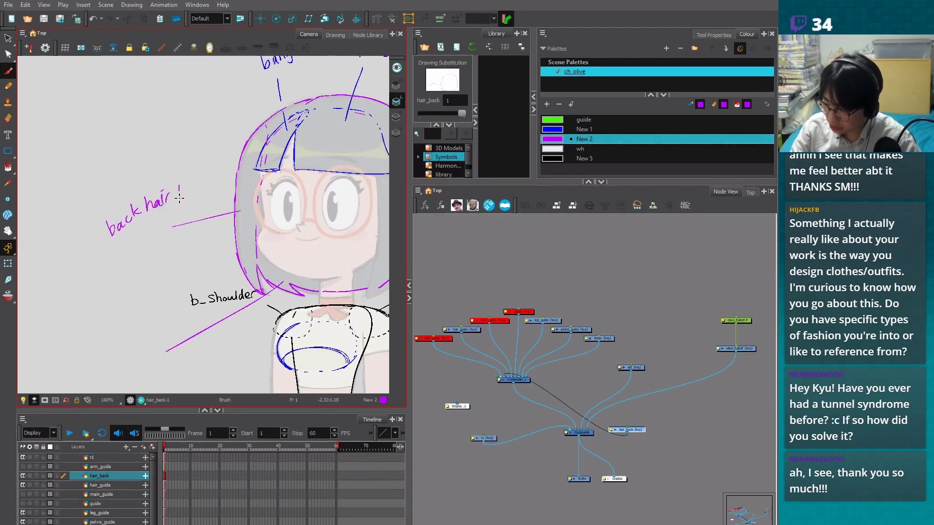
{"action": "mouse_move", "coordinate": [114, 353]}
{"action": "left_mouse_down"}
{"action": "mouse_move", "coordinate": [119, 365]}
{"action": "mouse_move", "coordinate": [146, 343]}
{"action": "mouse_move", "coordinate": [191, 328]}
{"action": "left_mouse_up"}
{"action": "left_click", "coordinate": [159, 323]}
Brush the front hair section in black (New 5), with an inner edge in front of the ear and an outer edge along the head
{"action": "left_click_drag", "start_coordinate": [292, 350], "coordinate": [203, 362]}
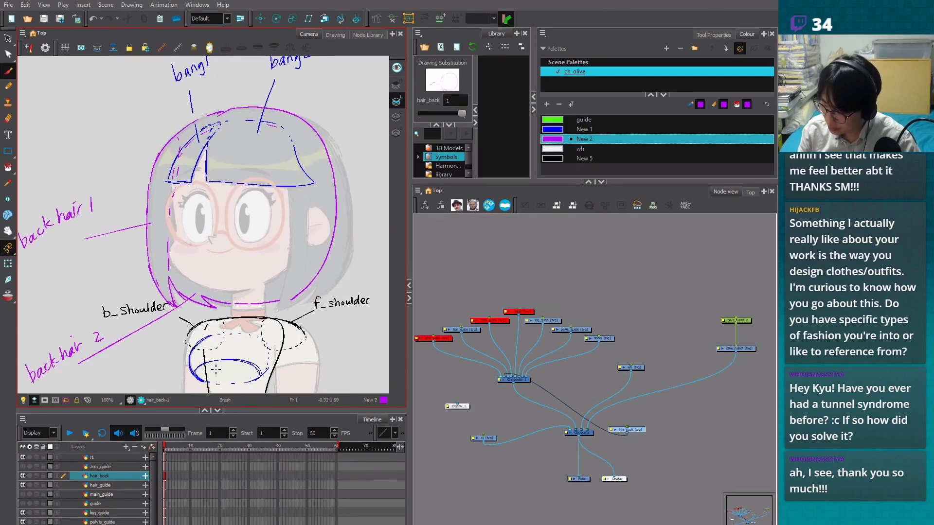
{"action": "left_click", "coordinate": [565, 156]}
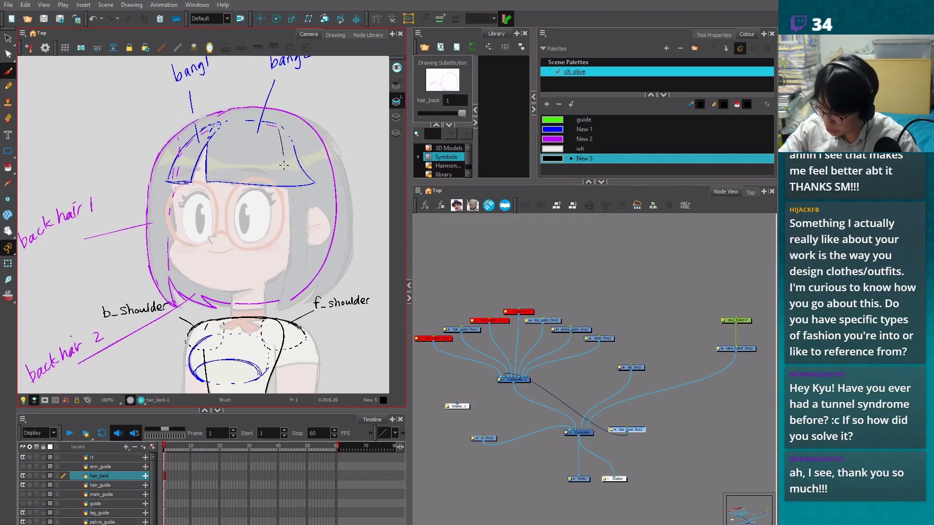
{"action": "mouse_move", "coordinate": [284, 165]}
{"action": "left_mouse_down"}
{"action": "mouse_move", "coordinate": [289, 251]}
{"action": "mouse_move", "coordinate": [278, 312]}
{"action": "left_mouse_up"}
{"action": "left_click_drag", "start_coordinate": [323, 215], "coordinate": [274, 224]}
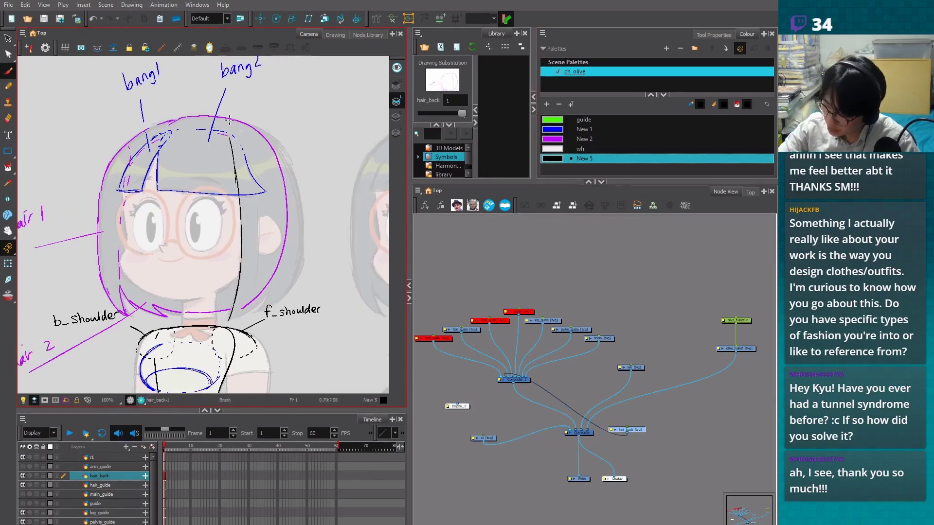
{"action": "mouse_move", "coordinate": [260, 129]}
{"action": "left_mouse_down"}
{"action": "mouse_move", "coordinate": [289, 168]}
{"action": "mouse_move", "coordinate": [299, 269]}
{"action": "left_mouse_up"}
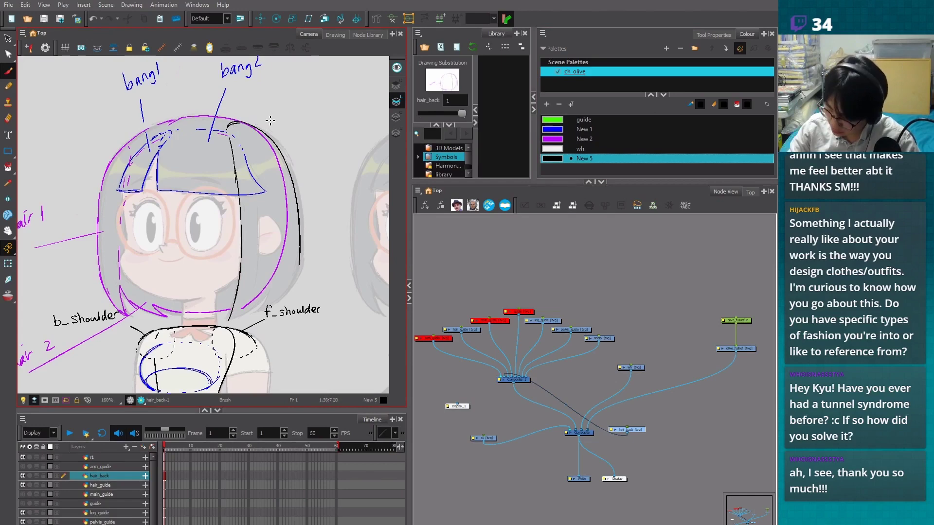
{"action": "key", "text": "alt+e"}
{"action": "mouse_move", "coordinate": [299, 265]}
{"action": "left_mouse_down"}
{"action": "mouse_move", "coordinate": [293, 176]}
{"action": "mouse_move", "coordinate": [299, 260]}
{"action": "mouse_move", "coordinate": [280, 297]}
{"action": "left_mouse_up"}
{"action": "key", "text": "alt+b"}
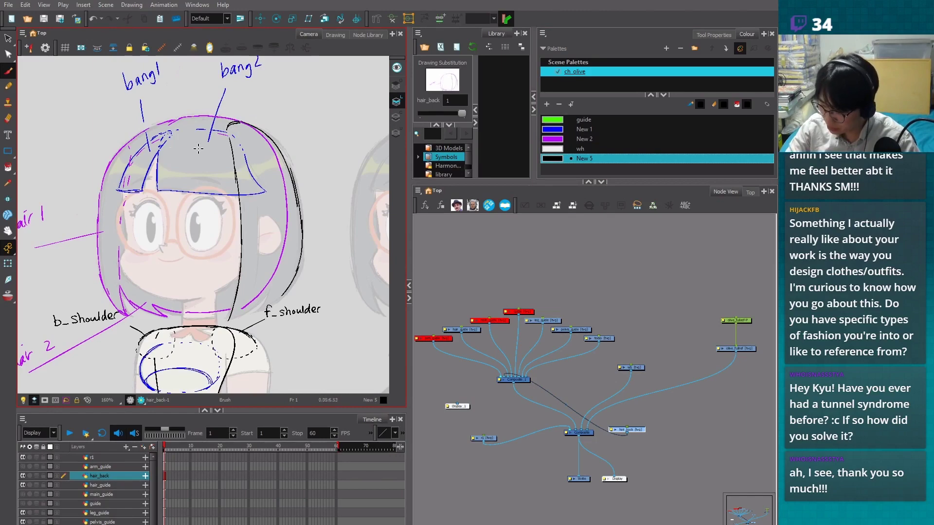
Show the main_guide layer and reshape bang1 on the hair_guide layer, shifting its outer tip and inner edge slightly outward
{"action": "left_click", "coordinate": [23, 494]}
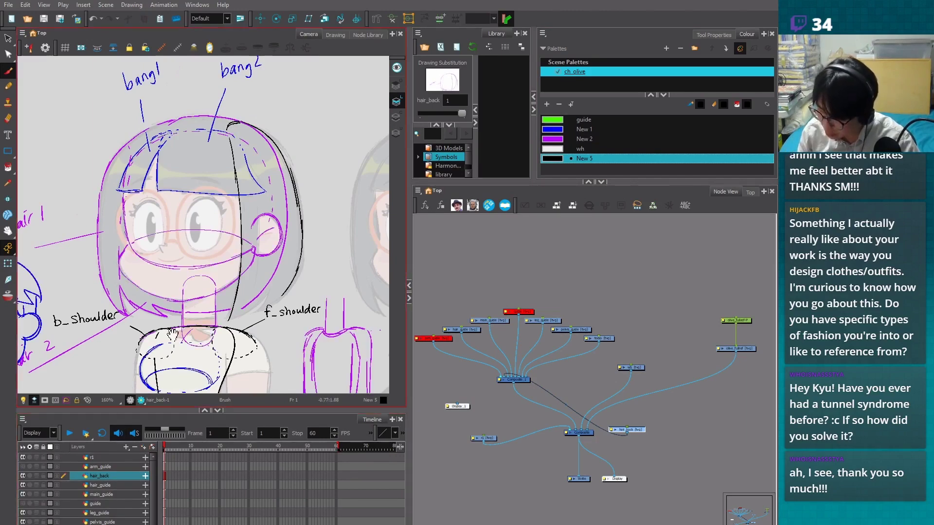
{"action": "left_click_drag", "start_coordinate": [293, 273], "coordinate": [318, 311]}
{"action": "scroll", "coordinate": [318, 311], "scroll_direction": "up", "scroll_amount": 1}
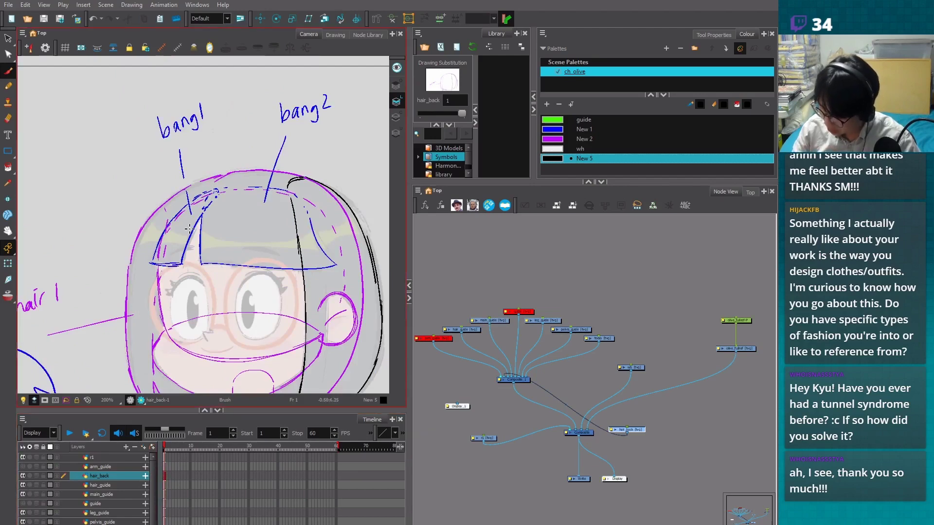
{"action": "left_click", "coordinate": [164, 485]}
{"action": "key", "text": "alt+s"}
{"action": "left_click", "coordinate": [198, 238]}
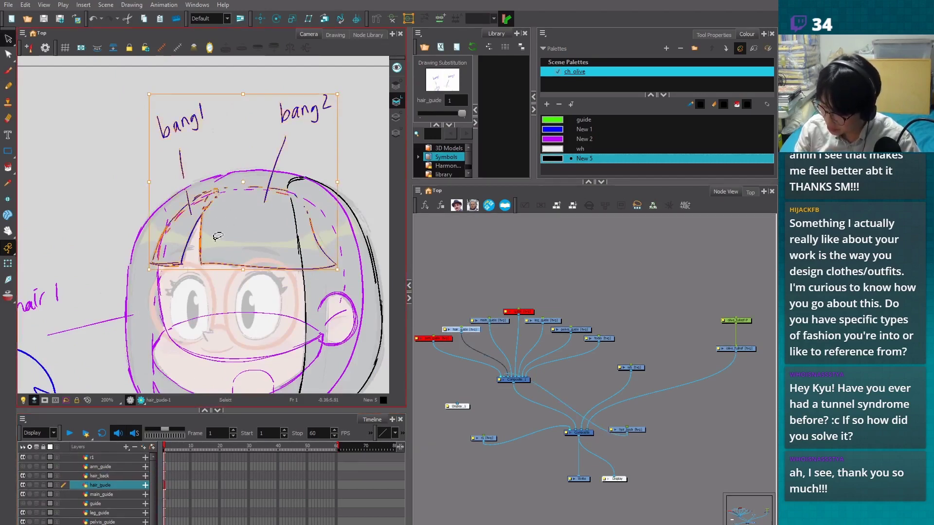
{"action": "mouse_move", "coordinate": [225, 210]}
{"action": "left_mouse_down"}
{"action": "mouse_move", "coordinate": [213, 181]}
{"action": "mouse_move", "coordinate": [194, 237]}
{"action": "left_mouse_up"}
{"action": "mouse_move", "coordinate": [144, 270]}
{"action": "left_mouse_down"}
{"action": "mouse_move", "coordinate": [150, 237]}
{"action": "mouse_move", "coordinate": [180, 261]}
{"action": "left_mouse_up"}
{"action": "mouse_move", "coordinate": [148, 227]}
{"action": "left_mouse_down"}
{"action": "mouse_move", "coordinate": [266, 187]}
{"action": "mouse_move", "coordinate": [313, 205]}
{"action": "mouse_move", "coordinate": [335, 296]}
{"action": "left_mouse_up"}
{"action": "key", "text": "alt+b"}
{"action": "key", "text": "ctrl+z"}
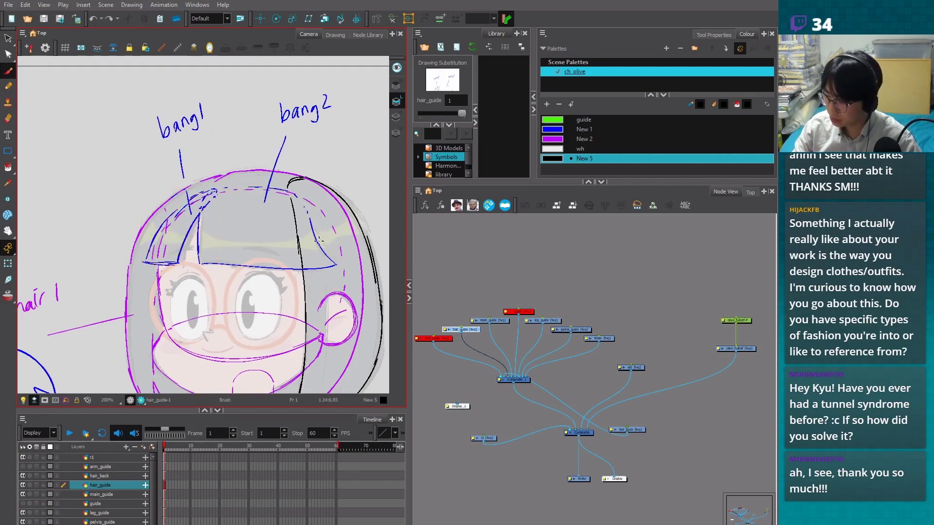
On the hair_back layer, brush pointed tips under the front hair and a dashed edge running down past the ear
{"action": "key", "text": "alt+s"}
{"action": "key", "text": "1"}
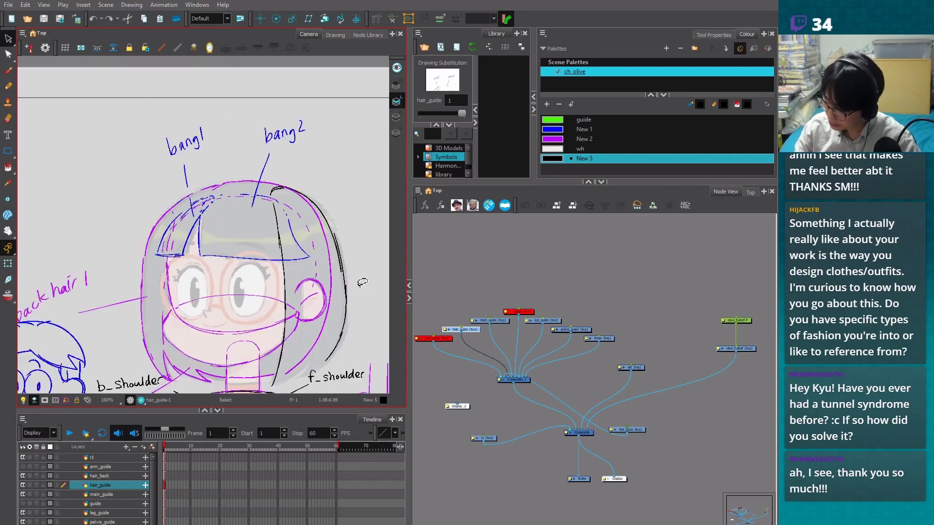
{"action": "mouse_move", "coordinate": [350, 324]}
{"action": "left_mouse_down"}
{"action": "mouse_move", "coordinate": [331, 310]}
{"action": "mouse_move", "coordinate": [343, 267]}
{"action": "left_mouse_up"}
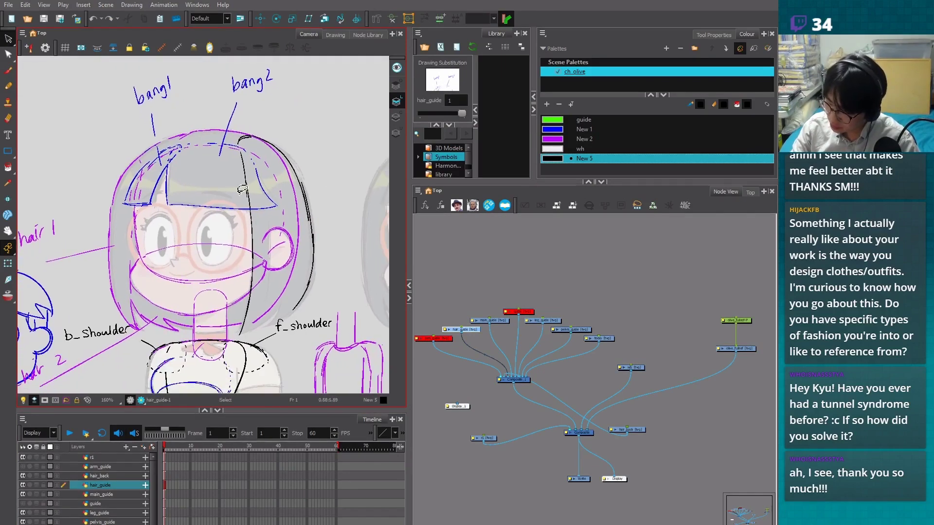
{"action": "left_click", "coordinate": [164, 476]}
{"action": "key", "text": "alt+b"}
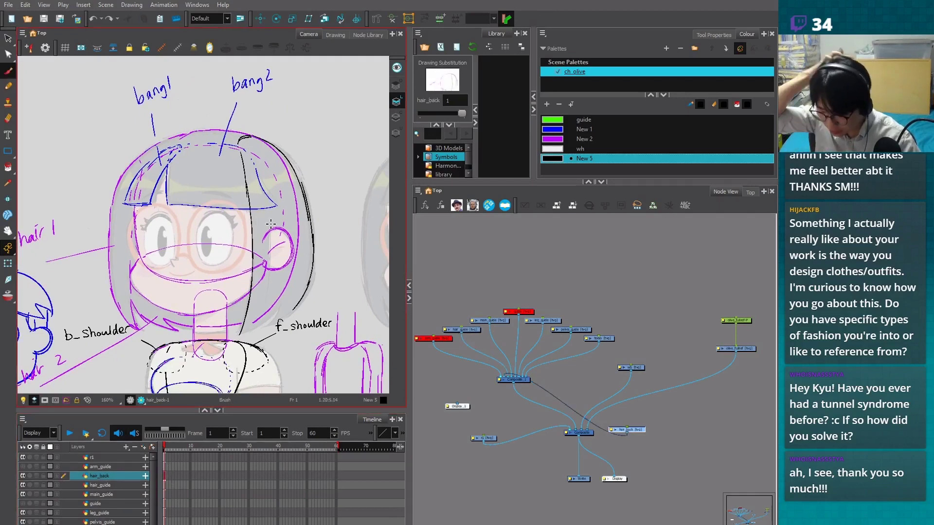
{"action": "left_click_drag", "start_coordinate": [271, 223], "coordinate": [245, 204]}
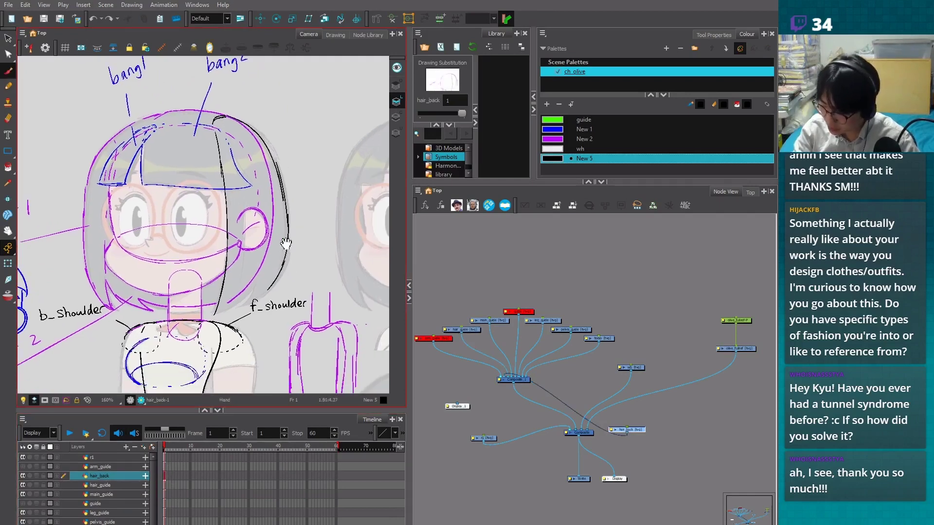
{"action": "mouse_move", "coordinate": [257, 284]}
{"action": "left_mouse_down"}
{"action": "mouse_move", "coordinate": [219, 311]}
{"action": "mouse_move", "coordinate": [254, 285]}
{"action": "mouse_move", "coordinate": [240, 307]}
{"action": "left_mouse_up"}
{"action": "left_click_drag", "start_coordinate": [240, 308], "coordinate": [271, 283]}
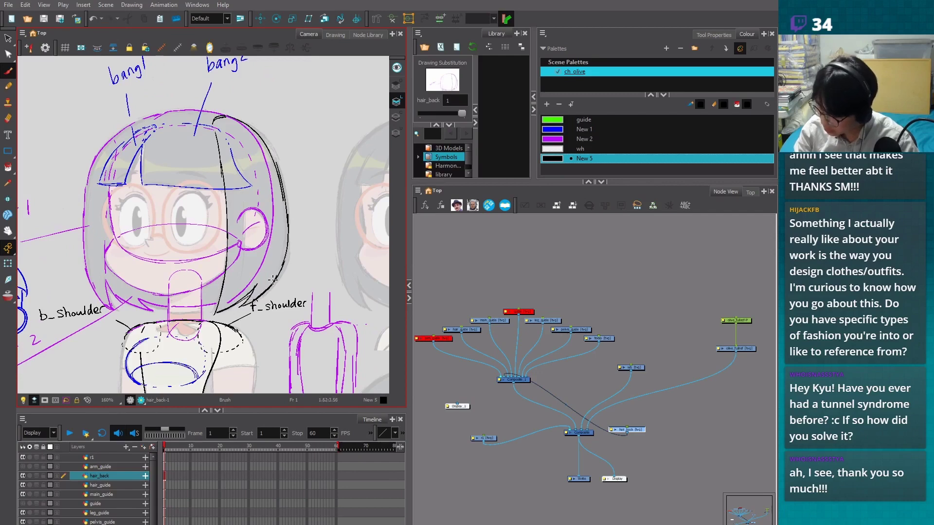
{"action": "mouse_move", "coordinate": [248, 130]}
{"action": "left_mouse_down"}
{"action": "mouse_move", "coordinate": [264, 205]}
{"action": "mouse_move", "coordinate": [258, 266]}
{"action": "left_mouse_up"}
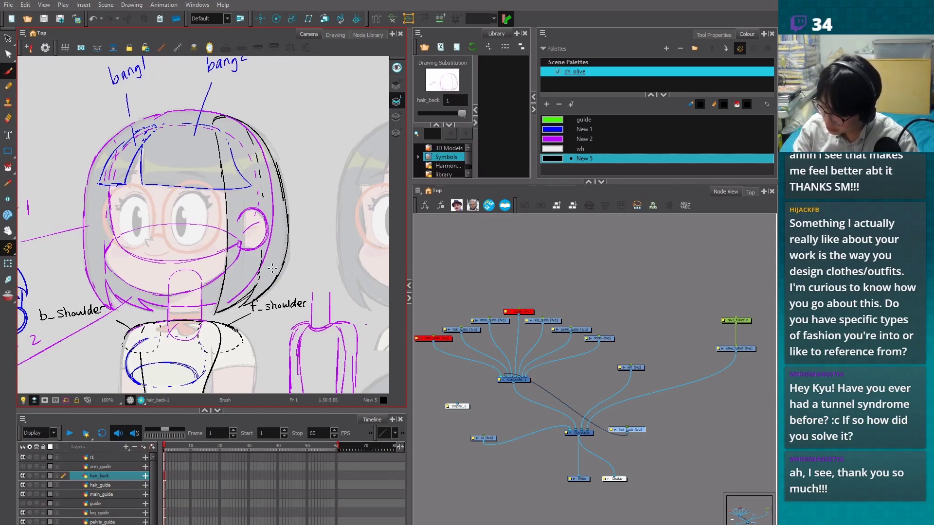
Draw leader lines from the two front hair parts on the ear side and label them "f_hair 1" and "f_hair 2"
{"action": "left_click_drag", "start_coordinate": [280, 197], "coordinate": [327, 171]}
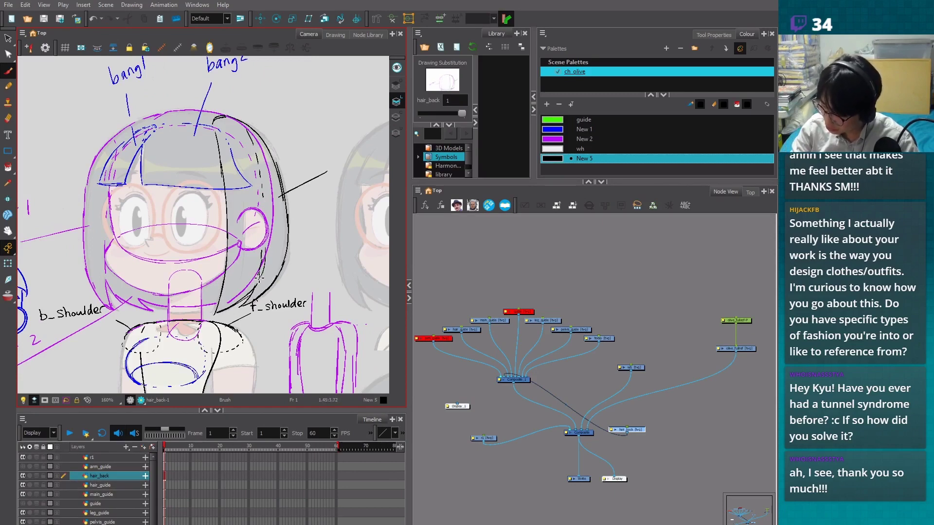
{"action": "mouse_move", "coordinate": [268, 187]}
{"action": "left_mouse_down"}
{"action": "mouse_move", "coordinate": [263, 267]}
{"action": "mouse_move", "coordinate": [319, 261]}
{"action": "left_mouse_up"}
{"action": "left_click_drag", "start_coordinate": [333, 150], "coordinate": [334, 172]}
{"action": "key", "text": "space"}
{"action": "left_click_drag", "start_coordinate": [331, 163], "coordinate": [333, 163]}
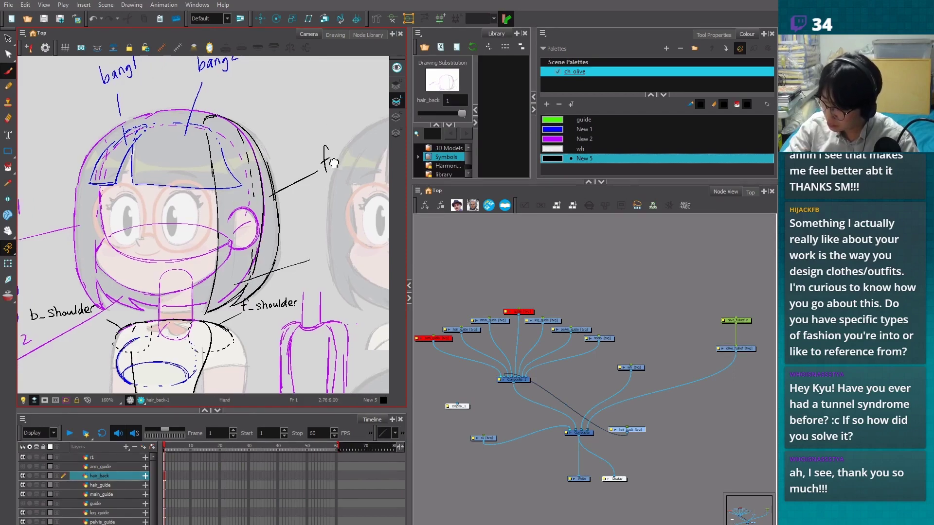
{"action": "scroll", "coordinate": [334, 162], "scroll_direction": "down", "scroll_amount": 3}
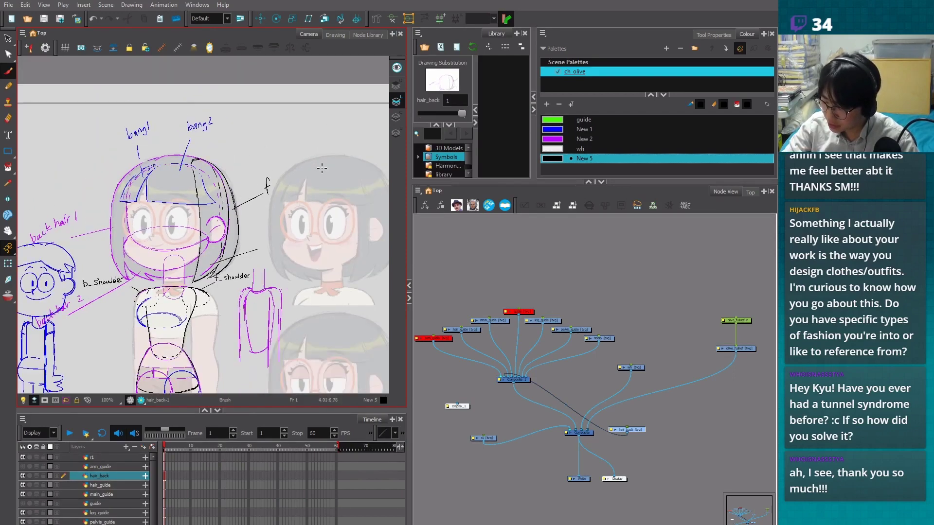
{"action": "scroll", "coordinate": [322, 170], "scroll_direction": "up", "scroll_amount": 3}
{"action": "left_click_drag", "start_coordinate": [314, 169], "coordinate": [336, 166]}
{"action": "mouse_move", "coordinate": [346, 157]}
{"action": "left_mouse_down"}
{"action": "mouse_move", "coordinate": [346, 166]}
{"action": "mouse_move", "coordinate": [350, 148]}
{"action": "mouse_move", "coordinate": [364, 152]}
{"action": "left_mouse_up"}
{"action": "left_click", "coordinate": [362, 157]}
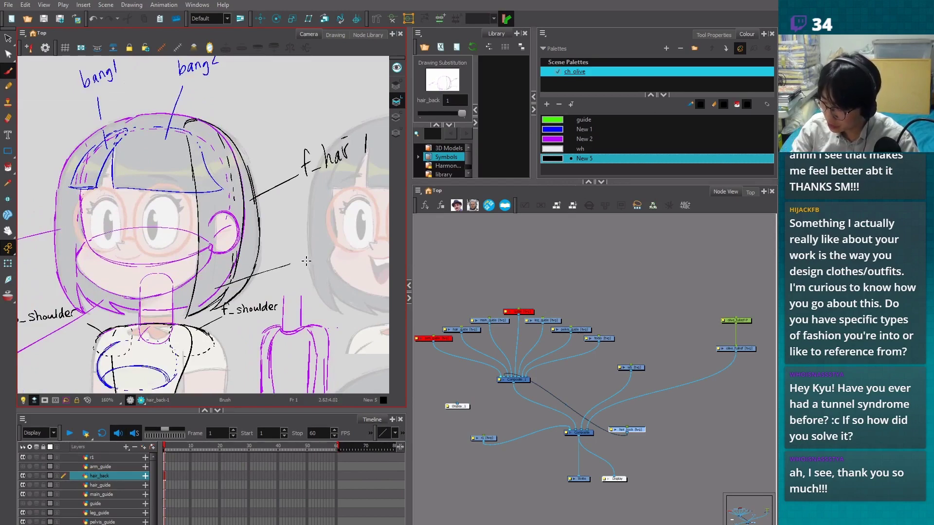
{"action": "mouse_move", "coordinate": [308, 244]}
{"action": "left_mouse_down"}
{"action": "mouse_move", "coordinate": [302, 265]}
{"action": "mouse_move", "coordinate": [364, 237]}
{"action": "left_mouse_up"}
Try to brush an extra dashed edge over the ear within the front hair
{"action": "key", "text": "1"}
{"action": "mouse_move", "coordinate": [209, 303]}
{"action": "left_mouse_down"}
{"action": "mouse_move", "coordinate": [324, 288]}
{"action": "mouse_move", "coordinate": [294, 319]}
{"action": "mouse_move", "coordinate": [246, 333]}
{"action": "left_mouse_up"}
{"action": "key", "text": "2"}
{"action": "left_click_drag", "start_coordinate": [266, 210], "coordinate": [263, 269]}
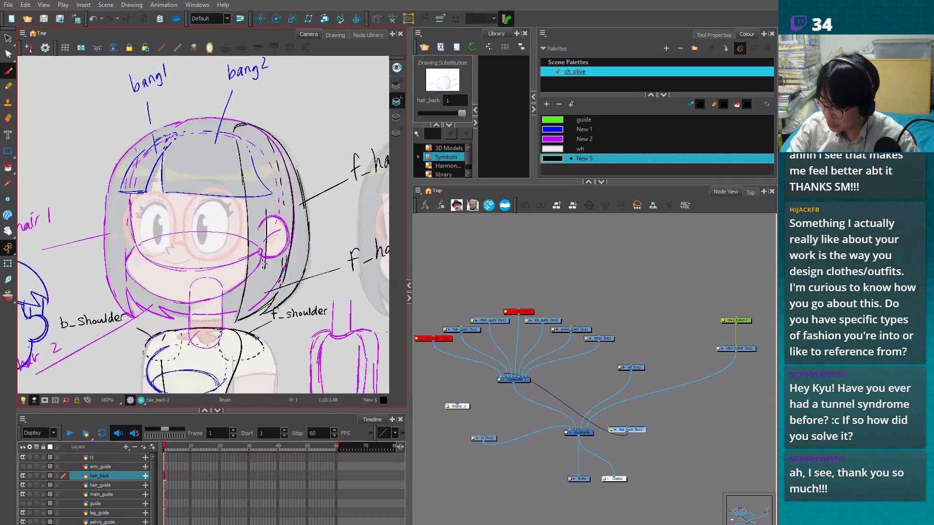
{"action": "key", "text": "ctrl+z"}
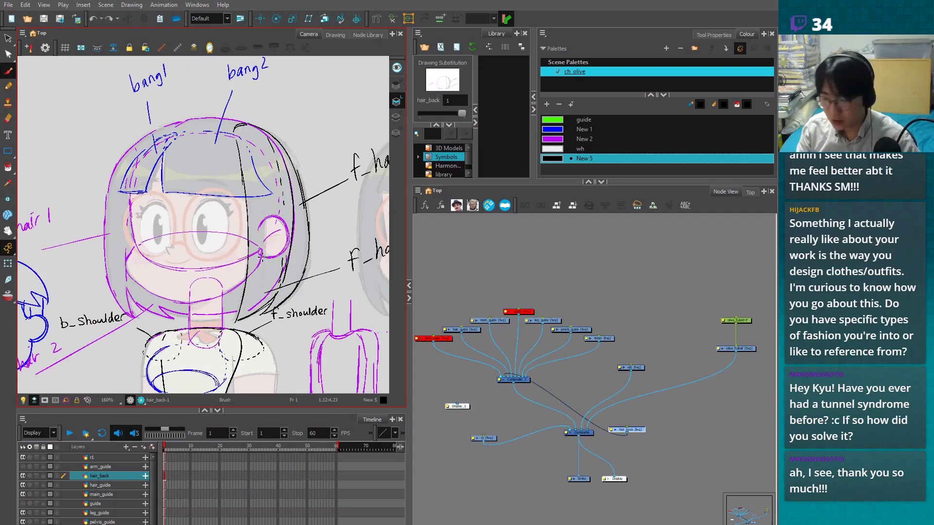
{"action": "key", "text": "1"}
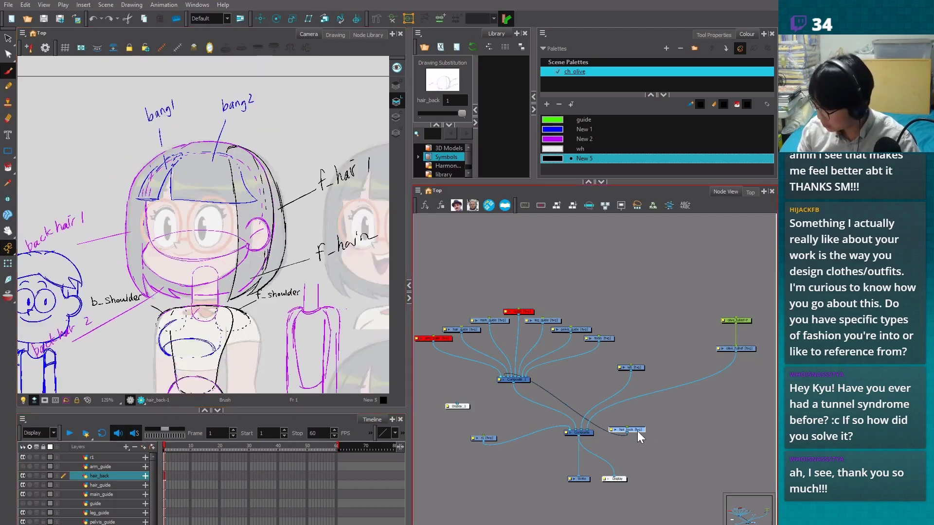
Move the hair_back node beside the other guide nodes and space out the composite, r1, overlay and write nodes
{"action": "left_click_drag", "start_coordinate": [637, 430], "coordinate": [439, 366]}
{"action": "left_click", "coordinate": [494, 397]}
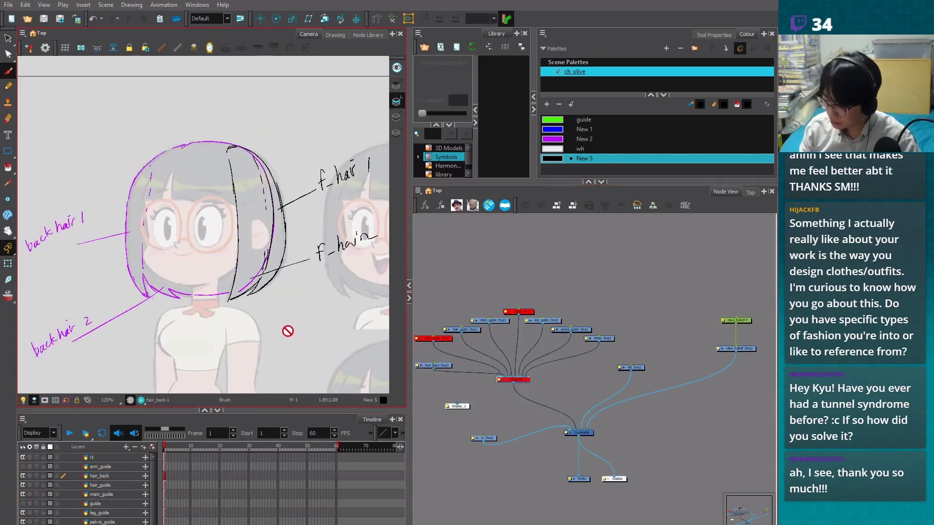
{"action": "left_click_drag", "start_coordinate": [486, 438], "coordinate": [443, 437]}
{"action": "left_click_drag", "start_coordinate": [634, 368], "coordinate": [632, 375]}
{"action": "left_click_drag", "start_coordinate": [518, 380], "coordinate": [517, 394]}
{"action": "left_click_drag", "start_coordinate": [493, 413], "coordinate": [533, 428]}
{"action": "left_click_drag", "start_coordinate": [471, 379], "coordinate": [436, 375]}
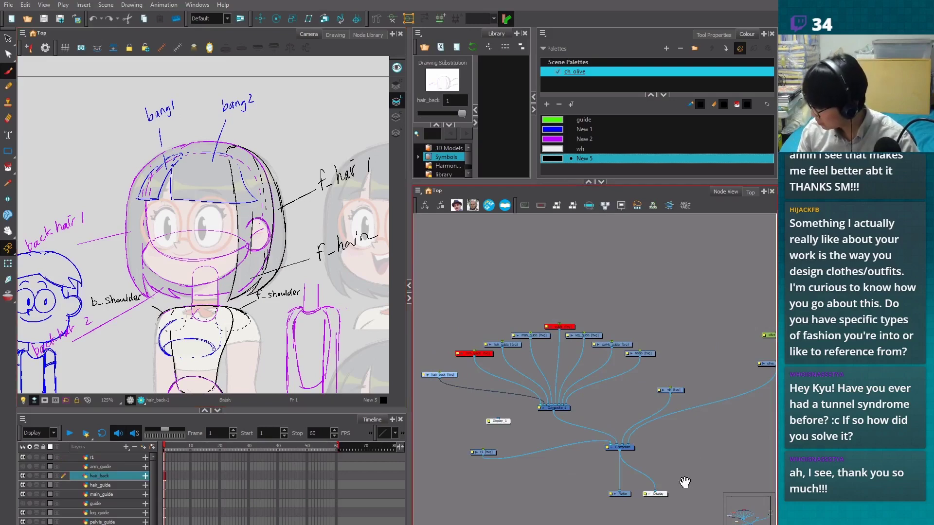
{"action": "left_click_drag", "start_coordinate": [685, 482], "coordinate": [617, 474]}
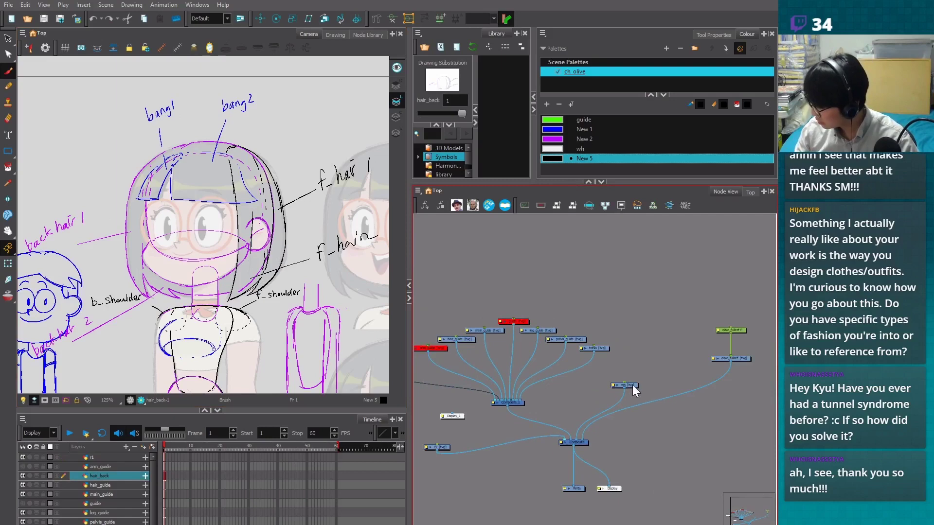
{"action": "left_click_drag", "start_coordinate": [646, 423], "coordinate": [678, 418]}
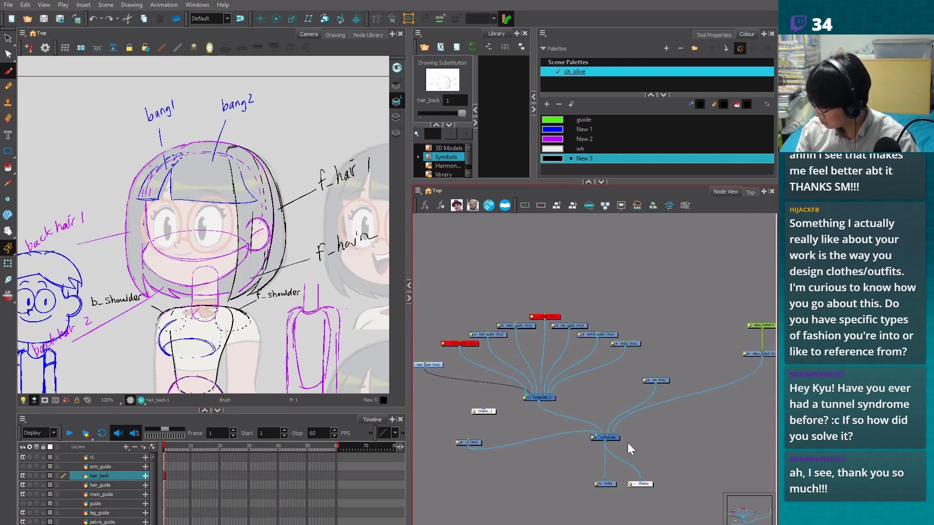
{"action": "left_click_drag", "start_coordinate": [608, 484], "coordinate": [577, 489]}
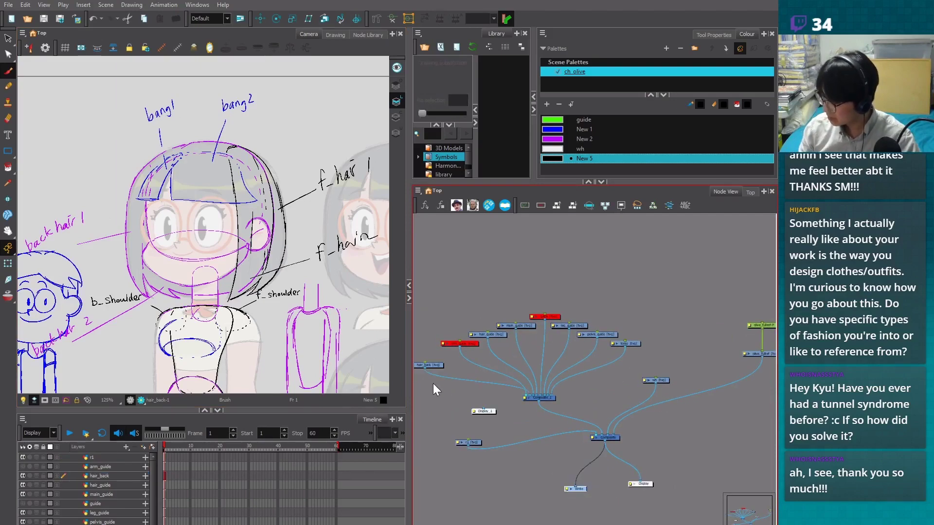
Disable the guide composite and the white overlay node, leaving the coloured character design displayed at full strength
{"action": "left_click", "coordinate": [546, 398]}
{"action": "key", "text": "d"}
{"action": "key", "text": "a"}
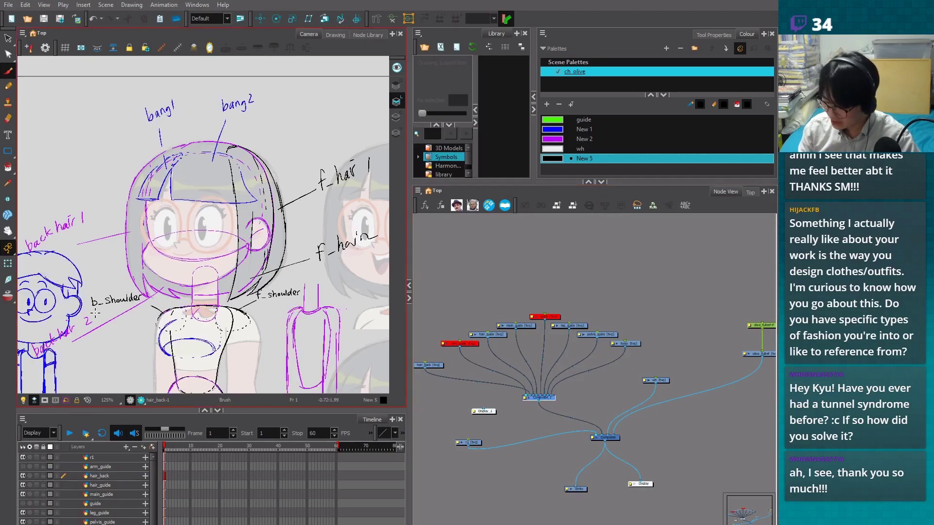
{"action": "left_click", "coordinate": [8, 265]}
{"action": "left_click", "coordinate": [541, 397]}
{"action": "key", "text": "d"}
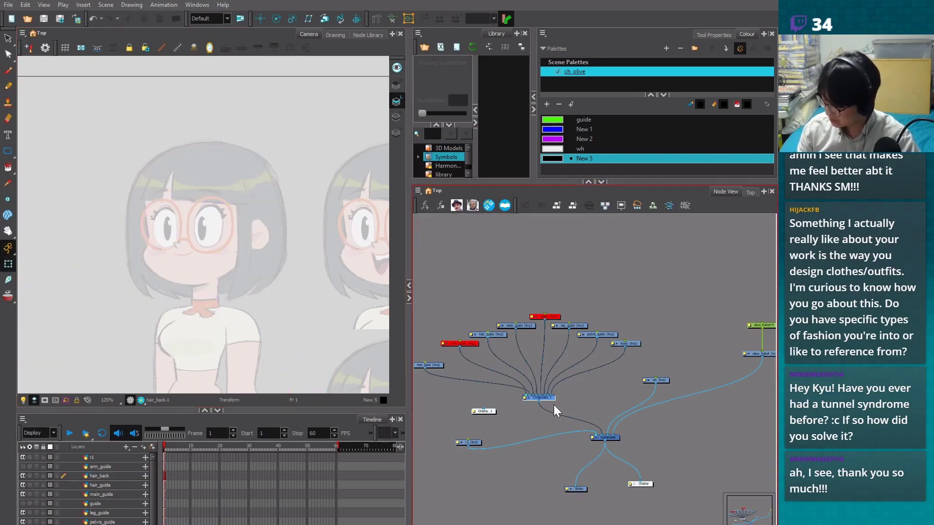
{"action": "key", "text": "2"}
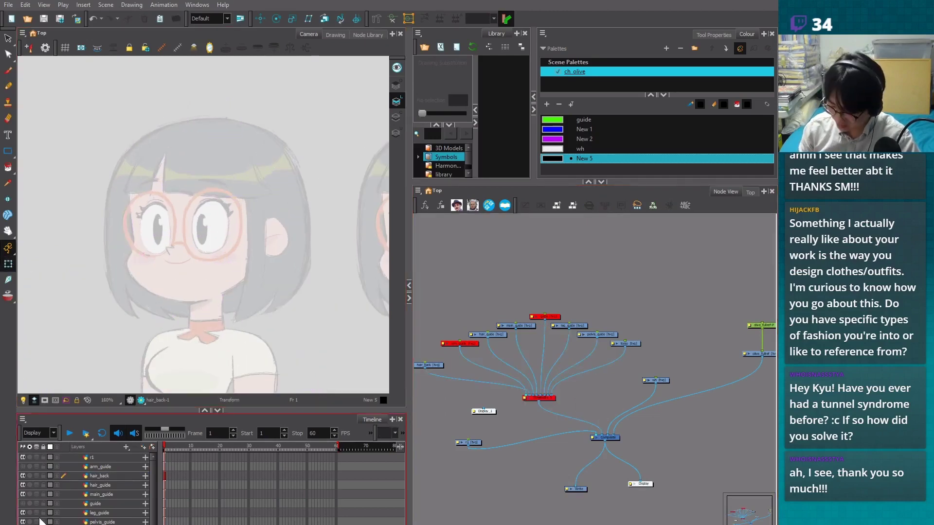
{"action": "left_click_drag", "start_coordinate": [152, 483], "coordinate": [153, 496]}
{"action": "key", "text": "d"}
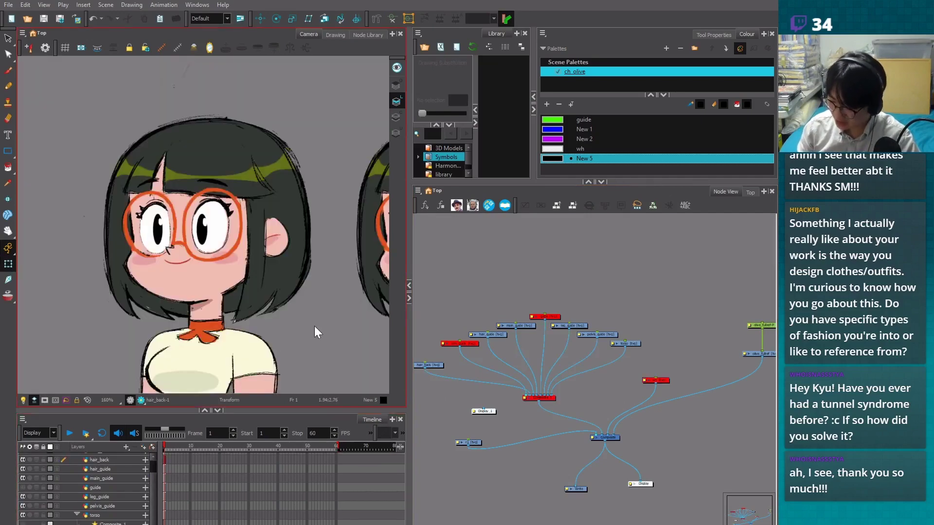
{"action": "key", "text": "space"}
{"action": "left_click_drag", "start_coordinate": [323, 325], "coordinate": [296, 362]}
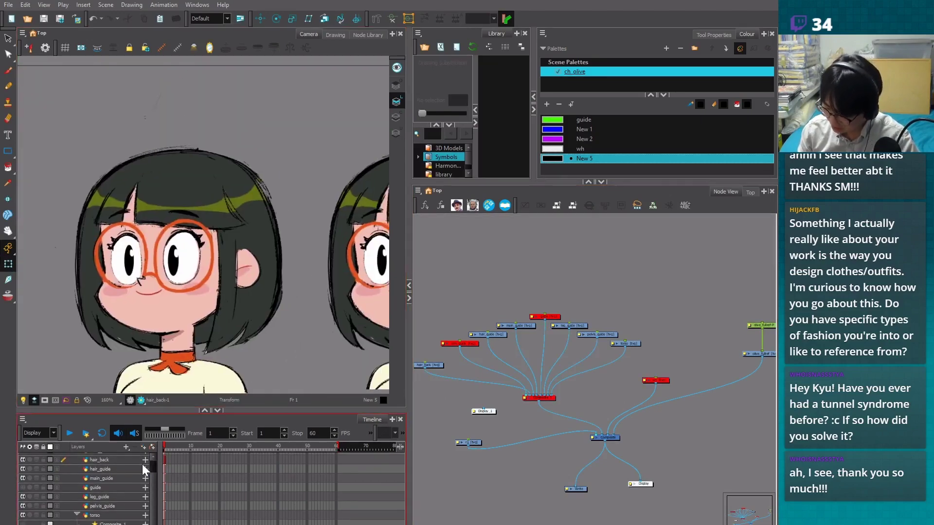
Select the r1 layer and check its contents by switching its visibility off and on
{"action": "scroll", "coordinate": [142, 462], "scroll_direction": "up", "scroll_amount": 1}
{"action": "left_click", "coordinate": [121, 458]}
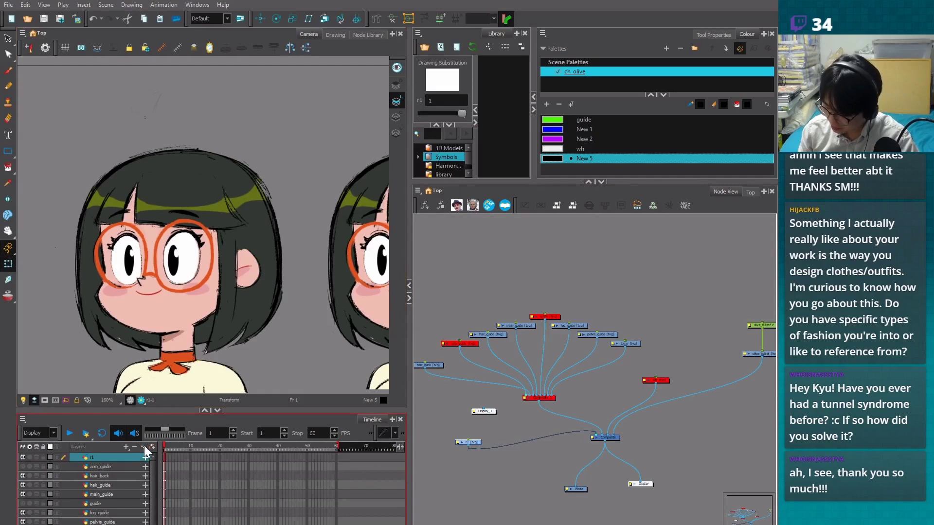
{"action": "left_click", "coordinate": [144, 446]}
{"action": "left_click", "coordinate": [436, 312]}
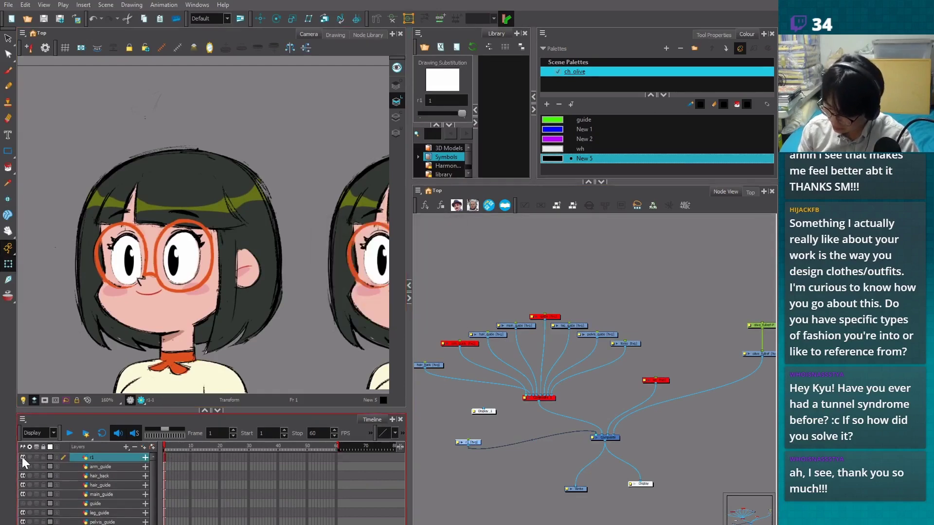
{"action": "left_click", "coordinate": [22, 457]}
{"action": "left_click", "coordinate": [22, 457]}
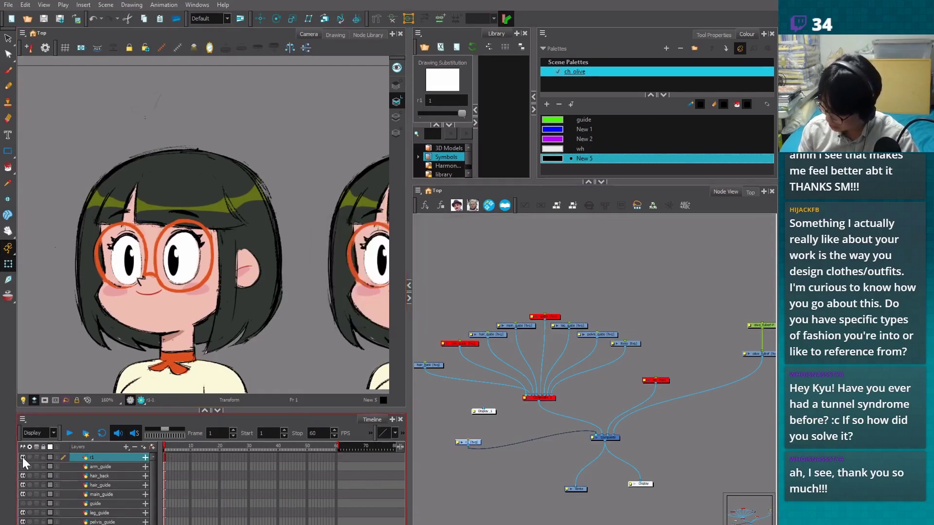
Add a vector drawing layer named r2 above the r1 layer
{"action": "left_click", "coordinate": [143, 446]}
{"action": "type", "text": "r2"}
{"action": "key", "text": "Return"}
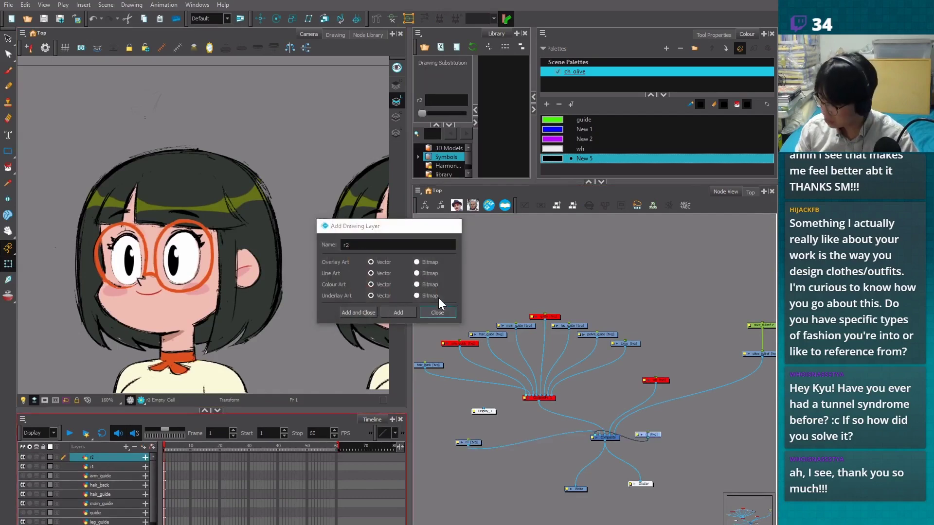
Create a palette swatch sampled from the dark hair colour and brush it over the first head's ear on layer r2
{"action": "key", "text": "alt+b"}
{"action": "left_click", "coordinate": [546, 103]}
{"action": "left_click", "coordinate": [546, 103]}
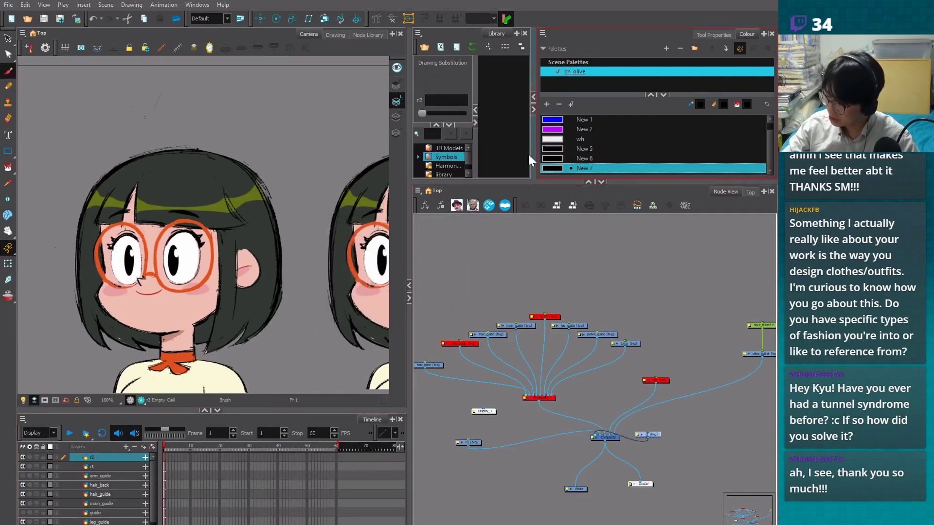
{"action": "double_click", "coordinate": [556, 170]}
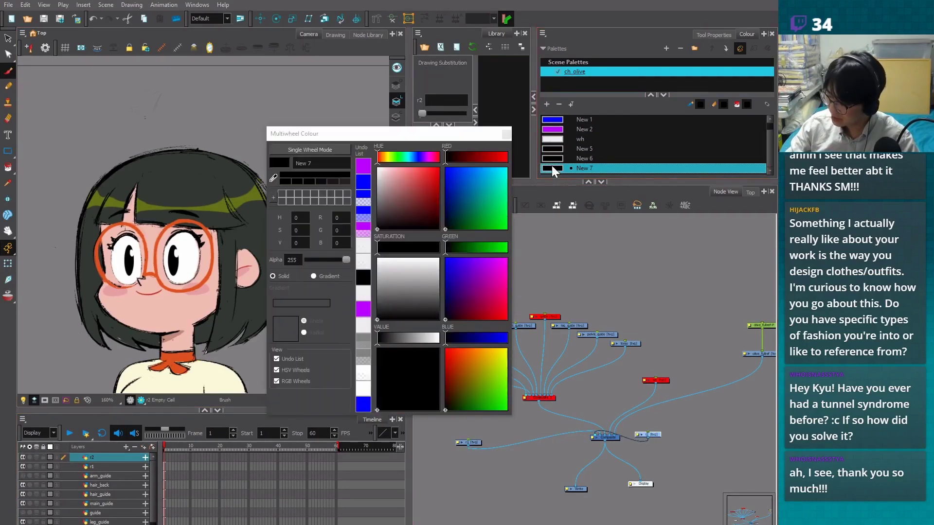
{"action": "left_click", "coordinate": [273, 178]}
{"action": "left_click", "coordinate": [245, 236]}
{"action": "left_click", "coordinate": [505, 134]}
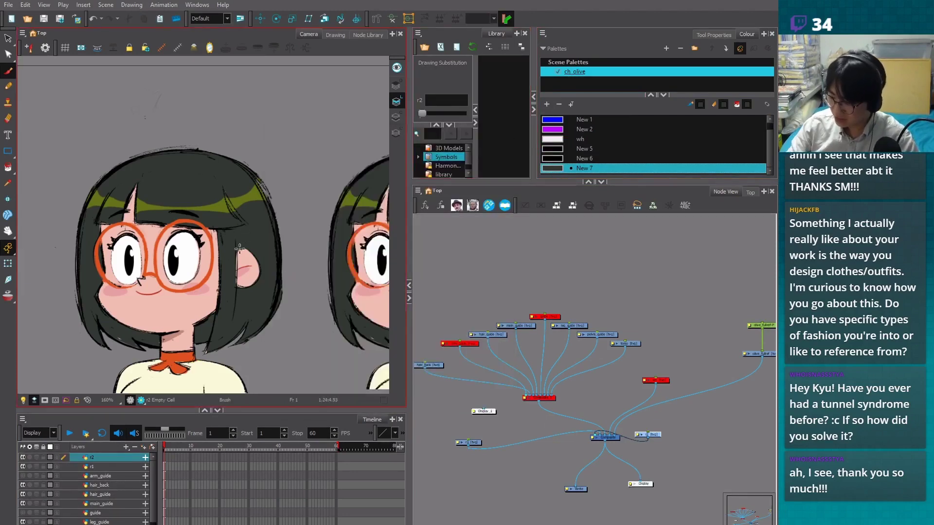
{"action": "mouse_move", "coordinate": [240, 248]}
{"action": "left_mouse_down"}
{"action": "mouse_move", "coordinate": [255, 267]}
{"action": "mouse_move", "coordinate": [236, 233]}
{"action": "mouse_move", "coordinate": [238, 304]}
{"action": "left_mouse_up"}
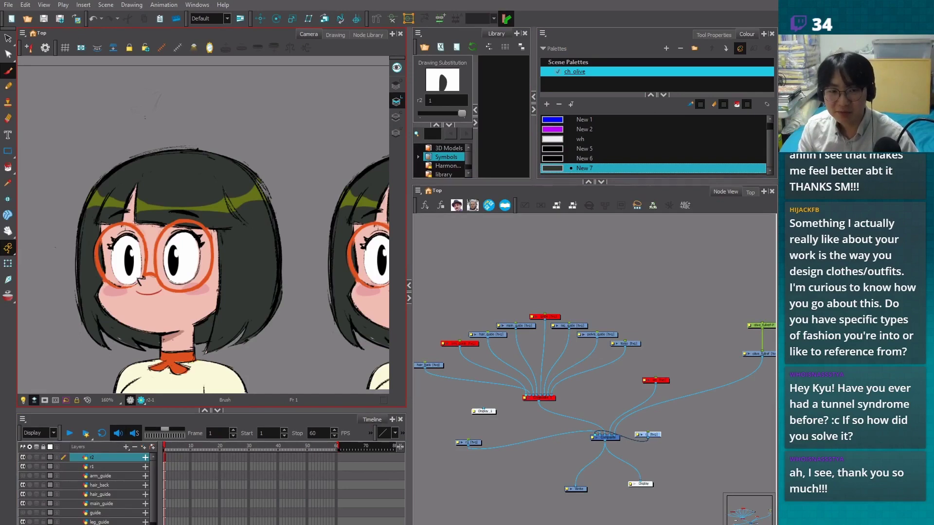
Move the r2 node near the r1 node and compare the head with the ear patch disabled and enabled
{"action": "left_click_drag", "start_coordinate": [651, 434], "coordinate": [438, 403]}
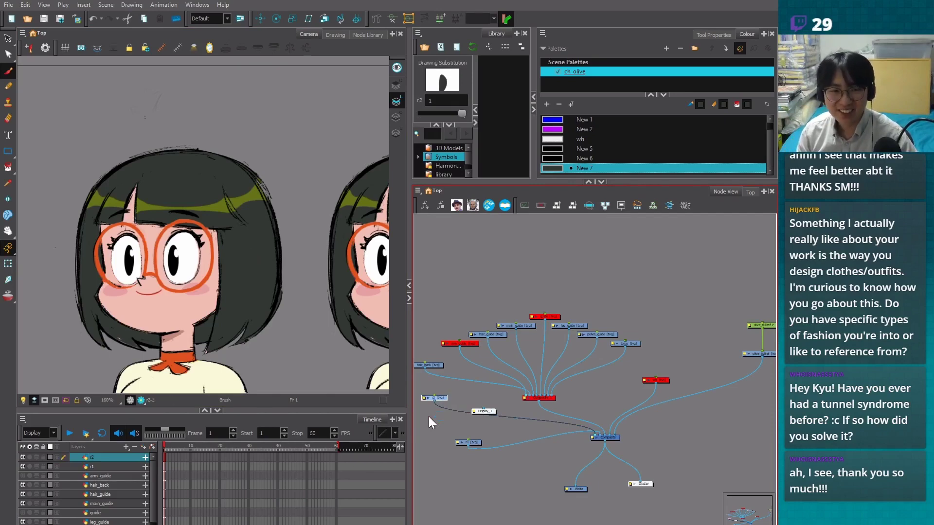
{"action": "key", "text": "d"}
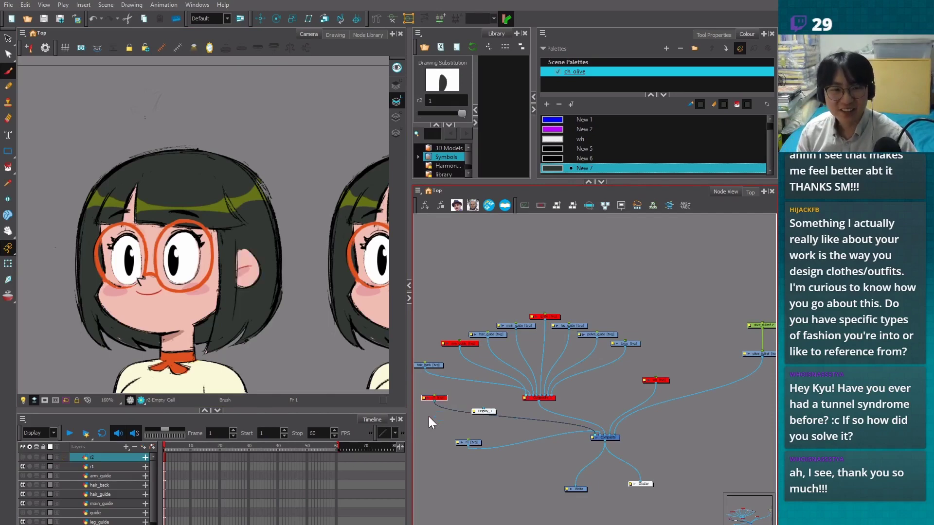
{"action": "key", "text": "a"}
Widen the camera view and compare the head with its ear covered against the neighbouring heads with visible ears
{"action": "key", "text": "1"}
{"action": "key", "text": "1"}
{"action": "key", "text": "1"}
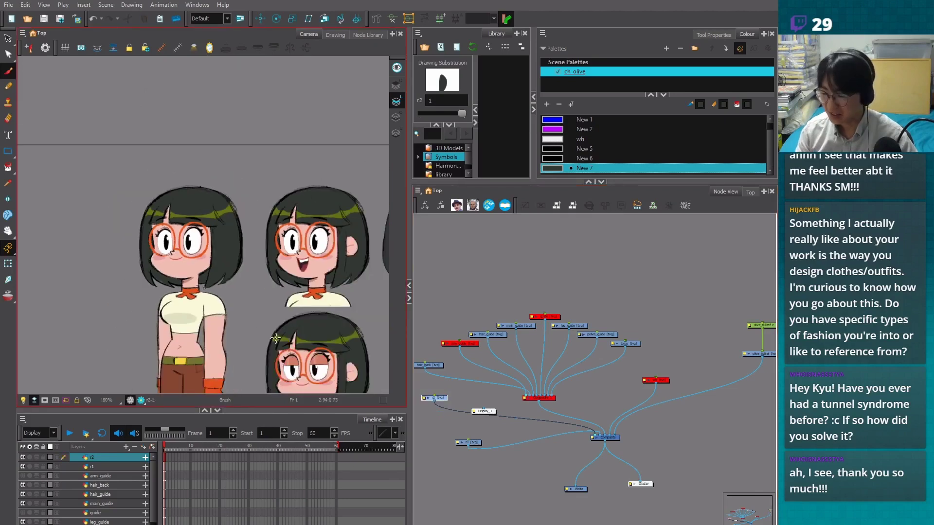
{"action": "left_click_drag", "start_coordinate": [281, 339], "coordinate": [258, 298]}
{"action": "scroll", "coordinate": [257, 298], "scroll_direction": "up", "scroll_amount": 2}
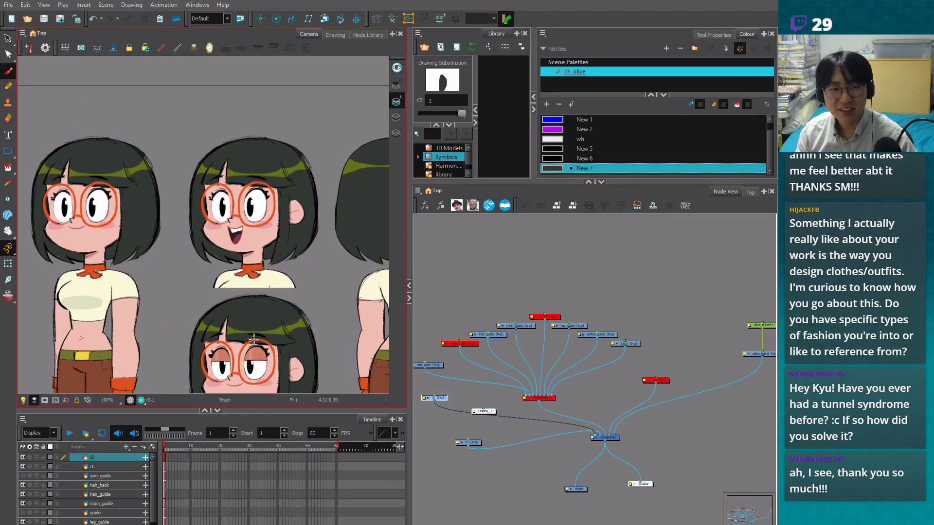
{"action": "left_click_drag", "start_coordinate": [408, 340], "coordinate": [469, 340]}
{"action": "scroll", "coordinate": [369, 347], "scroll_direction": "up", "scroll_amount": 1}
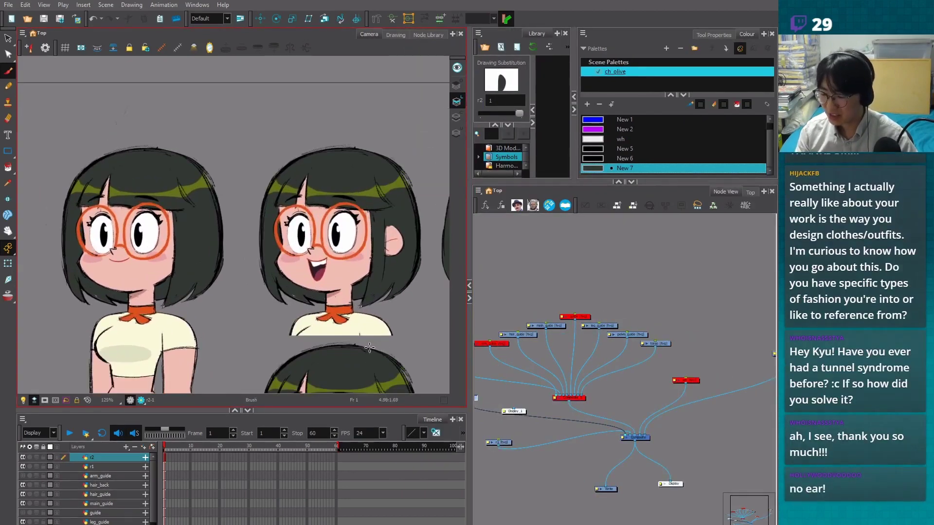
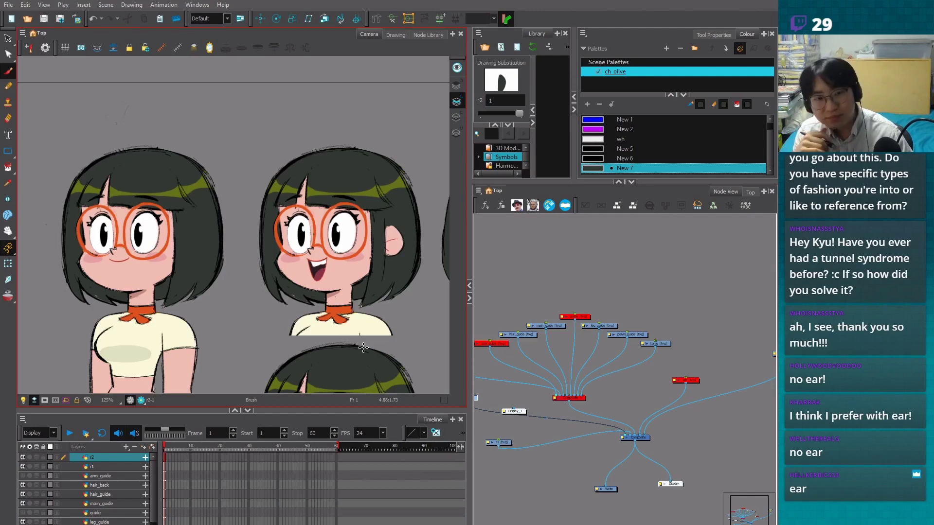
Disable the r2 node so the front hair piece covering the first head's ear is hidden
{"action": "scroll", "coordinate": [364, 347], "scroll_direction": "down", "scroll_amount": 4}
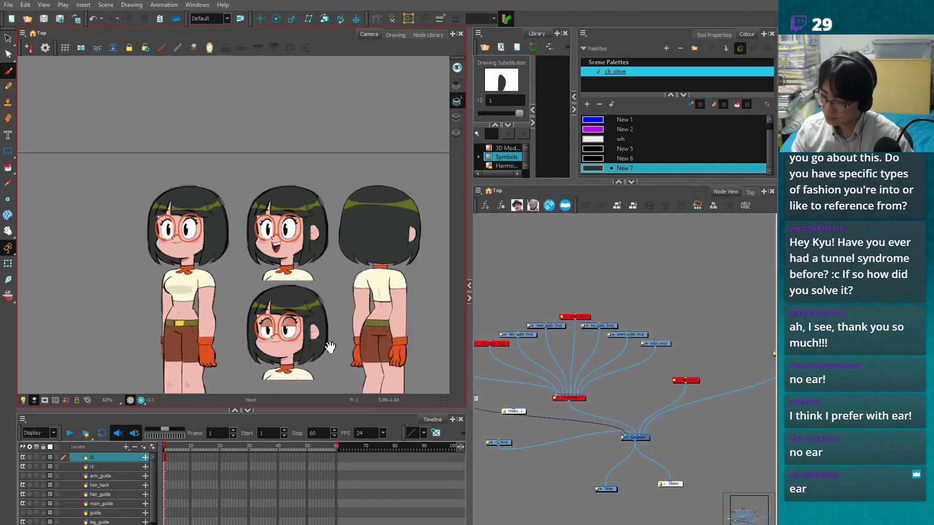
{"action": "left_click_drag", "start_coordinate": [330, 345], "coordinate": [308, 319]}
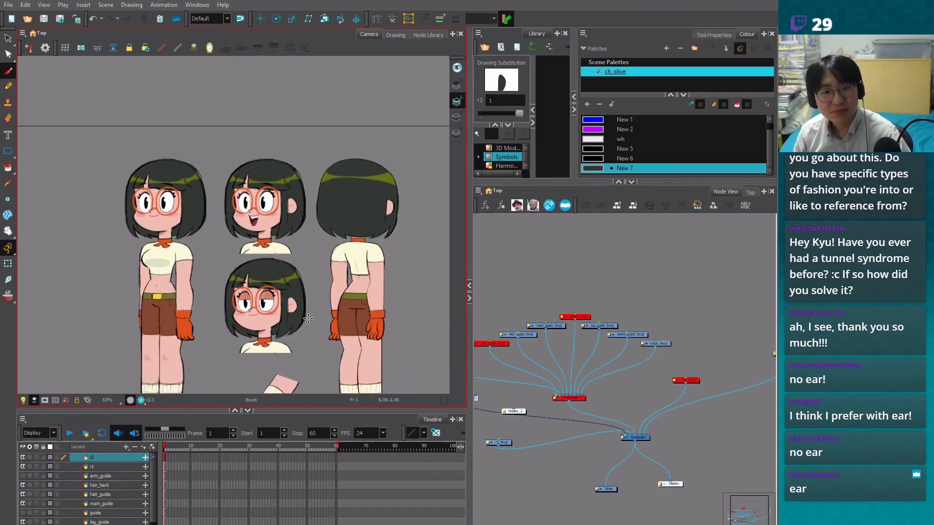
{"action": "scroll", "coordinate": [308, 318], "scroll_direction": "up", "scroll_amount": 1}
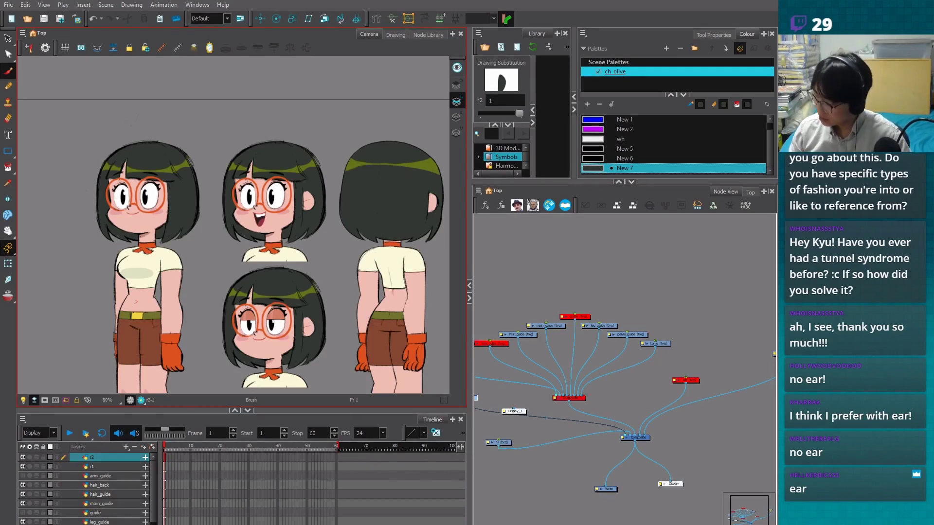
{"action": "left_click_drag", "start_coordinate": [483, 407], "coordinate": [539, 443]}
{"action": "key", "text": "d"}
{"action": "left_click", "coordinate": [538, 450]}
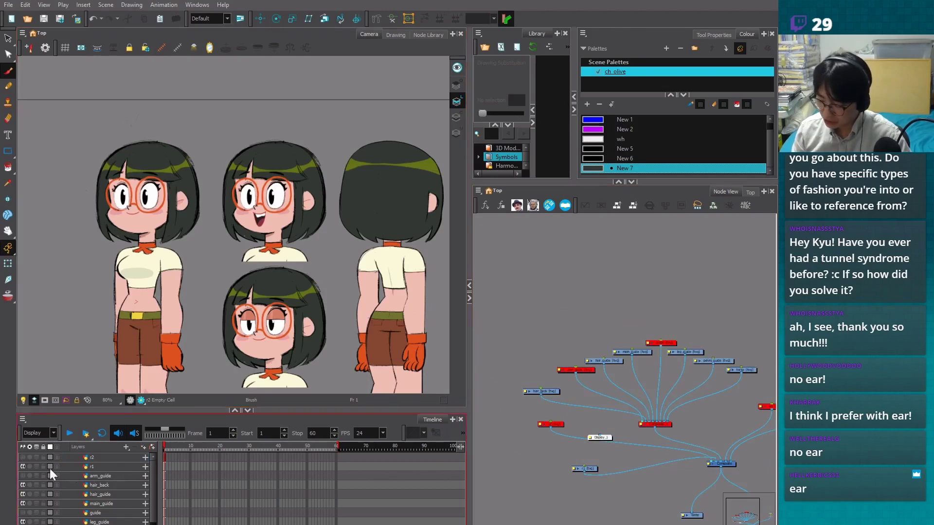
Toggle the r2 layer on and off to compare the first head with and without the ear
{"action": "scroll", "coordinate": [241, 322], "scroll_direction": "up", "scroll_amount": 2}
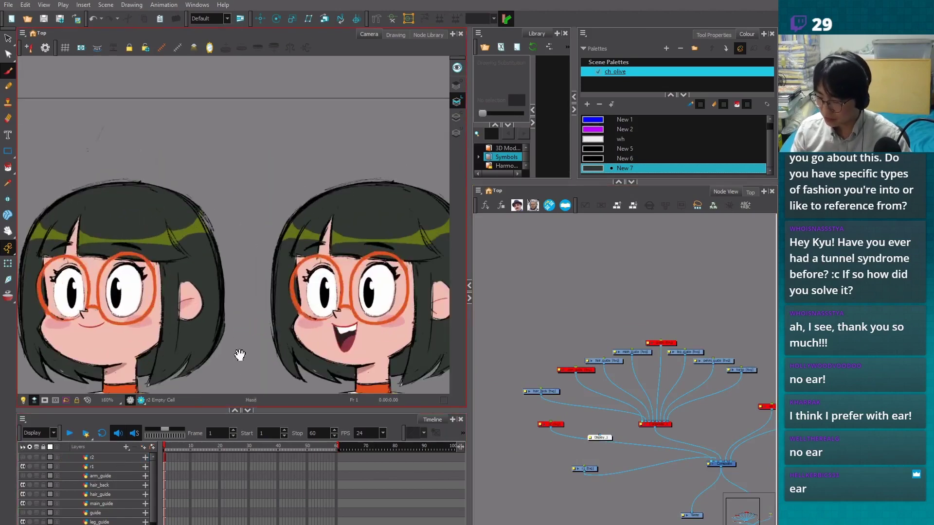
{"action": "scroll", "coordinate": [254, 293], "scroll_direction": "up", "scroll_amount": 1}
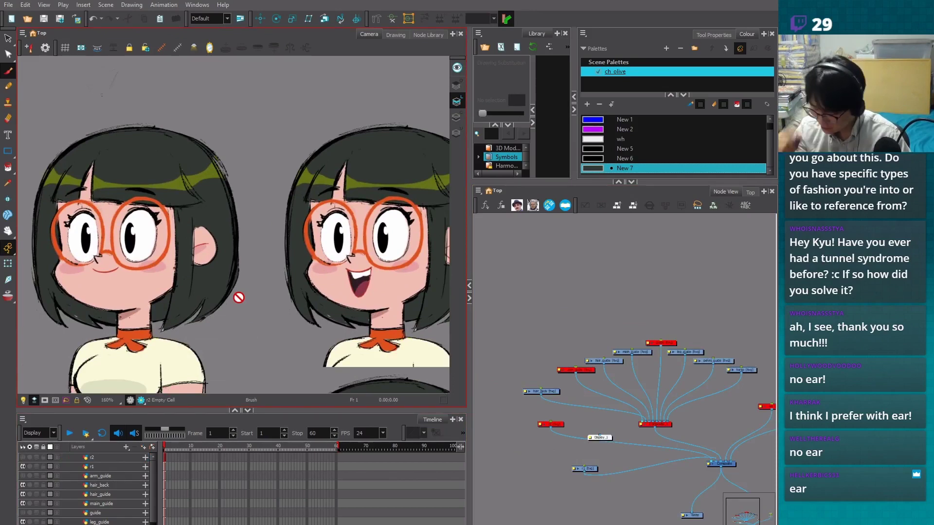
{"action": "left_click", "coordinate": [22, 457]}
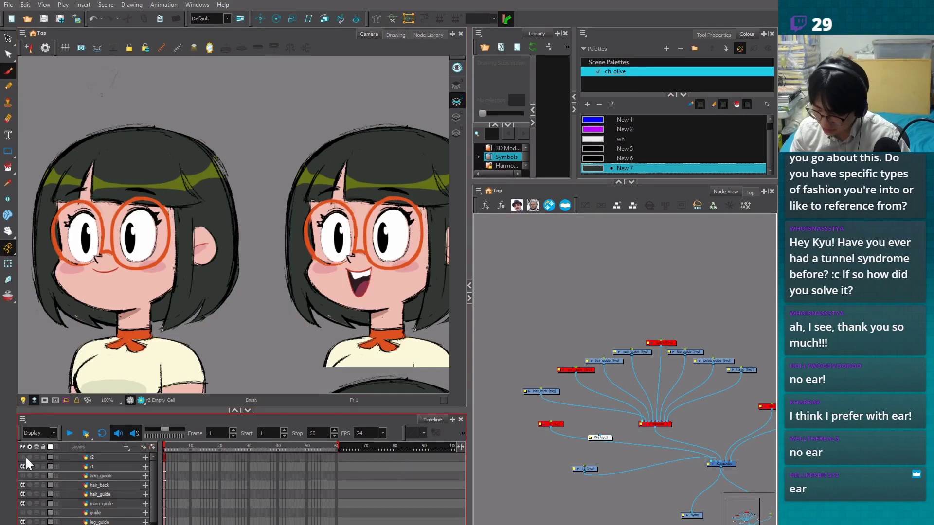
{"action": "left_click", "coordinate": [125, 459]}
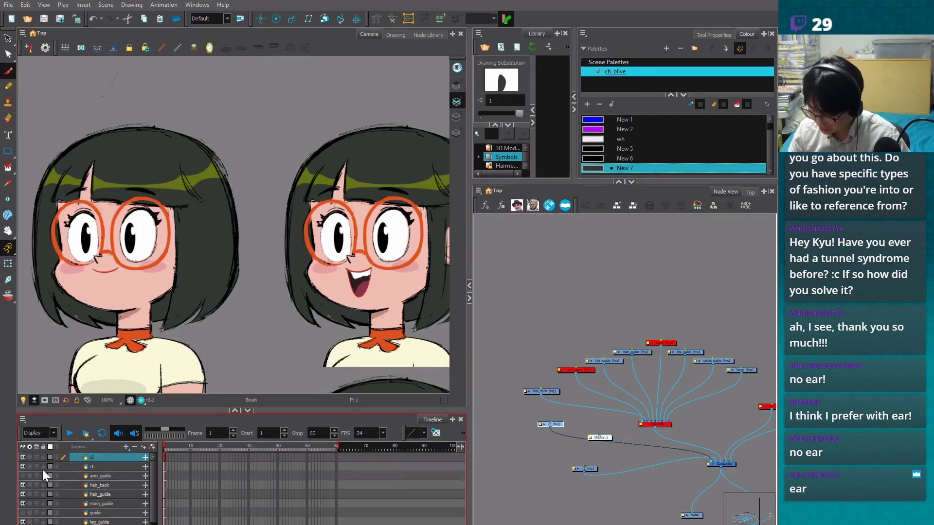
{"action": "left_click", "coordinate": [23, 457]}
Add a vector drawing layer with the default name Drawing directly above the r1 layer
{"action": "left_click", "coordinate": [117, 466]}
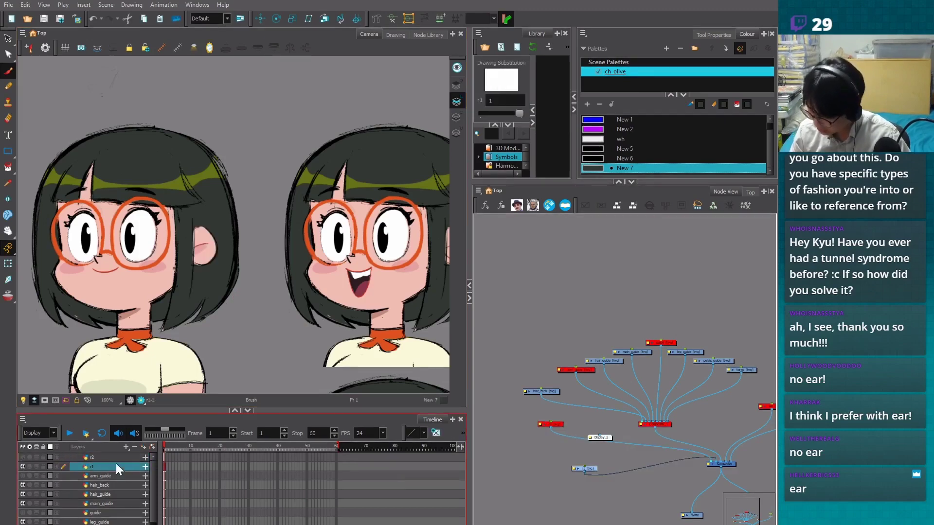
{"action": "left_click", "coordinate": [143, 446]}
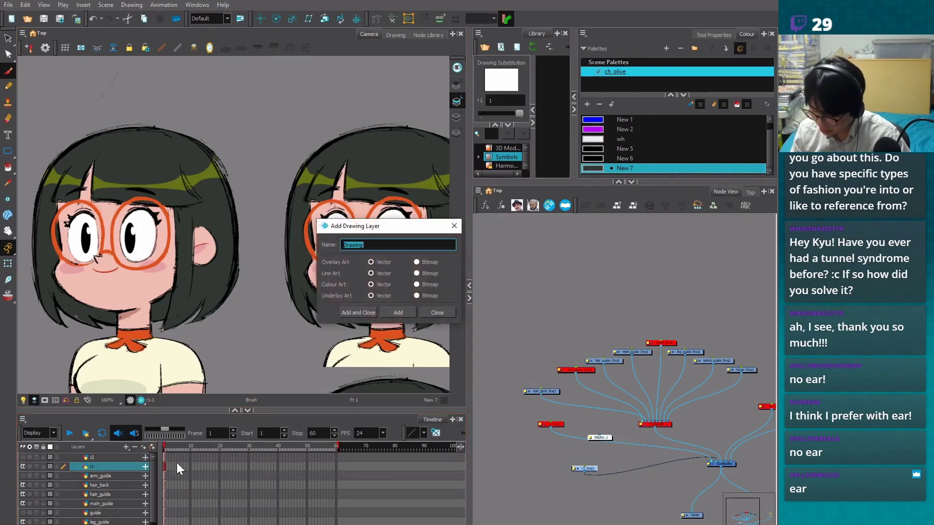
{"action": "left_click", "coordinate": [404, 312]}
{"action": "left_click", "coordinate": [425, 313]}
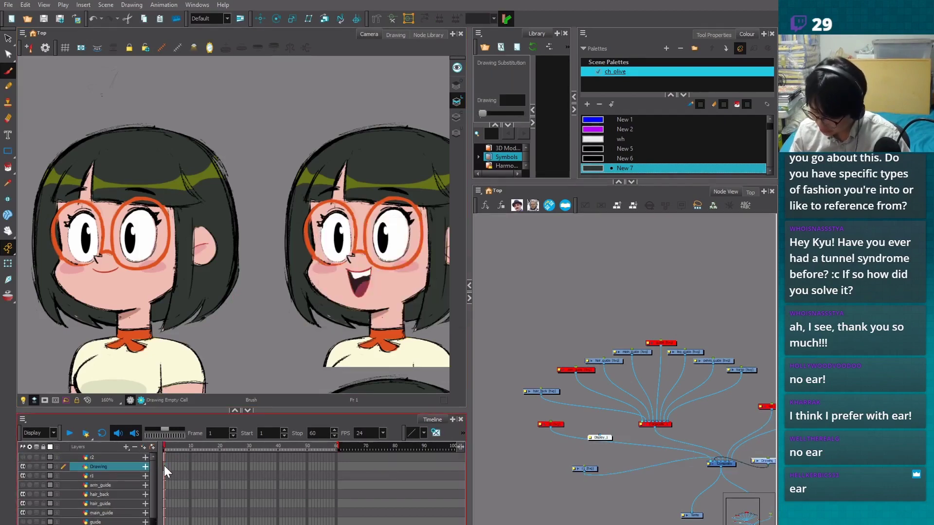
Enable the guides' composite node to show the construction lines and select frame 1 of the Drawing layer
{"action": "left_click", "coordinate": [657, 425]}
{"action": "key", "text": "a"}
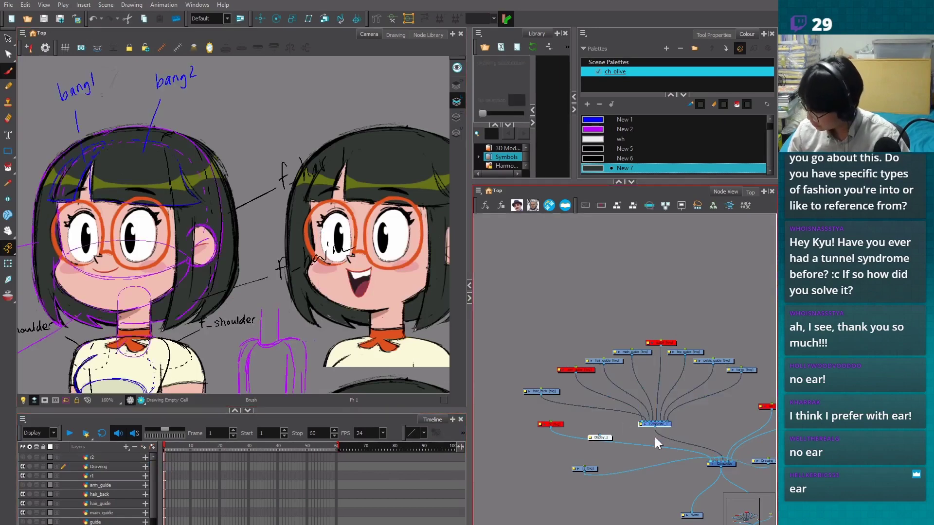
{"action": "left_click", "coordinate": [165, 465]}
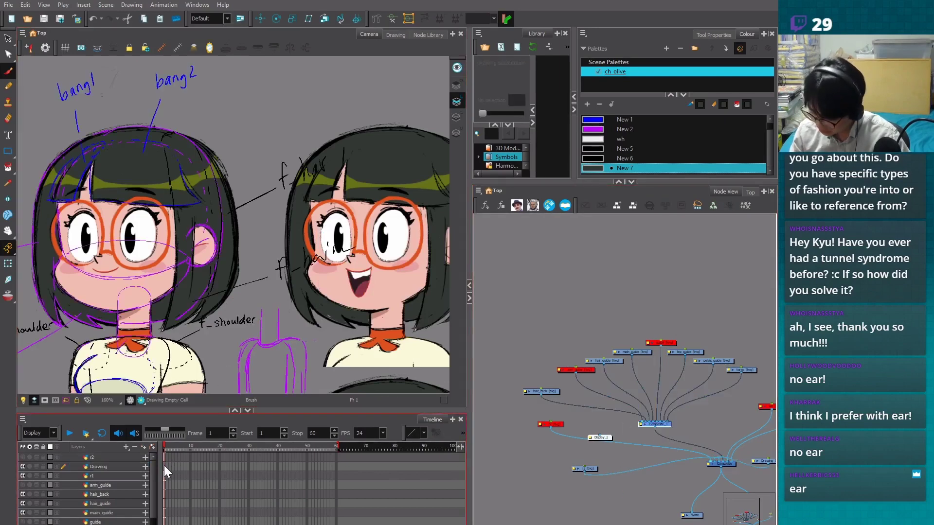
{"action": "left_click", "coordinate": [164, 466]}
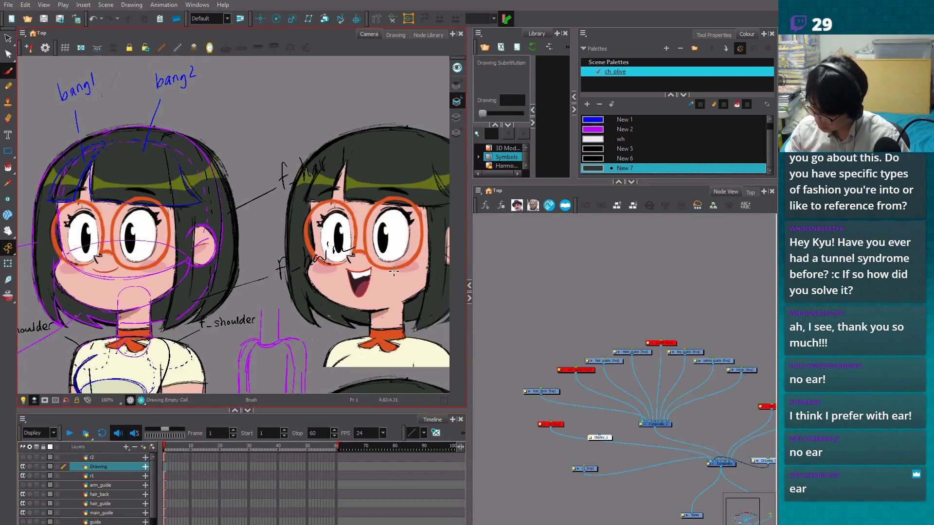
Move the new Drawing node up beside the group of guide nodes
{"action": "key", "text": "1"}
{"action": "left_click_drag", "start_coordinate": [621, 481], "coordinate": [553, 449]}
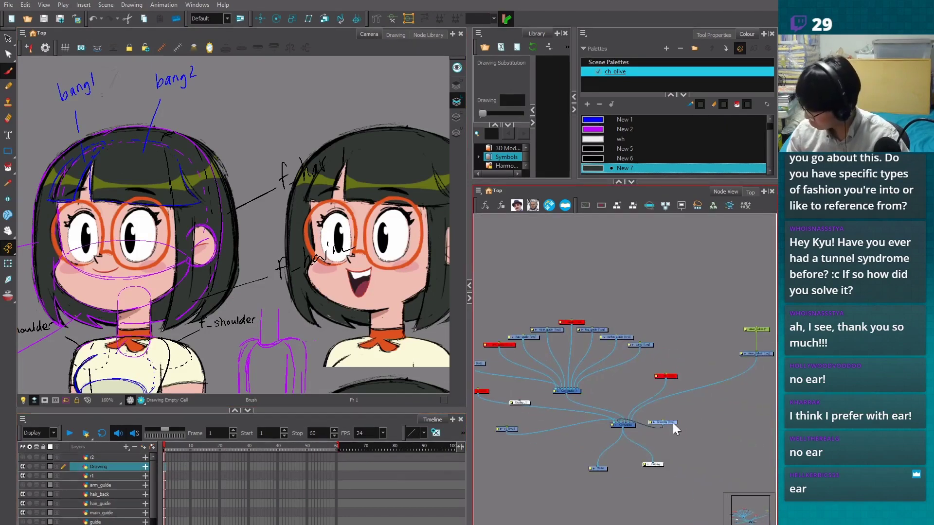
{"action": "mouse_move", "coordinate": [672, 422]}
{"action": "left_mouse_down"}
{"action": "mouse_move", "coordinate": [554, 381]}
{"action": "mouse_move", "coordinate": [532, 326]}
{"action": "left_mouse_up"}
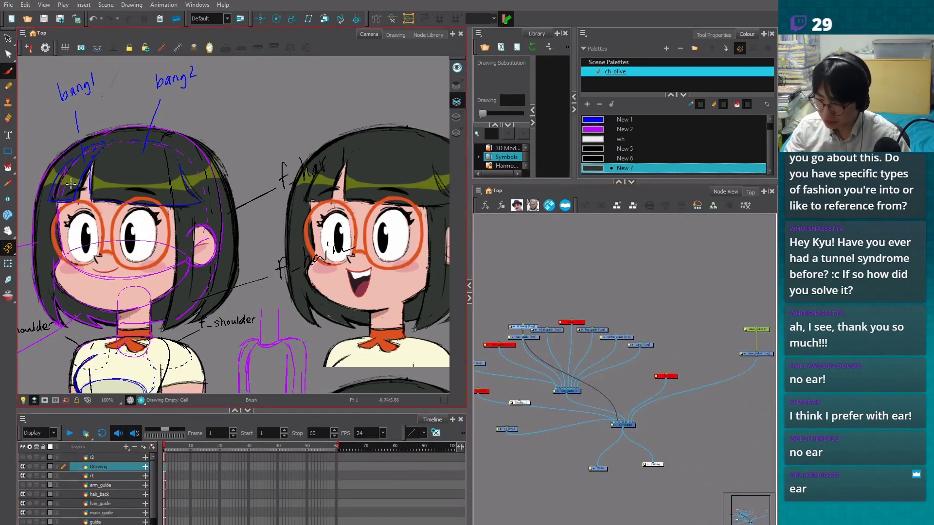
{"action": "left_click", "coordinate": [611, 377]}
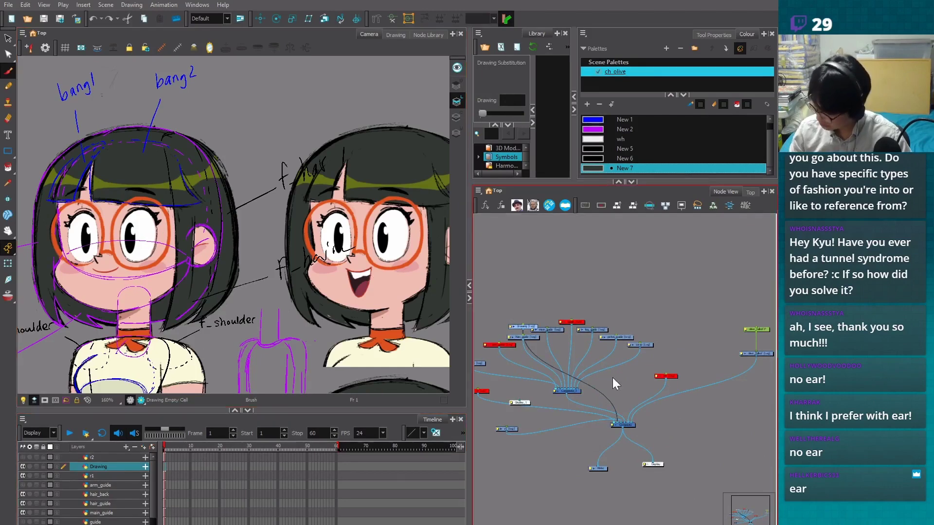
Enable the white wh overlay node to fade the character art and choose the New 6 swatch
{"action": "left_click", "coordinate": [664, 376]}
{"action": "key", "text": "a"}
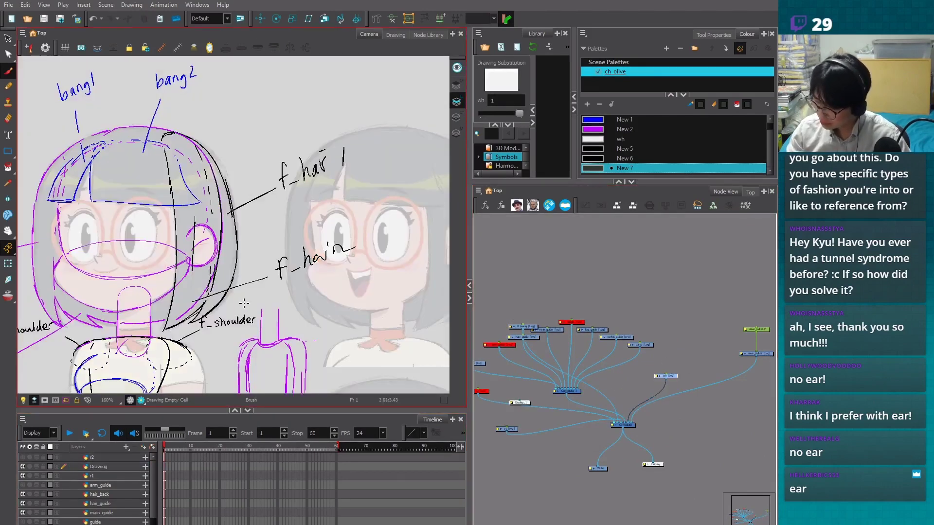
{"action": "left_click", "coordinate": [628, 147]}
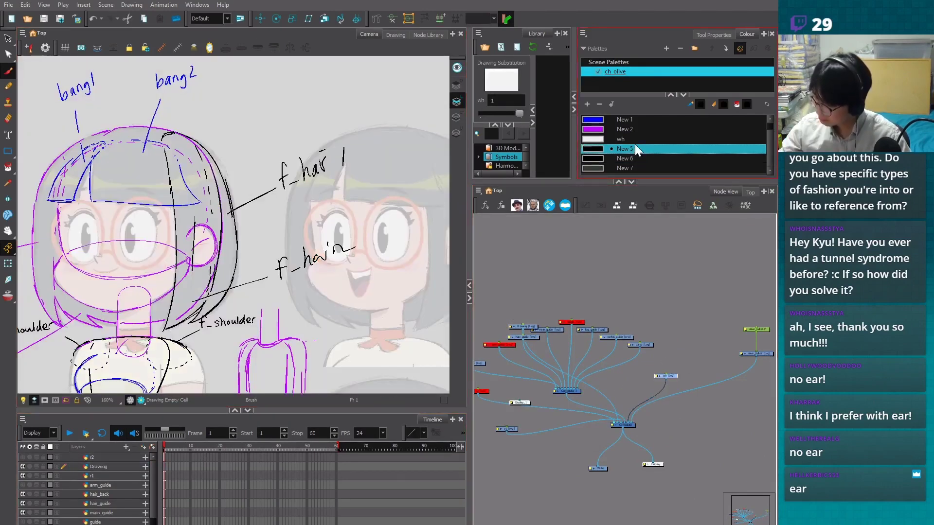
{"action": "left_click", "coordinate": [632, 157]}
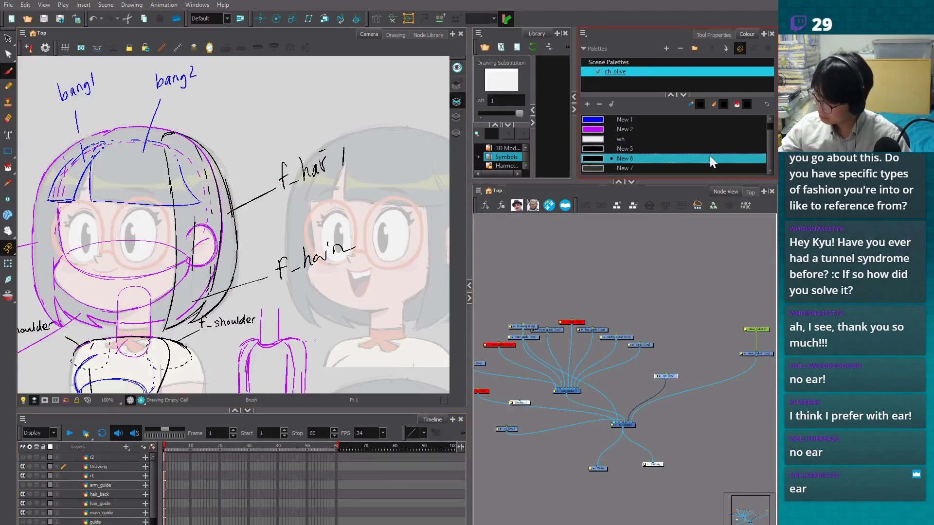
Try brush marks around the first head's ear and side hair, and undo them
{"action": "left_click_drag", "start_coordinate": [313, 273], "coordinate": [345, 267]}
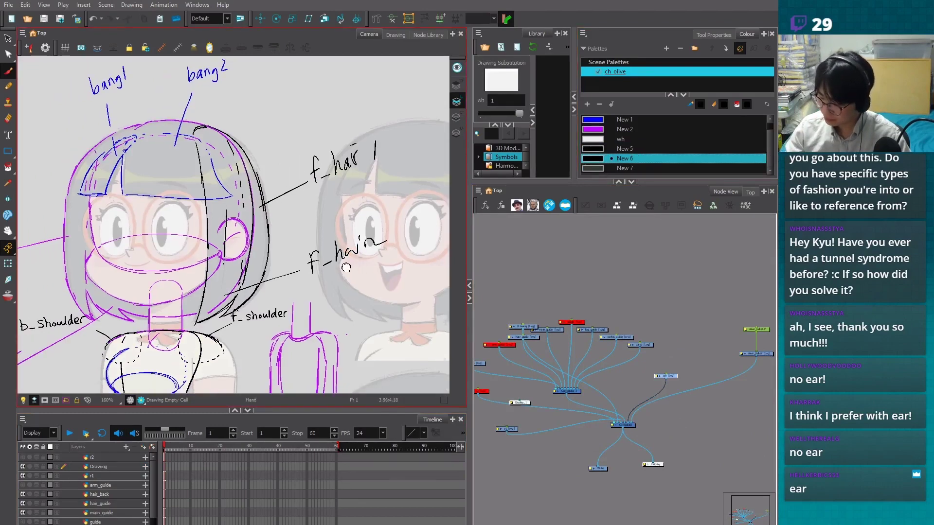
{"action": "key", "text": "2"}
{"action": "key", "text": "2"}
{"action": "left_click_drag", "start_coordinate": [234, 218], "coordinate": [253, 303]}
{"action": "key", "text": "ctrl+z"}
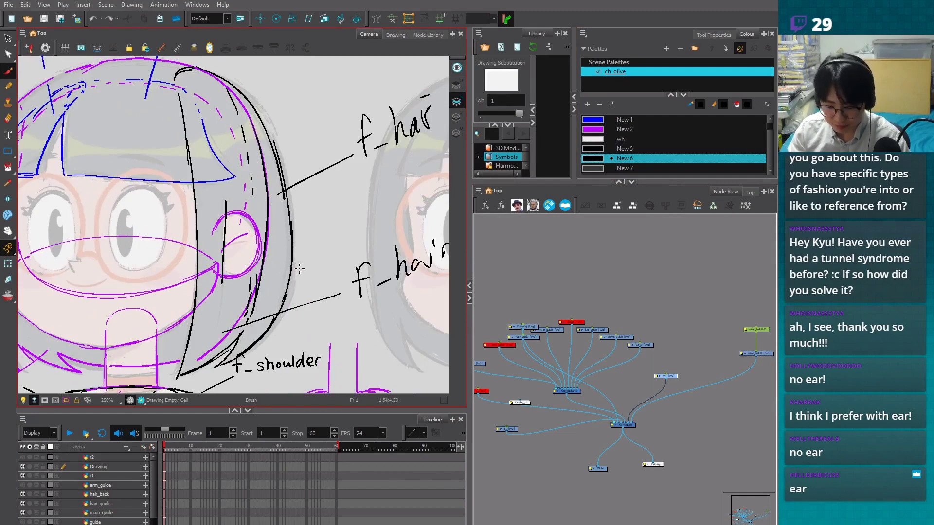
{"action": "key", "text": "["}
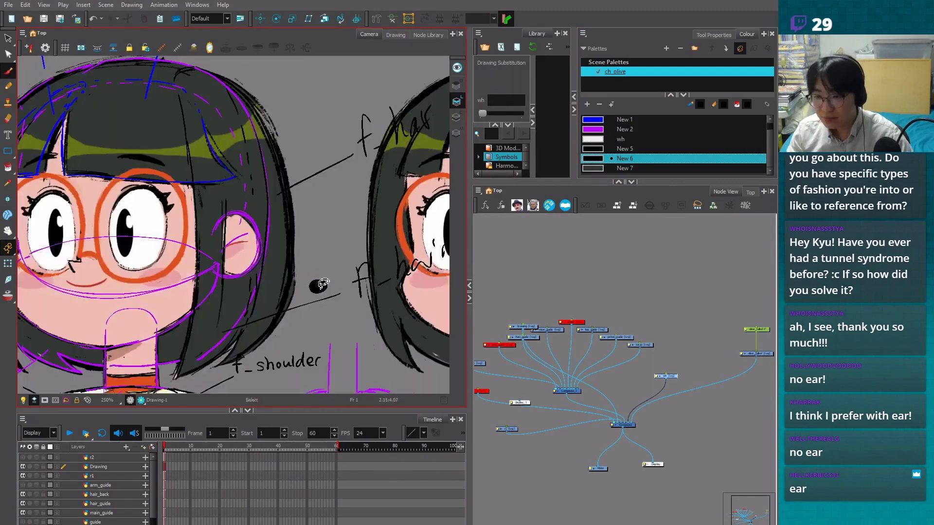
{"action": "key", "text": "ctrl+z"}
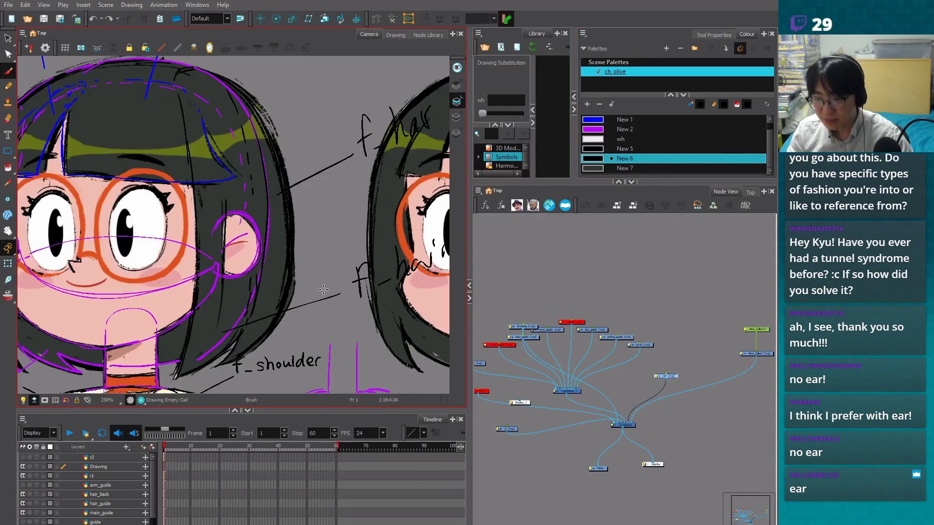
Select frame 1 of the Drawing layer, try a brush line along the hair beside the ear, and undo it
{"action": "left_click", "coordinate": [164, 462]}
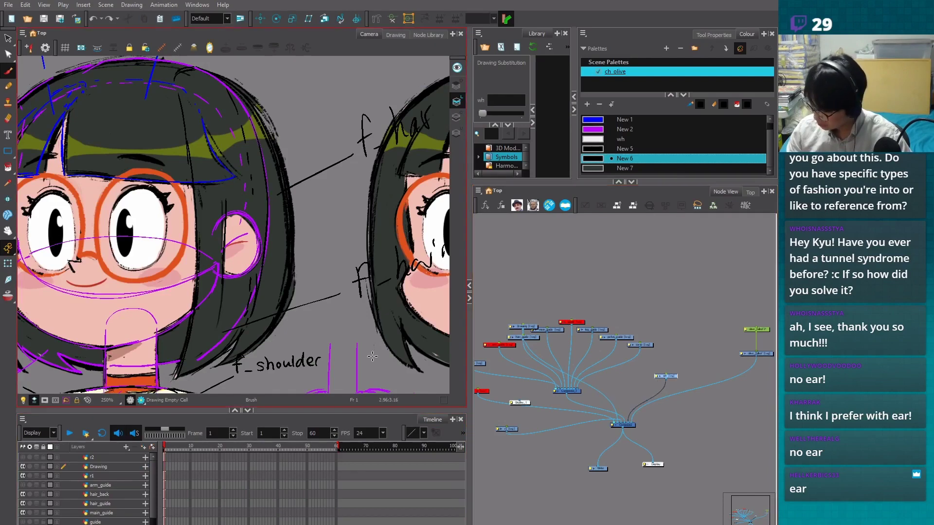
{"action": "left_click", "coordinate": [173, 446]}
{"action": "left_click", "coordinate": [165, 465]}
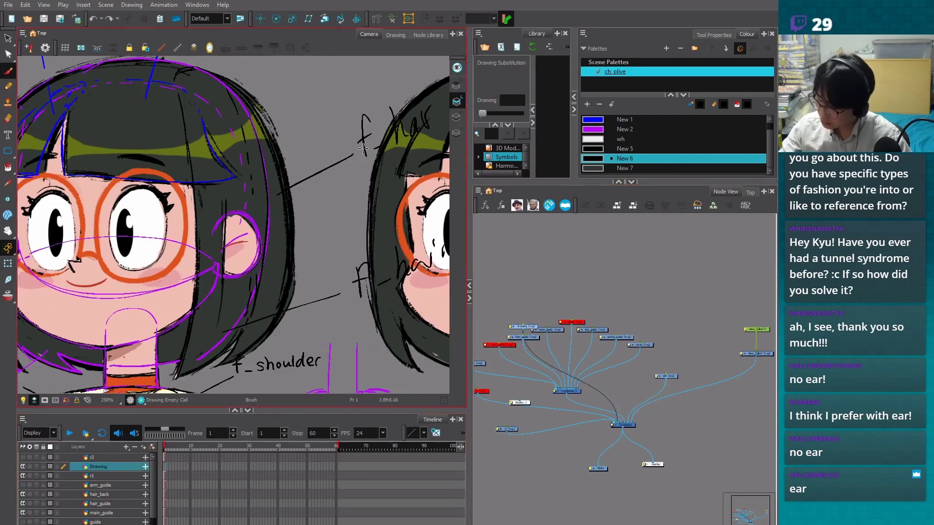
{"action": "mouse_move", "coordinate": [268, 176]}
{"action": "left_mouse_down"}
{"action": "mouse_move", "coordinate": [229, 204]}
{"action": "mouse_move", "coordinate": [250, 321]}
{"action": "left_mouse_up"}
{"action": "key", "text": "ctrl+z"}
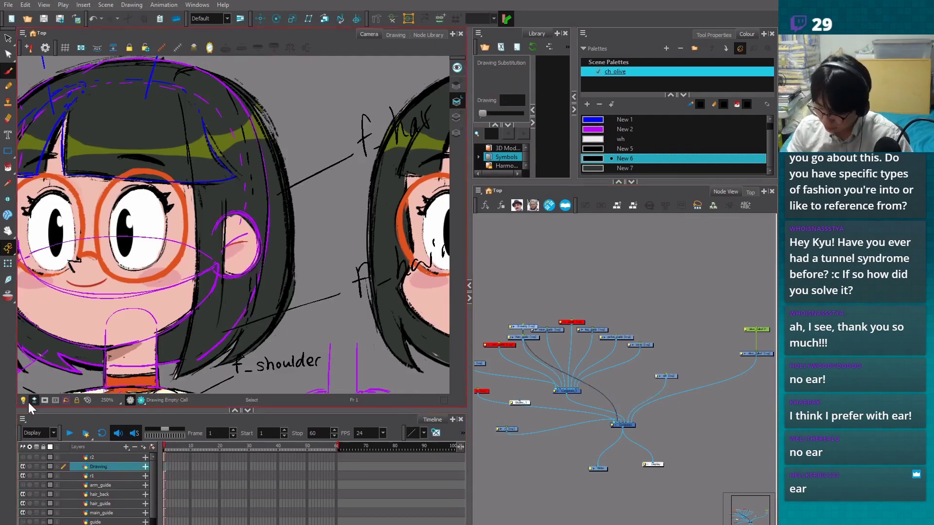
Turn on the light table to dim the other layers and adjust the brush size
{"action": "left_click", "coordinate": [23, 401]}
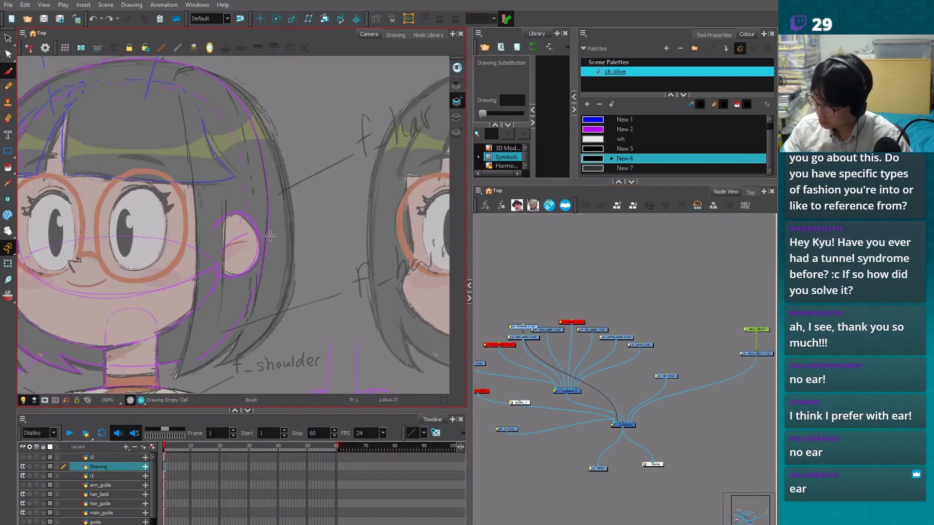
{"action": "key", "text": "o"}
{"action": "left_click_drag", "start_coordinate": [286, 250], "coordinate": [303, 250]}
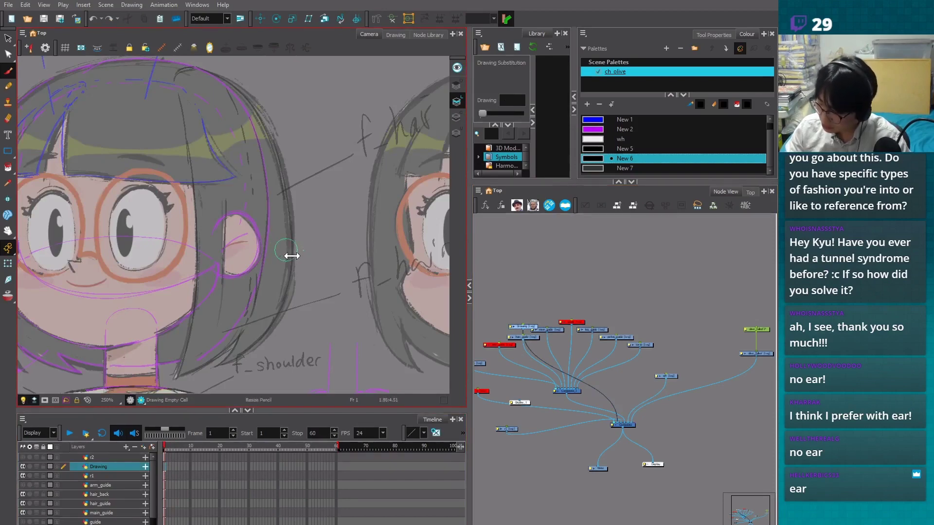
{"action": "key", "text": "2"}
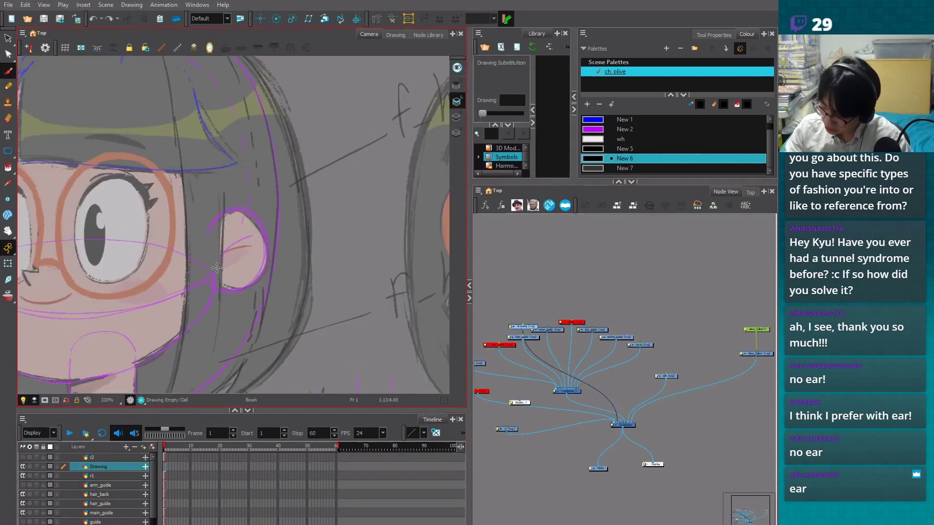
Try a brush line running down from the base of the ear and undo it
{"action": "left_click_drag", "start_coordinate": [217, 273], "coordinate": [195, 321]}
{"action": "key", "text": "space"}
{"action": "left_click_drag", "start_coordinate": [270, 231], "coordinate": [324, 278]}
{"action": "key", "text": "ctrl+z"}
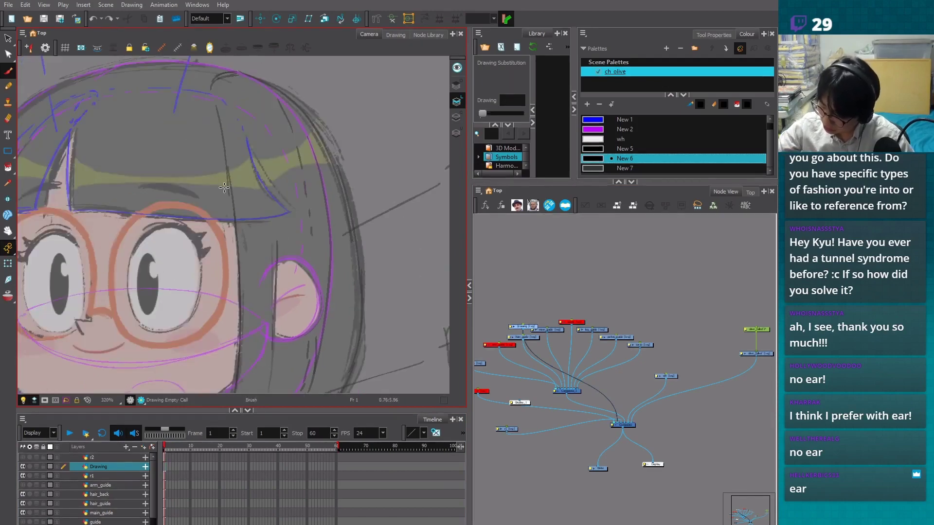
Draw a curved line from the hair highlight down to the top of the ear and outline the ear
{"action": "left_click_drag", "start_coordinate": [232, 188], "coordinate": [266, 269]}
{"action": "left_click_drag", "start_coordinate": [242, 221], "coordinate": [255, 251]}
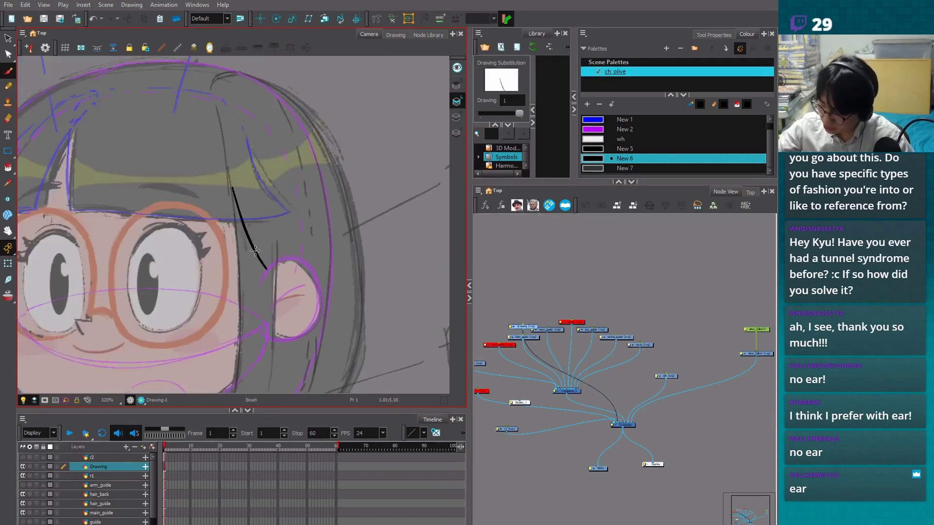
{"action": "key", "text": "1"}
{"action": "key", "text": "ctrl+z"}
{"action": "mouse_move", "coordinate": [237, 208]}
{"action": "left_mouse_down"}
{"action": "mouse_move", "coordinate": [257, 251]}
{"action": "mouse_move", "coordinate": [288, 258]}
{"action": "mouse_move", "coordinate": [316, 285]}
{"action": "mouse_move", "coordinate": [318, 314]}
{"action": "left_mouse_up"}
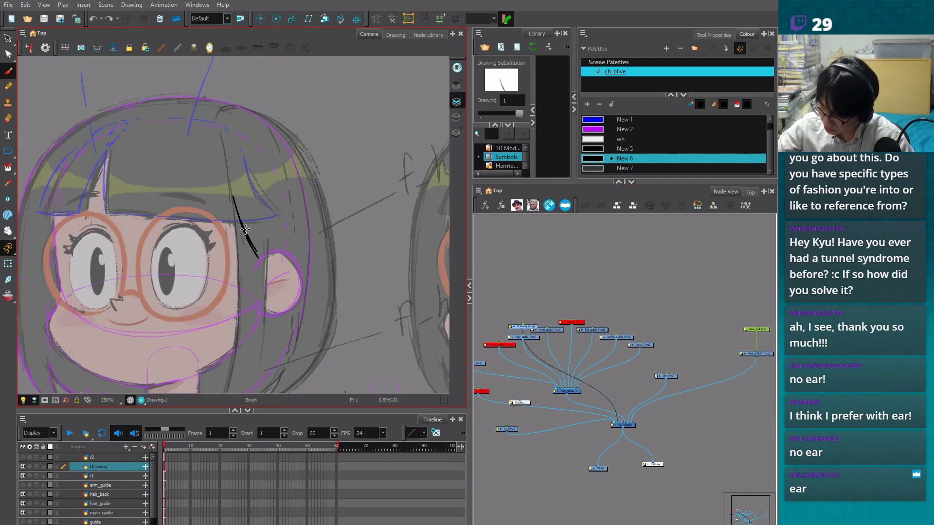
{"action": "key", "text": "2"}
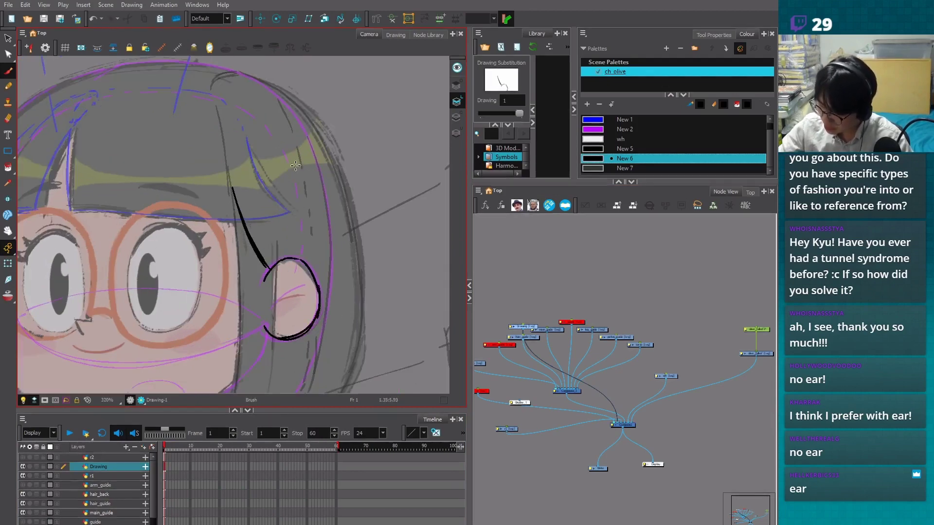
Draw a second line from the hair highlight down to the upper back of the ear
{"action": "left_click_drag", "start_coordinate": [298, 172], "coordinate": [302, 251]}
{"action": "left_click_drag", "start_coordinate": [299, 209], "coordinate": [301, 262]}
{"action": "key", "text": "1"}
{"action": "key", "text": "1"}
{"action": "key", "text": "2"}
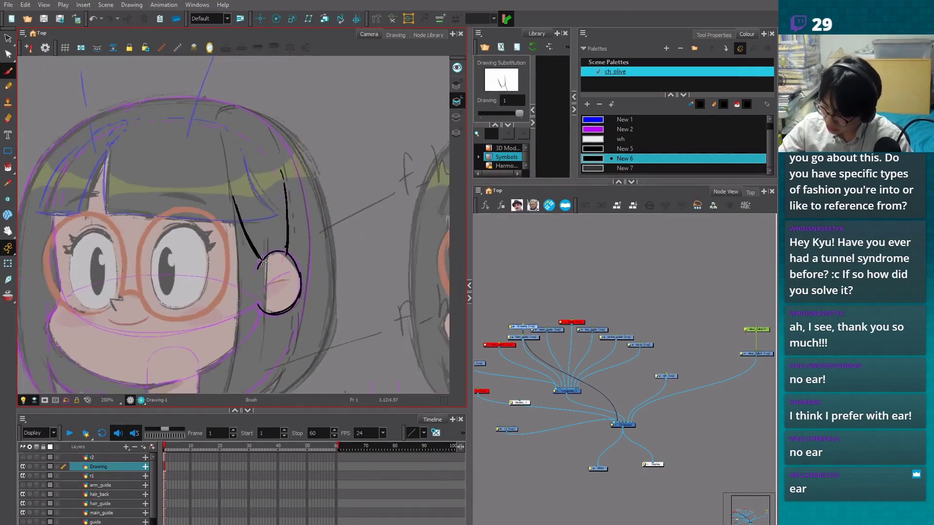
Draw the jaw line from the bottom of the ear and the contour along the far side of the face
{"action": "mouse_move", "coordinate": [261, 305]}
{"action": "left_mouse_down"}
{"action": "mouse_move", "coordinate": [239, 342]}
{"action": "mouse_move", "coordinate": [189, 379]}
{"action": "left_mouse_up"}
{"action": "mouse_move", "coordinate": [71, 165]}
{"action": "left_mouse_down"}
{"action": "mouse_move", "coordinate": [55, 195]}
{"action": "mouse_move", "coordinate": [61, 296]}
{"action": "mouse_move", "coordinate": [50, 312]}
{"action": "mouse_move", "coordinate": [94, 376]}
{"action": "left_mouse_up"}
{"action": "scroll", "coordinate": [239, 282], "scroll_direction": "up", "scroll_amount": 2}
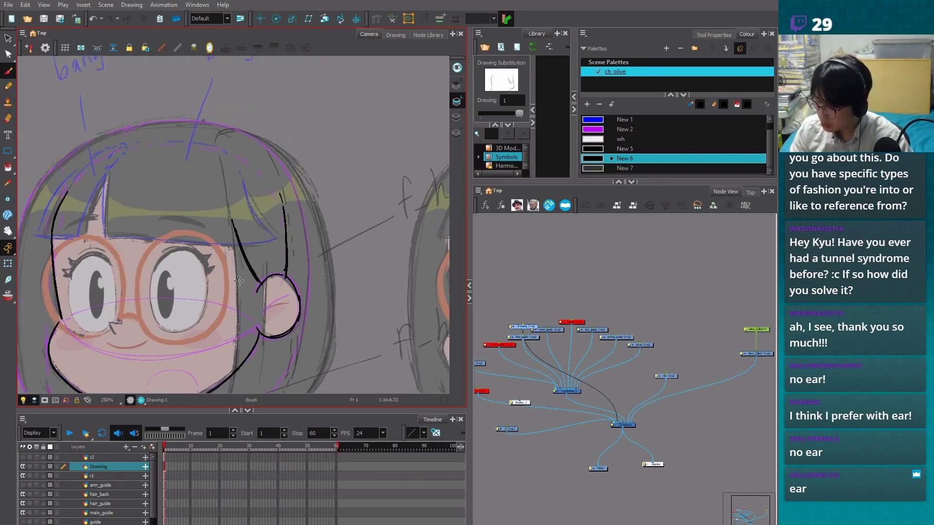
Close the head sketch with a curve over the crown, extend the front hairline up to it, and add the ear's inner fold
{"action": "left_click_drag", "start_coordinate": [90, 170], "coordinate": [282, 214]}
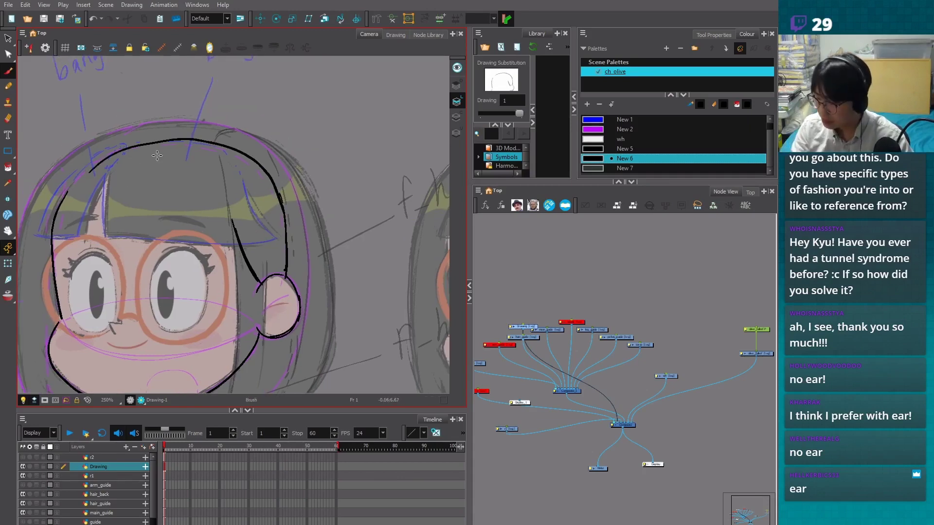
{"action": "left_click_drag", "start_coordinate": [228, 152], "coordinate": [232, 218]}
{"action": "left_click_drag", "start_coordinate": [324, 273], "coordinate": [320, 236]}
{"action": "key", "text": "2"}
{"action": "left_click_drag", "start_coordinate": [265, 292], "coordinate": [302, 271]}
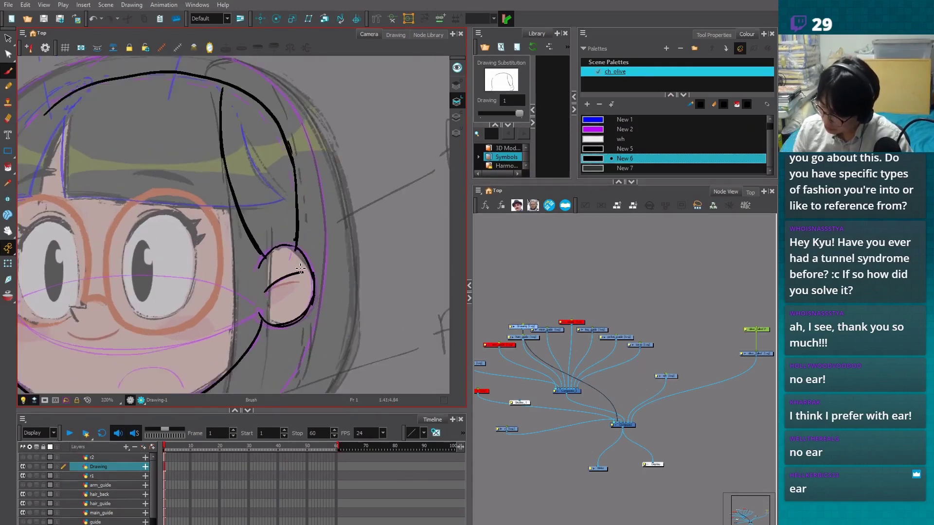
Try a hair strand line running from above the ear down toward the shoulder and undo it
{"action": "scroll", "coordinate": [341, 292], "scroll_direction": "down", "scroll_amount": 2}
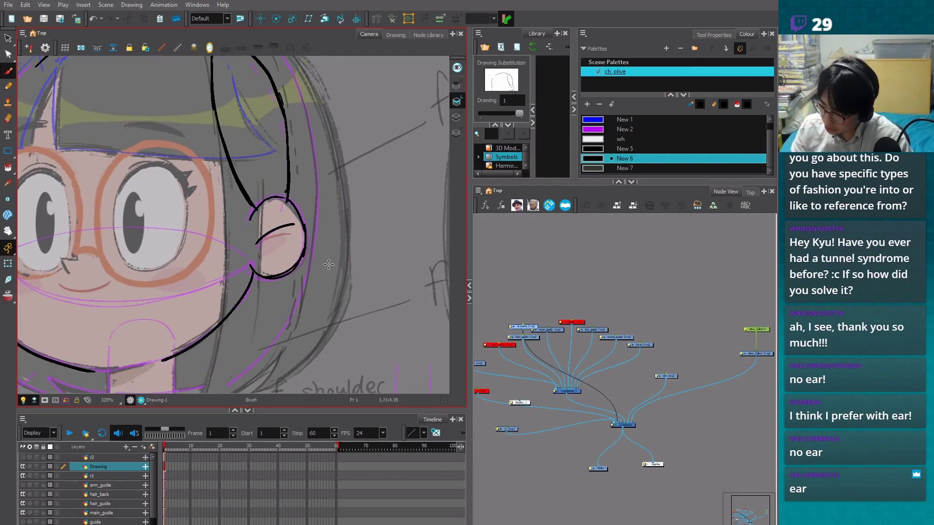
{"action": "key", "text": "1"}
{"action": "key", "text": "1"}
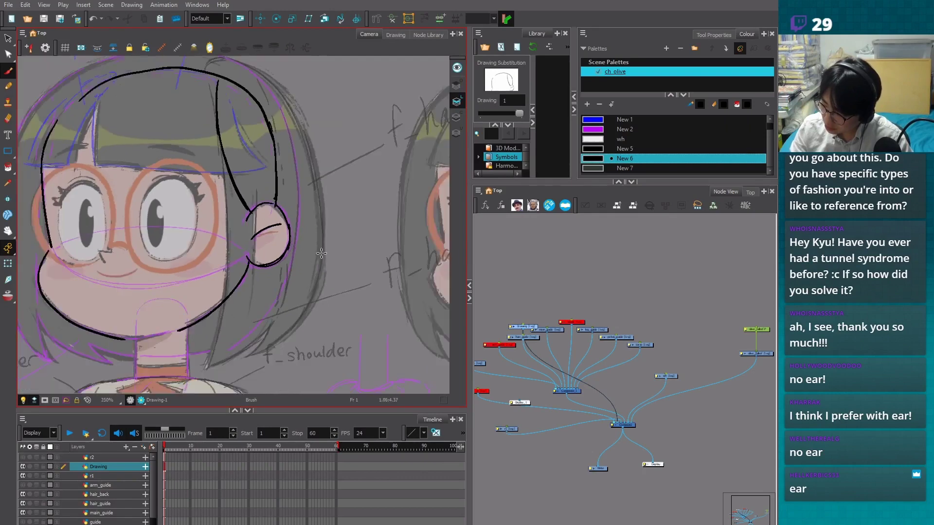
{"action": "mouse_move", "coordinate": [253, 194]}
{"action": "left_mouse_down"}
{"action": "mouse_move", "coordinate": [249, 262]}
{"action": "mouse_move", "coordinate": [232, 328]}
{"action": "left_mouse_up"}
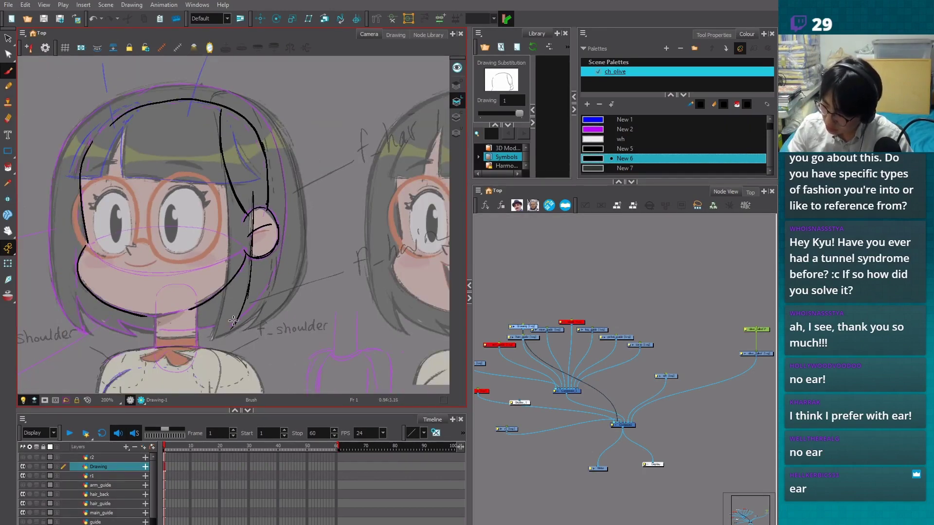
{"action": "key", "text": "alt+s"}
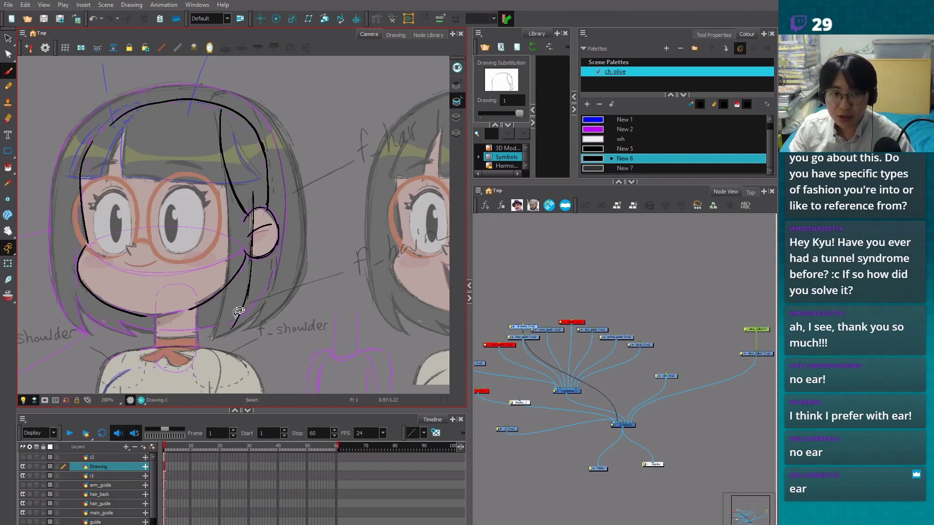
{"action": "key", "text": "ctrl+z"}
{"action": "key", "text": "ctrl+alt"}
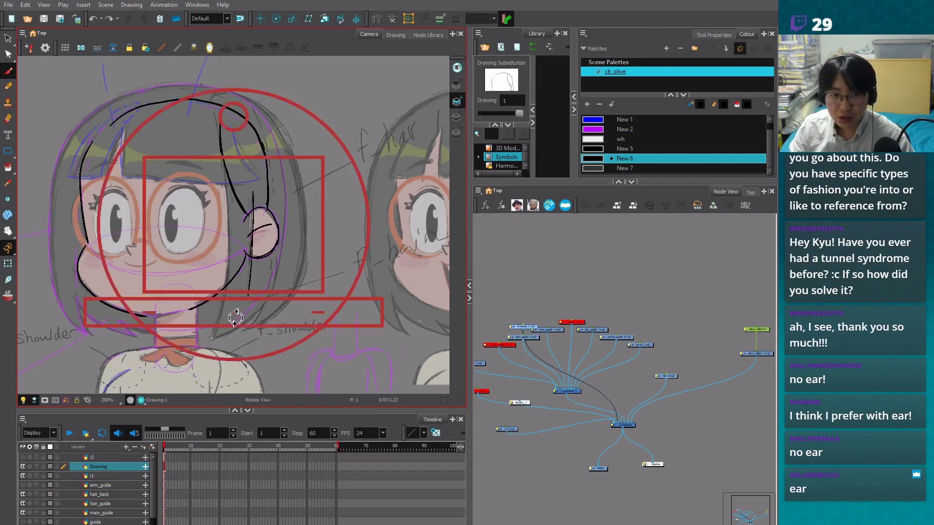
{"action": "key", "text": "ctrl+z"}
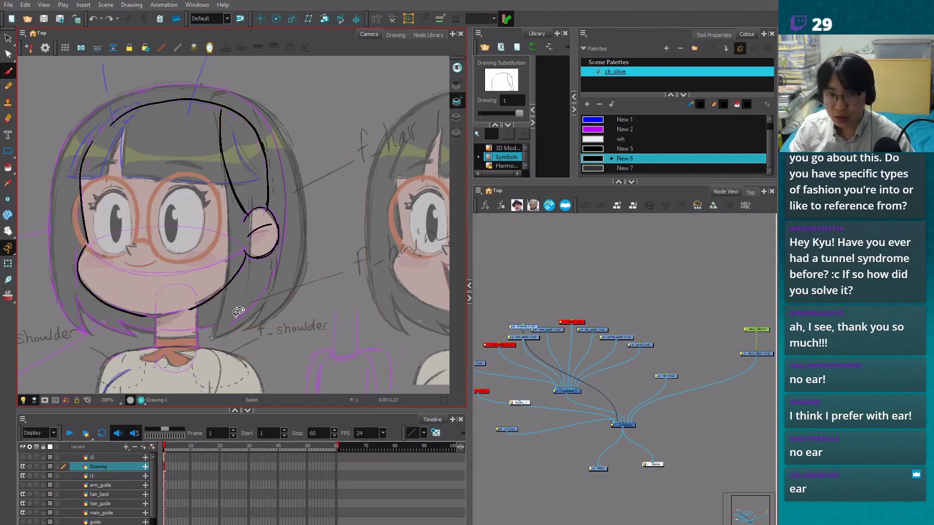
{"action": "key", "text": "ctrl+z"}
{"action": "key", "text": "alt+b"}
{"action": "scroll", "coordinate": [235, 317], "scroll_direction": "down", "scroll_amount": 1}
{"action": "scroll", "coordinate": [236, 317], "scroll_direction": "up", "scroll_amount": 1}
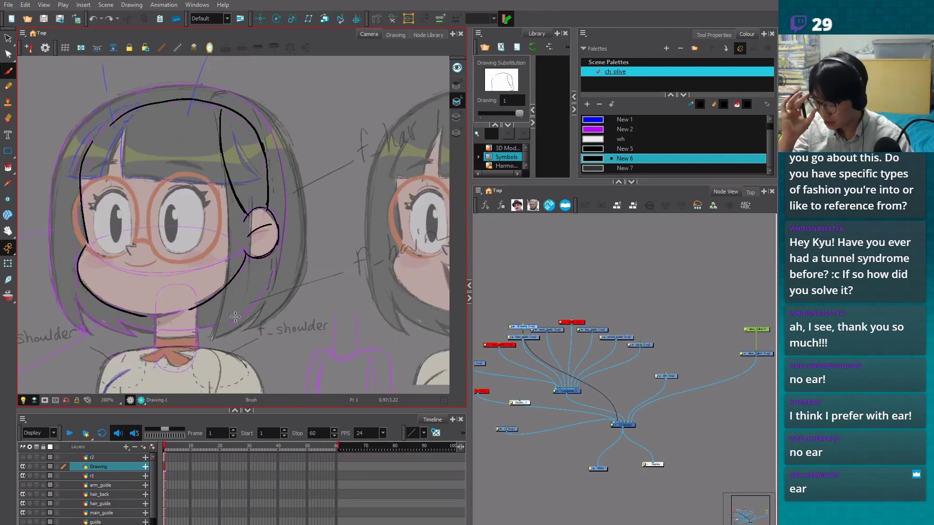
Try side-lock strokes down across the ear and along the cheek edge, undoing the misplaced ones
{"action": "scroll", "coordinate": [235, 317], "scroll_direction": "up", "scroll_amount": 1}
{"action": "left_click_drag", "start_coordinate": [257, 191], "coordinate": [256, 254]}
{"action": "left_click_drag", "start_coordinate": [258, 212], "coordinate": [249, 312]}
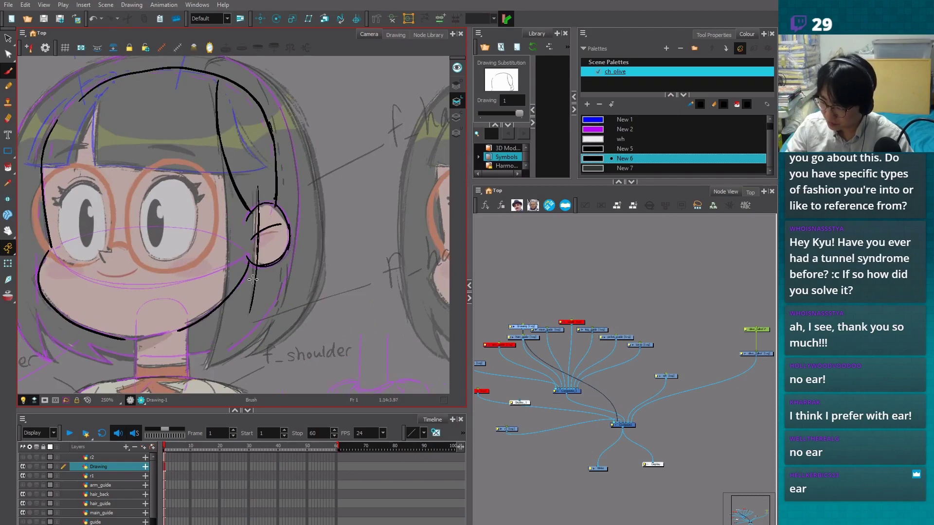
{"action": "key", "text": "ctrl+z"}
{"action": "mouse_move", "coordinate": [258, 201]}
{"action": "left_mouse_down"}
{"action": "mouse_move", "coordinate": [254, 305]}
{"action": "mouse_move", "coordinate": [240, 348]}
{"action": "left_mouse_up"}
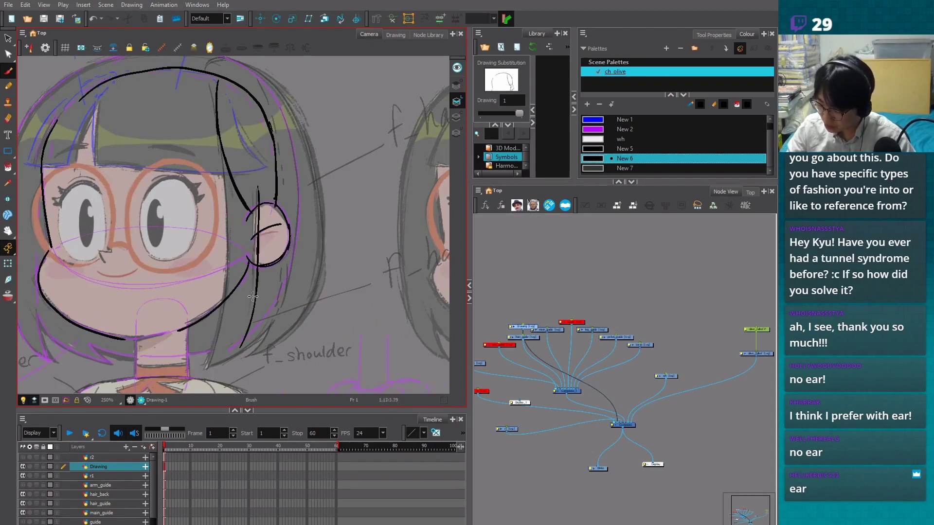
{"action": "left_click_drag", "start_coordinate": [252, 296], "coordinate": [240, 342]}
{"action": "key", "text": "ctrl+z"}
{"action": "key", "text": "ctrl+z"}
{"action": "left_click_drag", "start_coordinate": [227, 172], "coordinate": [216, 355]}
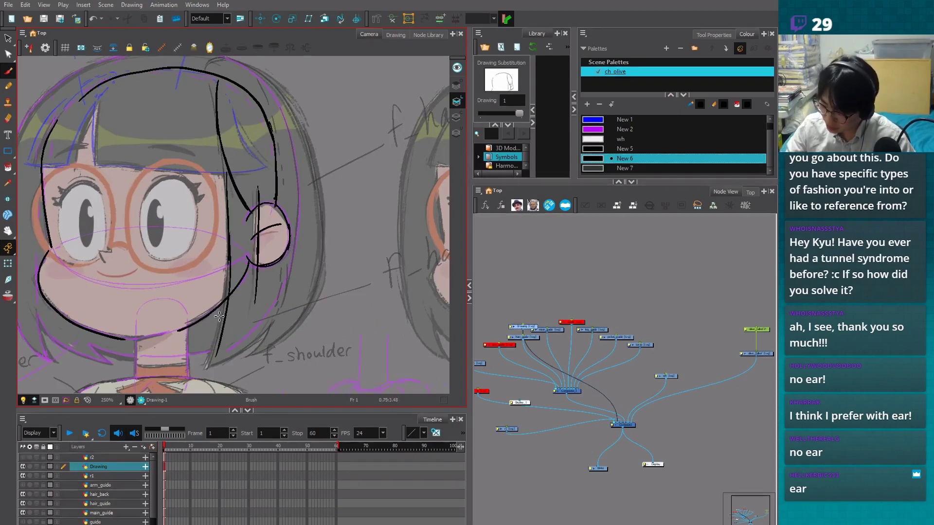
{"action": "mouse_move", "coordinate": [261, 179]}
{"action": "left_mouse_down"}
{"action": "mouse_move", "coordinate": [255, 303]}
{"action": "mouse_move", "coordinate": [238, 344]}
{"action": "left_mouse_up"}
{"action": "key", "text": "ctrl+z"}
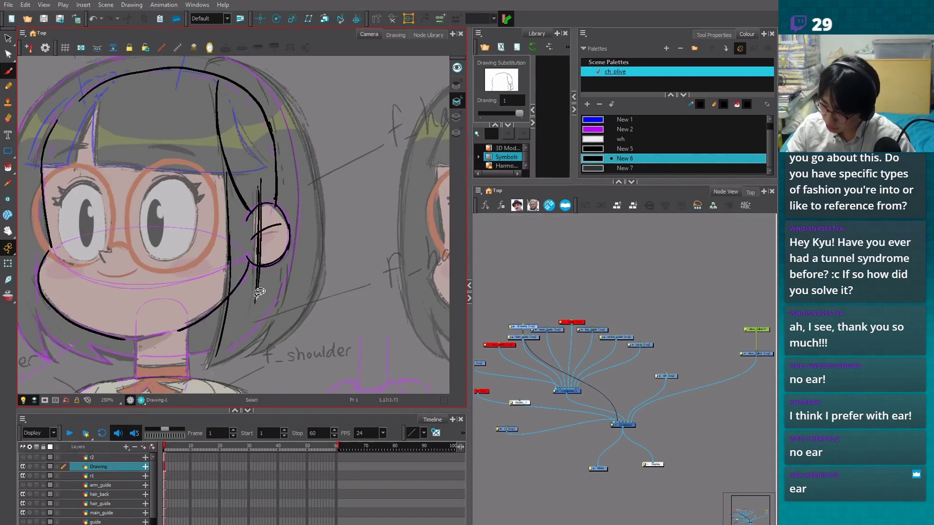
{"action": "key", "text": "ctrl+z"}
Try extending the side lock to a pointed tip below the jaw with strands behind it, and undo those strokes
{"action": "left_click_drag", "start_coordinate": [258, 281], "coordinate": [212, 371]}
{"action": "left_click_drag", "start_coordinate": [229, 270], "coordinate": [205, 370]}
{"action": "mouse_move", "coordinate": [212, 369]}
{"action": "left_mouse_down"}
{"action": "mouse_move", "coordinate": [248, 309]}
{"action": "mouse_move", "coordinate": [257, 194]}
{"action": "mouse_move", "coordinate": [220, 360]}
{"action": "left_mouse_up"}
{"action": "mouse_move", "coordinate": [245, 311]}
{"action": "left_mouse_down"}
{"action": "mouse_move", "coordinate": [214, 365]}
{"action": "mouse_move", "coordinate": [323, 179]}
{"action": "mouse_move", "coordinate": [284, 343]}
{"action": "left_mouse_up"}
{"action": "key", "text": "ctrl+z"}
{"action": "mouse_move", "coordinate": [294, 294]}
{"action": "left_mouse_down"}
{"action": "mouse_move", "coordinate": [282, 335]}
{"action": "mouse_move", "coordinate": [281, 314]}
{"action": "mouse_move", "coordinate": [242, 338]}
{"action": "left_mouse_up"}
{"action": "key", "text": "alt+s"}
{"action": "key", "text": "ctrl+z"}
{"action": "key", "text": "ctrl+z"}
{"action": "key", "text": "ctrl+z"}
{"action": "key", "text": "ctrl+z"}
{"action": "key", "text": "ctrl+z"}
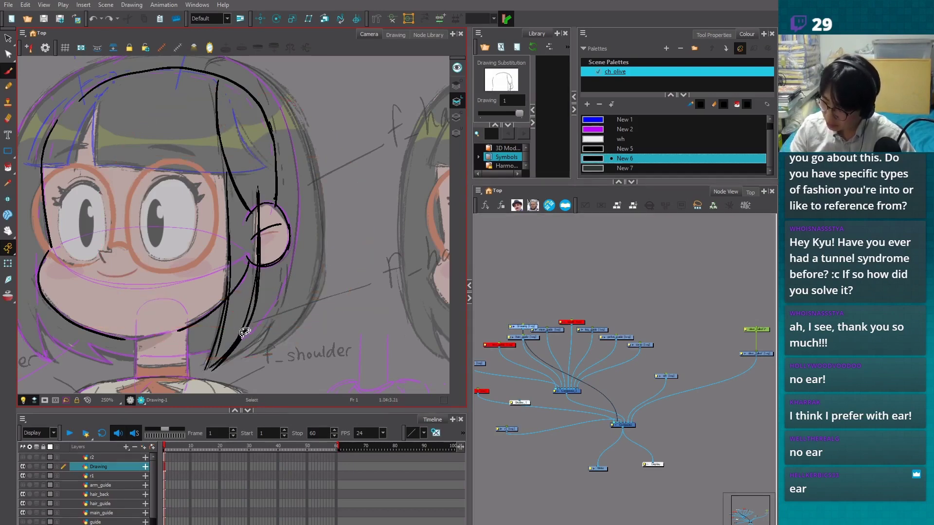
{"action": "key", "text": "ctrl+z"}
Delete the remaining side-lock strokes along the cheek and across the ear
{"action": "key", "text": "alt+s"}
{"action": "left_click_drag", "start_coordinate": [248, 209], "coordinate": [236, 235]}
{"action": "key", "text": "Delete"}
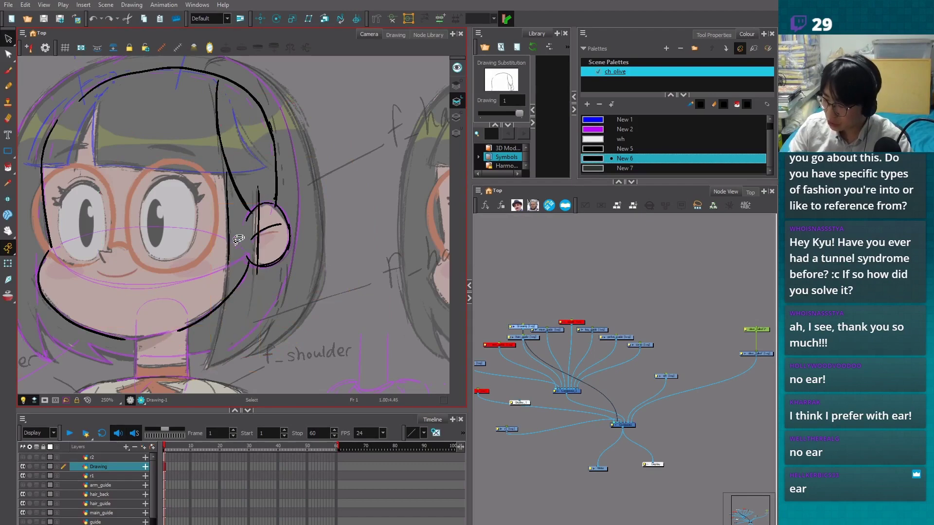
{"action": "left_click", "coordinate": [253, 220]}
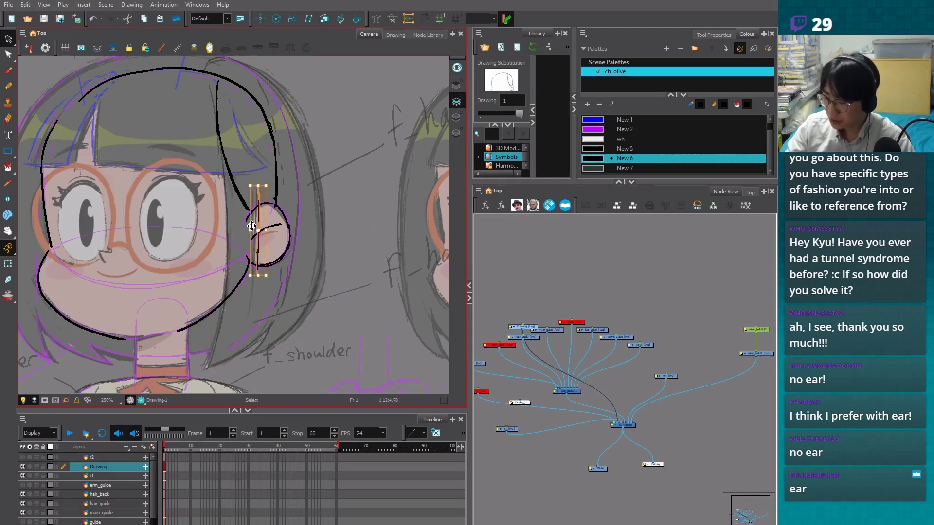
{"action": "key", "text": "Delete"}
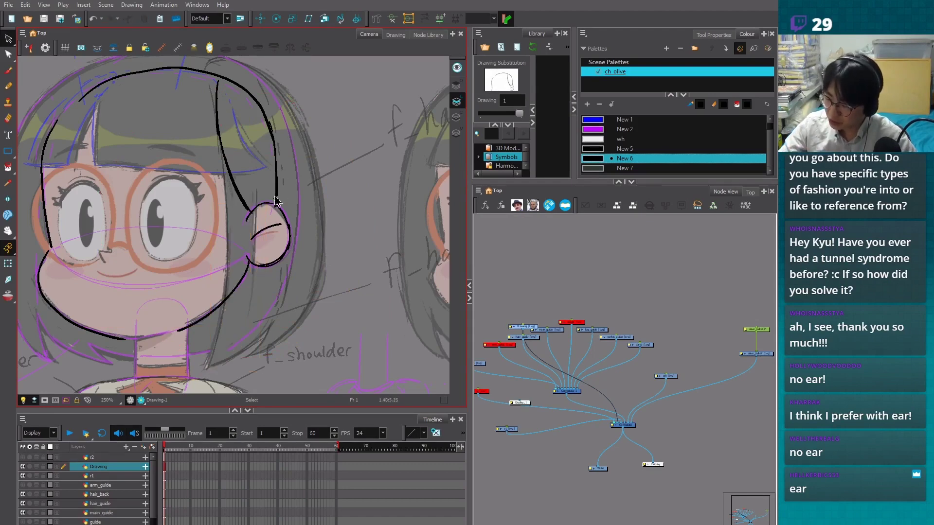
Switch to the Transform tool, deselect the drawing, and show the r2 layer
{"action": "key", "text": "alt+b"}
{"action": "left_click", "coordinate": [9, 265]}
{"action": "left_click", "coordinate": [371, 277]}
{"action": "key", "text": "1"}
{"action": "key", "text": "1"}
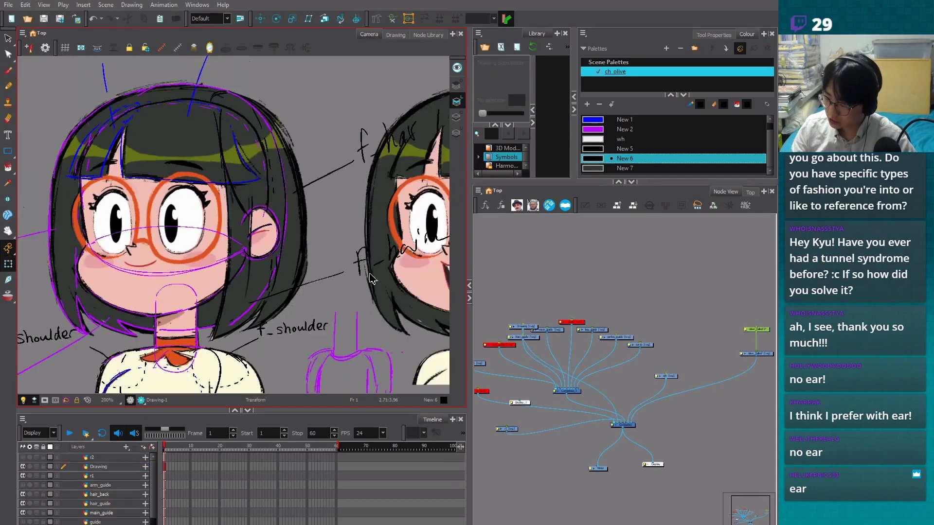
{"action": "left_click", "coordinate": [23, 457]}
{"action": "scroll", "coordinate": [287, 317], "scroll_direction": "down", "scroll_amount": 3}
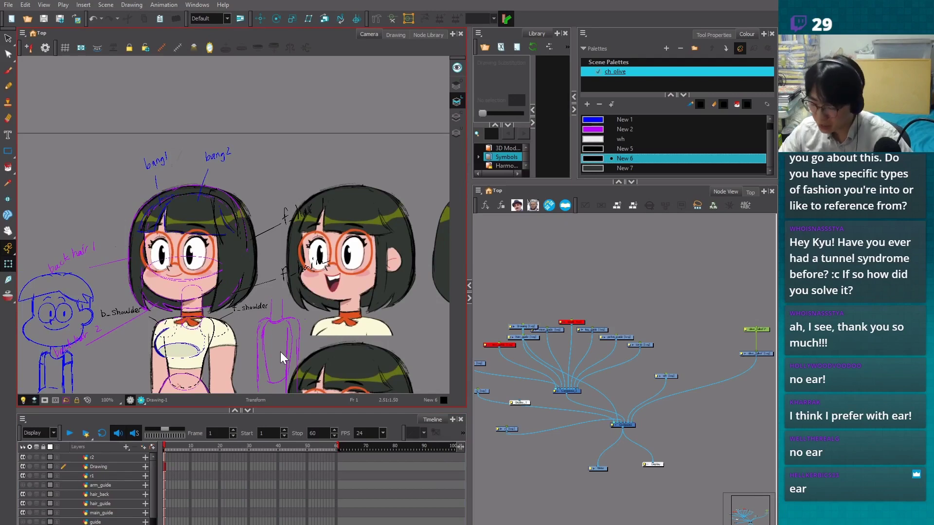
{"action": "left_click_drag", "start_coordinate": [196, 407], "coordinate": [199, 401]}
{"action": "left_click_drag", "start_coordinate": [275, 343], "coordinate": [288, 283]}
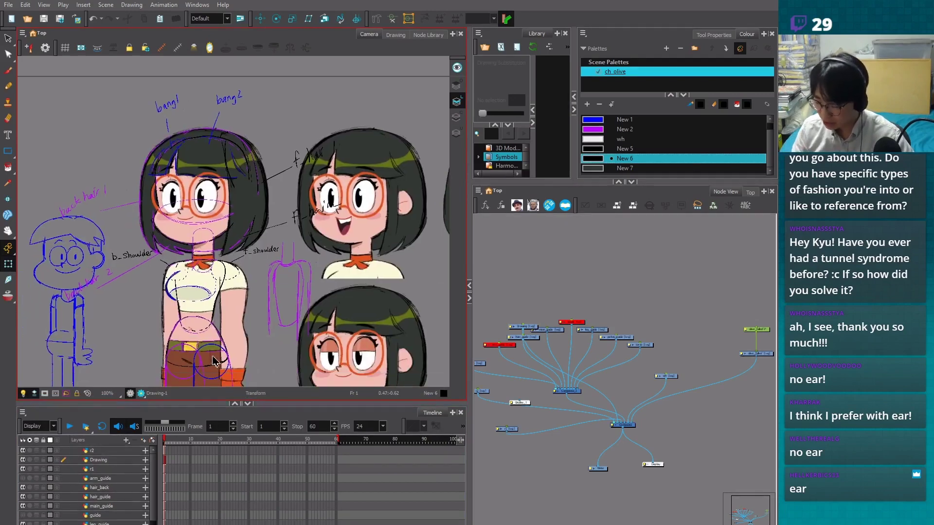
Add a peg named planning above the torso drawing node and connect the guide drawing nodes to it
{"action": "left_click", "coordinate": [645, 344]}
{"action": "key", "text": "ctrl+p"}
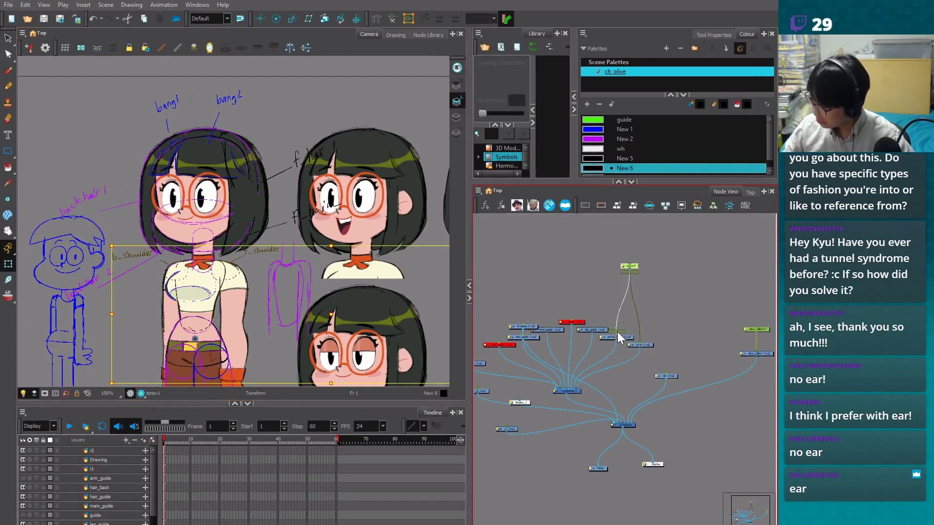
{"action": "left_click_drag", "start_coordinate": [617, 331], "coordinate": [616, 333]}
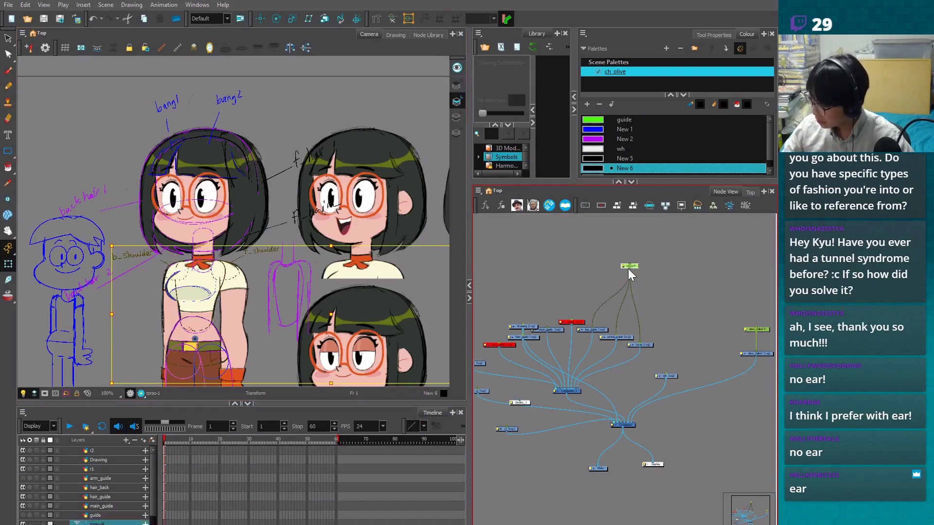
{"action": "left_click_drag", "start_coordinate": [628, 268], "coordinate": [577, 266]}
{"action": "key", "text": "2"}
{"action": "left_click", "coordinate": [581, 258]}
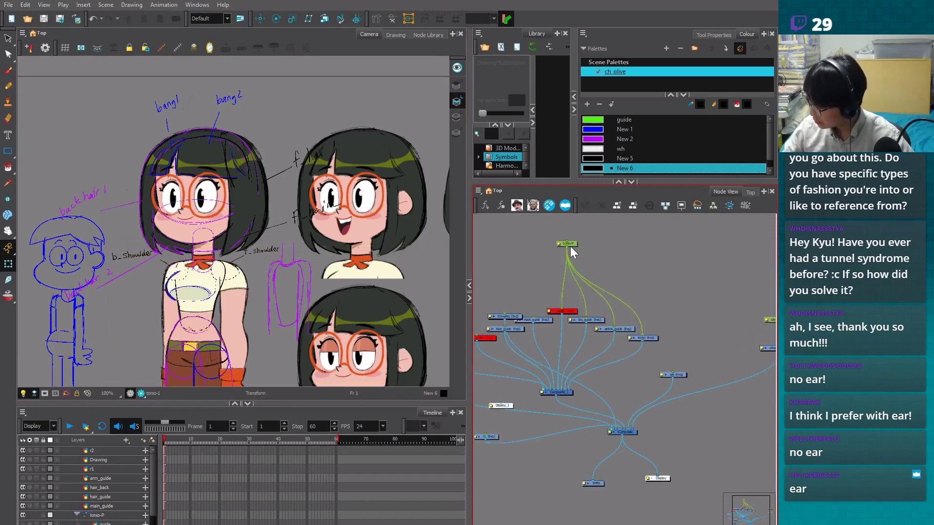
{"action": "double_click", "coordinate": [567, 244]}
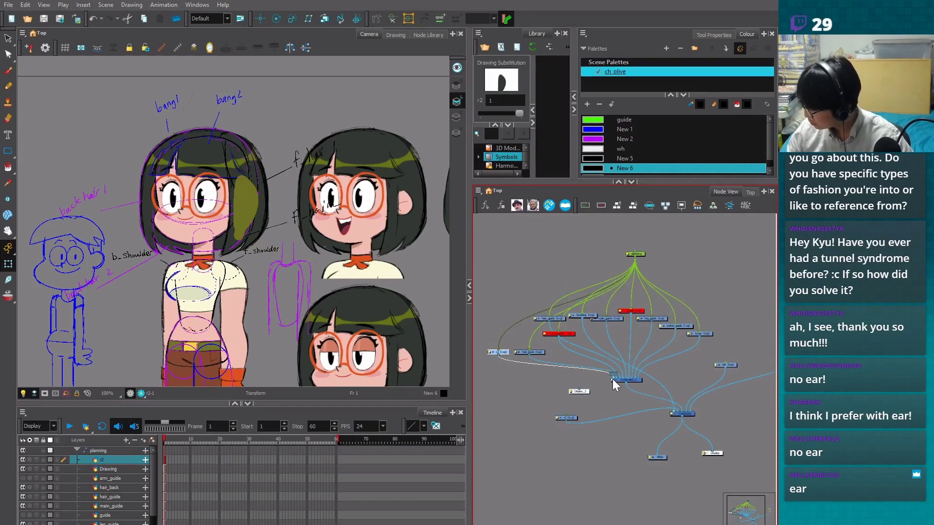
Reposition the guide drawings' composite node and move the whole planning node group away from the main composite
{"action": "mouse_move", "coordinate": [678, 414]}
{"action": "left_mouse_down"}
{"action": "mouse_move", "coordinate": [671, 421]}
{"action": "mouse_move", "coordinate": [626, 384]}
{"action": "mouse_move", "coordinate": [636, 385]}
{"action": "mouse_move", "coordinate": [637, 373]}
{"action": "left_mouse_up"}
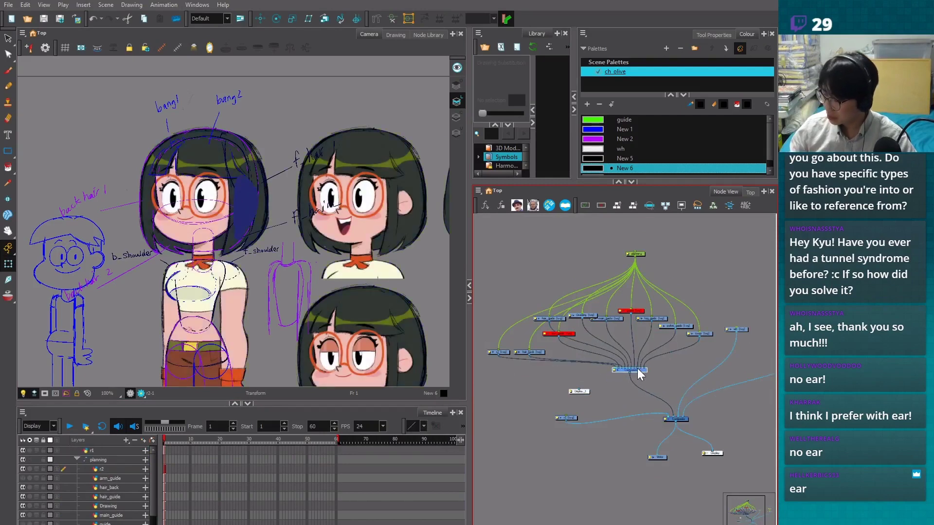
{"action": "scroll", "coordinate": [637, 369], "scroll_direction": "down", "scroll_amount": 2}
{"action": "left_click_drag", "start_coordinate": [528, 272], "coordinate": [674, 379]}
{"action": "left_click_drag", "start_coordinate": [682, 342], "coordinate": [655, 333]}
{"action": "scroll", "coordinate": [624, 303], "scroll_direction": "down", "scroll_amount": 1}
{"action": "left_click", "coordinate": [653, 334]}
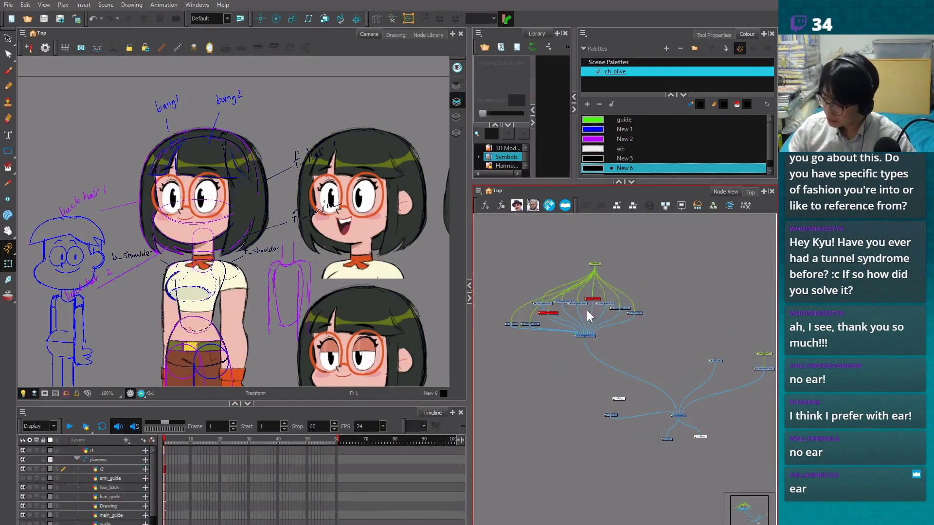
Delete the small blue boy sketch beside the character from the main_guide drawing
{"action": "left_click", "coordinate": [77, 257]}
{"action": "key", "text": "alt+s"}
{"action": "key", "text": "1"}
{"action": "key", "text": "1"}
{"action": "mouse_move", "coordinate": [171, 318]}
{"action": "left_mouse_down"}
{"action": "mouse_move", "coordinate": [190, 297]}
{"action": "mouse_move", "coordinate": [180, 205]}
{"action": "mouse_move", "coordinate": [185, 330]}
{"action": "left_mouse_up"}
{"action": "key", "text": "Delete"}
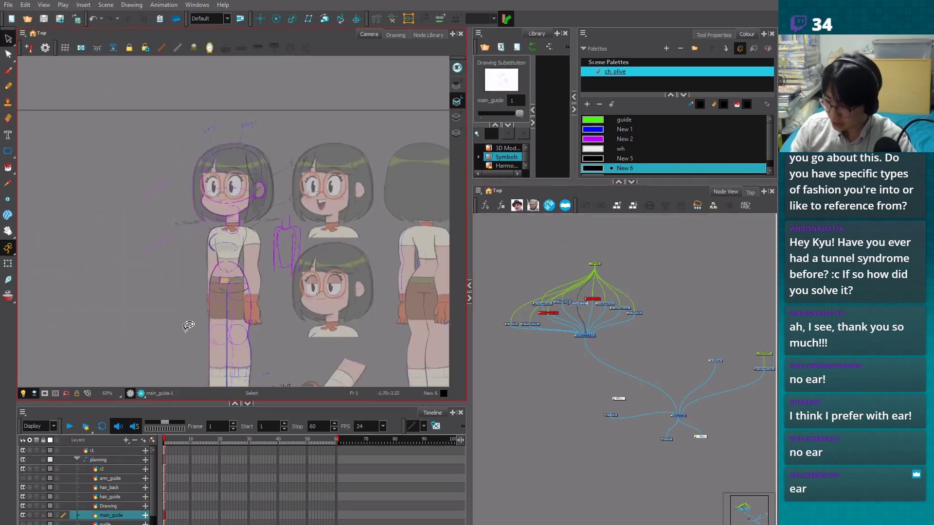
Arrange the planning node group with Order Node View, using X overlap 25%, layer spacing 60 and vertical spacing 5
{"action": "key", "text": "shift+t"}
{"action": "left_click_drag", "start_coordinate": [510, 268], "coordinate": [655, 362]}
{"action": "left_click", "coordinate": [622, 210]}
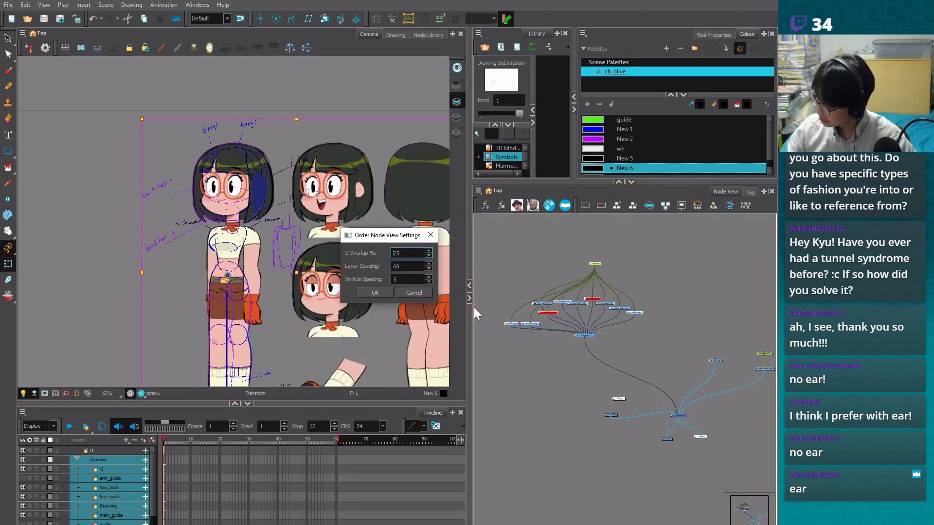
{"action": "left_click", "coordinate": [380, 291]}
{"action": "left_click", "coordinate": [628, 341]}
Move the planning group's composite node lower, away from the row of guide drawing nodes
{"action": "left_click_drag", "start_coordinate": [506, 268], "coordinate": [654, 357]}
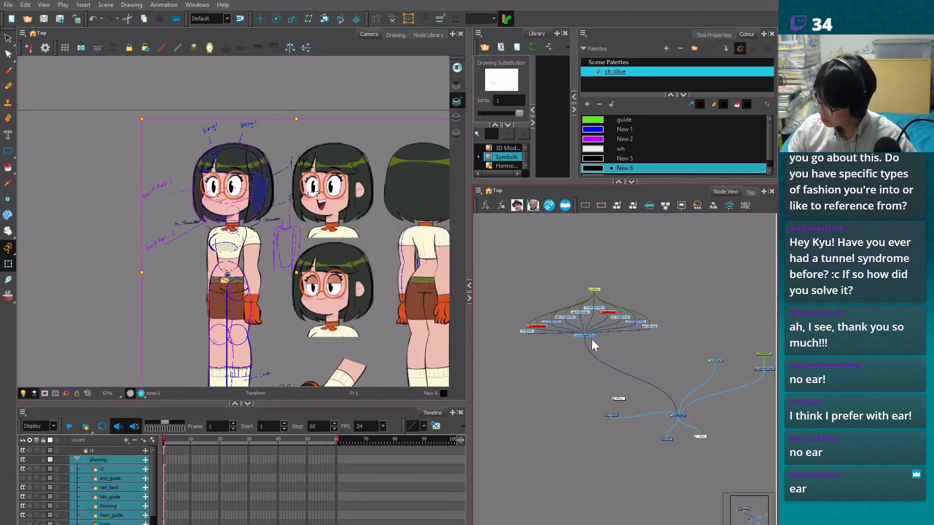
{"action": "left_click", "coordinate": [592, 340]}
{"action": "left_click_drag", "start_coordinate": [589, 336], "coordinate": [595, 355]}
Insert a backdrop around the planning node group and shift it slightly
{"action": "left_click_drag", "start_coordinate": [516, 270], "coordinate": [650, 362]}
{"action": "left_click_drag", "start_coordinate": [467, 245], "coordinate": [656, 368]}
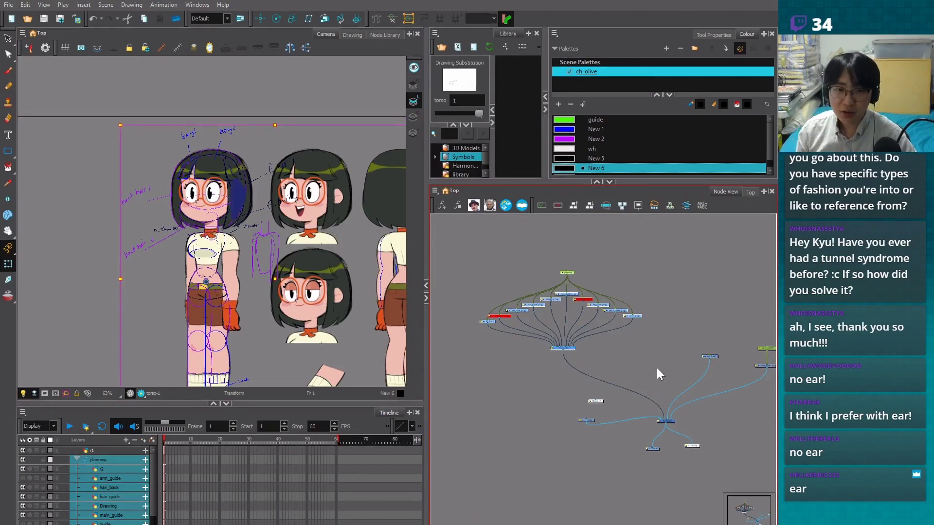
{"action": "left_click_drag", "start_coordinate": [460, 237], "coordinate": [685, 368]}
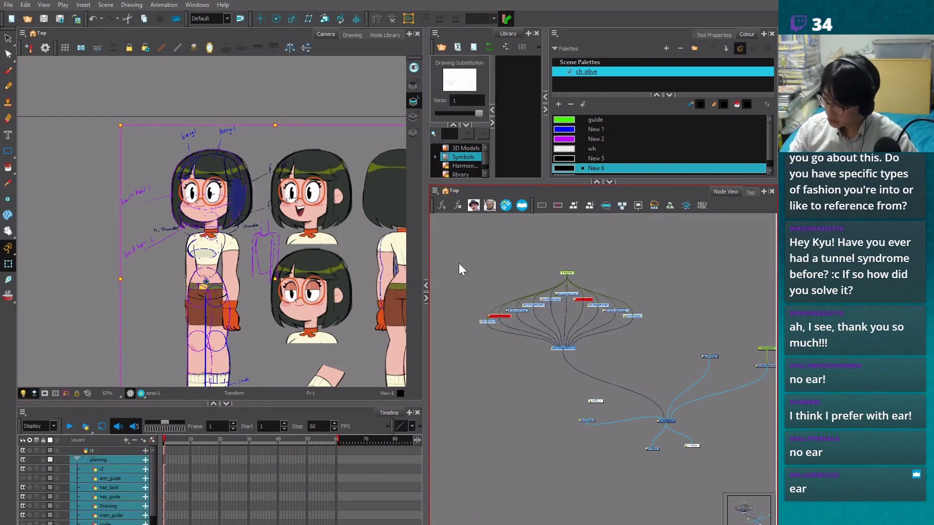
{"action": "left_click", "coordinate": [437, 190]}
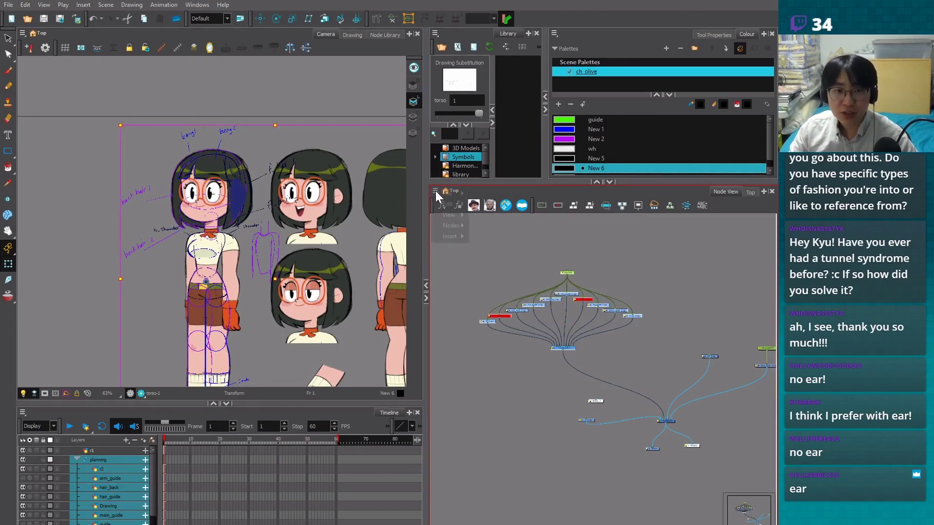
{"action": "mouse_move", "coordinate": [444, 226]}
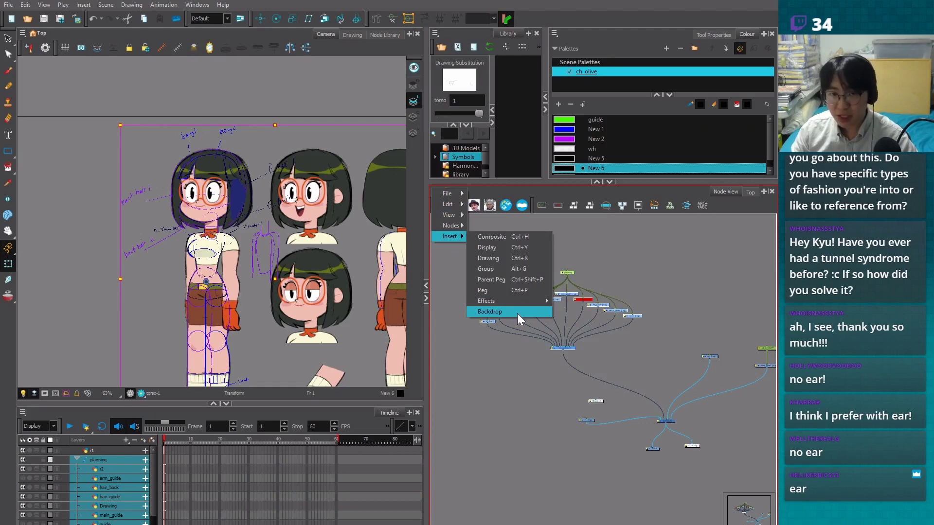
{"action": "left_click", "coordinate": [517, 313]}
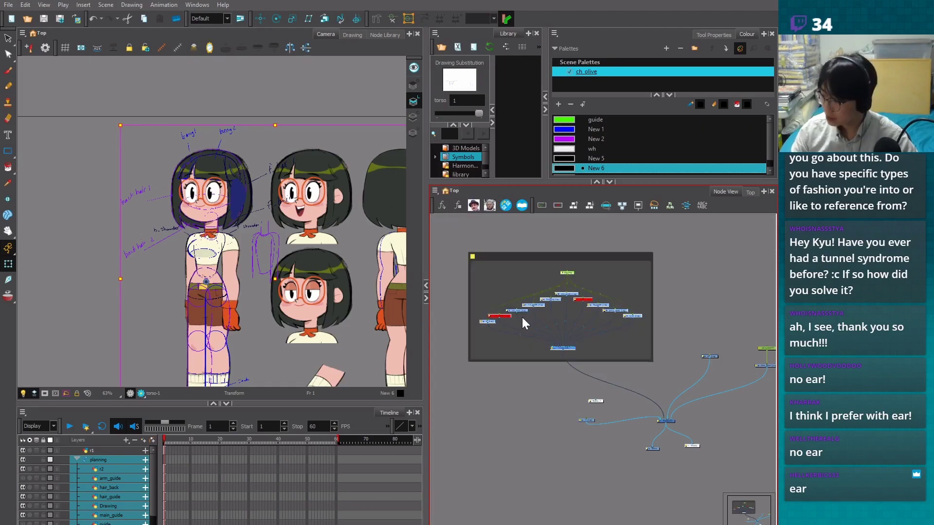
{"action": "left_click_drag", "start_coordinate": [578, 261], "coordinate": [585, 260]}
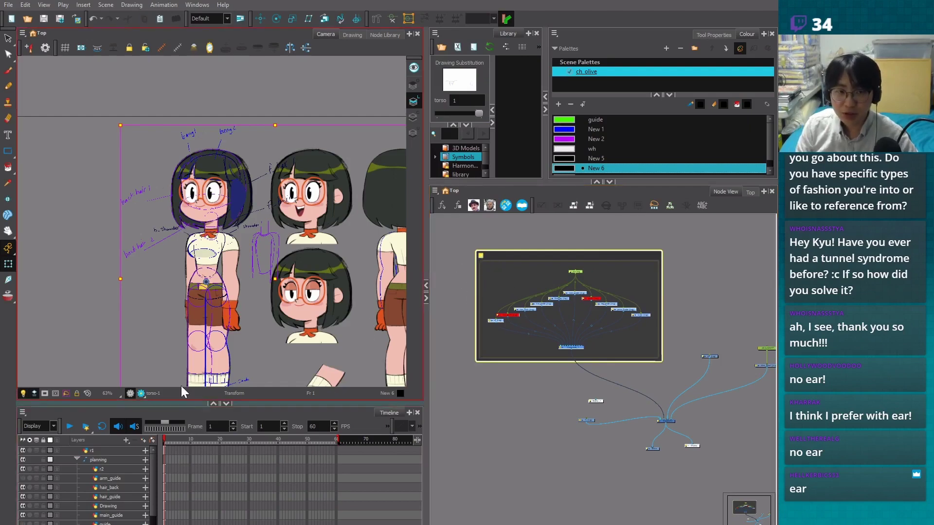
Set the colour of the backdrop around the planning nodes to dark red
{"action": "left_click_drag", "start_coordinate": [243, 524], "coordinate": [308, 268]}
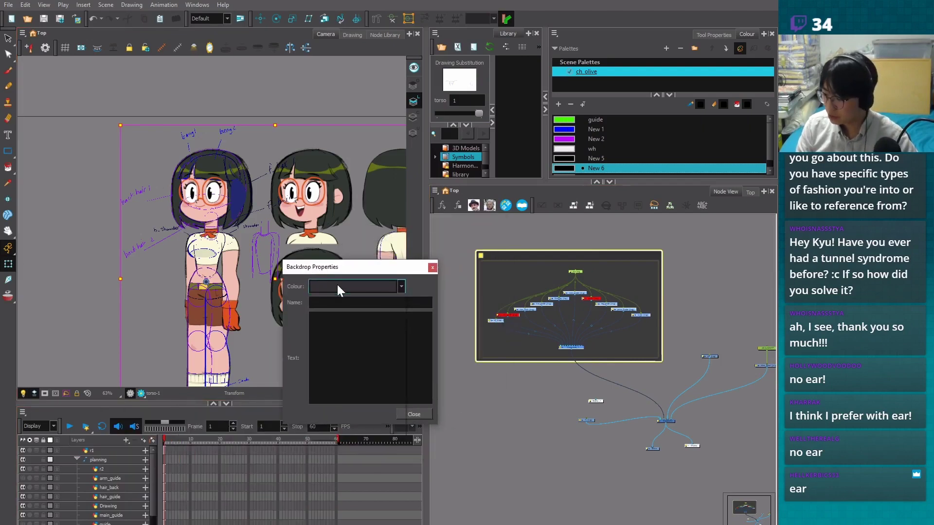
{"action": "left_click", "coordinate": [337, 286]}
{"action": "left_click_drag", "start_coordinate": [401, 396], "coordinate": [401, 312]}
{"action": "left_click", "coordinate": [384, 346]}
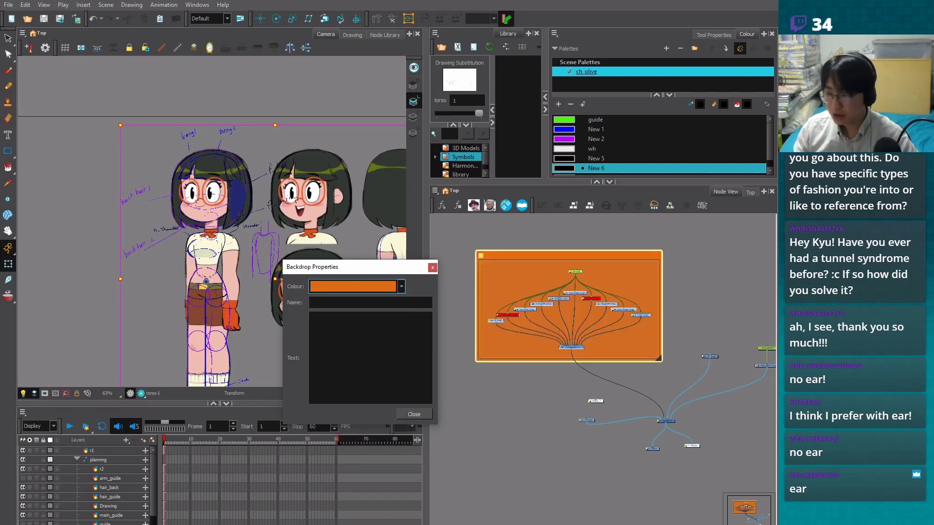
{"action": "left_click", "coordinate": [391, 287]}
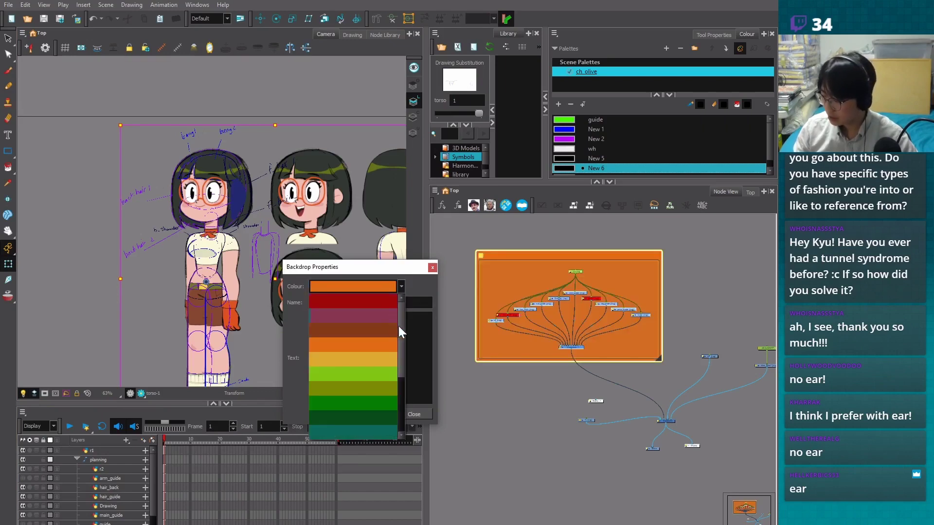
{"action": "mouse_move", "coordinate": [399, 327]}
{"action": "left_mouse_down"}
{"action": "mouse_move", "coordinate": [401, 383]}
{"action": "mouse_move", "coordinate": [400, 321]}
{"action": "left_mouse_up"}
{"action": "left_click", "coordinate": [384, 304]}
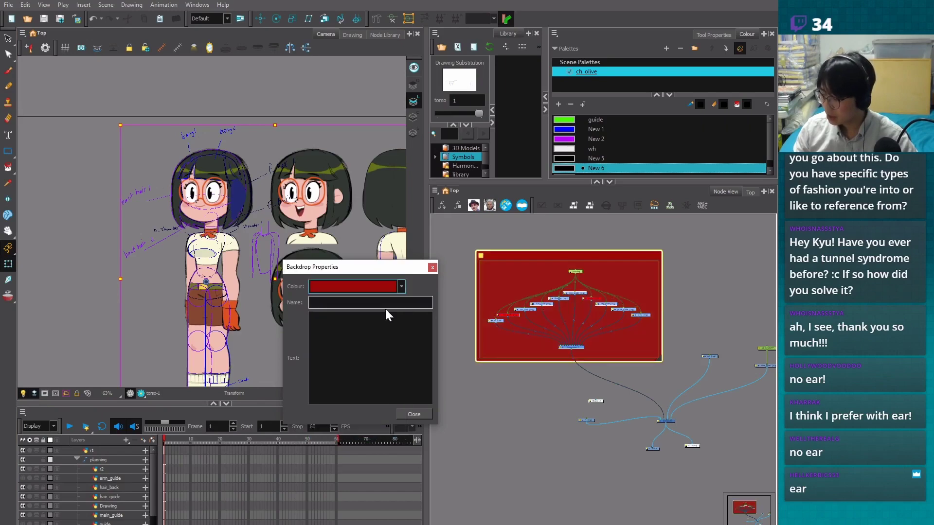
Name the backdrop "planning" and close its properties
{"action": "left_click", "coordinate": [385, 303]}
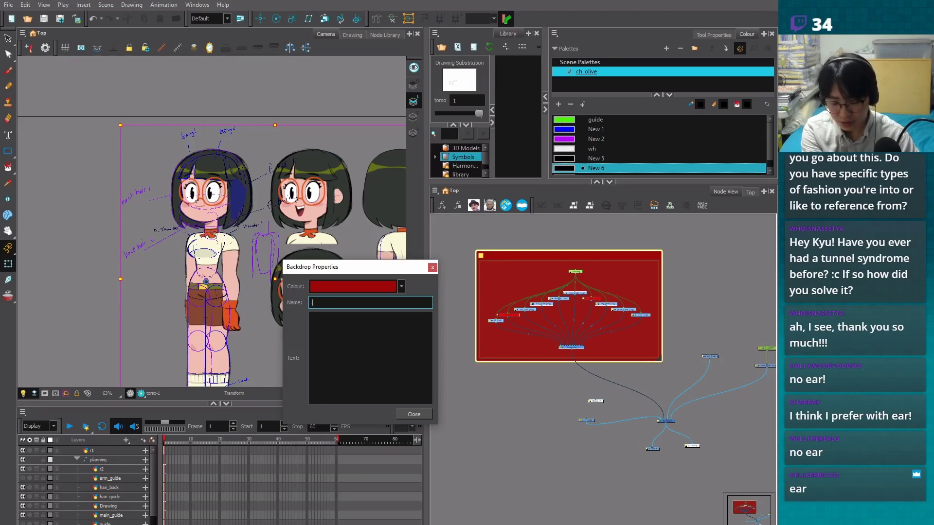
{"action": "type", "text": "planning"}
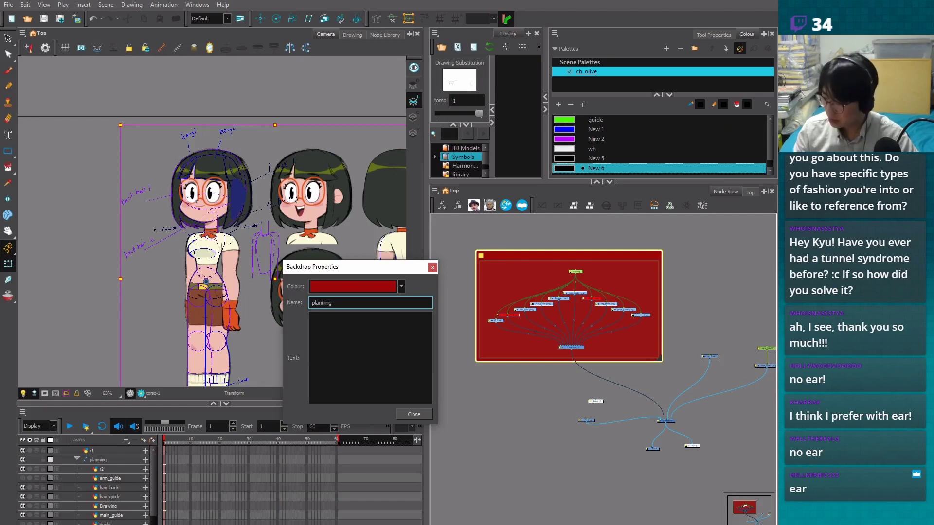
{"action": "left_click", "coordinate": [413, 414]}
{"action": "left_click", "coordinate": [515, 399]}
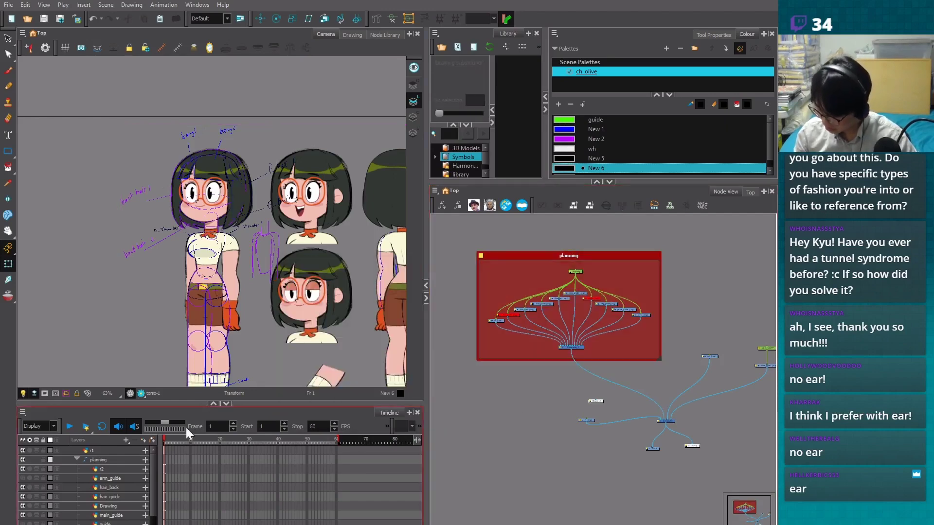
Pull the guide drawing node out of the planning group, disconnecting it, and place it above the reference nodes
{"action": "left_click", "coordinate": [105, 523]}
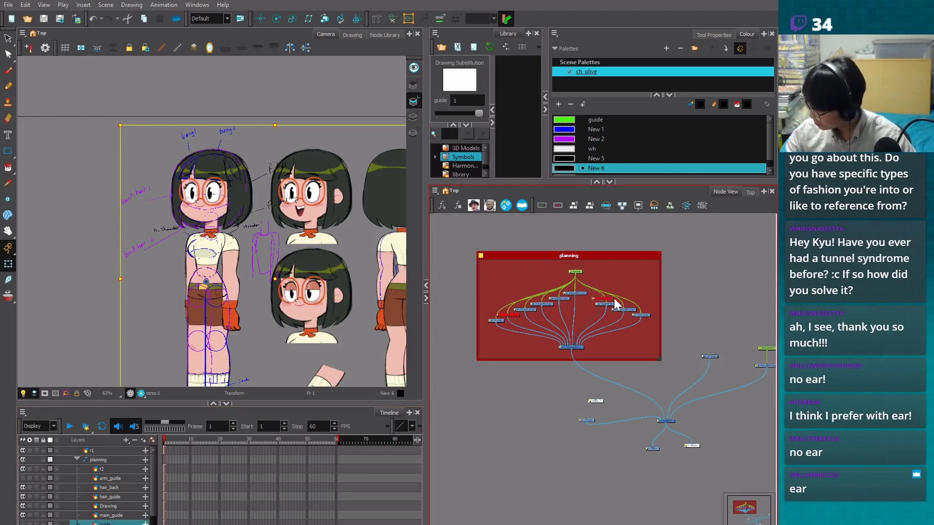
{"action": "left_click_drag", "start_coordinate": [611, 299], "coordinate": [713, 308]}
{"action": "left_click_drag", "start_coordinate": [686, 374], "coordinate": [642, 388]}
{"action": "left_click_drag", "start_coordinate": [665, 321], "coordinate": [724, 314]}
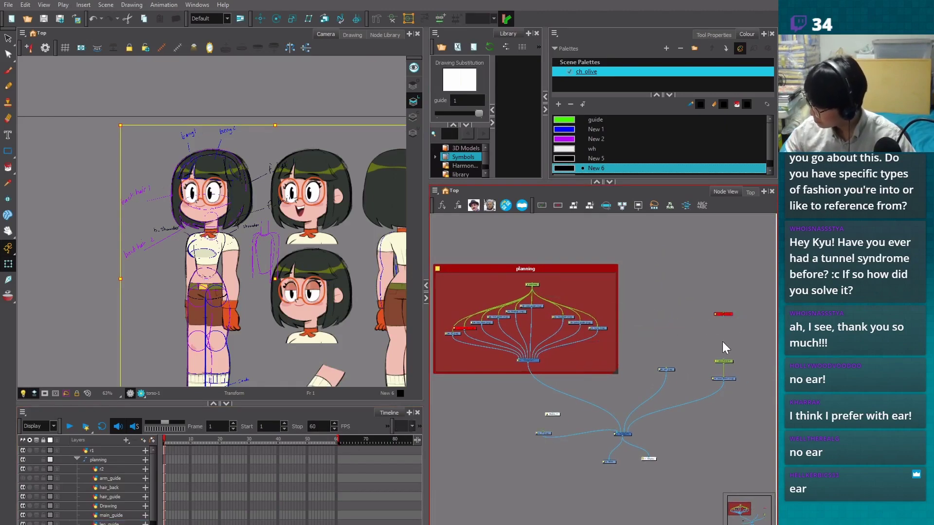
Connect the guide node to the main composite and place it between the neighbouring reference nodes
{"action": "scroll", "coordinate": [616, 349], "scroll_direction": "up", "scroll_amount": 1}
{"action": "mouse_move", "coordinate": [729, 351]}
{"action": "left_mouse_down"}
{"action": "mouse_move", "coordinate": [616, 348]}
{"action": "mouse_move", "coordinate": [622, 368]}
{"action": "mouse_move", "coordinate": [648, 380]}
{"action": "left_mouse_up"}
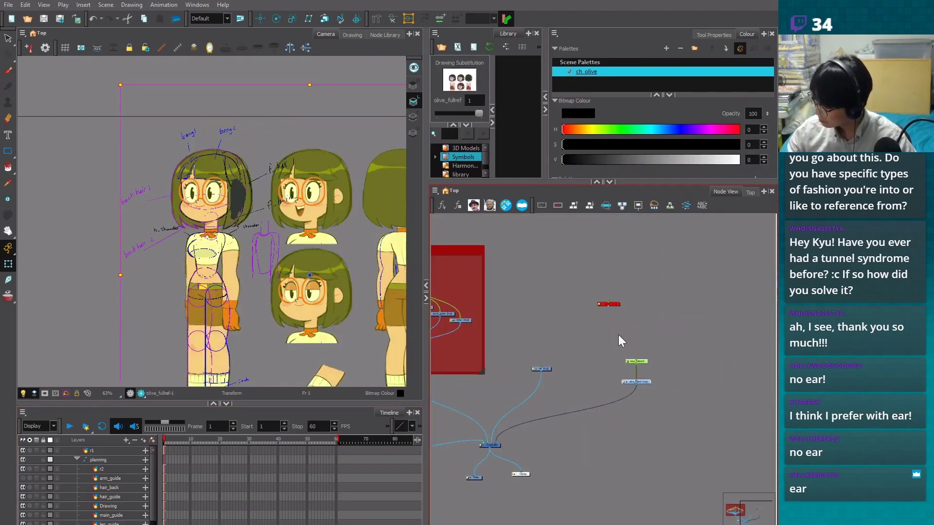
{"action": "left_click_drag", "start_coordinate": [597, 339], "coordinate": [492, 444]}
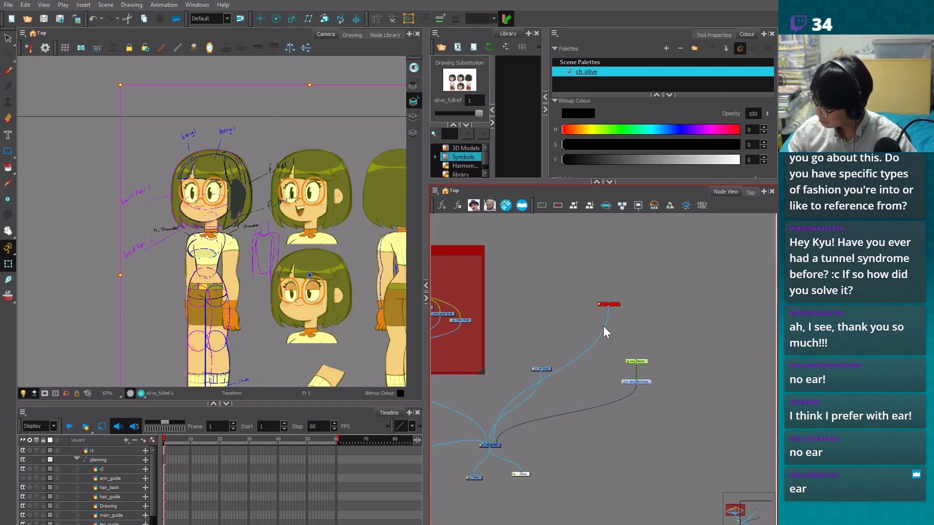
{"action": "left_click_drag", "start_coordinate": [614, 306], "coordinate": [597, 357]}
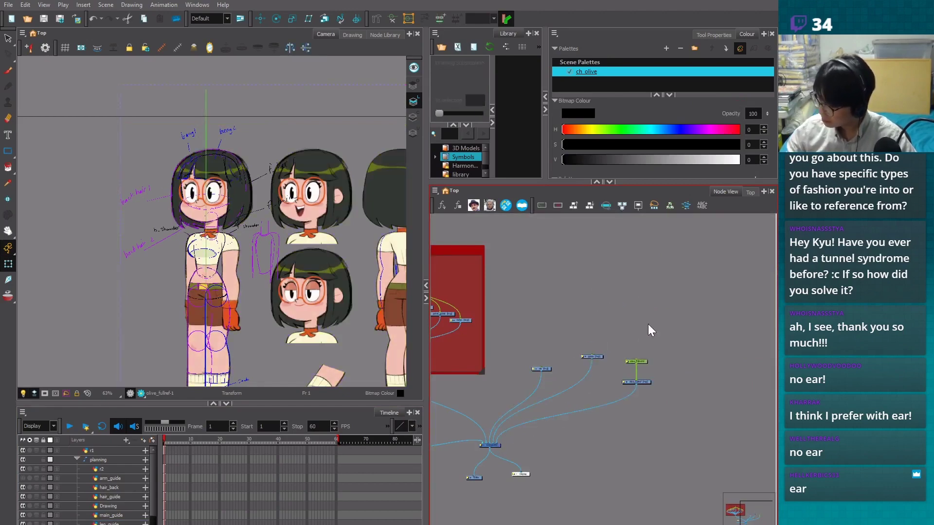
{"action": "scroll", "coordinate": [647, 324], "scroll_direction": "down", "scroll_amount": 1}
{"action": "left_click_drag", "start_coordinate": [538, 344], "coordinate": [638, 363]}
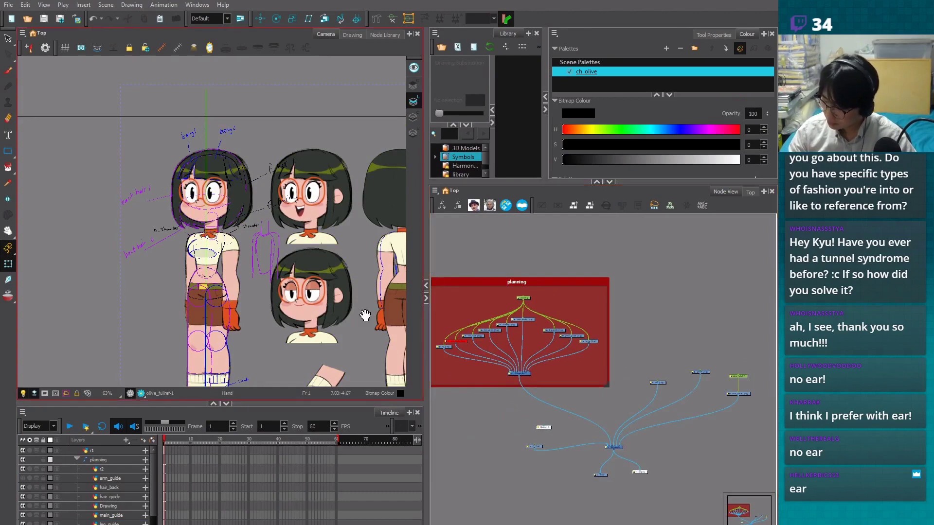
Disable the r2 drawing node in the planning group so the hair patch over the character's ear is hidden
{"action": "scroll", "coordinate": [366, 315], "scroll_direction": "down", "scroll_amount": 2}
{"action": "left_click_drag", "start_coordinate": [334, 281], "coordinate": [322, 297]}
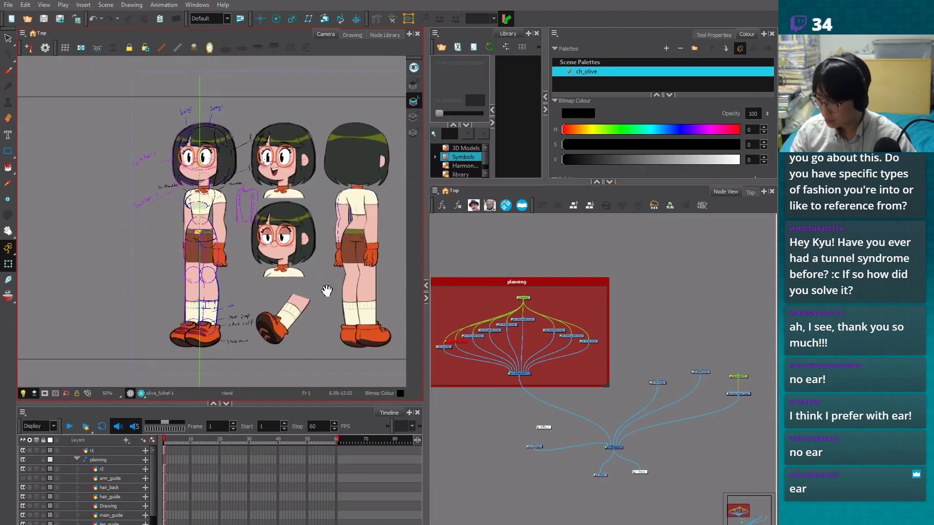
{"action": "scroll", "coordinate": [327, 291], "scroll_direction": "up", "scroll_amount": 5}
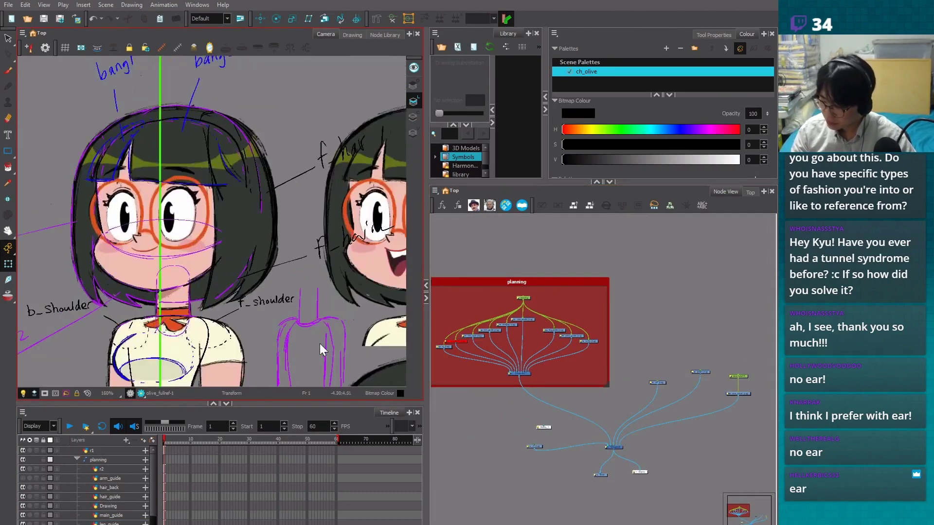
{"action": "left_click_drag", "start_coordinate": [309, 327], "coordinate": [315, 340]}
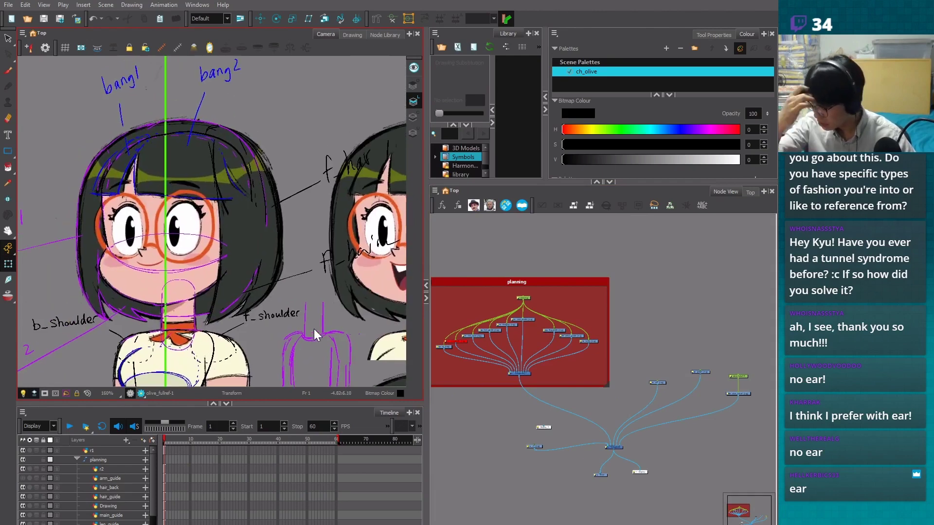
{"action": "scroll", "coordinate": [253, 287], "scroll_direction": "up", "scroll_amount": 1}
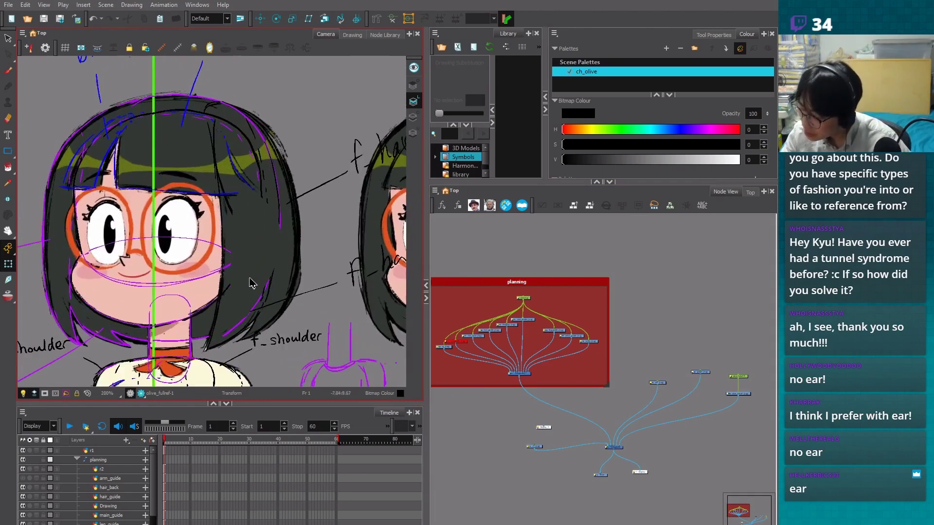
{"action": "scroll", "coordinate": [251, 285], "scroll_direction": "down", "scroll_amount": 1}
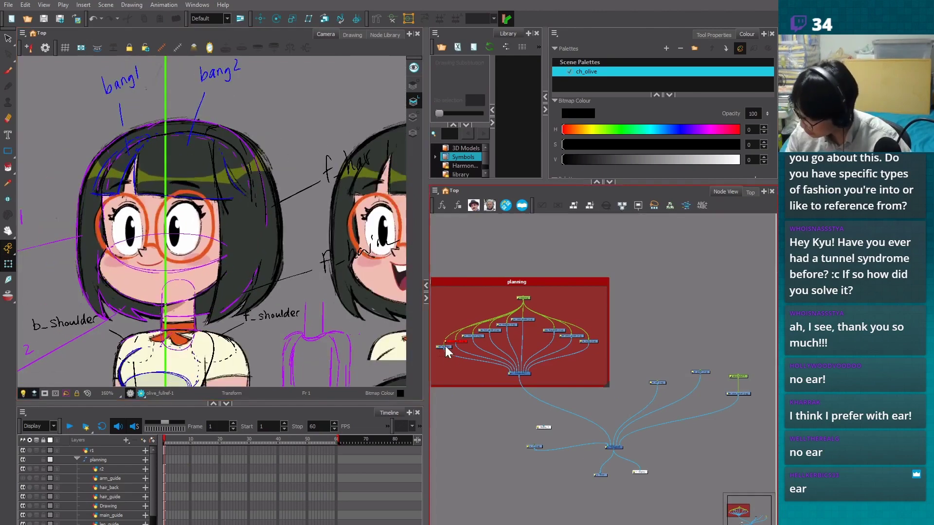
{"action": "left_click", "coordinate": [445, 345]}
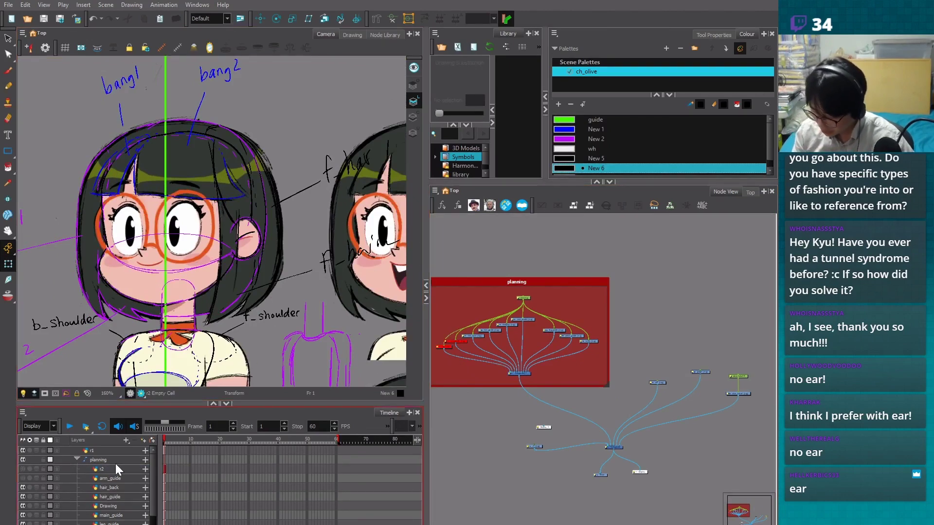
Collapse the planning layers in the timeline and delete the unconnected node above the main composite's row
{"action": "left_click", "coordinate": [77, 459]}
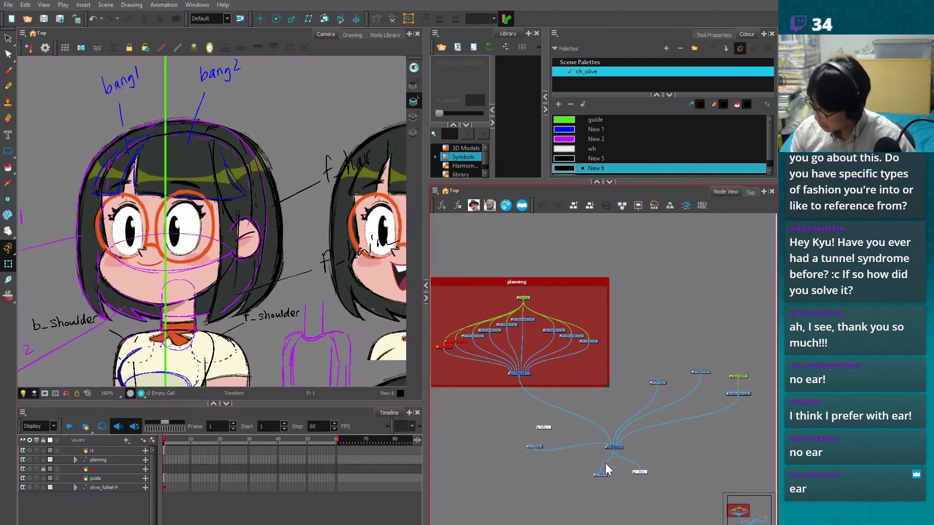
{"action": "left_click_drag", "start_coordinate": [605, 464], "coordinate": [585, 434]}
{"action": "left_click", "coordinate": [549, 433]}
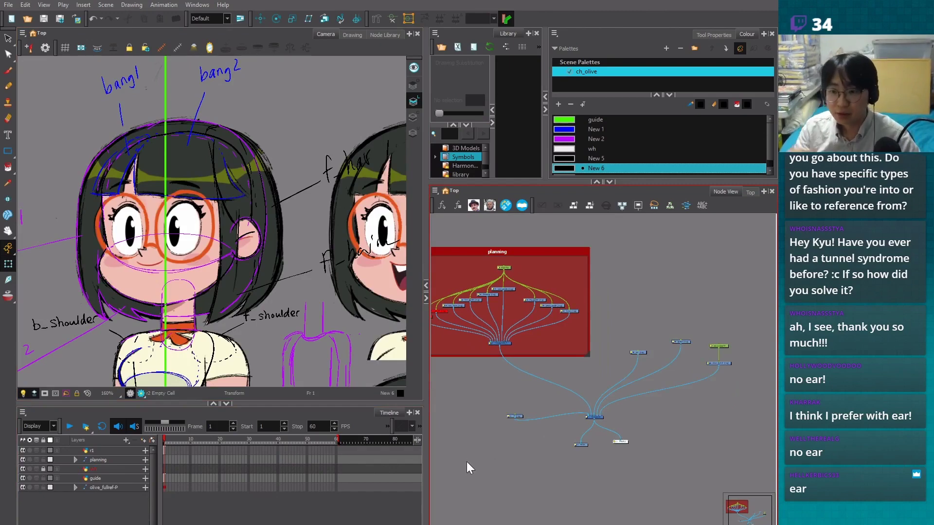
{"action": "key", "text": "1"}
{"action": "left_click_drag", "start_coordinate": [576, 458], "coordinate": [557, 422]}
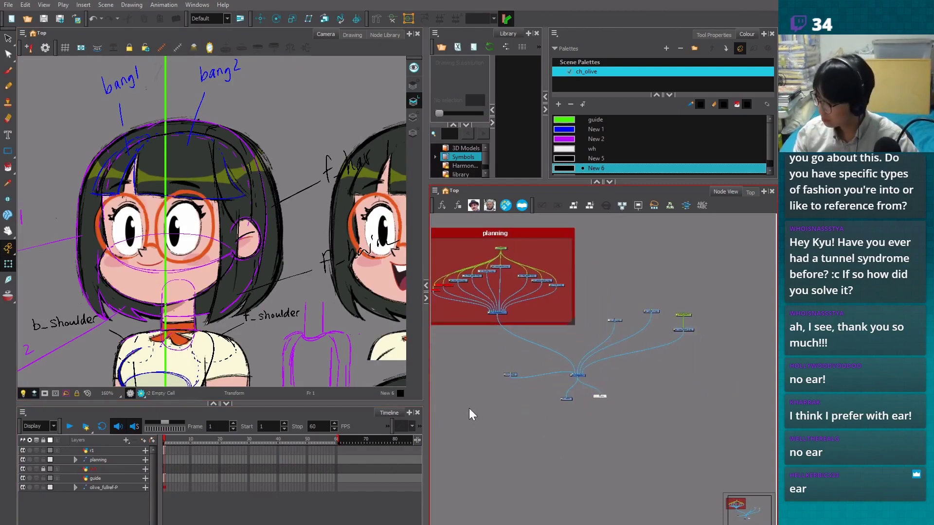
Move the main composite and its surrounding nodes lower, and shift the three reference node branches farther right
{"action": "left_click_drag", "start_coordinate": [458, 410], "coordinate": [595, 453]}
{"action": "left_click_drag", "start_coordinate": [723, 292], "coordinate": [598, 352]}
{"action": "left_click_drag", "start_coordinate": [684, 317], "coordinate": [744, 325]}
{"action": "left_click_drag", "start_coordinate": [560, 231], "coordinate": [523, 248]}
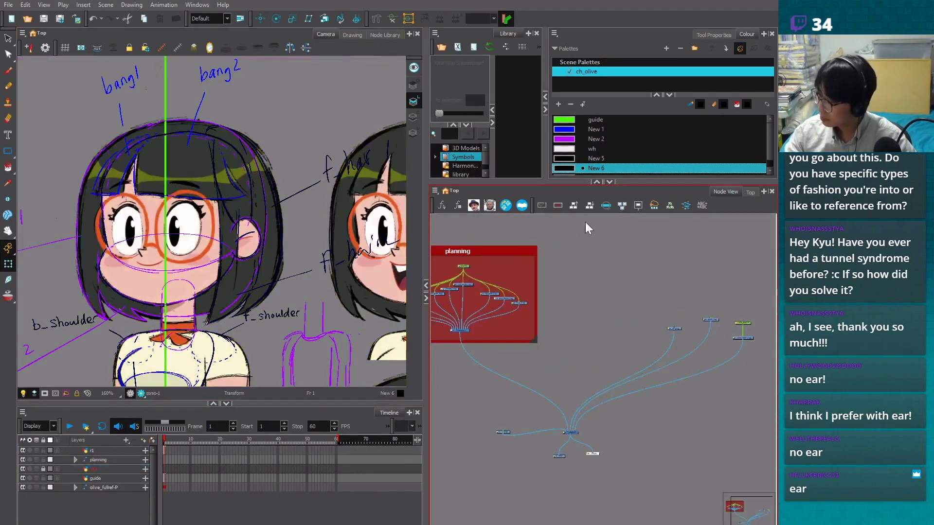
Resize the workspace views to give the Colour view more height and a taller palette list
{"action": "left_click_drag", "start_coordinate": [585, 183], "coordinate": [481, 195]}
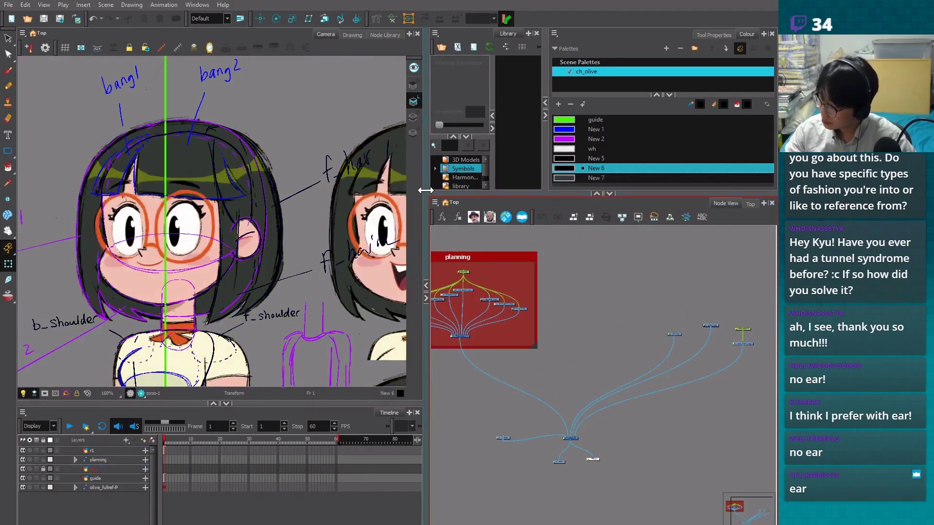
{"action": "left_click_drag", "start_coordinate": [425, 190], "coordinate": [413, 190]}
{"action": "left_click_drag", "start_coordinate": [313, 267], "coordinate": [337, 276]}
{"action": "key", "text": "2"}
{"action": "left_click_drag", "start_coordinate": [621, 193], "coordinate": [621, 210]}
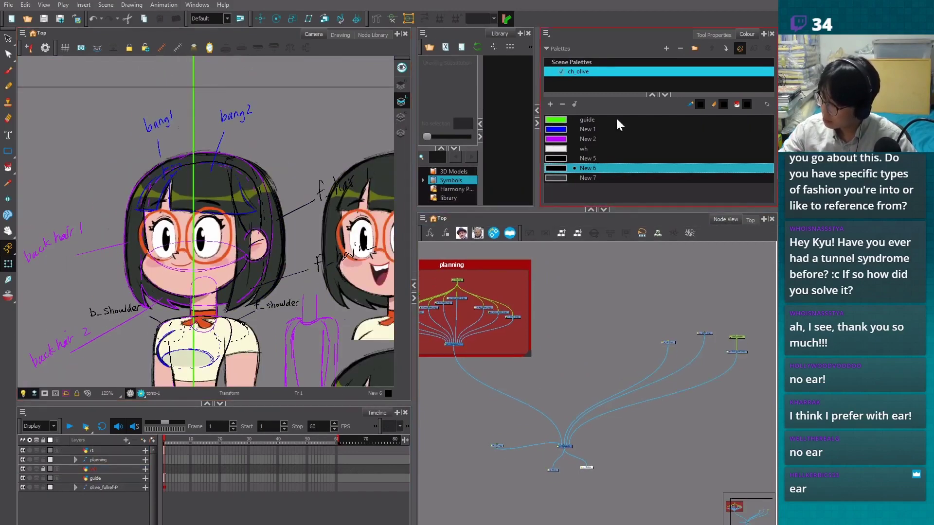
{"action": "left_click_drag", "start_coordinate": [621, 96], "coordinate": [621, 99]}
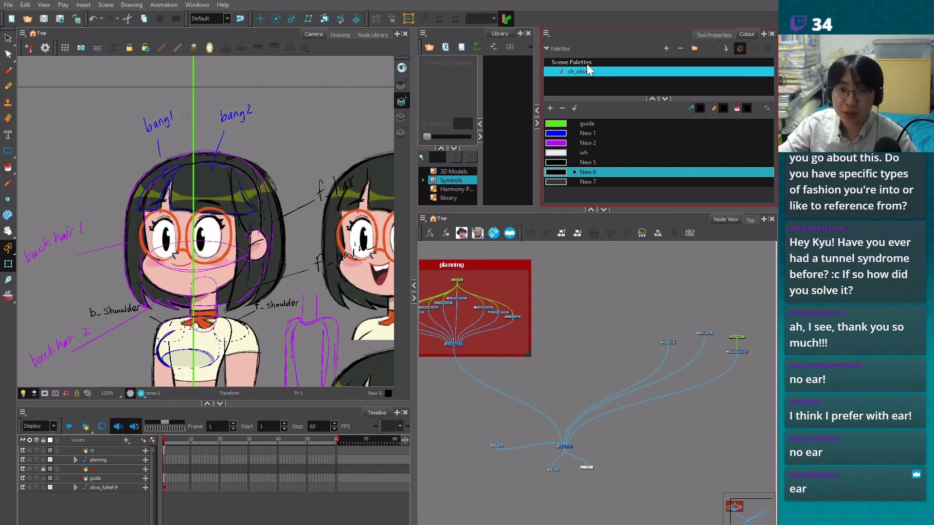
{"action": "left_click_drag", "start_coordinate": [588, 98], "coordinate": [586, 146]}
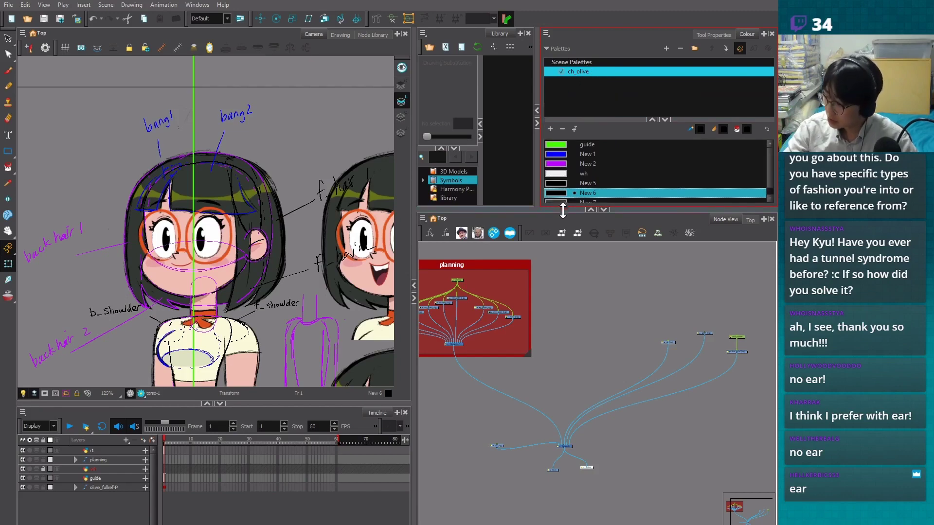
{"action": "left_click_drag", "start_coordinate": [565, 212], "coordinate": [564, 229]}
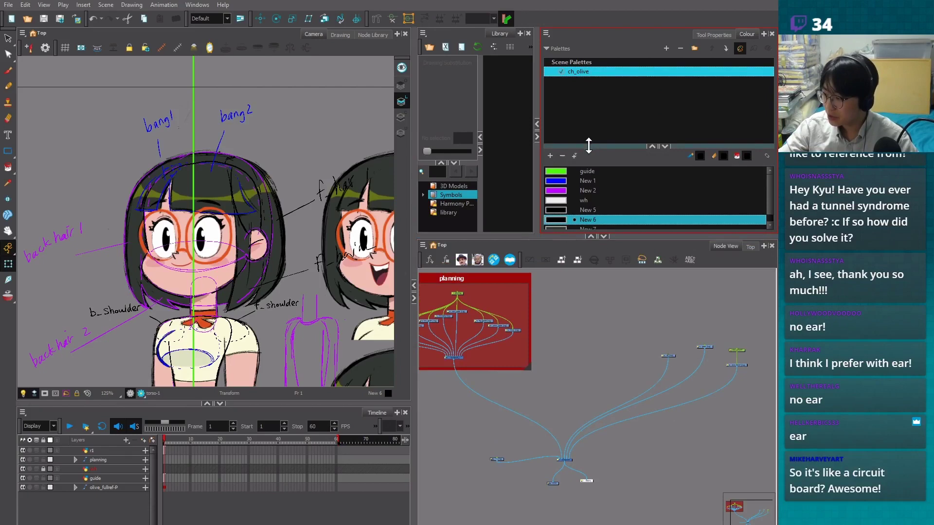
{"action": "left_click_drag", "start_coordinate": [588, 146], "coordinate": [611, 130]}
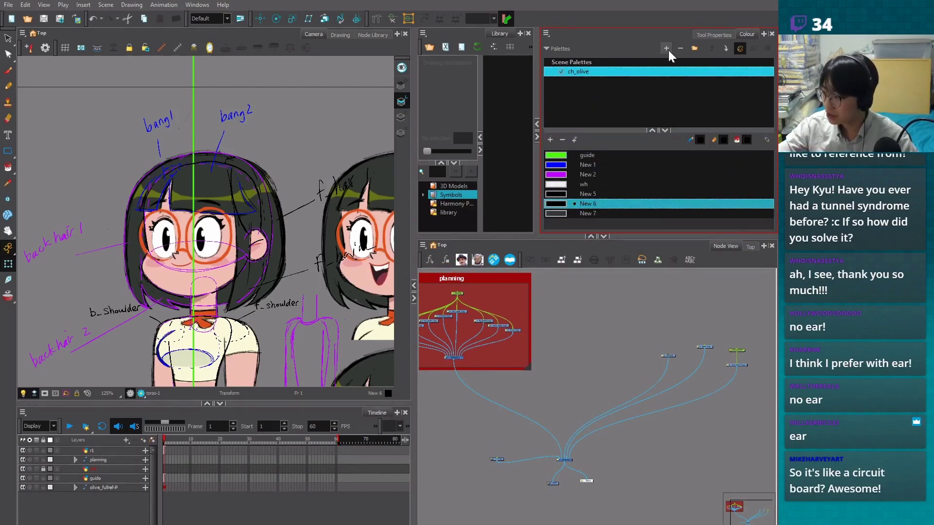
Create a new colour palette named "olive" and select its Default swatch
{"action": "left_click", "coordinate": [670, 47]}
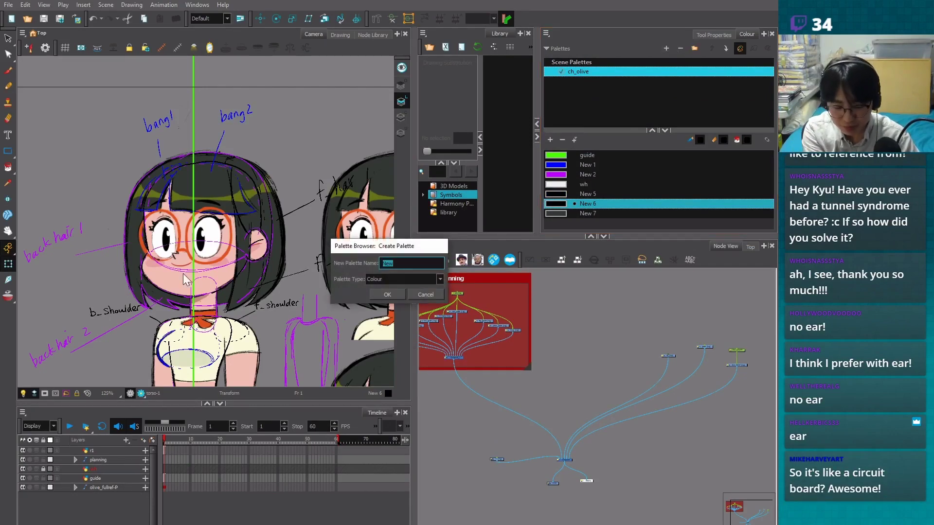
{"action": "type", "text": "olive"}
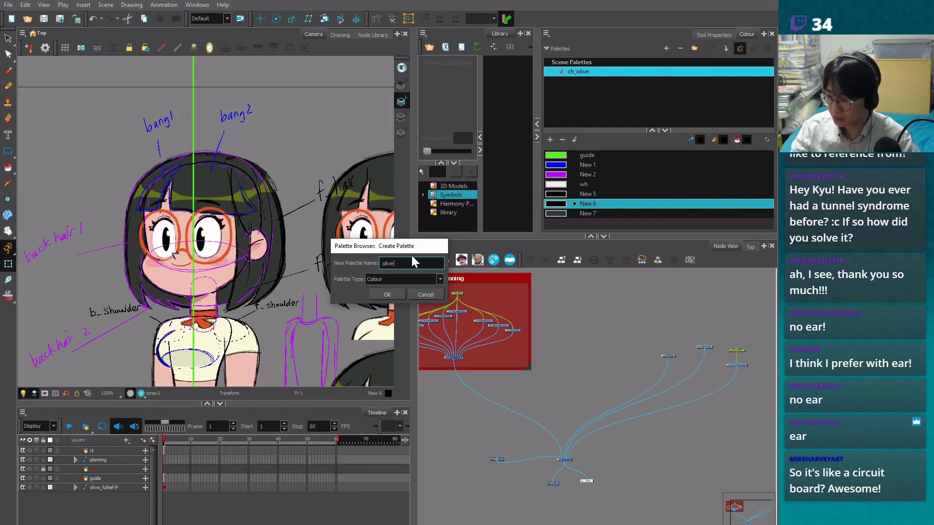
{"action": "left_click", "coordinate": [392, 294]}
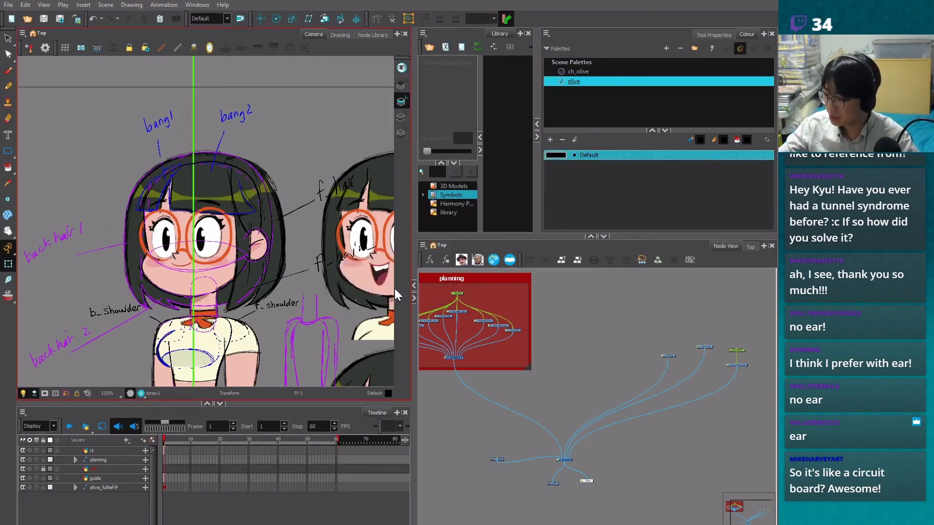
{"action": "left_click", "coordinate": [580, 155]}
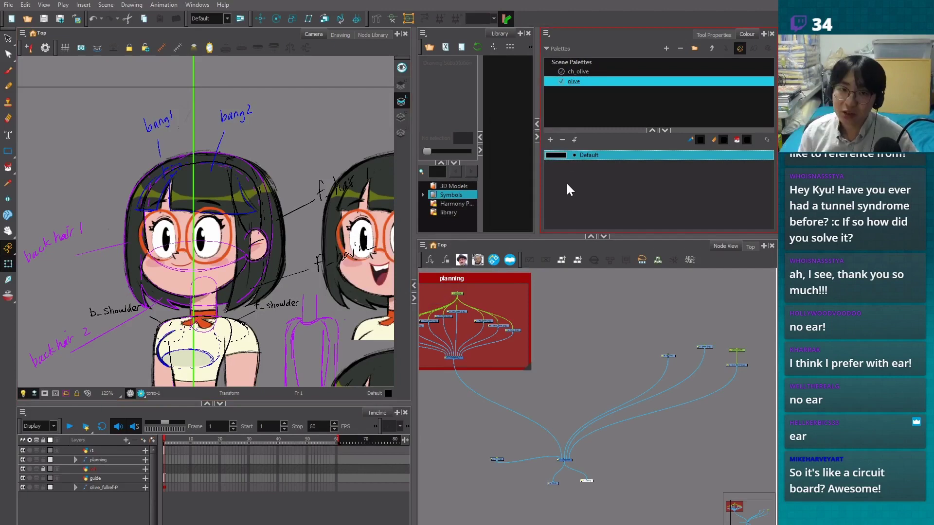
{"action": "left_click", "coordinate": [95, 204]}
{"action": "left_click", "coordinate": [518, 98]}
{"action": "left_click", "coordinate": [590, 90]}
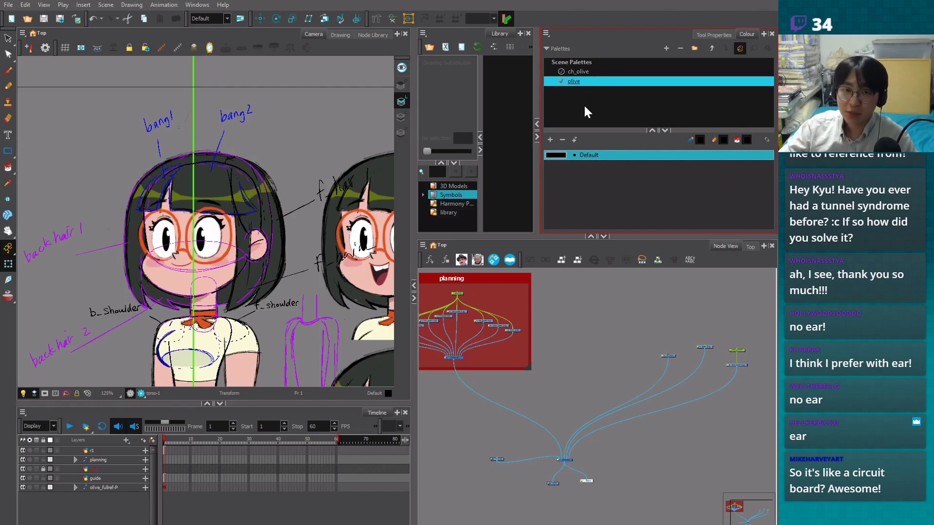
{"action": "left_click", "coordinate": [515, 205]}
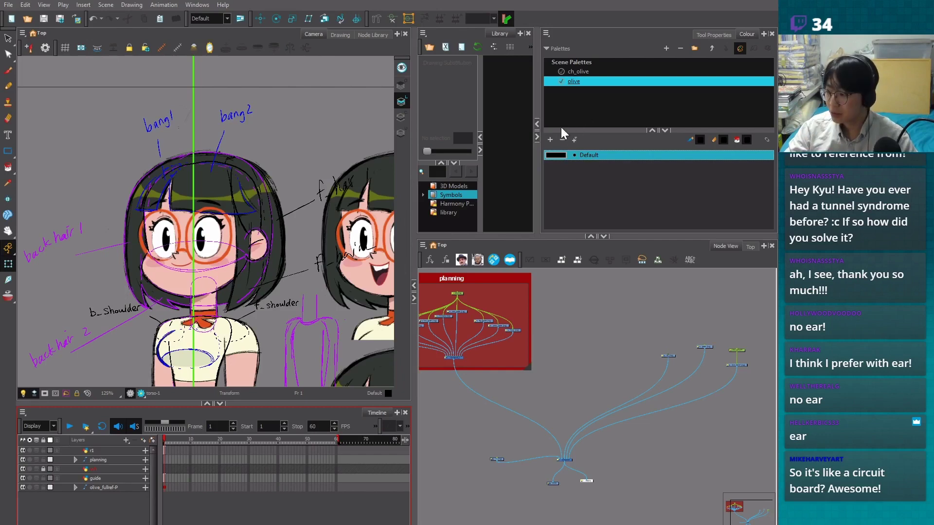
Enlarge the swatch list and remove the Default swatch from the olive palette
{"action": "left_click_drag", "start_coordinate": [599, 130], "coordinate": [598, 115]}
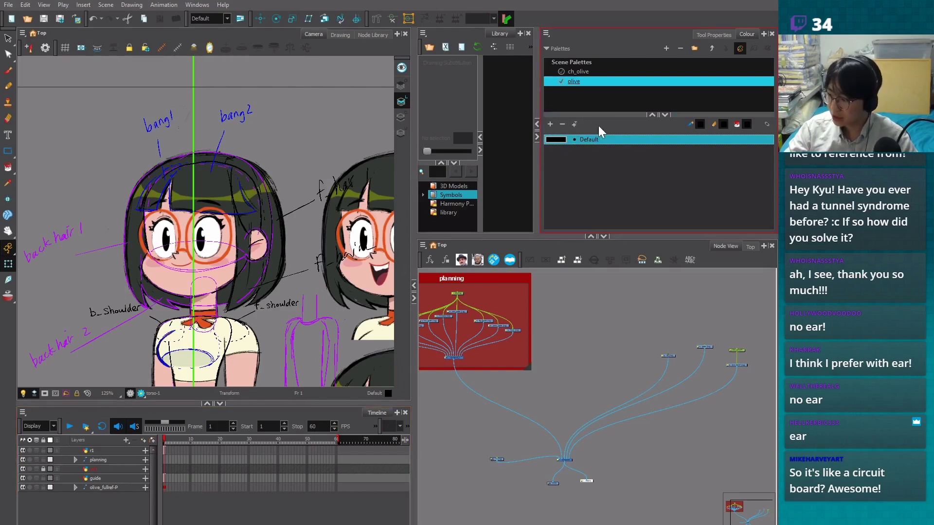
{"action": "left_click", "coordinate": [561, 124]}
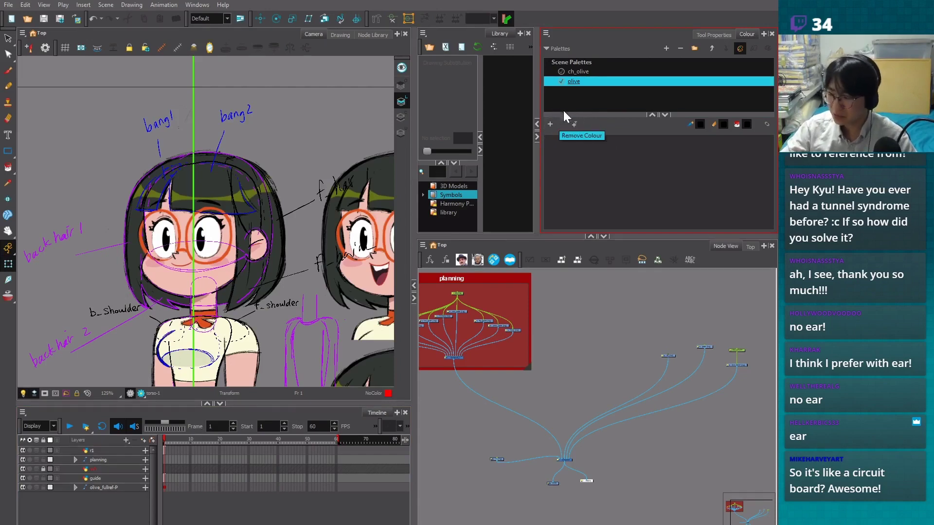
{"action": "scroll", "coordinate": [290, 288], "scroll_direction": "up", "scroll_amount": 2}
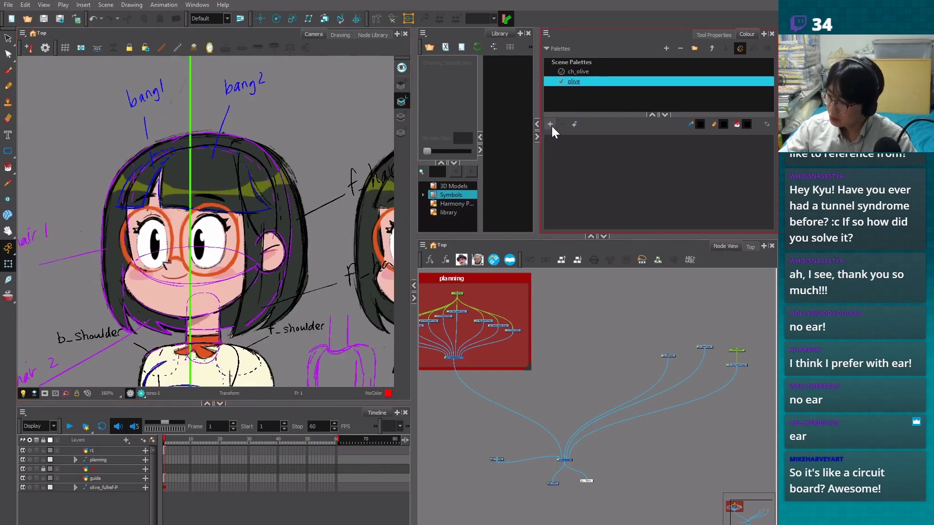
Add a solid black swatch named "line" to the olive palette
{"action": "left_click", "coordinate": [552, 123]}
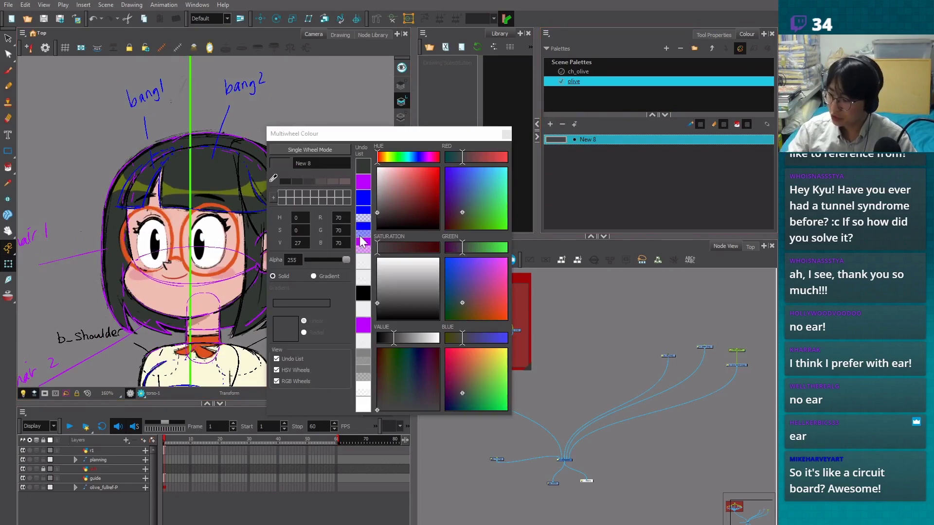
{"action": "left_click_drag", "start_coordinate": [404, 294], "coordinate": [376, 321]}
{"action": "left_click_drag", "start_coordinate": [322, 164], "coordinate": [95, 185]}
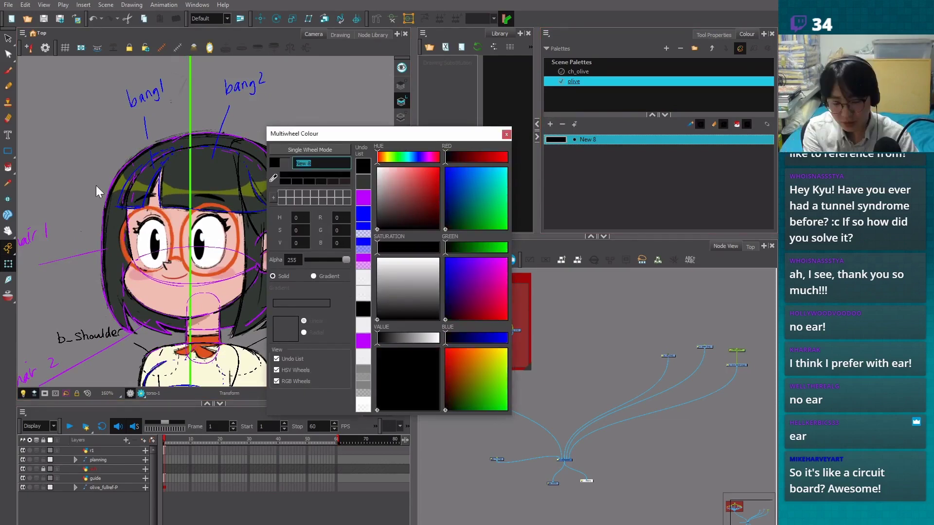
{"action": "type", "text": "line"}
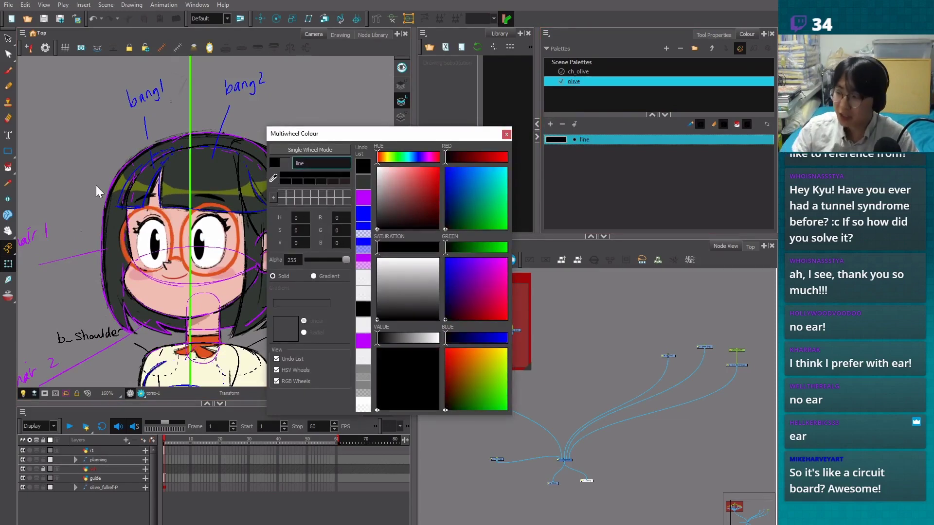
{"action": "left_click", "coordinate": [507, 133]}
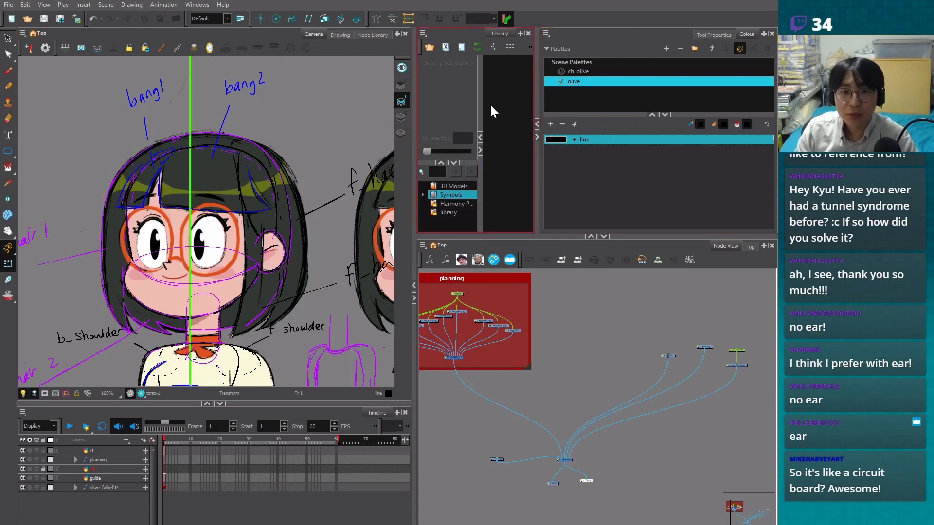
Add three more swatches to the olive palette and make the first one bright green with the name "cutter"
{"action": "left_click", "coordinate": [550, 124]}
{"action": "left_click", "coordinate": [550, 124]}
{"action": "left_click", "coordinate": [550, 124]}
{"action": "double_click", "coordinate": [558, 149]}
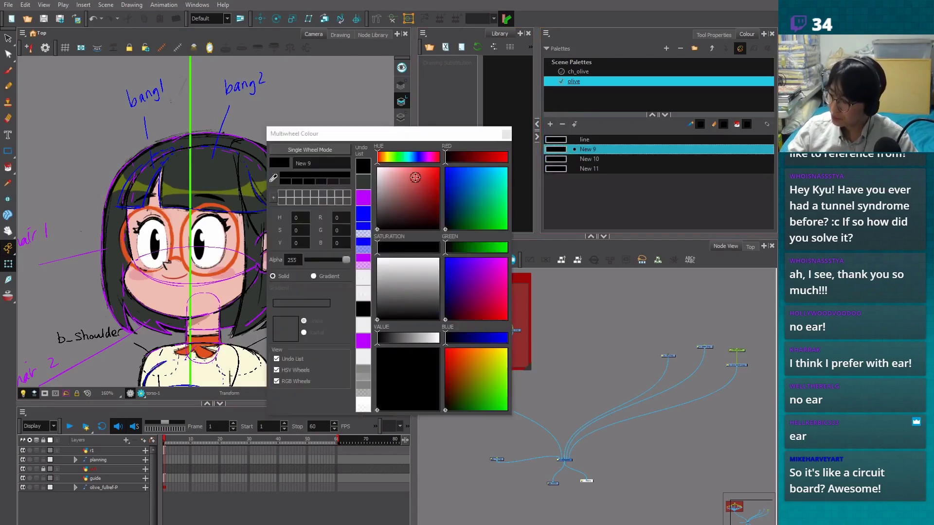
{"action": "type", "text": "cutter"}
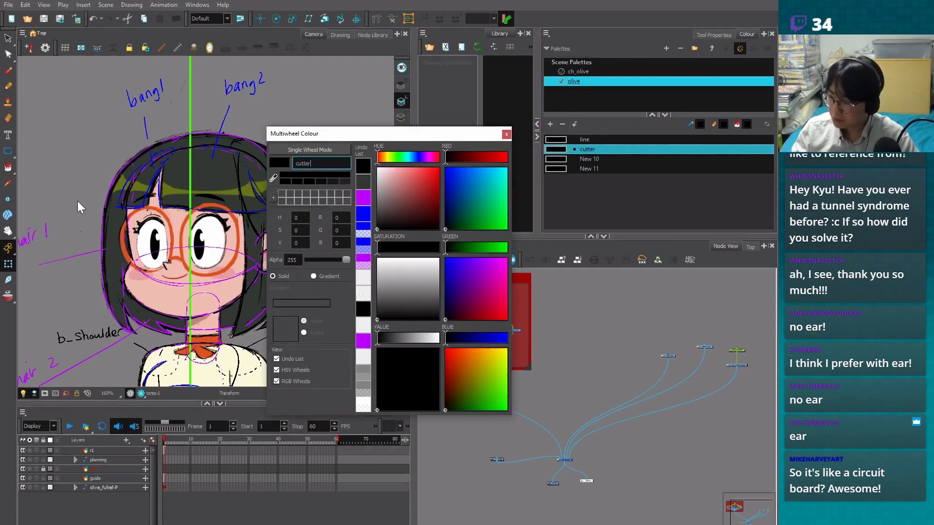
{"action": "left_click", "coordinate": [496, 216]}
{"action": "left_click", "coordinate": [508, 133]}
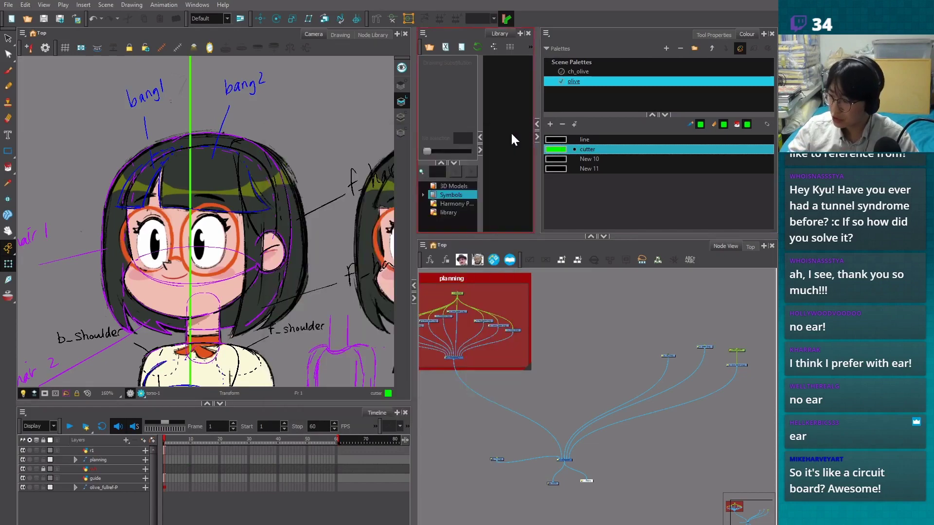
Rename the swatch below cutter as "tag" and make it pure blue with an alpha of 210
{"action": "left_click", "coordinate": [605, 158]}
{"action": "double_click", "coordinate": [558, 159]}
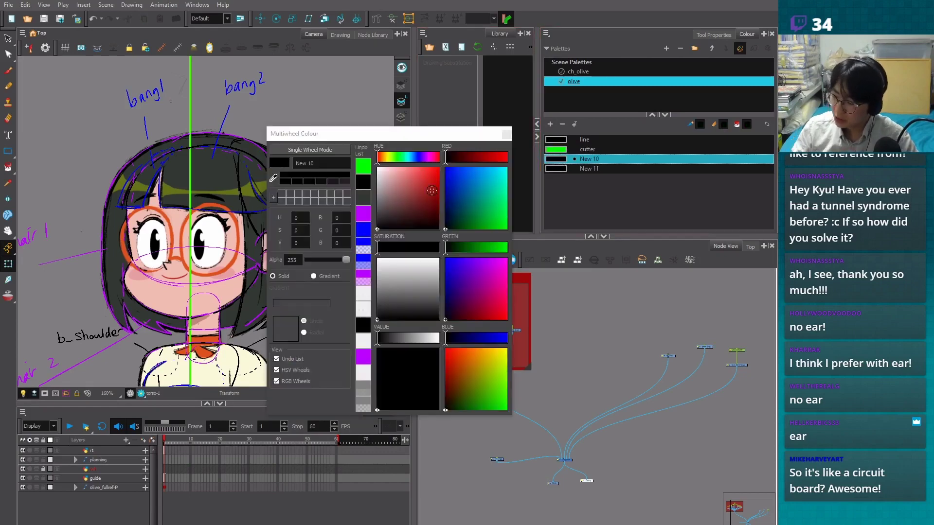
{"action": "left_click_drag", "start_coordinate": [453, 174], "coordinate": [444, 167]}
{"action": "triple_click", "coordinate": [303, 163]}
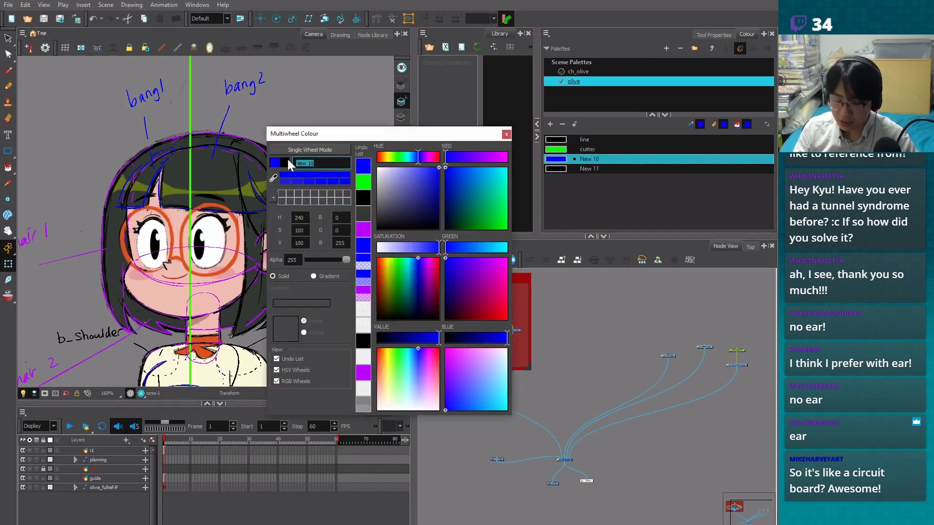
{"action": "type", "text": "tag"}
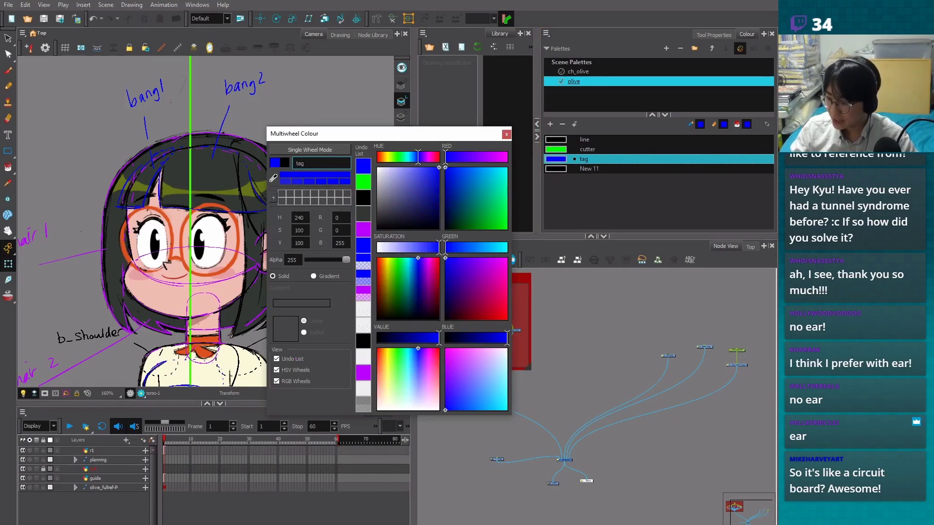
{"action": "left_click", "coordinate": [338, 261]}
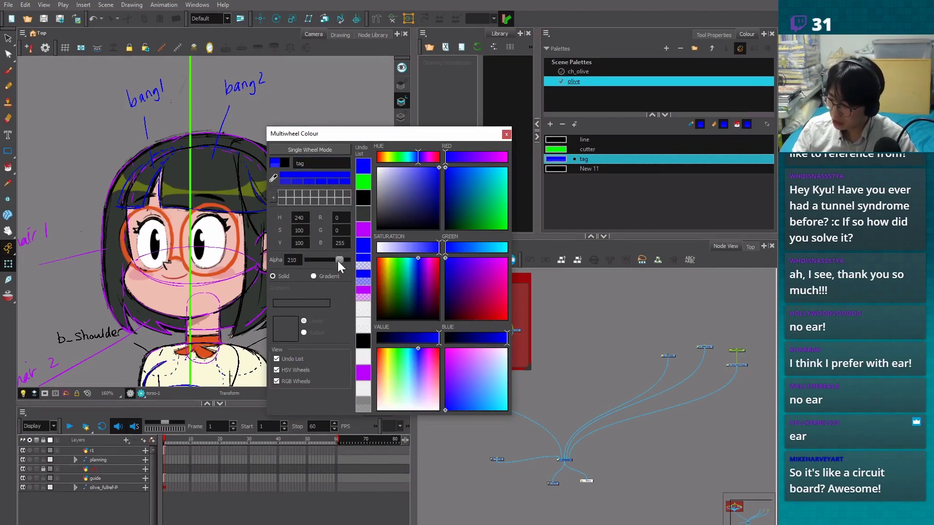
{"action": "left_click", "coordinate": [506, 133]}
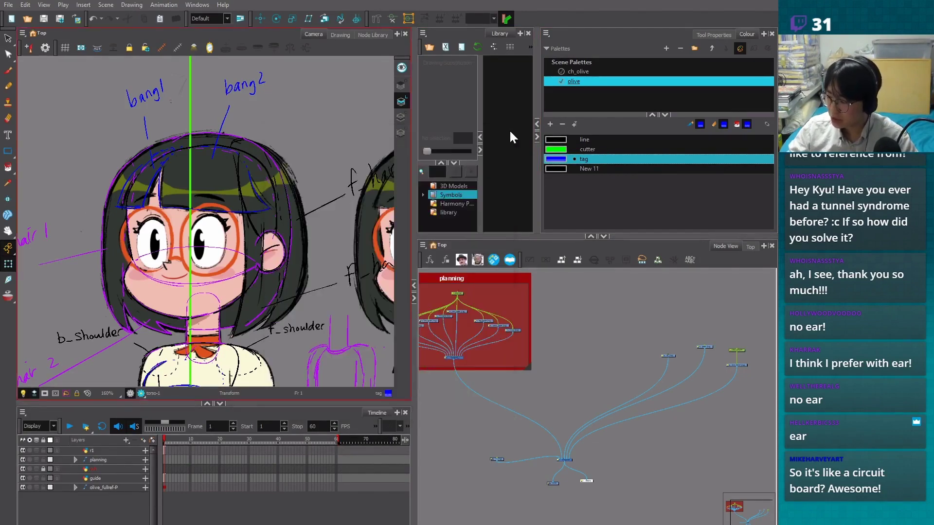
Rename the last swatch in the olive palette as "alpha" and make it pure blue with an alpha of 0
{"action": "double_click", "coordinate": [558, 168]}
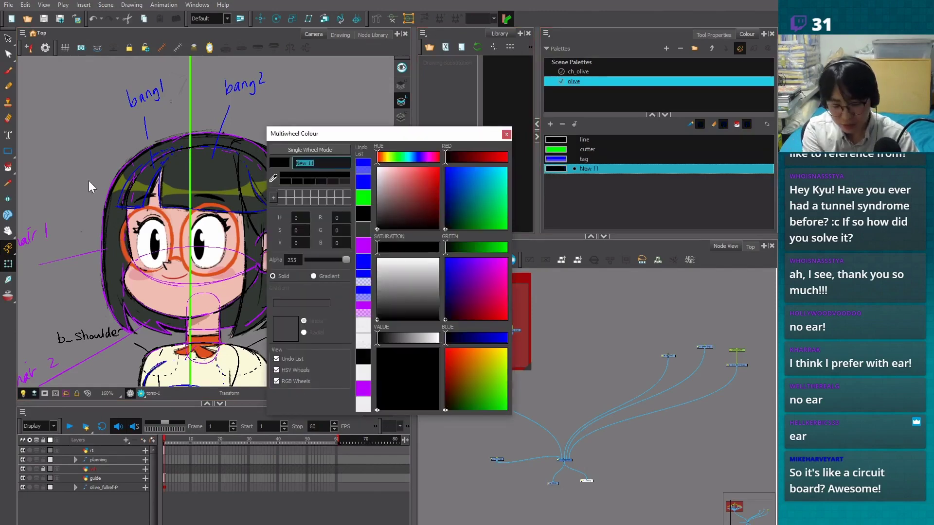
{"action": "type", "text": "alpha"}
{"action": "left_click", "coordinate": [366, 187]}
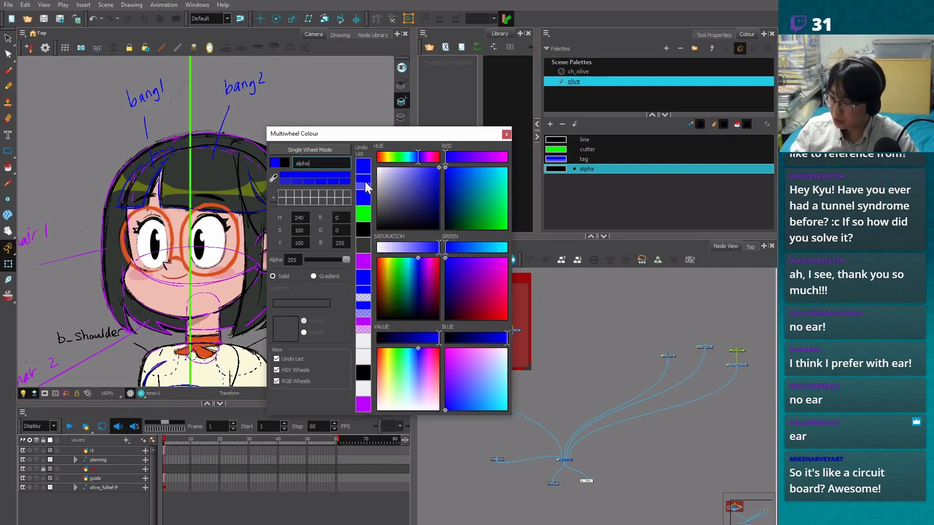
{"action": "left_click_drag", "start_coordinate": [346, 259], "coordinate": [306, 260]}
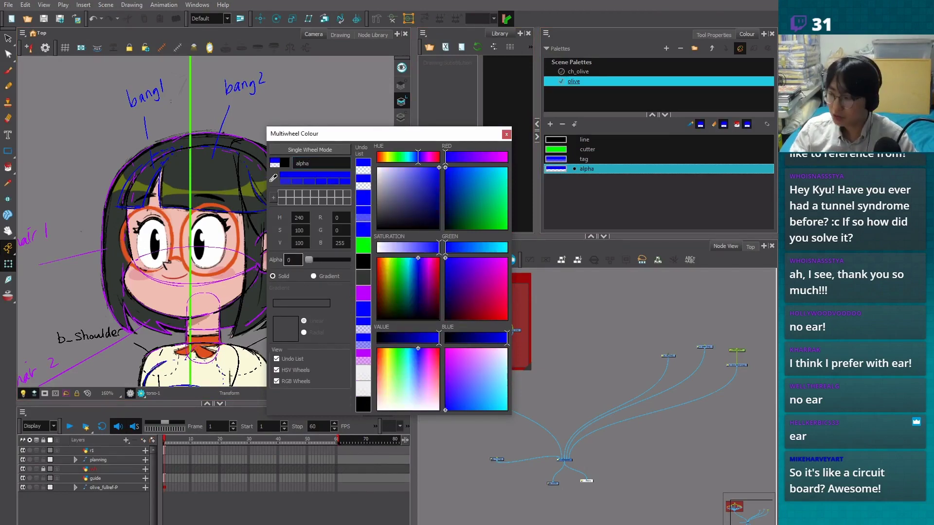
{"action": "left_click", "coordinate": [506, 134]}
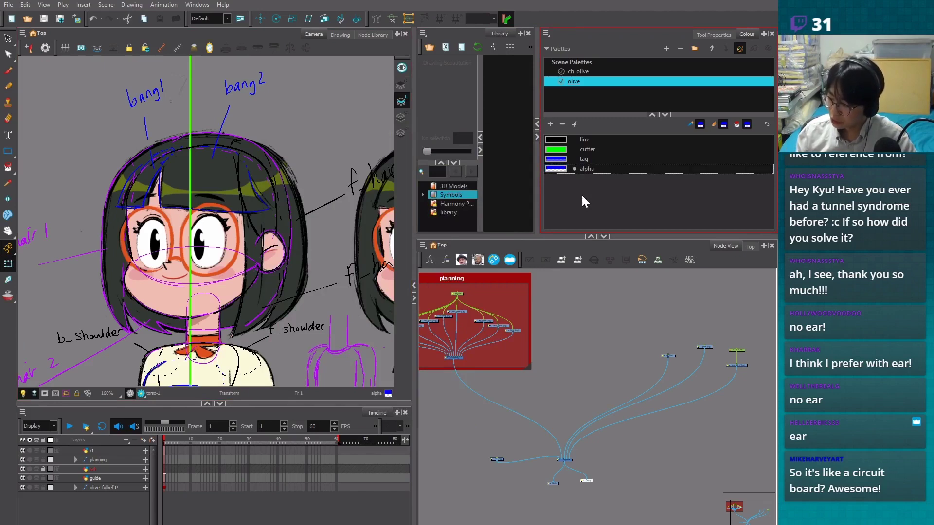
Enlarge the Camera view slightly and disable the planning group's composite node and the guide drawing node
{"action": "left_click_drag", "start_coordinate": [414, 332], "coordinate": [427, 332]}
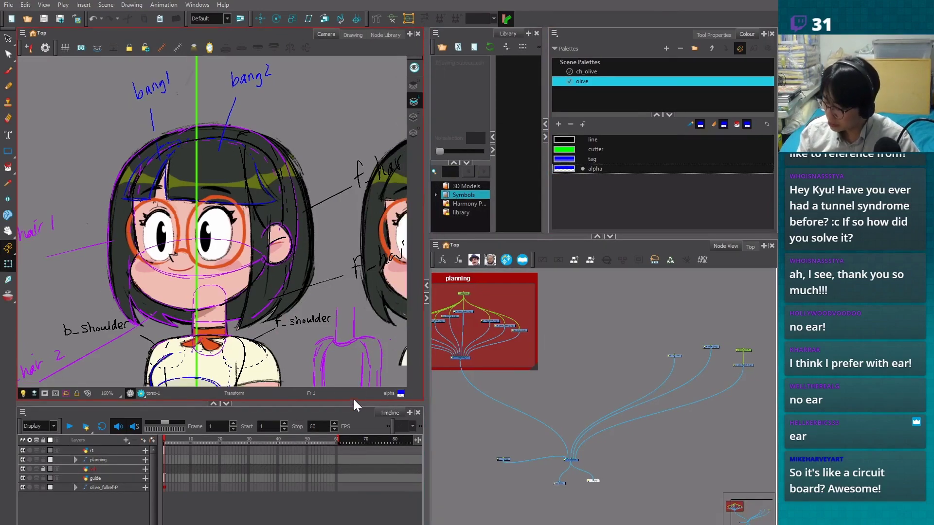
{"action": "left_click_drag", "start_coordinate": [354, 404], "coordinate": [353, 415]}
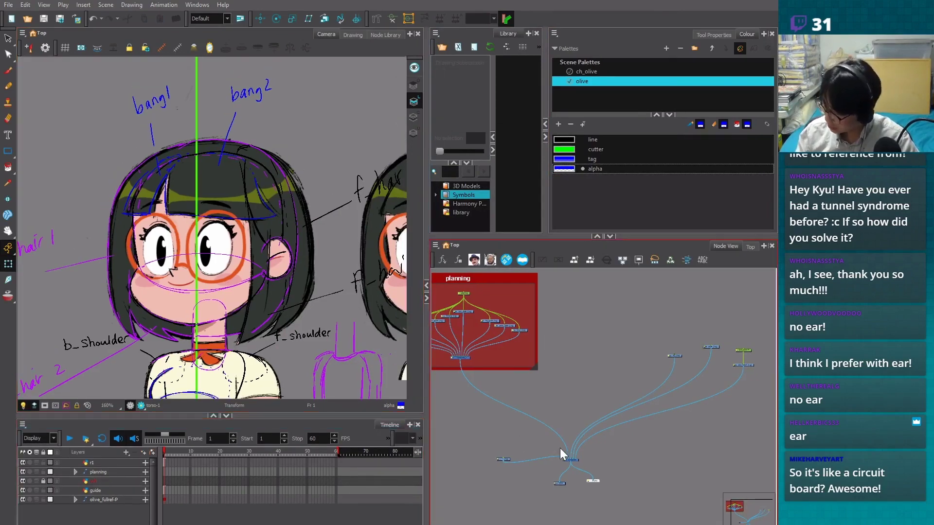
{"action": "left_click", "coordinate": [460, 358]}
{"action": "key", "text": "d"}
{"action": "left_click", "coordinate": [559, 370]}
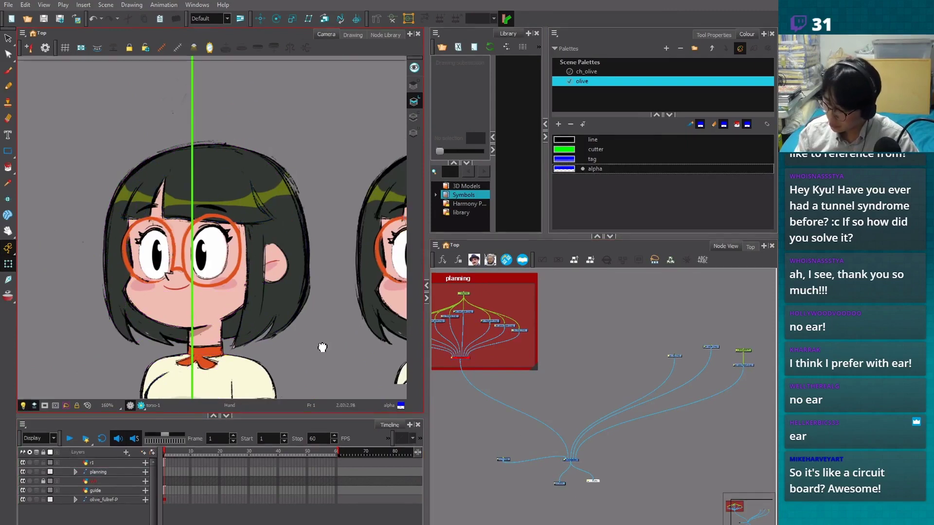
{"action": "left_click", "coordinate": [674, 356]}
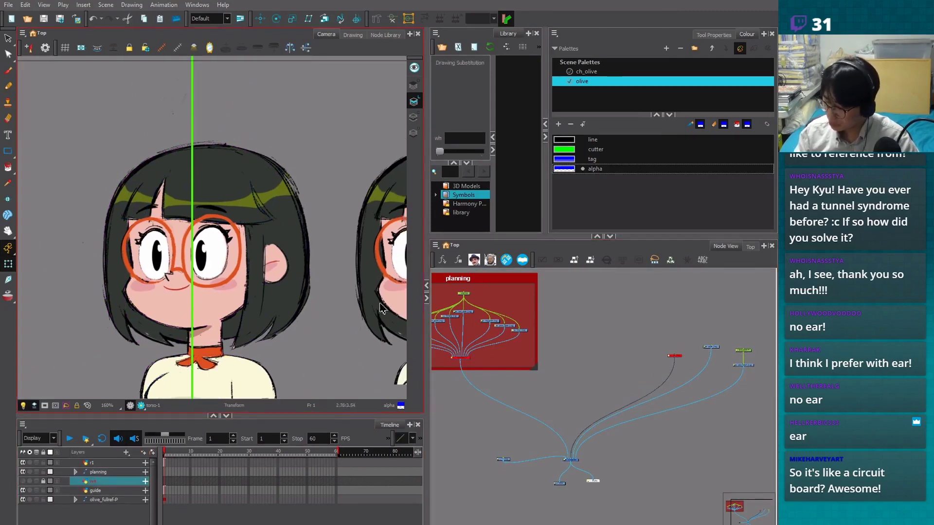
{"action": "left_click", "coordinate": [710, 347]}
{"action": "key", "text": "d"}
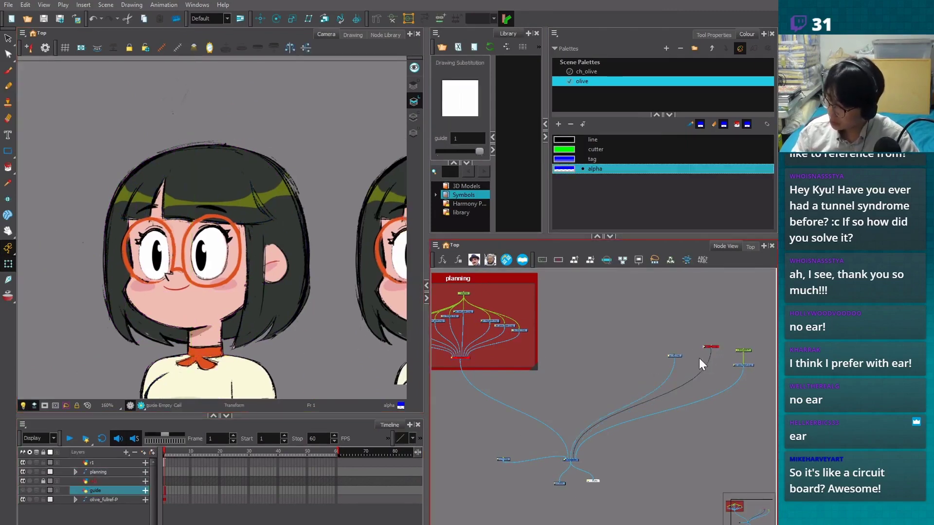
Widen the Camera view and extend it downward by shrinking the timeline to a narrow strip
{"action": "left_click_drag", "start_coordinate": [425, 309], "coordinate": [437, 310]}
{"action": "scroll", "coordinate": [364, 333], "scroll_direction": "up", "scroll_amount": 3}
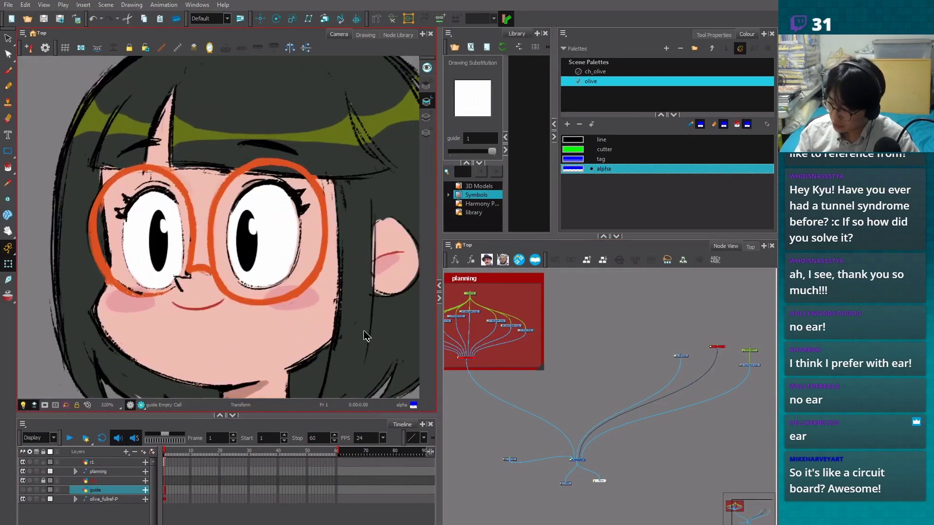
{"action": "scroll", "coordinate": [366, 336], "scroll_direction": "down", "scroll_amount": 2}
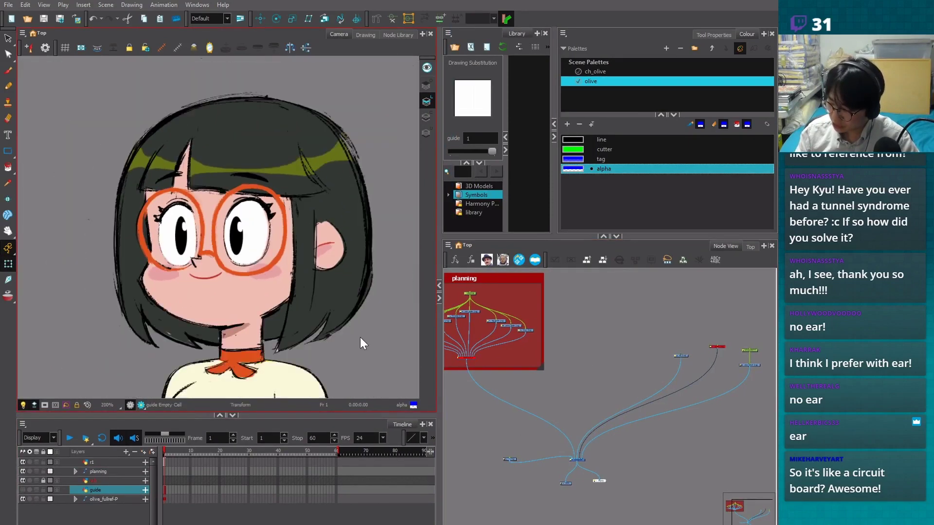
{"action": "left_click_drag", "start_coordinate": [359, 361], "coordinate": [350, 333]}
{"action": "key", "text": "1"}
{"action": "key", "text": "1"}
{"action": "left_click_drag", "start_coordinate": [348, 364], "coordinate": [331, 325]}
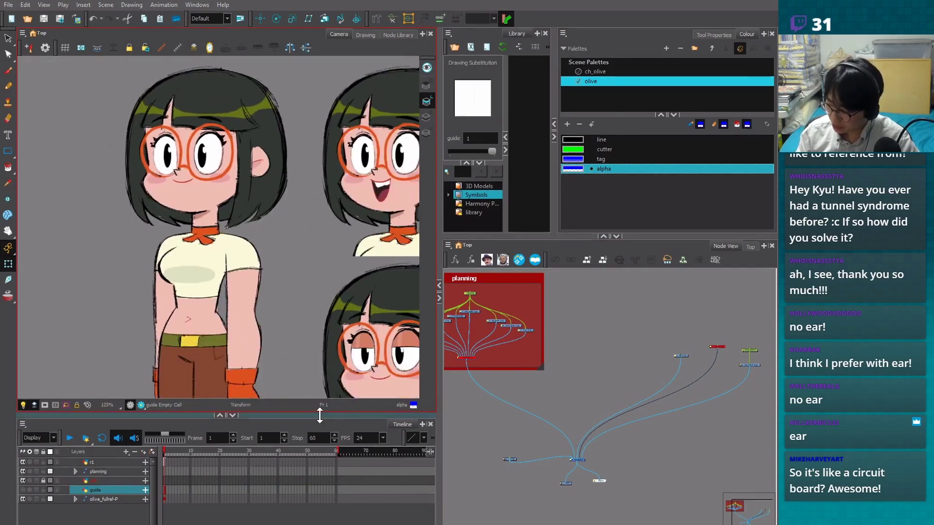
{"action": "left_click_drag", "start_coordinate": [320, 416], "coordinate": [319, 465]}
{"action": "scroll", "coordinate": [320, 354], "scroll_direction": "down", "scroll_amount": 2}
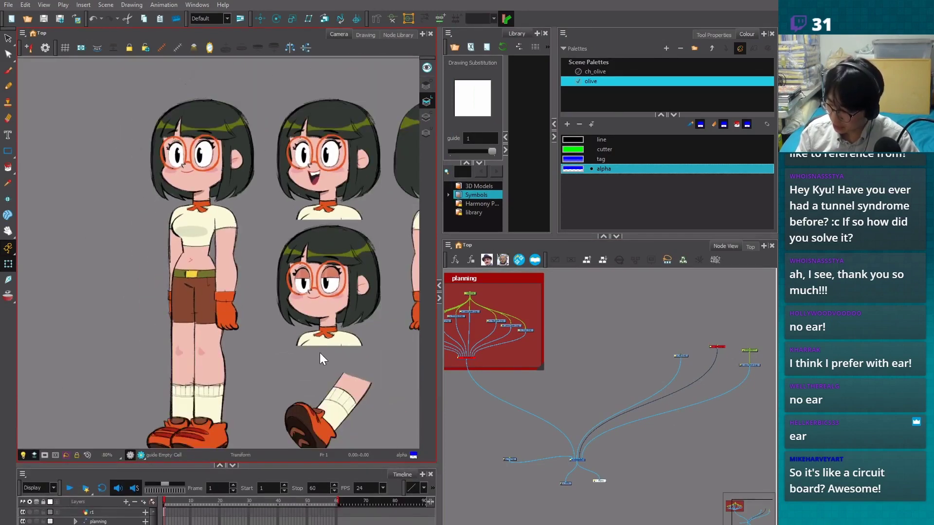
{"action": "left_click_drag", "start_coordinate": [317, 378], "coordinate": [324, 419]}
{"action": "scroll", "coordinate": [324, 420], "scroll_direction": "up", "scroll_amount": 4}
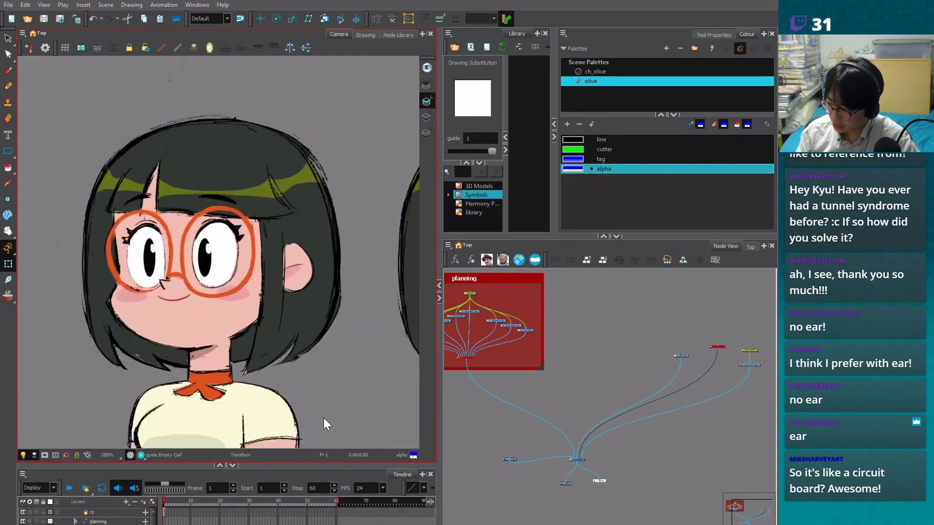
{"action": "left_click_drag", "start_coordinate": [439, 247], "coordinate": [443, 247]}
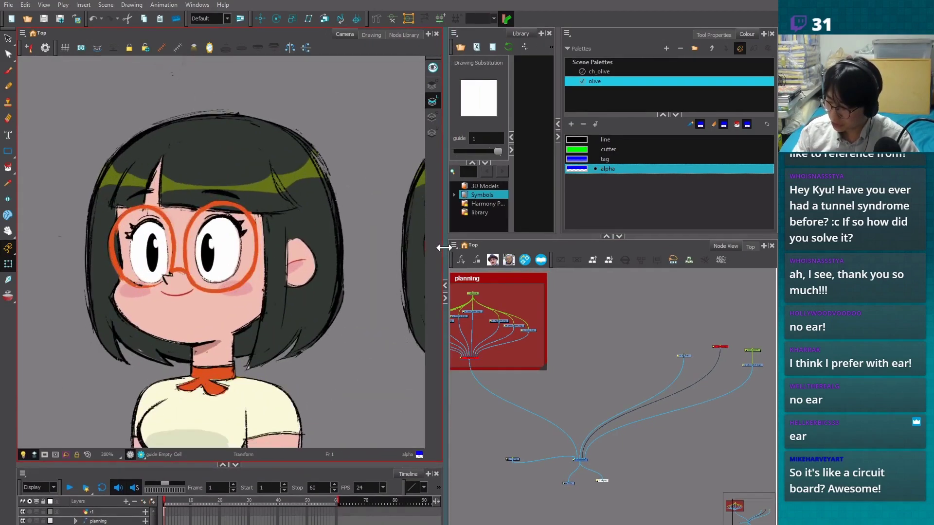
Select the line swatch as the current drawing colour for the character
{"action": "left_click", "coordinate": [582, 139]}
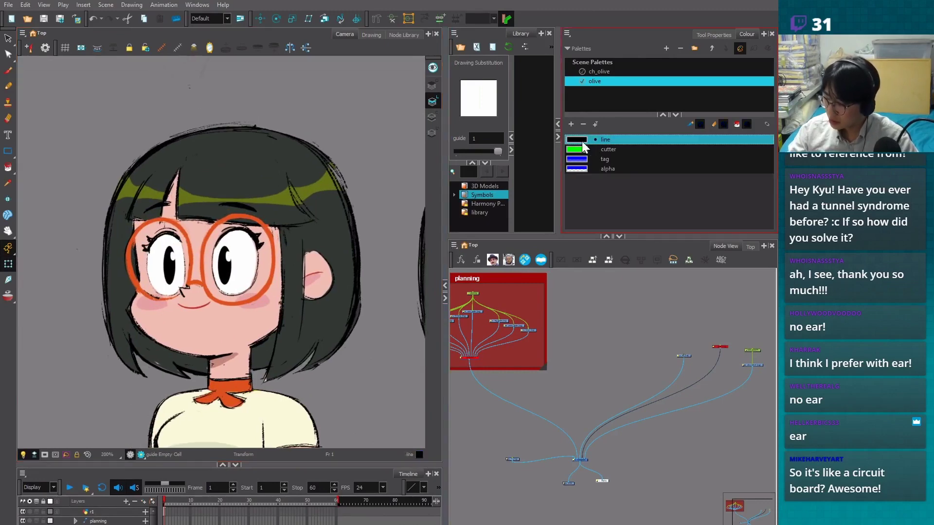
{"action": "scroll", "coordinate": [349, 361], "scroll_direction": "down", "scroll_amount": 3}
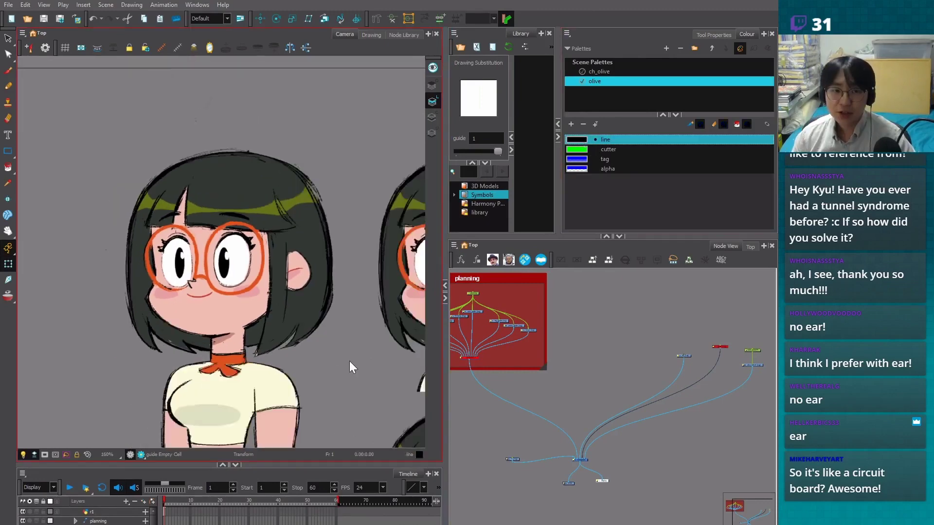
{"action": "scroll", "coordinate": [338, 317], "scroll_direction": "down", "scroll_amount": 5}
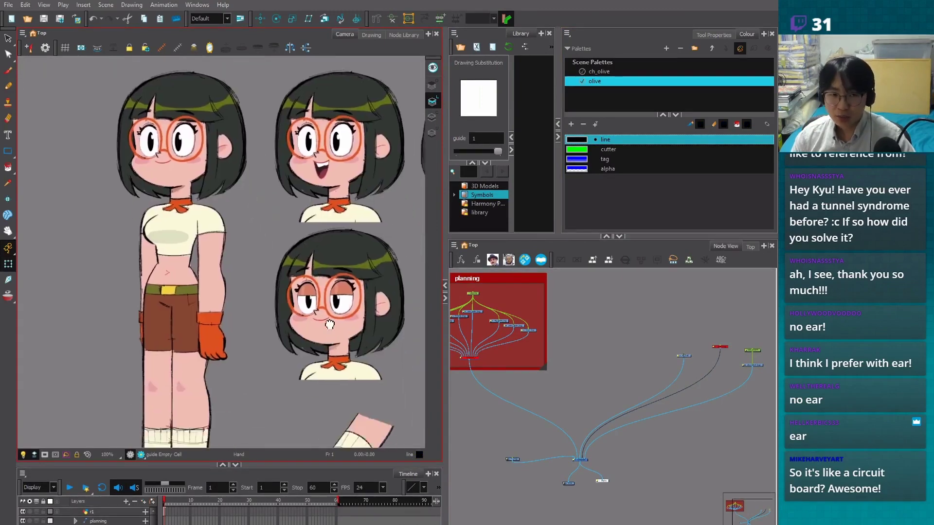
{"action": "left_click_drag", "start_coordinate": [343, 300], "coordinate": [345, 303]}
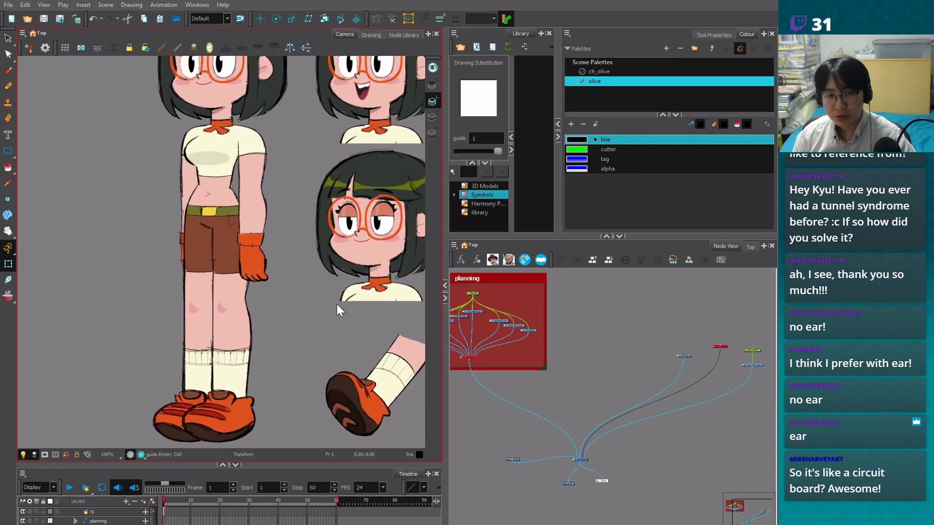
{"action": "left_click_drag", "start_coordinate": [250, 346], "coordinate": [268, 398]}
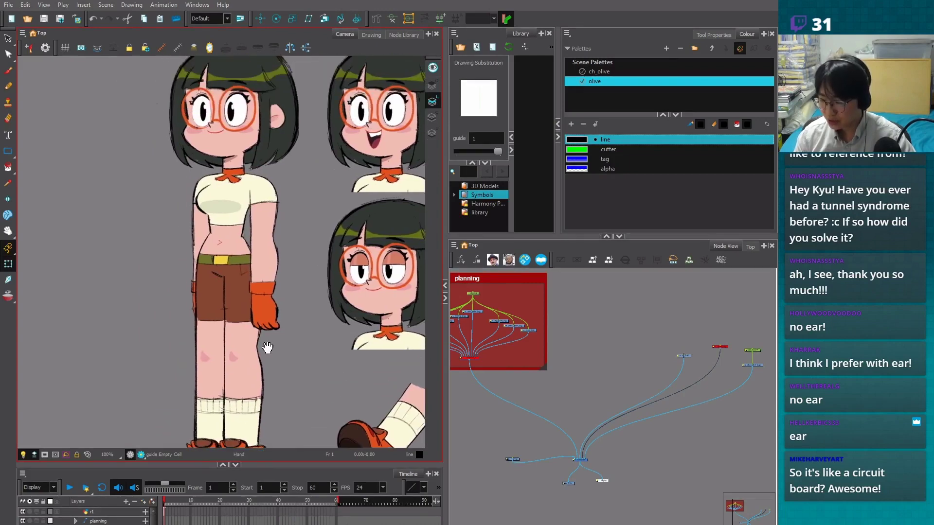
{"action": "left_click_drag", "start_coordinate": [273, 336], "coordinate": [262, 395]}
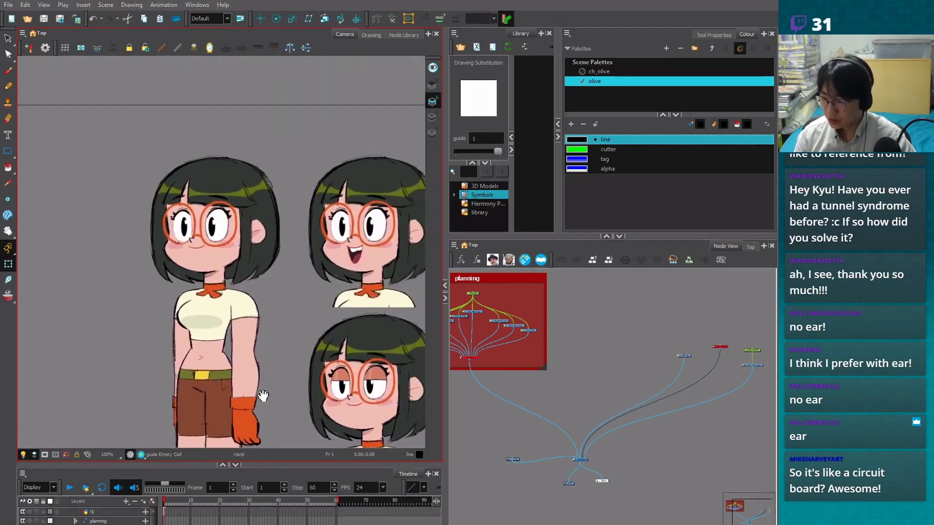
{"action": "key", "text": "2"}
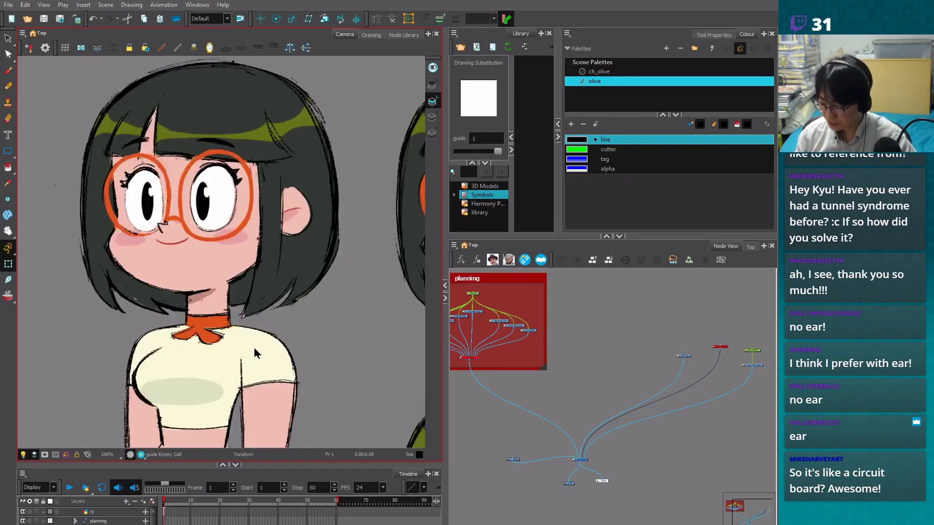
{"action": "left_click", "coordinate": [582, 403]}
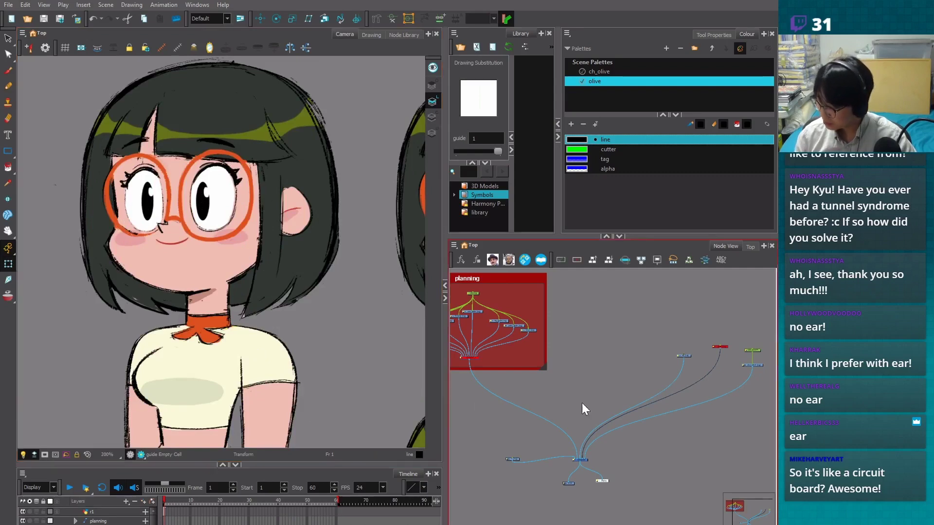
{"action": "left_click", "coordinate": [613, 452]}
{"action": "key", "text": "2"}
{"action": "key", "text": "2"}
{"action": "left_click_drag", "start_coordinate": [716, 335], "coordinate": [686, 336]}
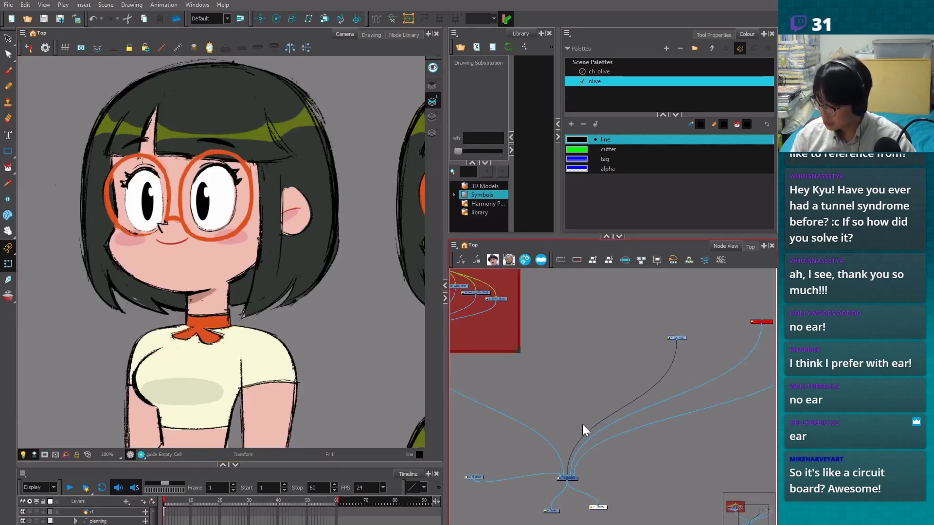
{"action": "left_click", "coordinate": [145, 508]}
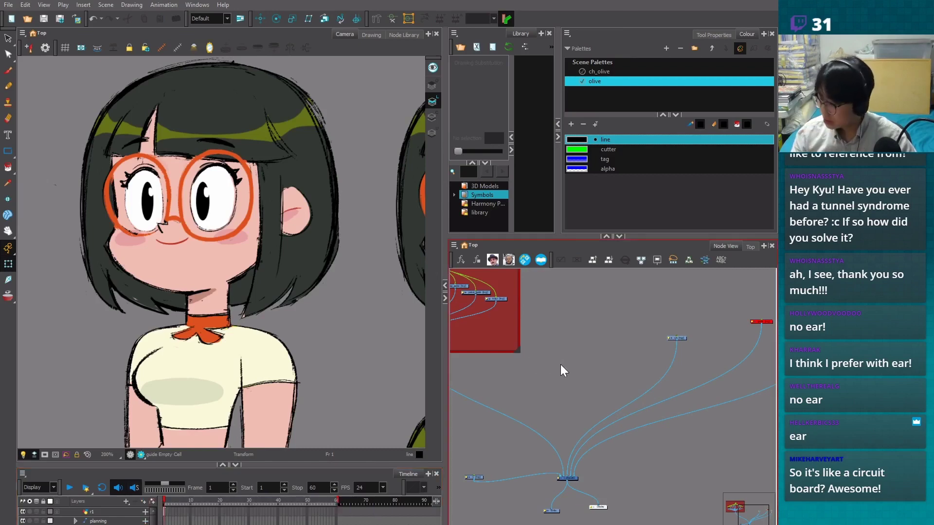
Widen the Node View and make it slightly taller to give the node network more room
{"action": "key", "text": "1"}
{"action": "left_click_drag", "start_coordinate": [445, 350], "coordinate": [404, 349]}
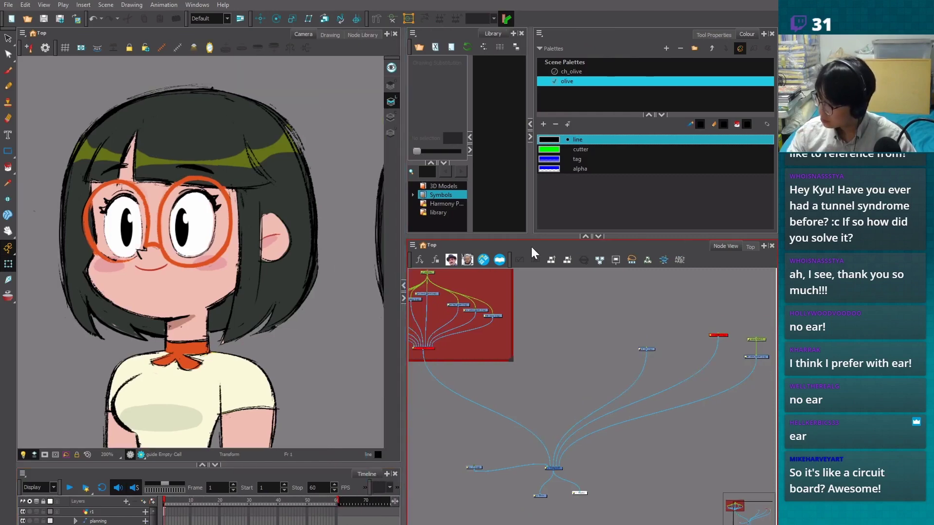
{"action": "left_click_drag", "start_coordinate": [527, 239], "coordinate": [528, 226]}
{"action": "scroll", "coordinate": [535, 340], "scroll_direction": "up", "scroll_amount": 3}
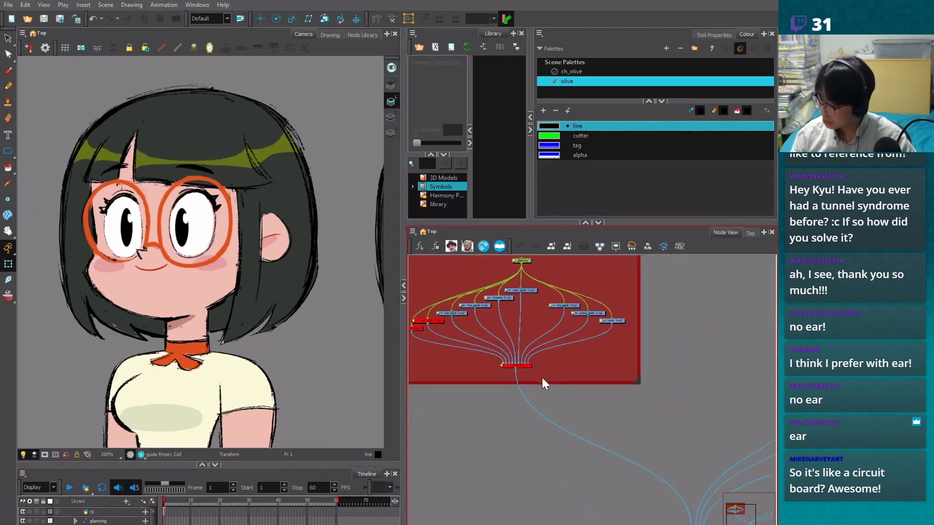
{"action": "left_click_drag", "start_coordinate": [534, 370], "coordinate": [527, 369]}
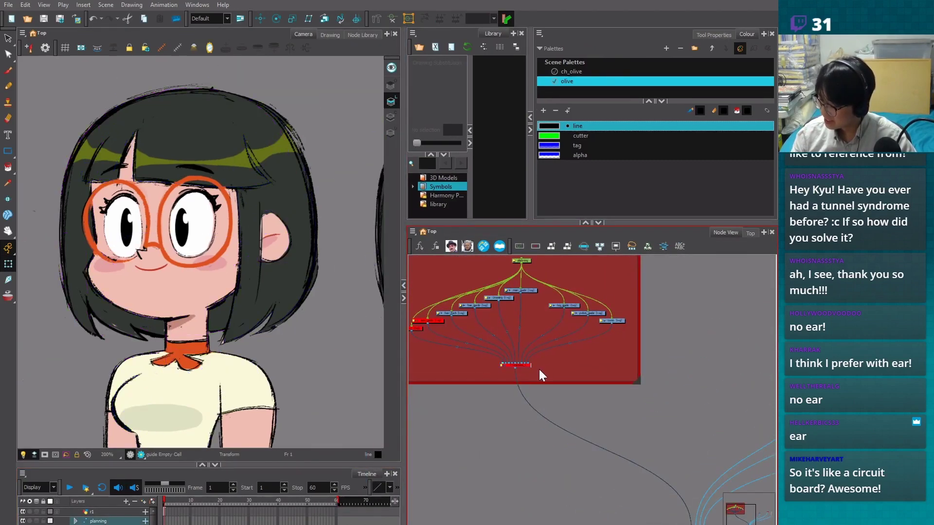
{"action": "left_click", "coordinate": [539, 369]}
{"action": "key", "text": "1"}
{"action": "left_click_drag", "start_coordinate": [593, 378], "coordinate": [521, 393]}
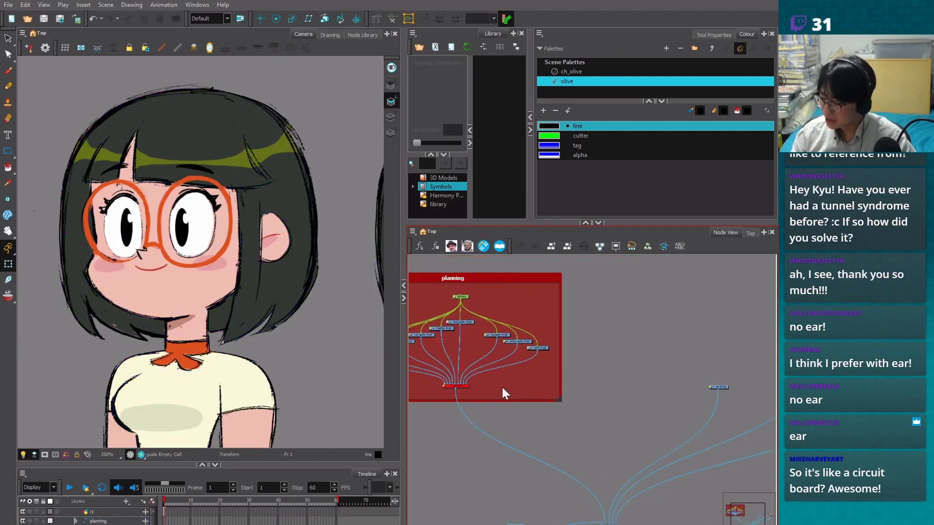
{"action": "left_click_drag", "start_coordinate": [403, 362], "coordinate": [384, 364]}
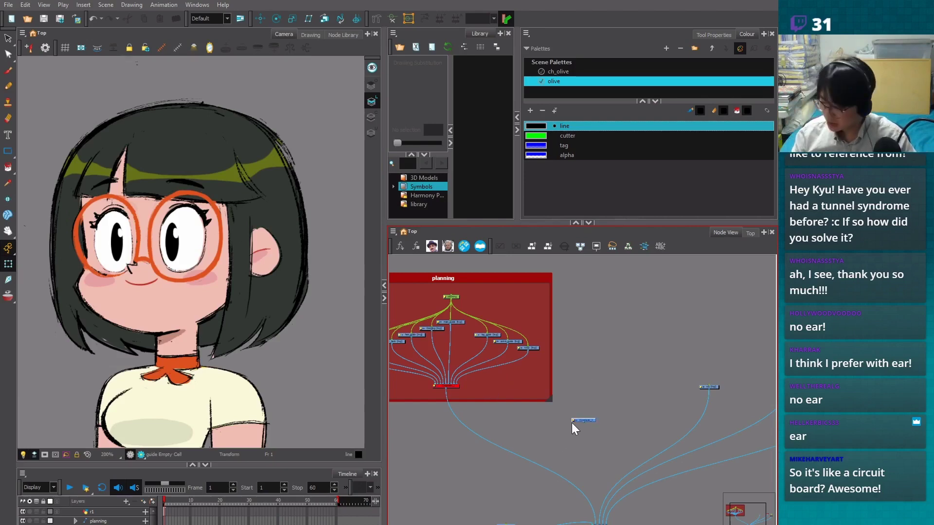
Place a new composite node beside the planning group, connect it to the main composite, and widen the Node View further
{"action": "left_click", "coordinate": [572, 421]}
{"action": "left_click_drag", "start_coordinate": [599, 410], "coordinate": [598, 524]}
{"action": "left_click", "coordinate": [642, 514]}
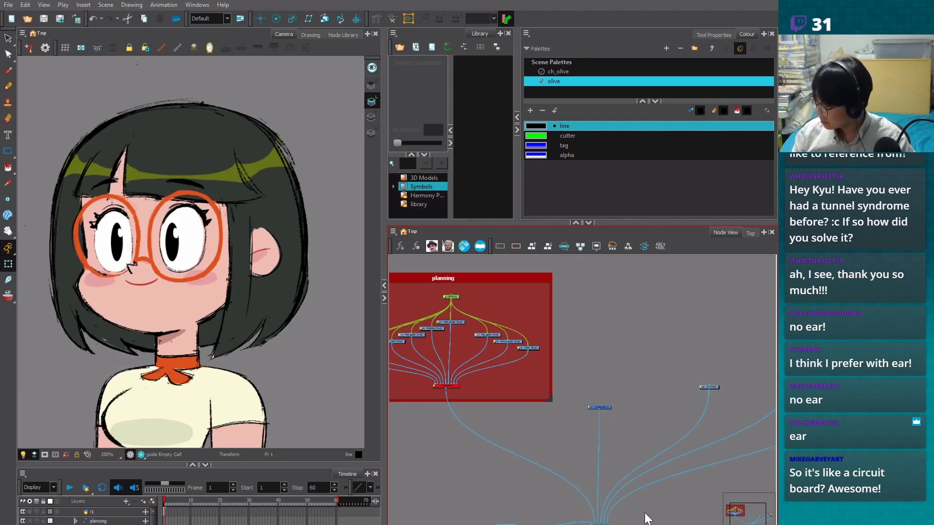
{"action": "key", "text": "1"}
{"action": "left_click_drag", "start_coordinate": [384, 397], "coordinate": [347, 397]}
{"action": "key", "text": "1"}
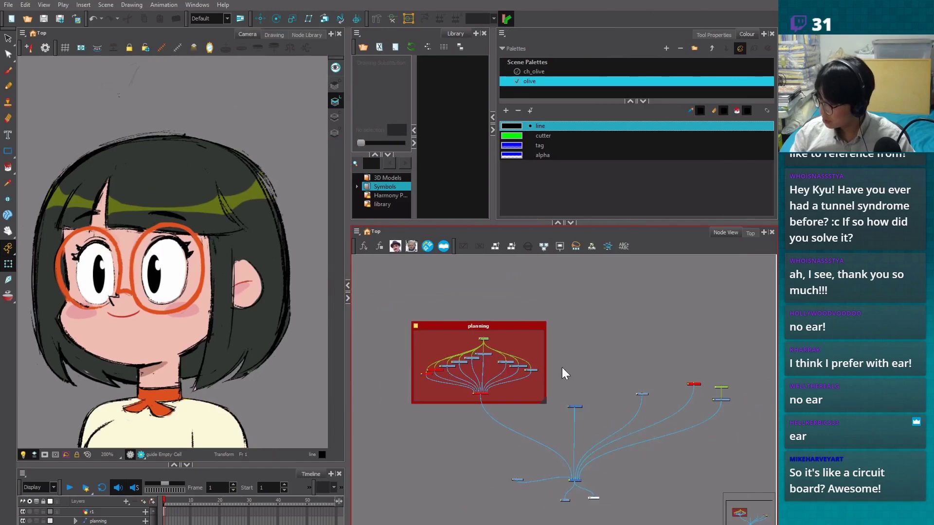
Move the planning backdrop with its nodes further left, away from the new composite node
{"action": "left_click_drag", "start_coordinate": [531, 322], "coordinate": [482, 320]}
{"action": "key", "text": "2"}
{"action": "left_click_drag", "start_coordinate": [617, 486], "coordinate": [597, 433]}
{"action": "left_click_drag", "start_coordinate": [470, 481], "coordinate": [581, 469]}
{"action": "left_click", "coordinate": [574, 337]}
{"action": "left_click_drag", "start_coordinate": [574, 338], "coordinate": [559, 378]}
{"action": "key", "text": "2"}
{"action": "key", "text": "2"}
{"action": "key", "text": "2"}
{"action": "key", "text": "2"}
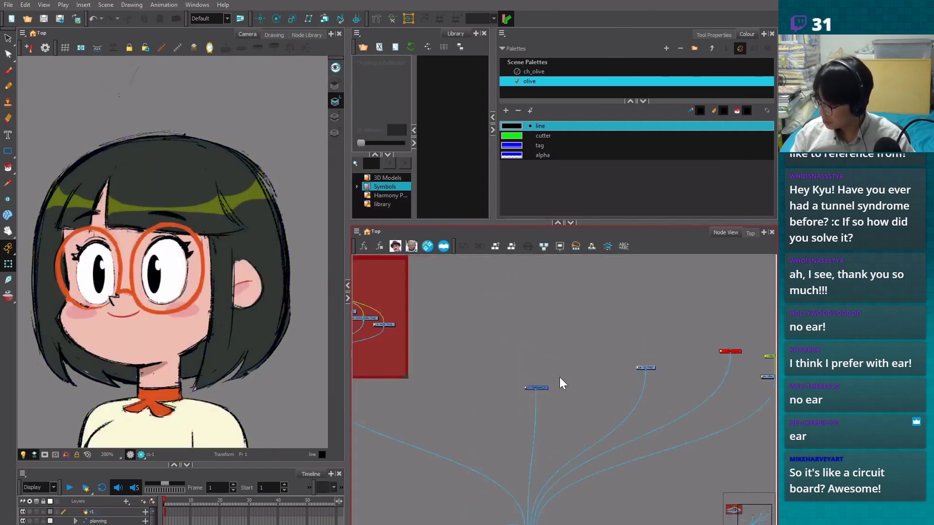
{"action": "key", "text": "shift+e"}
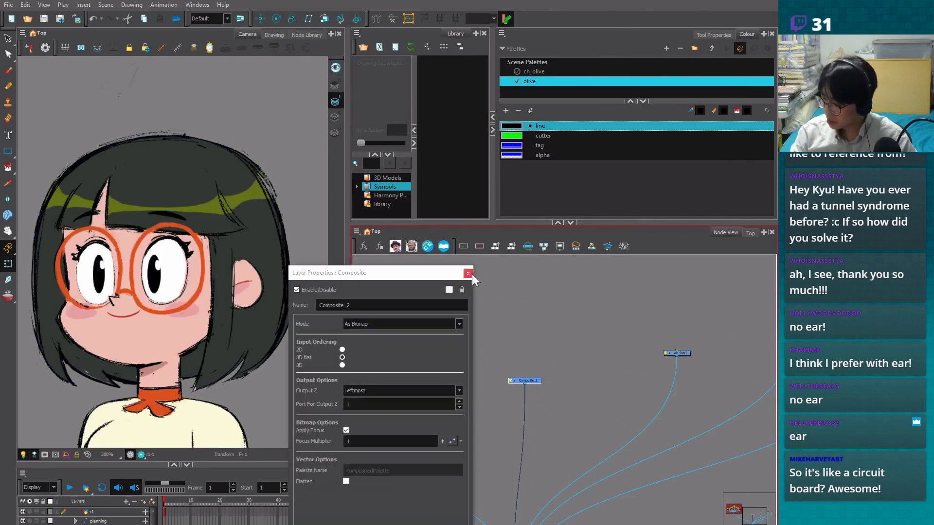
{"action": "left_click", "coordinate": [428, 324]}
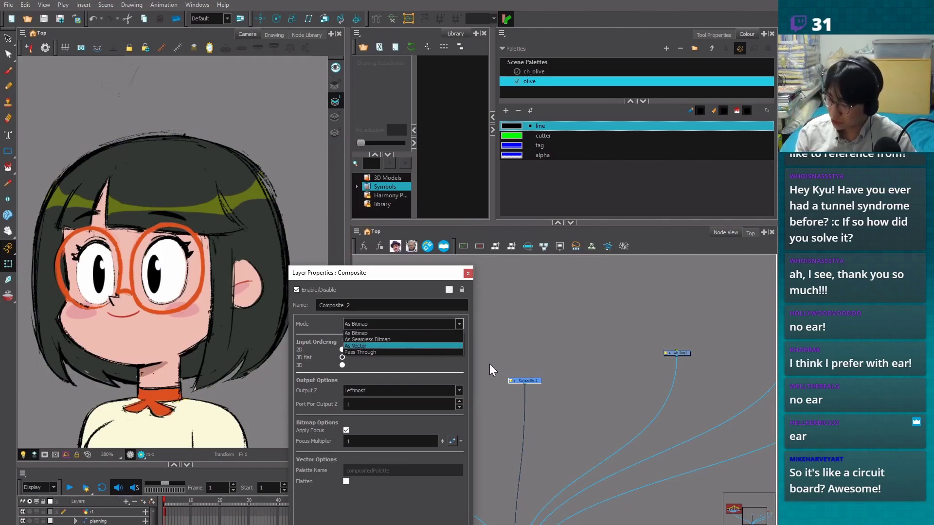
{"action": "left_click", "coordinate": [530, 357]}
{"action": "left_click", "coordinate": [516, 340]}
{"action": "left_click", "coordinate": [468, 273]}
{"action": "scroll", "coordinate": [541, 384], "scroll_direction": "up", "scroll_amount": 3}
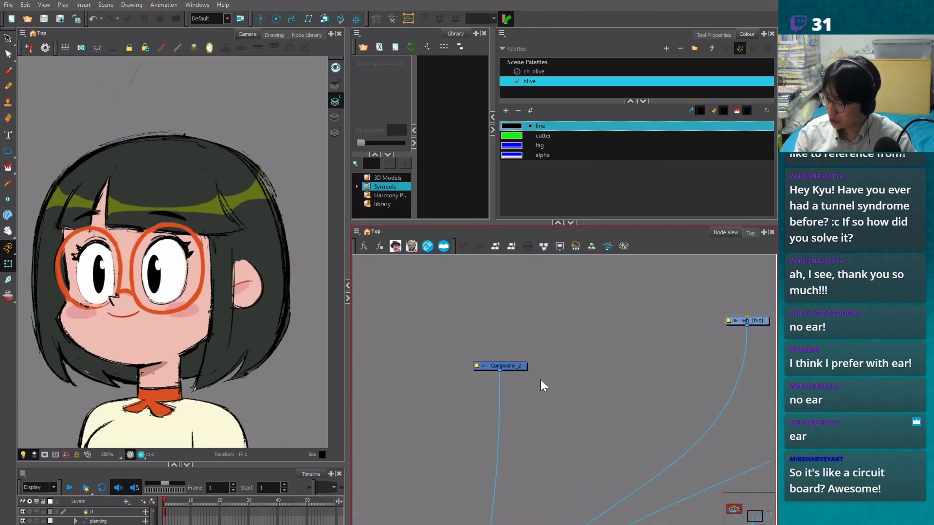
{"action": "left_click", "coordinate": [484, 369]}
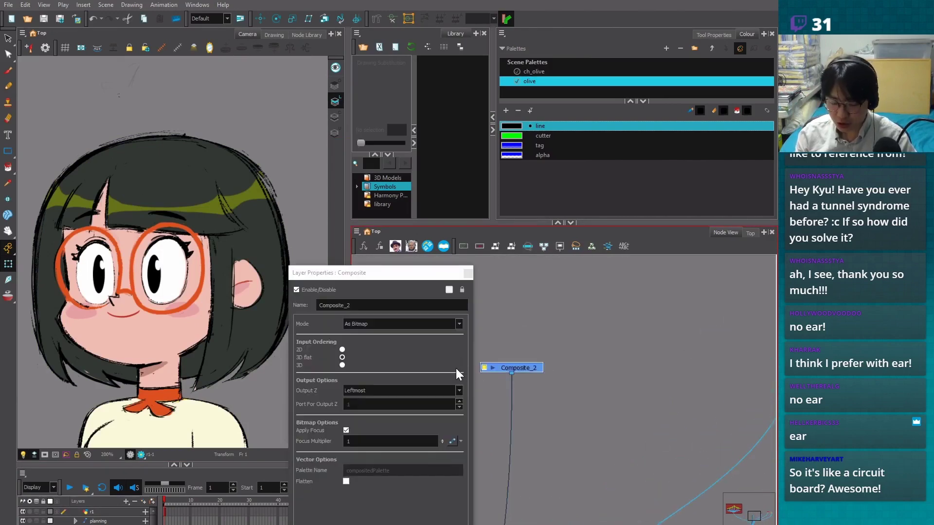
{"action": "left_click", "coordinate": [467, 273]}
Set the new composite node's mode to Pass Through in its layer properties
{"action": "left_click", "coordinate": [484, 368]}
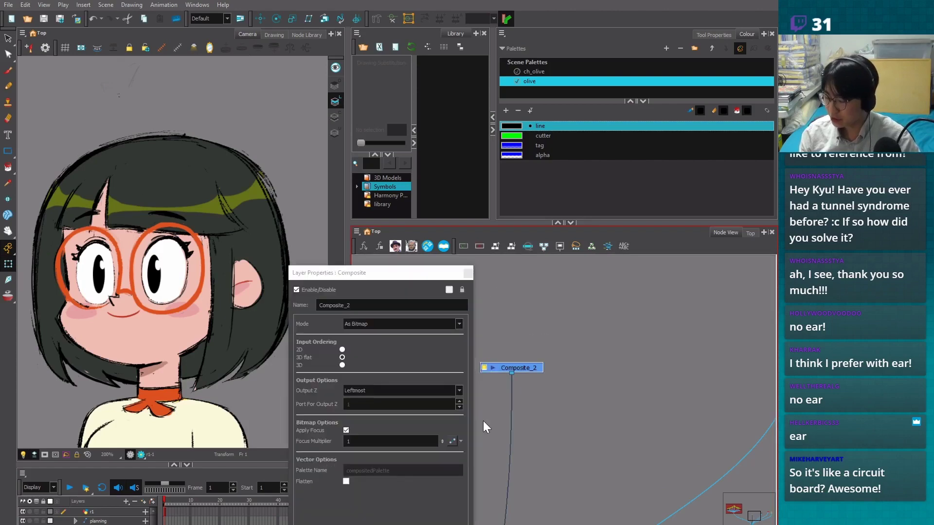
{"action": "left_click", "coordinate": [396, 325]}
{"action": "left_click", "coordinate": [384, 353]}
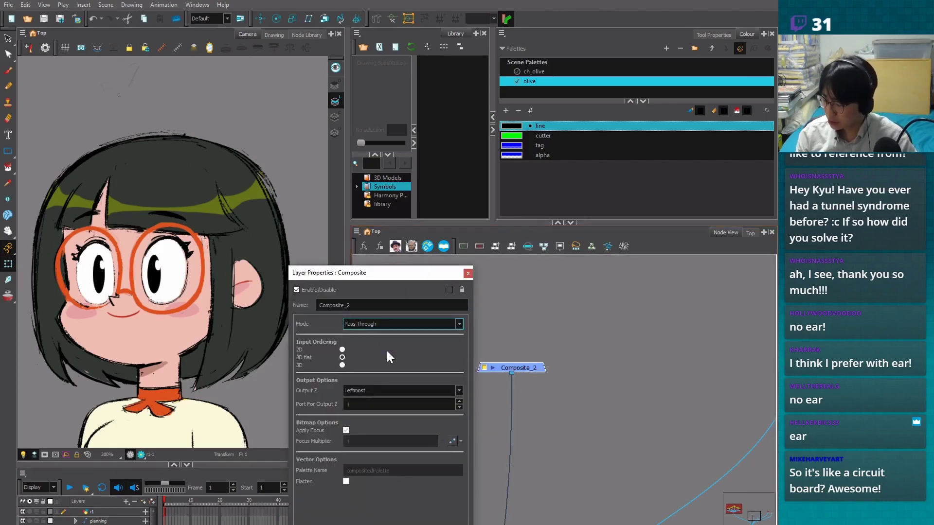
{"action": "left_click", "coordinate": [454, 523]}
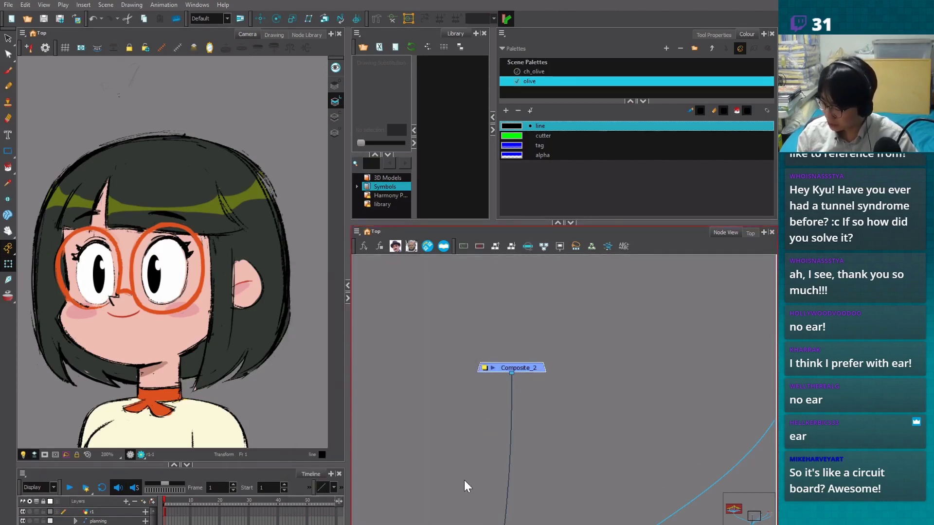
{"action": "left_click", "coordinate": [465, 479]}
Add another composite node and place it level with the pass-through composite, on its left side
{"action": "key", "text": "1"}
{"action": "key", "text": "1"}
{"action": "left_click_drag", "start_coordinate": [539, 381], "coordinate": [517, 379]}
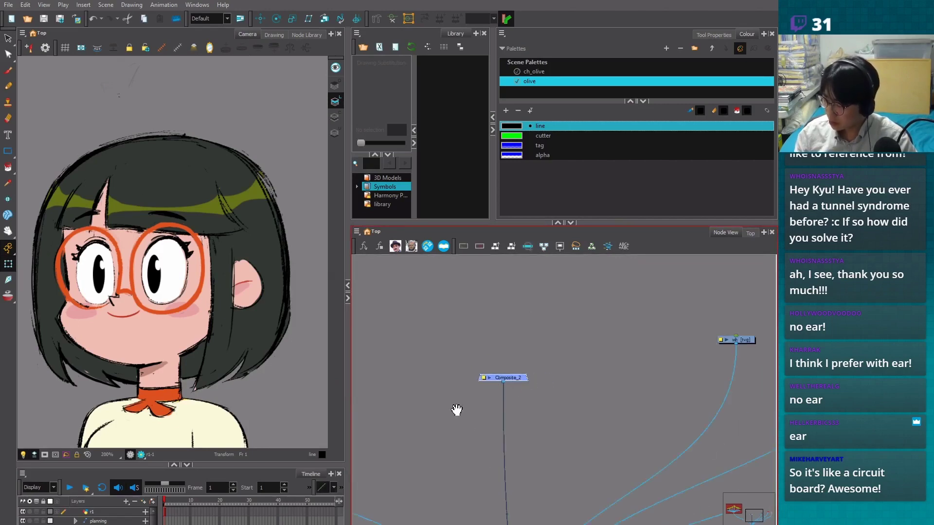
{"action": "key", "text": "1"}
{"action": "mouse_move", "coordinate": [456, 410]}
{"action": "left_mouse_down"}
{"action": "mouse_move", "coordinate": [548, 408]}
{"action": "mouse_move", "coordinate": [563, 439]}
{"action": "mouse_move", "coordinate": [571, 425]}
{"action": "mouse_move", "coordinate": [457, 405]}
{"action": "left_mouse_up"}
{"action": "key", "text": "ctrl+shift+c"}
{"action": "left_click_drag", "start_coordinate": [540, 404], "coordinate": [495, 372]}
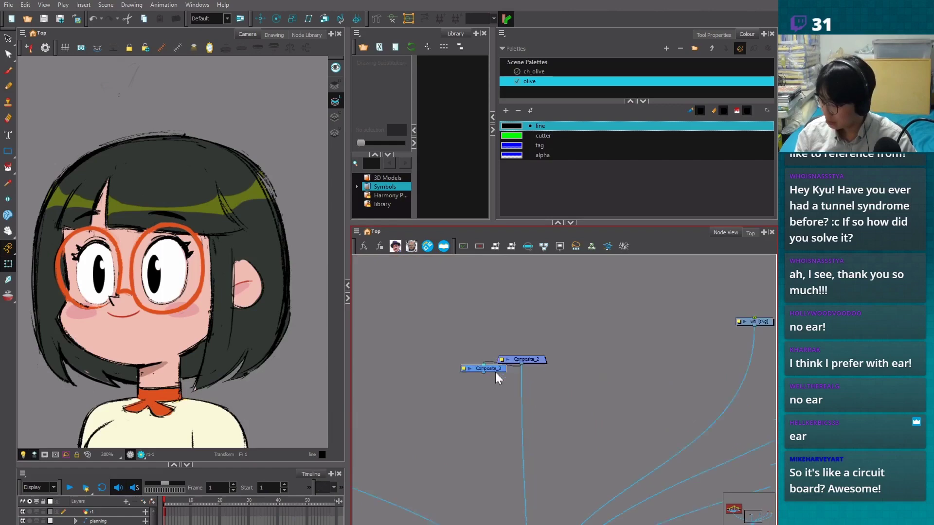
{"action": "scroll", "coordinate": [485, 392], "scroll_direction": "up", "scroll_amount": 3}
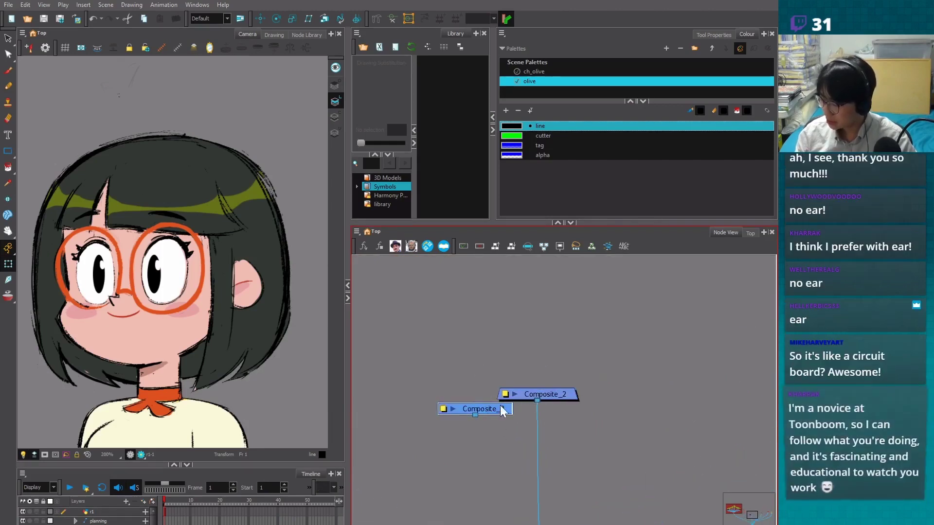
{"action": "left_click_drag", "start_coordinate": [500, 404], "coordinate": [464, 394]}
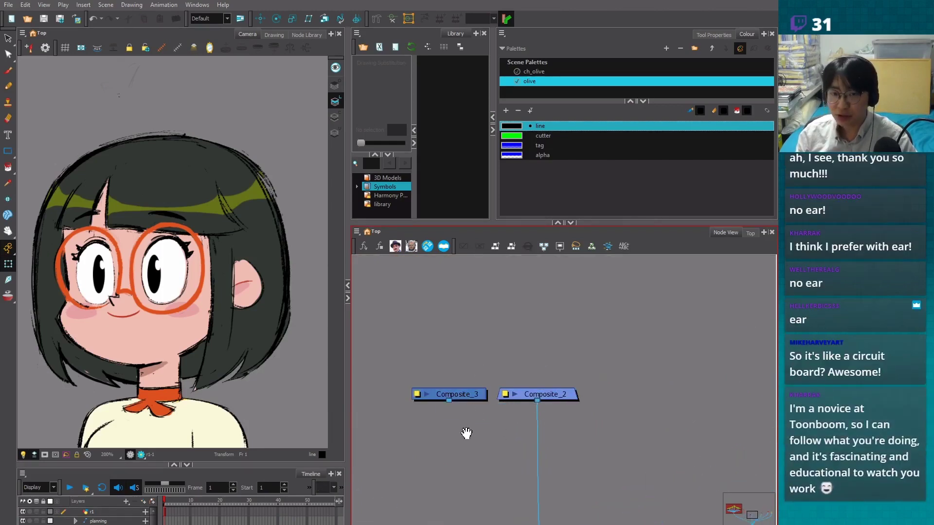
Compare the two composite nodes up close and review the pass-through composite's layer properties
{"action": "left_click_drag", "start_coordinate": [466, 433], "coordinate": [500, 430]}
{"action": "scroll", "coordinate": [494, 432], "scroll_direction": "up", "scroll_amount": 3}
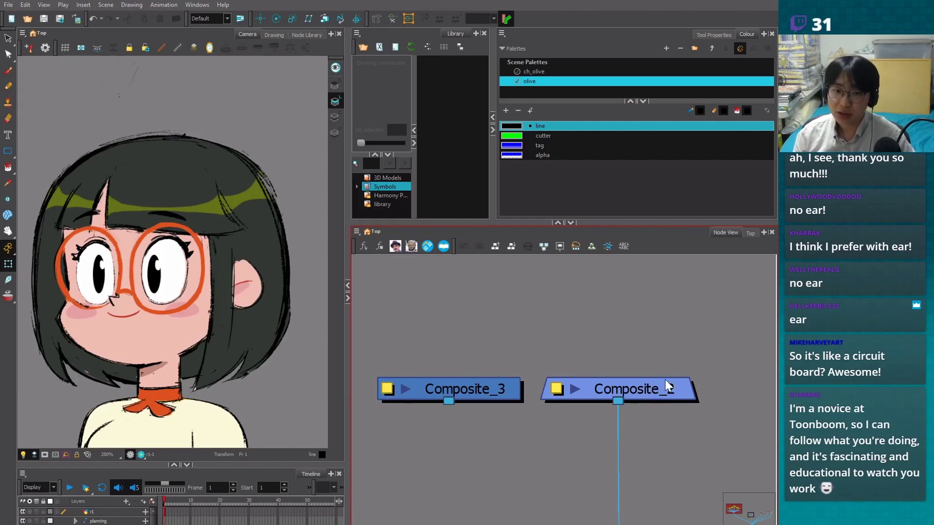
{"action": "left_click", "coordinate": [559, 389]}
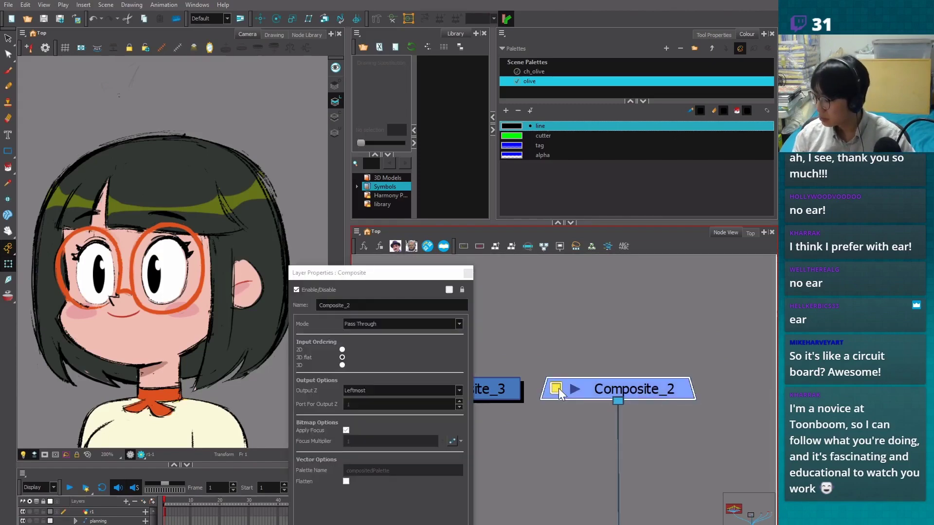
{"action": "left_click", "coordinate": [467, 274]}
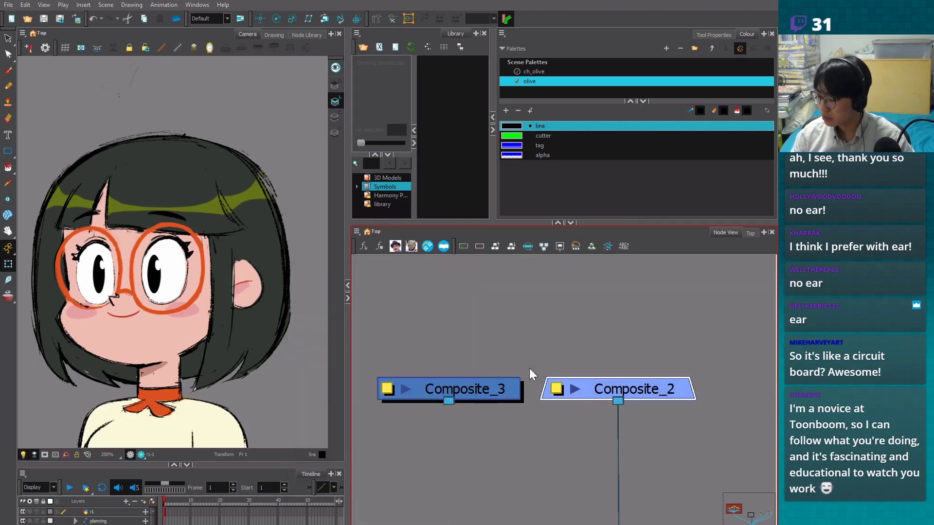
Re-enable the planning group's composite node to show the guide drawings again
{"action": "scroll", "coordinate": [519, 424], "scroll_direction": "down", "scroll_amount": 2}
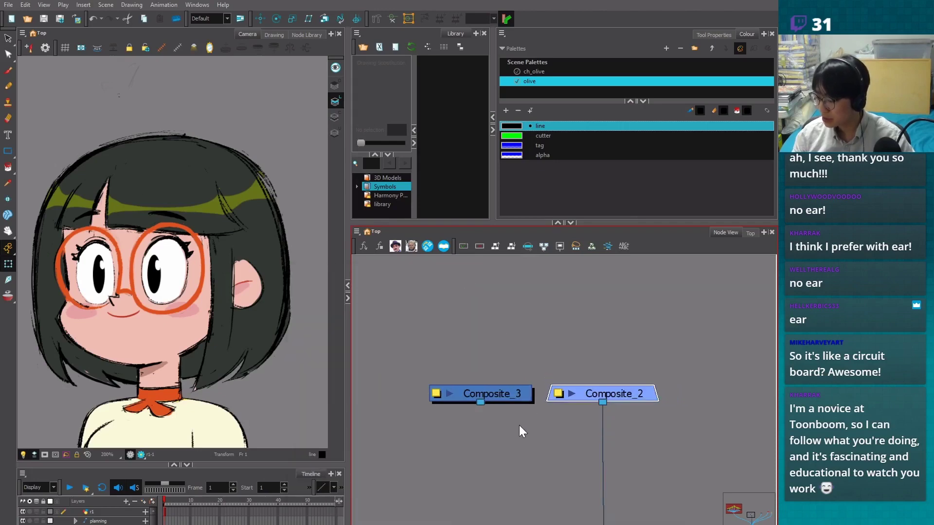
{"action": "left_click", "coordinate": [507, 399]}
{"action": "scroll", "coordinate": [512, 396], "scroll_direction": "down", "scroll_amount": 4}
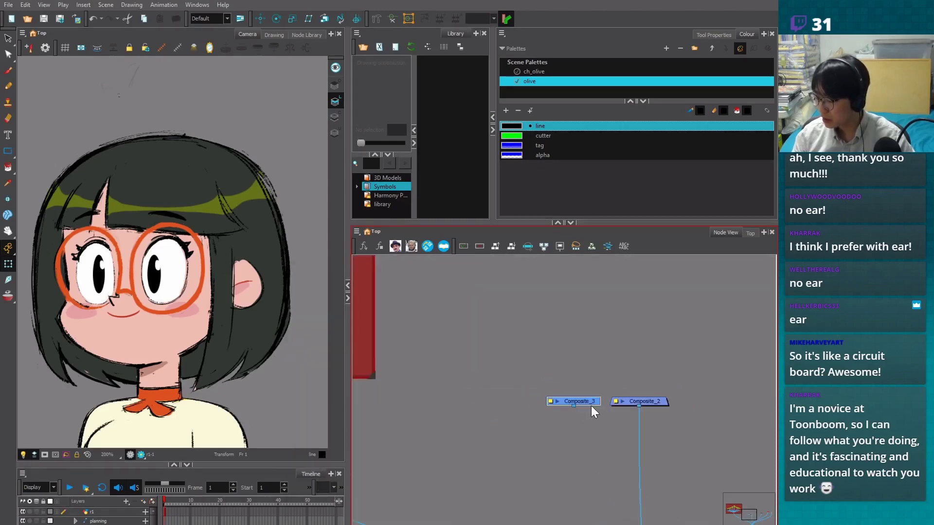
{"action": "scroll", "coordinate": [577, 408], "scroll_direction": "down", "scroll_amount": 1}
{"action": "left_click_drag", "start_coordinate": [360, 397], "coordinate": [552, 427]}
{"action": "left_click_drag", "start_coordinate": [469, 393], "coordinate": [557, 439]}
{"action": "left_click", "coordinate": [556, 440]}
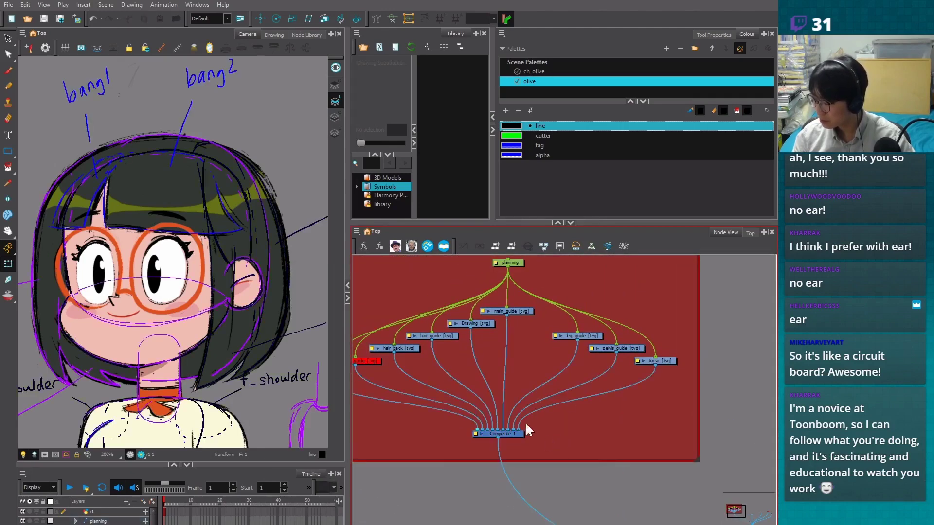
Examine how the torso and pelvis_guide drawings connect into the planning group's composite node
{"action": "left_click", "coordinate": [664, 361]}
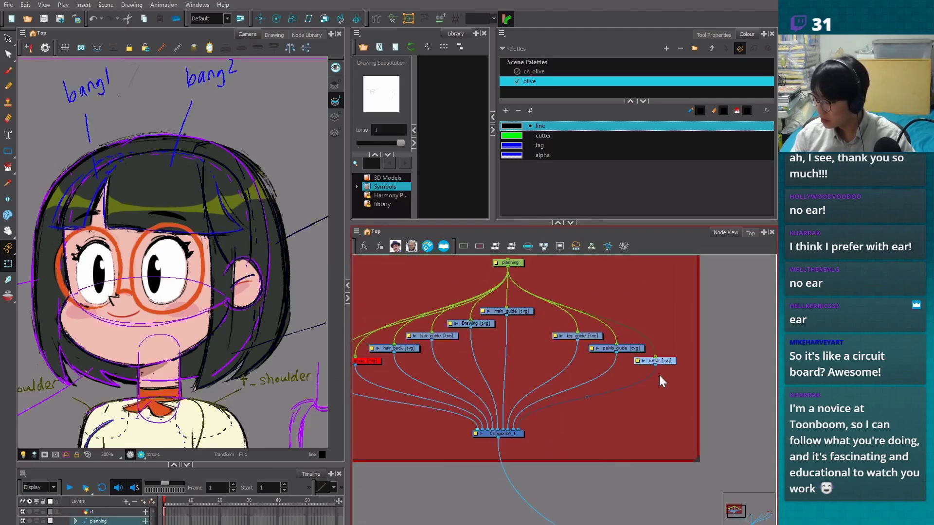
{"action": "left_click", "coordinate": [517, 435]}
{"action": "scroll", "coordinate": [530, 442], "scroll_direction": "up", "scroll_amount": 2}
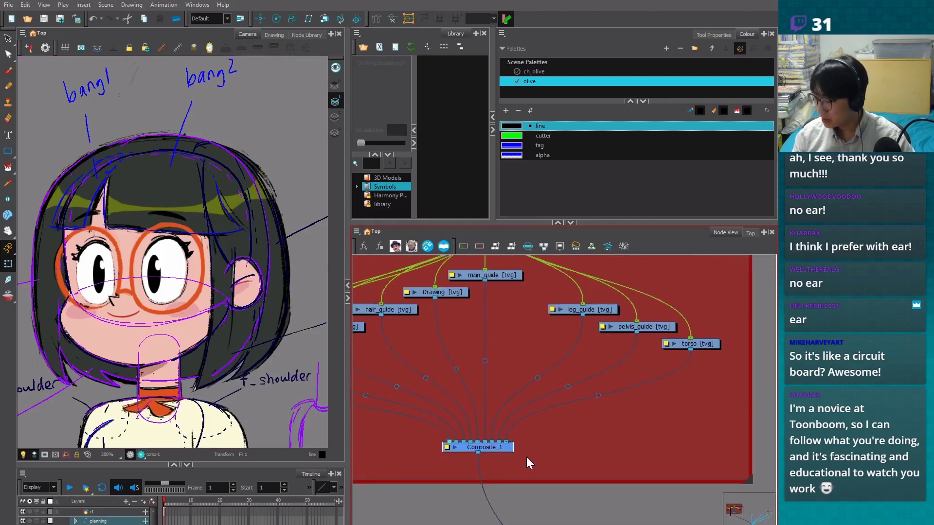
{"action": "left_click", "coordinate": [526, 457]}
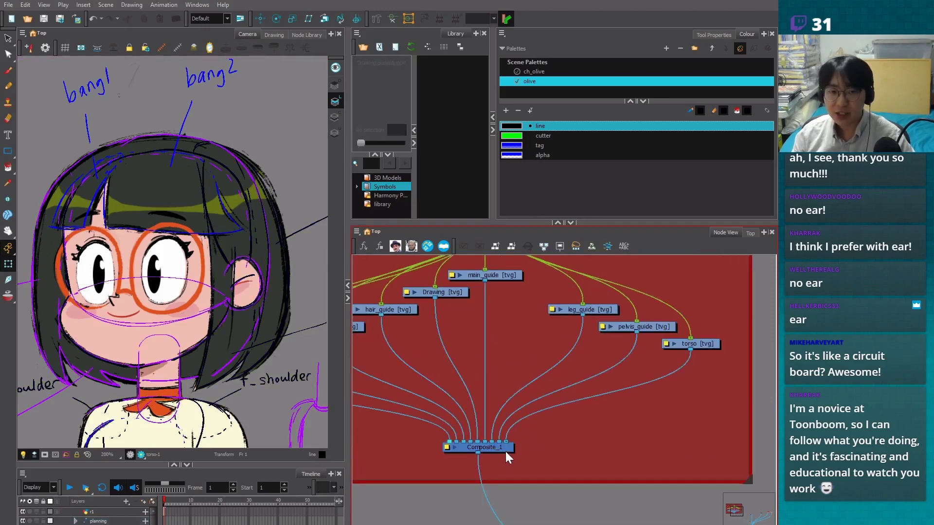
{"action": "left_click", "coordinate": [506, 451]}
{"action": "left_click", "coordinate": [526, 451]}
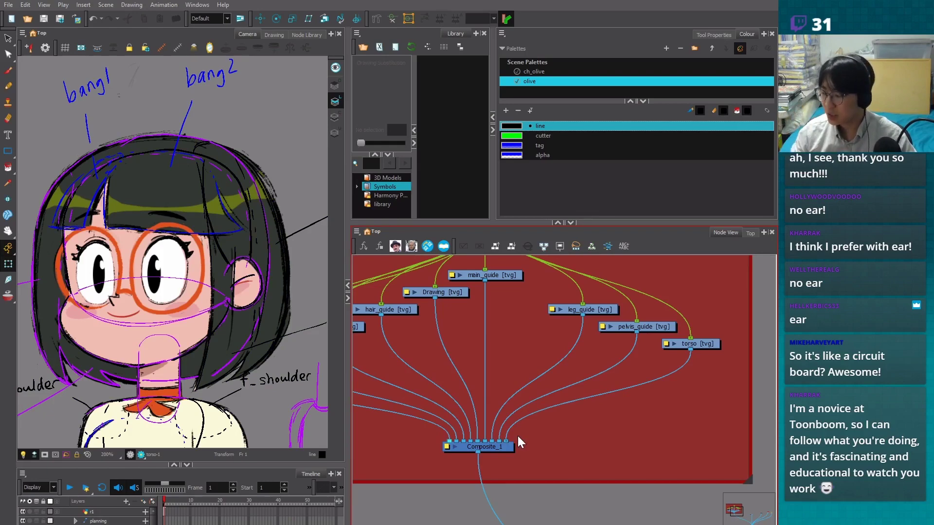
{"action": "left_click", "coordinate": [508, 449]}
{"action": "left_click_drag", "start_coordinate": [512, 450], "coordinate": [513, 447]}
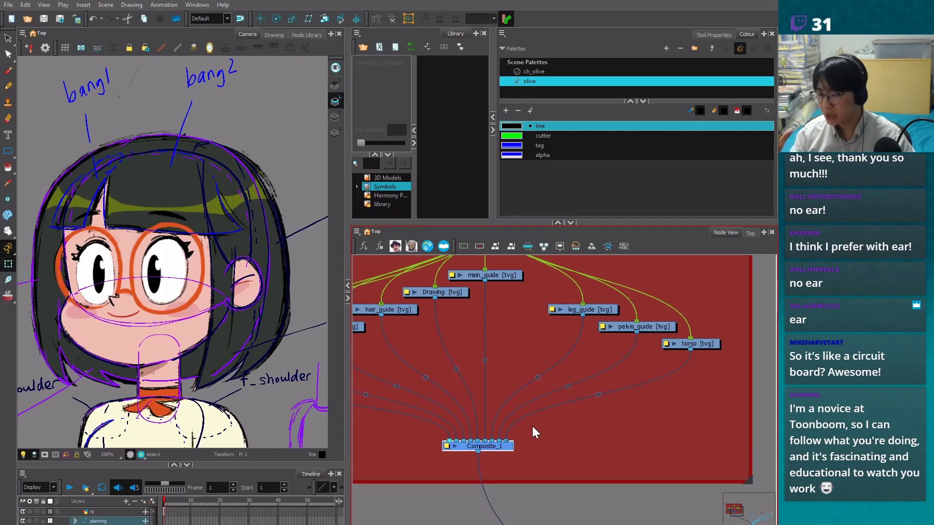
{"action": "scroll", "coordinate": [631, 380], "scroll_direction": "down", "scroll_amount": 2}
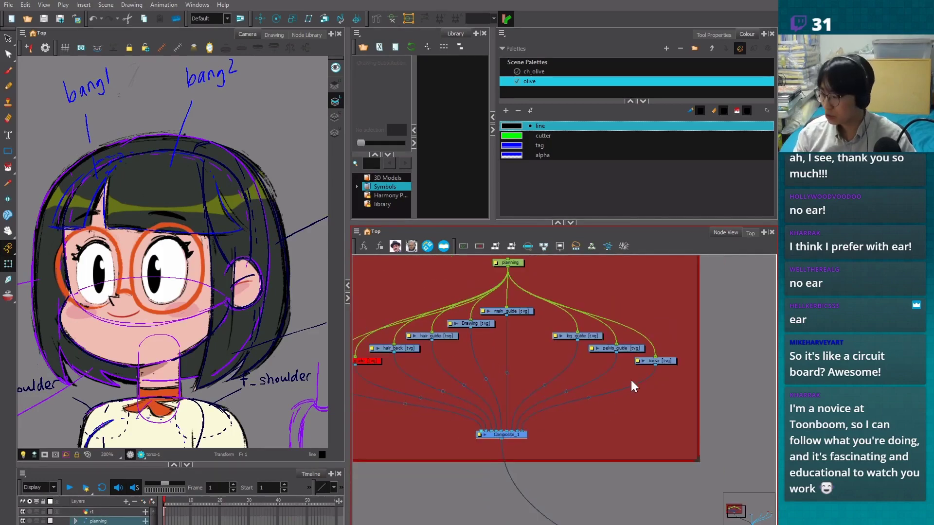
{"action": "mouse_move", "coordinate": [672, 364]}
{"action": "left_mouse_down"}
{"action": "mouse_move", "coordinate": [640, 349]}
{"action": "mouse_move", "coordinate": [674, 361]}
{"action": "left_mouse_up"}
{"action": "left_click", "coordinate": [639, 349]}
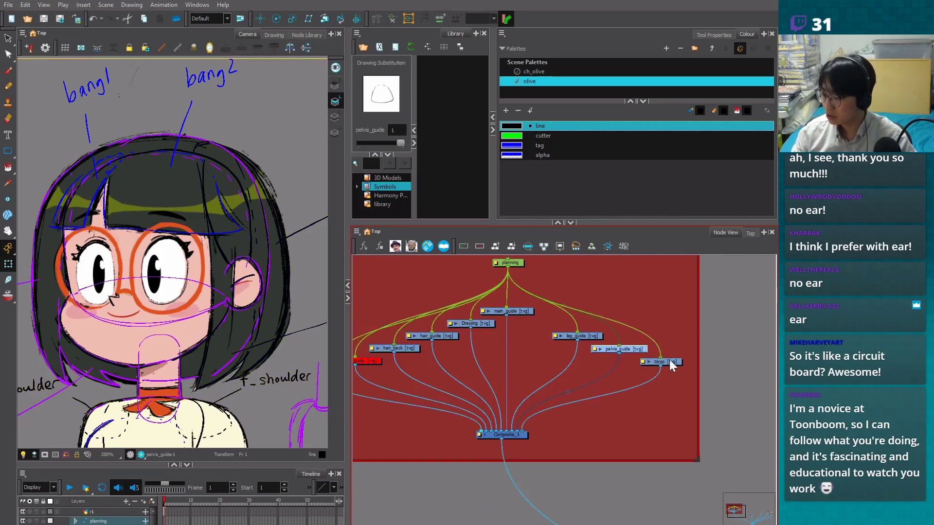
Shift the leg_guide drawing node slightly to the left within the planning group
{"action": "left_click_drag", "start_coordinate": [595, 336], "coordinate": [585, 334]}
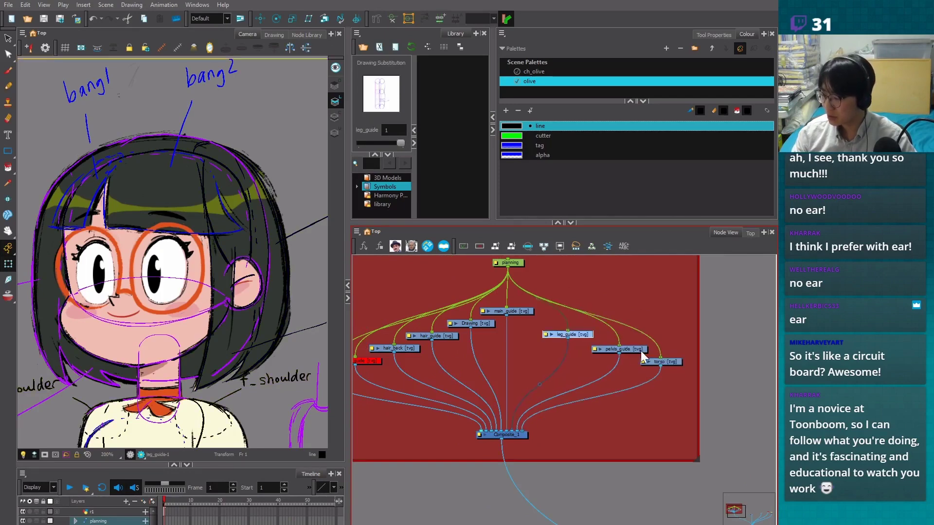
{"action": "left_click", "coordinate": [666, 389]}
Delete the spare composite node beside the pass-through composite
{"action": "key", "text": "1"}
{"action": "left_click_drag", "start_coordinate": [660, 445], "coordinate": [360, 399]}
{"action": "left_click_drag", "start_coordinate": [654, 426], "coordinate": [700, 378]}
{"action": "key", "text": "2"}
{"action": "key", "text": "2"}
{"action": "mouse_move", "coordinate": [593, 387]}
{"action": "left_mouse_down"}
{"action": "mouse_move", "coordinate": [606, 378]}
{"action": "mouse_move", "coordinate": [602, 388]}
{"action": "left_mouse_up"}
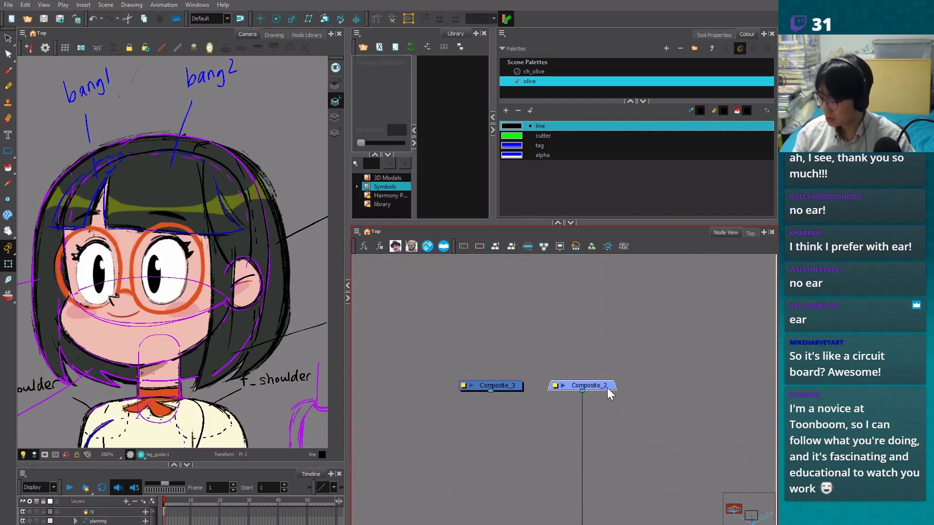
{"action": "left_click_drag", "start_coordinate": [608, 392], "coordinate": [603, 392]}
{"action": "left_click", "coordinate": [492, 385]}
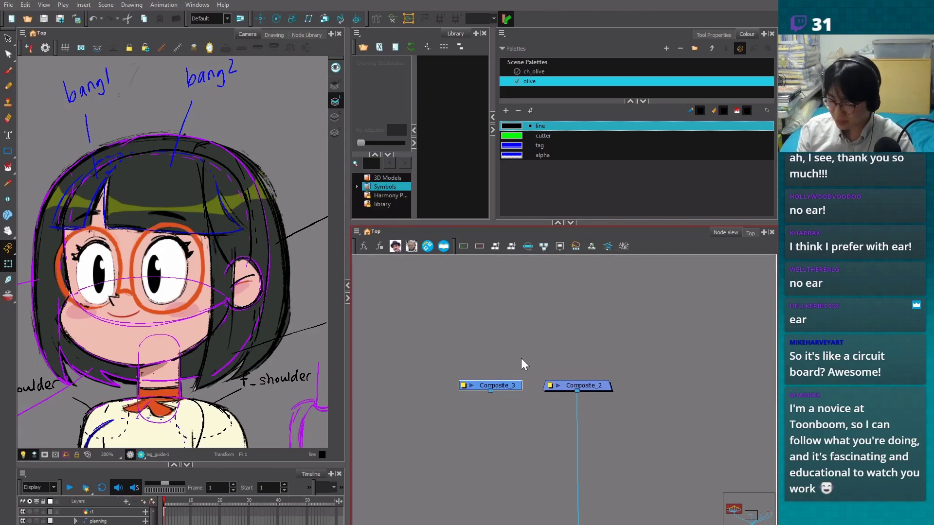
{"action": "key", "text": "Delete"}
Review the pass-through composite's mode and other layer properties, and close them unchanged
{"action": "scroll", "coordinate": [527, 428], "scroll_direction": "down", "scroll_amount": 1}
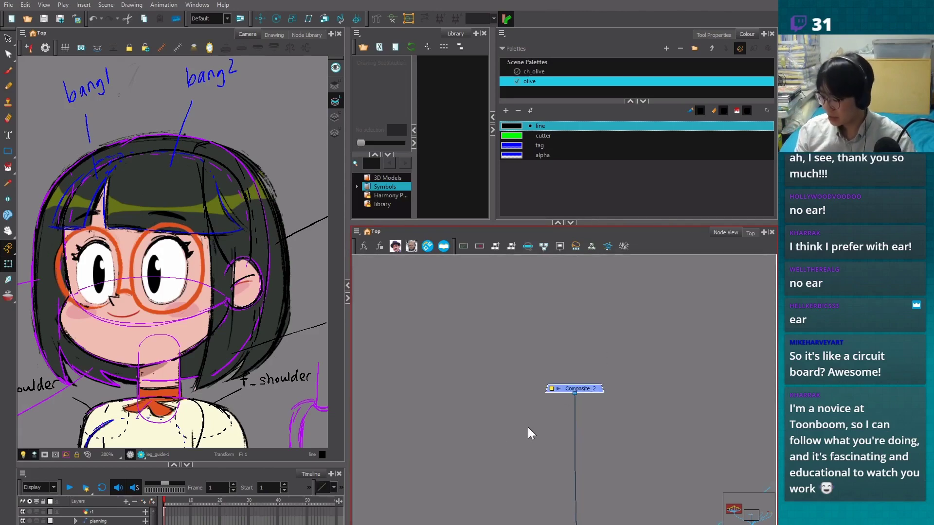
{"action": "scroll", "coordinate": [529, 433], "scroll_direction": "up", "scroll_amount": 1}
{"action": "double_click", "coordinate": [556, 410]}
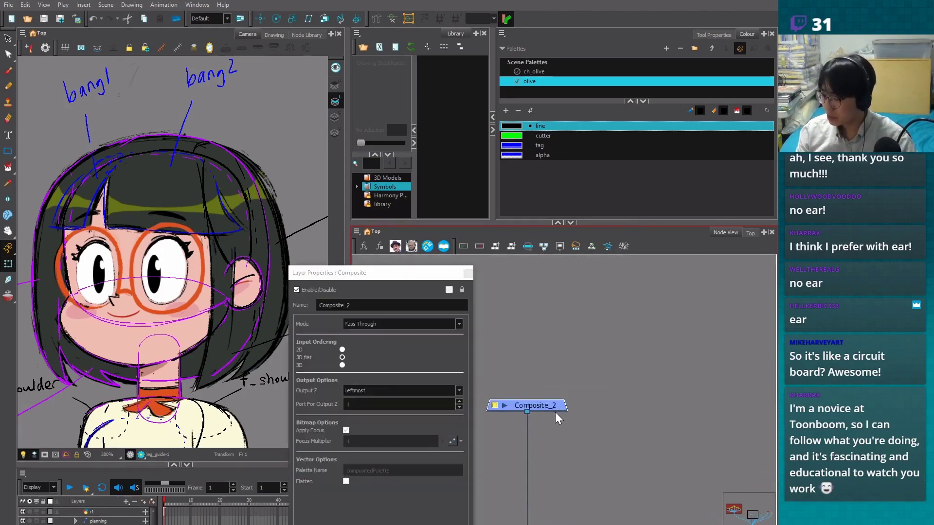
{"action": "left_click", "coordinate": [468, 273]}
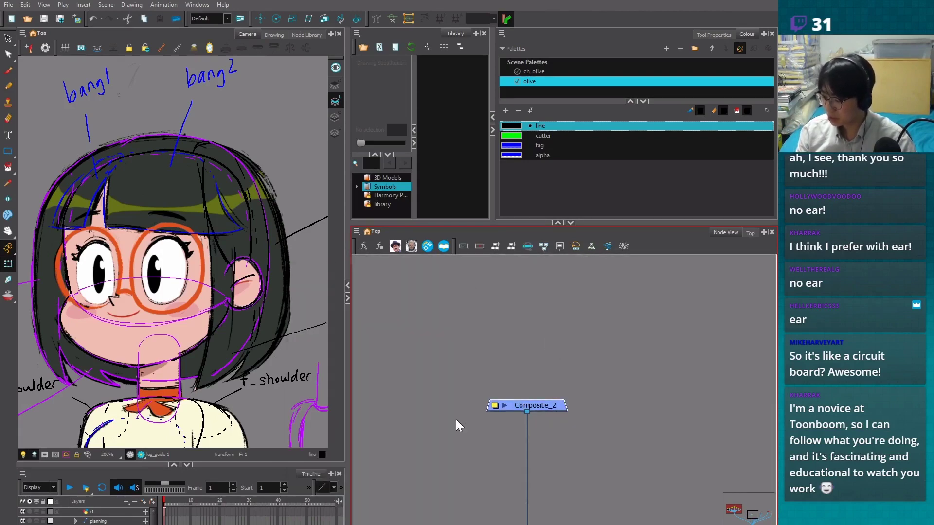
{"action": "key", "text": "1"}
{"action": "key", "text": "1"}
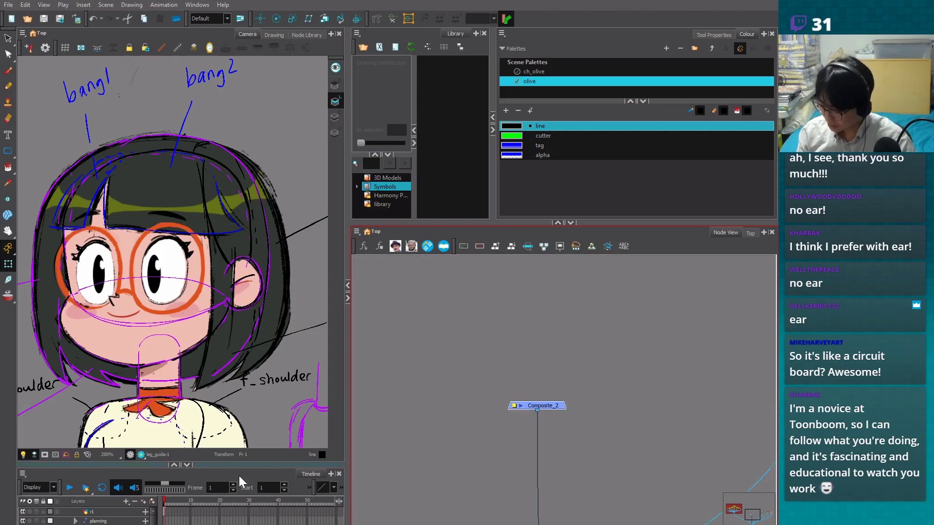
Add a vector drawing layer named head, connected to the pass-through composite
{"action": "left_click", "coordinate": [144, 501]}
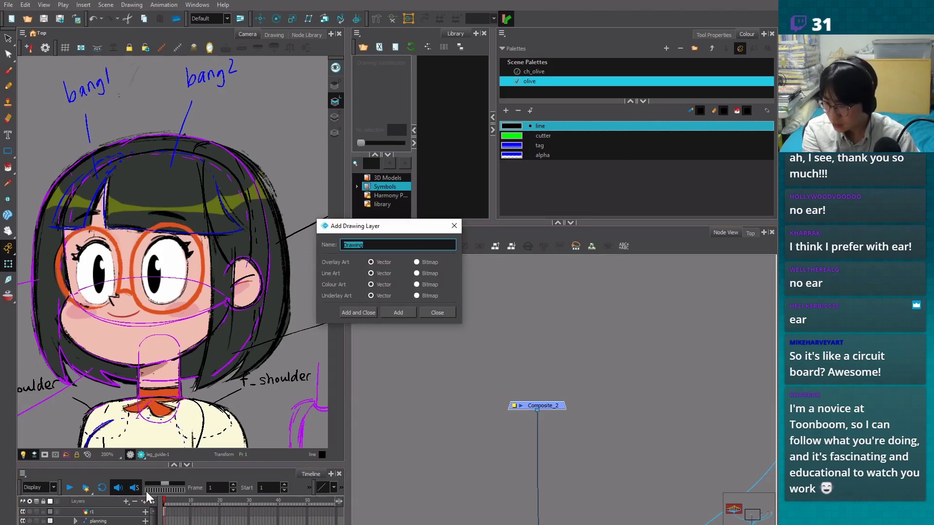
{"action": "type", "text": "head"}
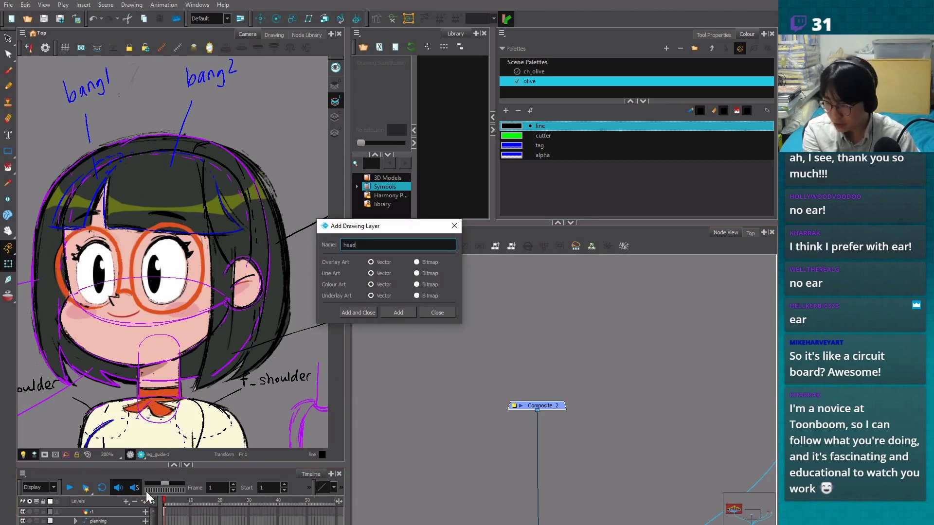
{"action": "key", "text": "Escape"}
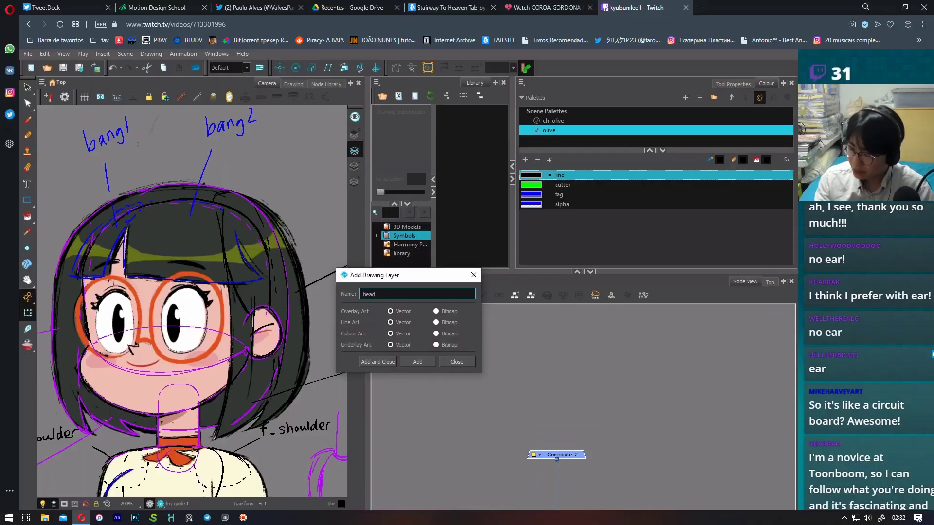
{"action": "left_click", "coordinate": [424, 362]}
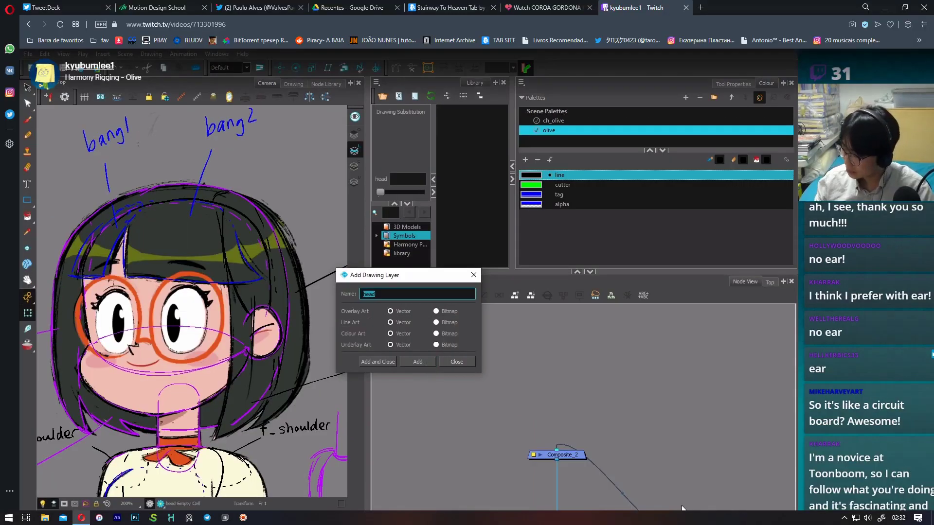
{"action": "key", "text": "Escape"}
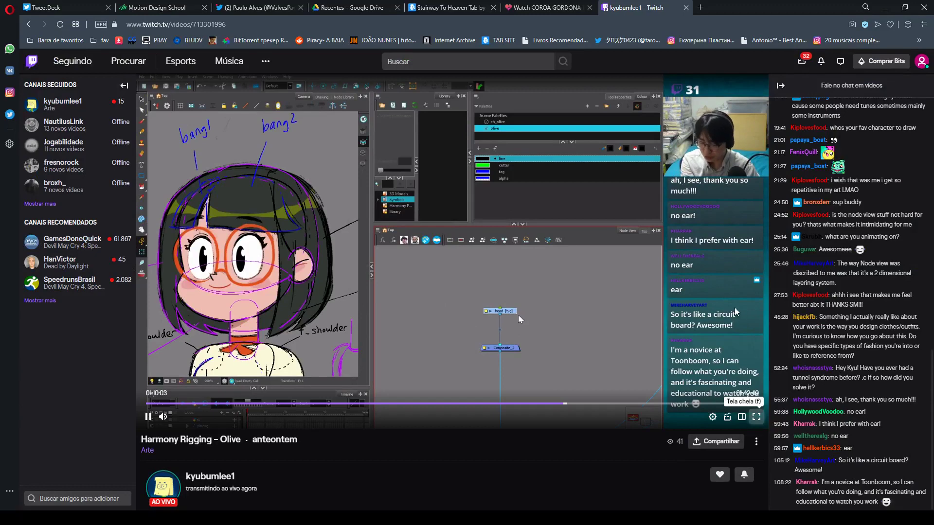
{"action": "key", "text": "f"}
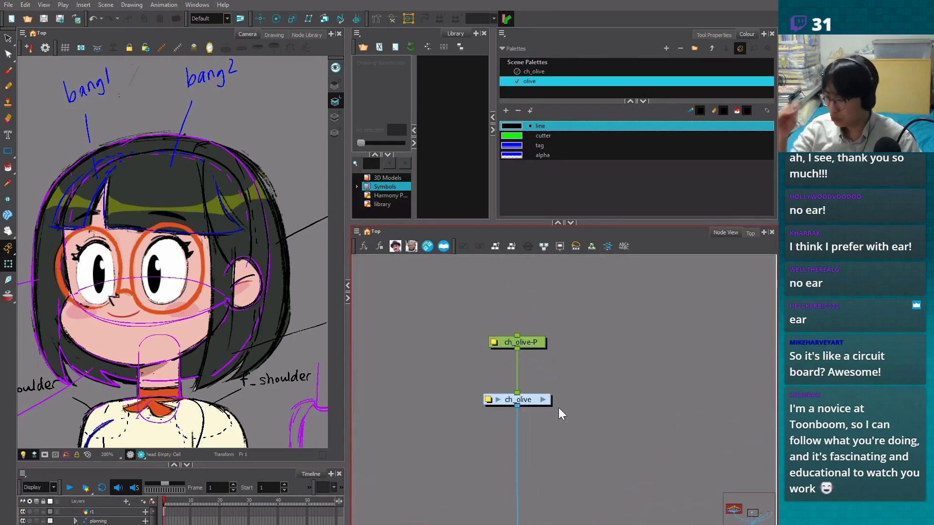
Move the planning group slightly down and right, closer to the ch_olive nodes
{"action": "scroll", "coordinate": [578, 448], "scroll_direction": "down", "scroll_amount": 8}
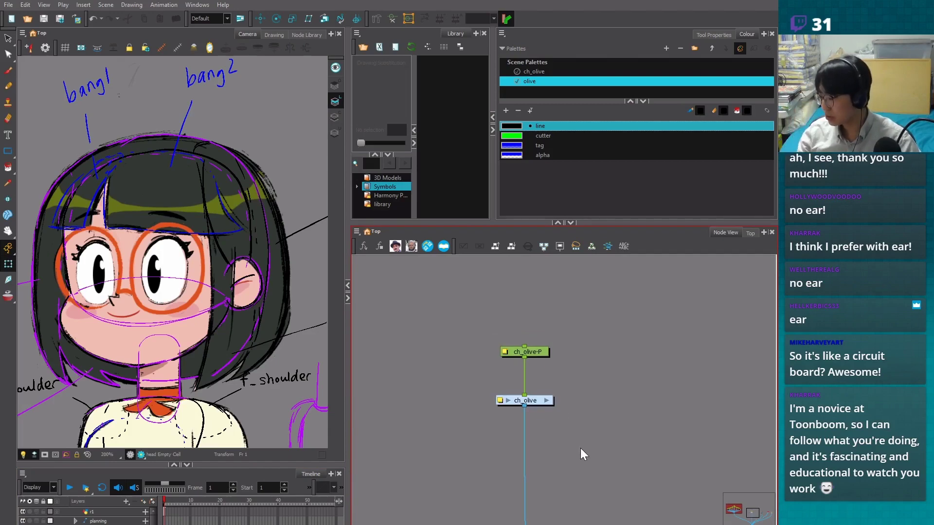
{"action": "left_click_drag", "start_coordinate": [582, 451], "coordinate": [591, 442]}
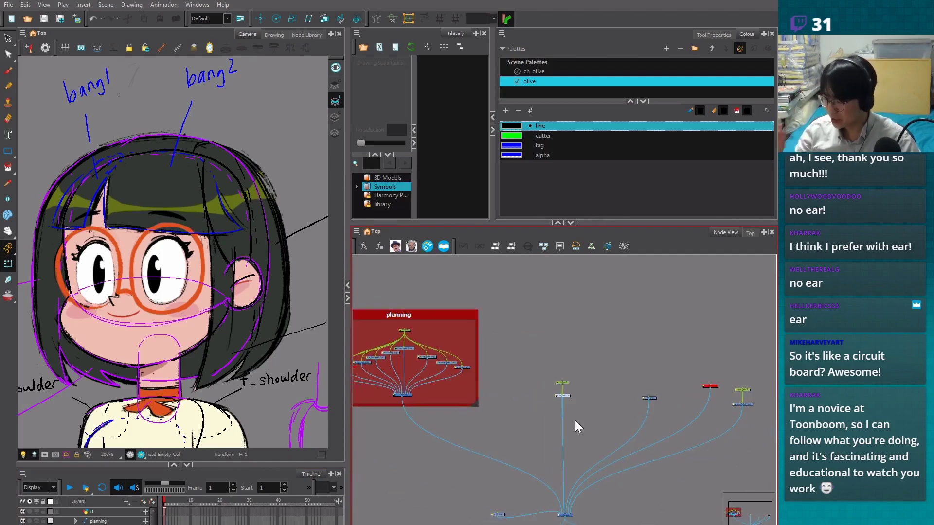
{"action": "left_click_drag", "start_coordinate": [606, 344], "coordinate": [756, 437]}
{"action": "scroll", "coordinate": [736, 430], "scroll_direction": "down", "scroll_amount": 1}
{"action": "left_click", "coordinate": [639, 410]}
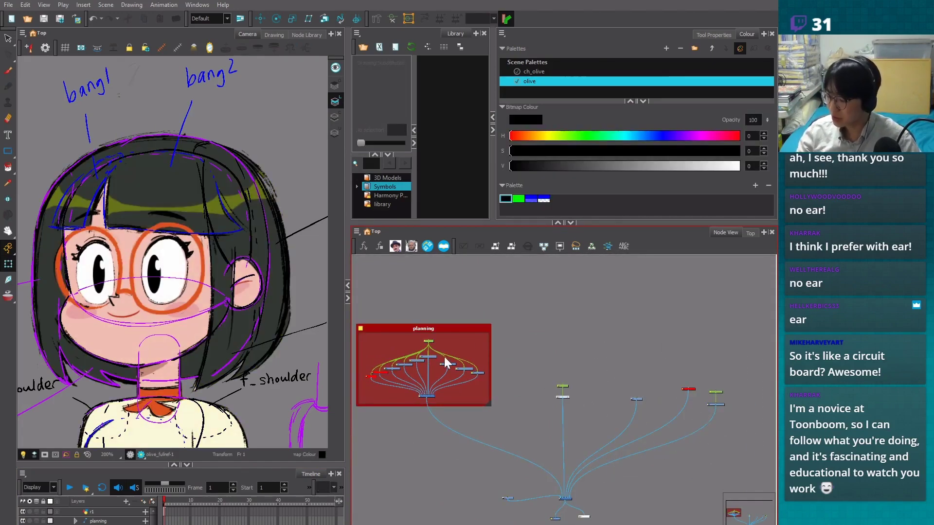
{"action": "left_click_drag", "start_coordinate": [476, 326], "coordinate": [497, 350]}
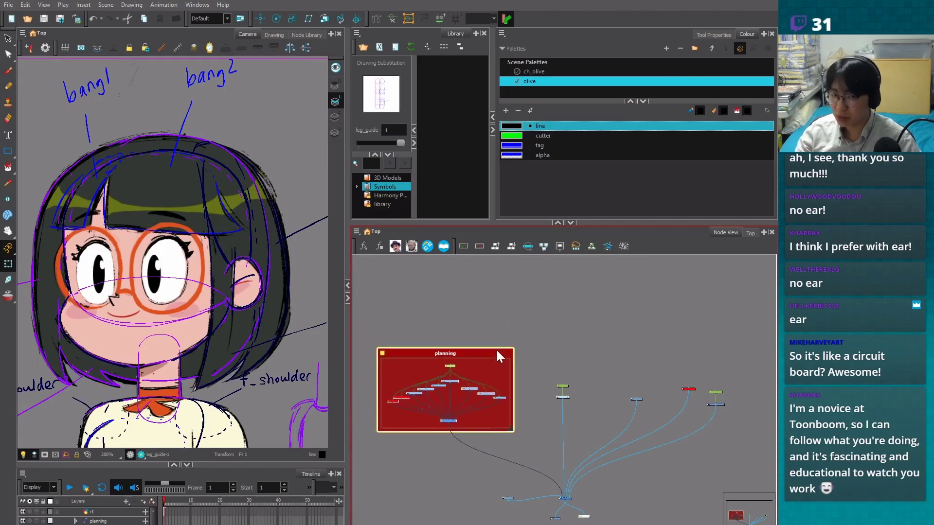
{"action": "left_click", "coordinate": [550, 335]}
Enter the ch_olive group and lower its output port and pass-through composite to open space below the head drawing
{"action": "scroll", "coordinate": [577, 367], "scroll_direction": "up", "scroll_amount": 2}
{"action": "scroll", "coordinate": [578, 392], "scroll_direction": "up", "scroll_amount": 2}
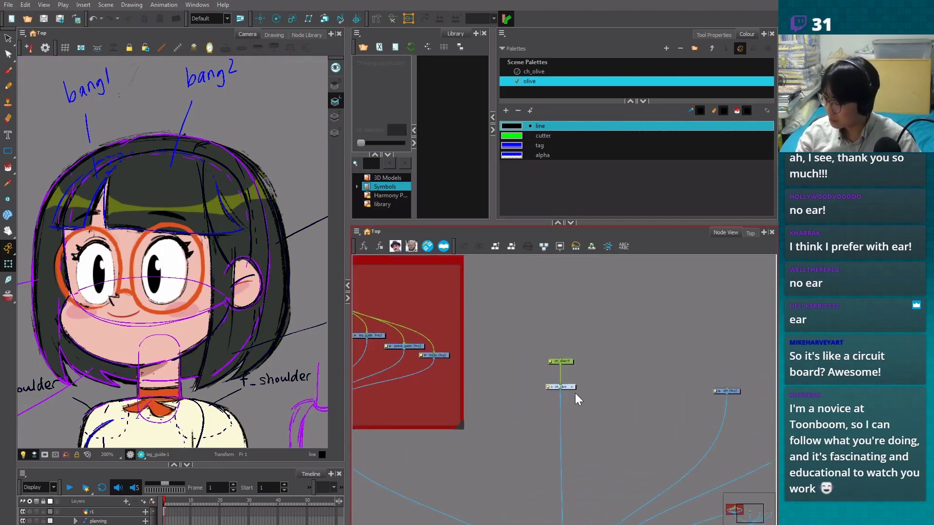
{"action": "scroll", "coordinate": [575, 393], "scroll_direction": "up", "scroll_amount": 3}
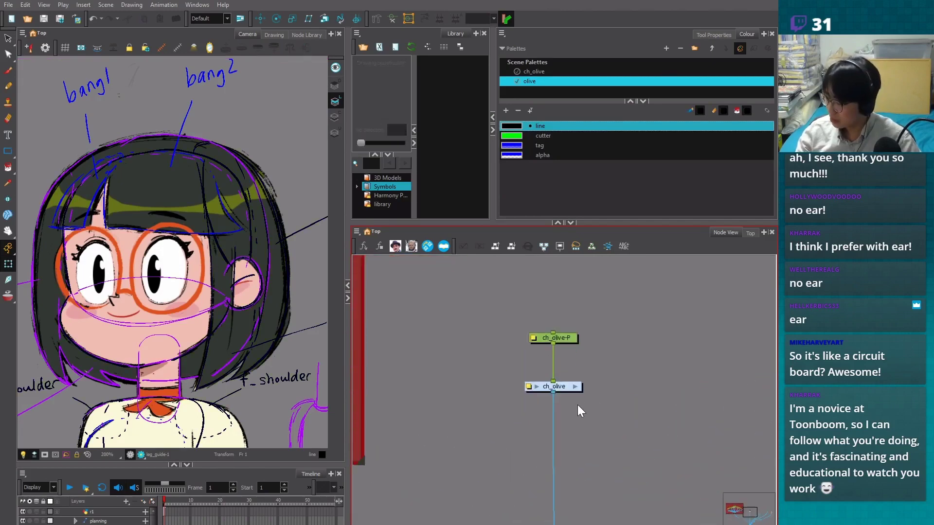
{"action": "left_click", "coordinate": [569, 381]}
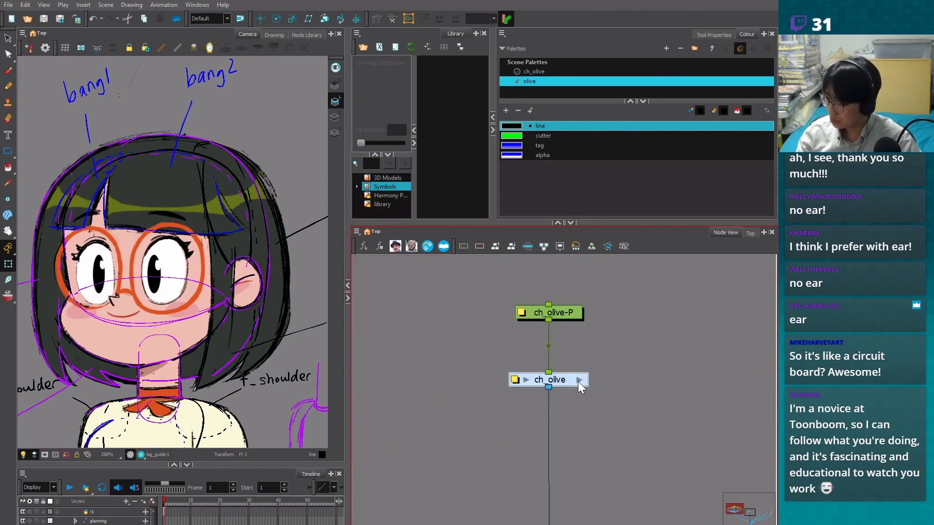
{"action": "left_click_drag", "start_coordinate": [579, 381], "coordinate": [580, 381]}
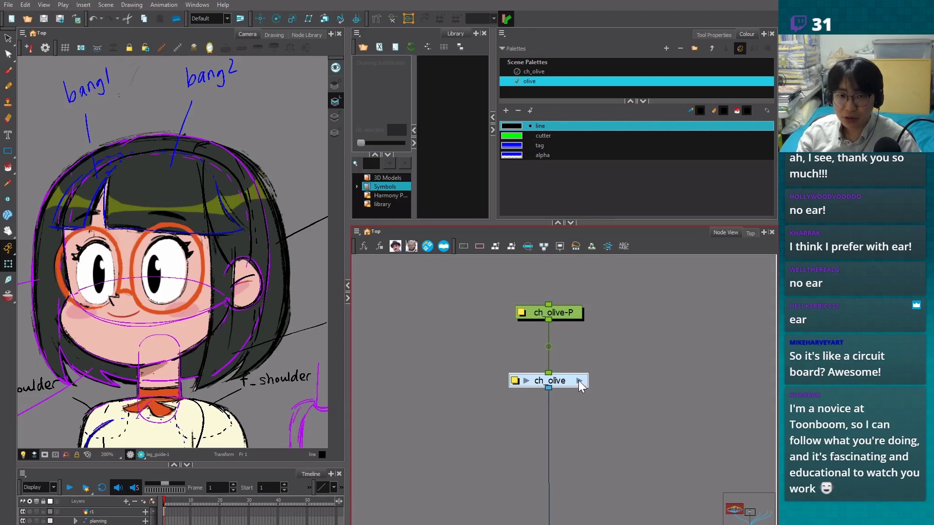
{"action": "left_click", "coordinate": [579, 380]}
{"action": "left_click_drag", "start_coordinate": [608, 447], "coordinate": [578, 400]}
{"action": "left_click_drag", "start_coordinate": [547, 439], "coordinate": [547, 512]}
{"action": "left_click_drag", "start_coordinate": [546, 389], "coordinate": [553, 456]}
Add another composite node and wire it between the head drawing and the group's existing composite
{"action": "key", "text": "ctrl+c"}
{"action": "key", "text": "ctrl+v"}
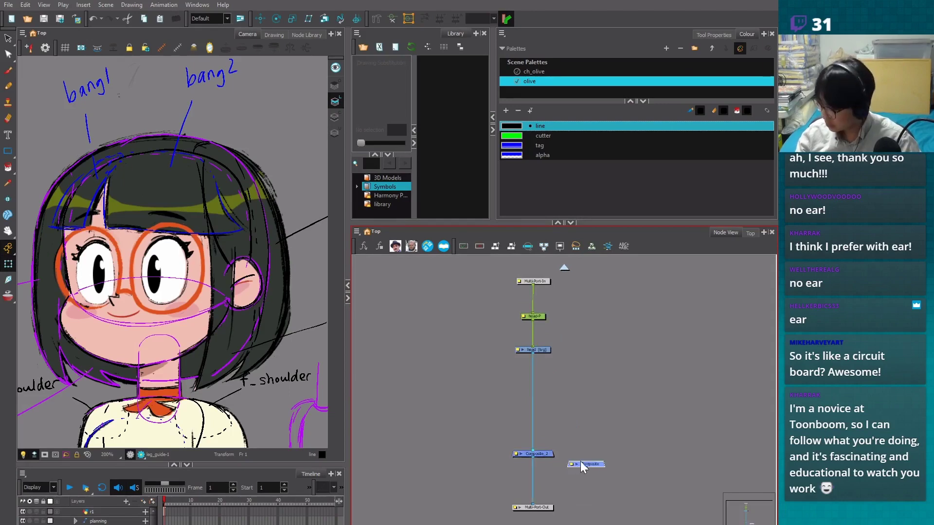
{"action": "left_click_drag", "start_coordinate": [502, 416], "coordinate": [506, 417]}
{"action": "left_click_drag", "start_coordinate": [532, 438], "coordinate": [500, 414]}
{"action": "left_click_drag", "start_coordinate": [499, 420], "coordinate": [532, 450]}
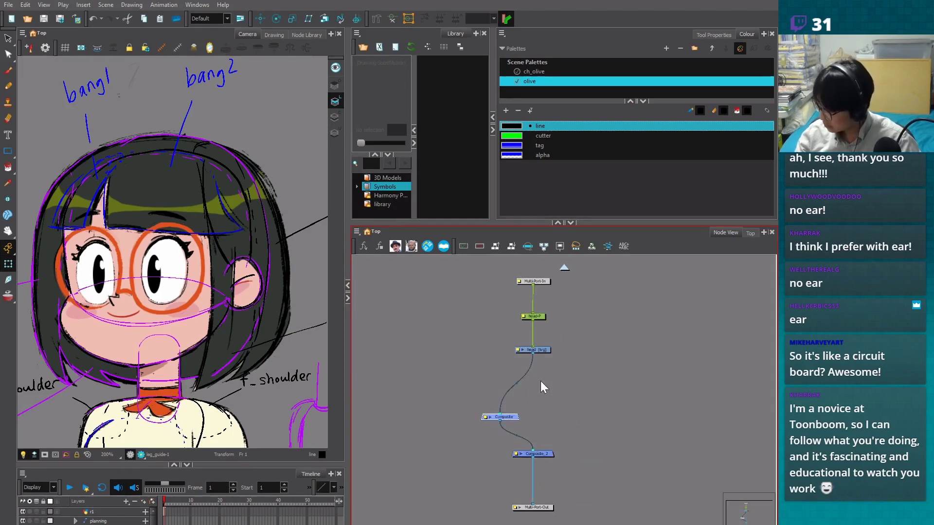
Move the input port, head peg and head drawing higher to leave more room above the new composite
{"action": "left_click_drag", "start_coordinate": [557, 278], "coordinate": [504, 311]}
{"action": "key", "text": "1"}
{"action": "key", "text": "1"}
{"action": "left_click_drag", "start_coordinate": [536, 341], "coordinate": [533, 412]}
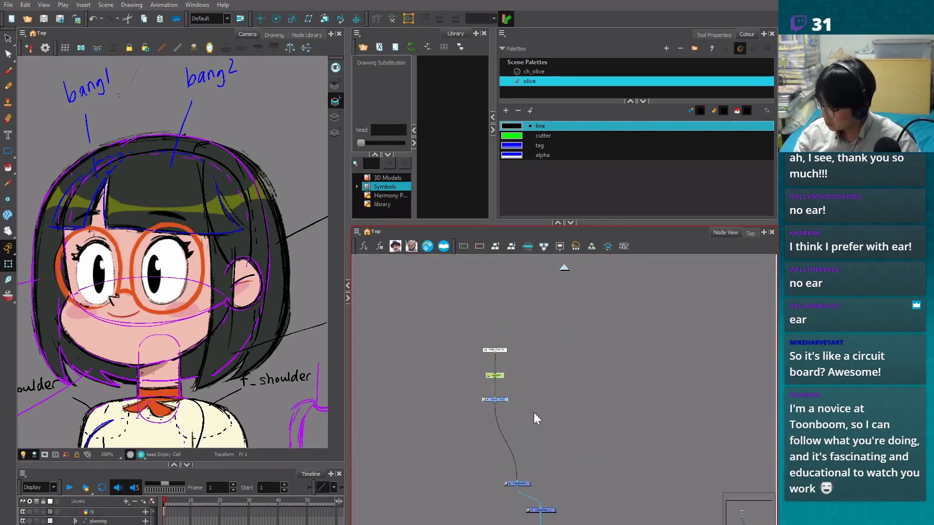
{"action": "left_click_drag", "start_coordinate": [534, 321], "coordinate": [491, 422]}
{"action": "left_click_drag", "start_coordinate": [502, 374], "coordinate": [520, 360]}
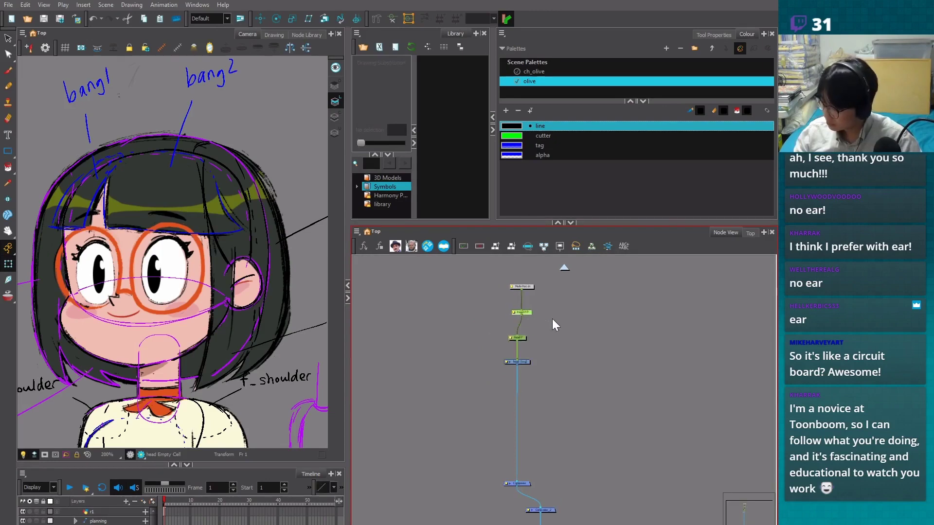
Add a second parent peg above the head drawing's existing peg
{"action": "key", "text": "ctrl+p"}
{"action": "scroll", "coordinate": [549, 341], "scroll_direction": "up", "scroll_amount": 3}
{"action": "left_click_drag", "start_coordinate": [549, 356], "coordinate": [572, 417]}
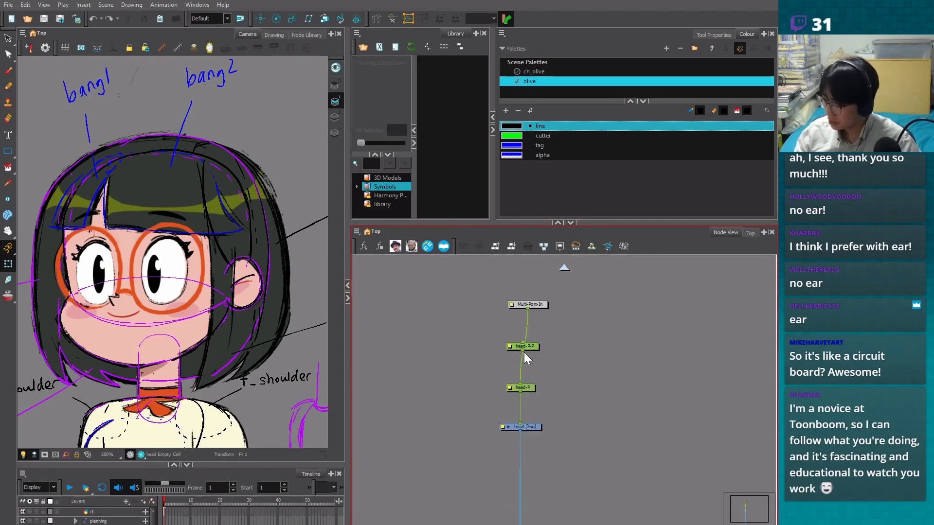
Detach head-P-P from the chain, place it to the left, and raise the input port slightly
{"action": "left_click_drag", "start_coordinate": [532, 348], "coordinate": [486, 358]}
{"action": "mouse_move", "coordinate": [535, 306]}
{"action": "left_mouse_down"}
{"action": "mouse_move", "coordinate": [532, 288]}
{"action": "mouse_move", "coordinate": [533, 297]}
{"action": "left_mouse_up"}
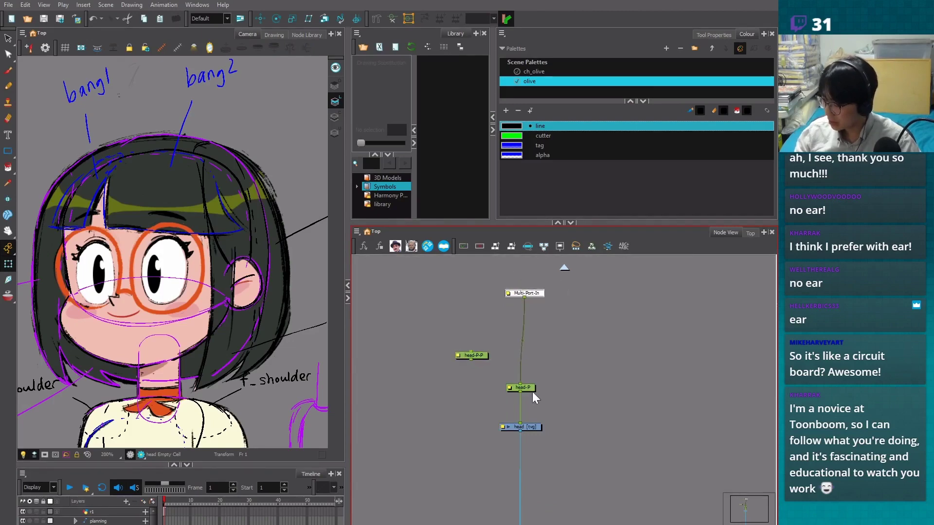
{"action": "left_click_drag", "start_coordinate": [552, 368], "coordinate": [534, 444]}
{"action": "left_click", "coordinate": [567, 404]}
{"action": "scroll", "coordinate": [567, 403], "scroll_direction": "up", "scroll_amount": 2}
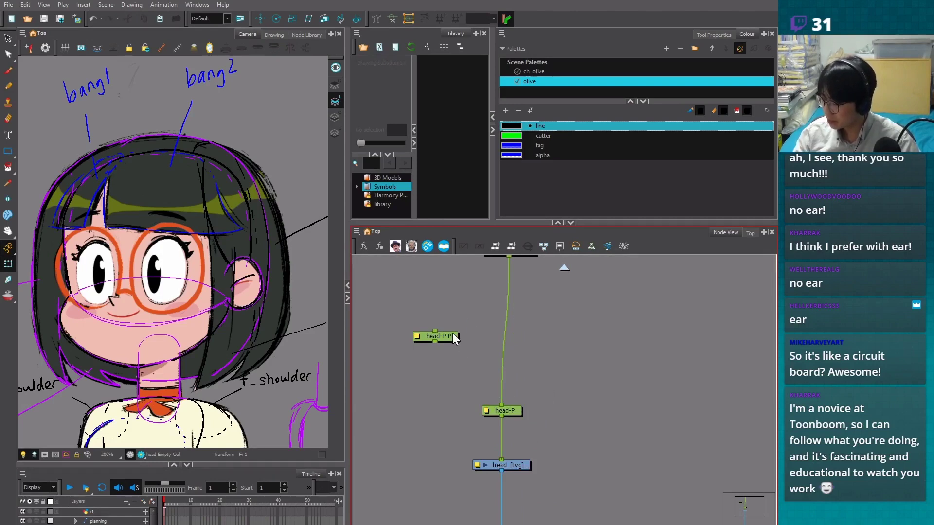
Bring head-P-P back into the chain below the input port, above head-P
{"action": "mouse_move", "coordinate": [455, 337]}
{"action": "left_mouse_down"}
{"action": "mouse_move", "coordinate": [509, 345]}
{"action": "mouse_move", "coordinate": [446, 345]}
{"action": "left_mouse_up"}
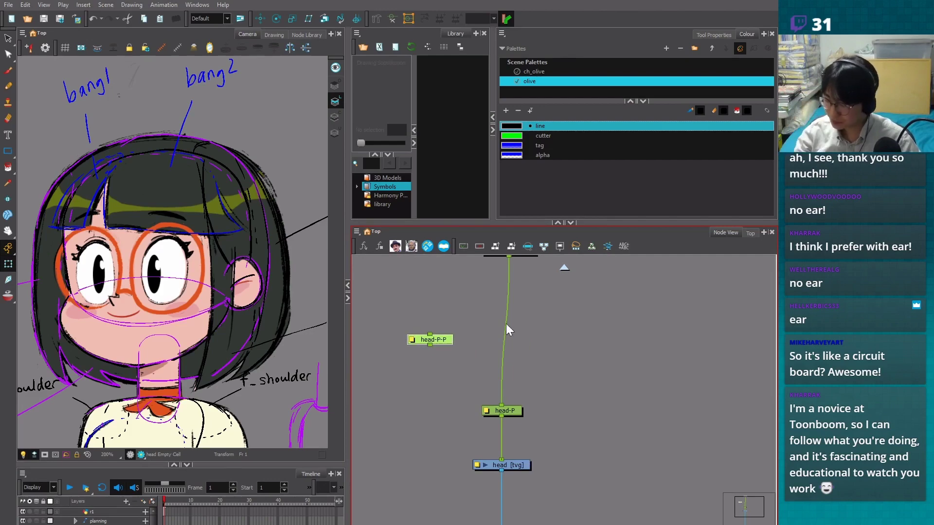
{"action": "left_click_drag", "start_coordinate": [530, 340], "coordinate": [521, 367]}
{"action": "left_click_drag", "start_coordinate": [439, 368], "coordinate": [515, 358]}
{"action": "left_click_drag", "start_coordinate": [542, 425], "coordinate": [500, 443]}
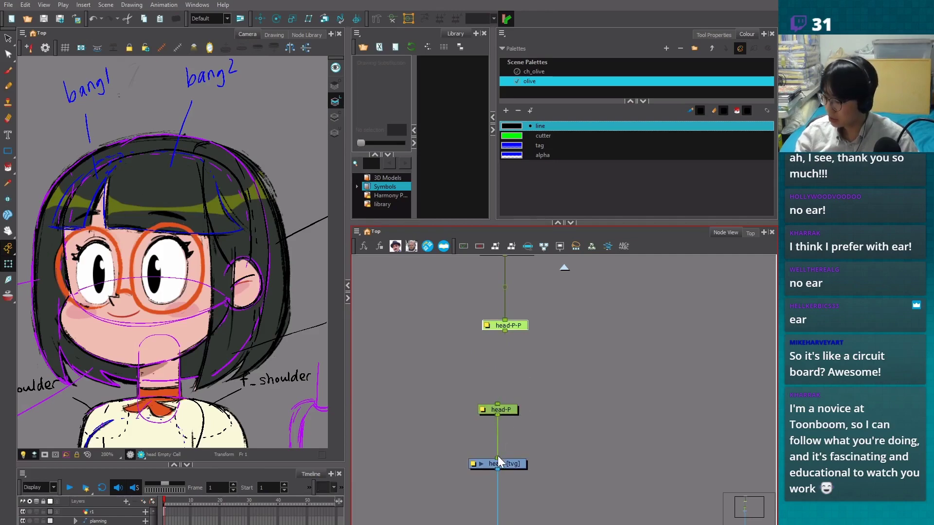
Try to bypass head-P by wiring head-P-P straight into the head drawing, and undo the rewiring
{"action": "left_click_drag", "start_coordinate": [506, 410], "coordinate": [578, 397]}
{"action": "left_click_drag", "start_coordinate": [505, 332], "coordinate": [499, 456]}
{"action": "key", "text": "ctrl+z"}
{"action": "key", "text": "ctrl+z"}
{"action": "key", "text": "ctrl+z"}
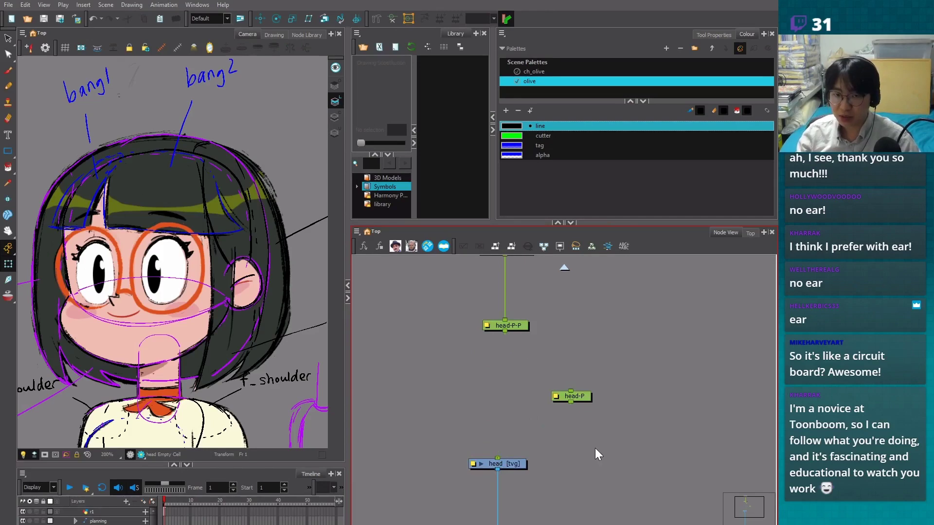
{"action": "key", "text": "ctrl+z"}
{"action": "key", "text": "ctrl+z"}
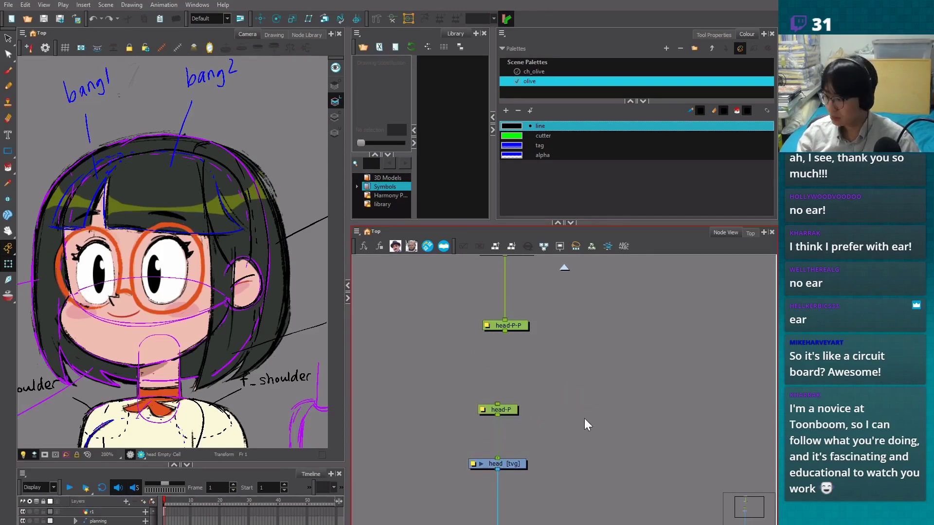
{"action": "key", "text": "ctrl+z"}
{"action": "key", "text": "ctrl+z"}
Insert head-P into the connection between head-P-P and the head drawing
{"action": "mouse_move", "coordinate": [582, 395]}
{"action": "left_mouse_down"}
{"action": "mouse_move", "coordinate": [512, 392]}
{"action": "mouse_move", "coordinate": [531, 387]}
{"action": "mouse_move", "coordinate": [513, 397]}
{"action": "left_mouse_up"}
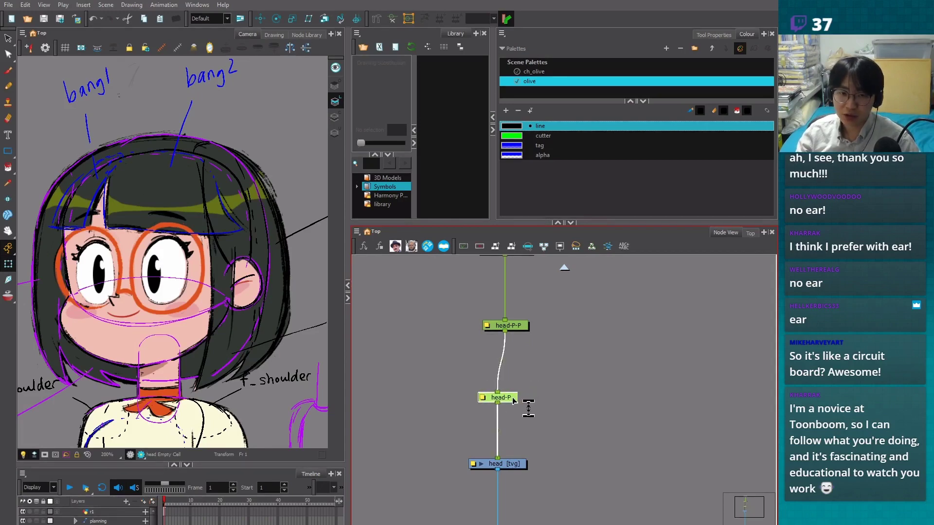
{"action": "left_click", "coordinate": [545, 391]}
Rename the head-P-P peg as olive_34fr_master
{"action": "scroll", "coordinate": [551, 389], "scroll_direction": "down", "scroll_amount": 2}
{"action": "left_click_drag", "start_coordinate": [544, 368], "coordinate": [535, 407]}
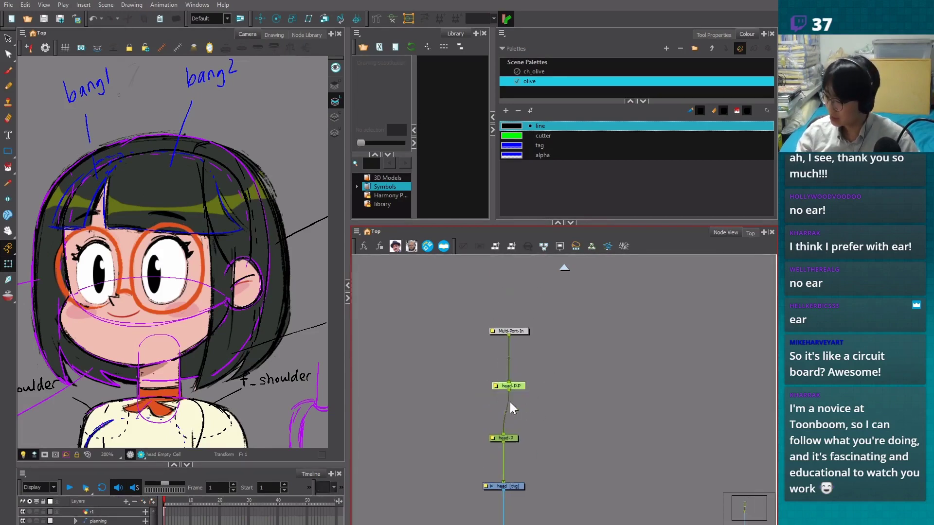
{"action": "double_click", "coordinate": [510, 385]}
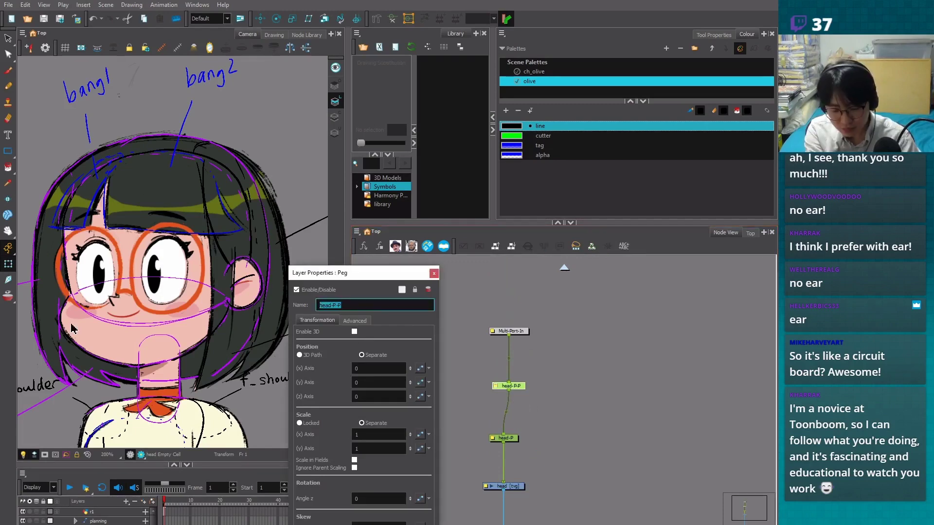
{"action": "type", "text": "ch_"}
{"action": "key", "text": "BackSpace"}
{"action": "key", "text": "BackSpace"}
{"action": "key", "text": "BackSpace"}
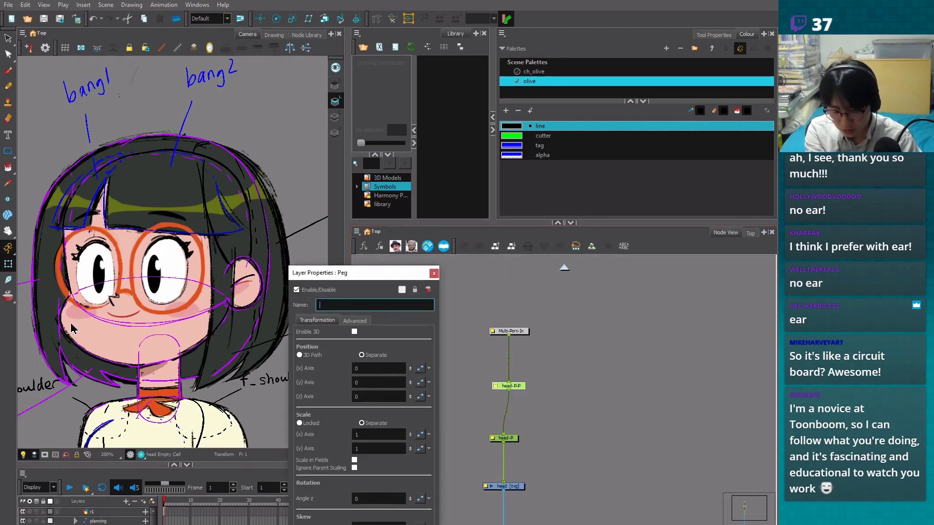
{"action": "type", "text": "olive_34fr_master"}
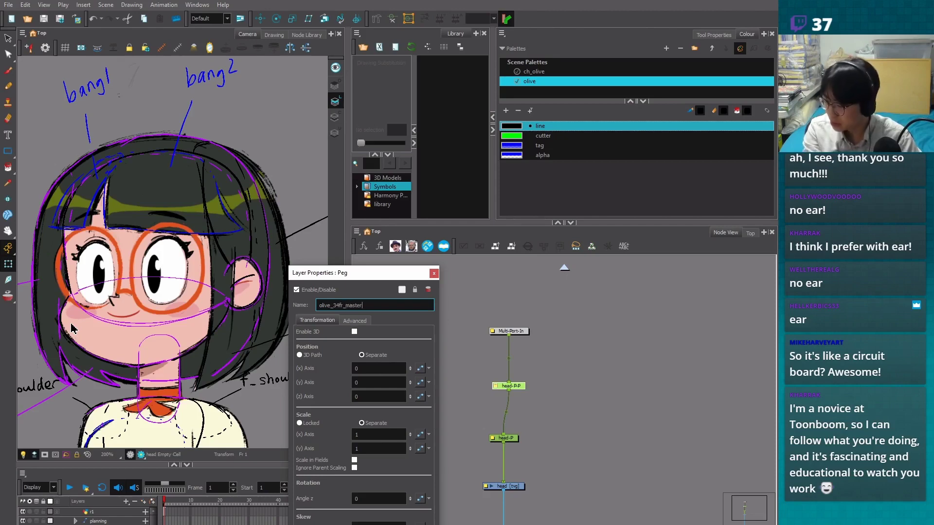
{"action": "left_click", "coordinate": [434, 274]}
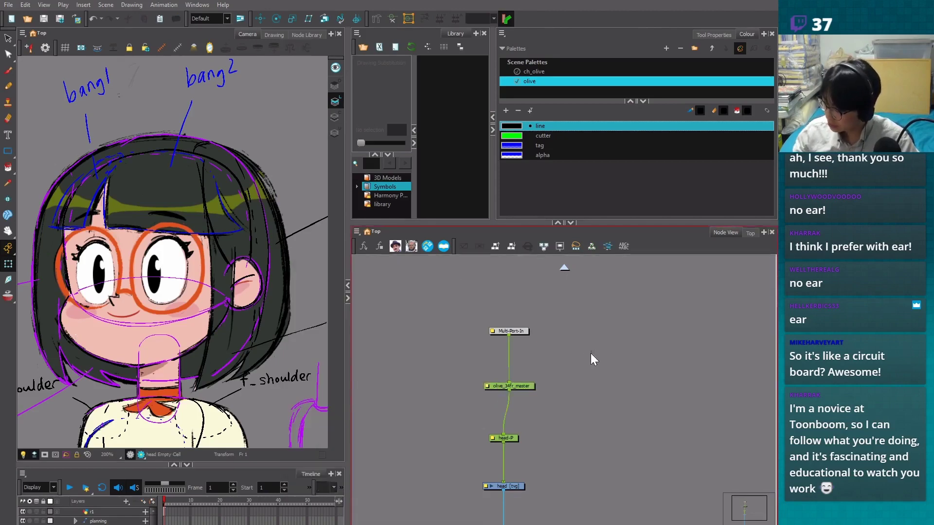
Rearrange the node chain, moving the input port and olive_34fr_master up and grouping head-P, the head drawing and the composite closely below
{"action": "key", "text": "1"}
{"action": "key", "text": "1"}
{"action": "key", "text": "1"}
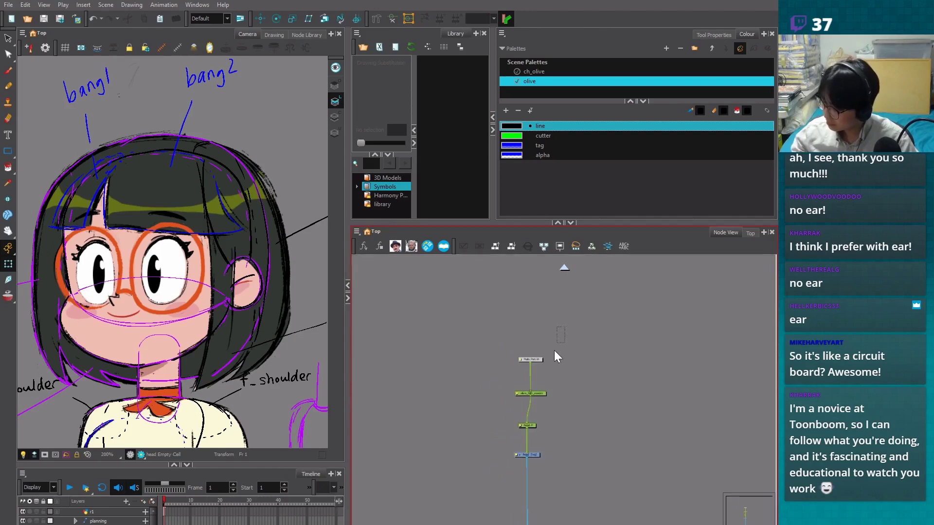
{"action": "left_click_drag", "start_coordinate": [553, 350], "coordinate": [513, 402]}
{"action": "left_click_drag", "start_coordinate": [539, 392], "coordinate": [546, 311]}
{"action": "left_click_drag", "start_coordinate": [561, 443], "coordinate": [561, 370]}
{"action": "left_click_drag", "start_coordinate": [537, 491], "coordinate": [534, 409]}
{"action": "mouse_move", "coordinate": [552, 328]}
{"action": "left_mouse_down"}
{"action": "mouse_move", "coordinate": [527, 372]}
{"action": "mouse_move", "coordinate": [517, 419]}
{"action": "mouse_move", "coordinate": [538, 366]}
{"action": "mouse_move", "coordinate": [571, 386]}
{"action": "mouse_move", "coordinate": [572, 428]}
{"action": "left_mouse_up"}
{"action": "key", "text": "1"}
{"action": "left_click", "coordinate": [577, 403]}
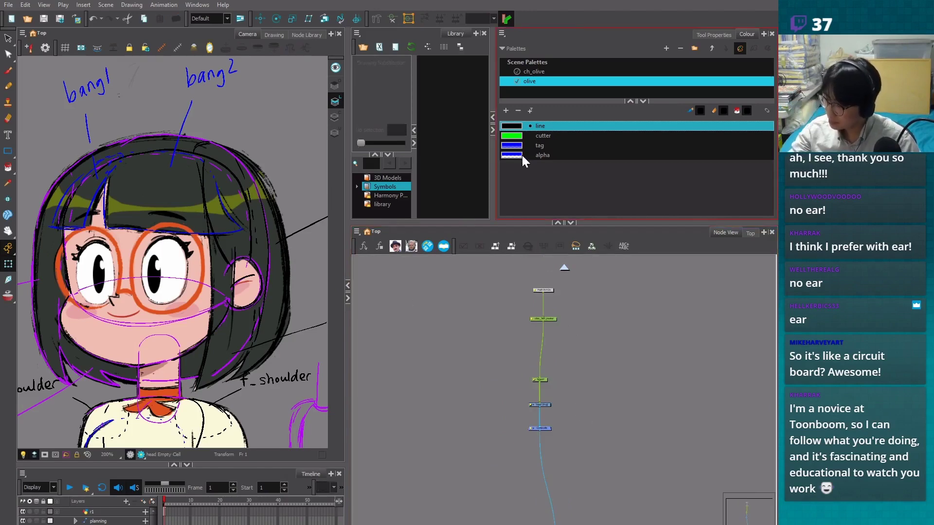
Activate the Rectangle tool on the head drawing and widen the camera view around the character's face
{"action": "left_click", "coordinate": [8, 151]}
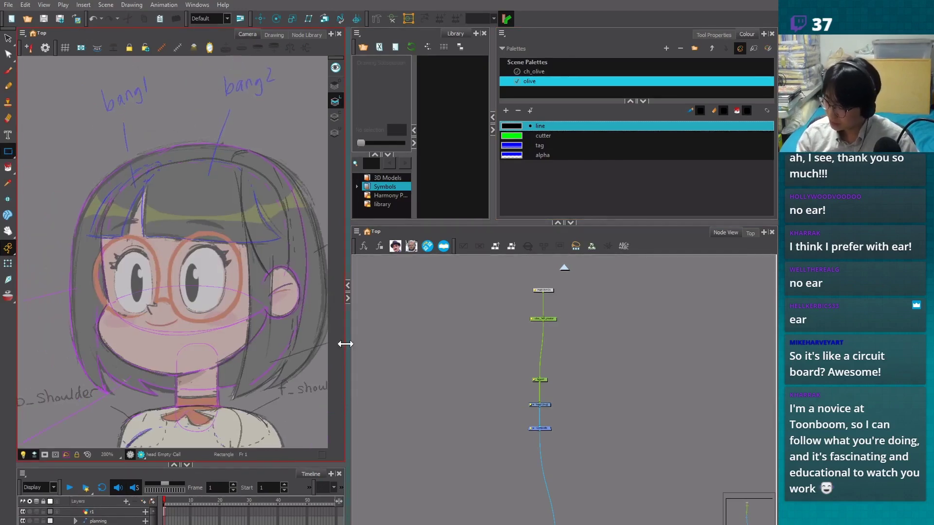
{"action": "left_click_drag", "start_coordinate": [345, 344], "coordinate": [370, 346]}
{"action": "left_click", "coordinate": [548, 406]}
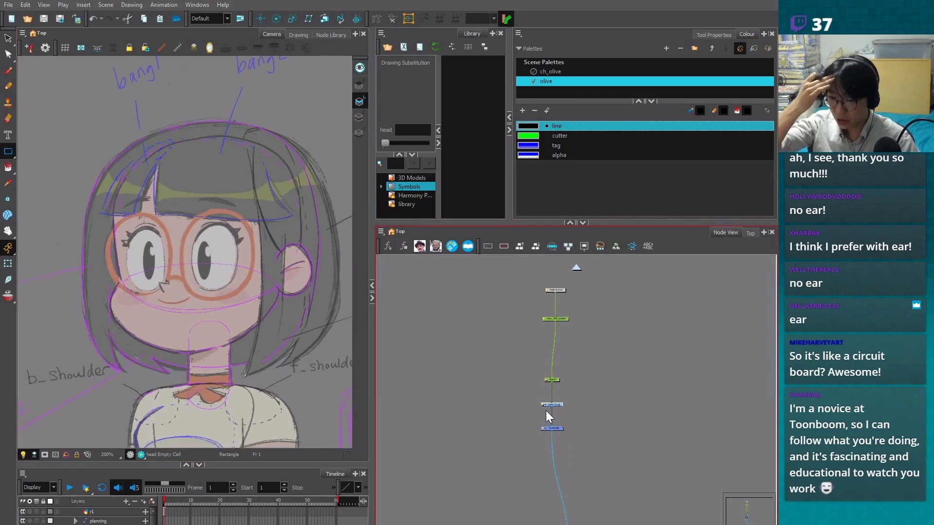
{"action": "left_click", "coordinate": [371, 275]}
{"action": "left_click_drag", "start_coordinate": [371, 275], "coordinate": [400, 275]}
{"action": "key", "text": "space"}
{"action": "left_click_drag", "start_coordinate": [332, 321], "coordinate": [333, 297]}
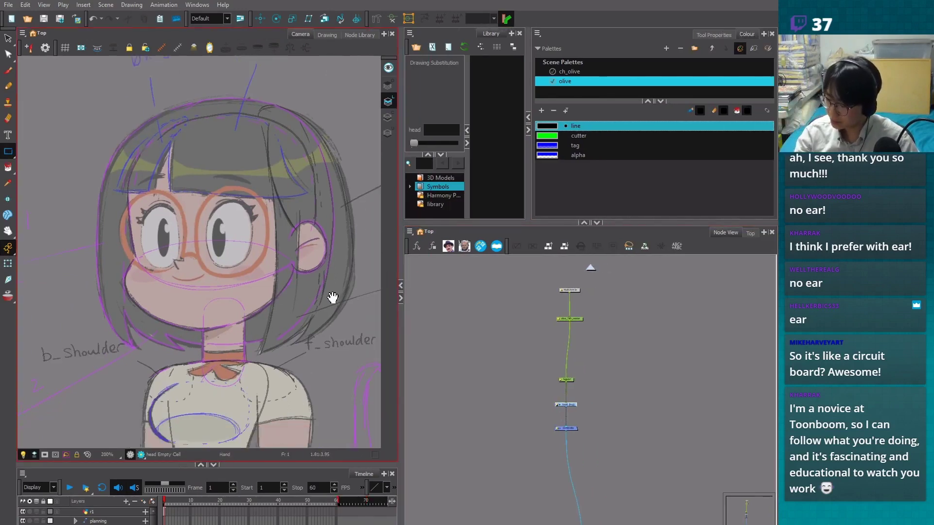
{"action": "scroll", "coordinate": [333, 298], "scroll_direction": "up", "scroll_amount": 1}
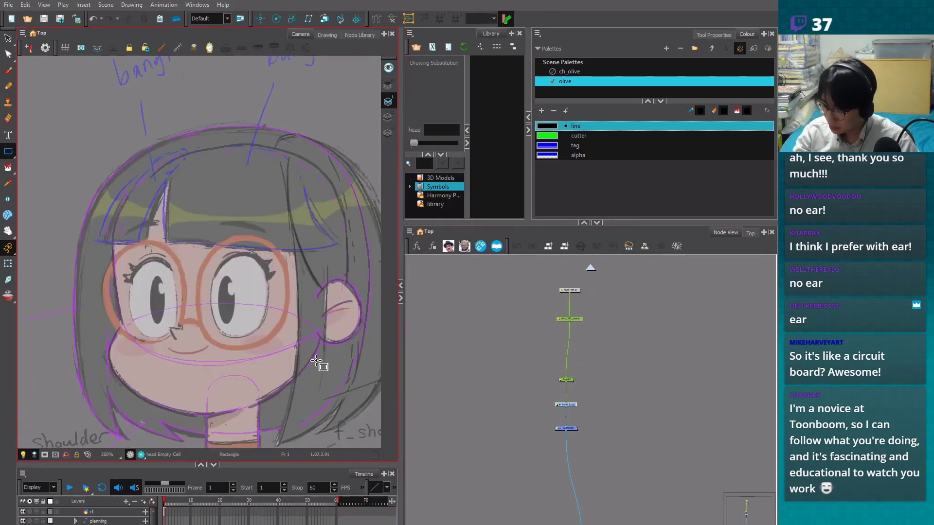
{"action": "left_click_drag", "start_coordinate": [234, 308], "coordinate": [199, 322]}
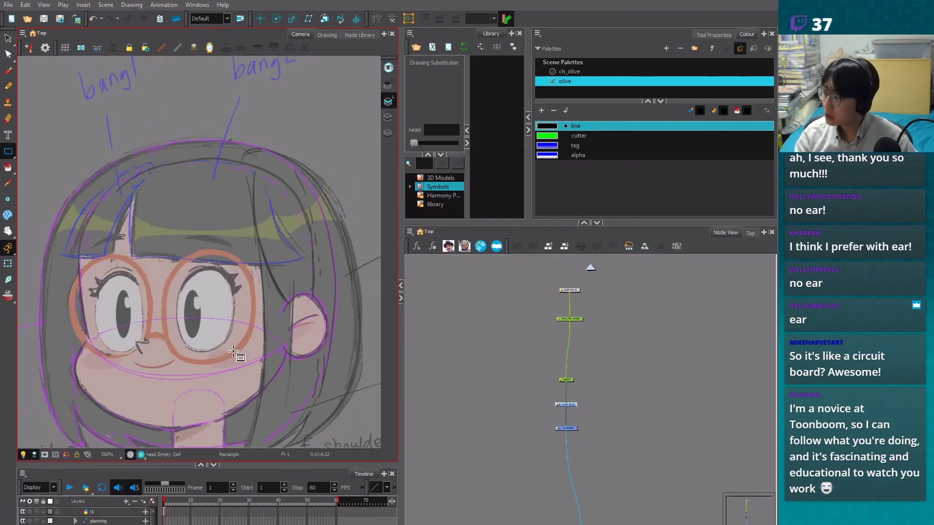
Show the Rectangle tool's properties, draw a trial rectangle over the face with Pencil 4 at size 3, and undo it
{"action": "left_click", "coordinate": [712, 35]}
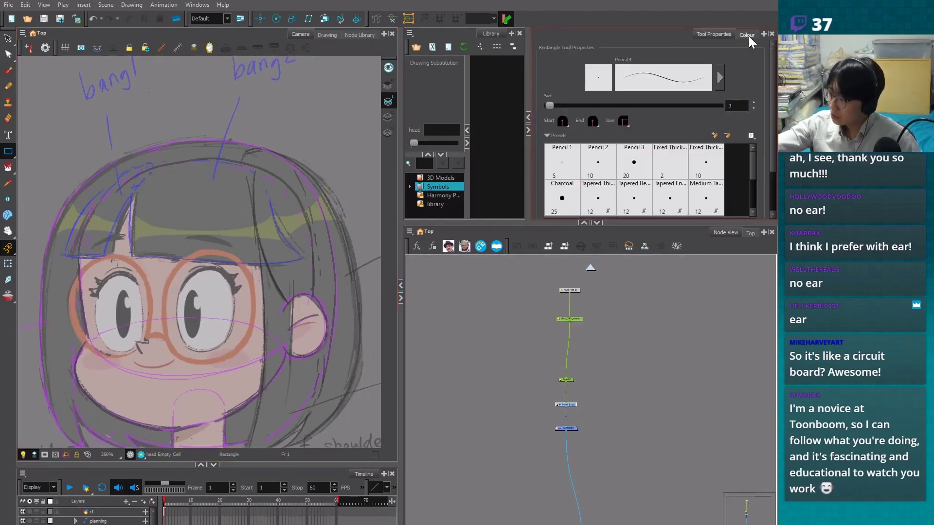
{"action": "left_click", "coordinate": [411, 290]}
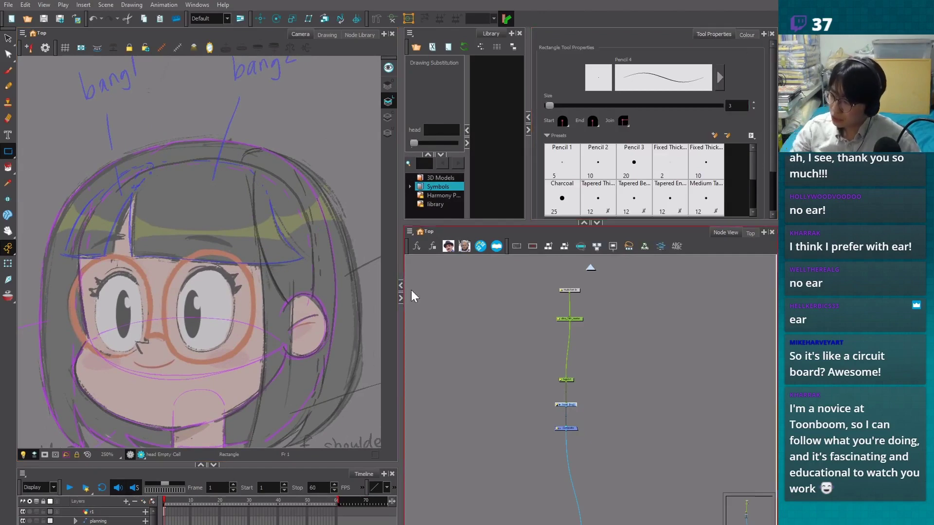
{"action": "left_click", "coordinate": [737, 106]}
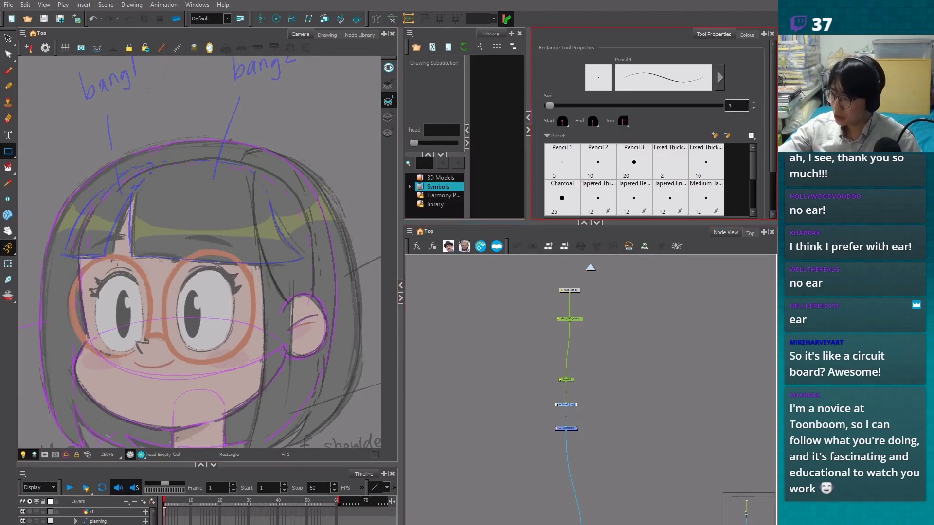
{"action": "left_click_drag", "start_coordinate": [102, 213], "coordinate": [242, 394]}
{"action": "key", "text": "ctrl+z"}
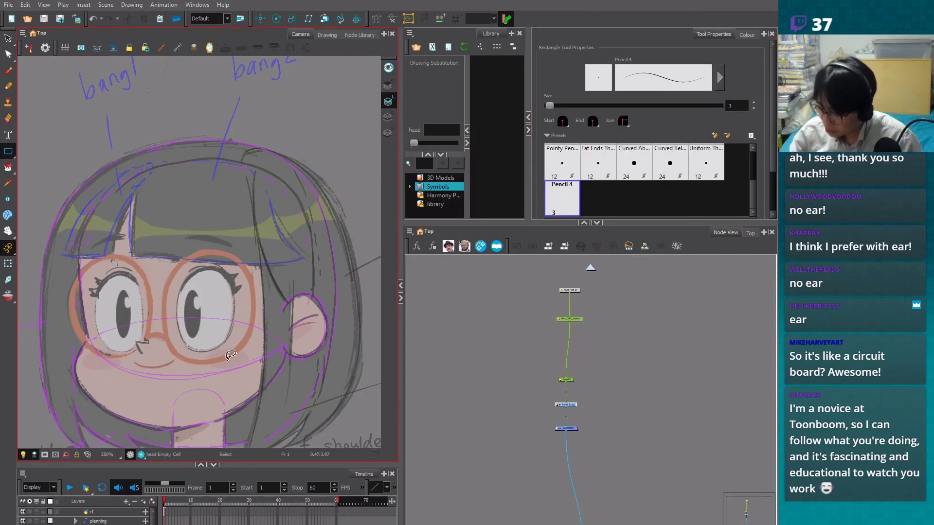
{"action": "left_click", "coordinate": [754, 106]}
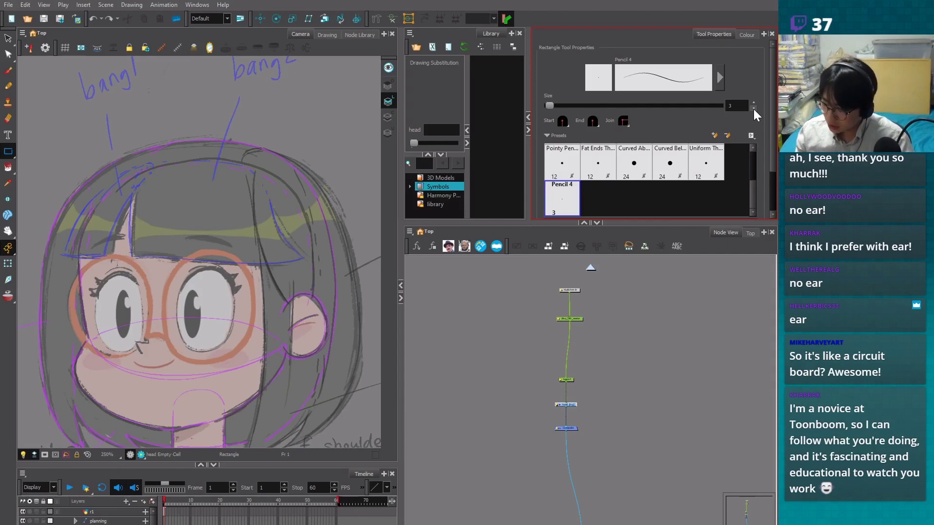
Leave the ch_olive group and disable the planning guides' Composite_1 node in the red backdrop
{"action": "left_click", "coordinate": [8, 264]}
{"action": "left_click", "coordinate": [489, 428]}
{"action": "left_click", "coordinate": [591, 267]}
{"action": "scroll", "coordinate": [527, 381], "scroll_direction": "down", "scroll_amount": 1}
{"action": "left_click_drag", "start_coordinate": [506, 465], "coordinate": [554, 393]}
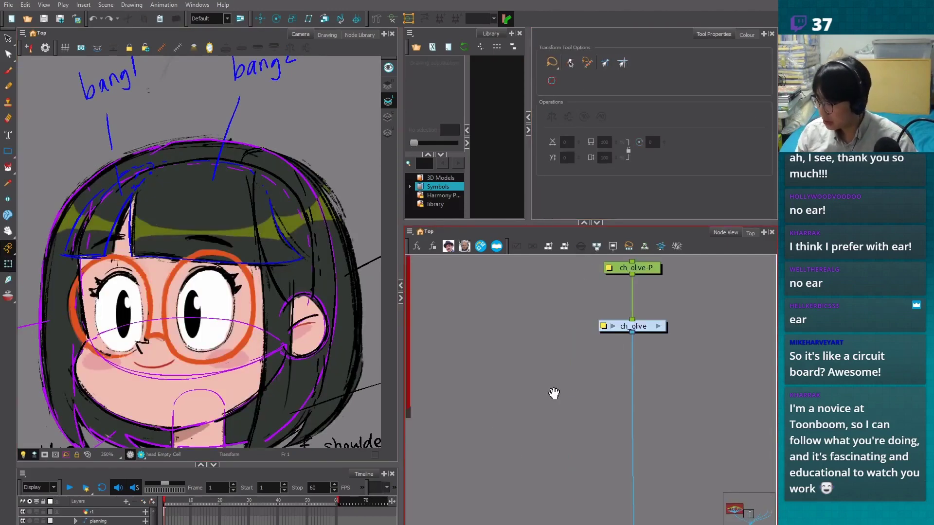
{"action": "key", "text": "1"}
{"action": "key", "text": "1"}
{"action": "left_click_drag", "start_coordinate": [488, 477], "coordinate": [632, 443]}
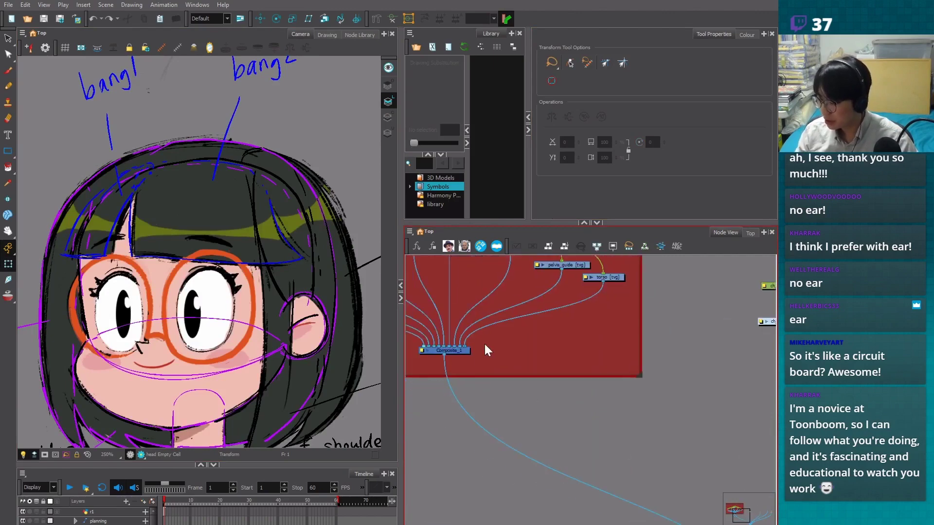
{"action": "left_click", "coordinate": [445, 350]}
{"action": "scroll", "coordinate": [291, 375], "scroll_direction": "down", "scroll_amount": 3}
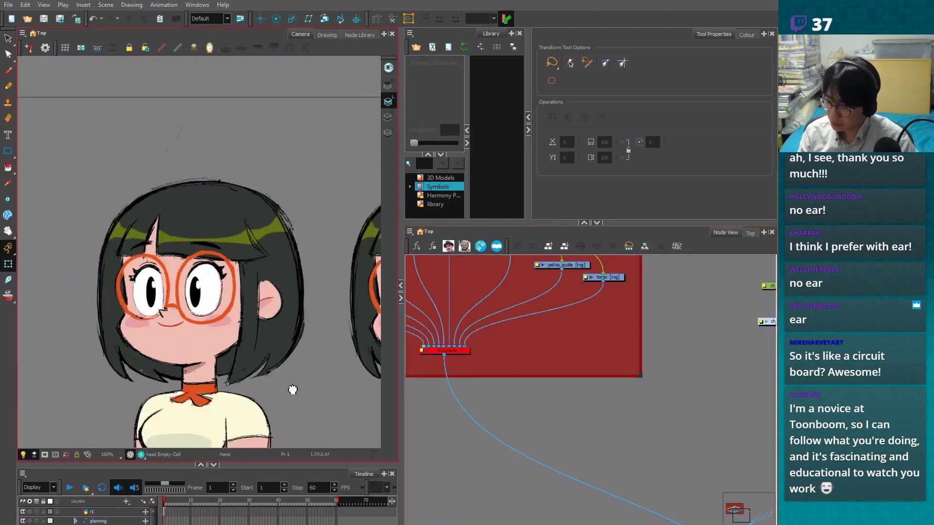
Examine the coloured character poses without the guides, widening the camera view slightly
{"action": "scroll", "coordinate": [254, 334], "scroll_direction": "down", "scroll_amount": 1}
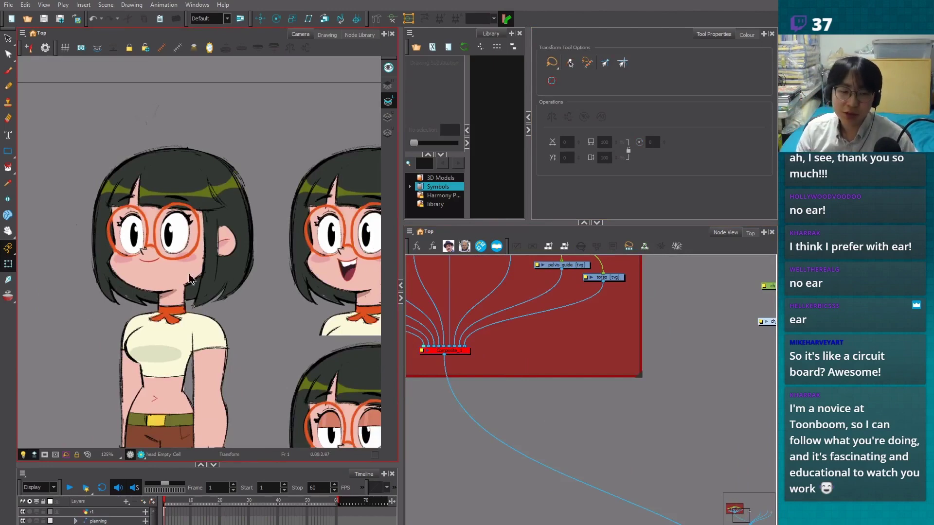
{"action": "scroll", "coordinate": [194, 304], "scroll_direction": "up", "scroll_amount": 2}
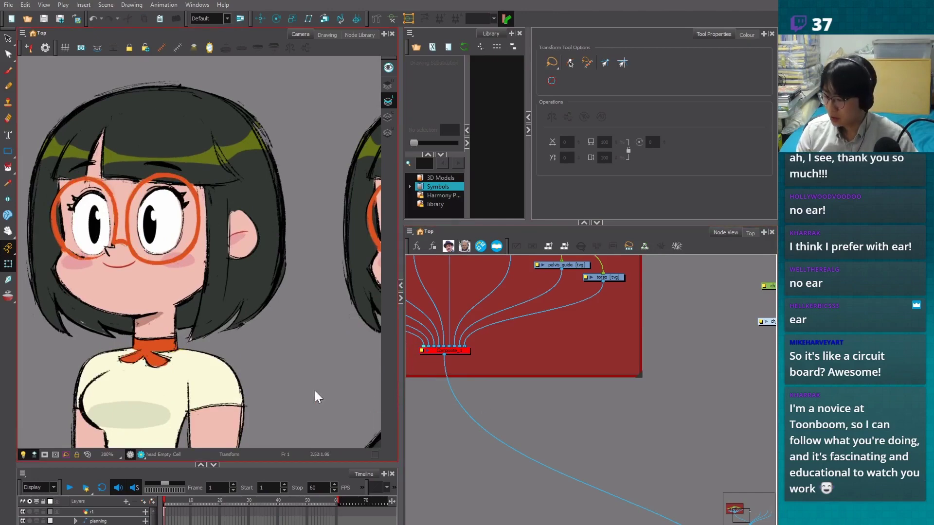
{"action": "key", "text": "1"}
{"action": "left_click_drag", "start_coordinate": [313, 390], "coordinate": [279, 360]}
{"action": "key", "text": "1"}
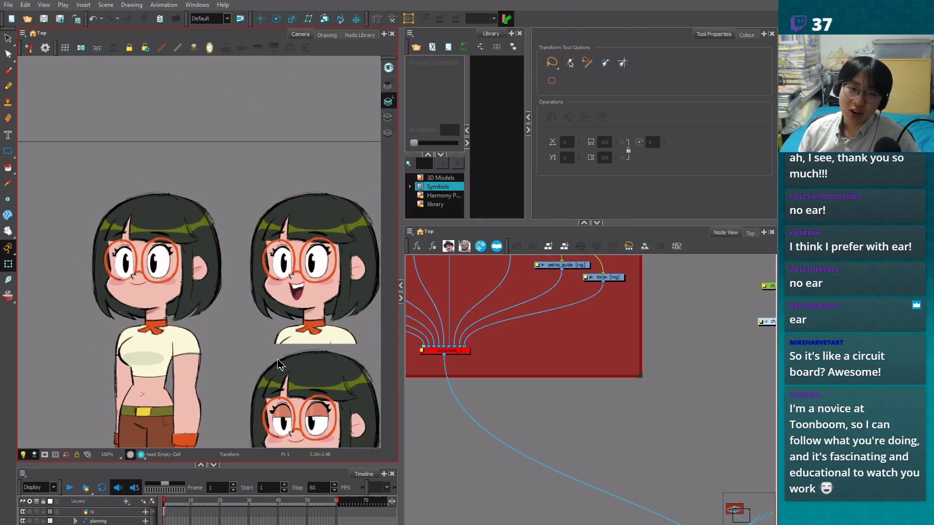
{"action": "left_click_drag", "start_coordinate": [401, 273], "coordinate": [410, 272]}
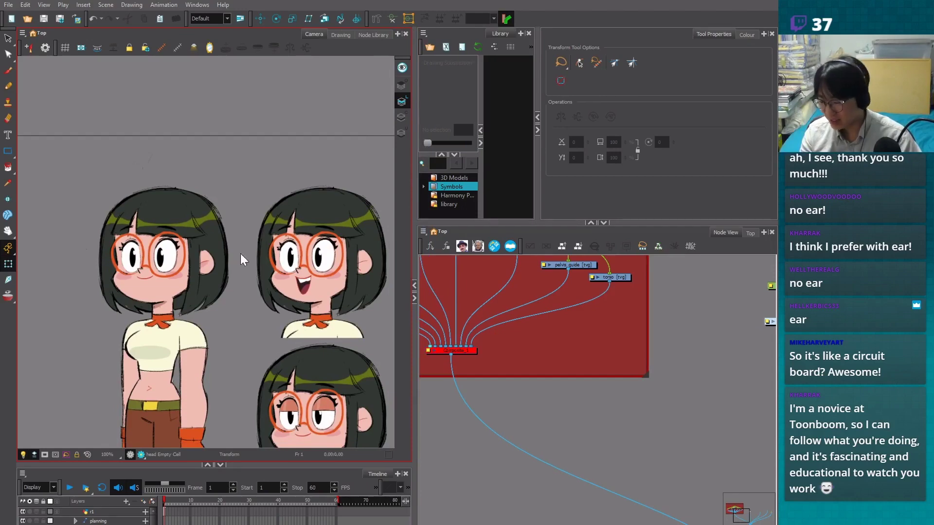
{"action": "scroll", "coordinate": [244, 260], "scroll_direction": "up", "scroll_amount": 1}
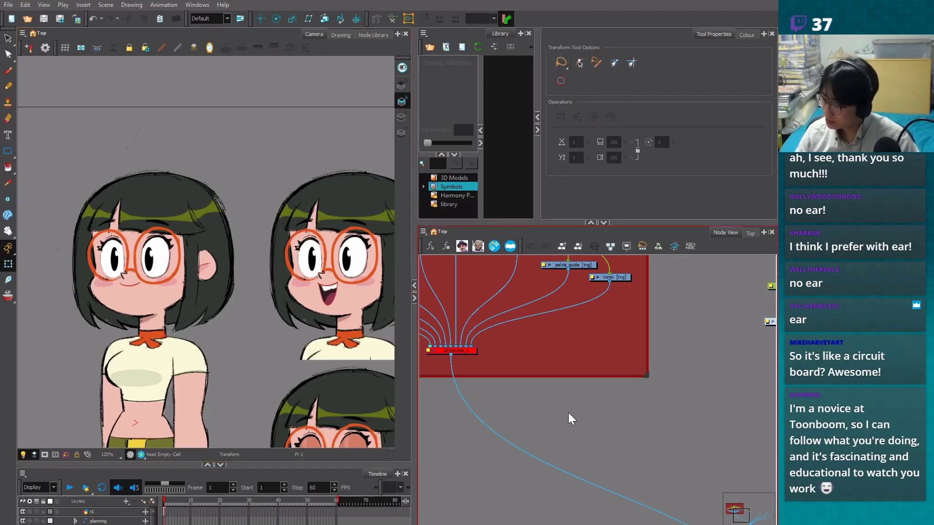
Return inside the ch_olive group, select the head drawing node and activate the Rectangle tool
{"action": "scroll", "coordinate": [588, 401], "scroll_direction": "down", "scroll_amount": 2}
{"action": "left_click_drag", "start_coordinate": [587, 401], "coordinate": [586, 403]}
{"action": "scroll", "coordinate": [739, 349], "scroll_direction": "up", "scroll_amount": 2}
{"action": "left_click_drag", "start_coordinate": [738, 349], "coordinate": [558, 365]}
{"action": "scroll", "coordinate": [557, 366], "scroll_direction": "down", "scroll_amount": 3}
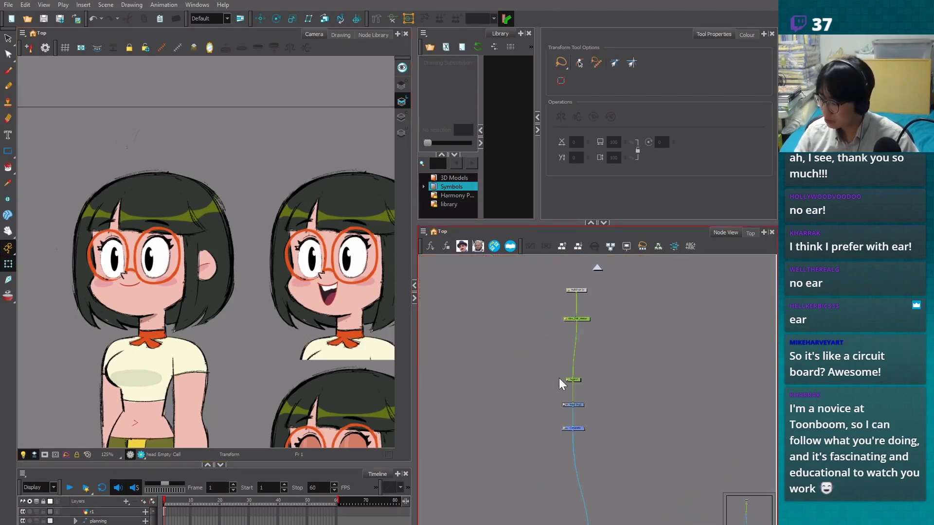
{"action": "scroll", "coordinate": [603, 384], "scroll_direction": "up", "scroll_amount": 2}
{"action": "left_click", "coordinate": [555, 404]}
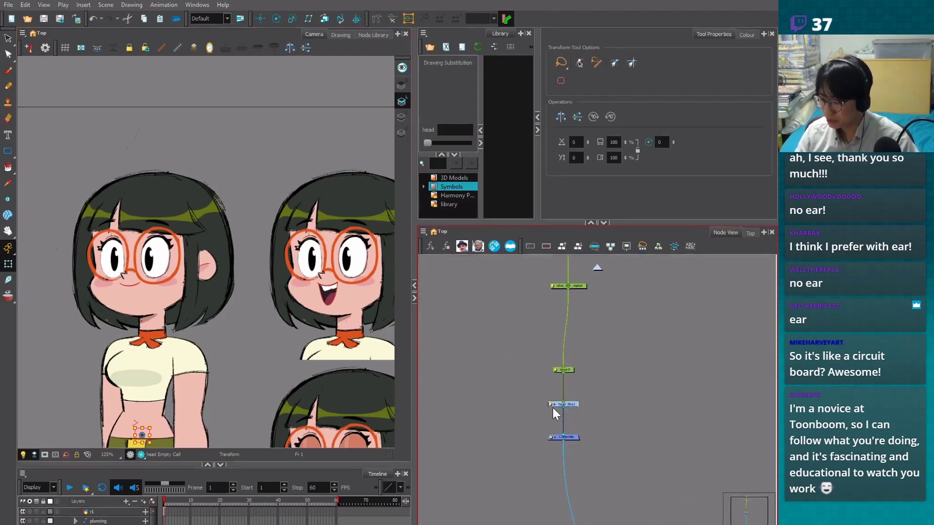
{"action": "left_click", "coordinate": [8, 151]}
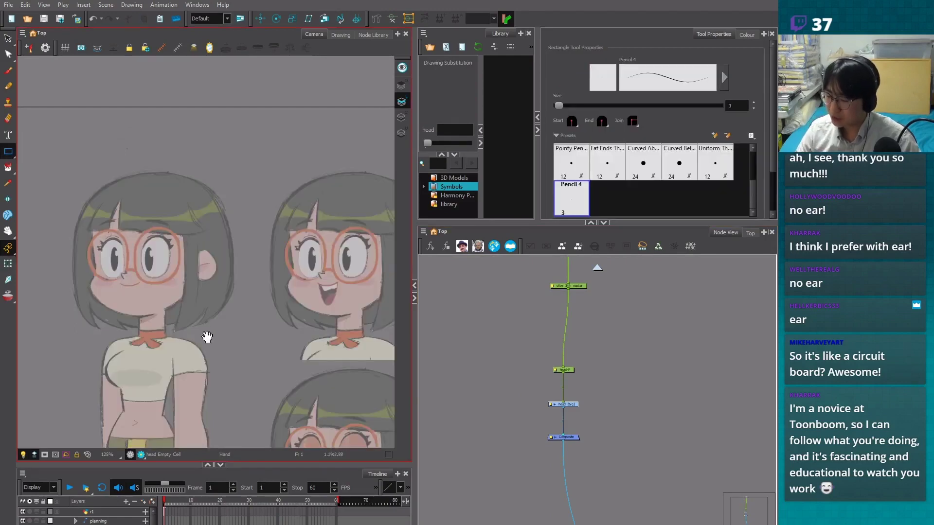
Try a rectangle over the face in the head drawing, inspect its outline up close, and undo it
{"action": "key", "text": "2"}
{"action": "key", "text": "2"}
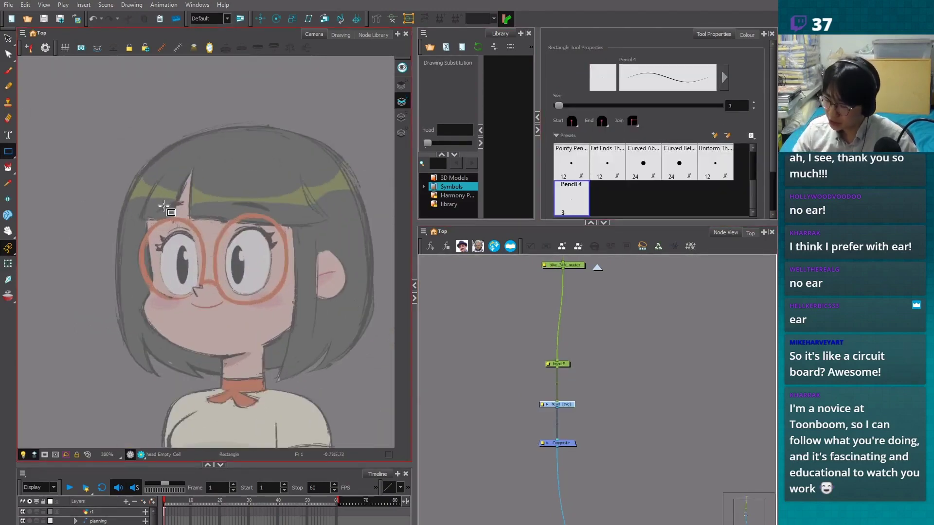
{"action": "mouse_move", "coordinate": [160, 193]}
{"action": "left_mouse_down"}
{"action": "mouse_move", "coordinate": [313, 329]}
{"action": "mouse_move", "coordinate": [242, 337]}
{"action": "left_mouse_up"}
{"action": "key", "text": "2"}
{"action": "key", "text": "2"}
{"action": "key", "text": "2"}
{"action": "key", "text": "1"}
{"action": "key", "text": "ctrl+z"}
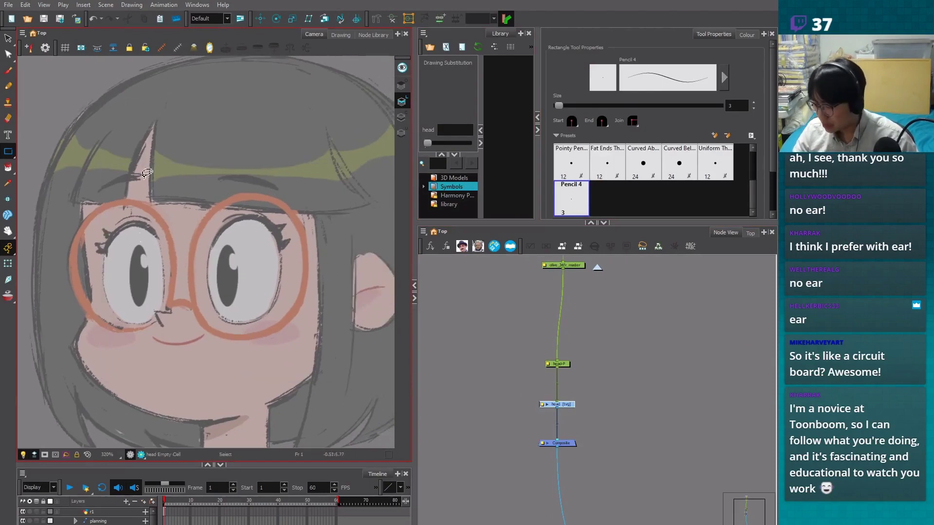
Try another rectangle from the bangs to the lower face with the pencil size at 3, and undo it
{"action": "left_click", "coordinate": [735, 106]}
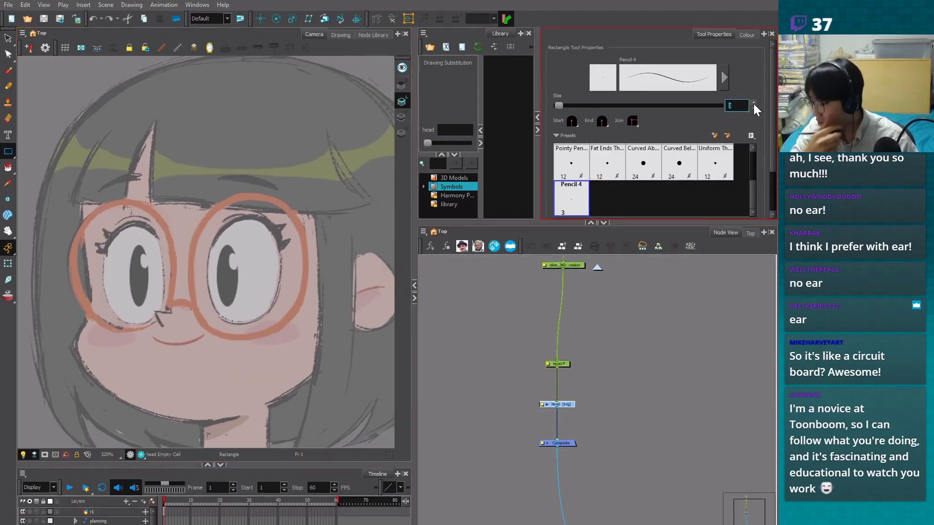
{"action": "scroll", "coordinate": [258, 309], "scroll_direction": "down", "scroll_amount": 2}
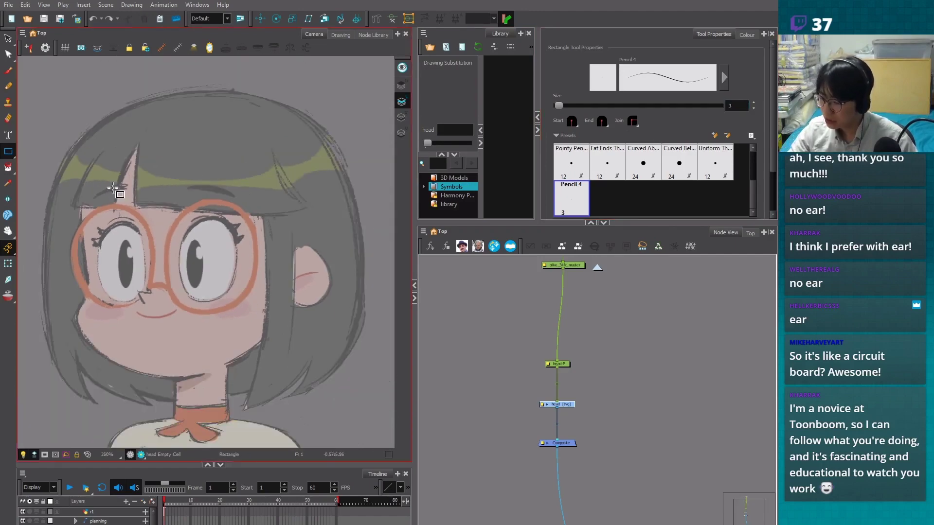
{"action": "left_click_drag", "start_coordinate": [82, 189], "coordinate": [263, 346]}
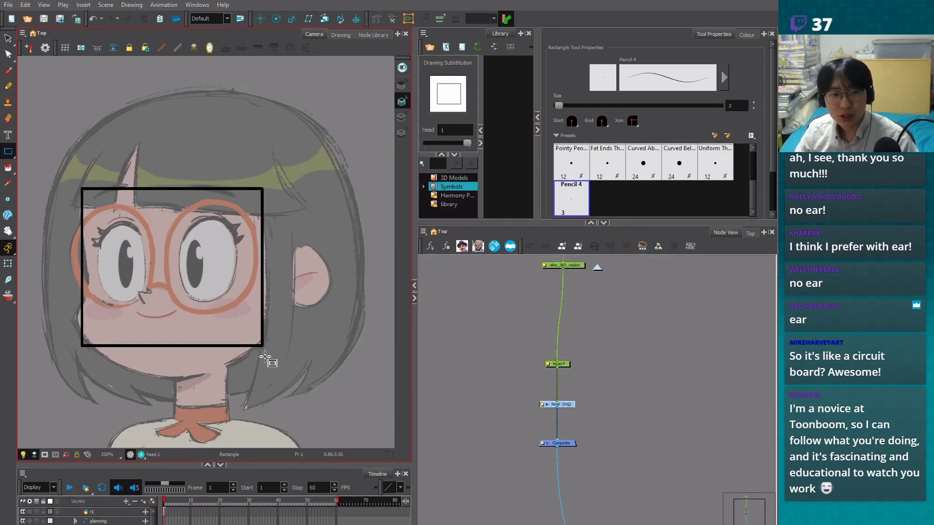
{"action": "key", "text": "ctrl+z"}
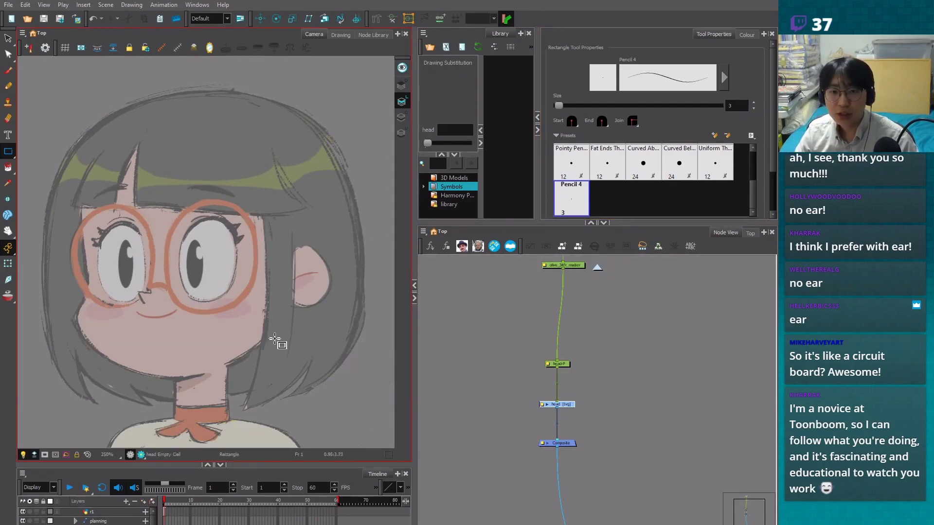
Set the pencil size to 2, try a rectangle across the face to test the thinner outline, and undo it
{"action": "left_click", "coordinate": [754, 107]}
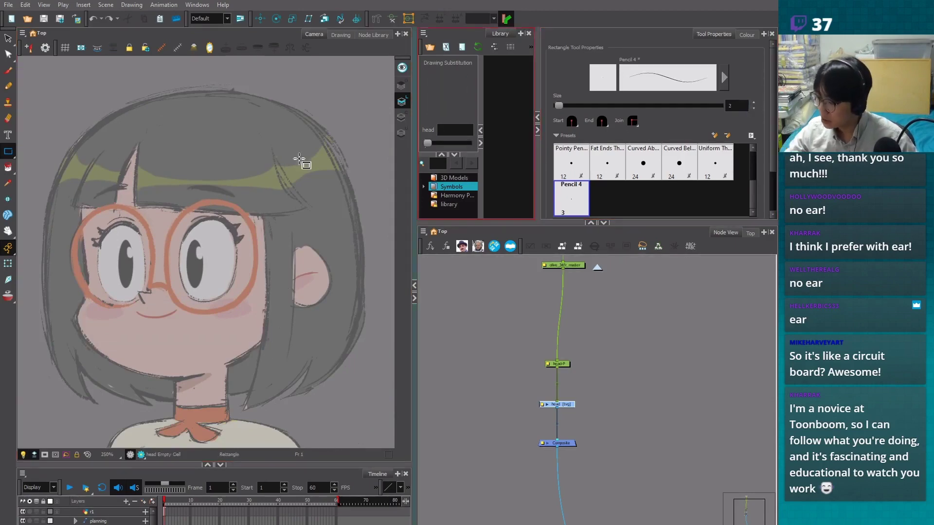
{"action": "left_click_drag", "start_coordinate": [84, 175], "coordinate": [282, 342]}
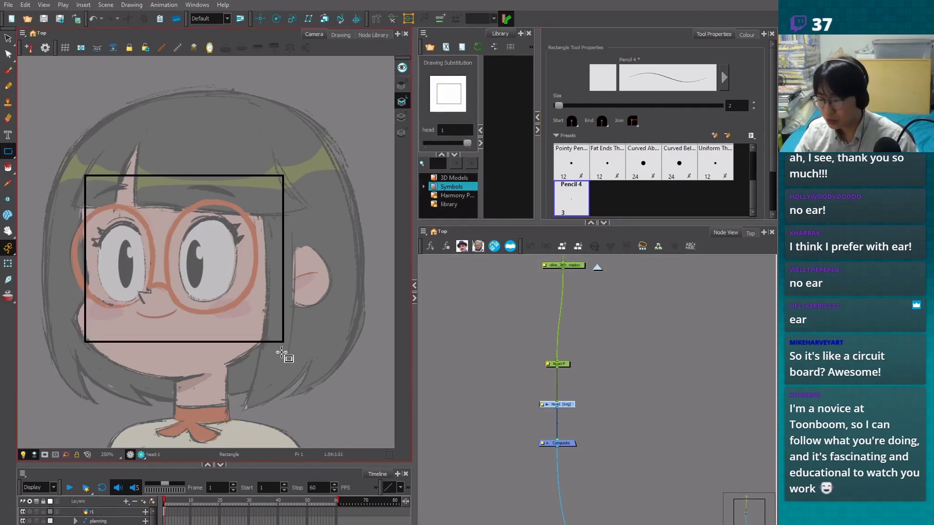
{"action": "key", "text": "ctrl+z"}
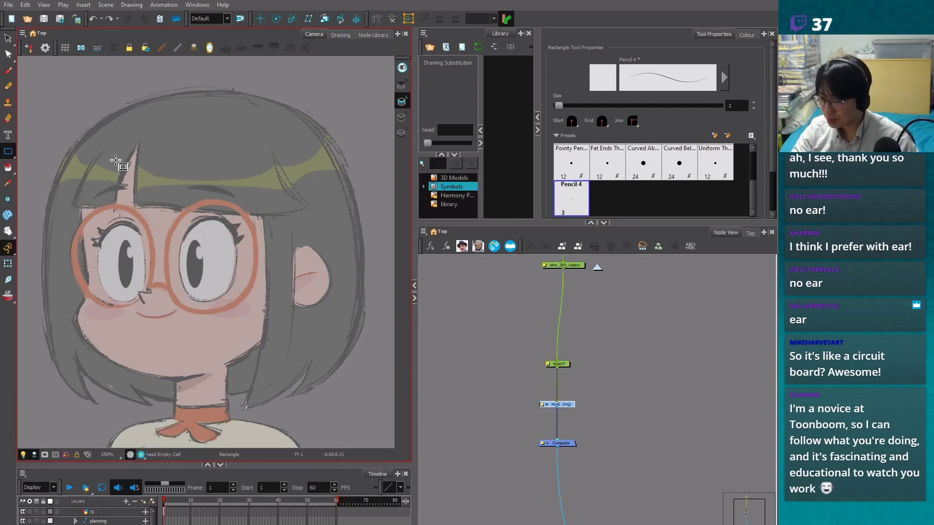
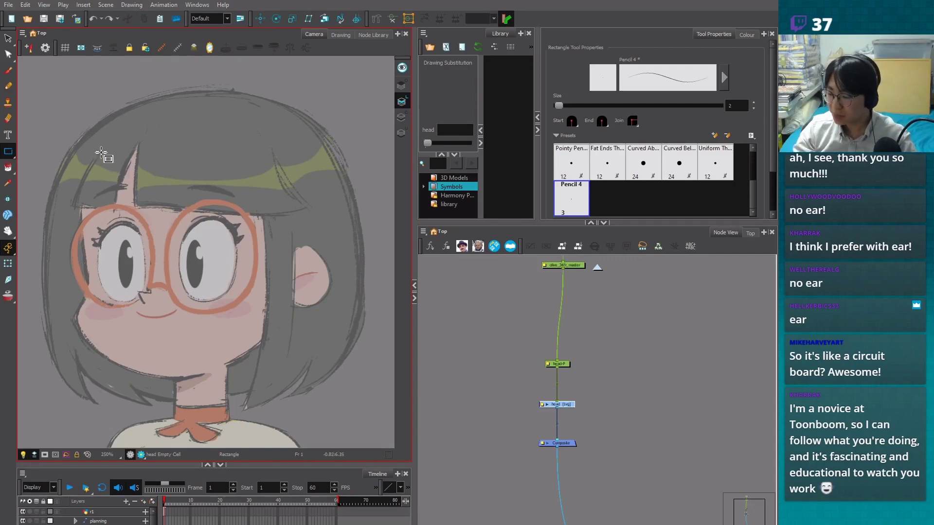
Show the planning guides again from the top level and reselect the head drawing inside the ch_olive group
{"action": "left_click", "coordinate": [598, 270]}
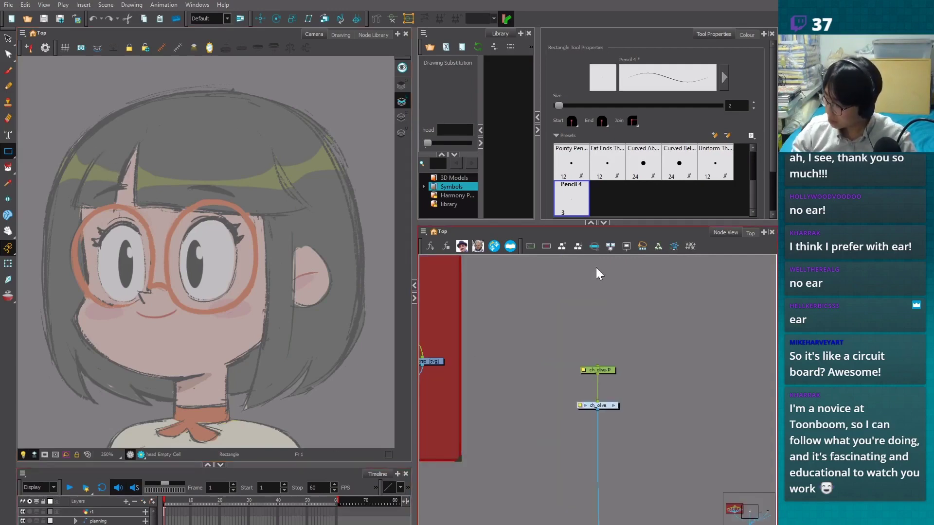
{"action": "mouse_move", "coordinate": [549, 410]}
{"action": "left_mouse_down"}
{"action": "mouse_move", "coordinate": [650, 427]}
{"action": "mouse_move", "coordinate": [743, 419]}
{"action": "left_mouse_up"}
{"action": "left_click", "coordinate": [486, 404]}
{"action": "key", "text": "a"}
{"action": "left_click_drag", "start_coordinate": [625, 419], "coordinate": [425, 469]}
{"action": "left_click", "coordinate": [598, 443]}
{"action": "left_click", "coordinate": [553, 404]}
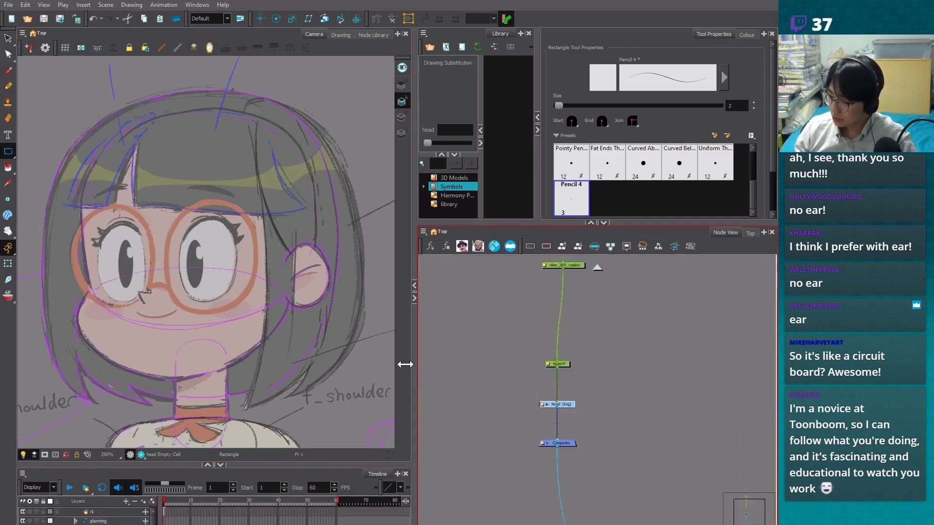
Draw a rectangle over the face in the head drawing, from the bangs to the mouth, and select its contour for editing
{"action": "left_click_drag", "start_coordinate": [111, 140], "coordinate": [274, 316]}
{"action": "left_click_drag", "start_coordinate": [311, 316], "coordinate": [307, 381]}
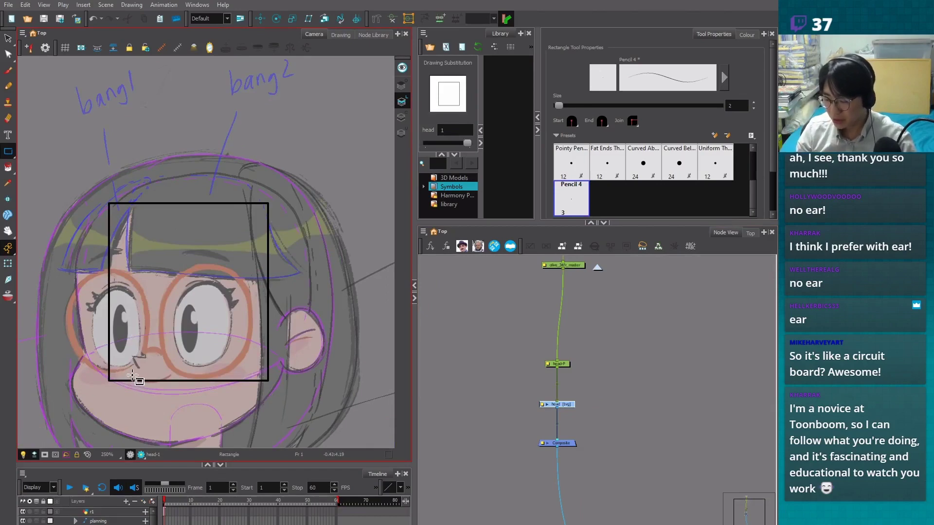
{"action": "key", "text": "alt+q"}
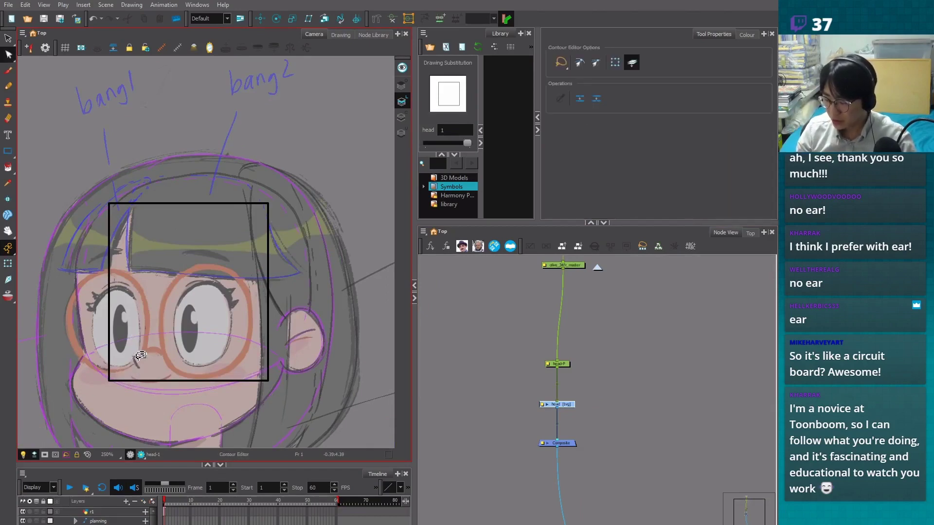
{"action": "left_click", "coordinate": [134, 382]}
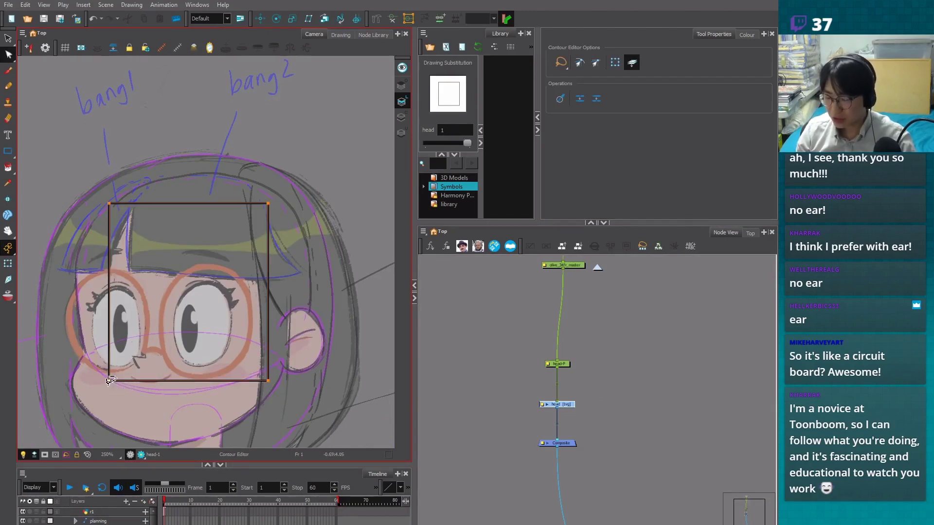
Try a small ellipse over the eye inside the head rectangle and undo it
{"action": "left_click_drag", "start_coordinate": [10, 155], "coordinate": [29, 162]}
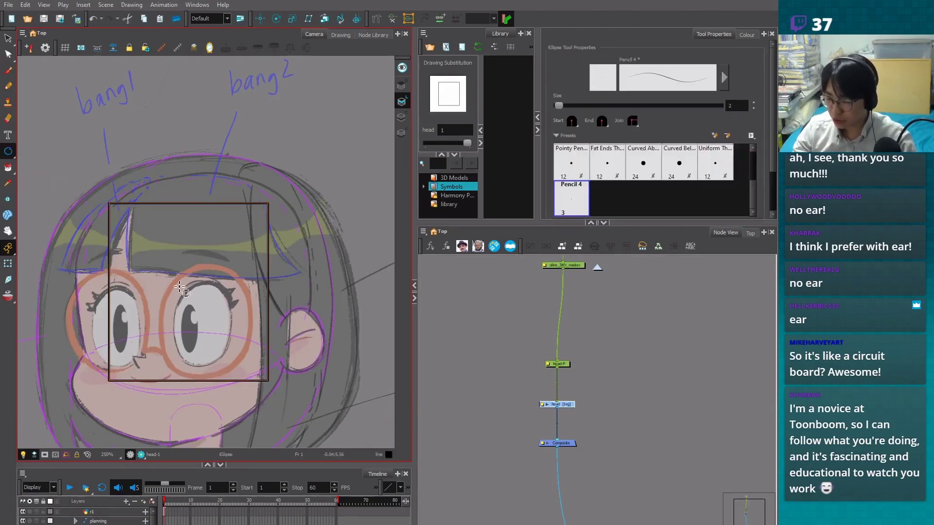
{"action": "left_click_drag", "start_coordinate": [197, 300], "coordinate": [232, 338]}
{"action": "key", "text": "ctrl+z"}
With the Contour Editor, move the rectangle's lower-left corner to the cheek and its upper-left corner down onto the bangs
{"action": "key", "text": "alt+q"}
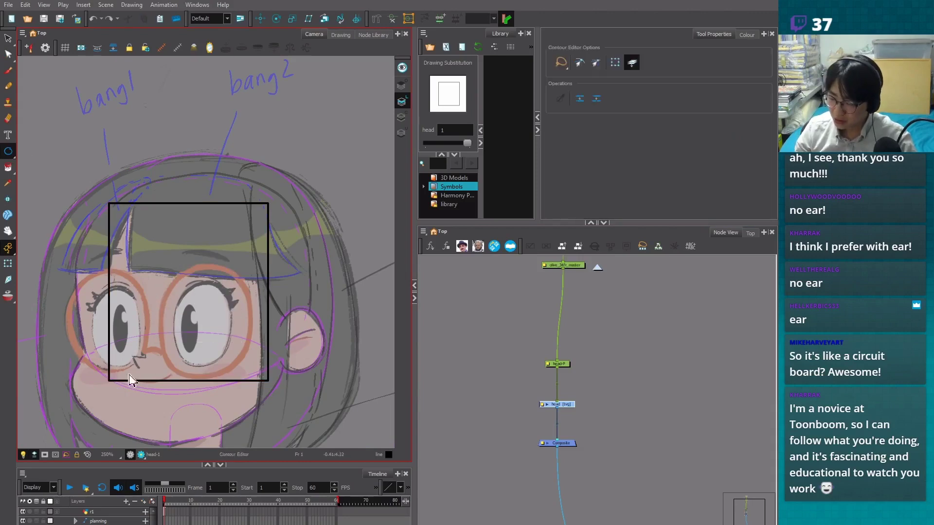
{"action": "left_click", "coordinate": [128, 380]}
{"action": "left_click_drag", "start_coordinate": [110, 381], "coordinate": [86, 356]}
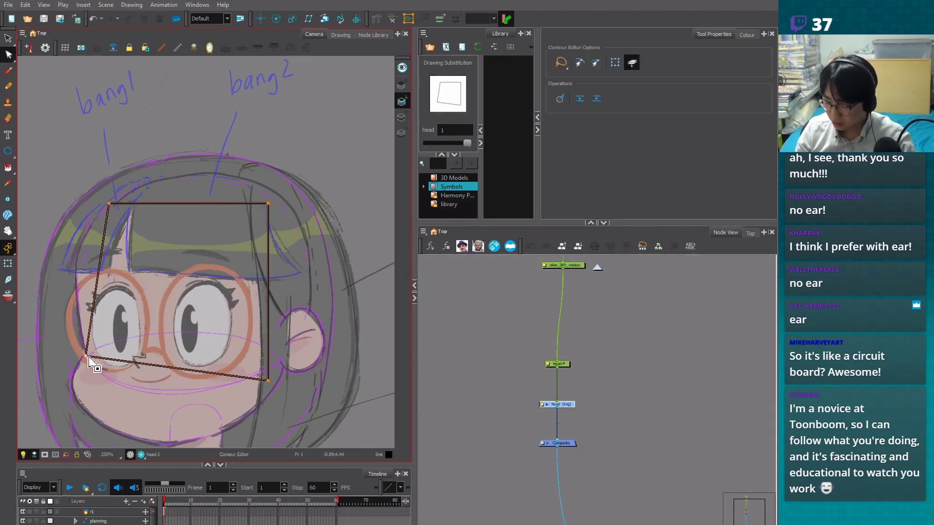
{"action": "left_click_drag", "start_coordinate": [109, 203], "coordinate": [92, 226]}
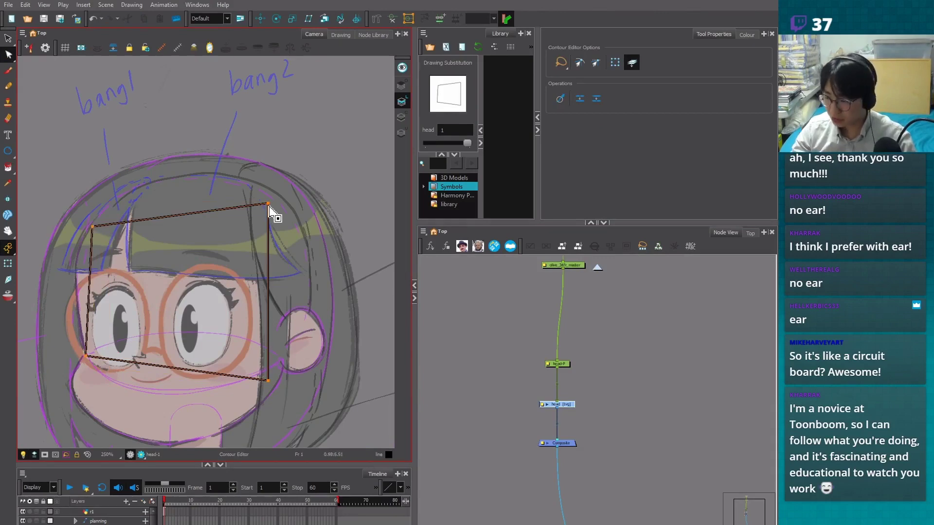
Try bending the head outline's upper-right corner into a curve toward the ear and undo it
{"action": "left_click_drag", "start_coordinate": [271, 211], "coordinate": [309, 314]}
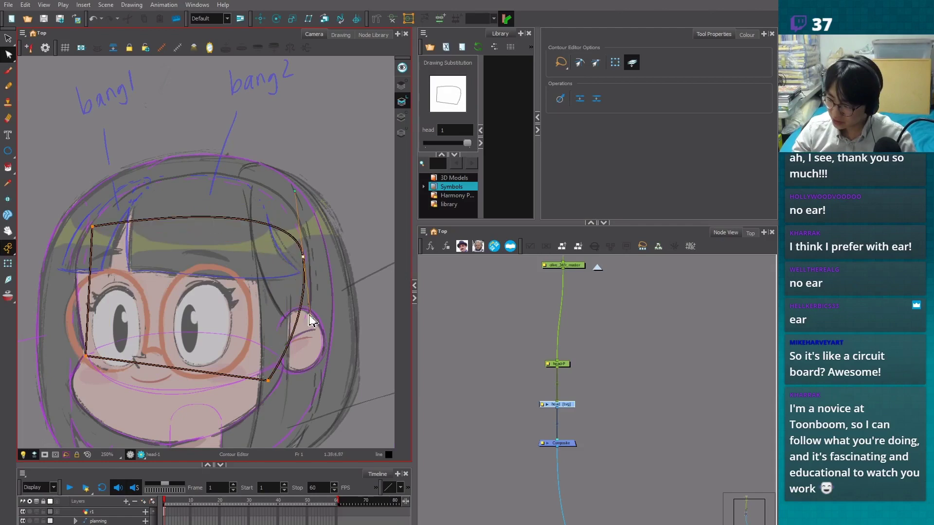
{"action": "key", "text": "ctrl+z"}
{"action": "key", "text": "ctrl+z"}
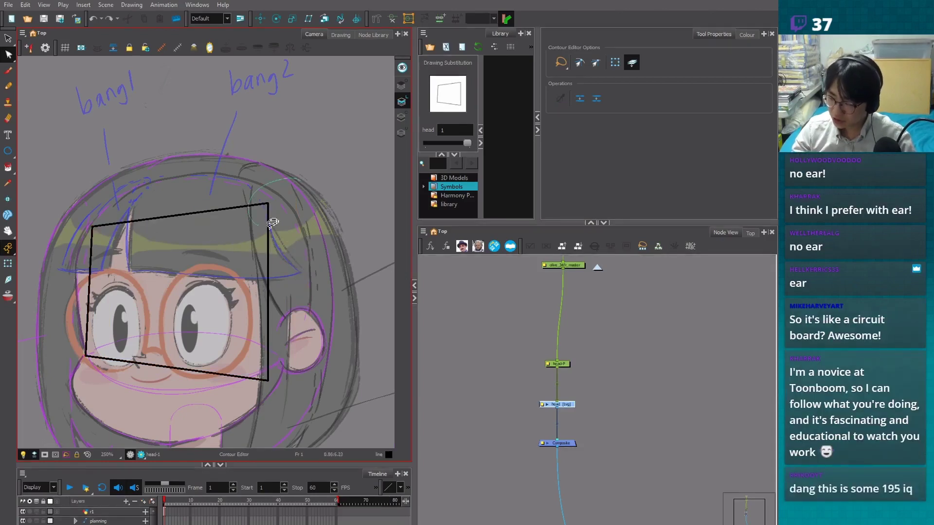
Move the head outline's upper-right corner outward above the ear and erase the outline's bottom edge
{"action": "left_click_drag", "start_coordinate": [269, 205], "coordinate": [308, 261]}
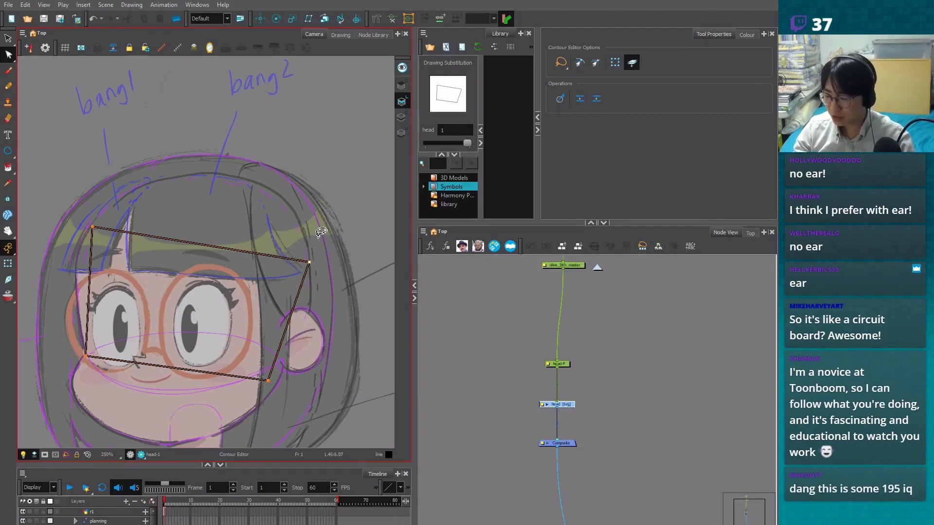
{"action": "key", "text": "alt+e"}
{"action": "left_click_drag", "start_coordinate": [76, 355], "coordinate": [168, 371]}
{"action": "key", "text": "alt+q"}
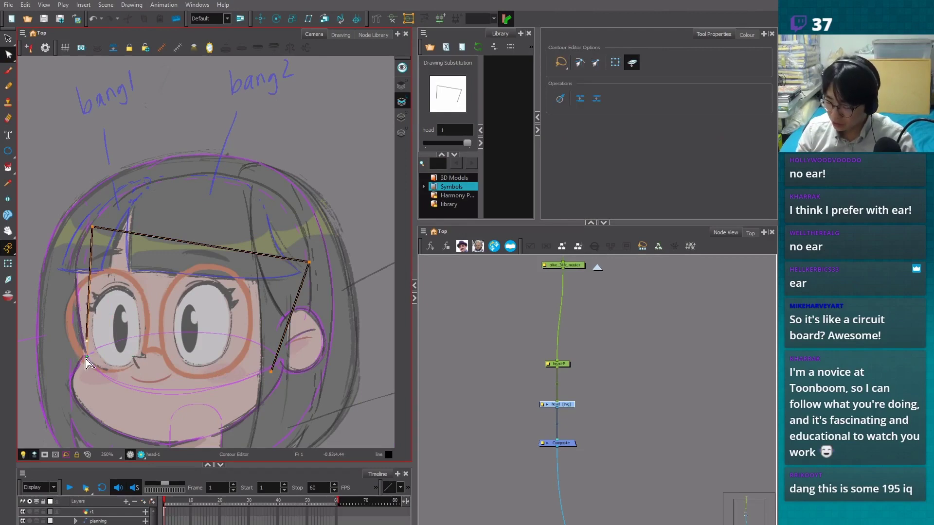
Curve the head outline's left side and top edge, and raise its upper-right corner to match the guide
{"action": "left_click_drag", "start_coordinate": [87, 359], "coordinate": [94, 351]}
{"action": "key", "text": "ctrl+z"}
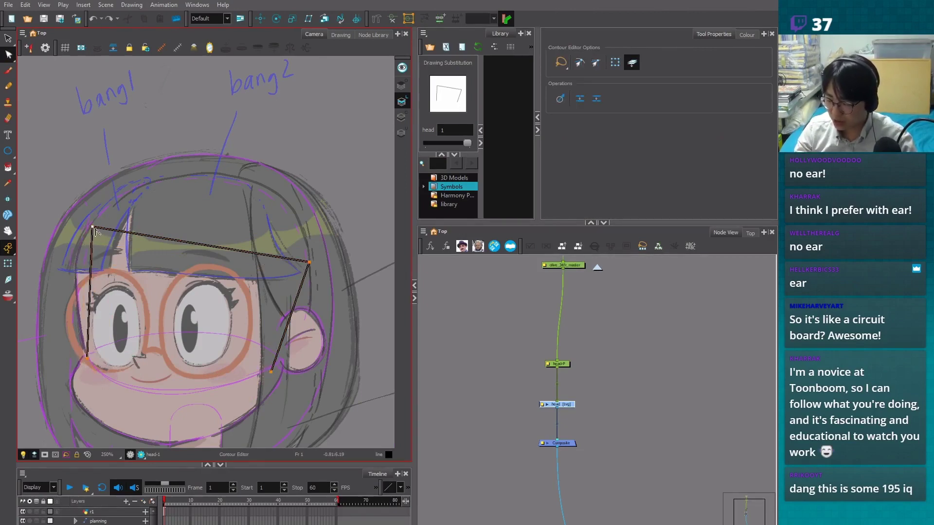
{"action": "left_click", "coordinate": [92, 227]}
{"action": "left_click_drag", "start_coordinate": [92, 226], "coordinate": [87, 232]}
{"action": "left_click_drag", "start_coordinate": [310, 261], "coordinate": [296, 208]}
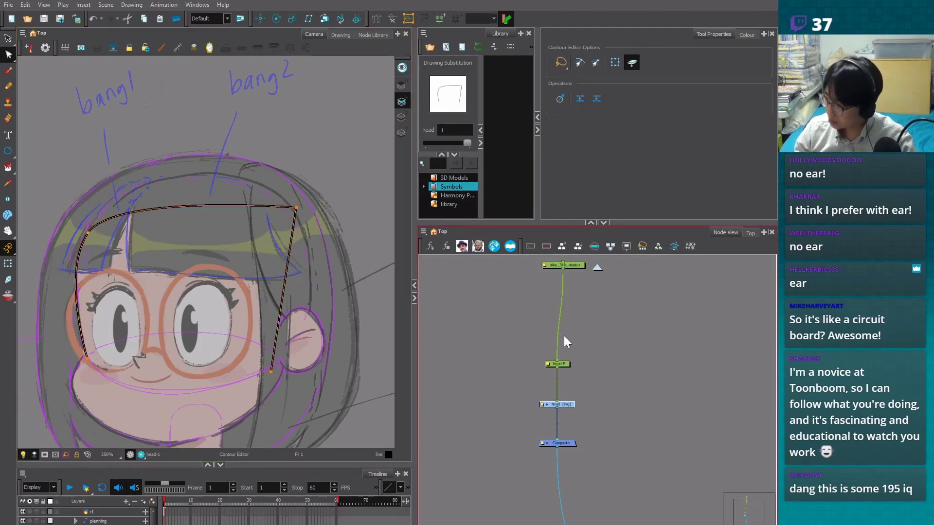
Turn off the light table and select the wh colour in the ch_olive palette after inspecting its colour settings
{"action": "left_click", "coordinate": [747, 35]}
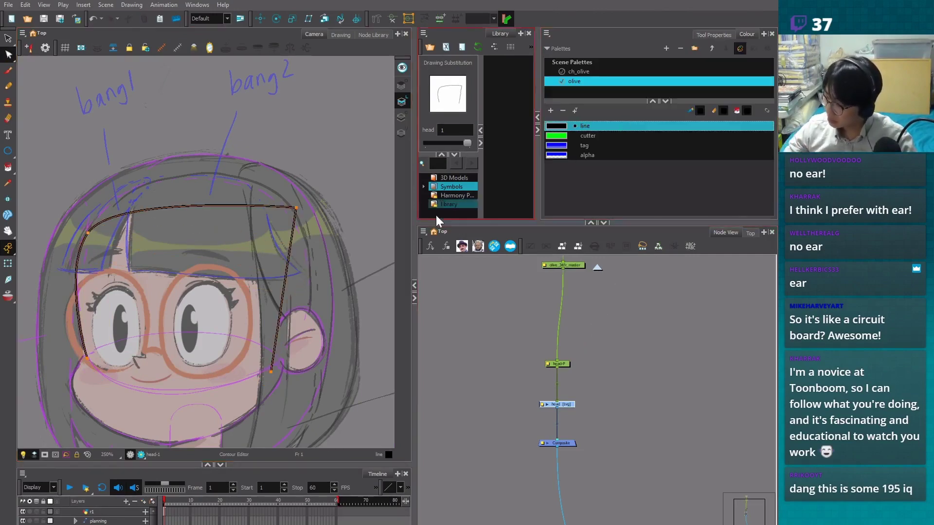
{"action": "left_click", "coordinate": [24, 455]}
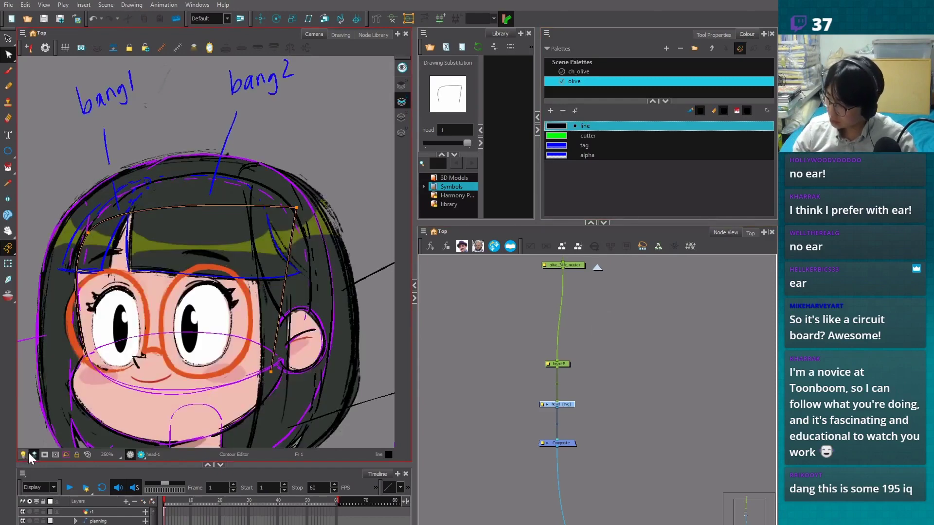
{"action": "left_click", "coordinate": [578, 71]}
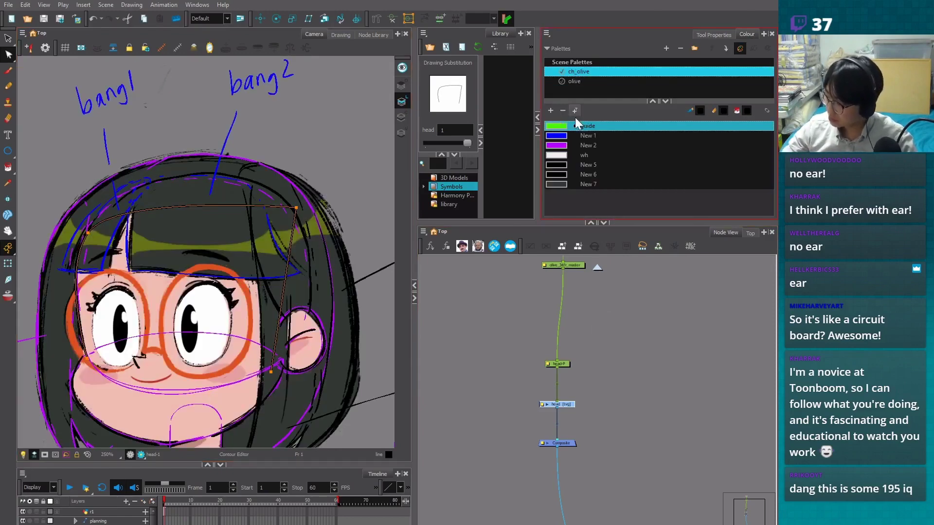
{"action": "double_click", "coordinate": [559, 155]}
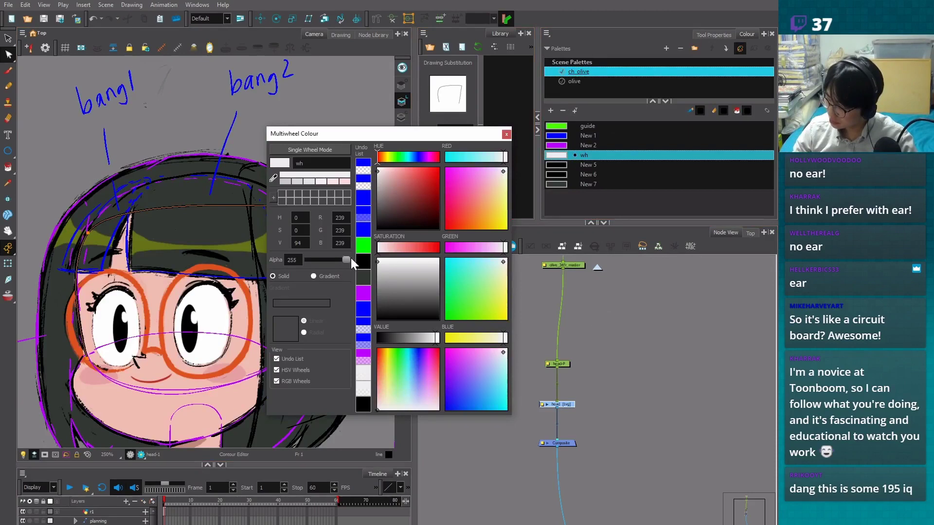
{"action": "left_click", "coordinate": [507, 134]}
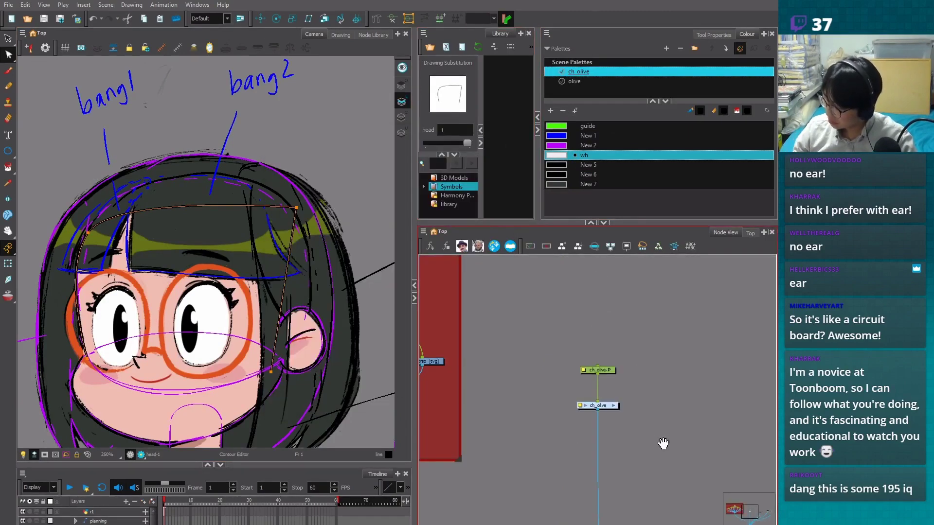
Return to the top level, enable the guide node to check which drawing it holds, and disable it again
{"action": "scroll", "coordinate": [685, 379], "scroll_direction": "down", "scroll_amount": 2}
{"action": "left_click_drag", "start_coordinate": [663, 443], "coordinate": [491, 495]}
{"action": "left_click", "coordinate": [629, 335]}
{"action": "key", "text": "a"}
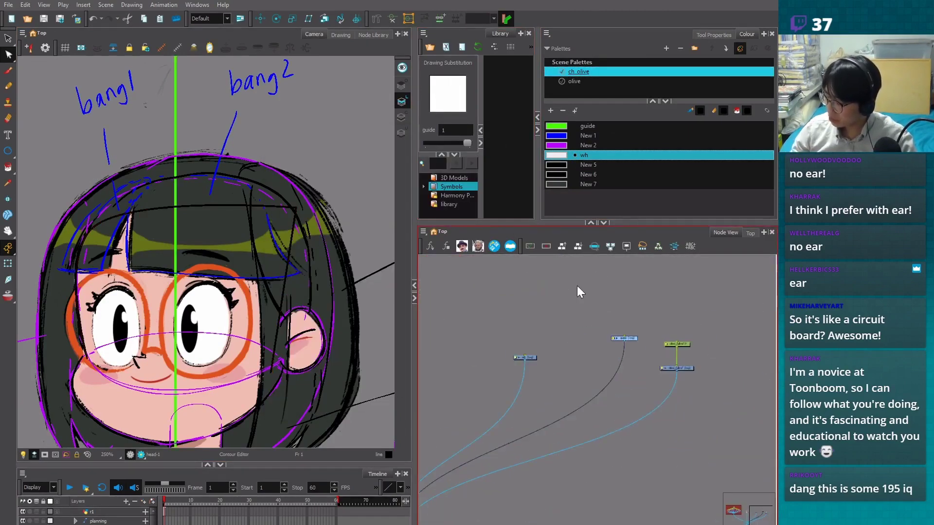
{"action": "left_click", "coordinate": [591, 305]}
{"action": "left_click_drag", "start_coordinate": [566, 440], "coordinate": [760, 420]}
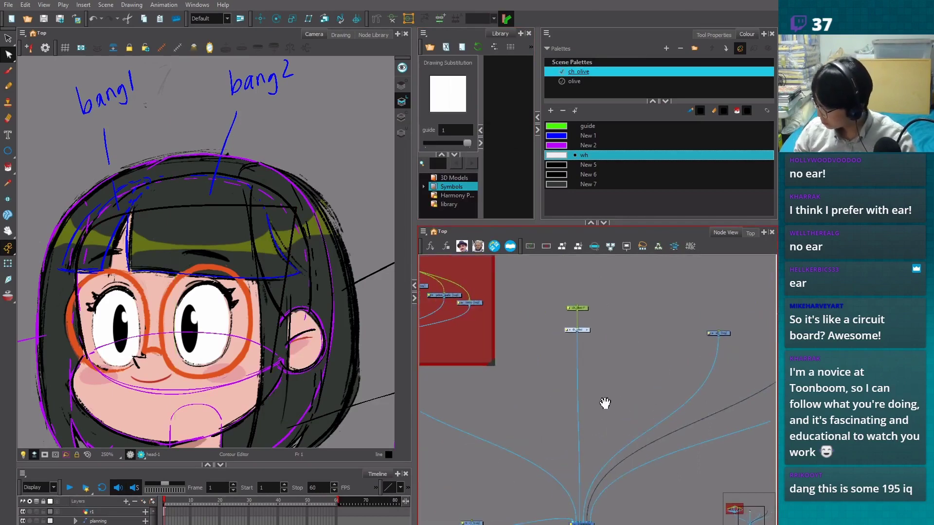
Select the wh drawing node and move it closer to the ch_olive group in the top-level network
{"action": "mouse_move", "coordinate": [605, 403]}
{"action": "left_mouse_down"}
{"action": "mouse_move", "coordinate": [548, 419]}
{"action": "mouse_move", "coordinate": [545, 433]}
{"action": "left_mouse_up"}
{"action": "left_click", "coordinate": [656, 364]}
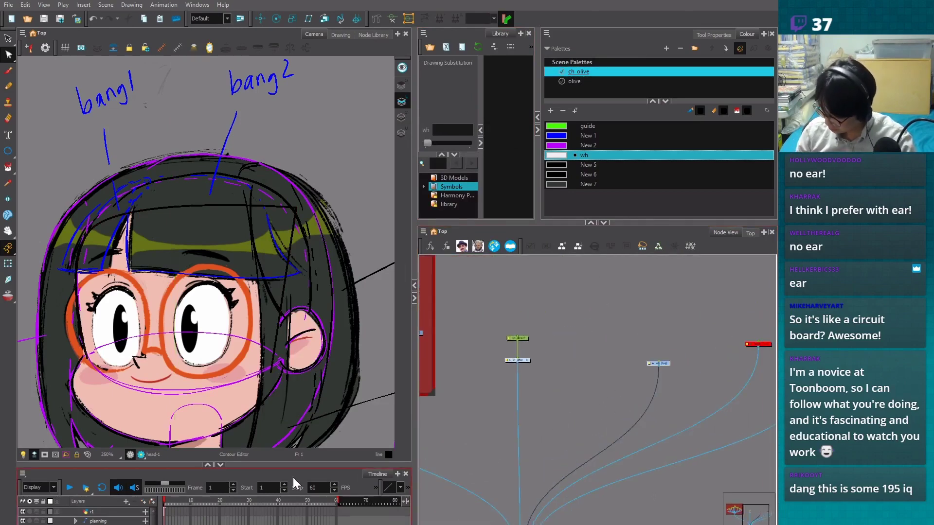
{"action": "mouse_move", "coordinate": [573, 477]}
{"action": "left_mouse_down"}
{"action": "mouse_move", "coordinate": [577, 394]}
{"action": "mouse_move", "coordinate": [575, 471]}
{"action": "left_mouse_up"}
{"action": "left_click", "coordinate": [8, 263]}
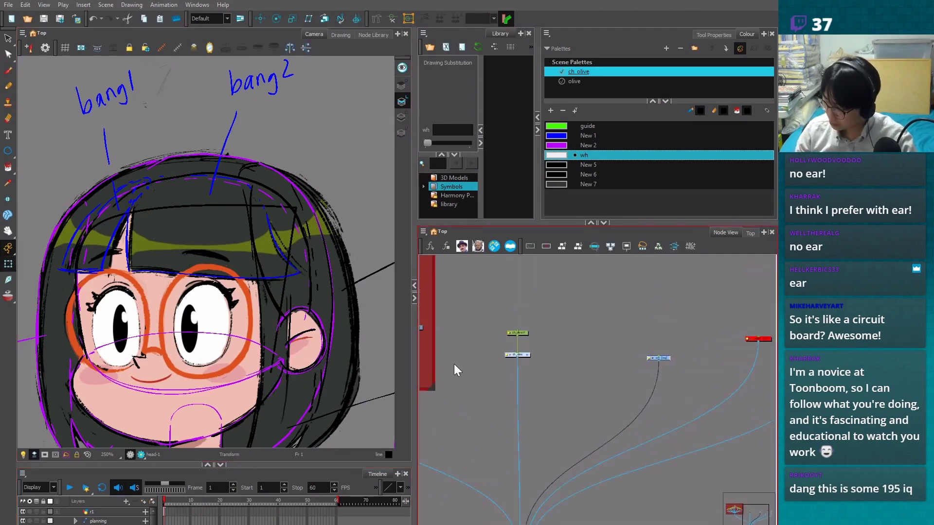
{"action": "left_click_drag", "start_coordinate": [660, 359], "coordinate": [612, 361]}
{"action": "left_click_drag", "start_coordinate": [558, 430], "coordinate": [600, 350]}
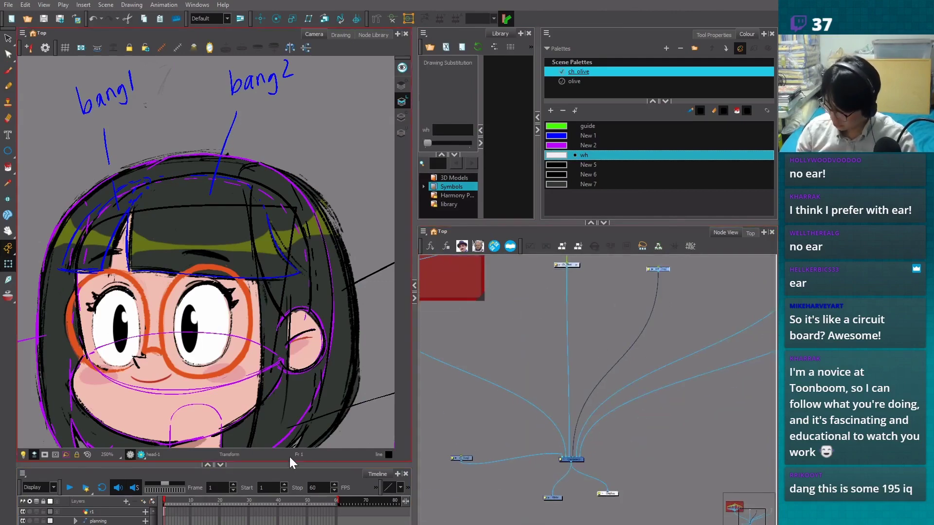
Unlock the wh layer in the timeline, expose its white overlay drawing, and lock the layer again
{"action": "left_click_drag", "start_coordinate": [290, 463], "coordinate": [291, 411]}
{"action": "scroll", "coordinate": [251, 372], "scroll_direction": "down", "scroll_amount": 5}
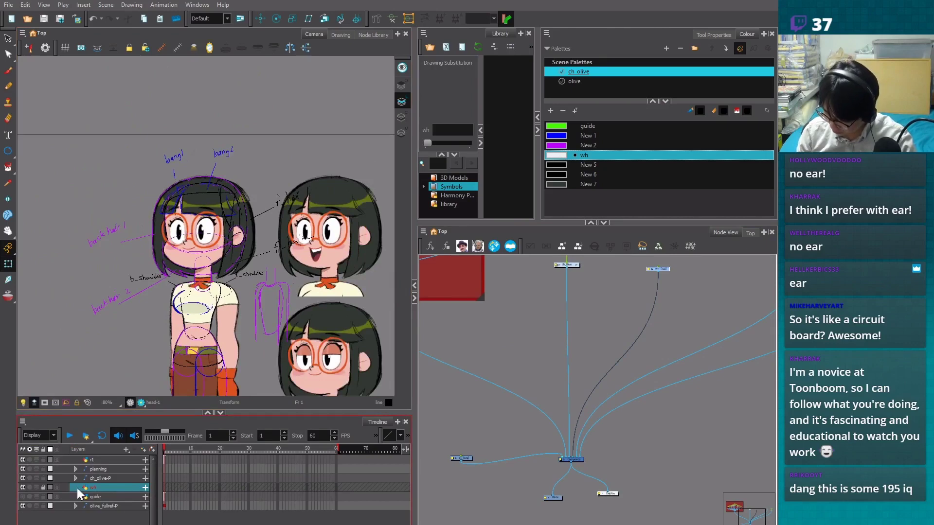
{"action": "left_click", "coordinate": [165, 486]}
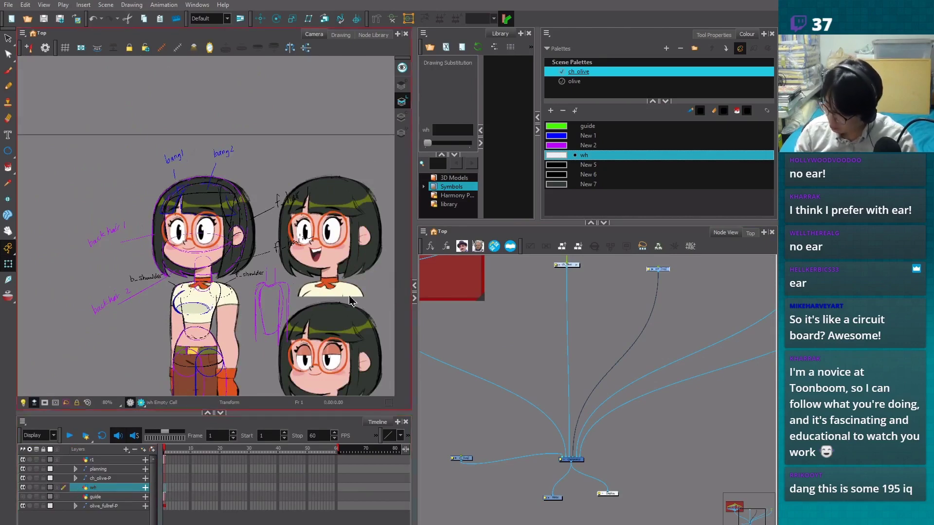
{"action": "left_click", "coordinate": [480, 144]}
{"action": "left_click", "coordinate": [201, 511]}
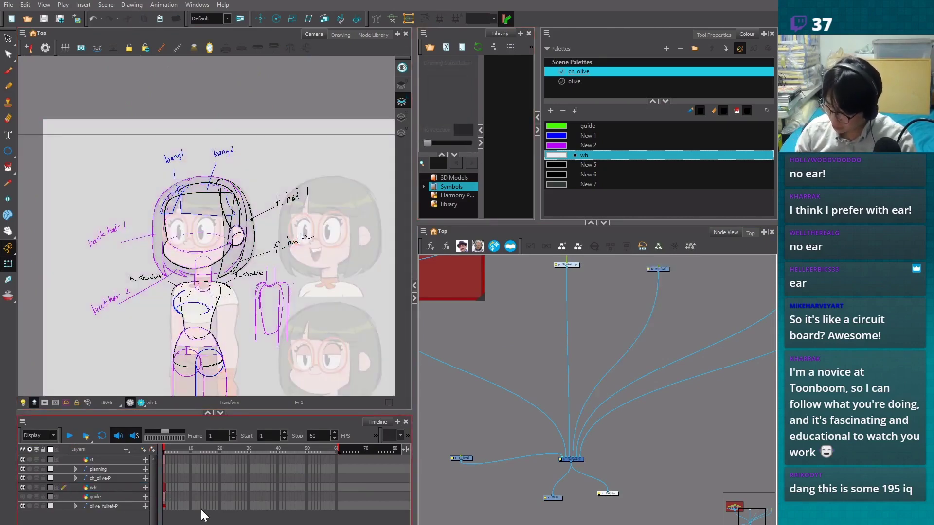
{"action": "key", "text": "2"}
{"action": "key", "text": "2"}
{"action": "left_click", "coordinate": [42, 487]}
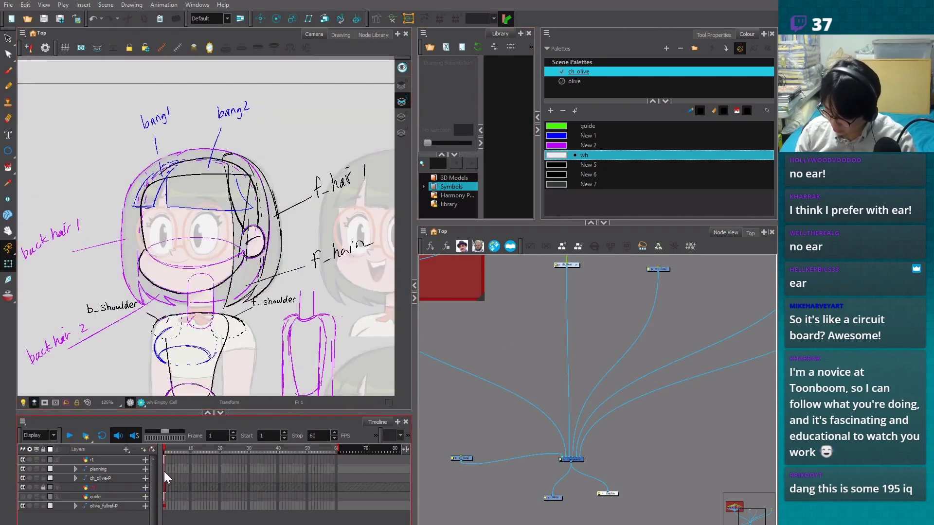
Return inside the ch_olive group and select all the strokes of the head drawing
{"action": "left_click_drag", "start_coordinate": [537, 291], "coordinate": [523, 351]}
{"action": "left_click", "coordinate": [563, 327]}
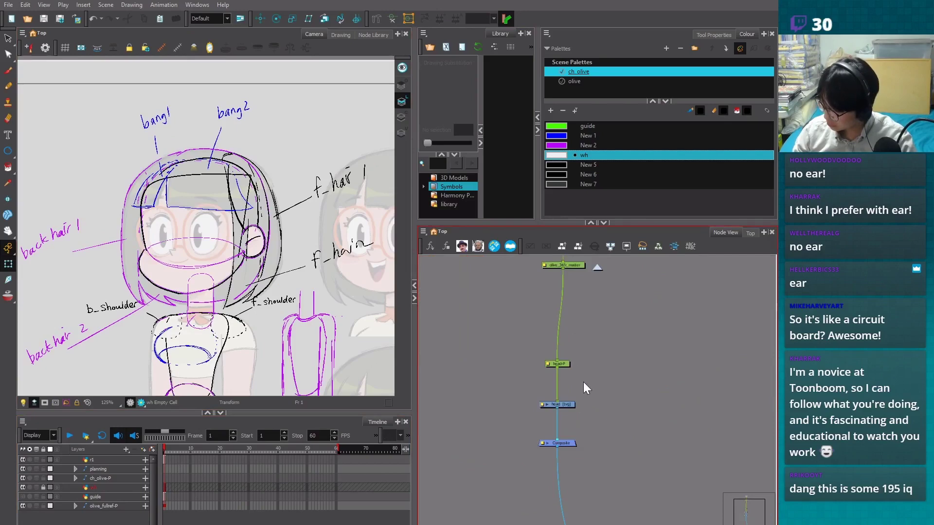
{"action": "left_click", "coordinate": [564, 404]}
{"action": "key", "text": "alt+s"}
{"action": "key", "text": "ctrl+a"}
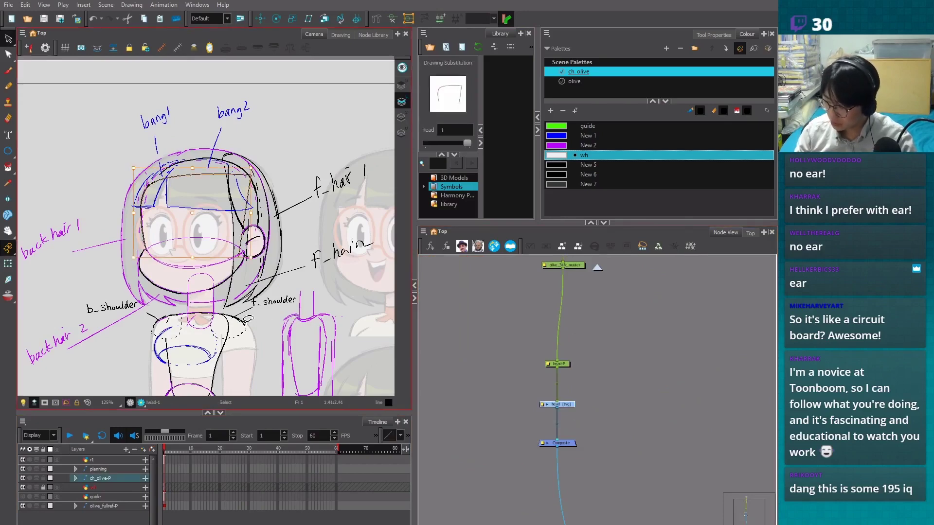
Try hiding the planning layer to view the head outline alone, and undo the hiding
{"action": "key", "text": "2"}
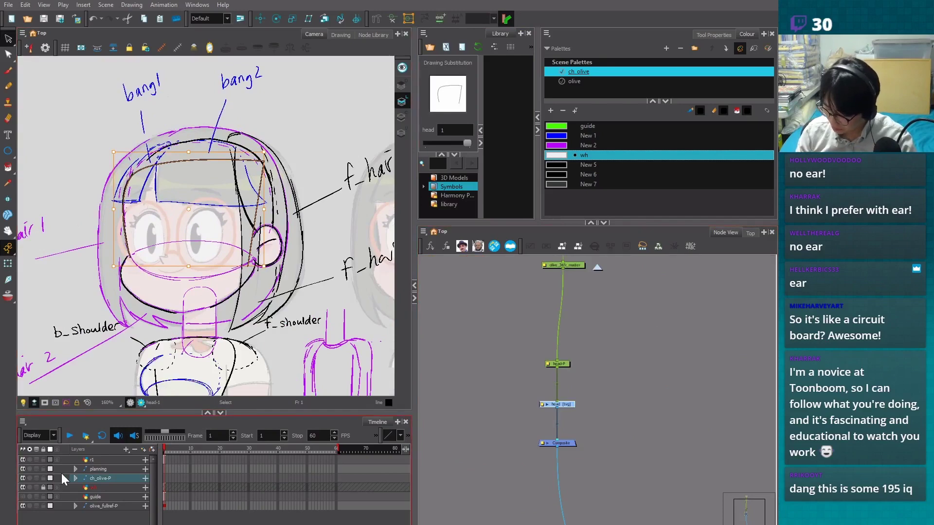
{"action": "left_click", "coordinate": [23, 468]}
{"action": "scroll", "coordinate": [260, 365], "scroll_direction": "up", "scroll_amount": 2}
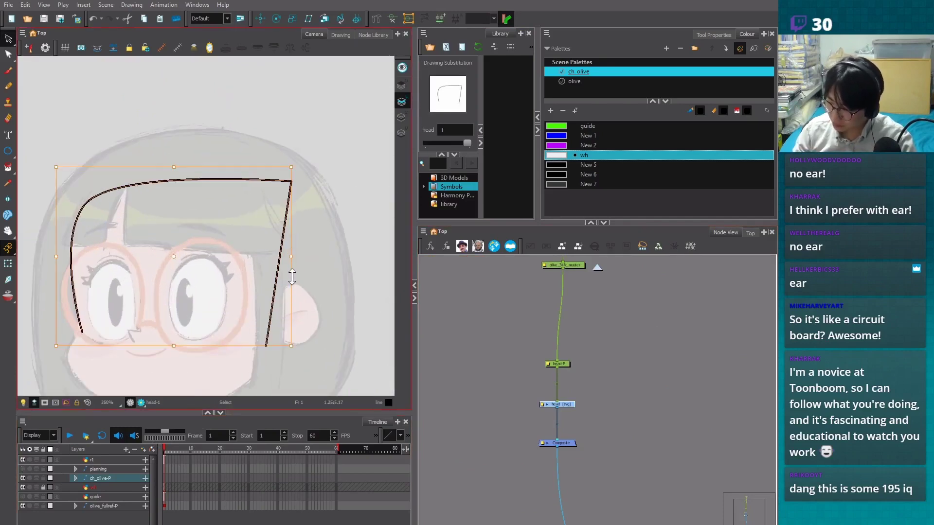
{"action": "key", "text": "ctrl+z"}
Lower the alpha of the ch_olive palette's New 2 purple and New 1 blue so both guide colours turn semi-transparent
{"action": "double_click", "coordinate": [556, 146]}
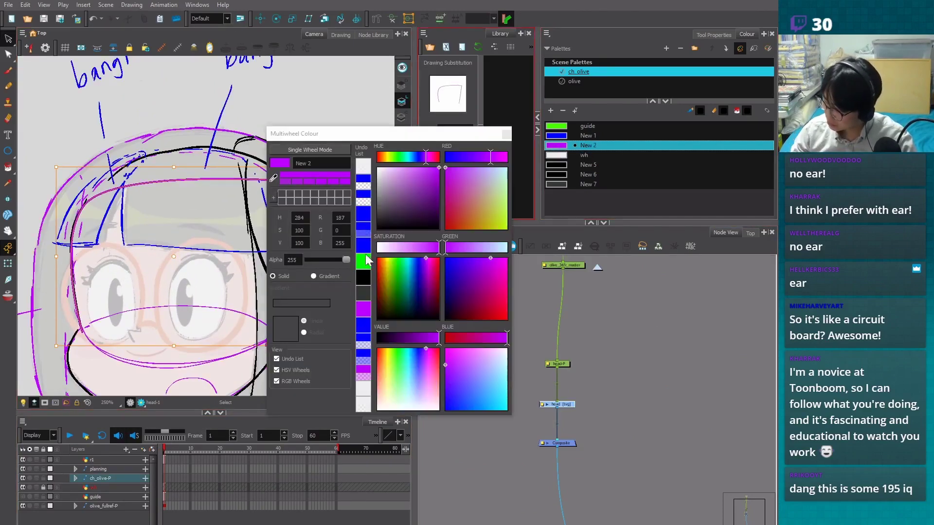
{"action": "left_click_drag", "start_coordinate": [347, 259], "coordinate": [315, 258]}
{"action": "left_click", "coordinate": [560, 136]}
{"action": "left_click", "coordinate": [506, 134]}
Change the New 5 colour of the ch_olive palette to fully opaque red
{"action": "double_click", "coordinate": [564, 168]}
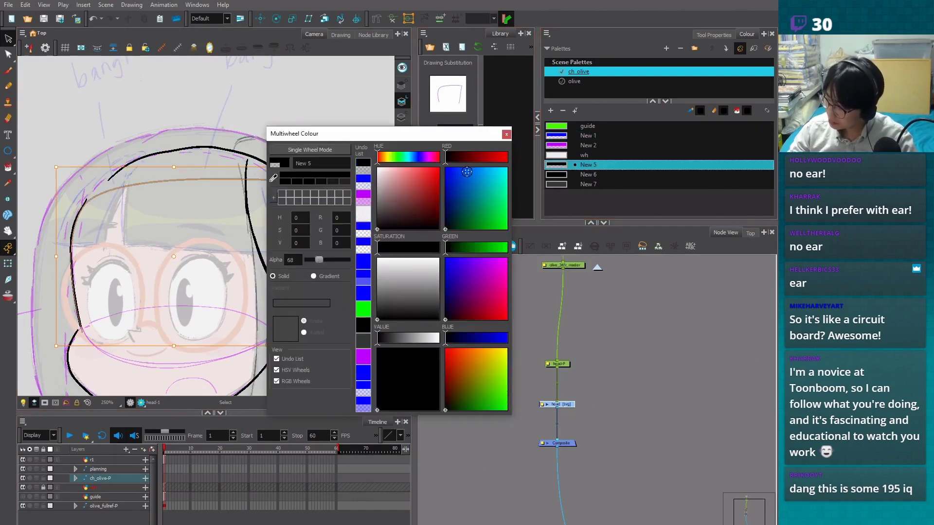
{"action": "left_click_drag", "start_coordinate": [319, 259], "coordinate": [373, 259]}
{"action": "left_click_drag", "start_coordinate": [409, 190], "coordinate": [482, 149]}
{"action": "left_click", "coordinate": [507, 135]}
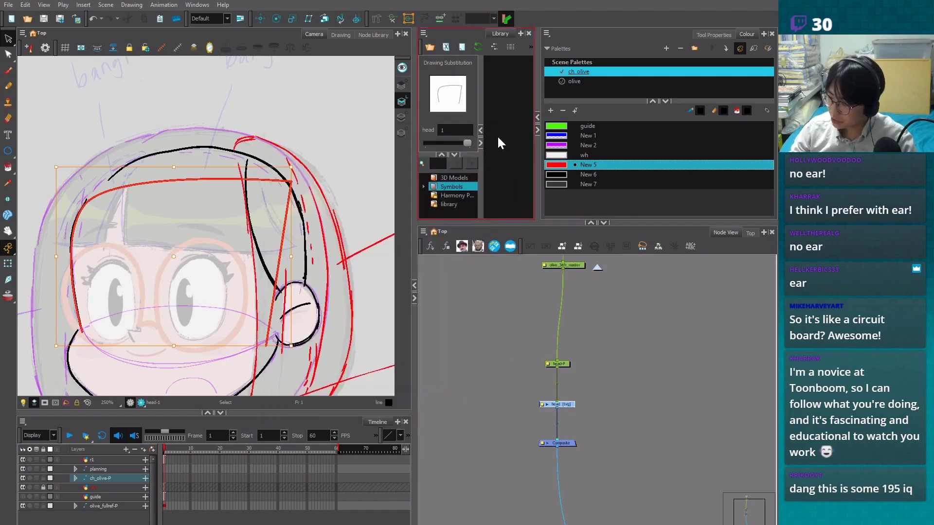
{"action": "double_click", "coordinate": [560, 169]}
{"action": "left_click", "coordinate": [507, 134]}
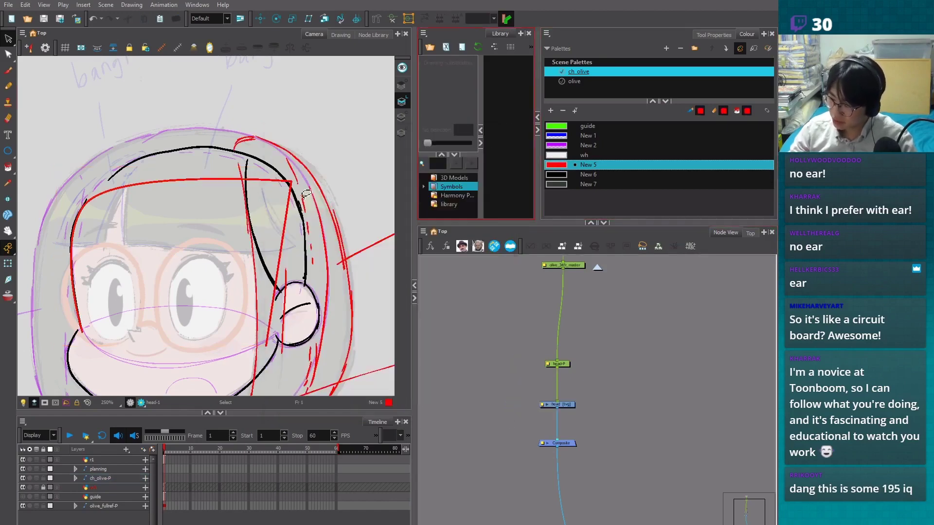
Select the old head outline in the head drawing and delete it
{"action": "left_click", "coordinate": [207, 181]}
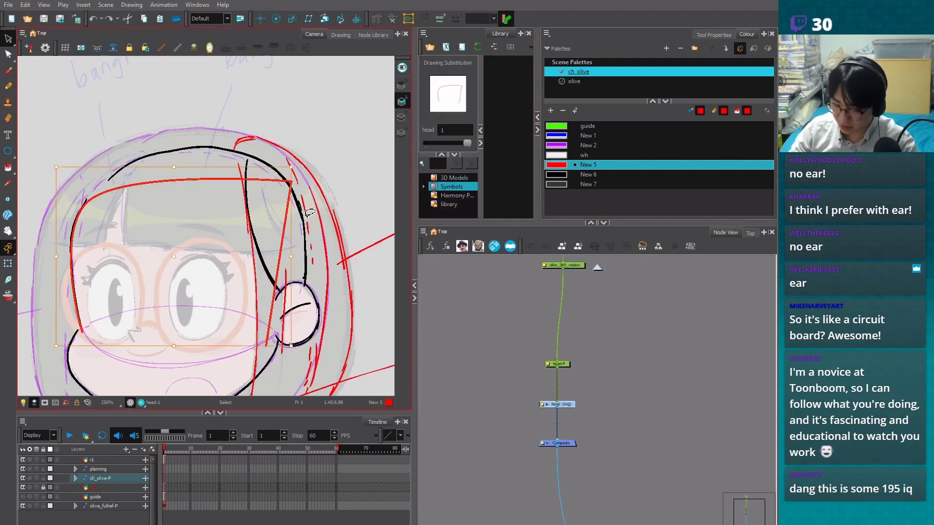
{"action": "key", "text": "Delete"}
Recolour New 6 to the same red and lower the alpha of New 6 and New 5 to semi-transparent
{"action": "double_click", "coordinate": [561, 175]}
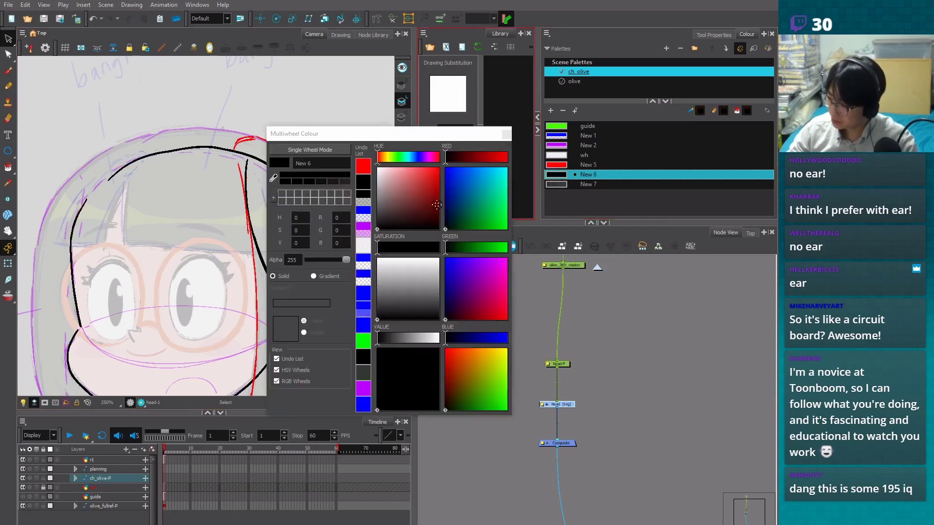
{"action": "left_click", "coordinate": [363, 166]}
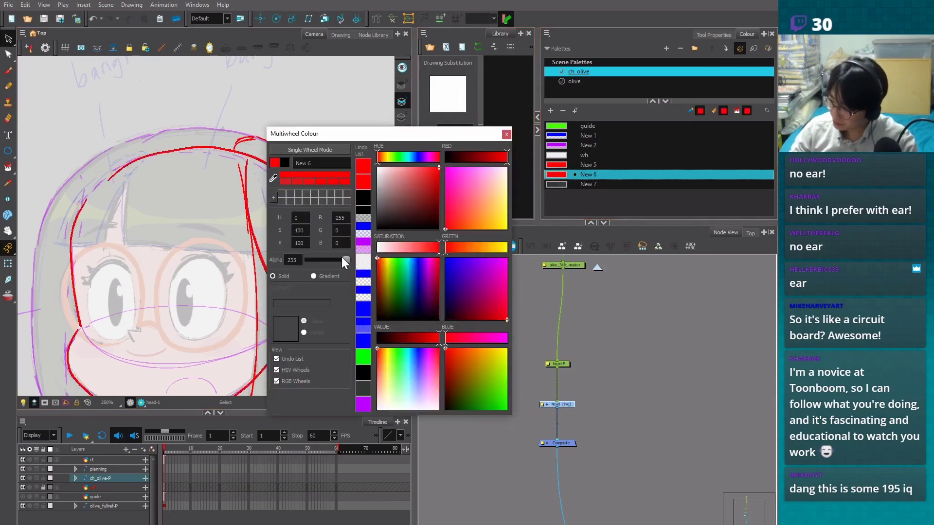
{"action": "left_click", "coordinate": [506, 134]}
{"action": "double_click", "coordinate": [559, 164]}
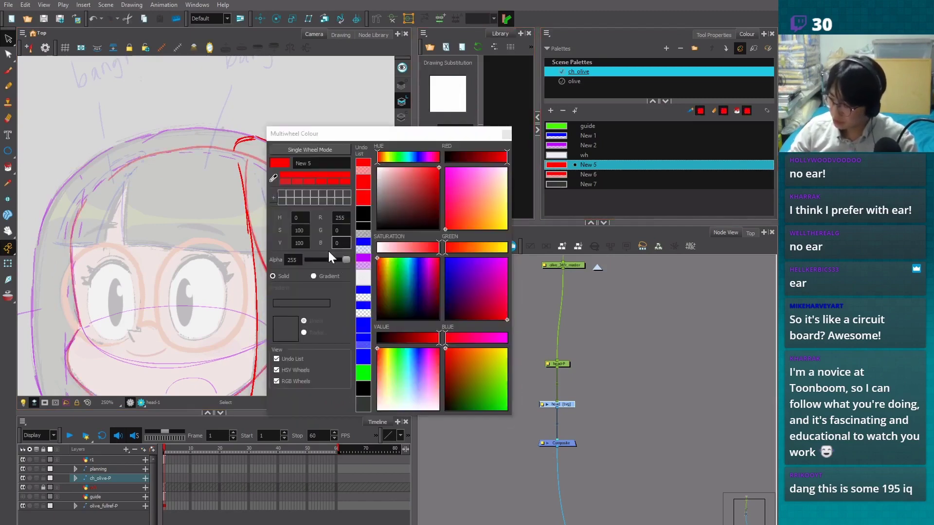
{"action": "left_click", "coordinate": [506, 134]}
Switch to the olive palette and draw a rectangle around the upper face in the line colour on the head drawing
{"action": "left_click", "coordinate": [574, 81]}
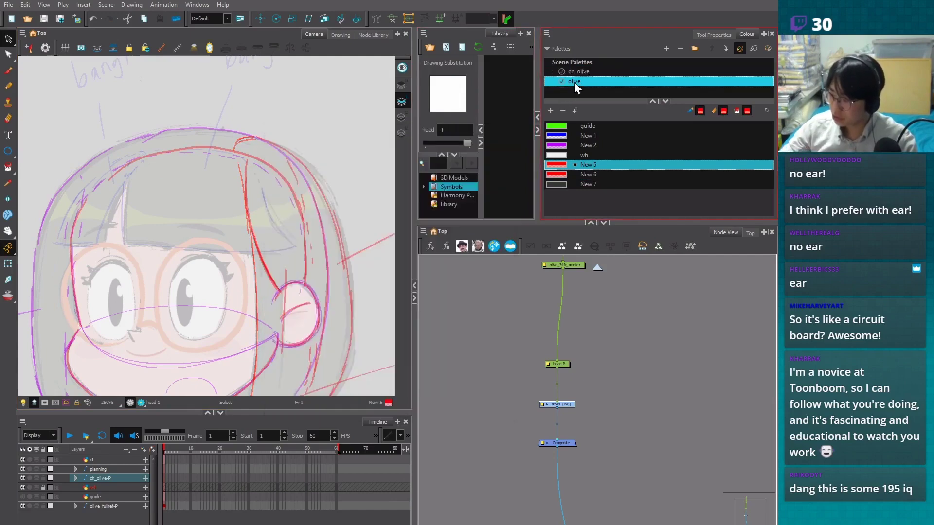
{"action": "key", "text": "1"}
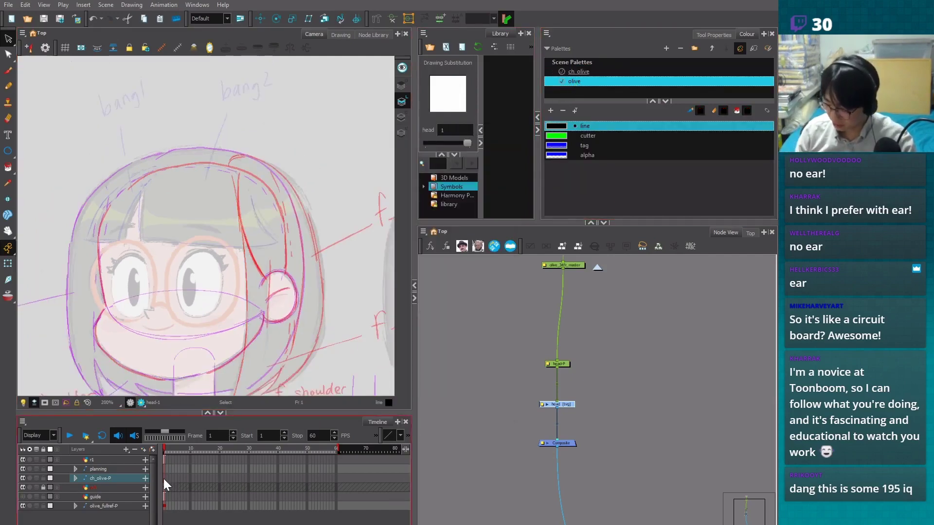
{"action": "left_click", "coordinate": [163, 478]}
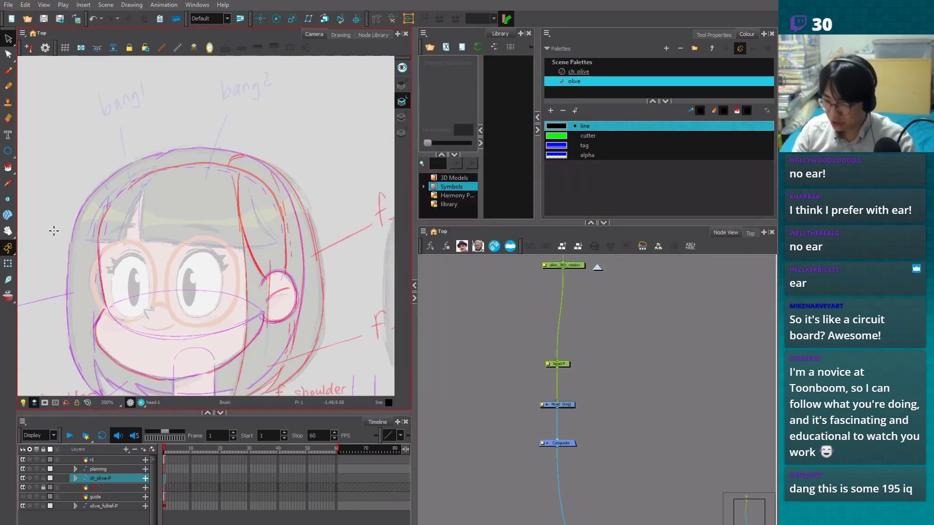
{"action": "left_click_drag", "start_coordinate": [8, 150], "coordinate": [31, 151]}
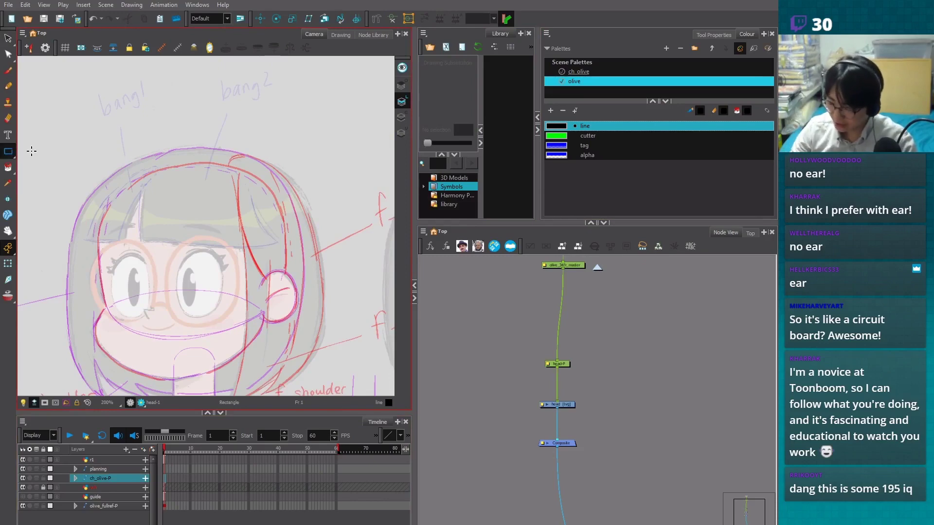
{"action": "left_click_drag", "start_coordinate": [97, 175], "coordinate": [273, 313]}
{"action": "key", "text": "2"}
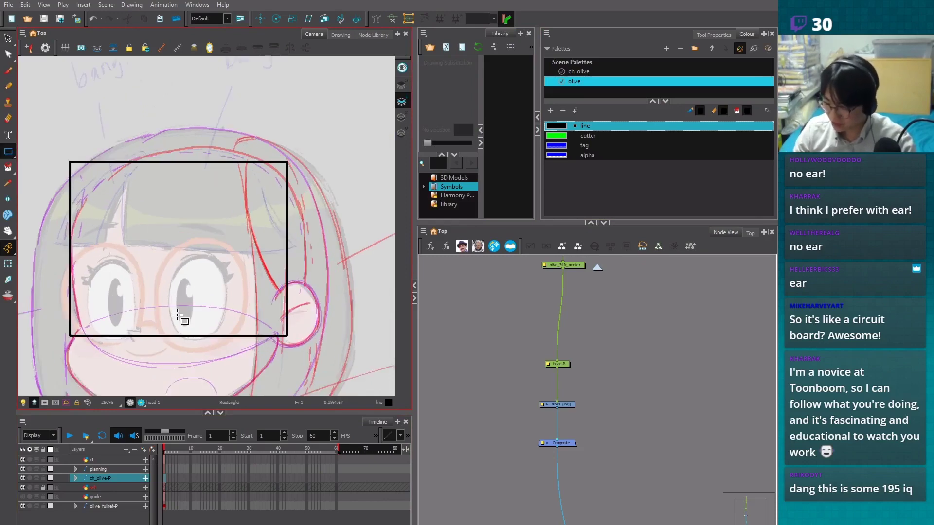
Reshape the rectangle with the Contour Editor into a rounded skull outline following the planning sketch, from both cheeks over the crown
{"action": "key", "text": "alt+q"}
{"action": "left_click", "coordinate": [72, 338]}
{"action": "left_click_drag", "start_coordinate": [72, 338], "coordinate": [94, 353]}
{"action": "left_click_drag", "start_coordinate": [72, 165], "coordinate": [97, 184]}
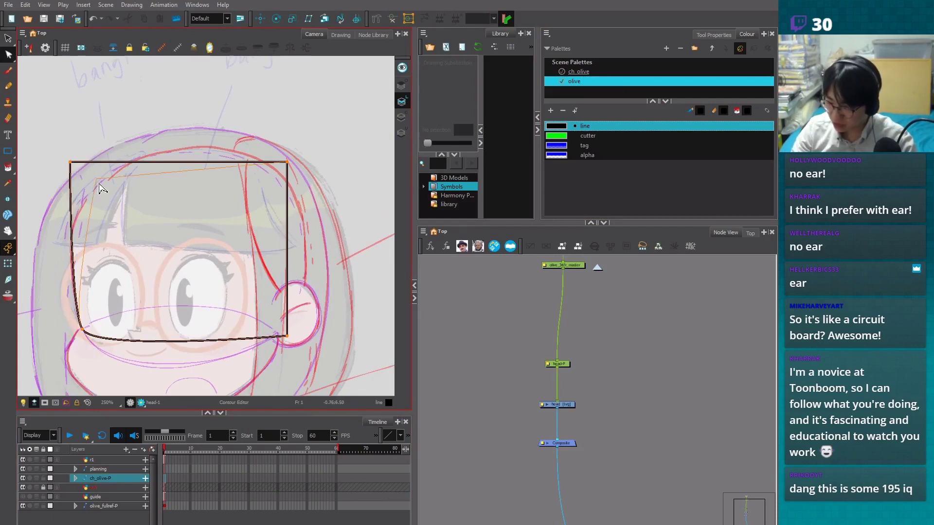
{"action": "left_click_drag", "start_coordinate": [288, 161], "coordinate": [297, 199]}
{"action": "left_click_drag", "start_coordinate": [296, 199], "coordinate": [319, 260]}
{"action": "left_click_drag", "start_coordinate": [275, 139], "coordinate": [261, 120]}
{"action": "left_click_drag", "start_coordinate": [126, 155], "coordinate": [134, 140]}
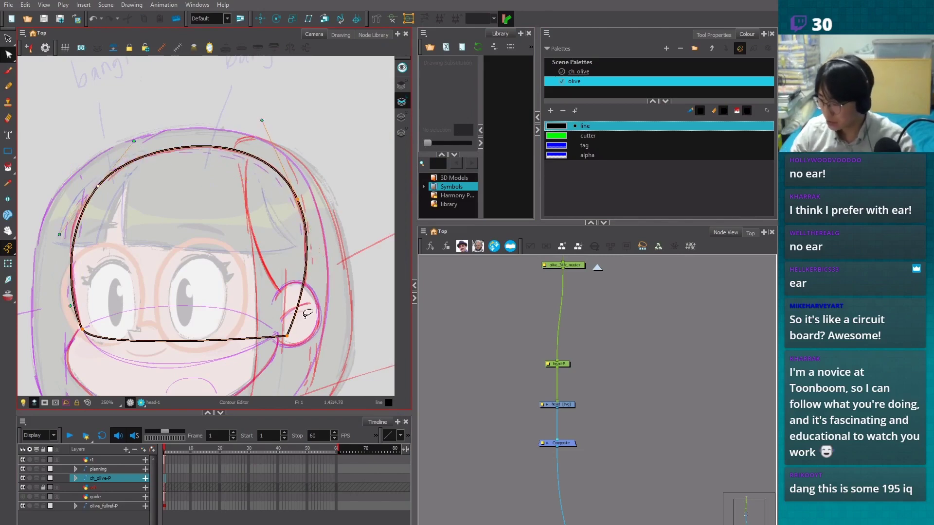
{"action": "left_click_drag", "start_coordinate": [287, 335], "coordinate": [264, 354]}
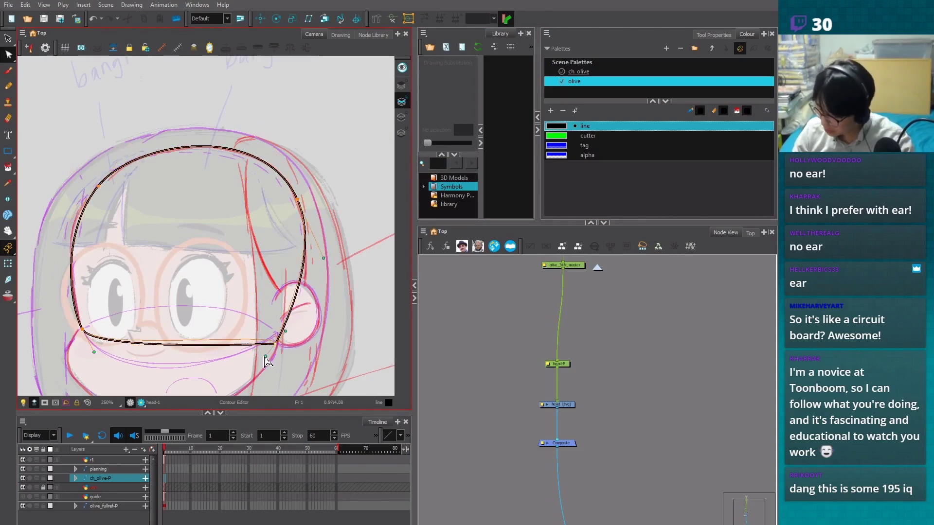
Erase the bottom line of the head outline so the shape is open between the two cheeks
{"action": "key", "text": "alt+w"}
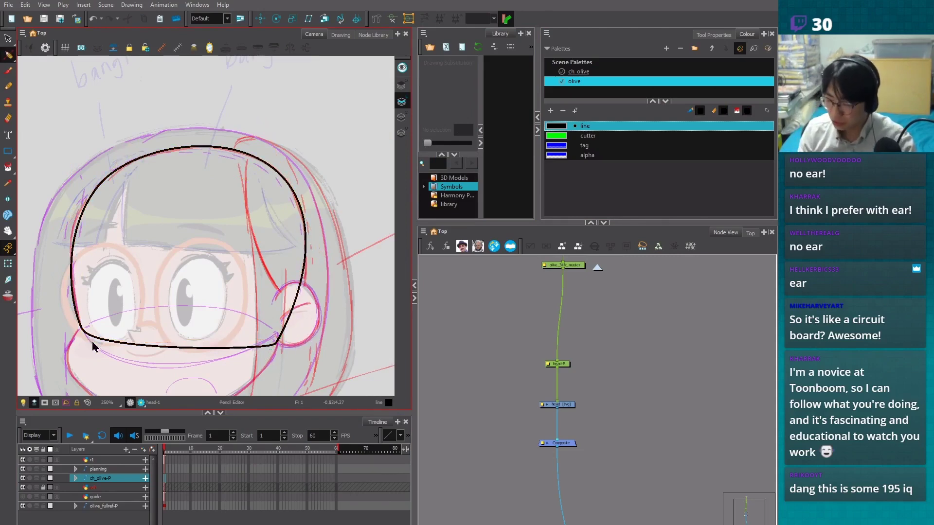
{"action": "key", "text": "alt+e"}
{"action": "mouse_move", "coordinate": [83, 331]}
{"action": "left_mouse_down"}
{"action": "mouse_move", "coordinate": [296, 353]}
{"action": "mouse_move", "coordinate": [313, 343]}
{"action": "left_mouse_up"}
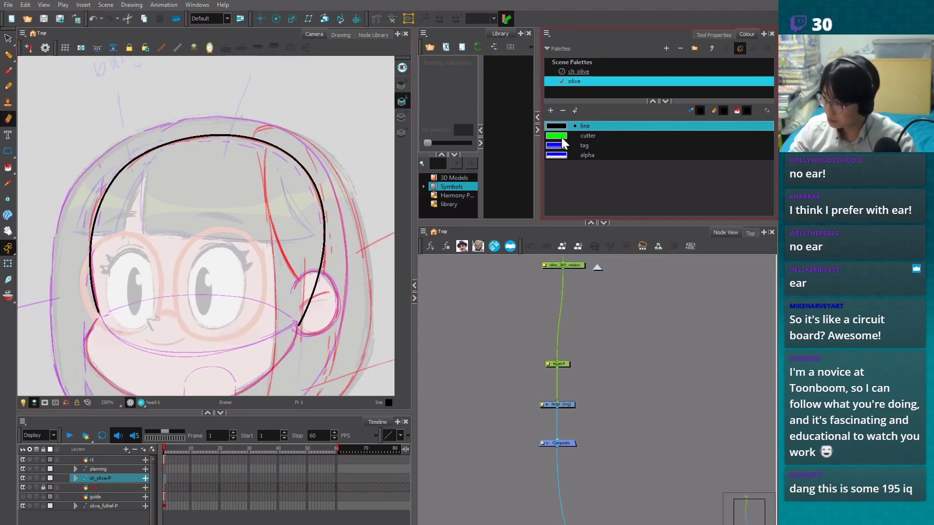
Add a new colour to the olive palette and toggle the light table off and back on
{"action": "left_click", "coordinate": [550, 111]}
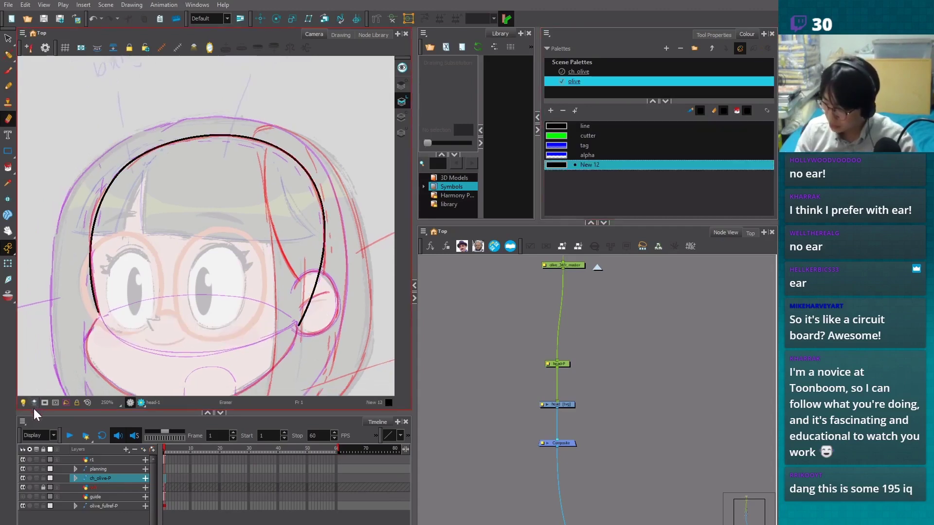
{"action": "left_click", "coordinate": [23, 403]}
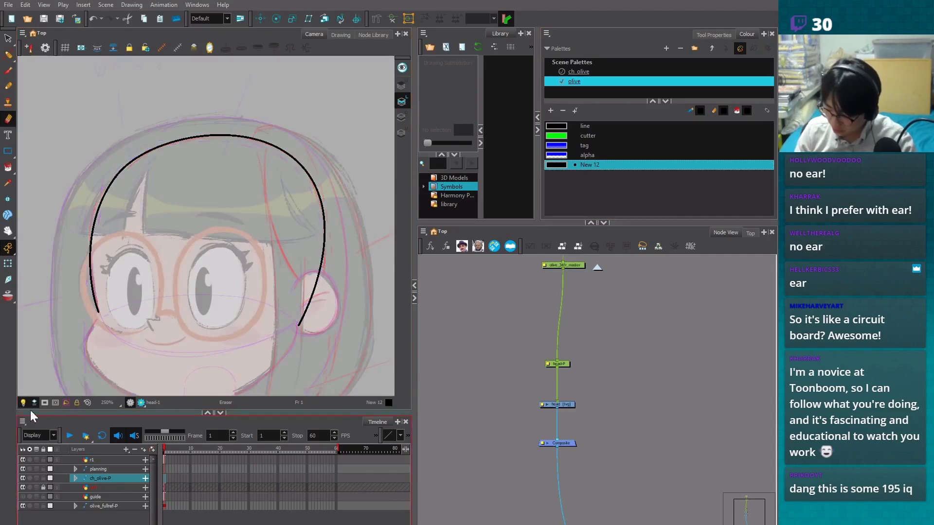
{"action": "left_click", "coordinate": [24, 402]}
Adjust the open ends of the head outline with the Contour Editor, pulling the ear-side end down toward the jaw
{"action": "key", "text": "alt+q"}
{"action": "left_click", "coordinate": [99, 318]}
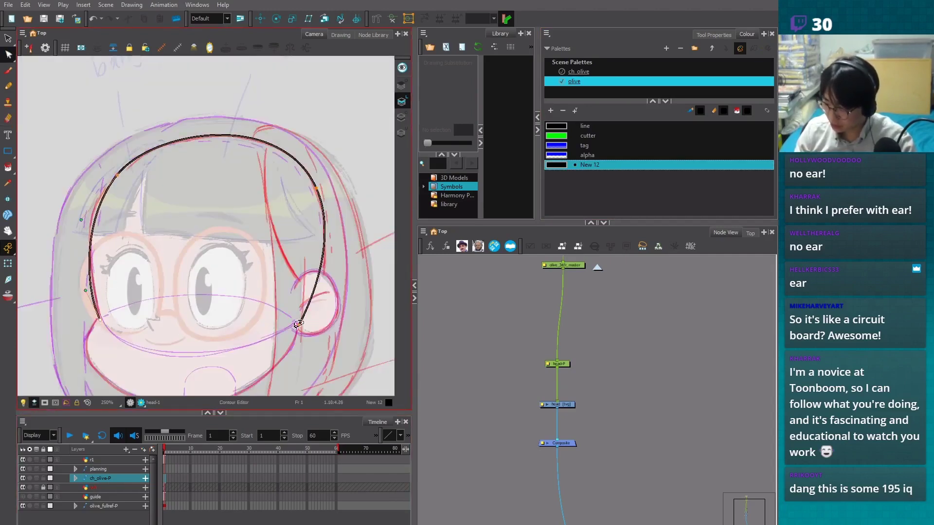
{"action": "left_click_drag", "start_coordinate": [298, 324], "coordinate": [285, 340]}
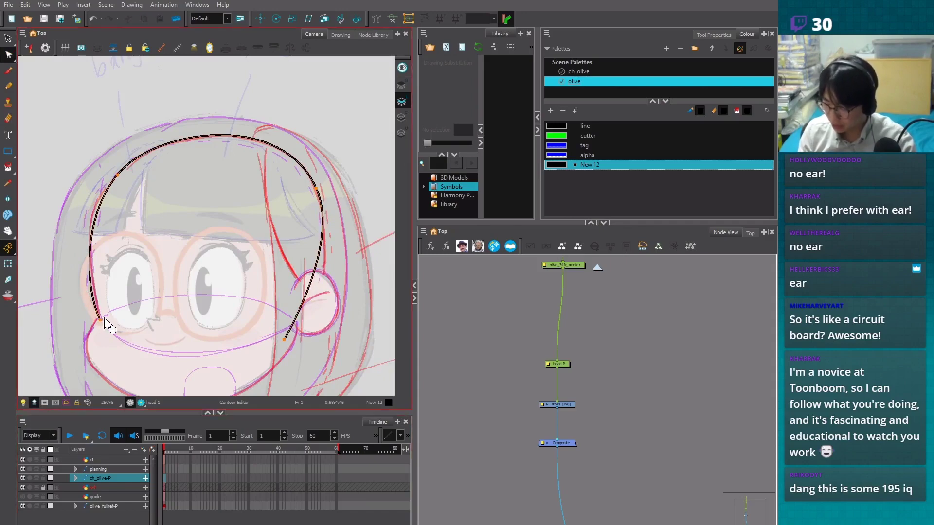
Set the New 12 colour to a light pinkish red, RGB 245, 125, 125
{"action": "key", "text": "alt+b"}
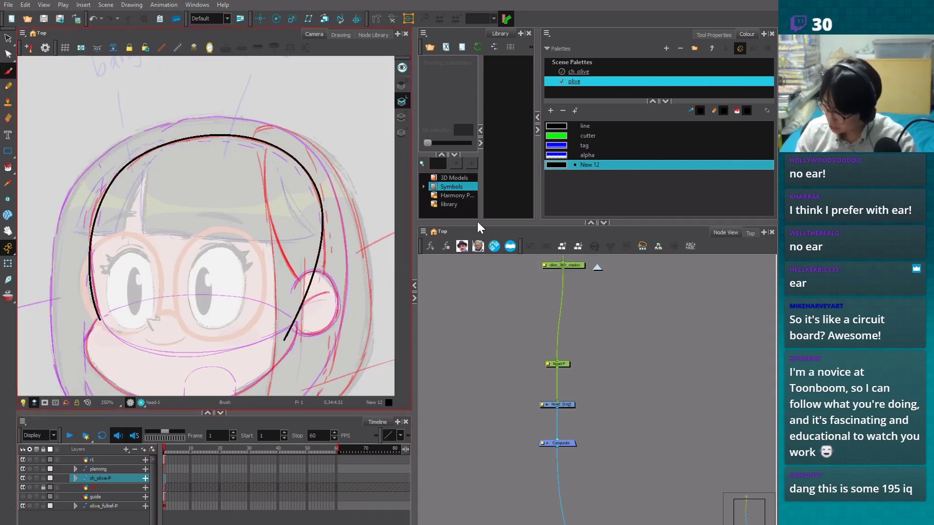
{"action": "double_click", "coordinate": [557, 165]}
{"action": "left_click", "coordinate": [406, 173]}
{"action": "left_click", "coordinate": [503, 135]}
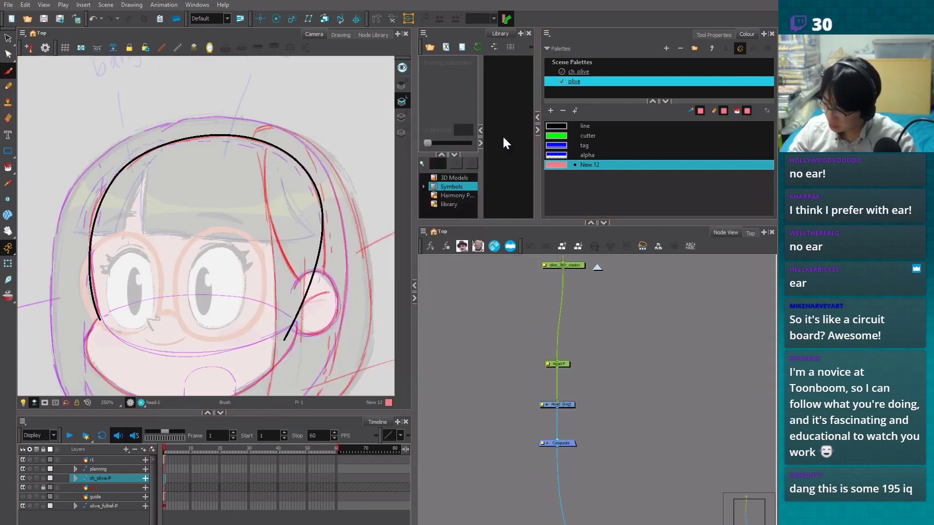
Close the head outline with an invisible stroke between its two ends and fill the shape with New 12
{"action": "key", "text": "alt+v"}
{"action": "left_click_drag", "start_coordinate": [93, 315], "coordinate": [301, 330]}
{"action": "left_click", "coordinate": [379, 294]}
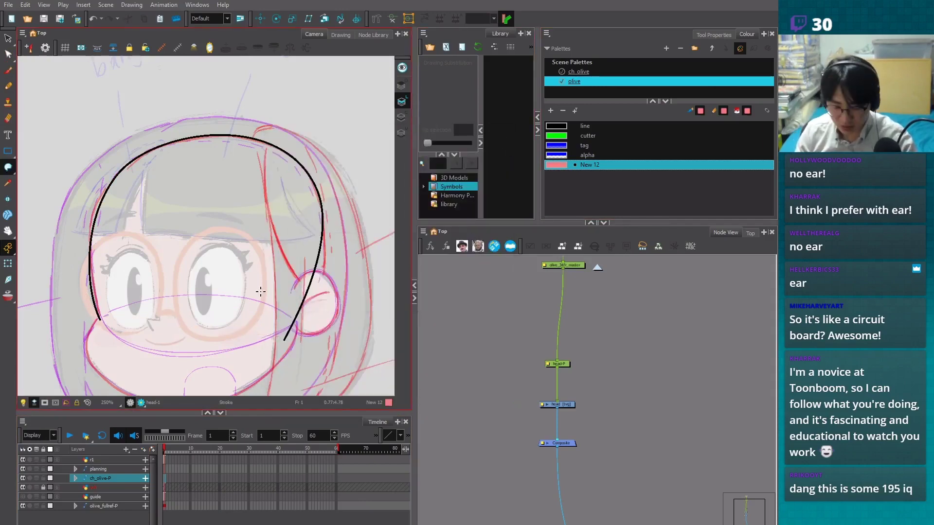
{"action": "left_click", "coordinate": [259, 288]}
Try selecting and moving the filled head artwork, and undo the moves to restore its position
{"action": "key", "text": "alt+s"}
{"action": "key", "text": "ctrl+a"}
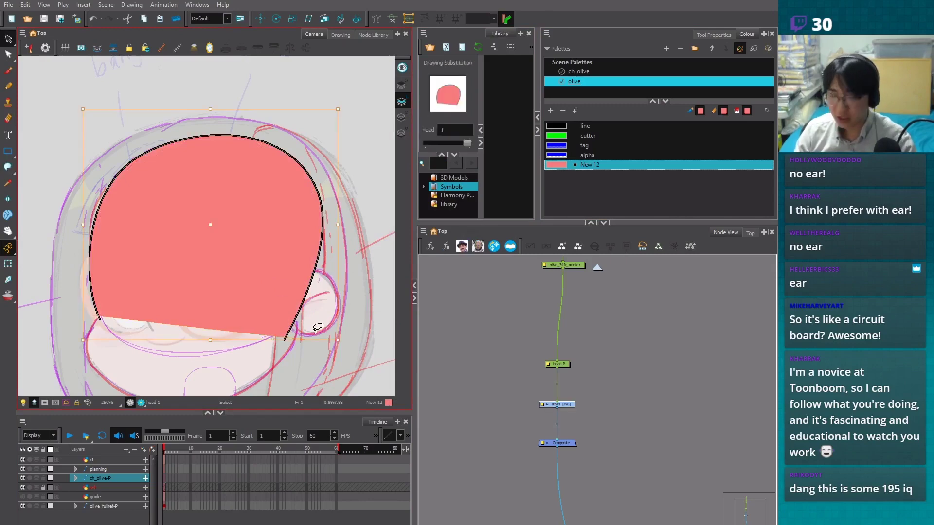
{"action": "key", "text": "Escape"}
{"action": "left_click", "coordinate": [267, 298]}
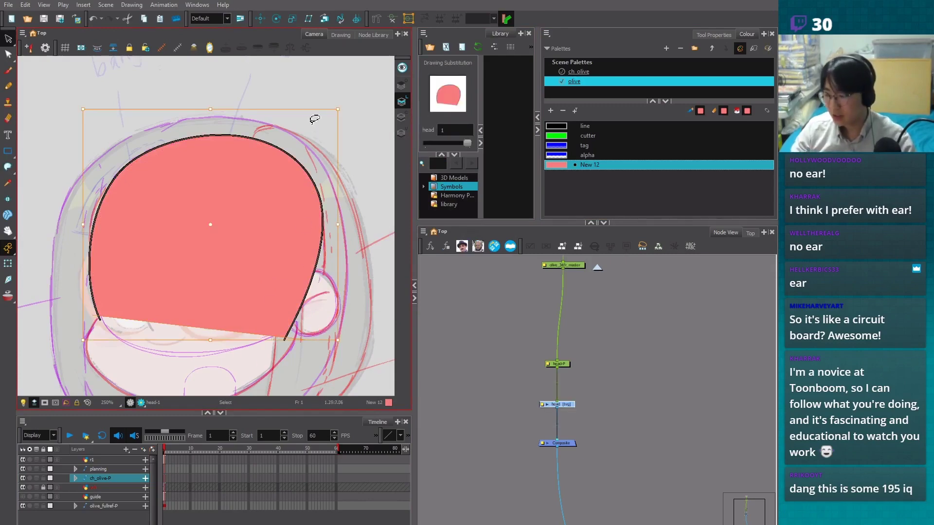
{"action": "left_click", "coordinate": [315, 119]}
{"action": "key", "text": "ctrl+z"}
{"action": "key", "text": "ctrl+z"}
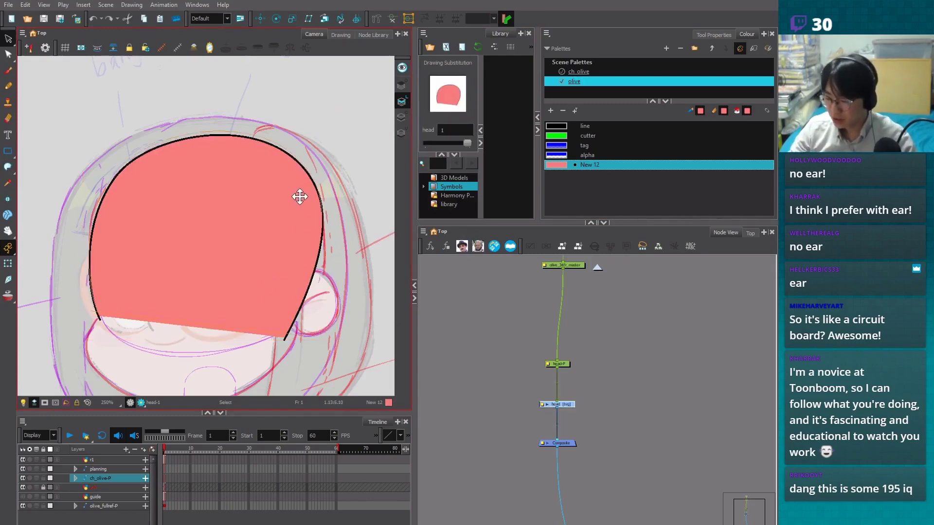
{"action": "left_click_drag", "start_coordinate": [301, 201], "coordinate": [302, 191]}
{"action": "key", "text": "ctrl+z"}
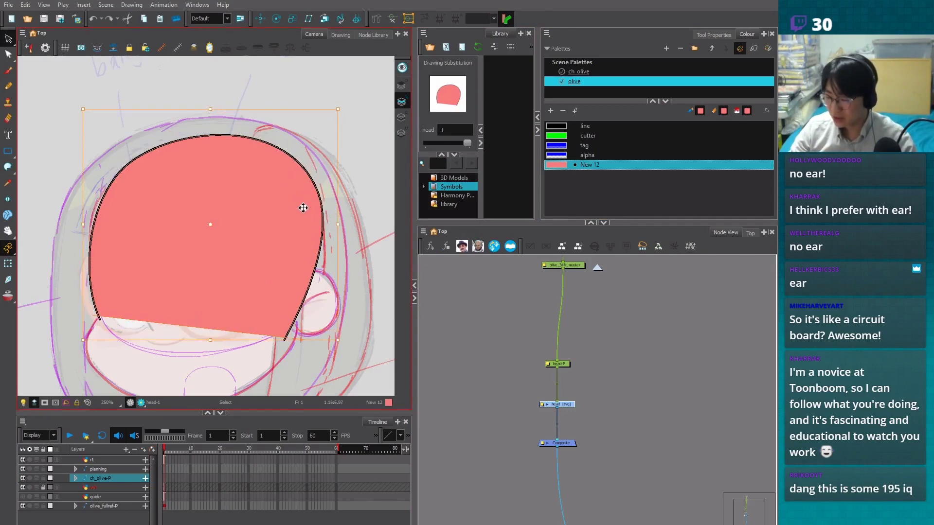
{"action": "key", "text": "Escape"}
{"action": "key", "text": "ctrl+z"}
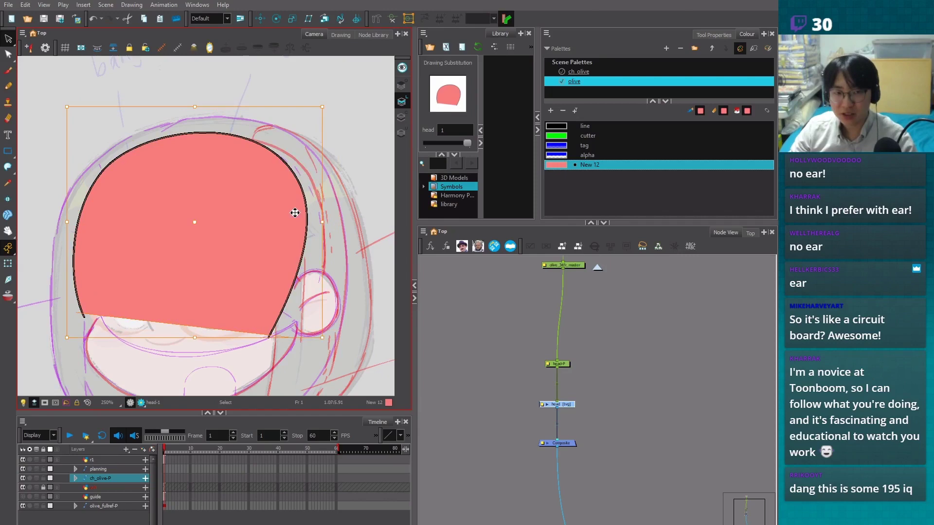
{"action": "key", "text": "ctrl+shift+z"}
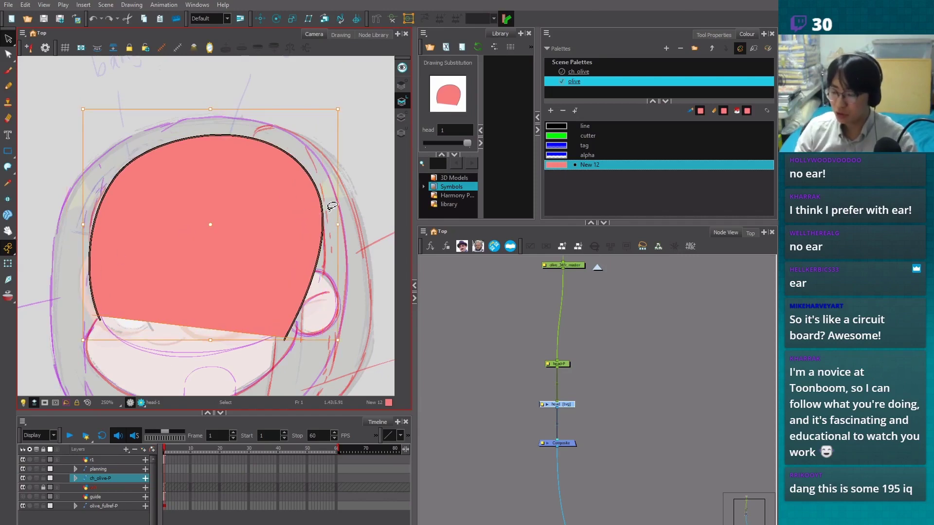
Undo the head's fill and closing stroke, and delete the remaining outline
{"action": "left_click", "coordinate": [332, 206]}
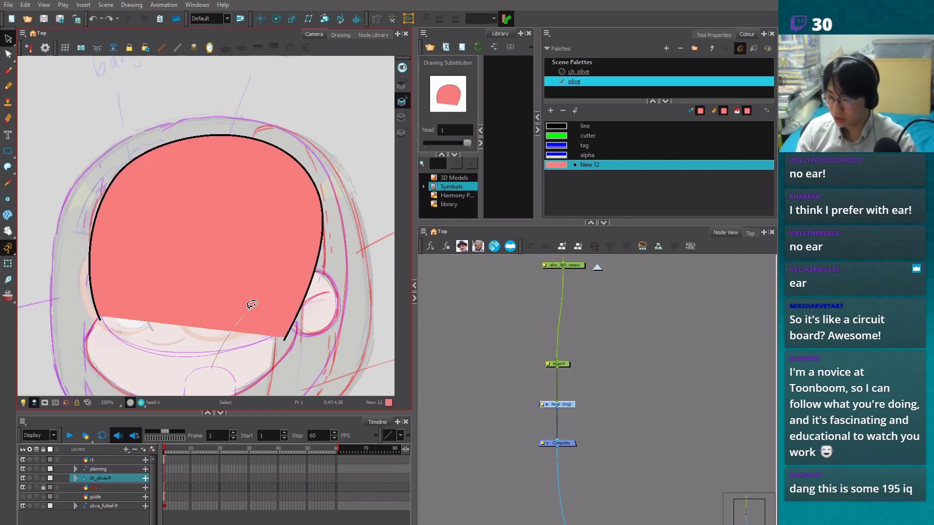
{"action": "left_click", "coordinate": [250, 305]}
{"action": "left_click", "coordinate": [228, 350]}
{"action": "key", "text": "ctrl+z"}
{"action": "key", "text": "ctrl+z"}
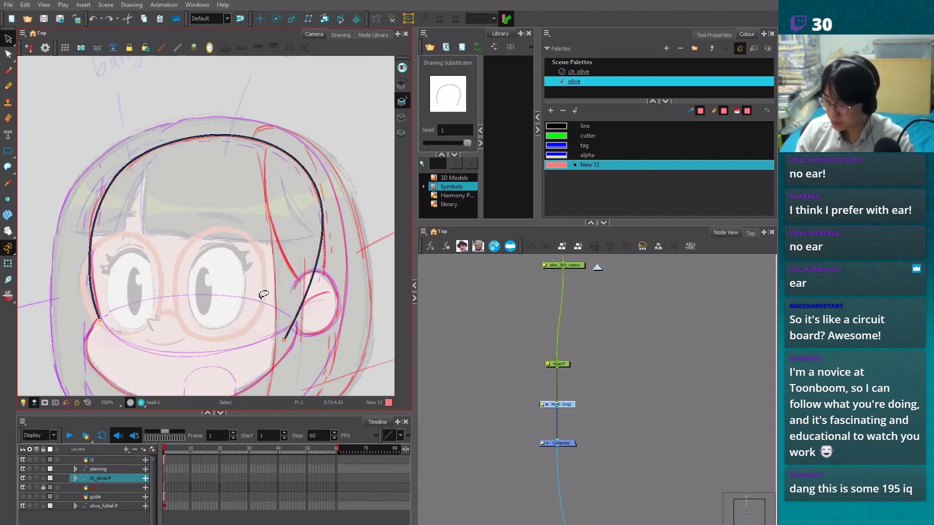
{"action": "mouse_move", "coordinate": [338, 300]}
{"action": "left_mouse_down"}
{"action": "mouse_move", "coordinate": [77, 309]}
{"action": "mouse_move", "coordinate": [75, 243]}
{"action": "left_mouse_up"}
{"action": "key", "text": "Delete"}
Rename the New 12 colour in the olive palette as skin
{"action": "left_click", "coordinate": [7, 151]}
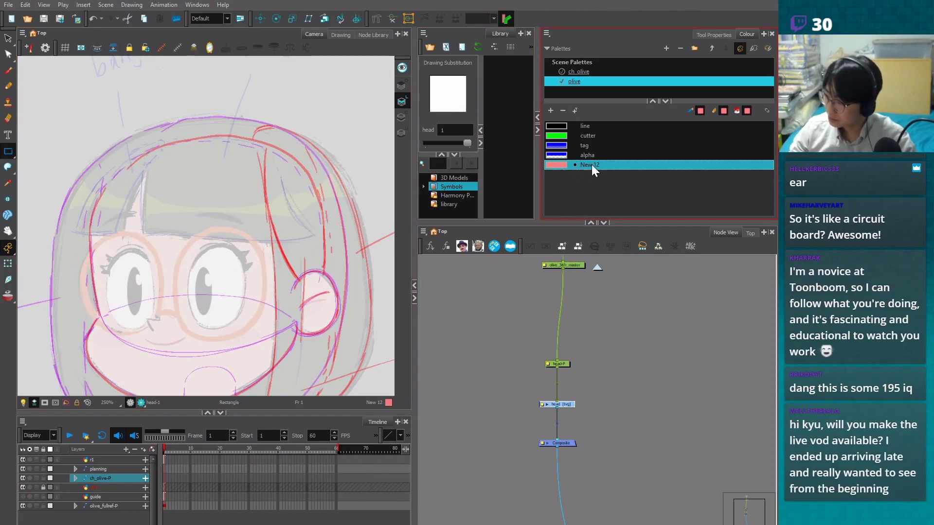
{"action": "double_click", "coordinate": [562, 168]}
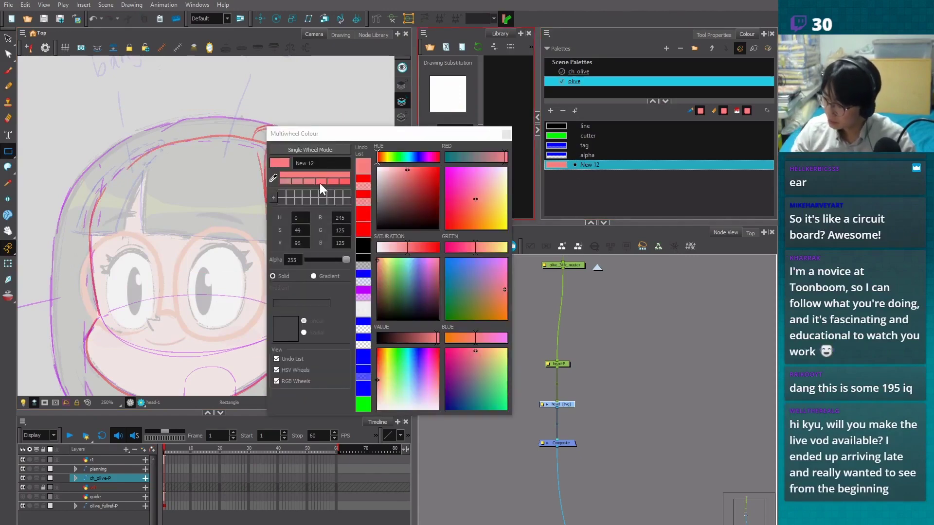
{"action": "left_click_drag", "start_coordinate": [322, 163], "coordinate": [240, 161]}
{"action": "type", "text": "skin"}
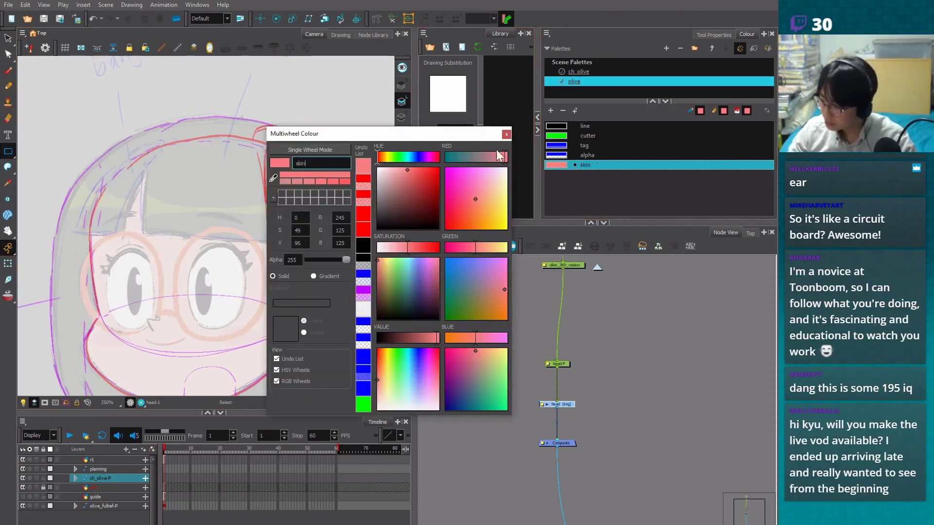
{"action": "left_click", "coordinate": [506, 135]}
Draw a rectangle in the line colour over the face and bend its corners and edges into a rounded head outline
{"action": "left_click_drag", "start_coordinate": [105, 179], "coordinate": [297, 334]}
{"action": "key", "text": "alt+q"}
{"action": "left_click", "coordinate": [103, 323]}
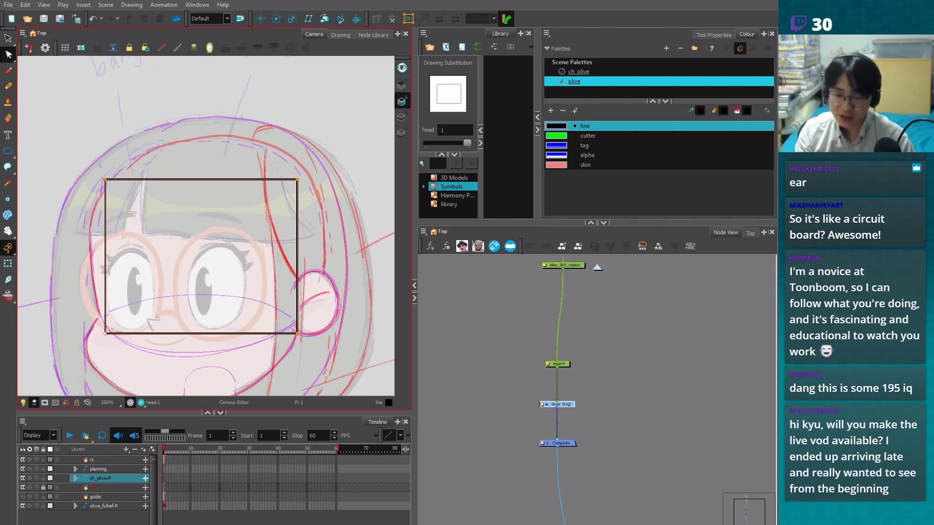
{"action": "mouse_move", "coordinate": [105, 333]}
{"action": "left_mouse_down"}
{"action": "mouse_move", "coordinate": [98, 316]}
{"action": "mouse_move", "coordinate": [113, 340]}
{"action": "left_mouse_up"}
{"action": "left_click_drag", "start_coordinate": [105, 180], "coordinate": [81, 209]}
{"action": "left_click_drag", "start_coordinate": [297, 180], "coordinate": [263, 115]}
{"action": "left_click_drag", "start_coordinate": [357, 231], "coordinate": [356, 244]}
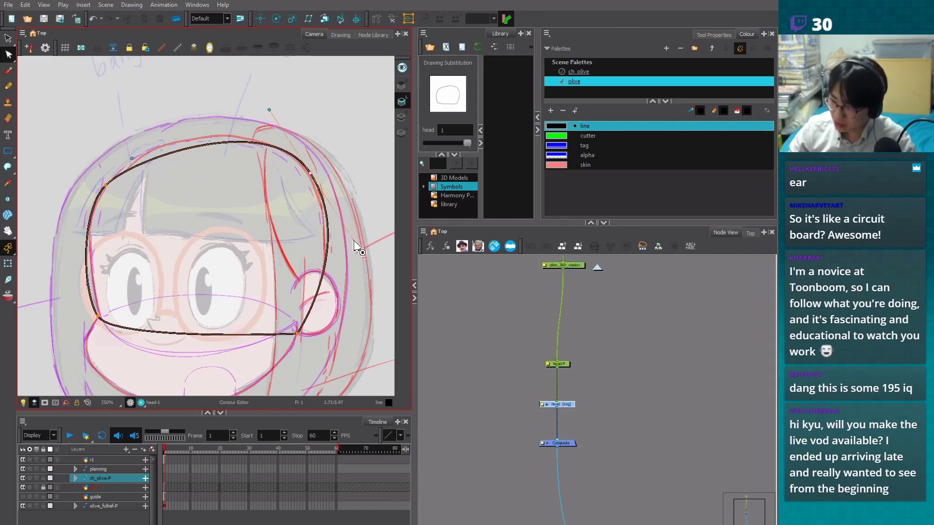
Reshape the head outline's upper-left curve, left side and lower-left corner to follow the planning guide
{"action": "key", "text": "1"}
{"action": "left_click_drag", "start_coordinate": [312, 173], "coordinate": [333, 208]}
{"action": "key", "text": "2"}
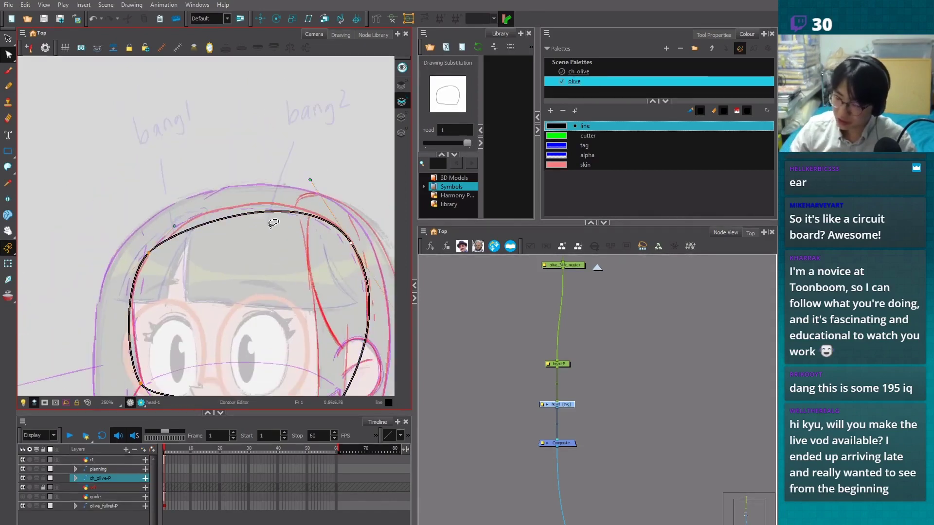
{"action": "left_click", "coordinate": [174, 226]}
{"action": "left_click_drag", "start_coordinate": [175, 226], "coordinate": [183, 211]}
{"action": "left_click_drag", "start_coordinate": [149, 253], "coordinate": [158, 243]}
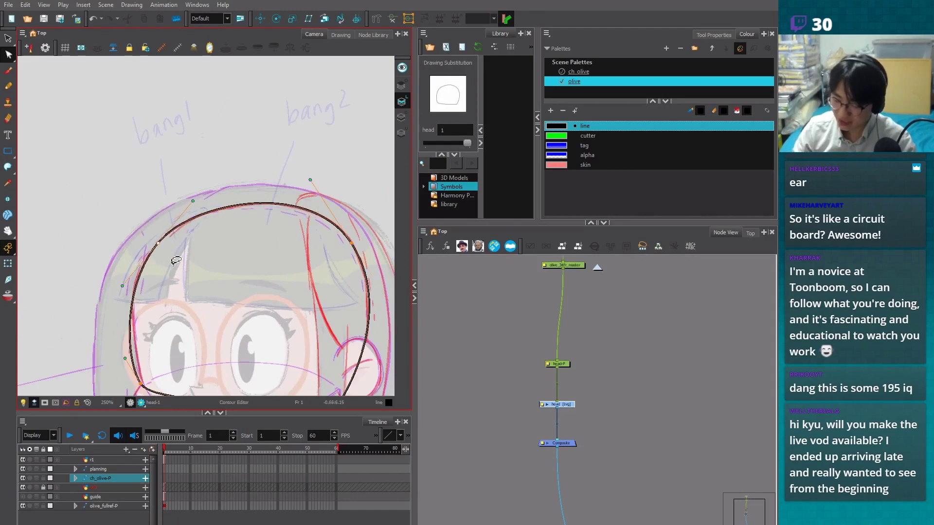
{"action": "left_click_drag", "start_coordinate": [208, 318], "coordinate": [201, 267]}
{"action": "left_click_drag", "start_coordinate": [117, 306], "coordinate": [124, 296]}
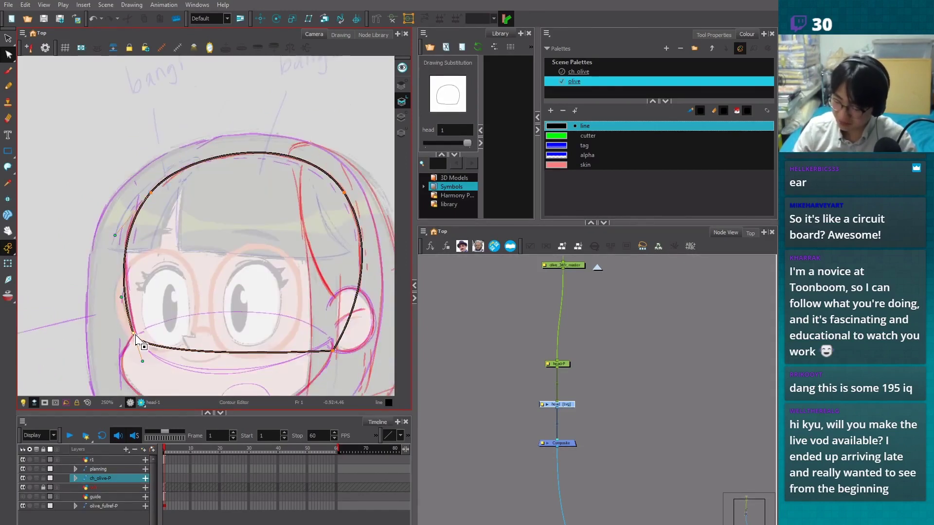
{"action": "left_click_drag", "start_coordinate": [135, 335], "coordinate": [137, 335]}
Fine-tune the curve handles on the head outline's right side and upper-left point against the guide
{"action": "left_click_drag", "start_coordinate": [302, 340], "coordinate": [299, 304]}
{"action": "left_click_drag", "start_coordinate": [342, 238], "coordinate": [336, 237]}
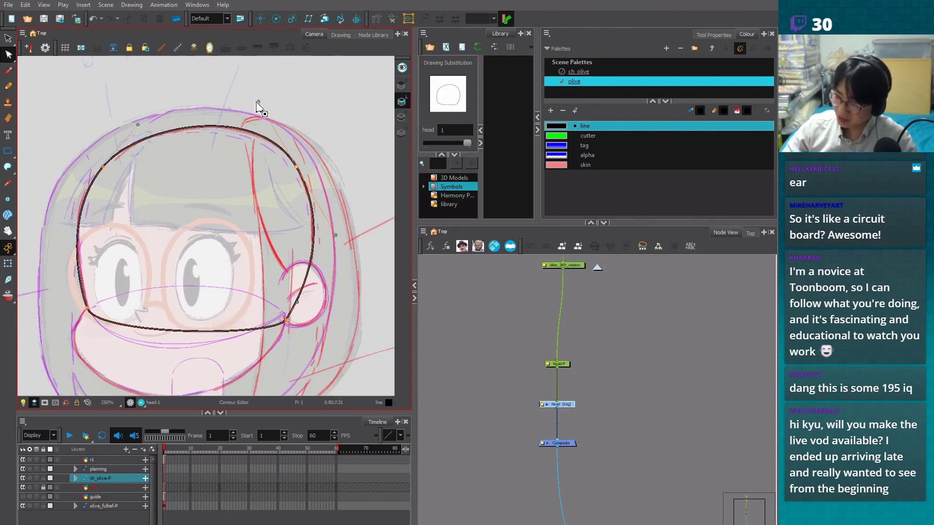
{"action": "left_click_drag", "start_coordinate": [258, 104], "coordinate": [260, 106]}
{"action": "left_click_drag", "start_coordinate": [237, 190], "coordinate": [295, 214]}
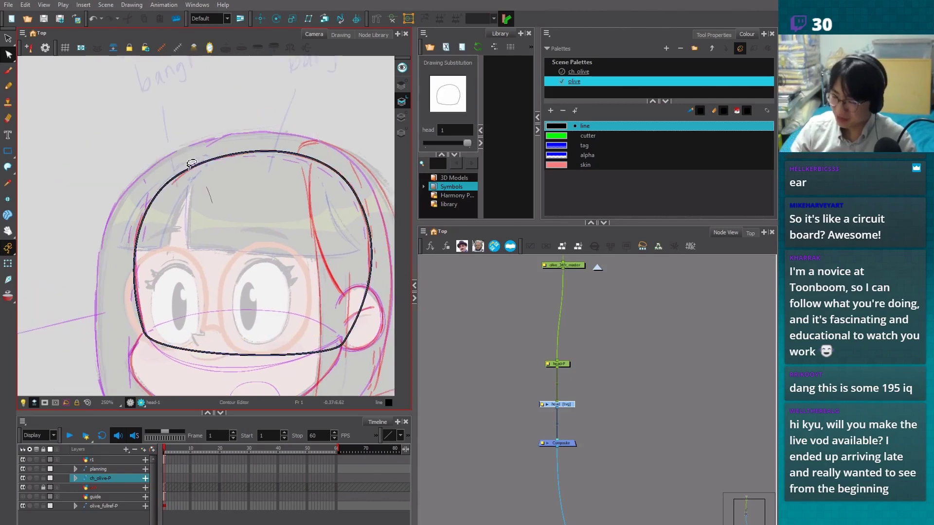
{"action": "key", "text": "2"}
{"action": "left_click", "coordinate": [148, 180]}
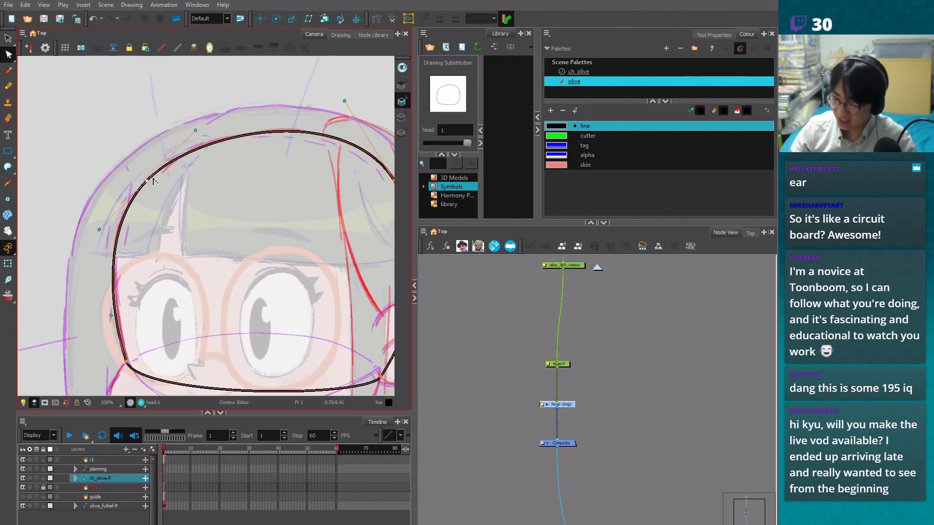
{"action": "left_click", "coordinate": [194, 134]}
Nudge the head outline's upper-right point and its curve handle slightly downward
{"action": "key", "text": "1"}
{"action": "left_click_drag", "start_coordinate": [323, 305], "coordinate": [212, 317]}
{"action": "left_click", "coordinate": [267, 191]}
{"action": "left_click_drag", "start_coordinate": [229, 130], "coordinate": [229, 135]}
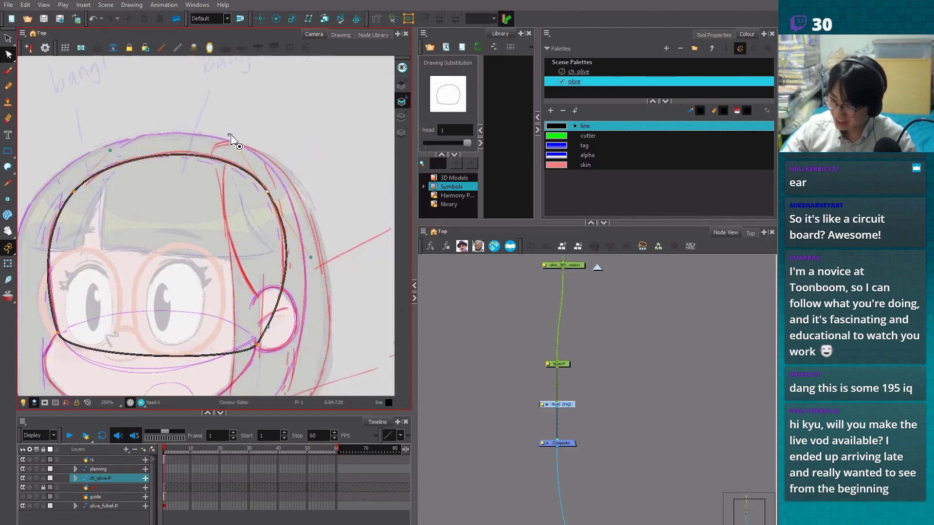
{"action": "left_click_drag", "start_coordinate": [267, 193], "coordinate": [266, 196]}
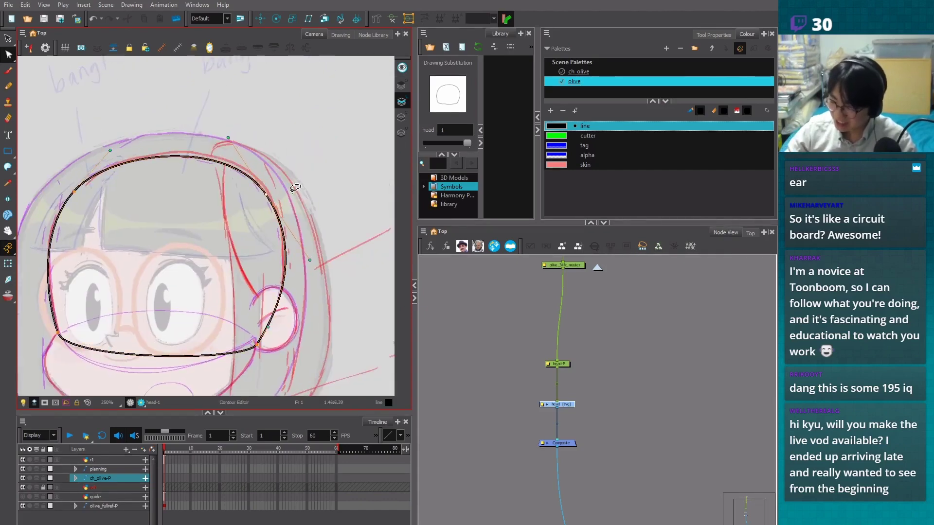
{"action": "left_click", "coordinate": [294, 187]}
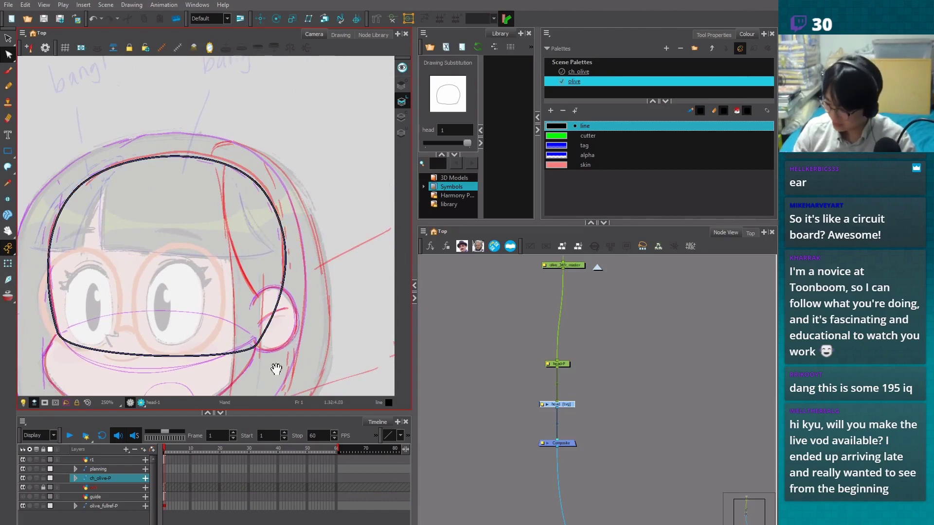
Deepen the curve of the head outline's lower edge by lowering the lower-left corner's handle
{"action": "left_click_drag", "start_coordinate": [273, 371], "coordinate": [273, 346]}
{"action": "left_click", "coordinate": [302, 307]}
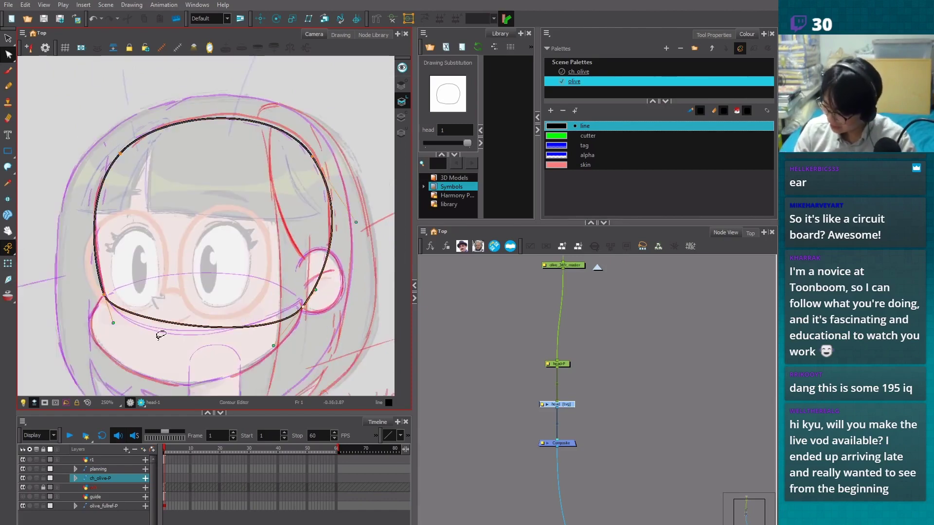
{"action": "left_click_drag", "start_coordinate": [113, 322], "coordinate": [117, 343]}
{"action": "left_click", "coordinate": [94, 258]}
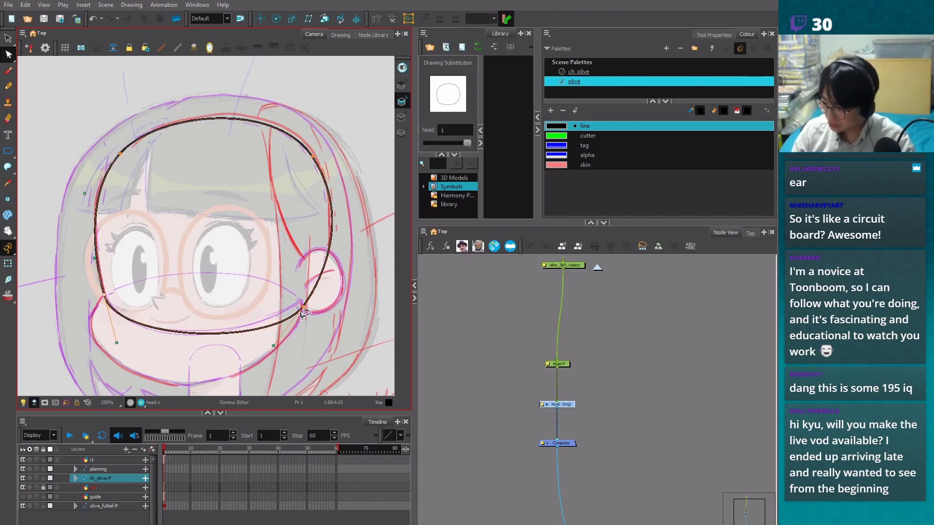
Fade the red guide colours in the ch_olive palette, New 5 to alpha 45 and New 6 to alpha 42, and return to the olive palette
{"action": "left_click", "coordinate": [578, 72]}
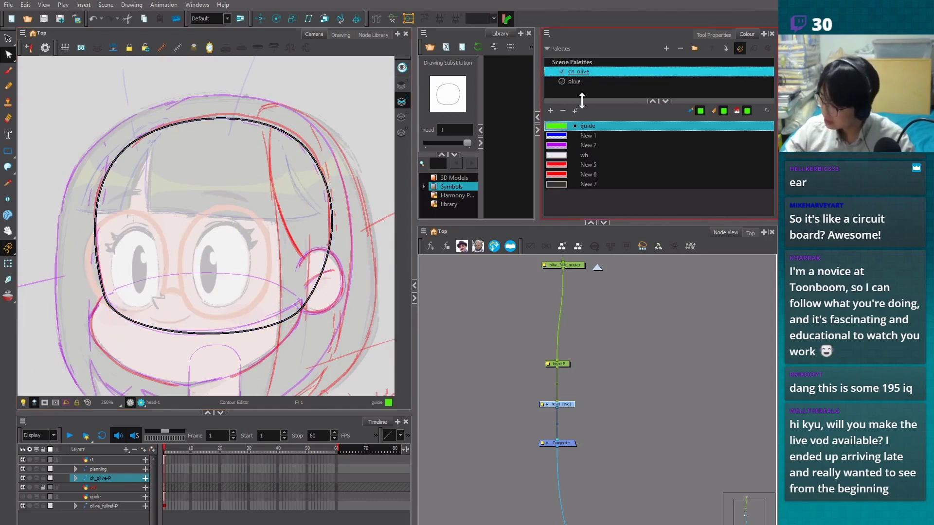
{"action": "double_click", "coordinate": [556, 165]}
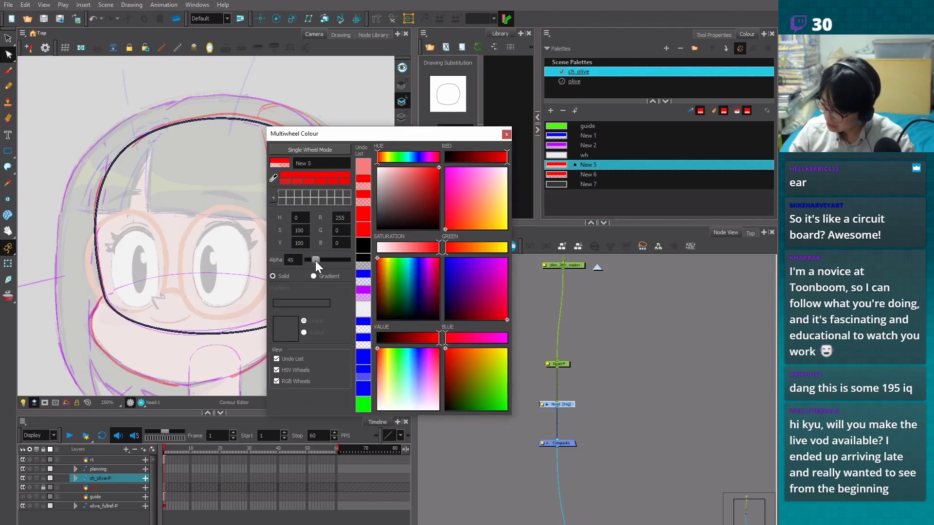
{"action": "left_click", "coordinate": [559, 175]}
{"action": "left_click_drag", "start_coordinate": [317, 261], "coordinate": [307, 258]}
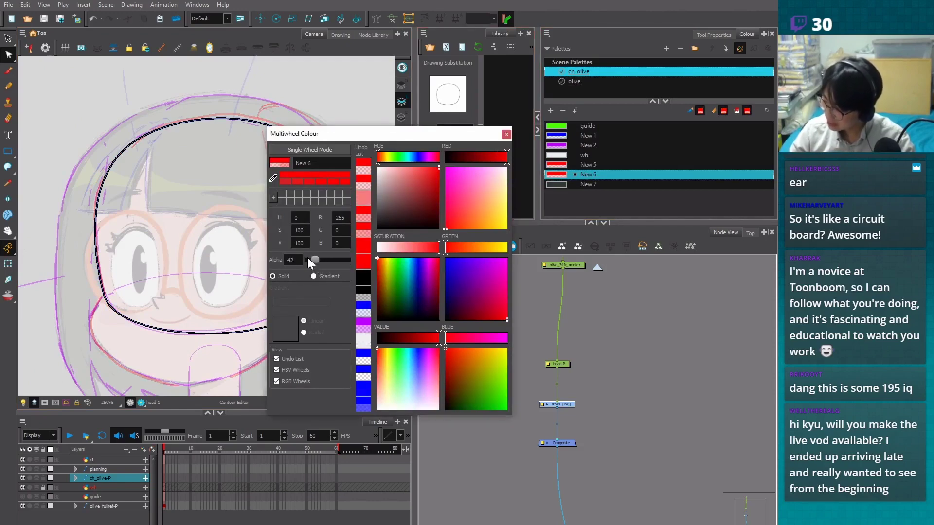
{"action": "left_click", "coordinate": [505, 135]}
{"action": "left_click", "coordinate": [574, 81]}
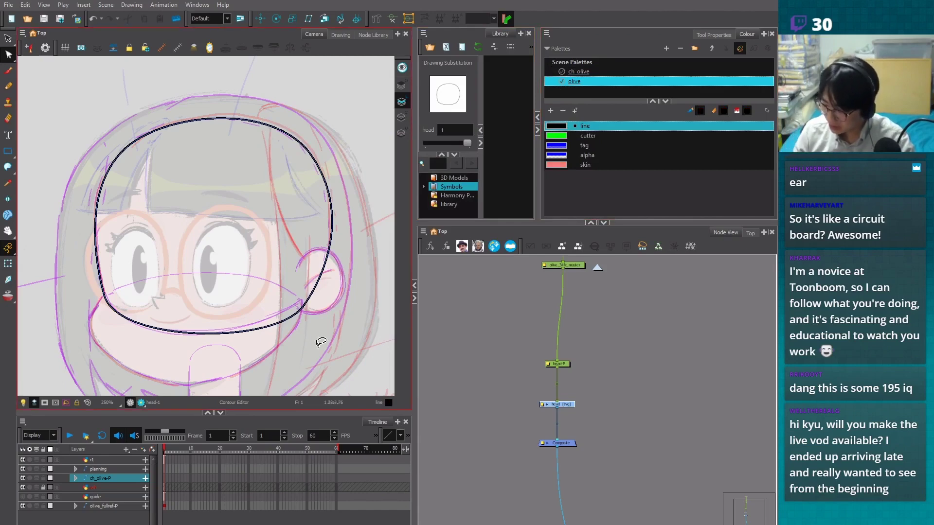
Add a vector drawing layer named jaw above ch_olive-P, and delete it again
{"action": "left_click", "coordinate": [143, 449]}
{"action": "type", "text": "jaw"}
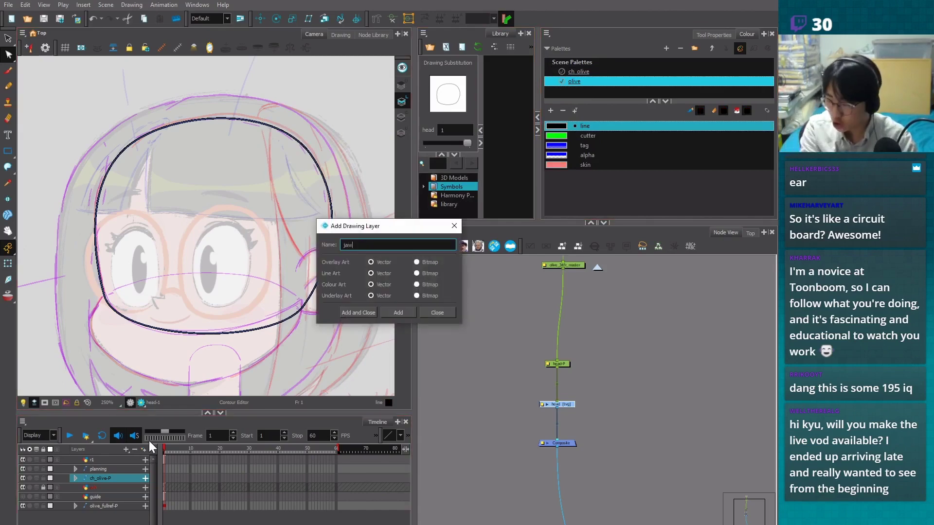
{"action": "left_click", "coordinate": [407, 313]}
{"action": "left_click", "coordinate": [437, 312]}
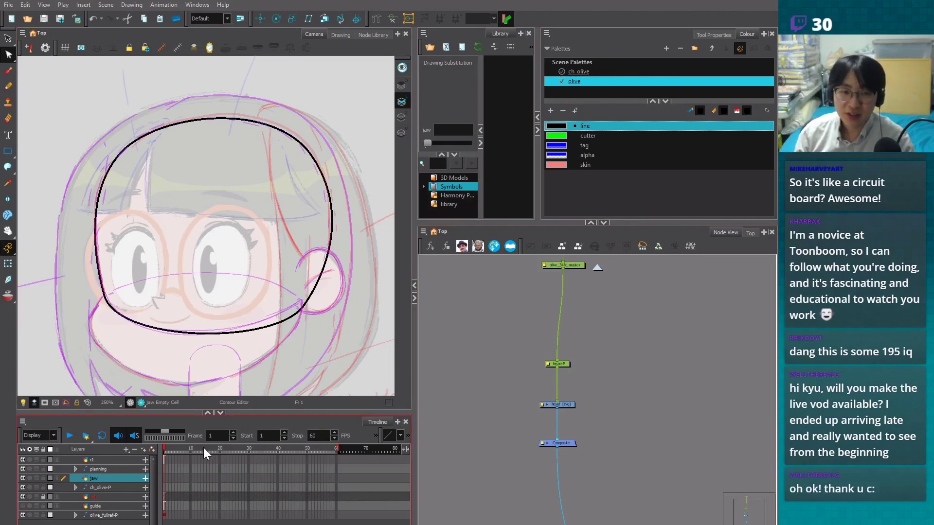
{"action": "key", "text": "Delete"}
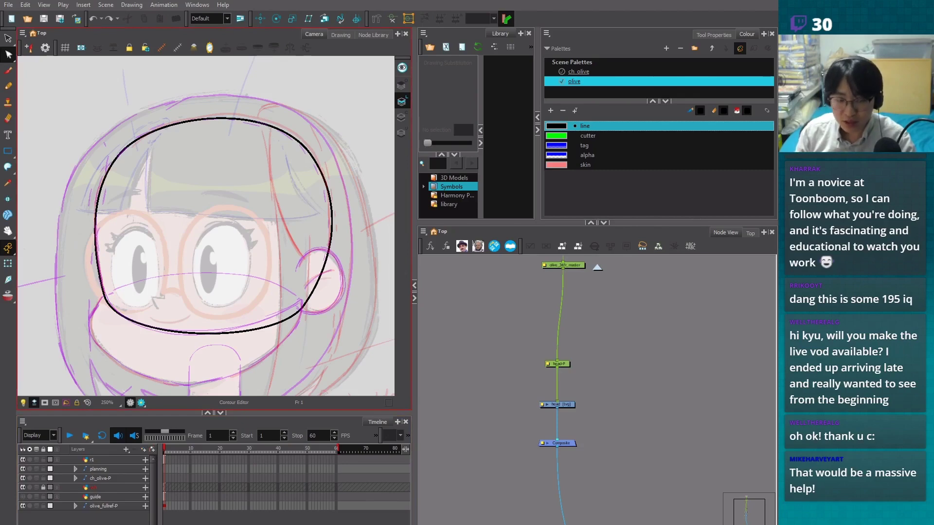
Add a vector drawing layer named jaw with no existing layer selected
{"action": "left_click", "coordinate": [126, 449]}
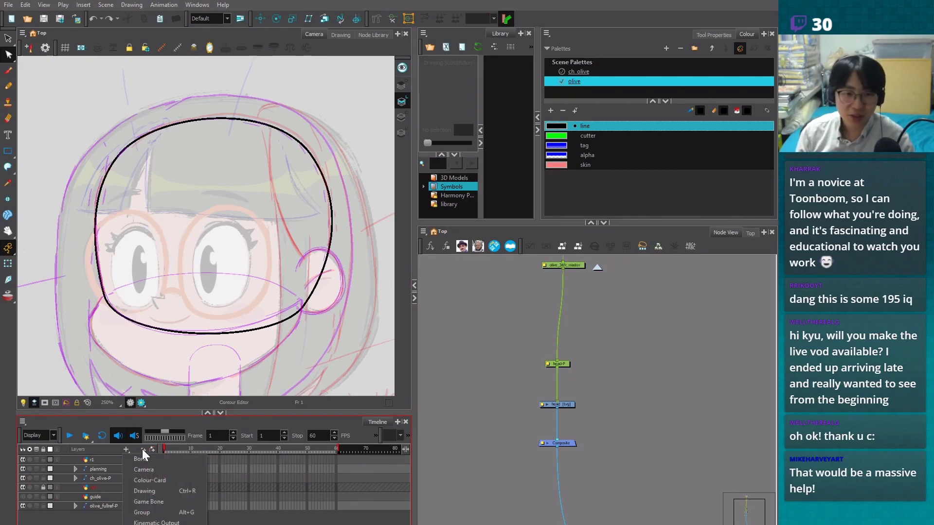
{"action": "left_click", "coordinate": [118, 489]}
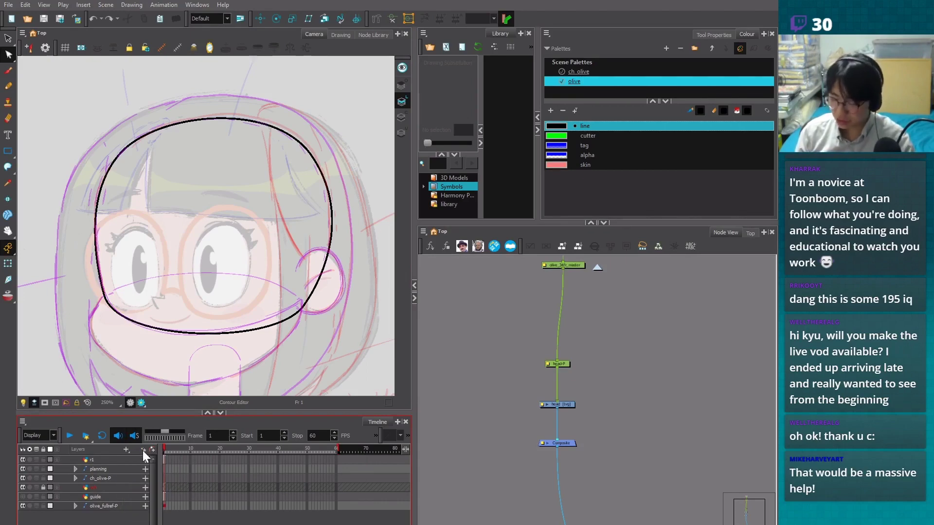
{"action": "left_click", "coordinate": [142, 450]}
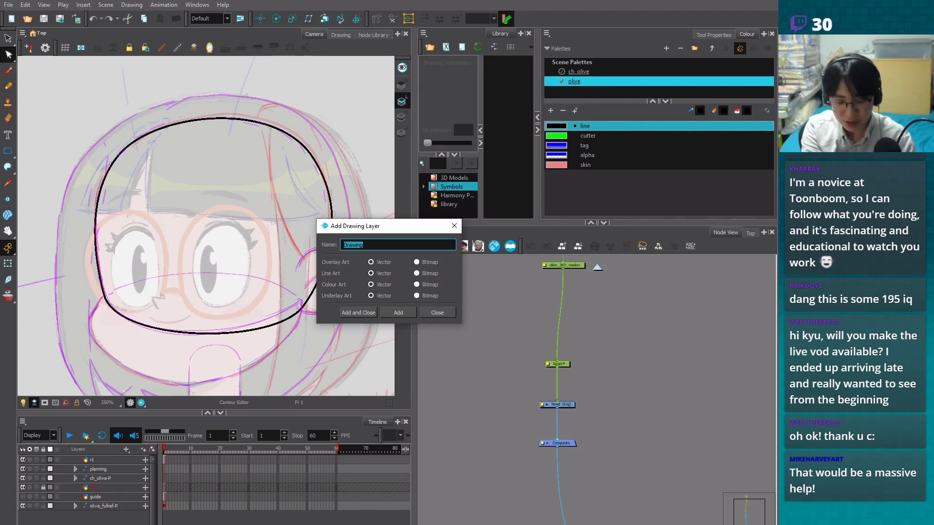
{"action": "type", "text": "jaw"}
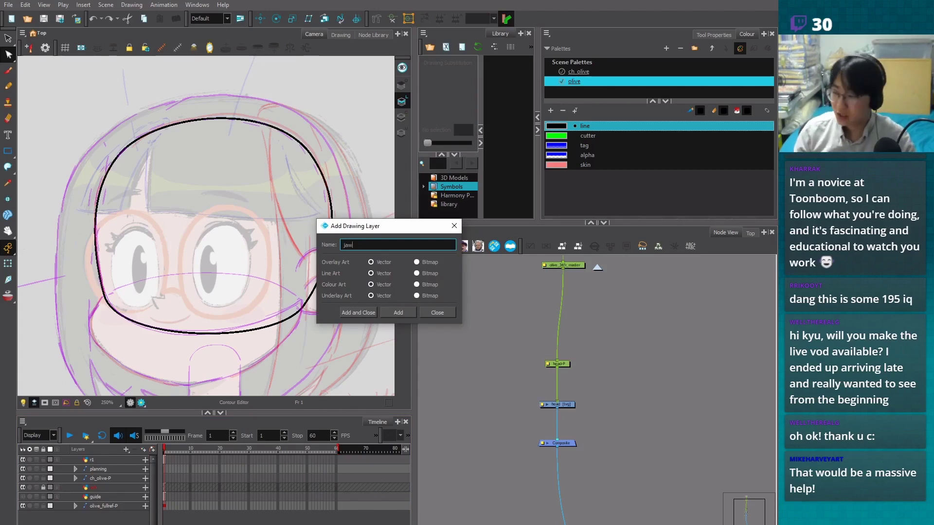
{"action": "left_click", "coordinate": [405, 312]}
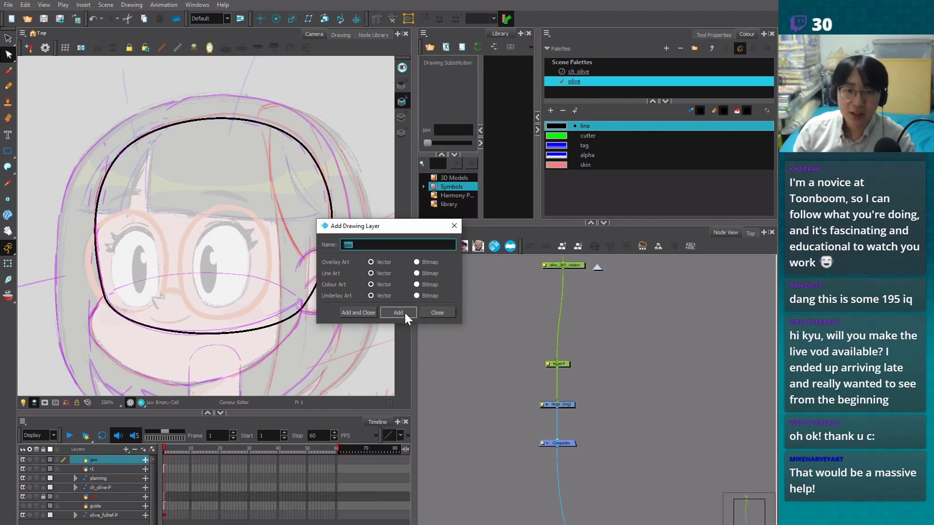
{"action": "left_click", "coordinate": [429, 313]}
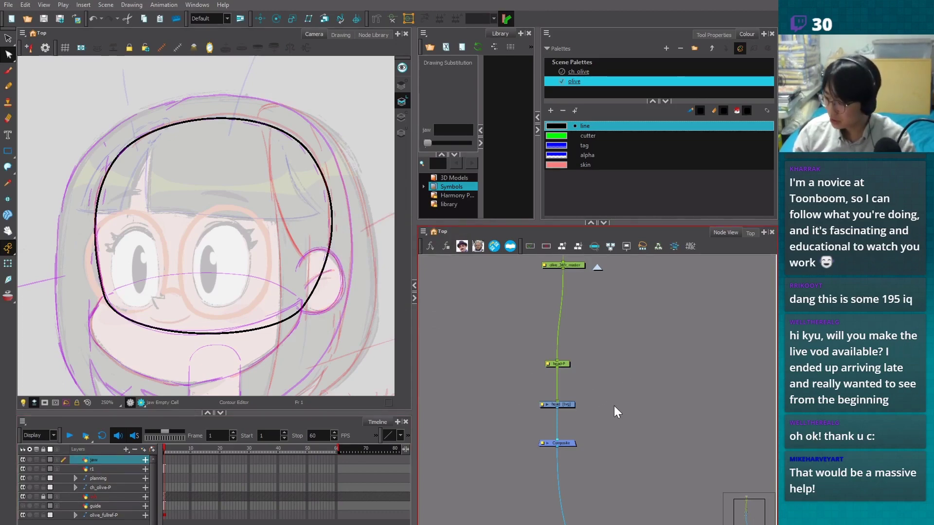
Locate the new jaw node in the node network, check its connection, and delete it
{"action": "scroll", "coordinate": [651, 445], "scroll_direction": "down", "scroll_amount": 5}
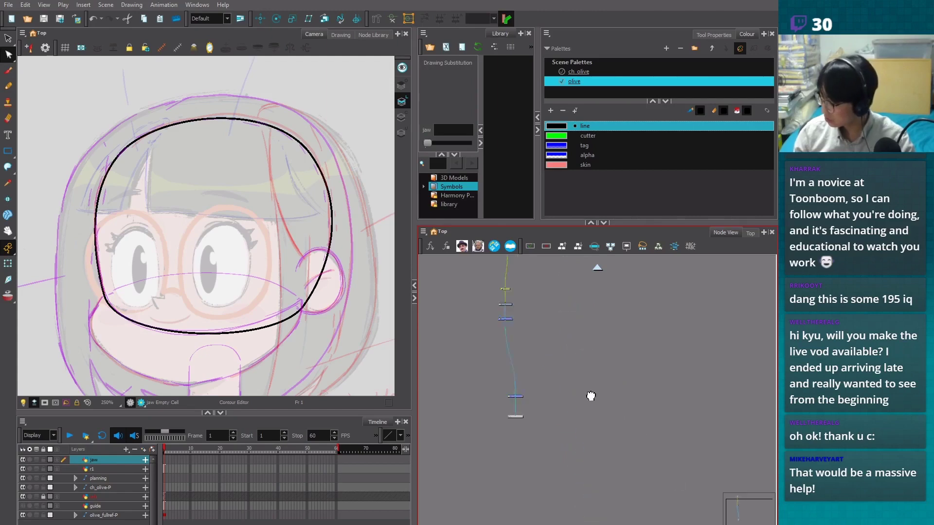
{"action": "scroll", "coordinate": [626, 409], "scroll_direction": "down", "scroll_amount": 1}
{"action": "key", "text": "o"}
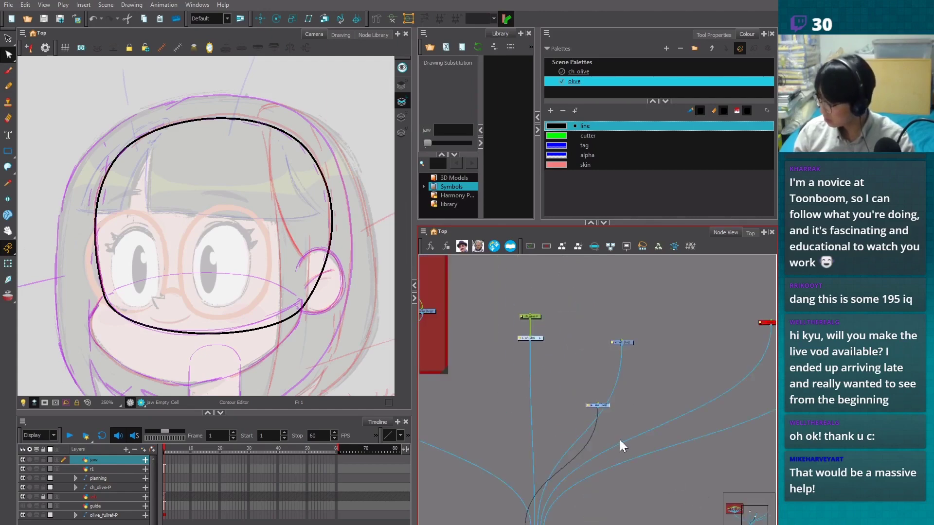
{"action": "scroll", "coordinate": [602, 410], "scroll_direction": "up", "scroll_amount": 2}
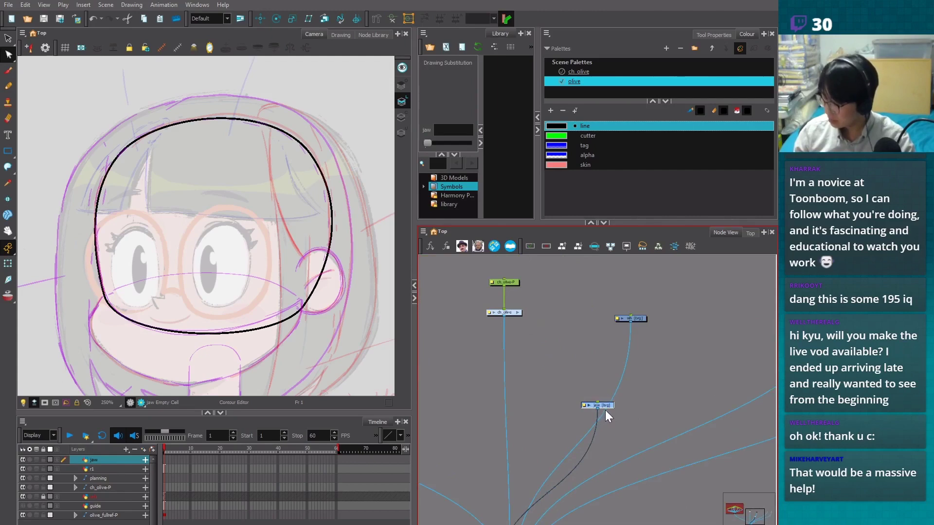
{"action": "scroll", "coordinate": [605, 410], "scroll_direction": "down", "scroll_amount": 3}
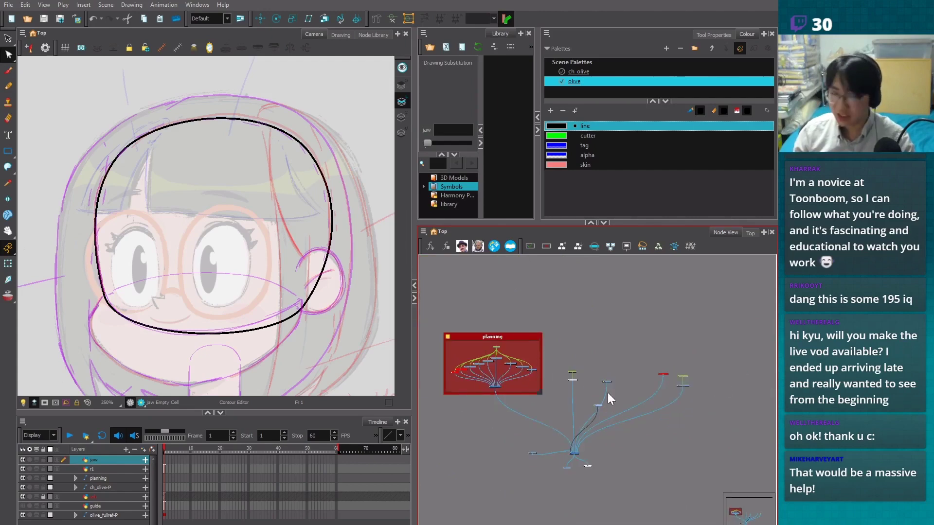
{"action": "scroll", "coordinate": [600, 412], "scroll_direction": "up", "scroll_amount": 3}
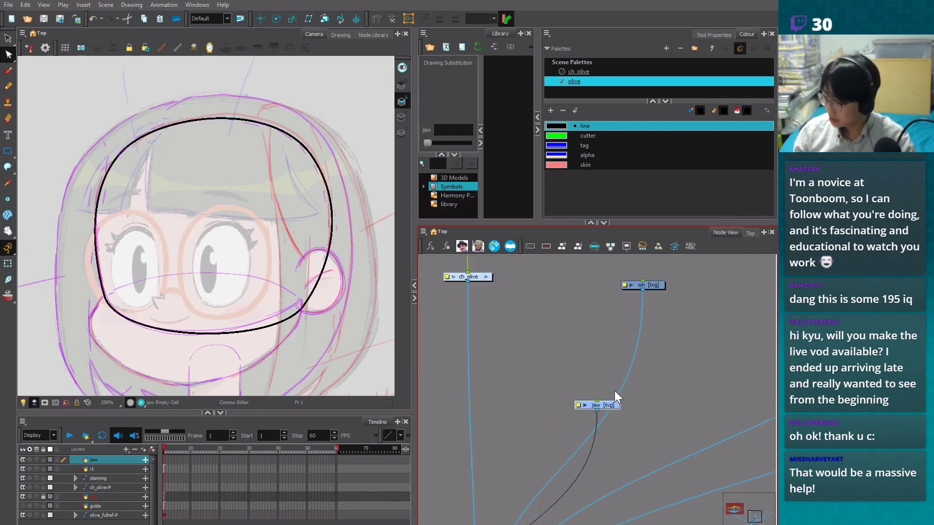
{"action": "key", "text": "Delete"}
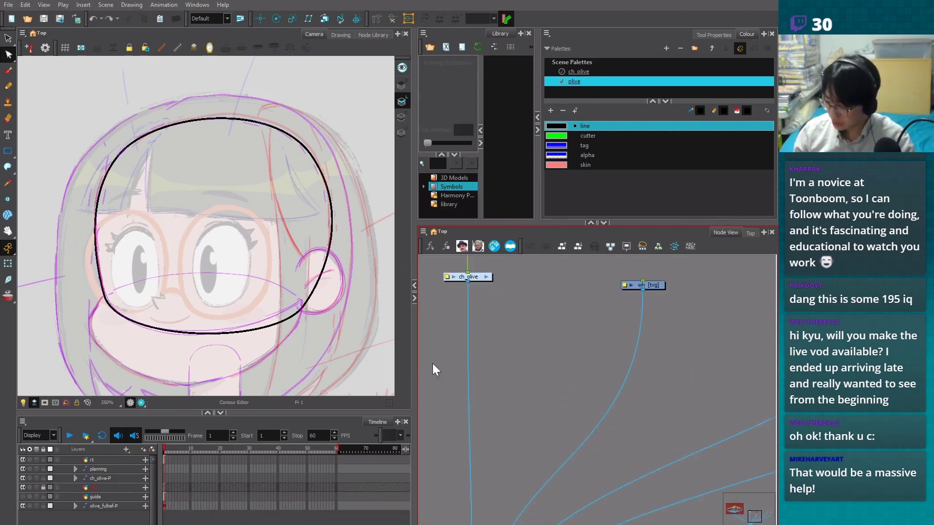
Select the head drawing node inside the ch_olive group and add a vector drawing layer named jaw
{"action": "key", "text": "1"}
{"action": "left_click_drag", "start_coordinate": [529, 348], "coordinate": [537, 390]}
{"action": "left_click", "coordinate": [511, 336]}
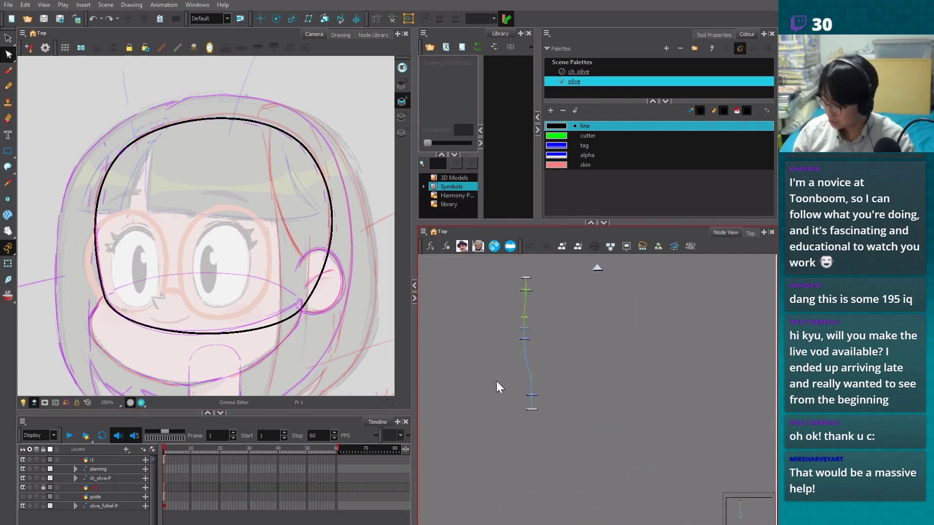
{"action": "key", "text": "2"}
{"action": "scroll", "coordinate": [583, 413], "scroll_direction": "up", "scroll_amount": 4}
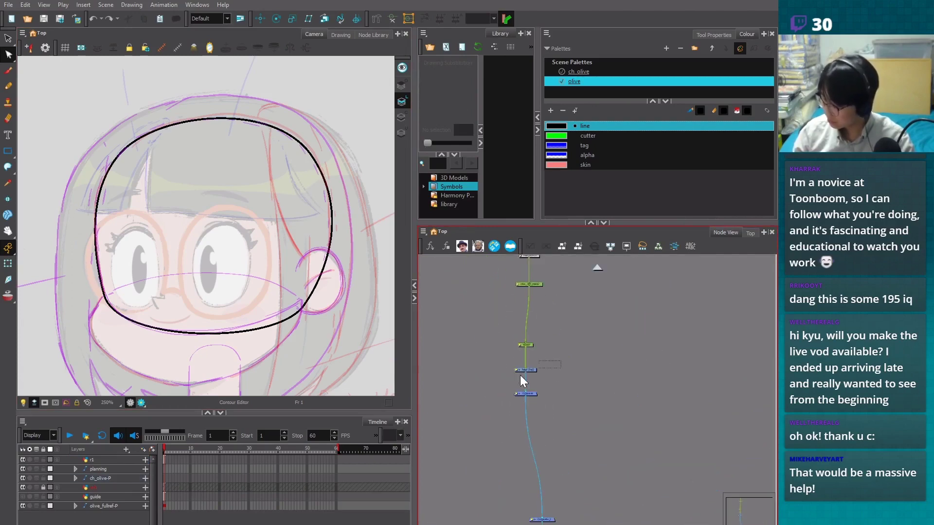
{"action": "left_click", "coordinate": [521, 375]}
{"action": "left_click", "coordinate": [143, 449]}
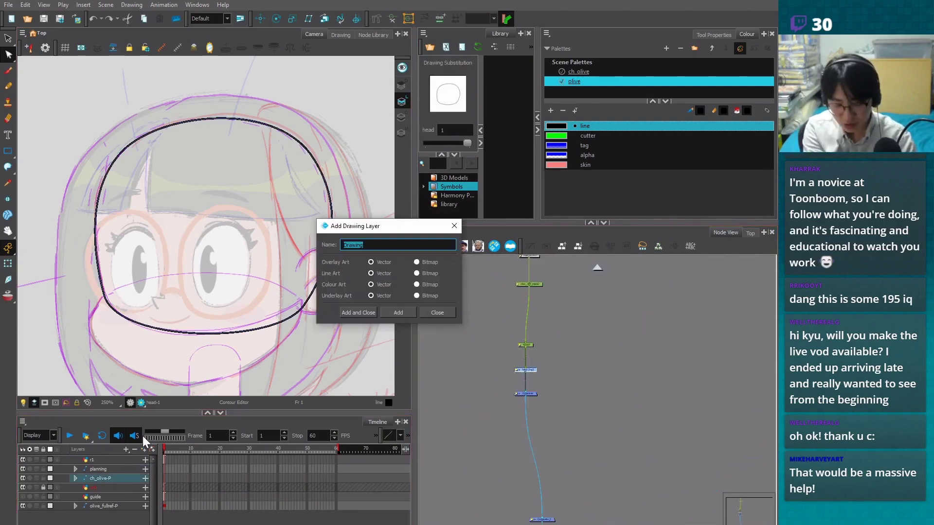
{"action": "type", "text": "jaw"}
{"action": "key", "text": "Return"}
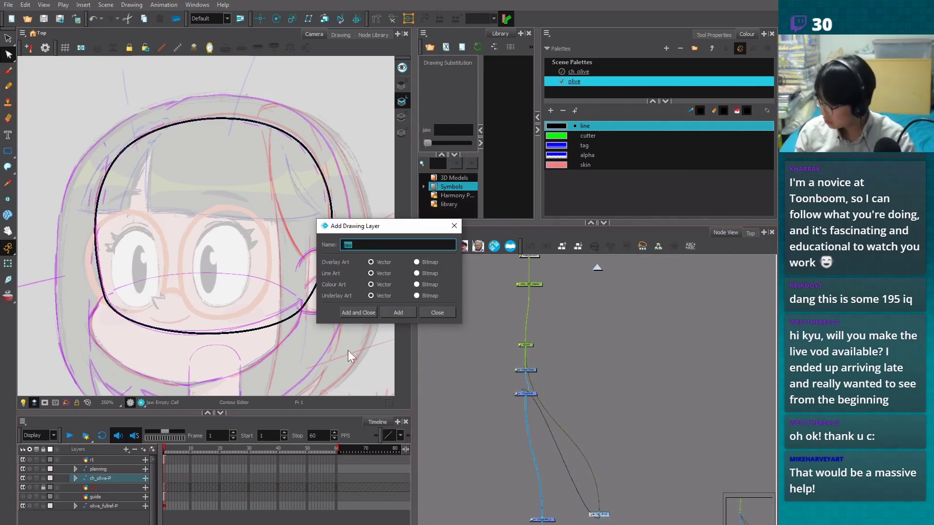
{"action": "left_click", "coordinate": [437, 312]}
{"action": "left_click", "coordinate": [445, 311]}
{"action": "scroll", "coordinate": [554, 370], "scroll_direction": "up", "scroll_amount": 2}
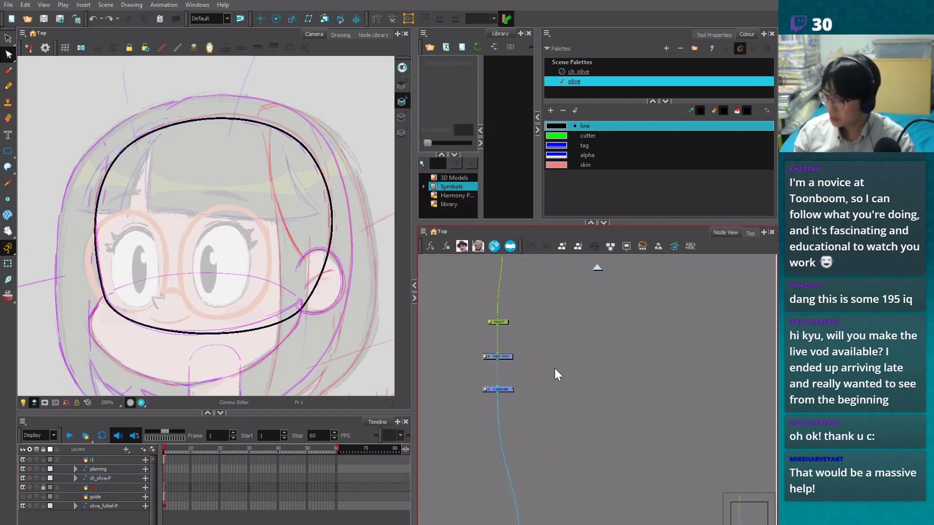
Clear the head node selection and add a vector drawing layer named jaw with nothing selected
{"action": "left_click", "coordinate": [506, 357]}
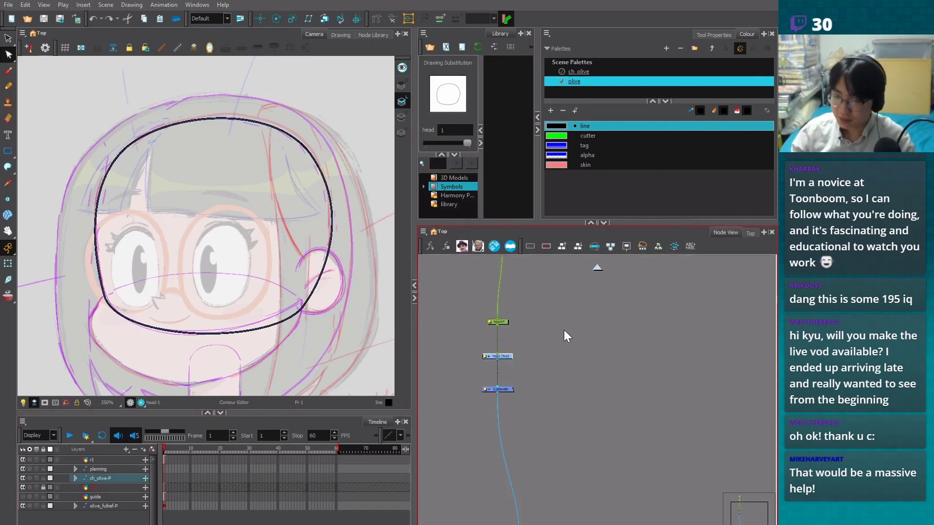
{"action": "left_click", "coordinate": [549, 362]}
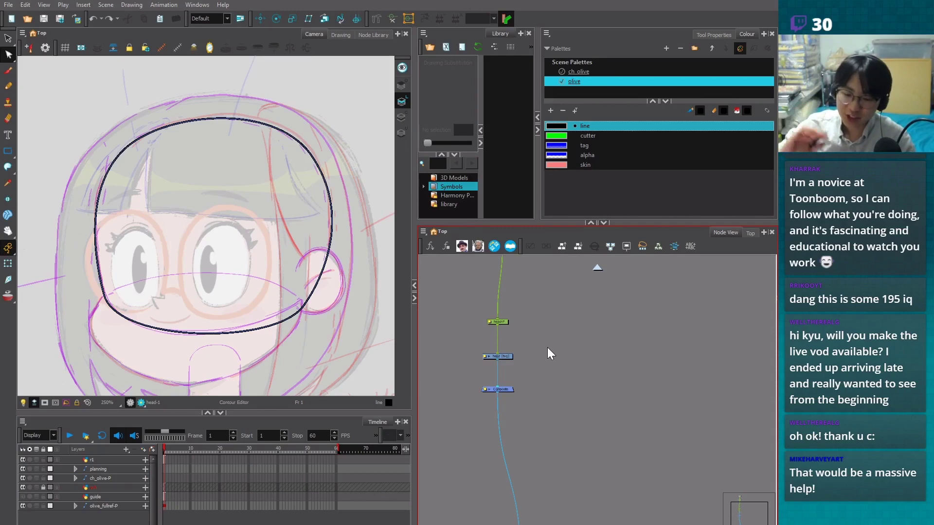
{"action": "left_click", "coordinate": [144, 450]}
{"action": "type", "text": "jaw"}
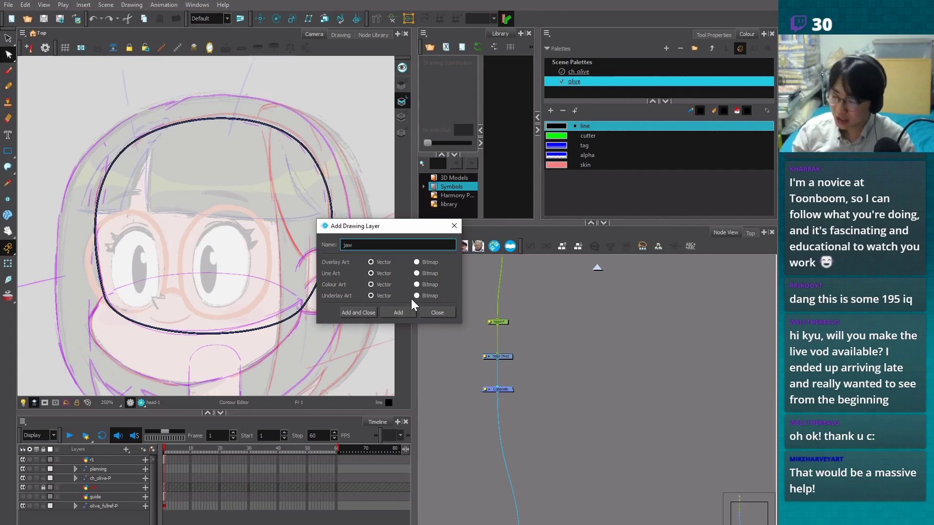
{"action": "left_click", "coordinate": [404, 313]}
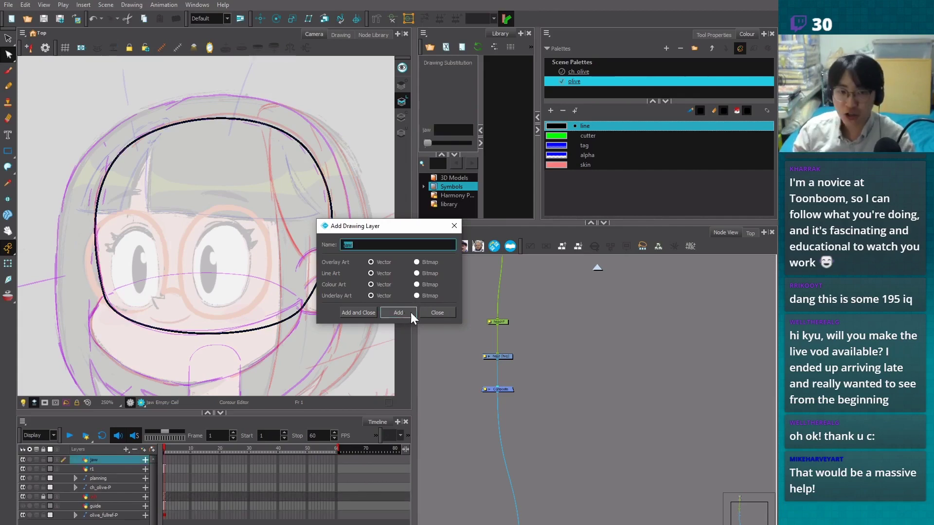
{"action": "left_click", "coordinate": [437, 312]}
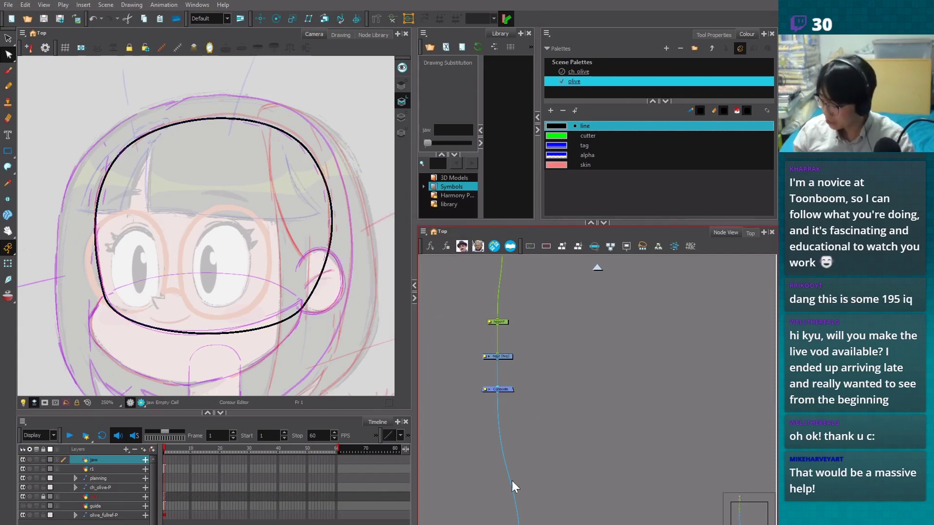
Leave the ch_olive group, check how the jaw node connects to the top-level composite, and delete that node
{"action": "left_click", "coordinate": [597, 268]}
{"action": "key", "text": "1"}
{"action": "key", "text": "1"}
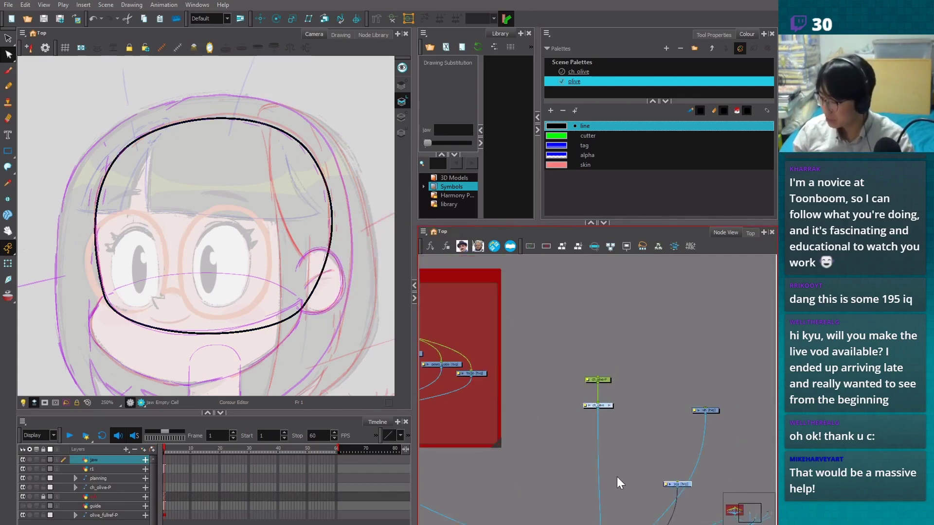
{"action": "key", "text": "1"}
{"action": "left_click_drag", "start_coordinate": [621, 468], "coordinate": [587, 330]}
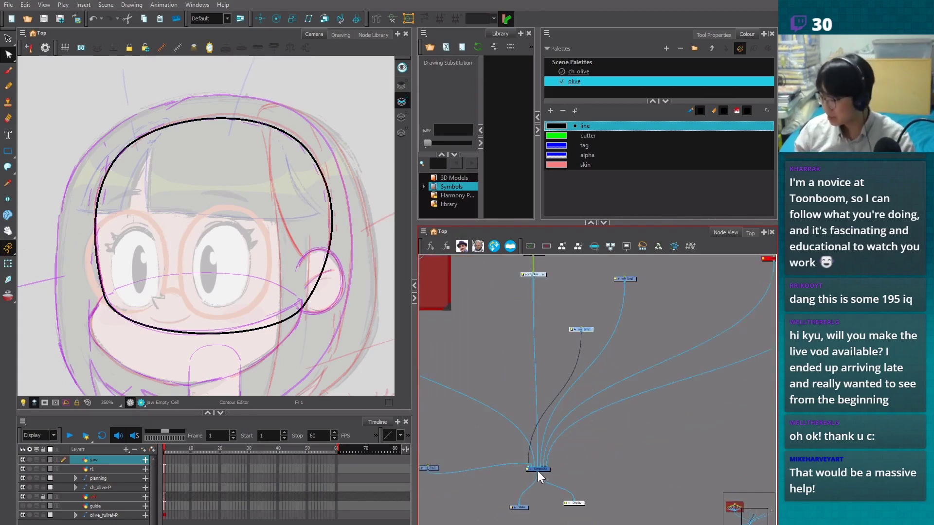
{"action": "left_click_drag", "start_coordinate": [538, 471], "coordinate": [541, 472]}
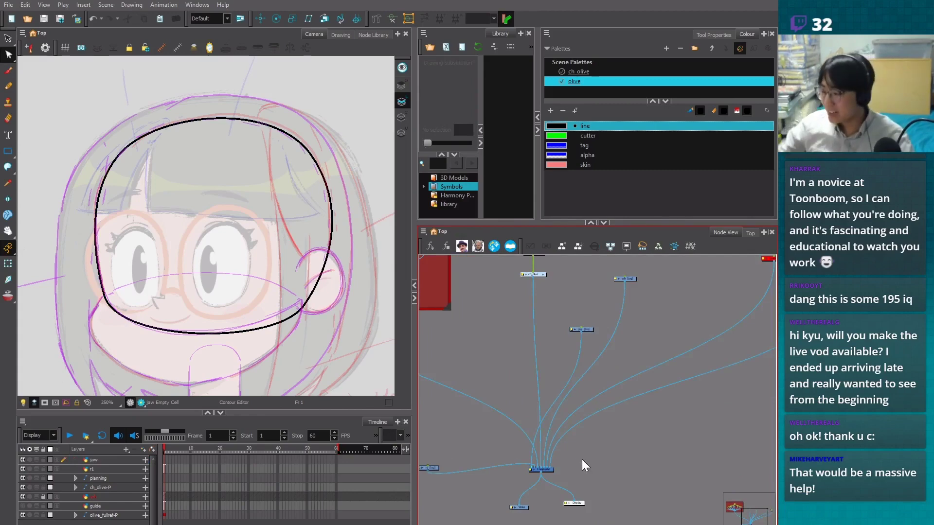
{"action": "left_click_drag", "start_coordinate": [602, 324], "coordinate": [594, 381]}
{"action": "key", "text": "ctrl+z"}
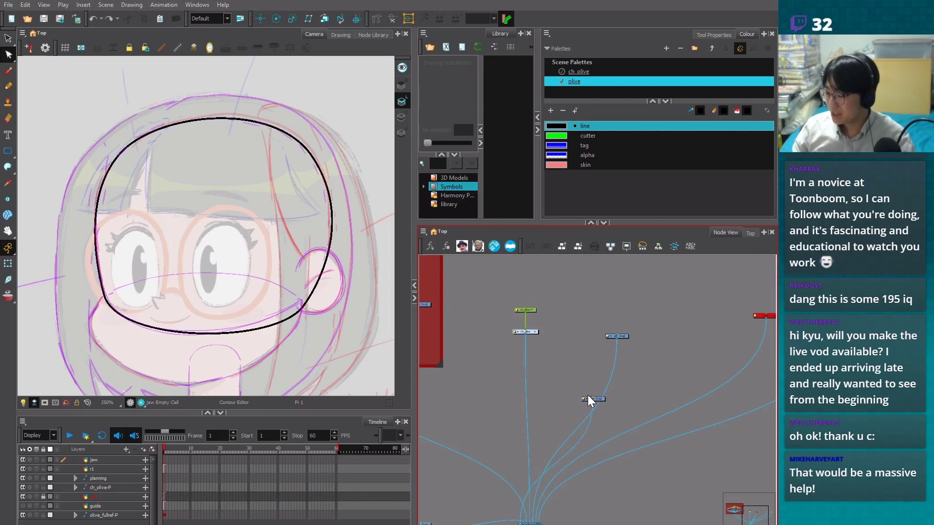
{"action": "key", "text": "Delete"}
Reopen the ch_olive group and add a vector drawing layer named jaw with the head node under head-P selected
{"action": "double_click", "coordinate": [535, 331]}
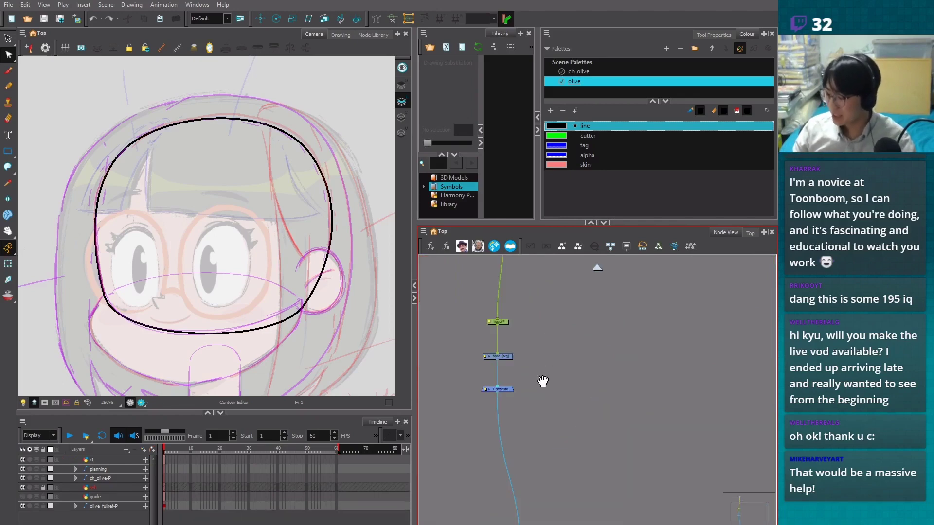
{"action": "scroll", "coordinate": [614, 444], "scroll_direction": "up", "scroll_amount": 1}
{"action": "left_click_drag", "start_coordinate": [591, 477], "coordinate": [591, 437]}
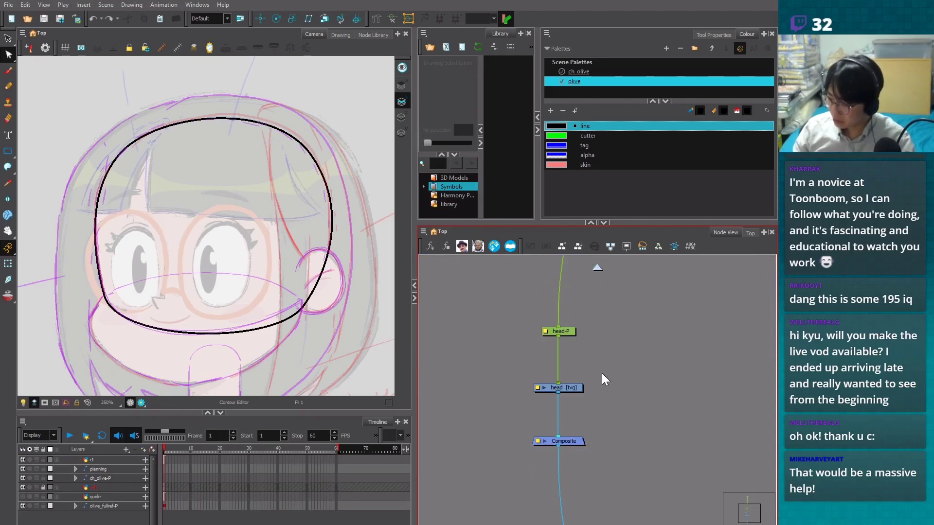
{"action": "left_click_drag", "start_coordinate": [632, 361], "coordinate": [524, 413]}
{"action": "left_click", "coordinate": [635, 385]}
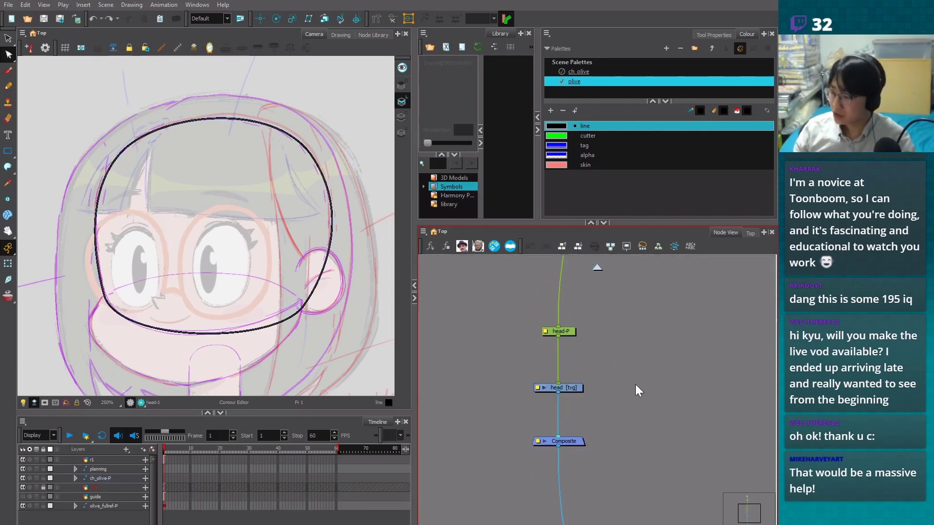
{"action": "left_click_drag", "start_coordinate": [610, 367], "coordinate": [515, 408]}
{"action": "key", "text": "1"}
{"action": "scroll", "coordinate": [535, 402], "scroll_direction": "up", "scroll_amount": 4}
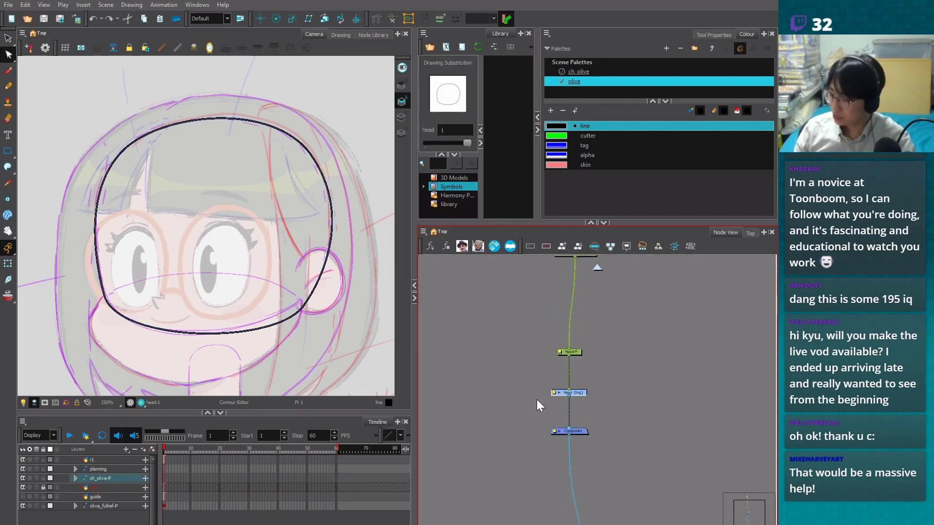
{"action": "left_click_drag", "start_coordinate": [618, 378], "coordinate": [494, 406]}
{"action": "left_click", "coordinate": [140, 452]}
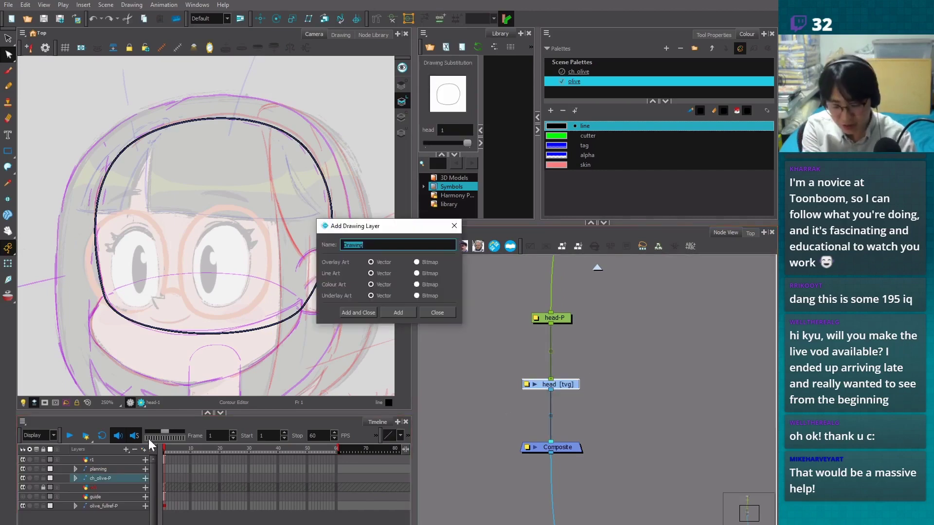
{"action": "type", "text": "jaw"}
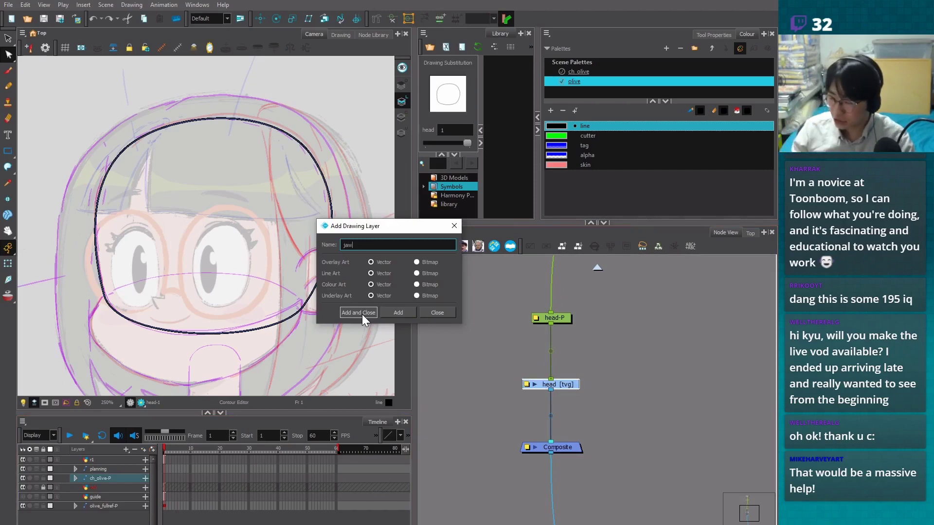
{"action": "left_click", "coordinate": [401, 310]}
{"action": "left_click", "coordinate": [451, 311]}
Rearrange the head and Composite nodes below head-P and move the jaw node up beside head
{"action": "scroll", "coordinate": [641, 437], "scroll_direction": "down", "scroll_amount": 2}
{"action": "left_click_drag", "start_coordinate": [640, 437], "coordinate": [581, 368]}
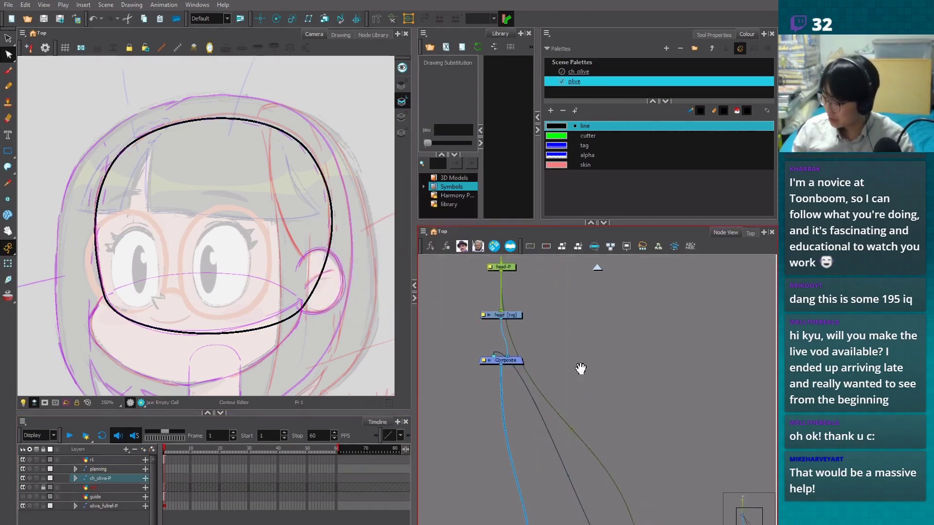
{"action": "left_click_drag", "start_coordinate": [518, 315], "coordinate": [510, 312]}
{"action": "left_click_drag", "start_coordinate": [514, 363], "coordinate": [505, 382]}
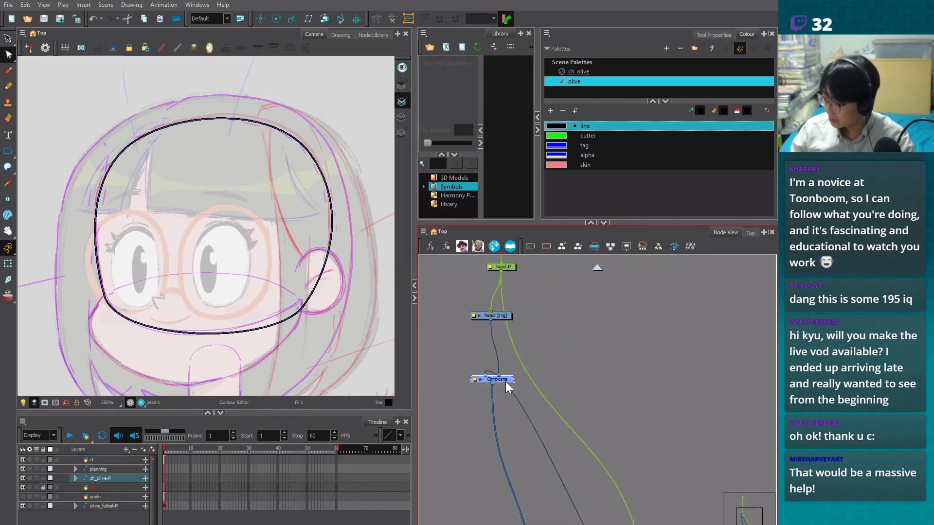
{"action": "scroll", "coordinate": [580, 422], "scroll_direction": "down", "scroll_amount": 1}
{"action": "left_click_drag", "start_coordinate": [515, 331], "coordinate": [514, 342]}
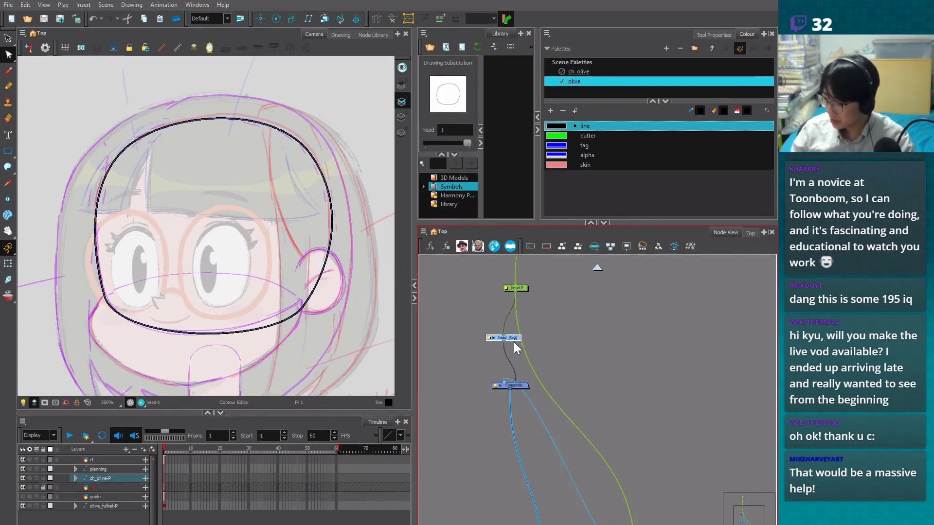
{"action": "scroll", "coordinate": [600, 408], "scroll_direction": "down", "scroll_amount": 1}
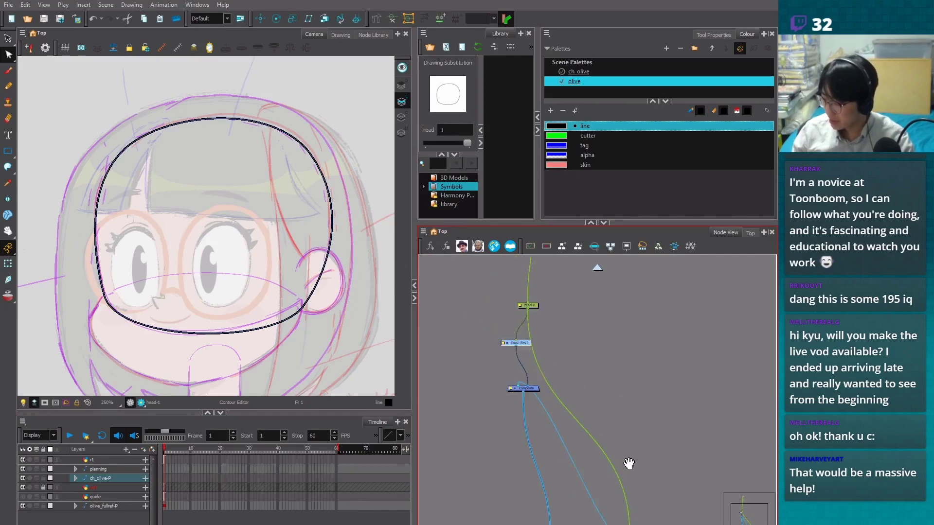
{"action": "left_click_drag", "start_coordinate": [643, 504], "coordinate": [621, 445]}
{"action": "left_click_drag", "start_coordinate": [612, 480], "coordinate": [547, 289]}
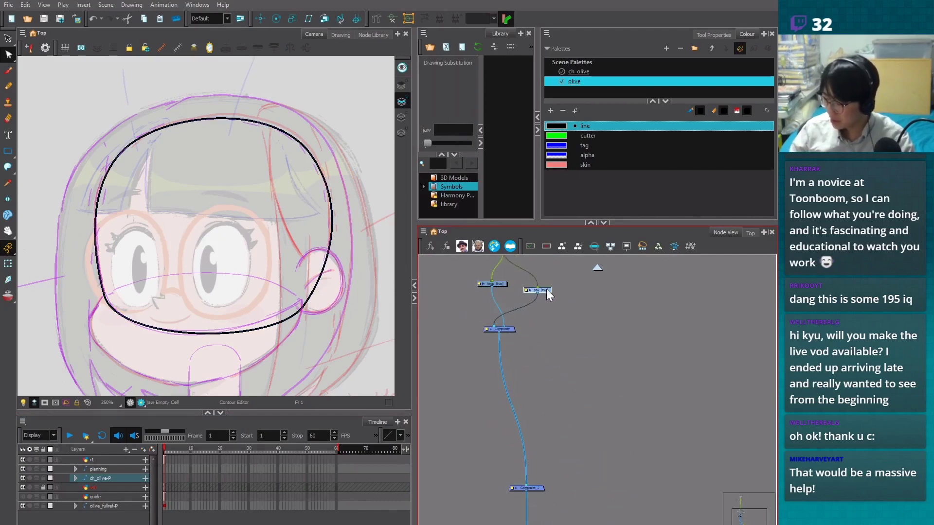
{"action": "scroll", "coordinate": [589, 408], "scroll_direction": "up", "scroll_amount": 2}
{"action": "key", "text": "1"}
{"action": "key", "text": "1"}
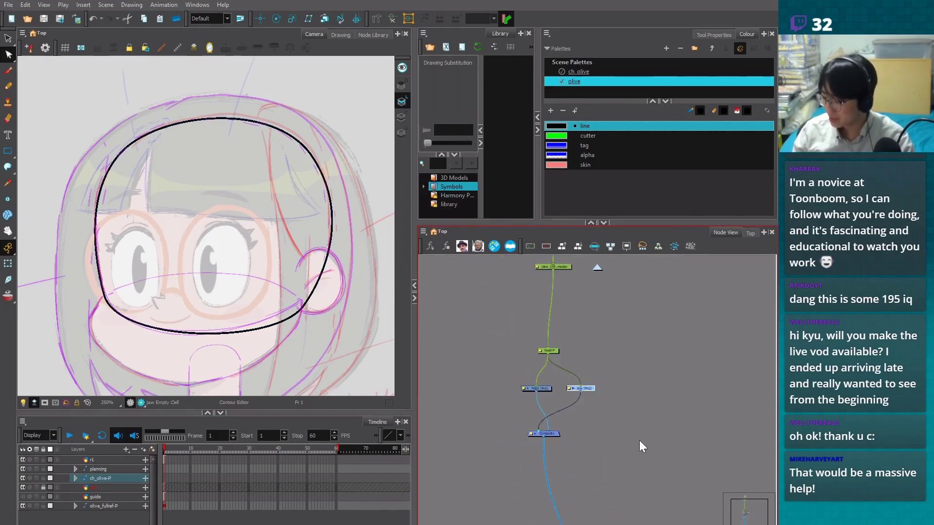
Undo the jaw node's move and examine its connections within the whole ch_olive network
{"action": "key", "text": "ctrl+z"}
{"action": "key", "text": "1"}
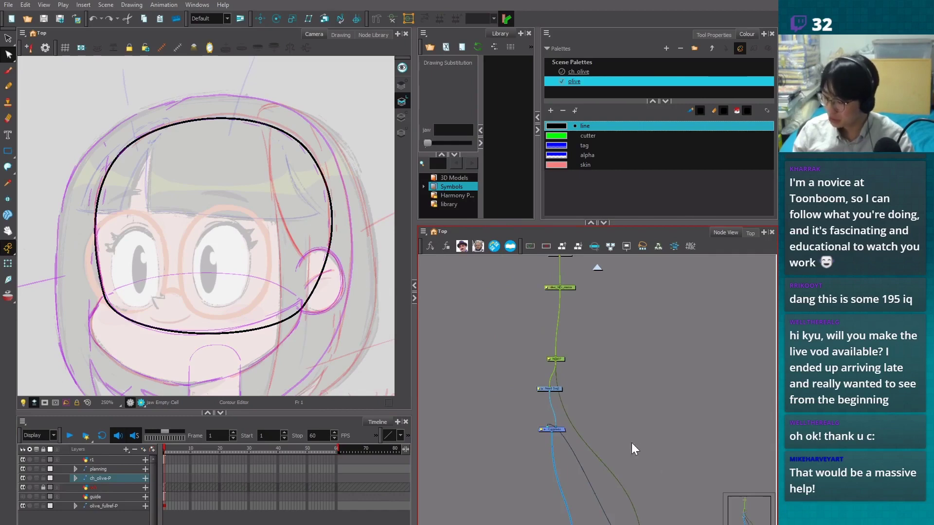
{"action": "key", "text": "2"}
{"action": "key", "text": "2"}
{"action": "left_click_drag", "start_coordinate": [642, 467], "coordinate": [620, 322]}
{"action": "key", "text": "1"}
{"action": "scroll", "coordinate": [626, 408], "scroll_direction": "down", "scroll_amount": 2}
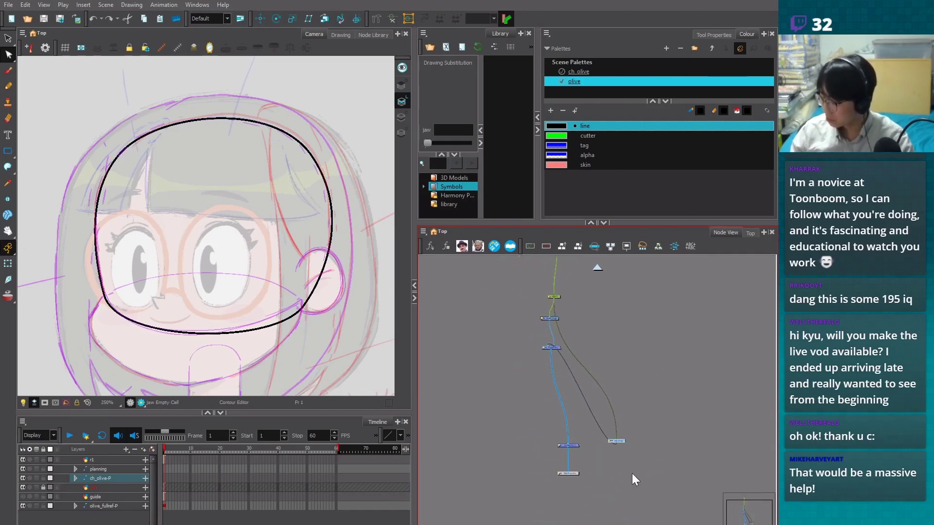
{"action": "scroll", "coordinate": [631, 474], "scroll_direction": "down", "scroll_amount": 2}
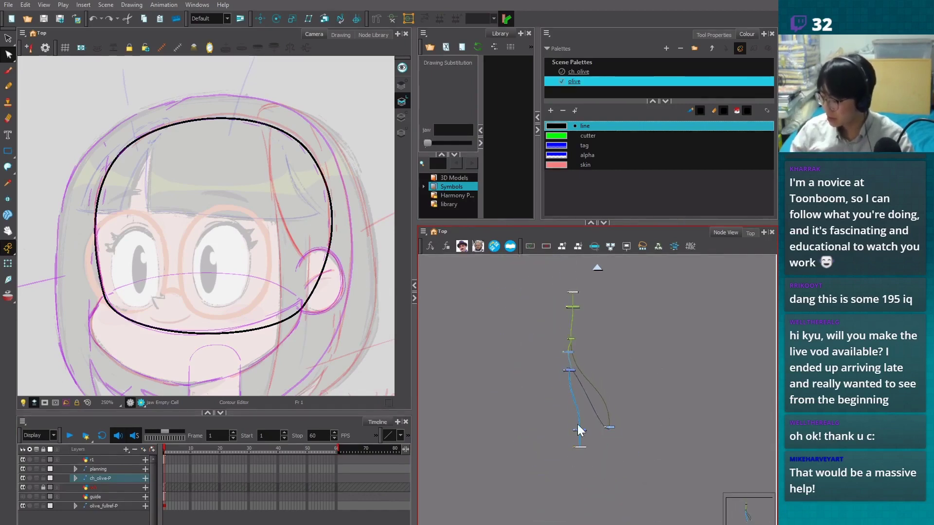
Place the jaw node beside the head node once more, and undo that placement
{"action": "mouse_move", "coordinate": [549, 283]}
{"action": "left_mouse_down"}
{"action": "mouse_move", "coordinate": [589, 491]}
{"action": "mouse_move", "coordinate": [605, 524]}
{"action": "left_mouse_up"}
{"action": "left_click", "coordinate": [655, 483]}
{"action": "left_click_drag", "start_coordinate": [648, 500], "coordinate": [597, 445]}
{"action": "scroll", "coordinate": [501, 422], "scroll_direction": "up", "scroll_amount": 1}
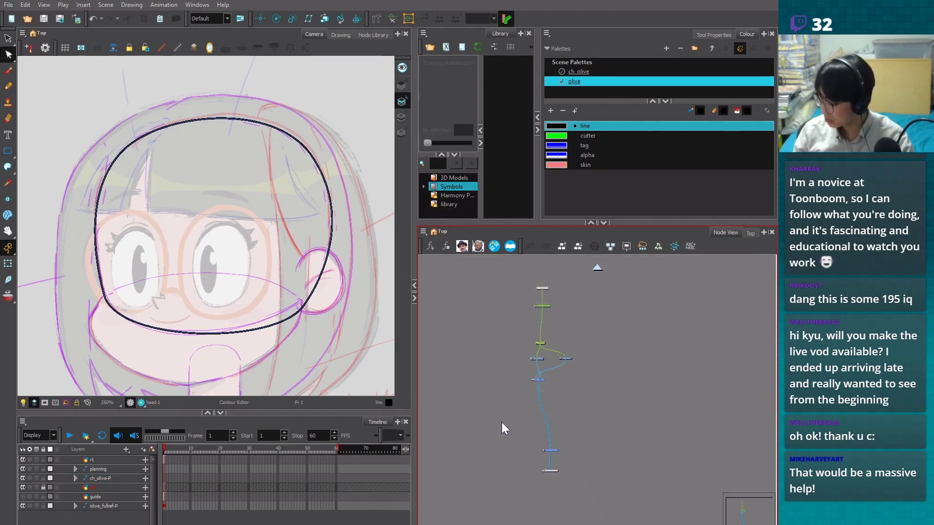
{"action": "key", "text": "2"}
{"action": "key", "text": "1"}
{"action": "left_click_drag", "start_coordinate": [607, 391], "coordinate": [620, 399]}
{"action": "key", "text": "ctrl+z"}
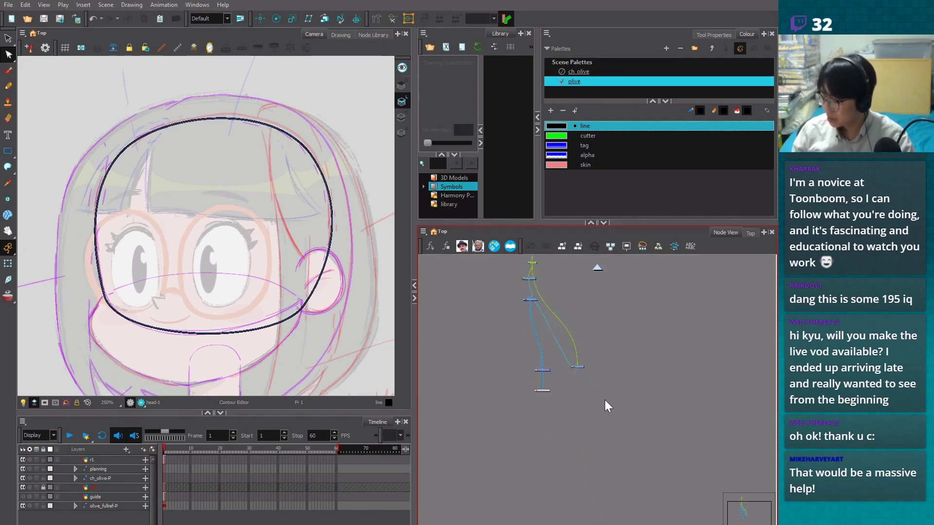
Select the jaw node at the end of its long cables and undo the addition of the jaw layer
{"action": "scroll", "coordinate": [537, 376], "scroll_direction": "up", "scroll_amount": 3}
{"action": "left_click", "coordinate": [545, 479]}
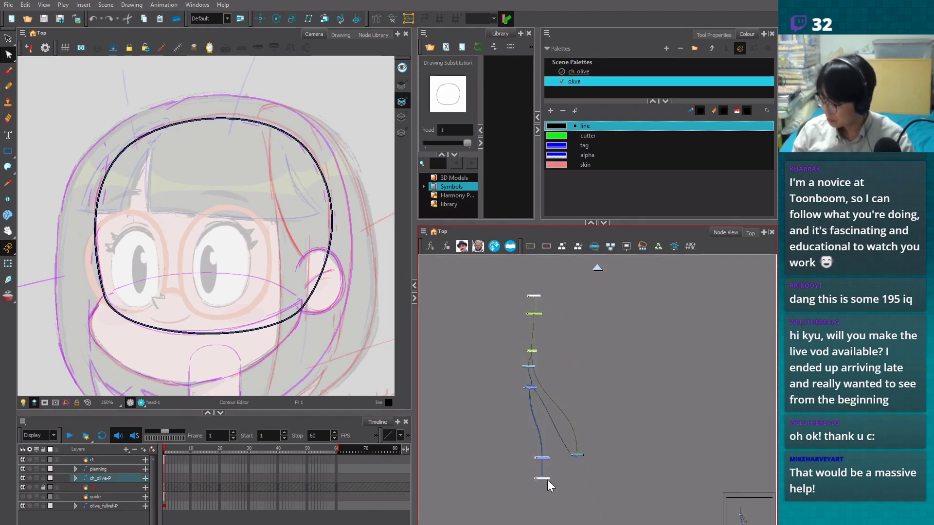
{"action": "left_click", "coordinate": [595, 432]}
{"action": "scroll", "coordinate": [574, 403], "scroll_direction": "up", "scroll_amount": 2}
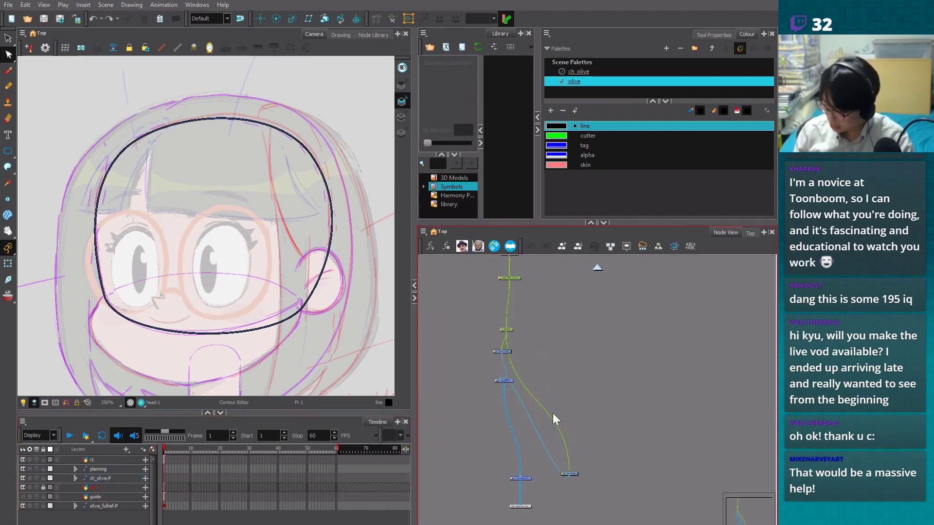
{"action": "left_click", "coordinate": [577, 474]}
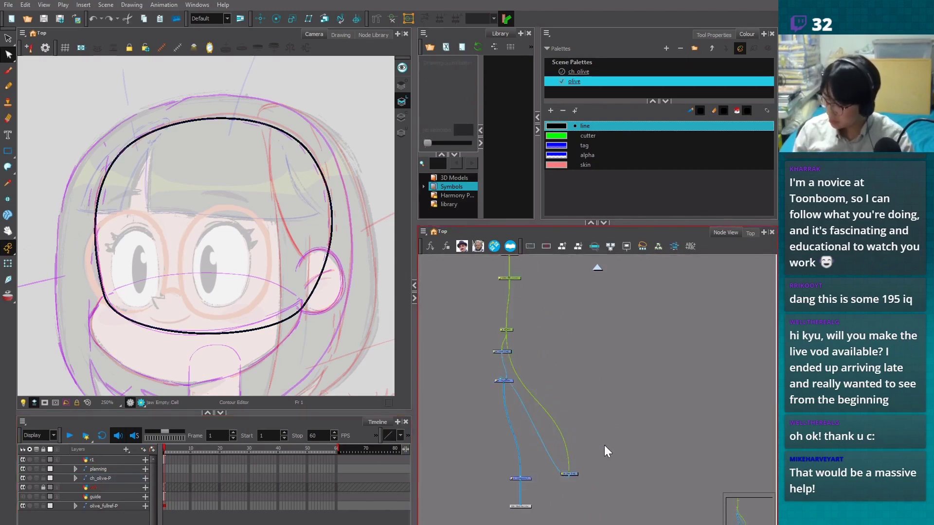
{"action": "key", "text": "ctrl+z"}
{"action": "key", "text": "ctrl+z"}
{"action": "scroll", "coordinate": [584, 413], "scroll_direction": "up", "scroll_amount": 2}
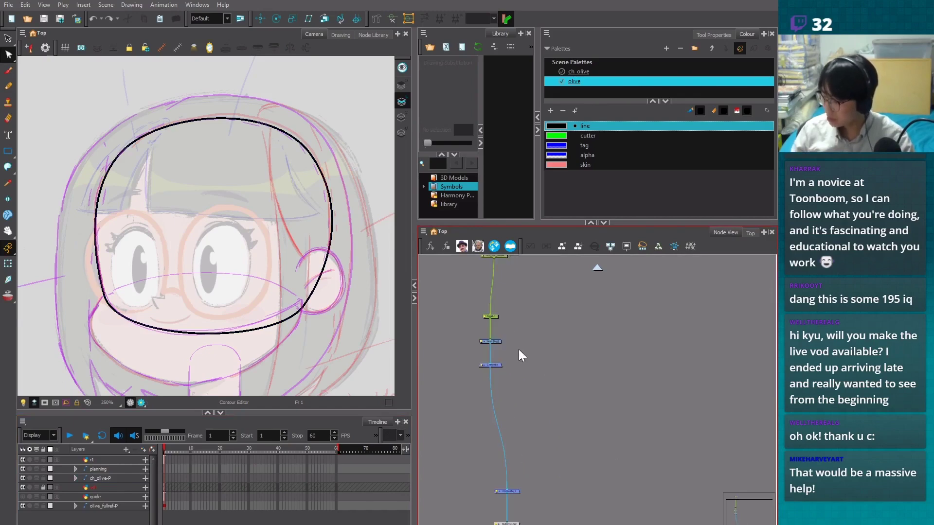
Select the head node in the ch_olive network and add a new vector drawing layer named jaw
{"action": "left_click_drag", "start_coordinate": [545, 375], "coordinate": [643, 422]}
{"action": "scroll", "coordinate": [597, 377], "scroll_direction": "up", "scroll_amount": 1}
{"action": "left_click", "coordinate": [575, 382]}
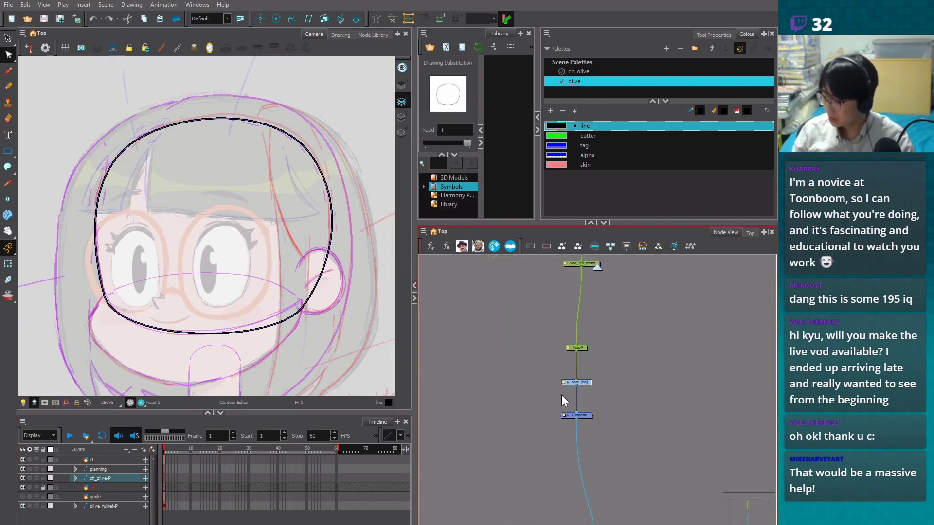
{"action": "scroll", "coordinate": [561, 394], "scroll_direction": "up", "scroll_amount": 1}
{"action": "left_click", "coordinate": [143, 450]}
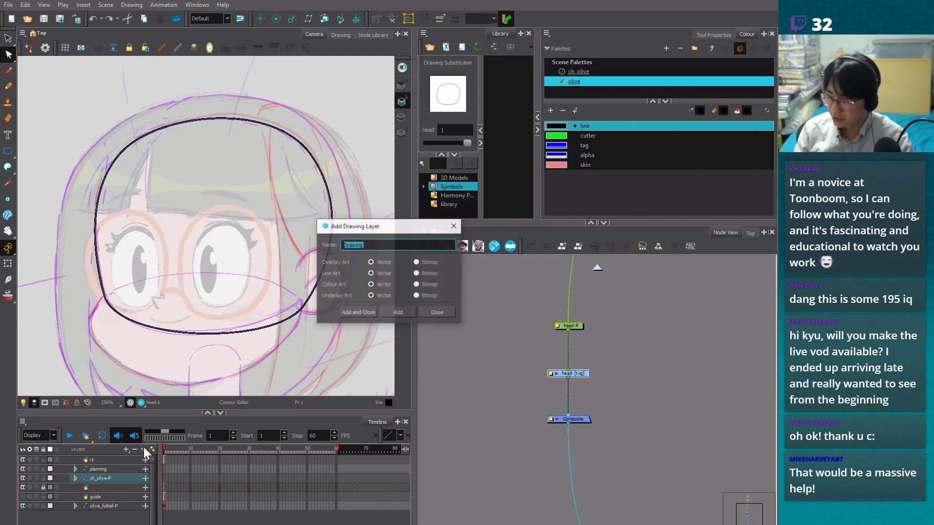
{"action": "type", "text": "jaw"}
{"action": "left_click", "coordinate": [406, 312]}
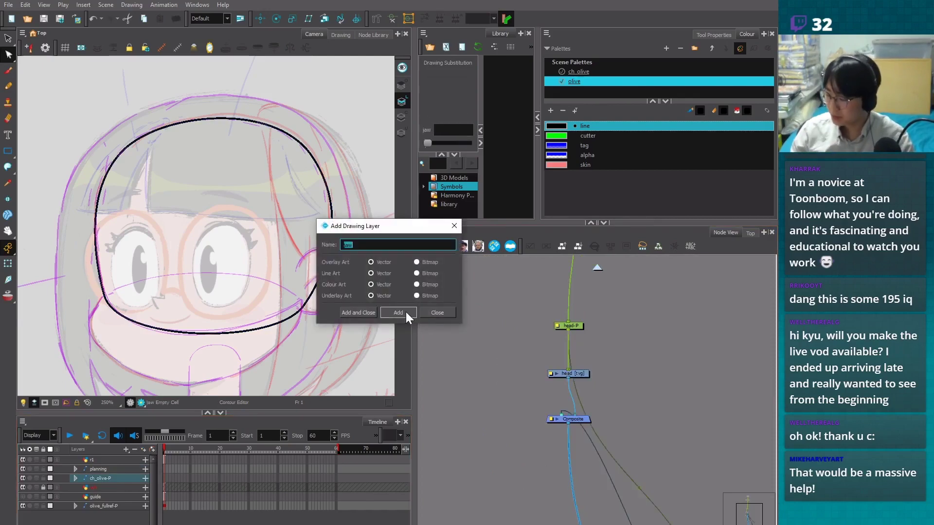
{"action": "left_click", "coordinate": [443, 311]}
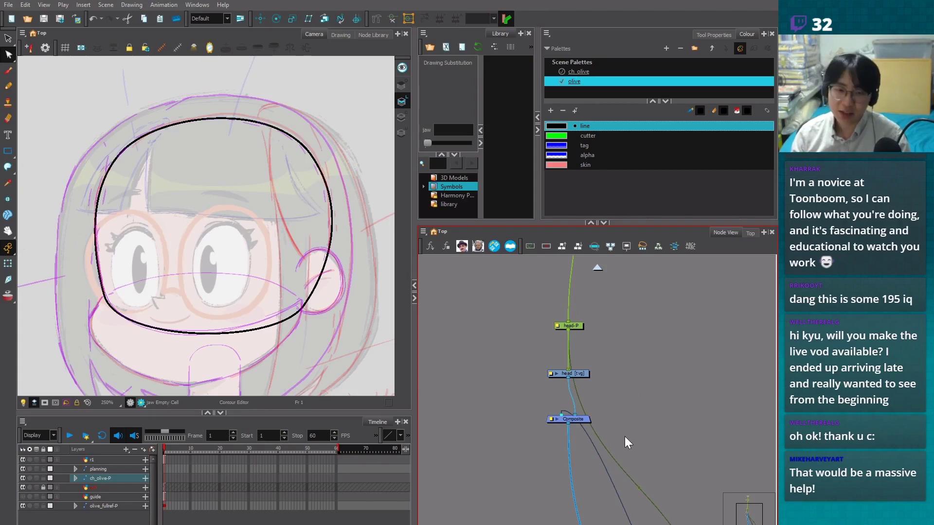
Move the jaw node beside the head node, above Composite, and raise the head-P node to leave room
{"action": "key", "text": "o"}
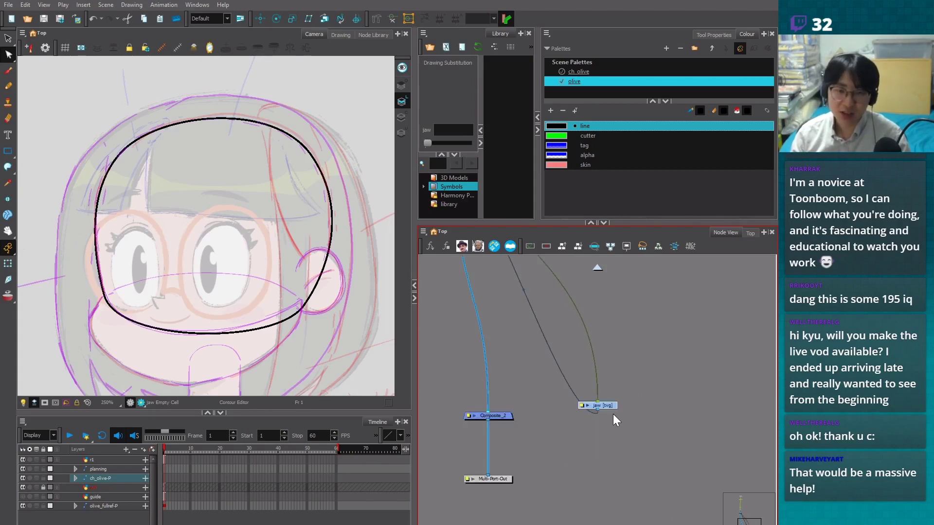
{"action": "left_click_drag", "start_coordinate": [611, 407], "coordinate": [522, 354]}
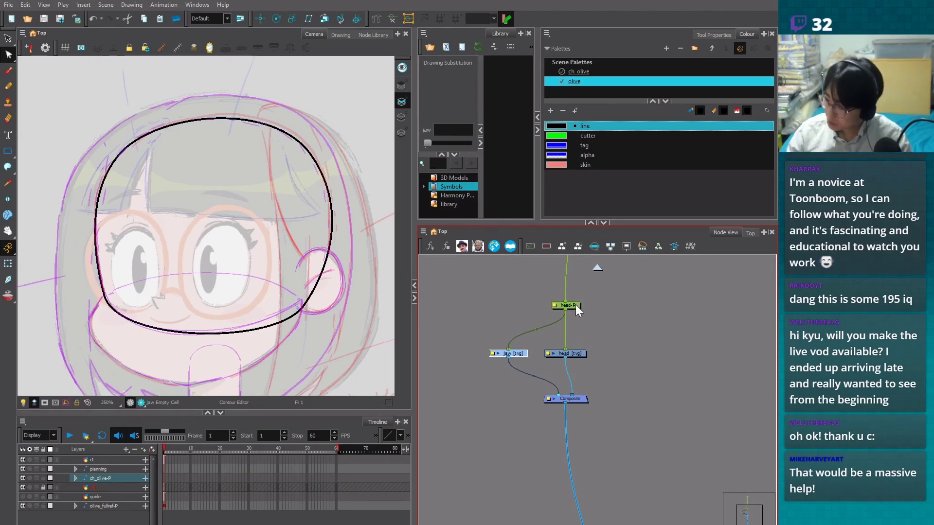
{"action": "left_click_drag", "start_coordinate": [576, 305], "coordinate": [575, 281]}
{"action": "left_click_drag", "start_coordinate": [592, 315], "coordinate": [607, 343]}
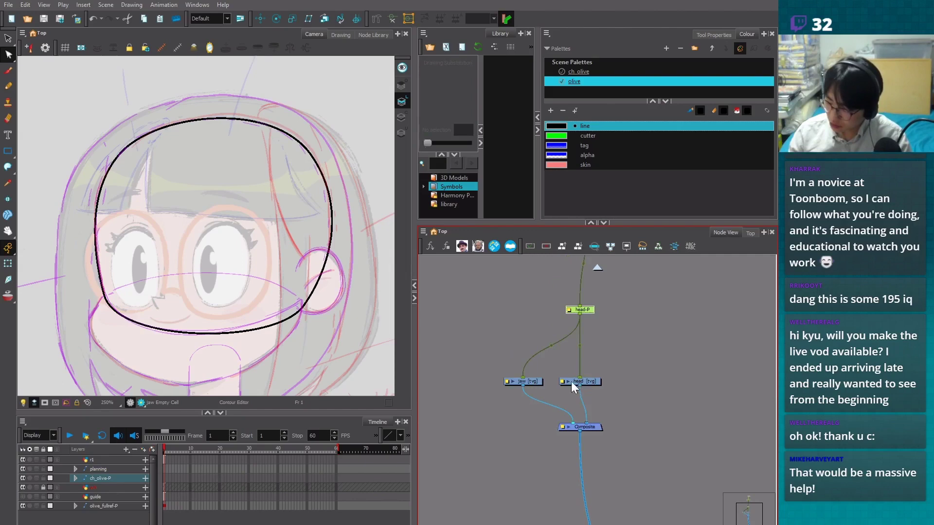
Shift the head and jaw nodes sideways so they sit evenly on either side below head-P
{"action": "left_click_drag", "start_coordinate": [338, 342], "coordinate": [333, 317]}
{"action": "scroll", "coordinate": [333, 317], "scroll_direction": "up", "scroll_amount": 2}
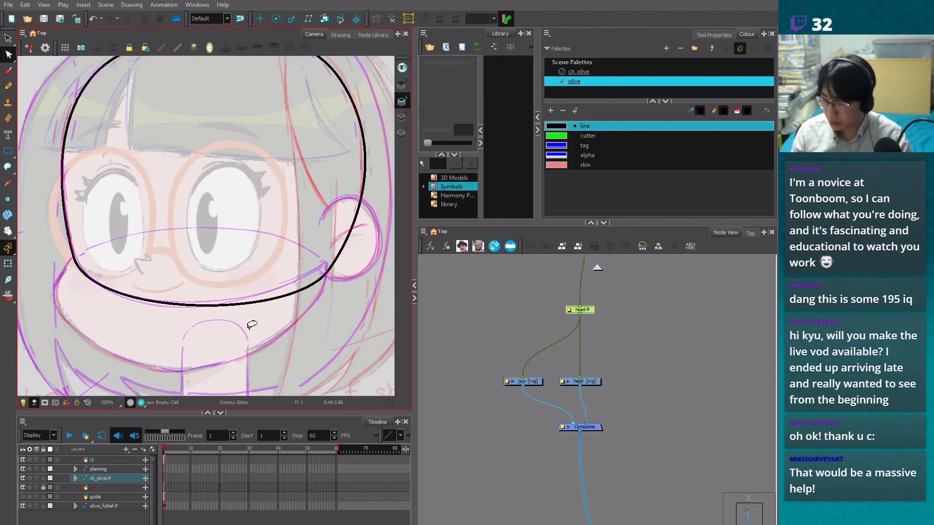
{"action": "left_click", "coordinate": [597, 381]}
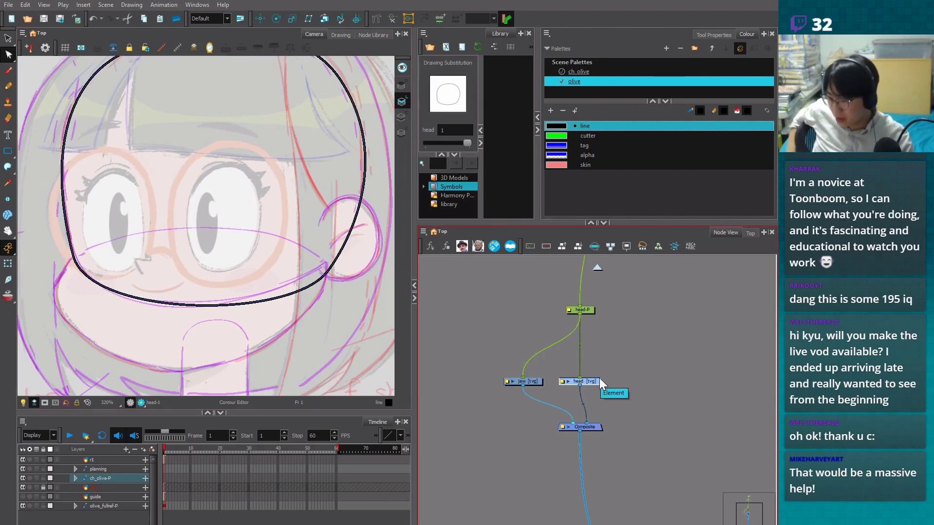
{"action": "left_click", "coordinate": [533, 380]}
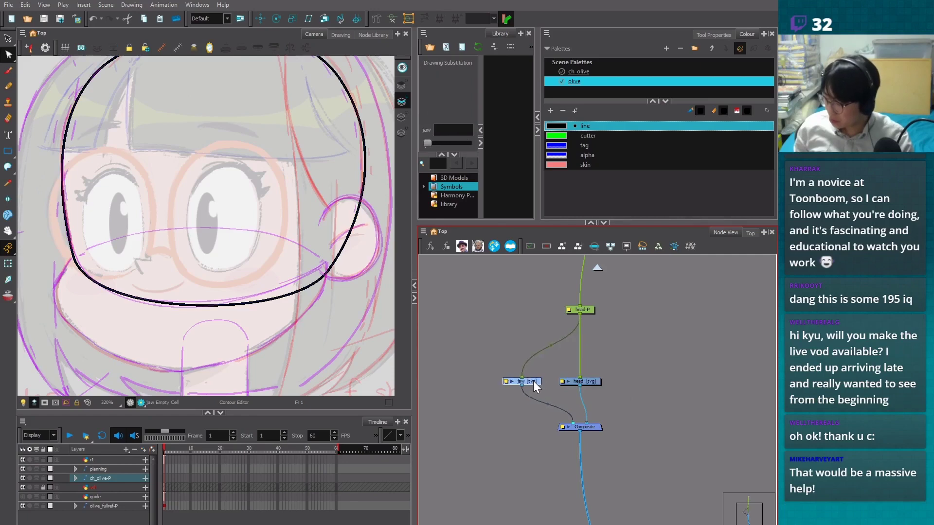
{"action": "left_click_drag", "start_coordinate": [591, 381], "coordinate": [605, 381]}
{"action": "left_click_drag", "start_coordinate": [532, 382], "coordinate": [548, 383]}
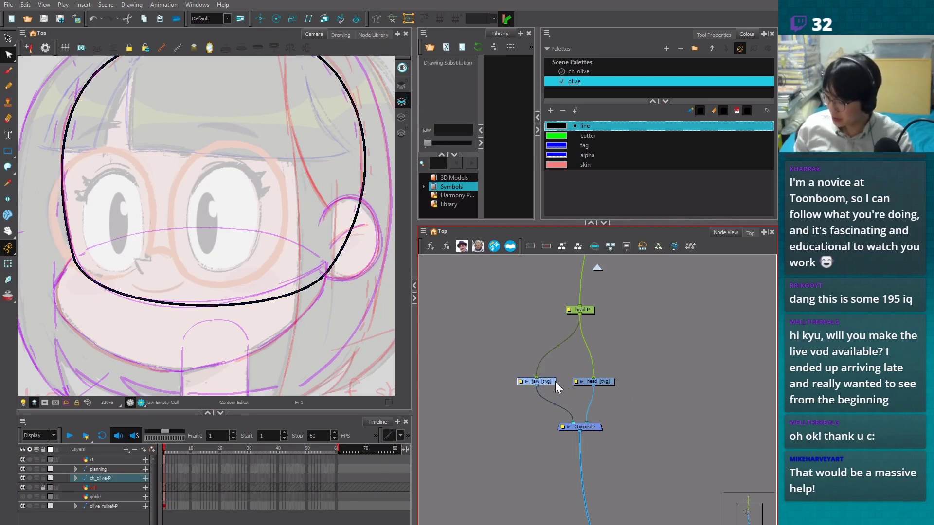
Try a rectangle over the lower face in the jaw drawing and undo it
{"action": "left_click", "coordinate": [9, 151]}
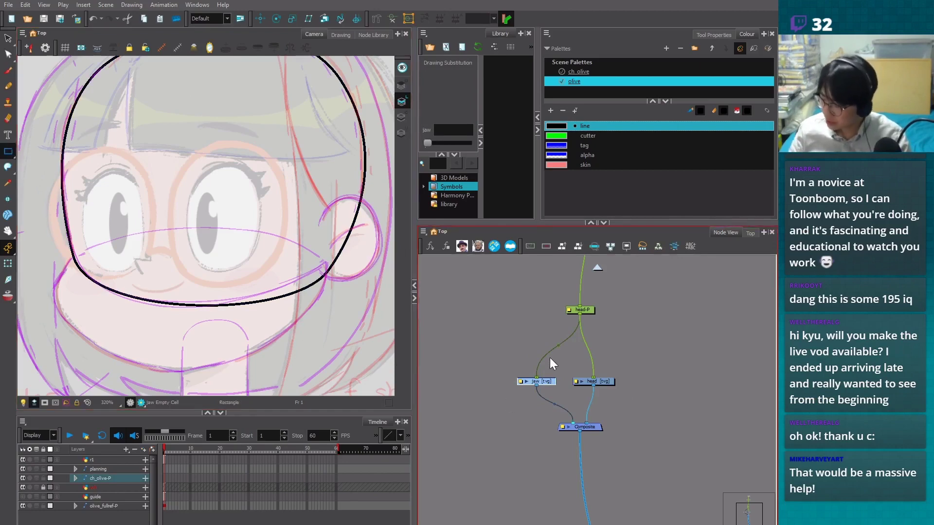
{"action": "key", "text": "alt+s"}
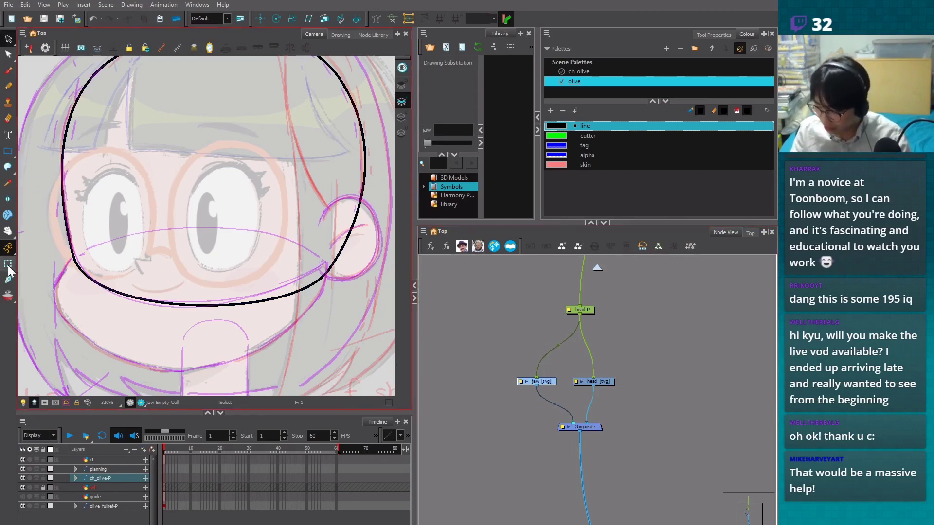
{"action": "left_click", "coordinate": [8, 151]}
{"action": "left_click_drag", "start_coordinate": [104, 242], "coordinate": [228, 332]}
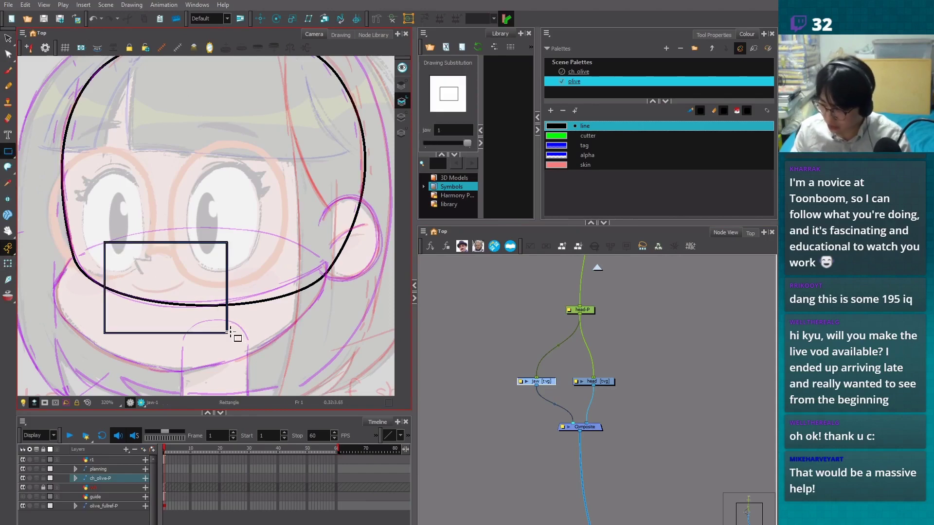
{"action": "key", "text": "ctrl+z"}
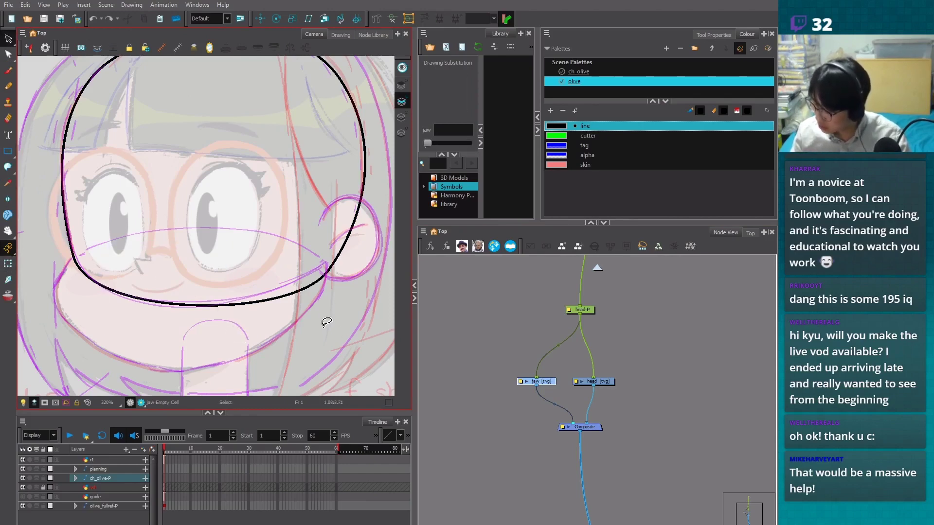
Reselect the jaw node and draw a small black rectangle over the mouth area of the face
{"action": "key", "text": "alt+s"}
{"action": "left_click", "coordinate": [602, 368]}
{"action": "left_click", "coordinate": [596, 381]}
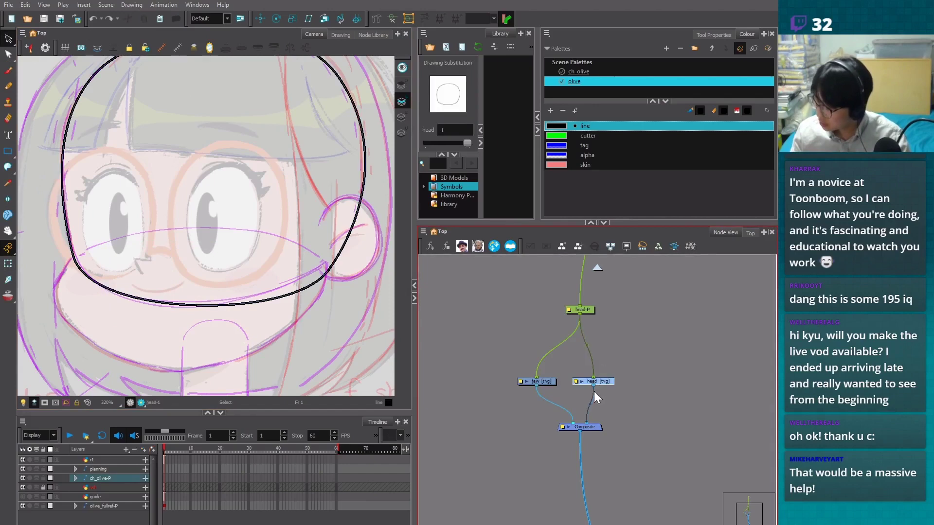
{"action": "left_click", "coordinate": [537, 381]}
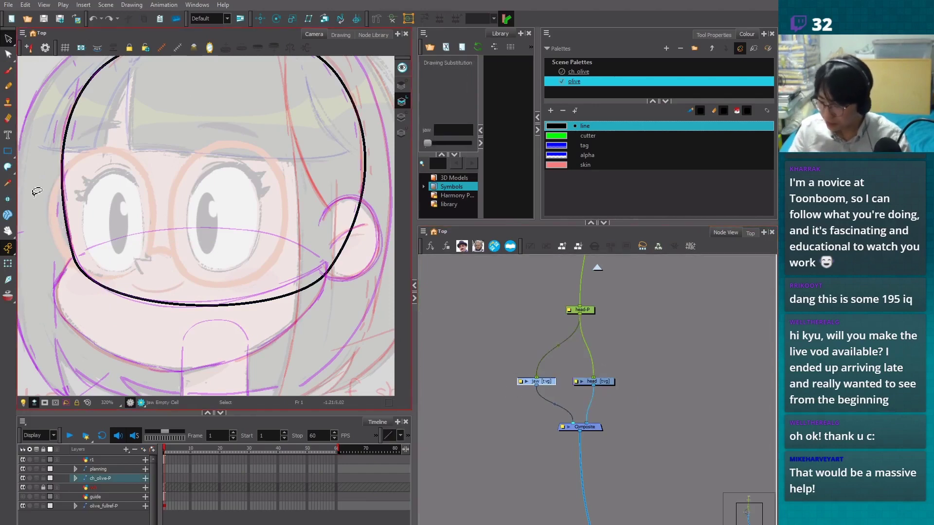
{"action": "left_click", "coordinate": [9, 152]}
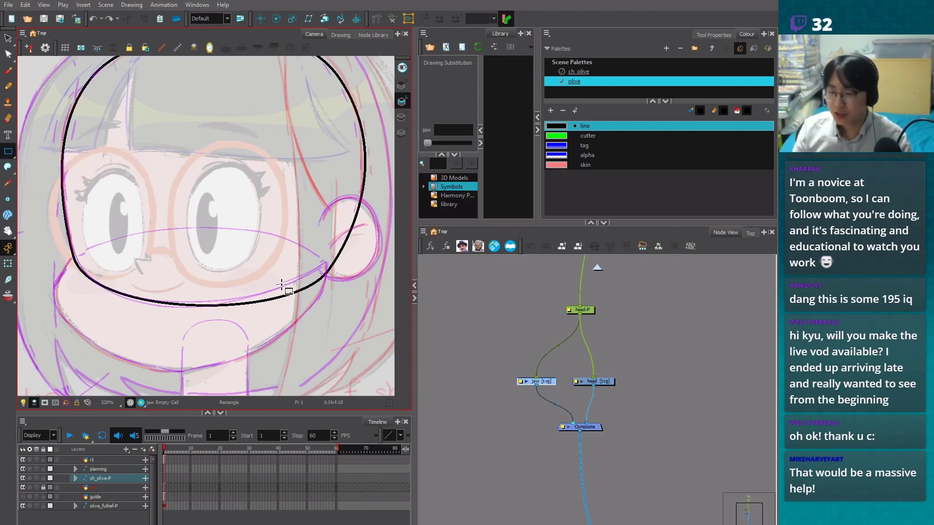
{"action": "key", "text": "1"}
{"action": "key", "text": "space"}
{"action": "left_click_drag", "start_coordinate": [280, 307], "coordinate": [280, 313]}
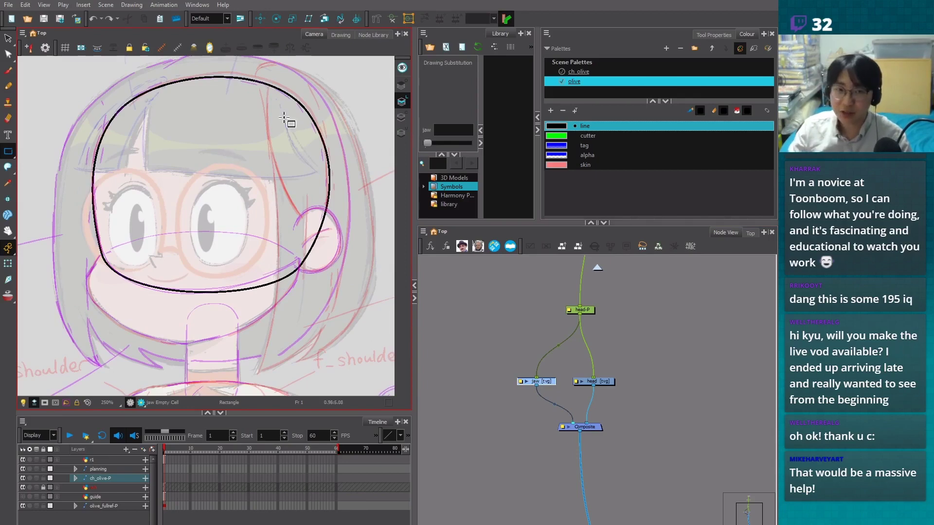
{"action": "mouse_move", "coordinate": [150, 244]}
{"action": "left_mouse_down"}
{"action": "mouse_move", "coordinate": [227, 320]}
{"action": "mouse_move", "coordinate": [276, 307]}
{"action": "mouse_move", "coordinate": [296, 281]}
{"action": "left_mouse_up"}
Try reshaping the jaw rectangle by pulling its corners to the cheek and chin guides, and undo those point edits
{"action": "key", "text": "alt+q"}
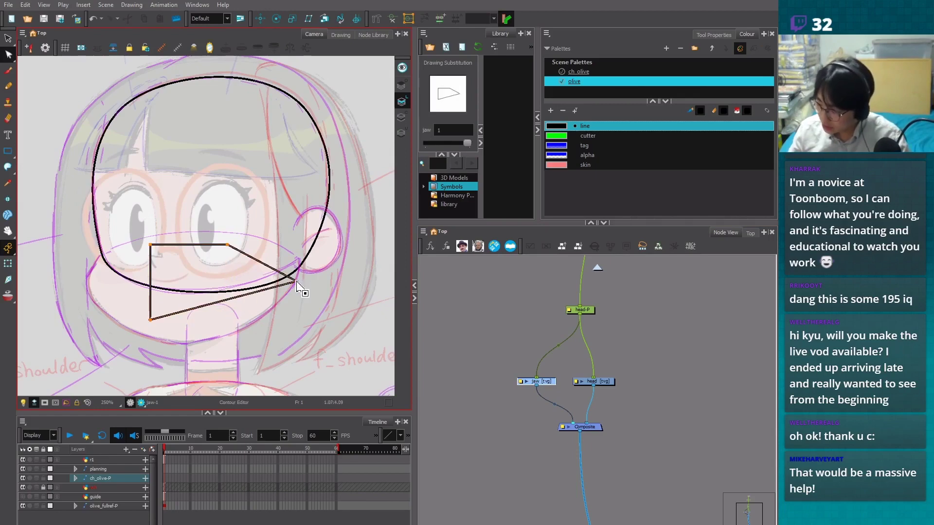
{"action": "left_click_drag", "start_coordinate": [150, 245], "coordinate": [89, 321]}
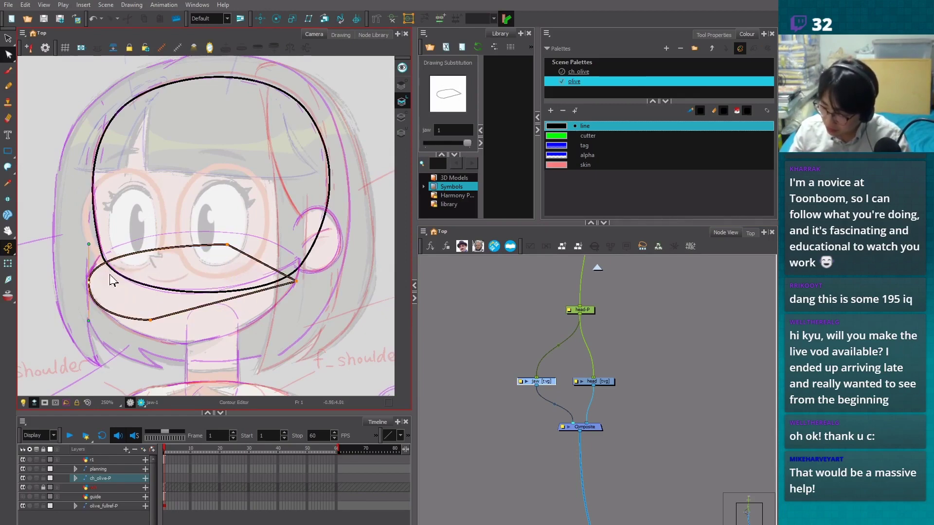
{"action": "left_click_drag", "start_coordinate": [150, 320], "coordinate": [184, 342]}
{"action": "key", "text": "ctrl+z"}
{"action": "key", "text": "ctrl+z"}
{"action": "key", "text": "ctrl+z"}
{"action": "key", "text": "ctrl+z"}
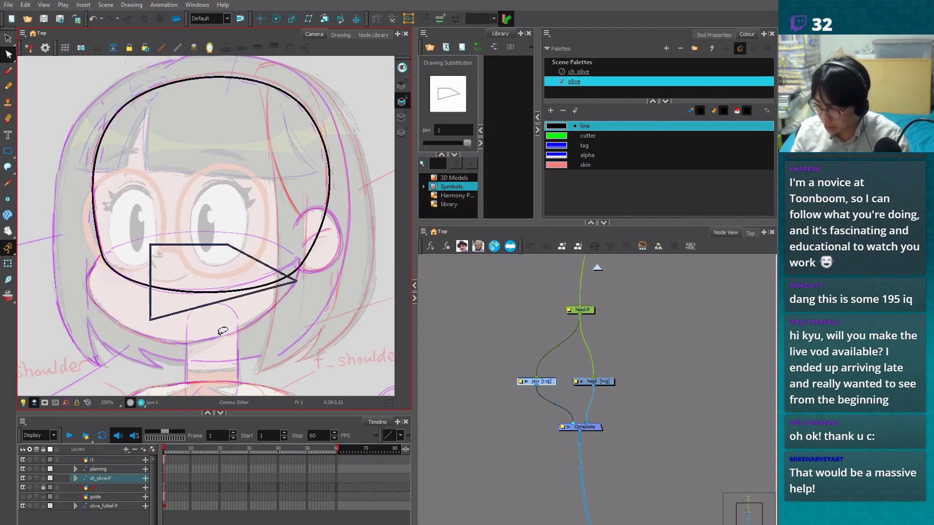
Move the rectangle's four corners to the top, both sides and chin of the jaw guide, and curve the chin point
{"action": "left_click", "coordinate": [233, 304]}
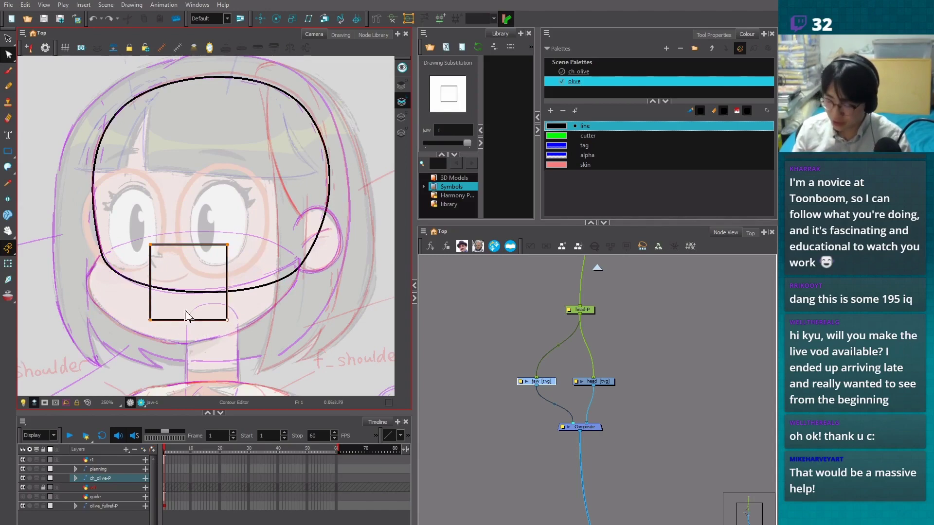
{"action": "left_click_drag", "start_coordinate": [227, 320], "coordinate": [295, 279]}
{"action": "left_click_drag", "start_coordinate": [227, 244], "coordinate": [206, 231]}
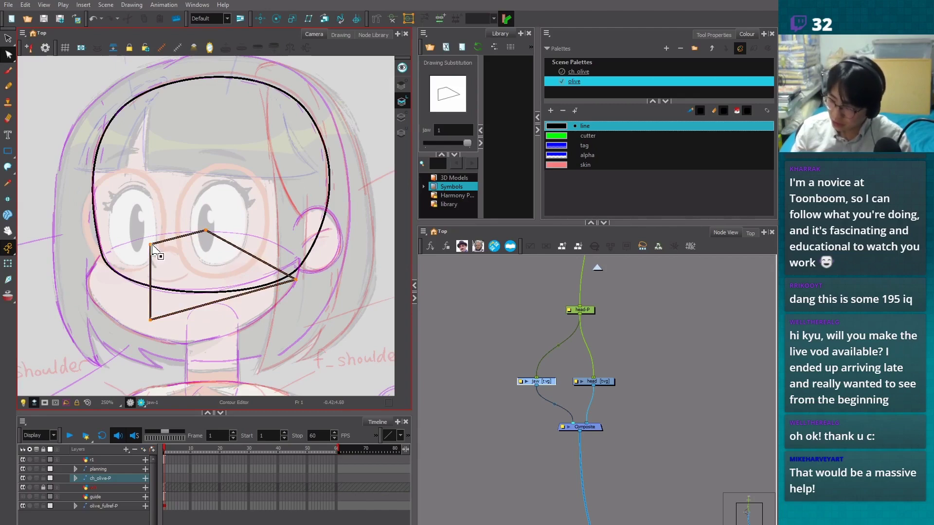
{"action": "left_click_drag", "start_coordinate": [151, 244], "coordinate": [86, 281]}
{"action": "left_click_drag", "start_coordinate": [151, 320], "coordinate": [225, 306]}
{"action": "key", "text": "space"}
{"action": "key", "text": "2"}
{"action": "left_click_drag", "start_coordinate": [196, 347], "coordinate": [216, 353]}
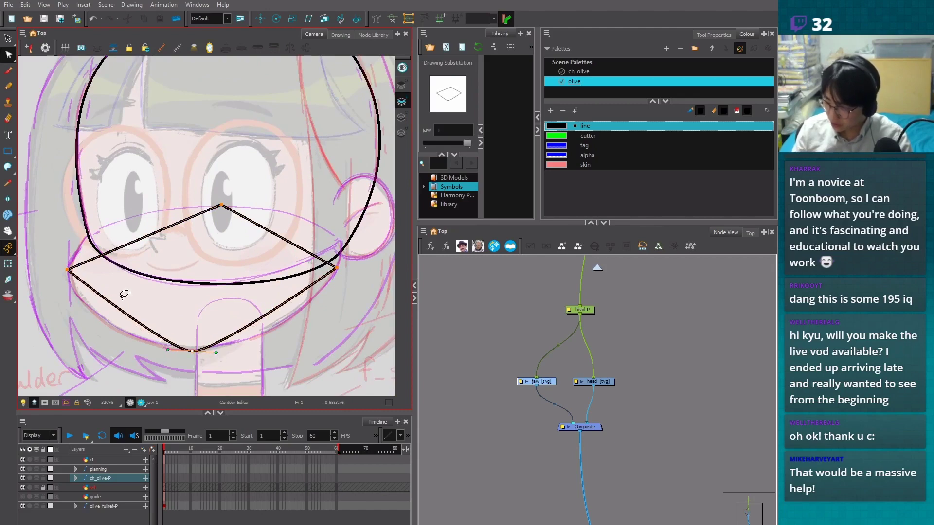
Align the jaw's top point with the guide and round the outline at both side points and the top
{"action": "left_click_drag", "start_coordinate": [221, 205], "coordinate": [199, 209]}
{"action": "mouse_move", "coordinate": [68, 270]}
{"action": "left_mouse_down"}
{"action": "mouse_move", "coordinate": [69, 303]}
{"action": "mouse_move", "coordinate": [71, 271]}
{"action": "left_mouse_up"}
{"action": "left_click_drag", "start_coordinate": [70, 305], "coordinate": [71, 321]}
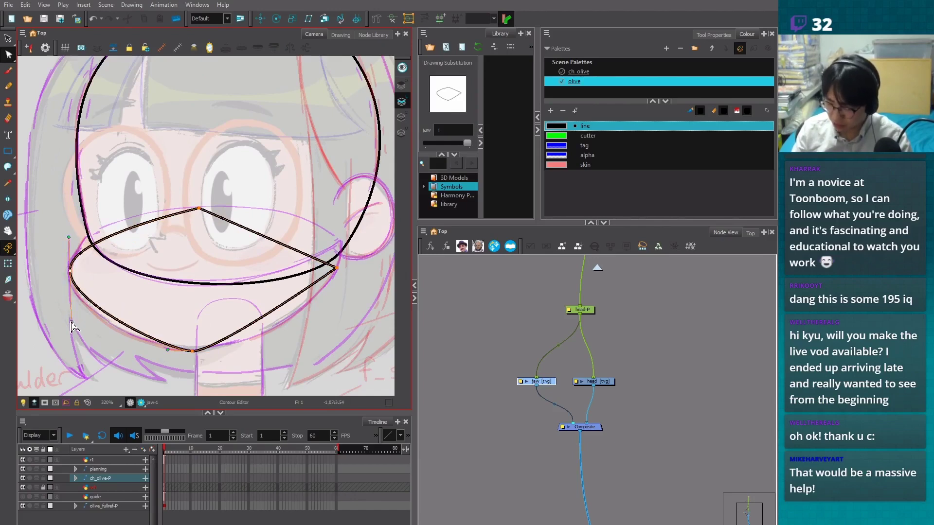
{"action": "left_click_drag", "start_coordinate": [337, 268], "coordinate": [339, 299]}
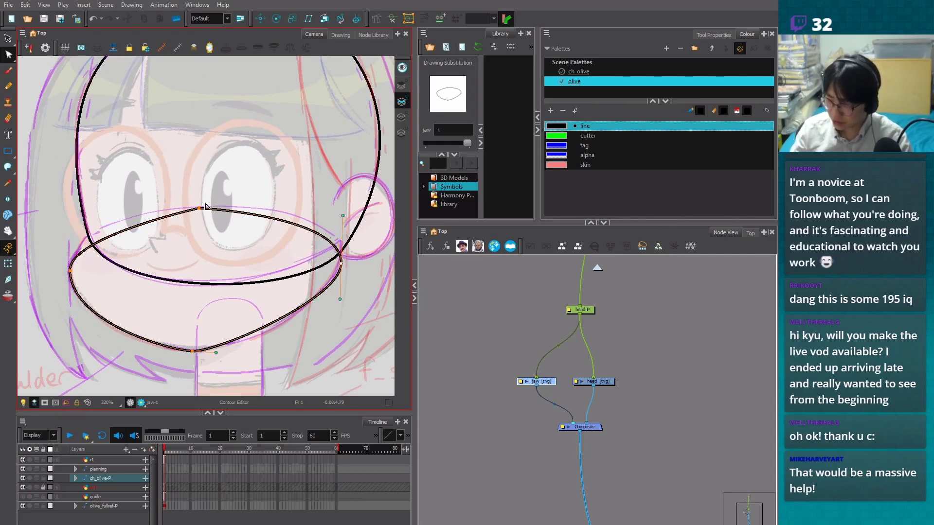
{"action": "left_click", "coordinate": [191, 208]}
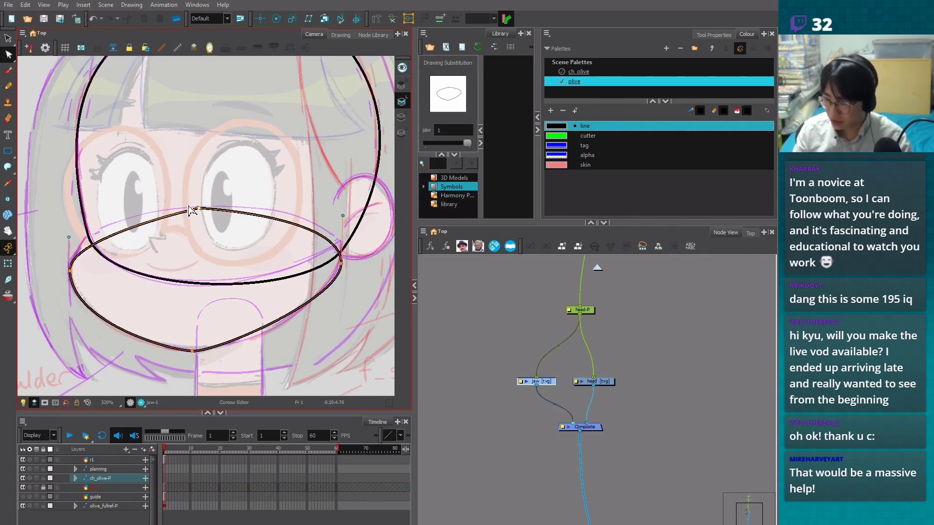
{"action": "left_click_drag", "start_coordinate": [190, 210], "coordinate": [154, 208]}
{"action": "left_click", "coordinate": [67, 237]}
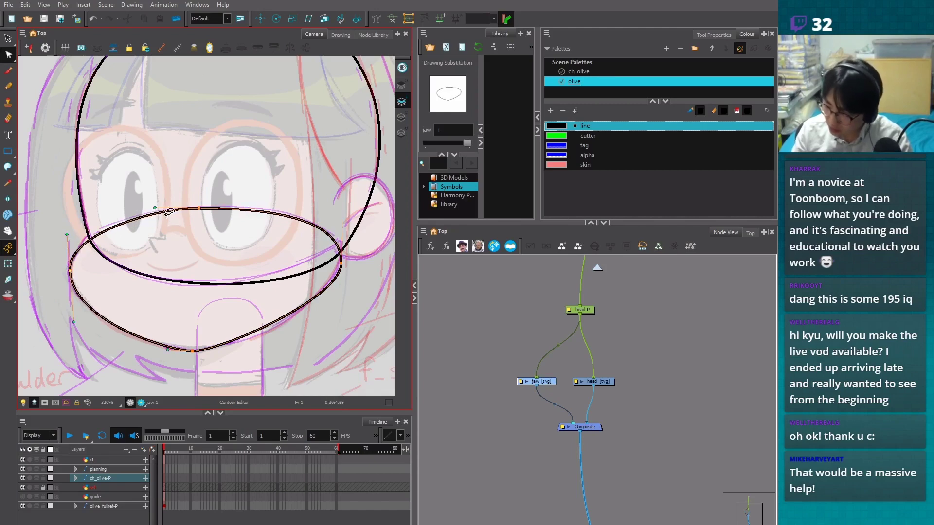
Fine-tune the chin point and the ear-side point with their curve handles to follow the planning sketch
{"action": "left_click", "coordinate": [192, 350]}
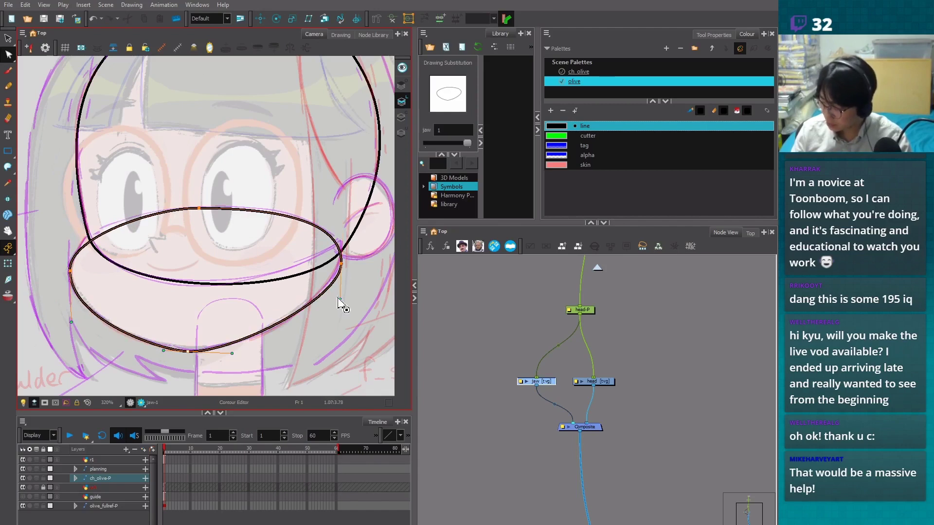
{"action": "left_click", "coordinate": [341, 263]}
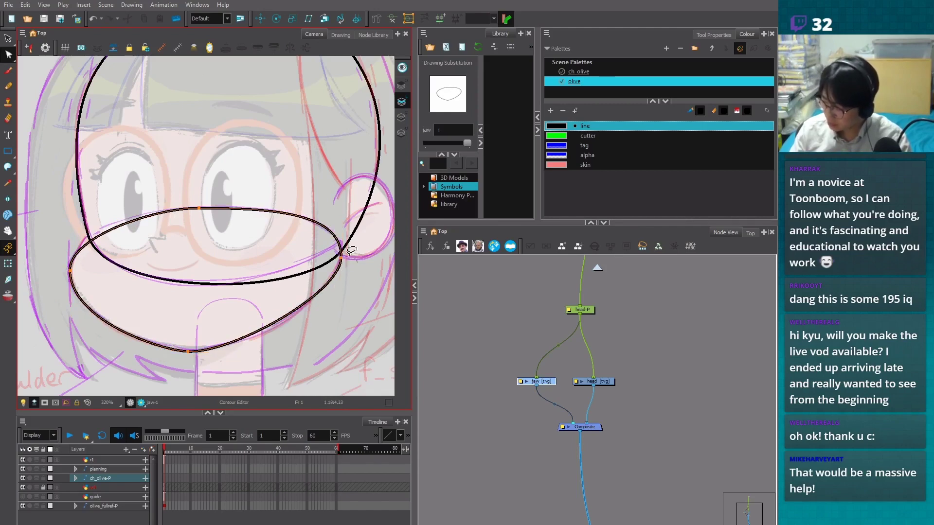
{"action": "left_click_drag", "start_coordinate": [346, 246], "coordinate": [334, 263]}
{"action": "left_click_drag", "start_coordinate": [340, 298], "coordinate": [338, 303]}
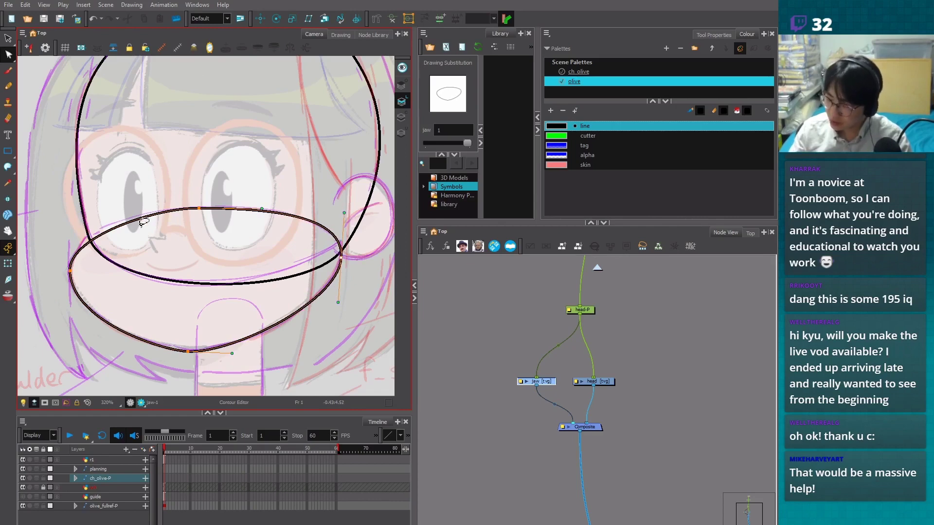
Try moving the jaw outline's top point over to the cheek-side upper curve, and undo the point edits
{"action": "left_click_drag", "start_coordinate": [157, 226], "coordinate": [185, 240]}
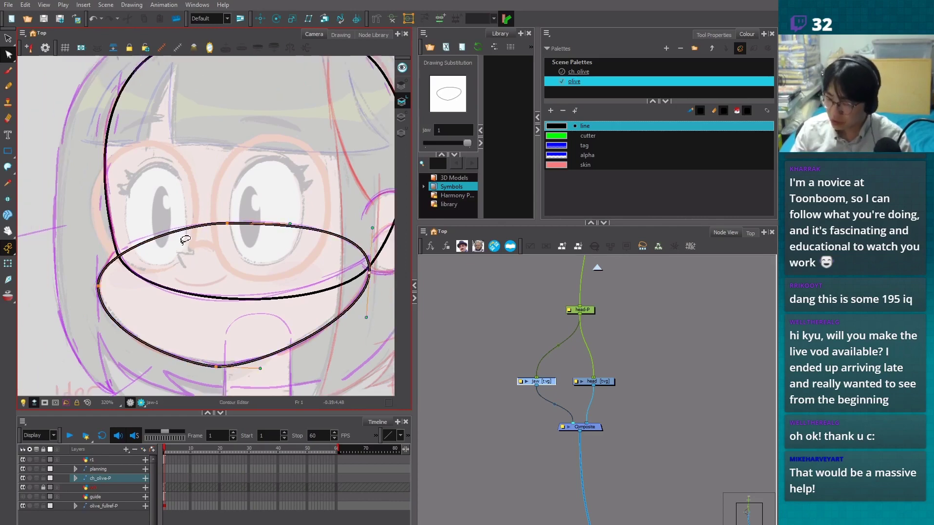
{"action": "left_click", "coordinate": [148, 245]}
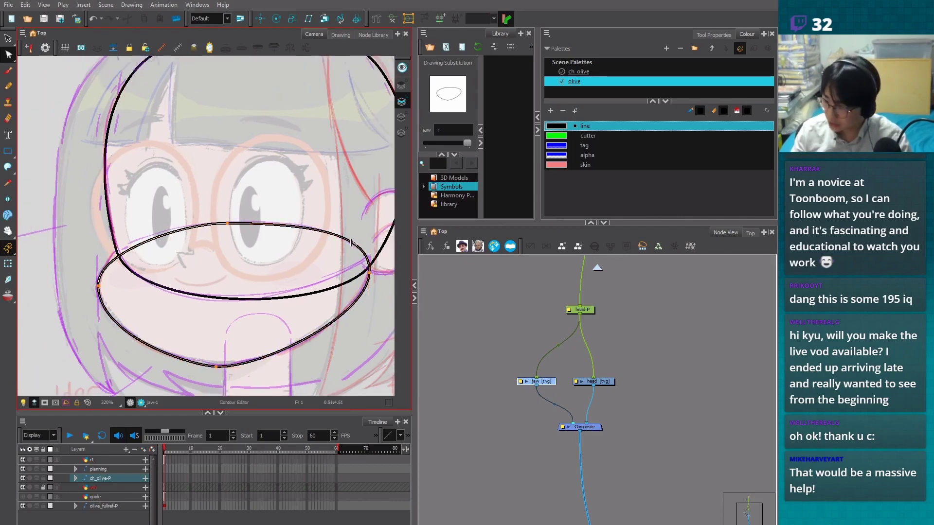
{"action": "left_click", "coordinate": [334, 234], "text": "ctrl"}
{"action": "left_click_drag", "start_coordinate": [227, 224], "coordinate": [99, 254]}
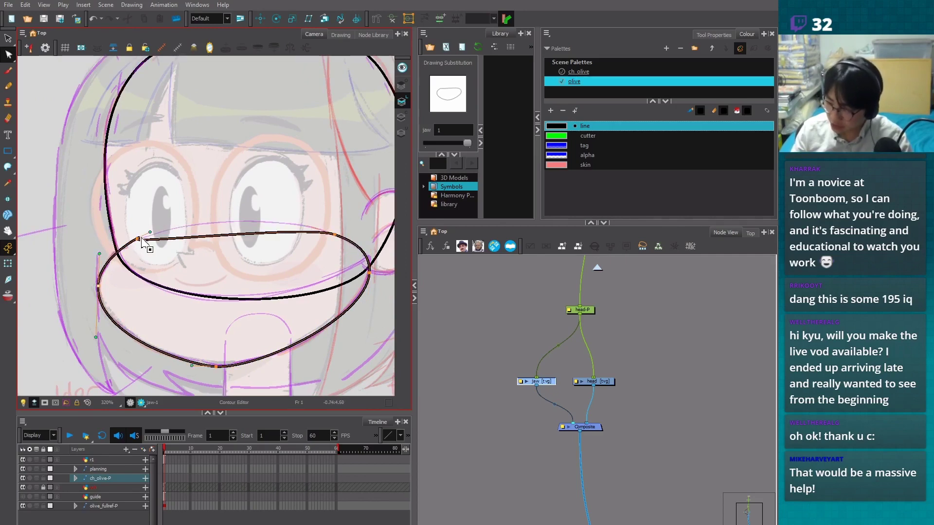
{"action": "key", "text": "ctrl+z"}
{"action": "left_click", "coordinate": [138, 238]}
{"action": "key", "text": "ctrl+z"}
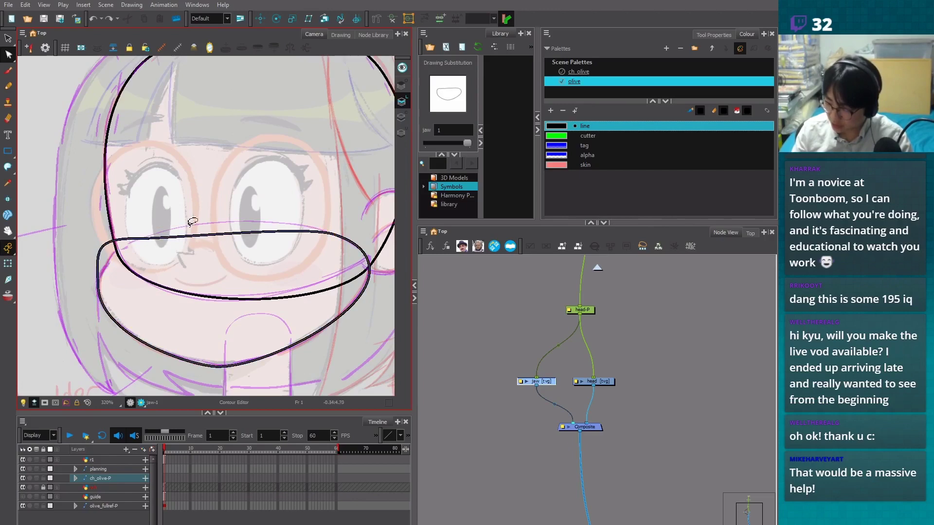
{"action": "key", "text": "ctrl+z"}
Move the jaw outline's top point to the upper cheek-side curve, and adjust the chin point's curve handle
{"action": "left_click_drag", "start_coordinate": [226, 223], "coordinate": [148, 236]}
{"action": "left_click_drag", "start_coordinate": [96, 252], "coordinate": [99, 255]}
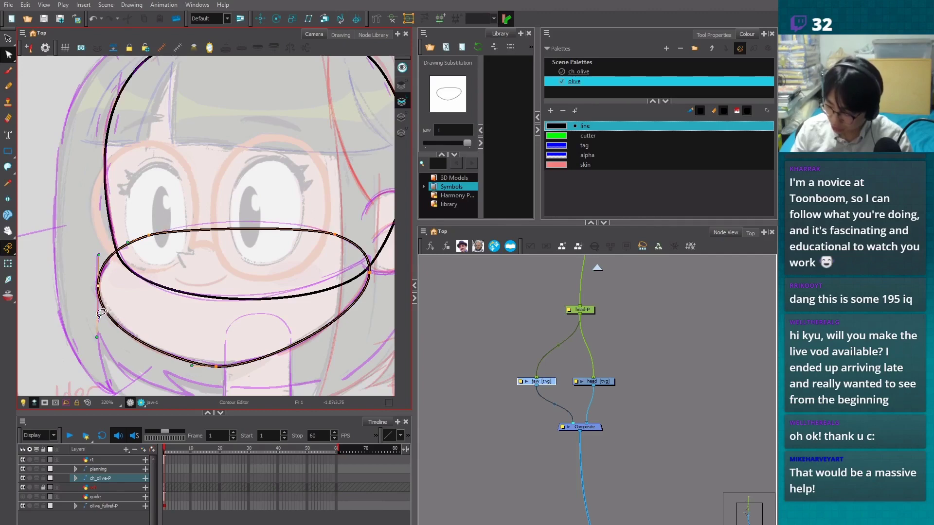
{"action": "left_click_drag", "start_coordinate": [97, 286], "coordinate": [96, 317]}
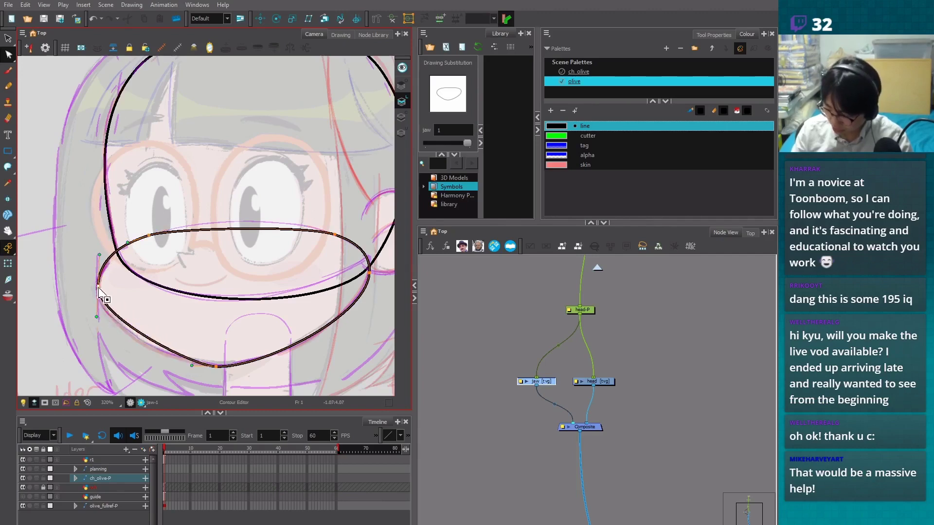
{"action": "left_click", "coordinate": [216, 365]}
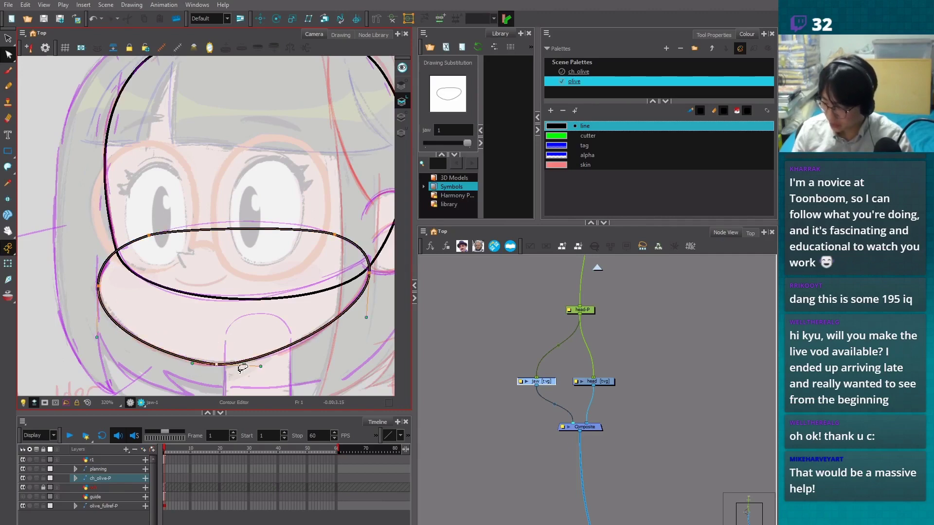
{"action": "left_click_drag", "start_coordinate": [261, 365], "coordinate": [269, 367]}
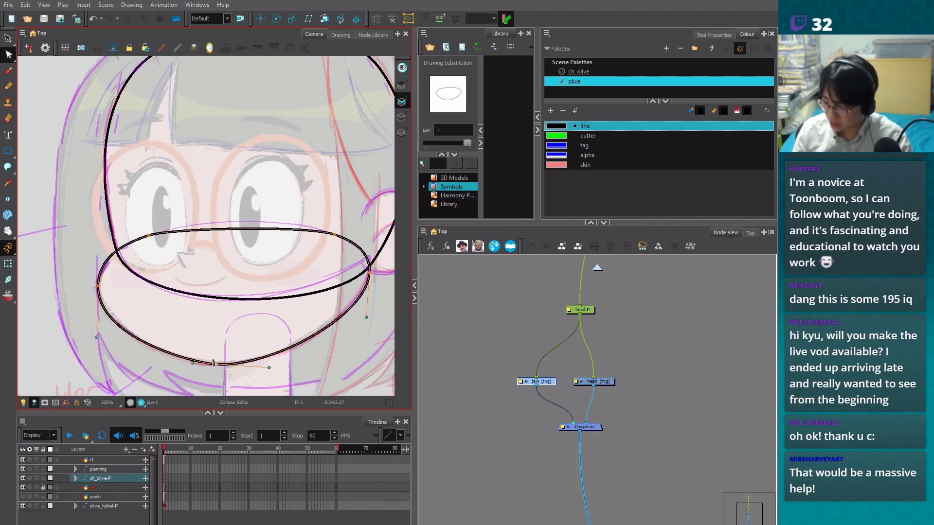
Reshape the jaw's upper and cheek-side curves to follow the arched top of the planning guide
{"action": "left_click", "coordinate": [101, 267]}
{"action": "left_click_drag", "start_coordinate": [149, 235], "coordinate": [197, 214]}
{"action": "left_click_drag", "start_coordinate": [98, 255], "coordinate": [97, 325]}
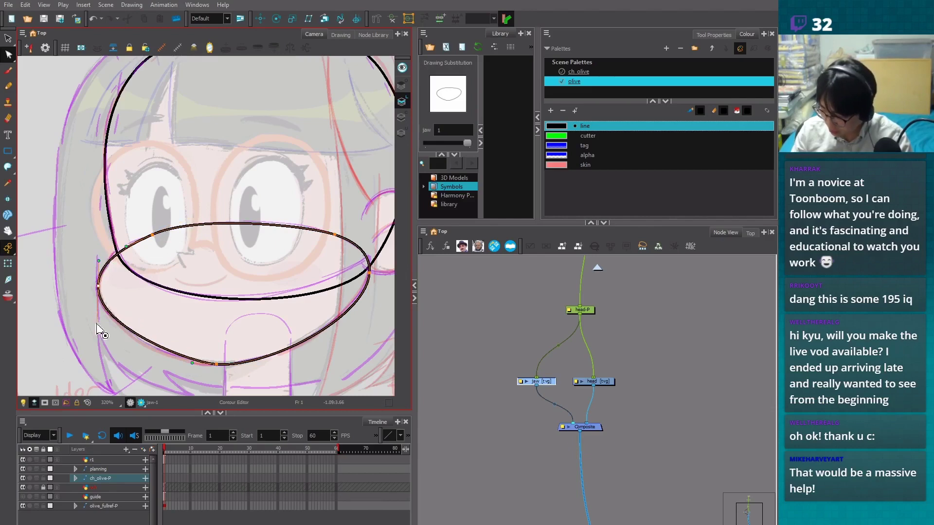
{"action": "left_click", "coordinate": [262, 320]}
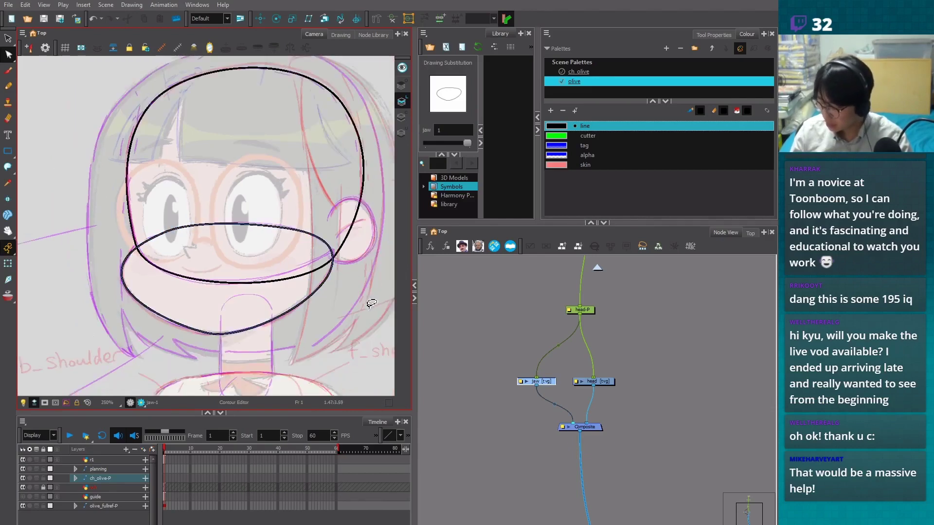
Widen the Camera view slightly, select the whole jaw outline and delete it from the jaw drawing
{"action": "key", "text": "2"}
{"action": "left_click", "coordinate": [281, 342]}
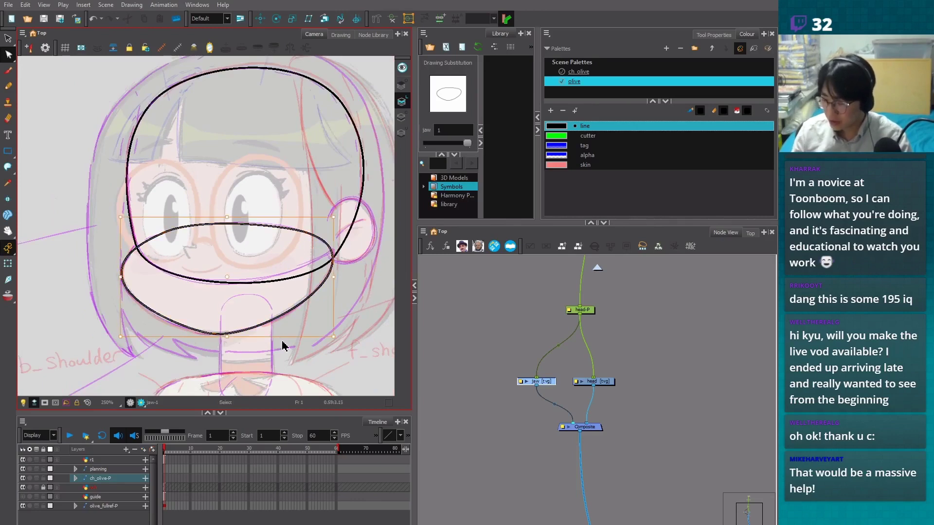
{"action": "key", "text": "alt+s"}
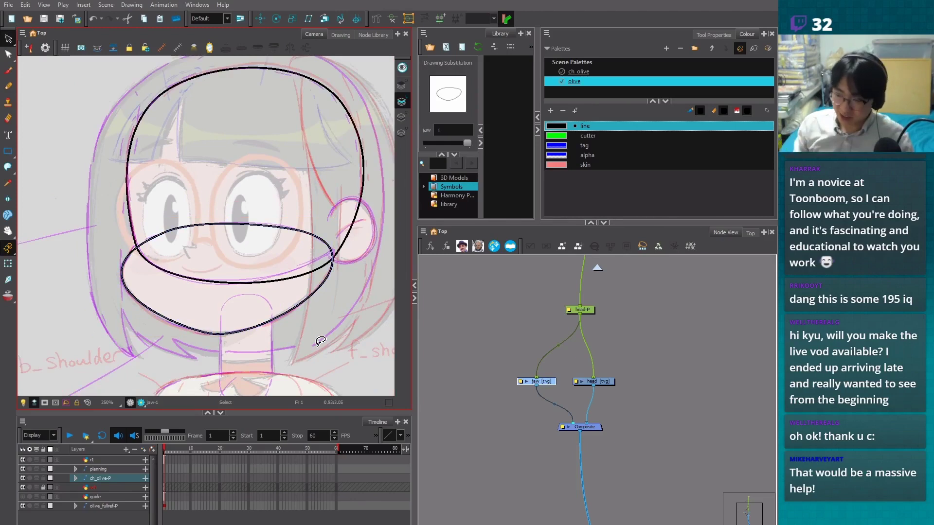
{"action": "left_click", "coordinate": [261, 338]}
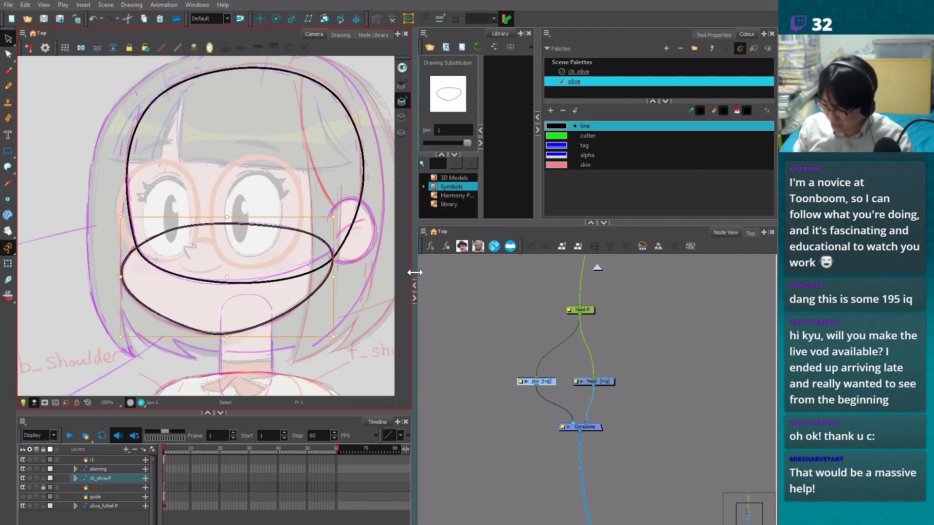
{"action": "left_click_drag", "start_coordinate": [414, 273], "coordinate": [436, 273]}
{"action": "key", "text": "2"}
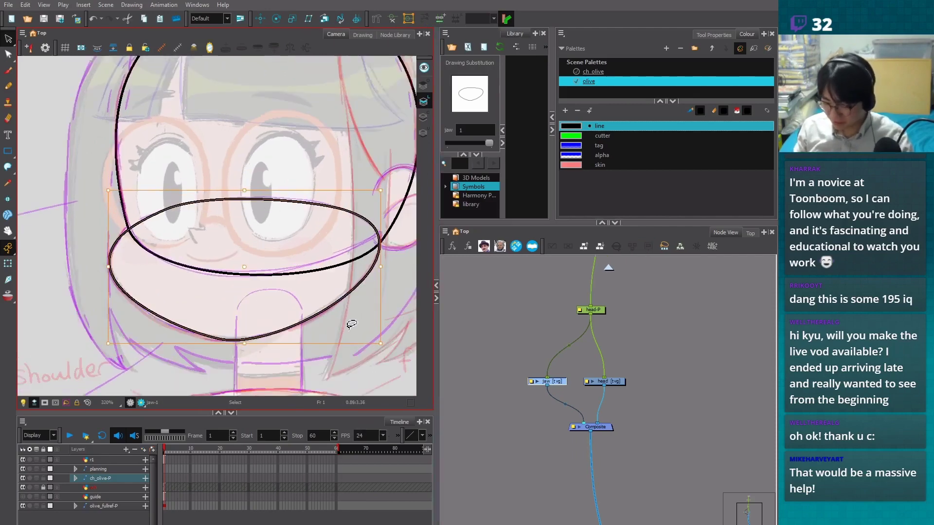
{"action": "key", "text": "Delete"}
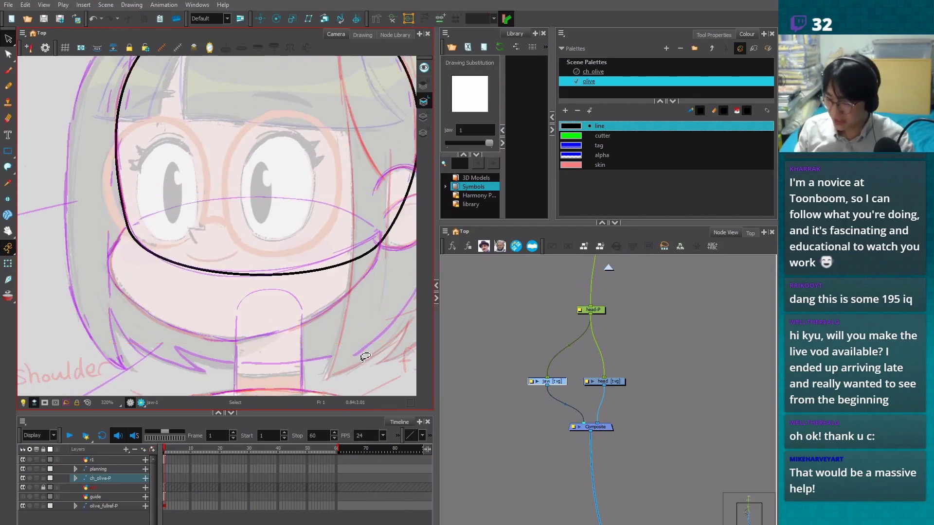
Draw a new rectangle in the line colour over the lower face, spanning the middle of the jaw guide
{"action": "left_click", "coordinate": [9, 151]}
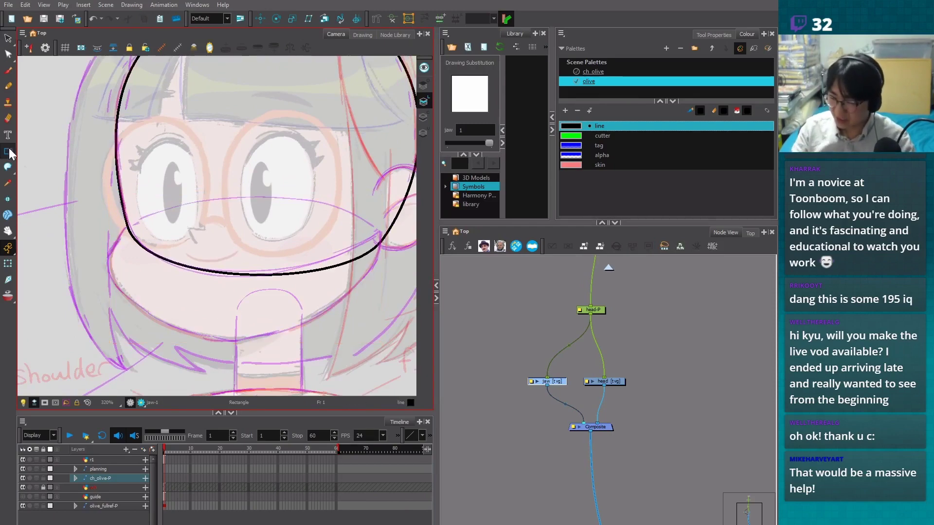
{"action": "left_click_drag", "start_coordinate": [163, 196], "coordinate": [308, 322]}
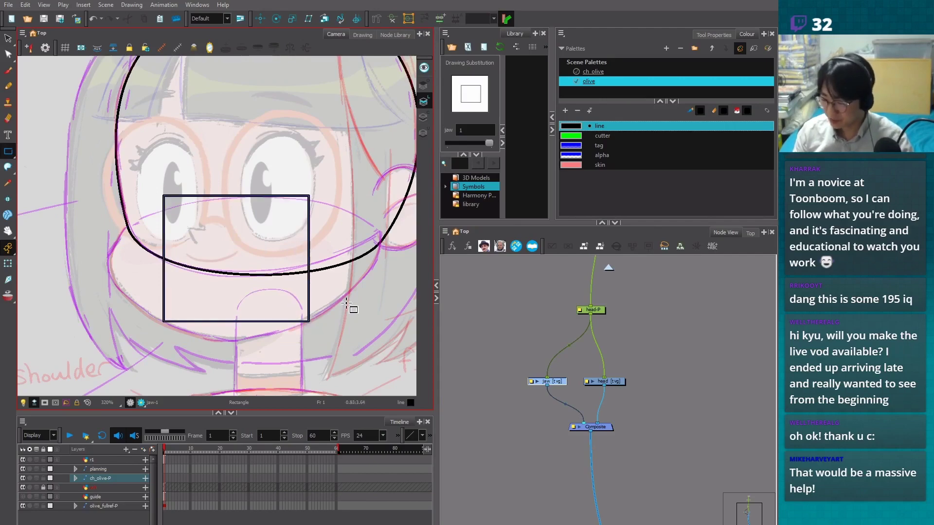
{"action": "scroll", "coordinate": [336, 327], "scroll_direction": "up", "scroll_amount": 2}
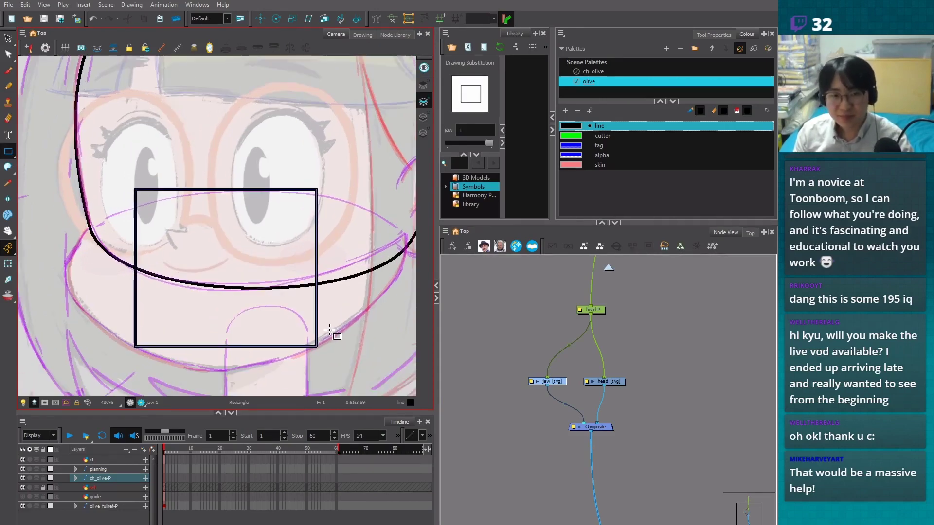
{"action": "key", "text": "space"}
{"action": "left_click_drag", "start_coordinate": [334, 336], "coordinate": [329, 313]}
{"action": "scroll", "coordinate": [336, 313], "scroll_direction": "up", "scroll_amount": 1}
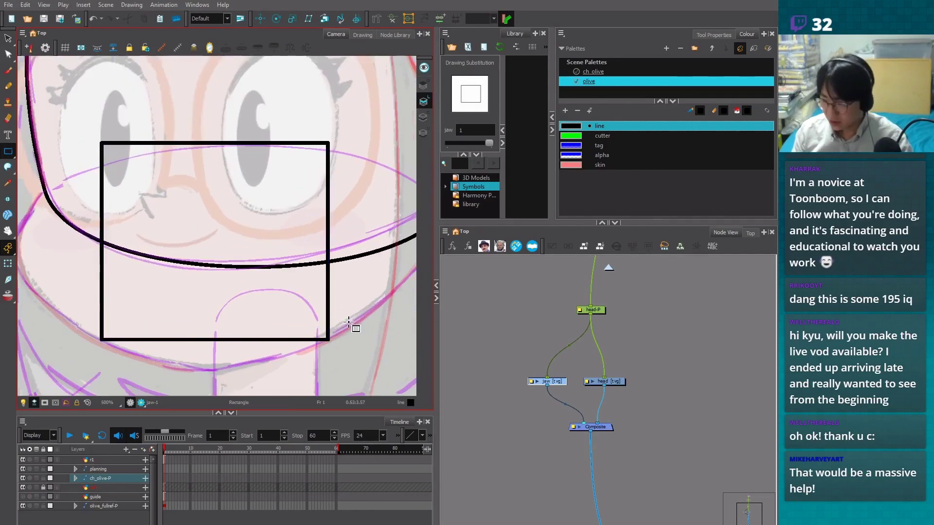
{"action": "key", "text": "k"}
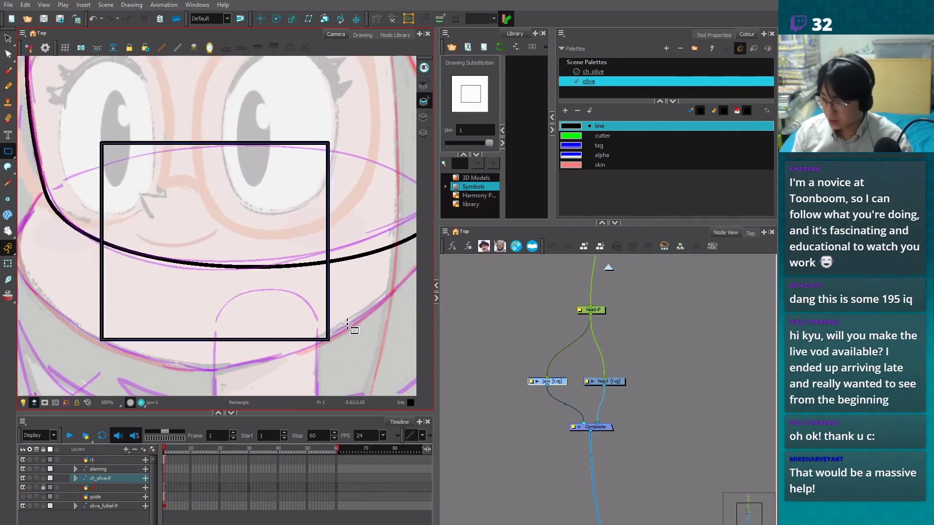
{"action": "scroll", "coordinate": [347, 325], "scroll_direction": "down", "scroll_amount": 2}
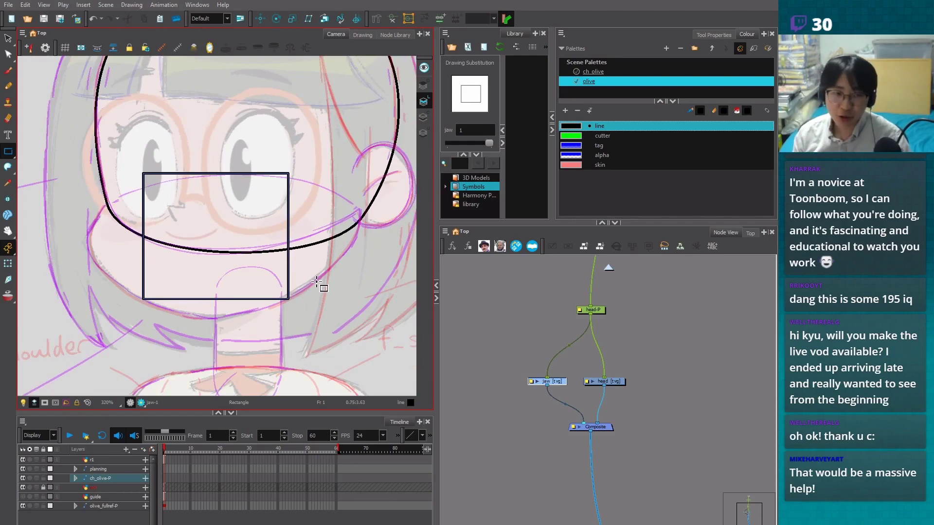
Try pulling the rectangle's lower ear-side corner outward with the Contour Editor, and undo the move
{"action": "key", "text": "alt+q"}
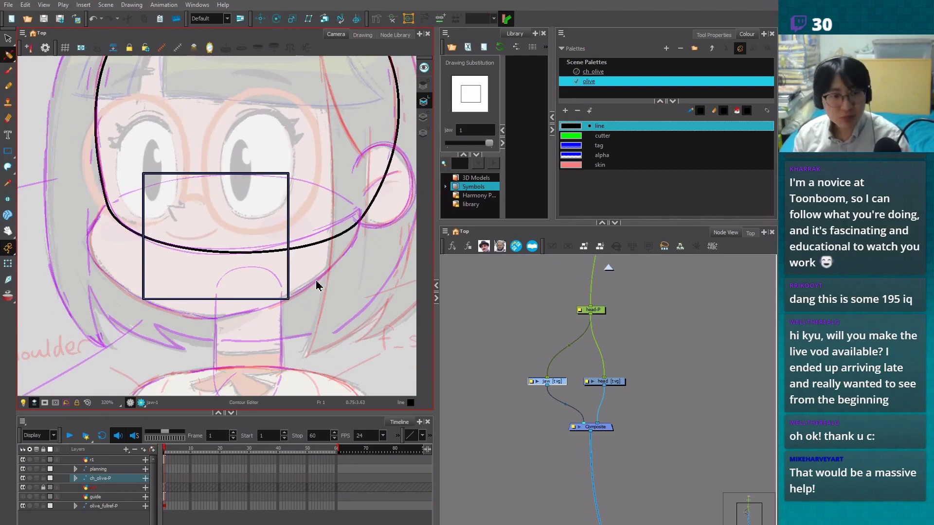
{"action": "key", "text": "alt+q"}
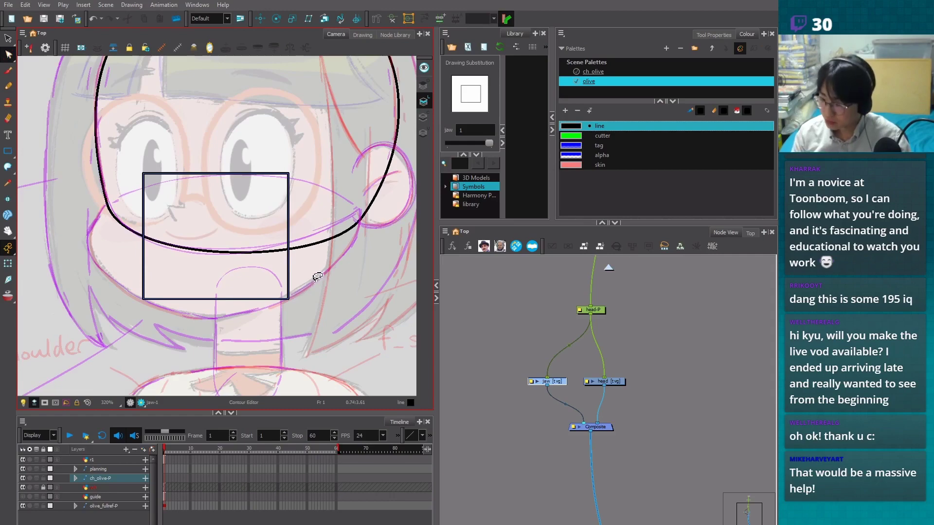
{"action": "left_click", "coordinate": [289, 298]}
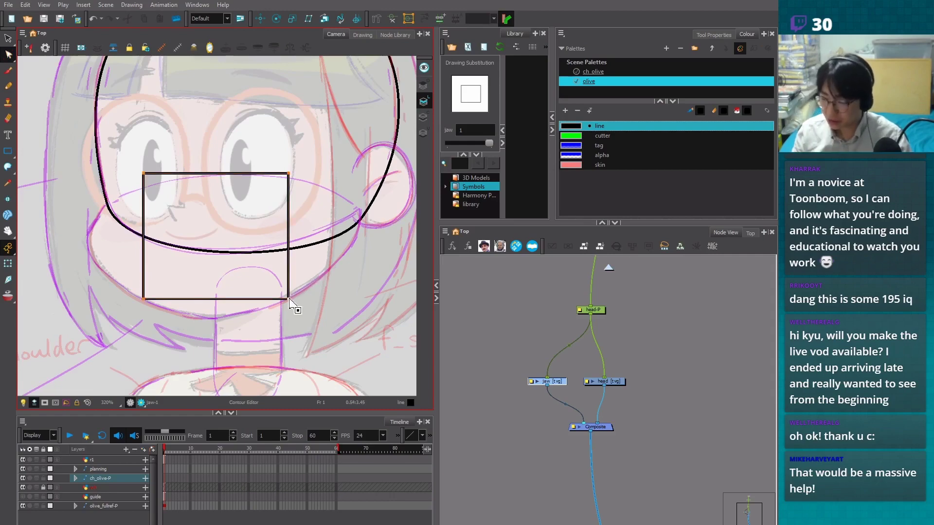
{"action": "mouse_move", "coordinate": [288, 298]}
{"action": "left_mouse_down"}
{"action": "mouse_move", "coordinate": [336, 293]}
{"action": "mouse_move", "coordinate": [300, 288]}
{"action": "left_mouse_up"}
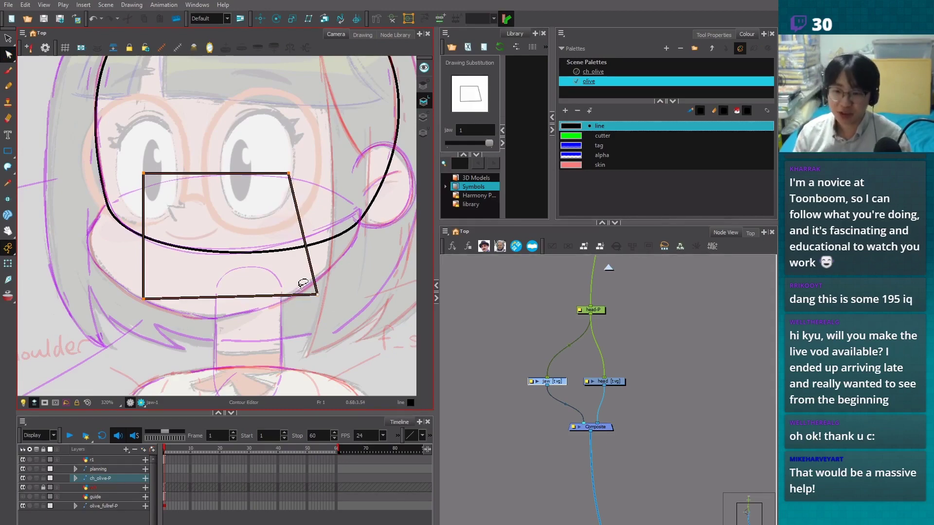
{"action": "key", "text": "ctrl+z"}
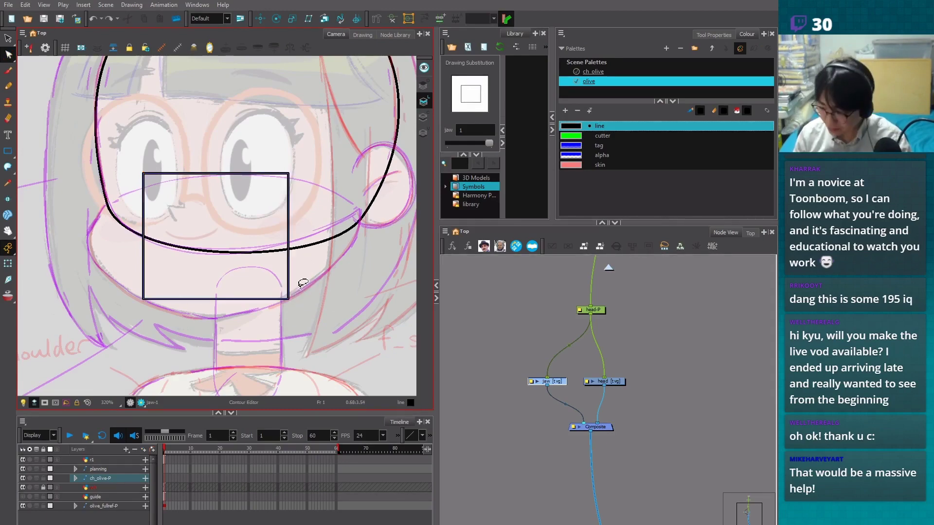
Try moving the rectangle's corners into a diamond at the sides, chin and top of the jaw guide, and undo the moves
{"action": "left_click", "coordinate": [278, 300]}
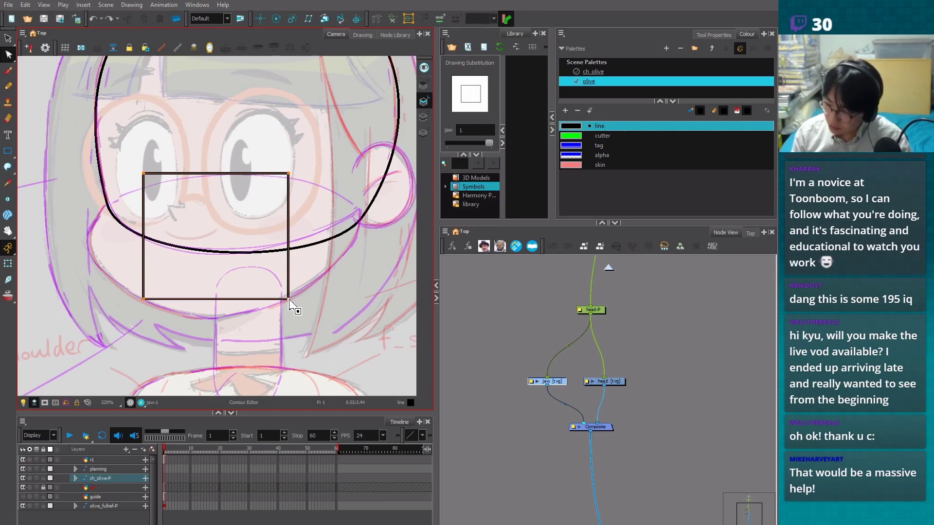
{"action": "left_click_drag", "start_coordinate": [290, 300], "coordinate": [353, 242]}
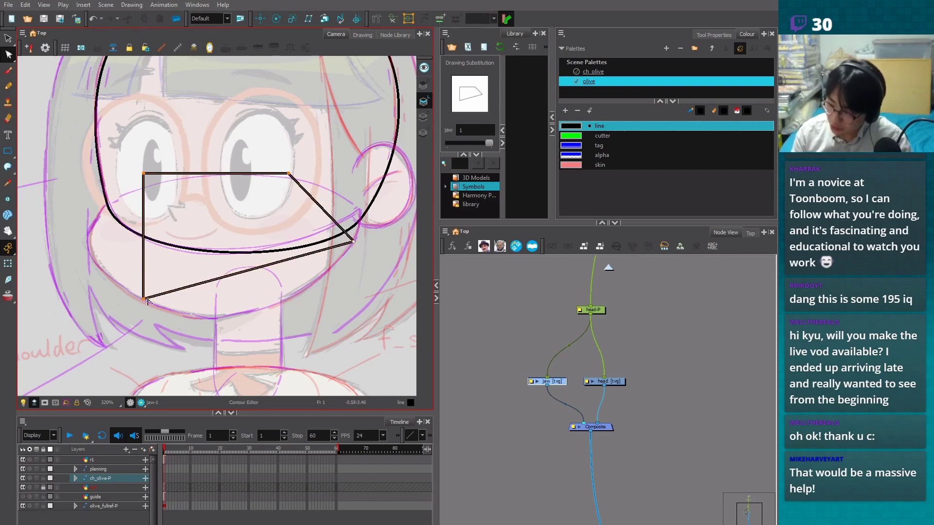
{"action": "left_click_drag", "start_coordinate": [143, 298], "coordinate": [225, 316]}
{"action": "left_click_drag", "start_coordinate": [144, 174], "coordinate": [85, 242]}
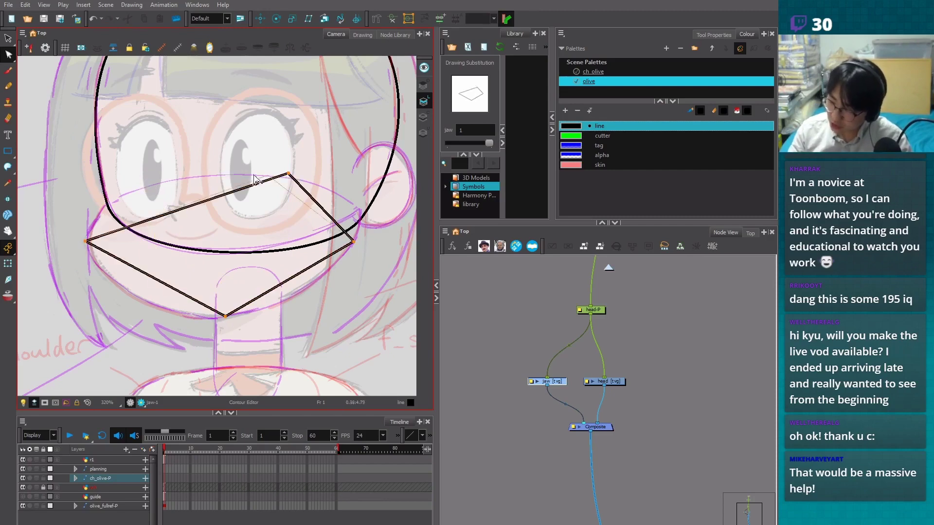
{"action": "left_click_drag", "start_coordinate": [289, 173], "coordinate": [213, 174]}
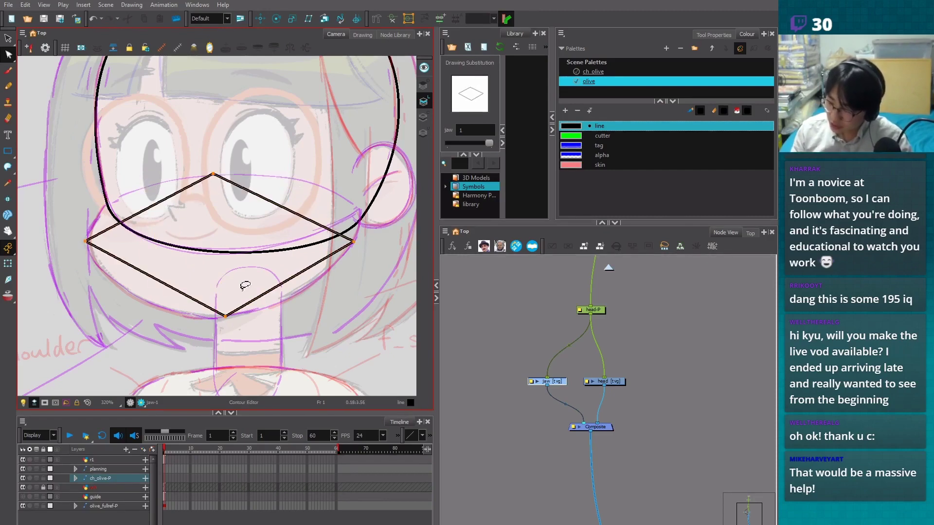
{"action": "key", "text": "ctrl+z"}
{"action": "key", "text": "ctrl+z"}
{"action": "key", "text": "ctrl+z"}
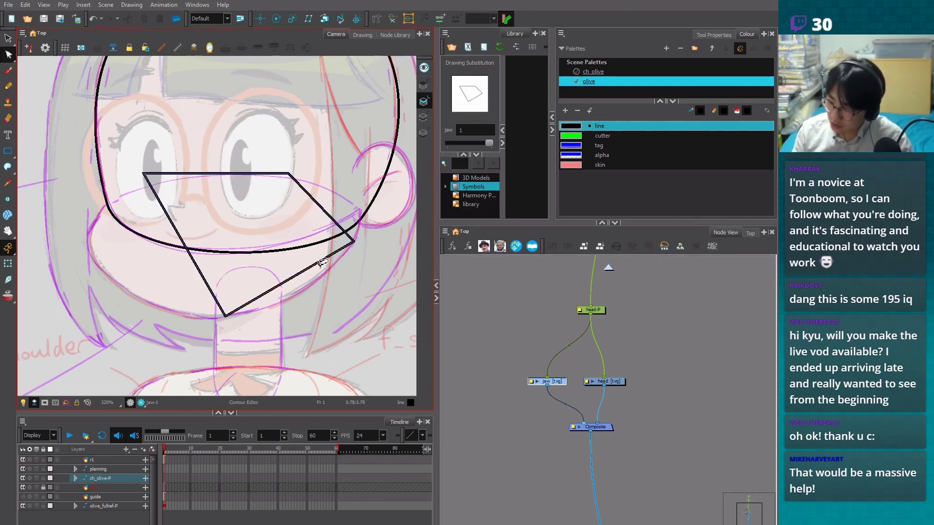
Round the rectangle's lower ear-side corner with curve handles angled along the jaw guide, and turn on the light table
{"action": "left_click_drag", "start_coordinate": [296, 279], "coordinate": [294, 296]}
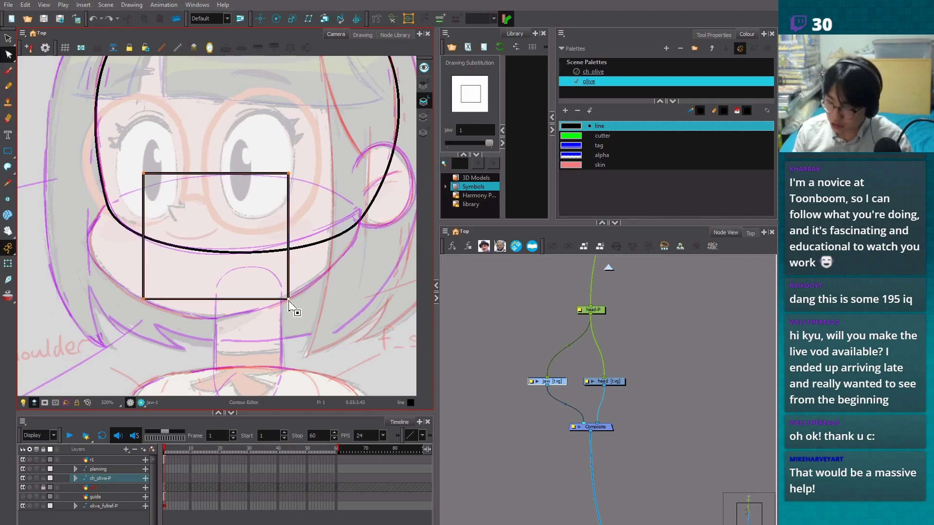
{"action": "left_click_drag", "start_coordinate": [289, 300], "coordinate": [347, 266]}
{"action": "key", "text": "ctrl+z"}
{"action": "scroll", "coordinate": [279, 311], "scroll_direction": "up", "scroll_amount": 4}
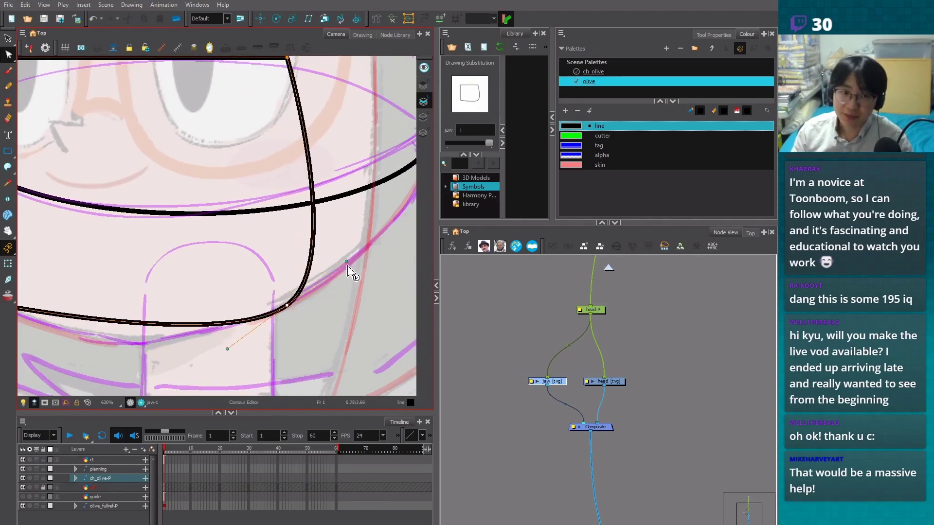
{"action": "scroll", "coordinate": [312, 317], "scroll_direction": "down", "scroll_amount": 2}
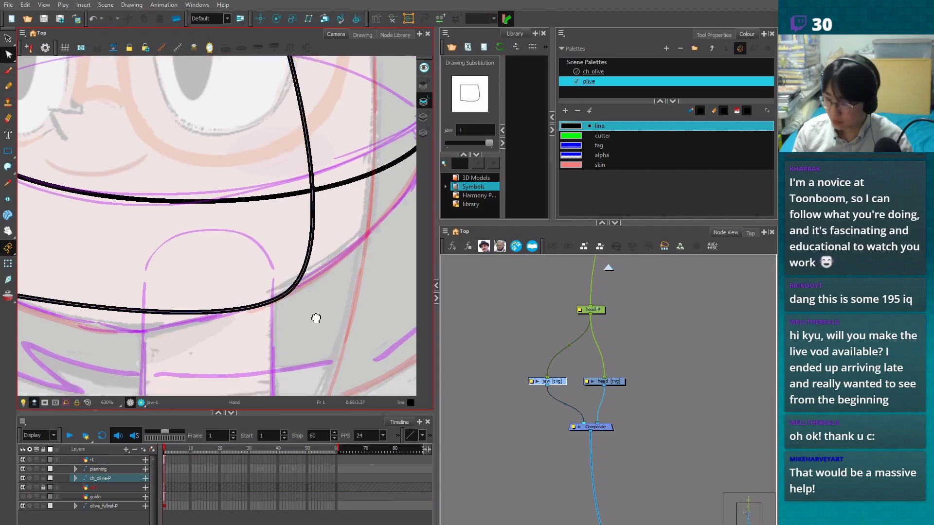
{"action": "left_click", "coordinate": [24, 403]}
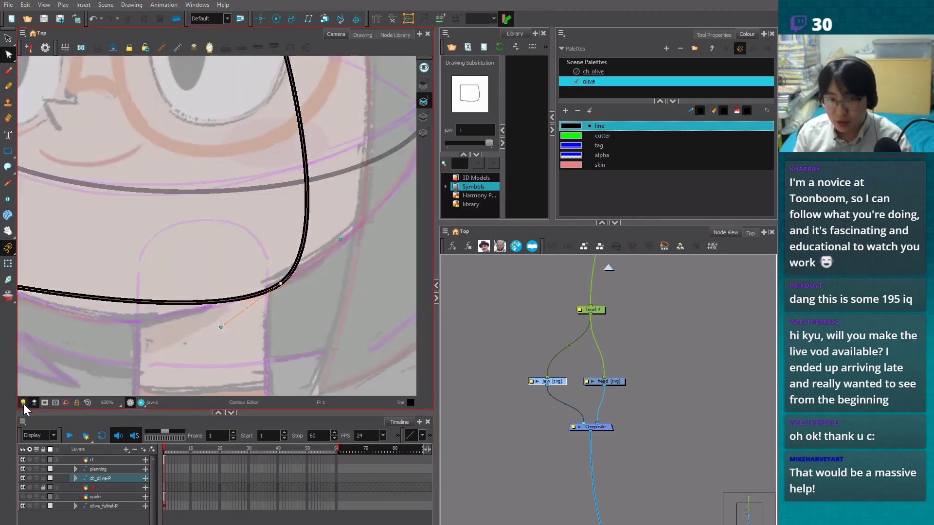
Turn off the light table and set the New 7 colour in the ch_olive palette to black
{"action": "left_click", "coordinate": [23, 403]}
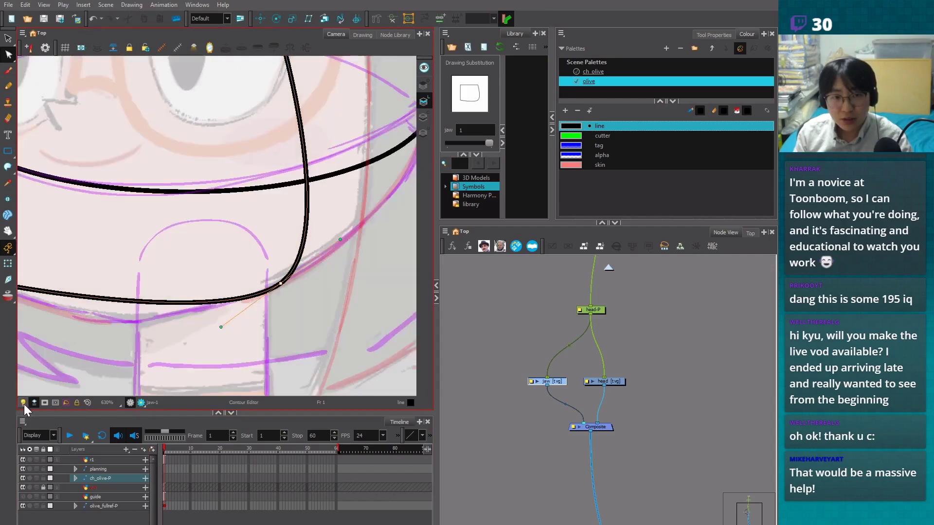
{"action": "left_click", "coordinate": [586, 96]}
{"action": "left_click", "coordinate": [601, 72]}
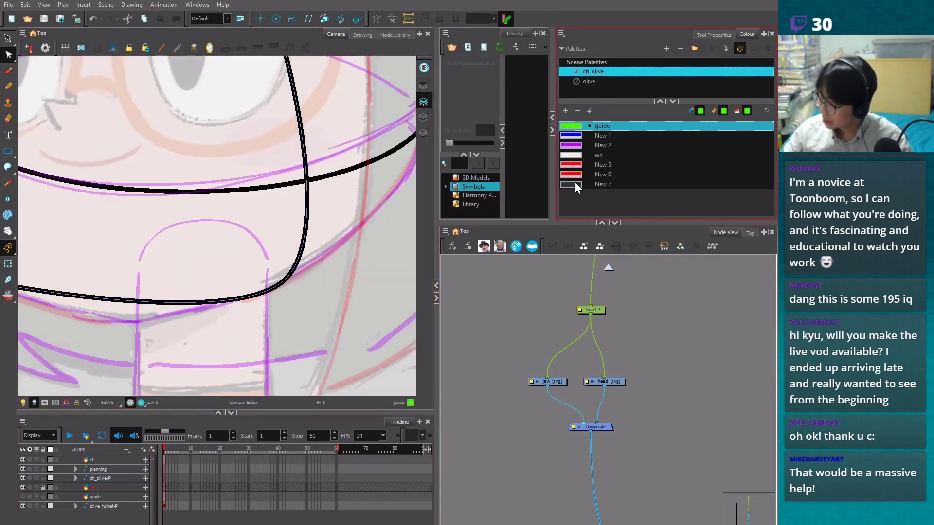
{"action": "double_click", "coordinate": [574, 184]}
{"action": "left_click_drag", "start_coordinate": [408, 206], "coordinate": [396, 237]}
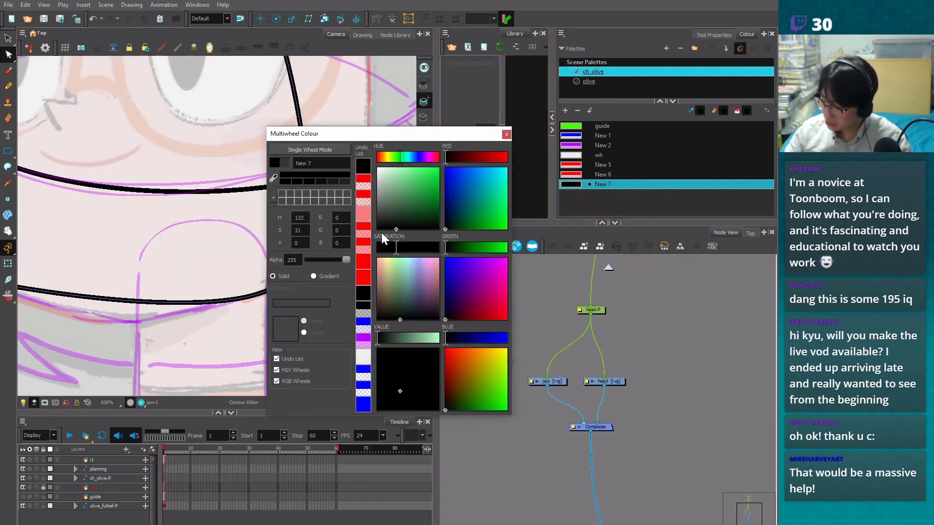
{"action": "left_click", "coordinate": [506, 135]}
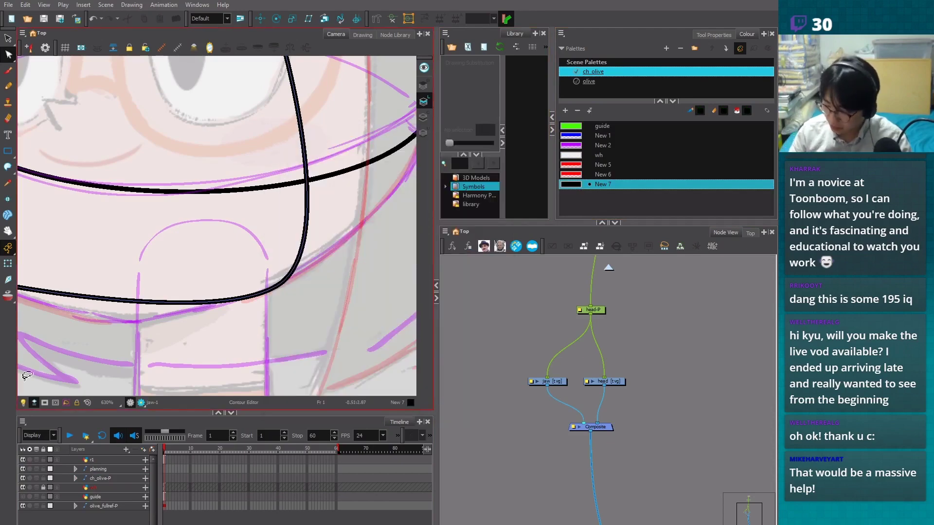
{"action": "left_click", "coordinate": [7, 264]}
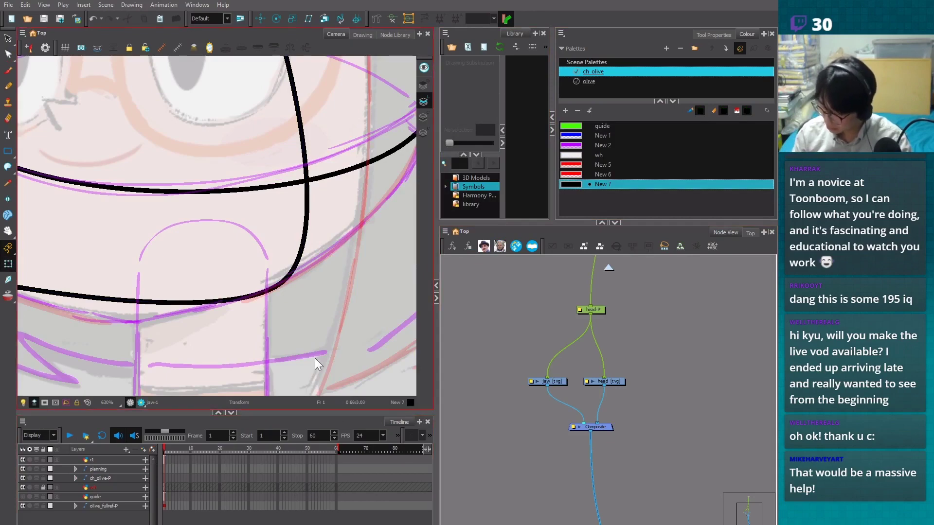
{"action": "scroll", "coordinate": [317, 357], "scroll_direction": "down", "scroll_amount": 5}
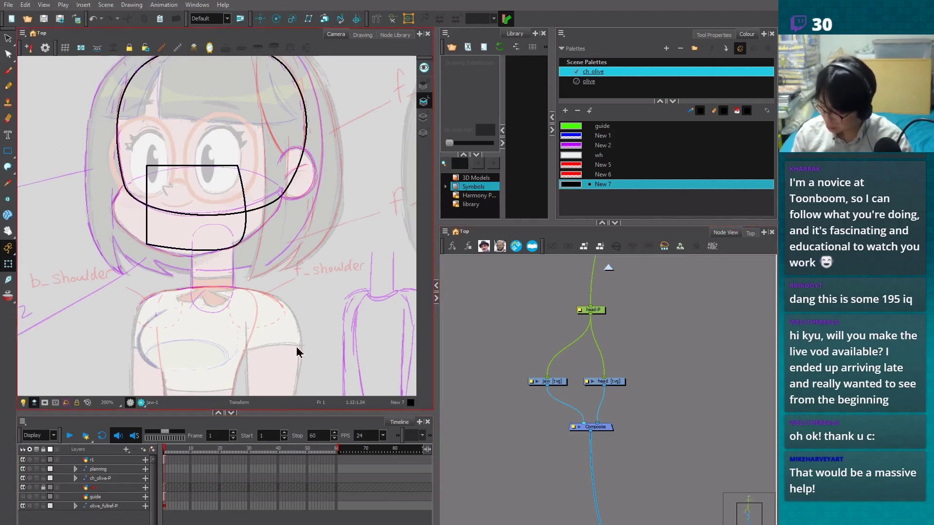
{"action": "double_click", "coordinate": [570, 184]}
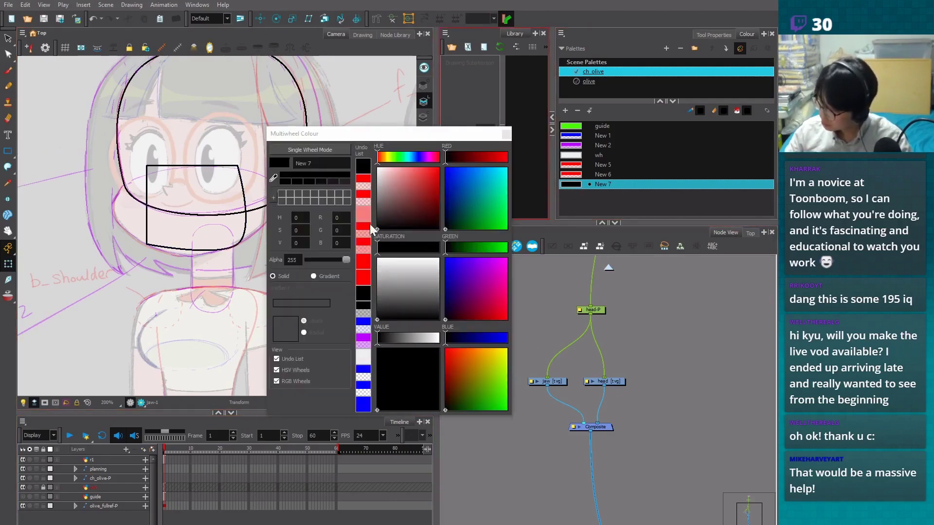
{"action": "left_click", "coordinate": [507, 133]}
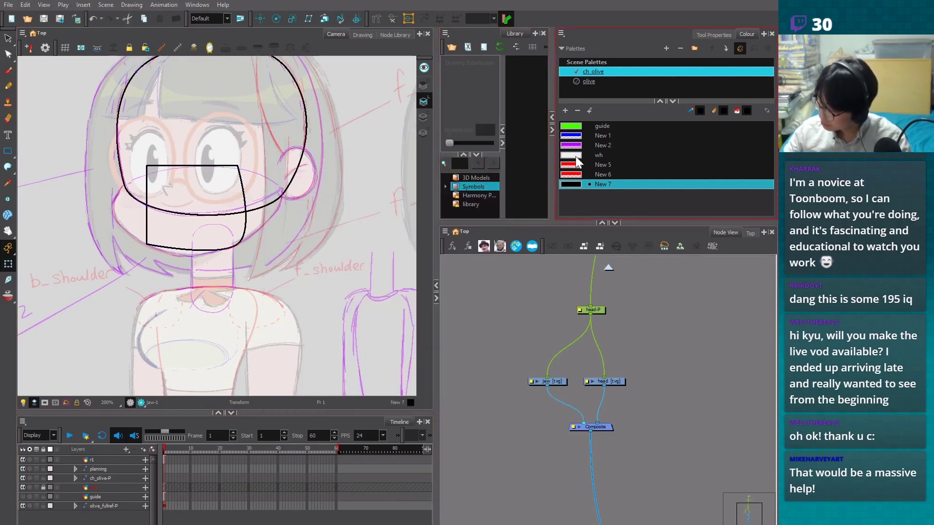
Set the wh colour in the ch_olive palette to black
{"action": "double_click", "coordinate": [574, 155]}
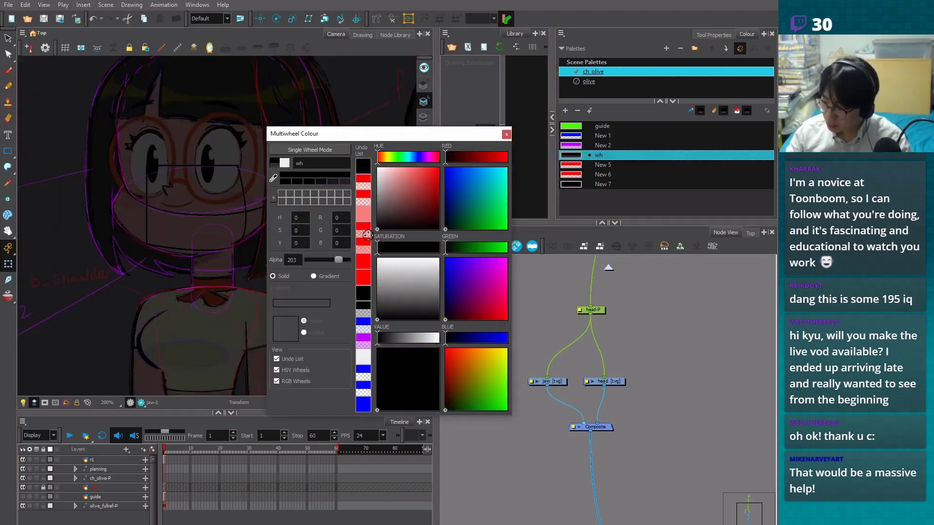
{"action": "left_click", "coordinate": [507, 134]}
{"action": "left_click", "coordinate": [164, 460]}
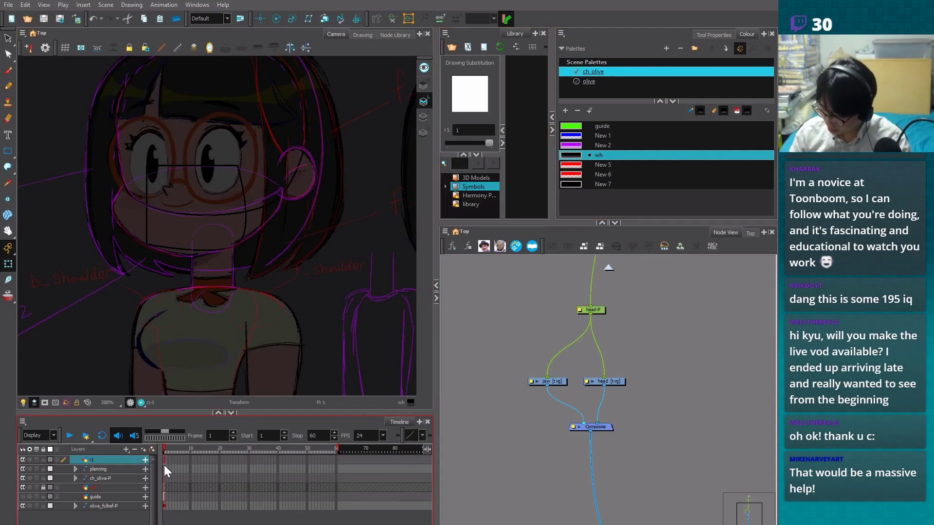
Select the jaw node's drawing with the Select tool
{"action": "left_click", "coordinate": [552, 382]}
{"action": "key", "text": "alt+s"}
{"action": "key", "text": "2"}
{"action": "key", "text": "2"}
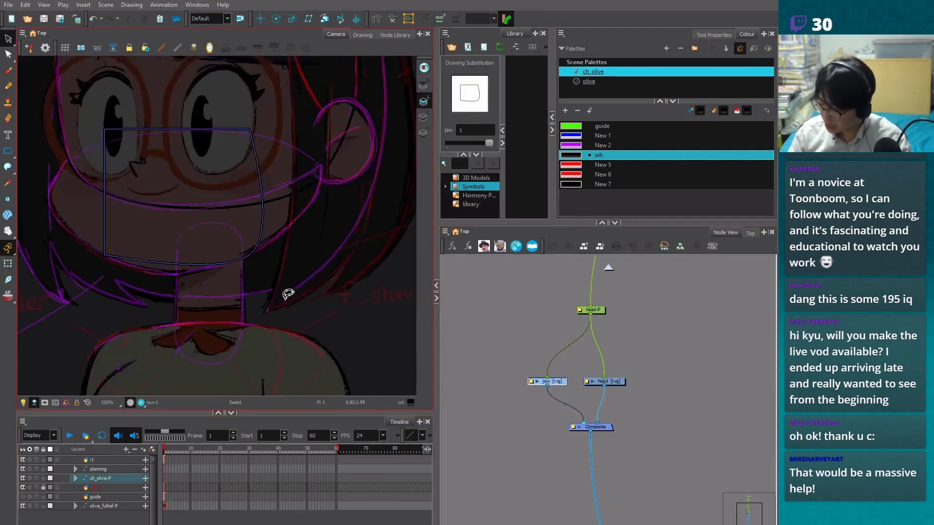
{"action": "key", "text": "2"}
{"action": "key", "text": "2"}
Try tinting the wh colour with dark red, orange-brown and muted magenta shades
{"action": "double_click", "coordinate": [573, 156]}
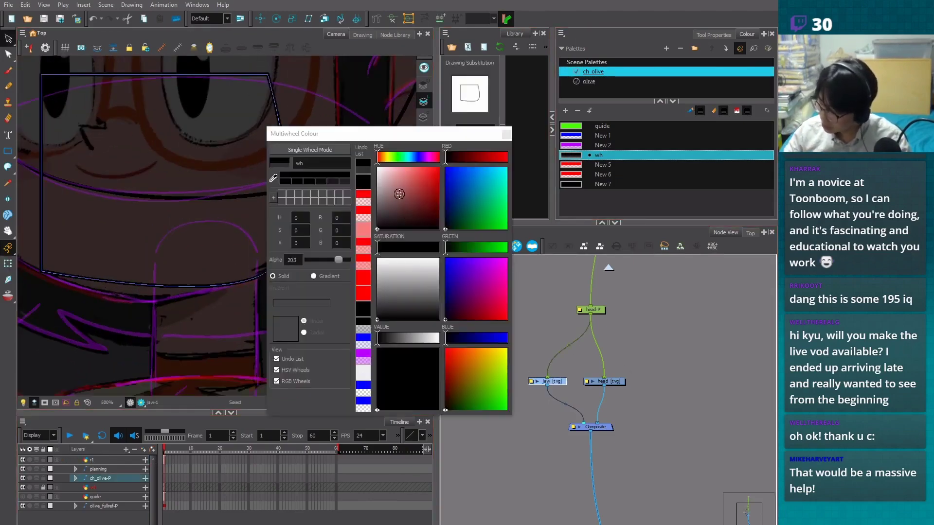
{"action": "left_click", "coordinate": [402, 196]}
{"action": "left_click_drag", "start_coordinate": [402, 196], "coordinate": [407, 187]}
{"action": "mouse_move", "coordinate": [463, 197]}
{"action": "left_mouse_down"}
{"action": "mouse_move", "coordinate": [457, 215]}
{"action": "mouse_move", "coordinate": [404, 209]}
{"action": "mouse_move", "coordinate": [417, 195]}
{"action": "left_mouse_up"}
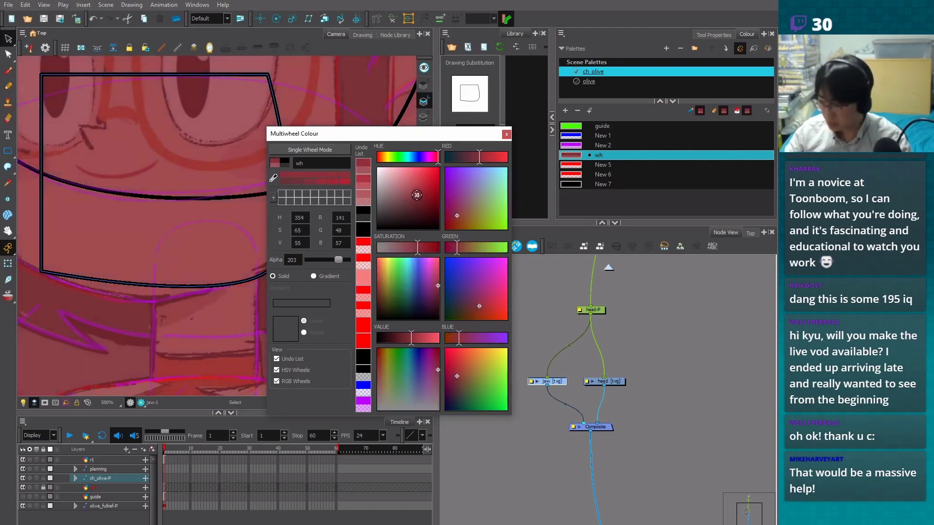
{"action": "mouse_move", "coordinate": [456, 376]}
{"action": "left_mouse_down"}
{"action": "mouse_move", "coordinate": [473, 367]}
{"action": "mouse_move", "coordinate": [467, 375]}
{"action": "left_mouse_up"}
{"action": "mouse_move", "coordinate": [414, 195]}
{"action": "left_mouse_down"}
{"action": "mouse_move", "coordinate": [407, 204]}
{"action": "mouse_move", "coordinate": [425, 192]}
{"action": "left_mouse_up"}
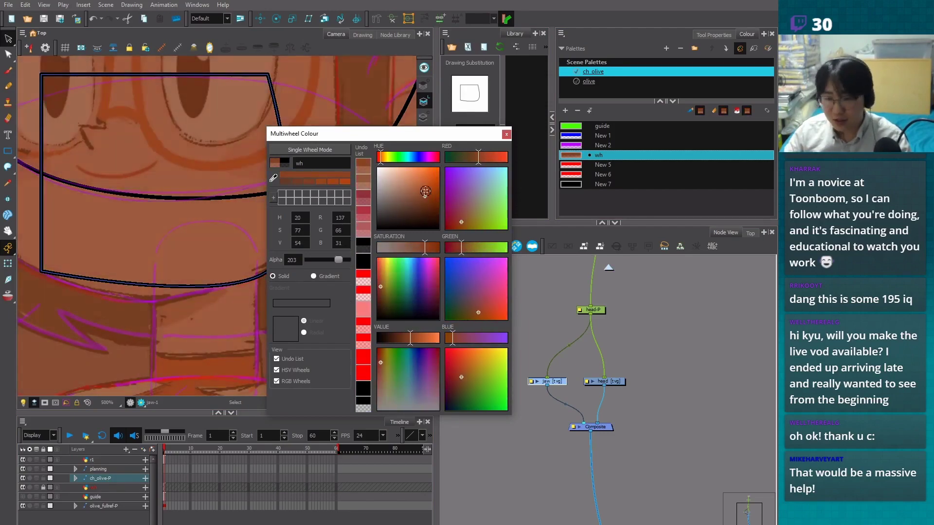
{"action": "mouse_move", "coordinate": [465, 220]}
{"action": "left_mouse_down"}
{"action": "mouse_move", "coordinate": [480, 223]}
{"action": "mouse_move", "coordinate": [459, 201]}
{"action": "left_mouse_up"}
{"action": "left_click", "coordinate": [461, 199]}
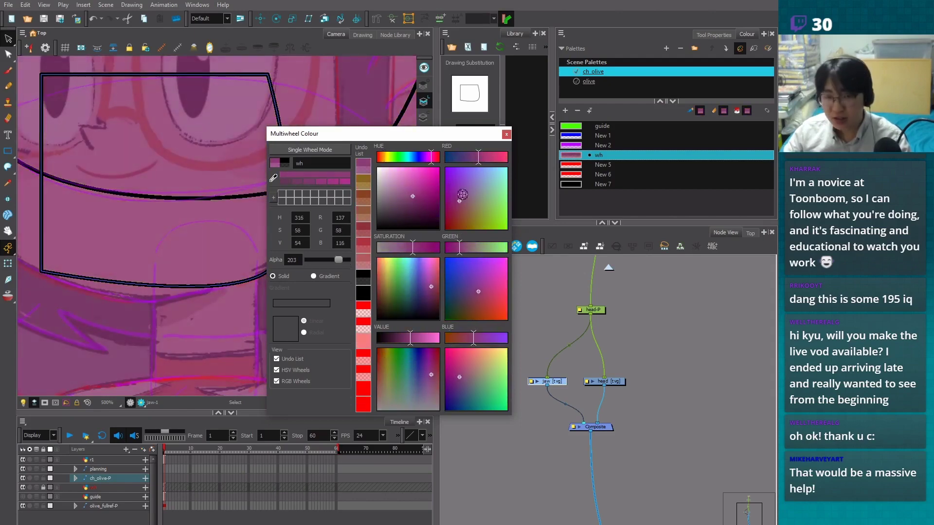
{"action": "left_click", "coordinate": [507, 135]}
Switch to the Contour Editor on the jaw outline and change the wh colour to a muted blue-violet
{"action": "key", "text": "2"}
{"action": "key", "text": "2"}
{"action": "mouse_move", "coordinate": [332, 339]}
{"action": "left_mouse_down"}
{"action": "mouse_move", "coordinate": [291, 307]}
{"action": "mouse_move", "coordinate": [273, 333]}
{"action": "mouse_move", "coordinate": [325, 300]}
{"action": "mouse_move", "coordinate": [293, 284]}
{"action": "left_mouse_up"}
{"action": "key", "text": "alt+q"}
{"action": "scroll", "coordinate": [329, 304], "scroll_direction": "up", "scroll_amount": 3}
{"action": "scroll", "coordinate": [292, 284], "scroll_direction": "down", "scroll_amount": 1}
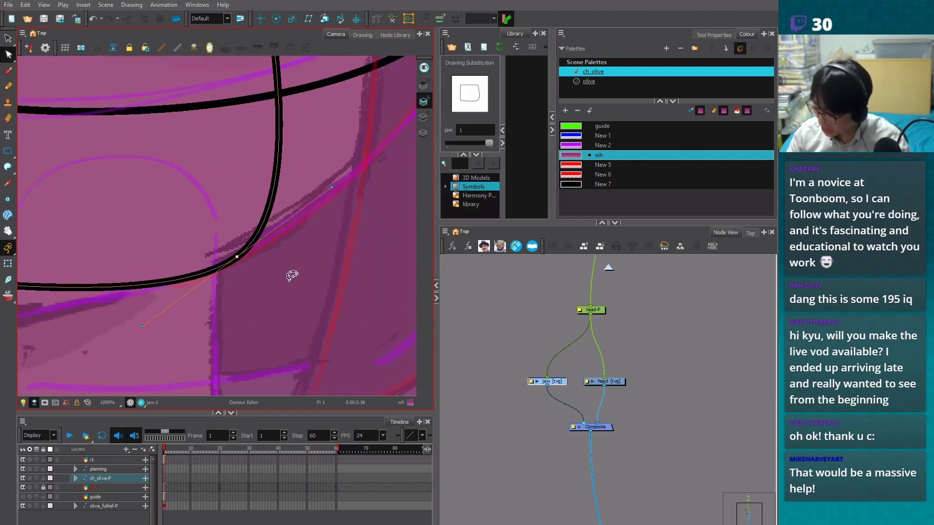
{"action": "double_click", "coordinate": [571, 156]}
{"action": "left_click_drag", "start_coordinate": [466, 133], "coordinate": [544, 187]}
{"action": "left_click", "coordinate": [589, 165]}
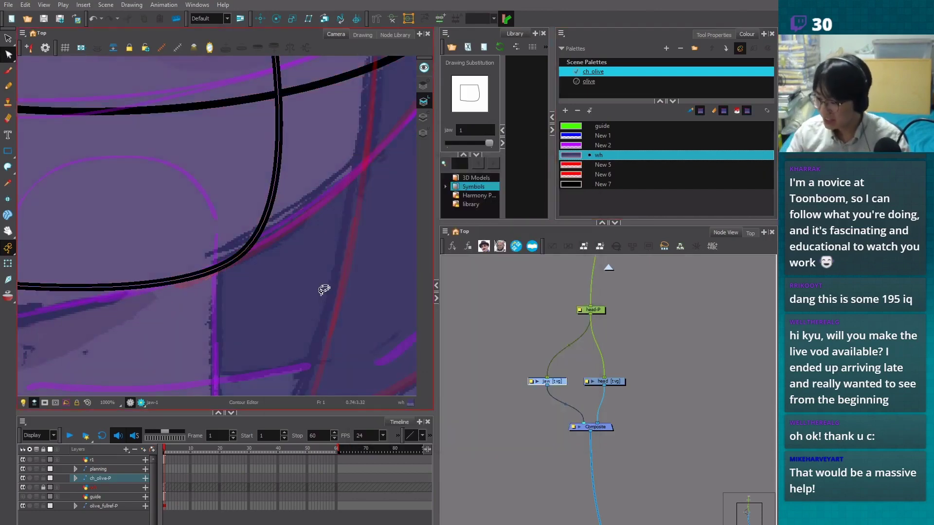
Set the line colour in the olive palette to pure black
{"action": "left_click", "coordinate": [591, 82]}
{"action": "double_click", "coordinate": [572, 127]}
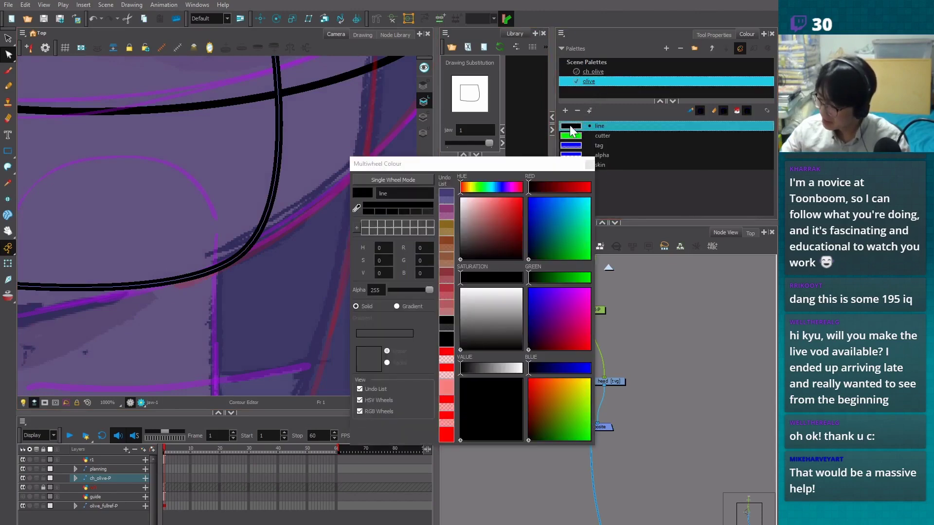
{"action": "left_click_drag", "start_coordinate": [493, 217], "coordinate": [453, 263]}
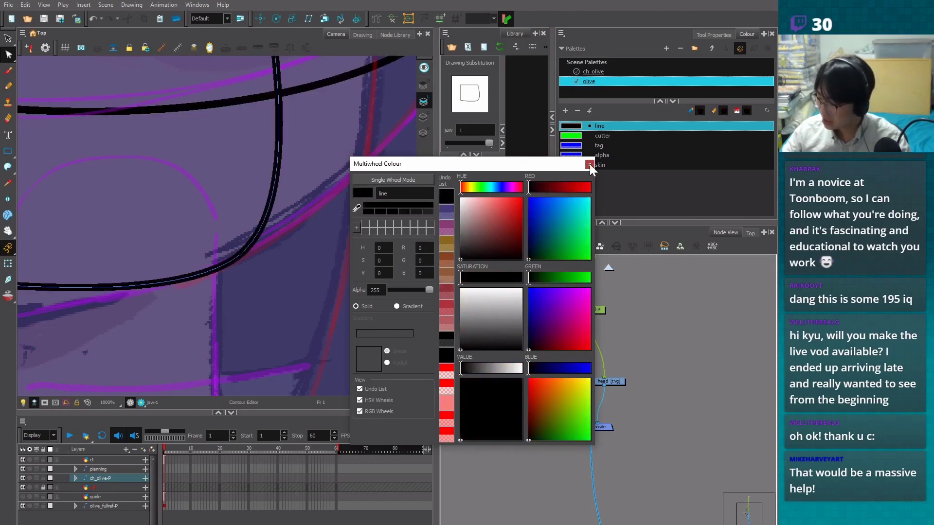
{"action": "left_click", "coordinate": [590, 164]}
{"action": "mouse_move", "coordinate": [297, 227]}
{"action": "left_mouse_down"}
{"action": "mouse_move", "coordinate": [195, 266]}
{"action": "mouse_move", "coordinate": [272, 284]}
{"action": "mouse_move", "coordinate": [310, 308]}
{"action": "left_mouse_up"}
{"action": "key", "text": "1"}
{"action": "key", "text": "1"}
{"action": "key", "text": "2"}
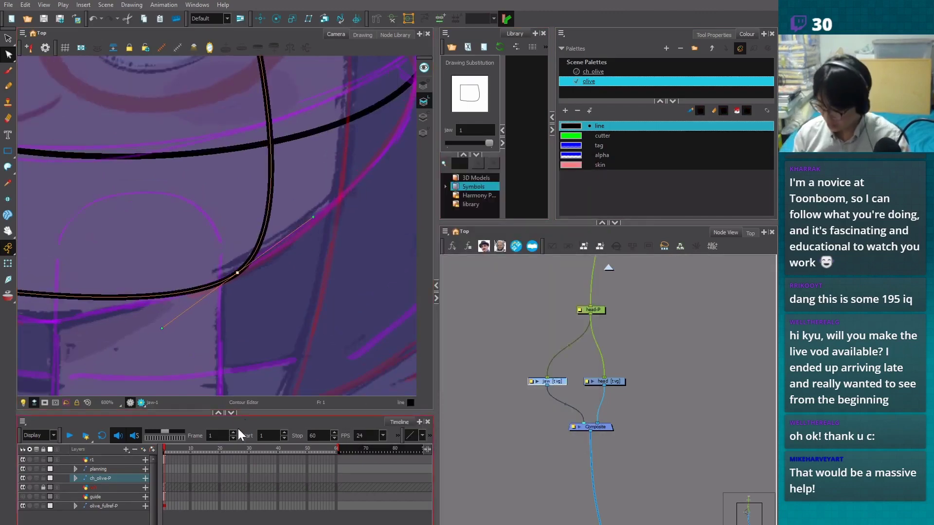
Recolour New 2 in the ch_olive palette to blue with hue 240 and alpha 48
{"action": "left_click", "coordinate": [594, 72]}
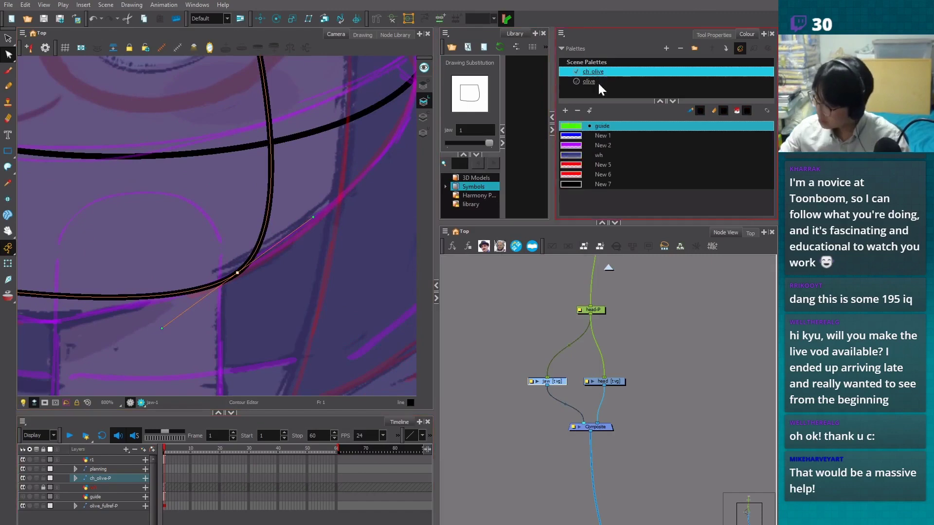
{"action": "double_click", "coordinate": [576, 148]}
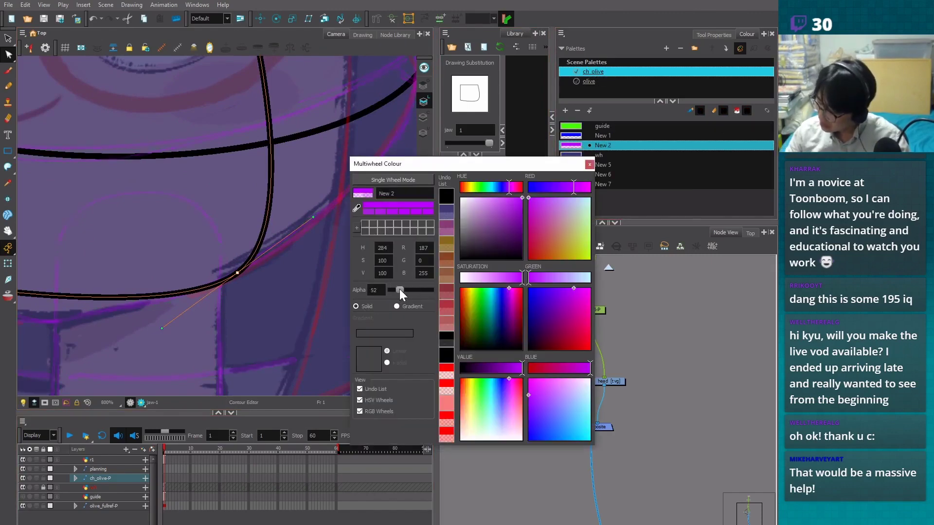
{"action": "left_click_drag", "start_coordinate": [402, 290], "coordinate": [399, 290]}
{"action": "left_click_drag", "start_coordinate": [544, 186], "coordinate": [524, 187]}
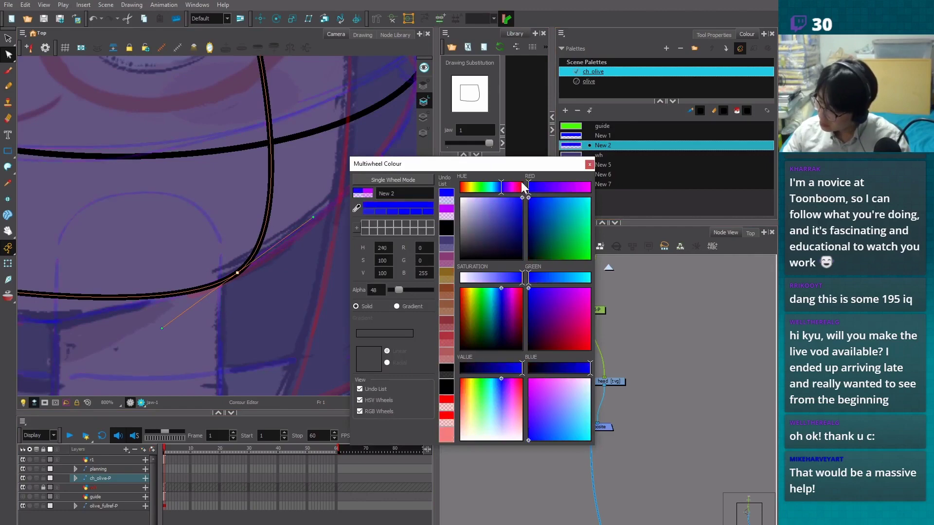
{"action": "left_click", "coordinate": [589, 165]}
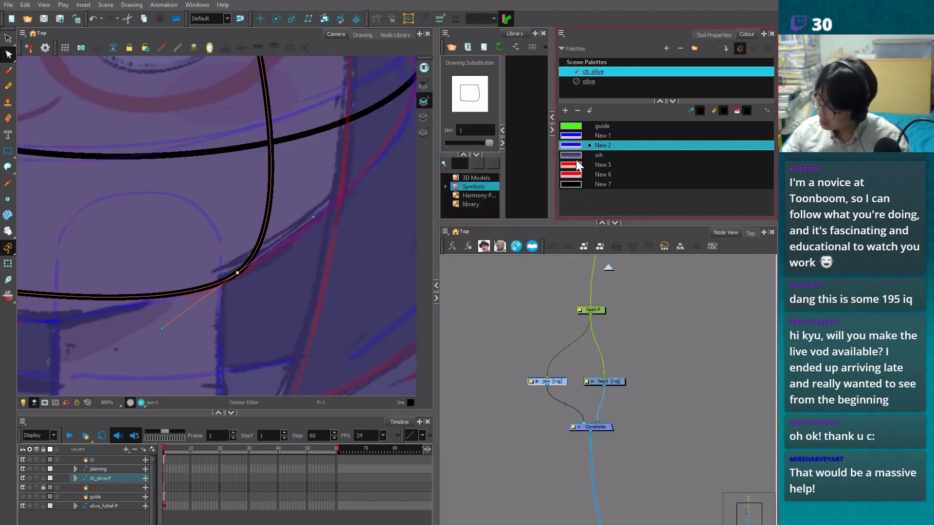
{"action": "double_click", "coordinate": [575, 168]}
{"action": "left_click", "coordinate": [589, 165]}
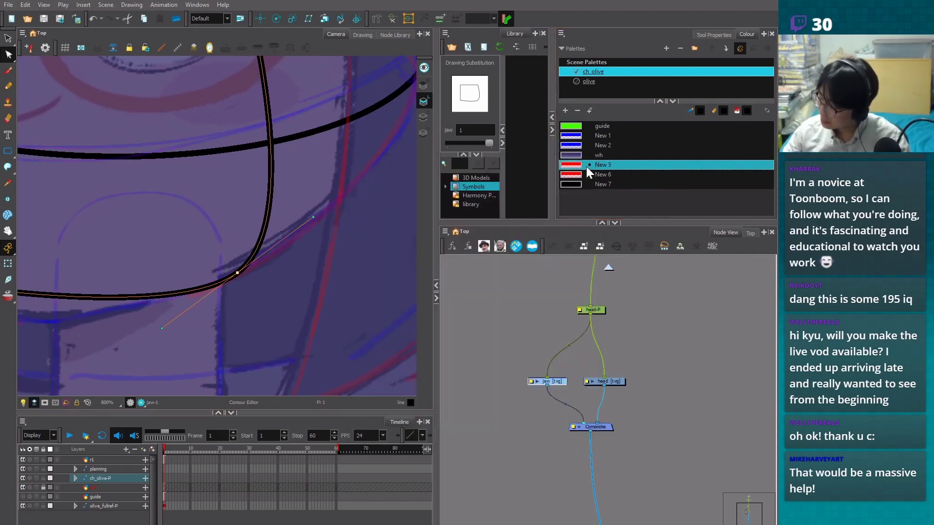
{"action": "scroll", "coordinate": [291, 262], "scroll_direction": "down", "scroll_amount": 3}
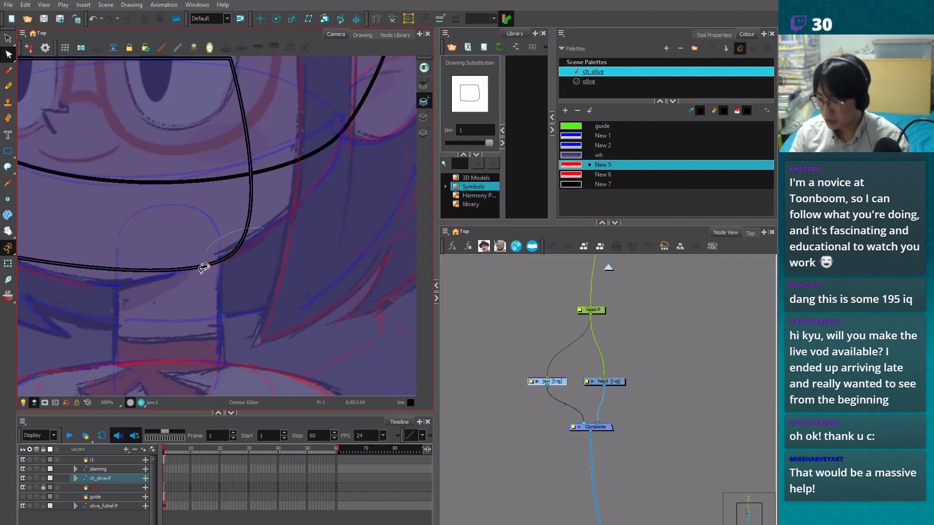
Round the jaw rectangle's lower corner away from the ear with curve handles angled along the jaw guide
{"action": "left_click", "coordinate": [231, 255]}
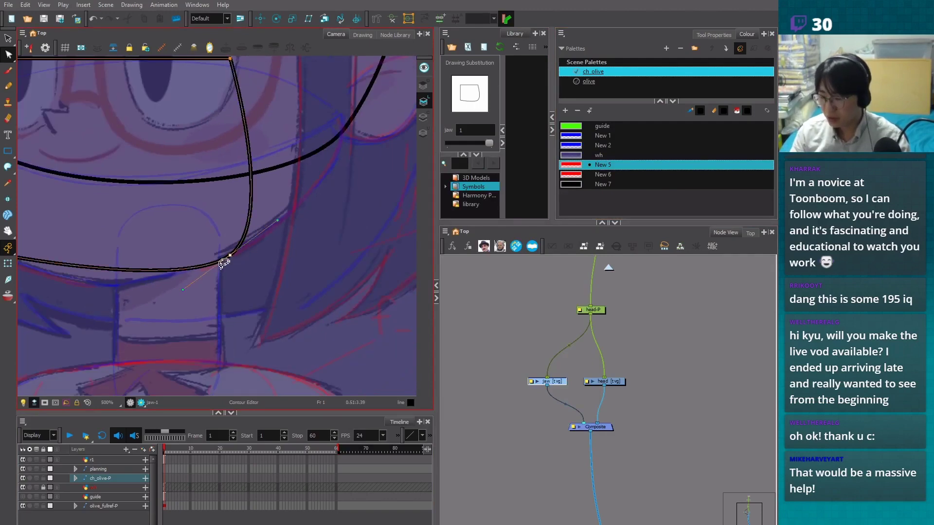
{"action": "left_click_drag", "start_coordinate": [221, 265], "coordinate": [400, 278]}
{"action": "left_click_drag", "start_coordinate": [183, 268], "coordinate": [197, 342]}
{"action": "key", "text": "2"}
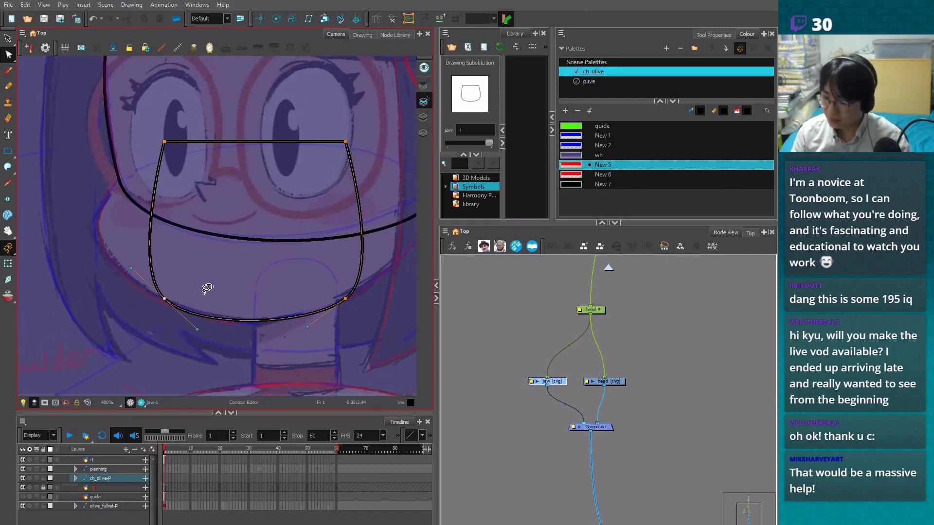
Nudge the rectangle's upper ear-side corner, then move the opposite upper corner inward and down and round it with diagonal curve handles
{"action": "left_click", "coordinate": [345, 141]}
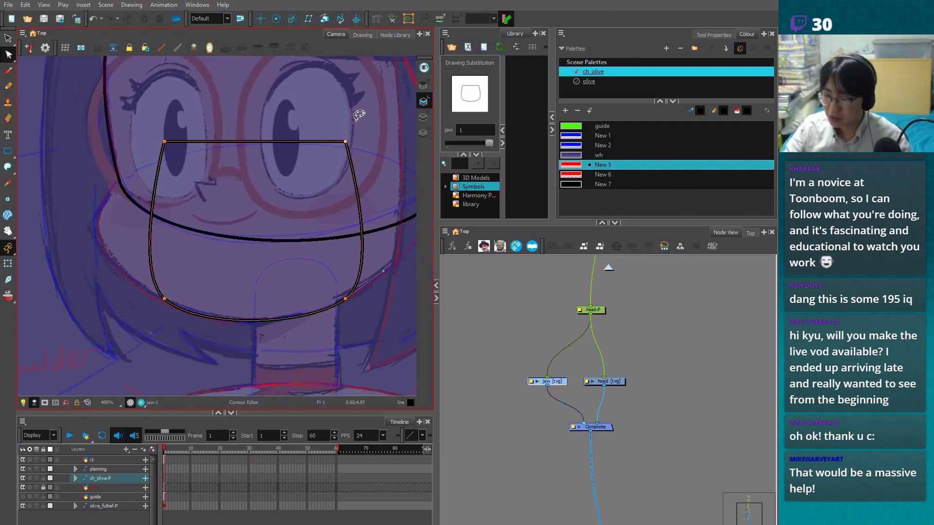
{"action": "mouse_move", "coordinate": [345, 141]}
{"action": "left_mouse_down"}
{"action": "mouse_move", "coordinate": [355, 139]}
{"action": "mouse_move", "coordinate": [346, 140]}
{"action": "left_mouse_up"}
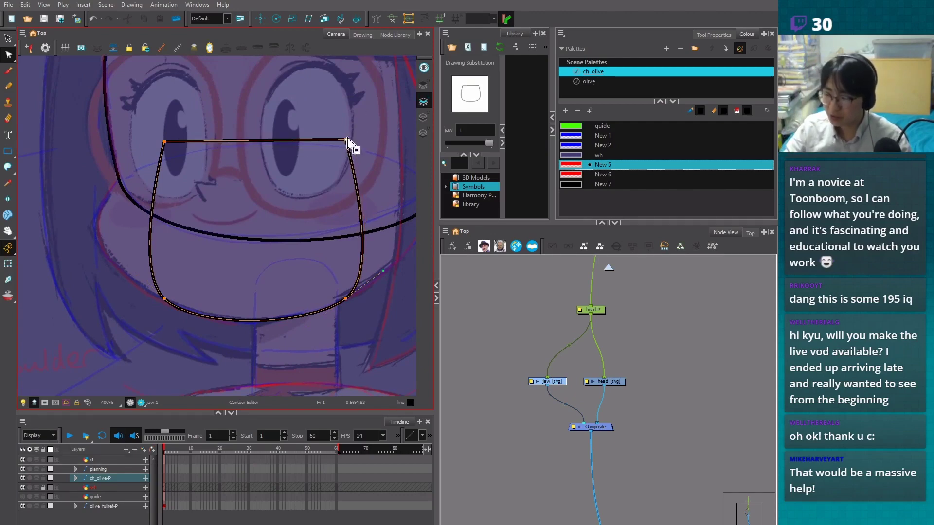
{"action": "left_click_drag", "start_coordinate": [164, 140], "coordinate": [177, 156]}
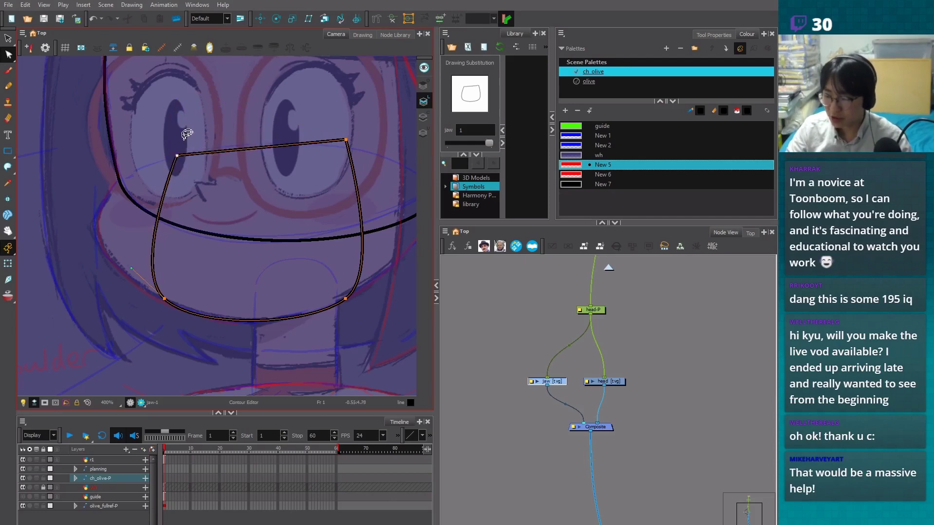
{"action": "key", "text": "2"}
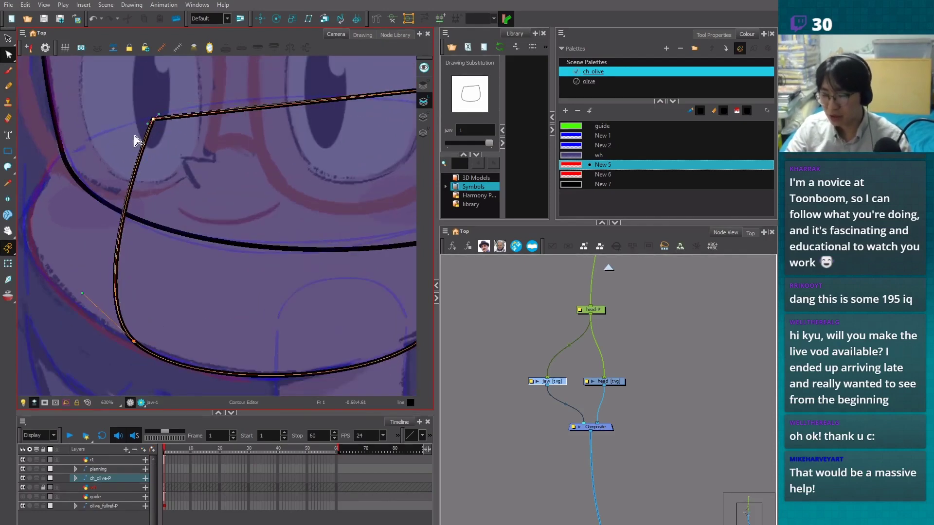
{"action": "left_click_drag", "start_coordinate": [153, 119], "coordinate": [114, 163]}
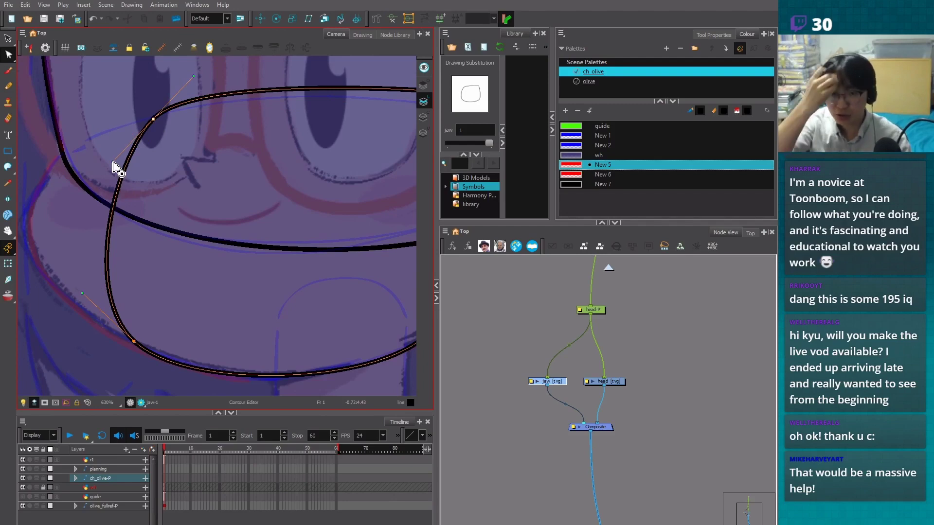
{"action": "key", "text": "1"}
{"action": "key", "text": "1"}
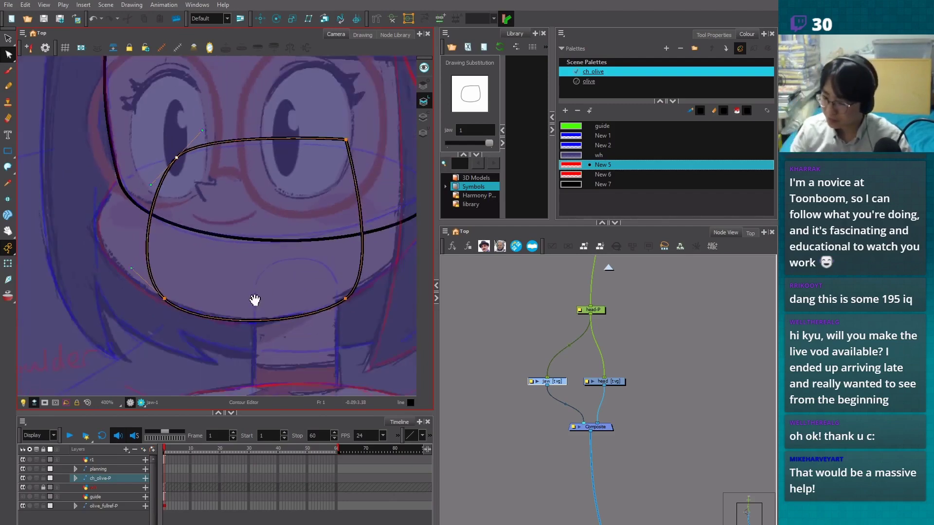
{"action": "left_click_drag", "start_coordinate": [292, 274], "coordinate": [244, 309]}
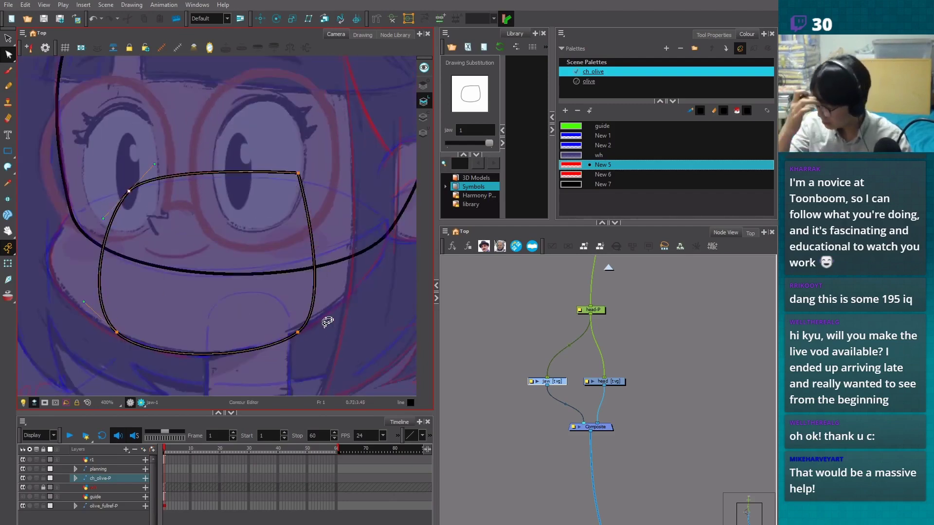
Move the jaw outline's four points onto the far cheek, chin, ear-side end and upper edge of the jaw guide
{"action": "left_click_drag", "start_coordinate": [117, 332], "coordinate": [48, 287]}
{"action": "left_click_drag", "start_coordinate": [298, 173], "coordinate": [351, 210]}
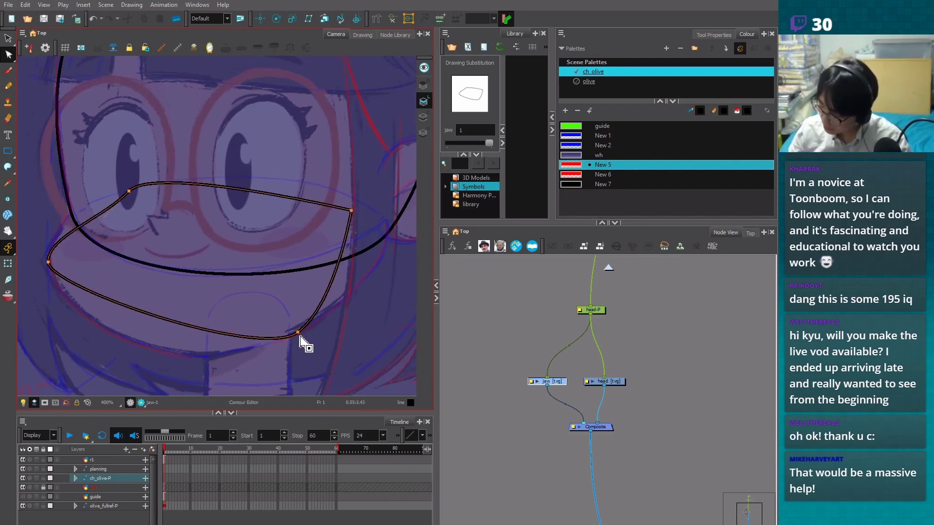
{"action": "left_click_drag", "start_coordinate": [297, 332], "coordinate": [178, 359]}
{"action": "left_click_drag", "start_coordinate": [351, 211], "coordinate": [392, 196]}
{"action": "left_click_drag", "start_coordinate": [129, 191], "coordinate": [102, 197]}
Adjust the far-cheek point's curve handles to near vertical so the outline rounds along the cheek guide
{"action": "left_click", "coordinate": [48, 266]}
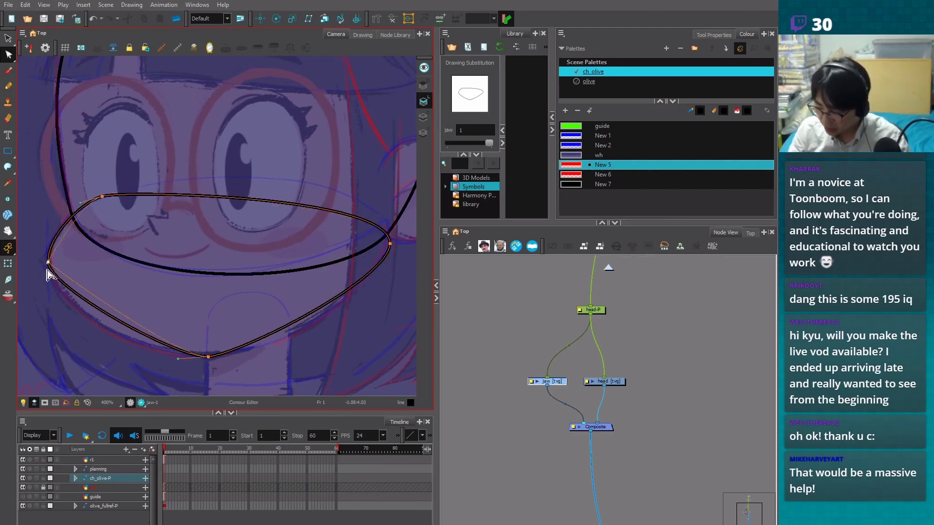
{"action": "left_click_drag", "start_coordinate": [47, 270], "coordinate": [48, 295]}
{"action": "left_click_drag", "start_coordinate": [48, 243], "coordinate": [48, 234]}
{"action": "left_click", "coordinate": [80, 252]}
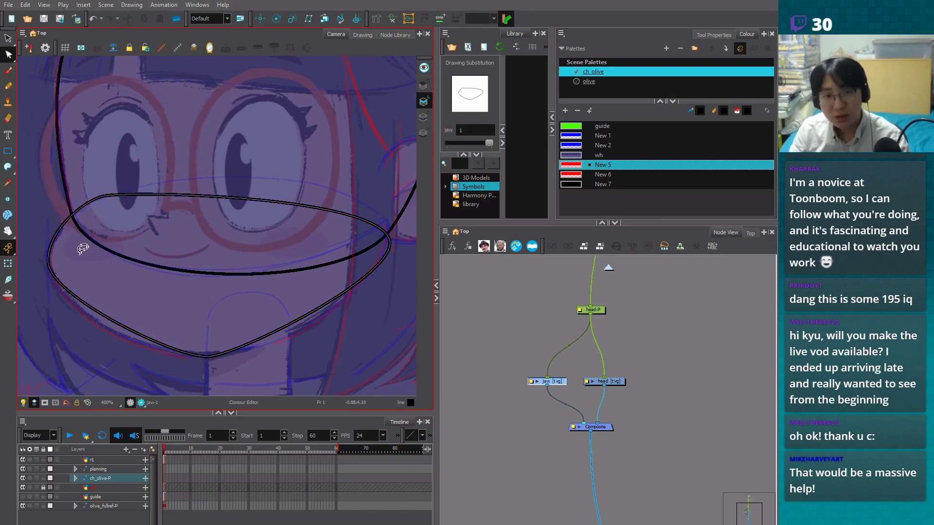
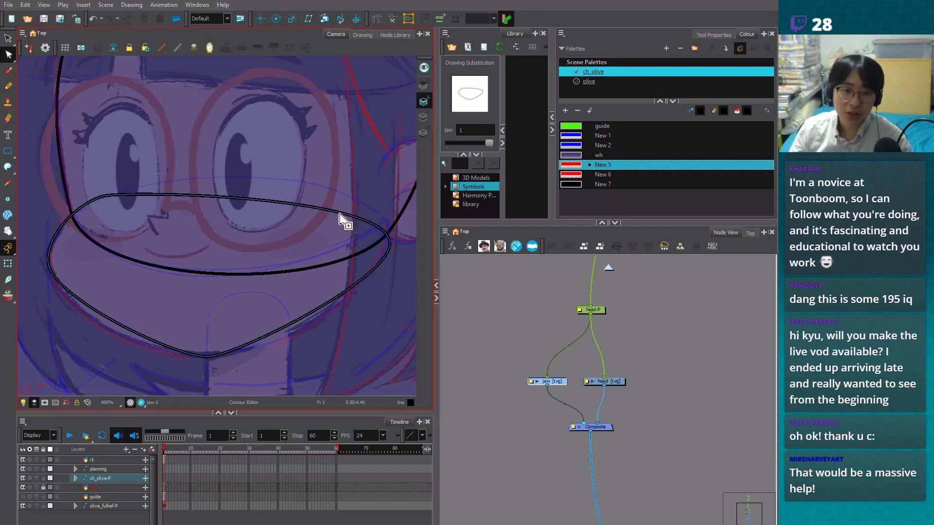
Add a point to the jaw outline's upper edge near the ear, raise it slightly, and angle its curve handles for a rounder edge
{"action": "left_click", "coordinate": [340, 215]}
{"action": "left_click", "coordinate": [340, 215]}
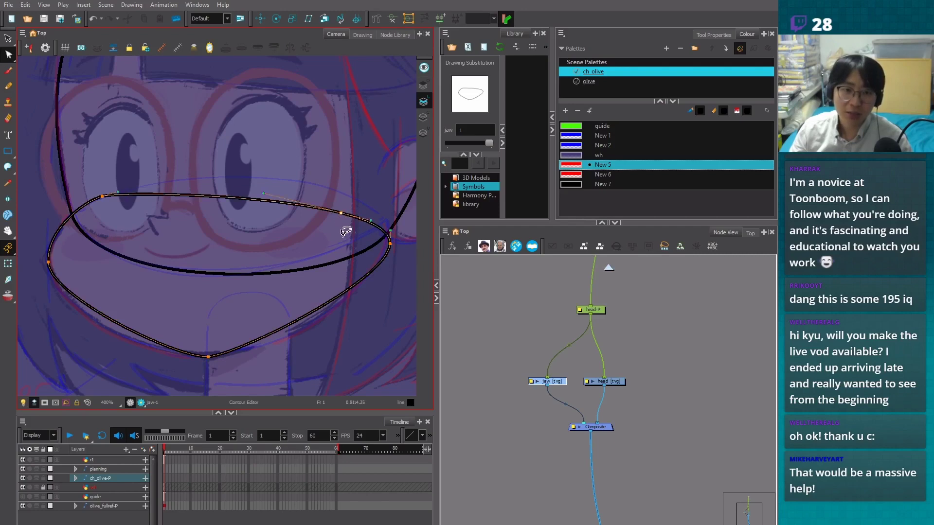
{"action": "left_click_drag", "start_coordinate": [371, 220], "coordinate": [347, 197]}
{"action": "left_click_drag", "start_coordinate": [268, 183], "coordinate": [287, 185]}
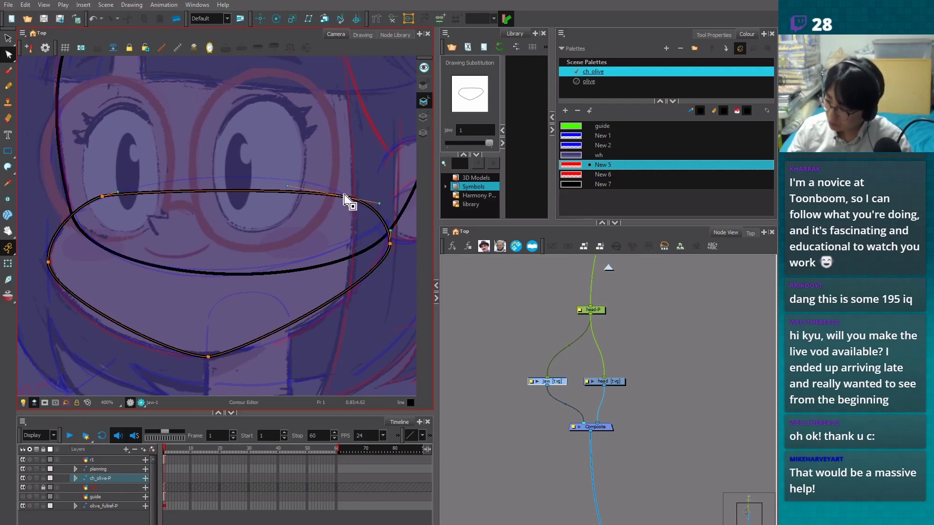
{"action": "left_click_drag", "start_coordinate": [344, 196], "coordinate": [379, 205]}
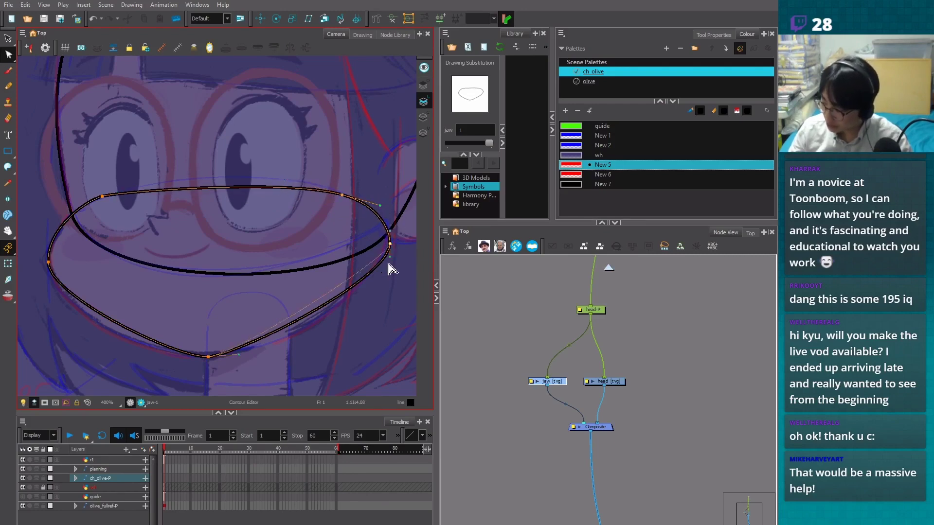
Adjust the ear-side point and lengthen its handles and the chin point's handles to round the jaw outline's lower edge
{"action": "left_click_drag", "start_coordinate": [389, 267], "coordinate": [385, 274]}
{"action": "left_click_drag", "start_coordinate": [390, 244], "coordinate": [387, 243]}
{"action": "left_click_drag", "start_coordinate": [388, 231], "coordinate": [390, 218]}
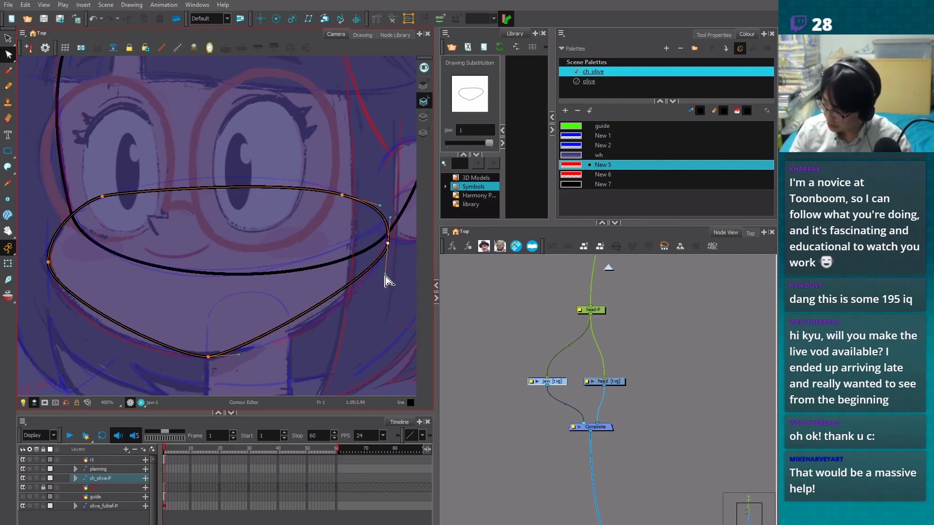
{"action": "left_click_drag", "start_coordinate": [238, 355], "coordinate": [280, 356]}
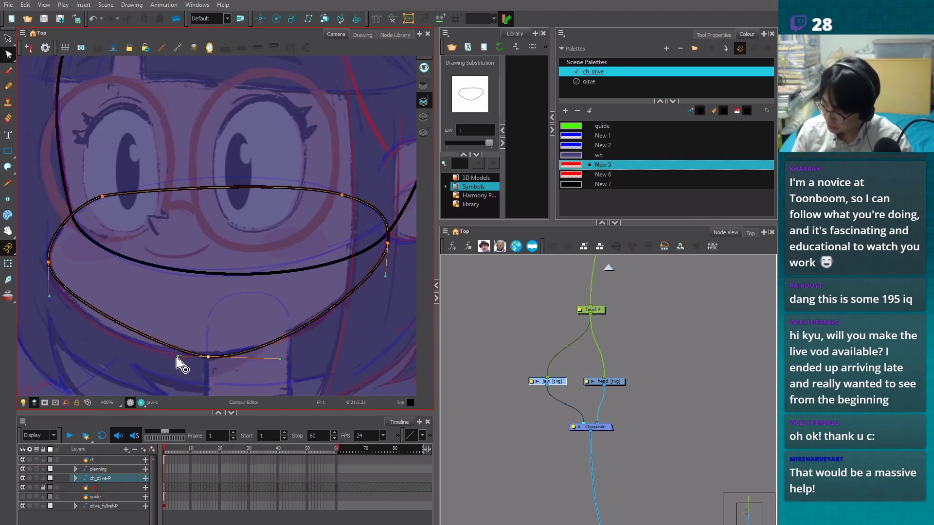
{"action": "left_click_drag", "start_coordinate": [177, 357], "coordinate": [130, 352]}
Adjust the jaw outline's upper far-cheek point and the upper edge's handles so the top sweeps smoothly into the cheek
{"action": "key", "text": "space"}
{"action": "left_click_drag", "start_coordinate": [180, 290], "coordinate": [229, 344]}
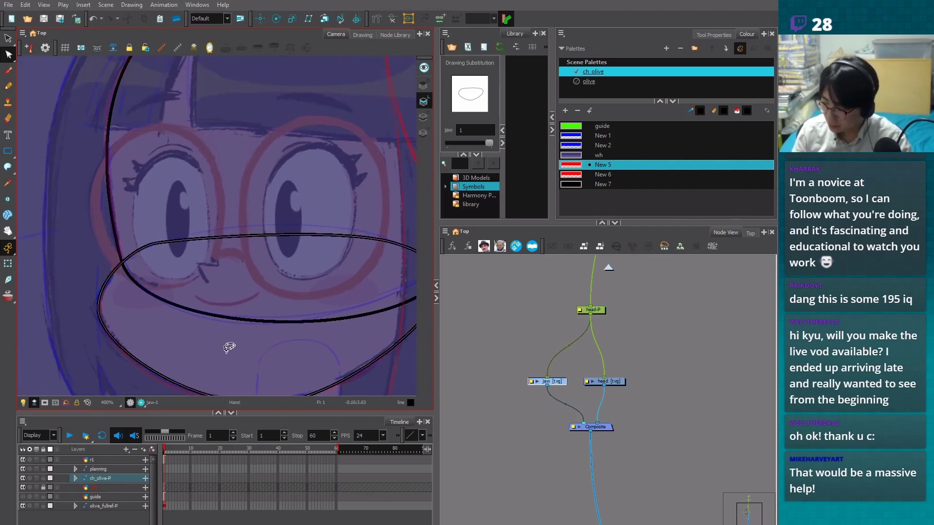
{"action": "left_click", "coordinate": [138, 256]}
{"action": "left_click_drag", "start_coordinate": [135, 251], "coordinate": [196, 220]}
{"action": "left_click_drag", "start_coordinate": [334, 226], "coordinate": [318, 215]}
{"action": "left_click_drag", "start_coordinate": [188, 231], "coordinate": [194, 226]}
{"action": "left_click", "coordinate": [112, 304]}
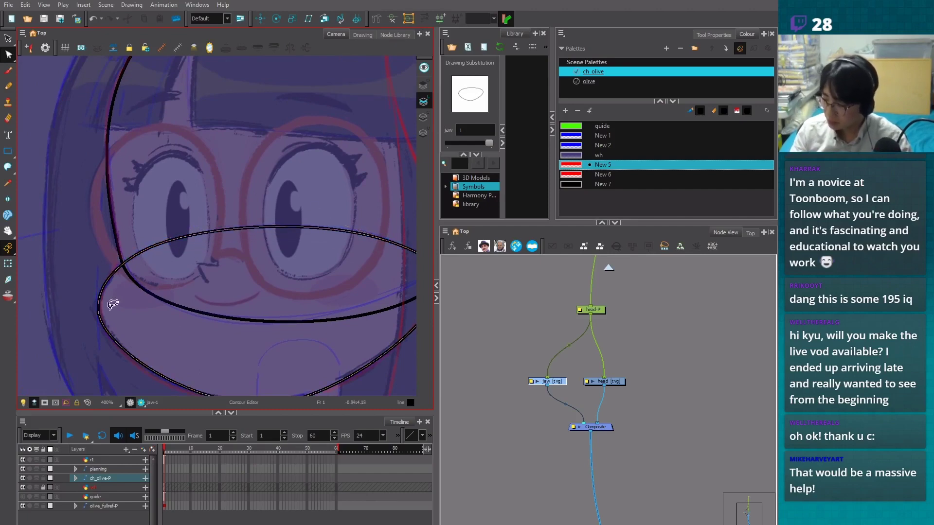
Try to move the jaw outline's ear-side point and the neighbouring upper point upward, with the ear-side handles near vertical
{"action": "left_click_drag", "start_coordinate": [269, 340], "coordinate": [224, 303]}
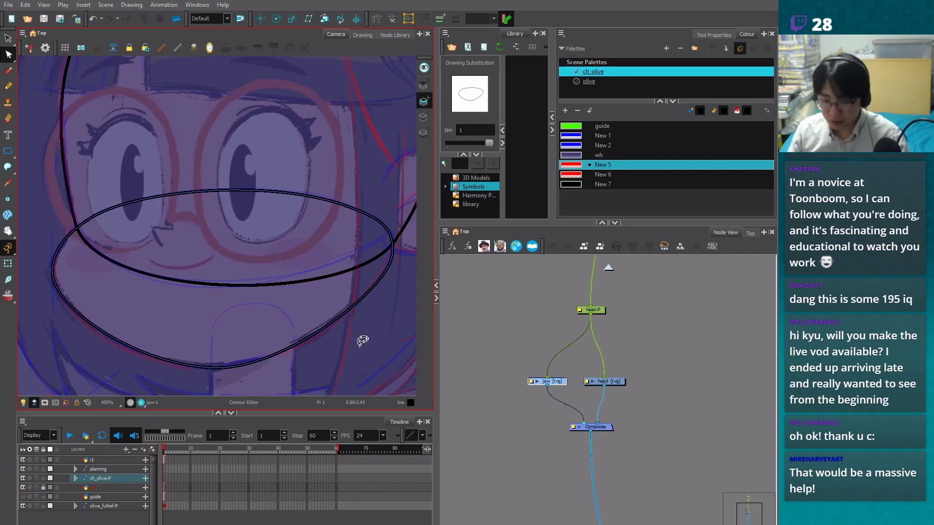
{"action": "left_click_drag", "start_coordinate": [364, 338], "coordinate": [313, 358]}
{"action": "left_click", "coordinate": [334, 306]}
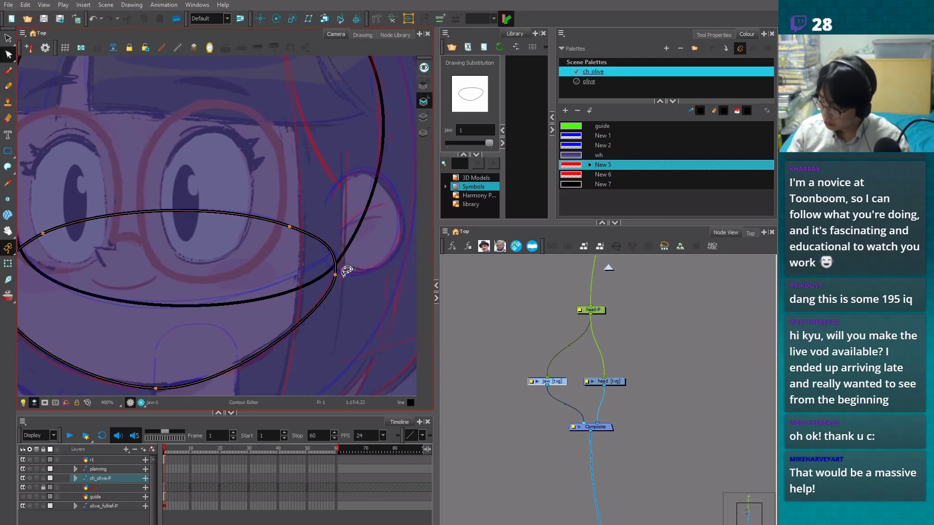
{"action": "left_click_drag", "start_coordinate": [347, 271], "coordinate": [281, 213]}
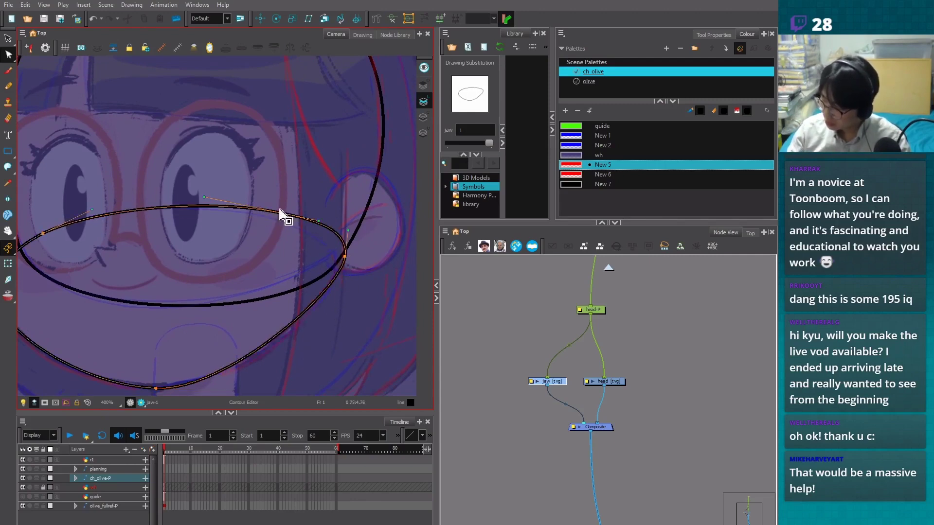
{"action": "left_click_drag", "start_coordinate": [348, 230], "coordinate": [347, 236]}
{"action": "left_click_drag", "start_coordinate": [342, 289], "coordinate": [341, 294]}
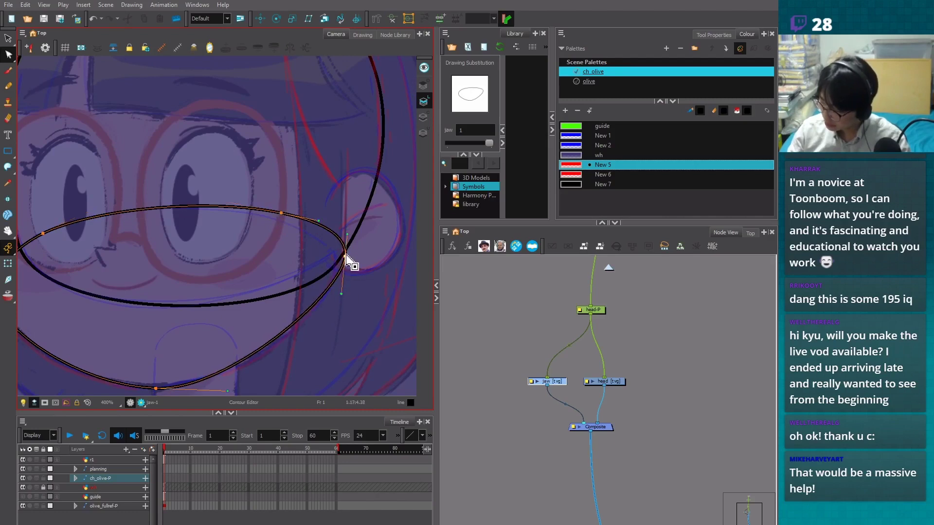
{"action": "mouse_move", "coordinate": [344, 256]}
{"action": "left_mouse_down"}
{"action": "mouse_move", "coordinate": [342, 233]}
{"action": "mouse_move", "coordinate": [349, 242]}
{"action": "left_mouse_up"}
{"action": "left_click_drag", "start_coordinate": [346, 282], "coordinate": [345, 303]}
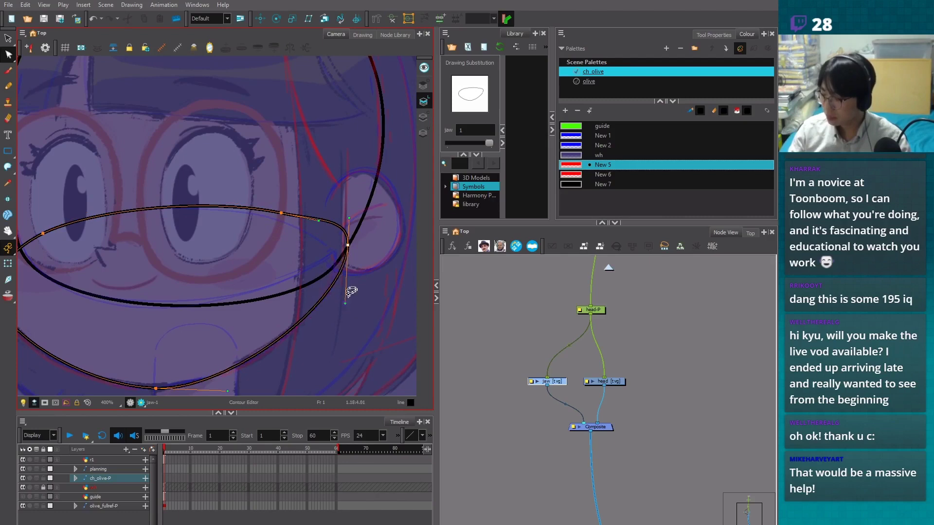
Undo the latest point and handle changes at the jaw outline's ear-side end
{"action": "left_click", "coordinate": [358, 291]}
{"action": "key", "text": "ctrl+z"}
{"action": "key", "text": "ctrl+z"}
{"action": "key", "text": "ctrl+z"}
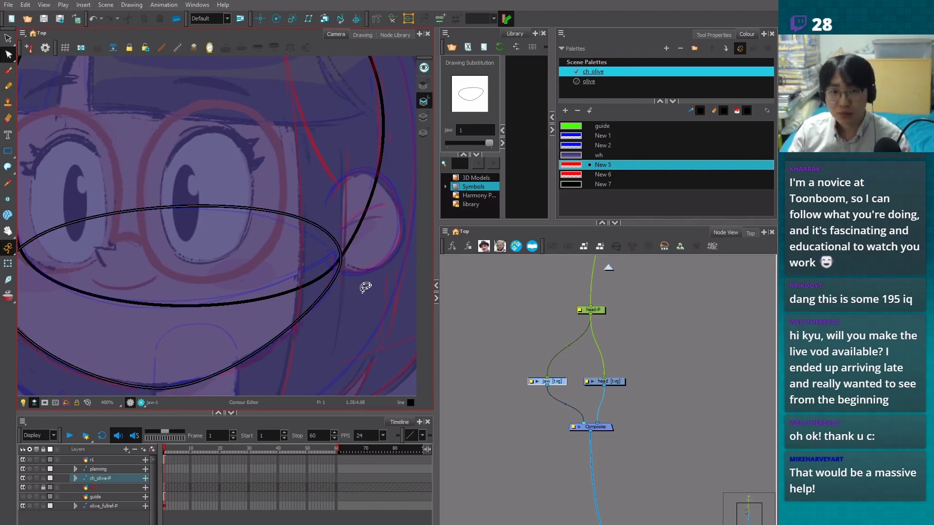
{"action": "key", "text": "ctrl+z"}
{"action": "key", "text": "ctrl+z"}
{"action": "key", "text": "ctrl+z"}
{"action": "key", "text": "ctrl+z"}
{"action": "key", "text": "ctrl+z"}
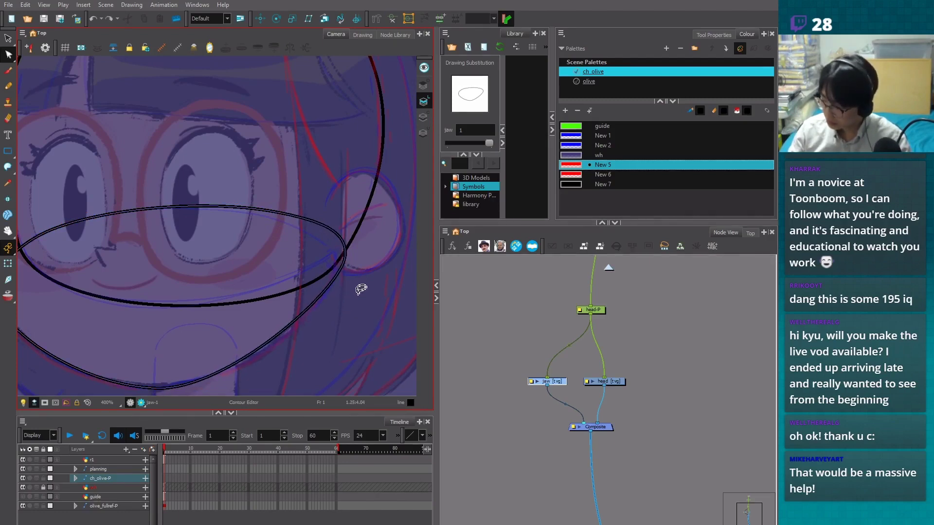
{"action": "key", "text": "ctrl+z"}
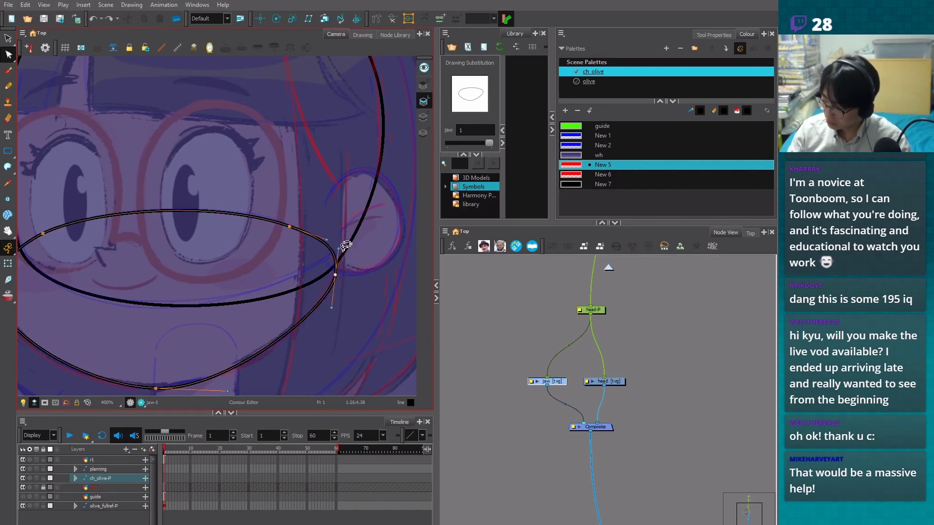
{"action": "left_click_drag", "start_coordinate": [338, 249], "coordinate": [343, 255]}
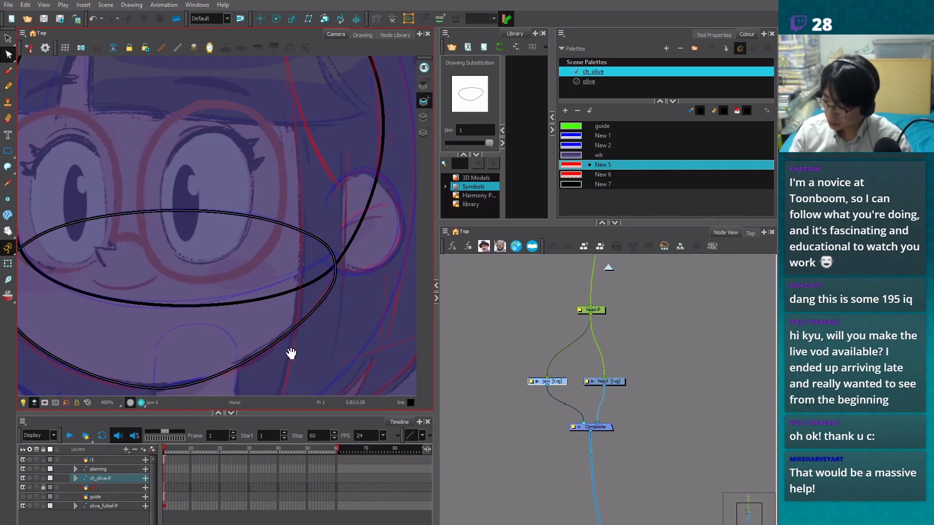
Duplicate the jaw outline and place the copy in the empty area beside the far-cheek side of the head
{"action": "left_click_drag", "start_coordinate": [290, 354], "coordinate": [367, 291]}
{"action": "left_click_drag", "start_coordinate": [267, 352], "coordinate": [303, 327]}
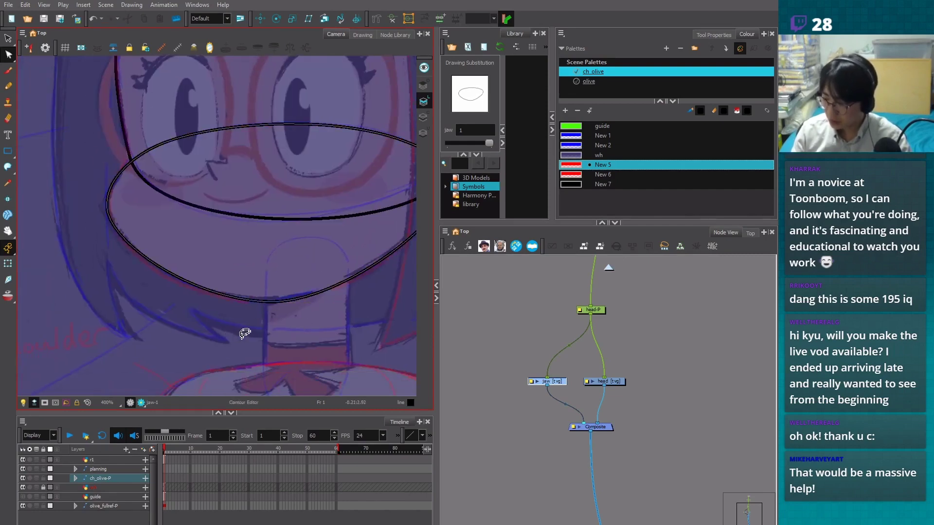
{"action": "left_click_drag", "start_coordinate": [244, 334], "coordinate": [245, 298]}
{"action": "key", "text": "1"}
{"action": "key", "text": "alt+s"}
{"action": "key", "text": "1"}
{"action": "left_click_drag", "start_coordinate": [263, 332], "coordinate": [341, 346]}
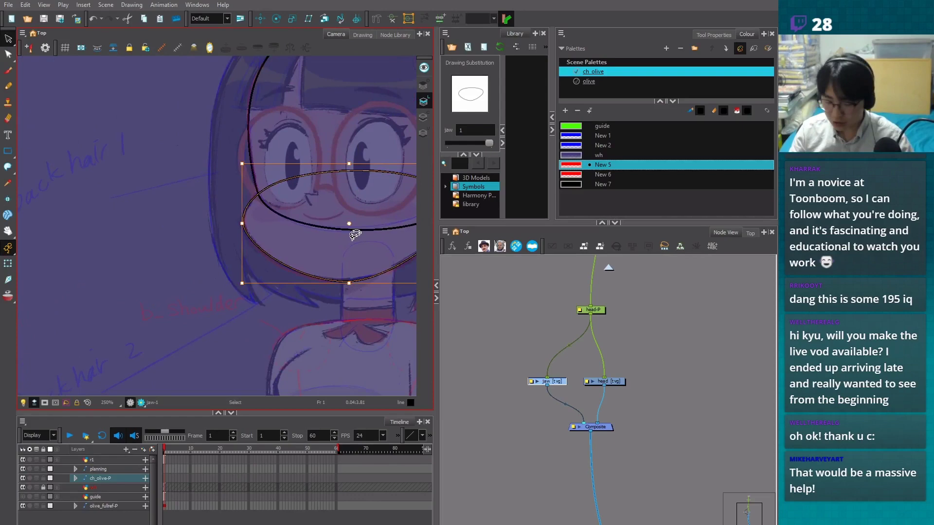
{"action": "key", "text": "ctrl+c"}
{"action": "key", "text": "ctrl+v"}
{"action": "left_click_drag", "start_coordinate": [357, 224], "coordinate": [111, 235]}
Edit the copied jaw outline's contour and move its bottom point slightly upward
{"action": "key", "text": "space"}
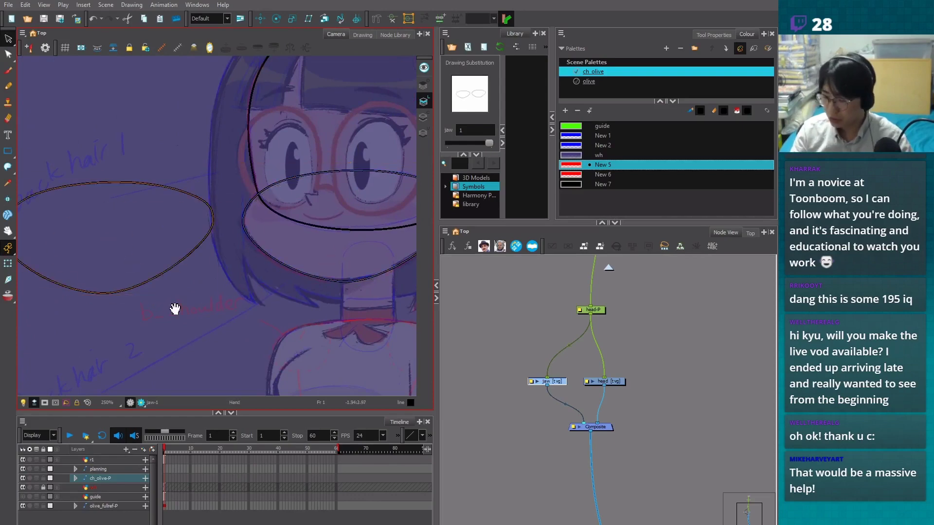
{"action": "left_click_drag", "start_coordinate": [175, 309], "coordinate": [251, 301]}
{"action": "key", "text": "space"}
{"action": "left_click_drag", "start_coordinate": [311, 314], "coordinate": [296, 313]}
{"action": "key", "text": "2"}
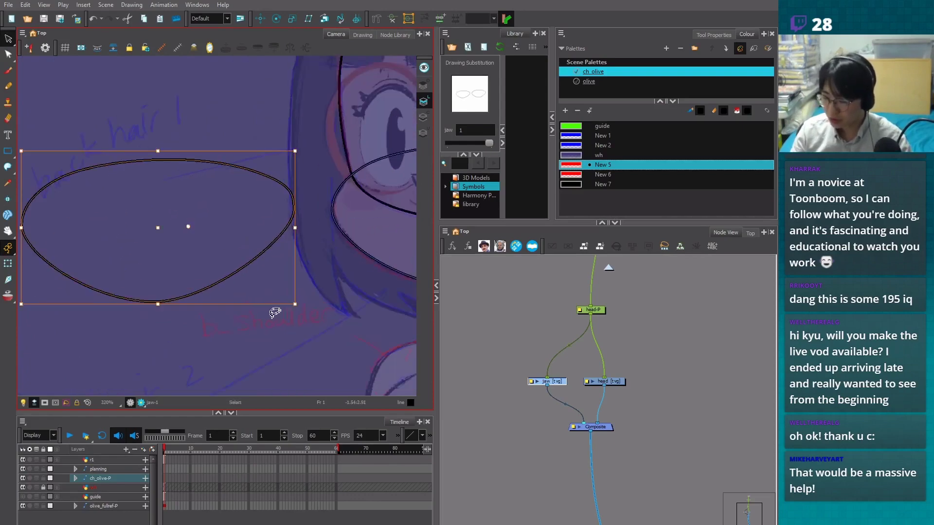
{"action": "scroll", "coordinate": [243, 311], "scroll_direction": "up", "scroll_amount": 1}
{"action": "key", "text": "alt+q"}
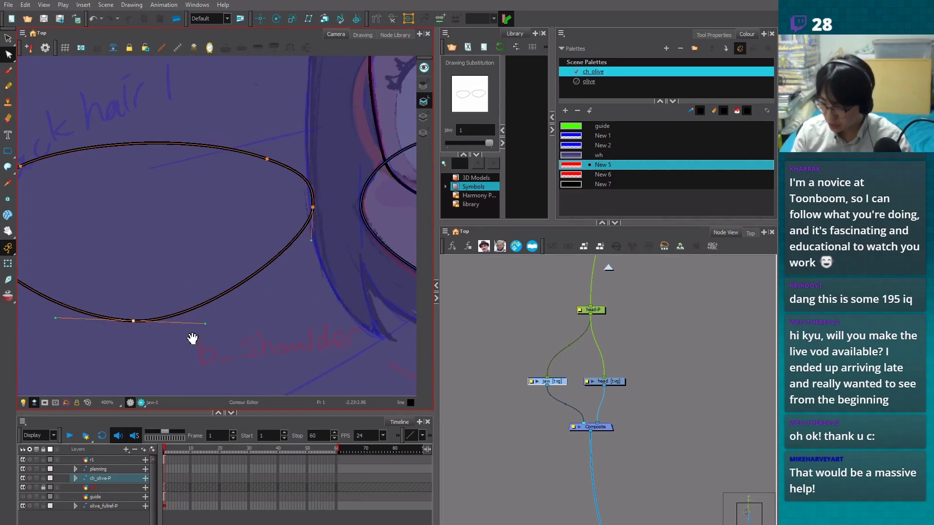
{"action": "left_click_drag", "start_coordinate": [193, 339], "coordinate": [168, 369]}
{"action": "left_click_drag", "start_coordinate": [277, 288], "coordinate": [369, 249]}
{"action": "key", "text": "2"}
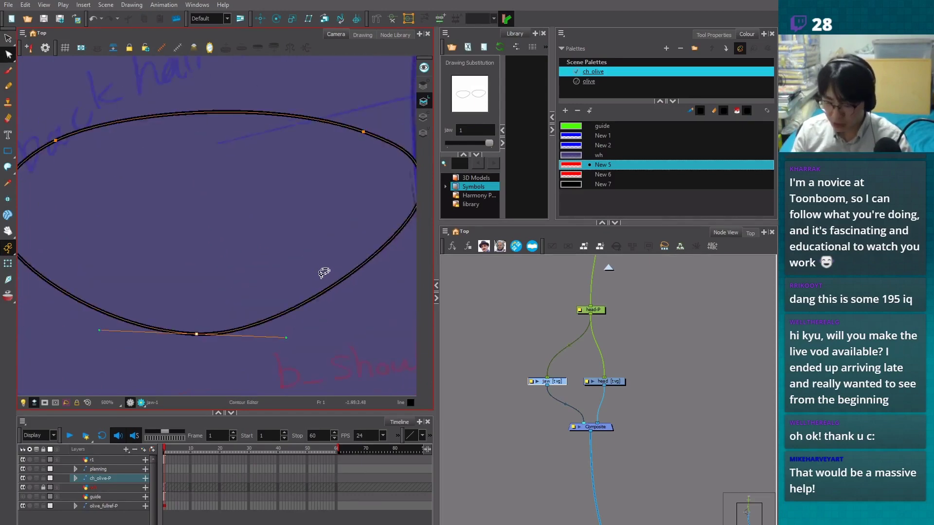
{"action": "key", "text": "2"}
{"action": "left_click_drag", "start_coordinate": [191, 362], "coordinate": [193, 355]}
{"action": "key", "text": "1"}
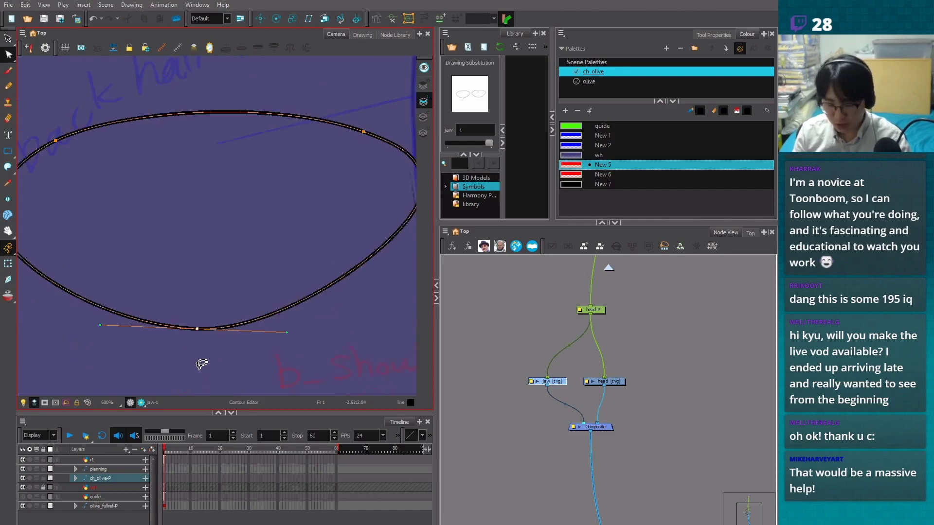
Turn the copied outline's bottom point into a sharp corner without curve handles and move it downward
{"action": "left_click", "coordinate": [197, 329], "text": "alt"}
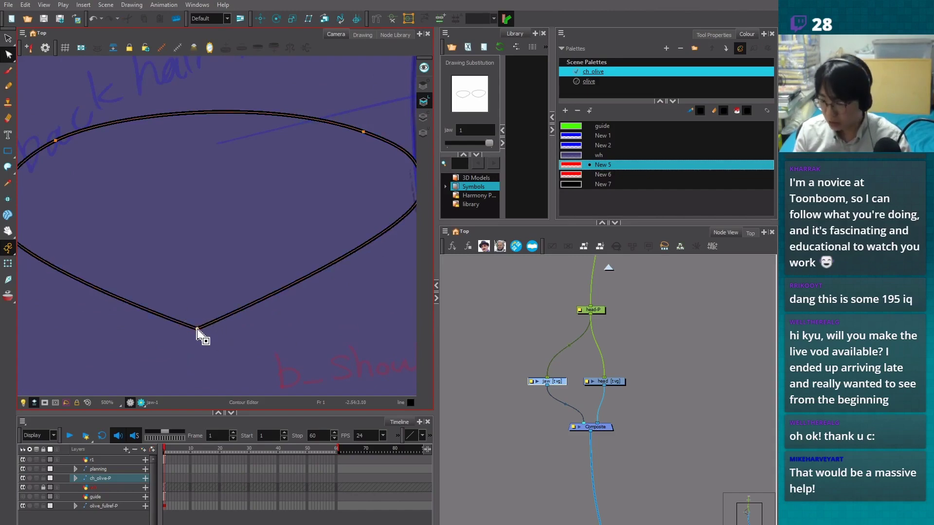
{"action": "left_click_drag", "start_coordinate": [197, 329], "coordinate": [162, 365]}
{"action": "key", "text": "1"}
{"action": "left_click_drag", "start_coordinate": [228, 344], "coordinate": [243, 343]}
{"action": "key", "text": "2"}
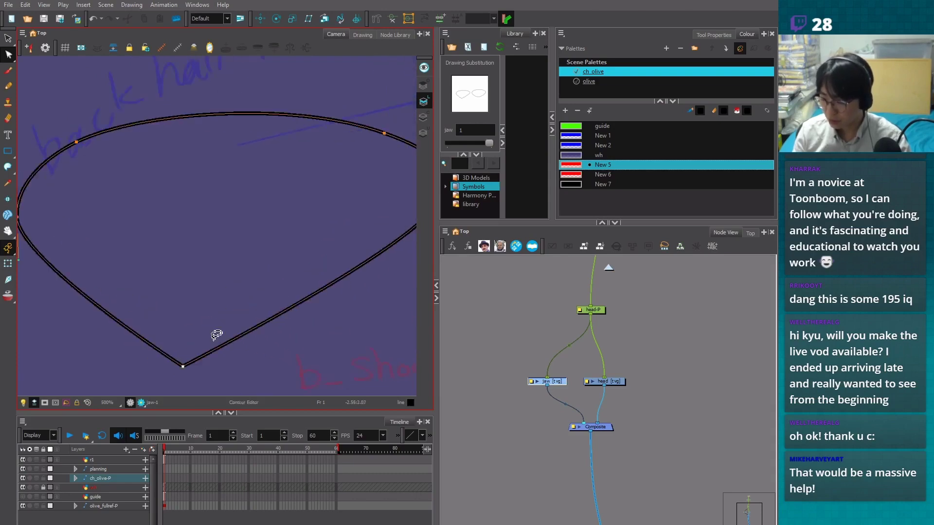
Raise the copied outline's bottom corner and pull out curve handles so its lower edge is rounded again
{"action": "left_click_drag", "start_coordinate": [188, 369], "coordinate": [261, 290]}
{"action": "key", "text": "ctrl+z"}
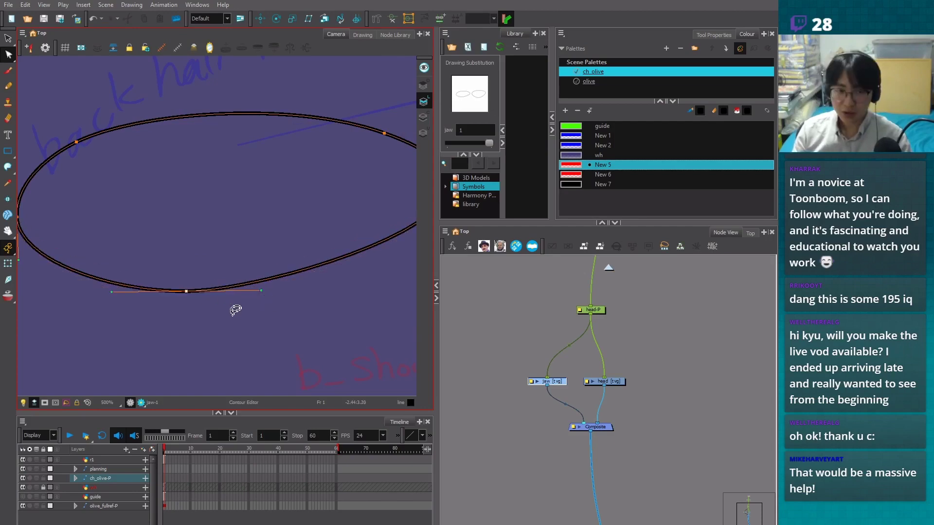
{"action": "key", "text": "2"}
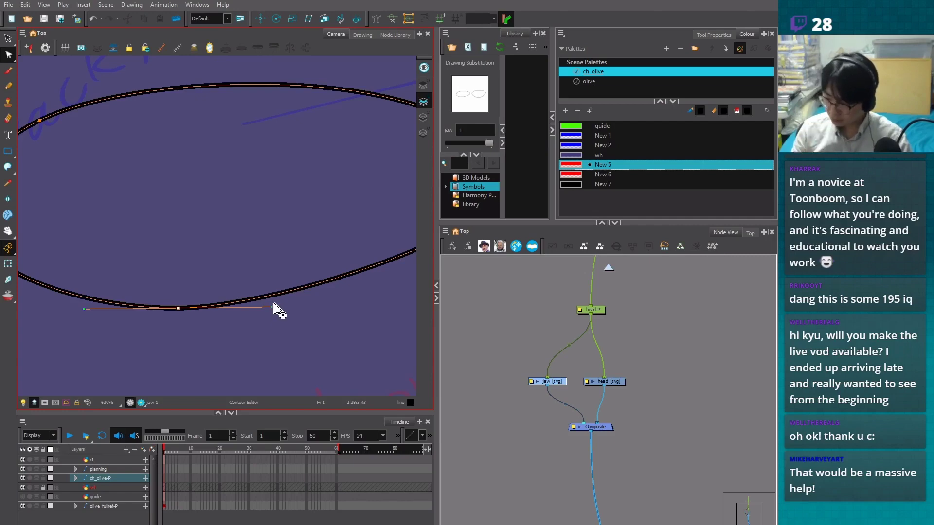
{"action": "mouse_move", "coordinate": [273, 306]}
{"action": "left_mouse_down"}
{"action": "mouse_move", "coordinate": [314, 317]}
{"action": "mouse_move", "coordinate": [308, 360]}
{"action": "mouse_move", "coordinate": [246, 333]}
{"action": "mouse_move", "coordinate": [256, 314]}
{"action": "mouse_move", "coordinate": [296, 306]}
{"action": "left_mouse_up"}
{"action": "left_click", "coordinate": [294, 307]}
Swing the copied outline's linked bottom handles to near vertical and back to nearly horizontal
{"action": "mouse_move", "coordinate": [201, 259]}
{"action": "left_mouse_down"}
{"action": "mouse_move", "coordinate": [145, 279]}
{"action": "mouse_move", "coordinate": [210, 316]}
{"action": "left_mouse_up"}
{"action": "left_click_drag", "start_coordinate": [273, 310], "coordinate": [189, 386]}
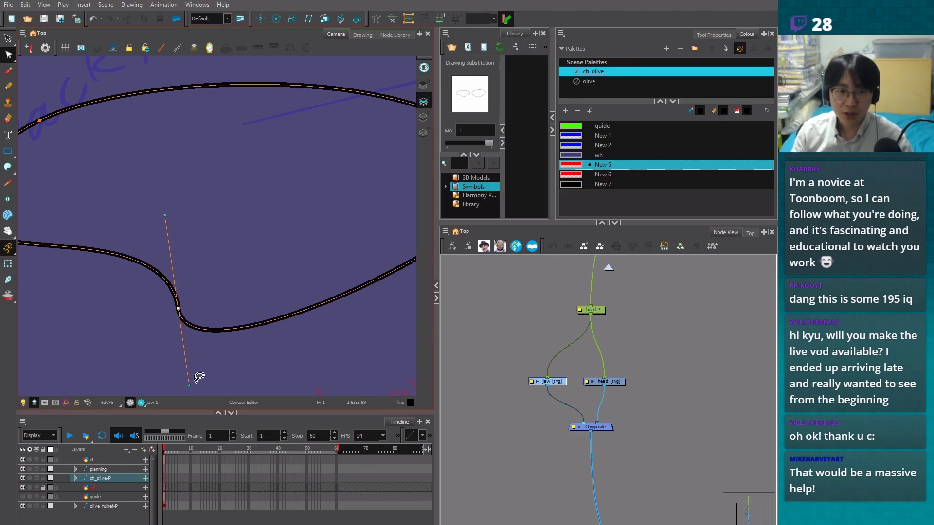
{"action": "scroll", "coordinate": [222, 336], "scroll_direction": "down", "scroll_amount": 2}
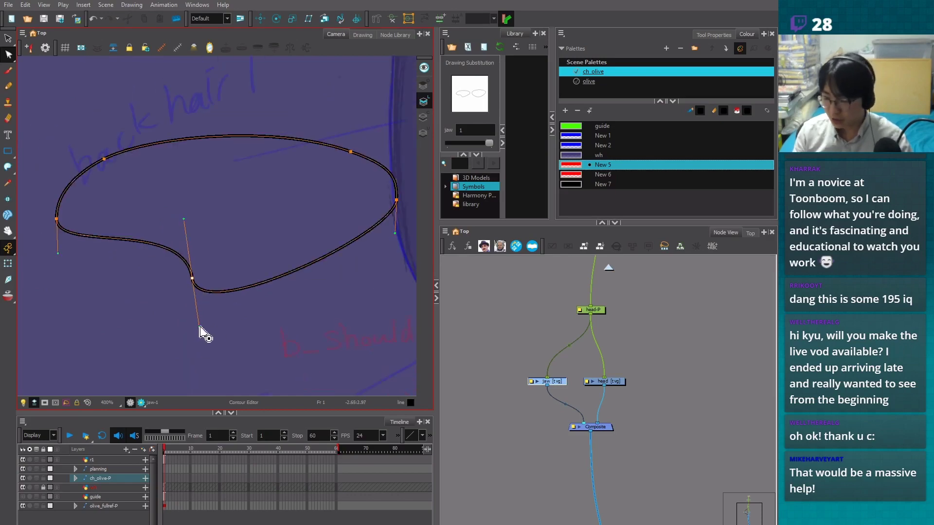
{"action": "left_click_drag", "start_coordinate": [200, 331], "coordinate": [270, 287]}
{"action": "scroll", "coordinate": [272, 288], "scroll_direction": "up", "scroll_amount": 2}
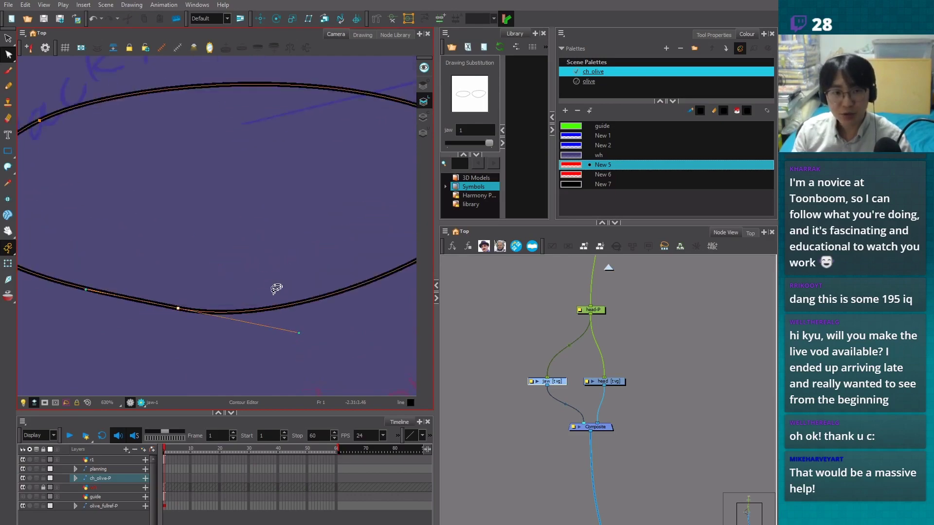
{"action": "left_click_drag", "start_coordinate": [300, 332], "coordinate": [328, 300]}
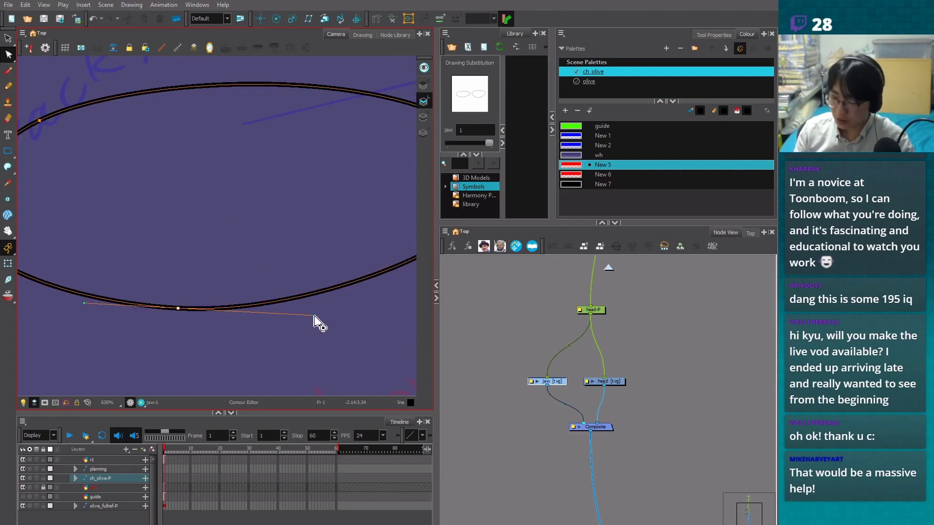
{"action": "left_click_drag", "start_coordinate": [314, 316], "coordinate": [307, 292]}
Break the copied outline's bottom handles apart, pointing the ear-side one straight up and the other downward
{"action": "left_click_drag", "start_coordinate": [302, 331], "coordinate": [178, 130]}
{"action": "left_click_drag", "start_coordinate": [84, 298], "coordinate": [86, 367]}
{"action": "left_click", "coordinate": [247, 326]}
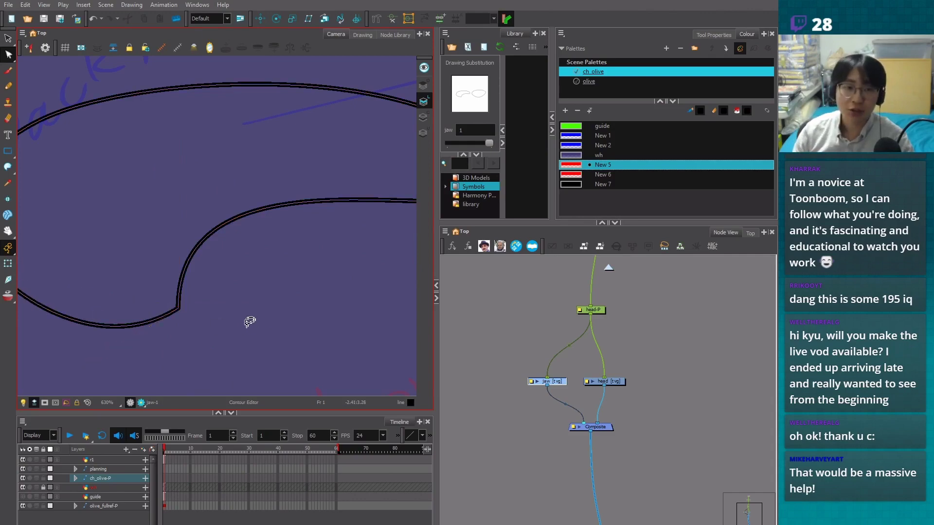
Delete the whole copied jaw outline beside the character's face
{"action": "key", "text": "1"}
{"action": "key", "text": "1"}
{"action": "key", "text": "1"}
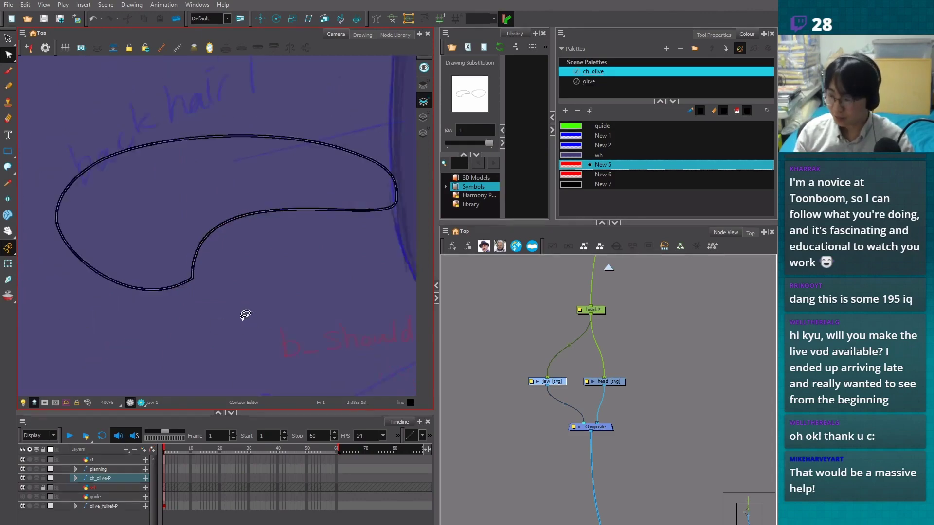
{"action": "left_click_drag", "start_coordinate": [254, 311], "coordinate": [240, 343]}
{"action": "key", "text": "2"}
{"action": "key", "text": "1"}
{"action": "key", "text": "1"}
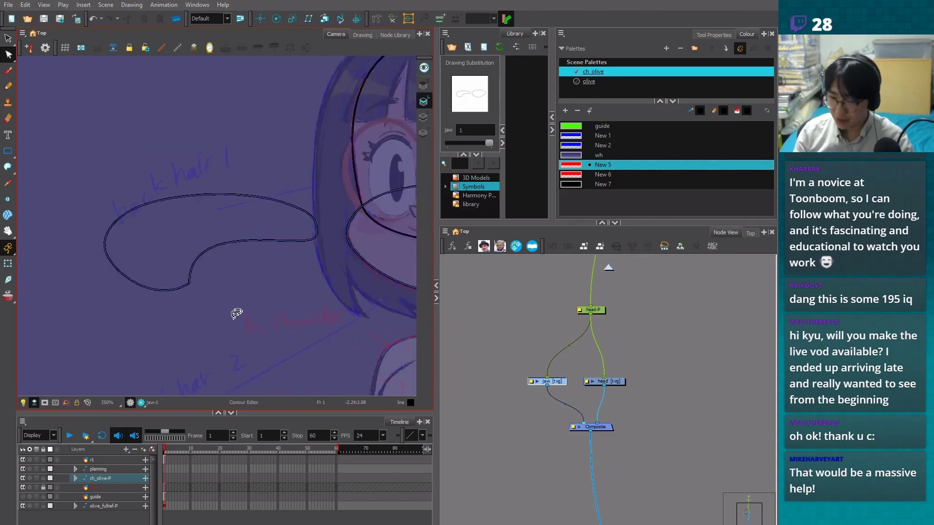
{"action": "key", "text": "alt+s"}
{"action": "left_click_drag", "start_coordinate": [240, 261], "coordinate": [184, 306]}
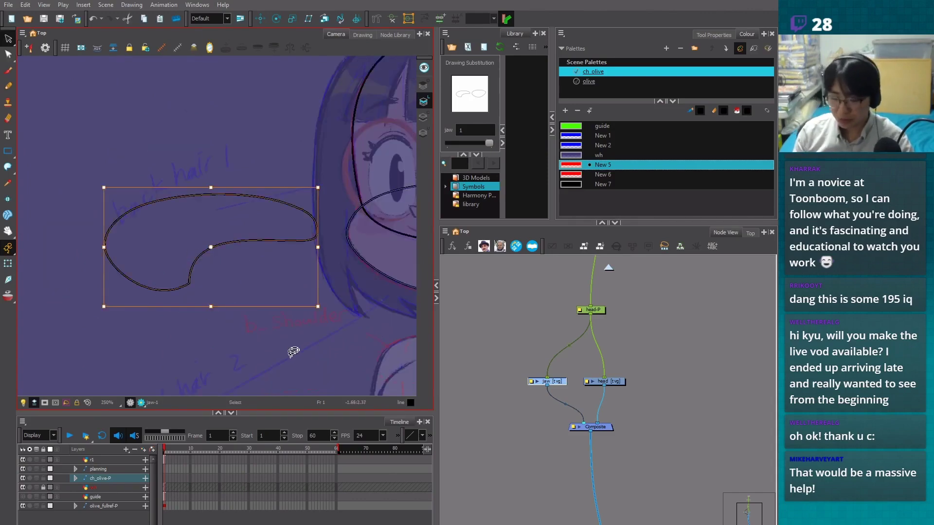
{"action": "key", "text": "Delete"}
Nudge the jaw outline's ear-side point slightly upward and straighten its curve handles to vertical
{"action": "left_click_drag", "start_coordinate": [319, 340], "coordinate": [120, 345]}
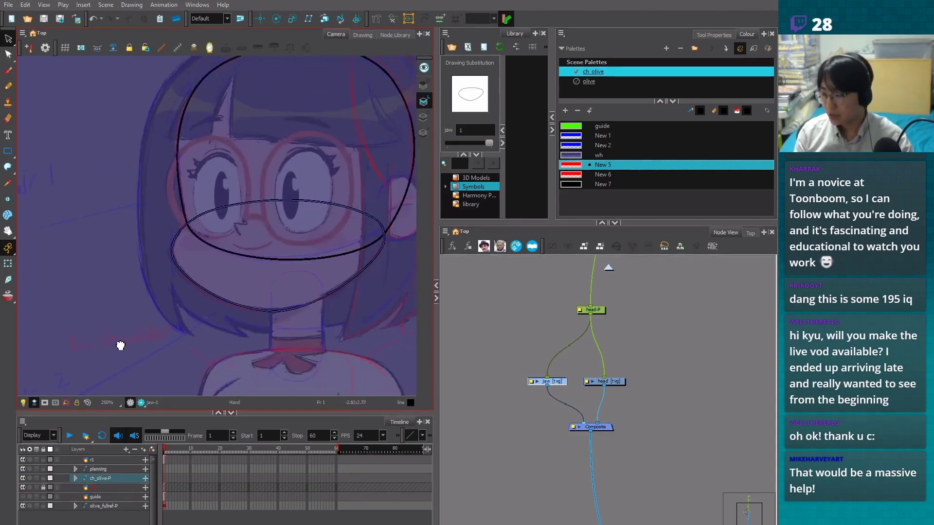
{"action": "scroll", "coordinate": [386, 269], "scroll_direction": "up", "scroll_amount": 1}
{"action": "key", "text": "alt+q"}
{"action": "left_click", "coordinate": [389, 250]}
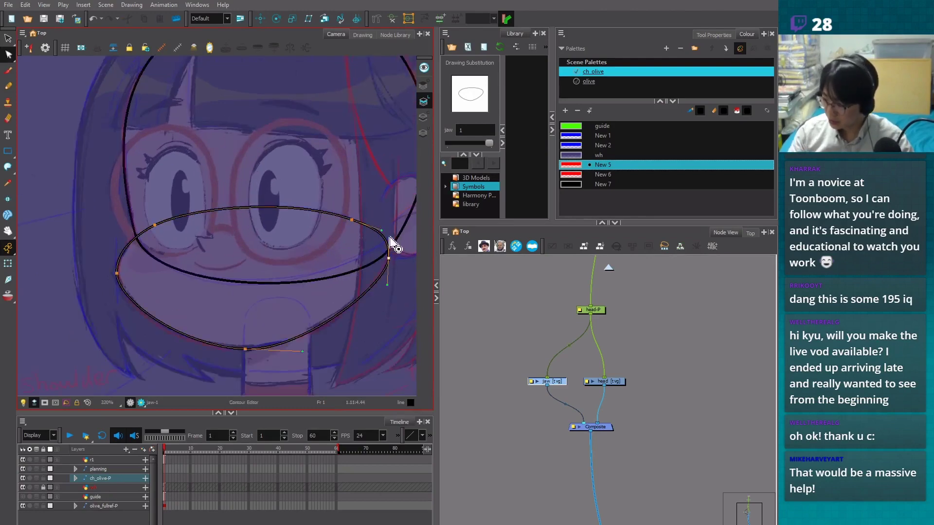
{"action": "left_click_drag", "start_coordinate": [390, 237], "coordinate": [389, 239]}
{"action": "left_click_drag", "start_coordinate": [387, 285], "coordinate": [389, 255]}
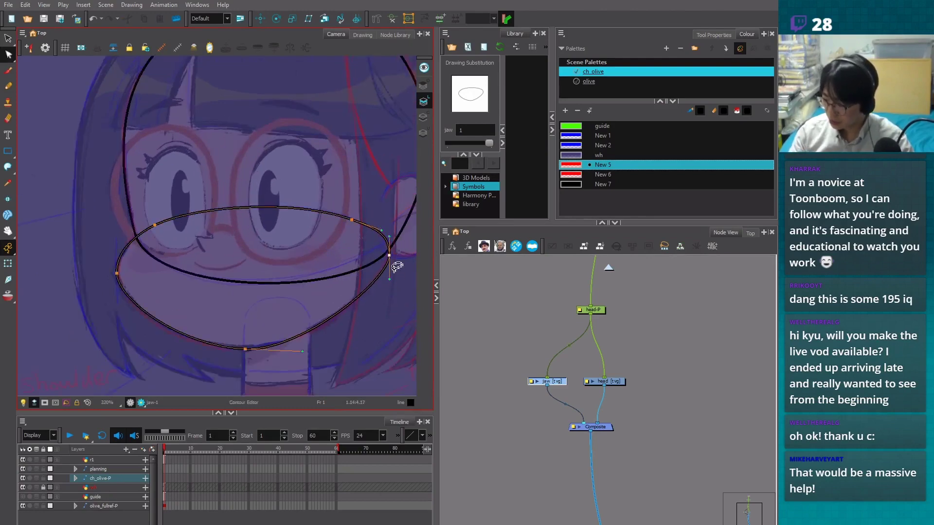
Add three vector drawing layers named ear, nose and mouth
{"action": "scroll", "coordinate": [389, 279], "scroll_direction": "down", "scroll_amount": 1}
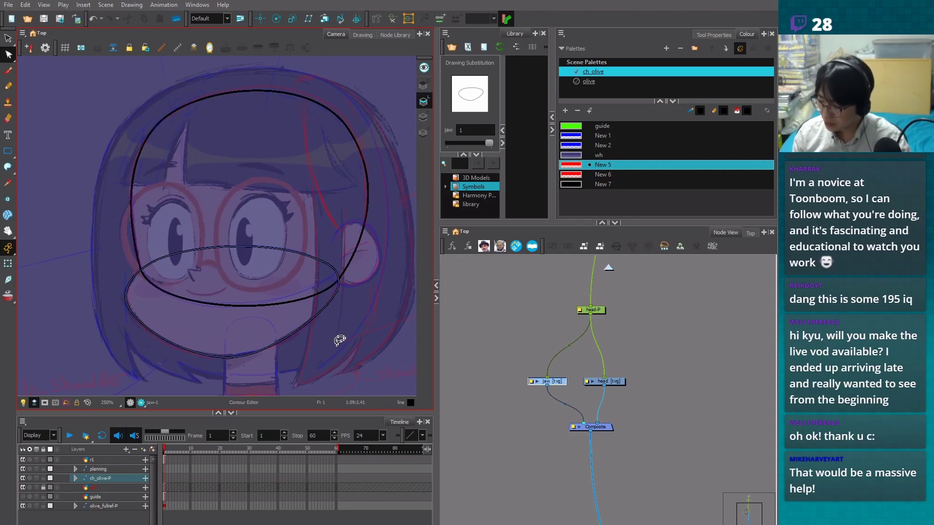
{"action": "left_click", "coordinate": [143, 450]}
{"action": "type", "text": "ear"}
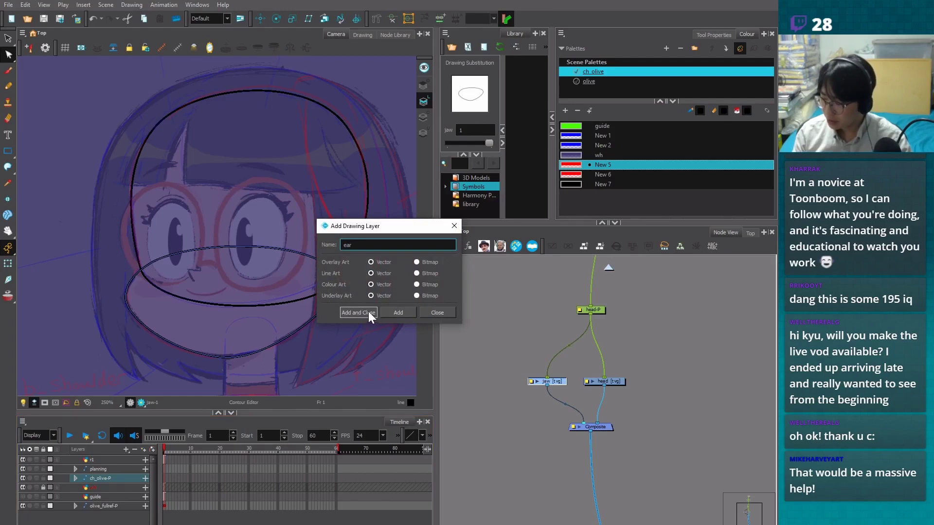
{"action": "left_click", "coordinate": [398, 312]}
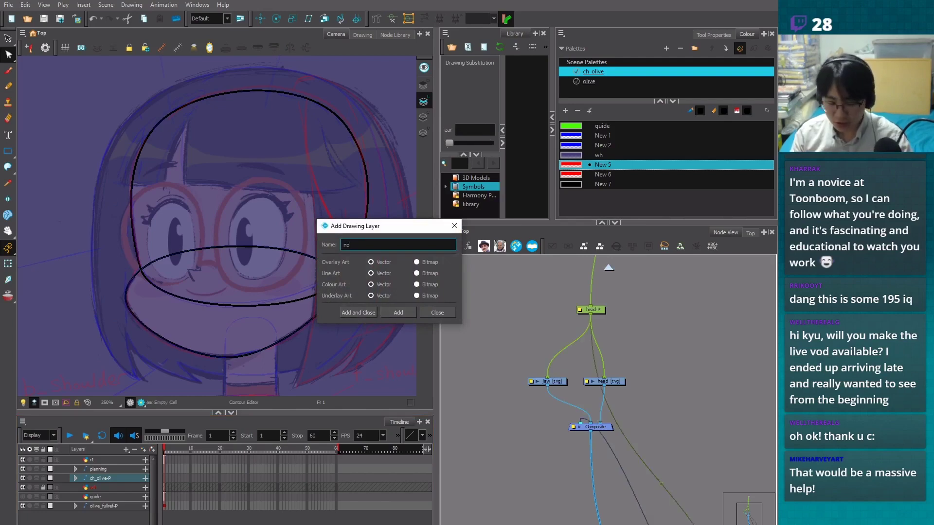
{"action": "left_click", "coordinate": [403, 311]}
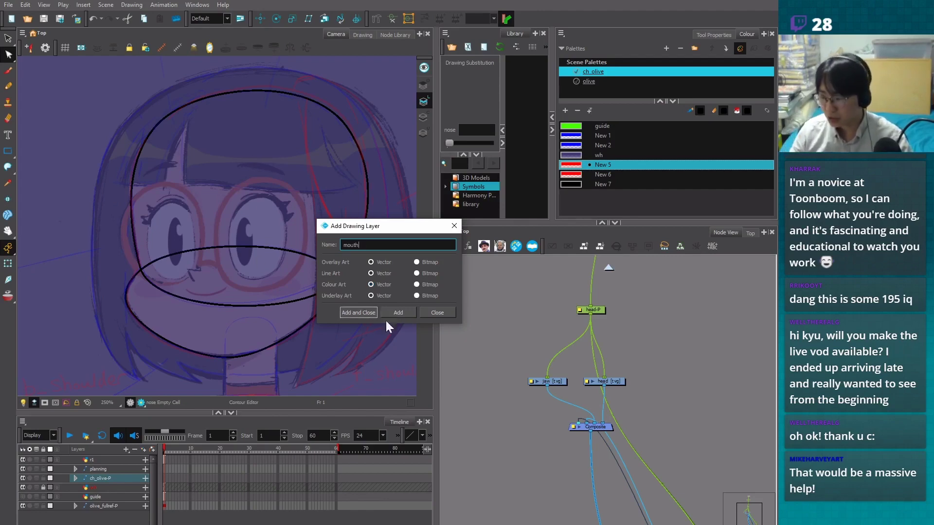
{"action": "left_click", "coordinate": [402, 313]}
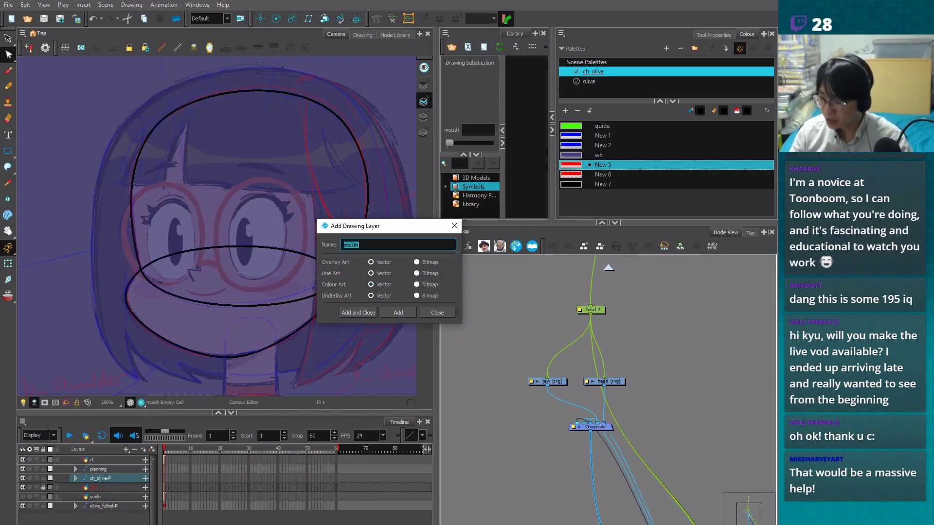
Add two vector drawing layers named f_eye and f_upperlid
{"action": "left_click_drag", "start_coordinate": [387, 229], "coordinate": [373, 241]}
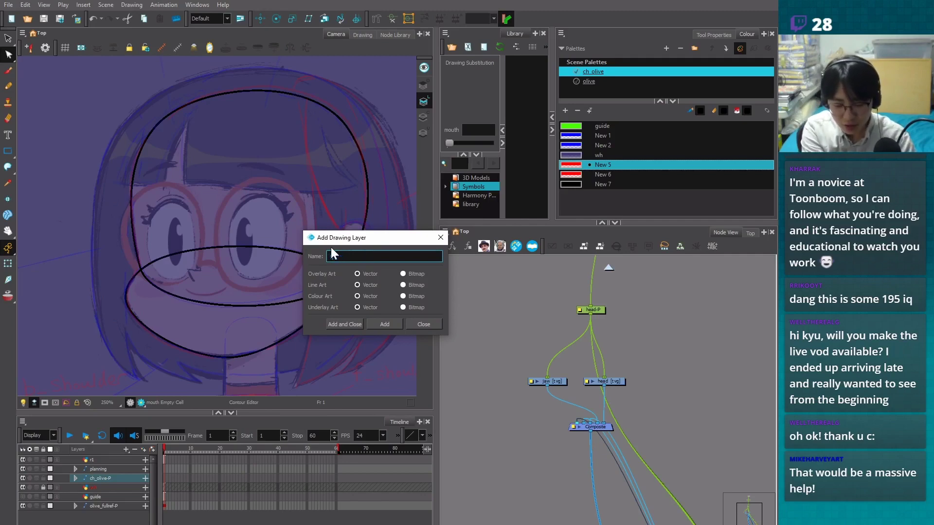
{"action": "left_click", "coordinate": [391, 324]}
{"action": "left_click_drag", "start_coordinate": [344, 256], "coordinate": [335, 256]}
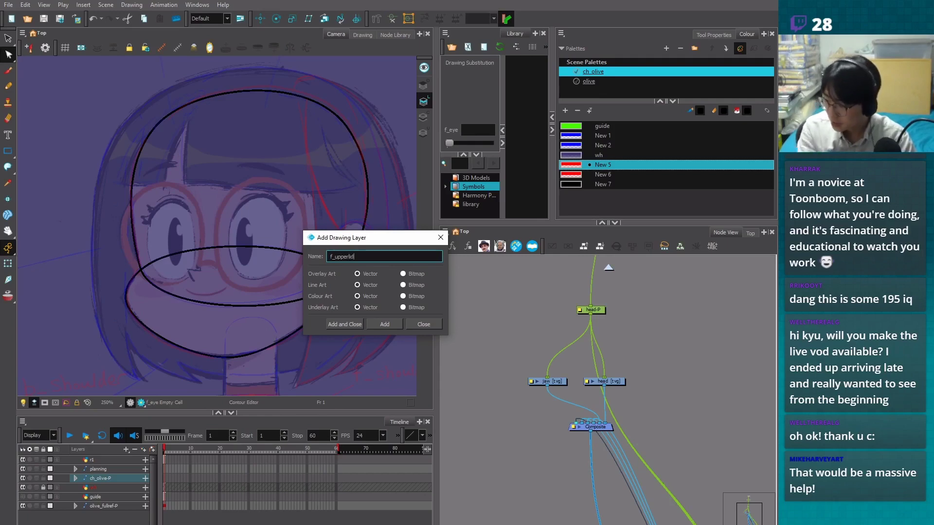
{"action": "type", "text": "upperlid"}
{"action": "left_click", "coordinate": [384, 324]}
Add two vector drawing layers named f_lowerlid and f_lashes
{"action": "double_click", "coordinate": [347, 255]}
{"action": "type", "text": "f_l"}
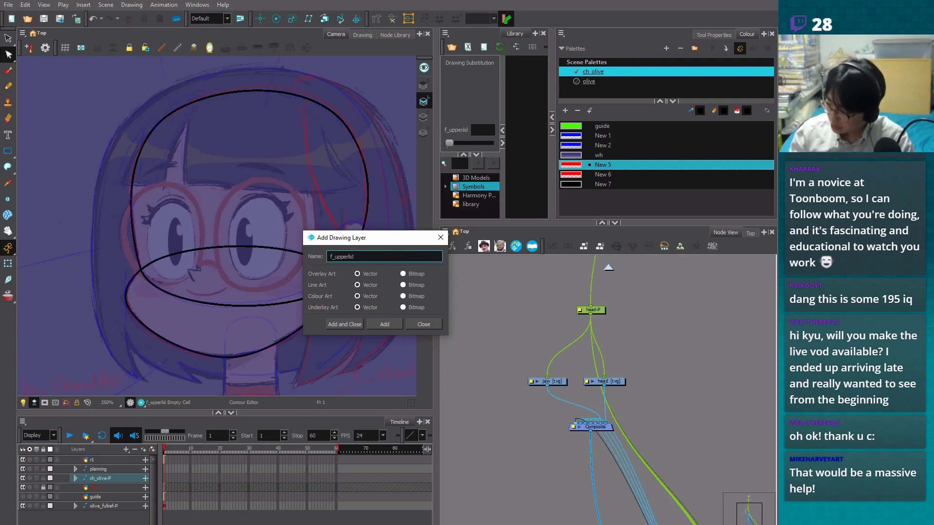
{"action": "type", "text": "owerli"}
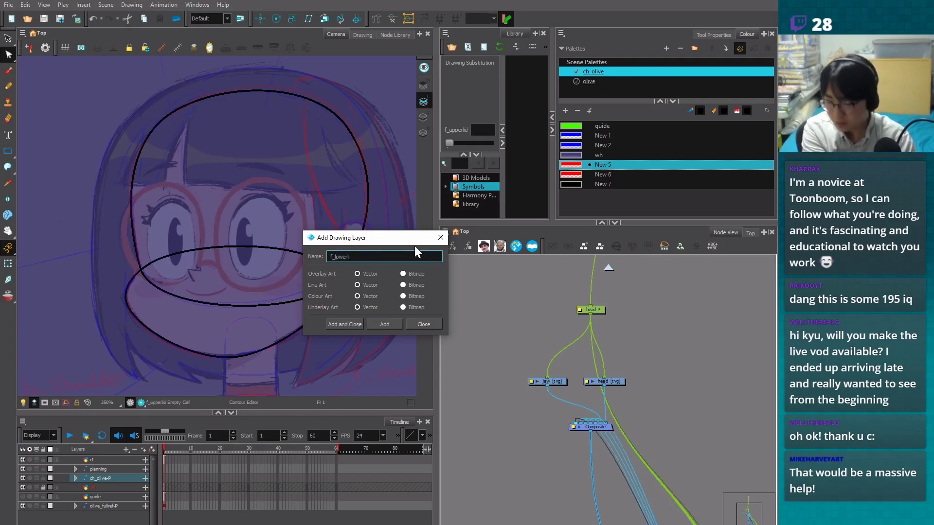
{"action": "type", "text": "d"}
{"action": "left_click", "coordinate": [384, 324]}
{"action": "left_click_drag", "start_coordinate": [353, 256], "coordinate": [334, 257]}
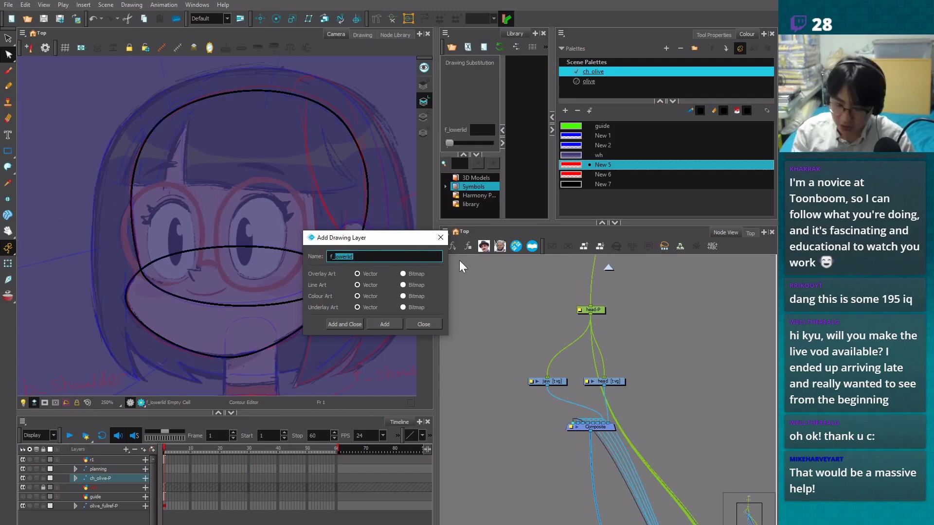
{"action": "type", "text": "lashes"}
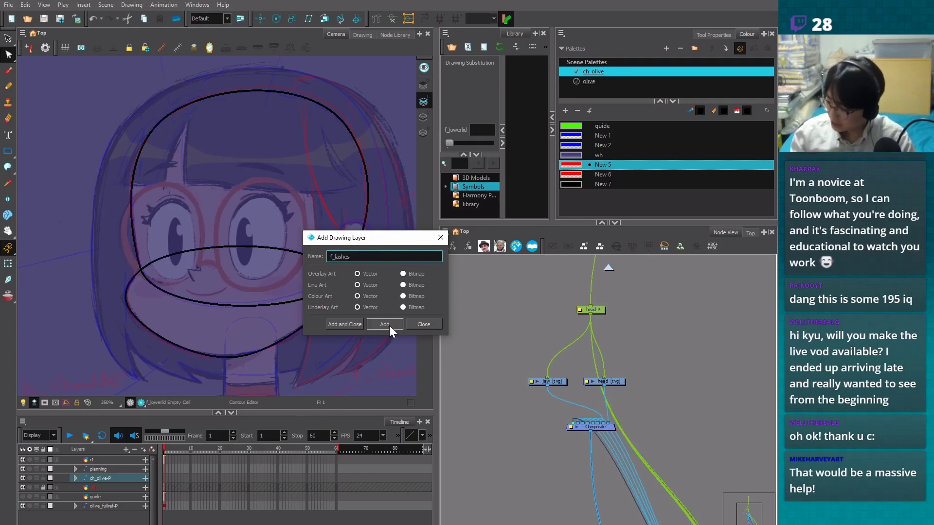
{"action": "left_click", "coordinate": [384, 324]}
Add two vector drawing layers named f_pupil and f_pupil_highlight
{"action": "left_click_drag", "start_coordinate": [350, 256], "coordinate": [334, 257]}
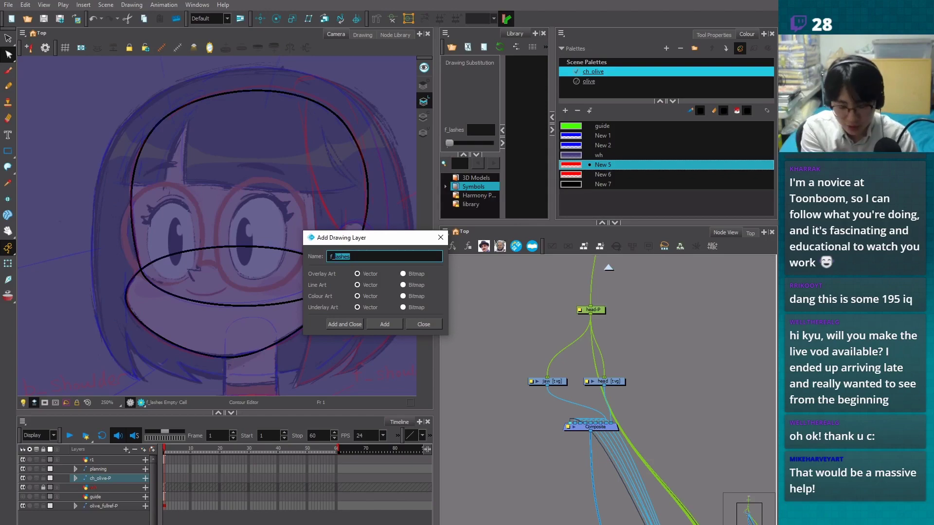
{"action": "type", "text": "pupil"}
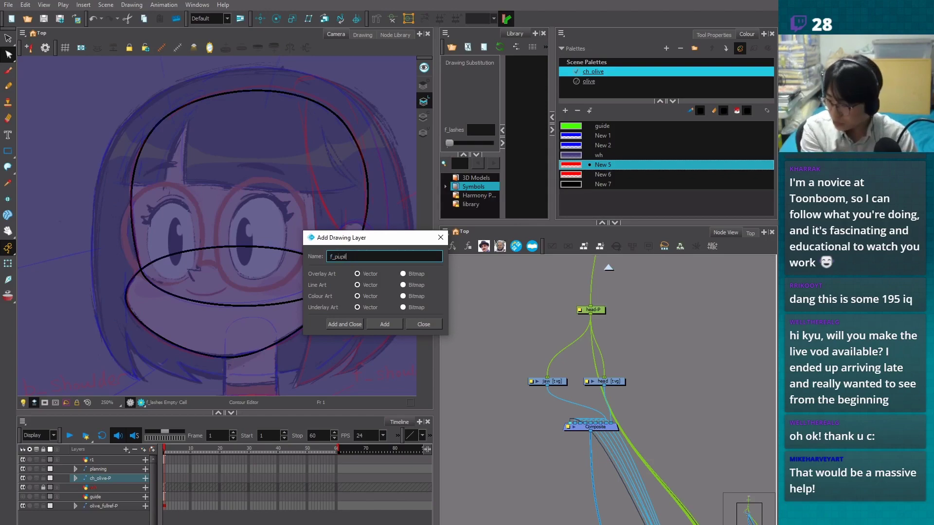
{"action": "key", "text": "Return"}
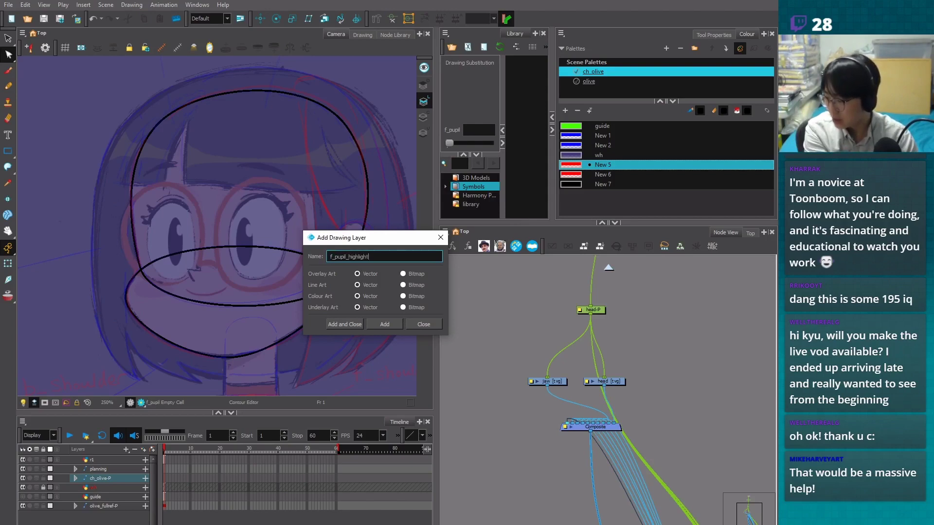
{"action": "type", "text": "_highlight"}
{"action": "left_click", "coordinate": [385, 324]}
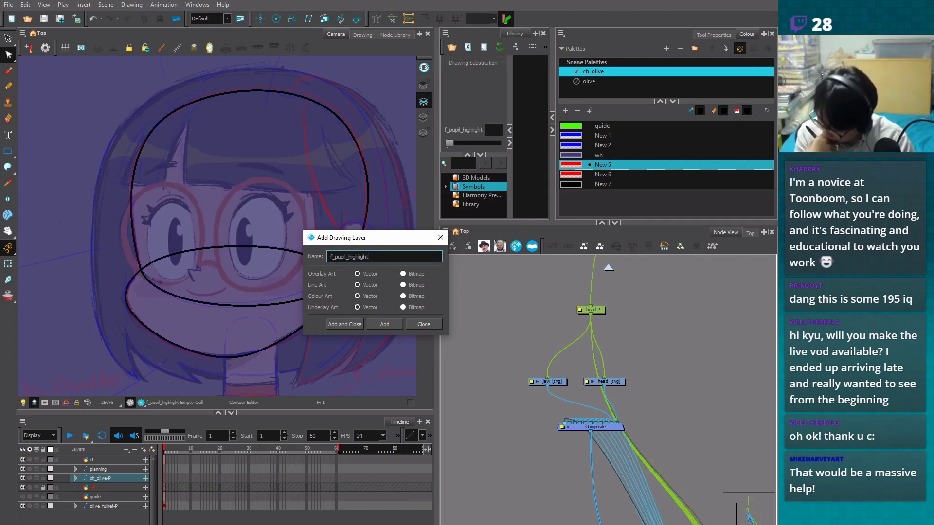
Add a vector drawing layer named f_brow
{"action": "left_click_drag", "start_coordinate": [335, 256], "coordinate": [370, 256]}
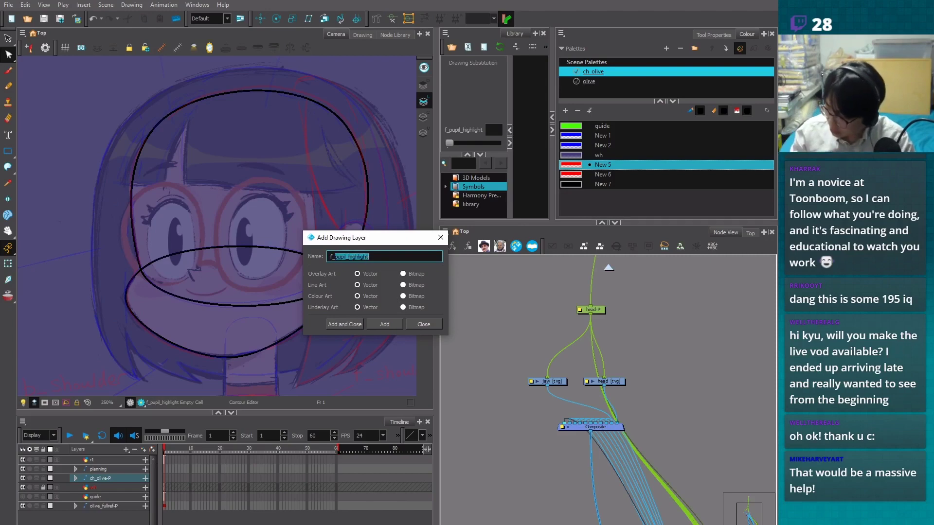
{"action": "type", "text": "brow"}
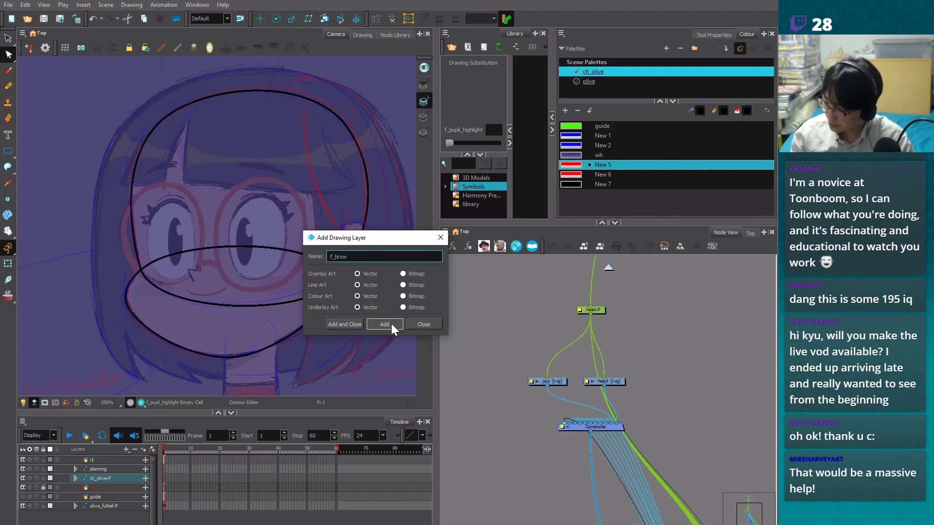
{"action": "left_click", "coordinate": [392, 325]}
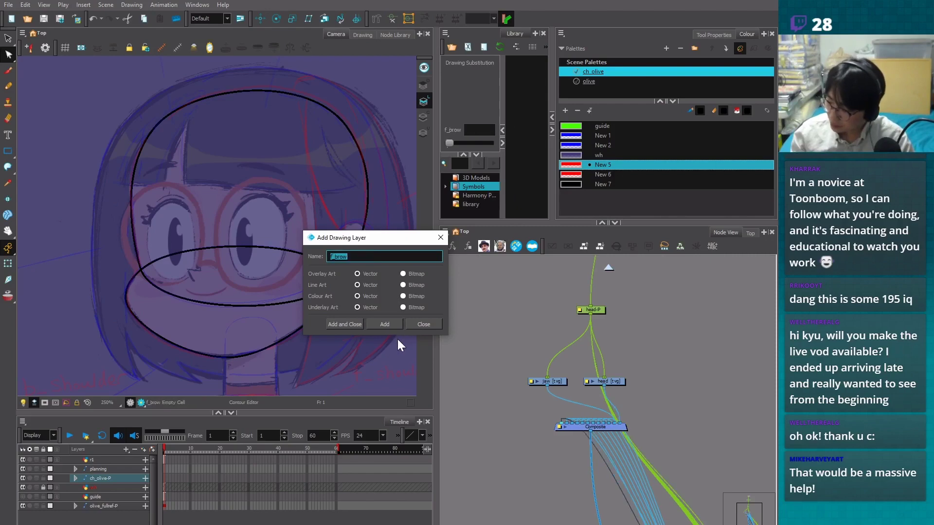
Add a vector drawing layer named f_cheek_blush and finish adding layers
{"action": "left_click", "coordinate": [336, 256]}
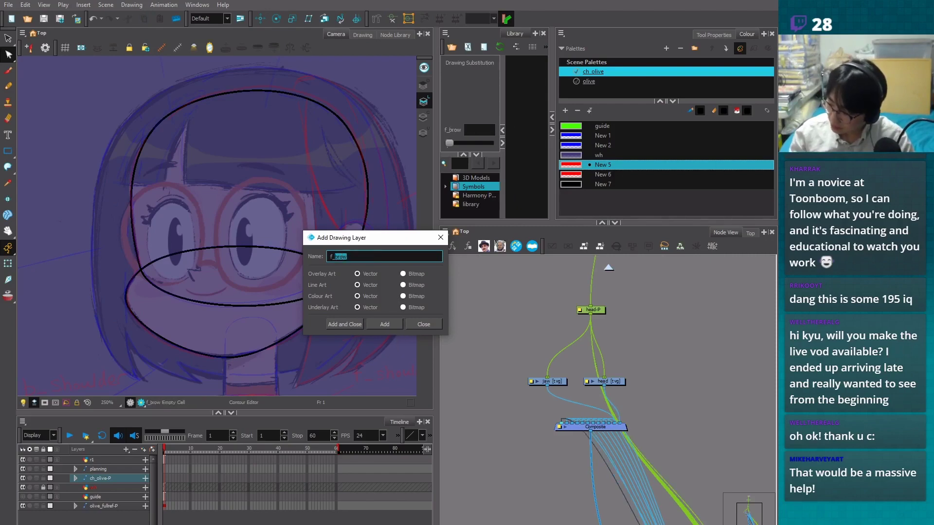
{"action": "type", "text": "cheek"}
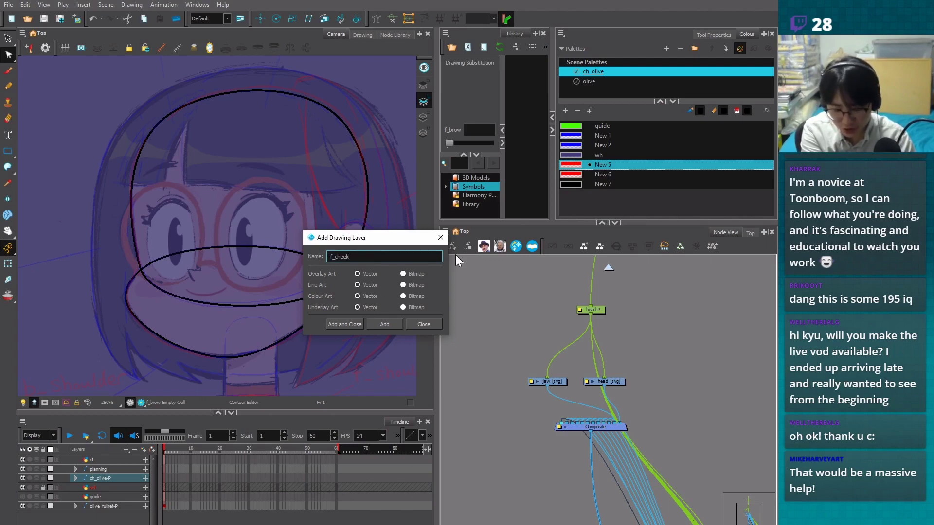
{"action": "key", "text": "BackSpace"}
{"action": "key", "text": "BackSpace"}
{"action": "key", "text": "BackSpace"}
{"action": "key", "text": "BackSpace"}
{"action": "key", "text": "BackSpace"}
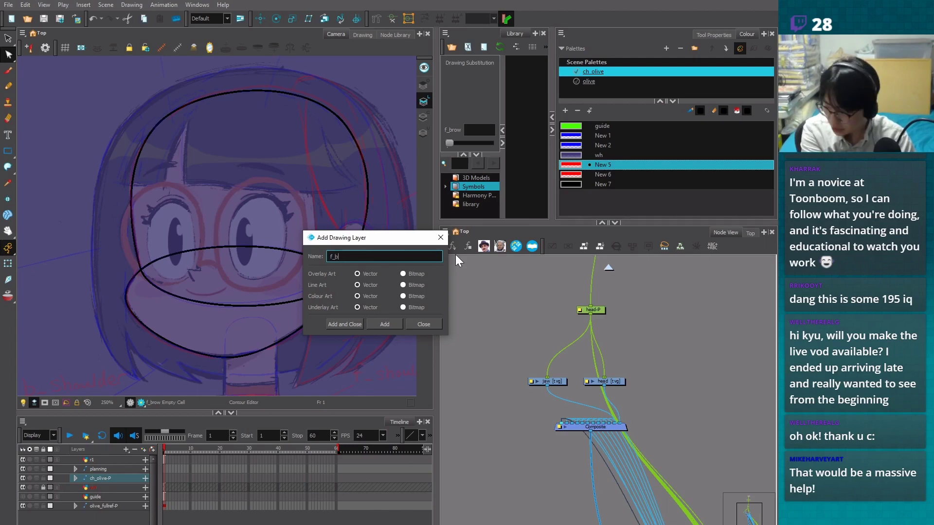
{"action": "type", "text": "che"}
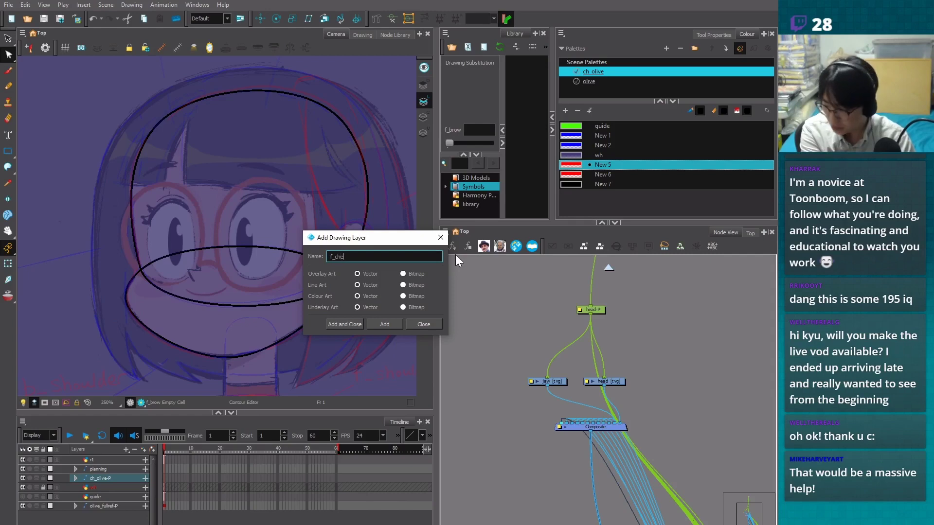
{"action": "type", "text": "ek_"}
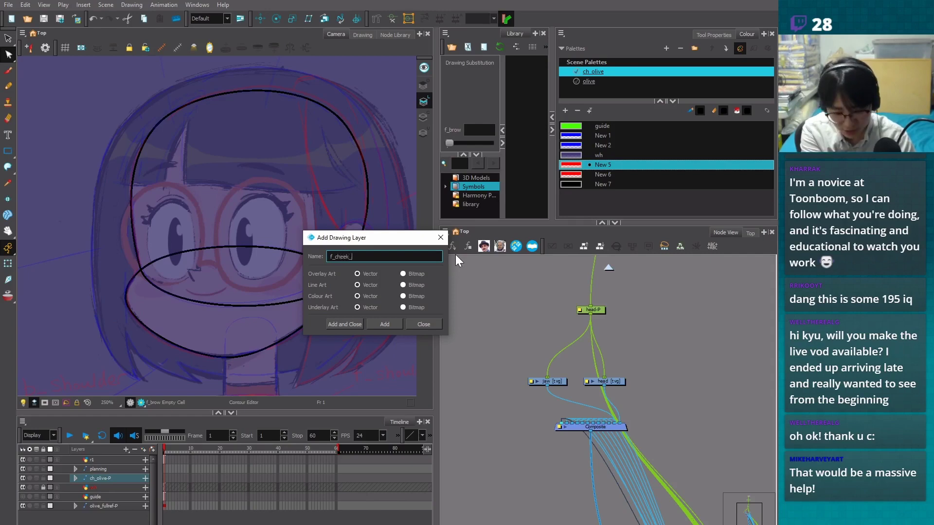
{"action": "type", "text": "bru"}
{"action": "key", "text": "BackSpace"}
{"action": "key", "text": "BackSpace"}
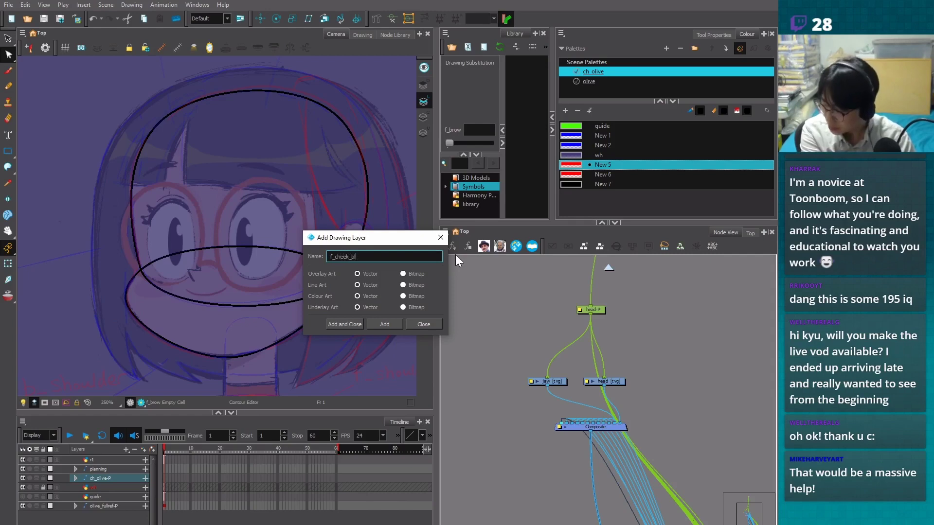
{"action": "type", "text": "lush"}
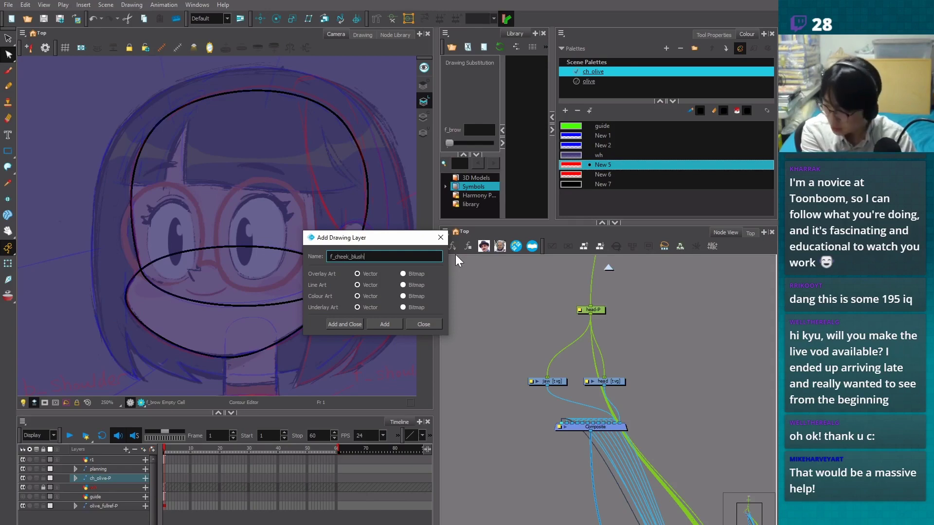
{"action": "left_click", "coordinate": [383, 324]}
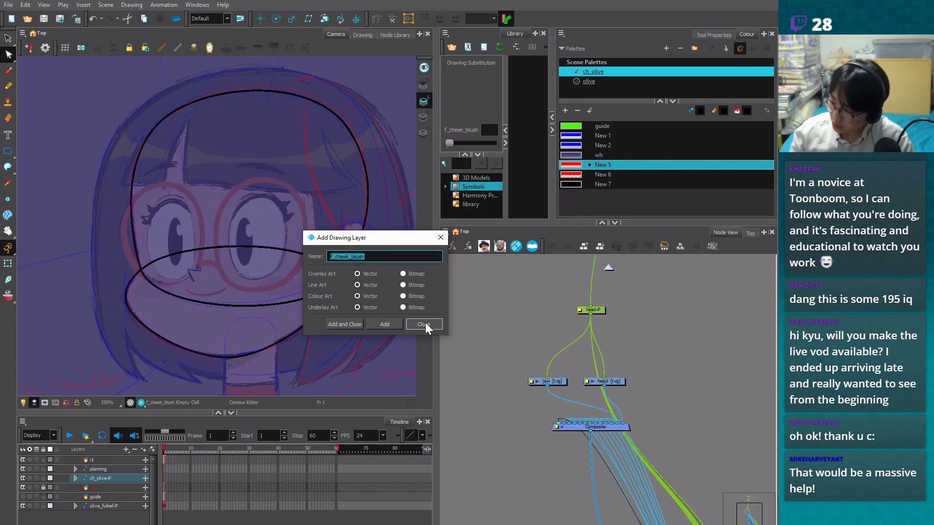
{"action": "left_click", "coordinate": [423, 324]}
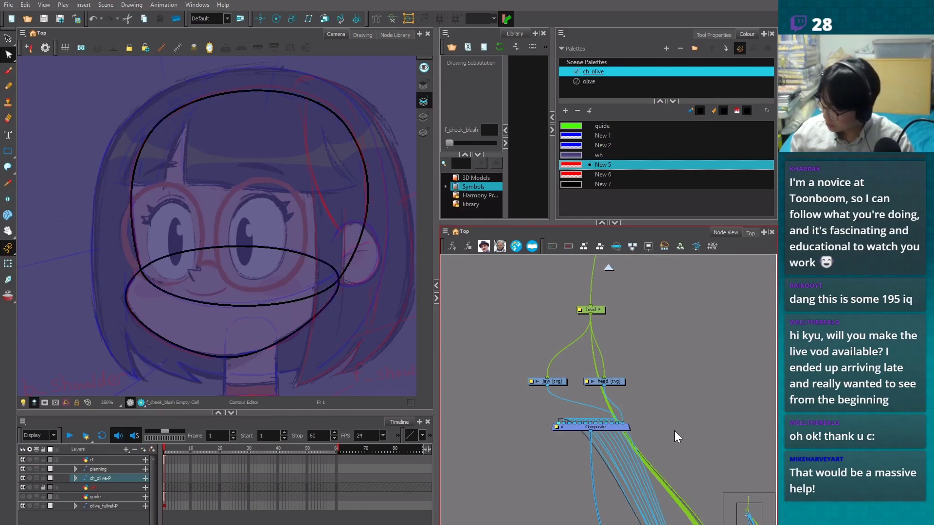
Move the stack of new drawing nodes up beside the jaw node, between head-P and its Composite
{"action": "scroll", "coordinate": [678, 437], "scroll_direction": "down", "scroll_amount": 5}
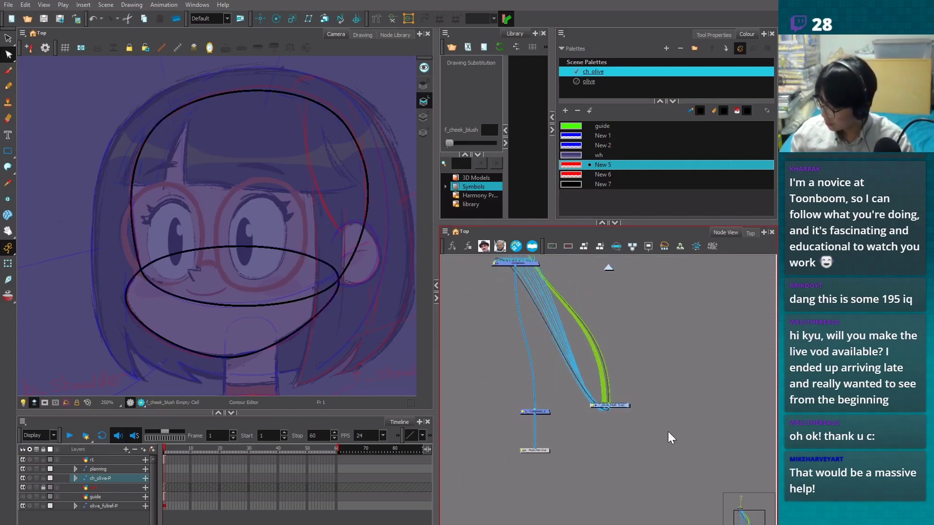
{"action": "left_click_drag", "start_coordinate": [626, 406], "coordinate": [519, 354]}
{"action": "scroll", "coordinate": [612, 381], "scroll_direction": "up", "scroll_amount": 1}
{"action": "scroll", "coordinate": [635, 388], "scroll_direction": "up", "scroll_amount": 1}
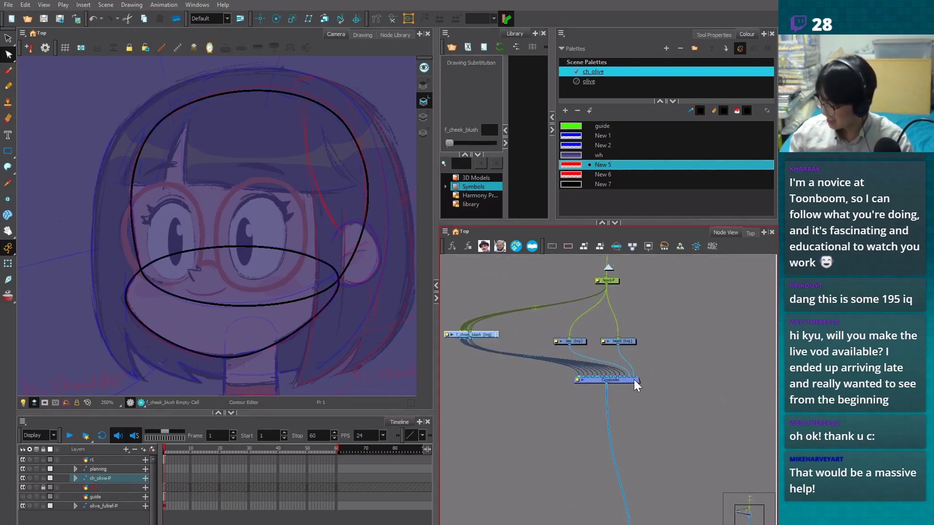
Move the Composite node that collects the head drawings farther down below the jaw and head nodes
{"action": "left_click", "coordinate": [633, 384]}
{"action": "left_click_drag", "start_coordinate": [633, 385], "coordinate": [620, 432]}
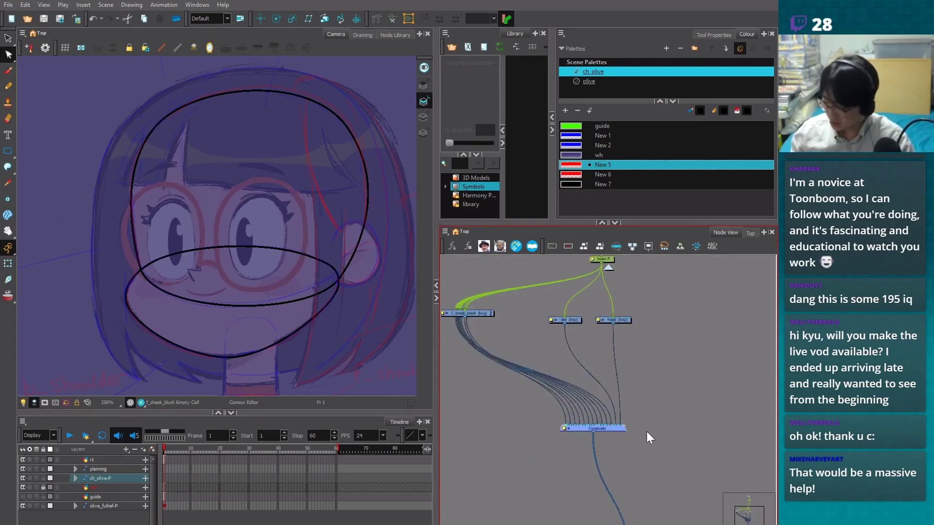
{"action": "key", "text": "ctrl+c"}
{"action": "key", "text": "ctrl+v"}
{"action": "left_click_drag", "start_coordinate": [676, 436], "coordinate": [652, 377]}
{"action": "scroll", "coordinate": [647, 396], "scroll_direction": "up", "scroll_amount": 1}
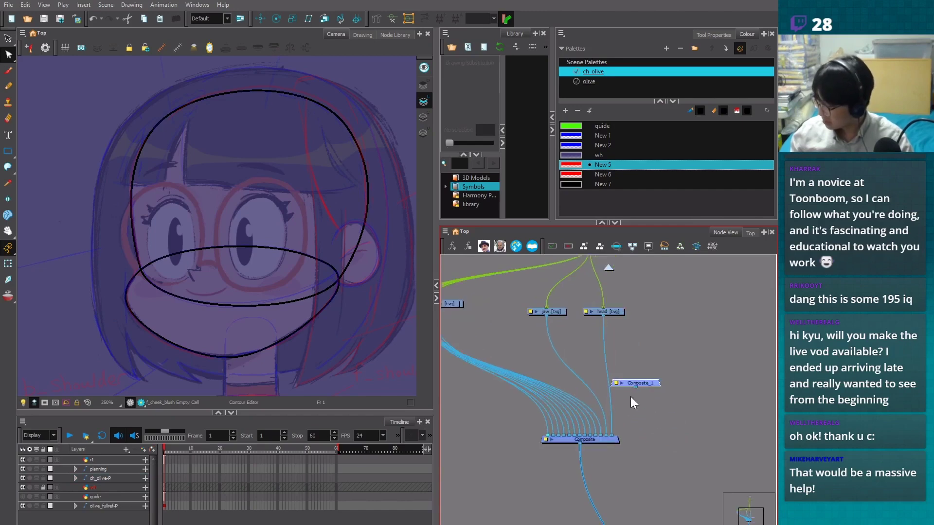
{"action": "left_click_drag", "start_coordinate": [614, 427], "coordinate": [600, 436]}
{"action": "left_click_drag", "start_coordinate": [642, 389], "coordinate": [556, 419]}
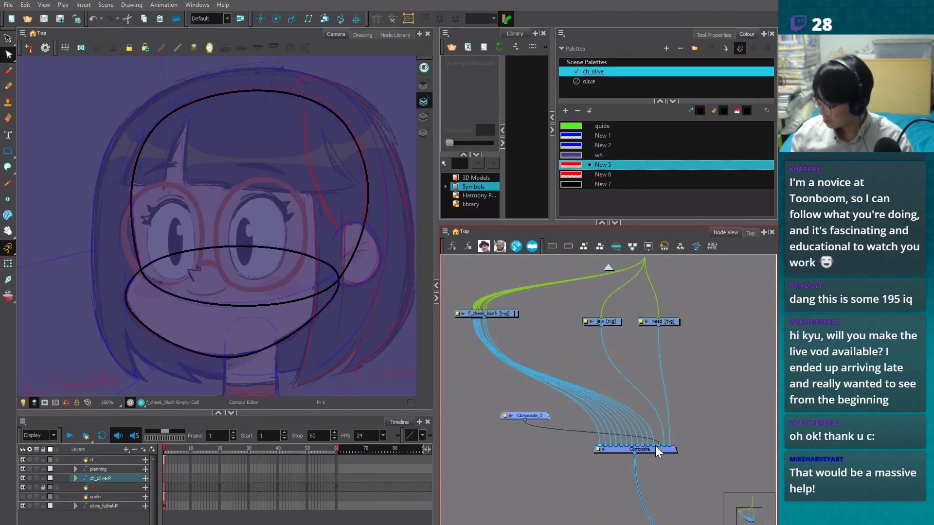
{"action": "left_click_drag", "start_coordinate": [681, 461], "coordinate": [647, 468]}
{"action": "left_click", "coordinate": [512, 323]}
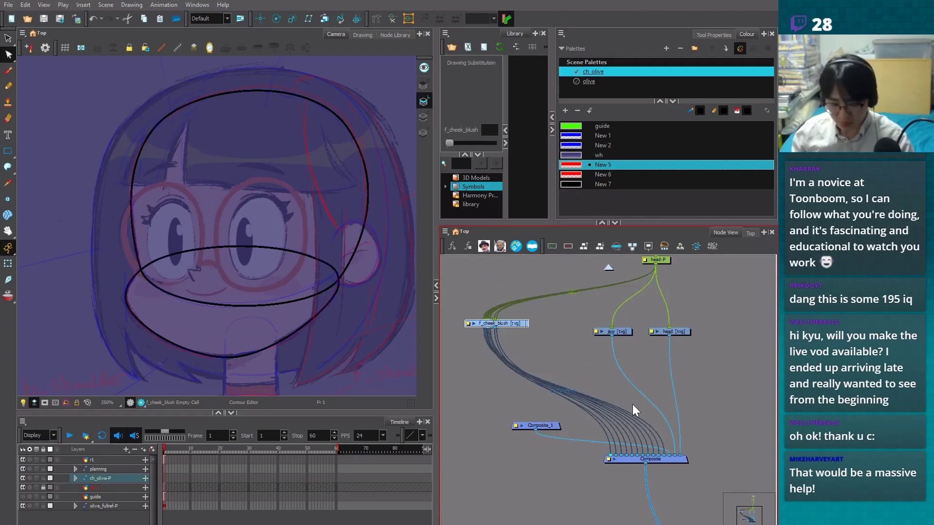
{"action": "key", "text": "c"}
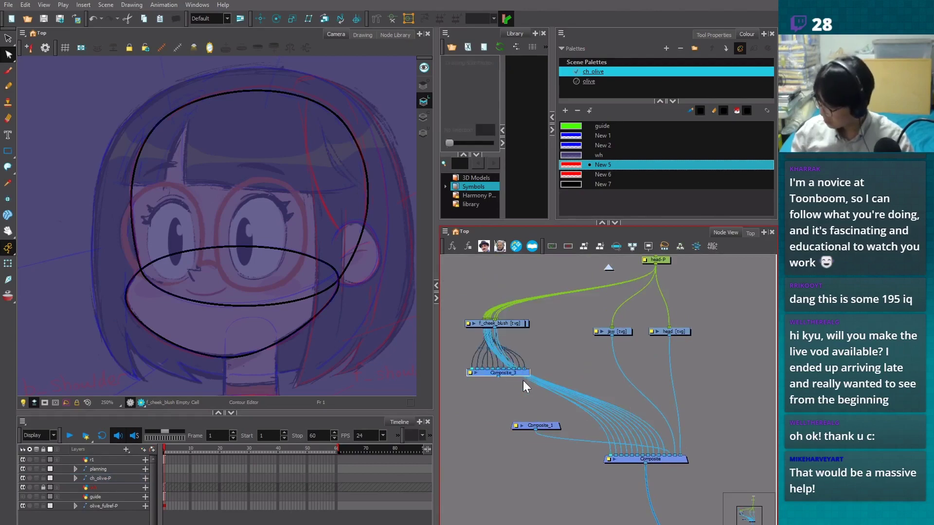
{"action": "mouse_move", "coordinate": [521, 375]}
{"action": "left_mouse_down"}
{"action": "mouse_move", "coordinate": [519, 411]}
{"action": "mouse_move", "coordinate": [518, 367]}
{"action": "left_mouse_up"}
{"action": "left_click", "coordinate": [532, 426]}
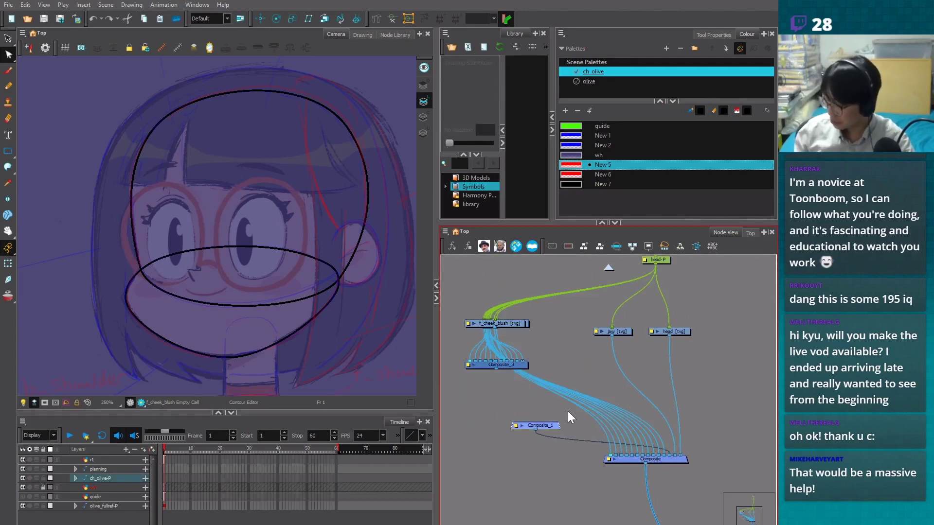
{"action": "key", "text": "Delete"}
{"action": "left_click", "coordinate": [518, 364]}
{"action": "key", "text": "Delete"}
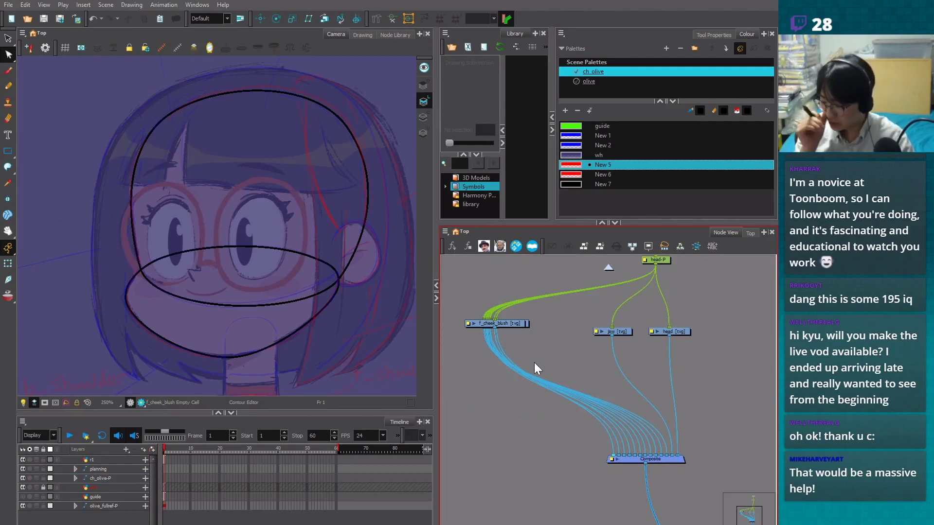
Route the whole stack of facial drawing nodes through a new Composite node that feeds the head's existing Composite
{"action": "left_click", "coordinate": [519, 323]}
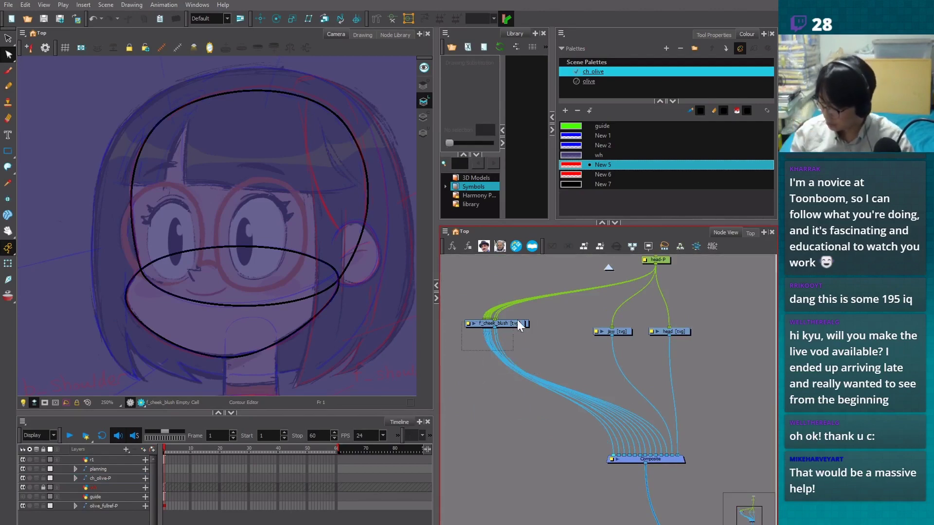
{"action": "left_click_drag", "start_coordinate": [461, 347], "coordinate": [523, 326]}
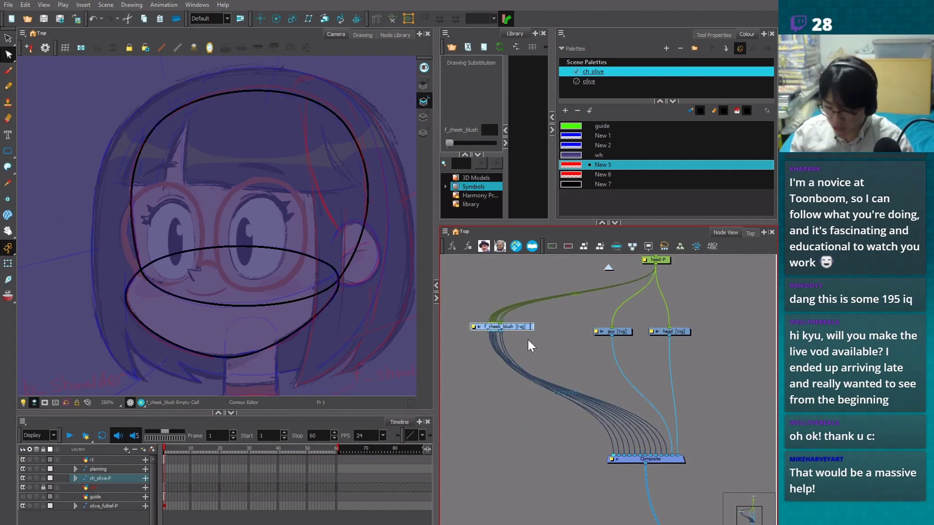
{"action": "key", "text": "ctrl+shift+c"}
{"action": "left_click_drag", "start_coordinate": [518, 370], "coordinate": [629, 450]}
{"action": "left_click_drag", "start_coordinate": [619, 454], "coordinate": [631, 450]}
{"action": "left_click_drag", "start_coordinate": [624, 454], "coordinate": [640, 448]}
{"action": "left_click_drag", "start_coordinate": [636, 454], "coordinate": [645, 450]}
Change the compositing mode of Composite_1, the node that collects the facial feature drawings
{"action": "double_click", "coordinate": [515, 417]}
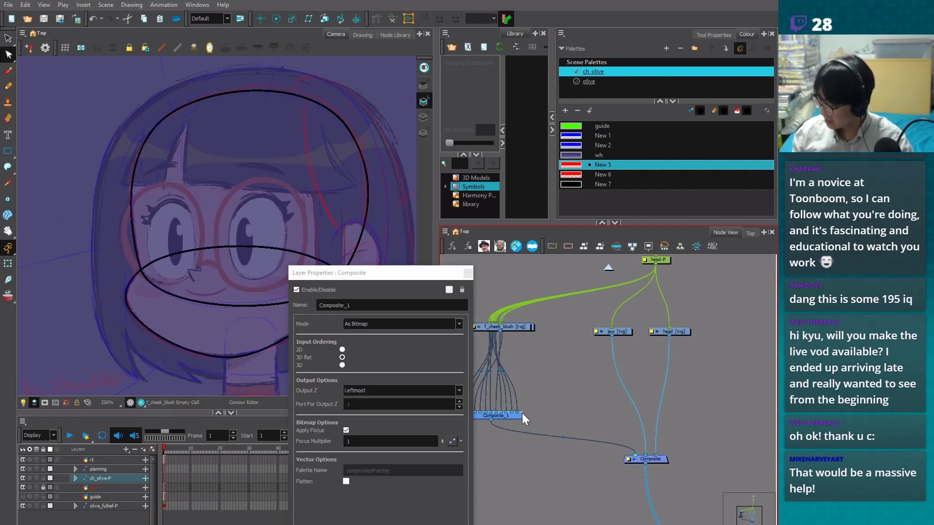
{"action": "left_click", "coordinate": [419, 324]}
{"action": "left_click", "coordinate": [402, 352]}
{"action": "left_click", "coordinate": [437, 511]}
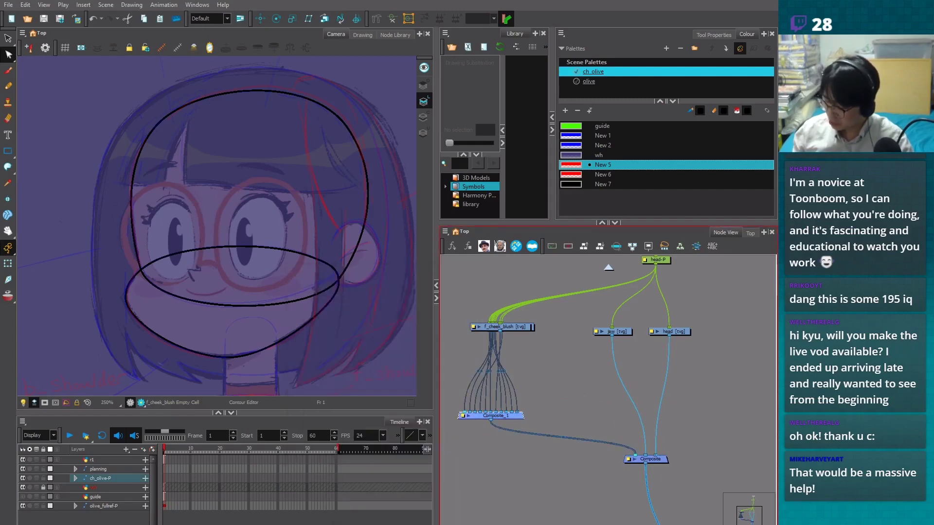
Move the jaw and head drawing nodes farther right, away from the stacked facial nodes
{"action": "key", "text": "1"}
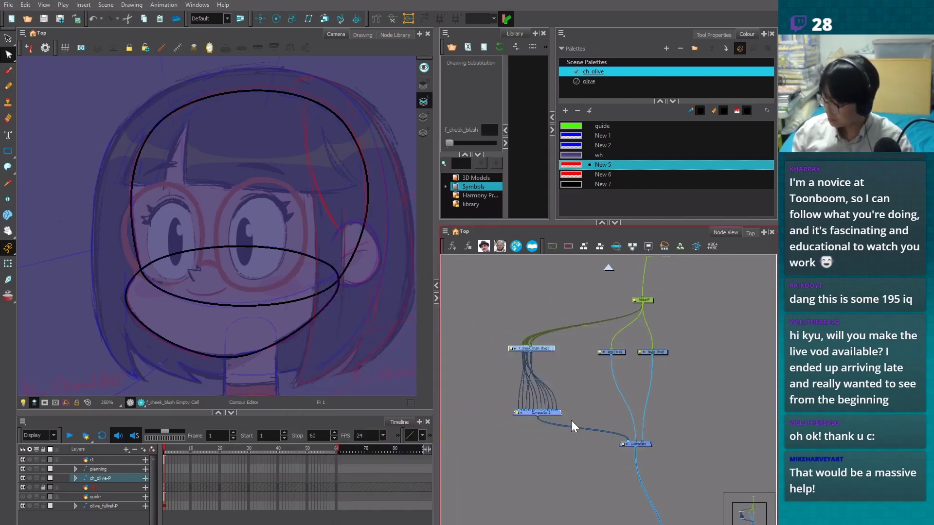
{"action": "left_click_drag", "start_coordinate": [570, 420], "coordinate": [585, 425]}
{"action": "left_click_drag", "start_coordinate": [605, 381], "coordinate": [690, 334]}
{"action": "left_click_drag", "start_coordinate": [609, 287], "coordinate": [683, 367]}
{"action": "left_click_drag", "start_coordinate": [680, 356], "coordinate": [714, 358]}
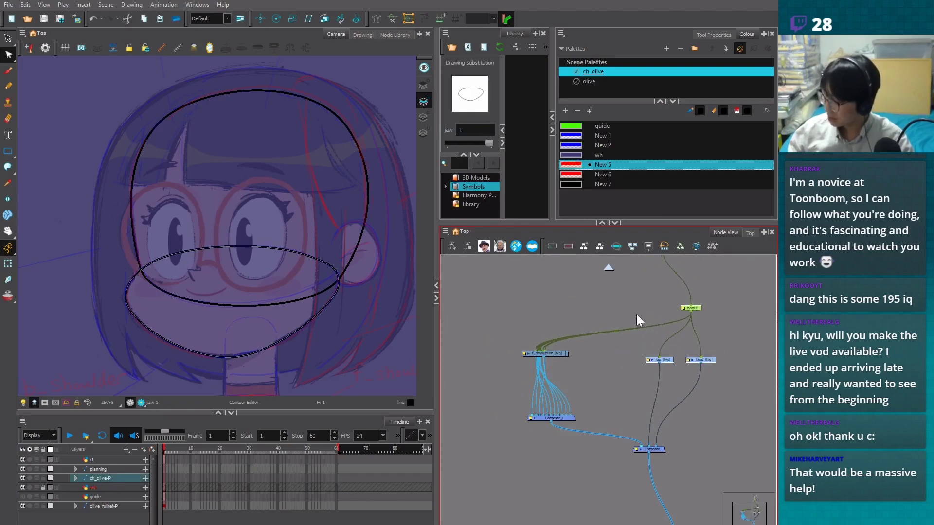
{"action": "key", "text": "1"}
{"action": "left_click_drag", "start_coordinate": [622, 302], "coordinate": [660, 319]}
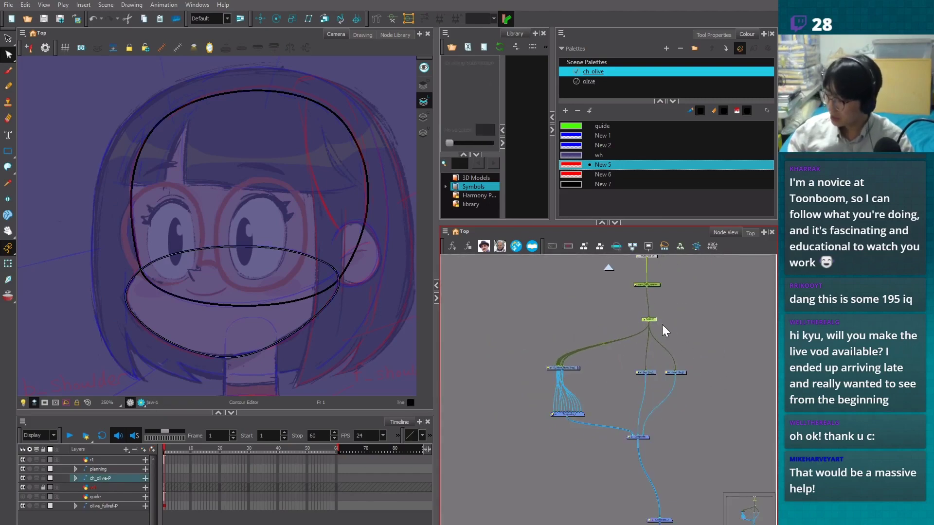
Order the stacked facial nodes and their Composite with 25% X overlap, layer spacing 60 and vertical spacing 5, and raise the head-P node chain
{"action": "left_click_drag", "start_coordinate": [510, 345], "coordinate": [596, 440]}
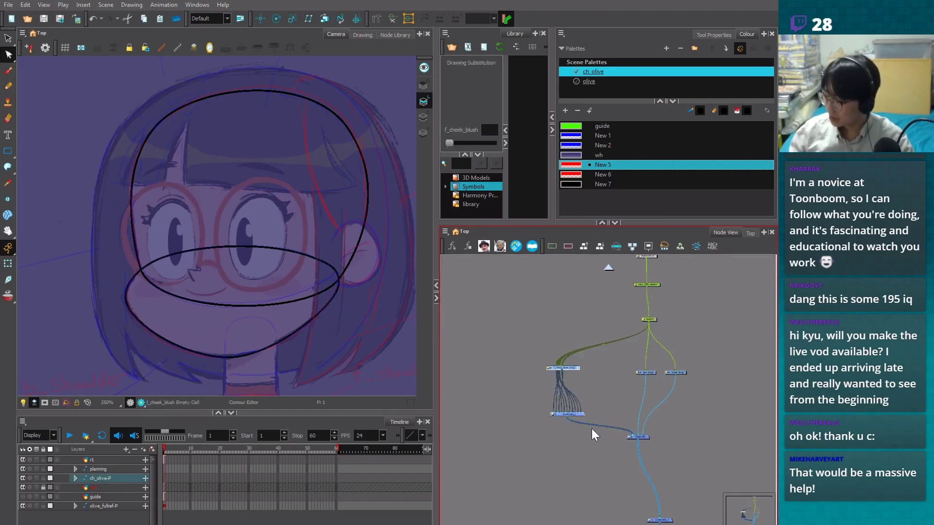
{"action": "left_click", "coordinate": [586, 246]}
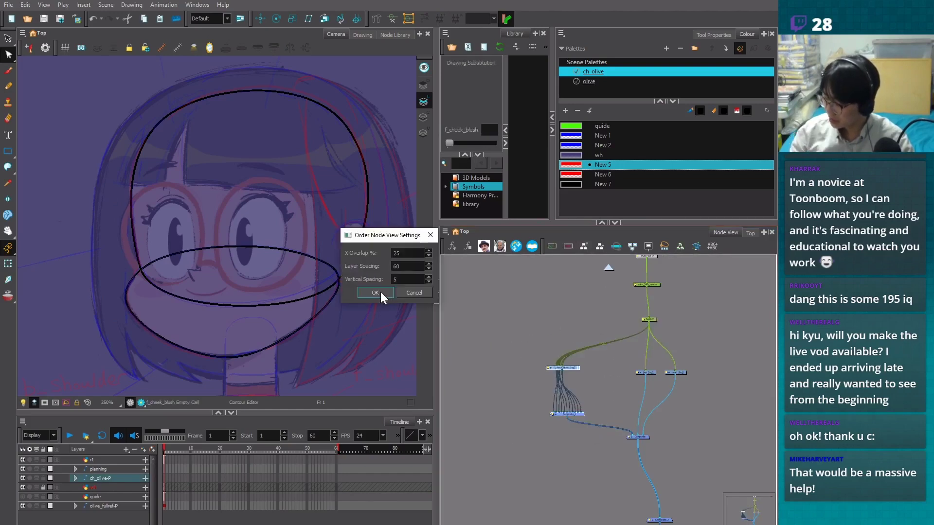
{"action": "left_click", "coordinate": [381, 297]}
{"action": "mouse_move", "coordinate": [551, 314]}
{"action": "left_mouse_down"}
{"action": "mouse_move", "coordinate": [565, 354]}
{"action": "mouse_move", "coordinate": [666, 296]}
{"action": "left_mouse_up"}
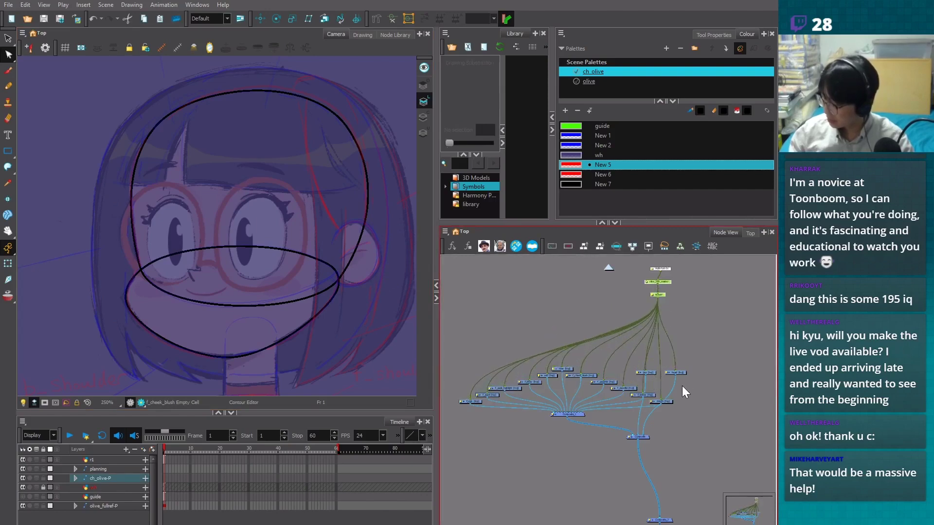
Spread the jaw and head nodes, the fanned-out facial group and the head Composite apart so they no longer overlap
{"action": "mouse_move", "coordinate": [449, 407]}
{"action": "left_mouse_down"}
{"action": "mouse_move", "coordinate": [673, 381]}
{"action": "mouse_move", "coordinate": [673, 390]}
{"action": "left_mouse_up"}
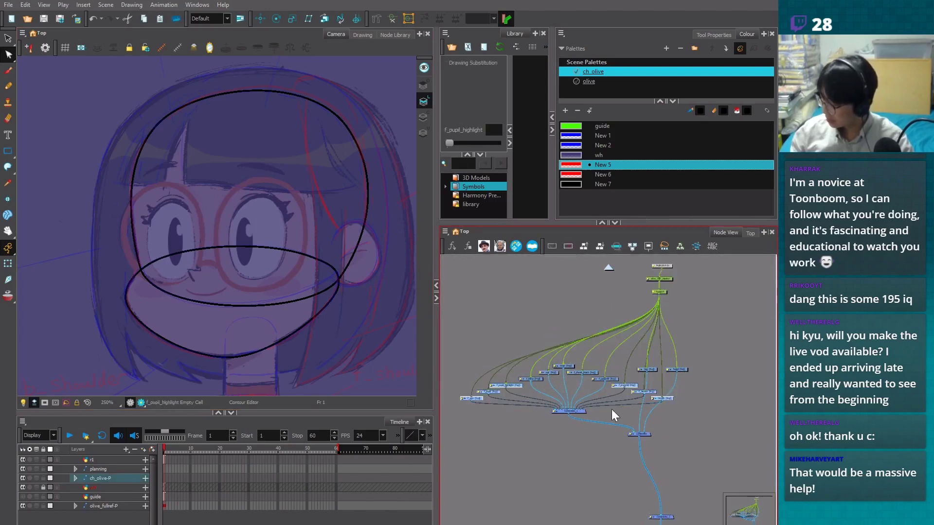
{"action": "left_click", "coordinate": [481, 425]}
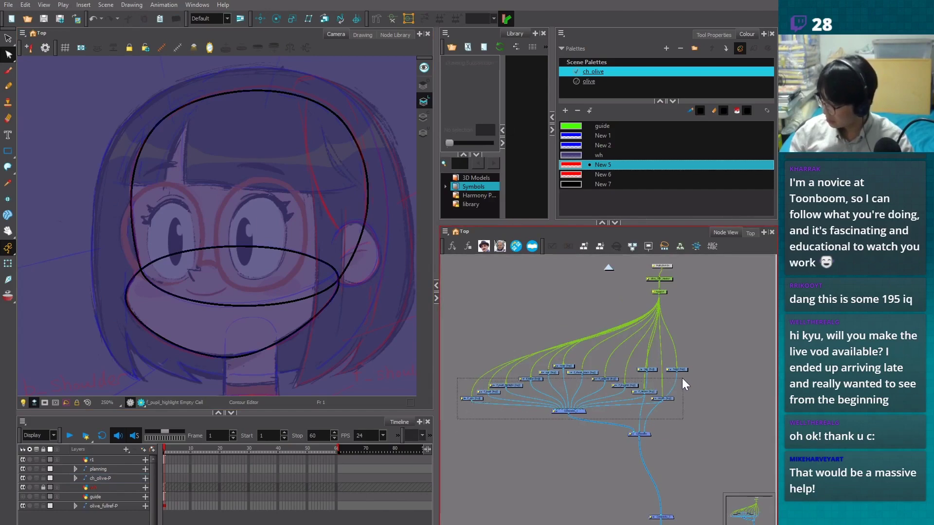
{"action": "left_click_drag", "start_coordinate": [650, 371], "coordinate": [747, 370]}
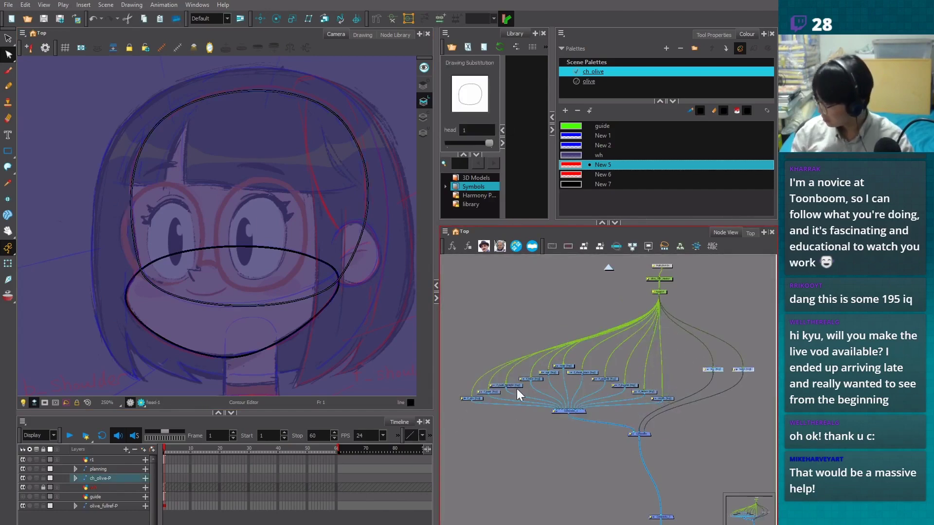
{"action": "mouse_move", "coordinate": [481, 364]}
{"action": "left_mouse_down"}
{"action": "mouse_move", "coordinate": [550, 394]}
{"action": "mouse_move", "coordinate": [662, 418]}
{"action": "mouse_move", "coordinate": [628, 383]}
{"action": "left_mouse_up"}
{"action": "left_click", "coordinate": [633, 391]}
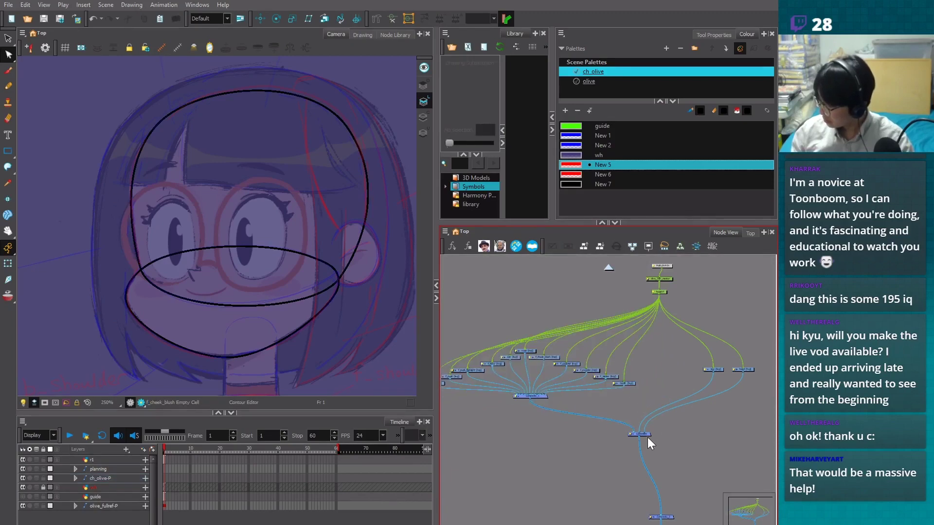
{"action": "left_click_drag", "start_coordinate": [647, 437], "coordinate": [644, 475]}
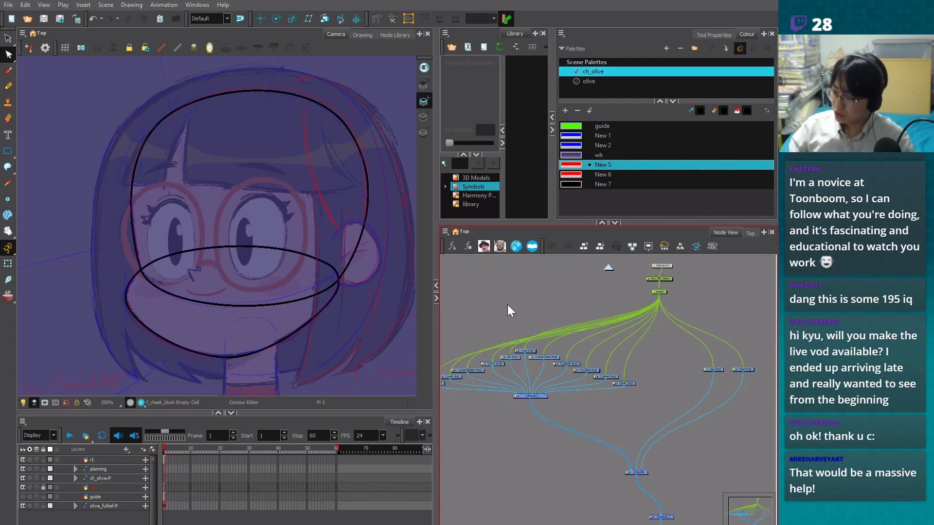
Lower Composite_1 beneath the fanned-out facial drawing nodes and reposition the head-P chain above the network
{"action": "key", "text": "1"}
{"action": "left_click_drag", "start_coordinate": [563, 391], "coordinate": [583, 410]}
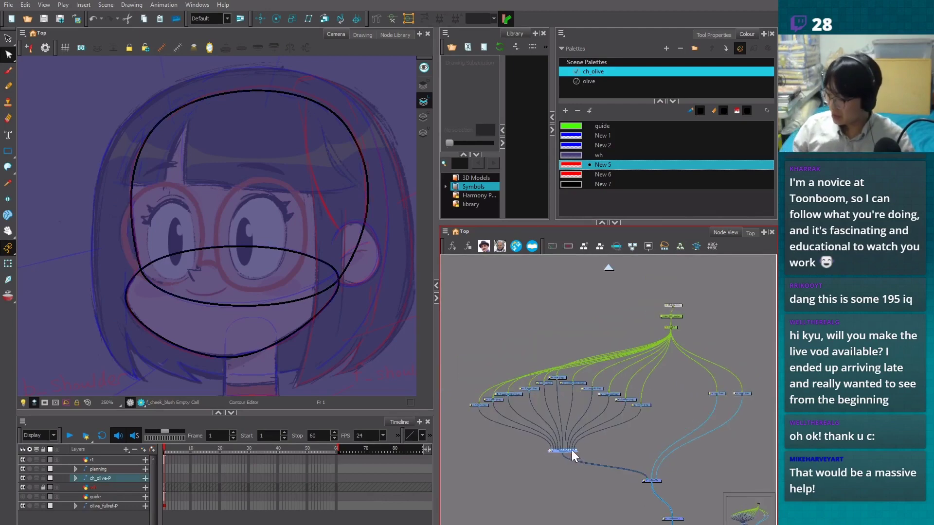
{"action": "left_click_drag", "start_coordinate": [471, 427], "coordinate": [659, 370]}
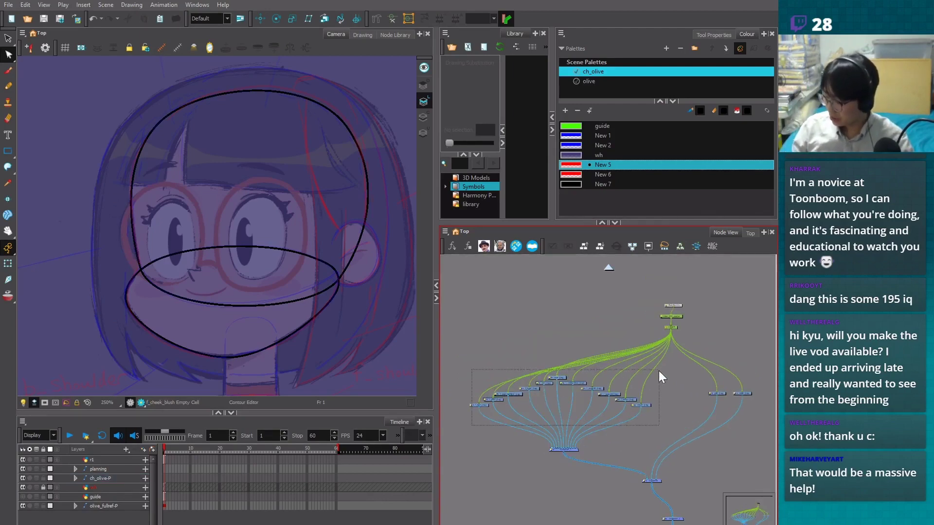
{"action": "mouse_move", "coordinate": [648, 404]}
{"action": "left_mouse_down"}
{"action": "mouse_move", "coordinate": [673, 422]}
{"action": "mouse_move", "coordinate": [615, 436]}
{"action": "mouse_move", "coordinate": [585, 465]}
{"action": "left_mouse_up"}
{"action": "scroll", "coordinate": [585, 466], "scroll_direction": "up", "scroll_amount": 1}
{"action": "left_click_drag", "start_coordinate": [628, 414], "coordinate": [574, 331]}
{"action": "left_click_drag", "start_coordinate": [596, 367], "coordinate": [624, 322]}
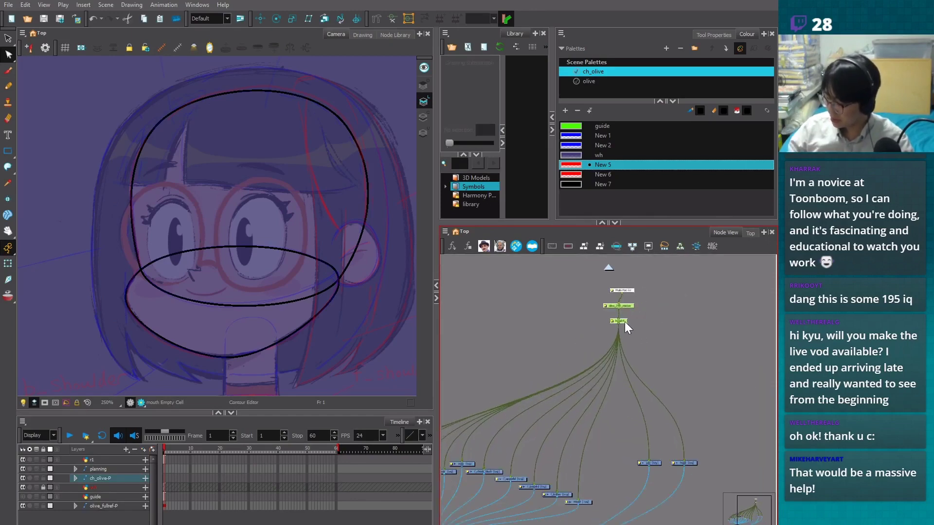
{"action": "left_click", "coordinate": [607, 421]}
Align Composite_1 under the facial drawings and move the head Composite down and right beneath the jaw and head nodes
{"action": "left_click_drag", "start_coordinate": [606, 421], "coordinate": [653, 354]}
{"action": "scroll", "coordinate": [615, 400], "scroll_direction": "up", "scroll_amount": 1}
{"action": "mouse_move", "coordinate": [563, 469]}
{"action": "left_mouse_down"}
{"action": "mouse_move", "coordinate": [624, 418]}
{"action": "mouse_move", "coordinate": [647, 429]}
{"action": "left_mouse_up"}
{"action": "scroll", "coordinate": [625, 399], "scroll_direction": "up", "scroll_amount": 1}
{"action": "left_click_drag", "start_coordinate": [550, 430], "coordinate": [613, 439]}
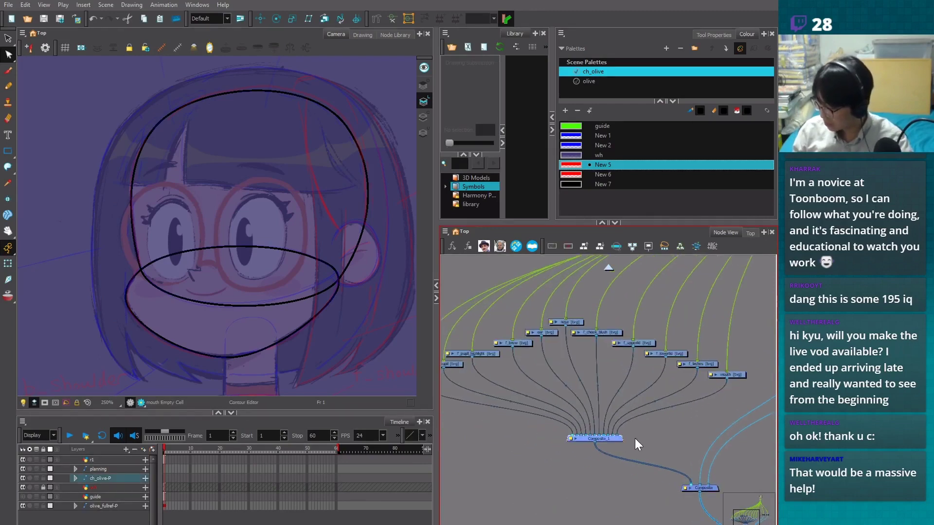
{"action": "scroll", "coordinate": [635, 438], "scroll_direction": "down", "scroll_amount": 1}
{"action": "left_click_drag", "start_coordinate": [619, 492], "coordinate": [540, 467]}
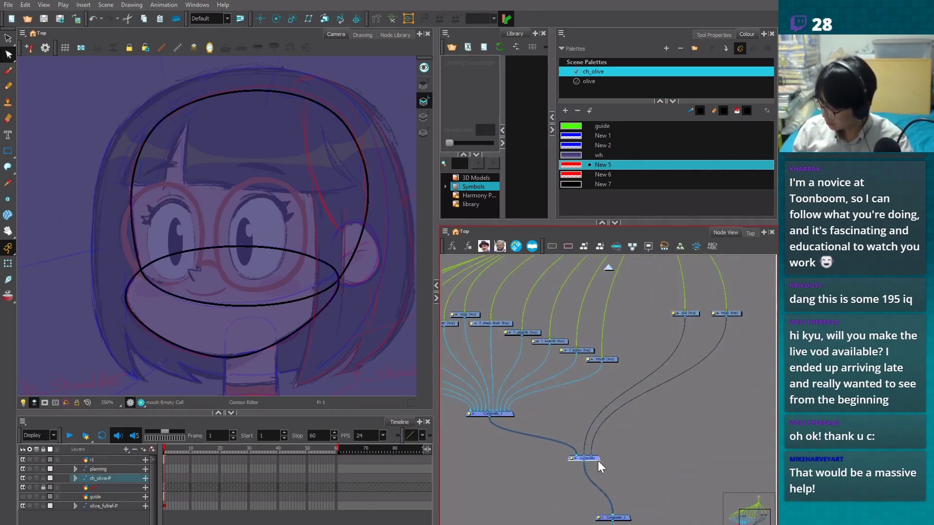
{"action": "left_click_drag", "start_coordinate": [597, 460], "coordinate": [640, 486]}
{"action": "left_click", "coordinate": [643, 483]}
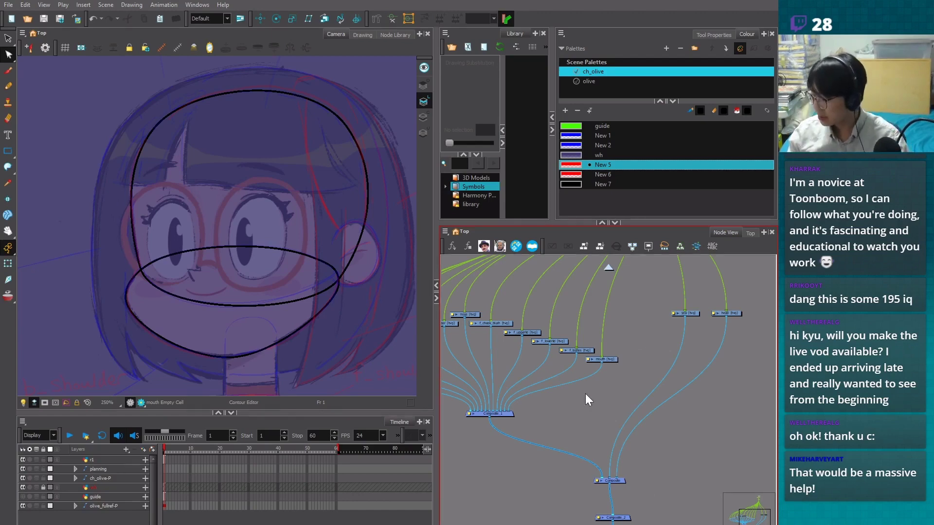
Lower Composite_1 and paste two Composite nodes beside it, connecting each one's output into it
{"action": "scroll", "coordinate": [585, 397], "scroll_direction": "down", "scroll_amount": 1}
{"action": "left_click_drag", "start_coordinate": [559, 406], "coordinate": [679, 430]}
{"action": "scroll", "coordinate": [651, 430], "scroll_direction": "up", "scroll_amount": 2}
{"action": "left_click", "coordinate": [611, 435]}
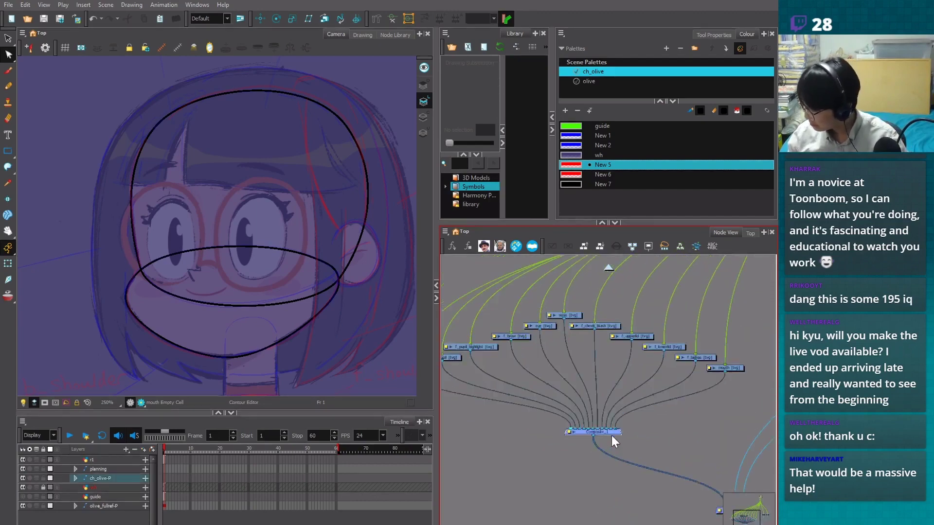
{"action": "left_click_drag", "start_coordinate": [611, 436], "coordinate": [594, 472]}
{"action": "key", "text": "ctrl+v"}
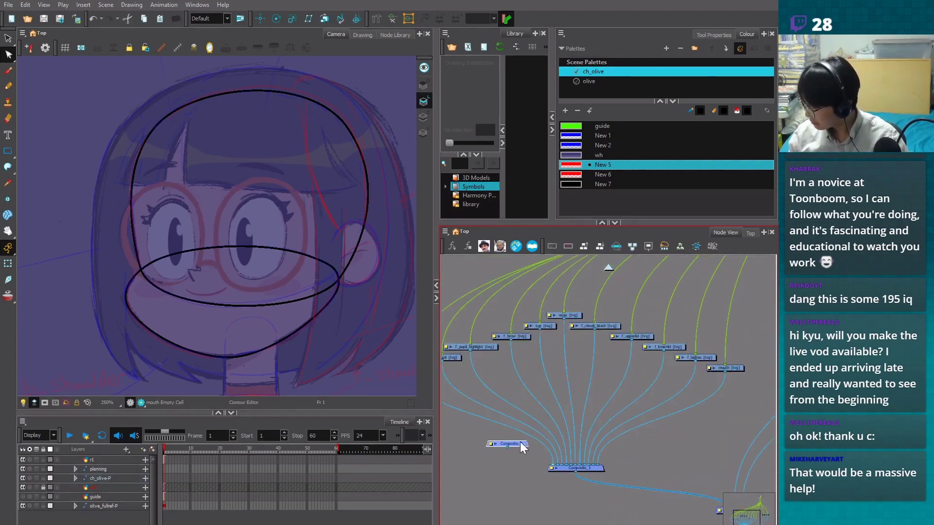
{"action": "left_click_drag", "start_coordinate": [510, 448], "coordinate": [551, 465]}
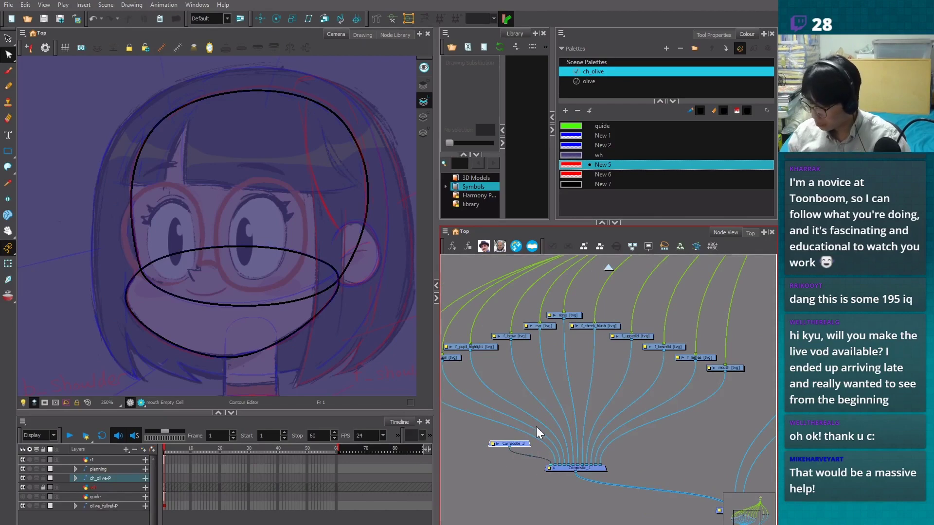
{"action": "key", "text": "ctrl+v"}
{"action": "left_click_drag", "start_coordinate": [617, 445], "coordinate": [598, 466]}
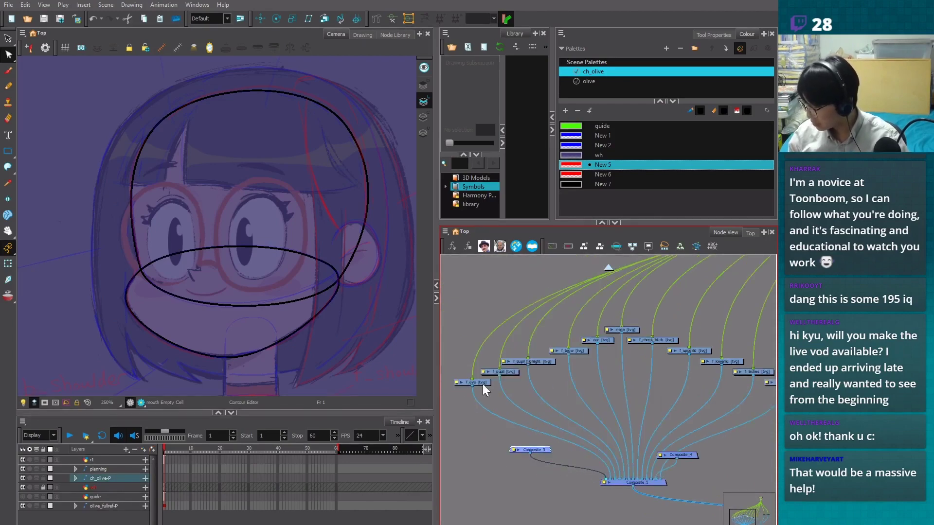
Reposition the f_eye node and reconnect f_eye and f_pupil from Composite_1 to the new Composite on the left
{"action": "left_click", "coordinate": [472, 382]}
{"action": "scroll", "coordinate": [577, 448], "scroll_direction": "up", "scroll_amount": 1}
{"action": "left_click_drag", "start_coordinate": [597, 431], "coordinate": [567, 437]}
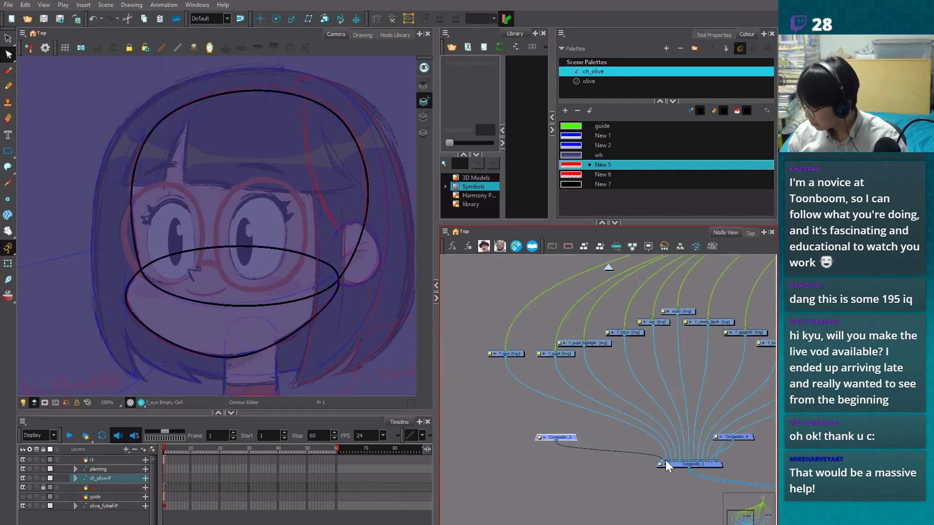
{"action": "left_click_drag", "start_coordinate": [665, 460], "coordinate": [573, 437]}
{"action": "left_click_drag", "start_coordinate": [669, 461], "coordinate": [543, 426]}
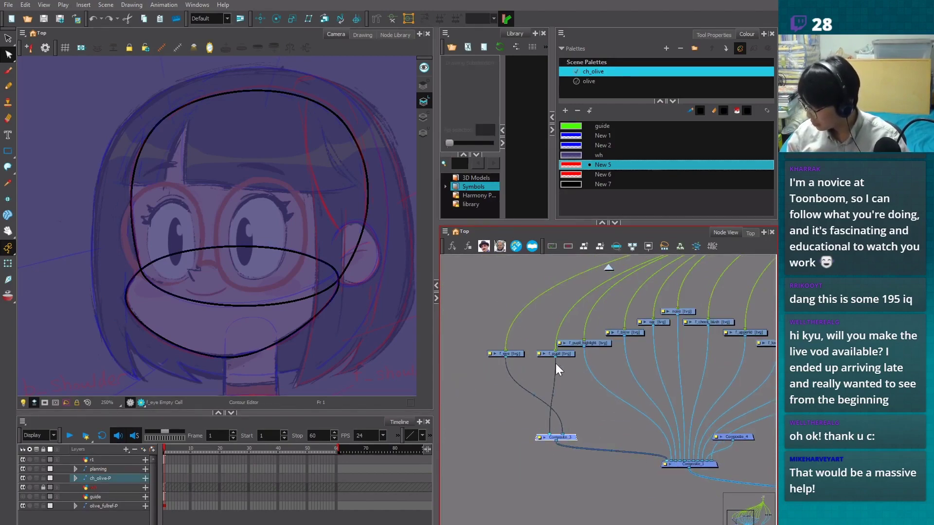
Add another Composite for f_pupil and f_pupil_highlight and nest it into the Composite that takes f_eye
{"action": "left_click_drag", "start_coordinate": [556, 356], "coordinate": [510, 405]}
{"action": "key", "text": "ctrl+d"}
{"action": "mouse_move", "coordinate": [549, 434]}
{"action": "left_mouse_down"}
{"action": "mouse_move", "coordinate": [525, 409]}
{"action": "mouse_move", "coordinate": [549, 434]}
{"action": "left_mouse_up"}
{"action": "left_click_drag", "start_coordinate": [543, 354], "coordinate": [443, 351]}
{"action": "left_click_drag", "start_coordinate": [591, 343], "coordinate": [624, 358]}
{"action": "left_click_drag", "start_coordinate": [519, 343], "coordinate": [469, 367]}
{"action": "scroll", "coordinate": [544, 368], "scroll_direction": "down", "scroll_amount": 1}
{"action": "left_click_drag", "start_coordinate": [700, 461], "coordinate": [555, 413]}
{"action": "left_click_drag", "start_coordinate": [566, 414], "coordinate": [508, 402]}
Arrange the f_eye and f_brow nodes and the eye Composites so the pupil and eye branches read clearly
{"action": "scroll", "coordinate": [656, 381], "scroll_direction": "up", "scroll_amount": 1}
{"action": "left_click_drag", "start_coordinate": [650, 371], "coordinate": [571, 369]}
{"action": "left_click_drag", "start_coordinate": [587, 451], "coordinate": [541, 442]}
{"action": "left_click_drag", "start_coordinate": [660, 349], "coordinate": [624, 355]}
{"action": "left_click_drag", "start_coordinate": [637, 436], "coordinate": [672, 440]}
{"action": "scroll", "coordinate": [715, 437], "scroll_direction": "down", "scroll_amount": 1}
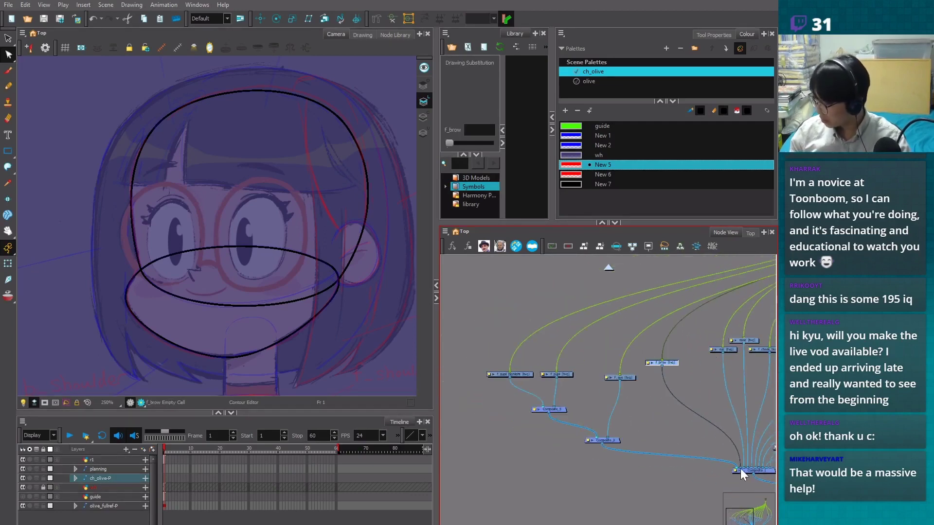
Move f_brow to the far side of the eye nodes, reconnect it from Composite_1 to Composite_3, and recentre Composite_3 below the eye branches
{"action": "left_click_drag", "start_coordinate": [741, 469], "coordinate": [590, 438]}
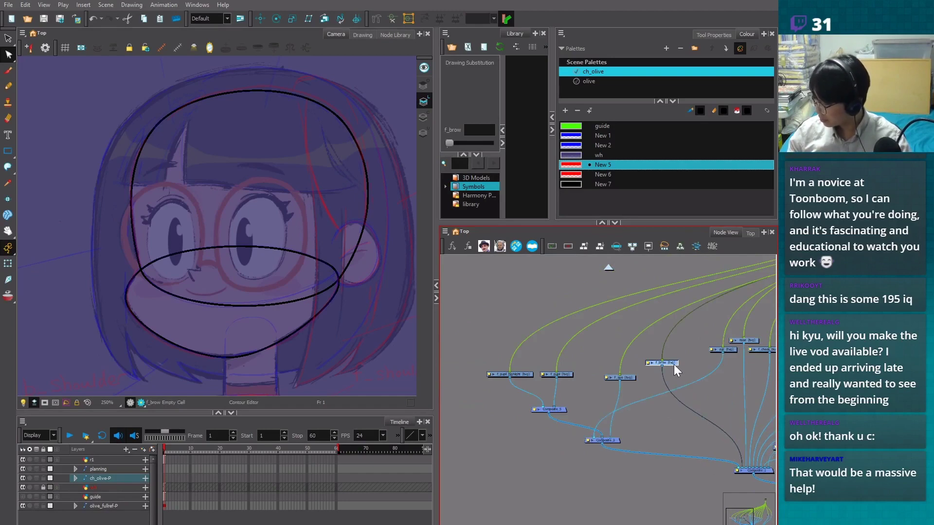
{"action": "left_click_drag", "start_coordinate": [674, 365], "coordinate": [464, 361]}
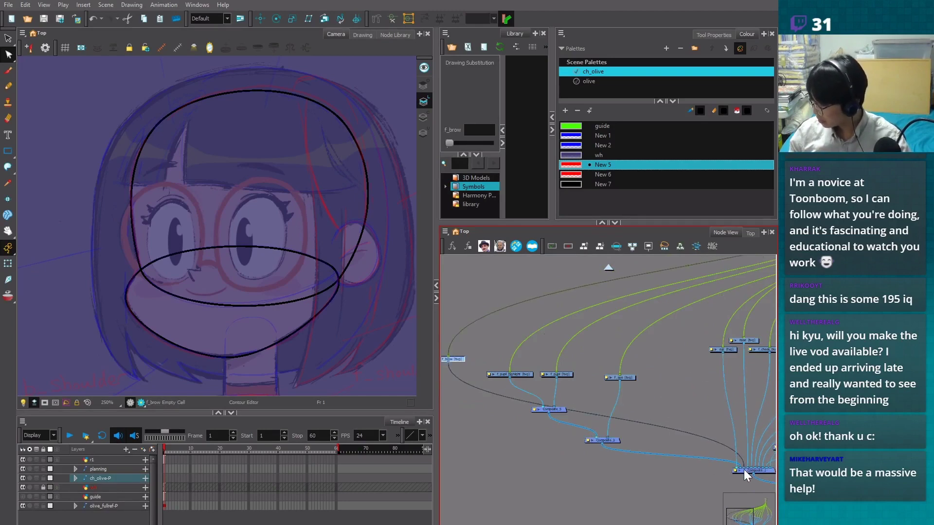
{"action": "left_click_drag", "start_coordinate": [613, 440], "coordinate": [571, 454]}
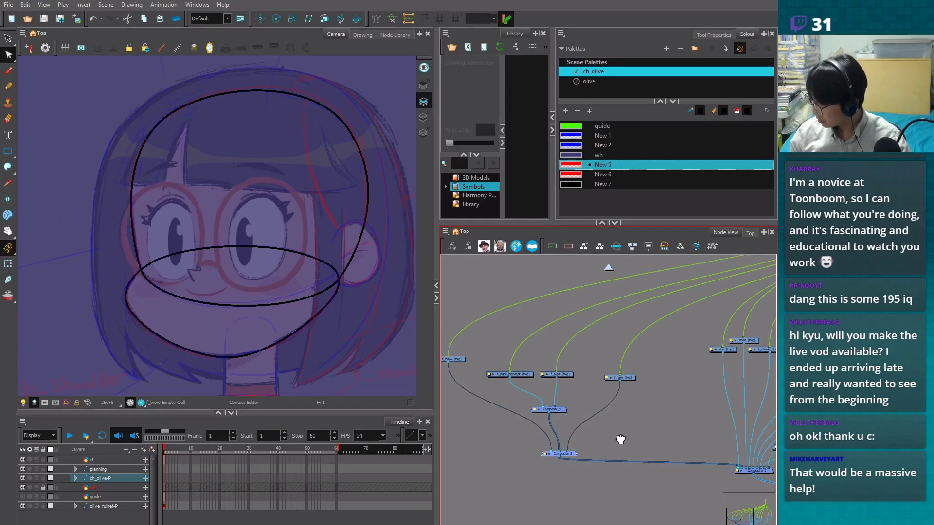
Paste another Composite beneath the two outermost head drawing nodes, route both into it, and keep it feeding the composite below
{"action": "scroll", "coordinate": [615, 428], "scroll_direction": "up", "scroll_amount": 1}
{"action": "left_click_drag", "start_coordinate": [672, 360], "coordinate": [614, 403]}
{"action": "scroll", "coordinate": [614, 403], "scroll_direction": "down", "scroll_amount": 1}
{"action": "left_click_drag", "start_coordinate": [620, 470], "coordinate": [437, 445]}
{"action": "scroll", "coordinate": [454, 407], "scroll_direction": "down", "scroll_amount": 2}
{"action": "left_click_drag", "start_coordinate": [457, 405], "coordinate": [670, 355]}
{"action": "left_click", "coordinate": [637, 491]}
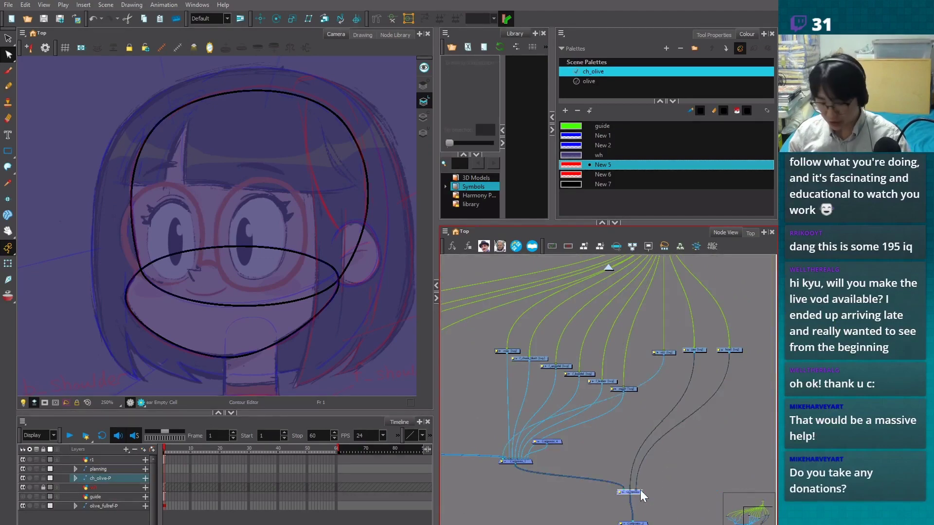
{"action": "key", "text": "ctrl+v"}
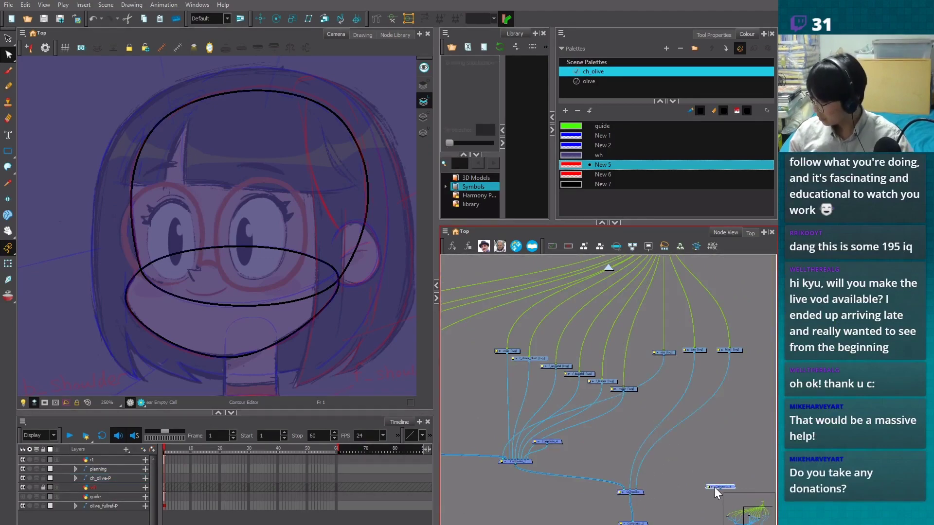
{"action": "left_click_drag", "start_coordinate": [714, 487], "coordinate": [700, 415]}
{"action": "mouse_move", "coordinate": [705, 418]}
{"action": "left_mouse_down"}
{"action": "mouse_move", "coordinate": [635, 489]}
{"action": "mouse_move", "coordinate": [708, 416]}
{"action": "left_mouse_up"}
{"action": "left_click_drag", "start_coordinate": [631, 490], "coordinate": [700, 411]}
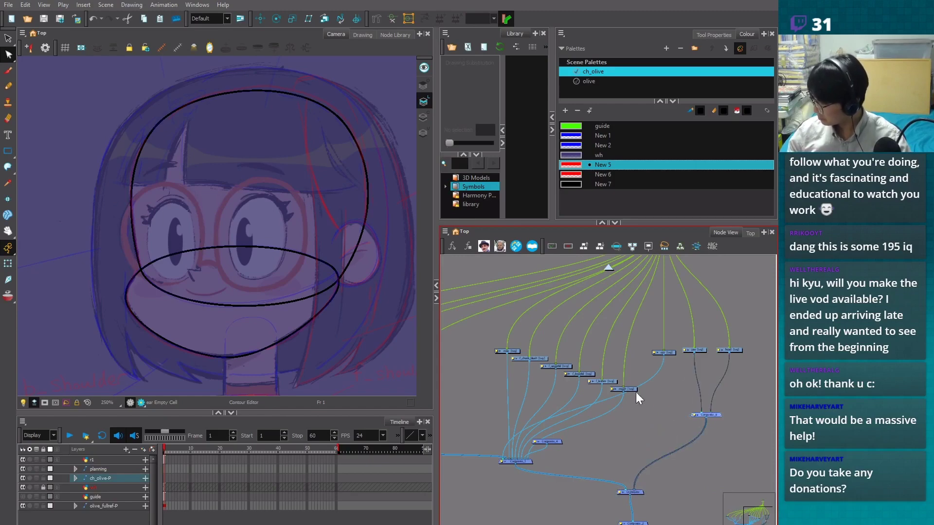
Separate the mouth node from the group and reposition the nose, f_cheek_blush, f_upperlid, f_lowerlid and f_lashes nodes together
{"action": "left_click_drag", "start_coordinate": [632, 387], "coordinate": [646, 365]}
{"action": "left_click_drag", "start_coordinate": [672, 354], "coordinate": [600, 433]}
{"action": "scroll", "coordinate": [612, 413], "scroll_direction": "up", "scroll_amount": 1}
{"action": "left_click_drag", "start_coordinate": [681, 396], "coordinate": [591, 422]}
{"action": "left_click_drag", "start_coordinate": [607, 409], "coordinate": [644, 406]}
{"action": "left_click_drag", "start_coordinate": [572, 409], "coordinate": [609, 407]}
{"action": "left_click", "coordinate": [586, 457]}
{"action": "left_click_drag", "start_coordinate": [583, 464], "coordinate": [747, 431]}
{"action": "left_click_drag", "start_coordinate": [709, 393], "coordinate": [730, 379]}
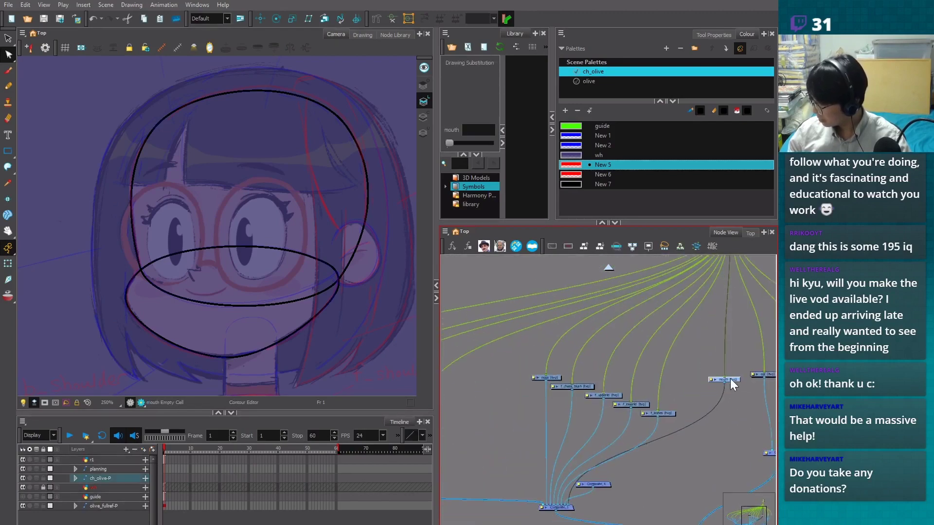
{"action": "left_click_drag", "start_coordinate": [677, 441], "coordinate": [703, 448]}
{"action": "mouse_move", "coordinate": [552, 369]}
{"action": "left_mouse_down"}
{"action": "mouse_move", "coordinate": [699, 422]}
{"action": "mouse_move", "coordinate": [677, 412]}
{"action": "left_mouse_up"}
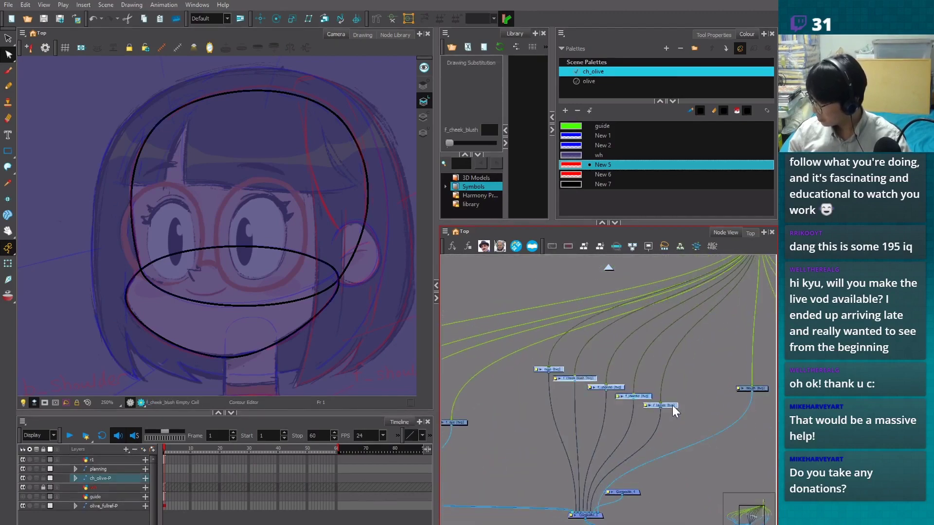
{"action": "left_click", "coordinate": [527, 445]}
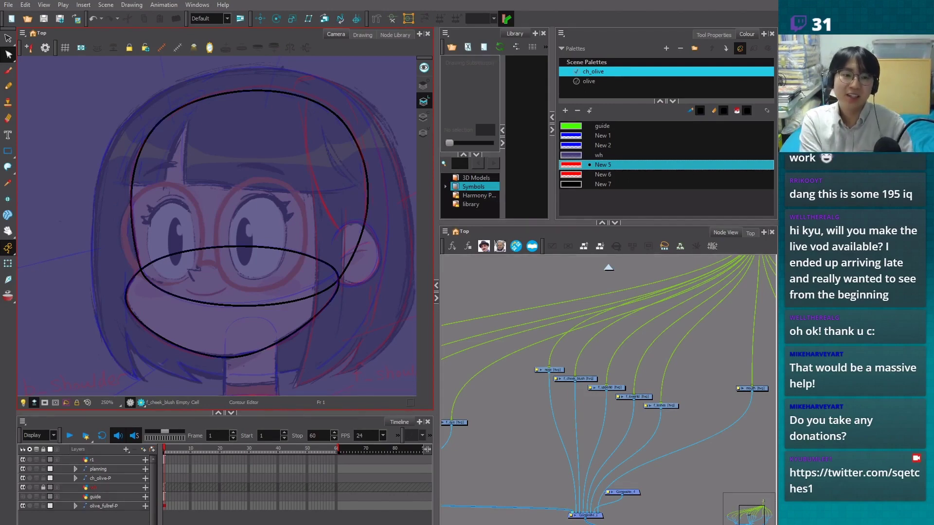
Realign Composite_3 and Composite_5 beneath the f_pupil_highlight and f_pupil nodes to tidy the eye branch
{"action": "left_click", "coordinate": [491, 433]}
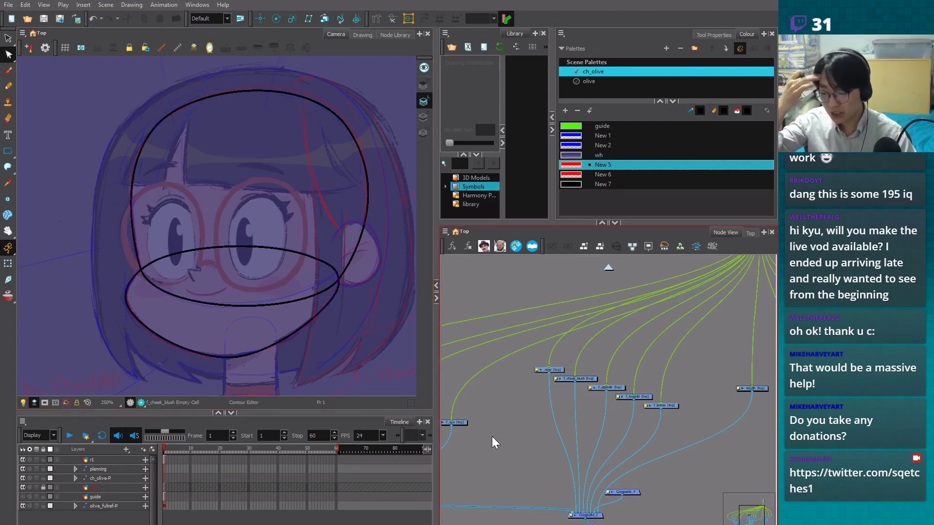
{"action": "left_click_drag", "start_coordinate": [492, 418], "coordinate": [548, 391]}
{"action": "left_click", "coordinate": [573, 398]}
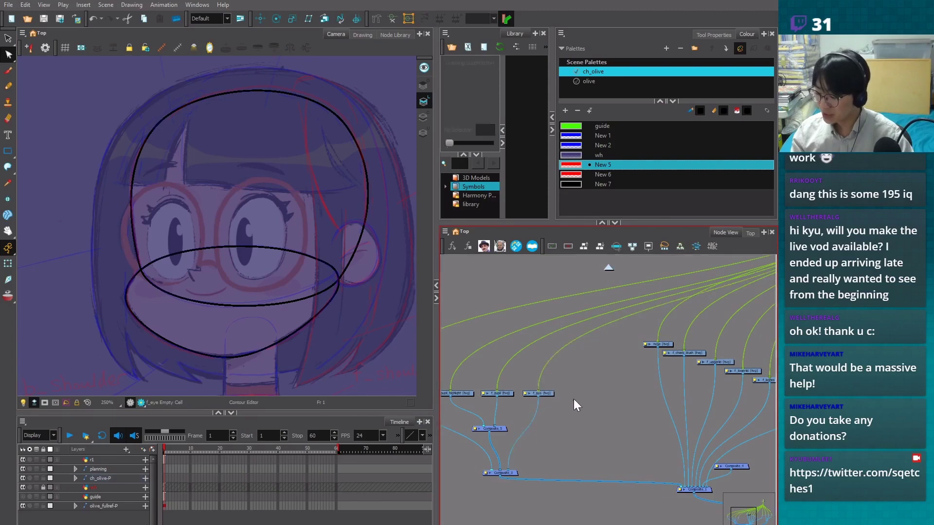
{"action": "key", "text": "1"}
{"action": "key", "text": "1"}
{"action": "scroll", "coordinate": [509, 421], "scroll_direction": "up", "scroll_amount": 1}
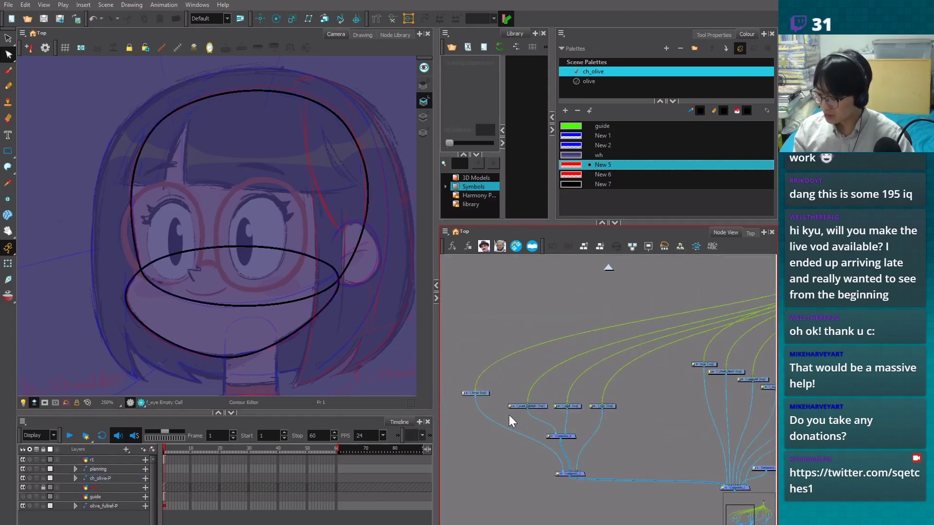
{"action": "left_click", "coordinate": [487, 394]}
{"action": "scroll", "coordinate": [497, 420], "scroll_direction": "up", "scroll_amount": 1}
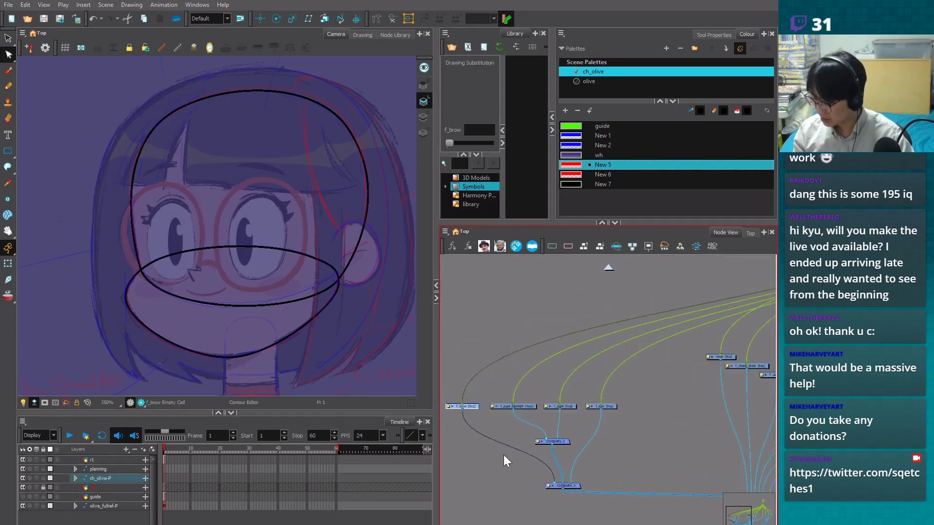
{"action": "mouse_move", "coordinate": [573, 486]}
{"action": "left_mouse_down"}
{"action": "mouse_move", "coordinate": [561, 481]}
{"action": "mouse_move", "coordinate": [560, 490]}
{"action": "left_mouse_up"}
{"action": "left_click", "coordinate": [567, 484]}
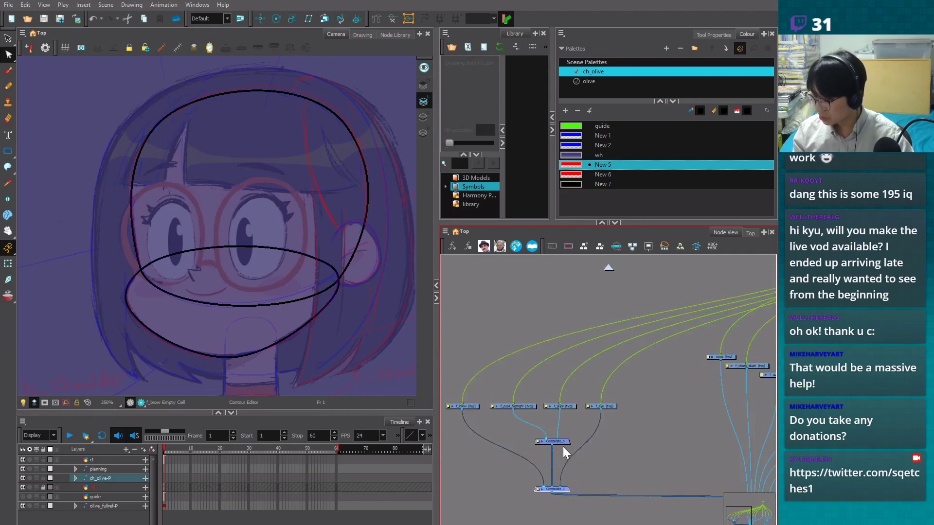
{"action": "left_click_drag", "start_coordinate": [562, 441], "coordinate": [555, 440]}
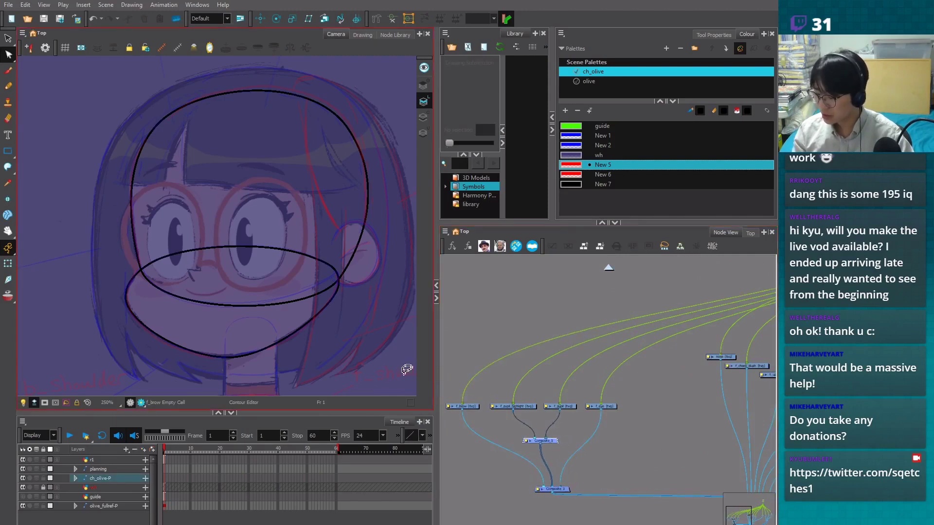
Examine the character's full-body reference and facial expressions in the Camera view
{"action": "scroll", "coordinate": [376, 368], "scroll_direction": "down", "scroll_amount": 2}
{"action": "left_click_drag", "start_coordinate": [376, 368], "coordinate": [309, 313]}
{"action": "scroll", "coordinate": [302, 313], "scroll_direction": "down", "scroll_amount": 1}
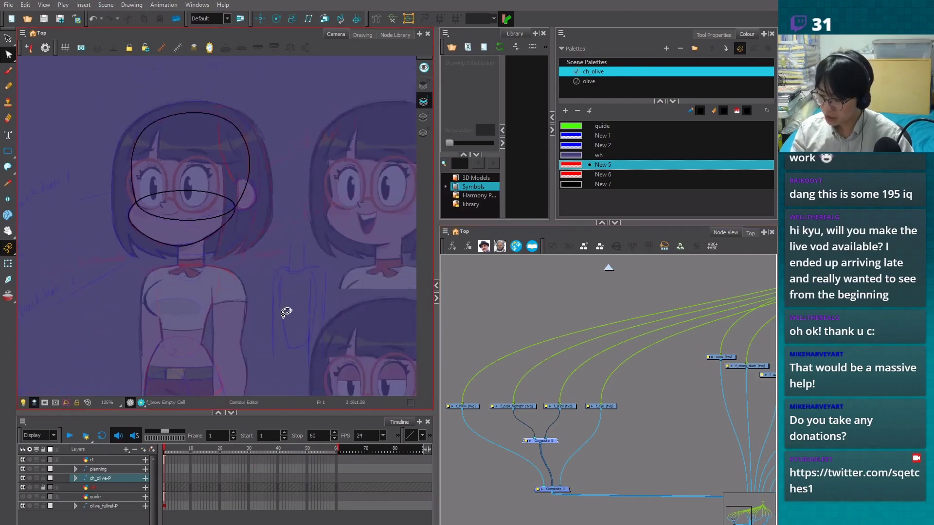
{"action": "key", "text": "1"}
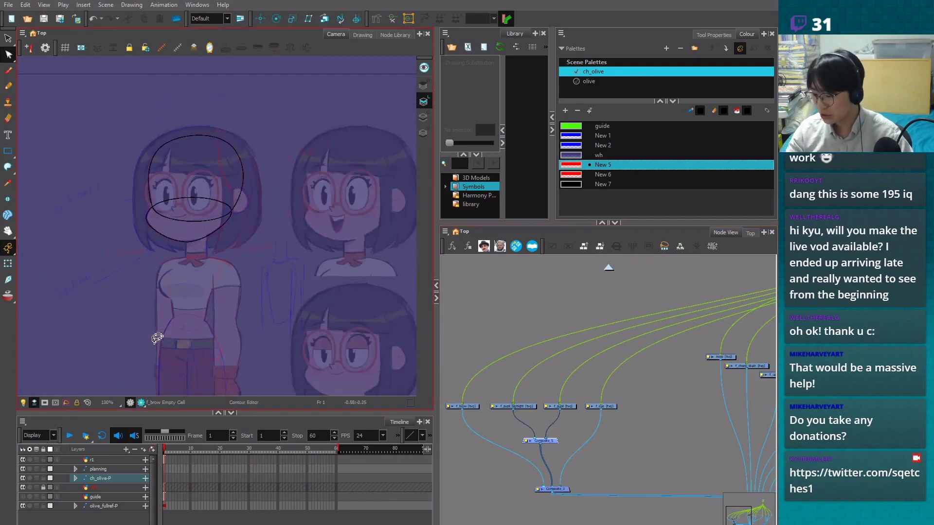
{"action": "left_click_drag", "start_coordinate": [236, 302], "coordinate": [234, 245]}
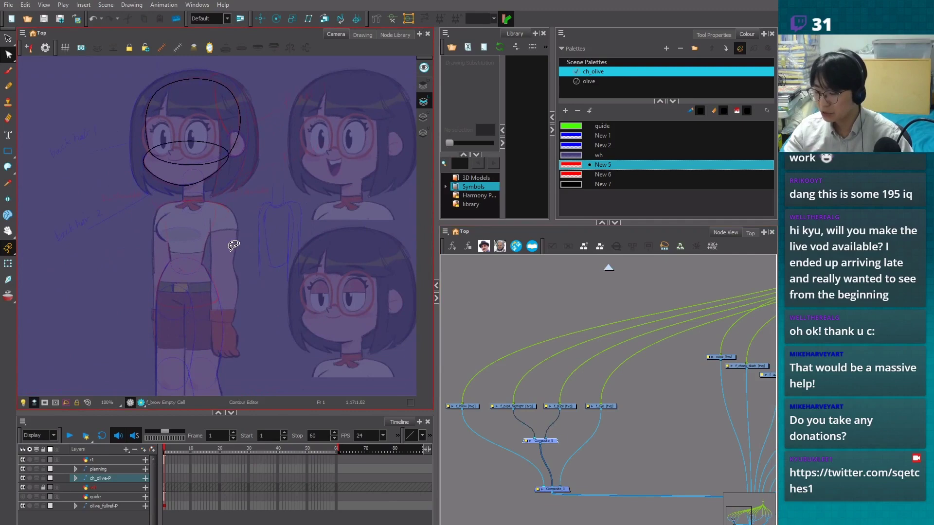
{"action": "scroll", "coordinate": [233, 246], "scroll_direction": "down", "scroll_amount": 1}
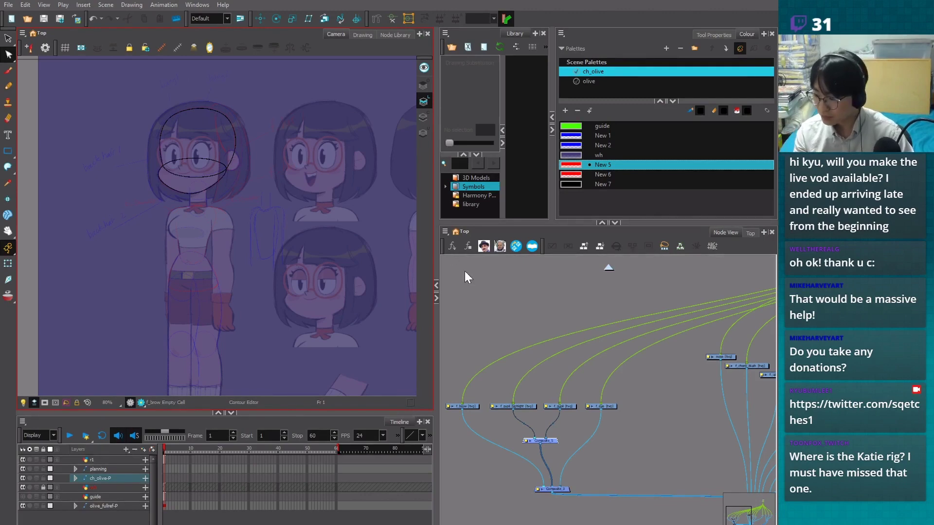
{"action": "key", "text": "Escape"}
{"action": "key", "text": "1"}
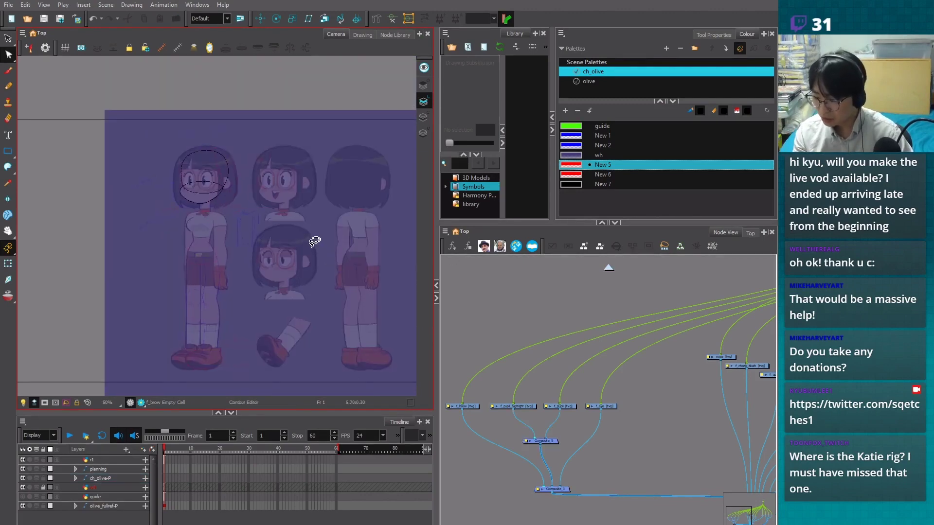
{"action": "key", "text": "2"}
{"action": "scroll", "coordinate": [315, 241], "scroll_direction": "up", "scroll_amount": 1}
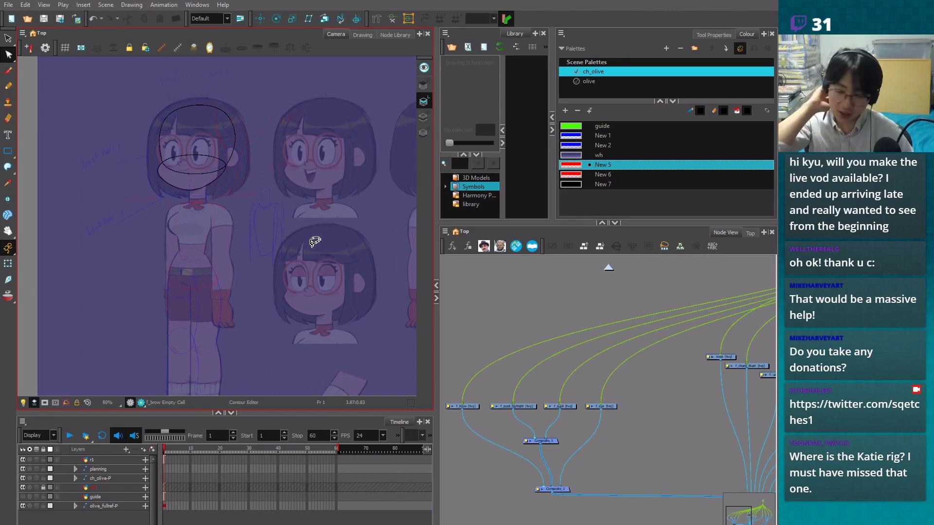
{"action": "scroll", "coordinate": [359, 315], "scroll_direction": "down", "scroll_amount": 2}
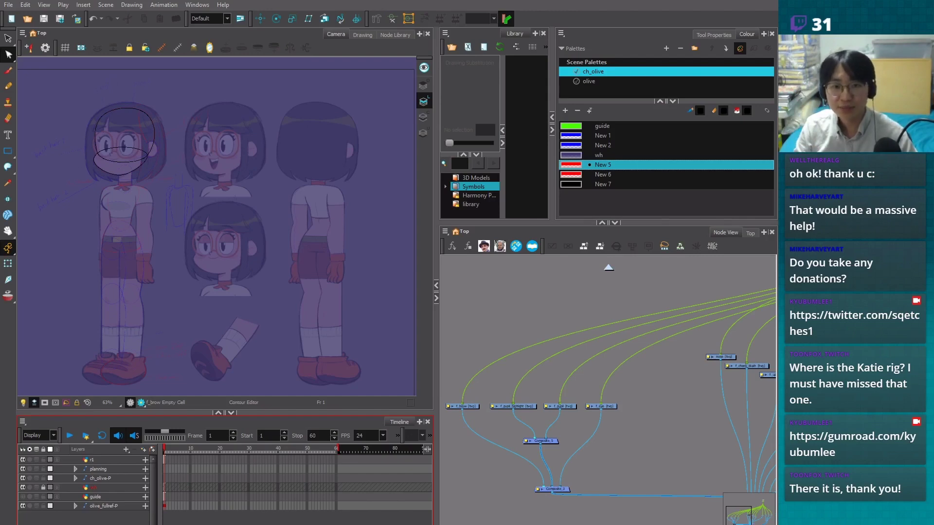
{"action": "left_click_drag", "start_coordinate": [306, 319], "coordinate": [375, 379]}
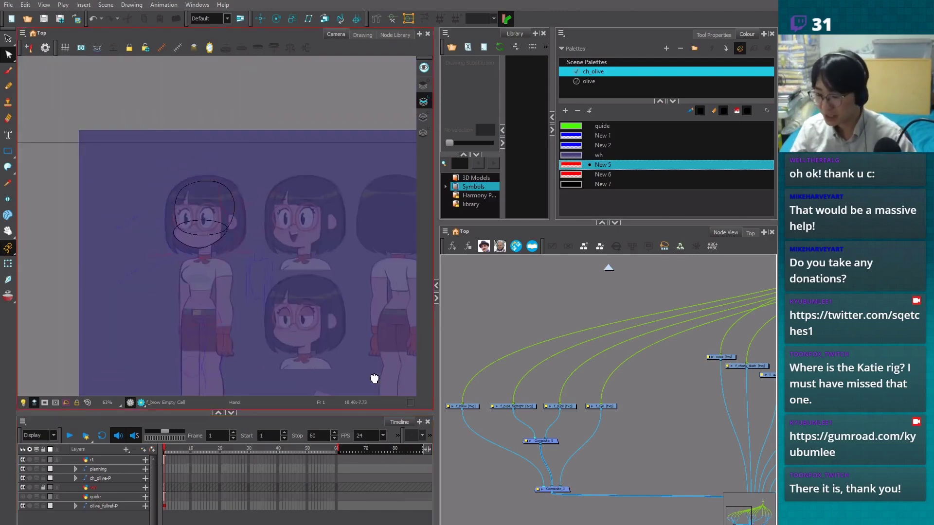
{"action": "scroll", "coordinate": [233, 290], "scroll_direction": "up", "scroll_amount": 5}
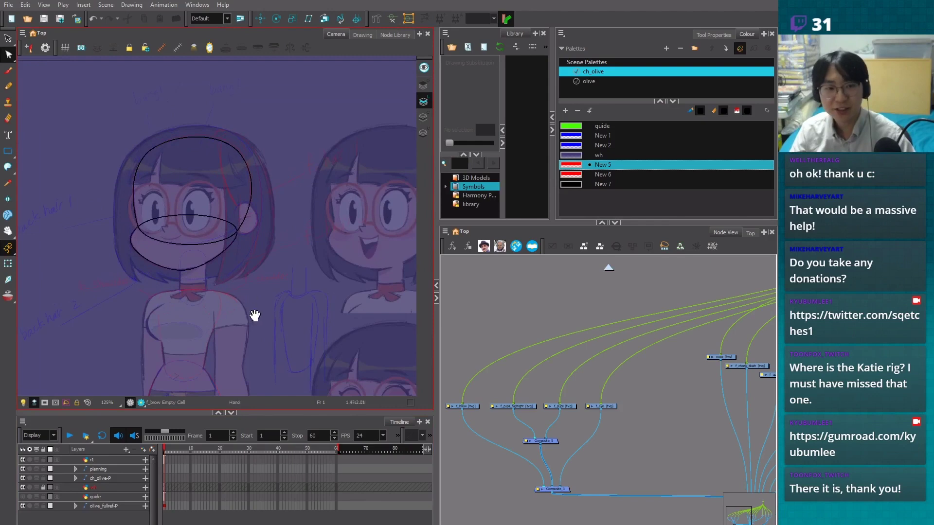
{"action": "scroll", "coordinate": [279, 325], "scroll_direction": "up", "scroll_amount": 1}
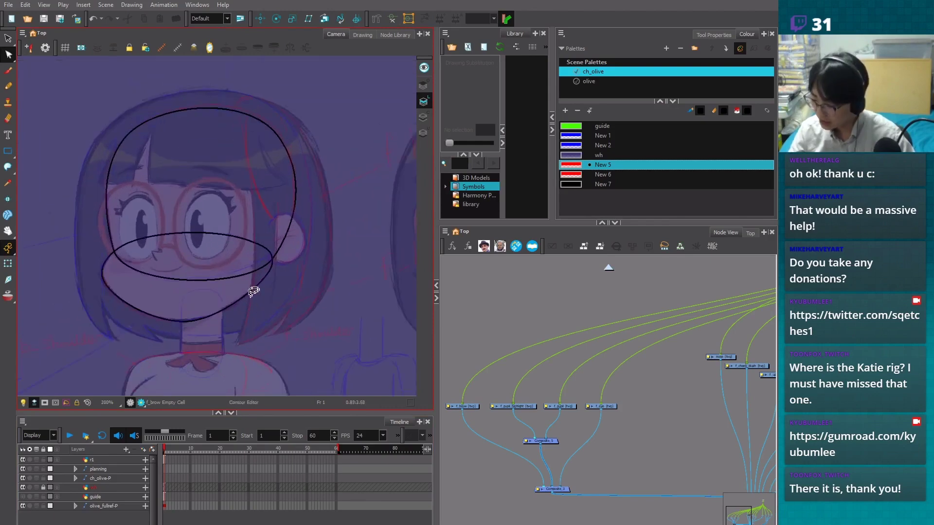
Pull the nose node out beside the eye group, place Composite_4 beneath it, and reconnect nose from Composite_1 to Composite_4
{"action": "left_click", "coordinate": [610, 406]}
{"action": "scroll", "coordinate": [620, 406], "scroll_direction": "down", "scroll_amount": 1}
{"action": "left_click_drag", "start_coordinate": [618, 434], "coordinate": [549, 409]}
{"action": "scroll", "coordinate": [634, 356], "scroll_direction": "up", "scroll_amount": 2}
{"action": "left_click_drag", "start_coordinate": [647, 335], "coordinate": [579, 387]}
{"action": "left_click_drag", "start_coordinate": [622, 470], "coordinate": [636, 450]}
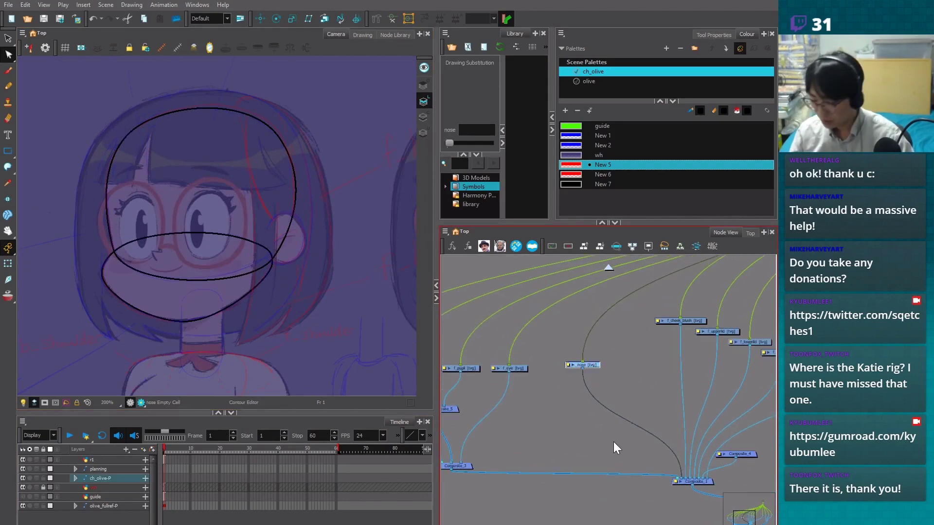
{"action": "left_click_drag", "start_coordinate": [725, 455], "coordinate": [613, 434]}
{"action": "left_click_drag", "start_coordinate": [682, 477], "coordinate": [560, 456]}
Move f_cheek_blush beside the nose node and reconnect it from Composite_1 to Composite_4
{"action": "scroll", "coordinate": [559, 456], "scroll_direction": "up", "scroll_amount": 1}
{"action": "left_click_drag", "start_coordinate": [623, 325], "coordinate": [590, 383]}
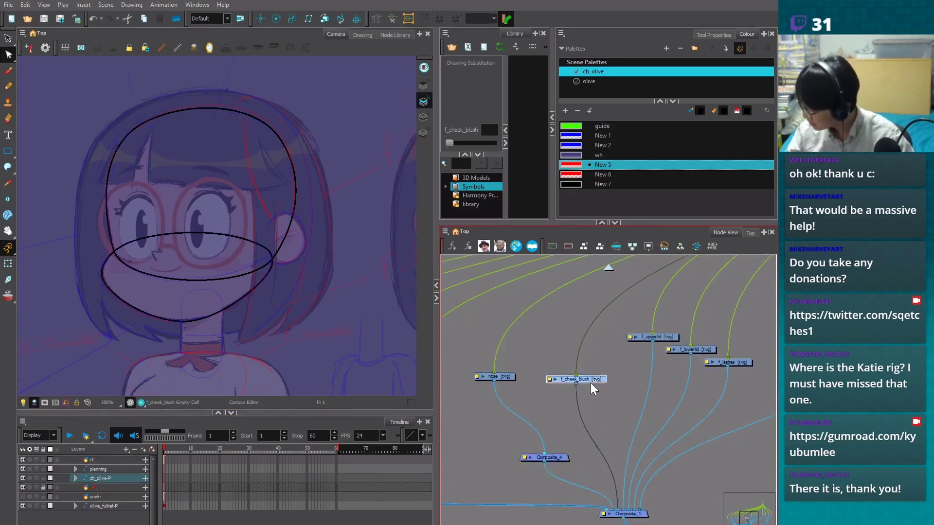
{"action": "scroll", "coordinate": [590, 382], "scroll_direction": "down", "scroll_amount": 1}
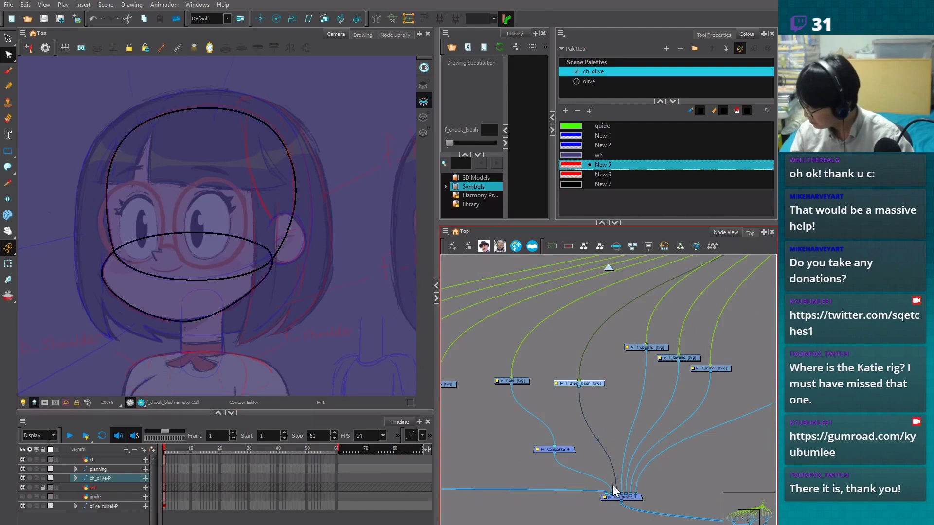
{"action": "left_click_drag", "start_coordinate": [615, 491], "coordinate": [558, 447]}
Move the f_upperlid node over to the eye group, just above f_pupil
{"action": "left_click_drag", "start_coordinate": [654, 350], "coordinate": [628, 386]}
{"action": "left_click_drag", "start_coordinate": [661, 385], "coordinate": [805, 388]}
{"action": "left_click_drag", "start_coordinate": [756, 388], "coordinate": [676, 374]}
{"action": "left_click_drag", "start_coordinate": [676, 373], "coordinate": [605, 354]}
{"action": "key", "text": "2"}
{"action": "key", "text": "2"}
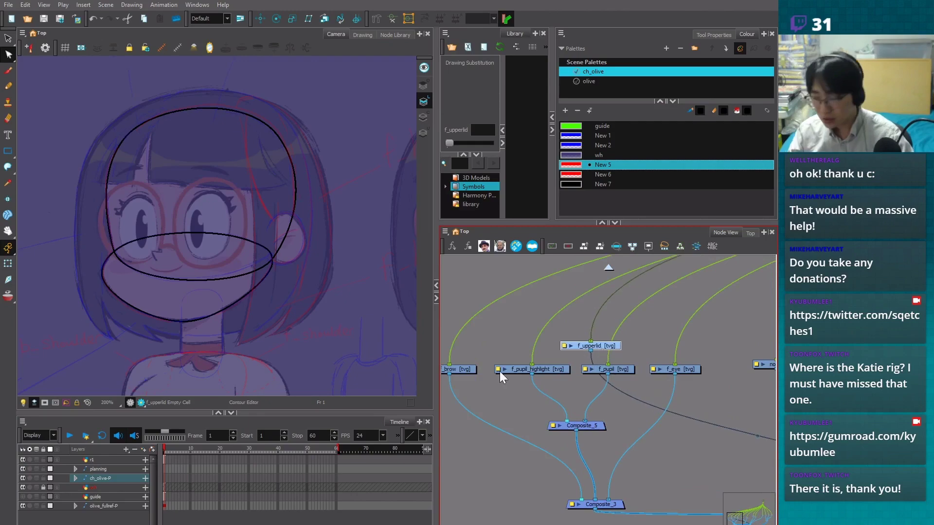
Enlarge the Node View by narrowing the Camera view beside it
{"action": "left_click", "coordinate": [374, 333]}
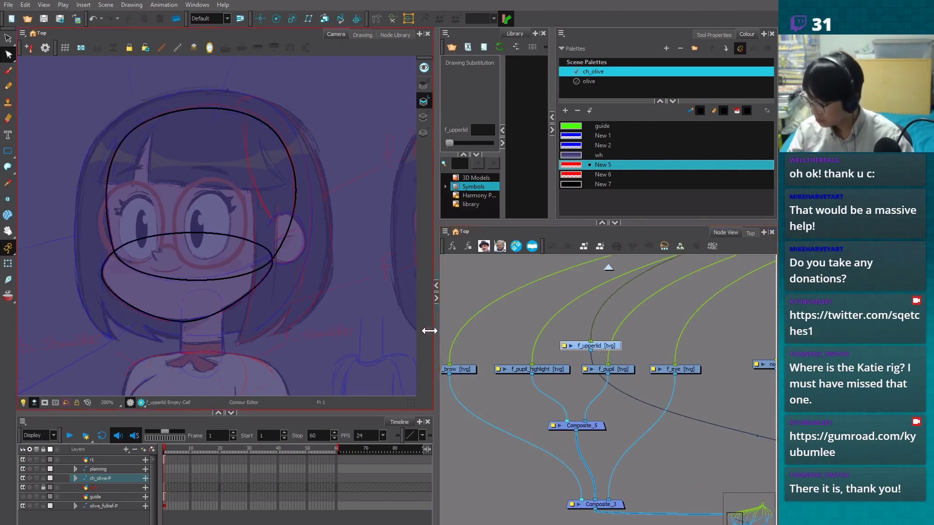
{"action": "left_click_drag", "start_coordinate": [436, 329], "coordinate": [294, 329]}
{"action": "scroll", "coordinate": [509, 378], "scroll_direction": "up", "scroll_amount": 1}
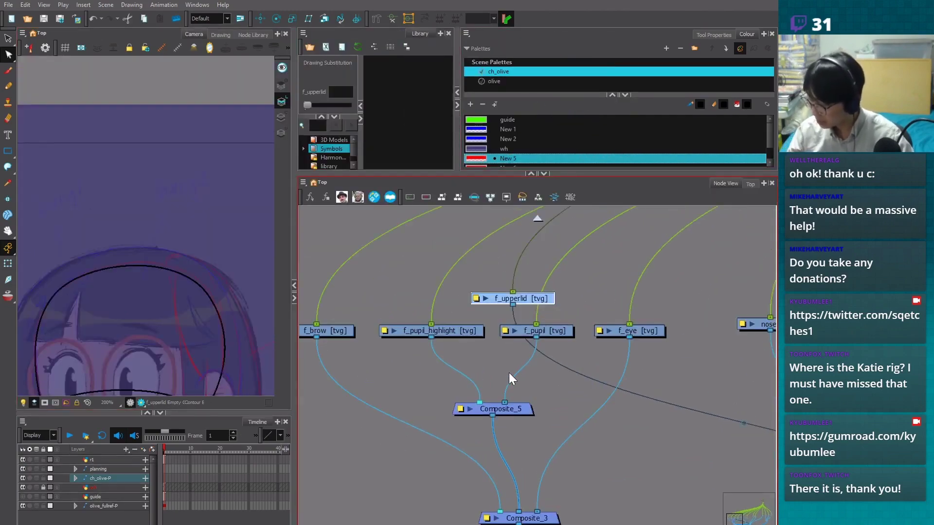
{"action": "scroll", "coordinate": [505, 370], "scroll_direction": "down", "scroll_amount": 1}
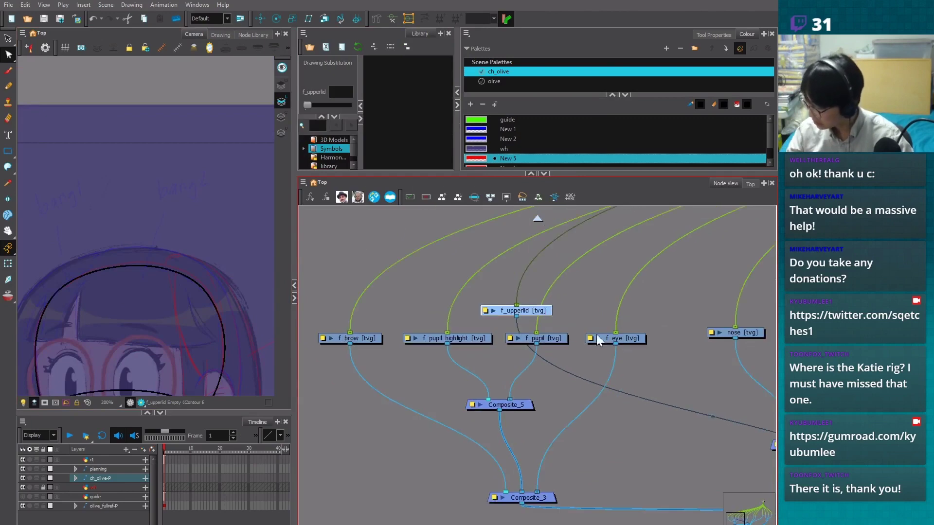
Reconnect f_upperlid from Composite_1 to Composite_5 and line it up between f_brow and f_pupil_highlight, shifting f_brow outward to make room
{"action": "left_click", "coordinate": [559, 337]}
{"action": "scroll", "coordinate": [562, 334], "scroll_direction": "down", "scroll_amount": 1}
{"action": "left_click_drag", "start_coordinate": [538, 321], "coordinate": [476, 287]}
{"action": "scroll", "coordinate": [541, 383], "scroll_direction": "down", "scroll_amount": 1}
{"action": "left_click_drag", "start_coordinate": [655, 397], "coordinate": [497, 396]}
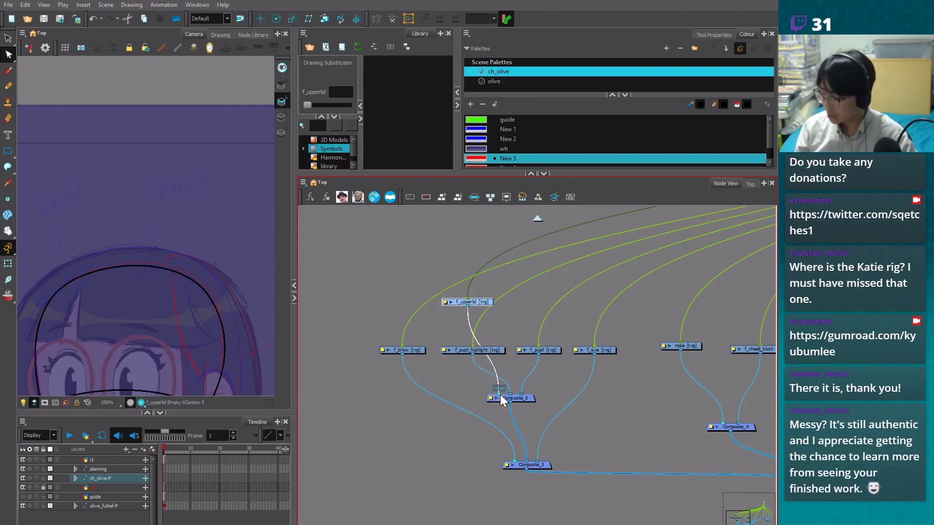
{"action": "left_click_drag", "start_coordinate": [405, 350], "coordinate": [322, 346]}
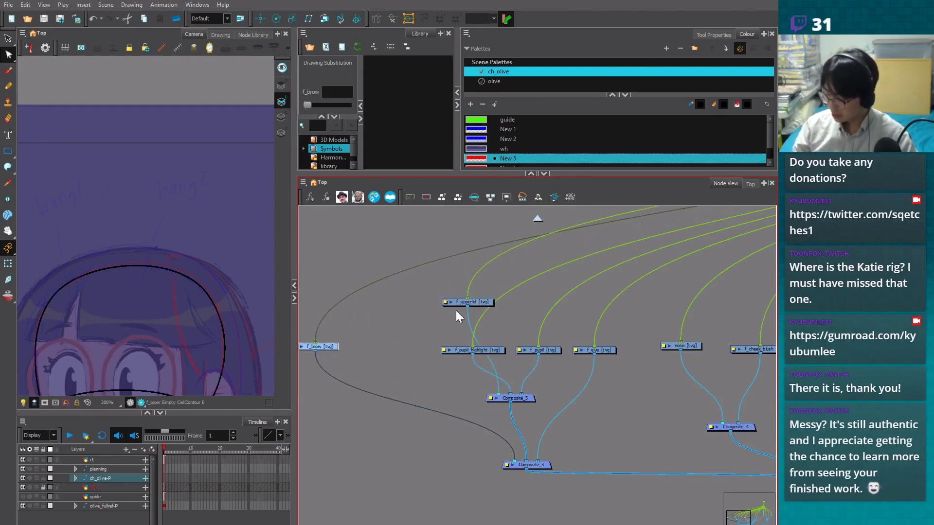
{"action": "left_click_drag", "start_coordinate": [484, 302], "coordinate": [420, 342]}
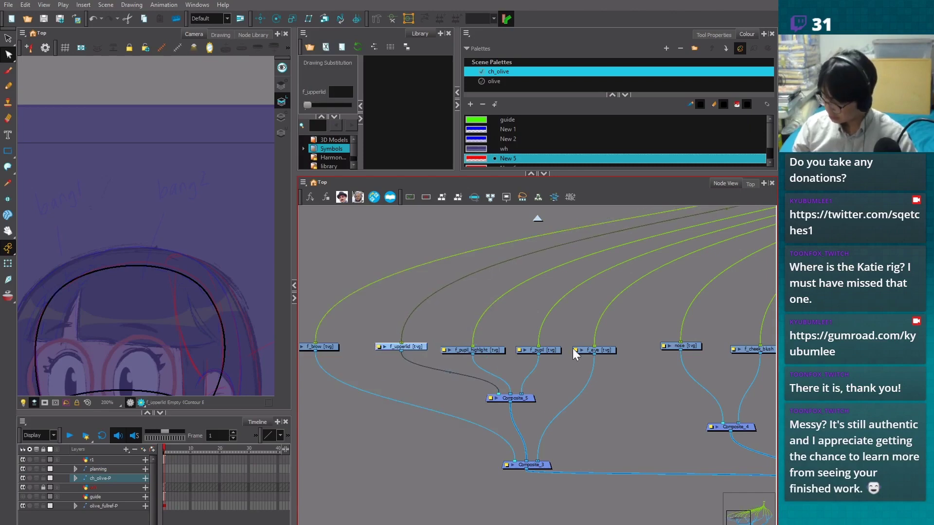
Line up f_pupil_highlight and f_pupil, add a copied Composite beside Composite_5, and route f_upperlid through it into Composite_3
{"action": "left_click_drag", "start_coordinate": [567, 340], "coordinate": [548, 346]}
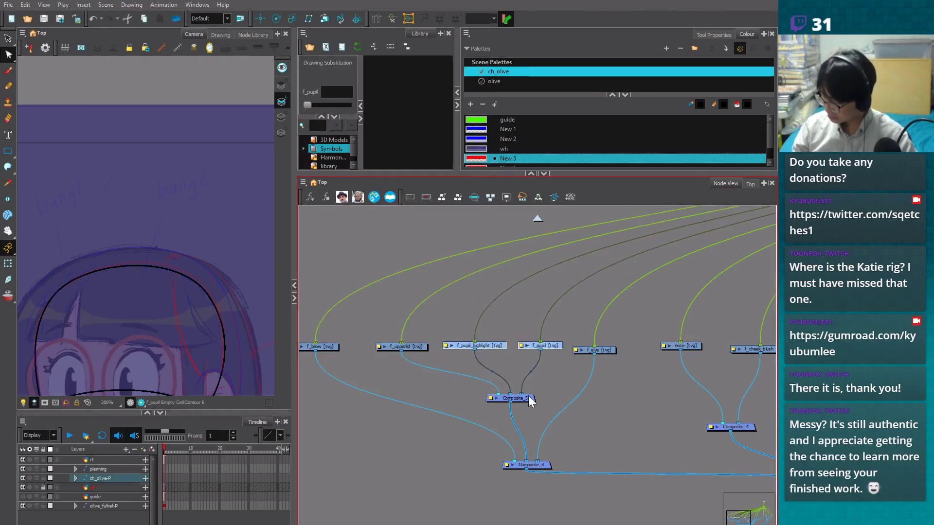
{"action": "left_click_drag", "start_coordinate": [524, 465], "coordinate": [497, 471]}
{"action": "key", "text": "ctrl+c"}
{"action": "key", "text": "ctrl+v"}
{"action": "left_click_drag", "start_coordinate": [570, 410], "coordinate": [469, 400]}
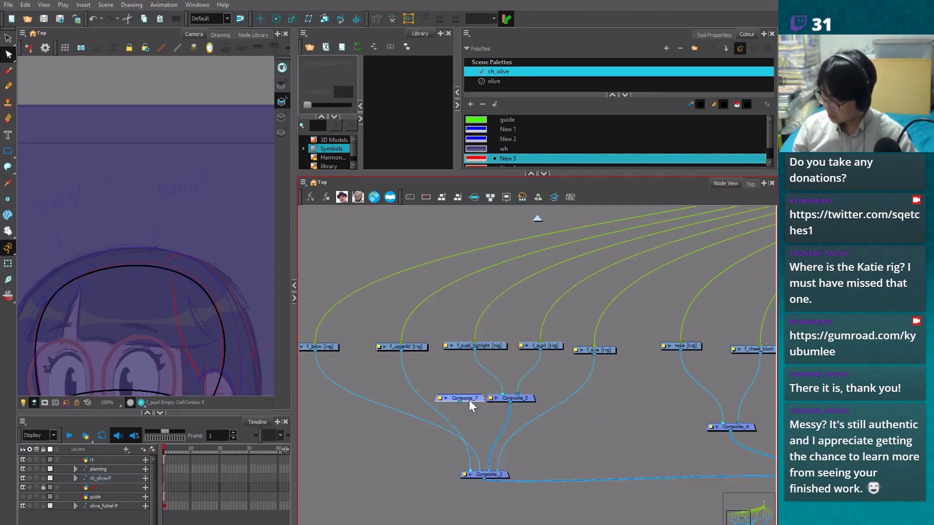
{"action": "left_click_drag", "start_coordinate": [479, 470], "coordinate": [462, 395]}
{"action": "left_click_drag", "start_coordinate": [459, 402], "coordinate": [479, 470]}
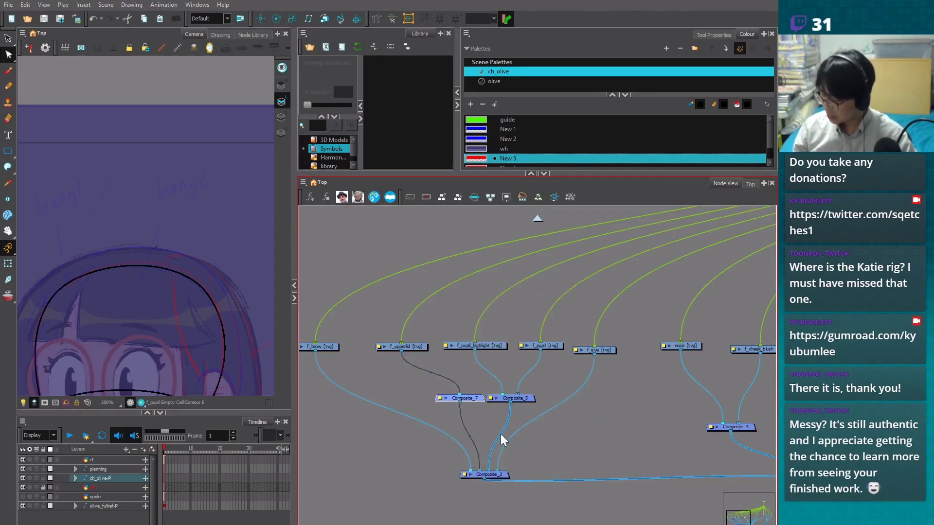
Make room beside f_upperlid, move f_lowerlid in before f_pupil_highlight, and reconnect it from Composite_1 to Composite_7
{"action": "key", "text": "1"}
{"action": "left_click_drag", "start_coordinate": [430, 352], "coordinate": [408, 352]}
{"action": "left_click_drag", "start_coordinate": [595, 355], "coordinate": [486, 358]}
{"action": "left_click_drag", "start_coordinate": [597, 353], "coordinate": [618, 353]}
{"action": "key", "text": "1"}
{"action": "left_click_drag", "start_coordinate": [614, 396], "coordinate": [567, 400]}
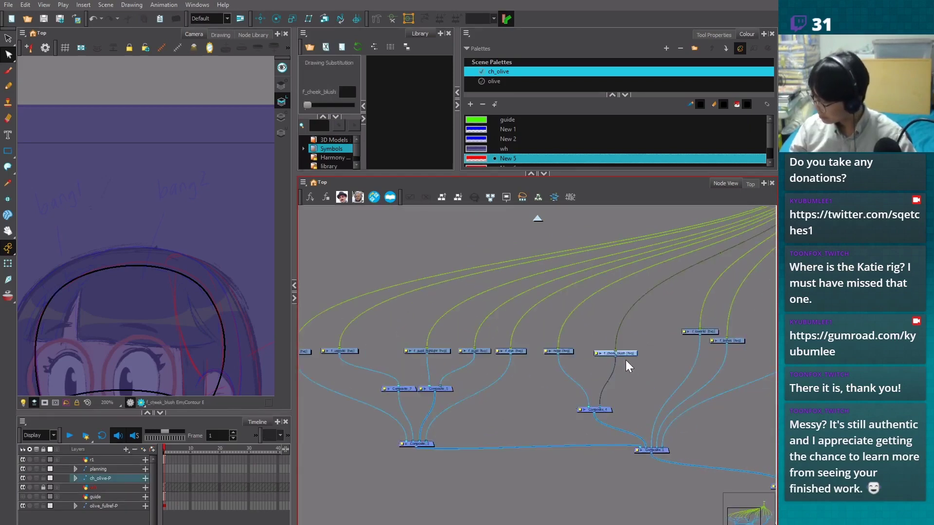
{"action": "left_click_drag", "start_coordinate": [710, 332], "coordinate": [395, 352]}
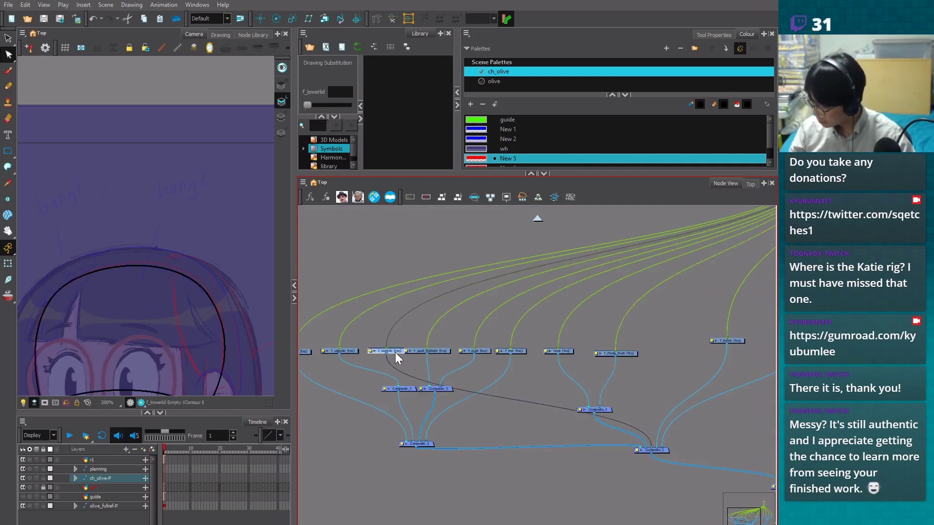
{"action": "left_click_drag", "start_coordinate": [651, 446], "coordinate": [386, 388]}
{"action": "left_click", "coordinate": [438, 350]}
{"action": "scroll", "coordinate": [506, 391], "scroll_direction": "up", "scroll_amount": 1}
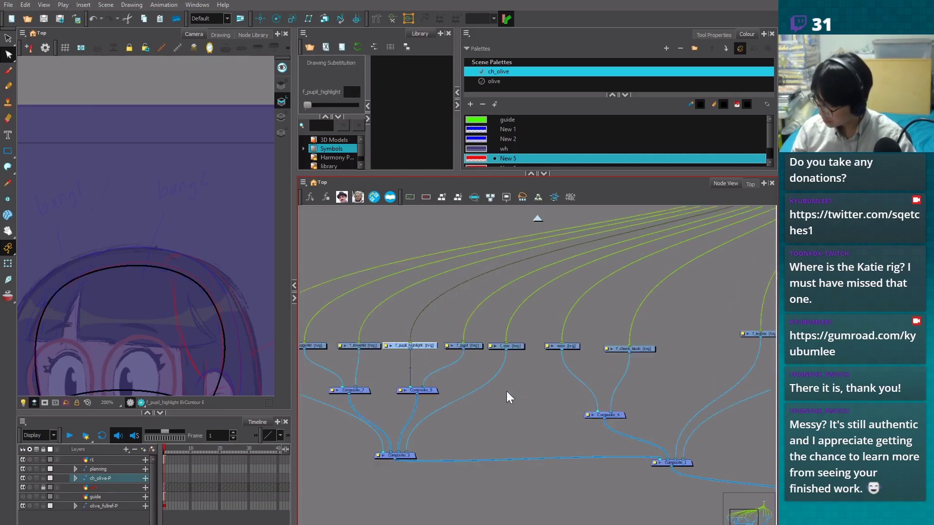
Move f_lashes over beside f_eye and shift nose, f_cheek_blush and Composite_4 outward to free up space
{"action": "left_click_drag", "start_coordinate": [520, 408], "coordinate": [434, 409]}
{"action": "left_click_drag", "start_coordinate": [685, 335], "coordinate": [506, 376]}
{"action": "left_click_drag", "start_coordinate": [502, 378], "coordinate": [583, 380]}
{"action": "scroll", "coordinate": [582, 379], "scroll_direction": "up", "scroll_amount": 1}
{"action": "left_click_drag", "start_coordinate": [601, 370], "coordinate": [524, 336]}
{"action": "left_click_drag", "start_coordinate": [666, 319], "coordinate": [559, 354]}
{"action": "left_click_drag", "start_coordinate": [638, 341], "coordinate": [741, 334]}
{"action": "left_click_drag", "start_coordinate": [622, 434], "coordinate": [740, 394]}
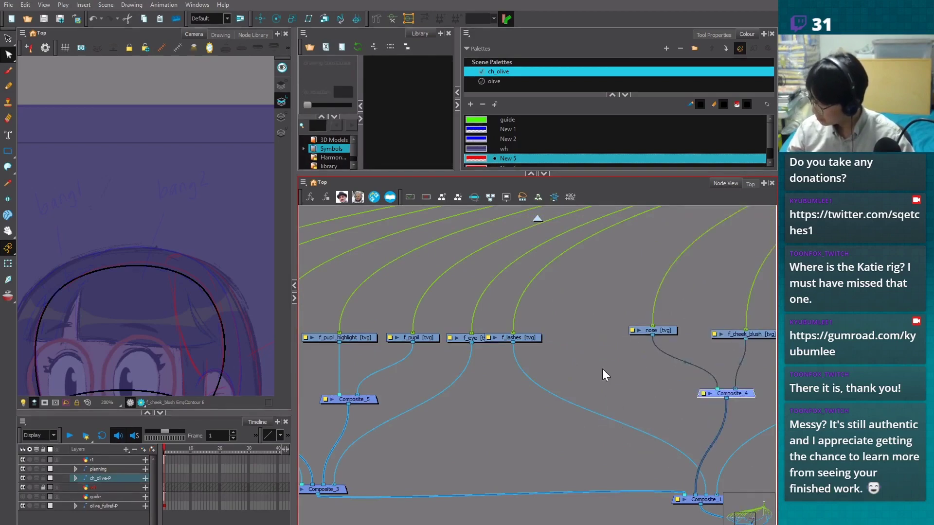
Space f_lashes away from f_eye and reconnect it from Composite_1 to Composite_5
{"action": "left_click", "coordinate": [533, 341]}
{"action": "left_click_drag", "start_coordinate": [533, 338], "coordinate": [554, 344]}
{"action": "left_click_drag", "start_coordinate": [702, 481], "coordinate": [443, 411]}
{"action": "key", "text": "1"}
{"action": "scroll", "coordinate": [462, 420], "scroll_direction": "down", "scroll_amount": 3}
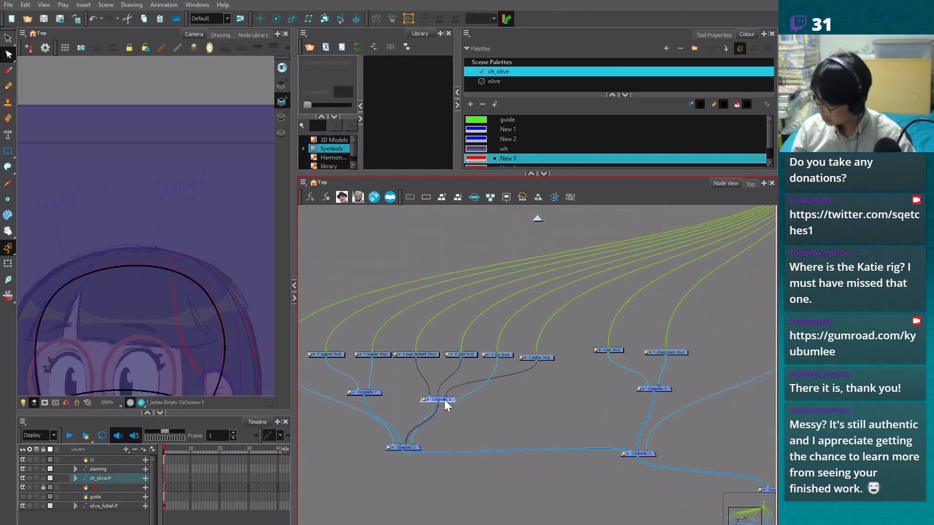
Insert a backdrop around the eye nodes from f_brow to f_lashes, including Composite_3, Composite_5 and Composite_7
{"action": "scroll", "coordinate": [450, 410], "scroll_direction": "down", "scroll_amount": 2}
{"action": "left_click", "coordinate": [460, 364]}
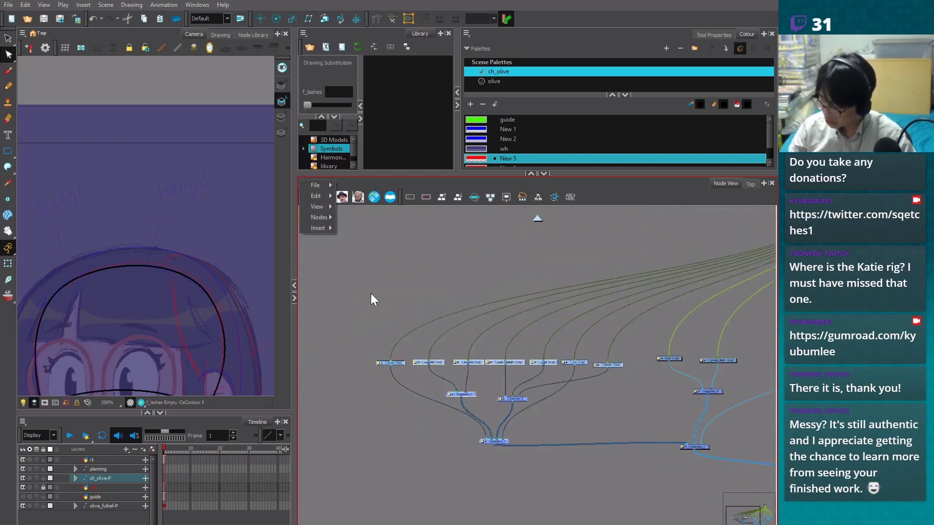
{"action": "mouse_move", "coordinate": [336, 228]}
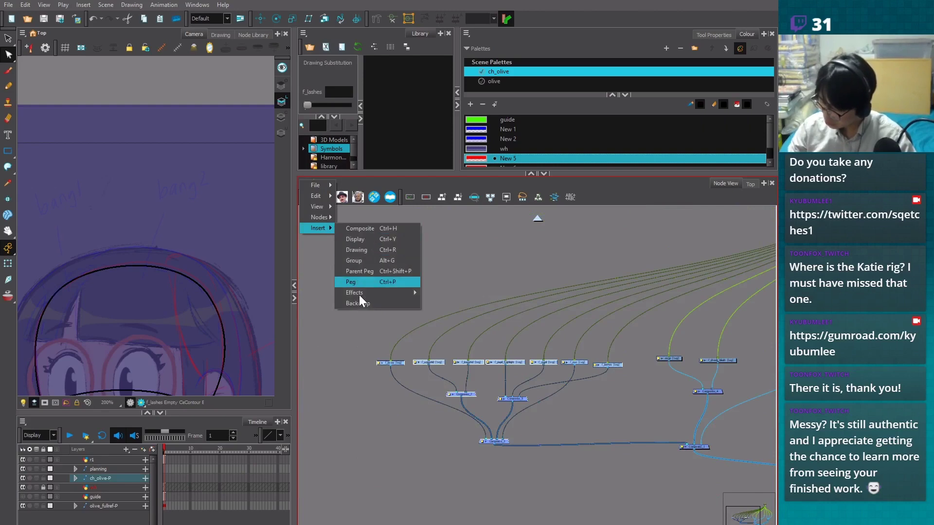
{"action": "left_click", "coordinate": [359, 302]}
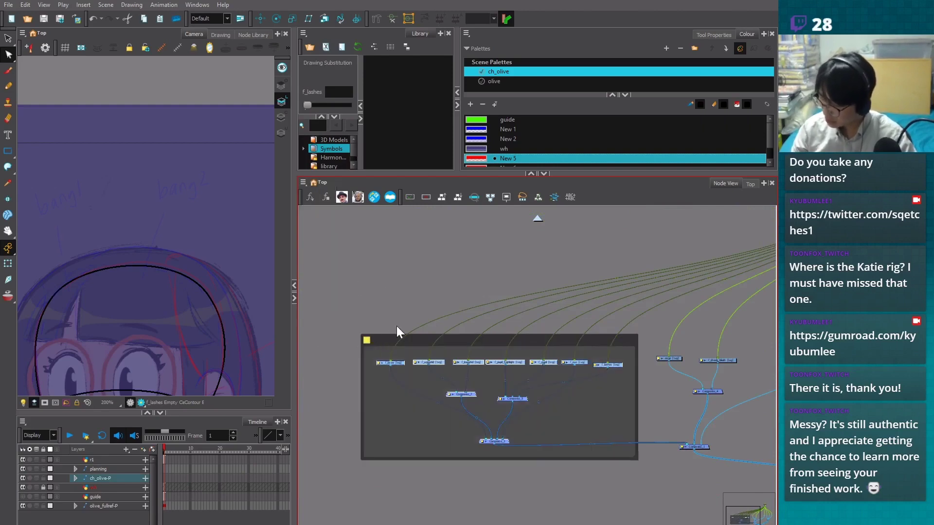
{"action": "left_click", "coordinate": [194, 247]}
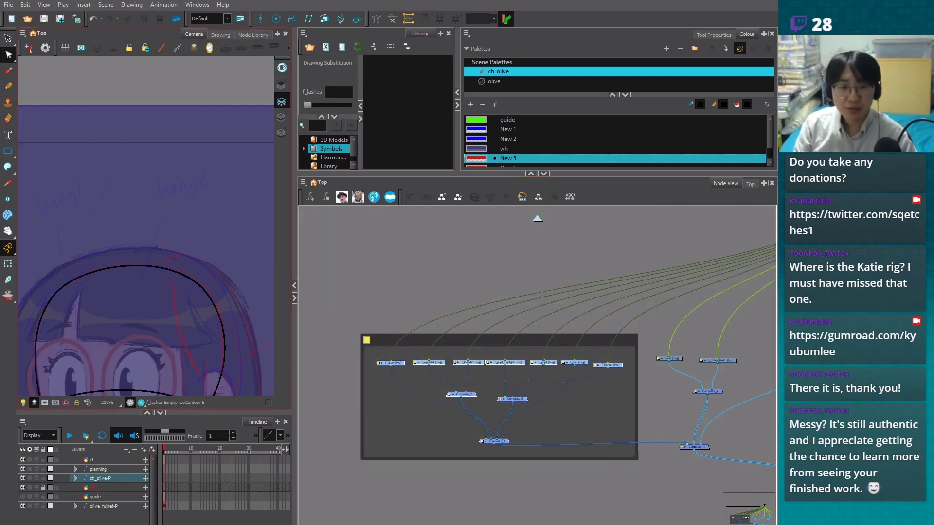
Name the new backdrop f_eye in its properties, keeping the dark colour
{"action": "left_click", "coordinate": [367, 340]}
{"action": "left_click_drag", "start_coordinate": [297, 280], "coordinate": [205, 252]}
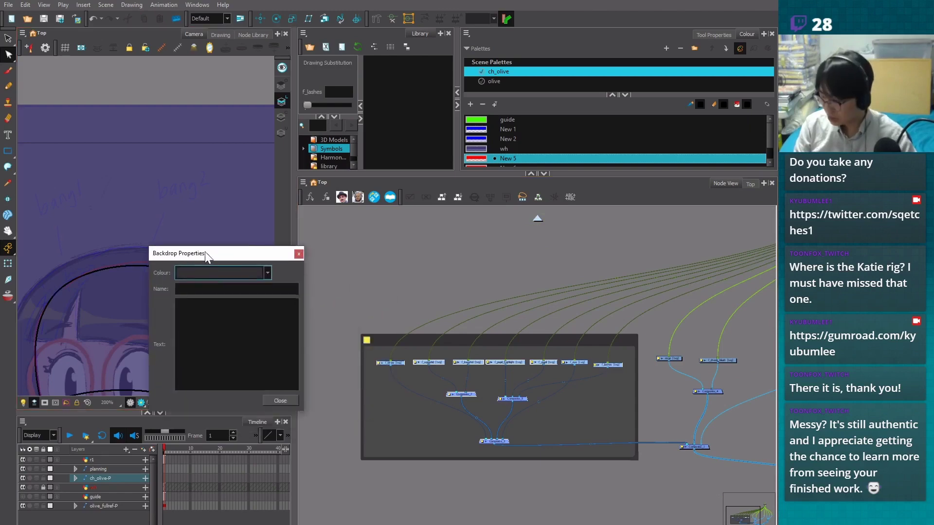
{"action": "left_click", "coordinate": [209, 289]}
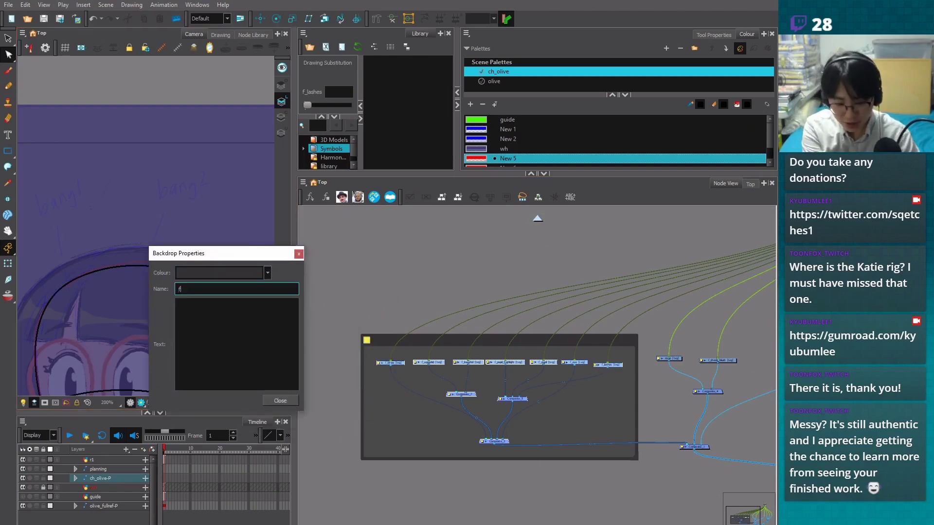
{"action": "type", "text": "f_eye"}
{"action": "left_click", "coordinate": [250, 273]}
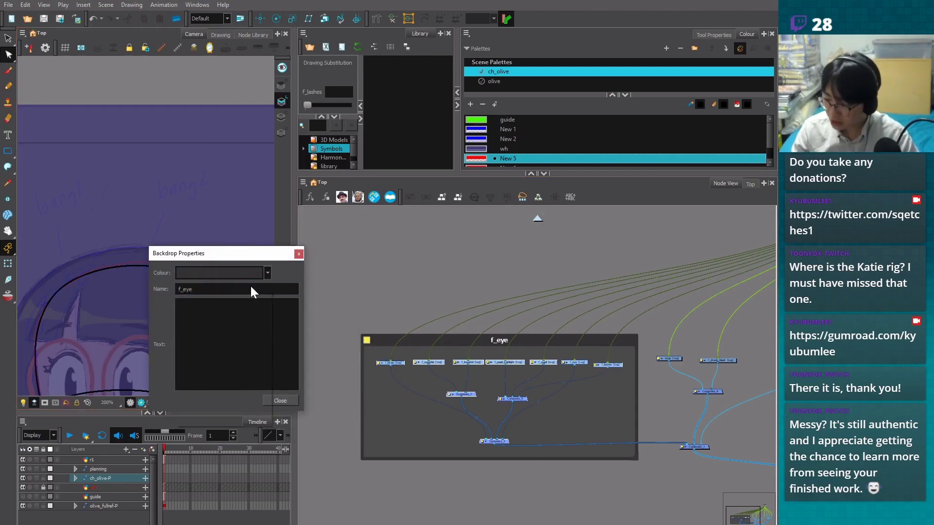
{"action": "left_click_drag", "start_coordinate": [266, 368], "coordinate": [264, 305]}
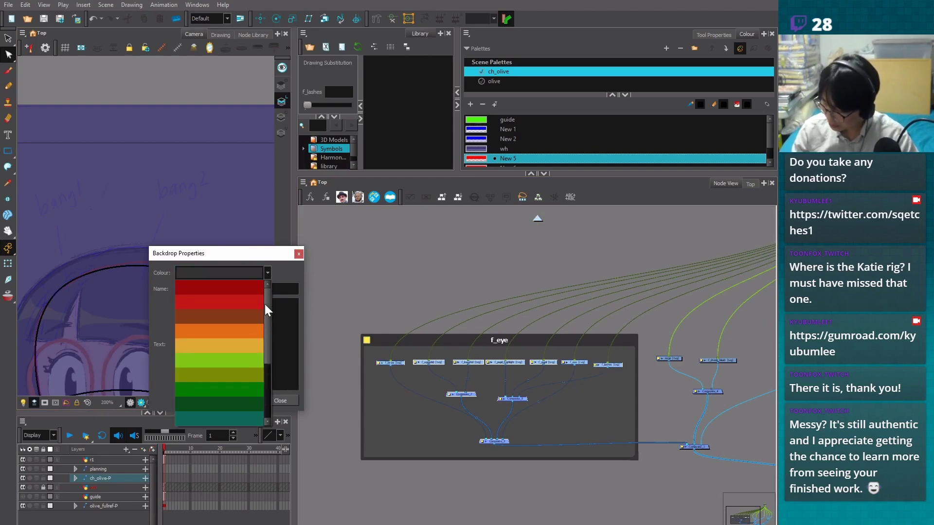
{"action": "left_click", "coordinate": [281, 401]}
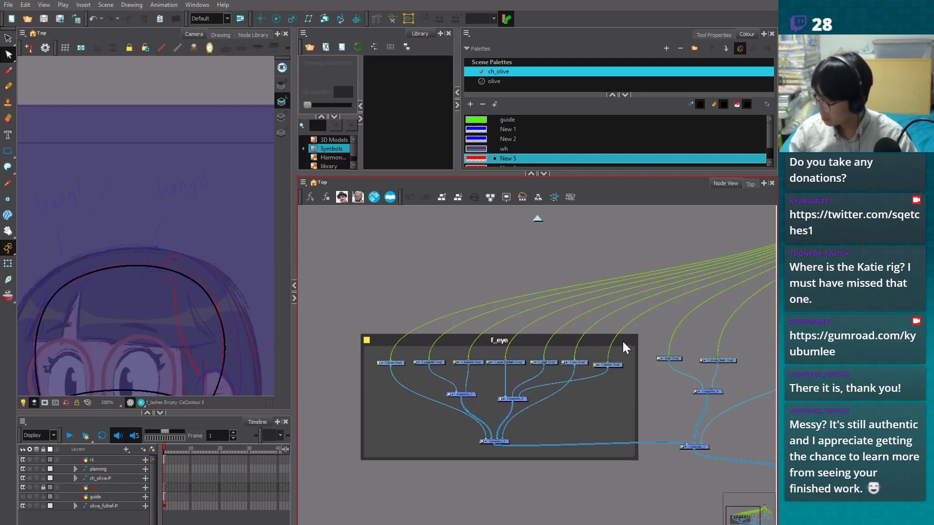
Enlarge the f_eye backdrop and adjust its position around the eye nodes
{"action": "left_click_drag", "start_coordinate": [623, 342], "coordinate": [623, 336]}
{"action": "key", "text": "1"}
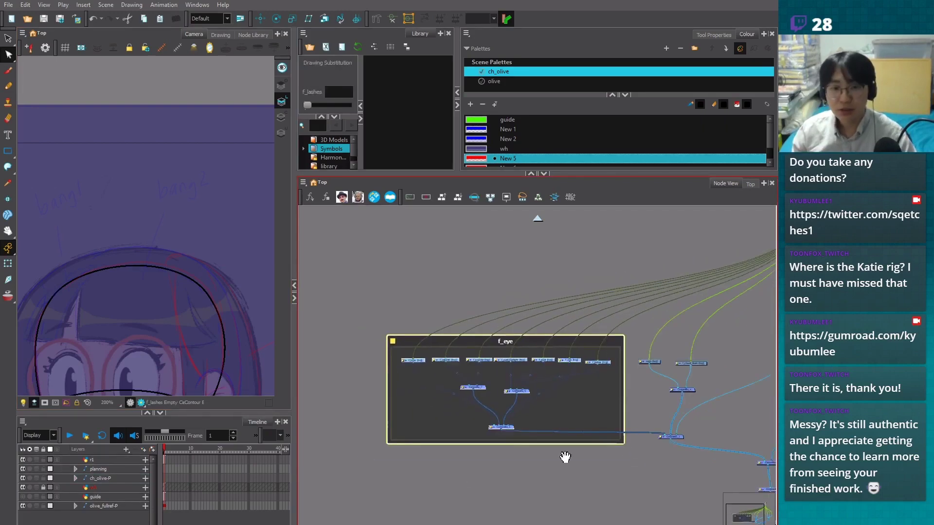
{"action": "key", "text": "2"}
{"action": "key", "text": "2"}
{"action": "left_click_drag", "start_coordinate": [597, 415], "coordinate": [558, 412]}
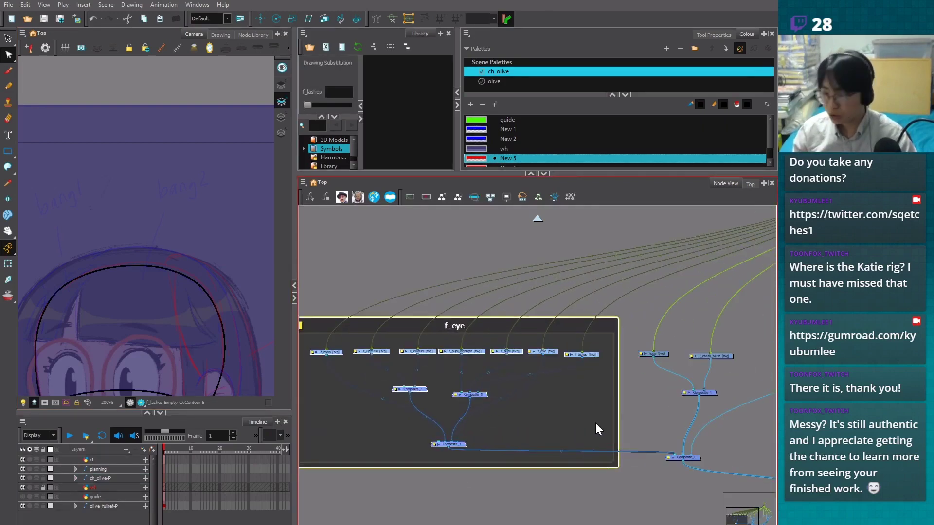
{"action": "left_click_drag", "start_coordinate": [615, 465], "coordinate": [627, 495]}
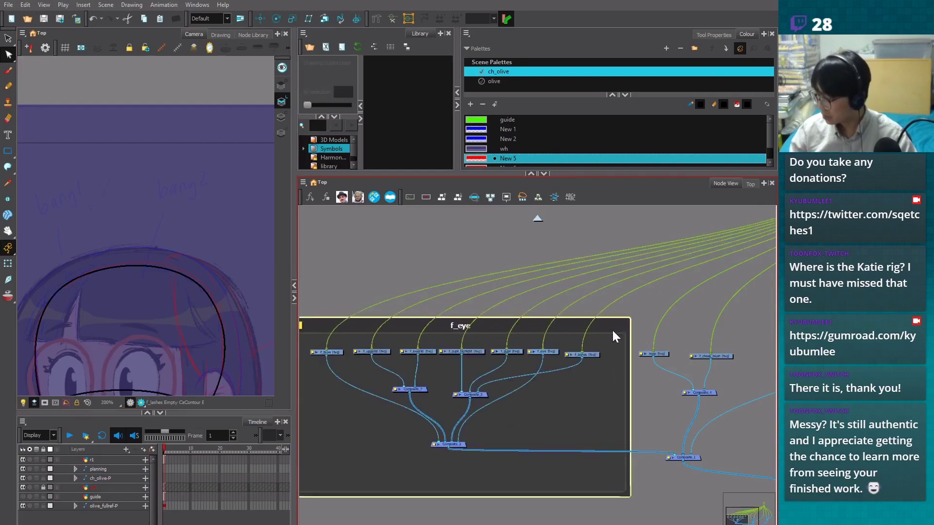
{"action": "mouse_move", "coordinate": [613, 328]}
{"action": "left_mouse_down"}
{"action": "mouse_move", "coordinate": [609, 303]}
{"action": "mouse_move", "coordinate": [596, 326]}
{"action": "left_mouse_up"}
{"action": "key", "text": "1"}
Nudge the f_lashes node into line with the other drawing nodes in the f_eye backdrop
{"action": "left_click", "coordinate": [596, 365]}
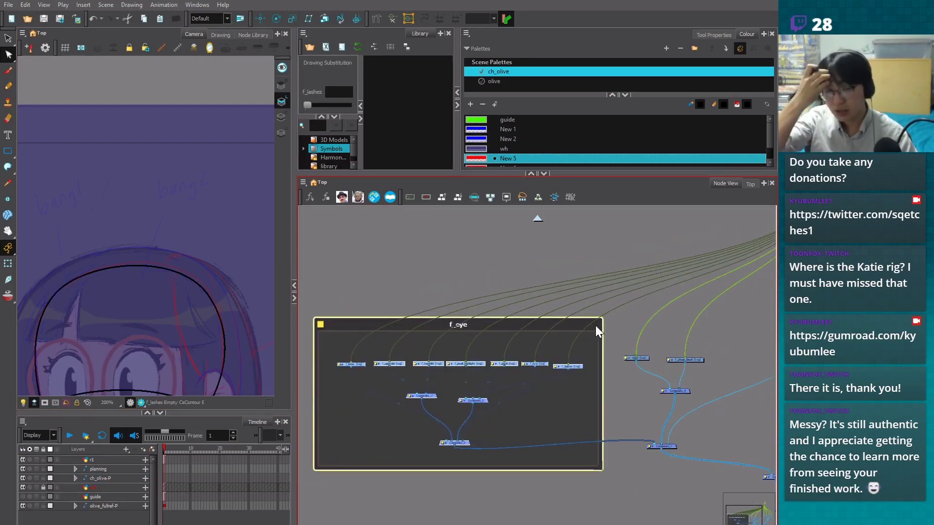
{"action": "left_click", "coordinate": [605, 370]}
{"action": "left_click_drag", "start_coordinate": [579, 368], "coordinate": [582, 365]}
{"action": "left_click", "coordinate": [579, 387]}
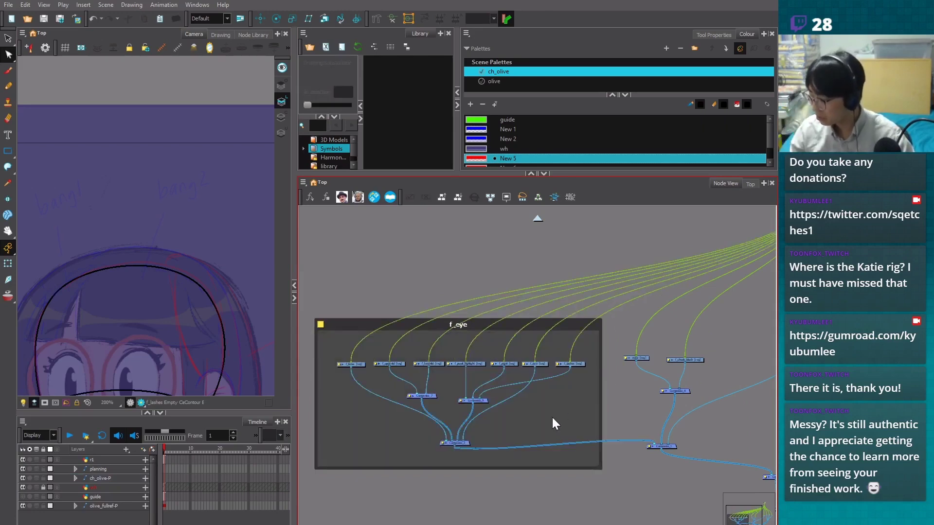
Widen the Camera view, frame the character's eyes in it, and select the f_eye drawing node
{"action": "left_click_drag", "start_coordinate": [254, 355], "coordinate": [289, 262]}
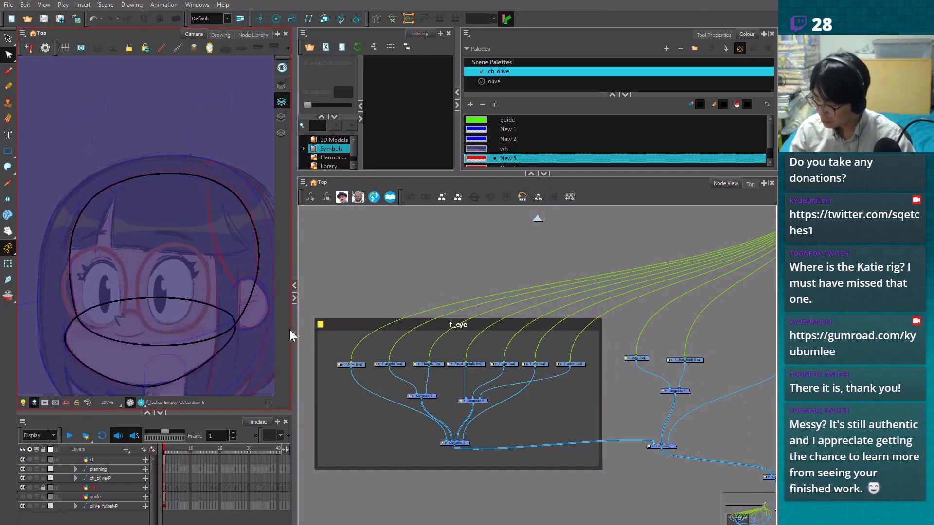
{"action": "left_click_drag", "start_coordinate": [293, 329], "coordinate": [337, 329]}
{"action": "key", "text": "2"}
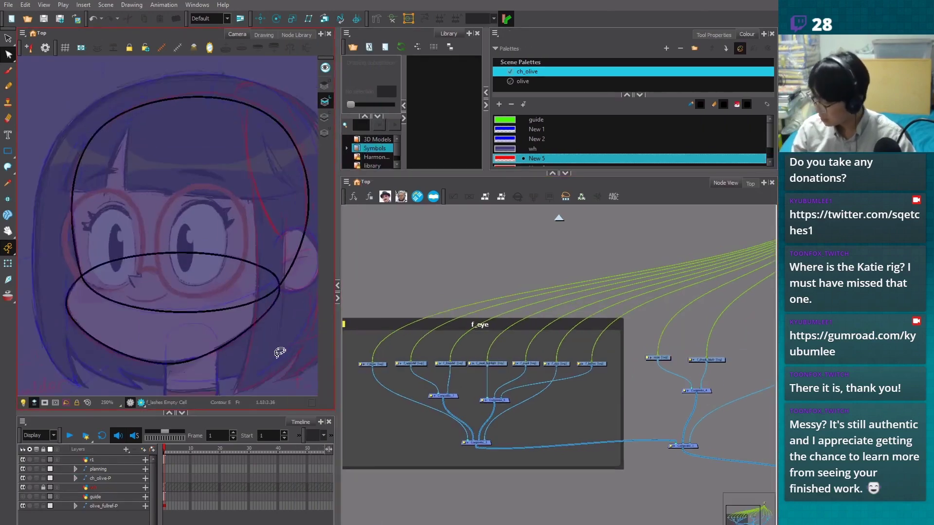
{"action": "scroll", "coordinate": [277, 358], "scroll_direction": "up", "scroll_amount": 2}
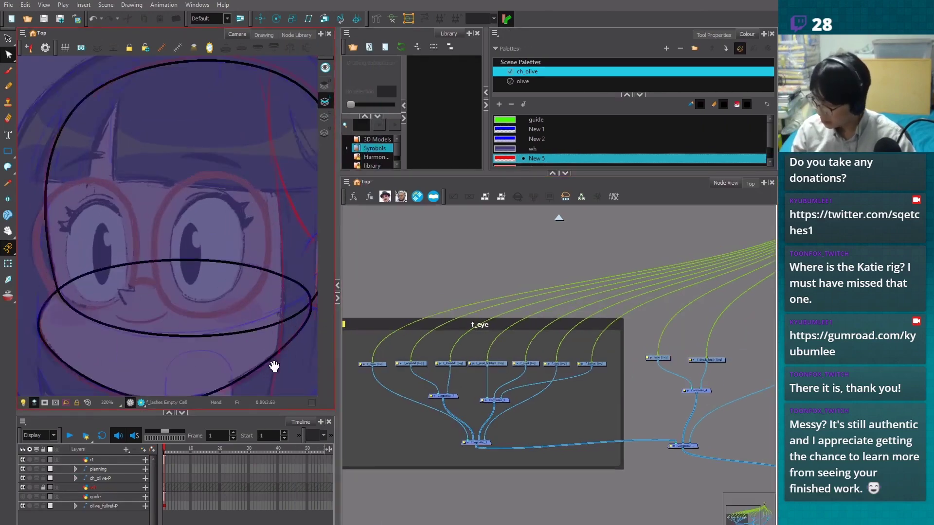
{"action": "scroll", "coordinate": [549, 395], "scroll_direction": "up", "scroll_amount": 1}
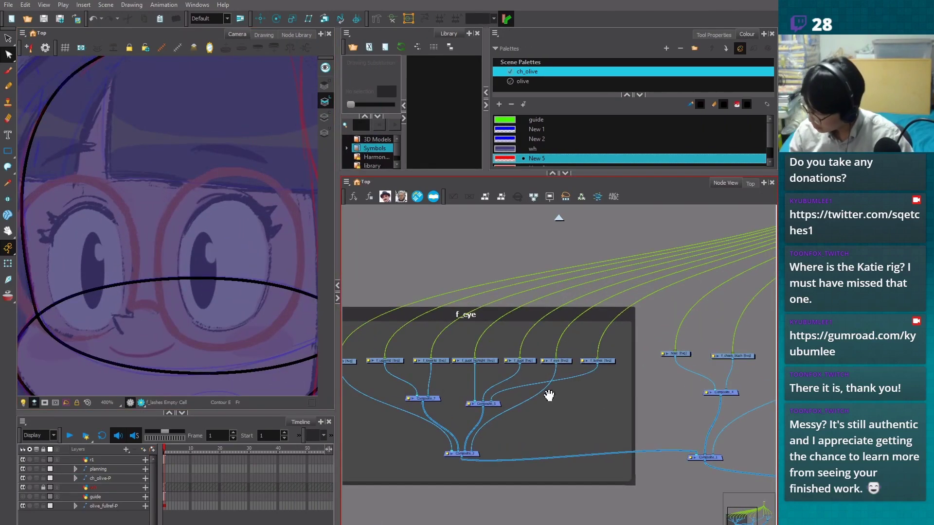
{"action": "left_click_drag", "start_coordinate": [548, 395], "coordinate": [499, 393]}
{"action": "scroll", "coordinate": [499, 393], "scroll_direction": "up", "scroll_amount": 2}
{"action": "left_click", "coordinate": [524, 342]}
{"action": "left_click_drag", "start_coordinate": [240, 333], "coordinate": [211, 332]}
{"action": "left_click", "coordinate": [10, 150]}
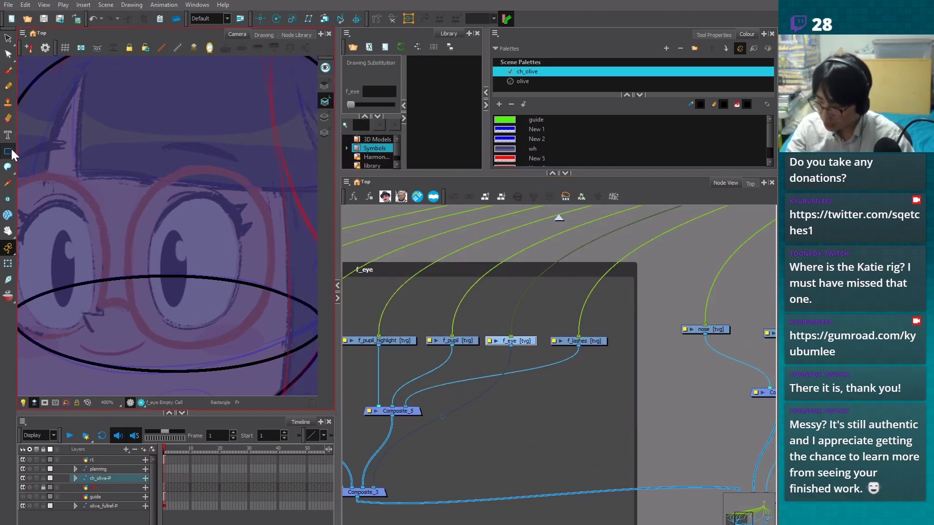
{"action": "left_click_drag", "start_coordinate": [183, 232], "coordinate": [199, 268]}
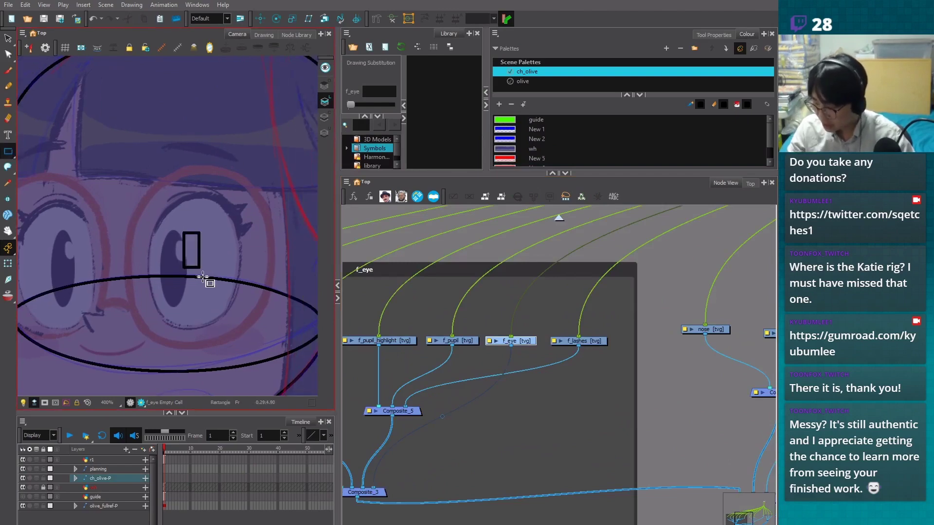
{"action": "key", "text": "ctrl+z"}
{"action": "left_click", "coordinate": [10, 155]}
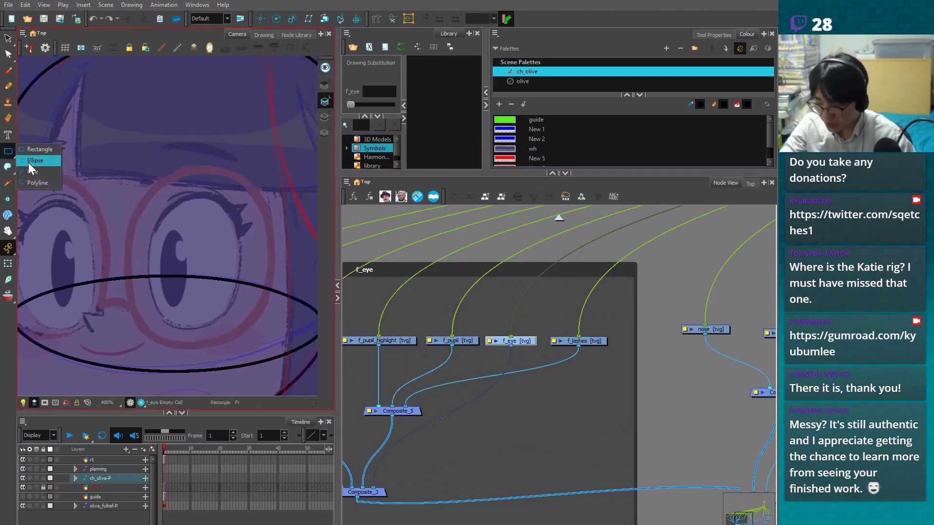
{"action": "left_click", "coordinate": [28, 162]}
{"action": "left_click_drag", "start_coordinate": [161, 191], "coordinate": [240, 326]}
{"action": "key", "text": "ctrl+z"}
Change the wh colour in the ch_olive palette to white, with saturation 0 and value 100
{"action": "left_click", "coordinate": [532, 72]}
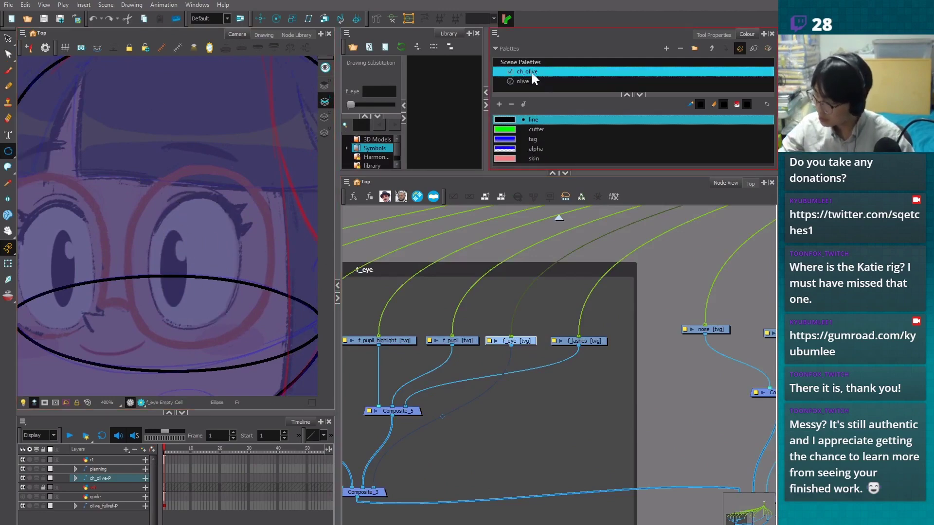
{"action": "double_click", "coordinate": [508, 147]}
{"action": "left_click_drag", "start_coordinate": [468, 222], "coordinate": [446, 183]}
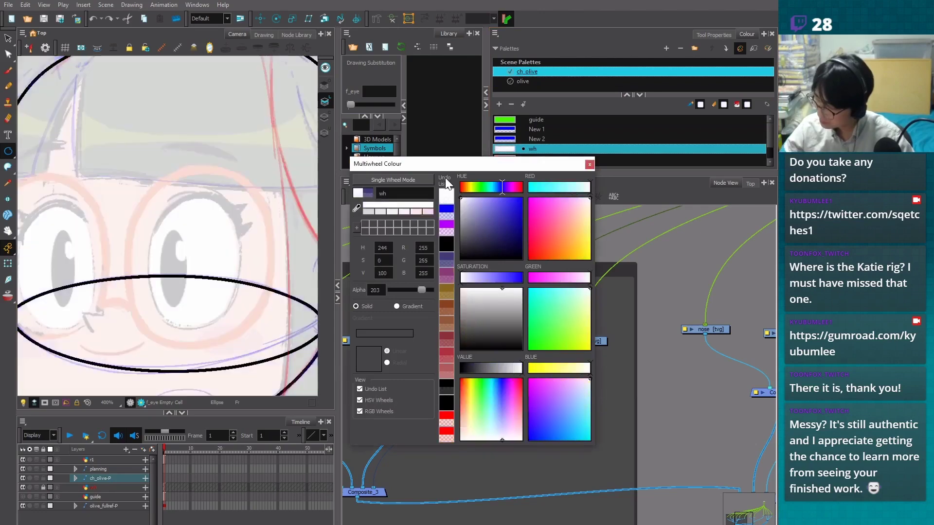
{"action": "left_click", "coordinate": [589, 164]}
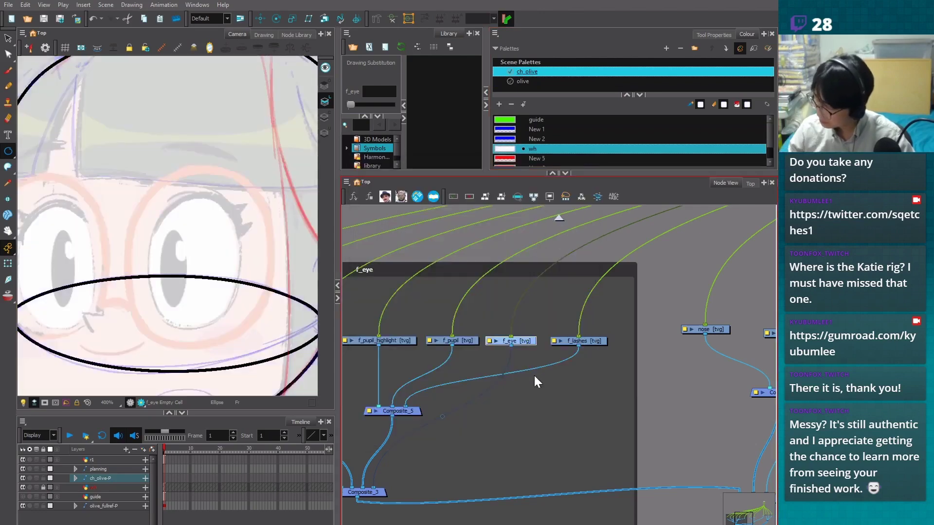
Draw an ellipse over the character's right-hand eye in f_eye with the olive palette's line colour
{"action": "left_click", "coordinate": [538, 82]}
{"action": "left_click", "coordinate": [15, 153]}
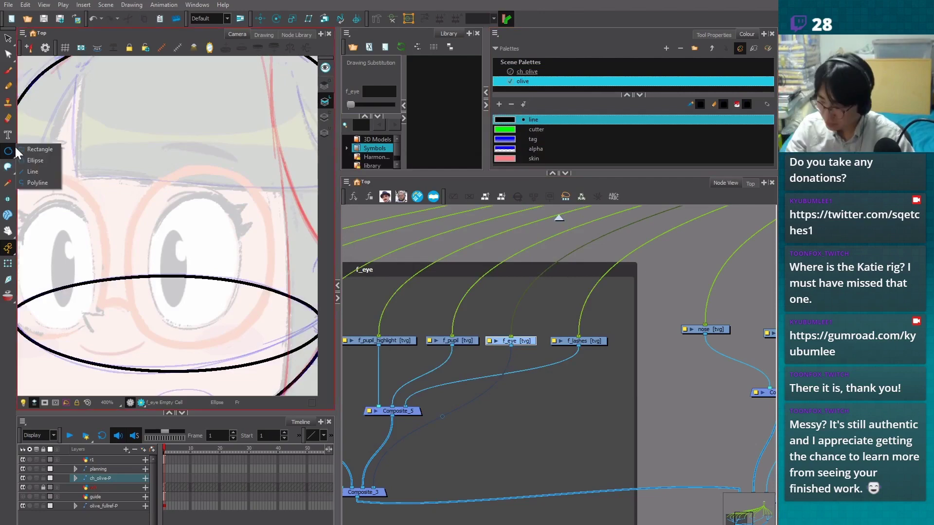
{"action": "left_click_drag", "start_coordinate": [166, 203], "coordinate": [257, 335]}
Move the ellipse so that it fits over the sketched right-hand eye
{"action": "key", "text": "alt+s"}
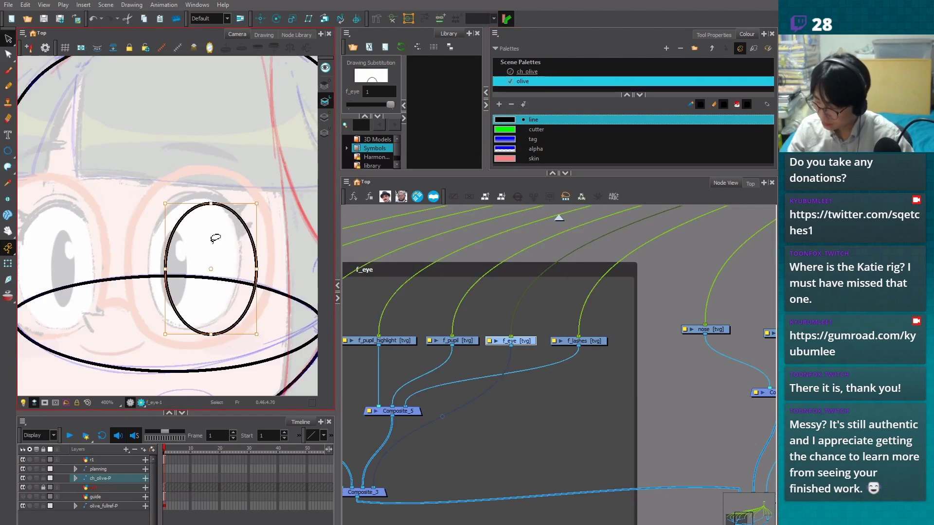
{"action": "left_click_drag", "start_coordinate": [214, 268], "coordinate": [198, 248]}
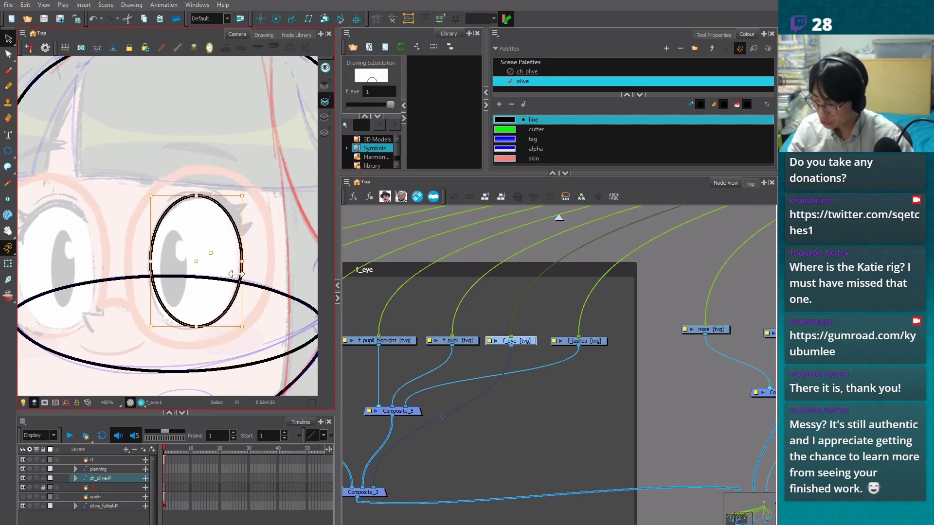
{"action": "left_click", "coordinate": [254, 332]}
{"action": "left_click_drag", "start_coordinate": [237, 346], "coordinate": [279, 331]}
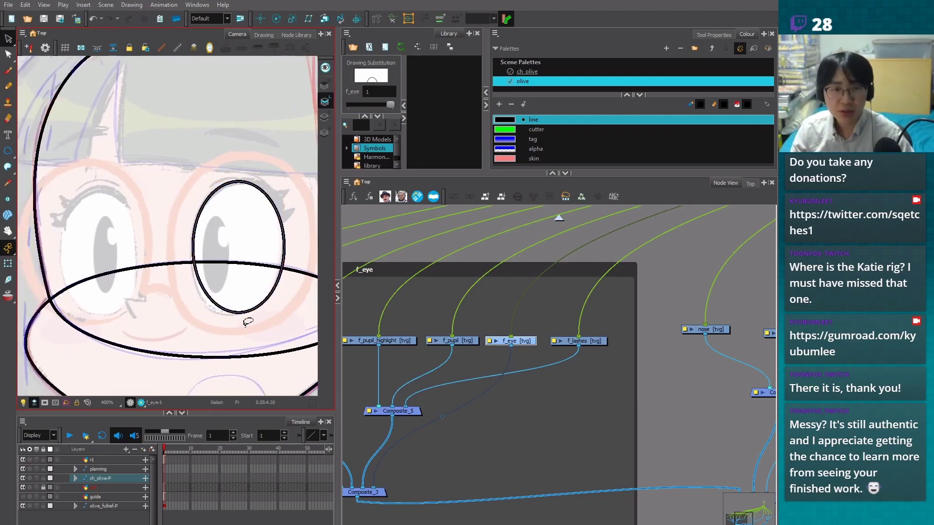
Nudge and slightly resize the f_eye ellipse to match the outline of the sketched right-hand eye
{"action": "left_click_drag", "start_coordinate": [336, 242], "coordinate": [364, 241]}
{"action": "left_click_drag", "start_coordinate": [298, 361], "coordinate": [267, 367]}
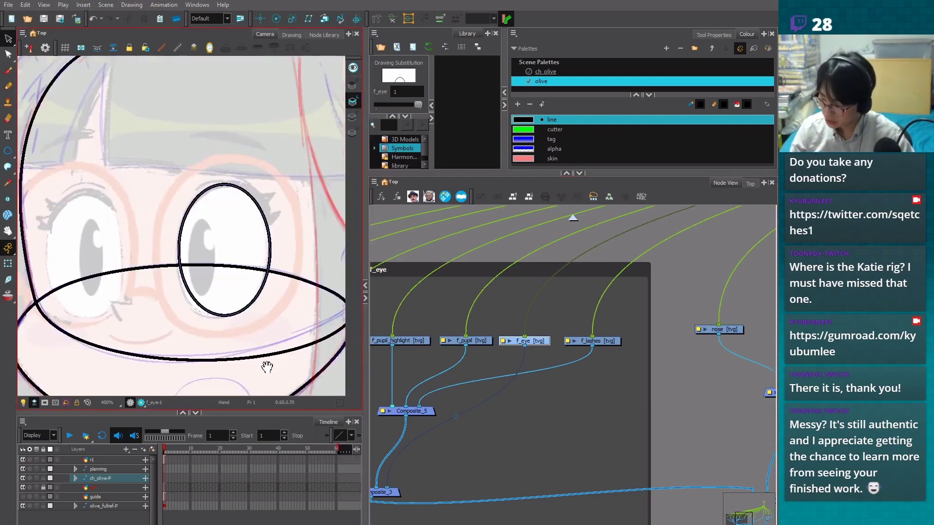
{"action": "left_click", "coordinate": [229, 304]}
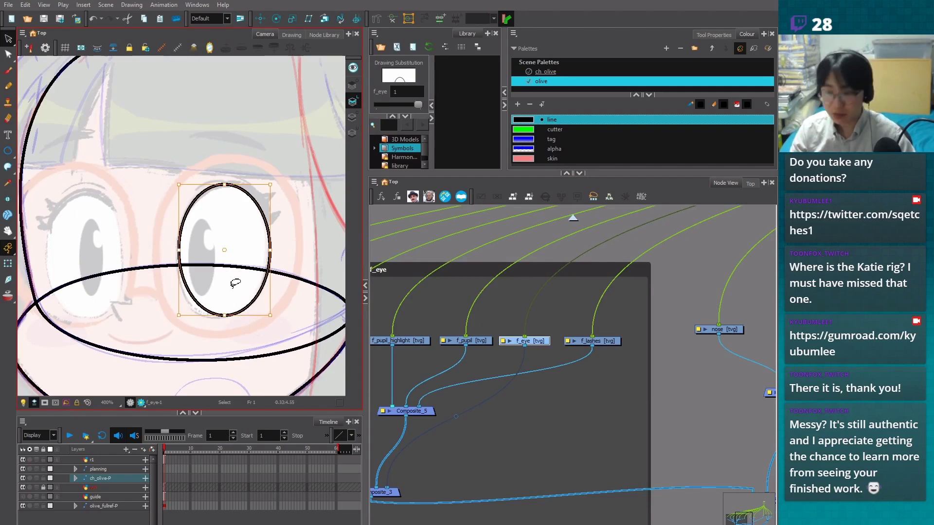
{"action": "left_click_drag", "start_coordinate": [225, 250], "coordinate": [222, 251]}
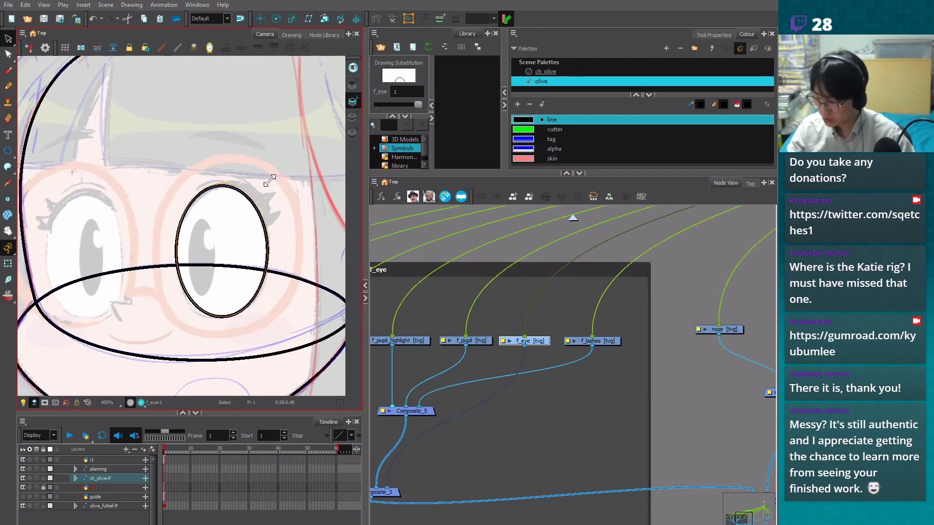
{"action": "left_click_drag", "start_coordinate": [268, 183], "coordinate": [269, 181]}
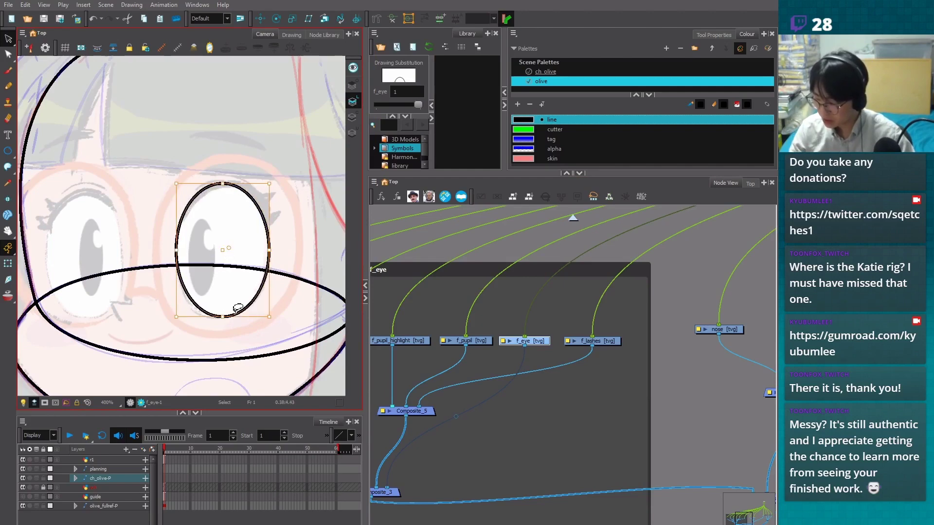
{"action": "left_click_drag", "start_coordinate": [224, 249], "coordinate": [222, 250]}
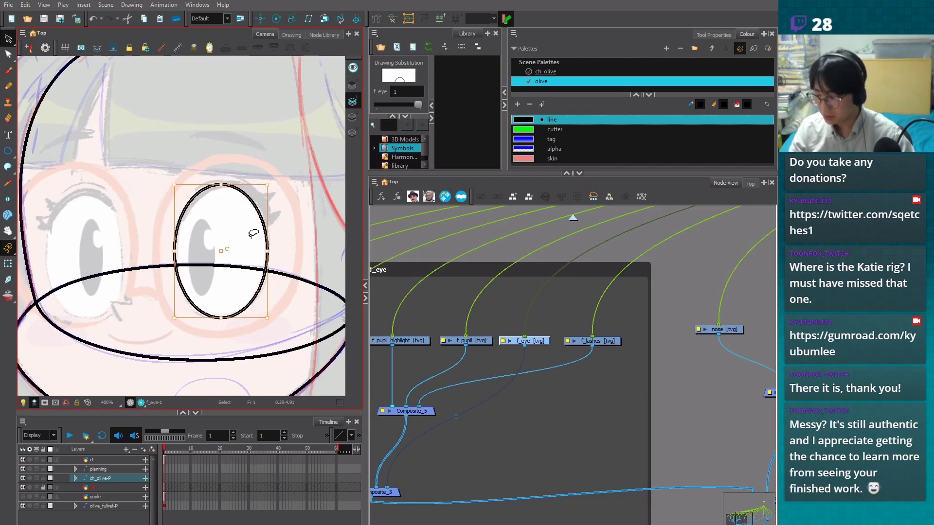
{"action": "left_click_drag", "start_coordinate": [264, 186], "coordinate": [265, 185]}
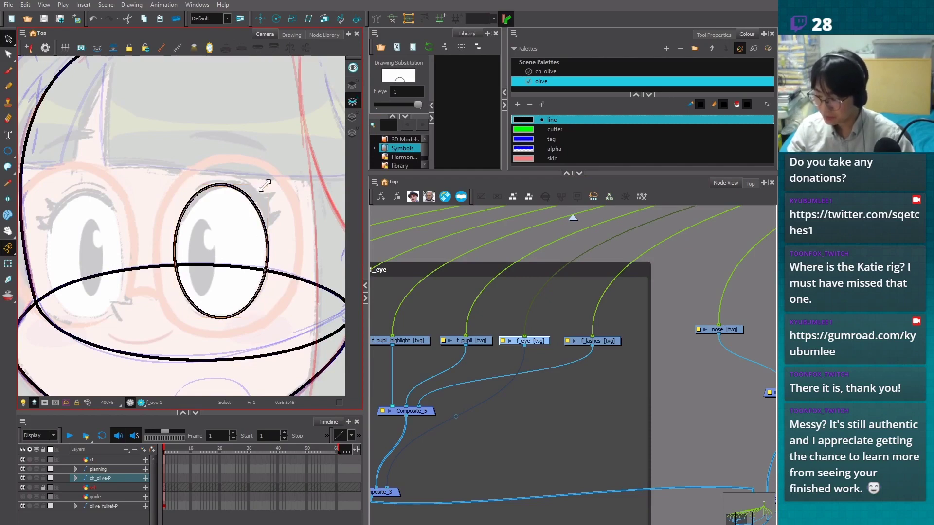
{"action": "left_click", "coordinate": [223, 248]}
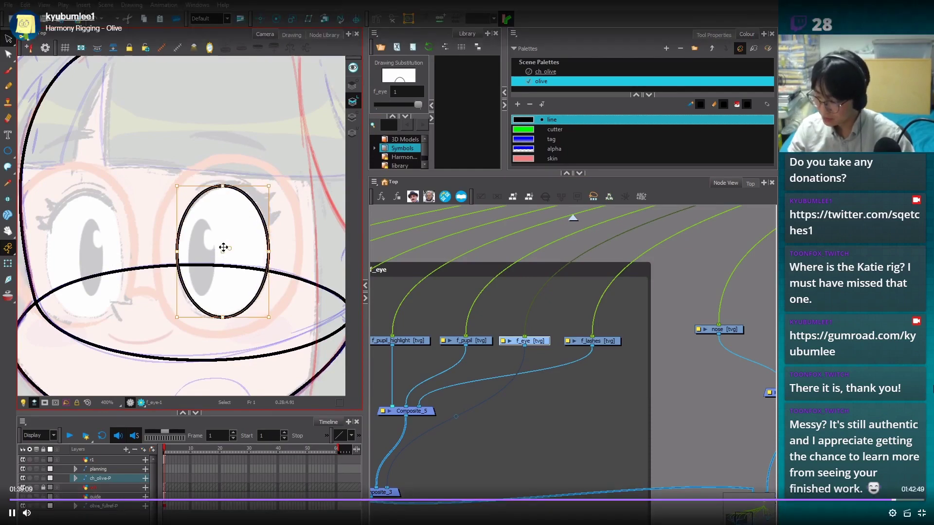
{"action": "left_click", "coordinate": [264, 336]}
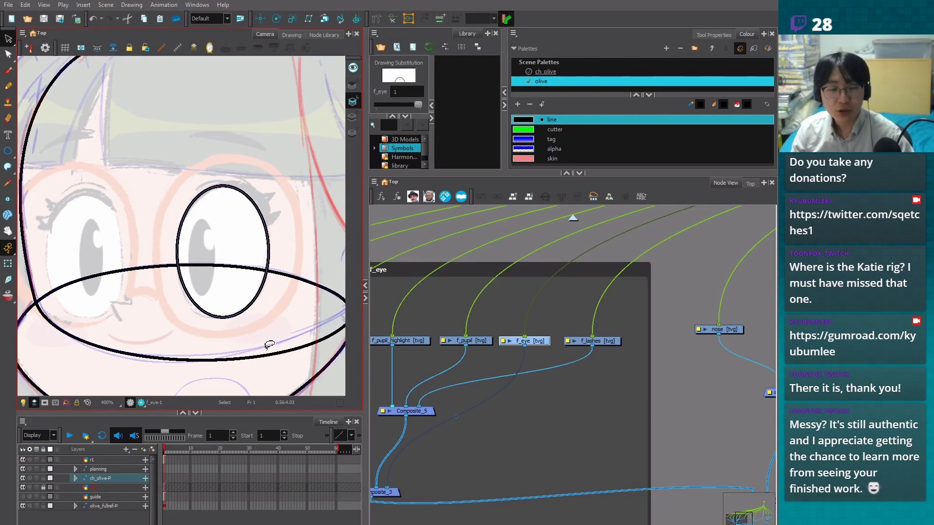
Draw a narrow upright ellipse over the sketched right-hand pupil in the f_pupil drawing with the line colour
{"action": "scroll", "coordinate": [280, 325], "scroll_direction": "up", "scroll_amount": 1}
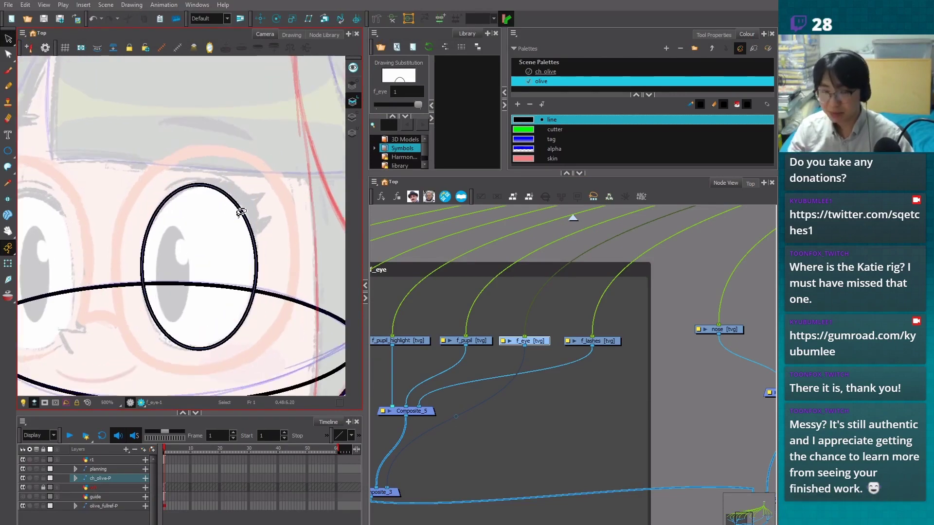
{"action": "left_click", "coordinate": [521, 397]}
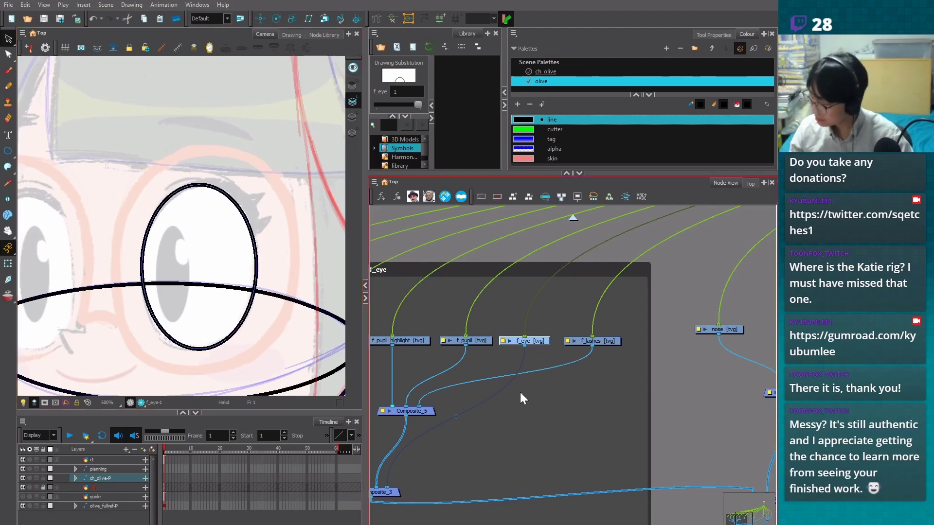
{"action": "left_click_drag", "start_coordinate": [538, 405], "coordinate": [683, 408]}
{"action": "left_click", "coordinate": [608, 345]}
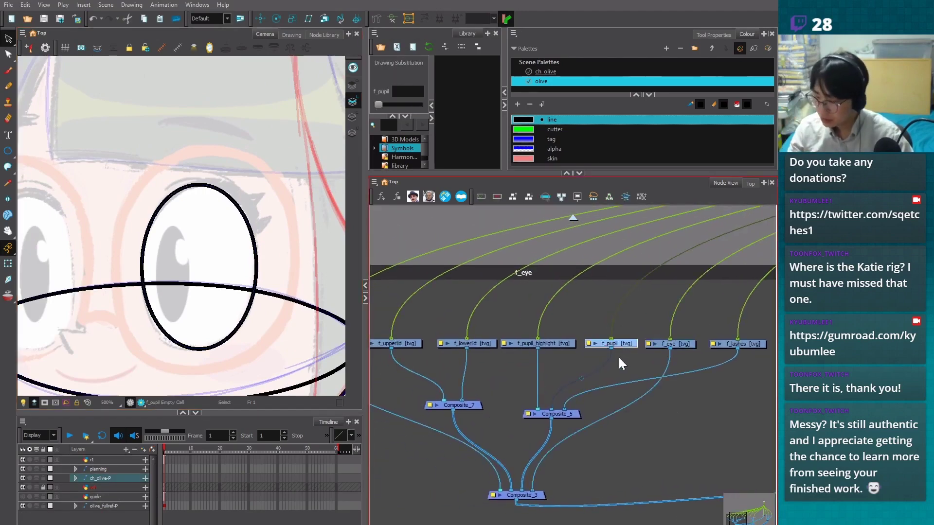
{"action": "key", "text": "alt+equal"}
{"action": "left_click_drag", "start_coordinate": [172, 264], "coordinate": [189, 304]}
{"action": "key", "text": "alt+s"}
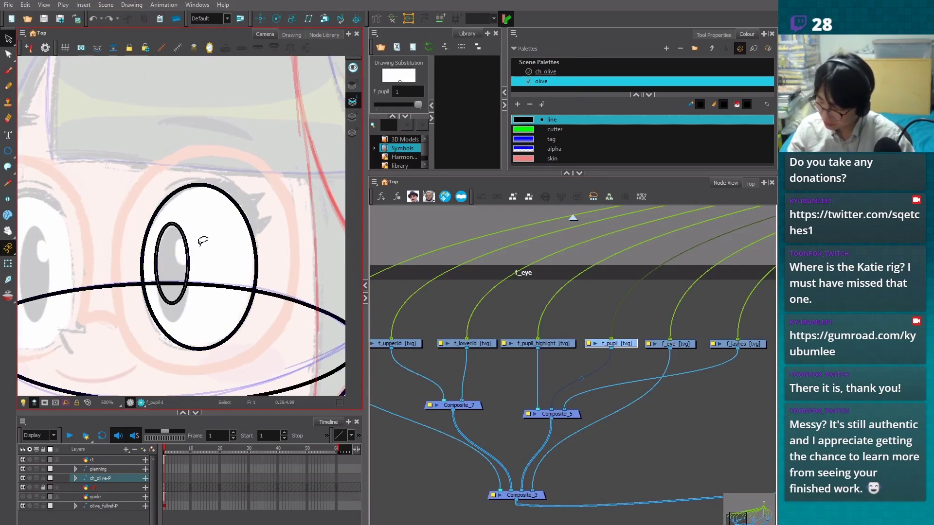
Move and stretch the pupil ellipse so that it covers the sketched pupil, then deselect it
{"action": "left_click_drag", "start_coordinate": [187, 255], "coordinate": [183, 265]}
{"action": "left_click_drag", "start_coordinate": [190, 229], "coordinate": [190, 226]}
{"action": "left_click", "coordinate": [203, 237]}
{"action": "left_click", "coordinate": [175, 263]}
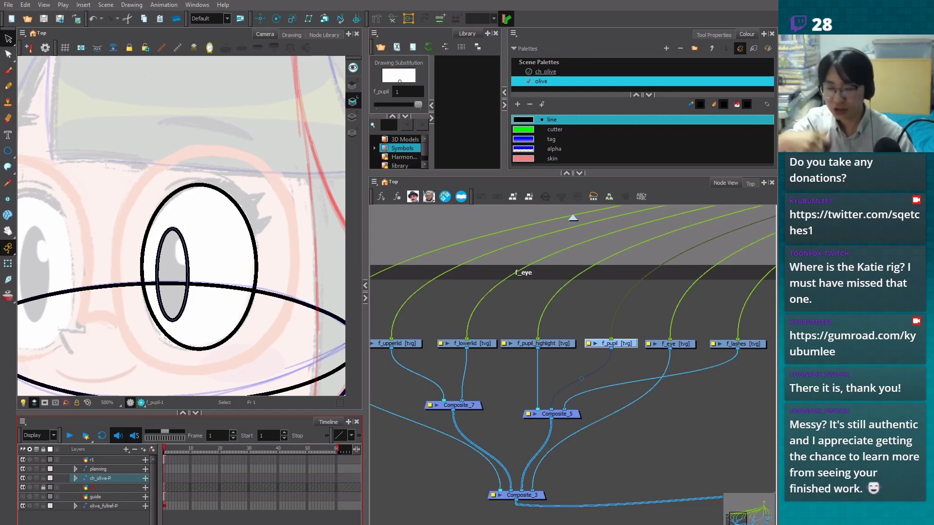
{"action": "left_click", "coordinate": [520, 386]}
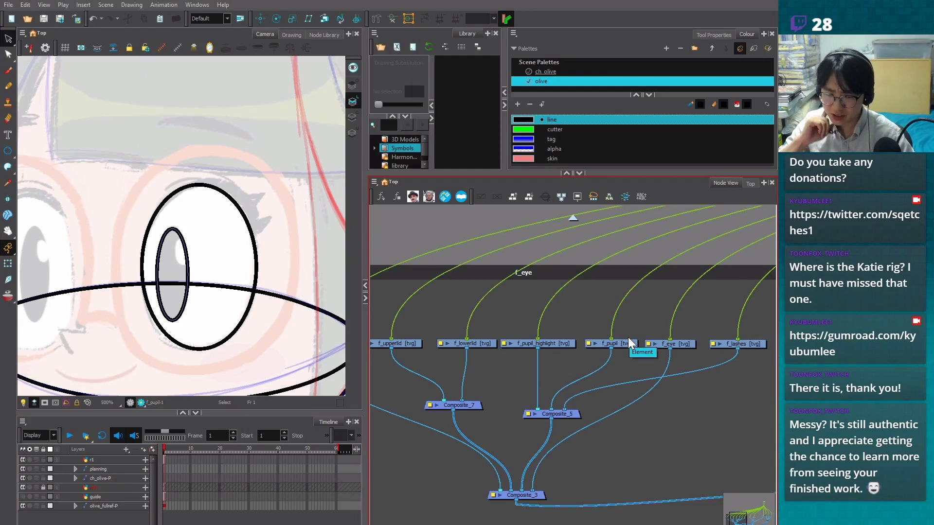
Select the f_pupil drawing node and enlarge the area showing the colour palette
{"action": "key", "text": "1"}
{"action": "key", "text": "1"}
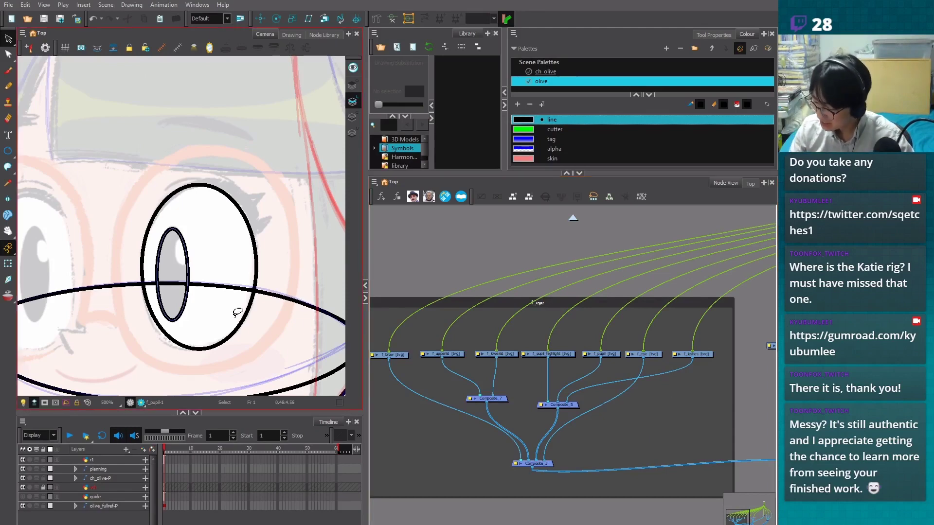
{"action": "key", "text": "2"}
{"action": "key", "text": "2"}
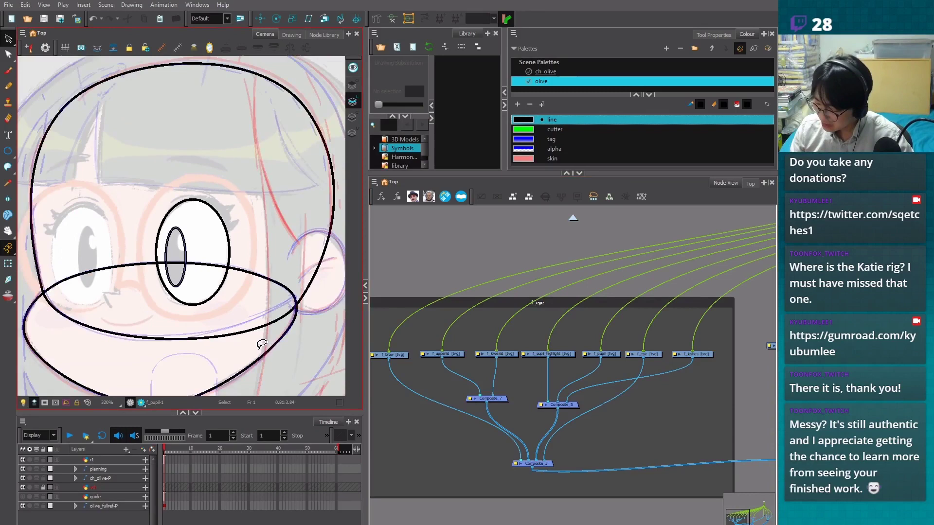
{"action": "scroll", "coordinate": [590, 371], "scroll_direction": "up", "scroll_amount": 2}
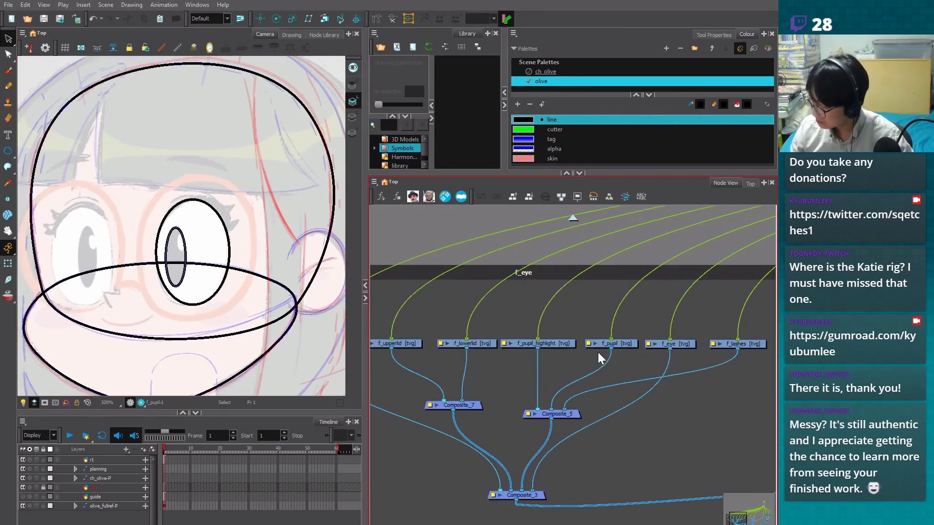
{"action": "left_click", "coordinate": [599, 358]}
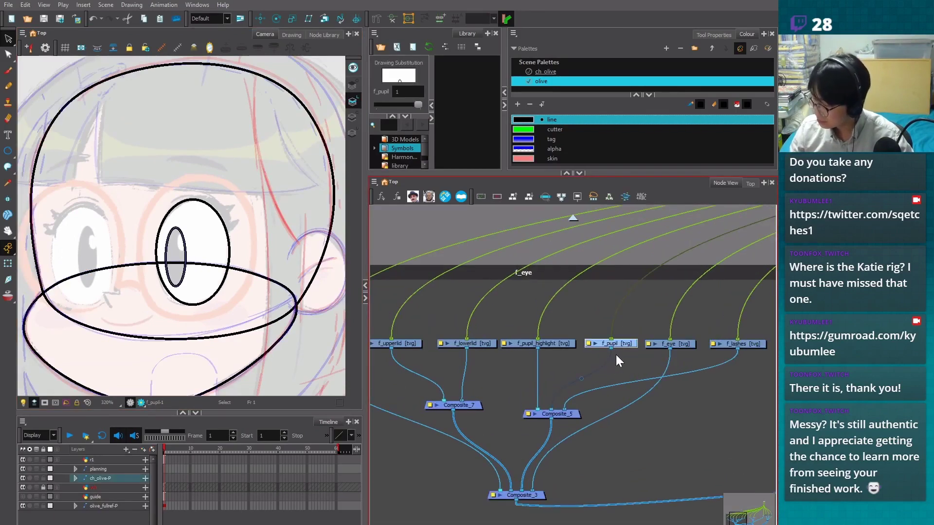
{"action": "left_click_drag", "start_coordinate": [590, 174], "coordinate": [590, 213]}
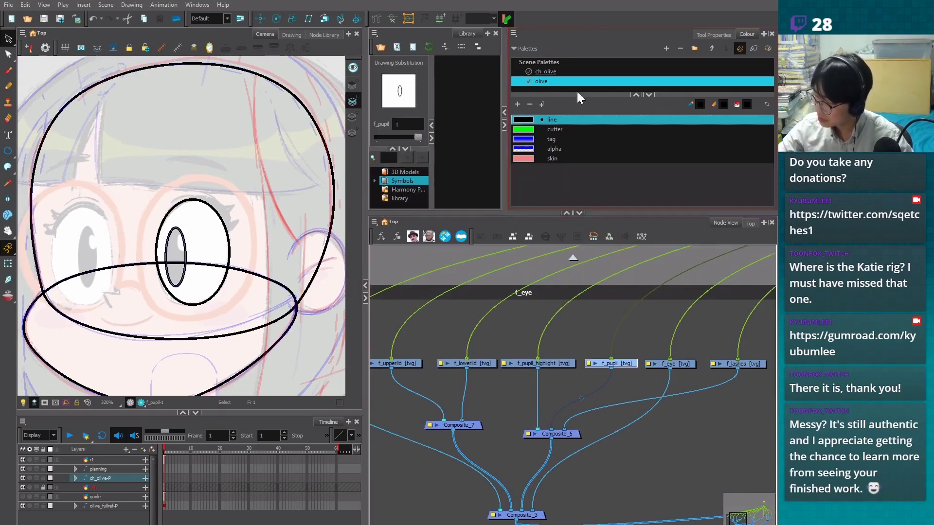
Add a new colour to the olive palette and name it pupil
{"action": "left_click", "coordinate": [518, 104]}
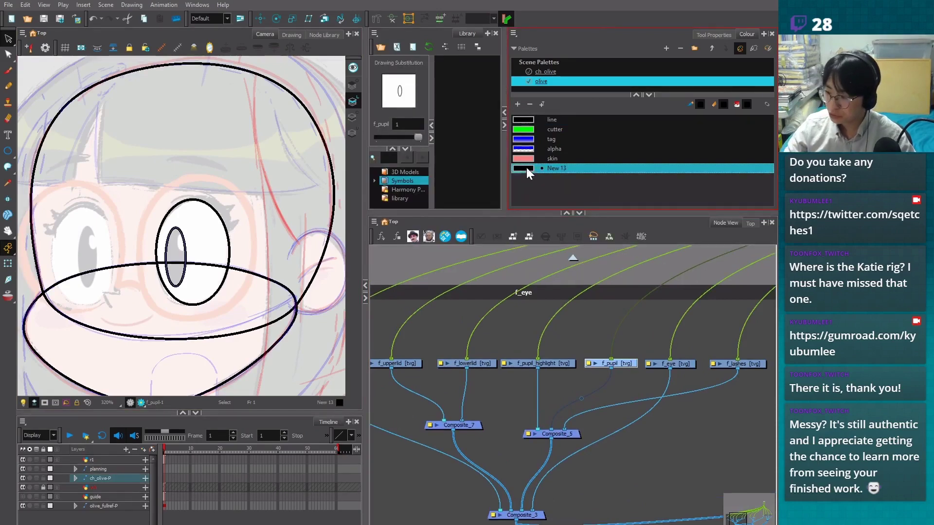
{"action": "double_click", "coordinate": [526, 168]}
{"action": "type", "text": "p"}
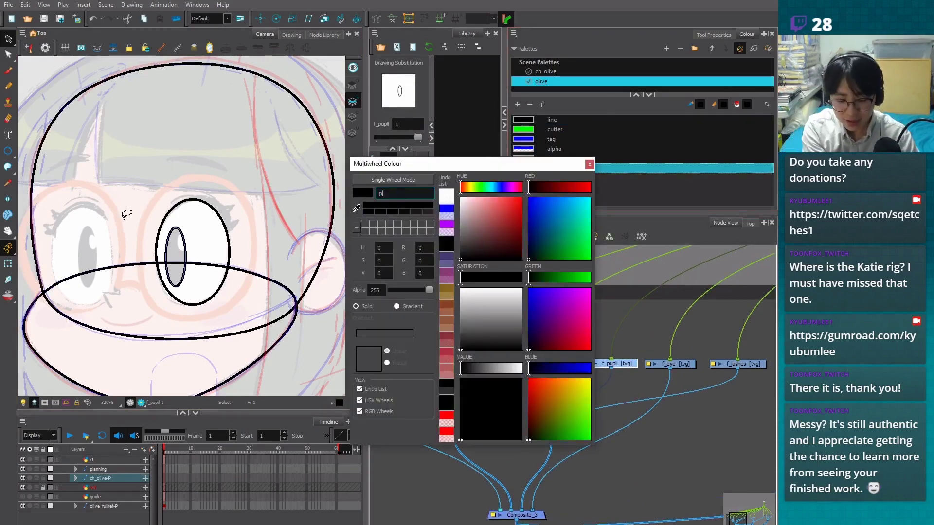
{"action": "type", "text": "upil"}
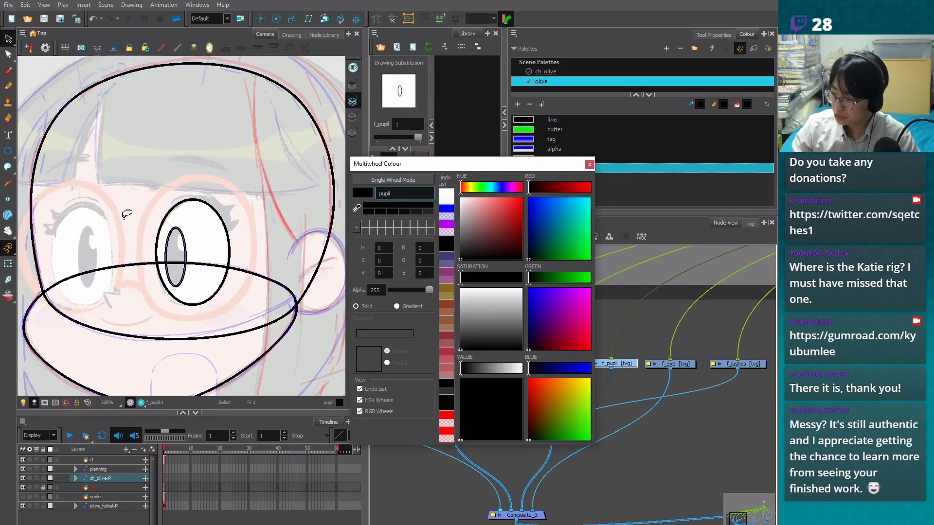
{"action": "key", "text": "Return"}
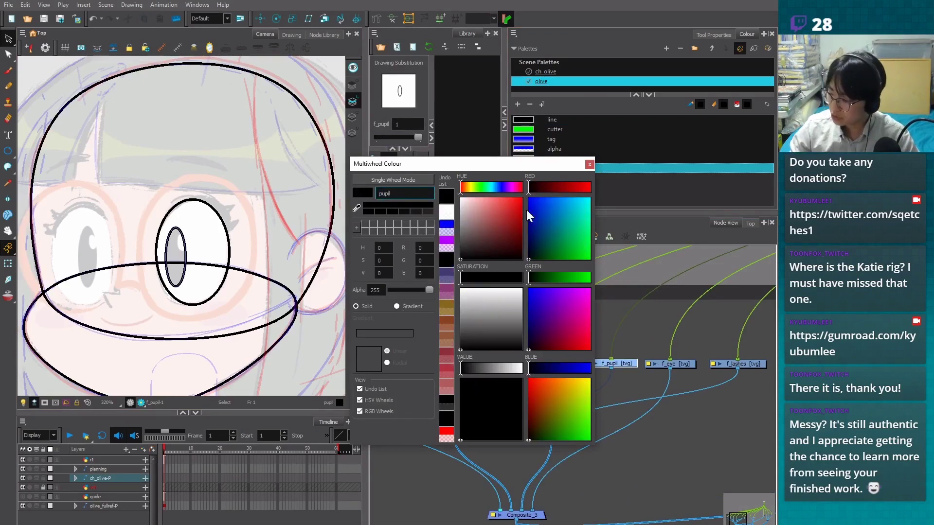
{"action": "left_click", "coordinate": [588, 164]}
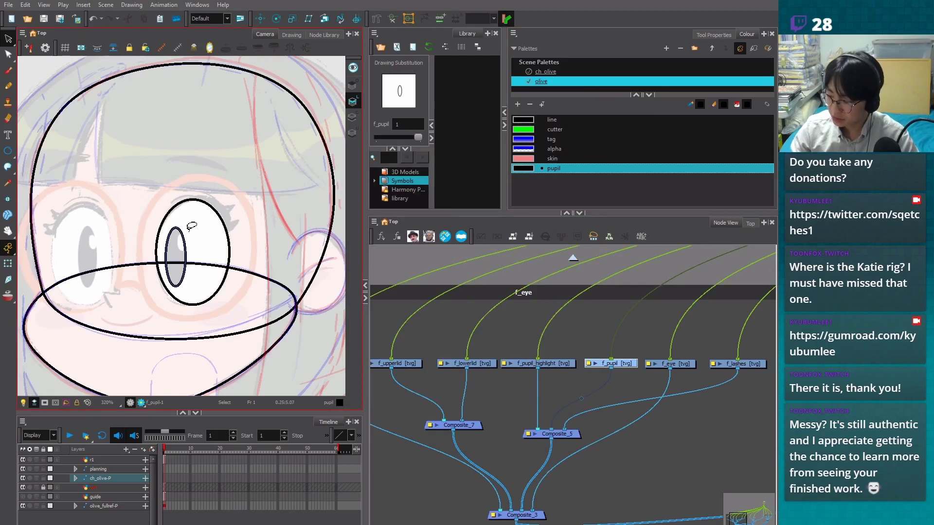
Change the pupil colour to a dark red with hue 0, saturation 61 and value 51
{"action": "left_click", "coordinate": [184, 249]}
{"action": "left_click", "coordinate": [197, 239]}
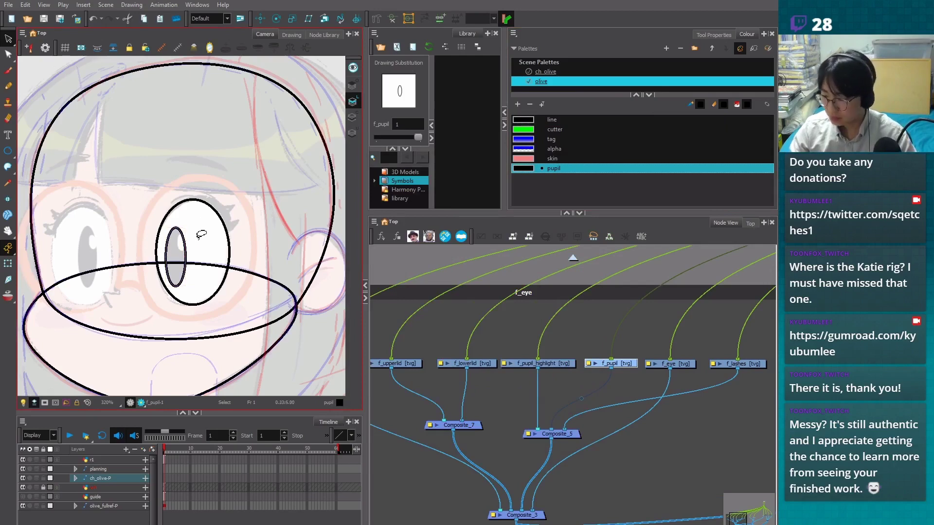
{"action": "double_click", "coordinate": [521, 168]}
{"action": "mouse_move", "coordinate": [480, 231]}
{"action": "left_mouse_down"}
{"action": "mouse_move", "coordinate": [502, 220]}
{"action": "mouse_move", "coordinate": [497, 228]}
{"action": "left_mouse_up"}
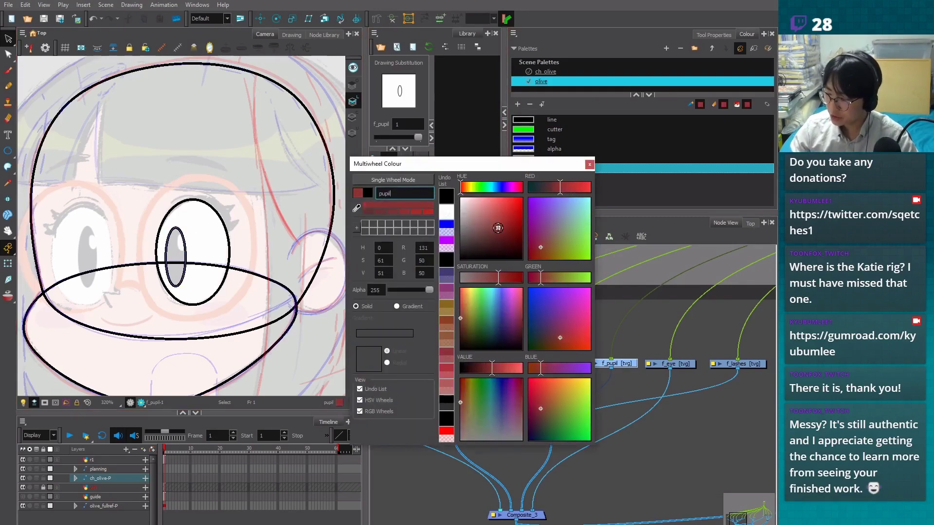
{"action": "key", "text": "Return"}
Recolour the outline of the f_pupil ellipse with the olive palette's pupil colour
{"action": "left_click", "coordinate": [179, 254]}
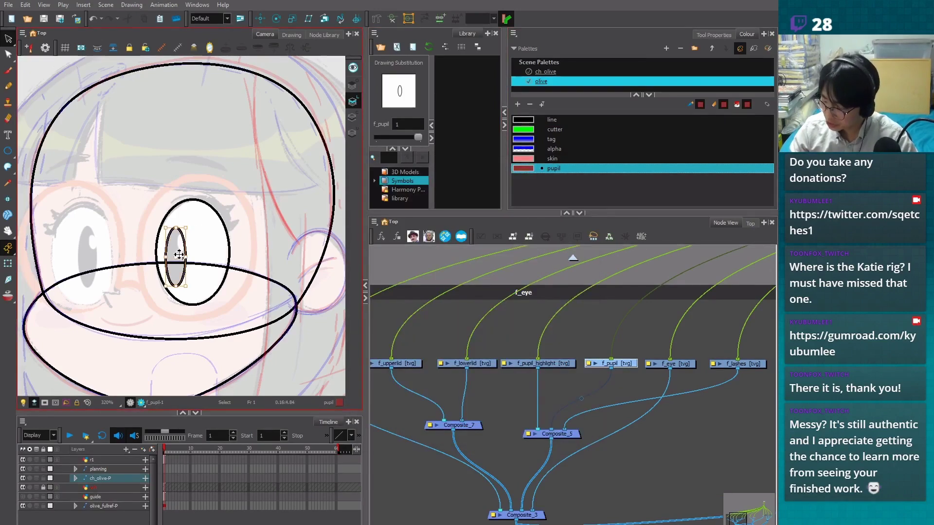
{"action": "left_click", "coordinate": [524, 170]}
{"action": "scroll", "coordinate": [262, 246], "scroll_direction": "up", "scroll_amount": 5}
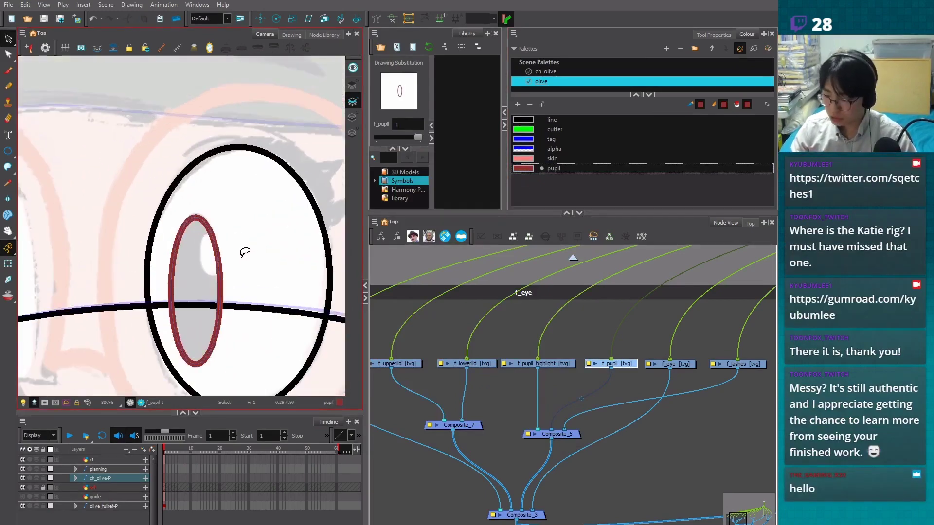
{"action": "left_click", "coordinate": [209, 266]}
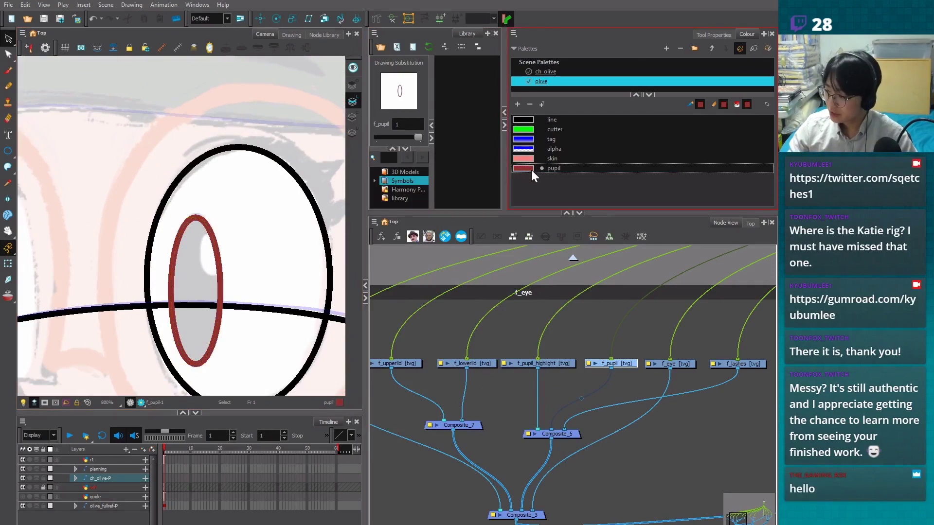
{"action": "left_click", "coordinate": [246, 254]}
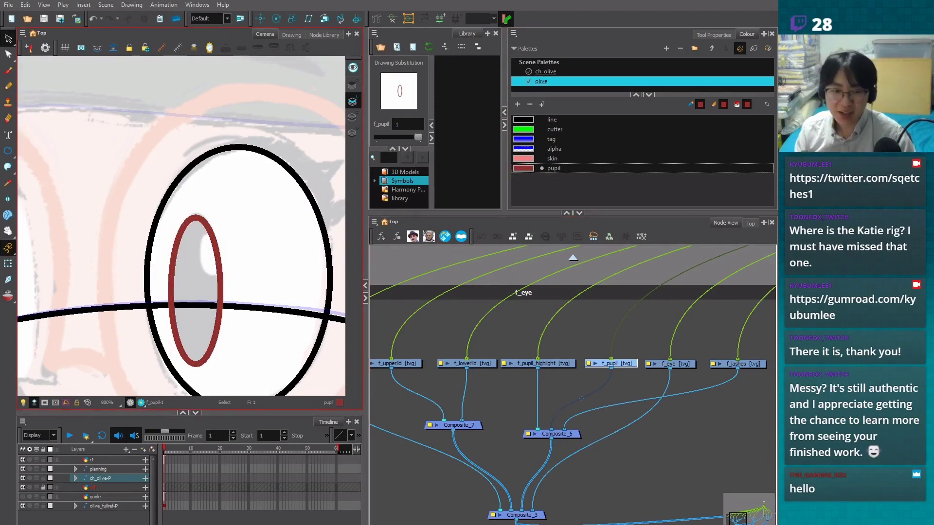
Examine the drawn eye and pupil against the whole head sketch at several zoom levels
{"action": "scroll", "coordinate": [249, 289], "scroll_direction": "down", "scroll_amount": 2}
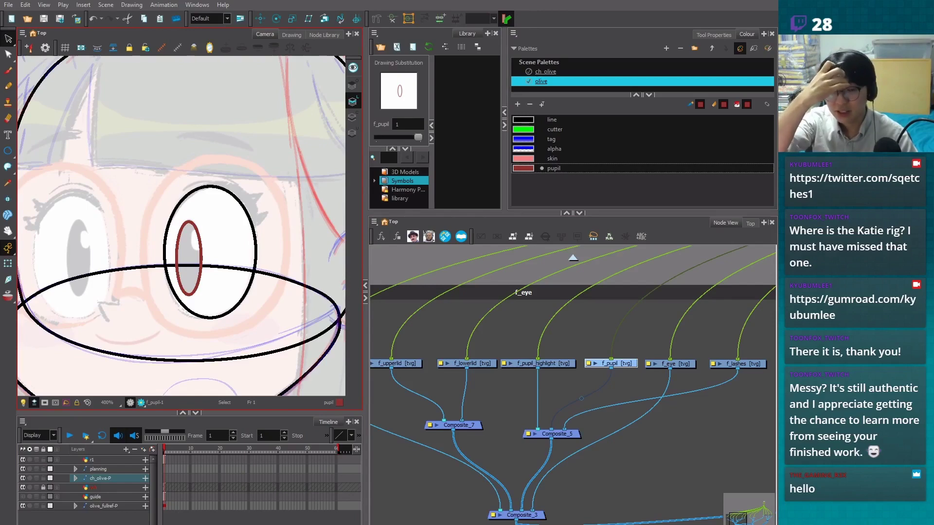
{"action": "left_click", "coordinate": [425, 341]}
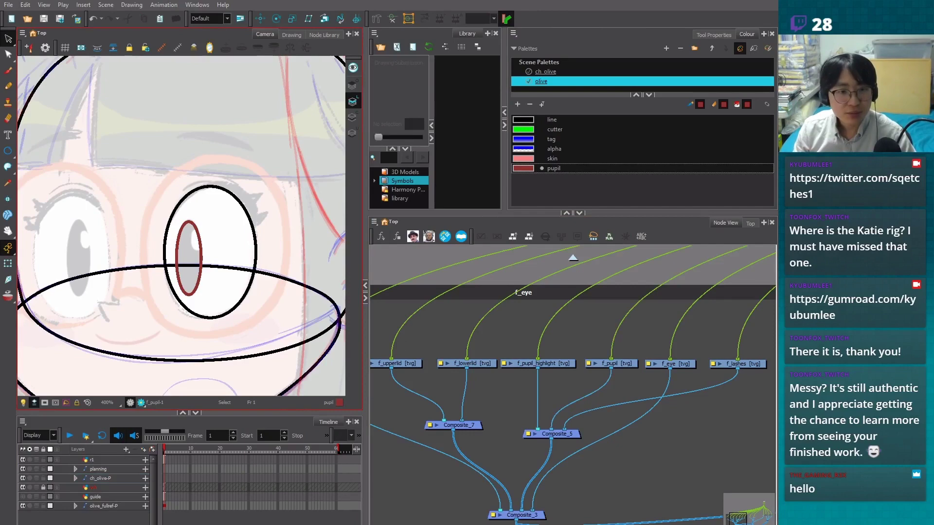
{"action": "key", "text": "1"}
{"action": "key", "text": "1"}
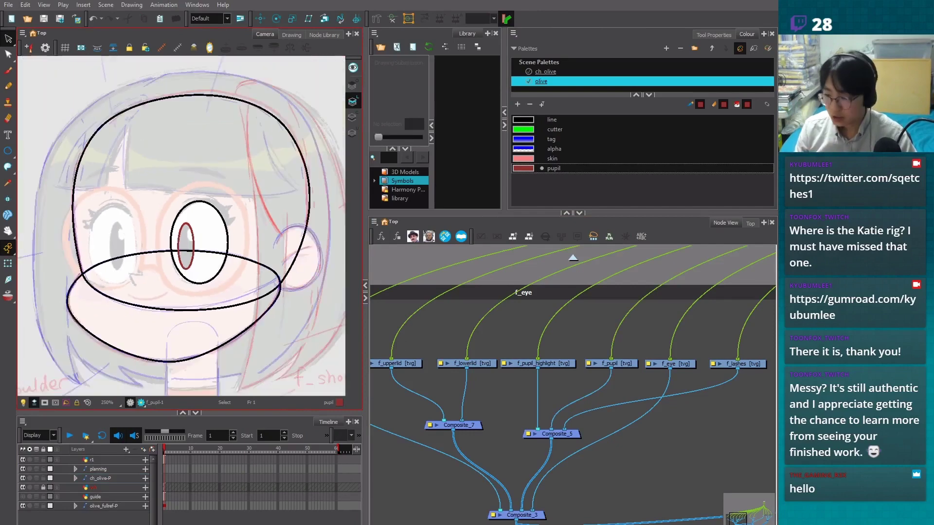
{"action": "key", "text": "2"}
{"action": "key", "text": "2"}
{"action": "key", "text": "2"}
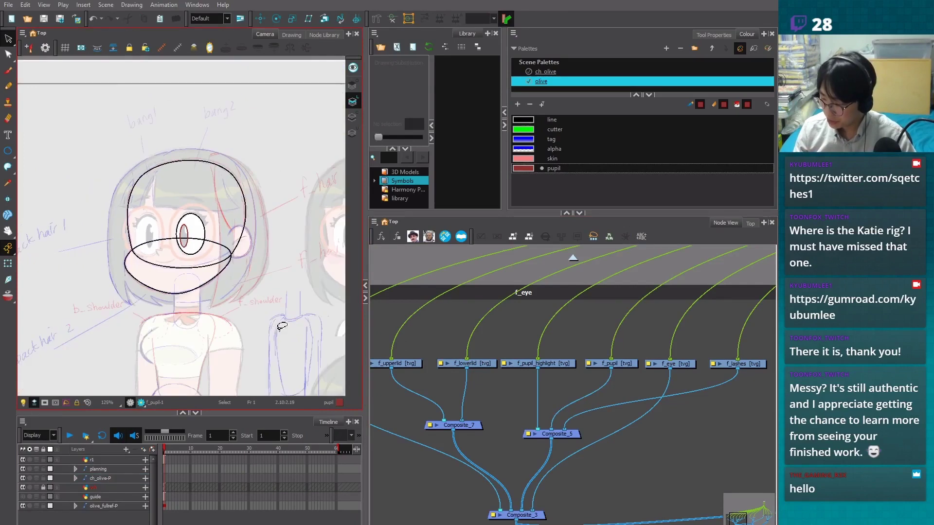
{"action": "key", "text": "2"}
{"action": "key", "text": "1"}
{"action": "key", "text": "1"}
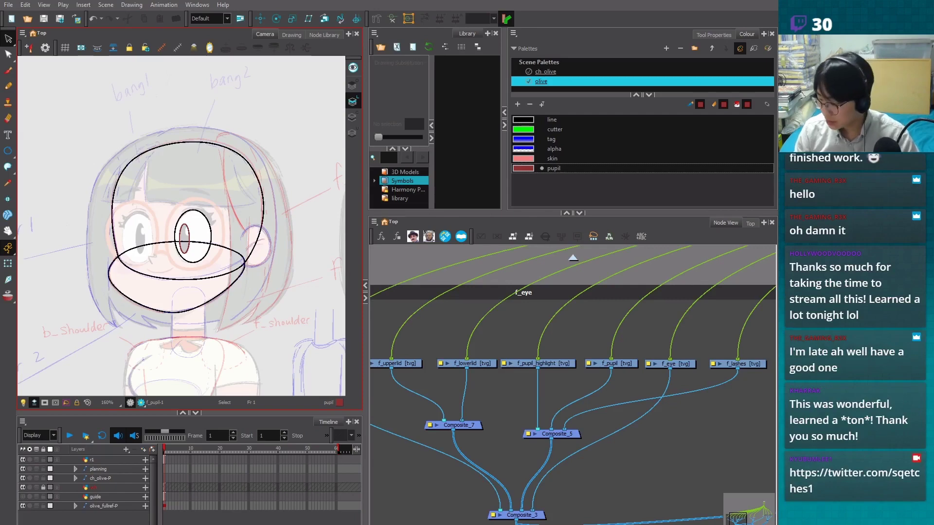
Widen the Camera view and examine the head, ear, eye and pupil shapes over the character sketch, from upper body to close-up
{"action": "key", "text": "1"}
{"action": "key", "text": "1"}
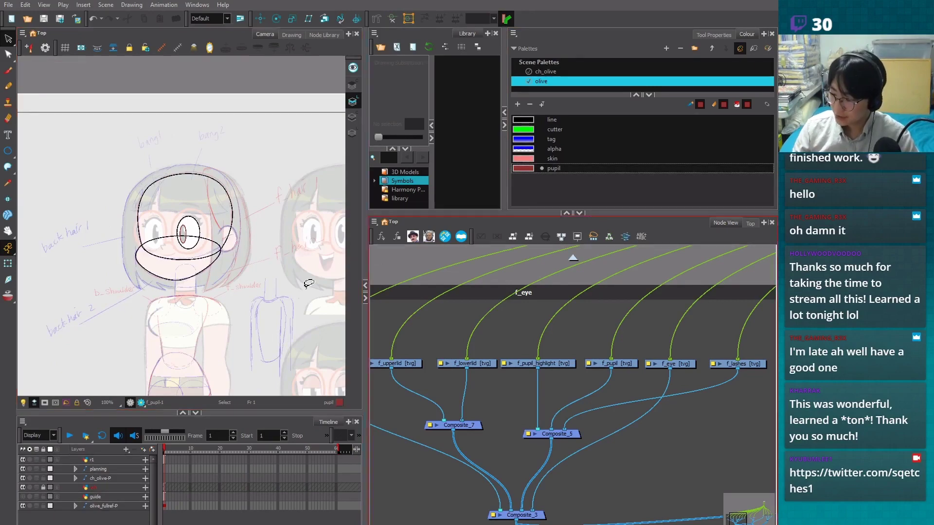
{"action": "left_click_drag", "start_coordinate": [364, 266], "coordinate": [386, 267]}
{"action": "key", "text": "2"}
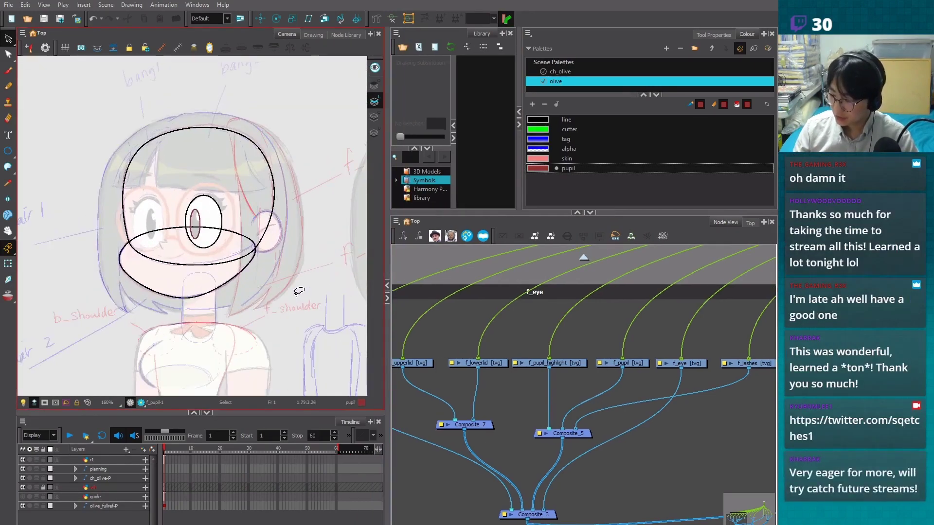
{"action": "key", "text": "1"}
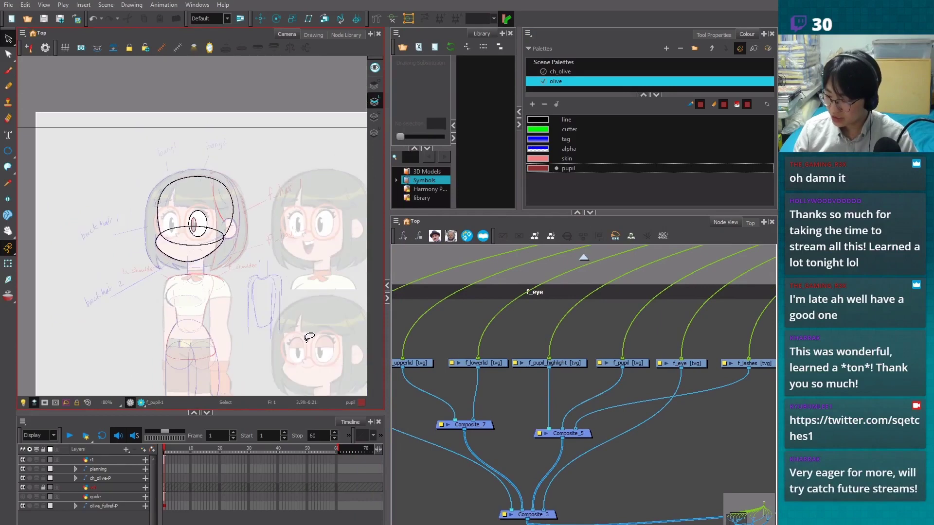
{"action": "left_click_drag", "start_coordinate": [316, 358], "coordinate": [275, 314]}
{"action": "key", "text": "2"}
{"action": "key", "text": "2"}
{"action": "key", "text": "2"}
{"action": "key", "text": "2"}
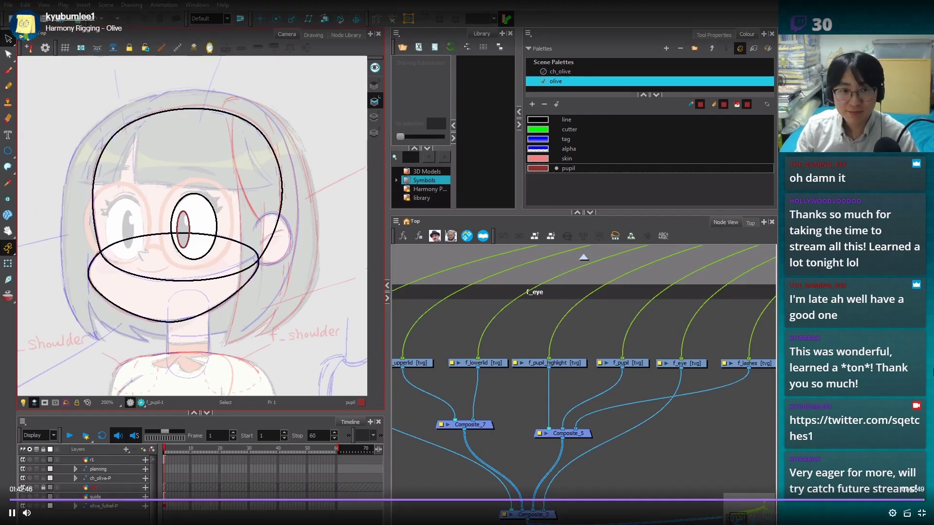
{"action": "left_click", "coordinate": [922, 513]}
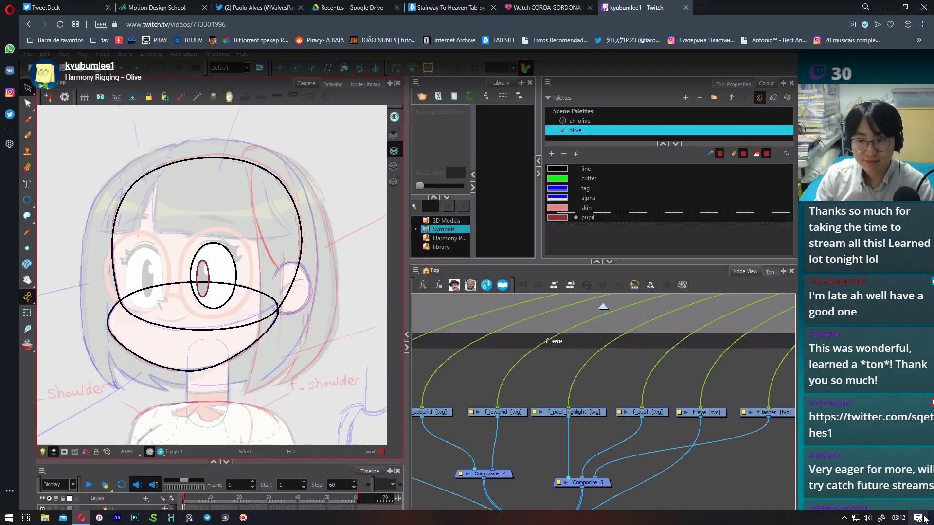
{"action": "left_click", "coordinate": [845, 519]}
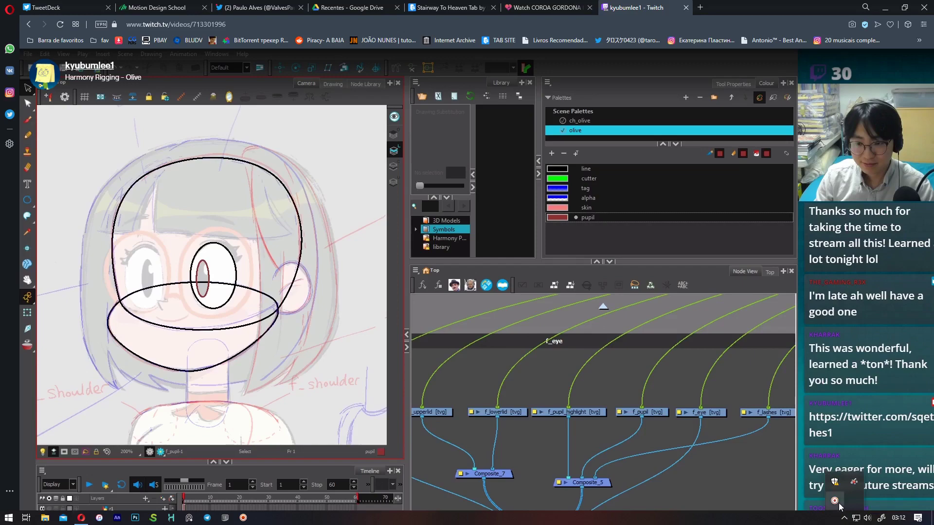
{"action": "left_click", "coordinate": [835, 501]}
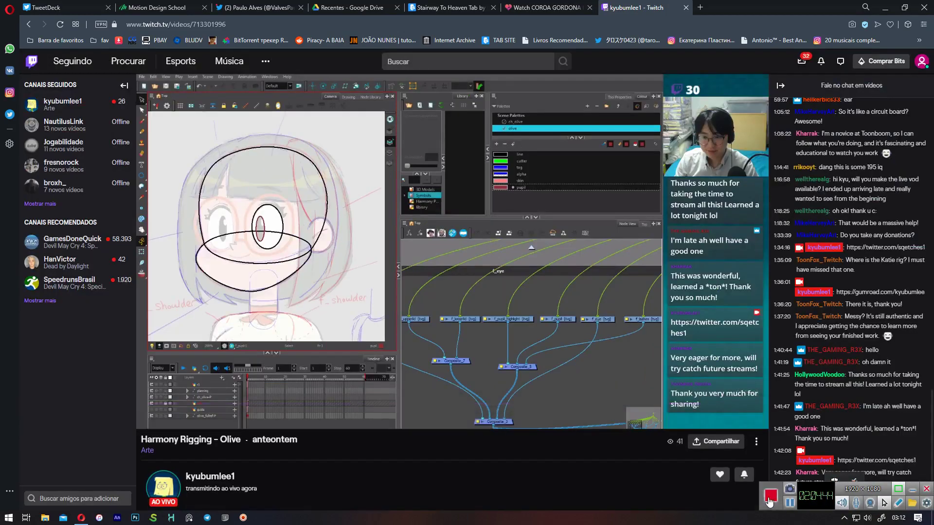